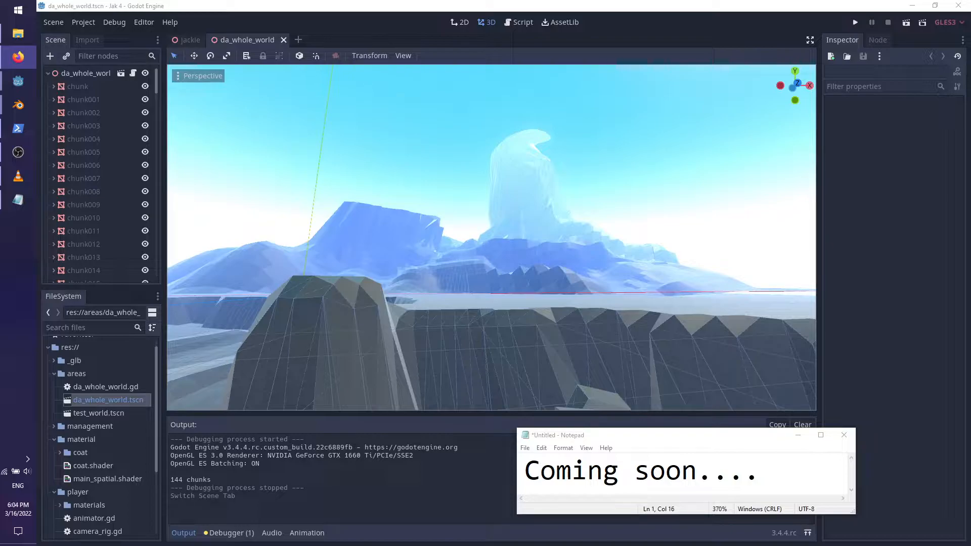
- Enlarge the Notepad window and add a second line reading "[Dreaming Sarah OST]" below "Coming soon...."
click(621, 432)
drag(621, 430, 623, 292)
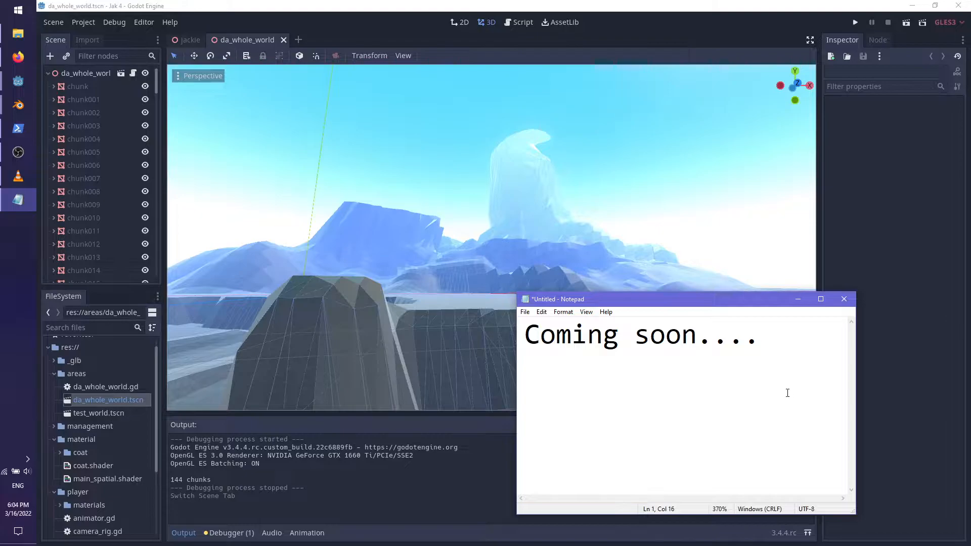
key(Return)
text([Dreaming Sar)
key(BackSpace)
text(arah OST])
key(ctrl+Left)
key(ctrl+Left)
key(Home)
key(Right)
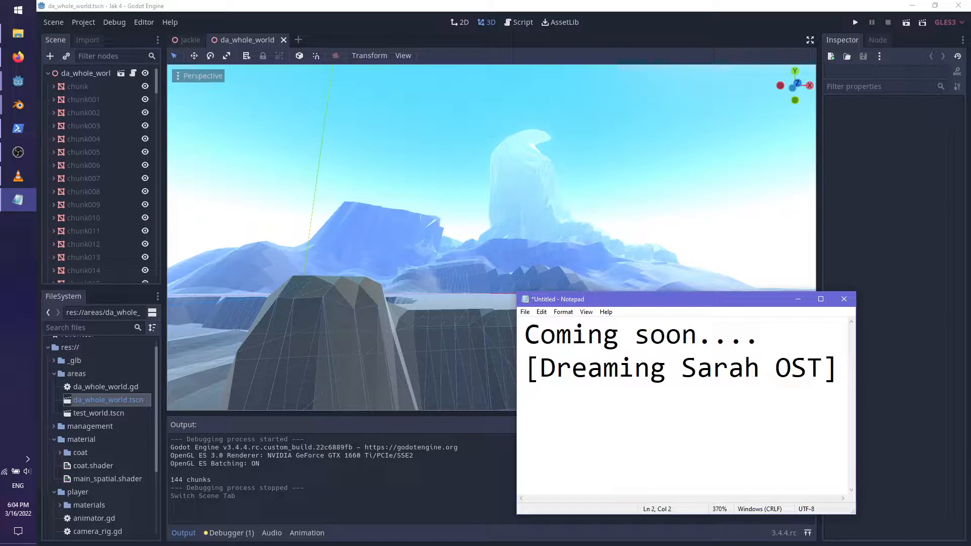
- Insert "now playing: " before "Dreaming" and resize the Notepad window into a wide, short strip that fits the full line
text(now playinh)
key(BackSpace)
text(g: Dreami)
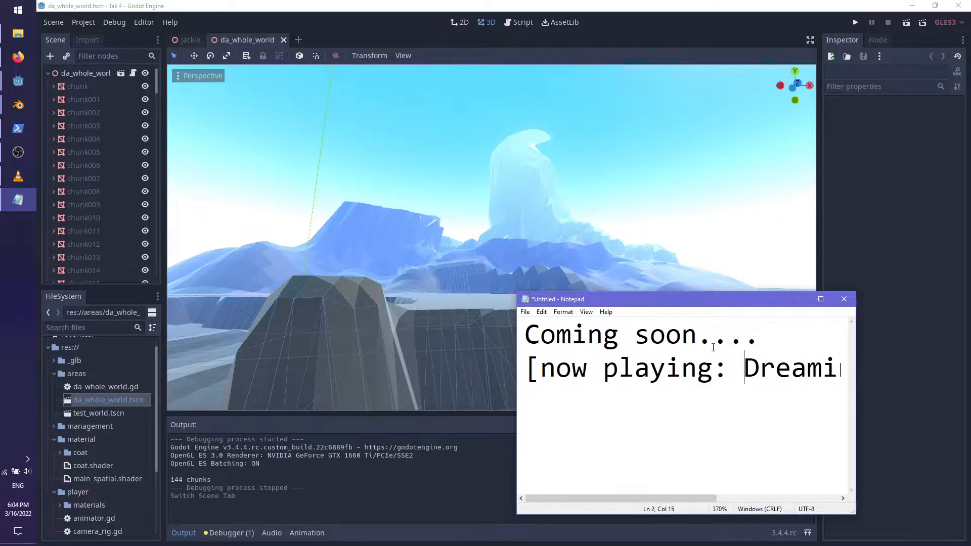
drag(514, 439, 270, 446)
drag(534, 293, 563, 423)
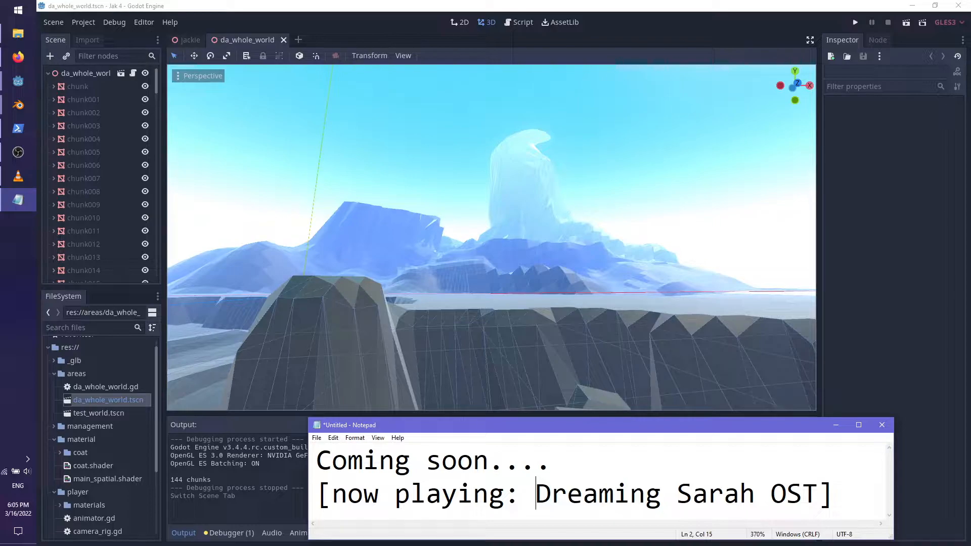
key(alt+Tab)
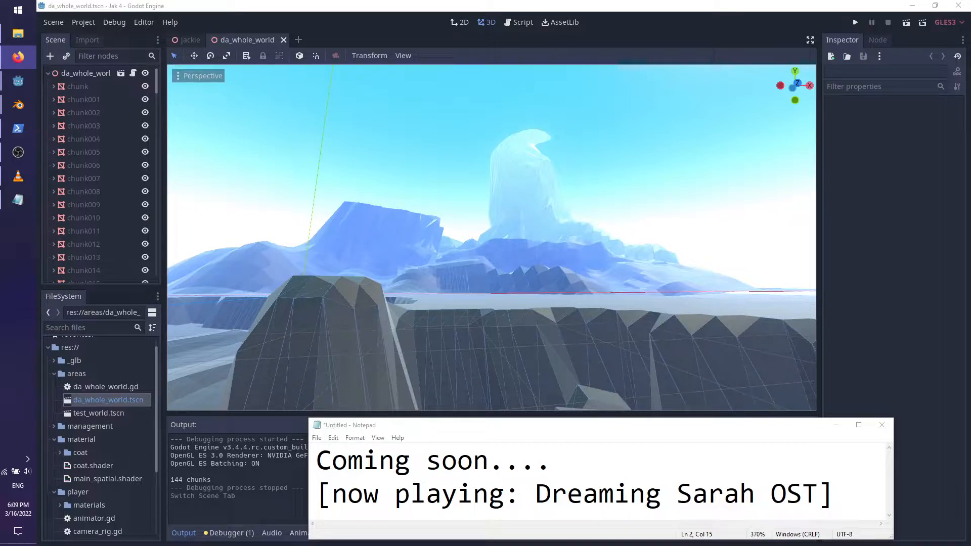
key(alt+Tab)
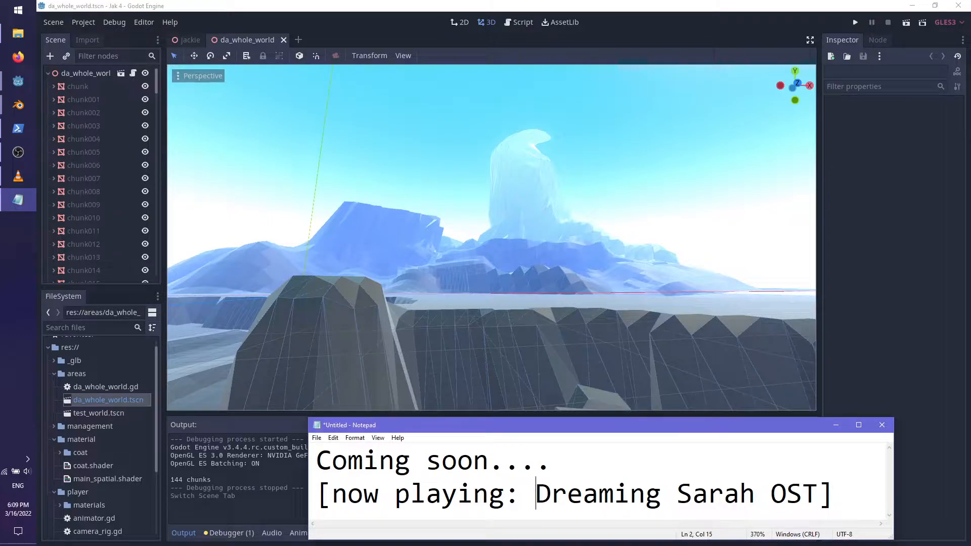
key(alt+Tab)
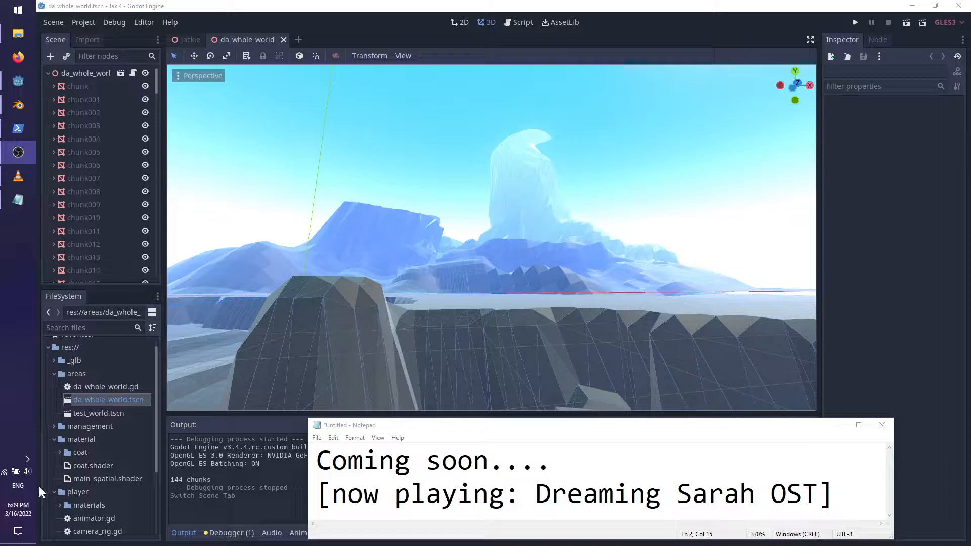
- Minimize the Notepad note and turn the Godot 3D view toward the crater in the terrain
click(835, 425)
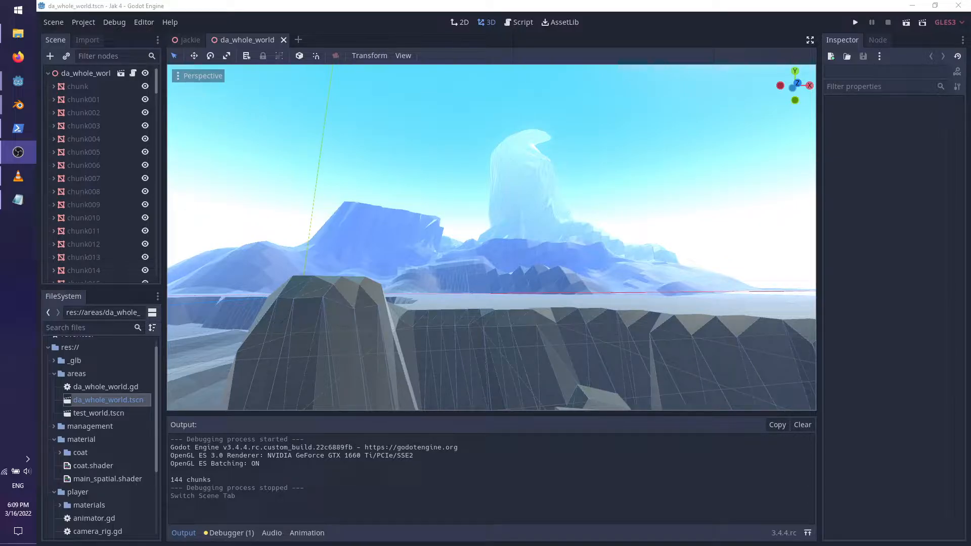
middle_drag(566, 287, 688, 319)
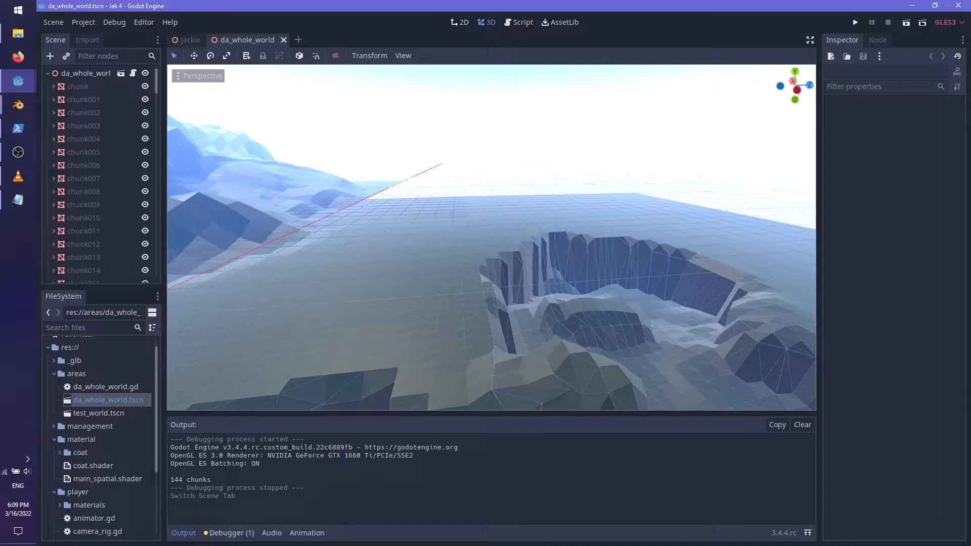
key(alt+Tab)
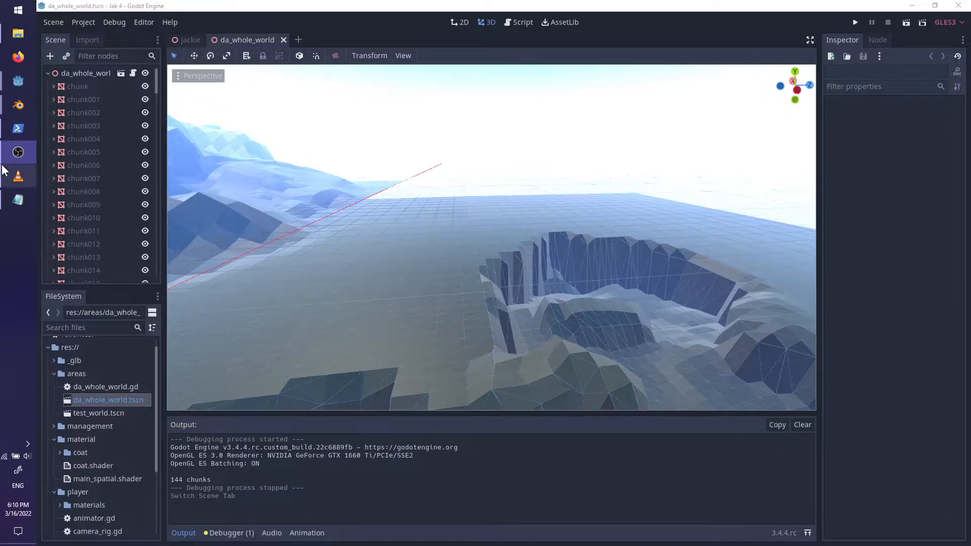
- Launch Krita
key(super)
text(krita)
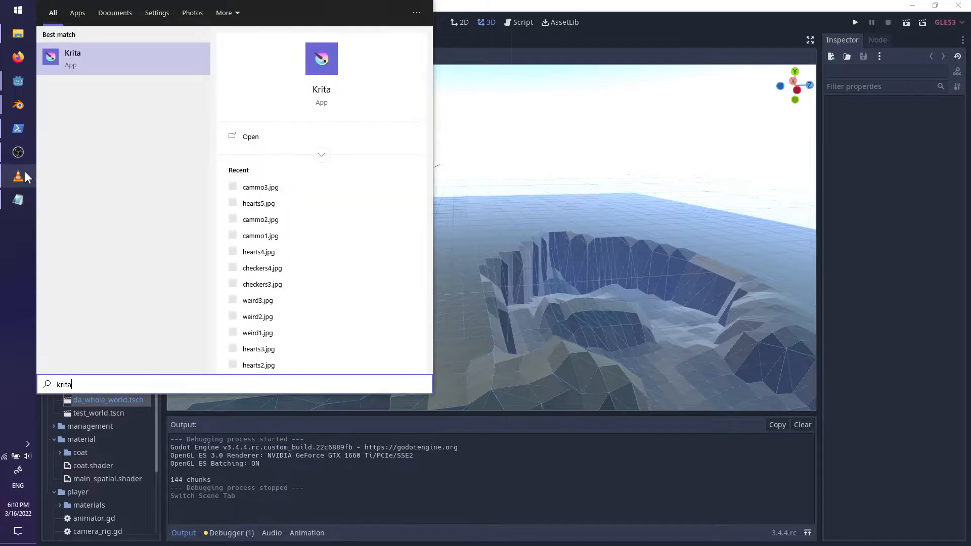
key(Return)
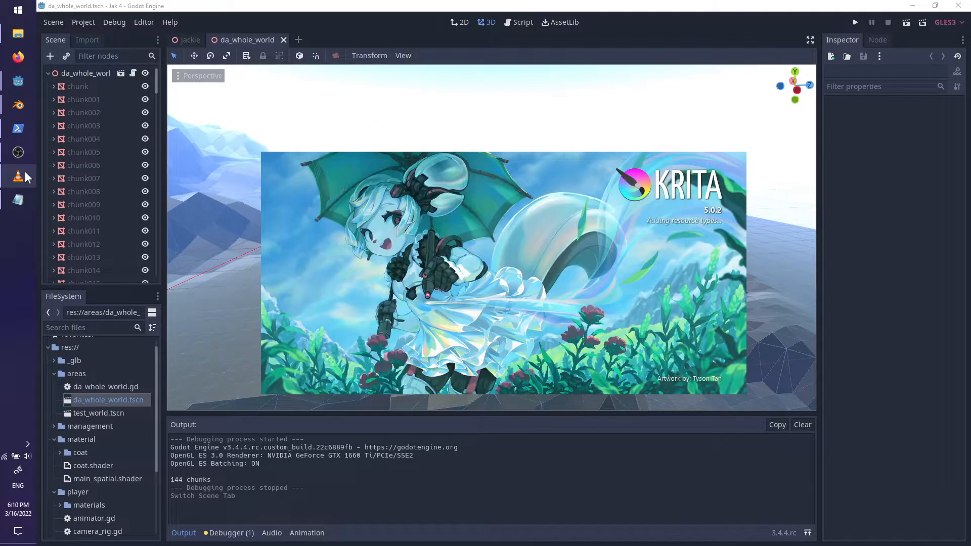
- Switch back to Godot and examine the terrain craters from above in the 3D view
click(459, 6)
scroll(636, 271, up, 5)
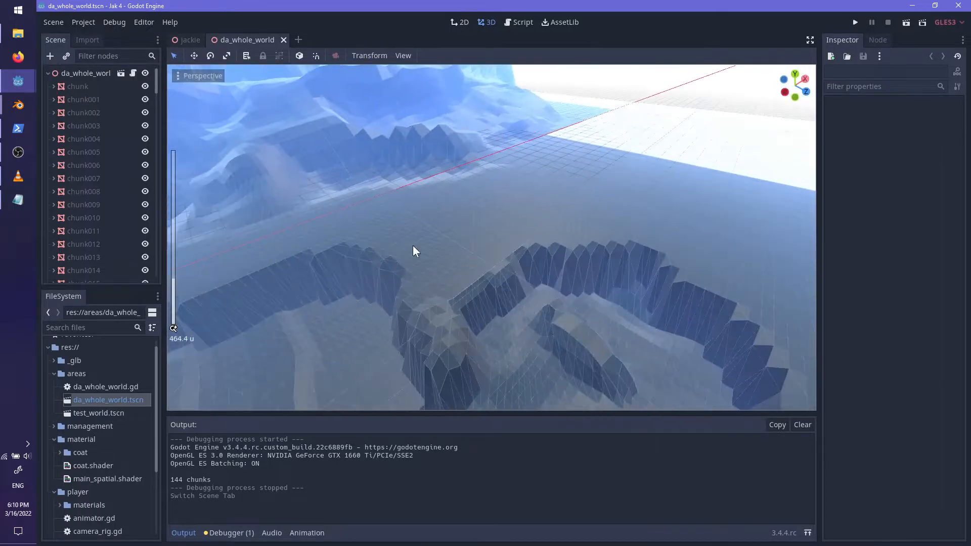
middle_drag(557, 285, 172, 131)
scroll(172, 132, up, 1)
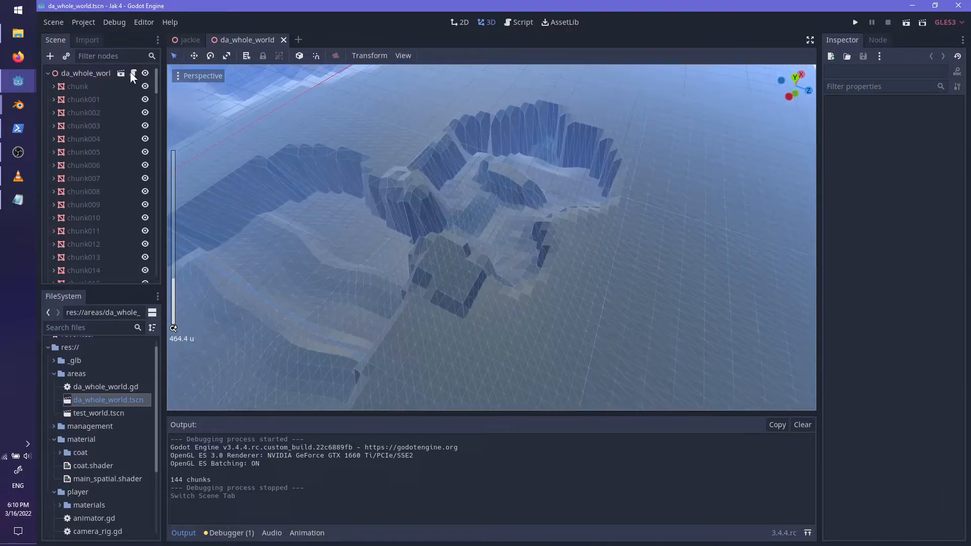
- Open the world root's script da_whole_world.gd and examine how mark_active and mark_inactive use active_chunks
click(131, 75)
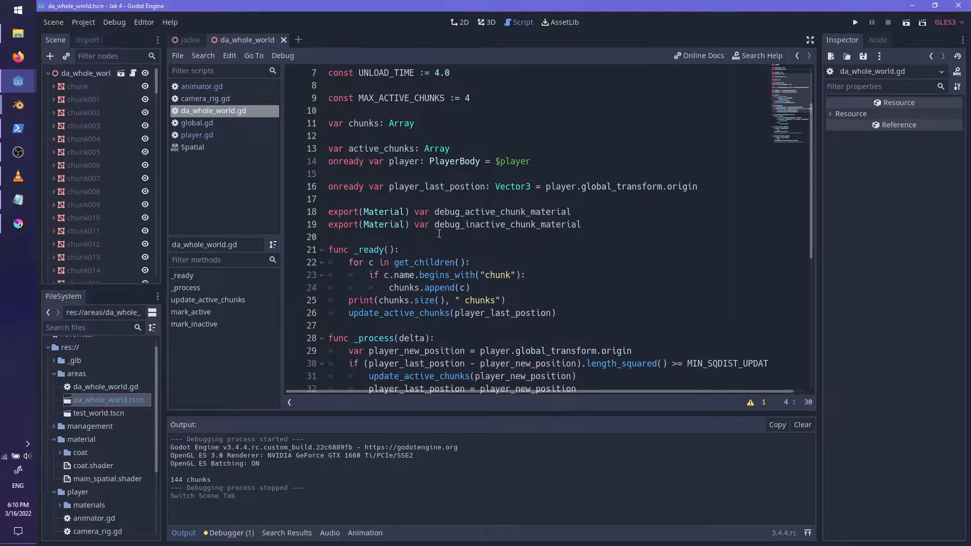
scroll(440, 248, down, 2)
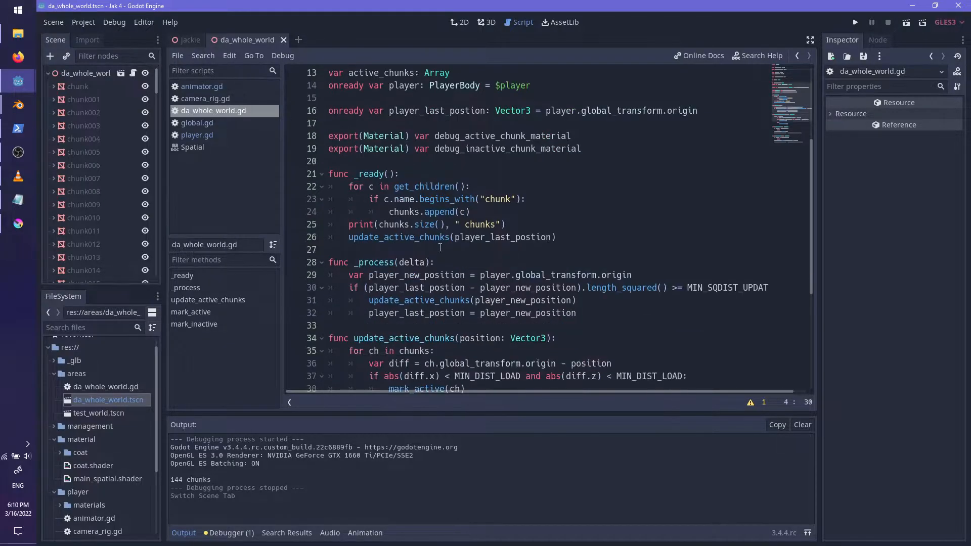
scroll(424, 256, down, 3)
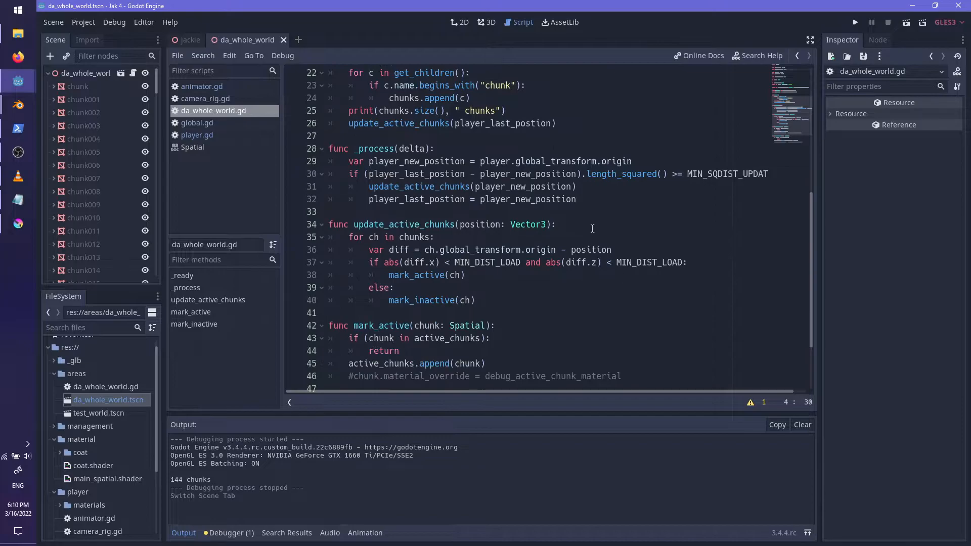
scroll(452, 293, down, 1)
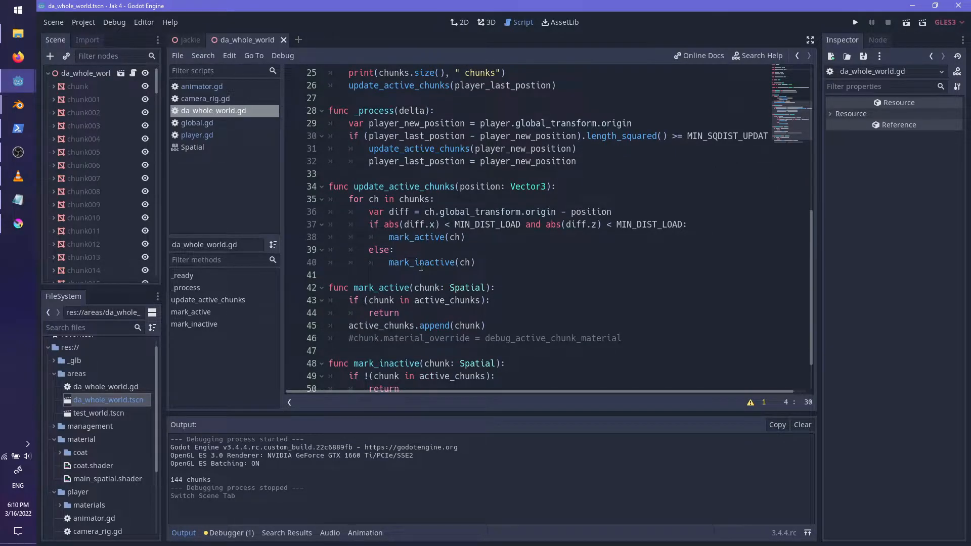
scroll(499, 293, down, 1)
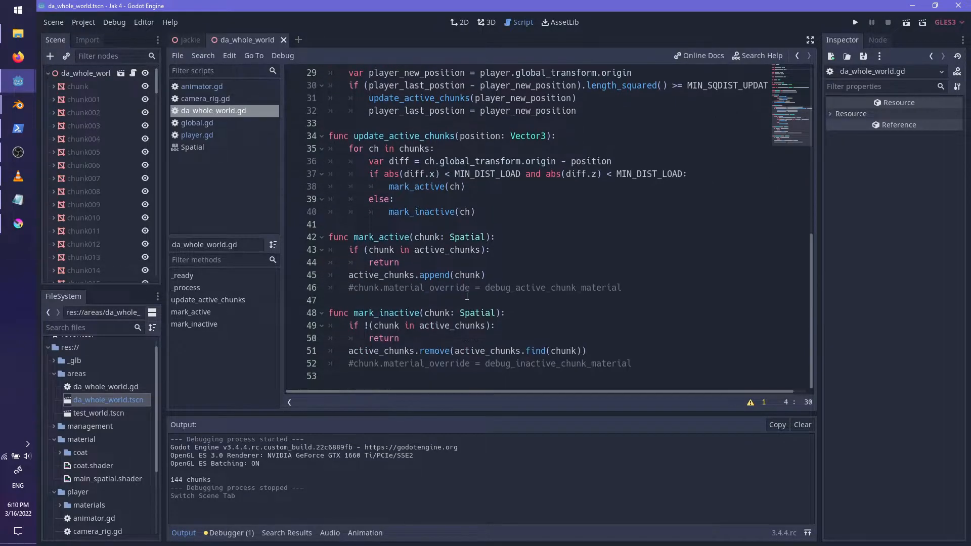
double_click(387, 274)
double_click(384, 351)
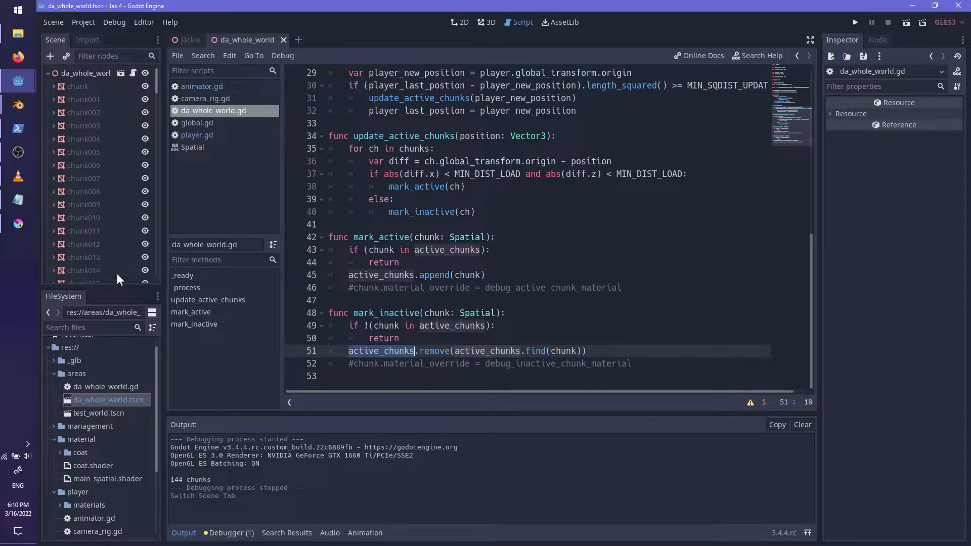
click(19, 222)
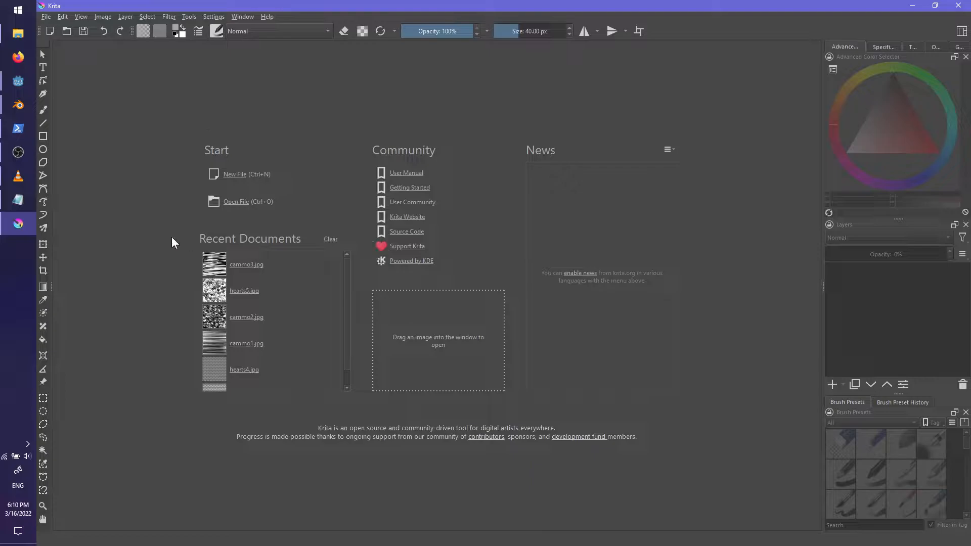
key(ctrl+n)
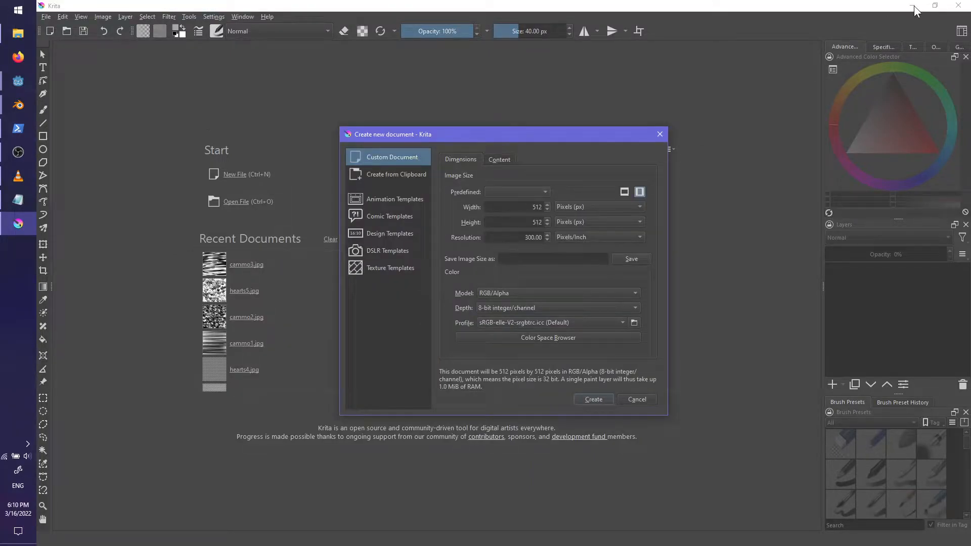
click(638, 399)
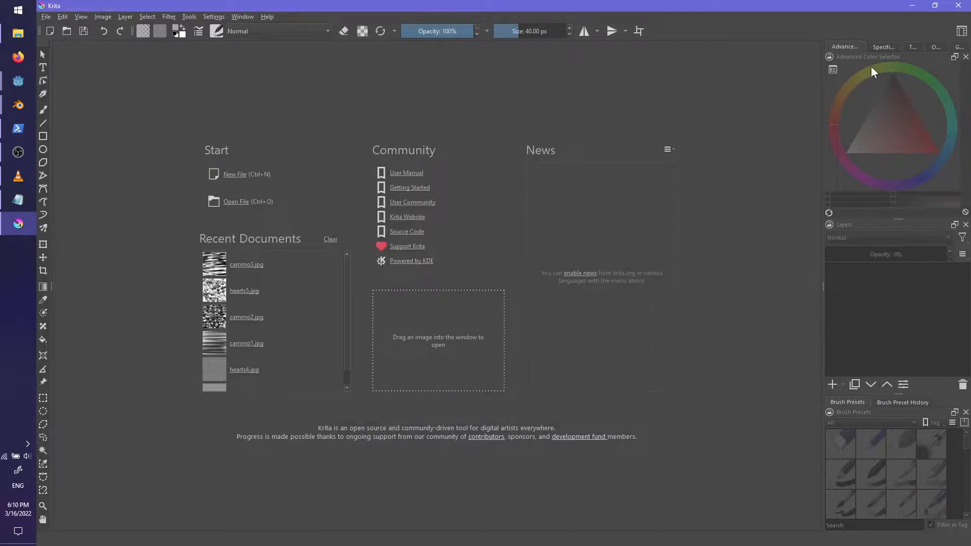
click(959, 5)
- Launch paint.net and sketch two adjoining ground areas in perspective, labelled A and B
key(super)
text(pai)
key(Return)
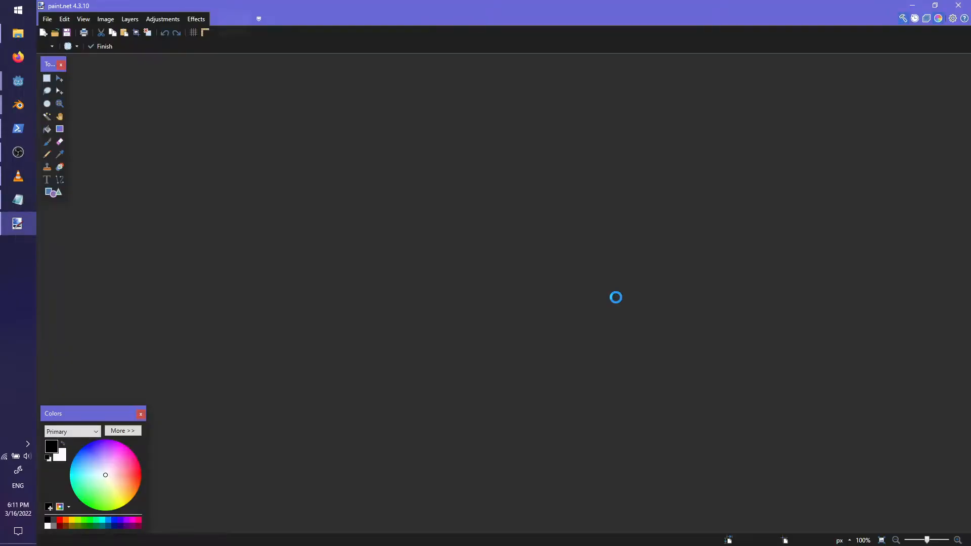
mouse_move(334, 299)
mouse_down()
mouse_move(410, 365)
mouse_move(636, 273)
mouse_up()
mouse_move(319, 297)
mouse_down()
mouse_move(566, 197)
mouse_move(677, 261)
mouse_up()
drag(448, 248, 578, 331)
drag(400, 312, 418, 305)
drag(527, 233, 527, 258)
drag(527, 233, 527, 259)
- Draw an upright box on area A's rear edge and two stick figures inside the area, labelling the front one "You"
mouse_move(382, 272)
mouse_down()
mouse_move(371, 218)
mouse_move(415, 270)
mouse_move(429, 266)
mouse_move(437, 290)
mouse_move(433, 278)
mouse_up()
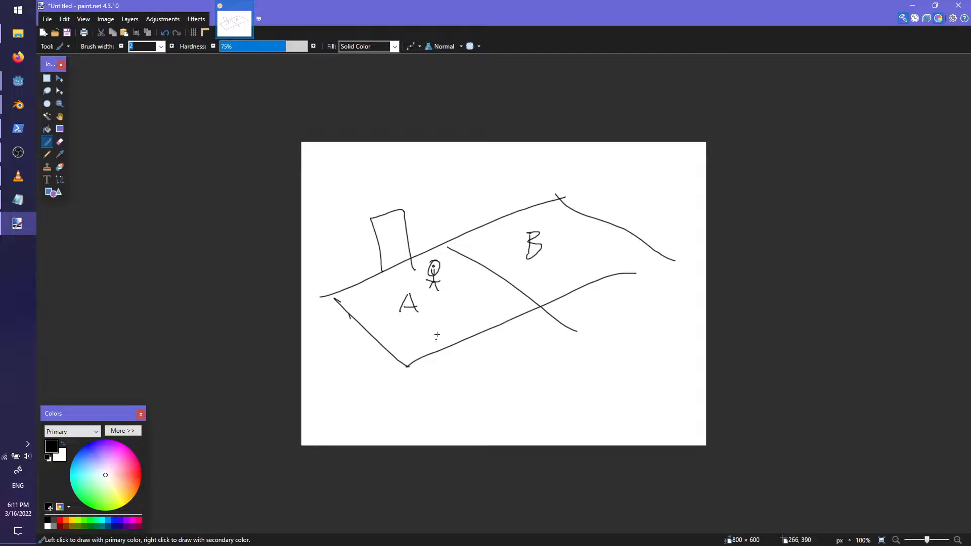
mouse_move(438, 313)
mouse_down()
mouse_move(435, 342)
mouse_move(444, 331)
mouse_move(430, 348)
mouse_up()
drag(435, 339, 444, 348)
mouse_move(443, 307)
mouse_down()
mouse_move(436, 314)
mouse_move(465, 310)
mouse_up()
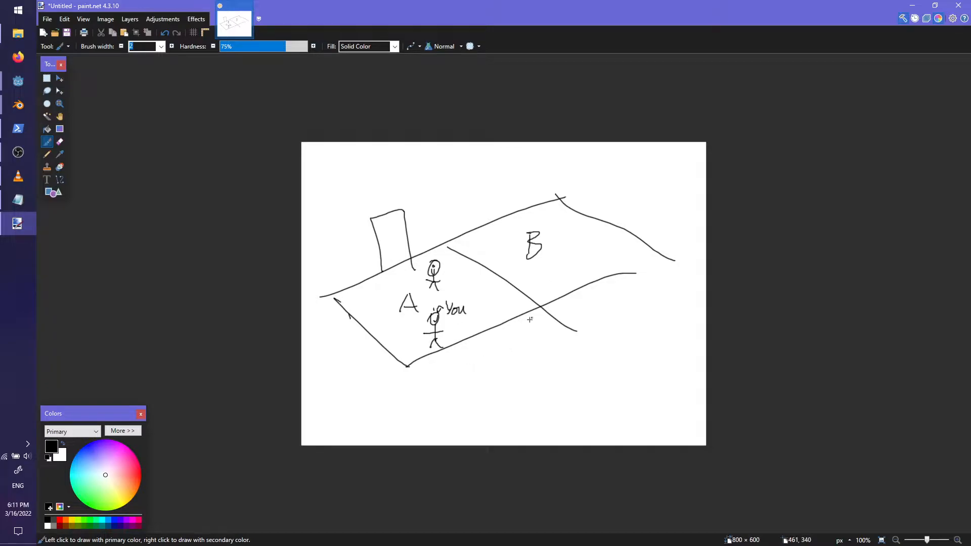
- Sketch a third ground area labelled C in front of area A, add upright strokes beside B, and minimize paint.net
drag(539, 306, 537, 324)
drag(501, 201, 499, 223)
drag(511, 218, 520, 253)
drag(408, 374, 505, 445)
drag(566, 331, 628, 392)
drag(521, 444, 650, 388)
drag(511, 357, 547, 377)
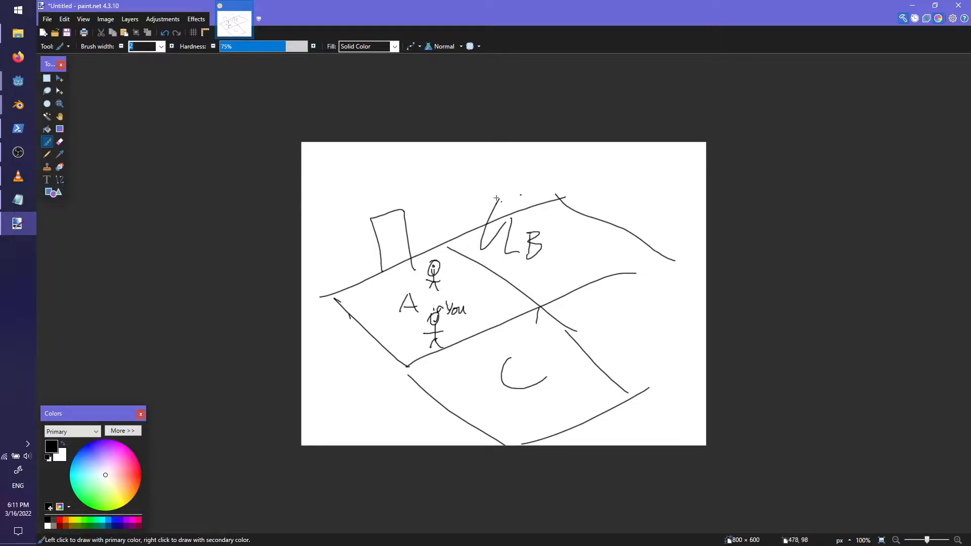
click(914, 6)
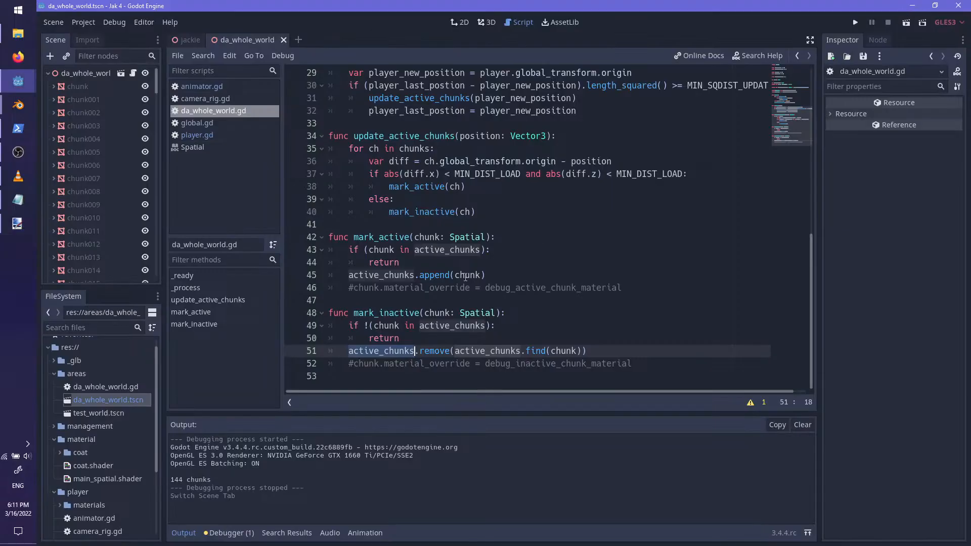
- Create a new scene with a 3D Scene root node and return to the da_whole_world scene
click(299, 40)
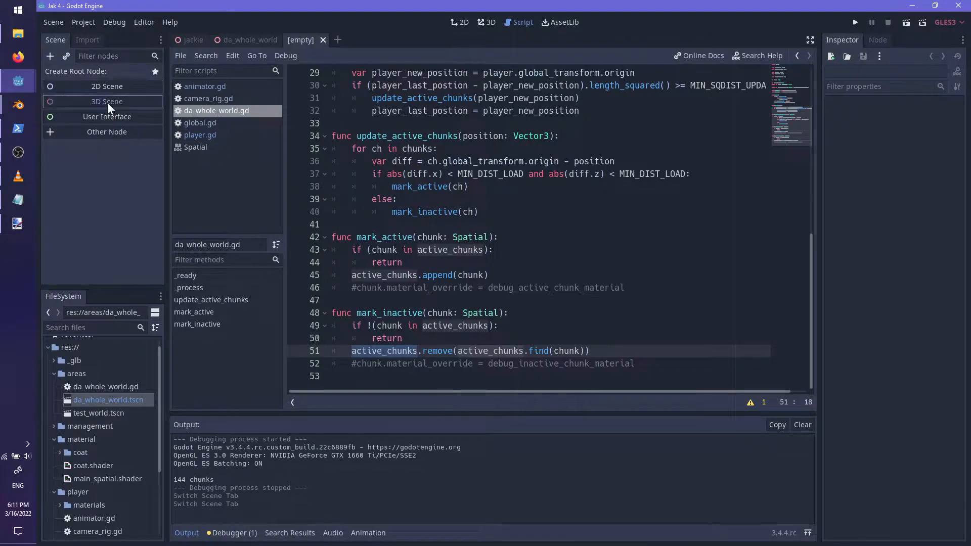
click(107, 102)
double_click(97, 75)
click(247, 44)
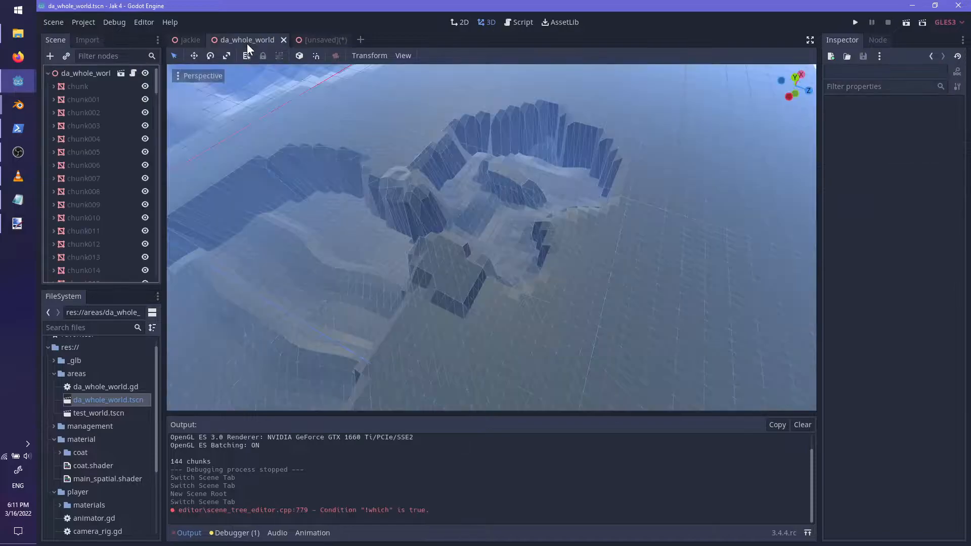
- Examine the crater from overhead and select chunk055's collision shape at its edge
scroll(421, 249, down, 6)
middle_drag(421, 249, 487, 293)
scroll(488, 293, up, 5)
middle_drag(433, 216, 499, 292)
scroll(499, 293, up, 5)
click(533, 208)
middle_drag(532, 208, 451, 282)
scroll(451, 281, down, 7)
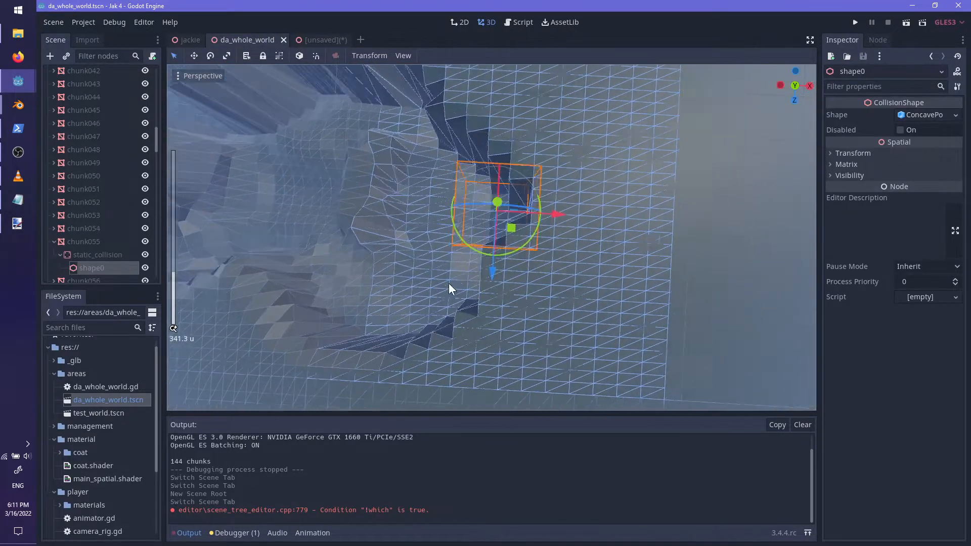
- Select chunk054 and its neighbour chunk055 in the 3D view to examine where the crater crosses their boundary
click(331, 210)
shift+middle_drag(430, 229, 572, 236)
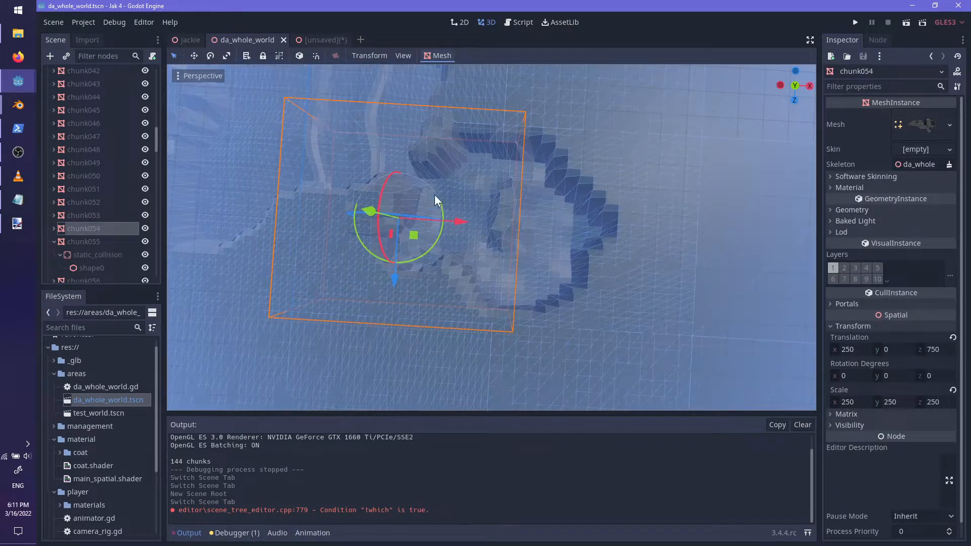
middle_drag(532, 278, 325, 220)
middle_drag(439, 253, 642, 228)
shift+middle_drag(572, 267, 423, 274)
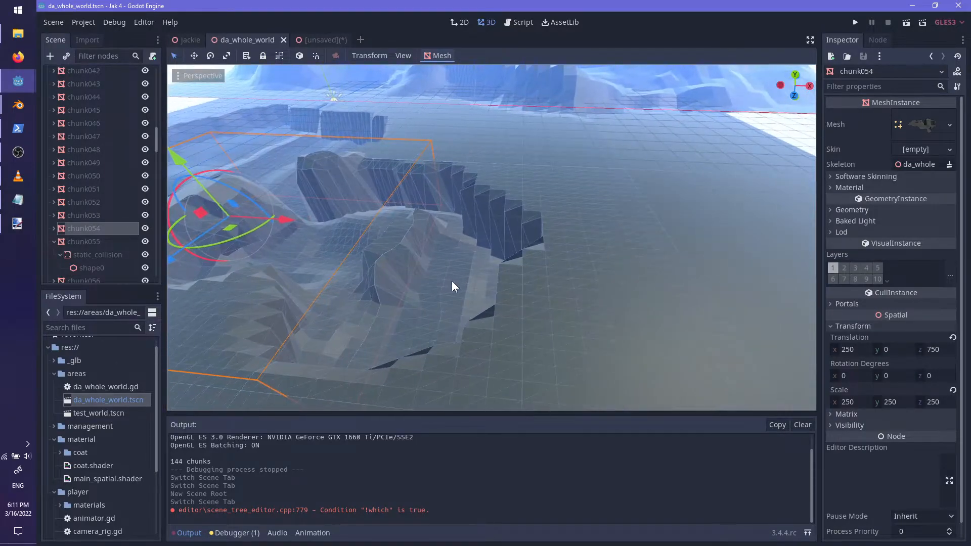
scroll(491, 284, up, 5)
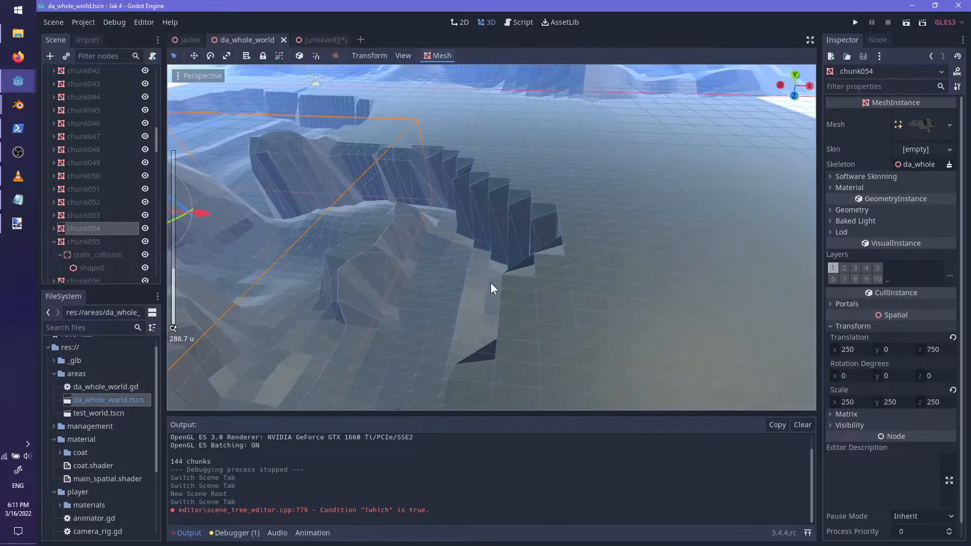
click(549, 279)
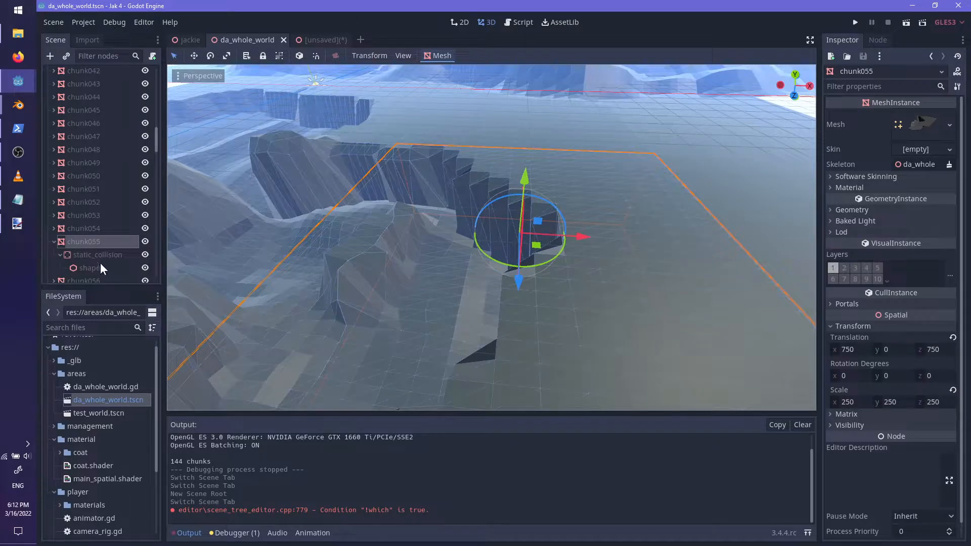
- Return to the unsaved scene and open the import settings of da_whole_world.glb from the _glb folder
click(317, 39)
right_click(88, 74)
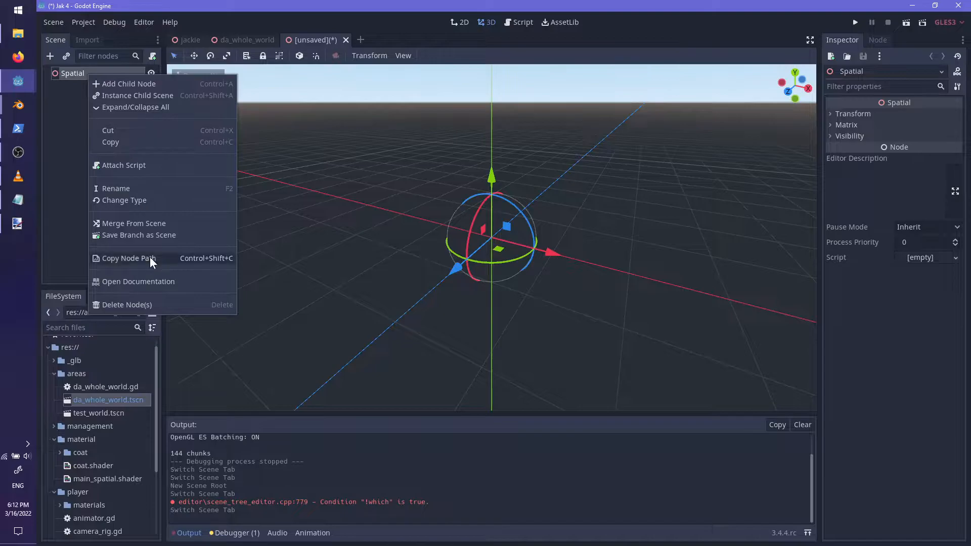
right_click(85, 396)
right_click(83, 396)
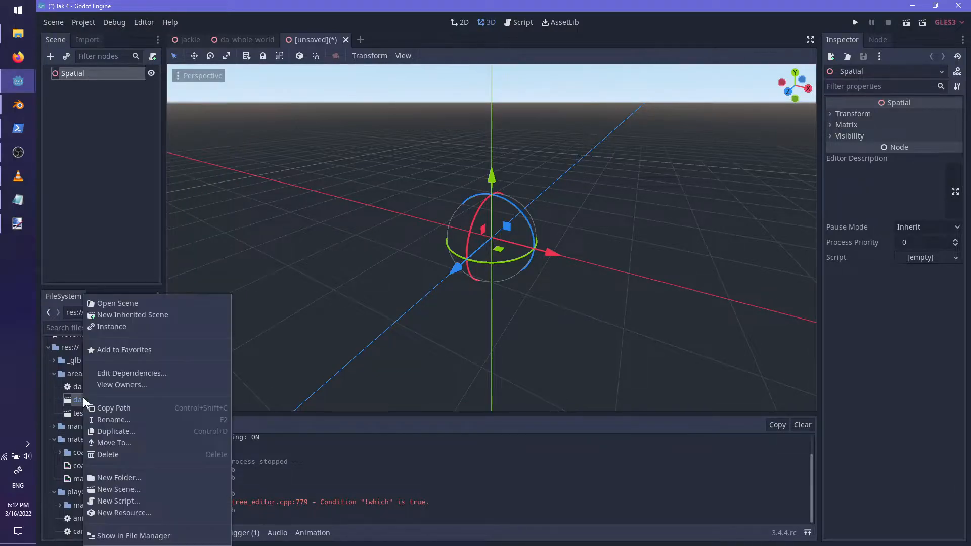
click(55, 357)
click(57, 363)
click(53, 362)
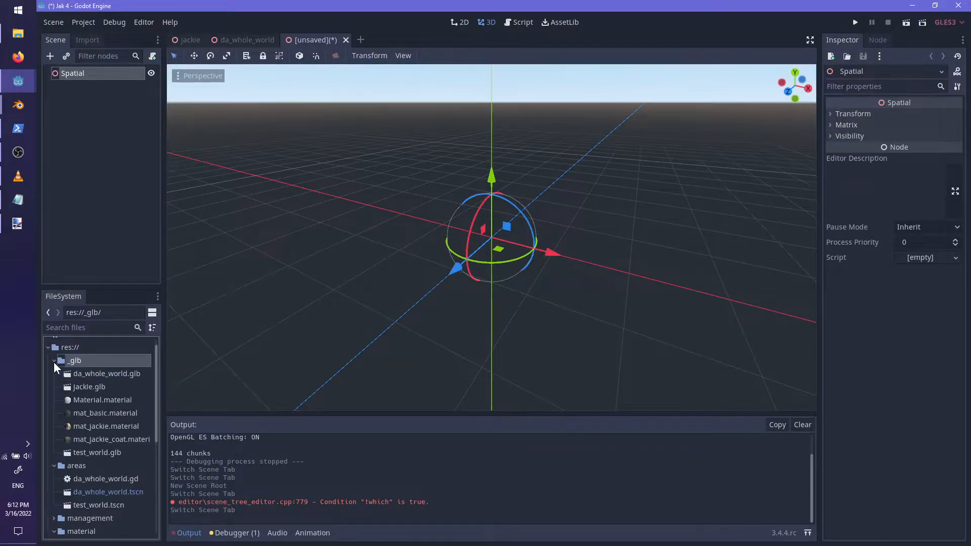
scroll(76, 356, down, 1)
click(104, 348)
right_click(104, 347)
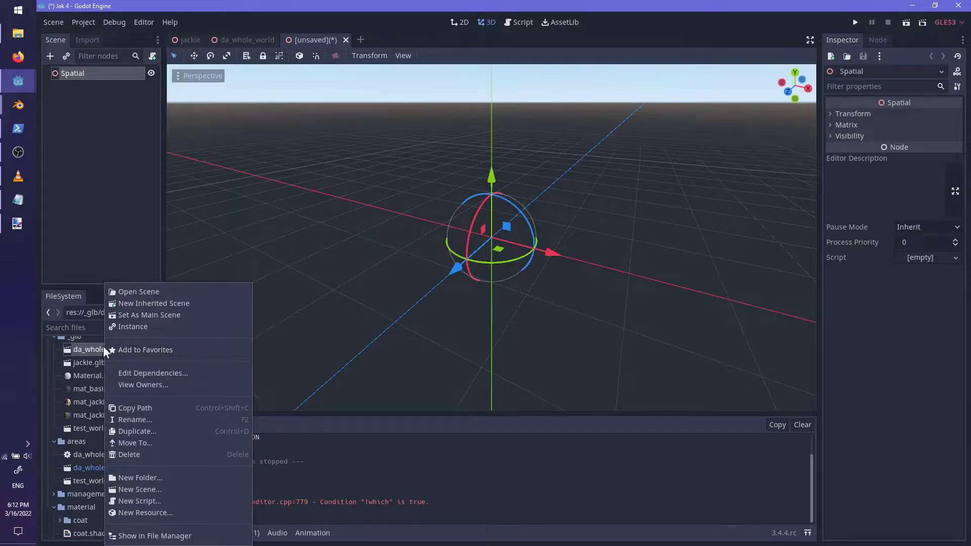
click(95, 74)
click(81, 40)
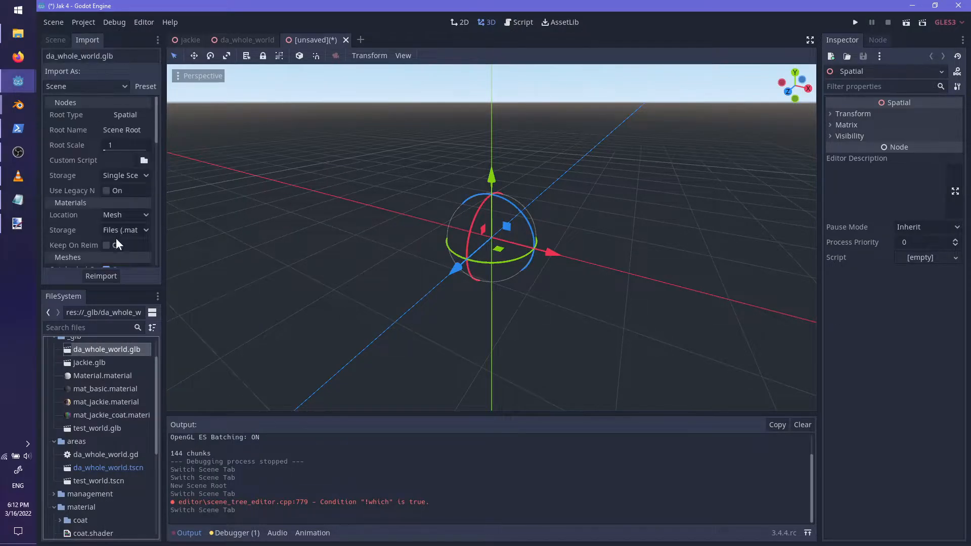
- Set the mesh storage of da_whole_world.glb to Files (.mesh) and reimport the model
scroll(90, 237, down, 4)
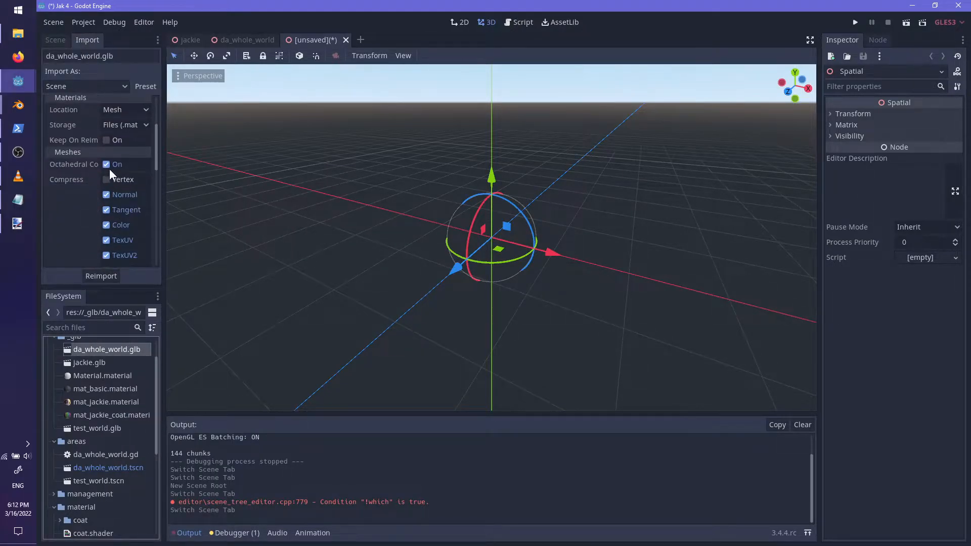
scroll(118, 223, down, 2)
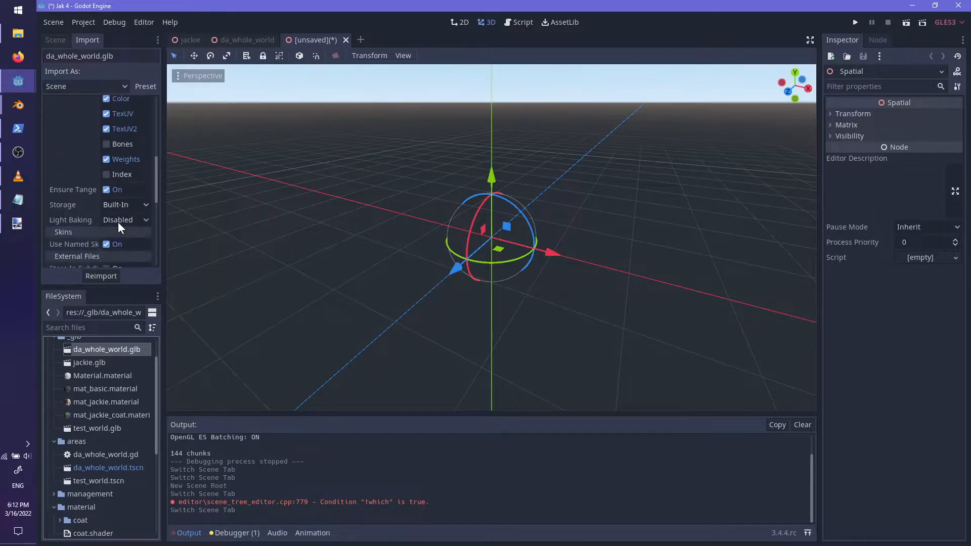
scroll(121, 218, down, 3)
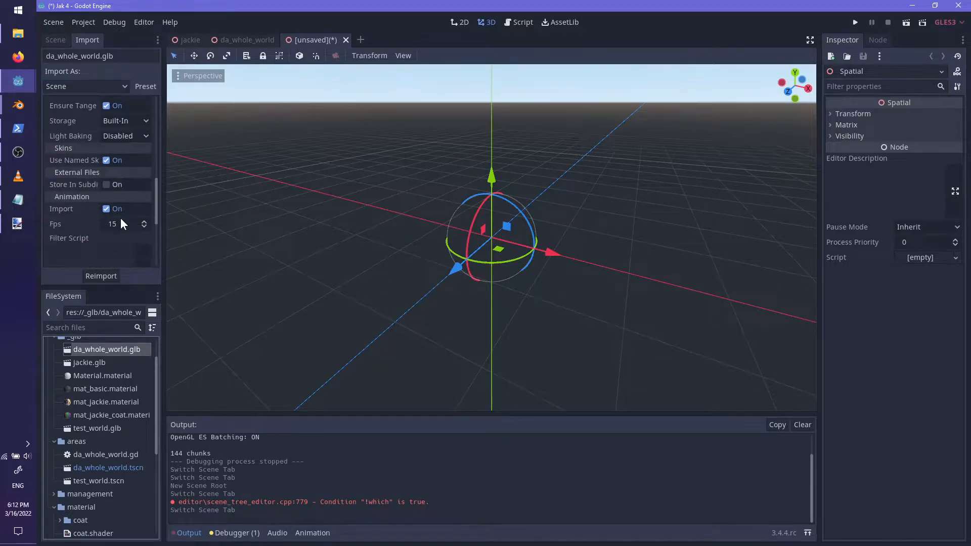
scroll(86, 233, down, 3)
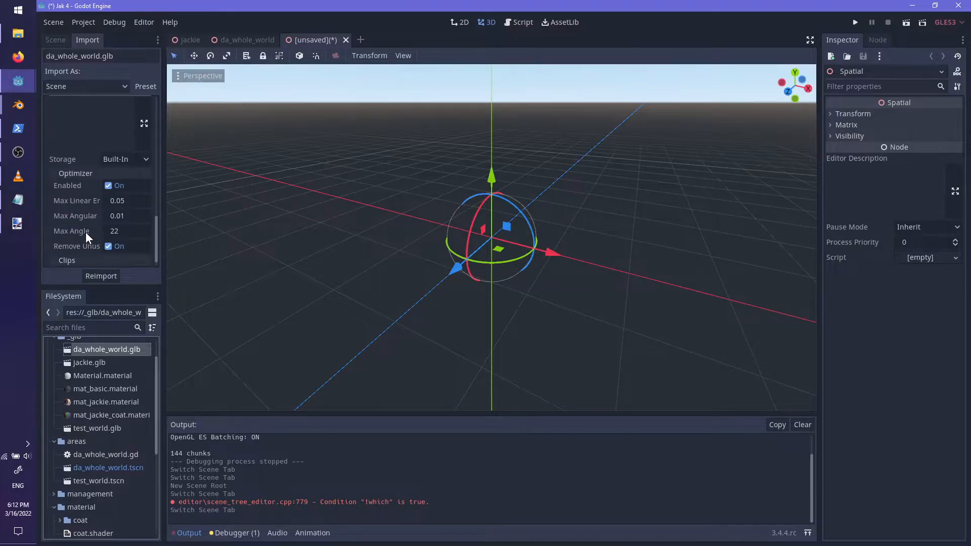
click(111, 160)
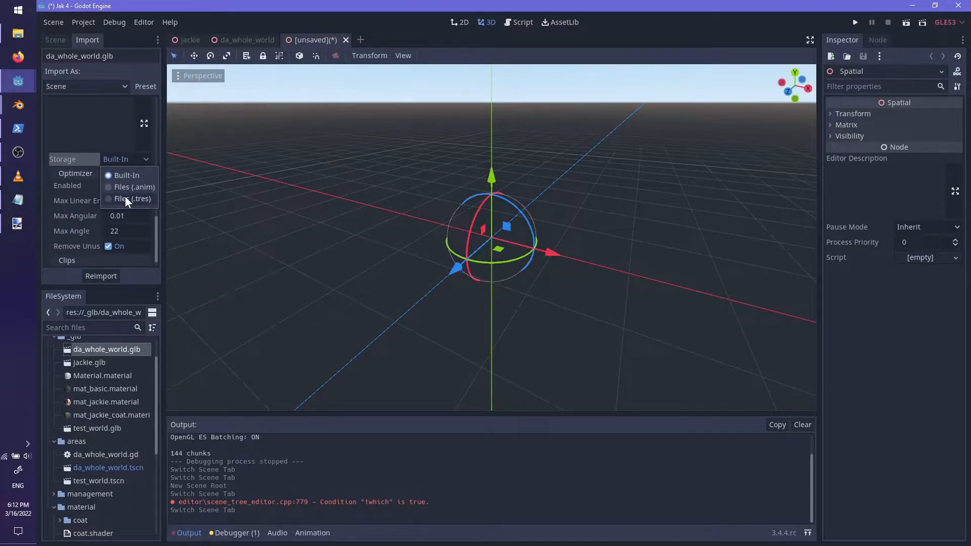
scroll(114, 212, up, 3)
scroll(115, 225, up, 5)
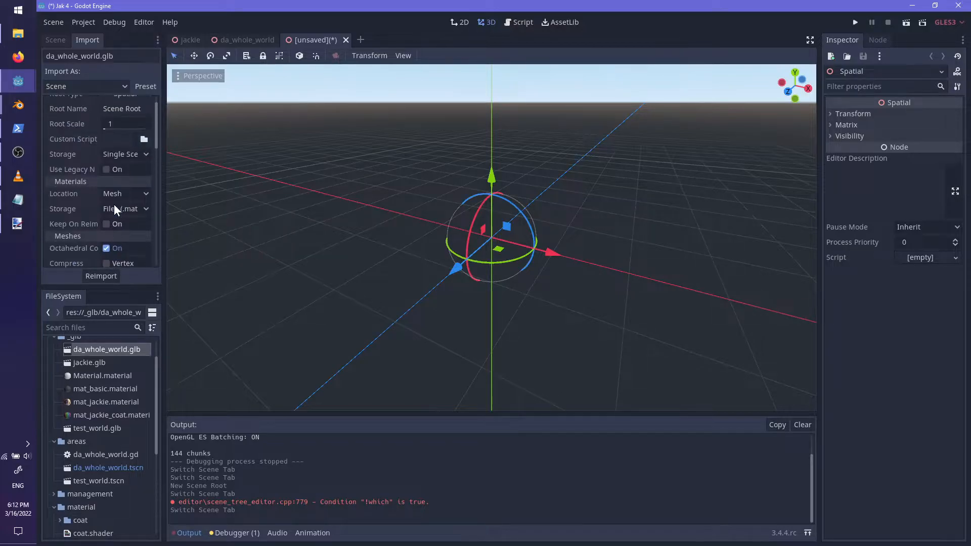
scroll(115, 203, up, 1)
scroll(116, 213, down, 5)
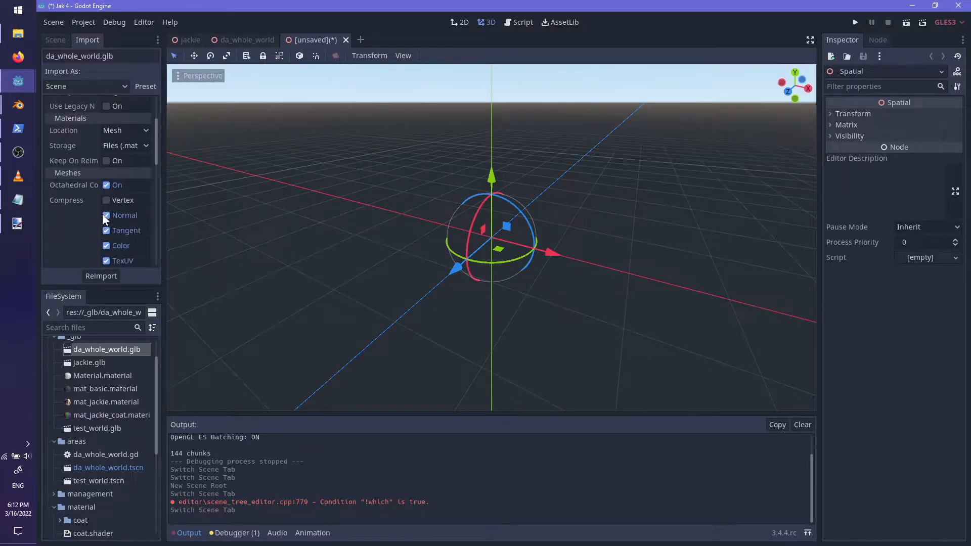
scroll(101, 209, down, 5)
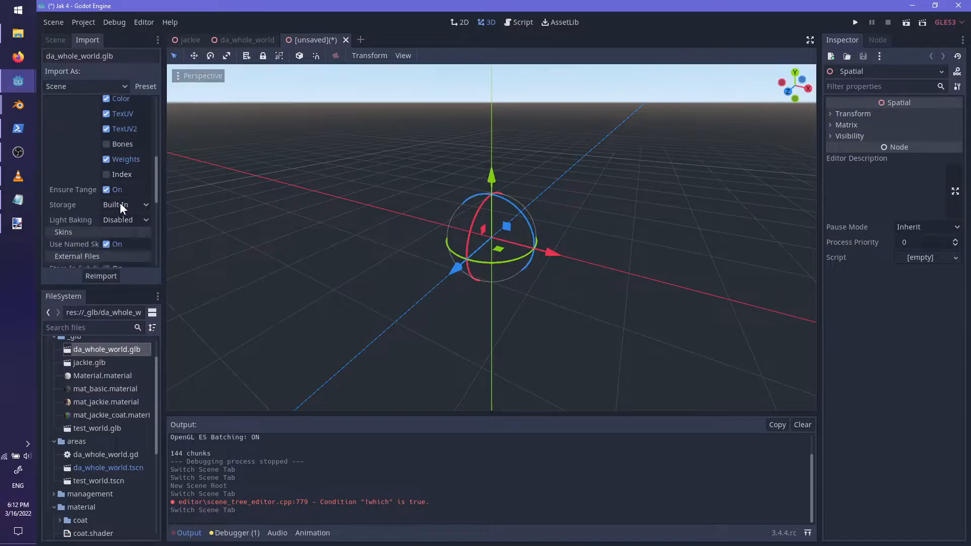
click(120, 205)
click(126, 243)
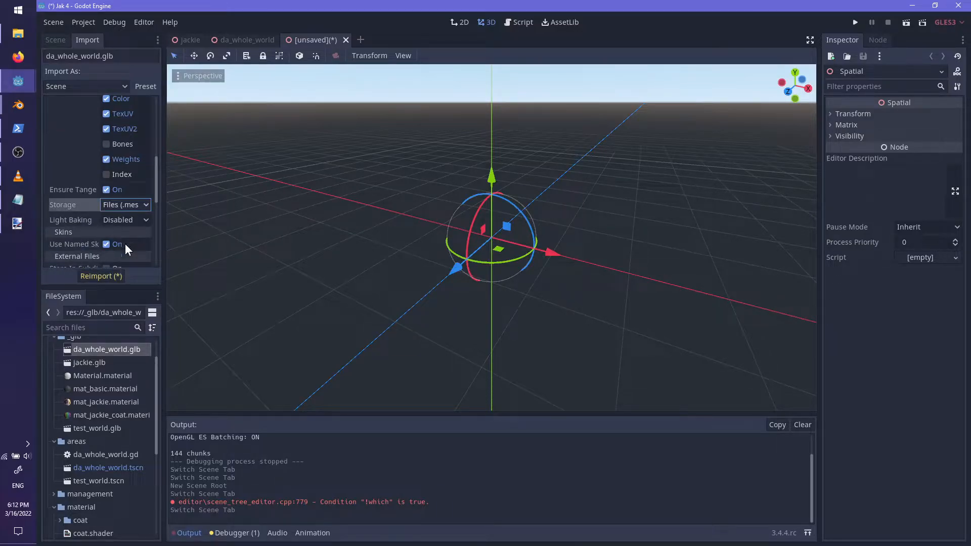
click(104, 277)
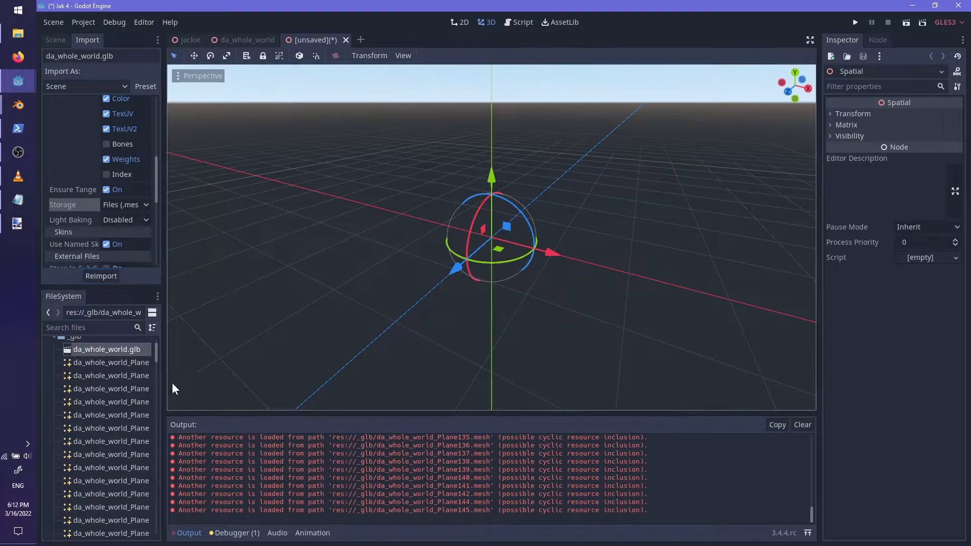
- Widen the file list, select da_whole_world_Plane055.mesh among the extracted meshes, and return to the scene tree
drag(163, 378, 246, 394)
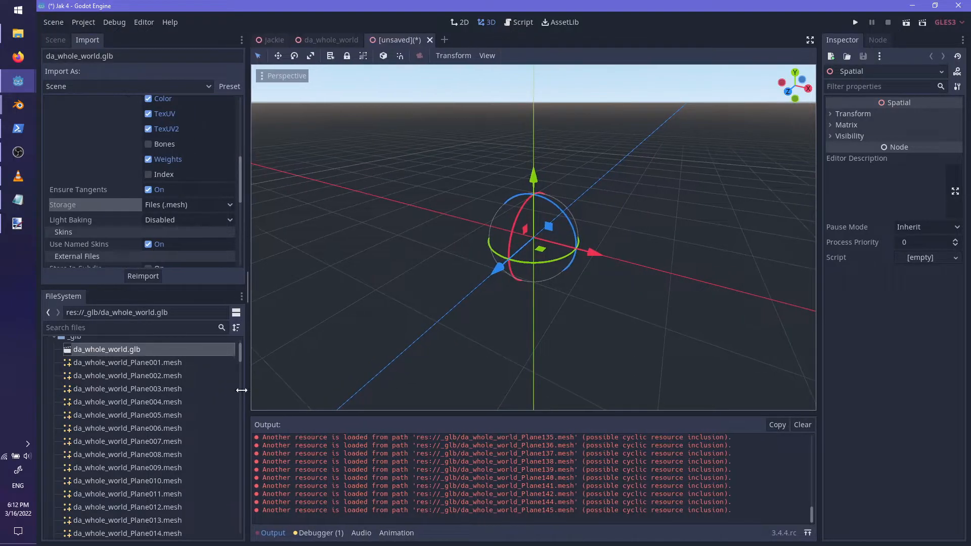
scroll(154, 389, down, 10)
scroll(154, 384, down, 7)
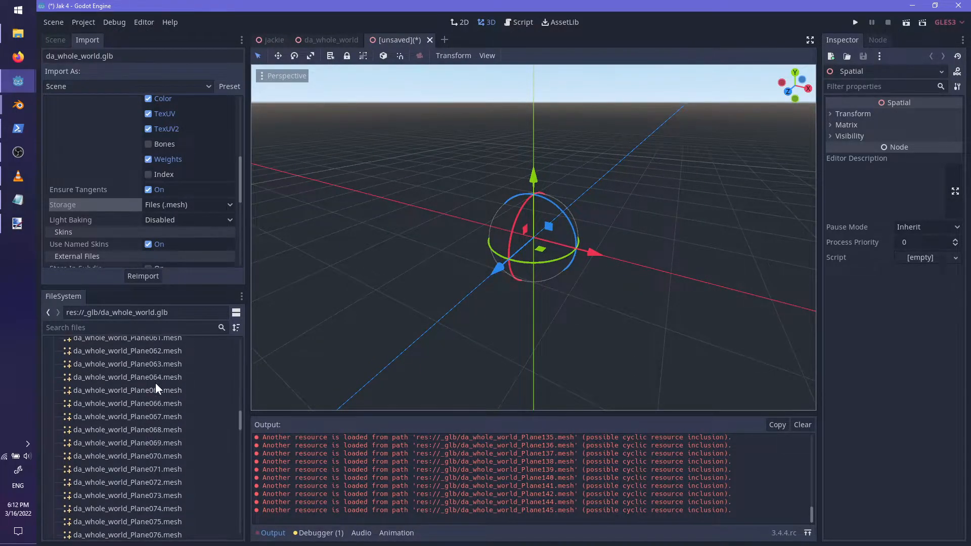
scroll(177, 375, up, 2)
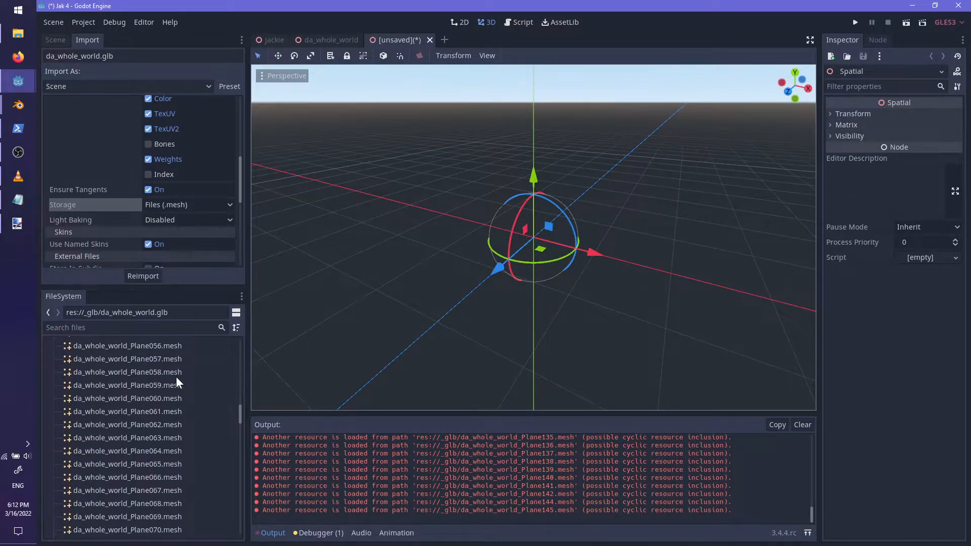
scroll(162, 383, up, 1)
click(153, 381)
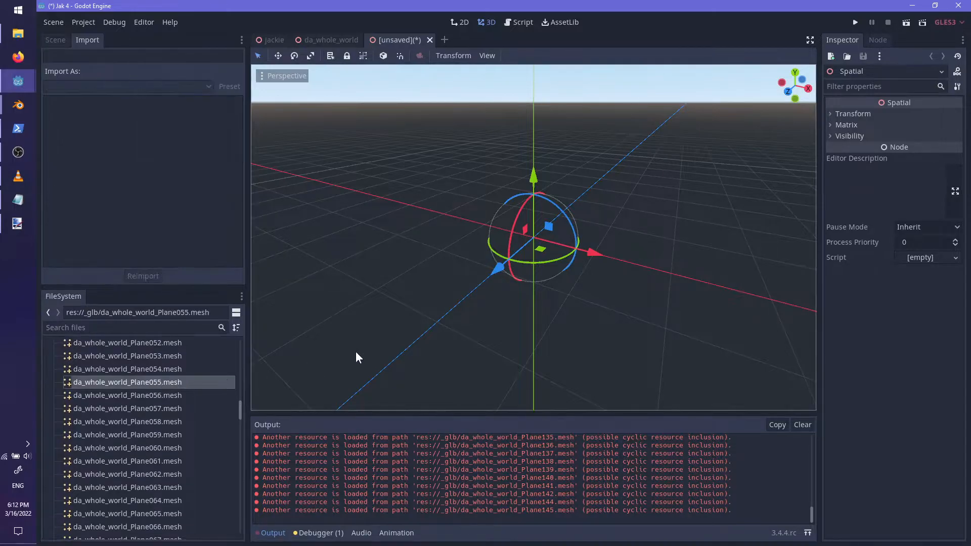
click(61, 39)
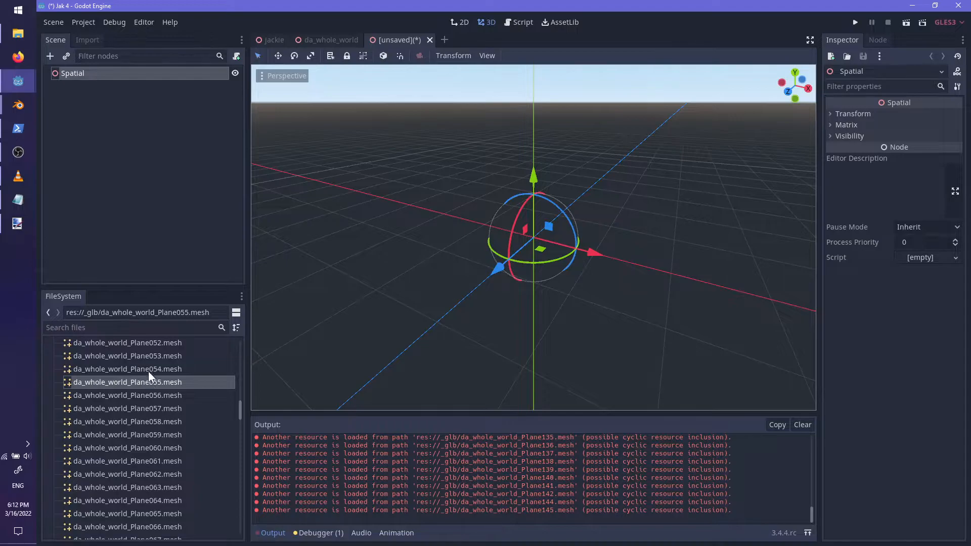
right_click(114, 75)
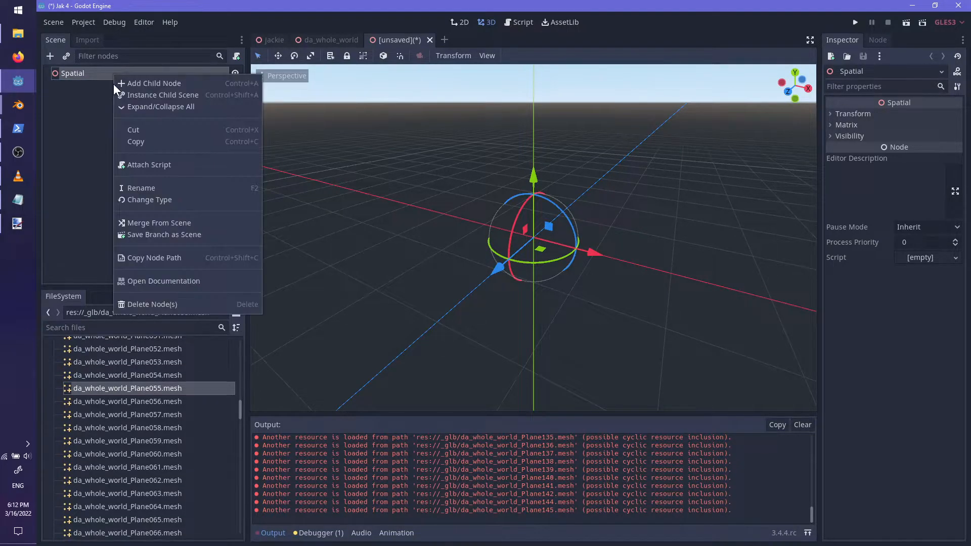
click(77, 75)
key(ctrl+a)
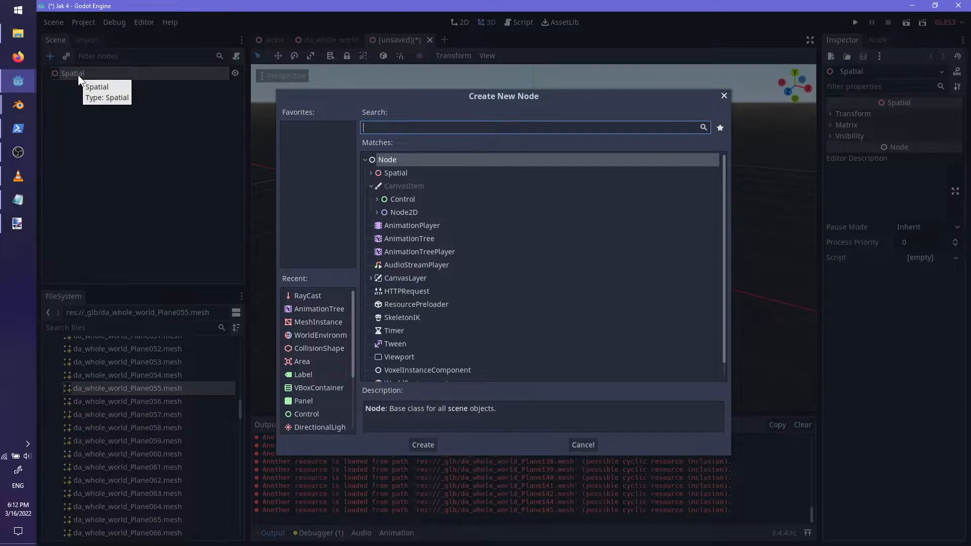
text(MeshI)
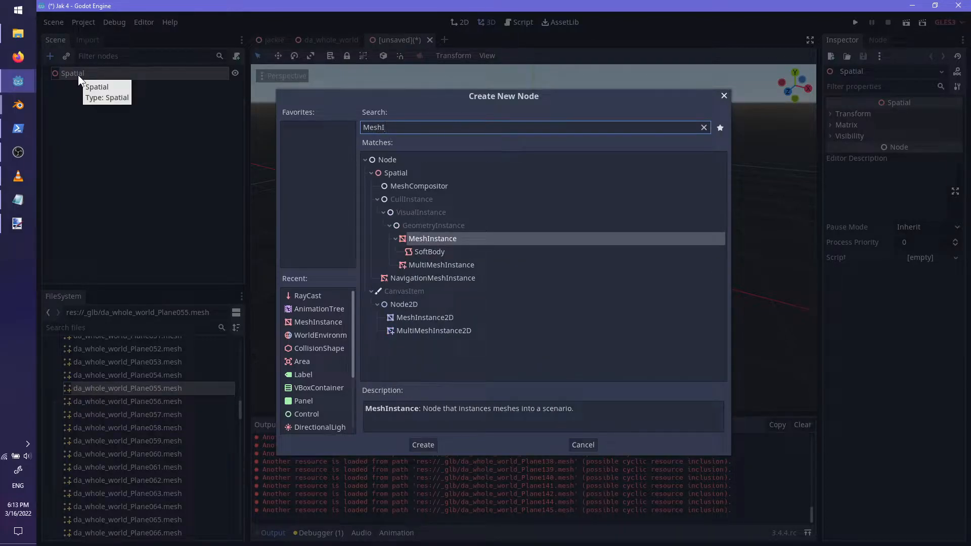
key(Escape)
- Attach a new GDScript named chunk_content.gd, stored in res://areas, to the Spatial root node
click(237, 56)
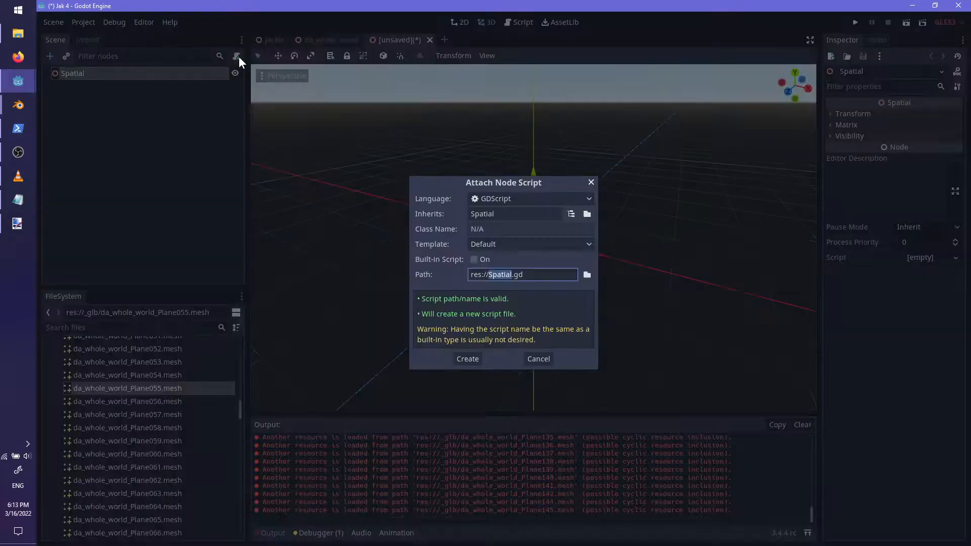
click(587, 275)
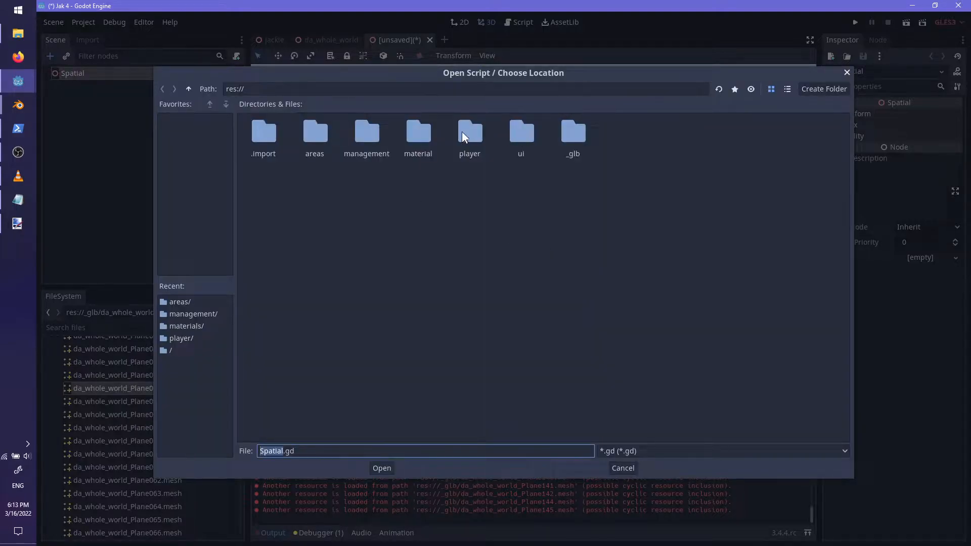
double_click(318, 132)
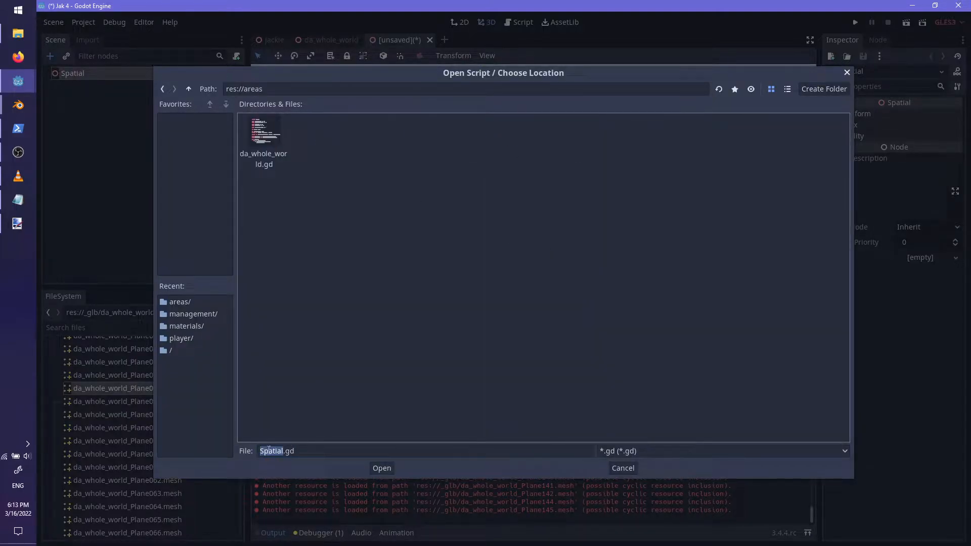
text(dynamic)
text(_area)
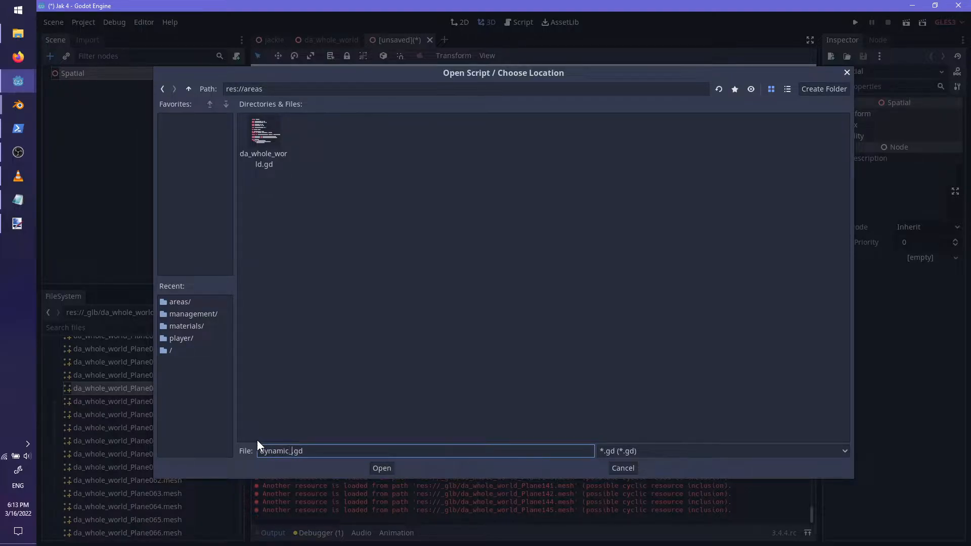
key(BackSpace)
key(BackSpace)
key(BackSpace)
key(BackSpace)
key(ctrl+BackSpace)
text(chunk_content)
click(384, 469)
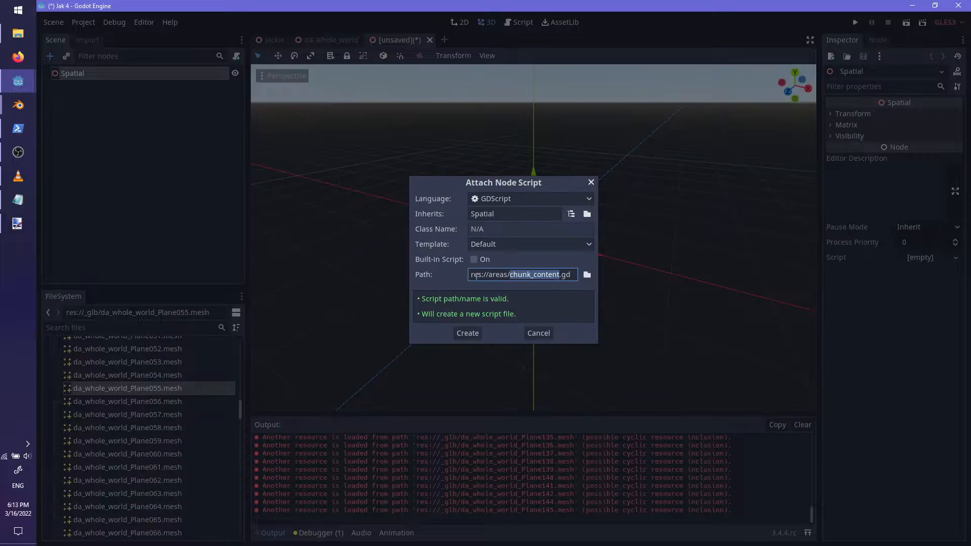
click(468, 333)
- Remove the template code below "extends Spatial" and make chunk_content.gd an editor script by adding "tool" above that line
drag(420, 276, 375, 105)
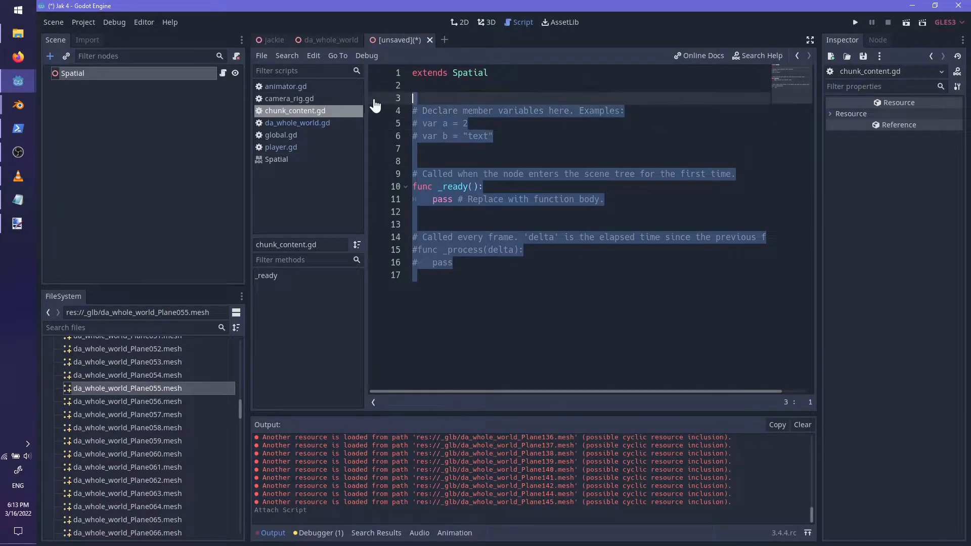
key(BackSpace)
key(Up)
key(Return)
key(Up)
text(tool)
key(Down)
key(Down)
key(Return)
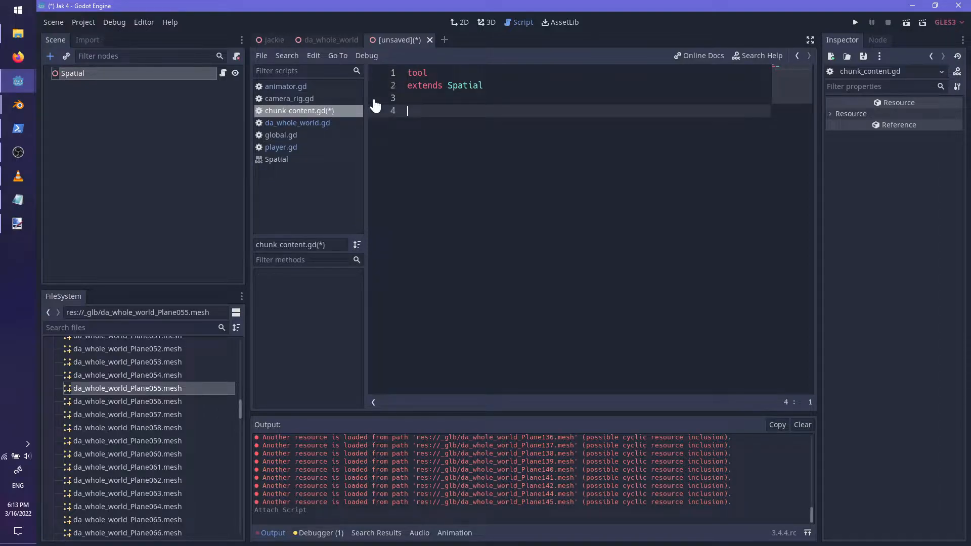
- Declare an exported Mesh variable named preview_mesh in chunk_content.gd
text(export(Mesh) var mesh)
key(ctrl+Left)
text(preview_)
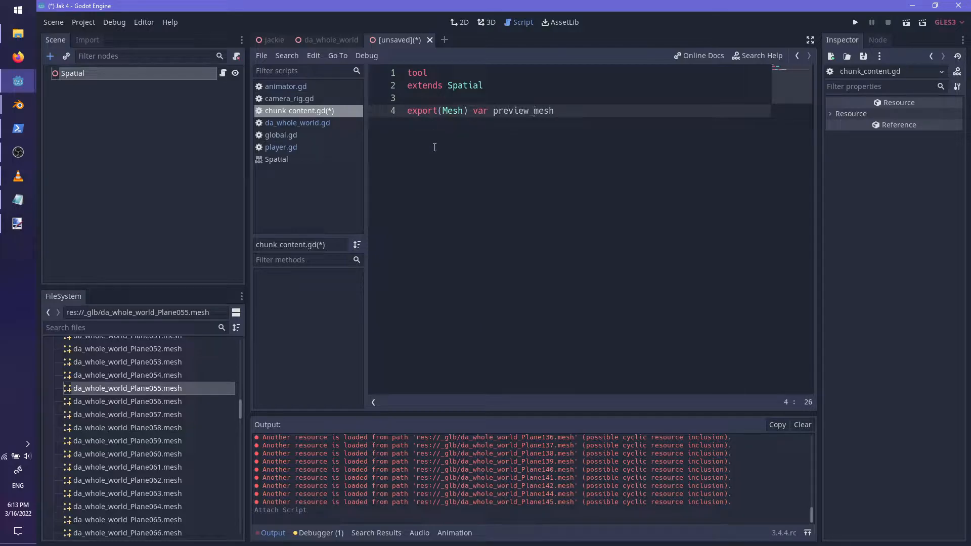
- Save the scene as chunk055.tscn in a new folder named chunk inside res://areas
key(ctrl+s)
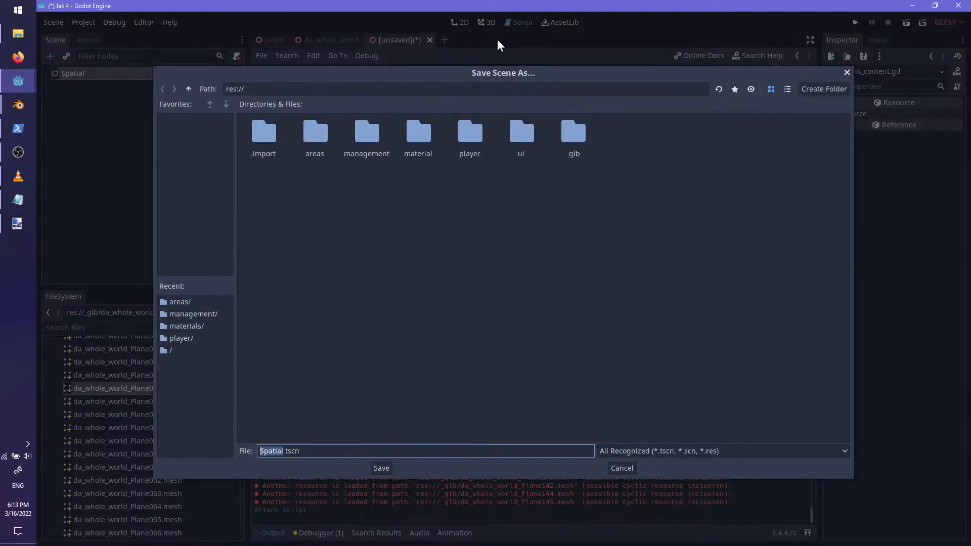
double_click(306, 133)
click(825, 90)
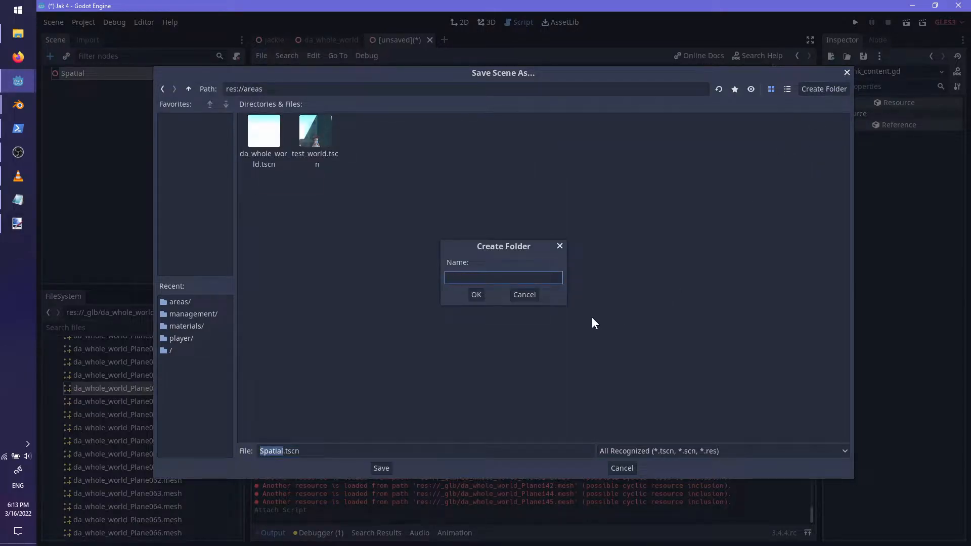
text(chunk)
click(477, 296)
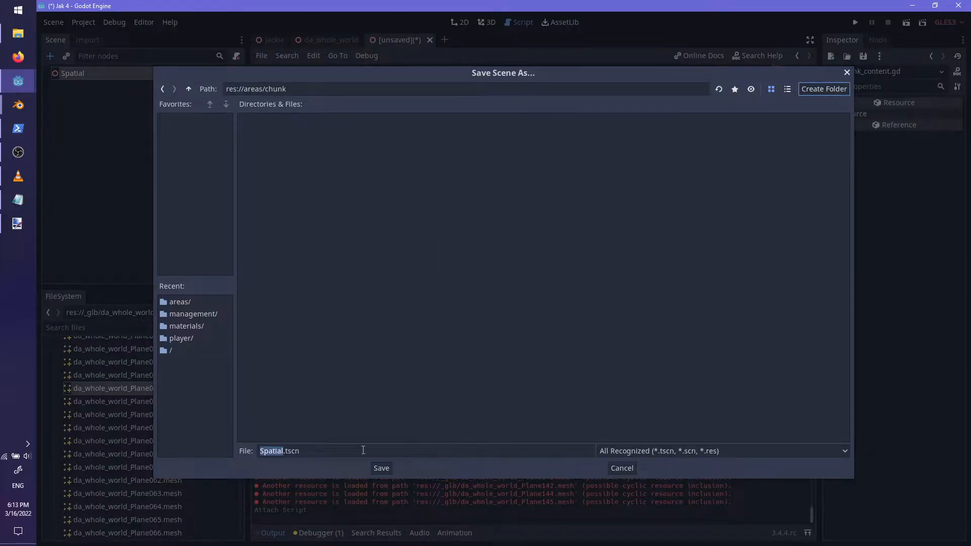
click(285, 452)
text(chunk025)
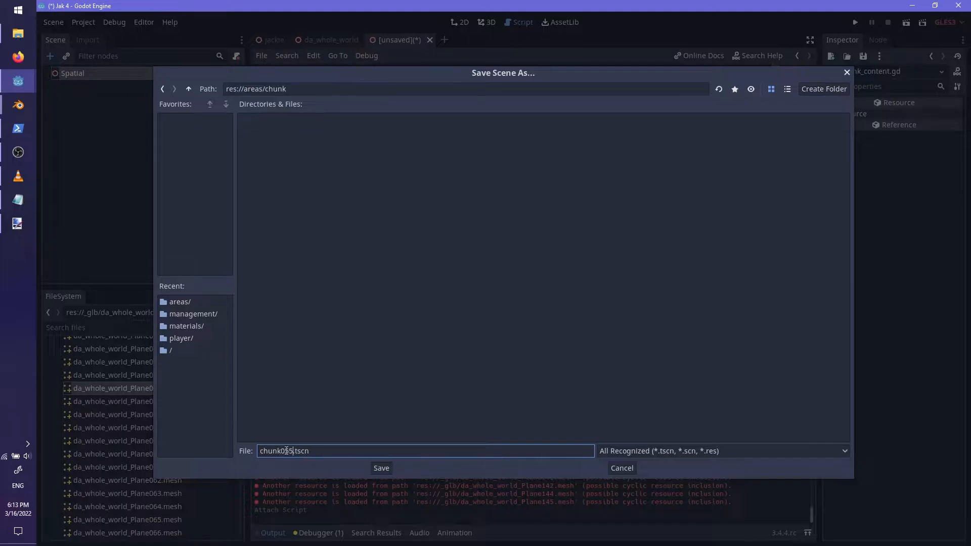
click(375, 467)
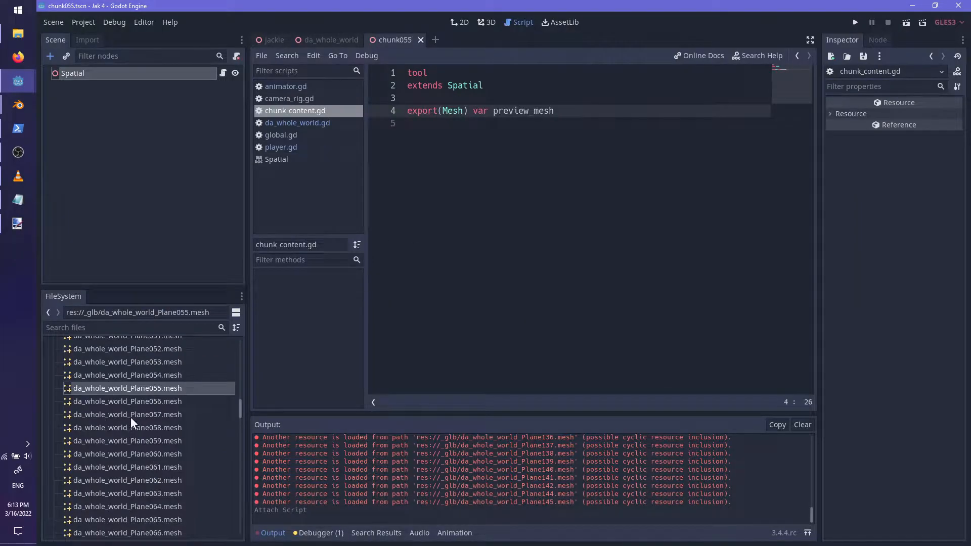
- Collapse the _glb folder in the file list and rename the chunk folder under areas to chunks
scroll(139, 417, up, 5)
scroll(230, 384, up, 10)
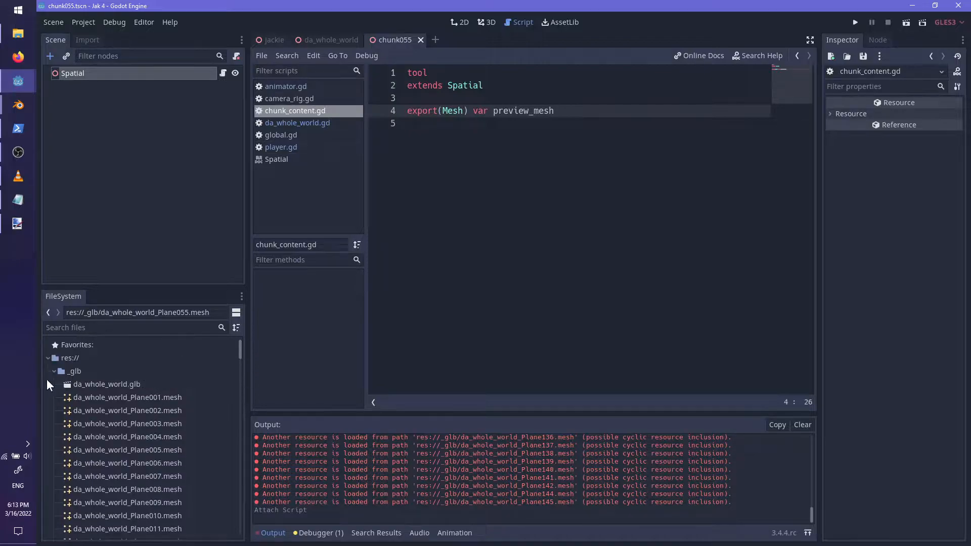
click(55, 371)
click(60, 398)
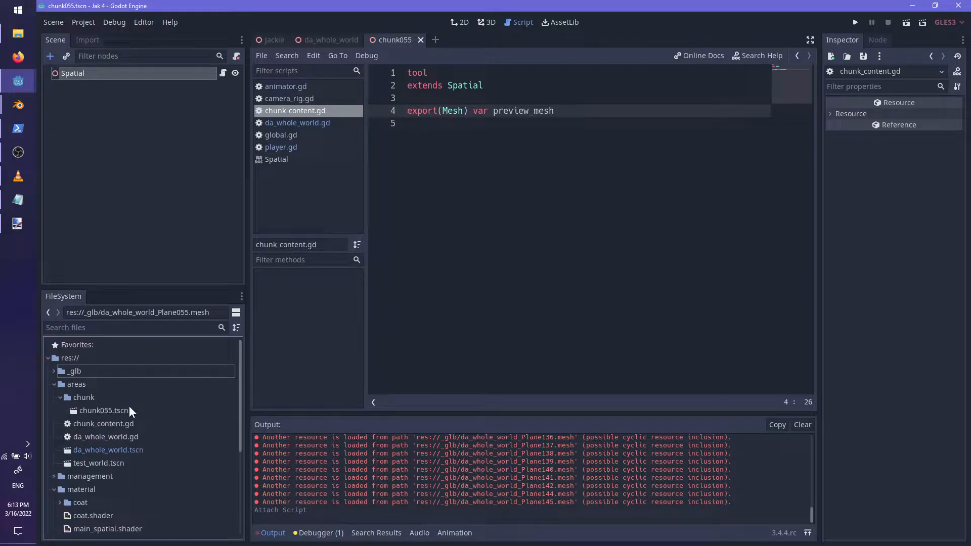
right_click(83, 397)
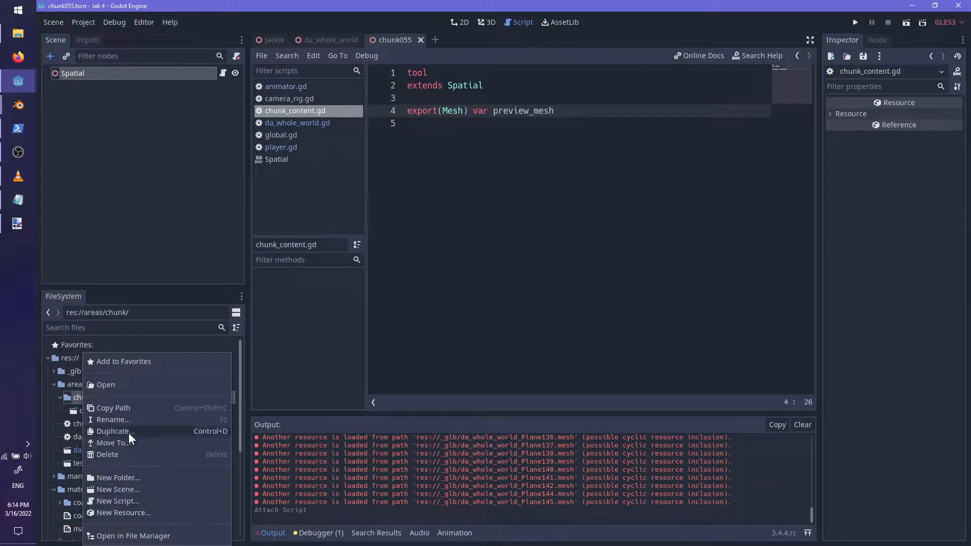
click(114, 420)
key(End)
text(s)
key(Return)
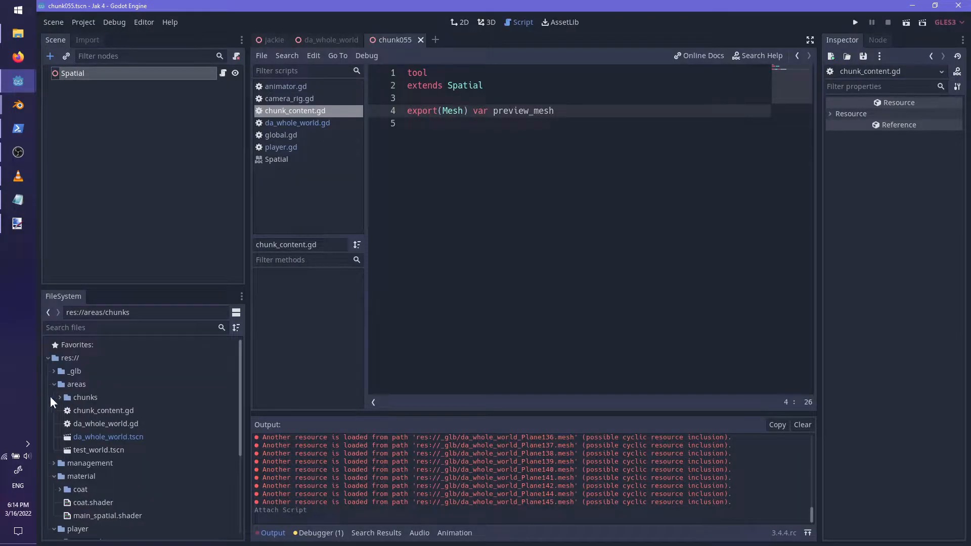
- Select chunk055.tscn in the chunks folder, rename the scene's root node to chunk055, and save the scene
click(59, 398)
click(108, 411)
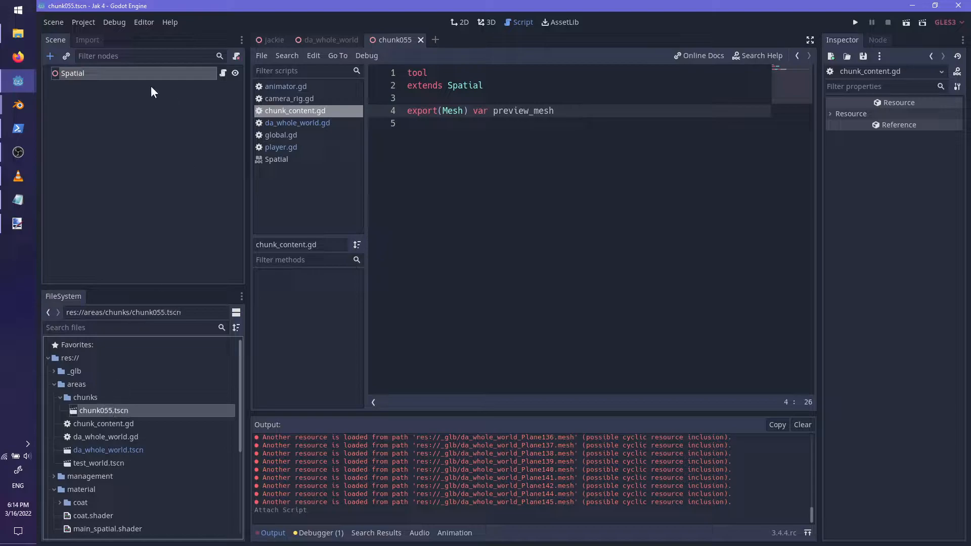
double_click(125, 71)
text(chunk055)
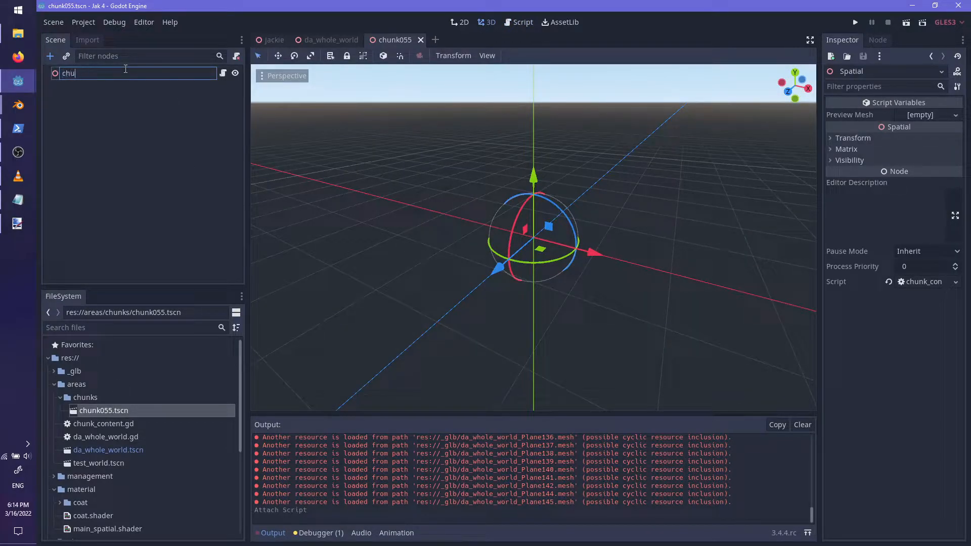
key(Return)
key(ctrl+s)
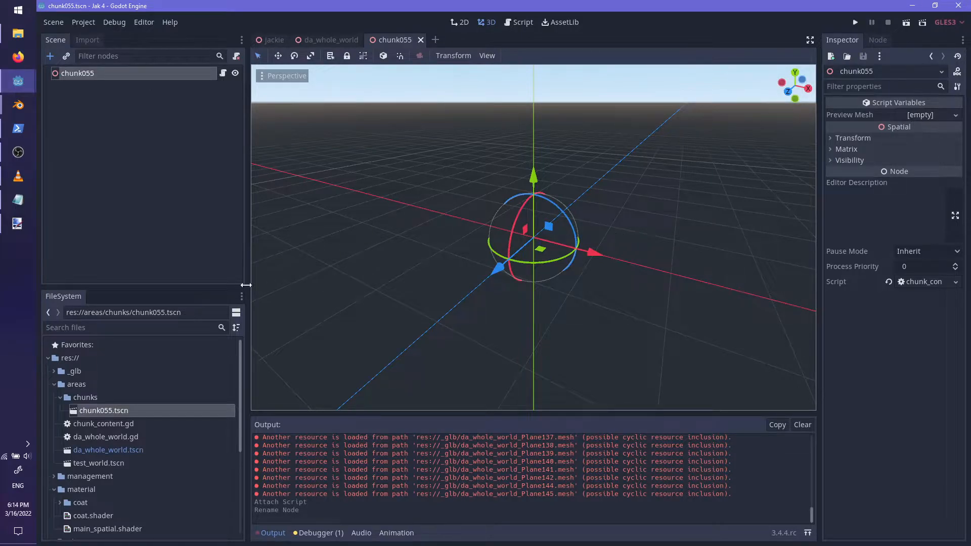
- Assign da_whole_world_Plane055.mesh from the _glb folder as the chunk055 node's Preview Mesh and save the scene
click(54, 371)
scroll(197, 434, down, 10)
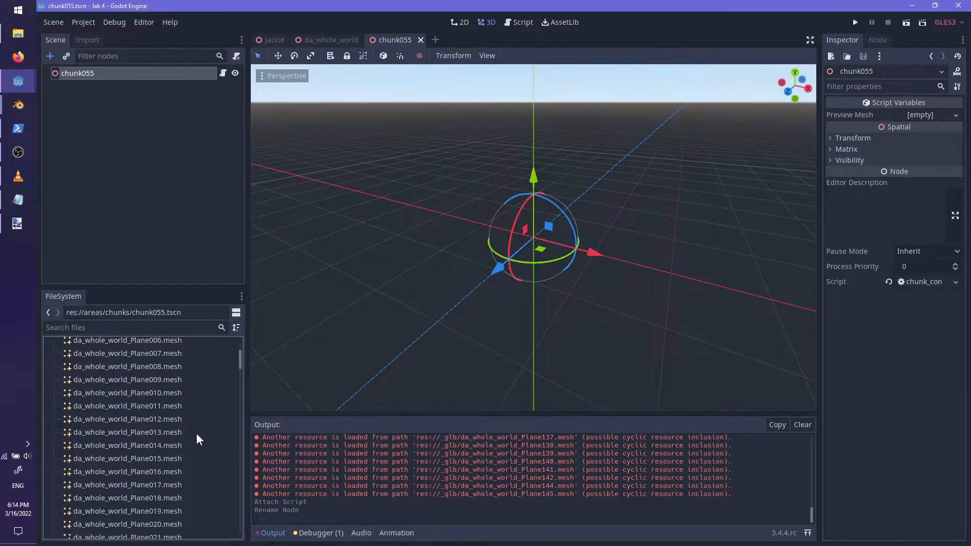
scroll(197, 428, down, 3)
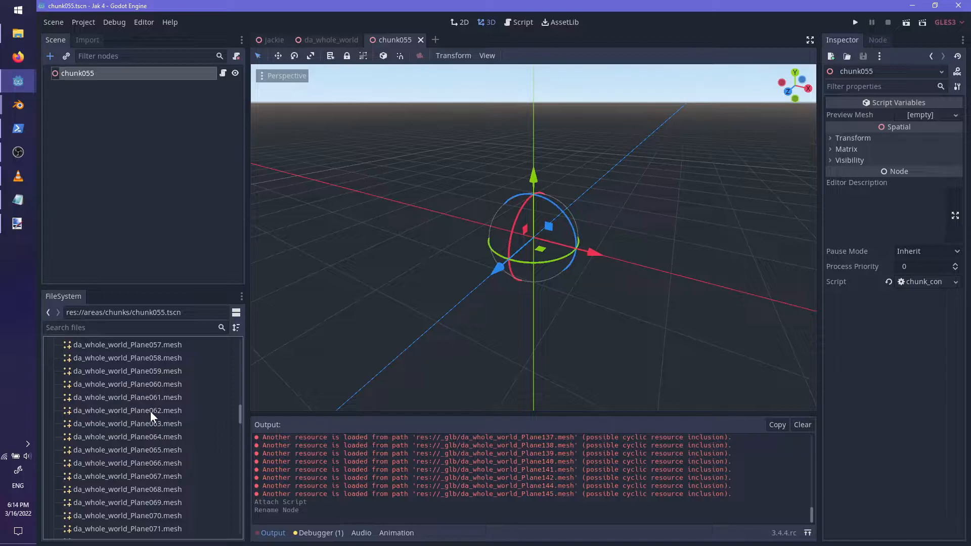
scroll(170, 420, up, 2)
drag(134, 362, 914, 116)
key(ctrl+s)
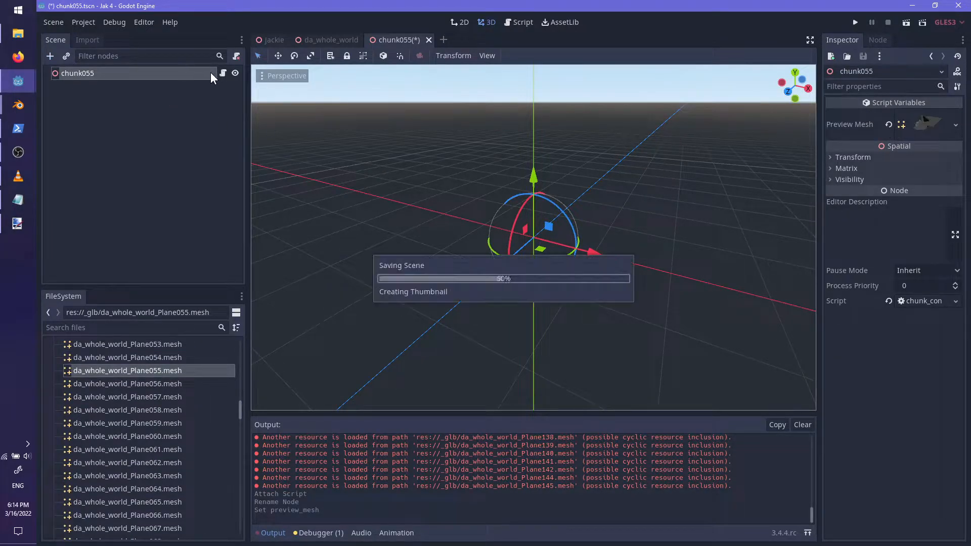
- Add a _ready() function with an "if Engine.editor_hint:" condition to chunk_content.gd, and check the property in the Engine class reference
click(223, 72)
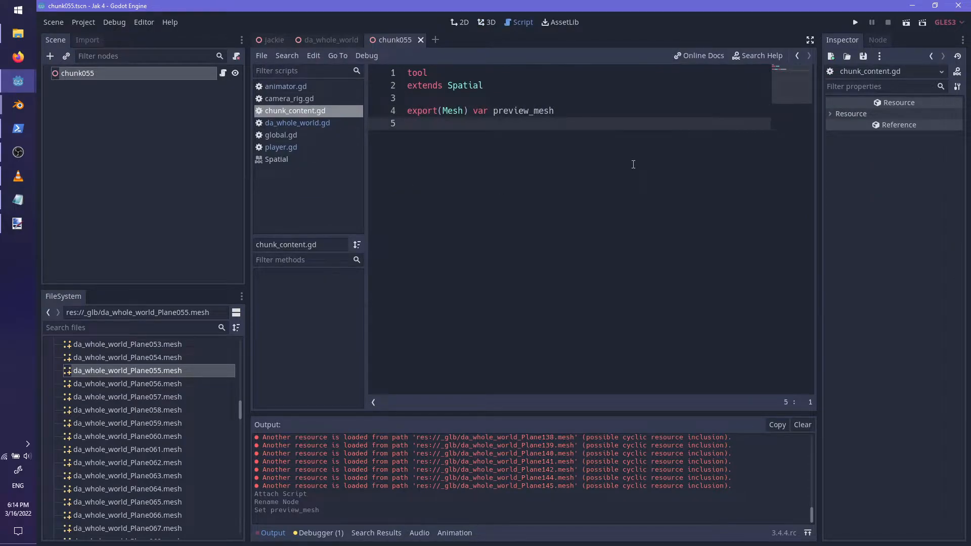
key(Return)
text(func _ready():)
key(Return)
text(if is_)
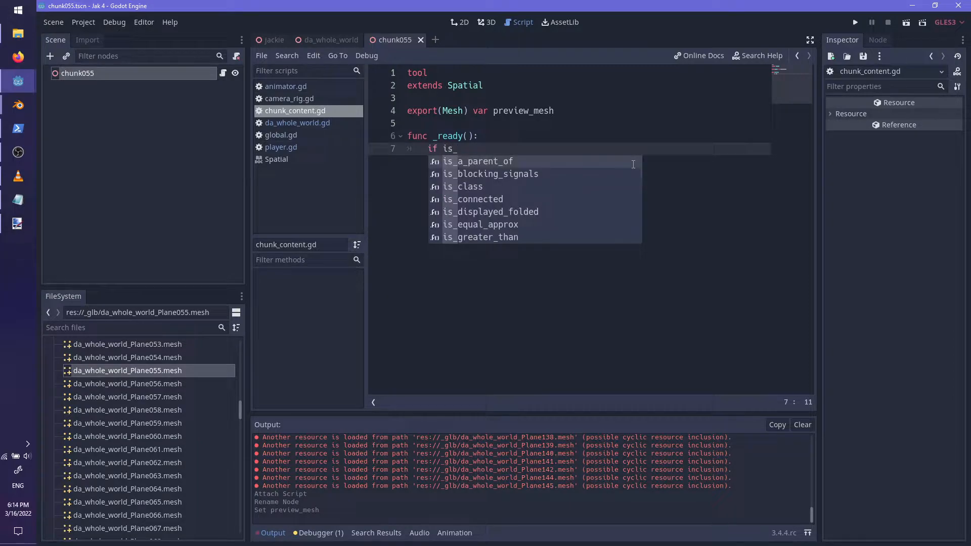
key(BackSpace)
key(BackSpace)
key(BackSpace)
text(Engine.editor_hint:)
key(Return)
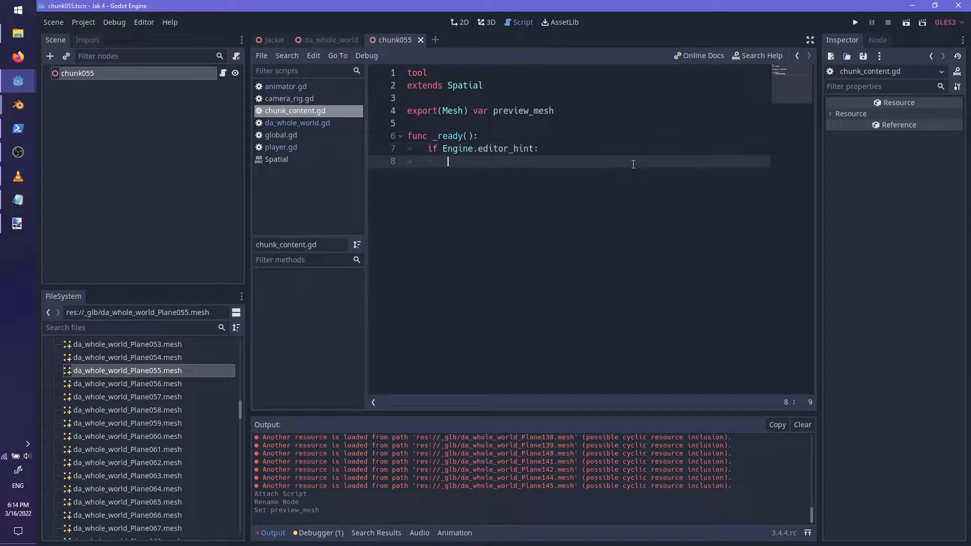
ctrl+click(490, 152)
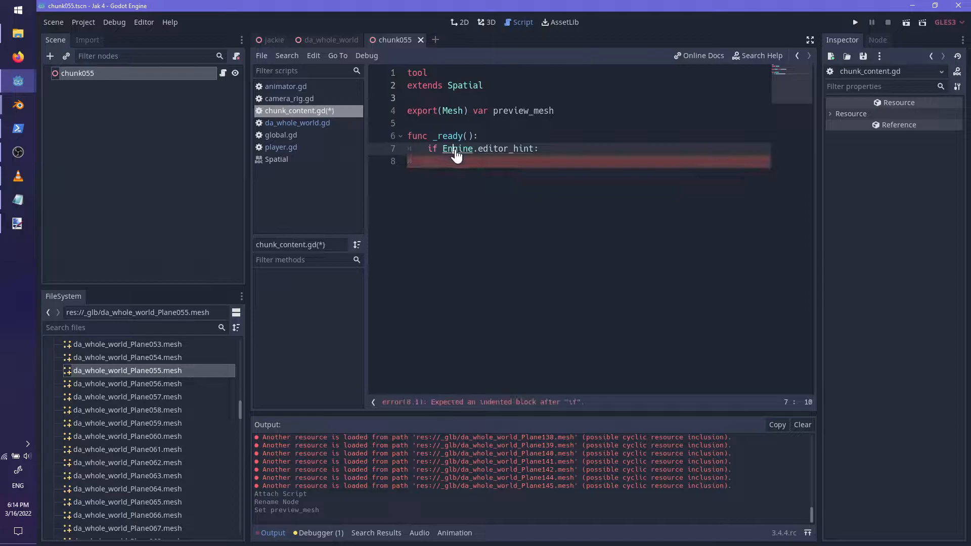
scroll(587, 250, down, 5)
scroll(587, 248, up, 3)
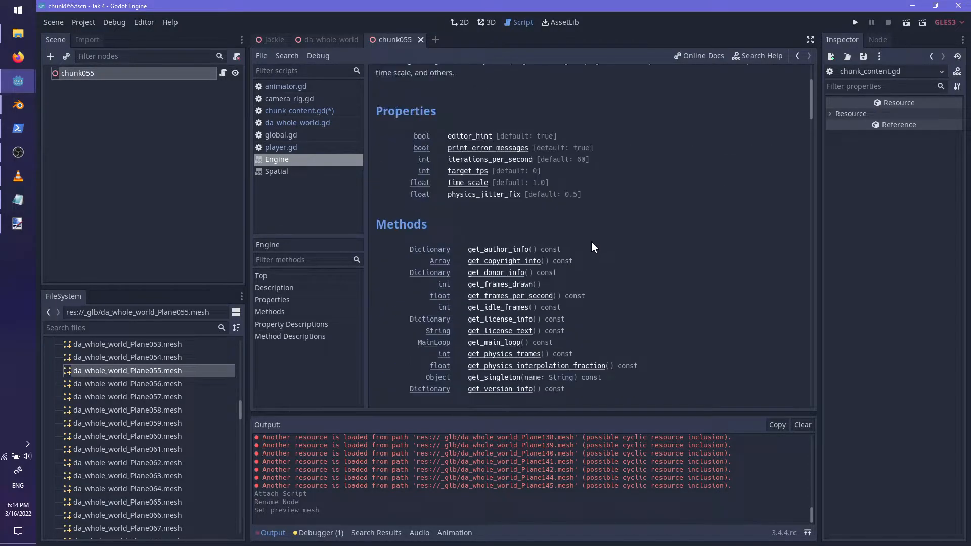
click(317, 113)
- Inside the editor_hint condition, create a new MeshInstance in variable m, add it as a child, and save the script
click(527, 163)
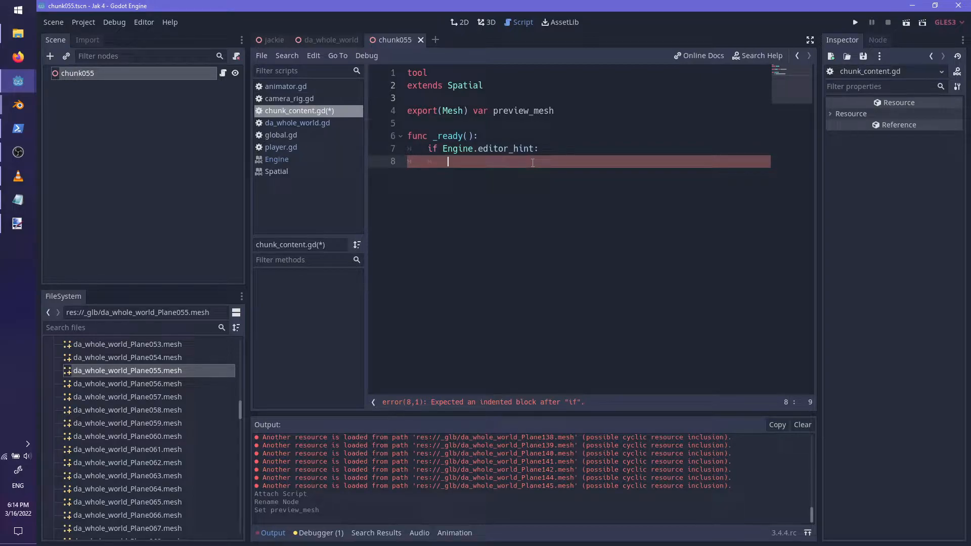
text(add_)
key(ctrl+BackSpace)
text(Mesh)
key(ctrl+BackSpace)
text(var m = MeshInstance.new())
key(Return)
text(add_chi)
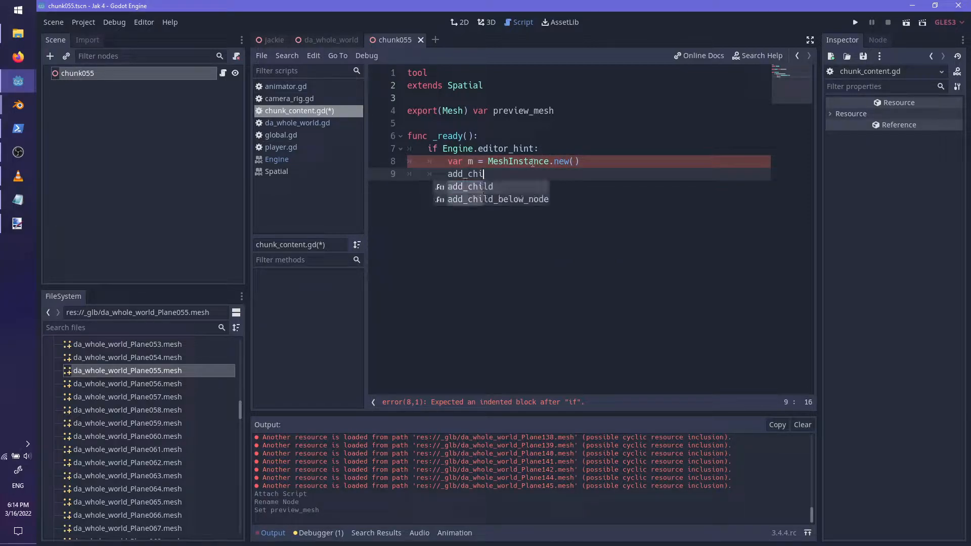
key(Return)
text(m))
key(ctrl+s)
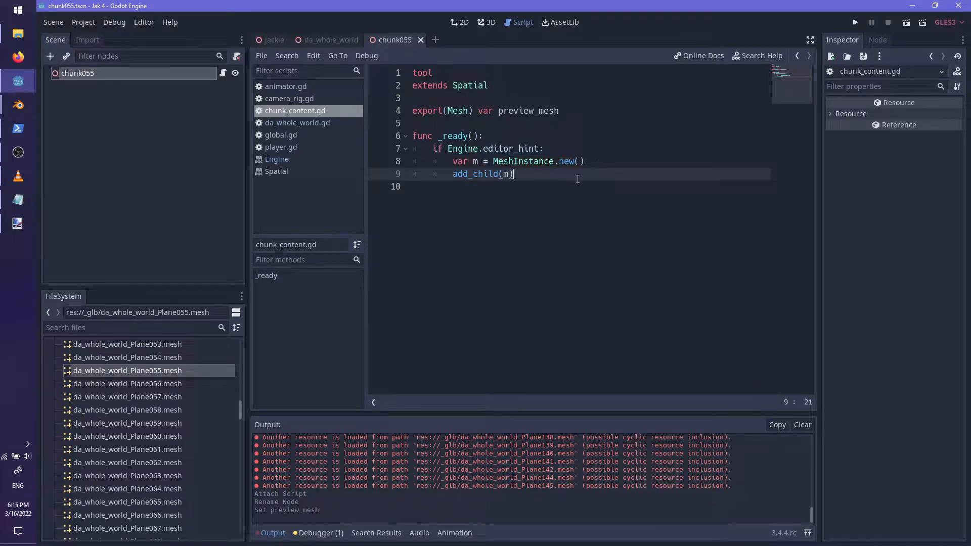
- Reload chunk055.tscn by closing and reopening it, and inspect its root node in the 3D view
click(421, 40)
scroll(119, 429, down, 20)
scroll(119, 445, down, 10)
scroll(86, 462, down, 3)
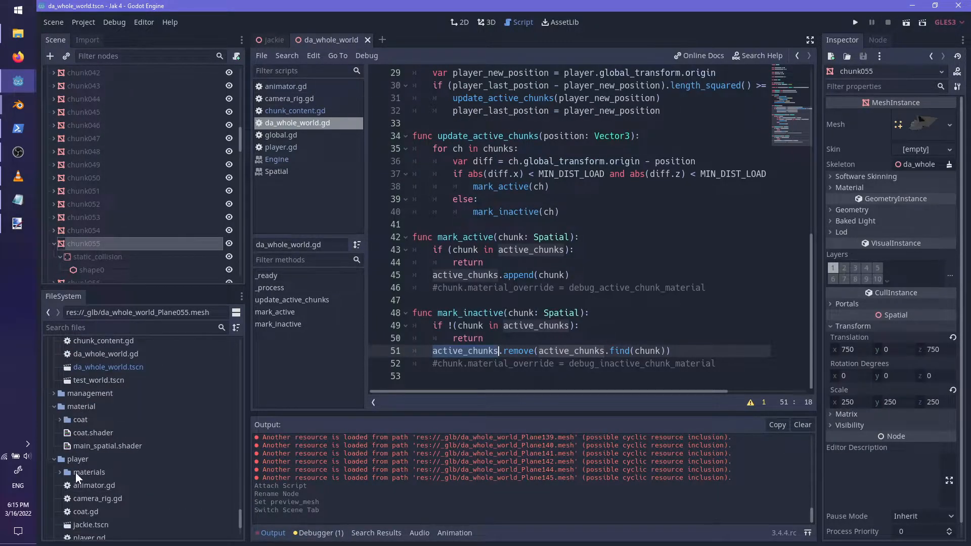
scroll(79, 440, up, 8)
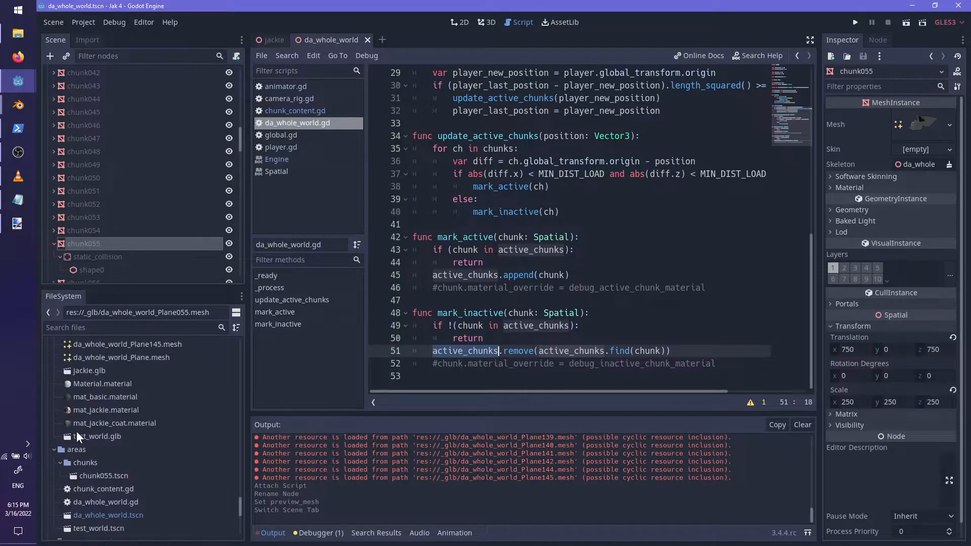
click(103, 475)
double_click(101, 475)
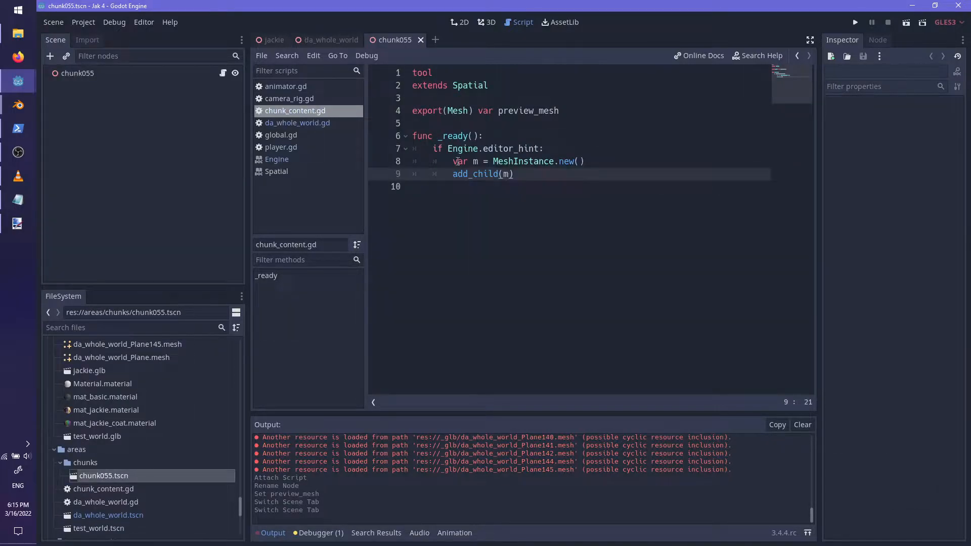
click(95, 72)
scroll(559, 283, up, 5)
scroll(567, 288, down, 15)
middle_drag(569, 295, 385, 177)
- In chunk_content.gd, give the exported preview_mesh variable a setter with "setget set_mesh"
click(223, 73)
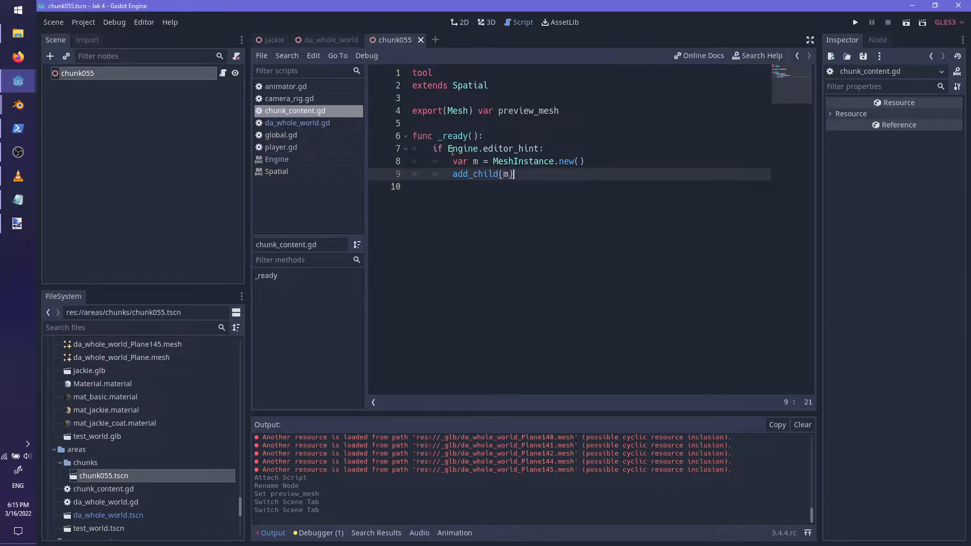
double_click(476, 174)
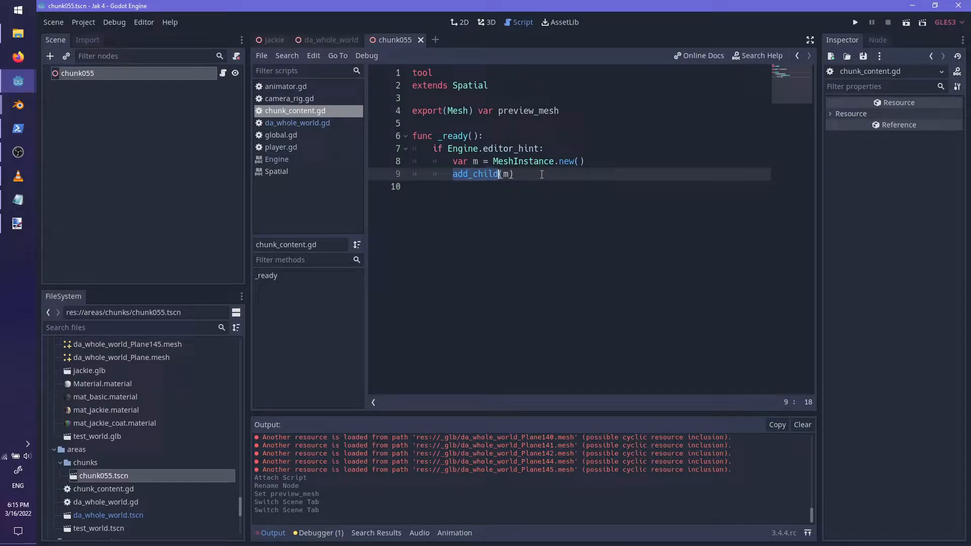
key(Right)
key(Right)
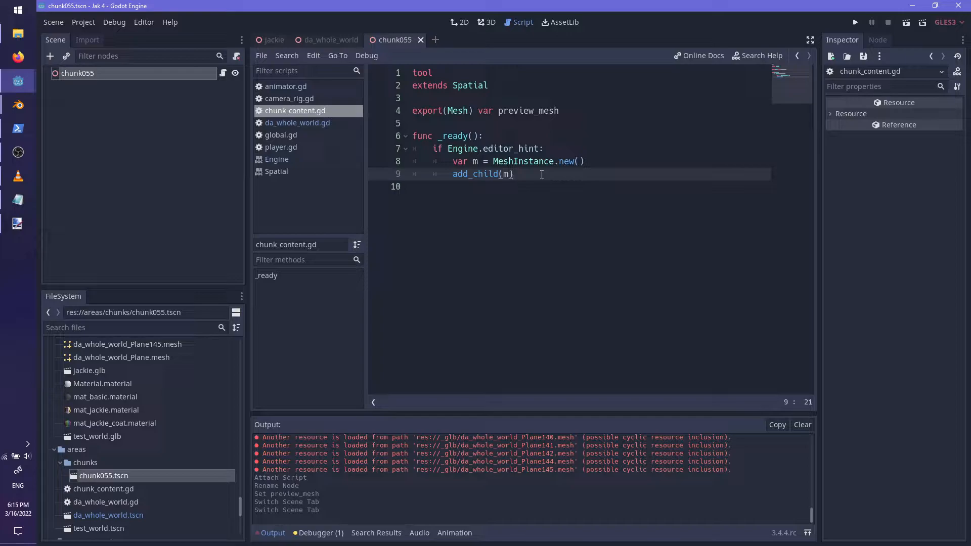
key(Up)
key(Up)
key(Up)
key(Up)
key(Up)
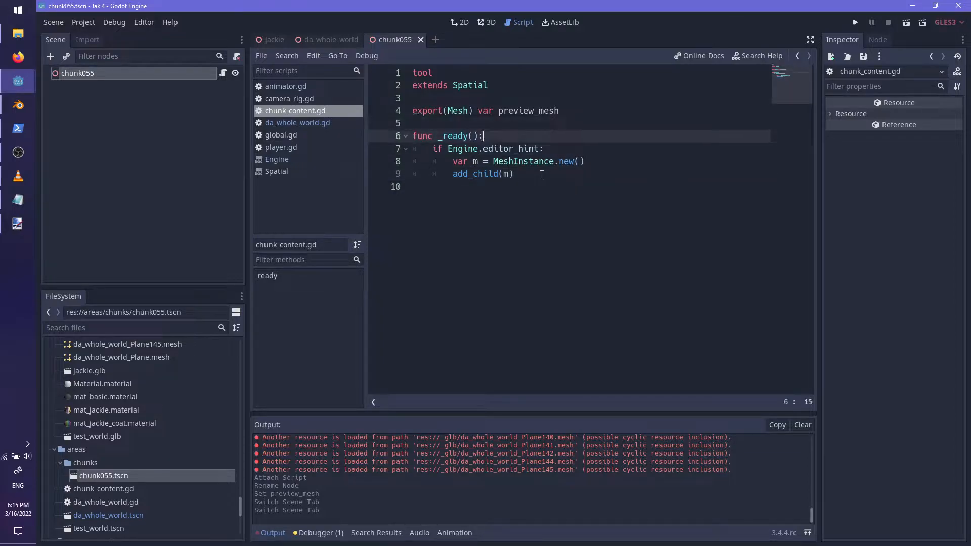
key(Down)
key(Left)
text(set)
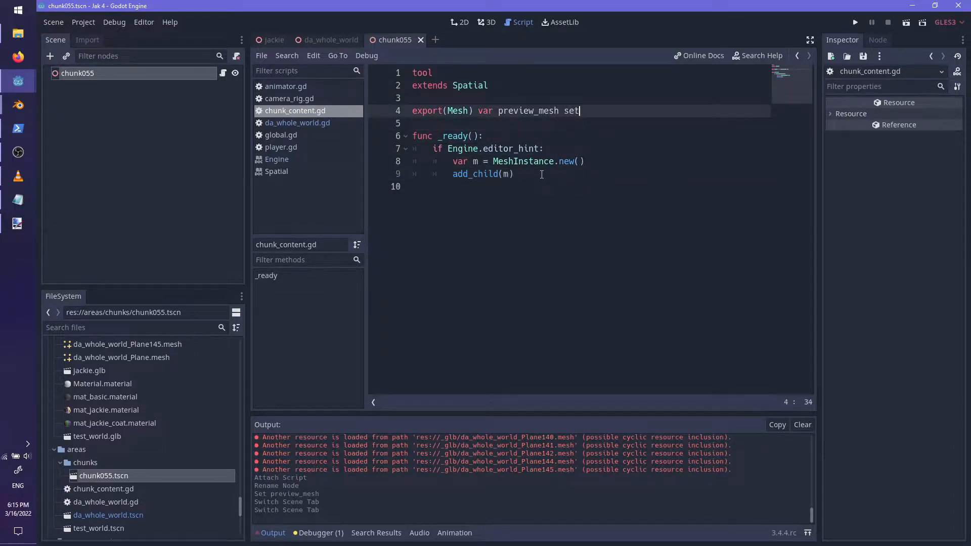
text(get set_mesh)
- Name the new MeshInstance "__autogen_preview" on a line before add_child(m), and copy that name
key(Down)
key(Down)
key(Down)
key(Down)
key(Return)
text(m)
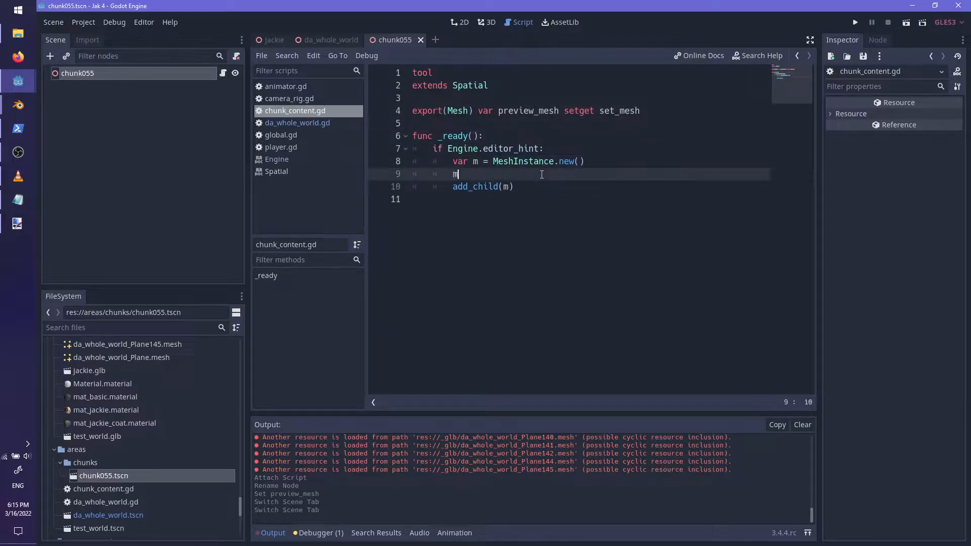
text(.name = "__autogen_preview)
key(ctrl+shift+Left)
key(ctrl+c)
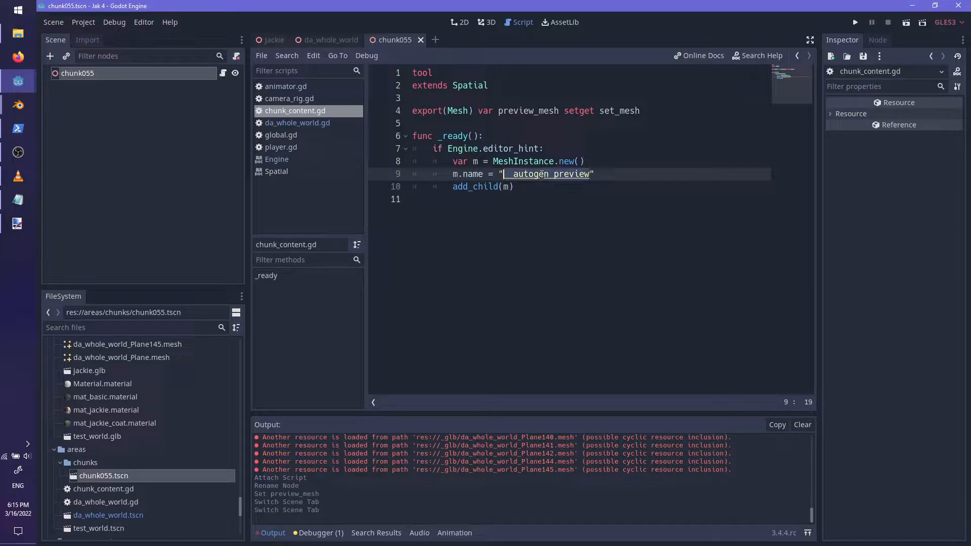
- Below _ready, add the setter function set_mesh(m) that assigns m to preview_mesh
click(559, 294)
key(Return)
text(fybc)
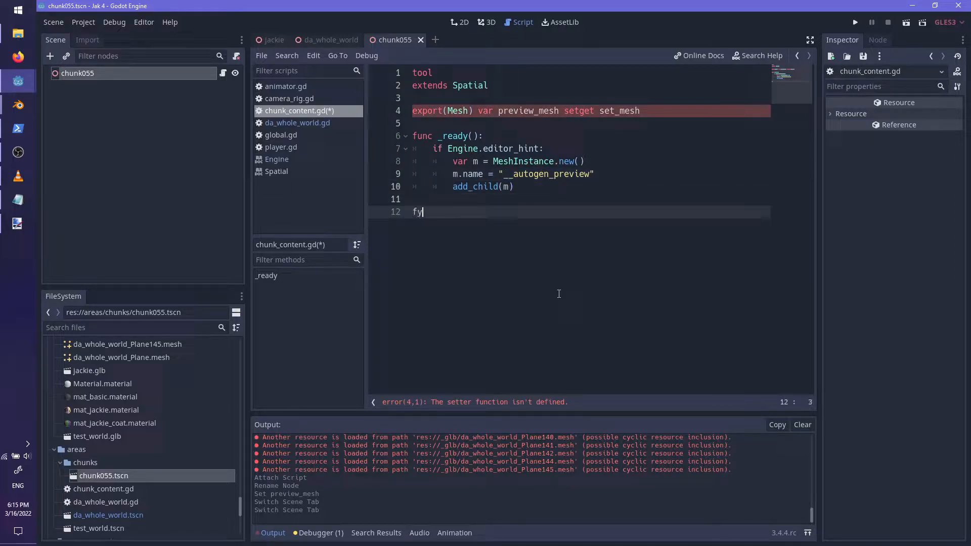
key(BackSpace)
key(BackSpace)
key(BackSpace)
key(BackSpace)
text(func set_mesh(m):)
key(Return)
text(re)
key(BackSpace)
key(BackSpace)
text(preview)
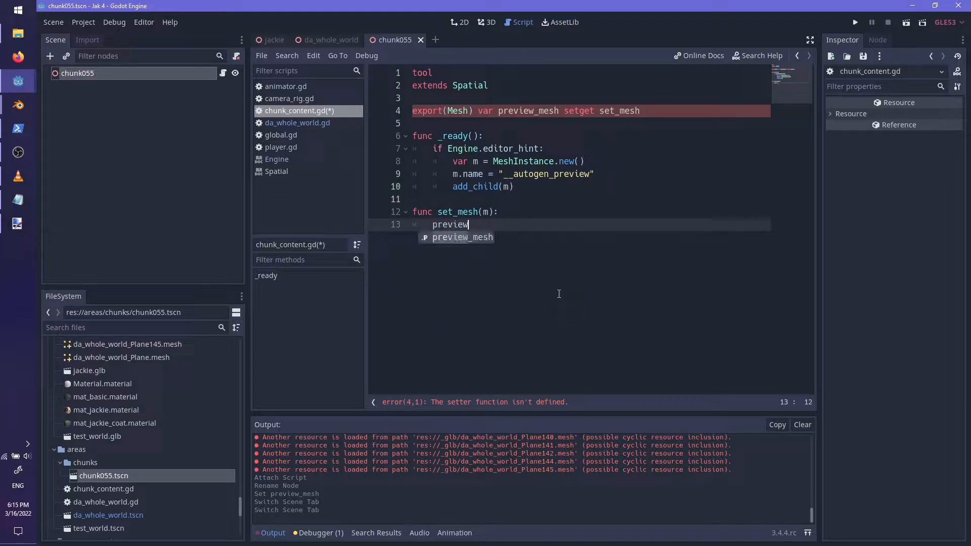
text(_mesh = m)
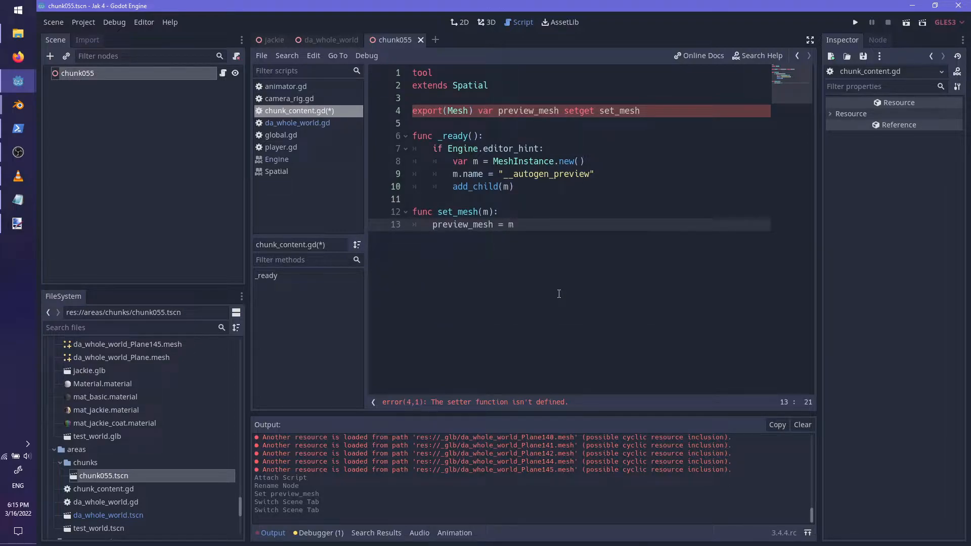
- In set_mesh, add an if condition checking has_node("__autogen_preview")
key(Return)
text(if has)
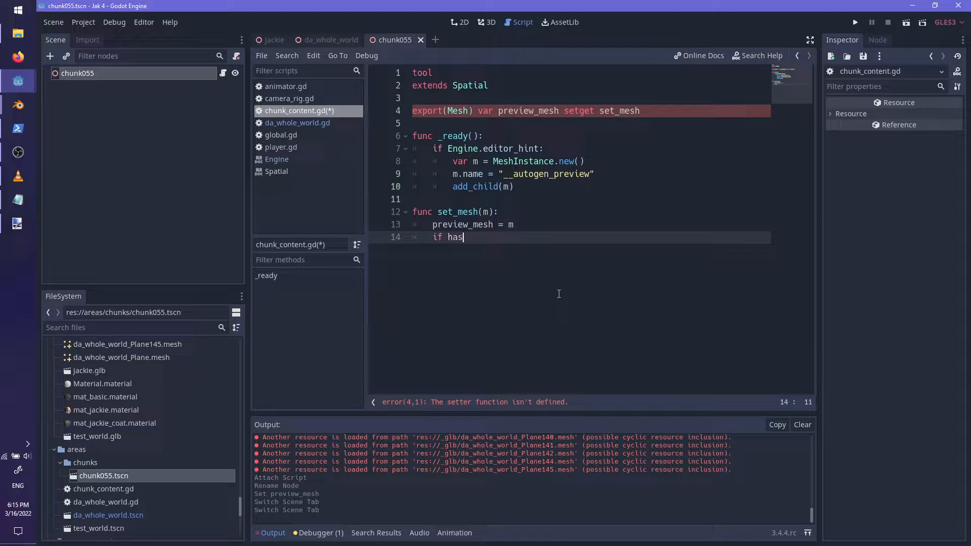
text(_node("_)
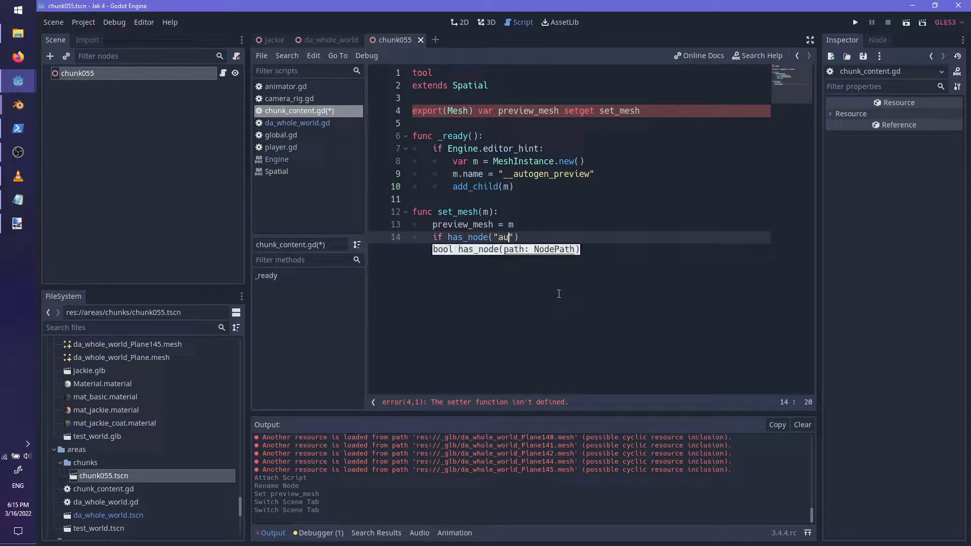
text(_autogen_pre)
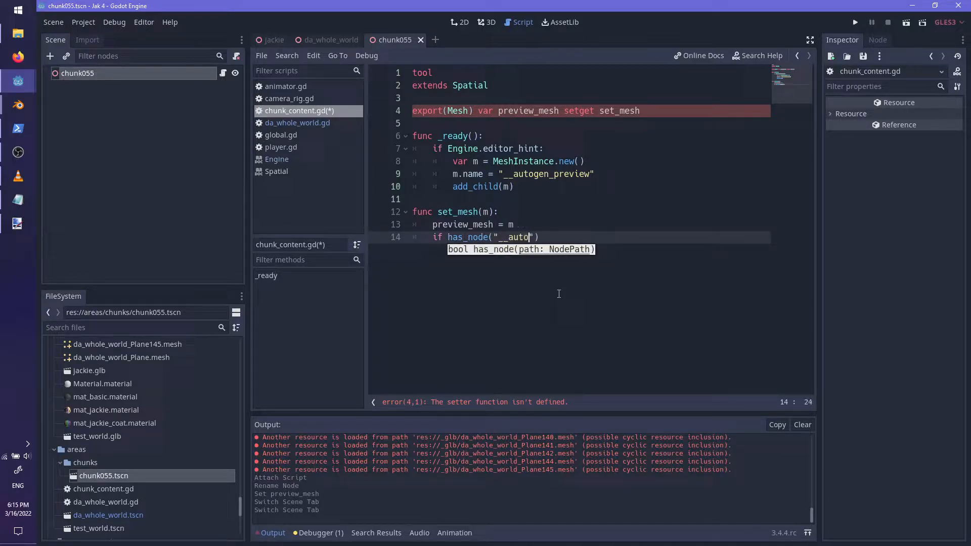
text(view"):)
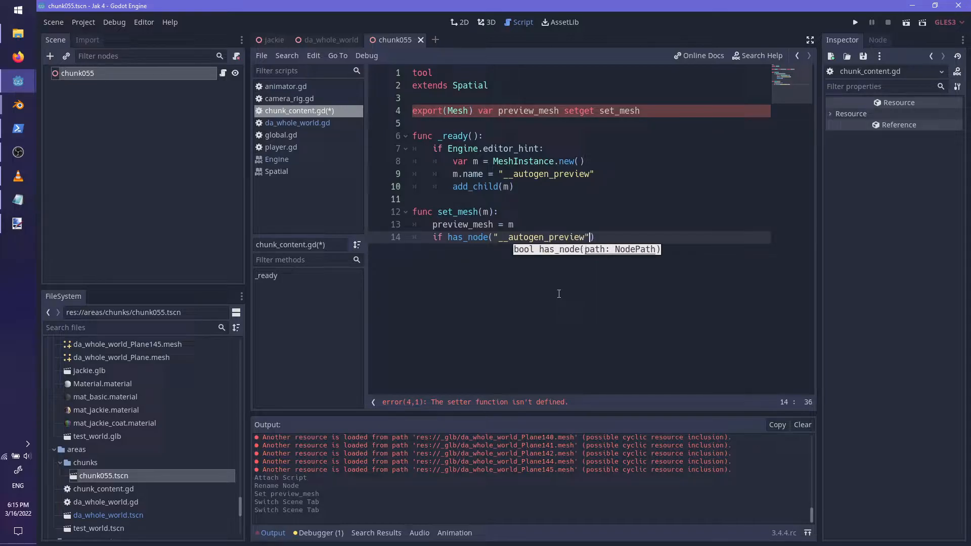
key(Return)
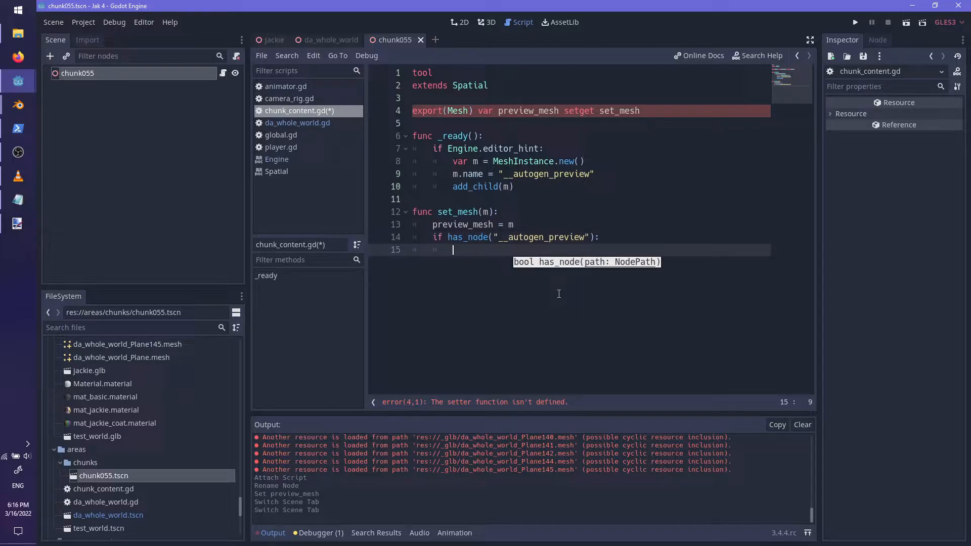
- Inside the has_node condition, assign m to $__autogen_preview.mesh and save the script
text(prev)
key(BackSpace)
key(BackSpace)
key(BackSpace)
key(BackSpace)
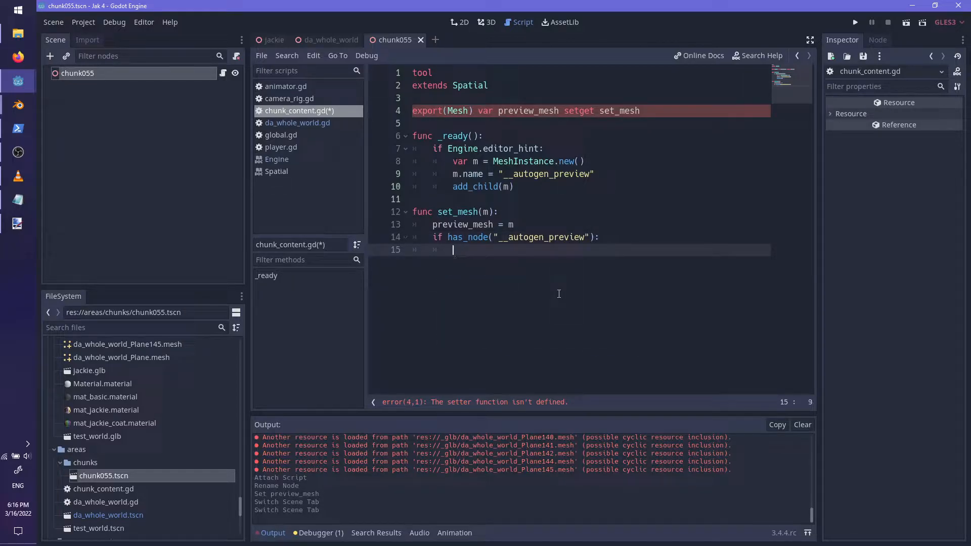
text($)
key(ctrl+v)
text(.me)
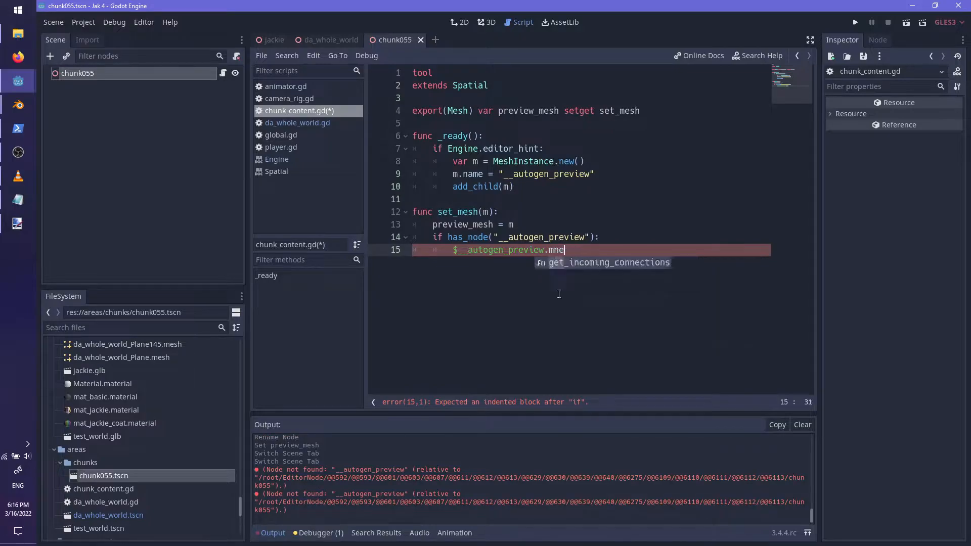
text(sh = )
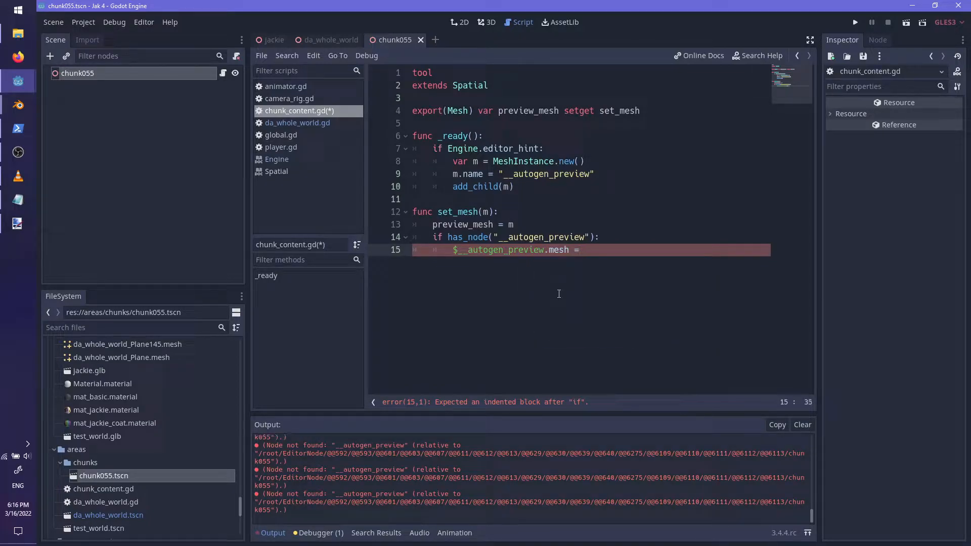
text(m)
key(ctrl+s)
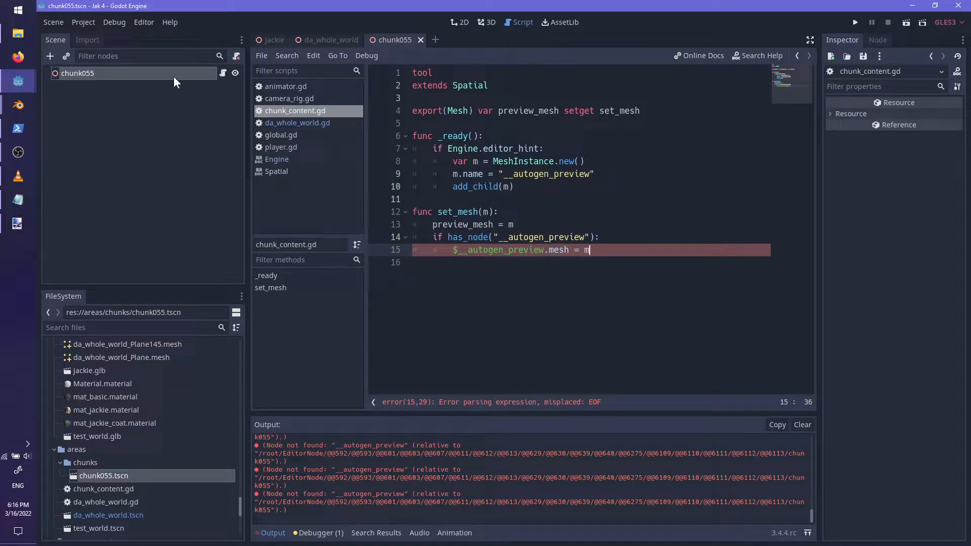
- Reassign the Preview Mesh of the chunk055 root node and check the result in the 3D view
click(109, 72)
drag(852, 282, 906, 127)
scroll(548, 229, down, 5)
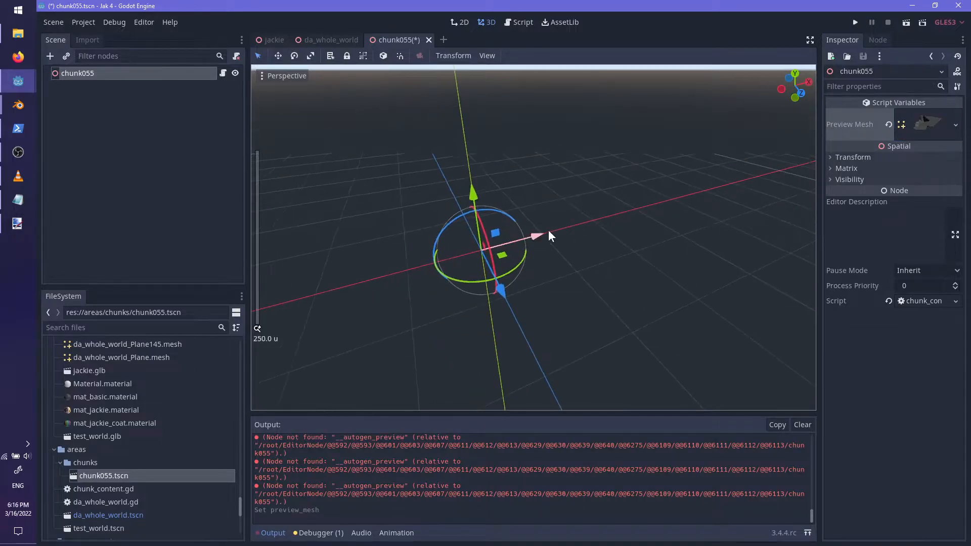
middle_drag(544, 229, 496, 354)
- In set_mesh, put the node path in quotes as $"__autogen_preview".mesh and save the script
click(519, 23)
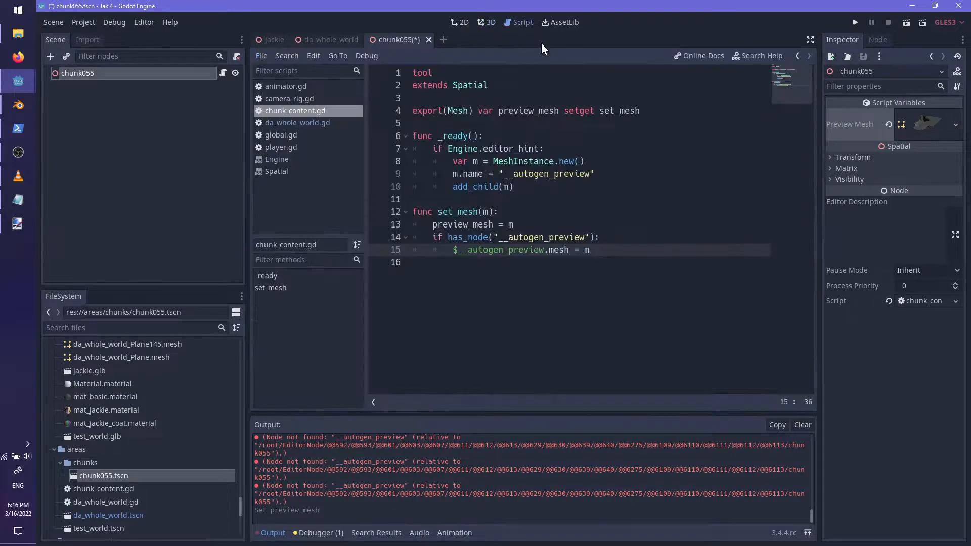
double_click(480, 247)
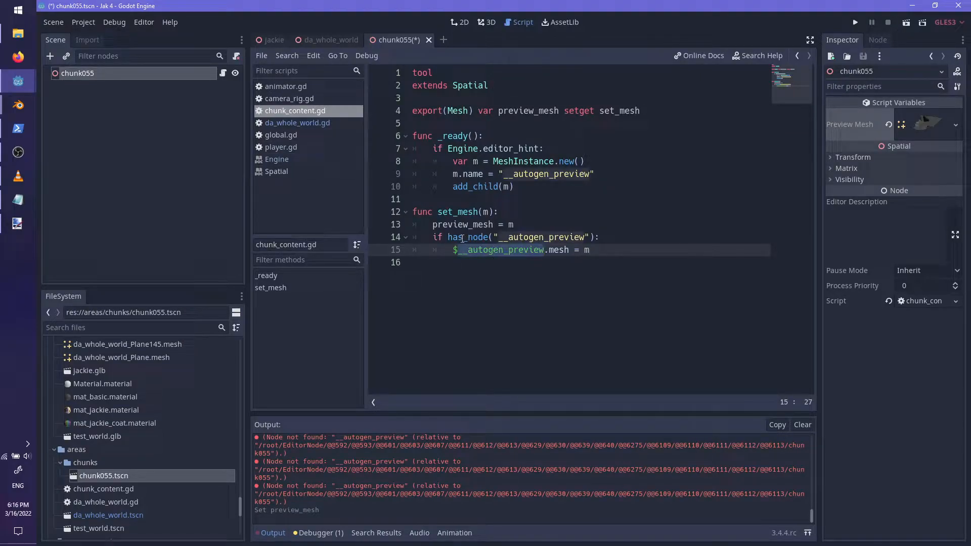
key(Left)
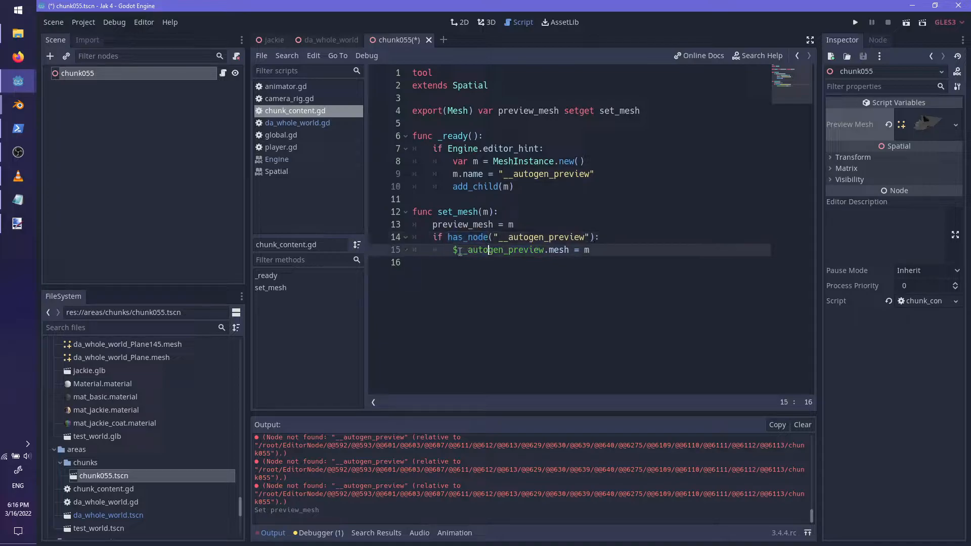
text(")
key(ctrl+Right)
text(")
key(ctrl+s)
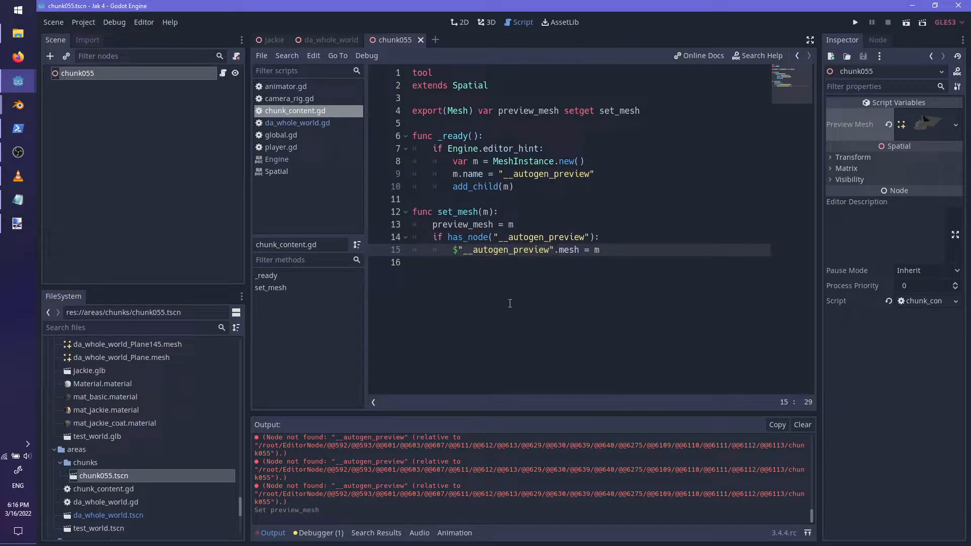
- Return to the Project Manager and reopen the Jak 4 project
key(ctrl+shift+q)
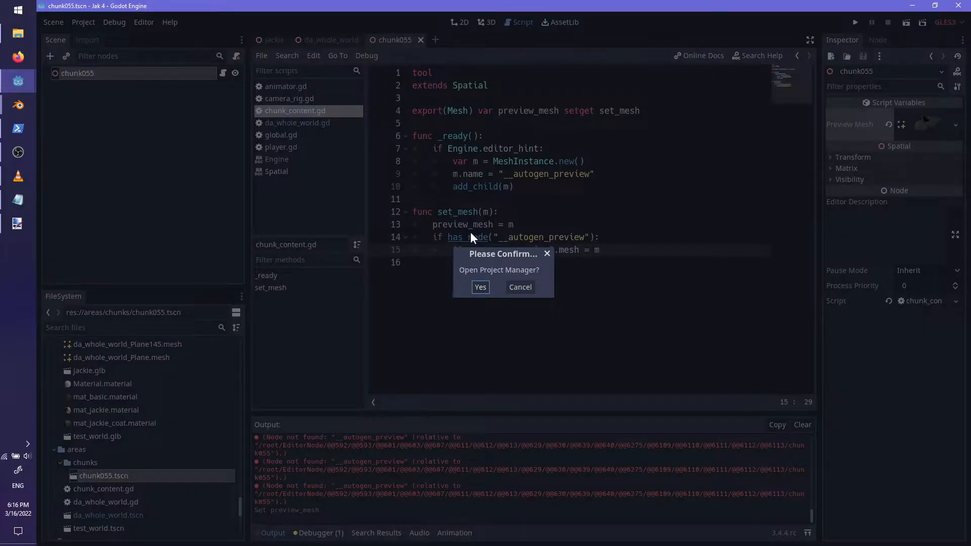
click(479, 289)
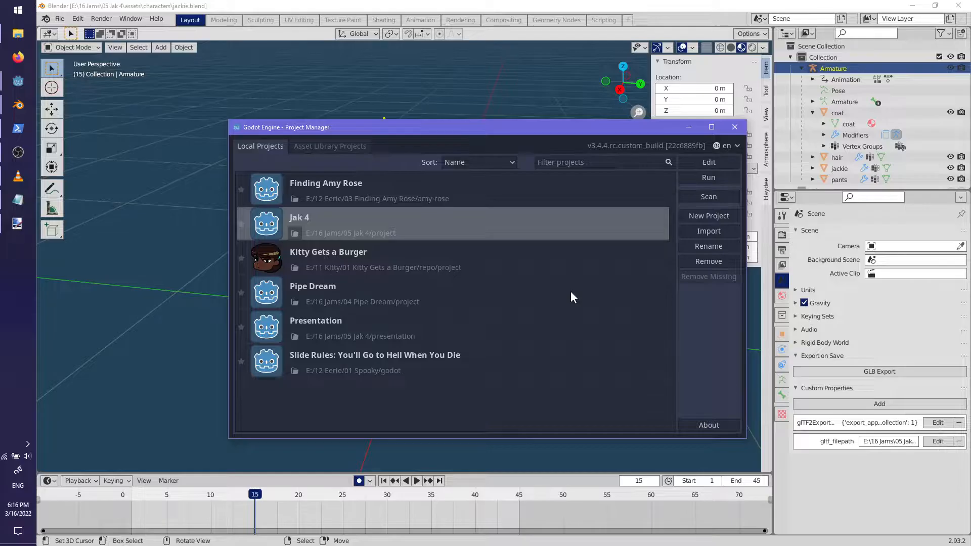
key(Return)
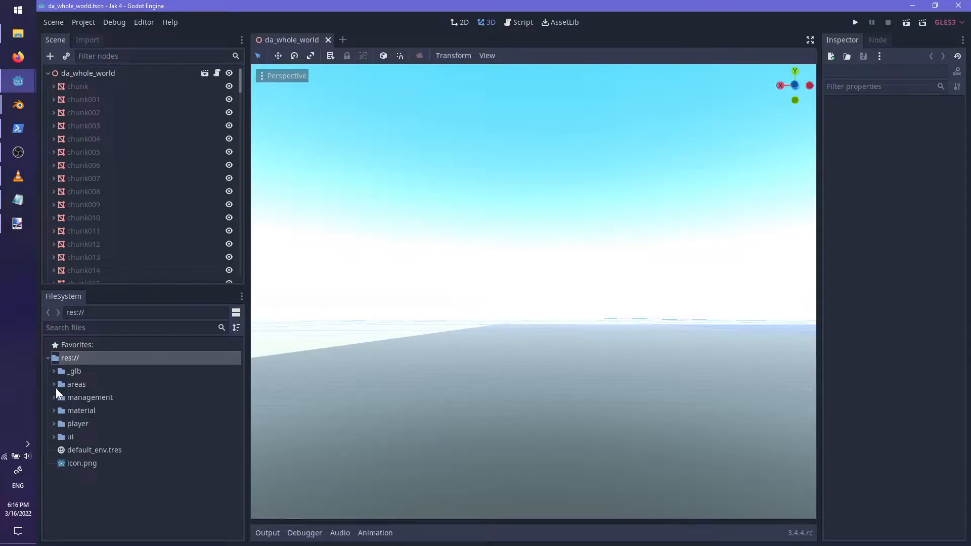
- Open chunk055.tscn from the areas/chunks folder and look for the preview mesh in the 3D view
click(54, 385)
click(61, 397)
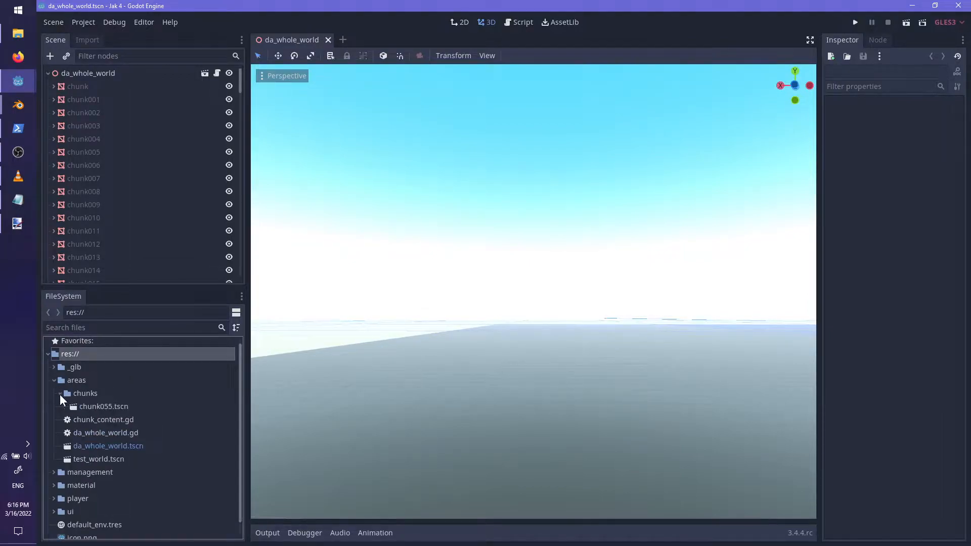
double_click(94, 406)
scroll(536, 287, down, 10)
shift+middle_drag(653, 216, 548, 294)
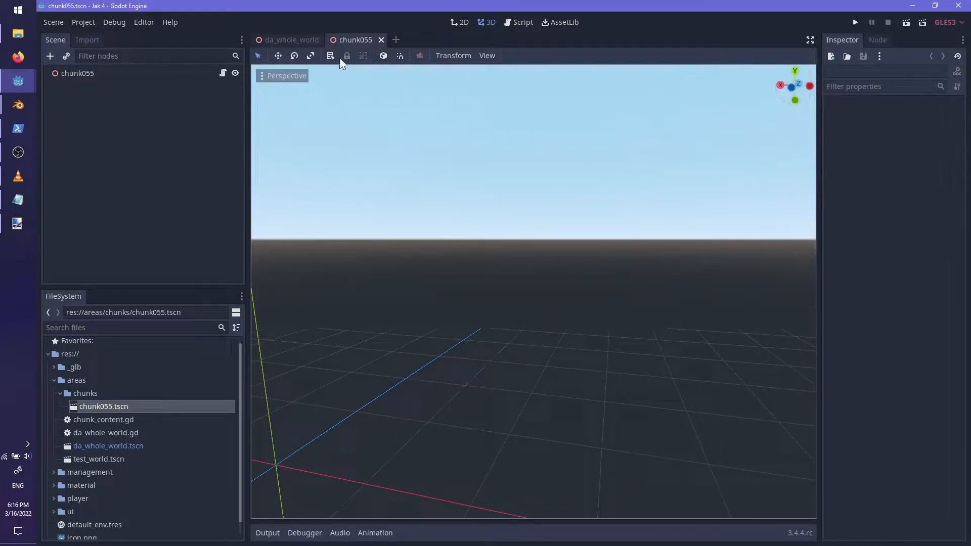
- Set the 3D viewport's View Z-Near to 0.1 and View Z-Far to 14000, and save the scene
click(483, 55)
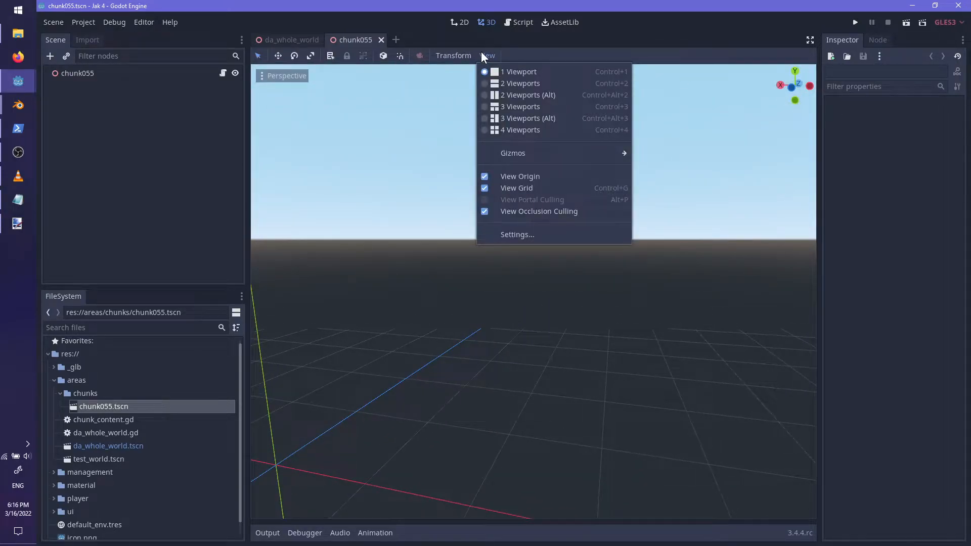
click(520, 233)
click(475, 278)
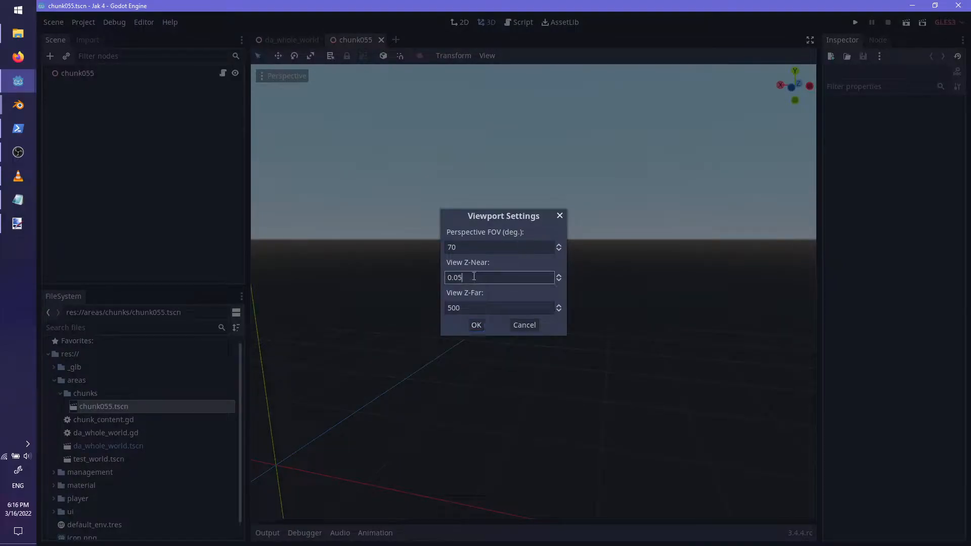
key(Tab)
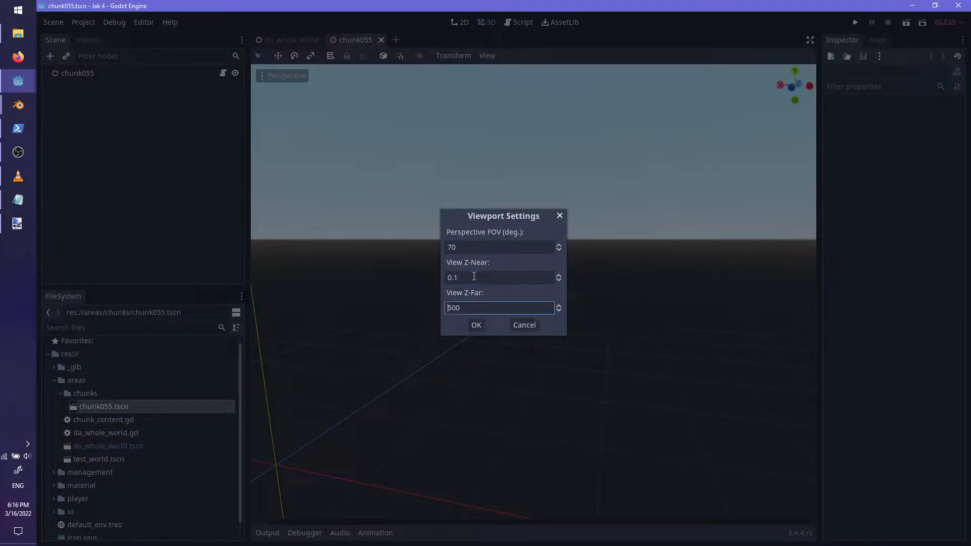
text(500)
key(ctrl+a)
key(BackSpace)
text(14)
text(000)
click(475, 327)
middle_drag(425, 311, 633, 332)
key(ctrl+s)
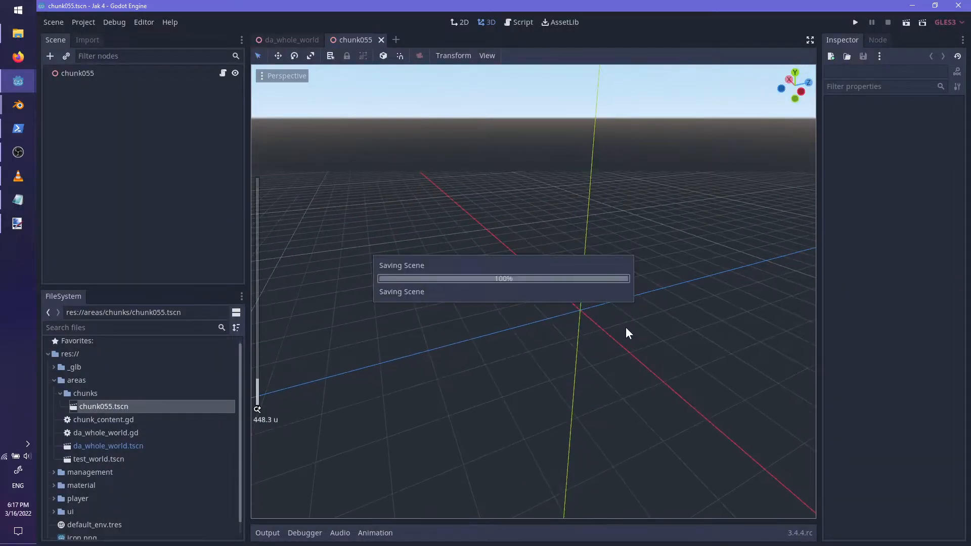
- Open the script attached to chunk055 and add the line m.mesh = preview_mesh before add_child(m)
middle_drag(529, 354, 585, 338)
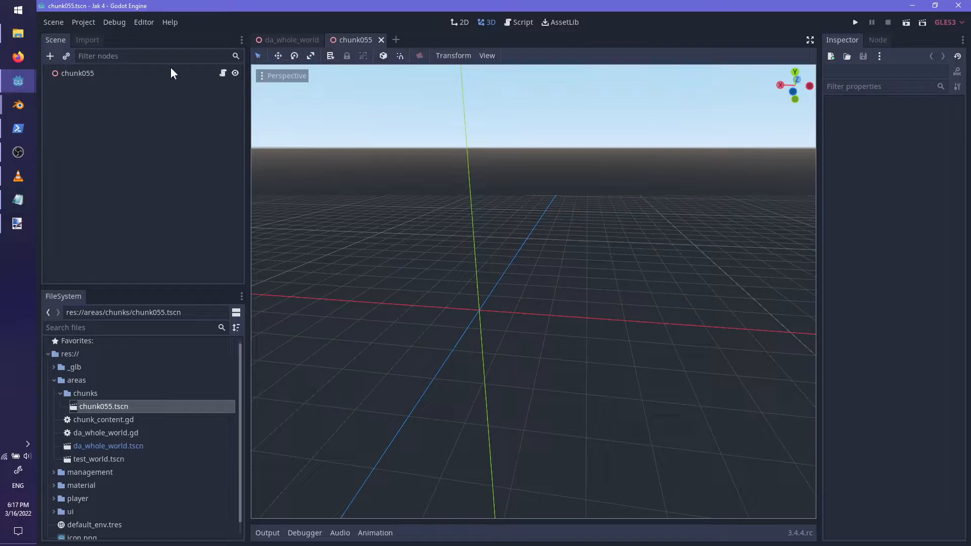
click(208, 76)
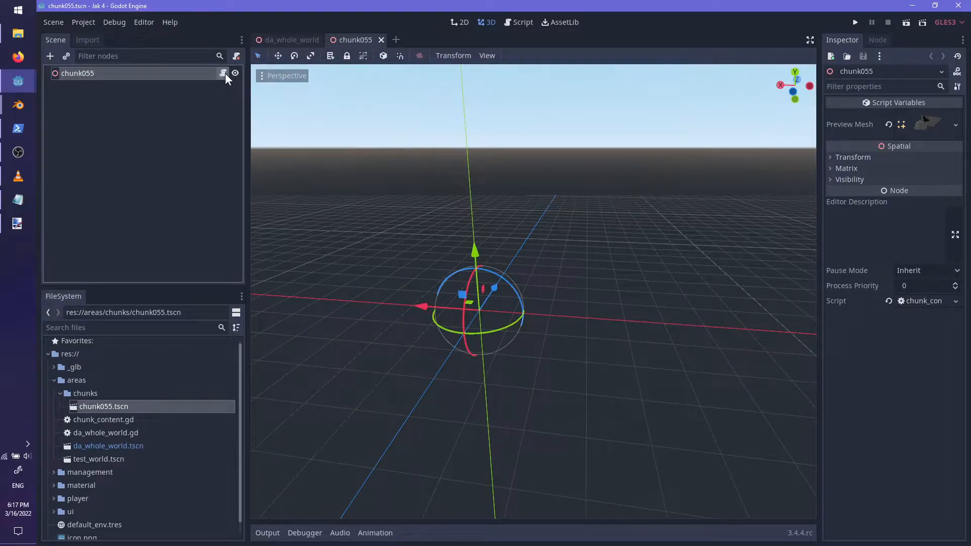
click(224, 73)
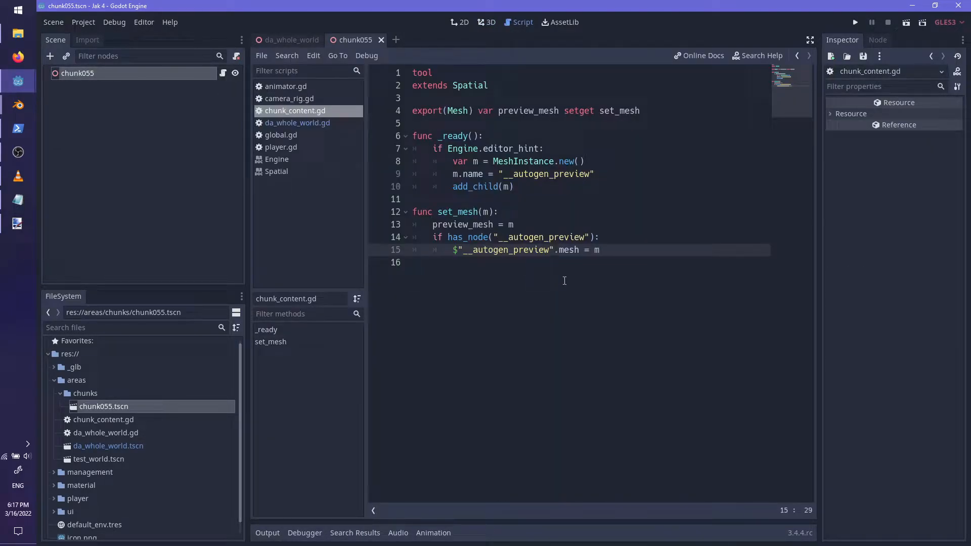
click(498, 187)
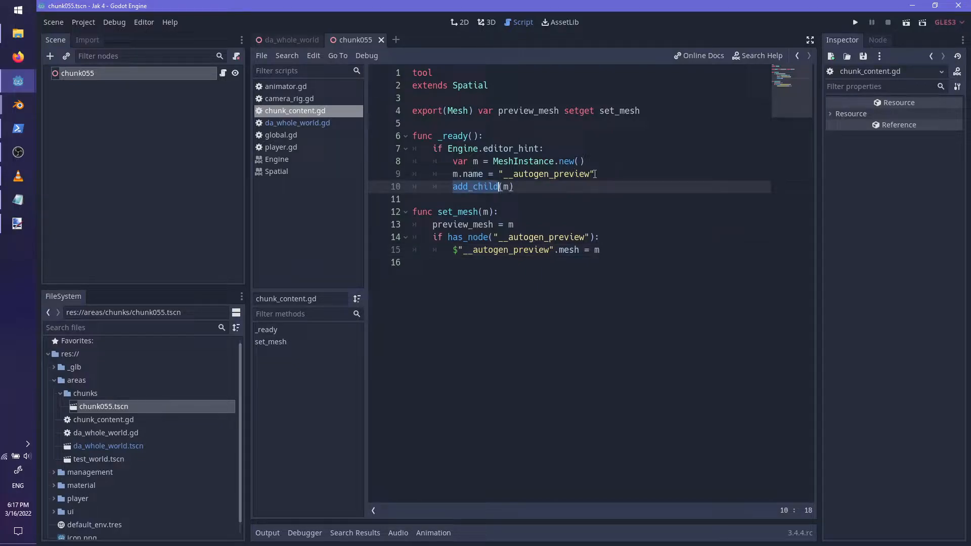
click(623, 174)
text(.nmes)
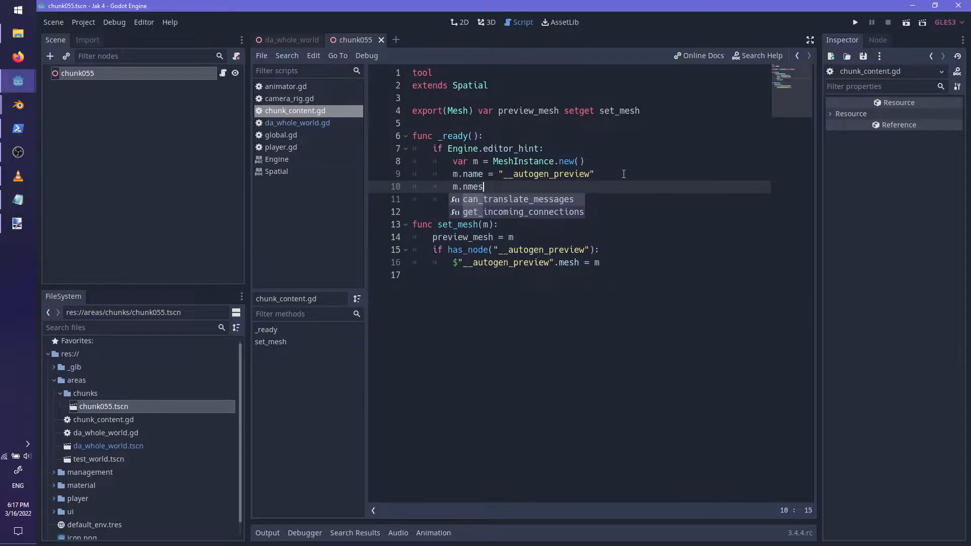
key(BackSpace)
key(BackSpace)
text(esh =)
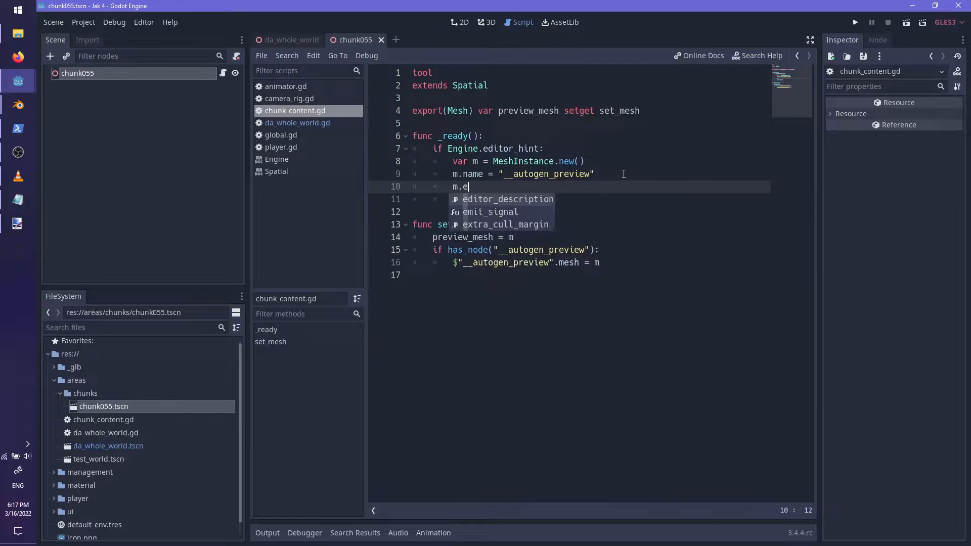
key(ctrl+BackSpace)
key(ctrl+BackSpace)
text(mes)
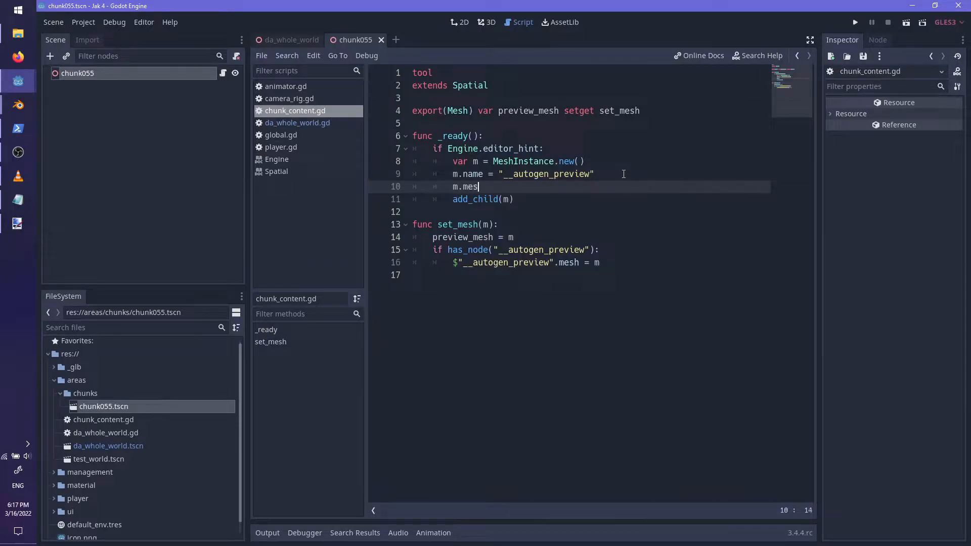
text(h = preview_mesh)
- Extend the editor_hint condition in _ready with "and preview_mesh"
key(Up)
key(Up)
key(Up)
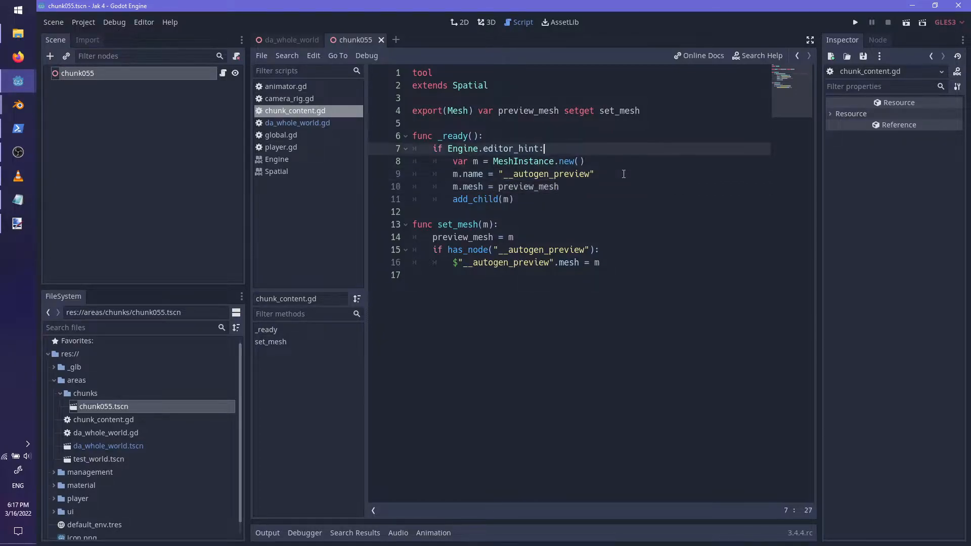
text(and preview)
key(Return)
key(ctrl+Left)
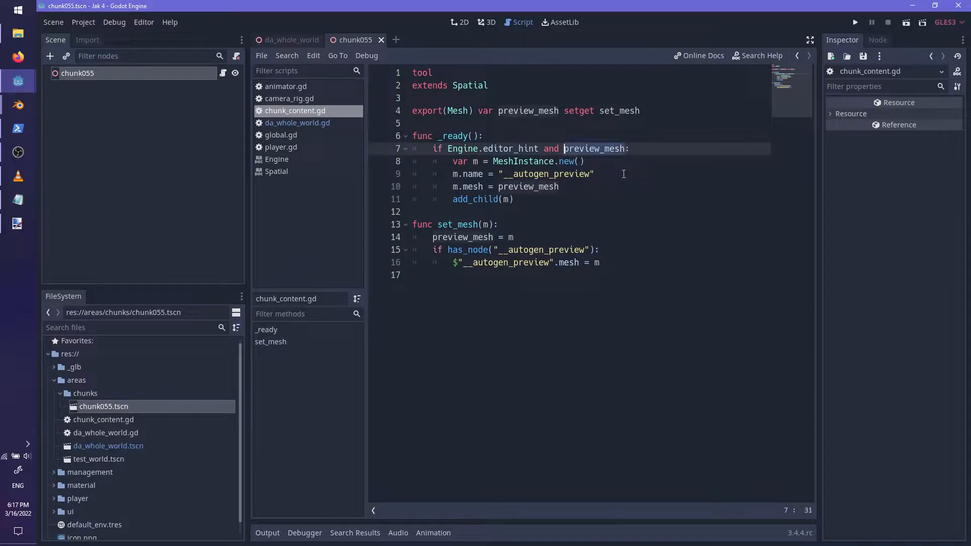
- Save the chunk_content.gd script and test-run the game, closing it again while keeping the editor open
click(548, 238)
key(ctrl+s)
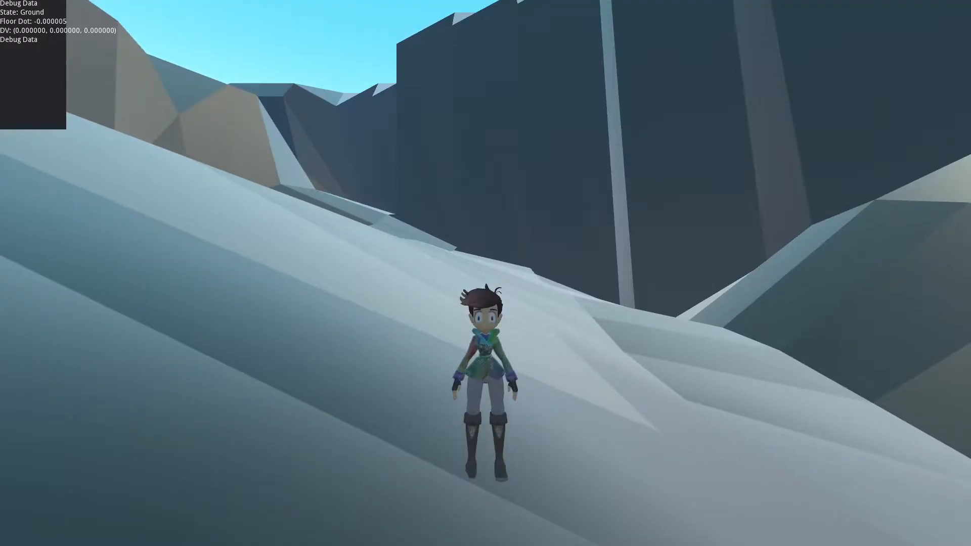
key(alt+F4)
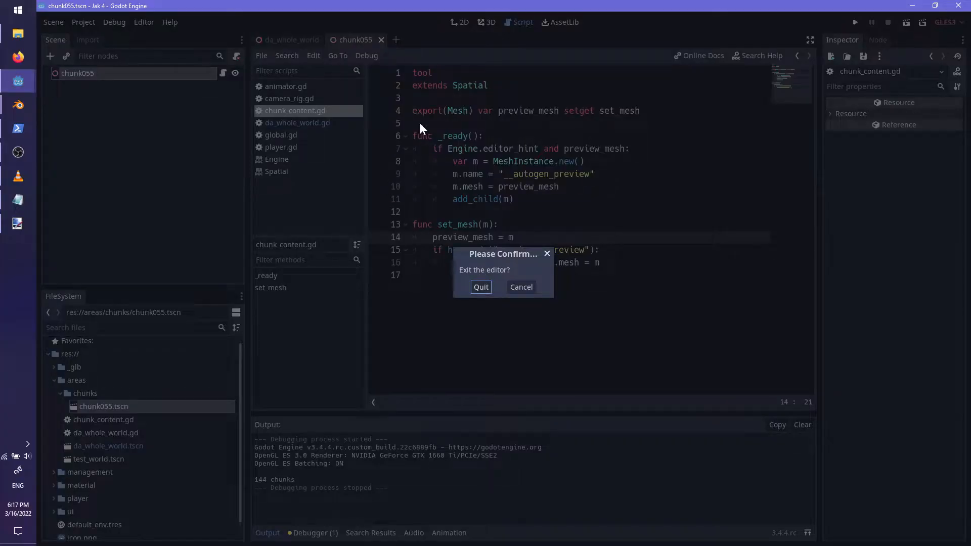
click(521, 288)
- Reassign the existing mesh to chunk055's Preview Mesh property and save the scene
click(138, 73)
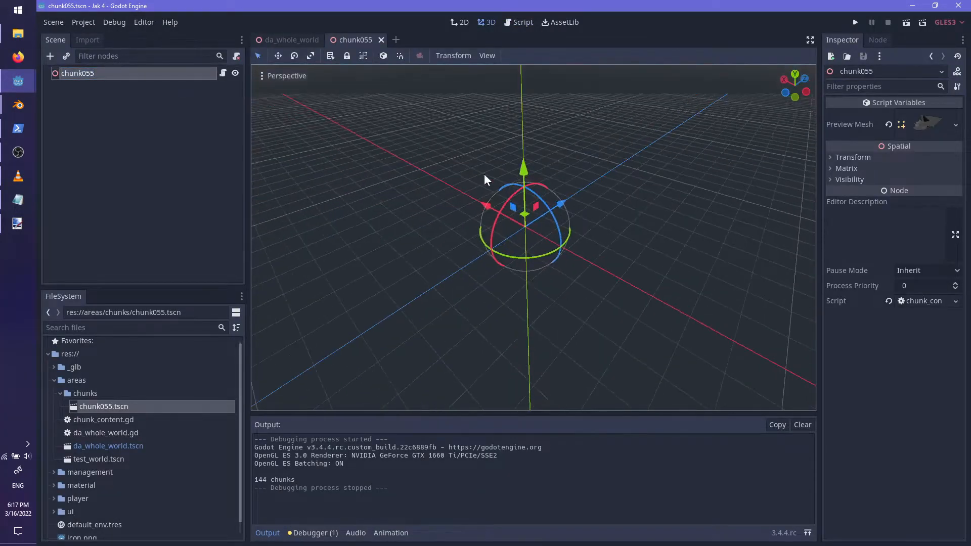
drag(927, 127, 924, 138)
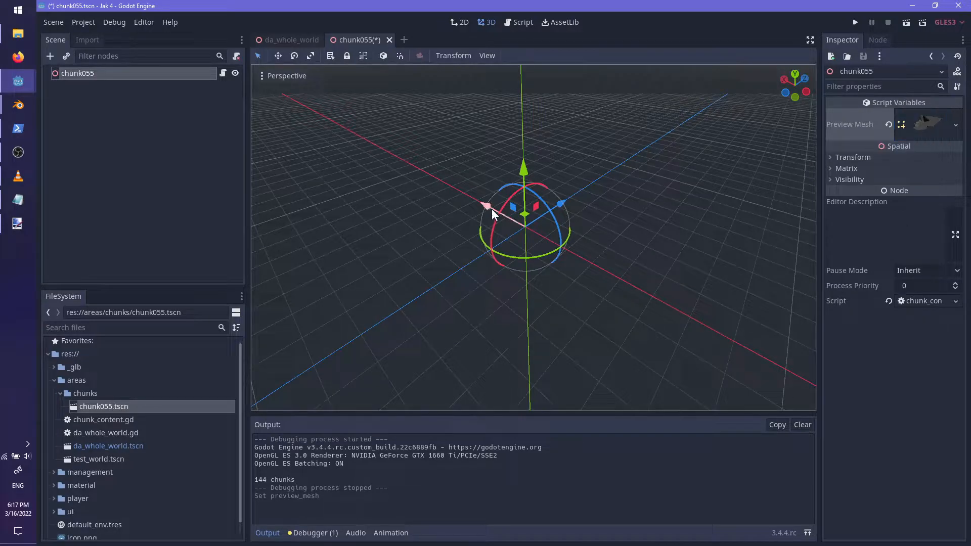
key(ctrl+s)
- Check the debugger's error list, and return to the output log
click(310, 533)
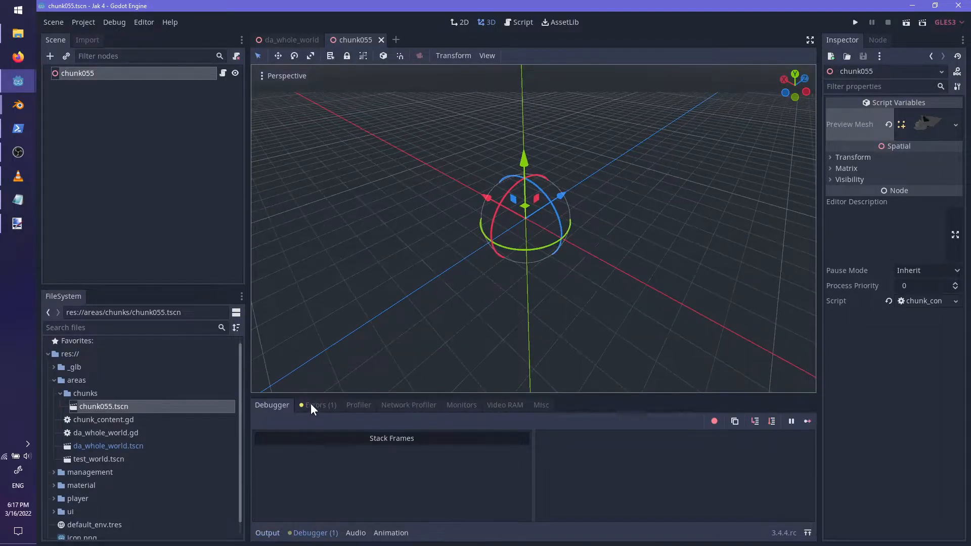
click(310, 405)
click(268, 533)
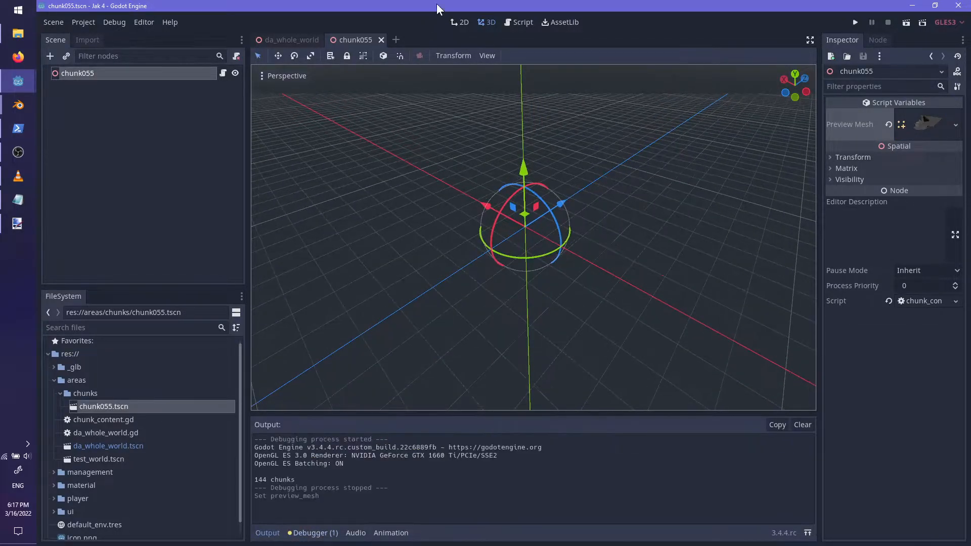
- Close and reopen chunk055.tscn, select its root node and look around the 3D view for the preview mesh
click(382, 40)
double_click(107, 405)
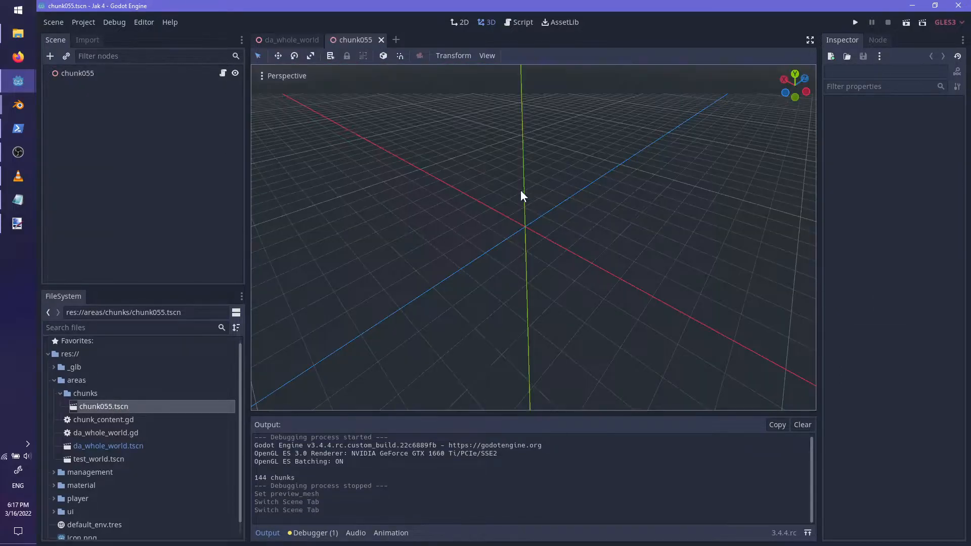
scroll(502, 193, down, 5)
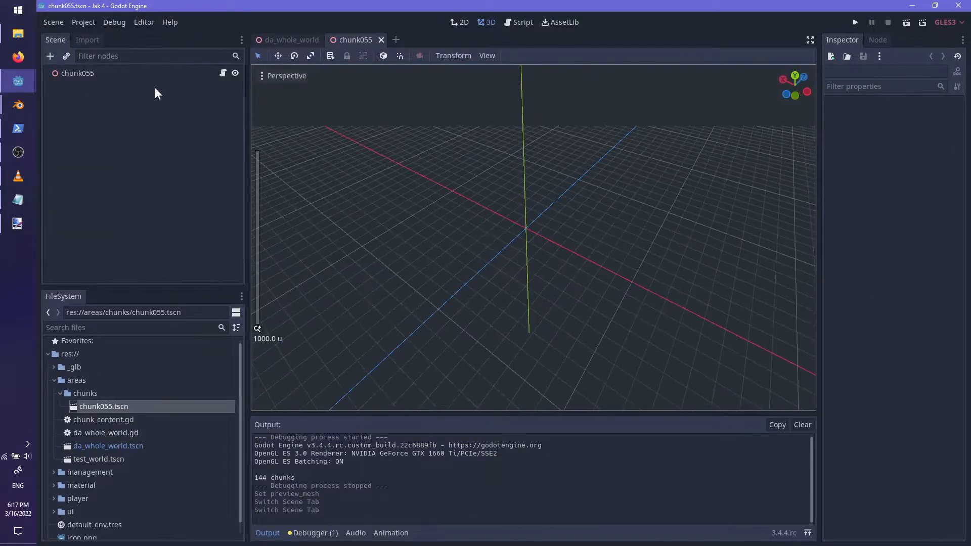
click(114, 74)
middle_drag(511, 249, 673, 119)
scroll(645, 163, up, 3)
shift+middle_drag(673, 119, 602, 292)
scroll(740, 250, up, 6)
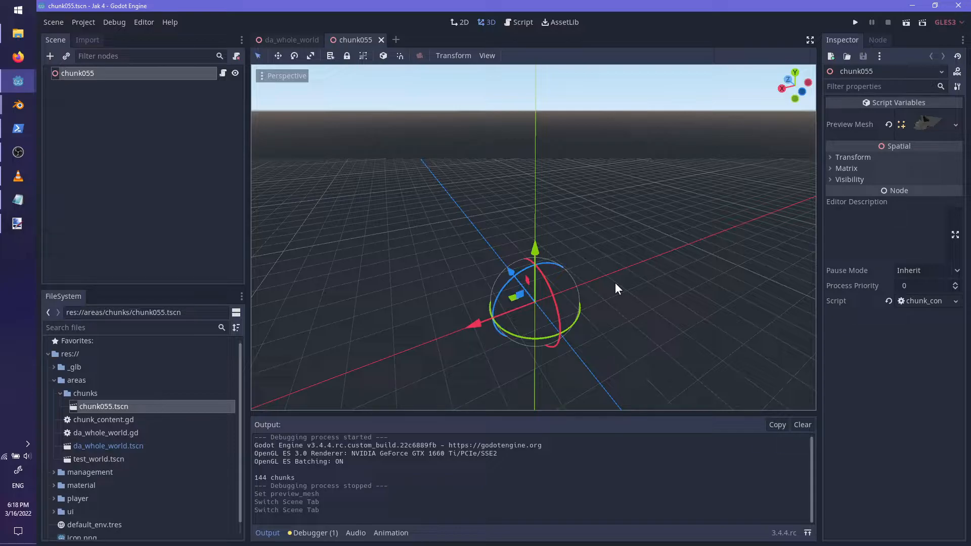
- Review chunk055's script and the mesh assigned to its Preview Mesh property
click(223, 73)
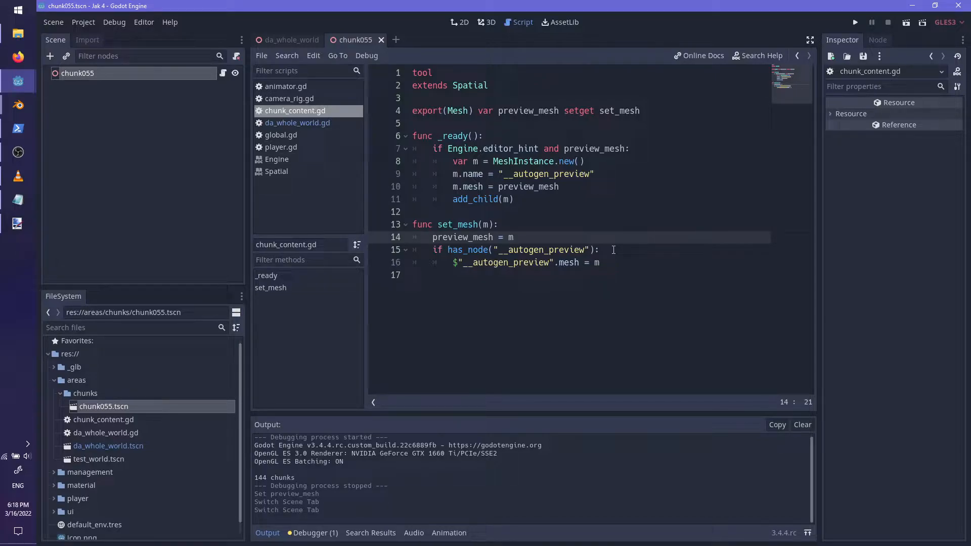
key(ctrl+F2)
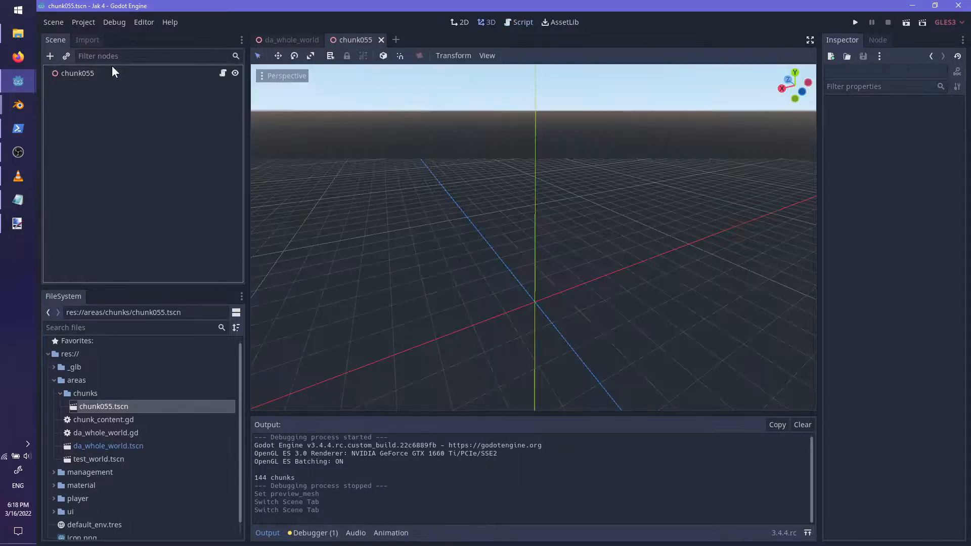
click(128, 71)
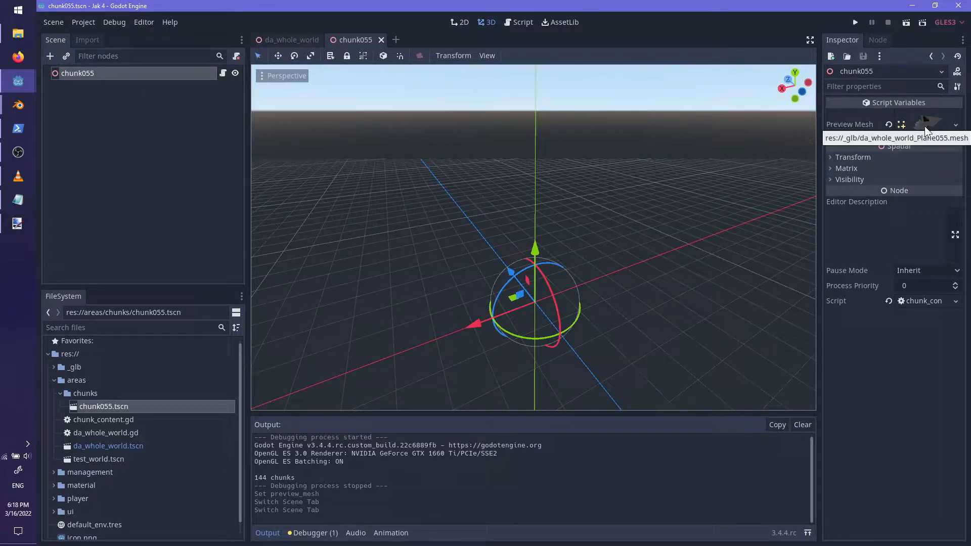
- Add the line print_debug("Previewing ", name) at the start of the editor_hint block in chunk_content.gd's _ready function
click(223, 73)
click(583, 195)
key(Up)
key(Up)
key(Up)
key(Up)
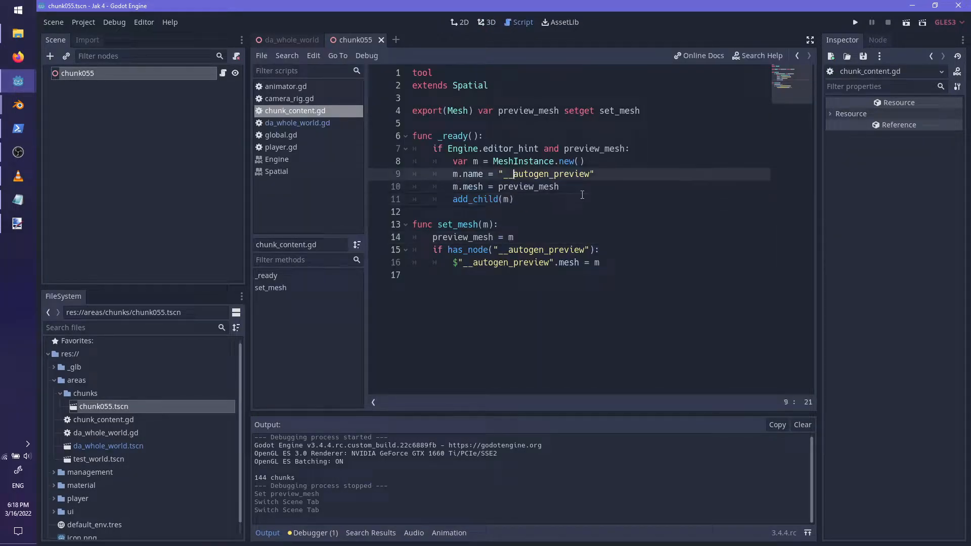
key(Return)
key(ctrl+z)
key(End)
key(Return)
text(print))
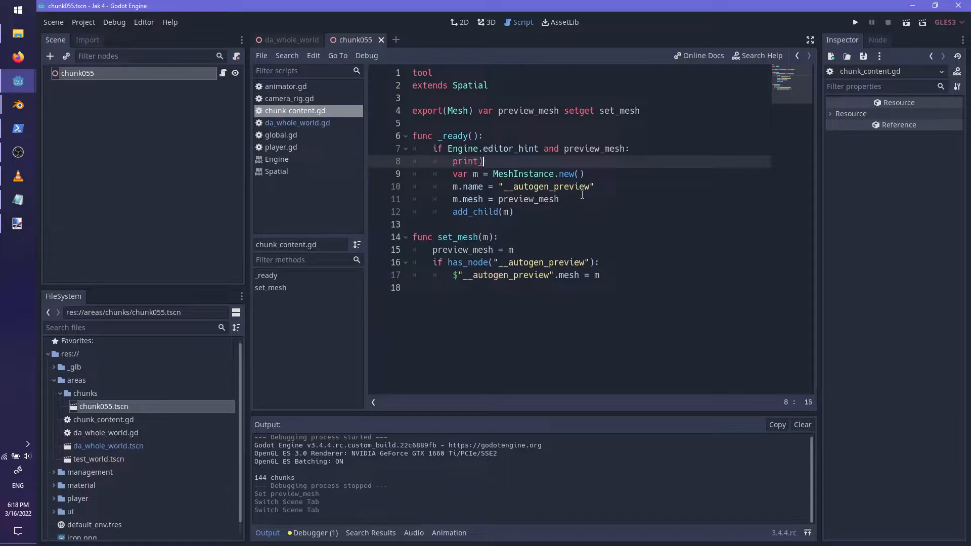
key(BackSpace)
text(_debu)
text(g("Previ)
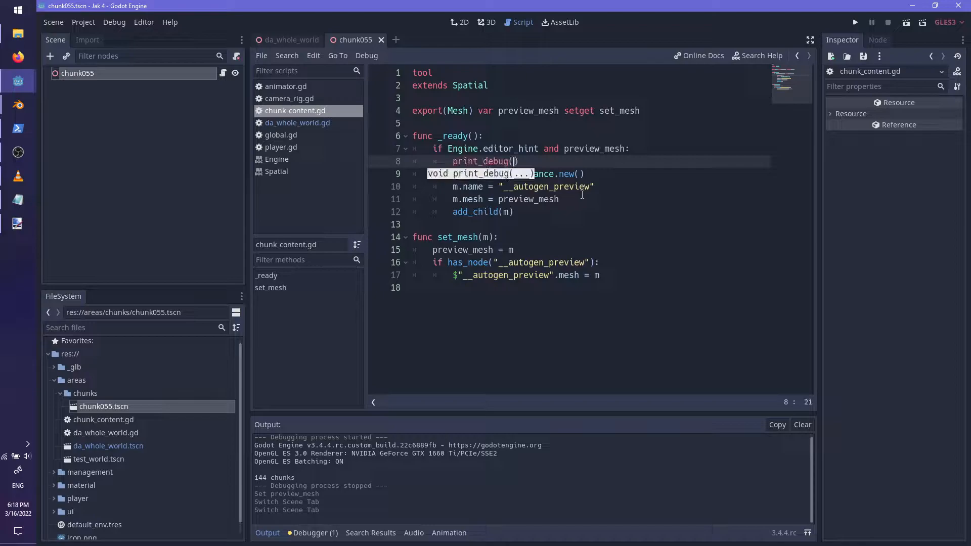
text(ewing)
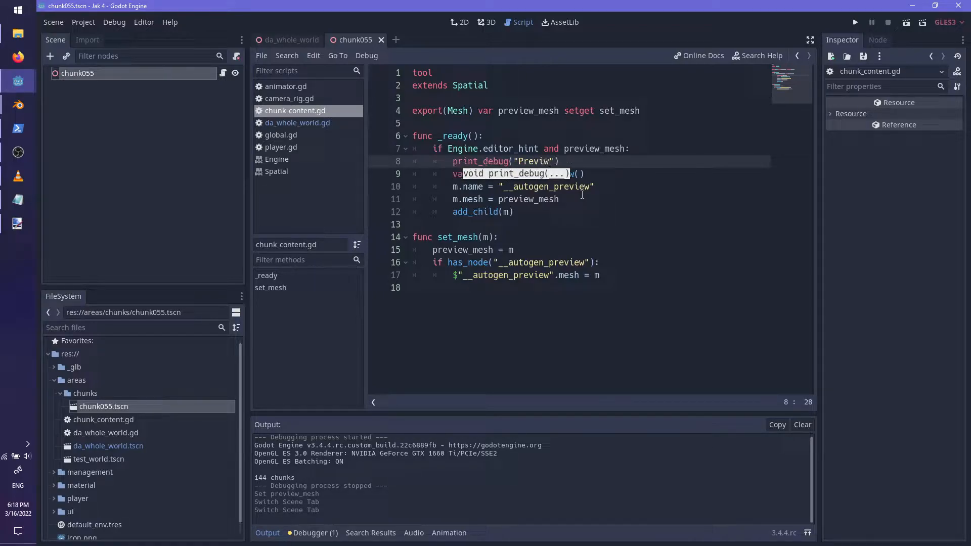
text( ", )
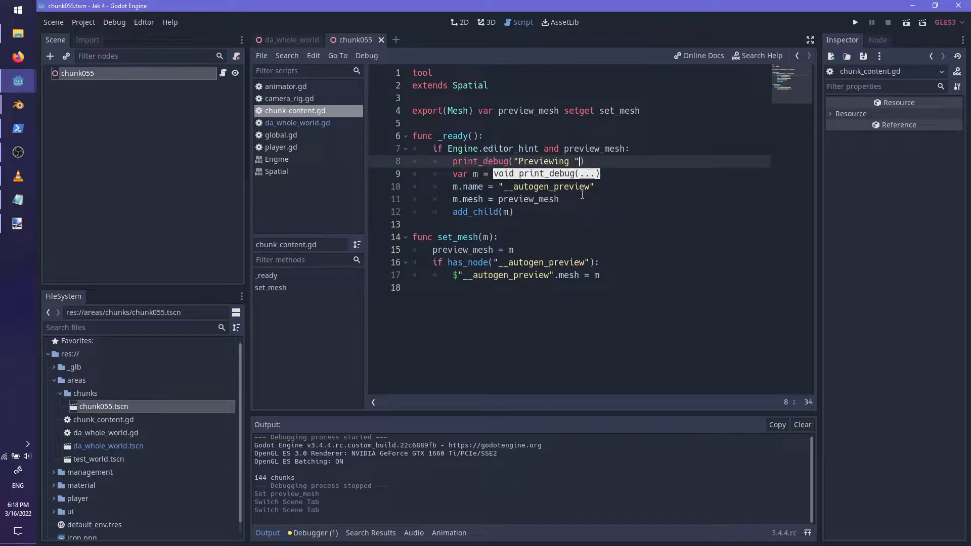
text(name)
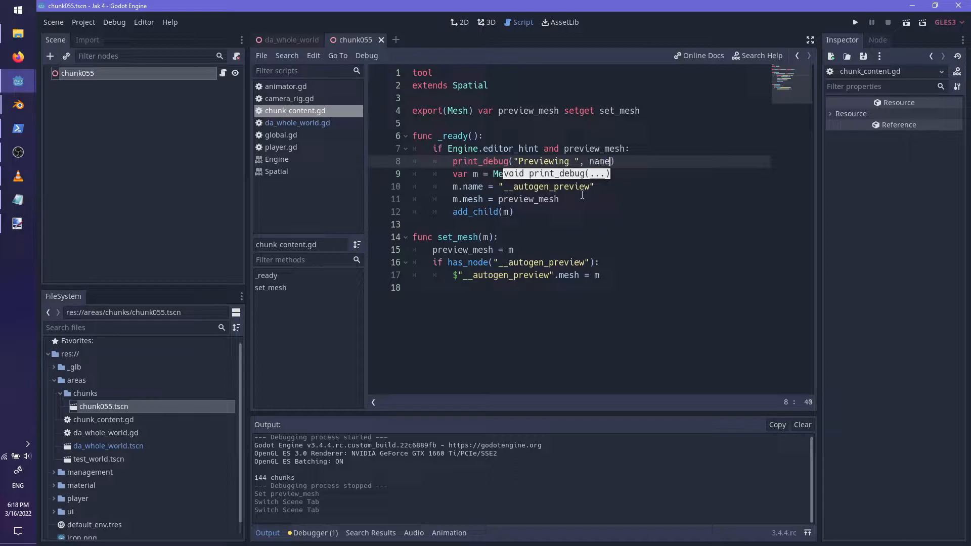
- Add print_debug("Changing preview for ", name) inside the has_node block of set_mesh and save the script
click(628, 265)
key(Return)
text(changing)
key(ctrl+BackSpace)
text(print_debug()
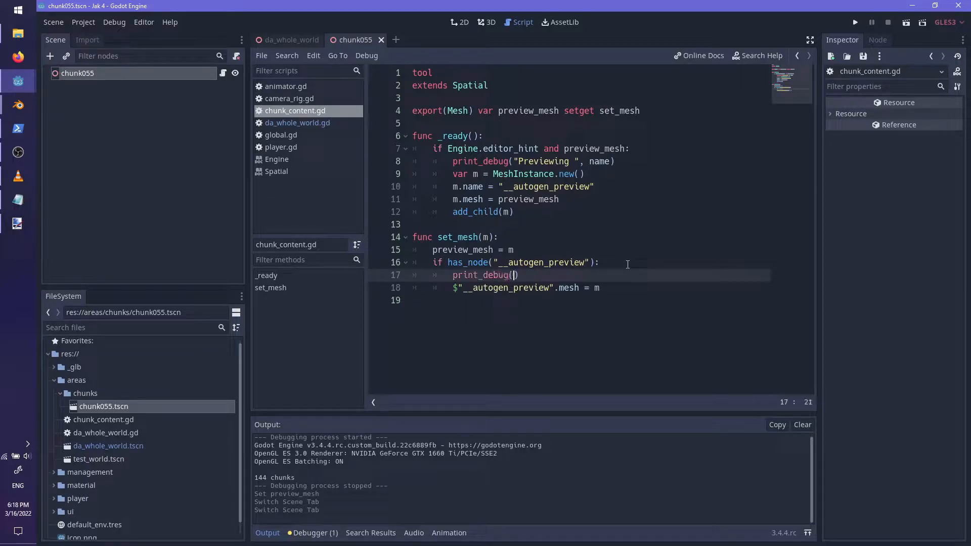
text("Changing pre)
text(view for ",)
text( name)
key(ctrl+s)
- Test-run the game, close it, and look at chunk055 in the 3D view
key(F5)
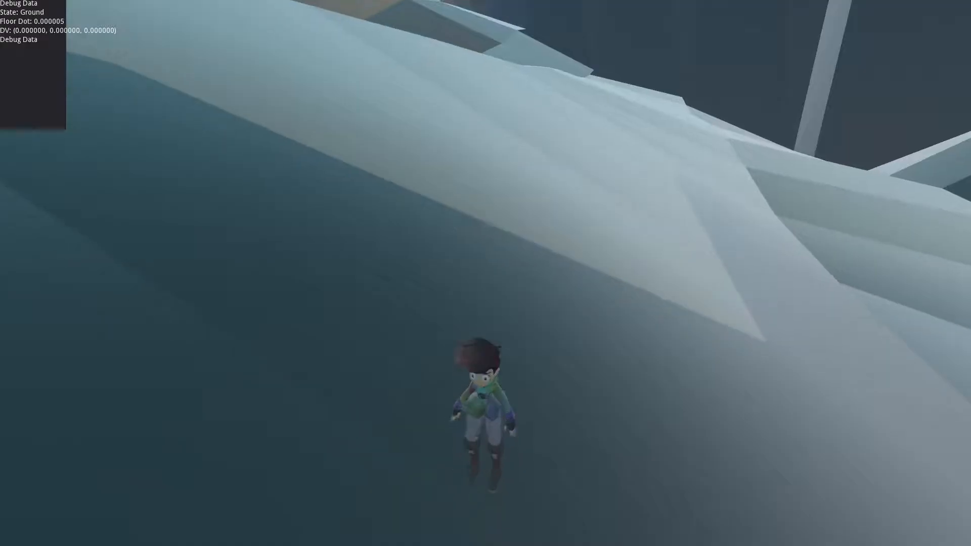
key(alt+F4)
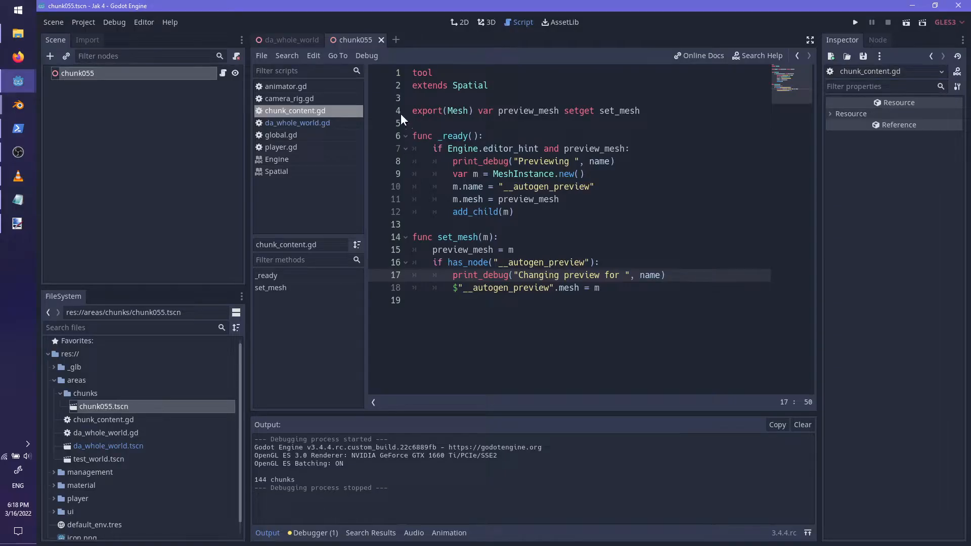
click(488, 21)
middle_drag(570, 322, 476, 255)
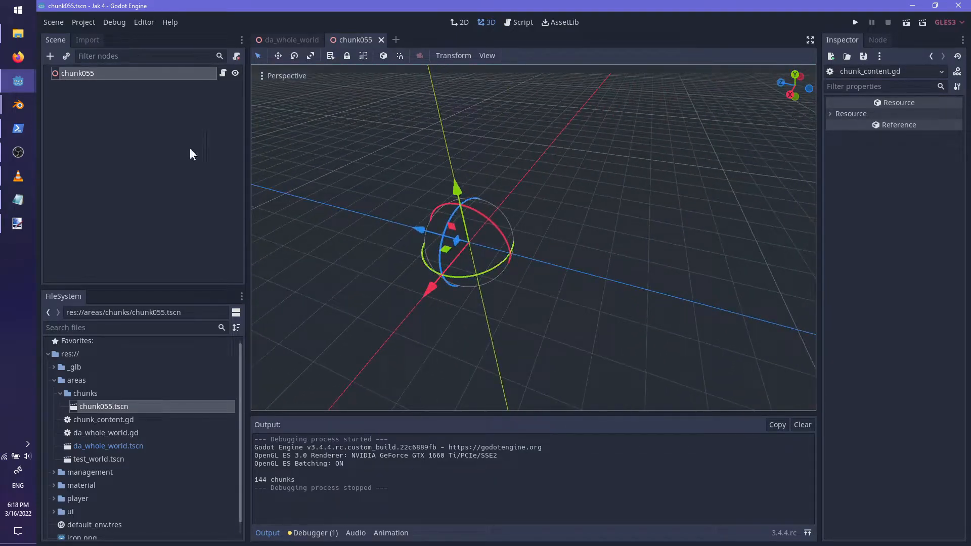
- Reload chunk055.tscn by closing and reopening it, and check the output log and 3D view for the preview
click(383, 39)
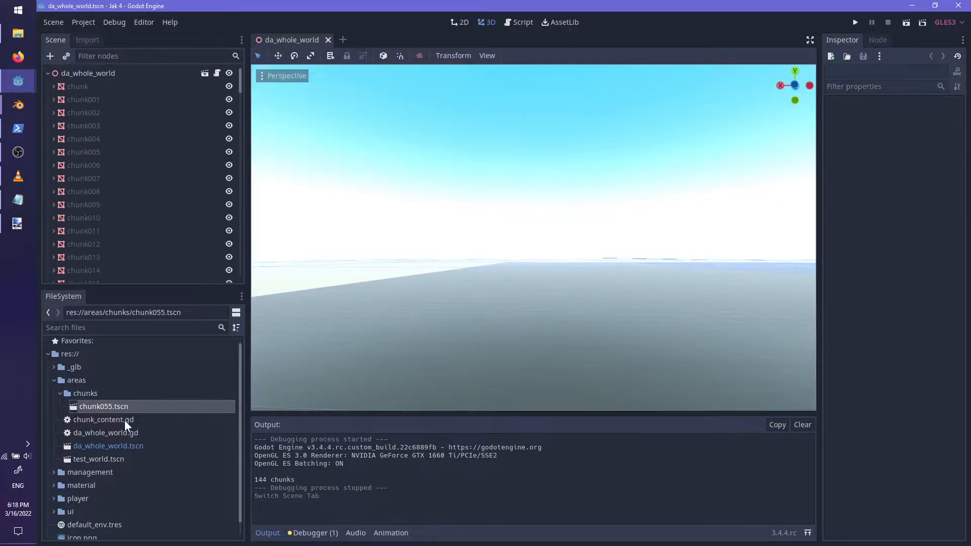
double_click(120, 406)
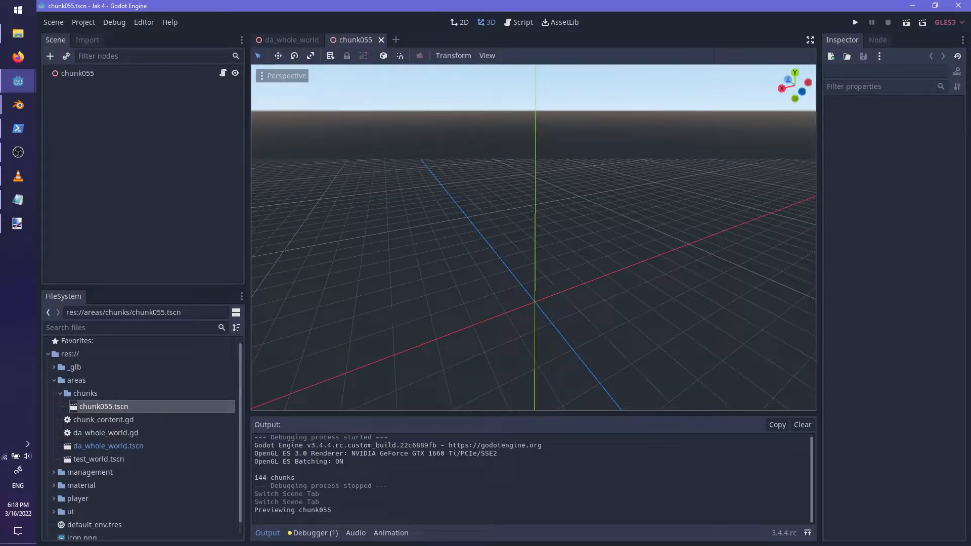
key(alt+Tab)
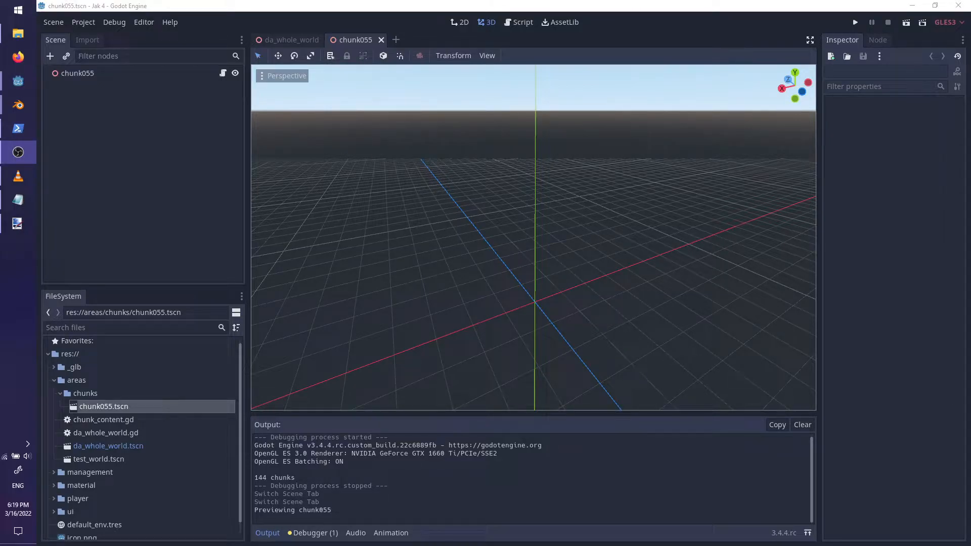
middle_drag(423, 295, 546, 265)
scroll(518, 310, down, 2)
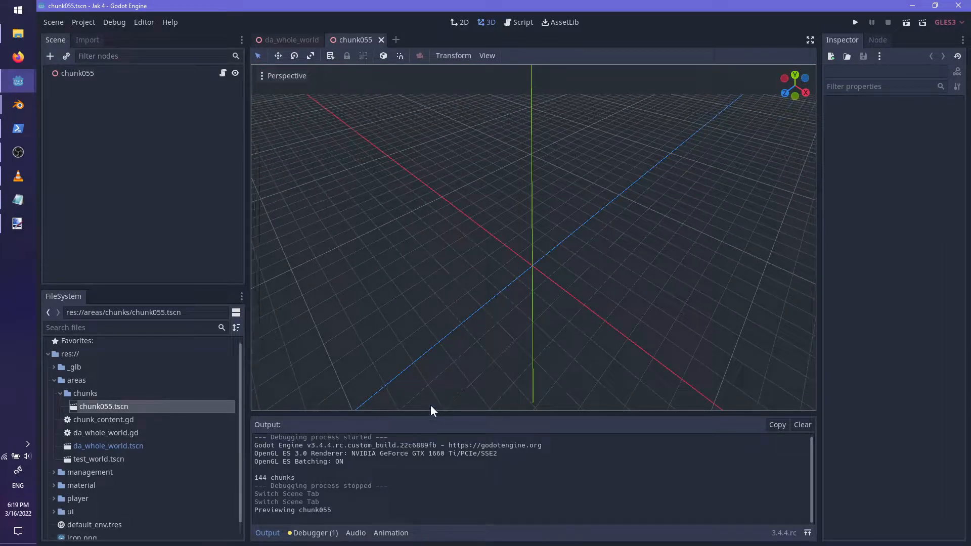
click(130, 75)
middle_drag(478, 274, 660, 160)
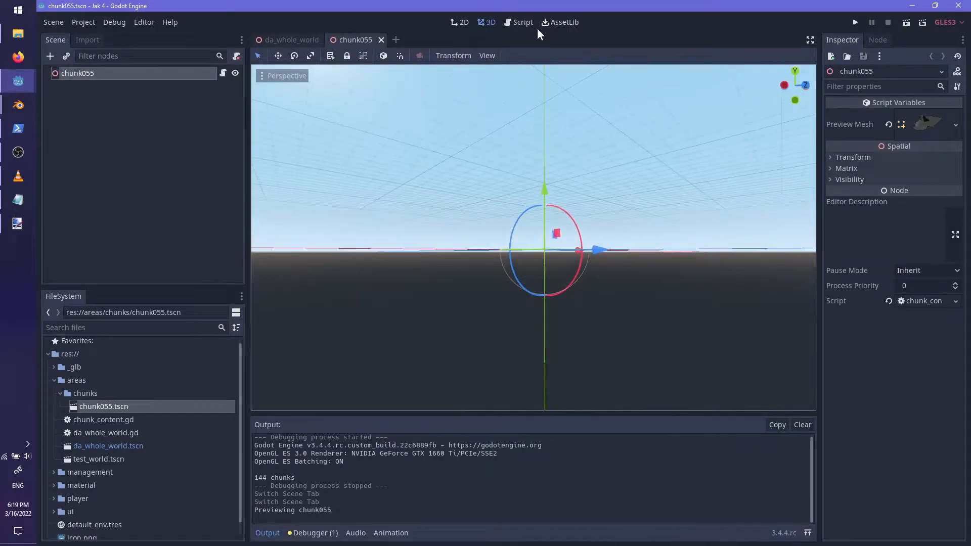
- Examine chunk055's Preview Mesh resource with its Surface 1 material, and review the chunk_content.gd script again
click(519, 22)
click(581, 204)
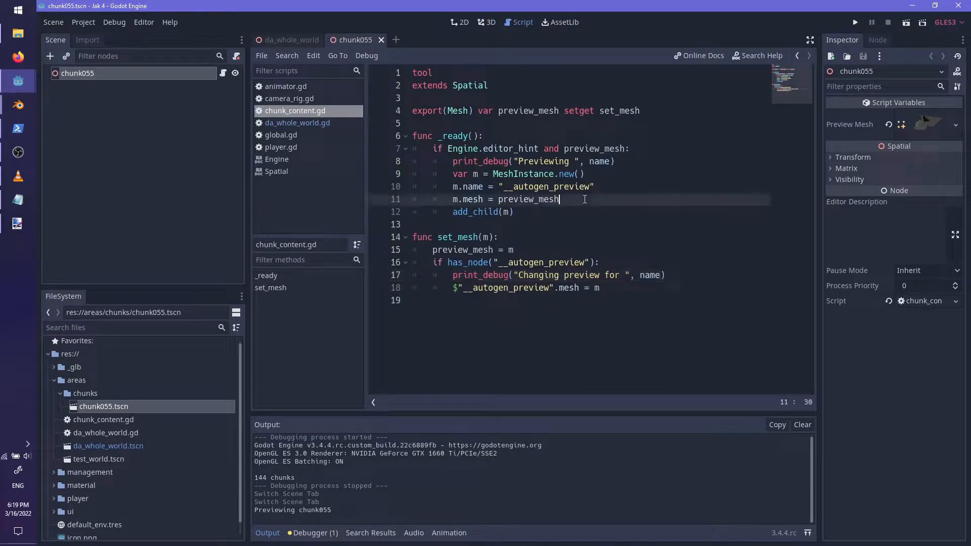
click(555, 174)
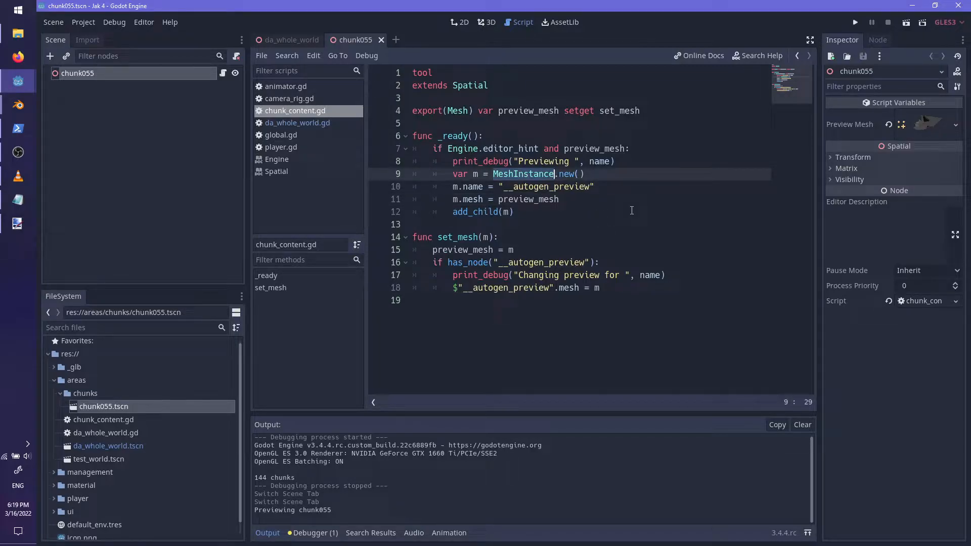
click(934, 117)
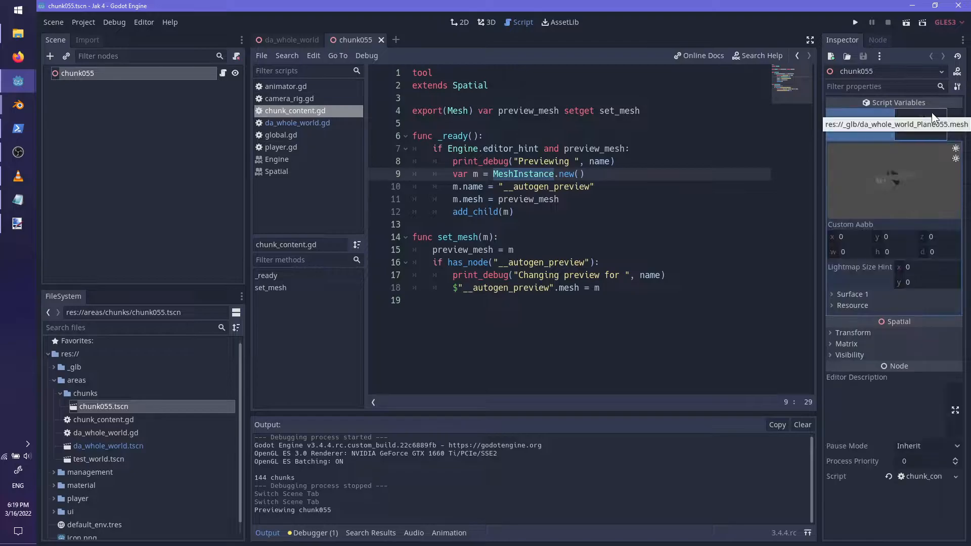
click(855, 295)
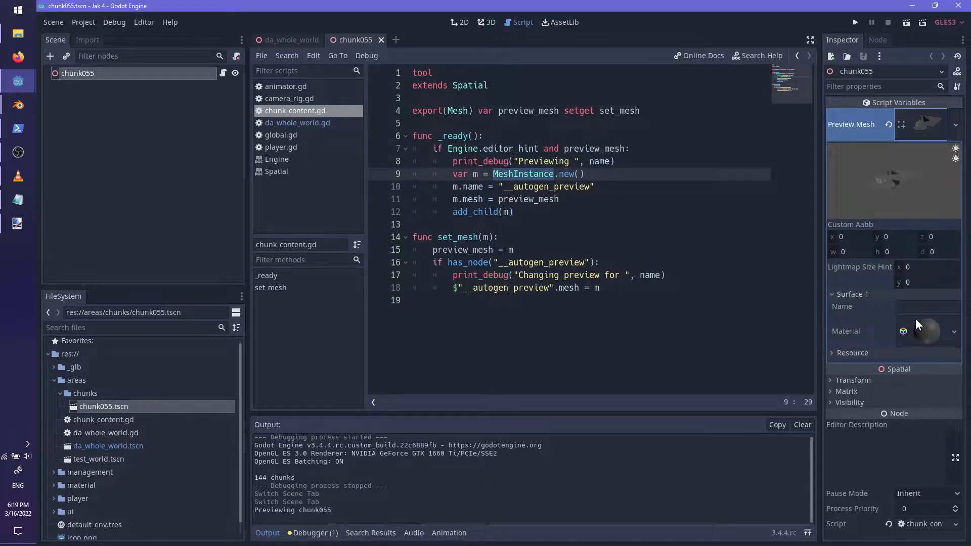
click(854, 292)
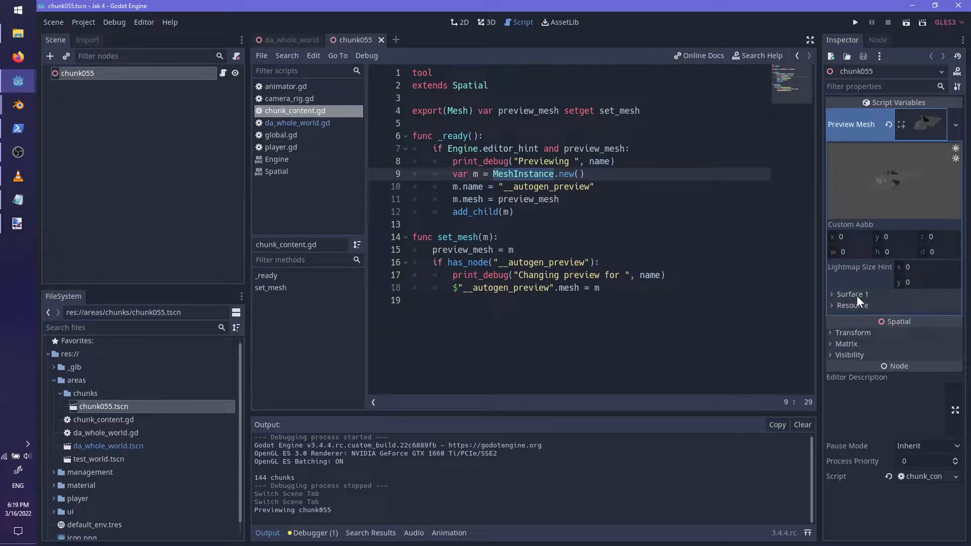
click(922, 124)
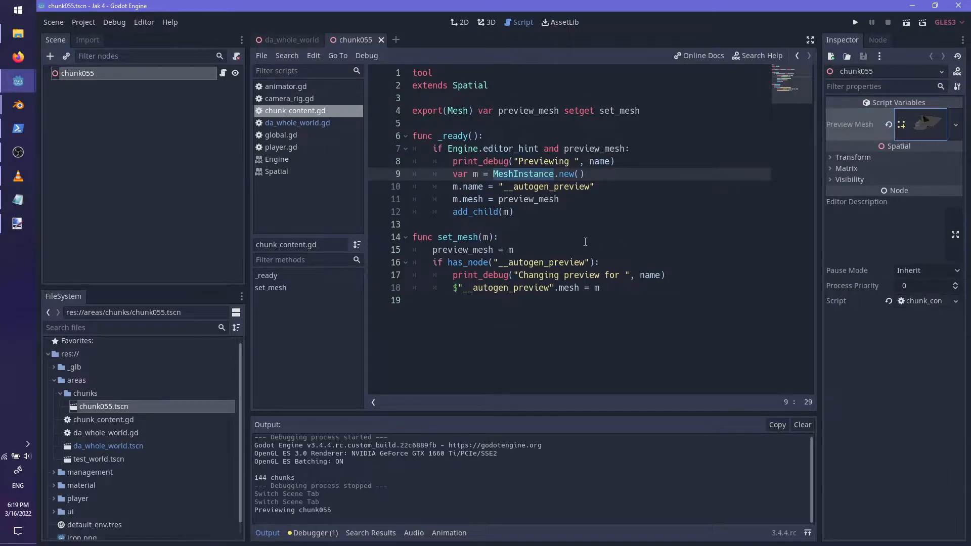
click(488, 22)
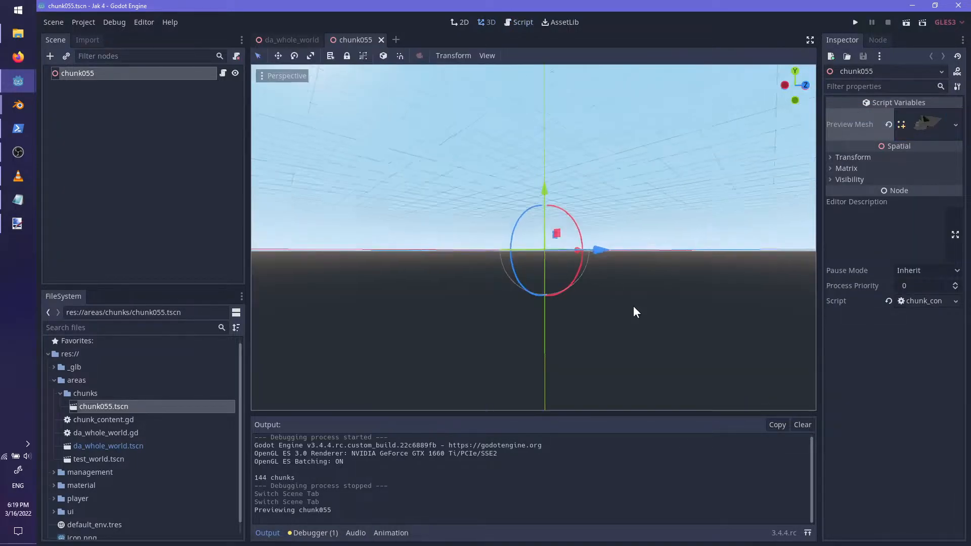
click(223, 72)
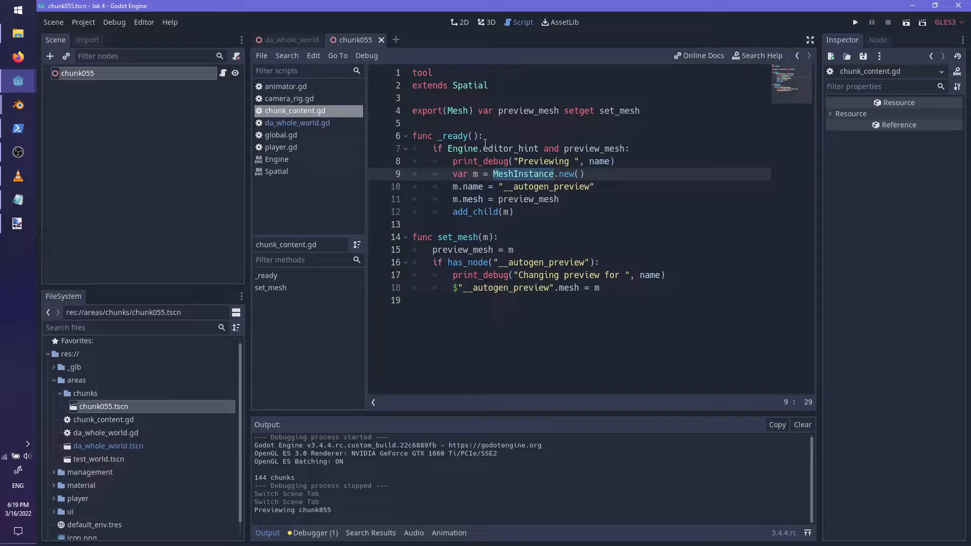
- In _ready, move the m.name and m.mesh lines below add_child(m) and save the script
key(shift+Down)
key(shift+Down)
key(ctrl+x)
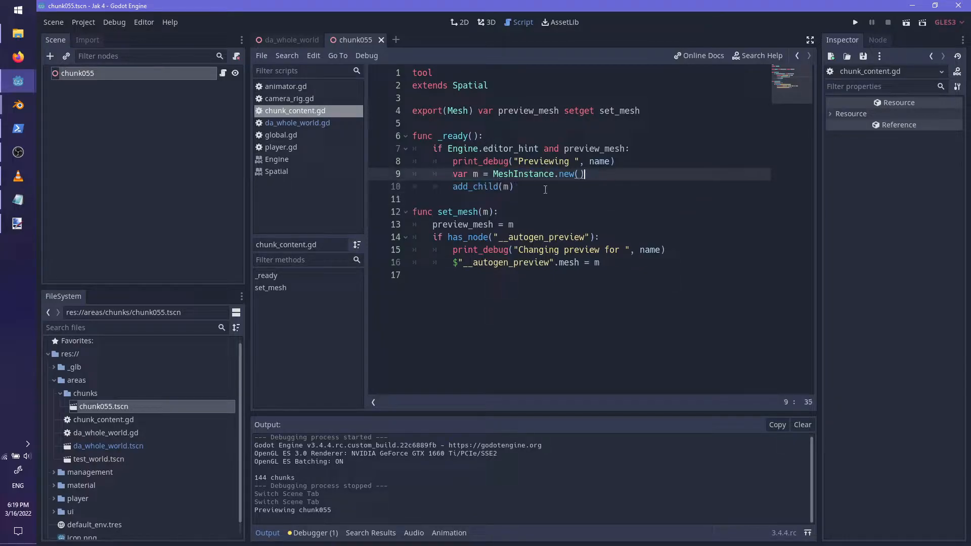
key(Down)
key(ctrl+v)
key(ctrl+s)
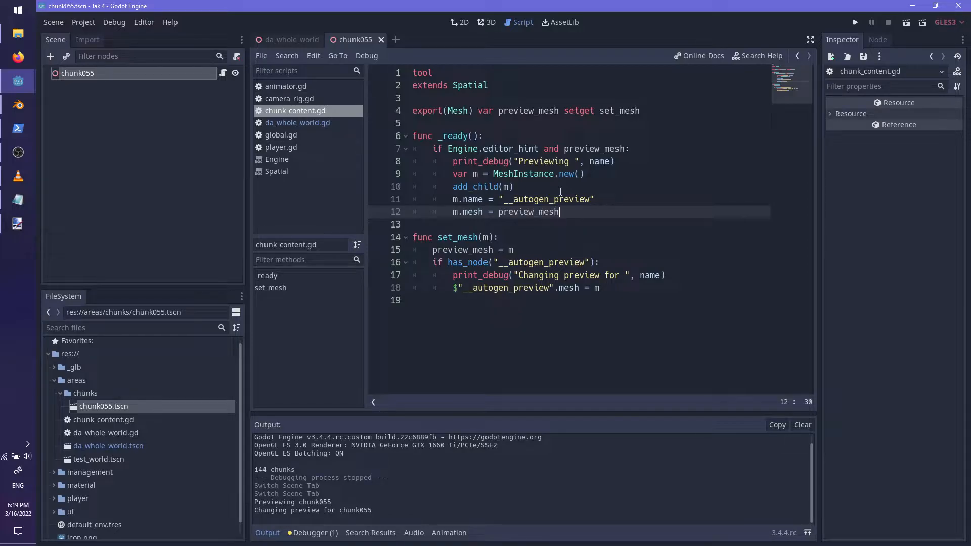
- Reload chunk055.tscn by closing and reopening it, inspect the chunk055 node in the 3D view, and return to its script
click(381, 39)
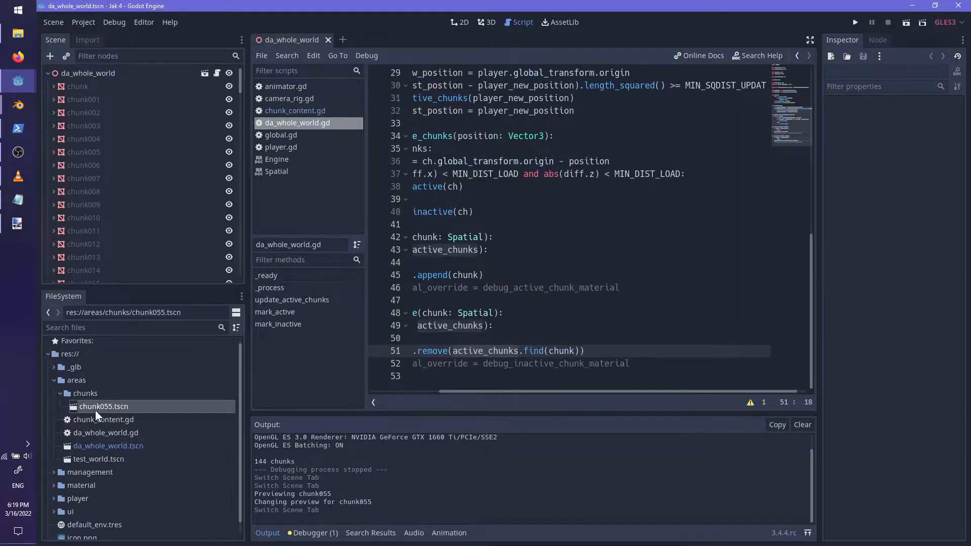
double_click(99, 405)
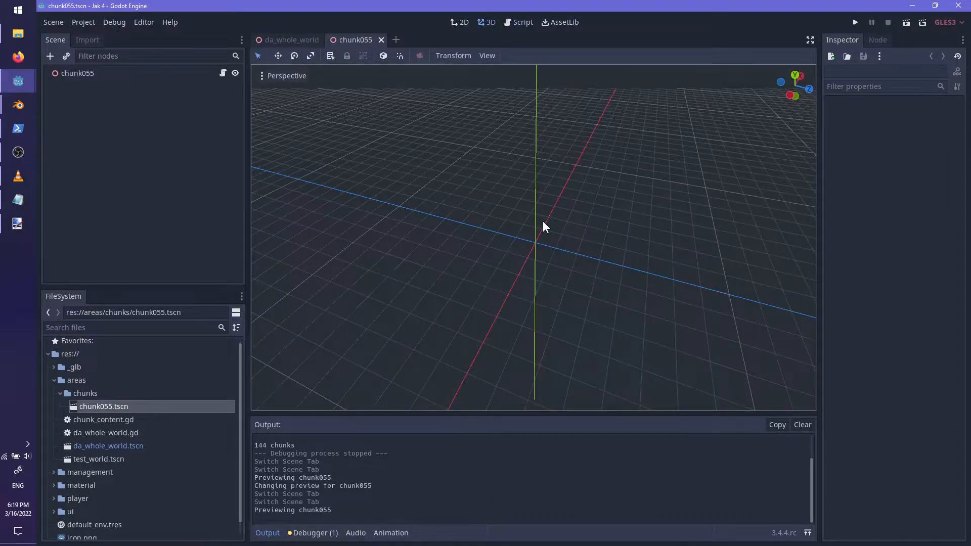
click(521, 22)
click(76, 73)
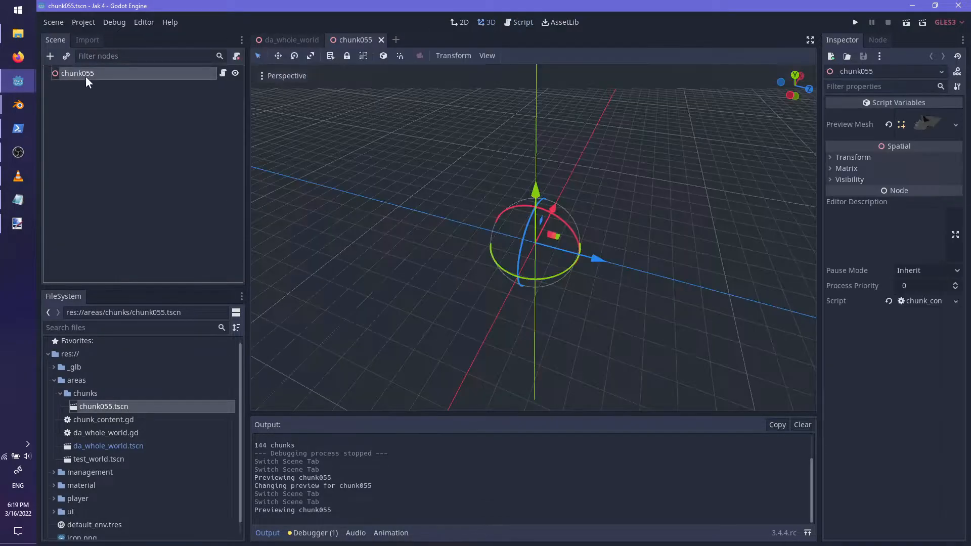
middle_drag(578, 203, 629, 190)
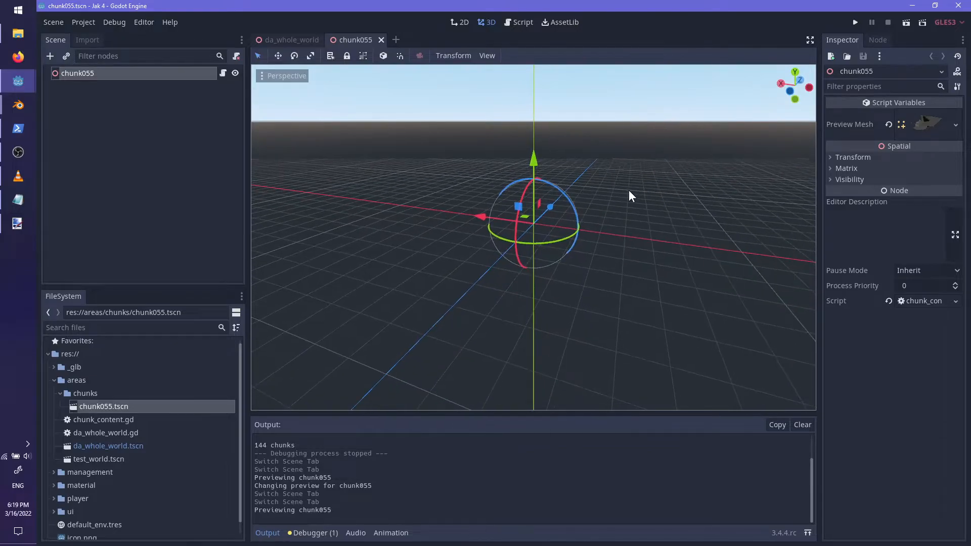
click(521, 22)
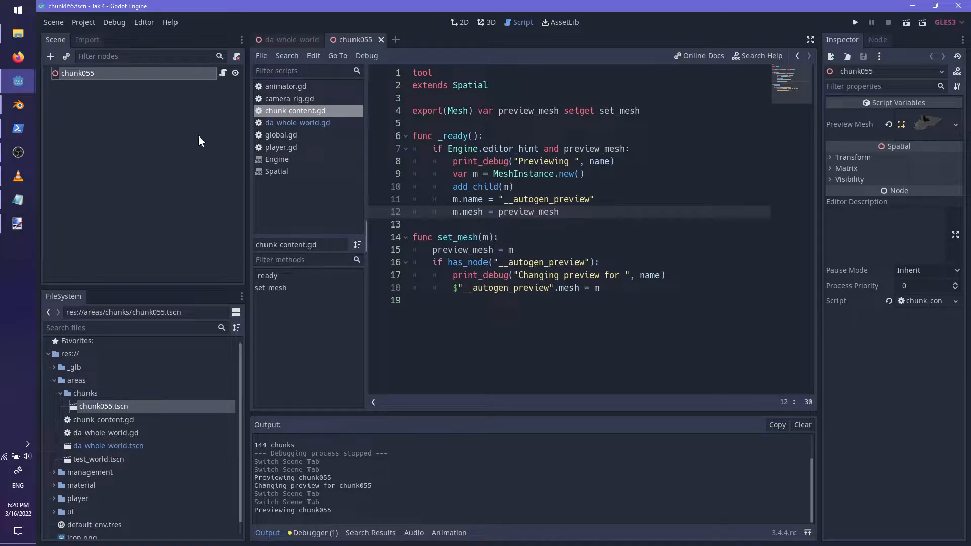
- Reassign chunk055's current mesh to its Preview Mesh property and check the 3D view for the preview
drag(919, 124, 926, 129)
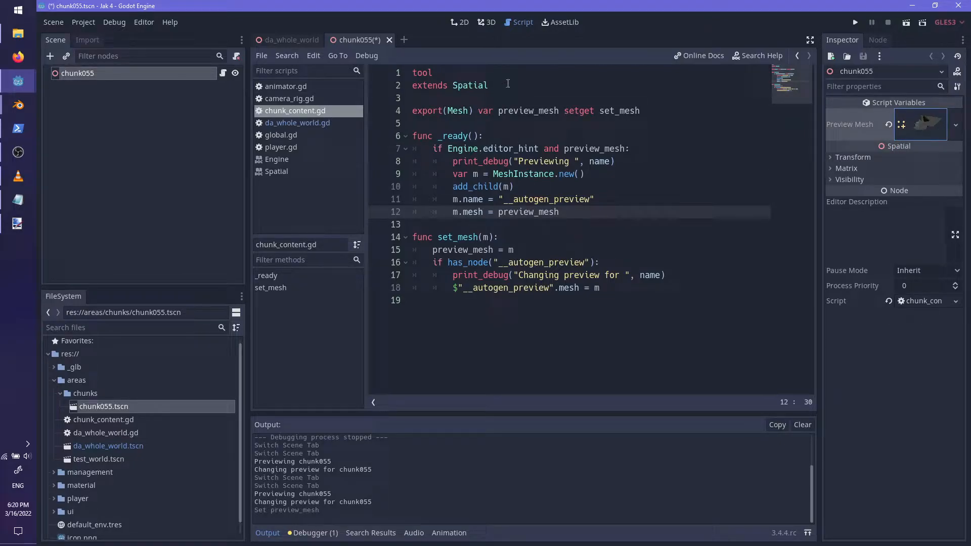
click(486, 22)
middle_drag(620, 245, 518, 259)
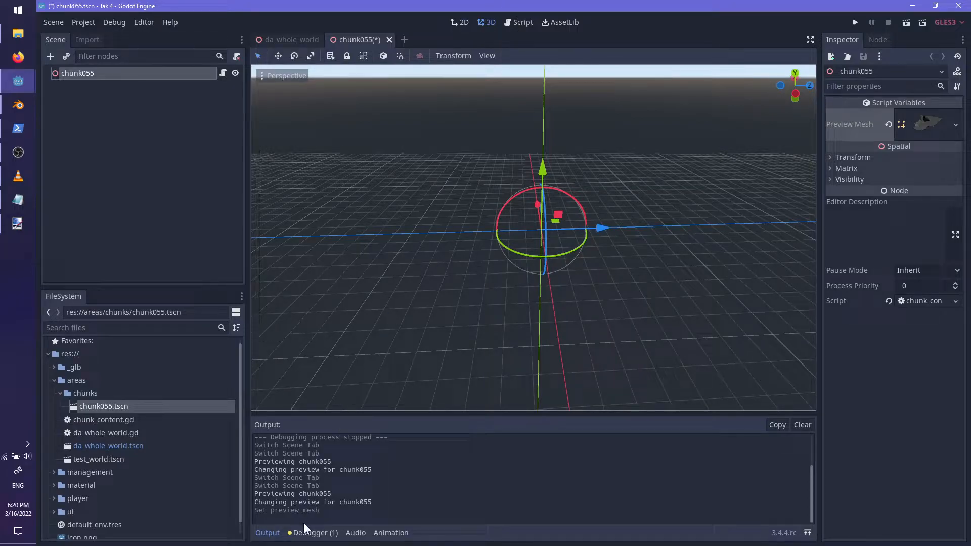
scroll(473, 259, down, 2)
click(521, 22)
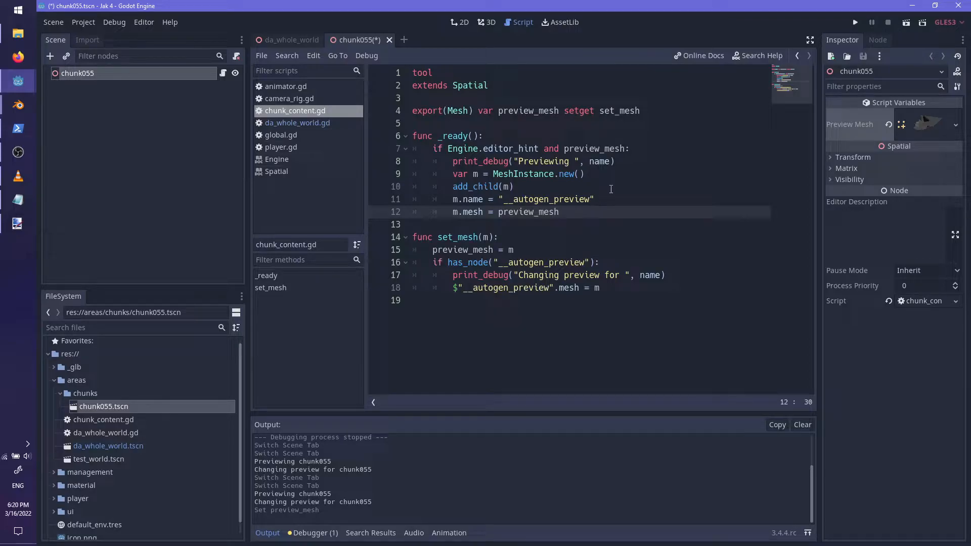
click(485, 23)
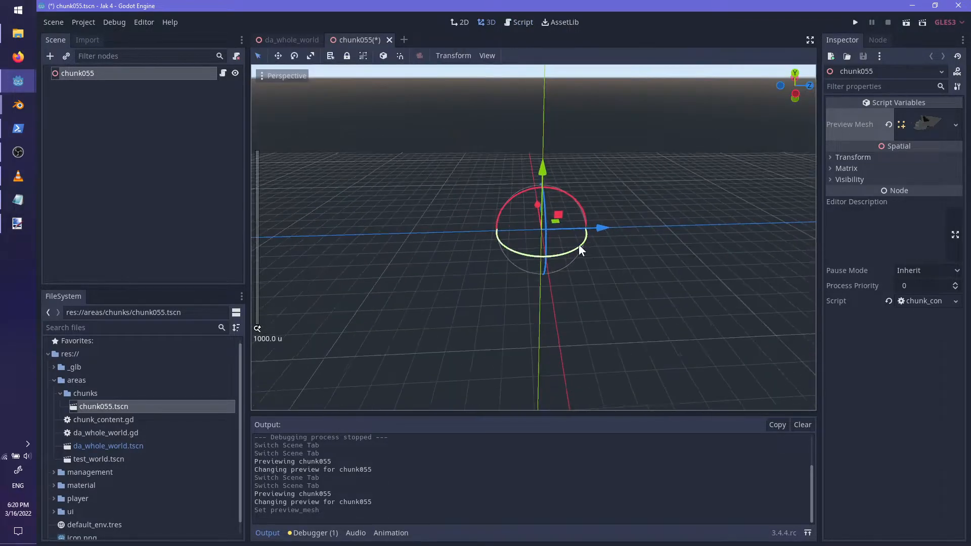
- Add the line m.transform = Transform() after m.mesh = preview_mesh in _ready and save
click(521, 22)
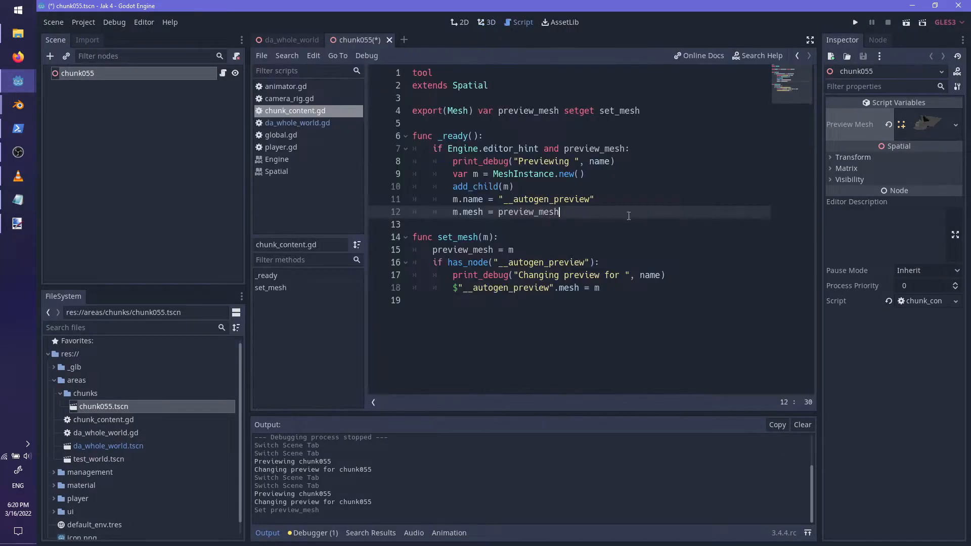
key(Return)
text(previ)
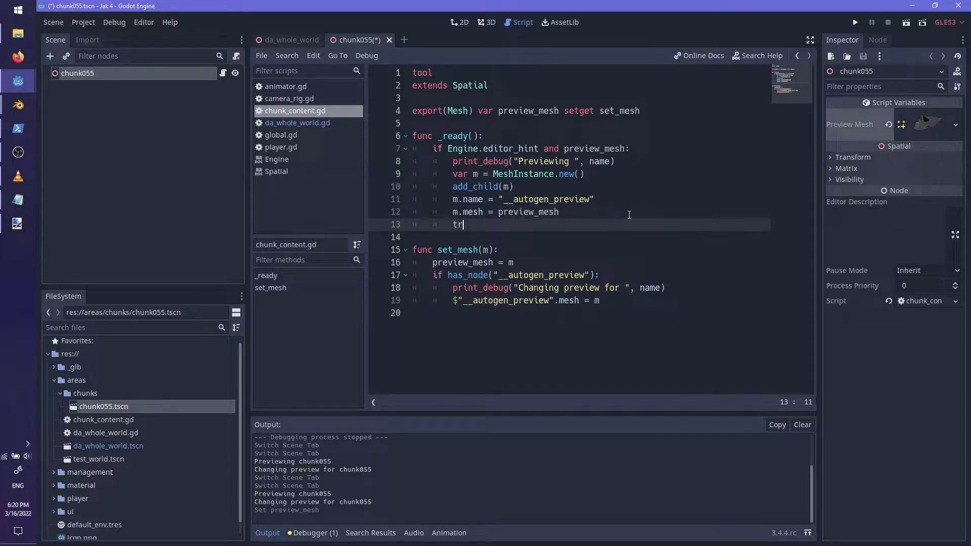
key(ctrl+BackSpace)
text(m.transform)
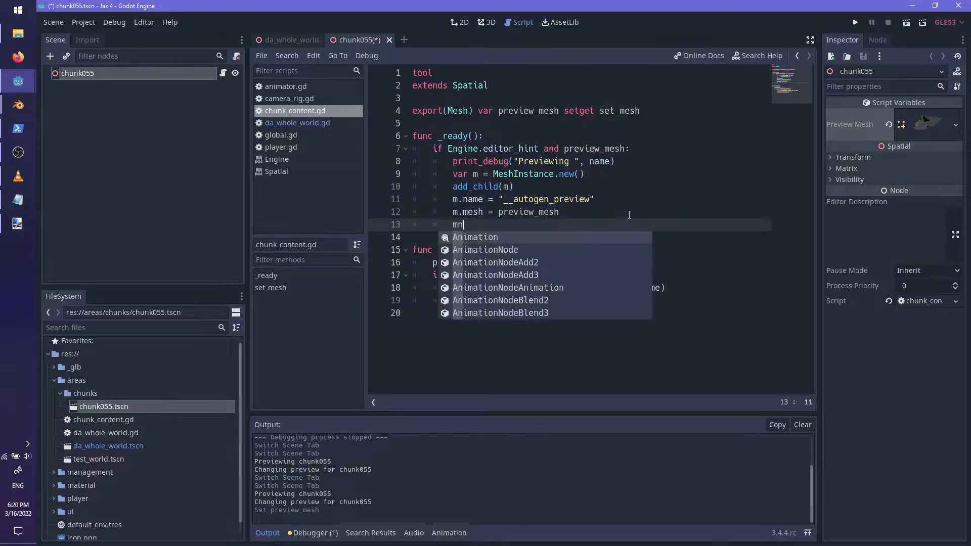
text( = Transform)
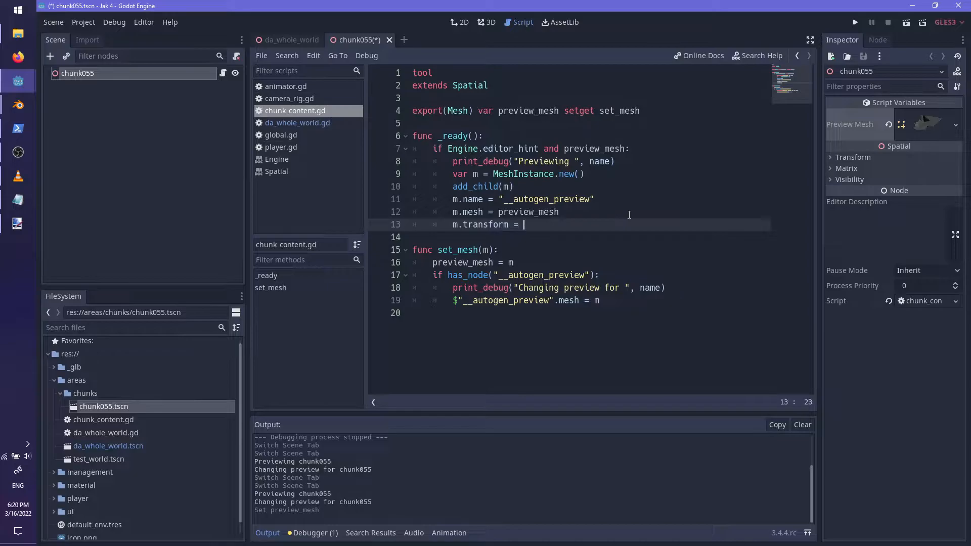
text(())
key(ctrl+s)
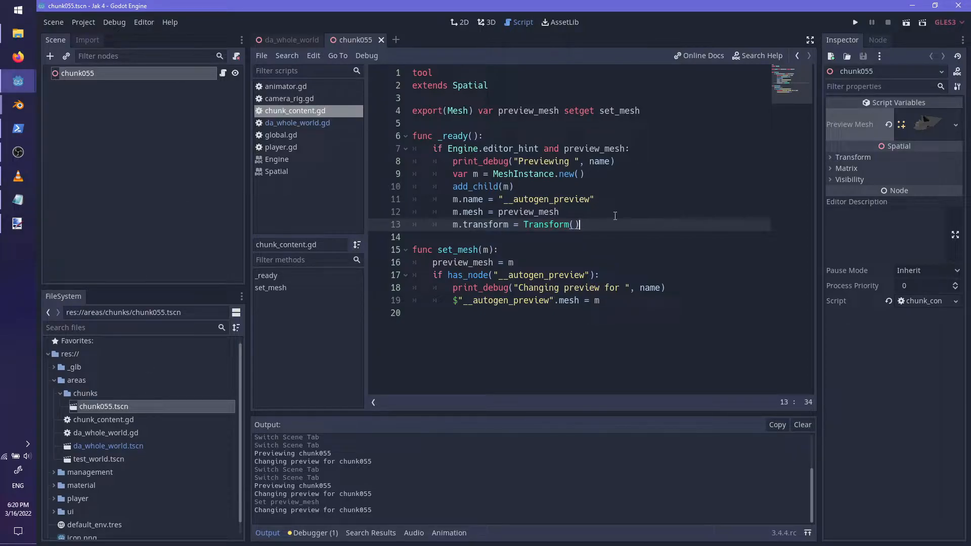
- Copy the m.transform = Transform() line from _ready to the end of the has_node block in set_mesh
key(shift+Up)
key(ctrl+c)
click(623, 306)
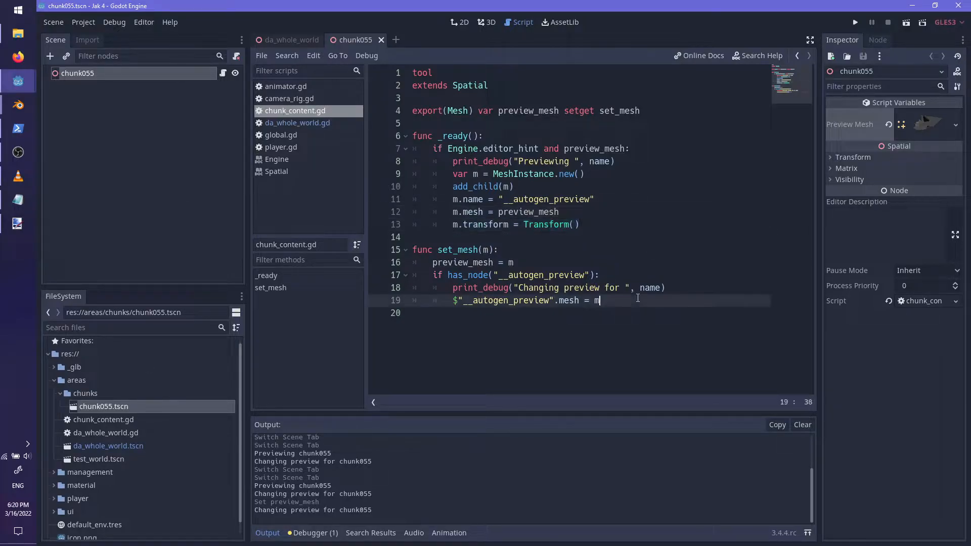
key(ctrl+v)
- Remove the quotation marks around __autogen_preview in the mesh assignment line of set_mesh
click(467, 303)
key(BackSpace)
key(Right)
key(Right)
key(Right)
key(Right)
key(Right)
key(Right)
key(Right)
key(Right)
key(Right)
key(Right)
key(Right)
key(Right)
key(Right)
key(Right)
key(Right)
key(Right)
key(Right)
key(Right)
key(Right)
key(Right)
- Replace m with $__autogen_preview in the transform line of set_mesh and save the script
key(ctrl+shift+Left)
key(ctrl+shift+Left)
key(ctrl+shift+Right)
key(ctrl+shift+Left)
key(shift+Left)
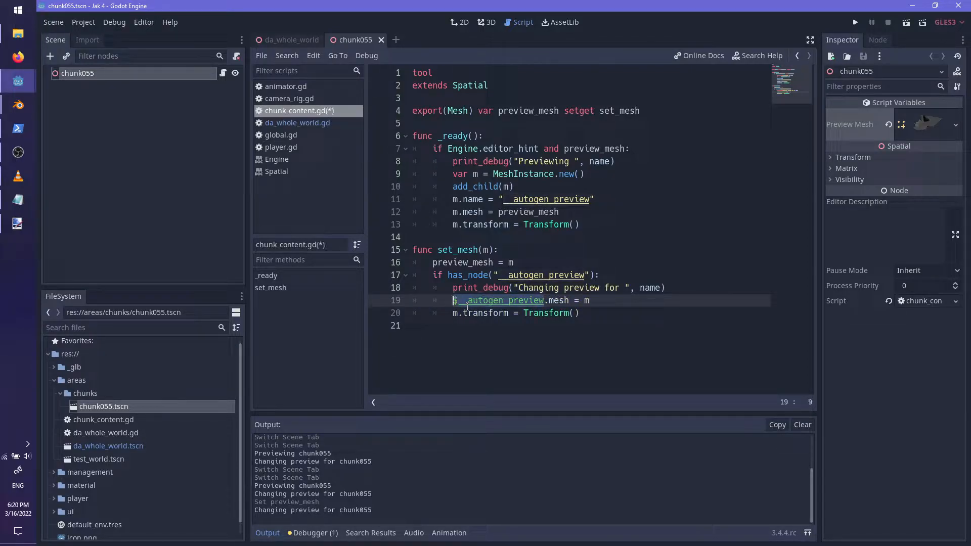
key(Down)
key(BackSpace)
key(ctrl+v)
key(ctrl+s)
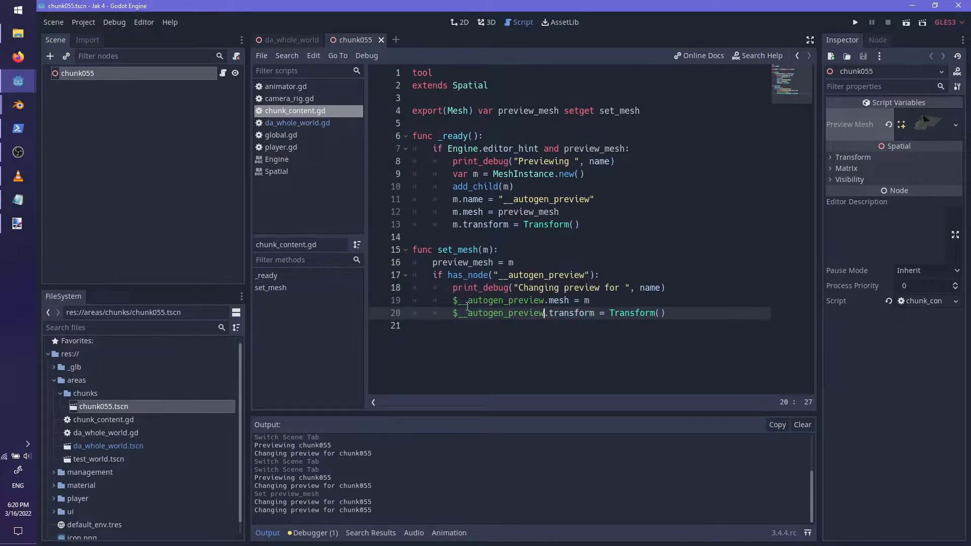
- In the da_whole_world scene, inspect the transforms of chunk055 and its collision shape
click(267, 40)
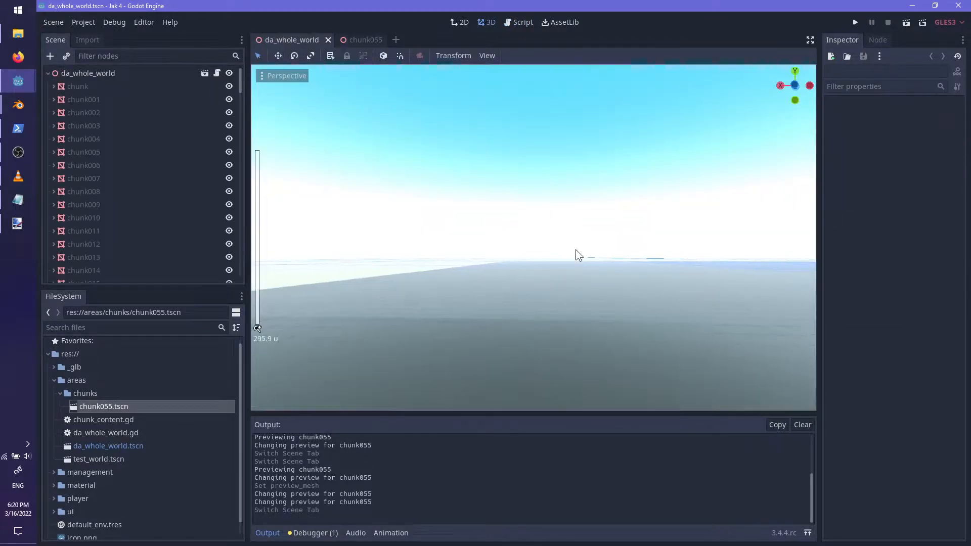
middle_drag(577, 253, 498, 299)
click(496, 302)
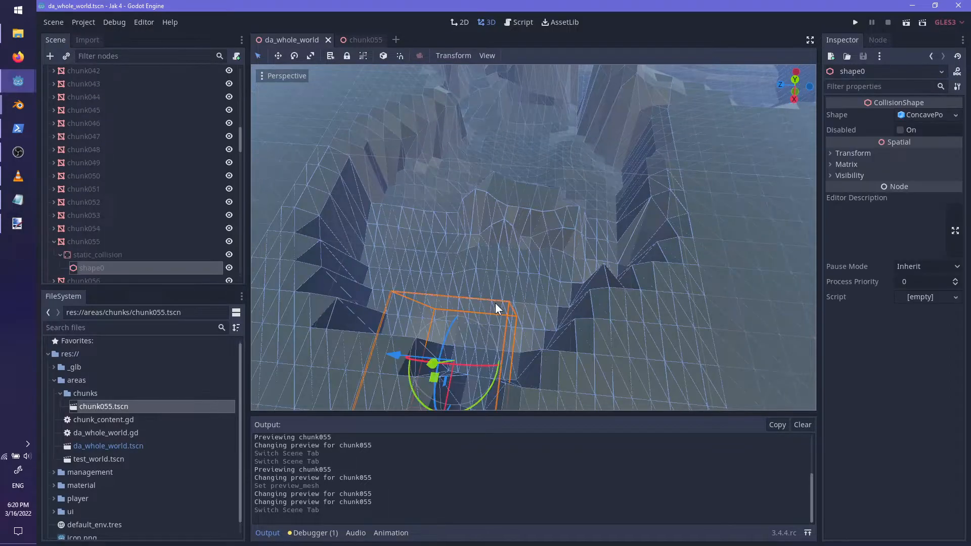
click(855, 153)
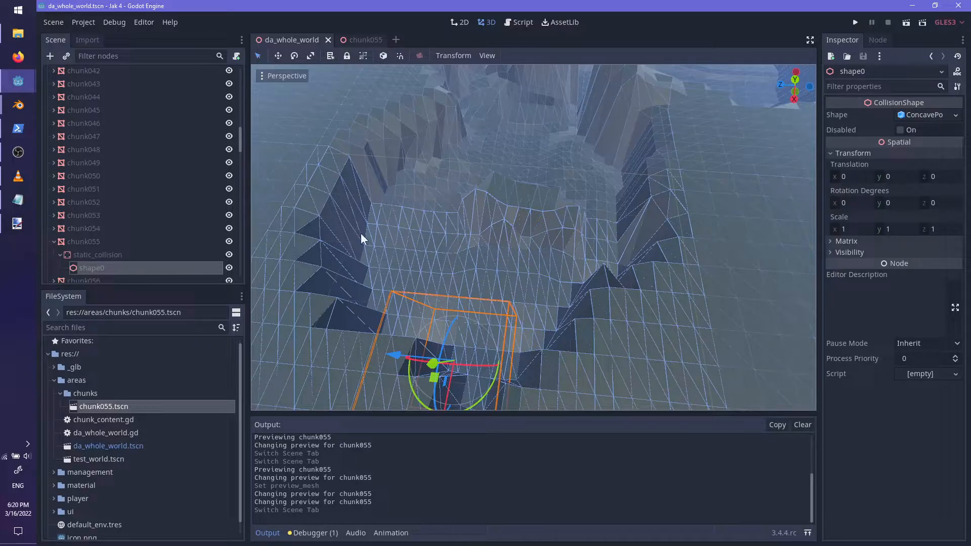
click(79, 243)
middle_drag(539, 289, 513, 204)
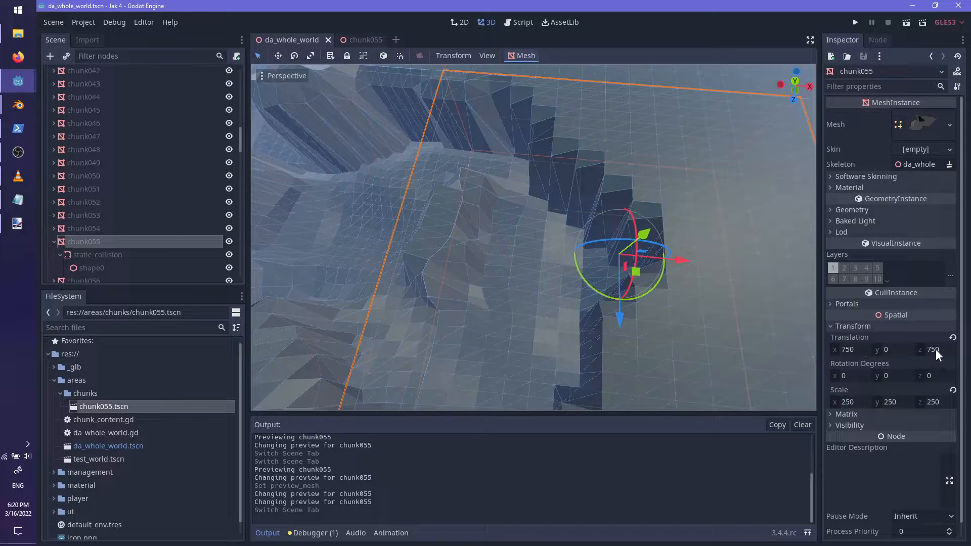
- Return to the chunk055 scene and check the clipping distances in the 3D viewport settings
click(360, 40)
middle_drag(673, 256, 532, 273)
scroll(533, 273, up, 6)
click(488, 56)
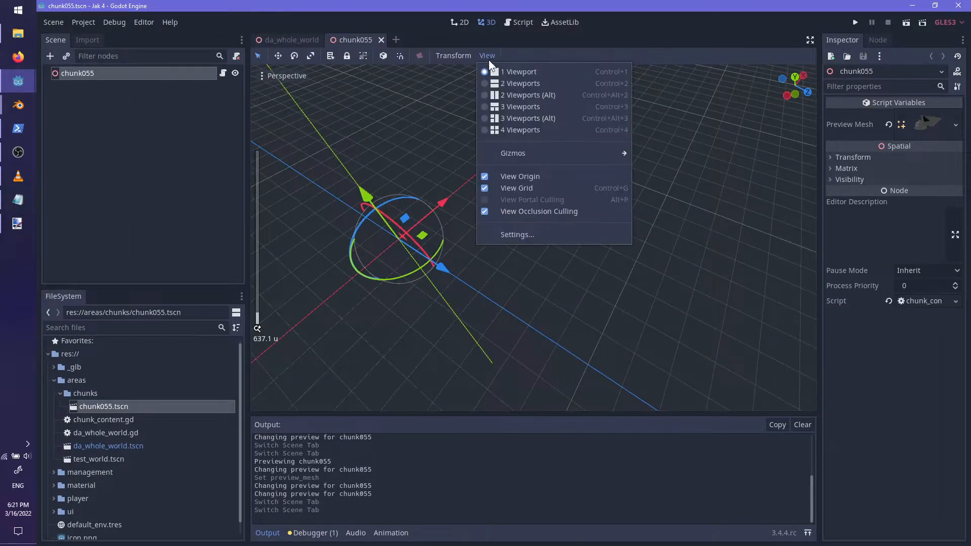
click(523, 234)
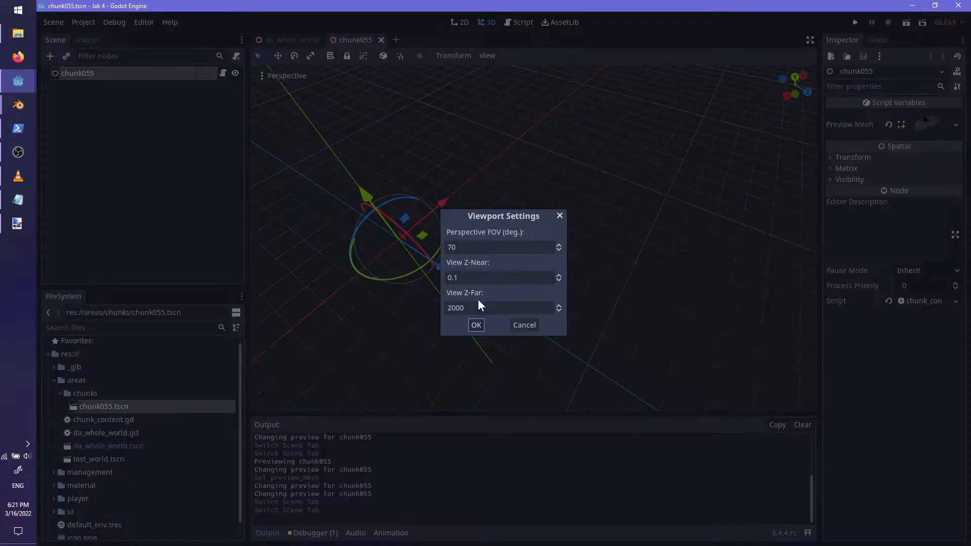
click(477, 325)
- Focus the 3D view on chunk055 and examine the area around its origin up close for the preview mesh
middle_drag(402, 287, 584, 248)
scroll(656, 330, up, 3)
key(f)
scroll(588, 253, up, 5)
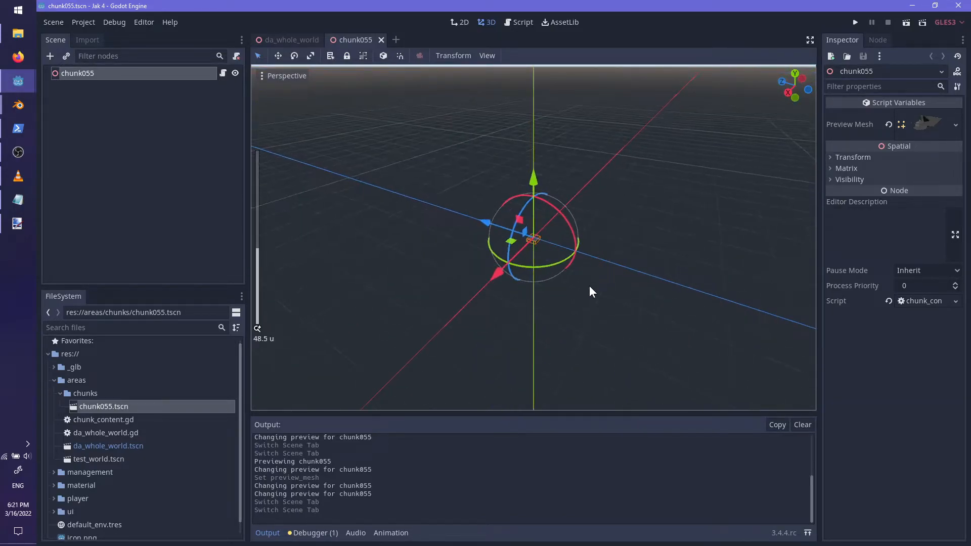
scroll(592, 292, up, 5)
middle_drag(620, 282, 600, 293)
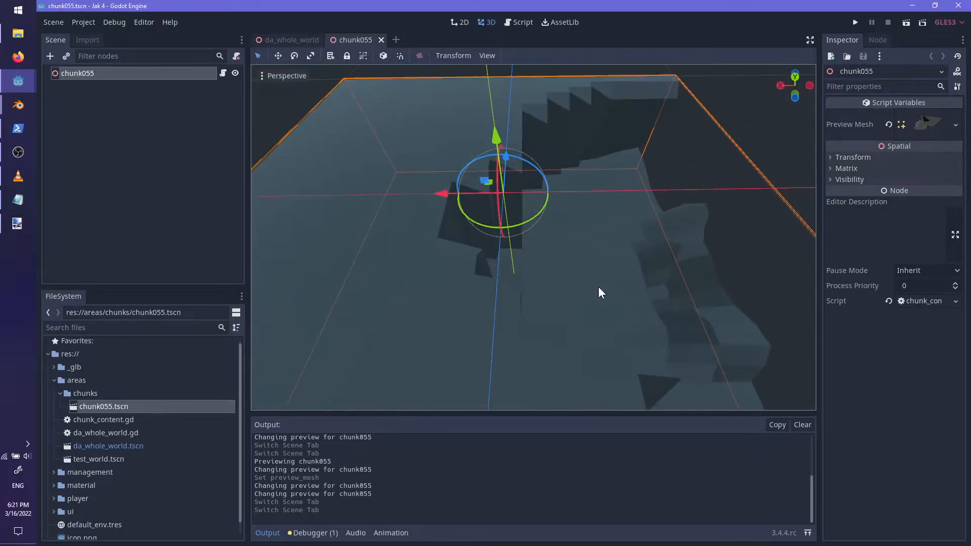
- Set the 3D viewport's View Z-Far to 200
click(485, 56)
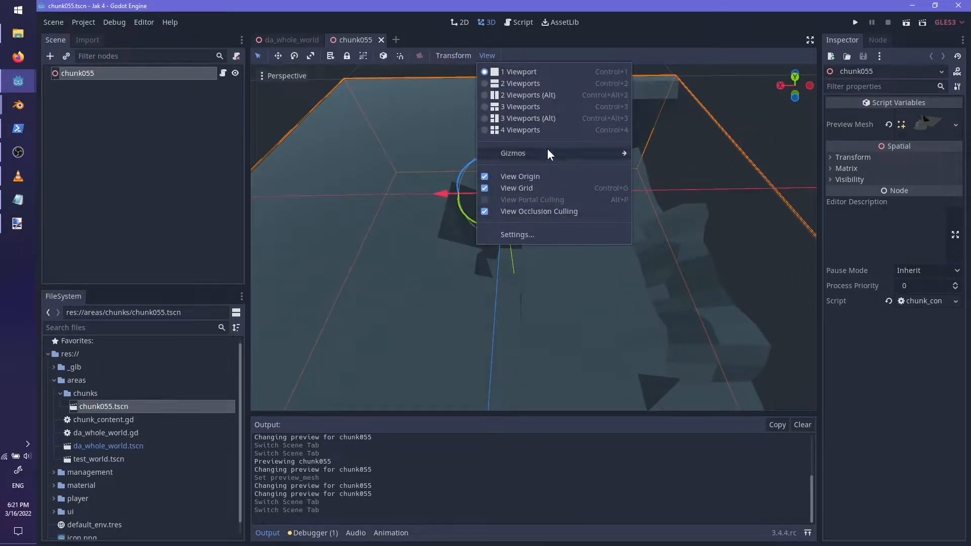
click(537, 237)
click(476, 307)
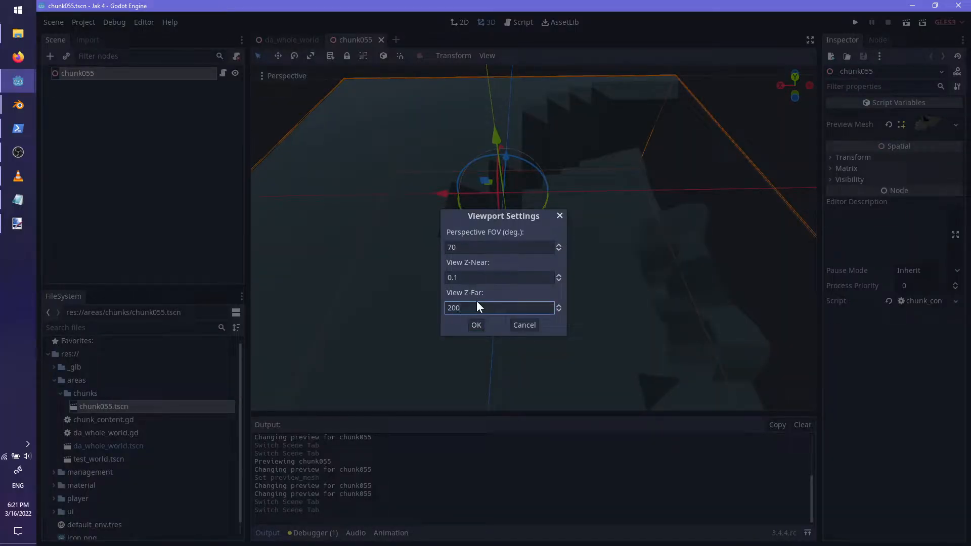
key(Return)
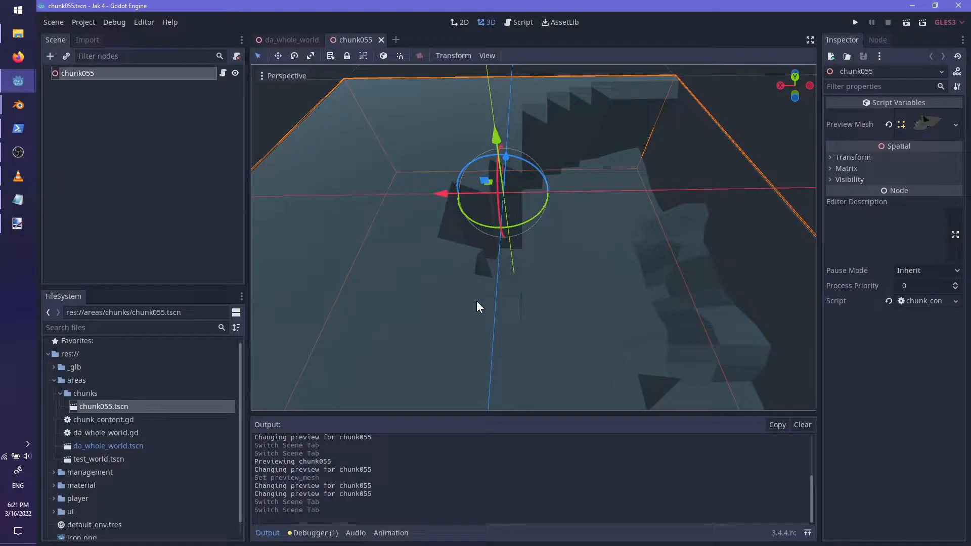
- Inspect chunk055's Transform, Matrix and Visibility properties and view its preview mesh from above
click(850, 157)
click(850, 257)
click(843, 247)
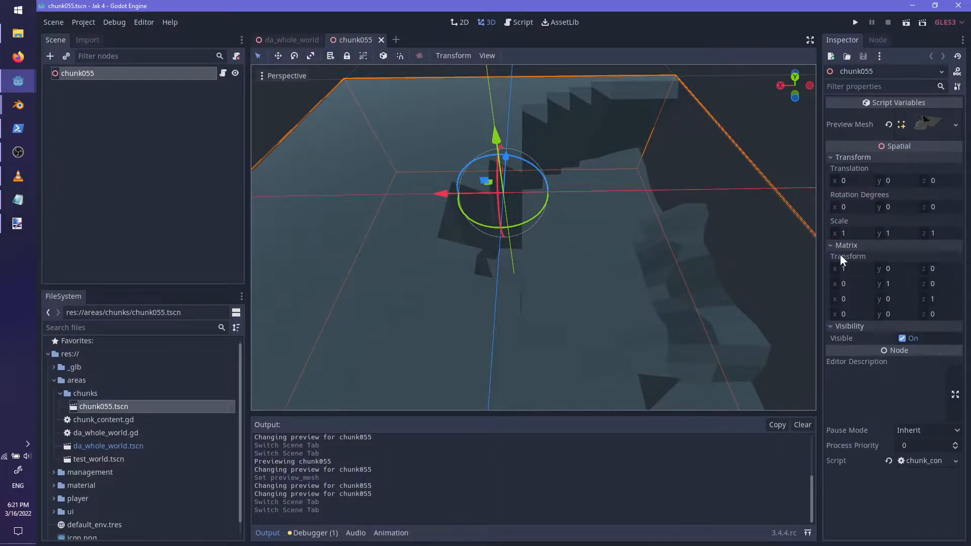
scroll(523, 193, down, 10)
middle_drag(522, 195, 606, 257)
scroll(543, 185, up, 8)
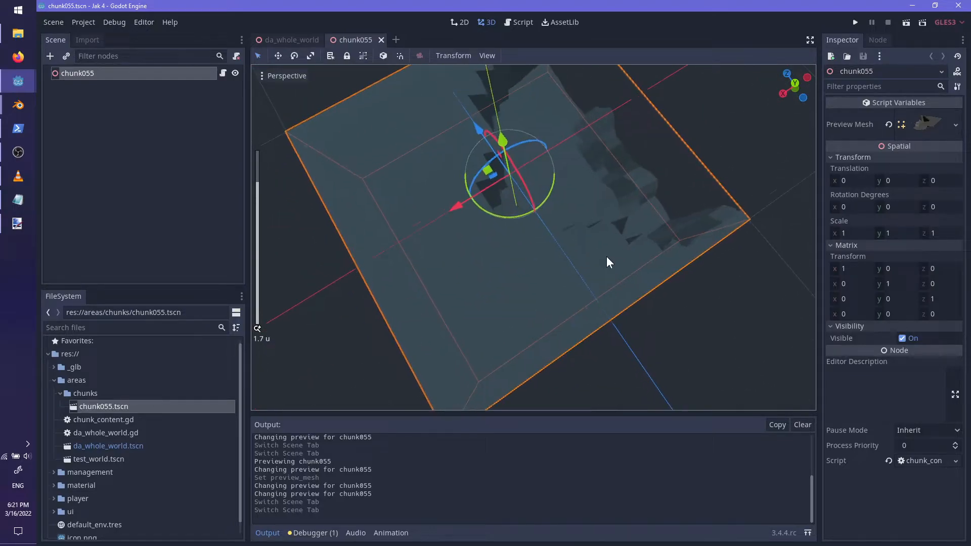
- Examine the Surface 1 and Resource details of chunk055's Preview Mesh, and view the mesh up close
click(924, 126)
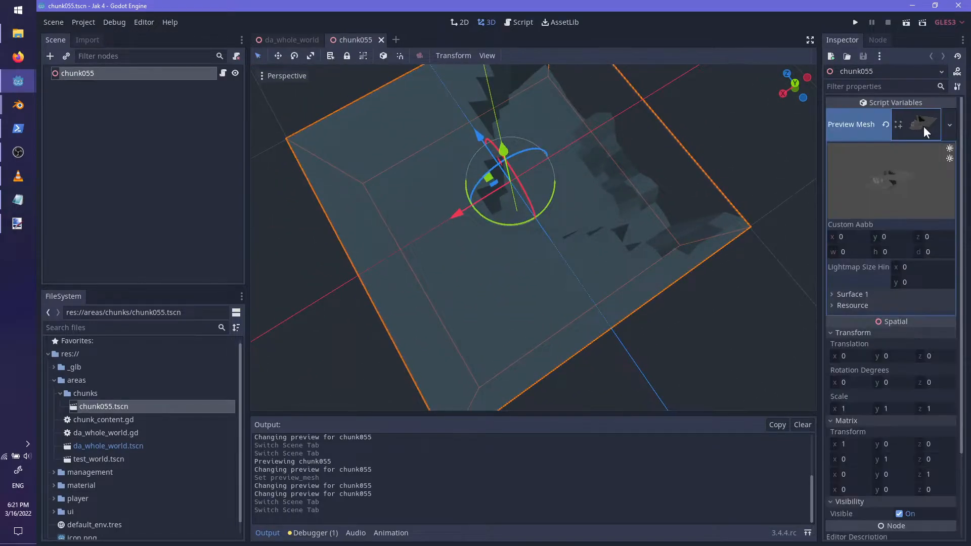
click(853, 306)
click(848, 294)
scroll(582, 241, down, 5)
scroll(584, 239, up, 7)
middle_drag(584, 239, 487, 220)
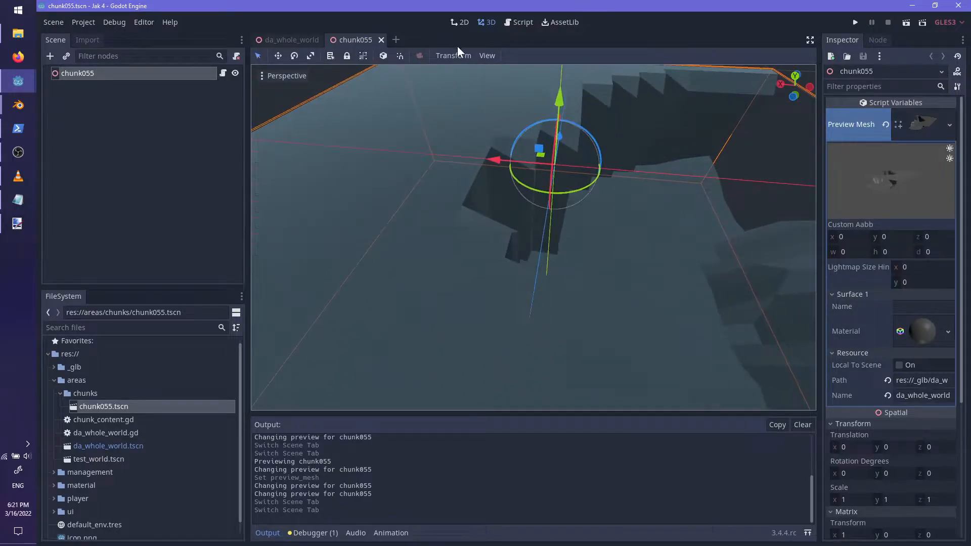
- Check the 3D viewport settings and examine chunk055's mesh and its surroundings in the da_whole_world scene
click(487, 55)
click(540, 235)
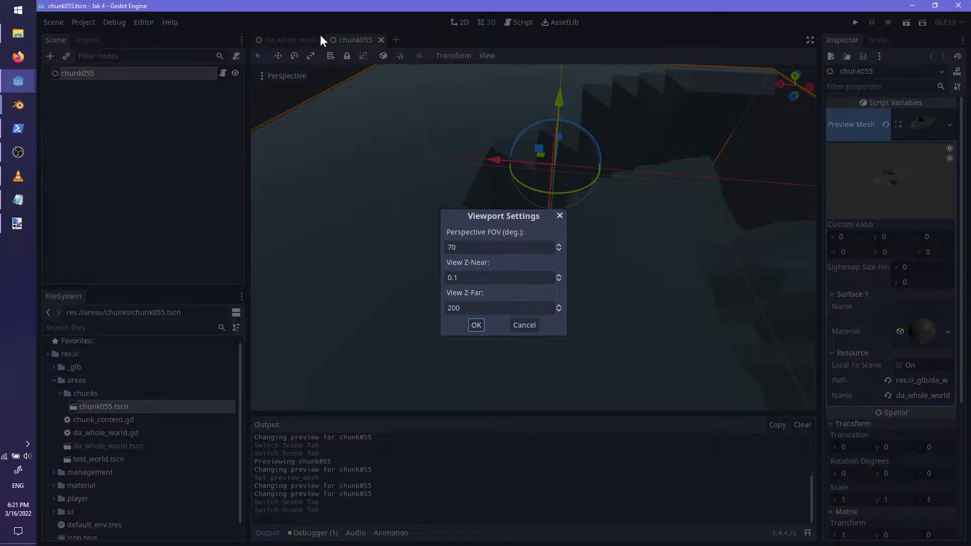
click(301, 37)
click(292, 38)
scroll(654, 327, up, 3)
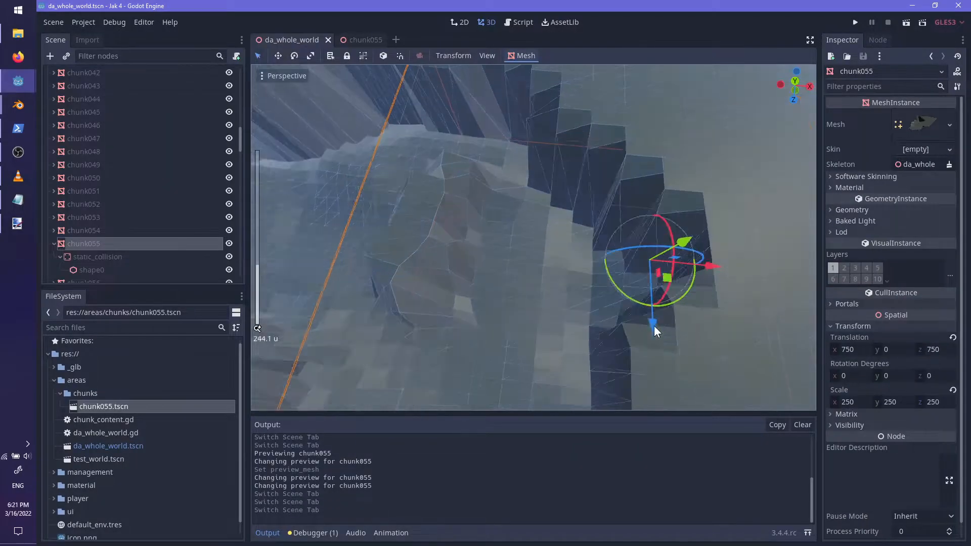
scroll(654, 327, up, 4)
shift+middle_drag(602, 268, 481, 221)
scroll(507, 232, down, 6)
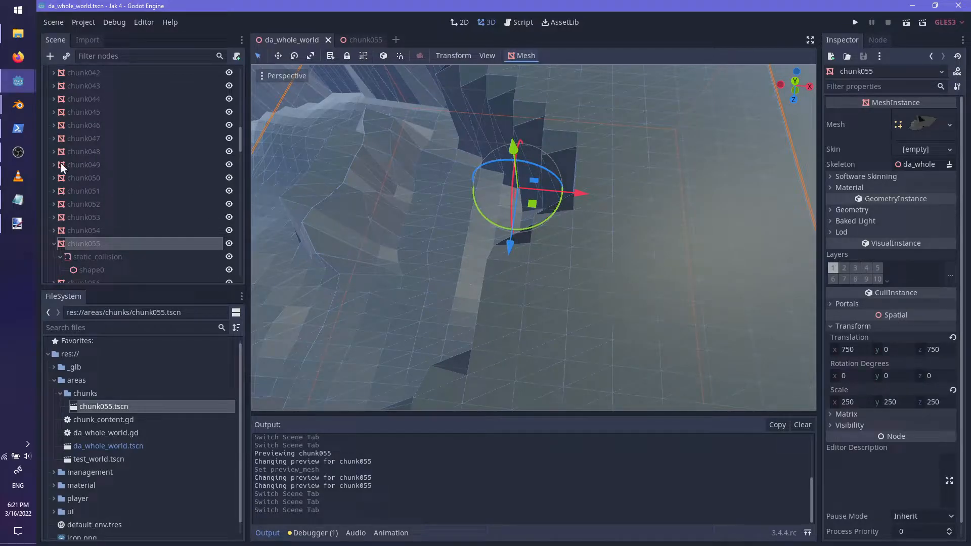
- Switch to Blender's jackie.blend window and open the recent file da_whole_world.blend in it
mouse_move(18, 104)
click(87, 53)
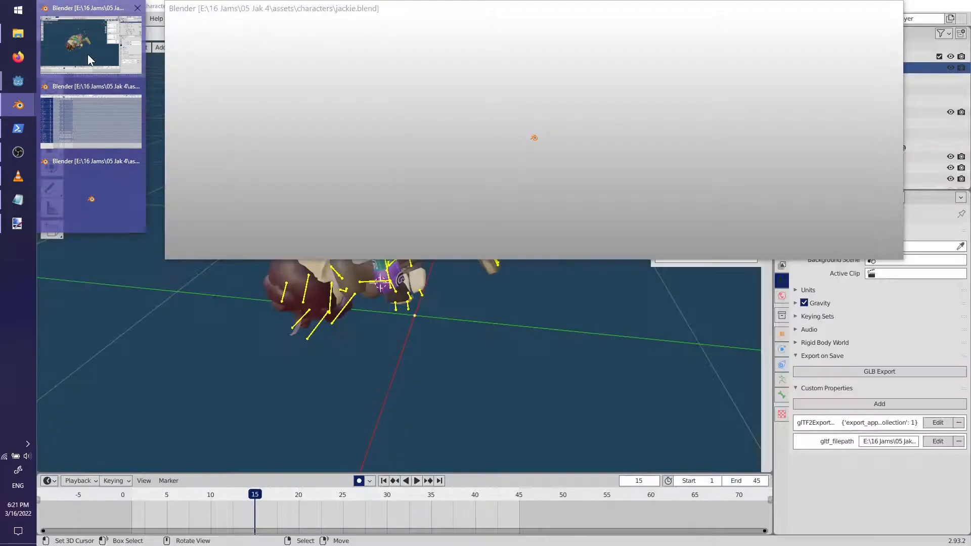
click(58, 22)
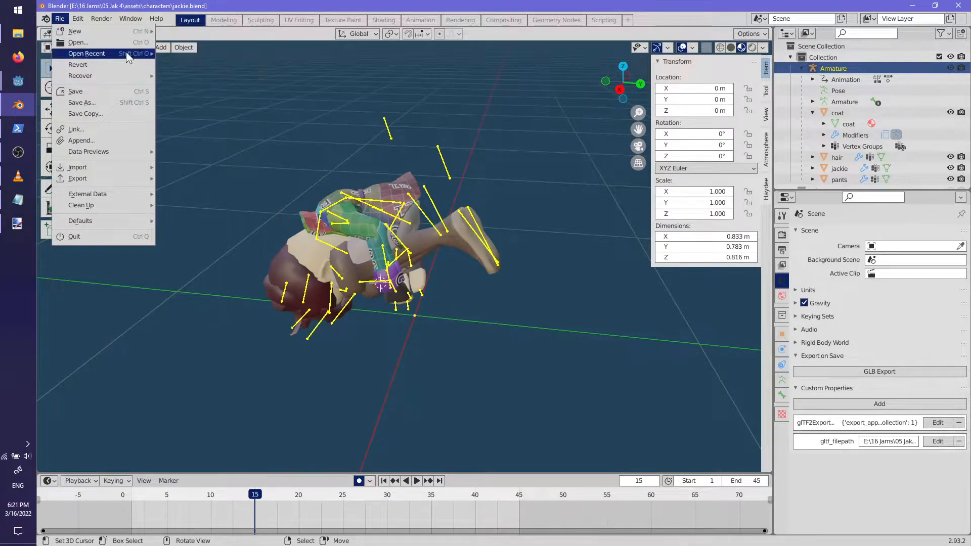
mouse_move(126, 52)
click(193, 64)
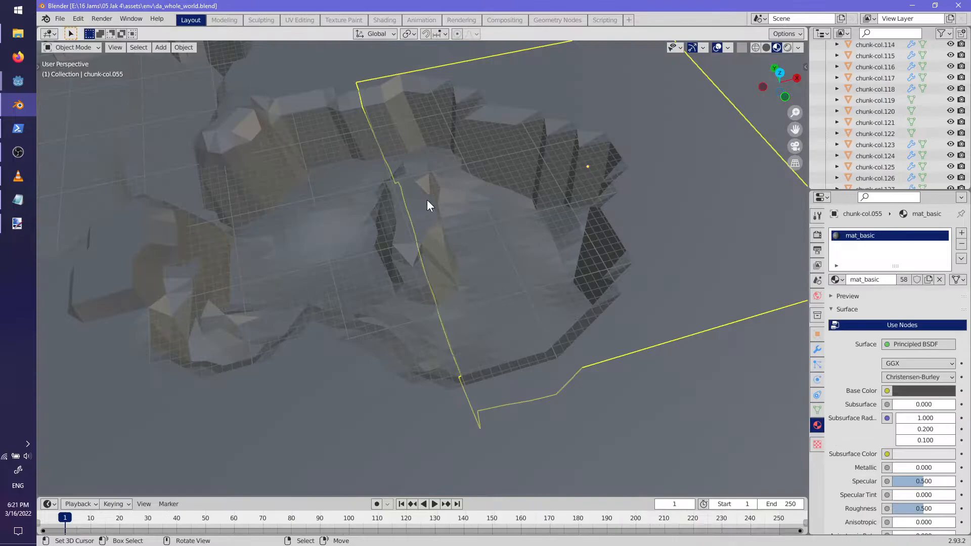
scroll(494, 230, down, 8)
middle_drag(513, 227, 469, 250)
scroll(469, 250, down, 4)
key(ctrl+a)
key(Escape)
key(a)
shift+middle_drag(509, 190, 492, 228)
scroll(493, 270, down, 3)
key(ctrl+a)
key(Escape)
- Deselect everything and hide the reference object
key(alt+a)
right_click(492, 309)
middle_drag(505, 283, 486, 311)
key(h)
- Apply the scale of all visible chunk objects and save da_whole_world.blend
key(a)
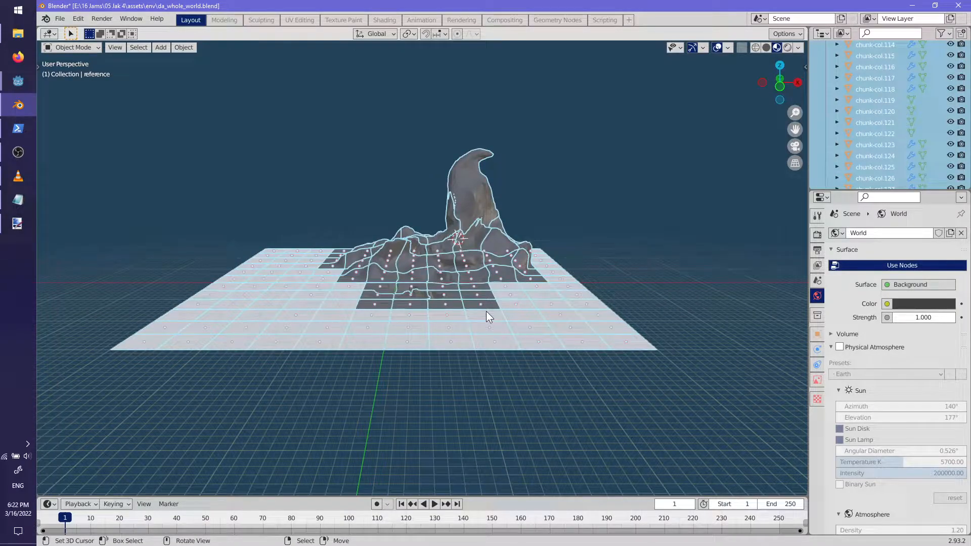
key(ctrl+a)
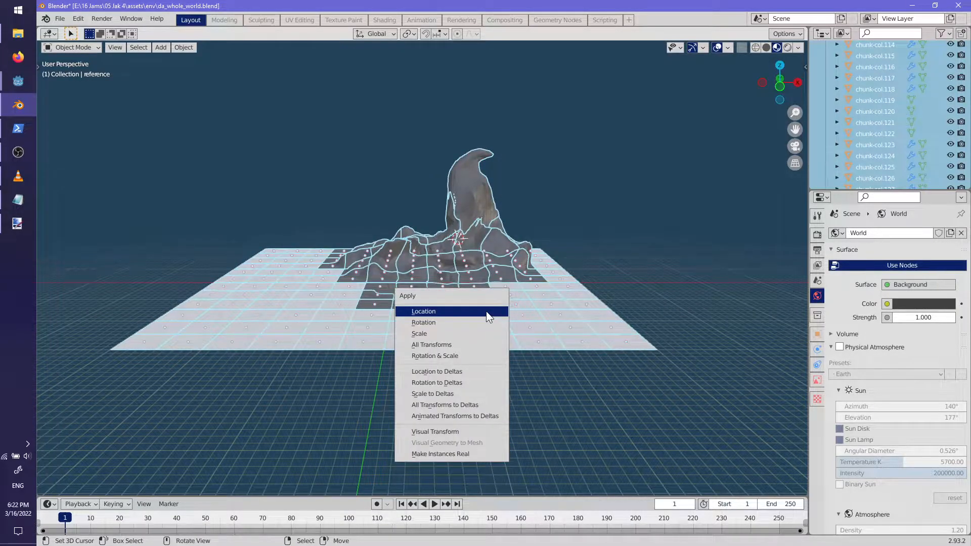
click(438, 334)
middle_drag(495, 256, 187, 107)
scroll(485, 316, up, 4)
key(ctrl+s)
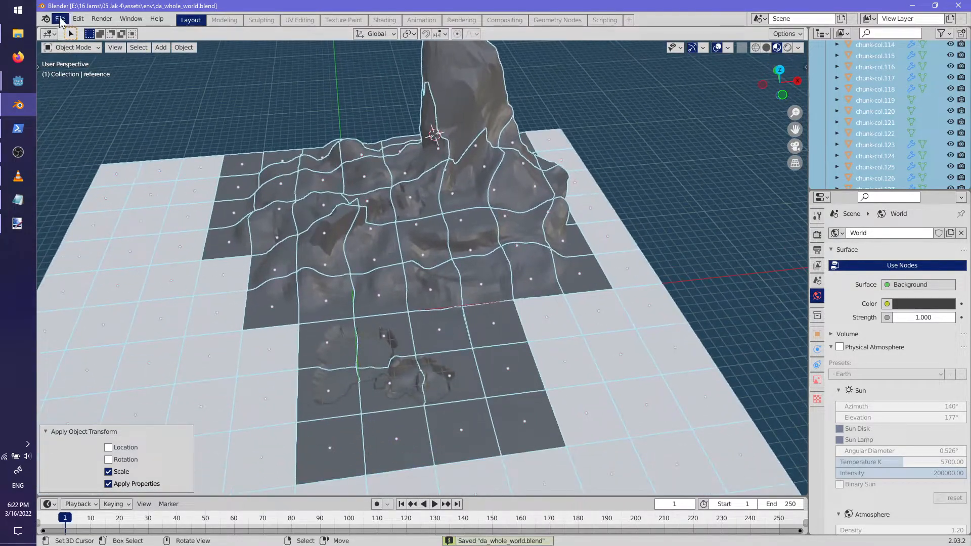
- Export the world with the scene's Export on Save GLB Export option
middle_drag(490, 285, 658, 296)
click(818, 280)
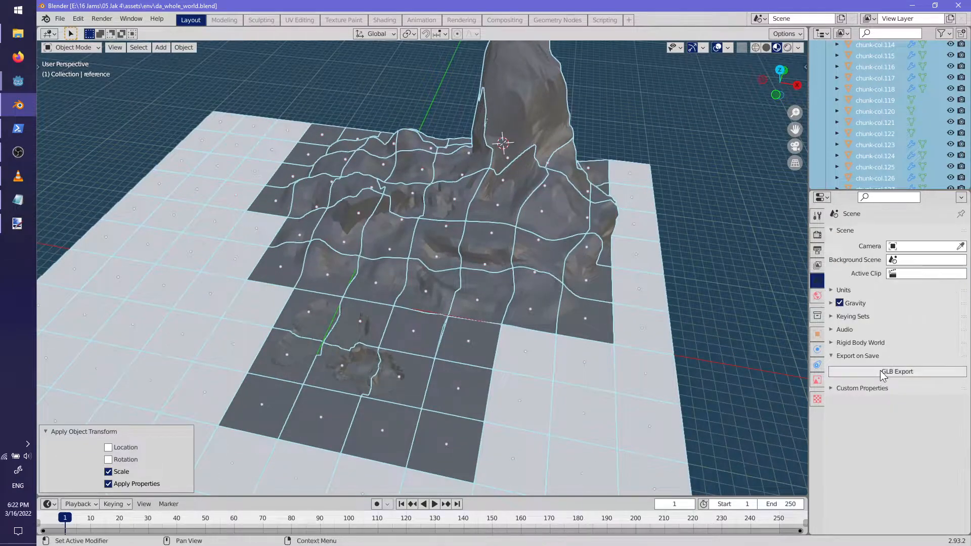
click(897, 372)
click(673, 408)
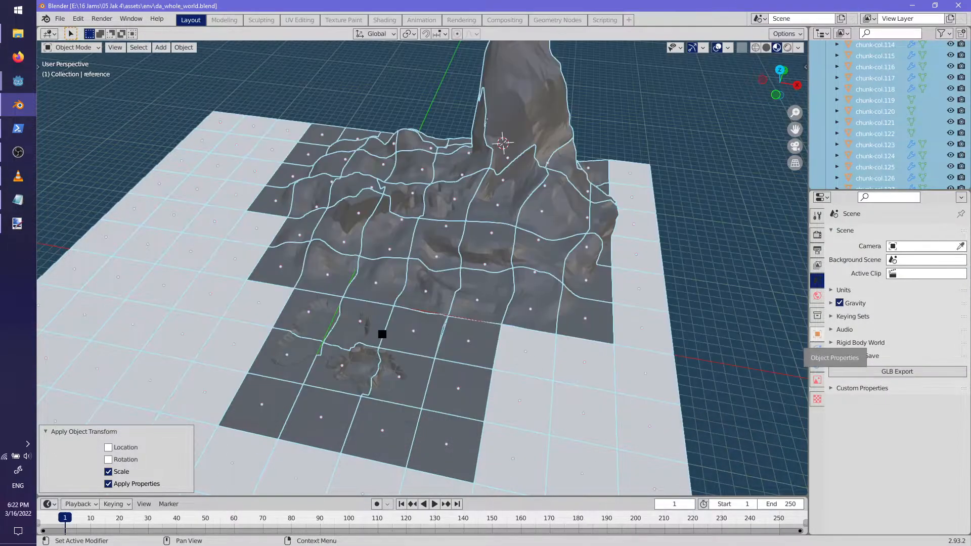
- Switch to Godot and look over the reimported da_whole_world scene around chunk055
click(19, 80)
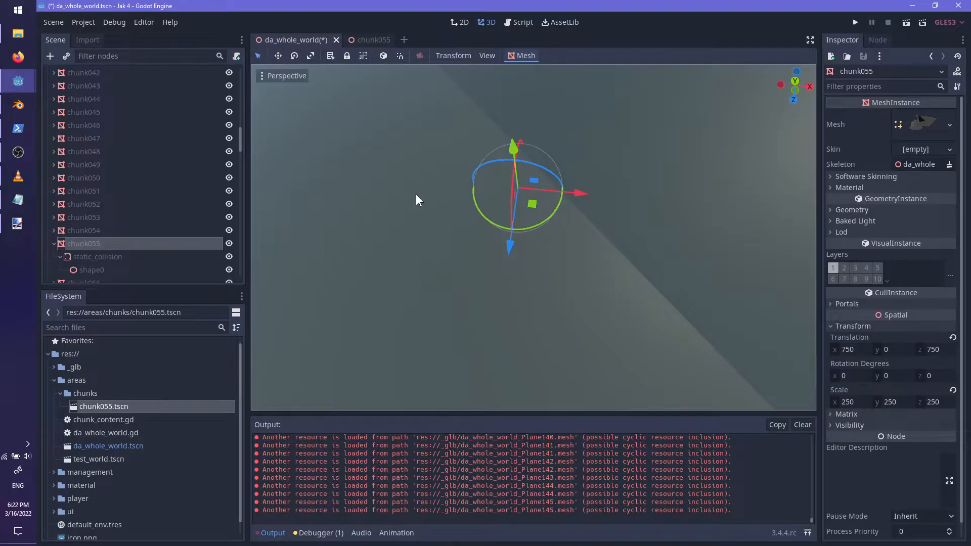
scroll(455, 205, down, 5)
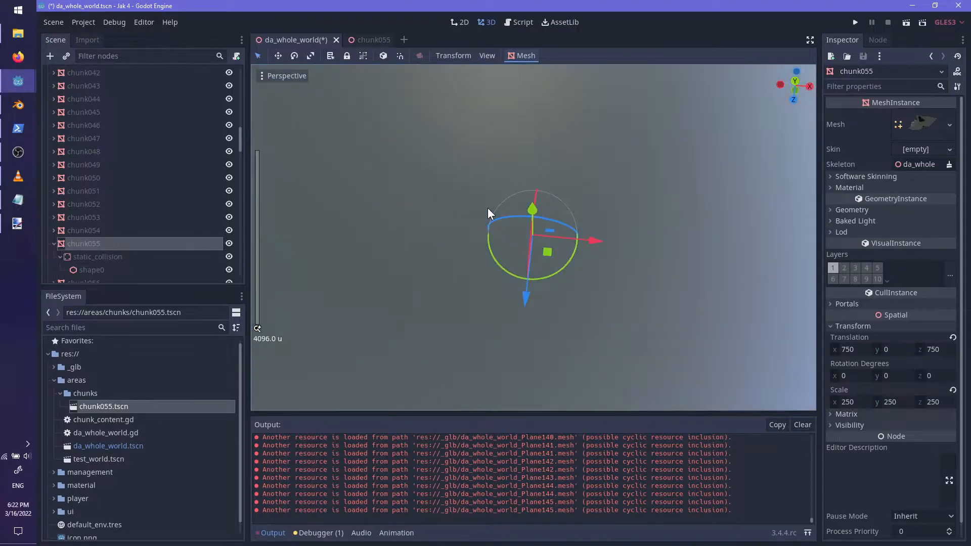
middle_drag(533, 266, 487, 256)
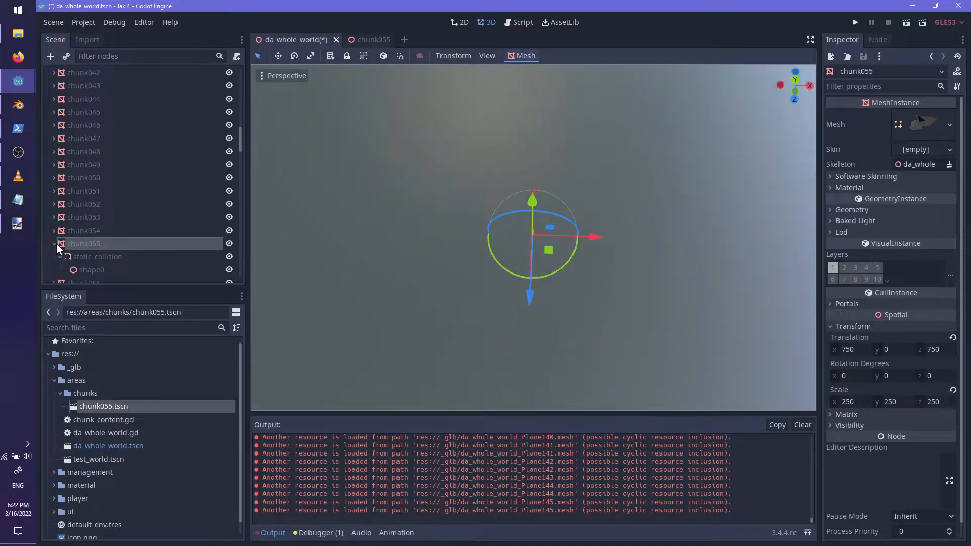
- Set the scale of all chunk nodes, from chunk through chunk078 at the end of the tree, to 1, 1, 1 and save the scene
scroll(84, 263, down, 10)
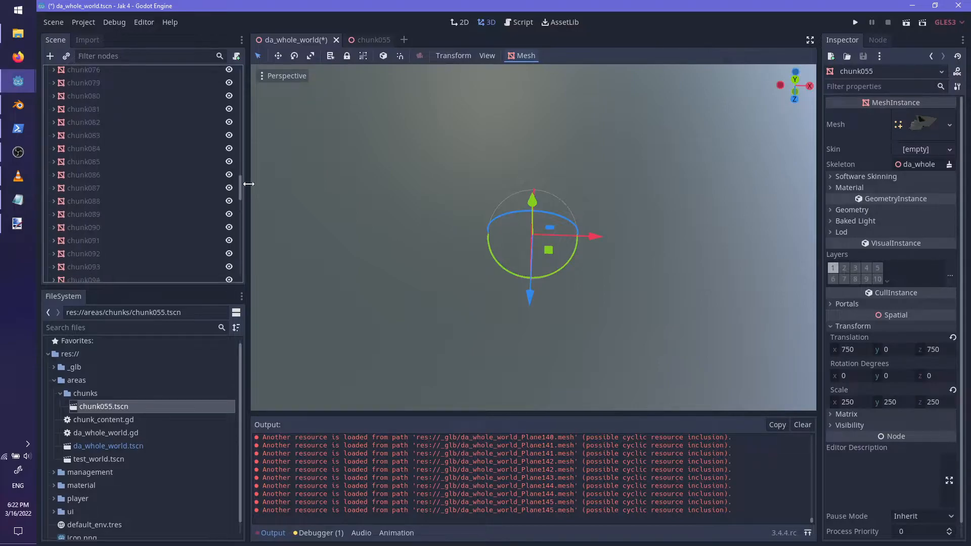
drag(241, 197, 238, 269)
click(108, 220)
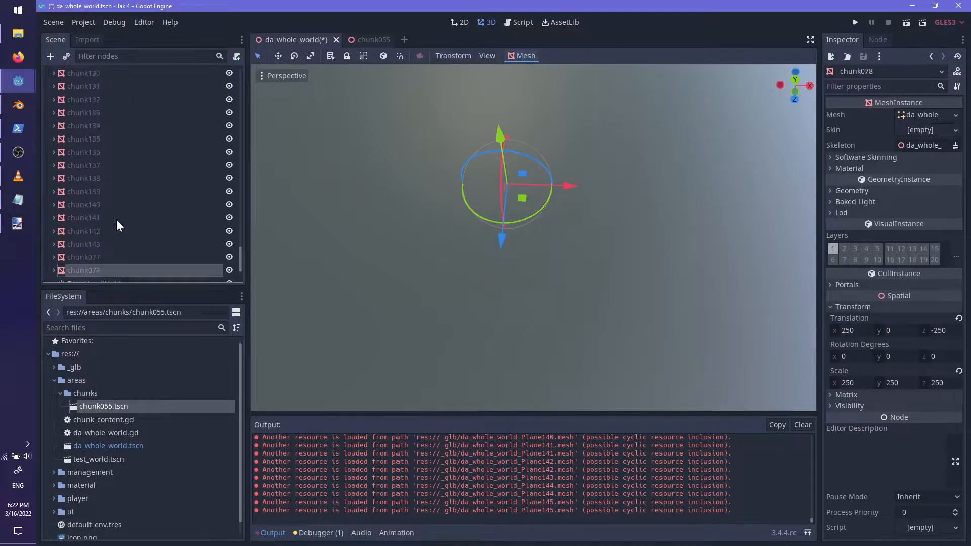
scroll(221, 229, up, 10)
drag(240, 210, 251, 63)
shift+click(93, 85)
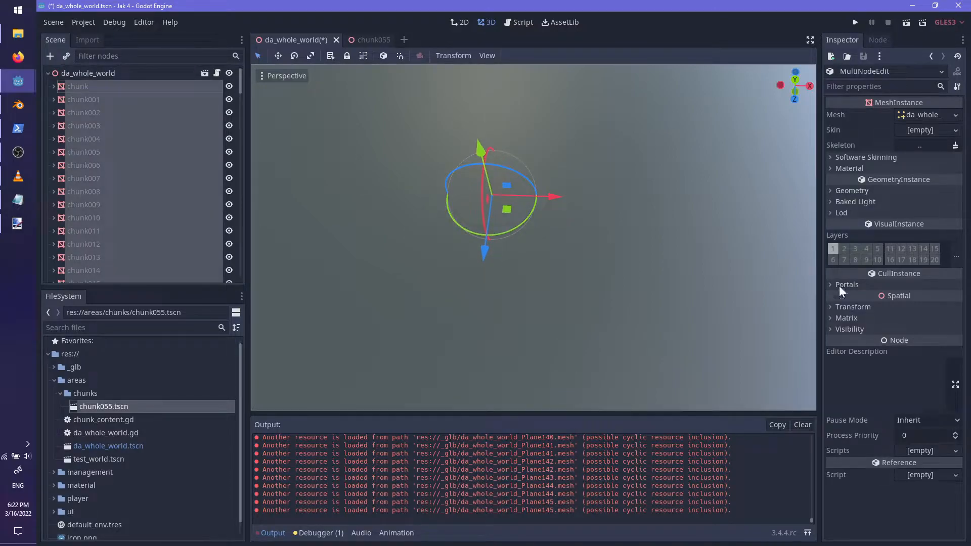
click(853, 307)
click(853, 382)
text(1)
click(903, 387)
text(1)
click(937, 383)
text(1)
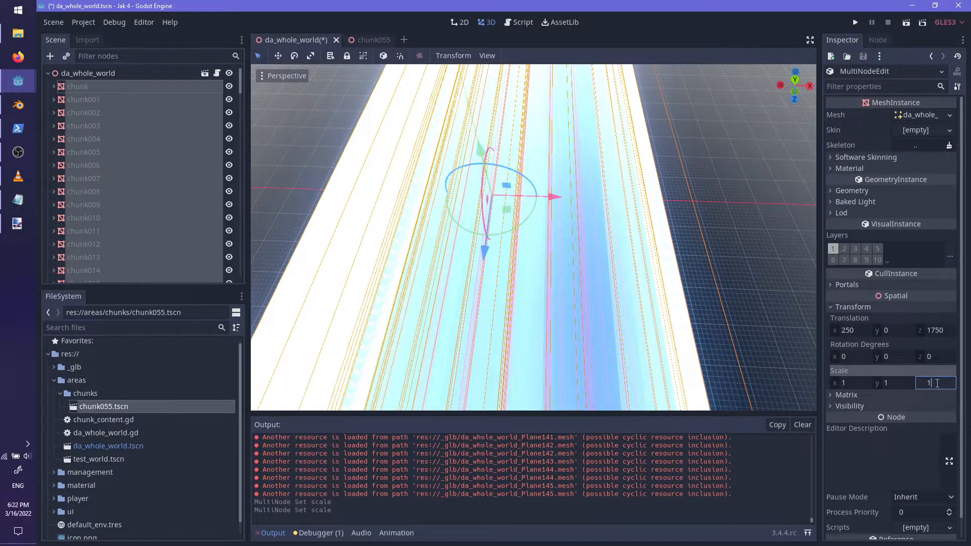
key(Return)
key(ctrl+s)
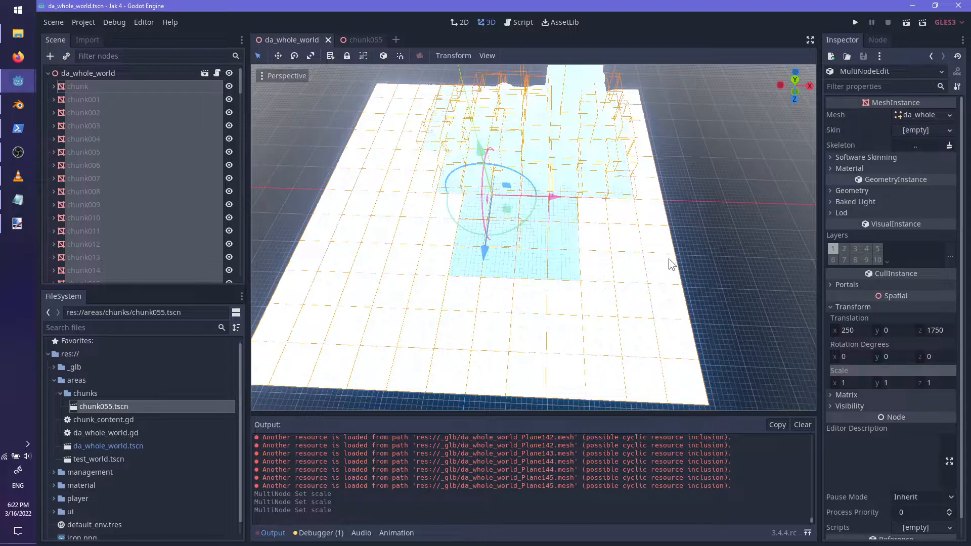
- Examine the rescaled terrain up close in the 3D view
scroll(643, 266, up, 8)
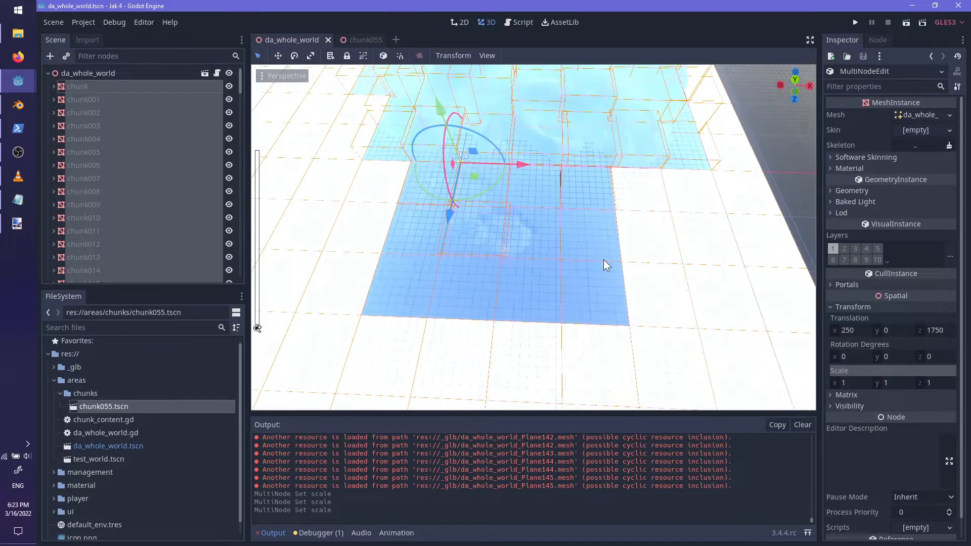
middle_drag(649, 247, 566, 238)
scroll(533, 218, up, 5)
scroll(599, 223, up, 3)
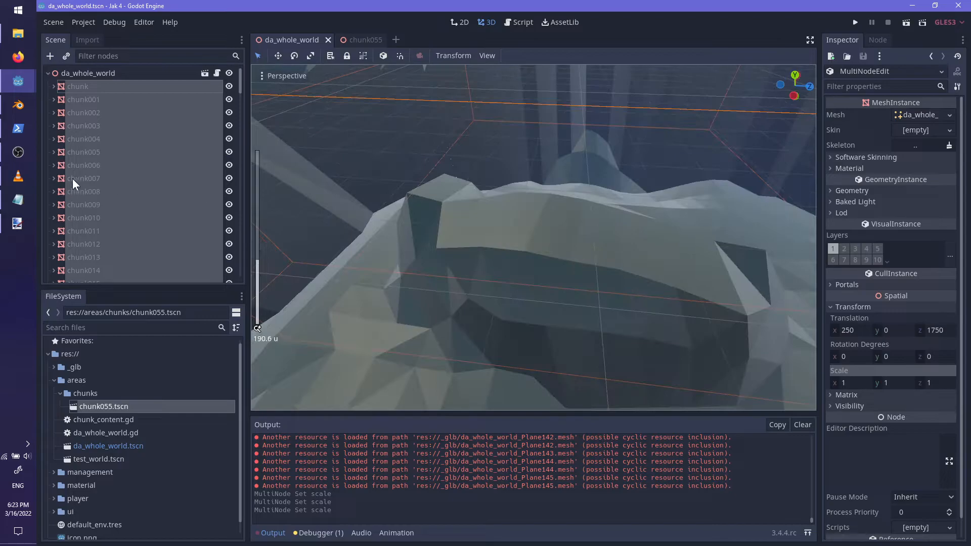
- Switch to Blender and compare chunk-col.055 with its Triangulate modifier off and on in the viewport
click(28, 100)
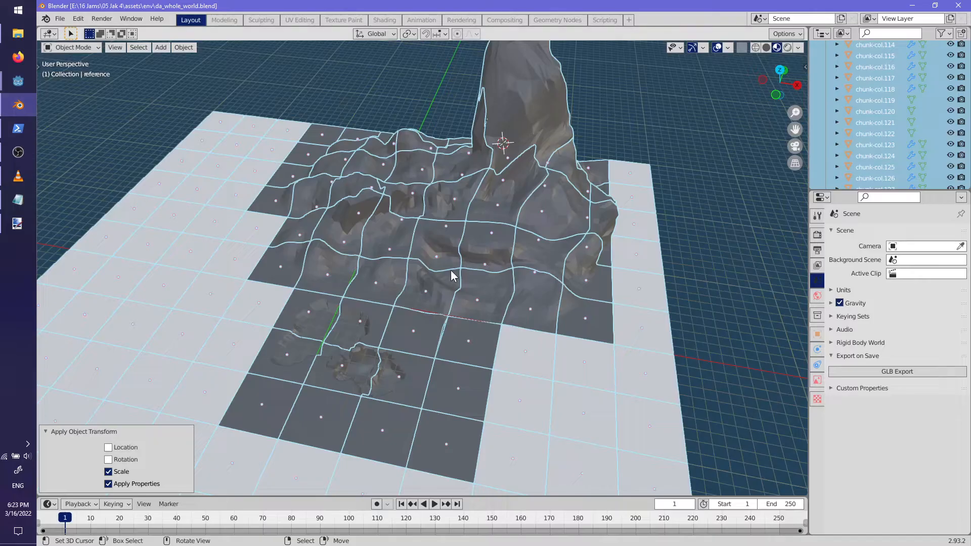
scroll(451, 275, up, 6)
middle_drag(473, 166, 497, 189)
scroll(524, 203, up, 6)
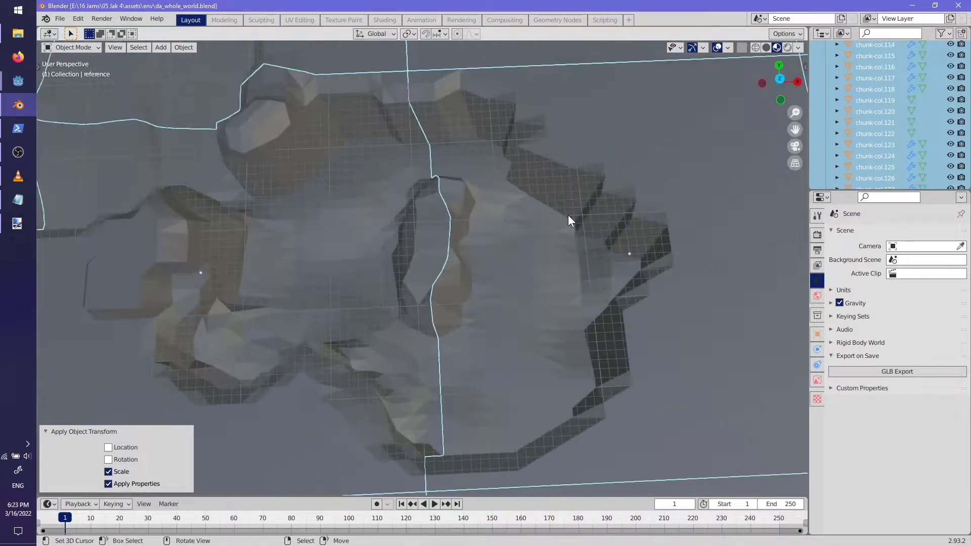
click(593, 223)
shift+middle_drag(593, 223, 520, 231)
click(581, 232)
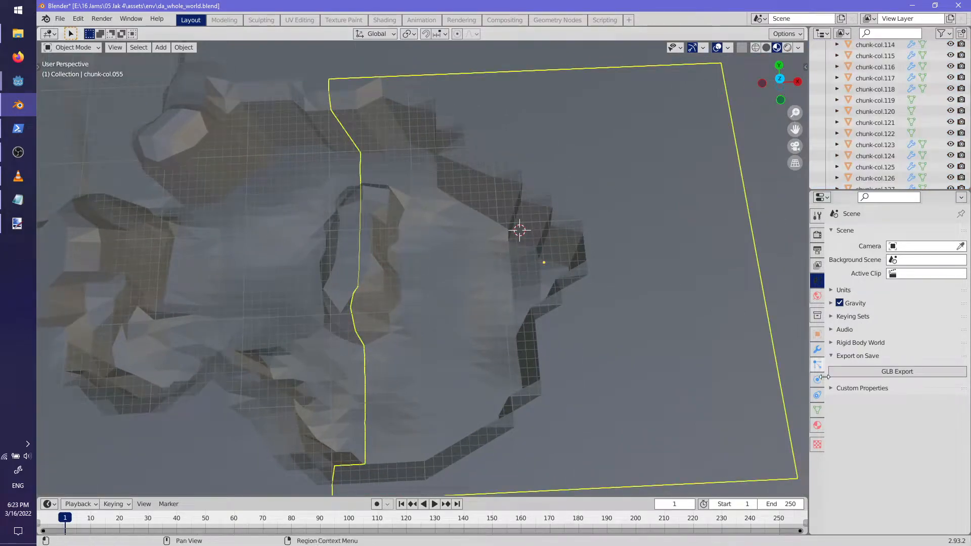
click(816, 336)
click(817, 349)
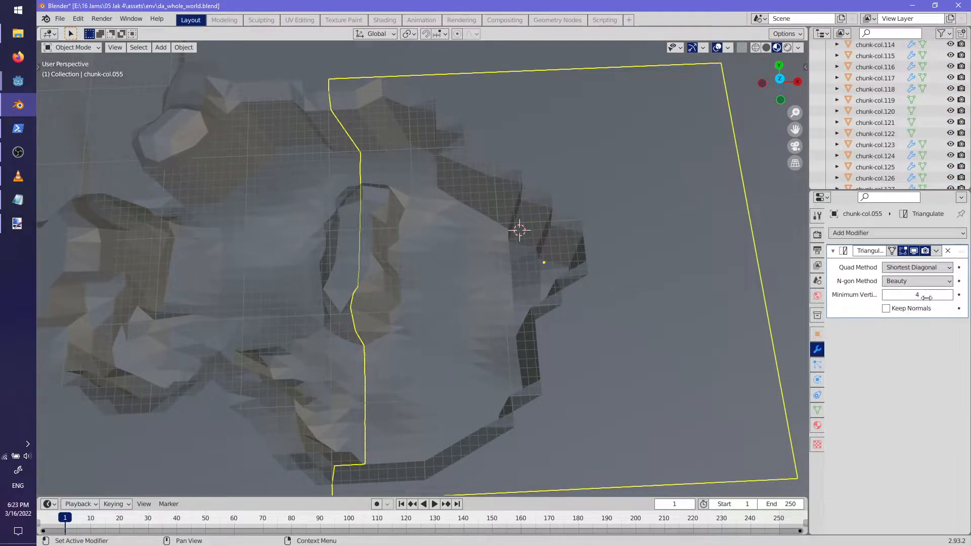
click(913, 252)
middle_drag(516, 228, 597, 253)
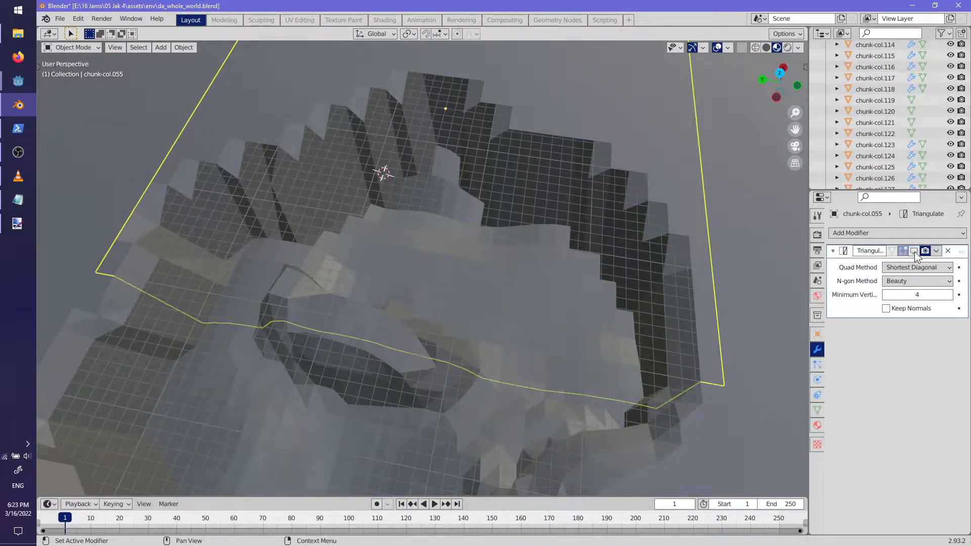
click(914, 250)
- Compare chunk-col.054 with its Triangulate modifier off and on in the viewport, and save the file
middle_drag(445, 208, 503, 201)
shift+middle_drag(601, 376, 457, 333)
click(456, 332)
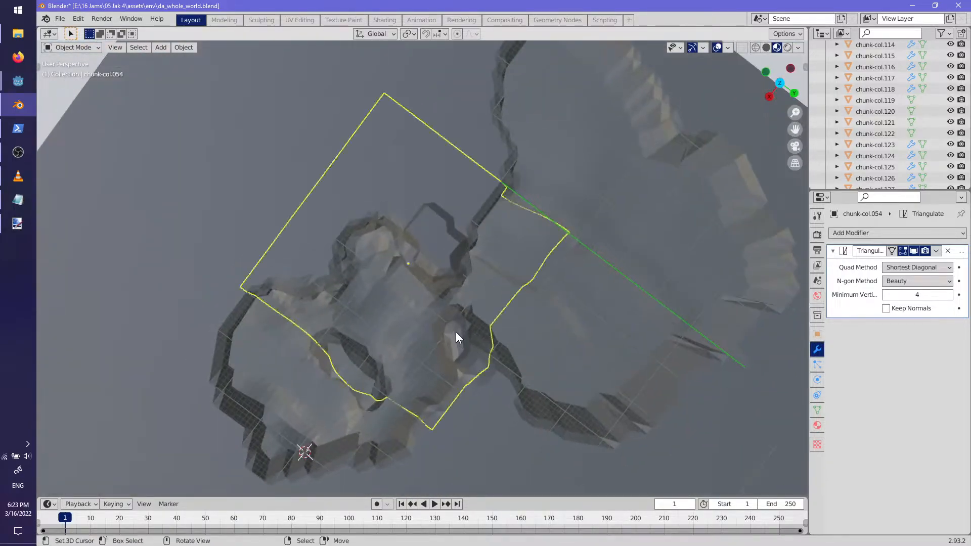
click(915, 251)
click(915, 250)
middle_drag(537, 275, 527, 256)
scroll(521, 253, up, 3)
scroll(522, 254, up, 3)
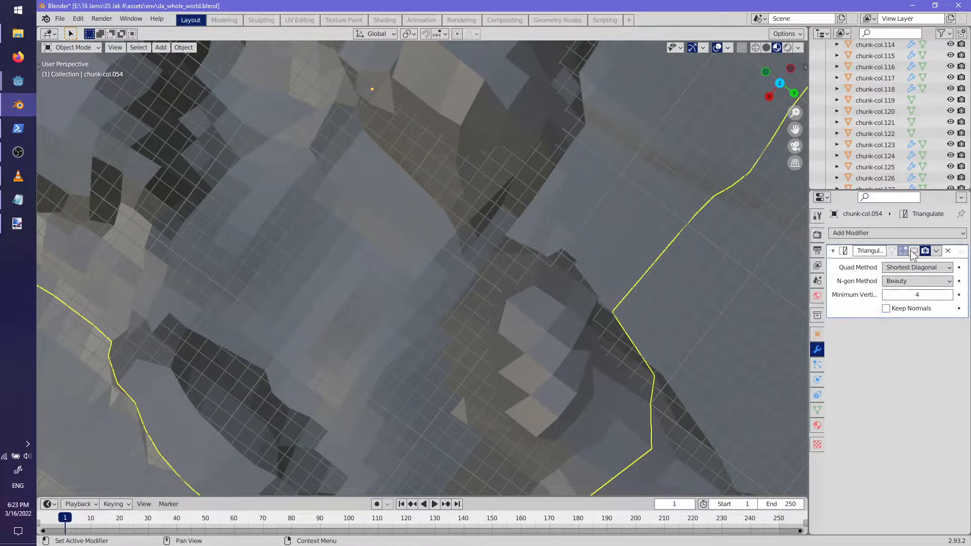
click(914, 251)
middle_drag(510, 248, 455, 271)
key(ctrl+s)
- In Edit Mode on chunk-col.054, raise the floor geometry in the narrow passage about 4.3 m along Z
middle_drag(403, 295, 511, 262)
scroll(521, 332, up, 2)
key(Tab)
scroll(509, 316, up, 1)
click(509, 316)
key(g)
key(z)
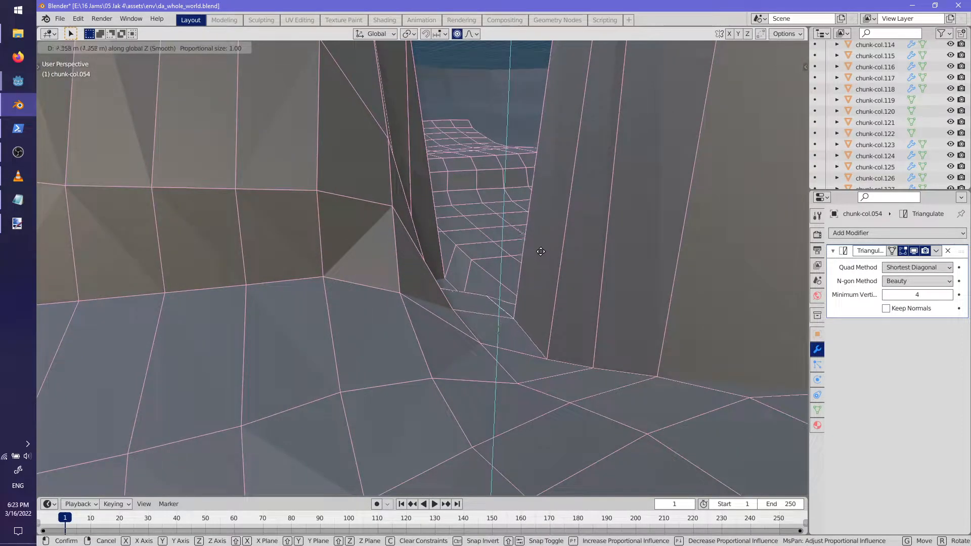
click(540, 252)
- Widen an edge across the floor of chunk-col.054's narrow passage by scaling it to about 1.65
scroll(519, 331, up, 1)
scroll(520, 341, up, 2)
middle_drag(480, 356, 587, 318)
key(r)
right_click(593, 316)
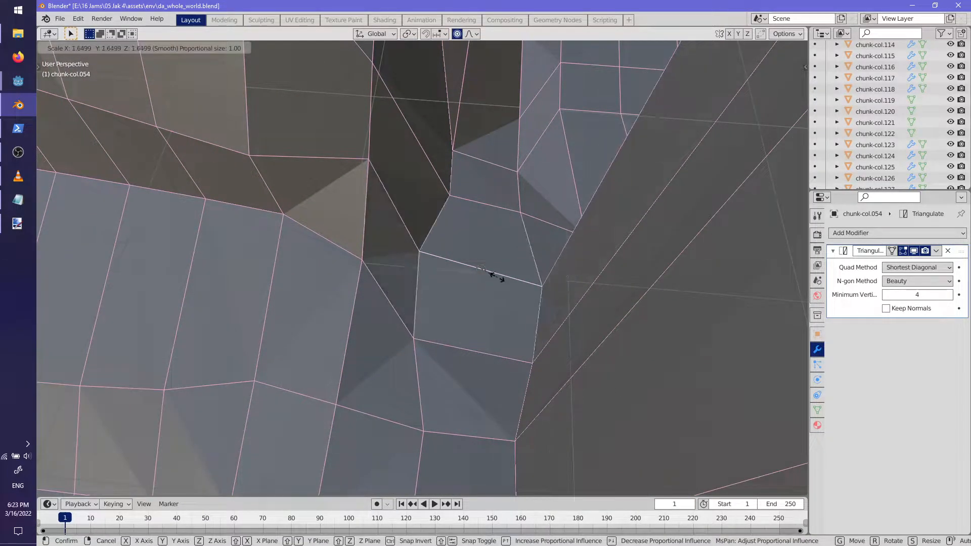
click(498, 275)
- Rotate the next edge across the passage floor and move it about 1.83 m in X, 0.23 m in Y and 6.32 m in Z
middle_drag(499, 275, 382, 265)
right_click(364, 283)
key(r)
click(464, 362)
key(g)
click(454, 310)
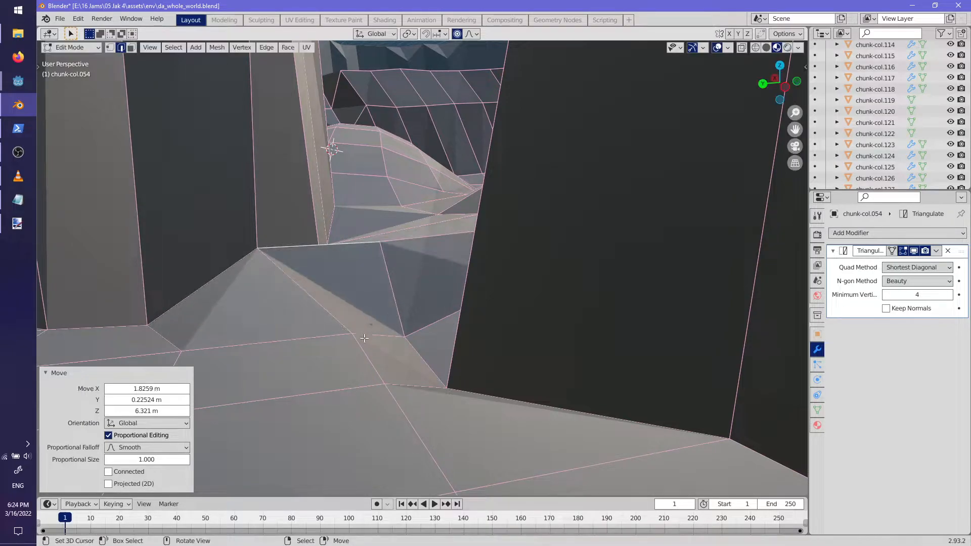
- Rotate the following edge at the passage entrance, scale it by 1.217 and raise it
key(r)
click(506, 274)
key(s)
click(531, 238)
key(g)
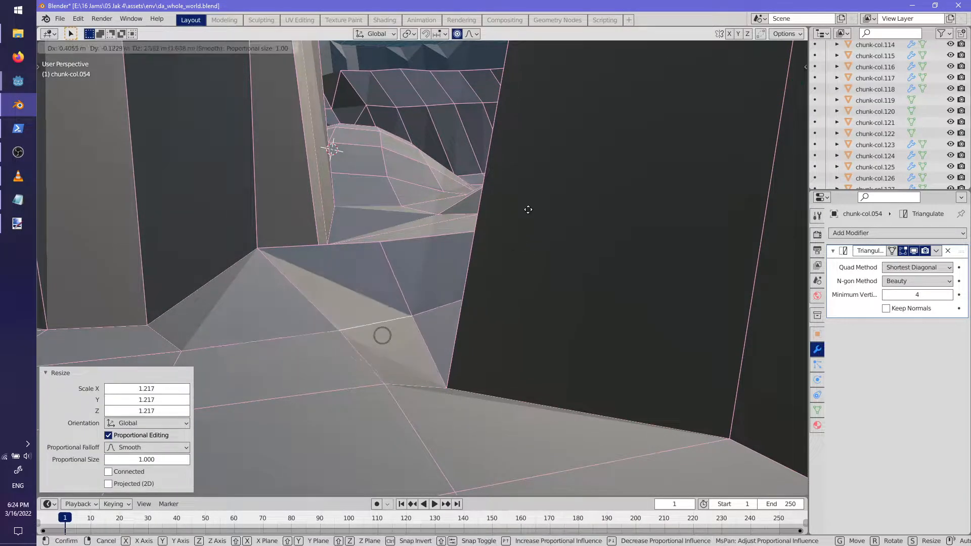
click(525, 209)
- Rotate the same entrance edge by -55°, scale it to about 0.81 and reposition it
middle_drag(525, 209, 557, 397)
key(r)
click(571, 391)
key(g)
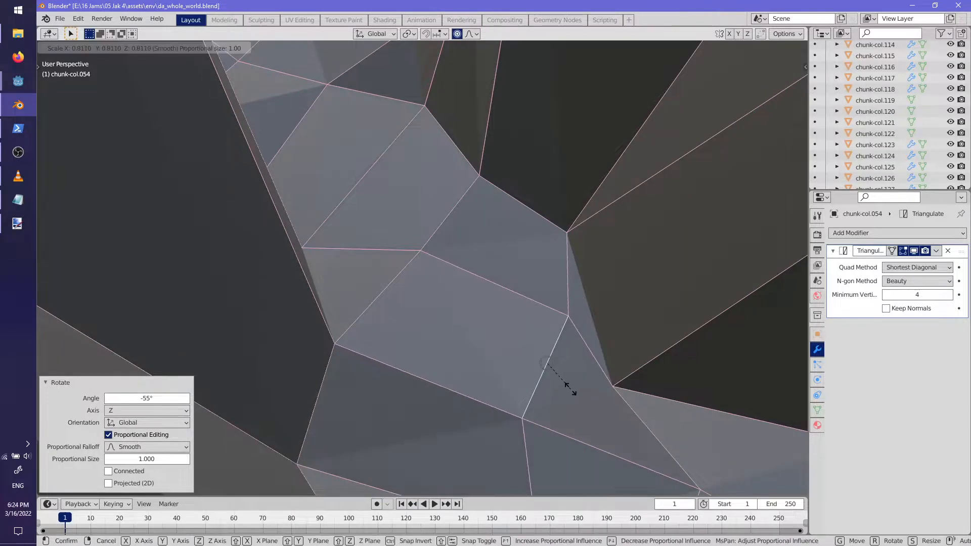
click(527, 411)
- Select another floor edge in front of the passage, then rotate and move it to smooth the slope
middle_drag(527, 411, 463, 364)
right_click(454, 377)
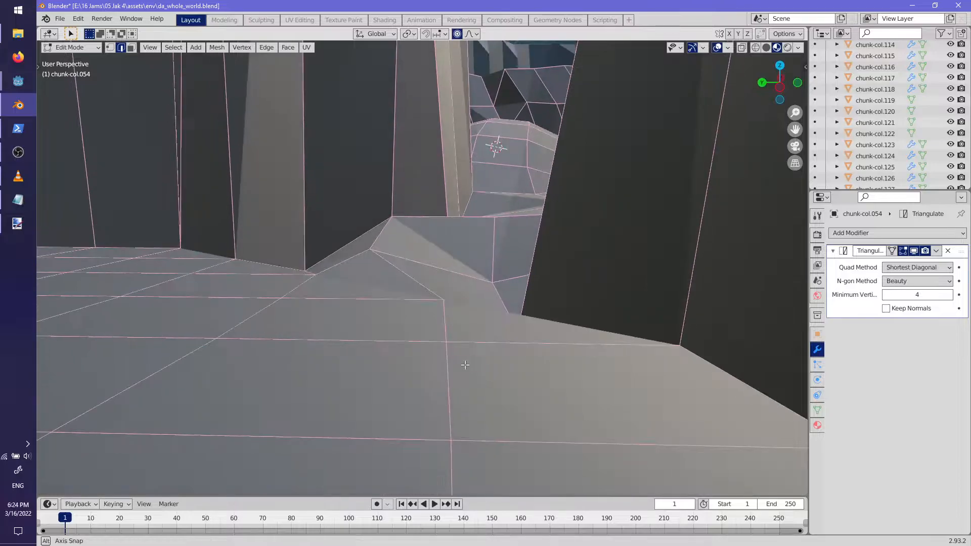
key(r)
click(610, 263)
key(g)
click(616, 233)
- Rotate and move one more floor edge near the passage entrance to continue the ramp
middle_drag(616, 233, 483, 314)
right_click(457, 341)
middle_drag(507, 344, 585, 260)
key(r)
click(667, 291)
key(g)
click(606, 217)
- Return to Object Mode and save da_whole_world.blend
middle_drag(606, 216, 419, 328)
scroll(546, 236, down, 2)
key(Tab)
key(ctrl+s)
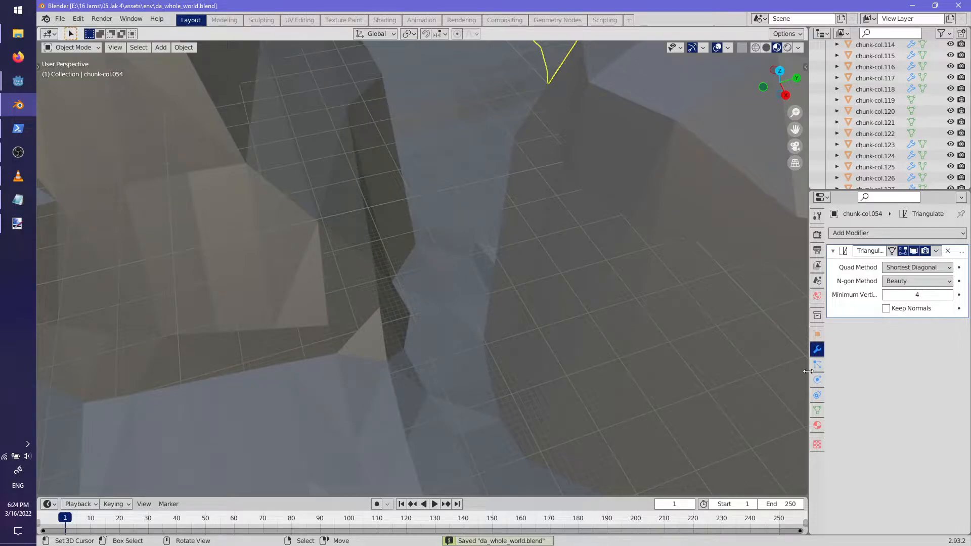
- Run the scene's GLB Export for the world file
click(818, 281)
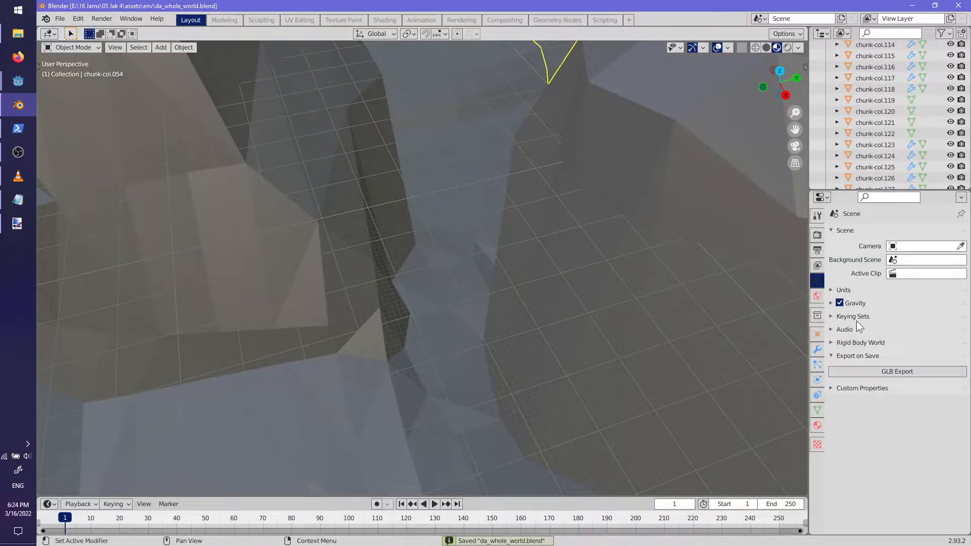
click(856, 374)
click(698, 405)
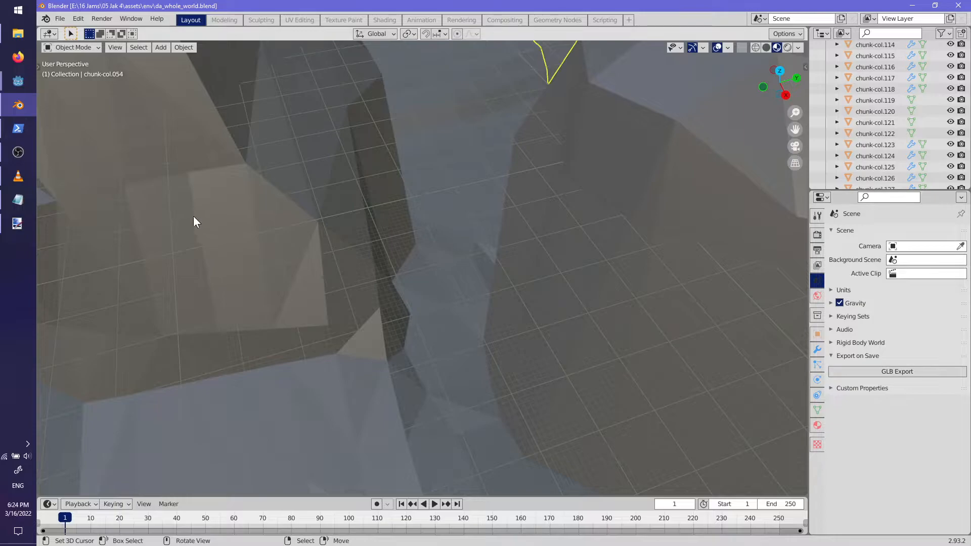
- Switch to Godot and save the da_whole_world scene with the re-exported terrain
click(22, 83)
click(72, 121)
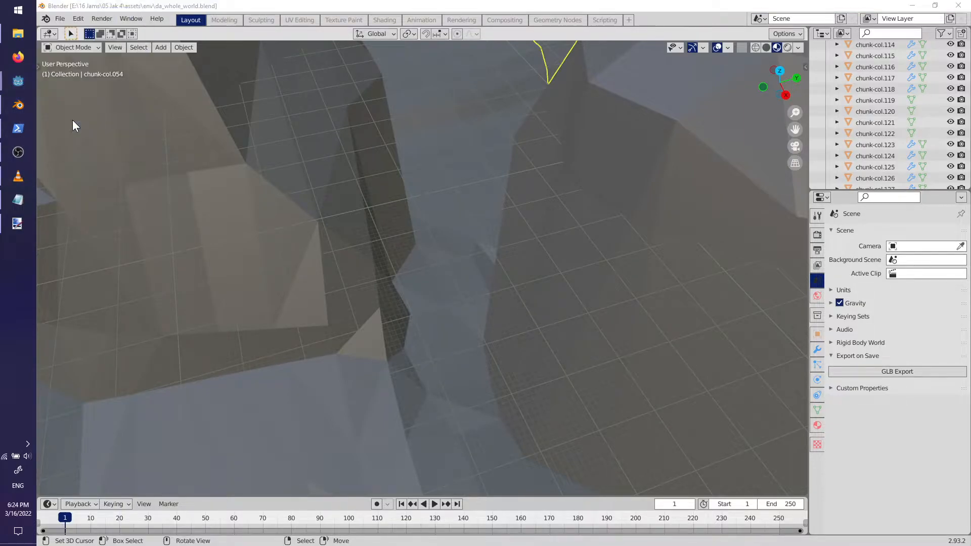
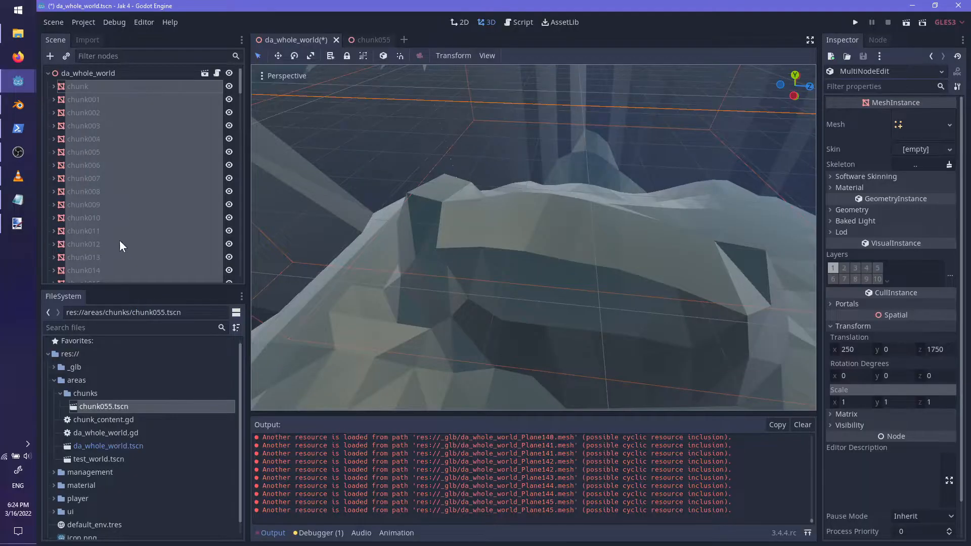
scroll(478, 231, down, 10)
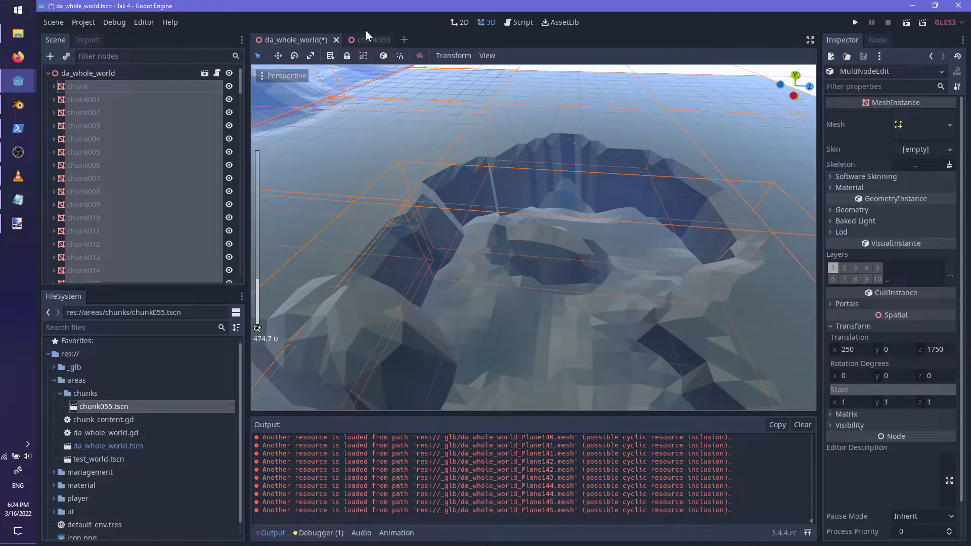
key(ctrl+s)
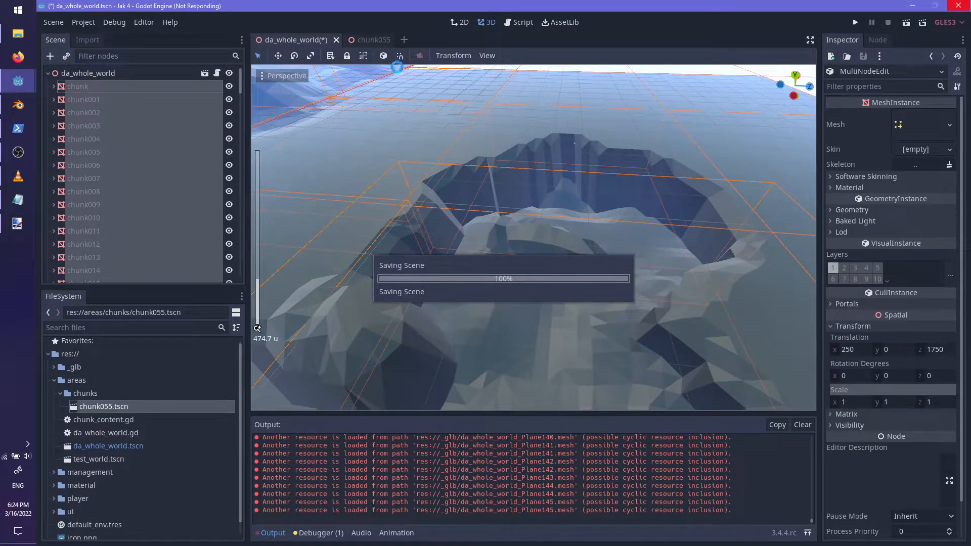
- Go to the chunk055 scene, set the viewport's View Z-Far to 2000 and save the scene
click(361, 40)
scroll(578, 270, down, 10)
scroll(587, 277, down, 15)
middle_drag(588, 278, 523, 133)
click(487, 56)
click(524, 233)
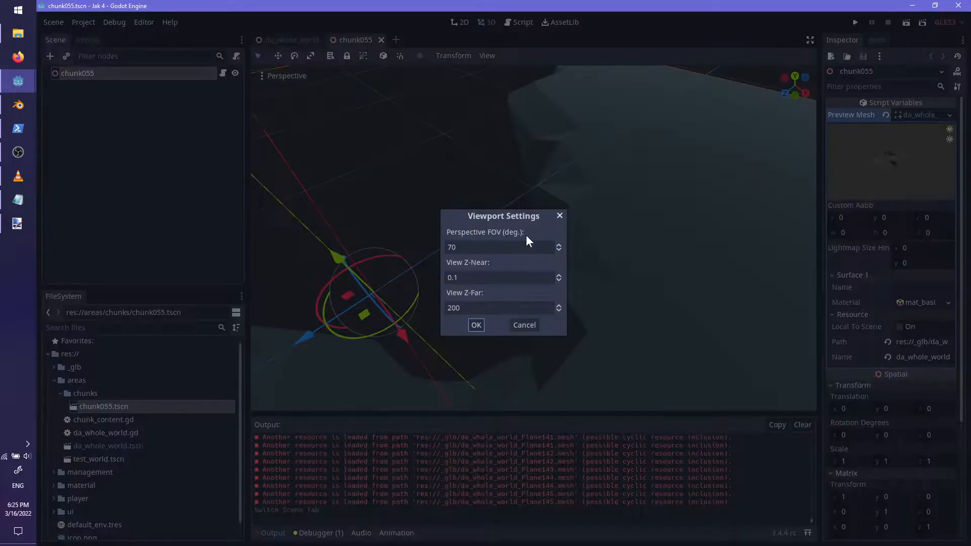
click(482, 308)
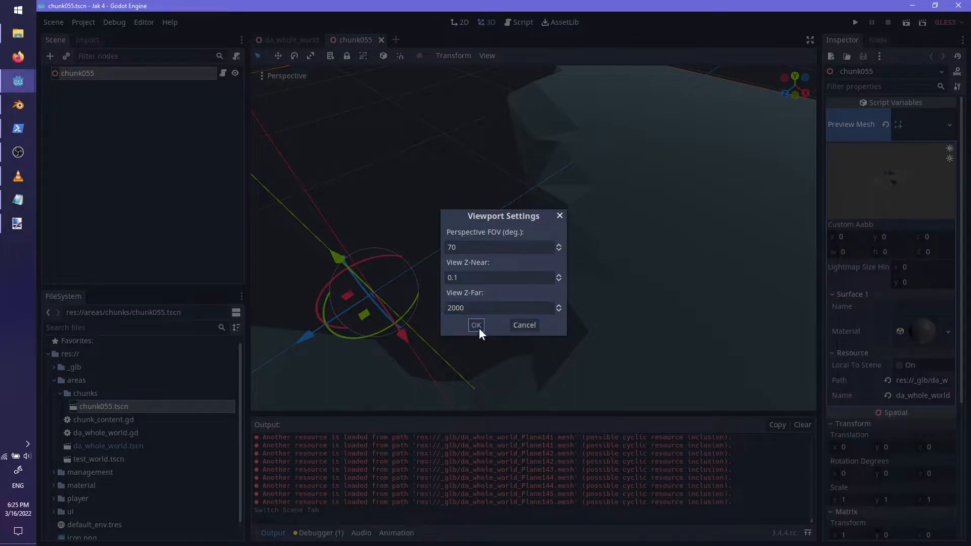
click(479, 328)
middle_drag(490, 199, 557, 232)
scroll(536, 253, down, 5)
key(ctrl+s)
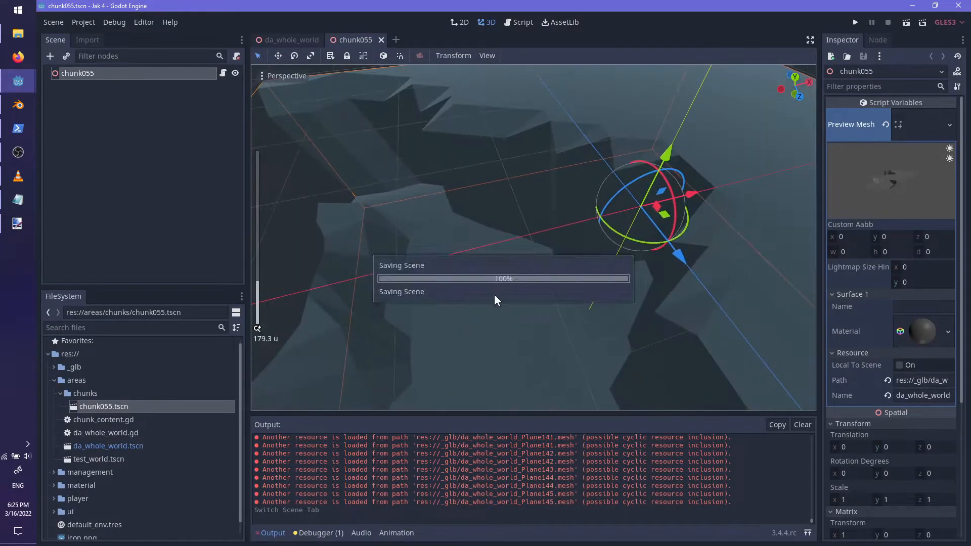
- Add a CSGBox node as a child of the chunk055 root node
middle_drag(433, 323, 614, 221)
scroll(672, 197, up, 3)
click(614, 221)
click(80, 73)
key(ctrl+a)
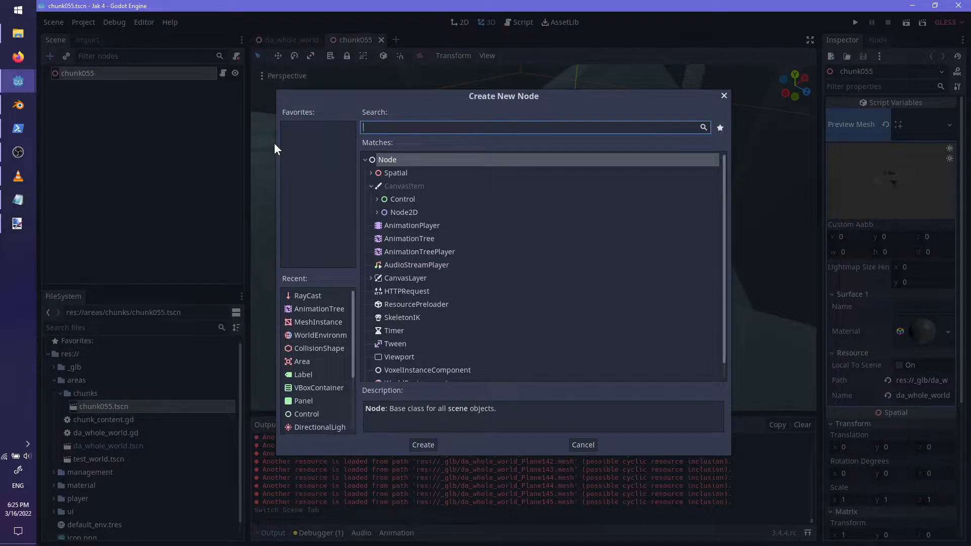
text(CGS)
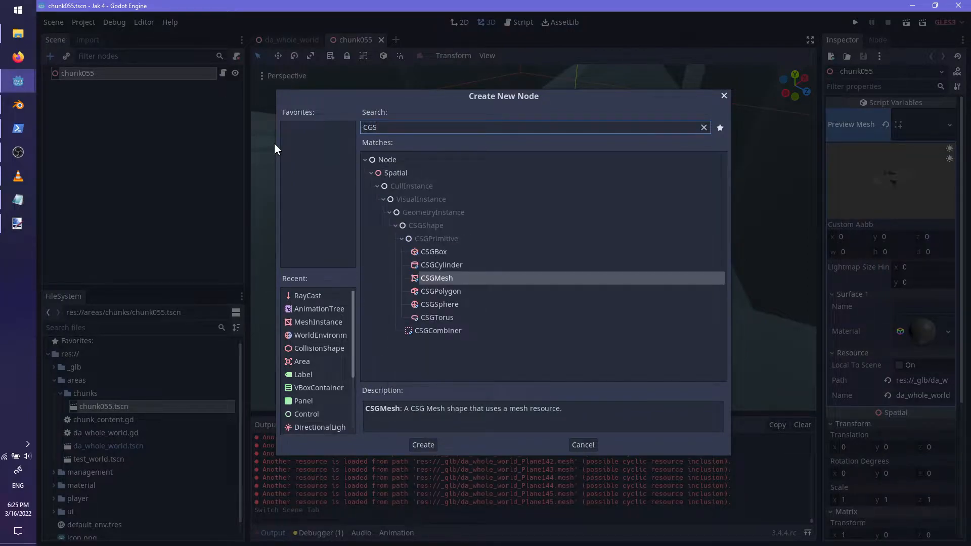
key(Up)
key(Up)
key(Return)
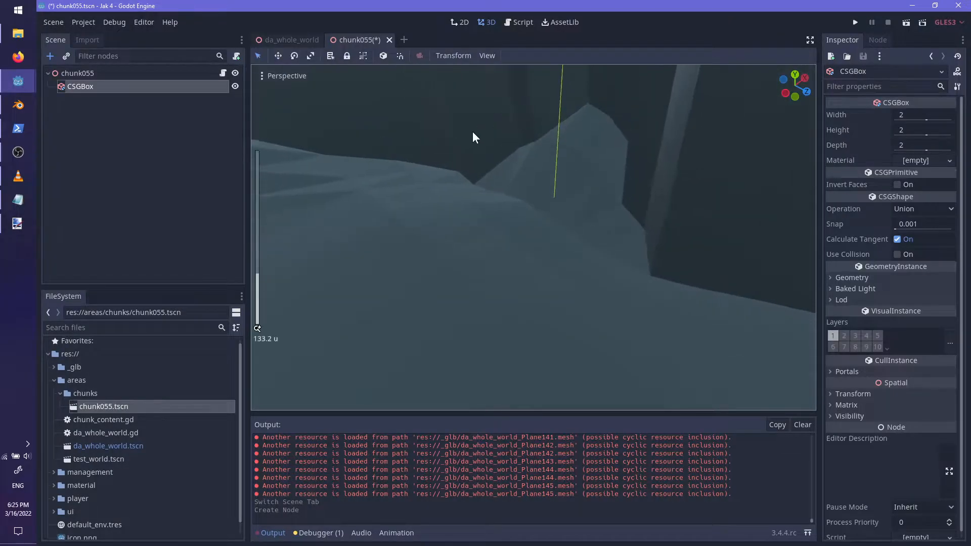
- Enlarge the box to about 44 wide, 53 high and 23 deep, and position it on the terrain
scroll(466, 134, down, 6)
mouse_move(541, 193)
mouse_down()
mouse_move(578, 238)
mouse_move(541, 204)
mouse_up()
middle_drag(541, 204, 509, 215)
scroll(509, 214, up, 1)
drag(508, 169, 518, 109)
drag(586, 264, 513, 198)
scroll(521, 182, up, 5)
scroll(527, 147, down, 8)
middle_drag(529, 162, 534, 192)
drag(534, 192, 539, 241)
scroll(531, 253, up, 10)
scroll(539, 242, up, 3)
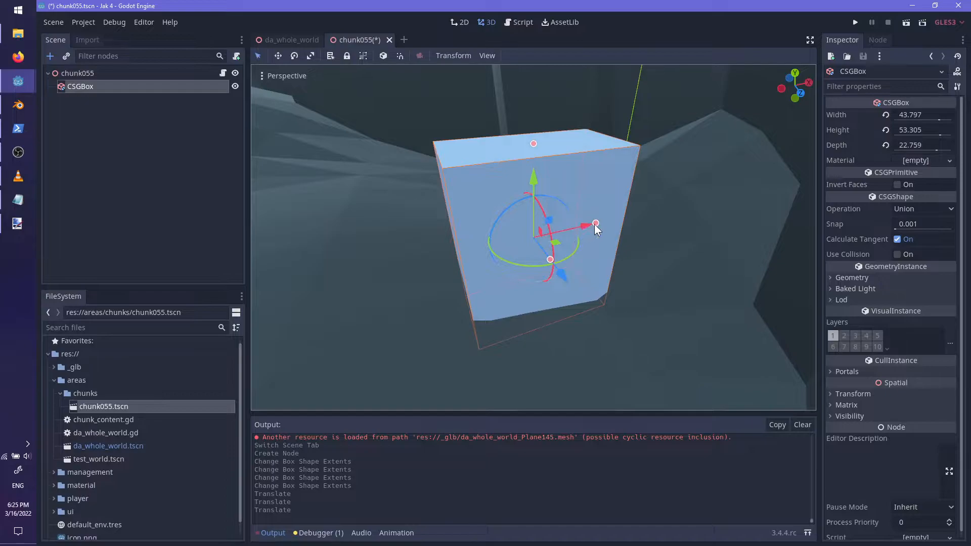
- Reshape the box into a plank about 126 wide and 11 high, reposition it and enable Use Collision
drag(537, 143, 662, 232)
middle_drag(661, 233, 593, 249)
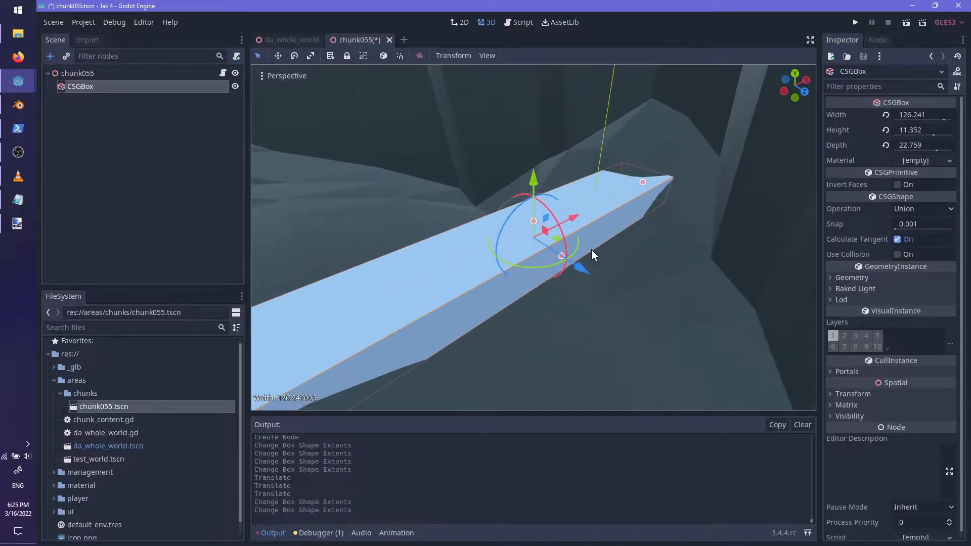
drag(583, 259, 525, 230)
middle_drag(524, 229, 602, 259)
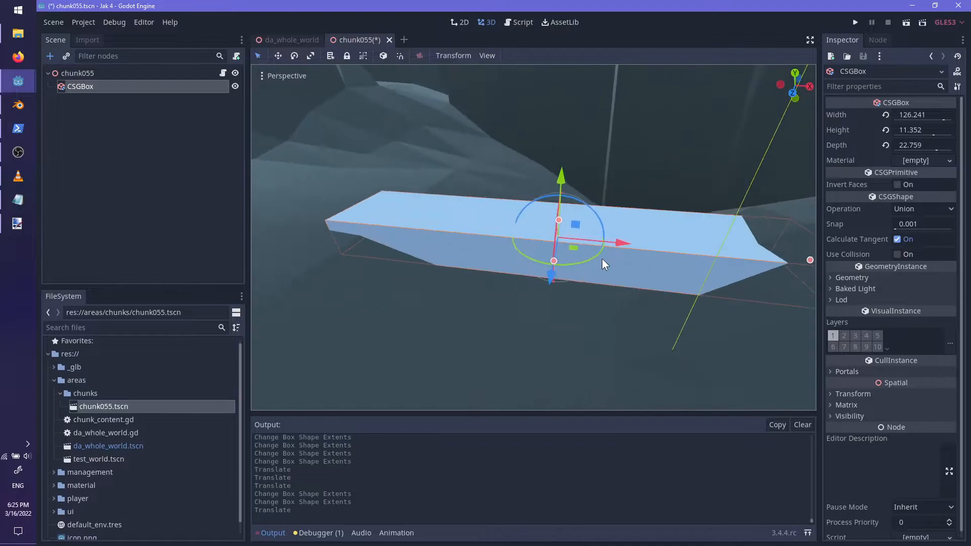
click(897, 255)
scroll(666, 292, down, 2)
- Duplicate the plank beside the original, enlarge the copy to about 35 high and 37 deep, and save the scene
middle_drag(667, 291, 609, 244)
key(ctrl+d)
drag(609, 244, 700, 302)
middle_drag(699, 297, 605, 199)
drag(576, 194, 581, 117)
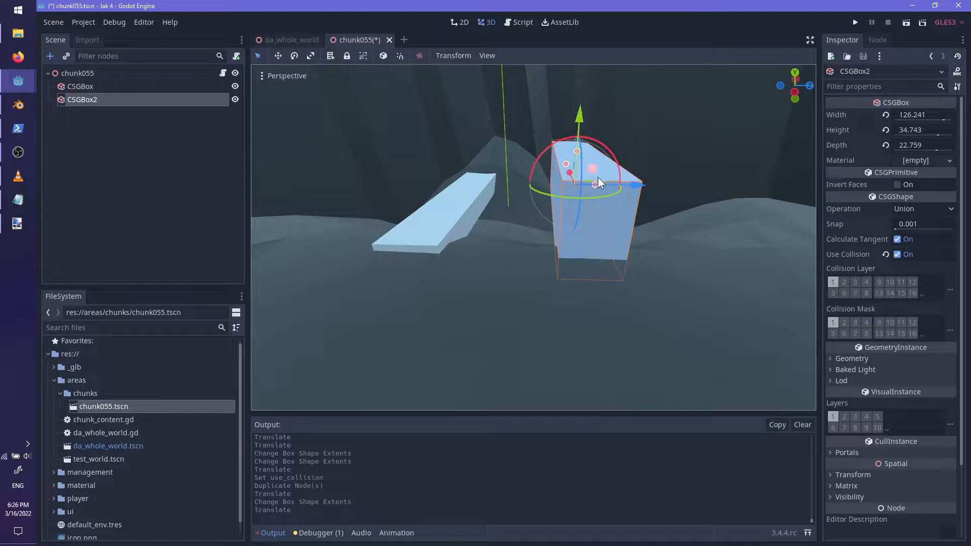
drag(595, 189, 609, 187)
scroll(631, 212, down, 3)
middle_drag(632, 211, 554, 252)
key(ctrl+s)
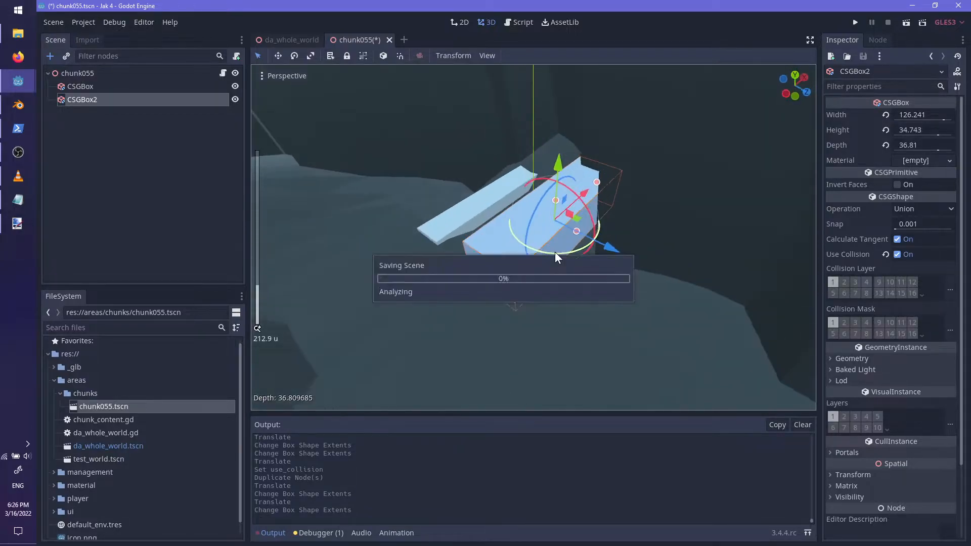
- Duplicate the larger box, move the copy to another part of the terrain, rotate it upright and save the scene
middle_drag(616, 286, 650, 341)
scroll(575, 268, down, 2)
scroll(466, 260, up, 5)
key(ctrl+d)
drag(479, 200, 748, 159)
key(f)
middle_drag(427, 281, 516, 220)
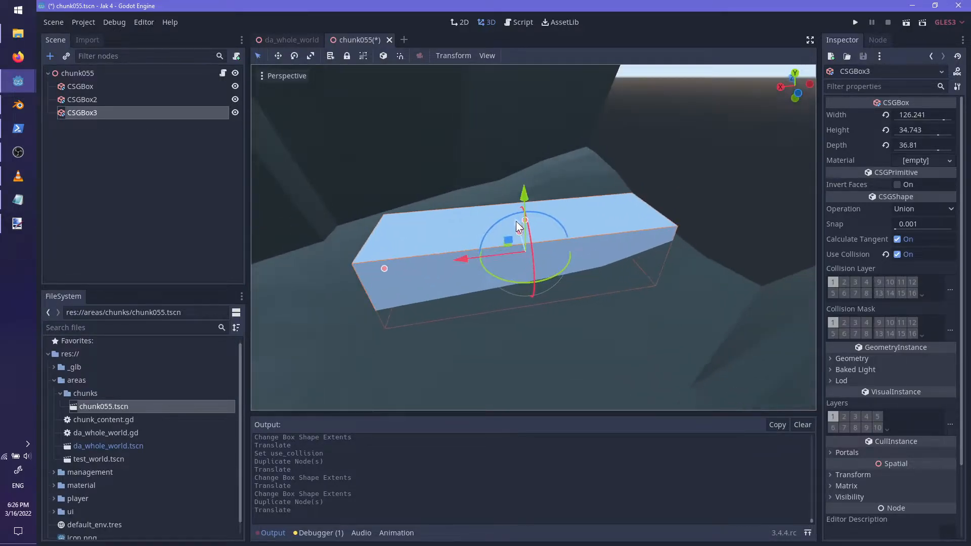
drag(501, 216, 569, 196)
key(ctrl+s)
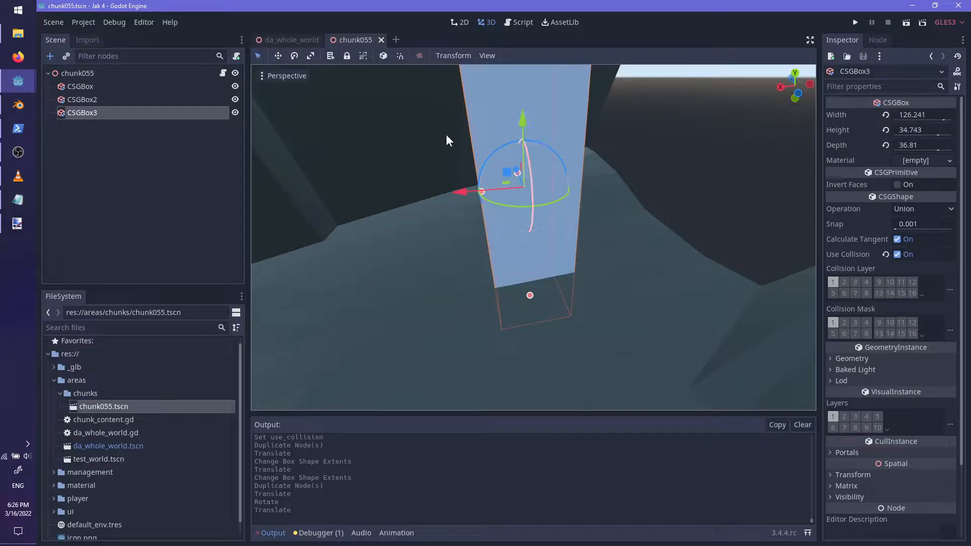
- Return to the da_whole_world scene and examine the chunk activation functions and declarations in da_whole_world.gd
click(284, 39)
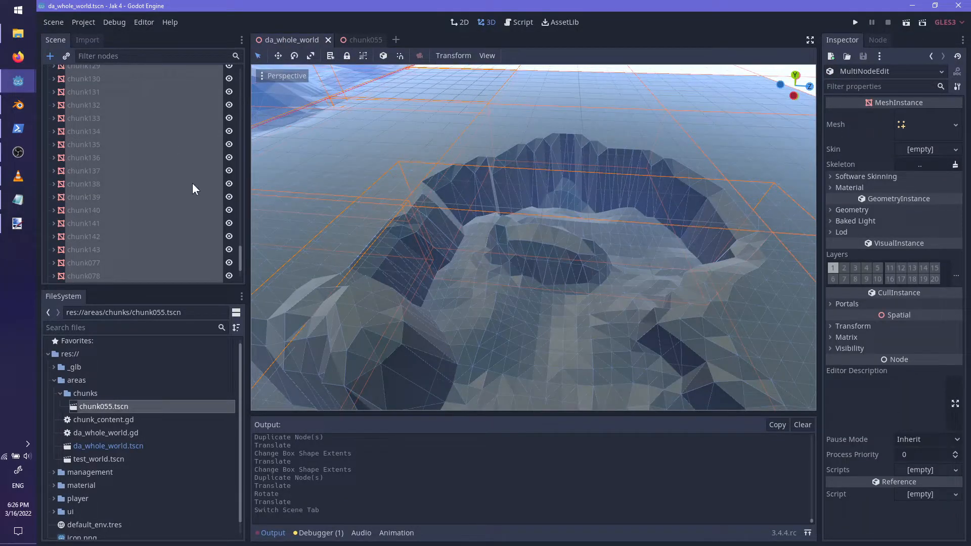
drag(244, 250, 245, 77)
click(217, 73)
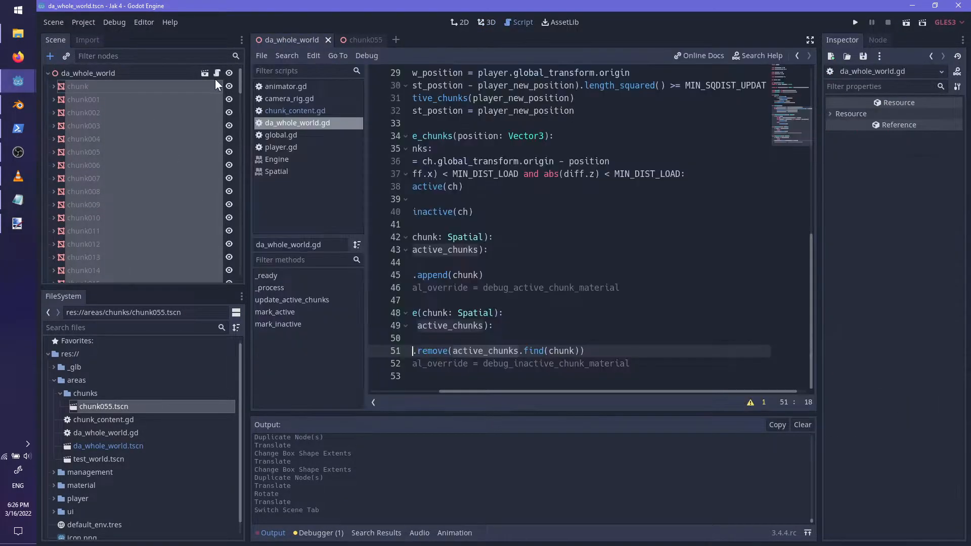
drag(546, 391, 476, 391)
click(541, 325)
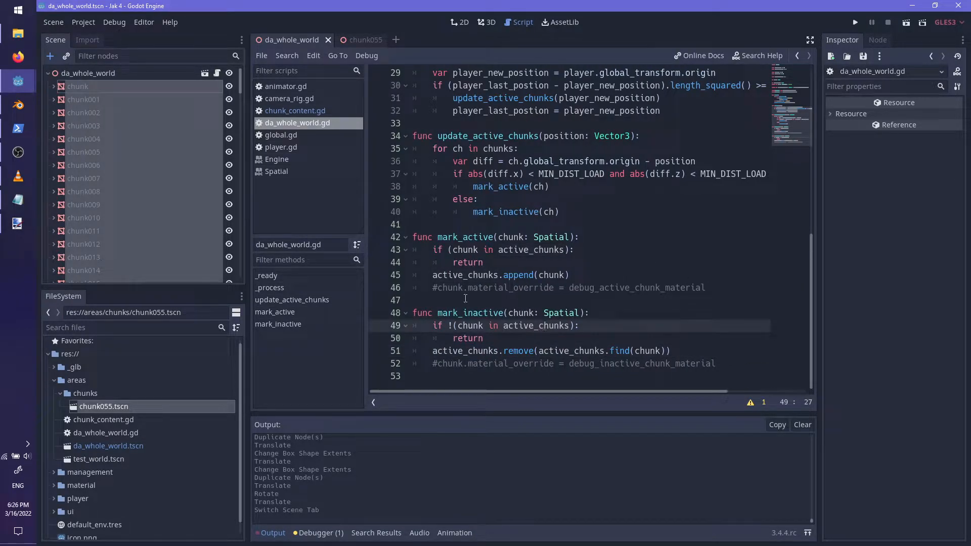
double_click(476, 237)
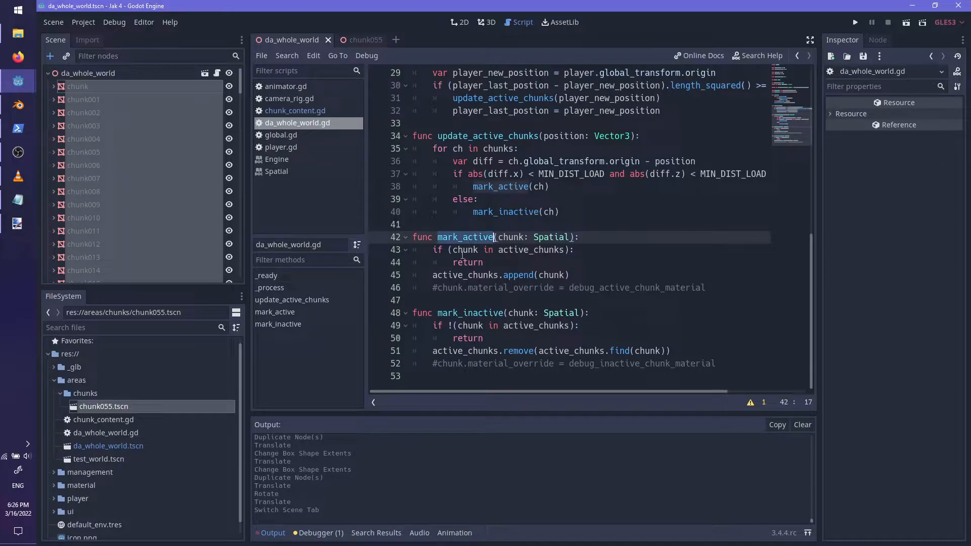
click(81, 89)
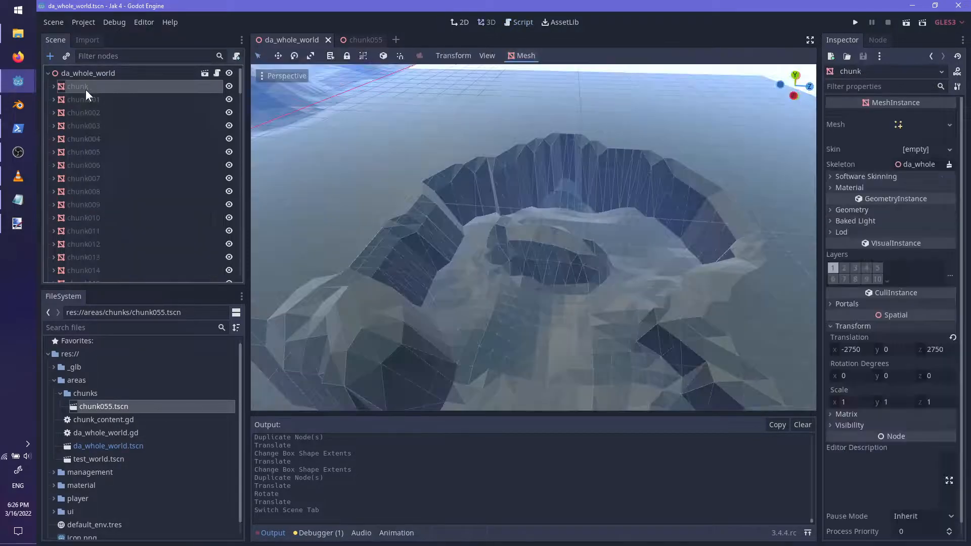
click(513, 22)
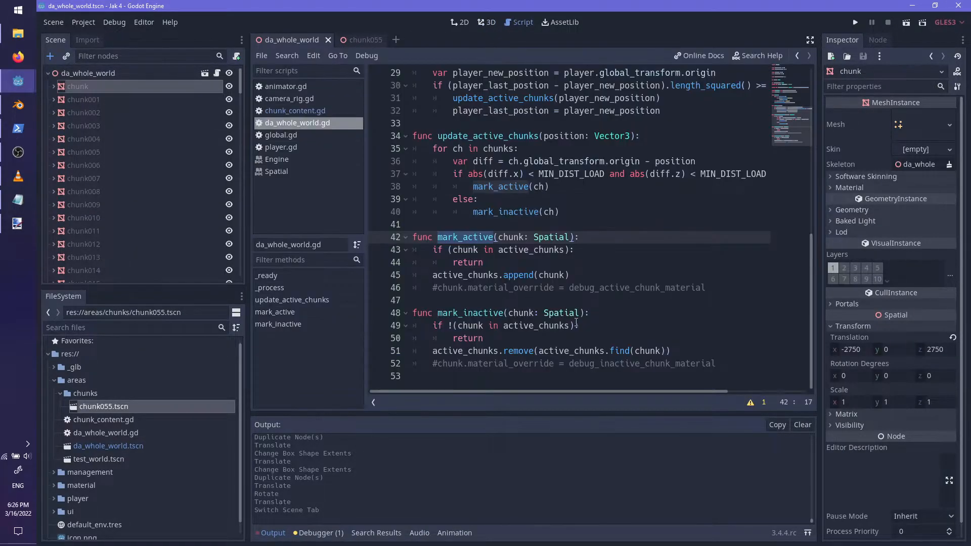
scroll(805, 119, up, 10)
click(596, 189)
click(617, 211)
click(638, 226)
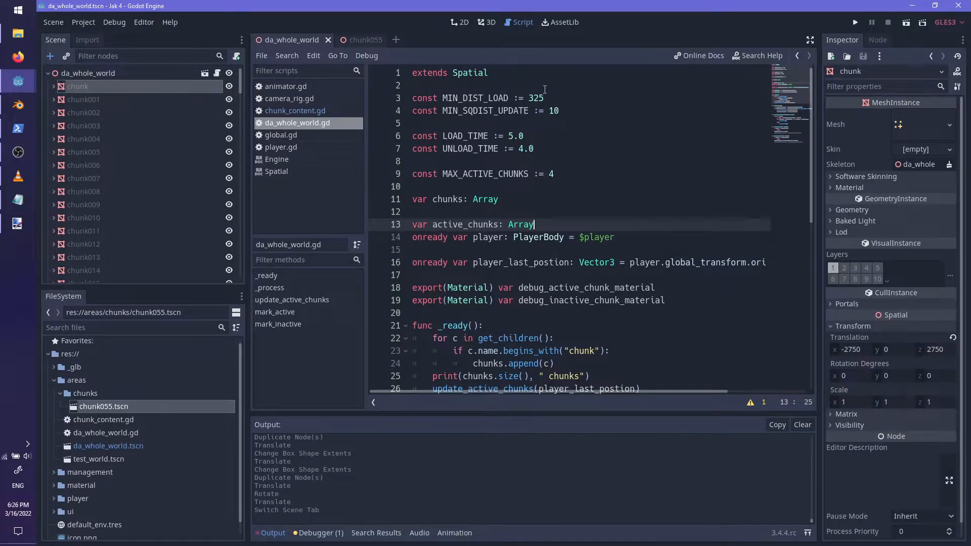
click(578, 87)
key(Return)
key(Up)
key(Down)
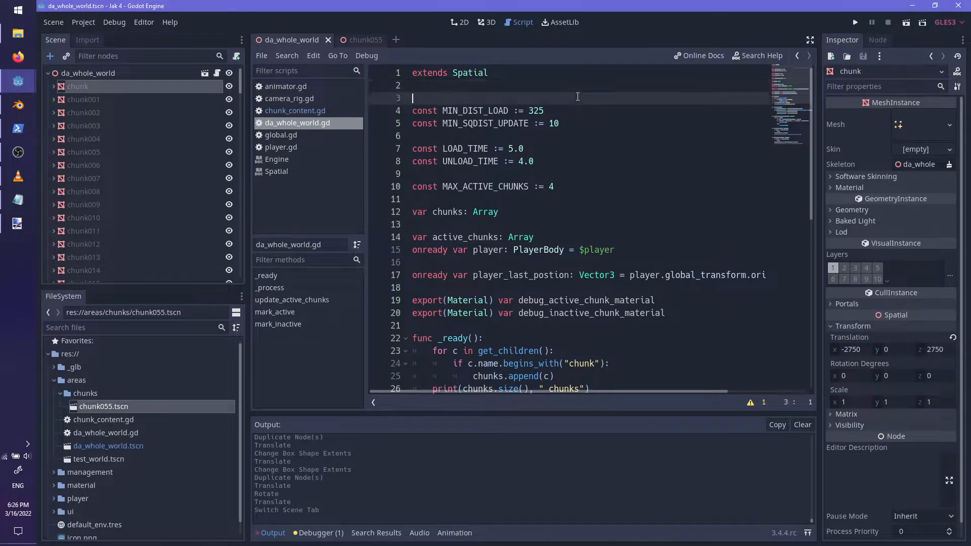
key(BackSpace)
- Below the debug material exports in da_whole_world.gd, declare const PATH_CONTENT := "res://areas/chunks/%s.tscn"
key(Down)
key(Down)
key(Down)
key(Down)
key(Down)
key(Down)
key(Down)
key(Down)
key(Down)
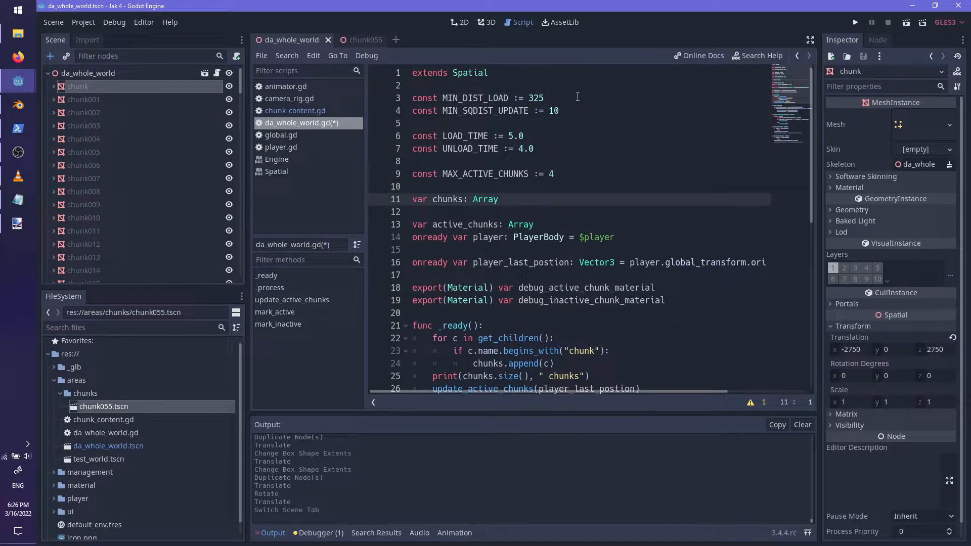
key(Down)
key(Down)
key(Down)
key(Down)
key(Down)
key(Down)
key(Down)
key(Down)
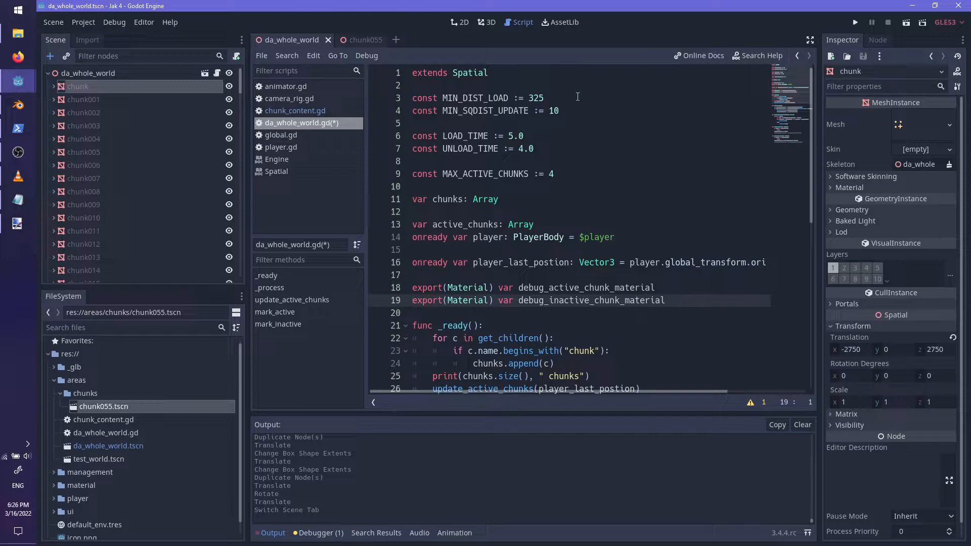
key(Down)
key(Down)
key(Up)
key(Up)
key(End)
key(Return)
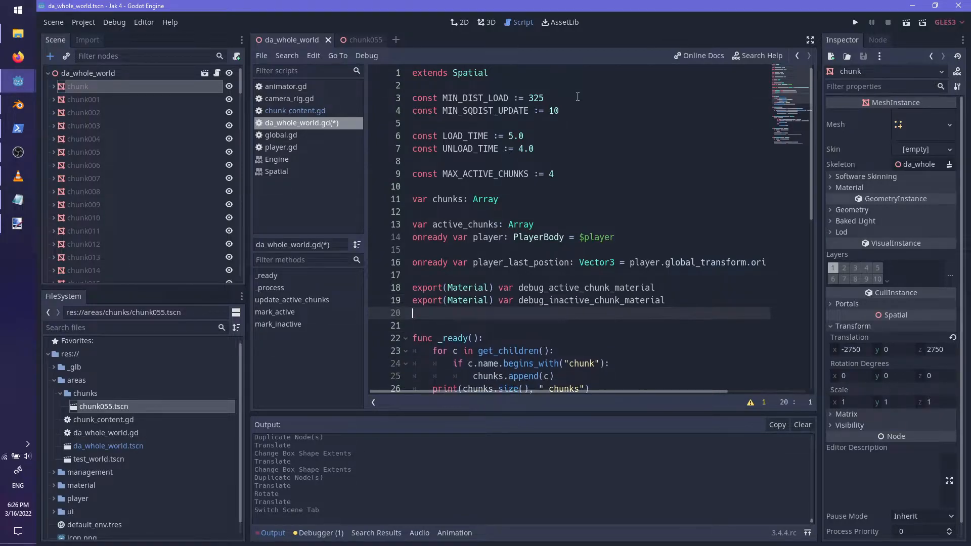
key(Return)
text(const)
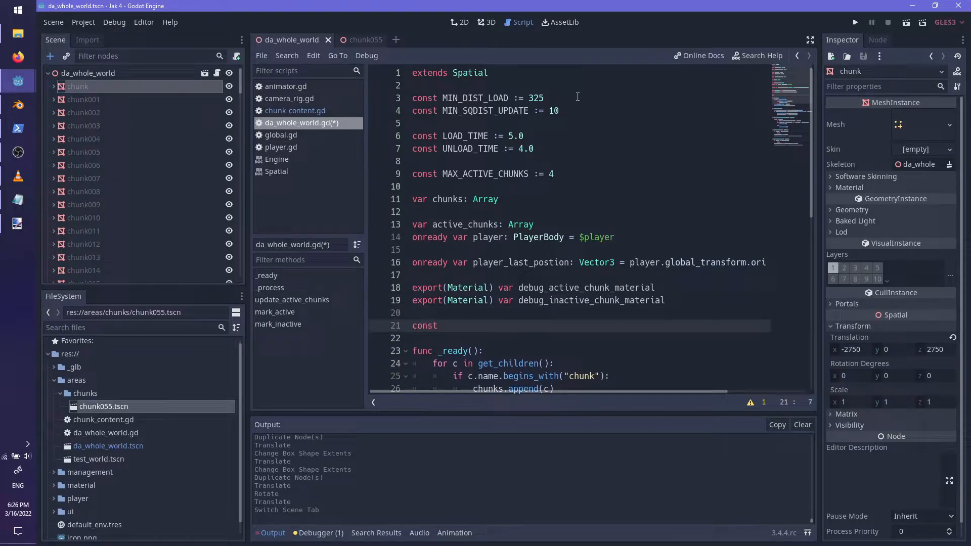
text( chunk_content_forma)
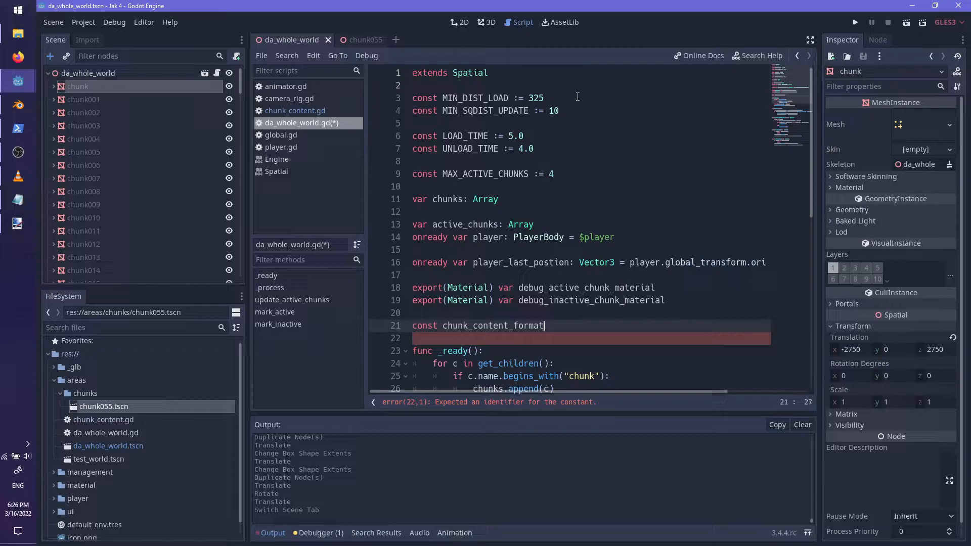
key(ctrl+BackSpace)
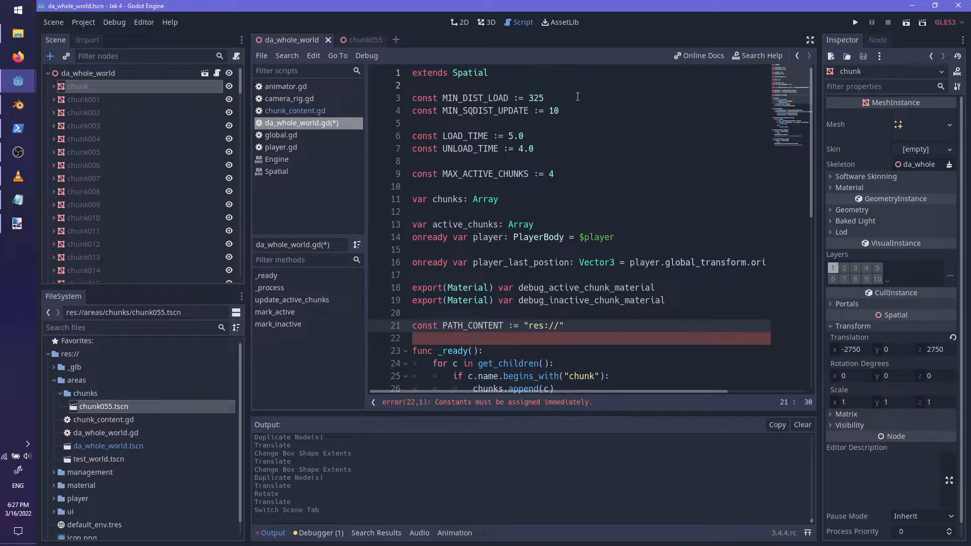
text(areas/chunks/)
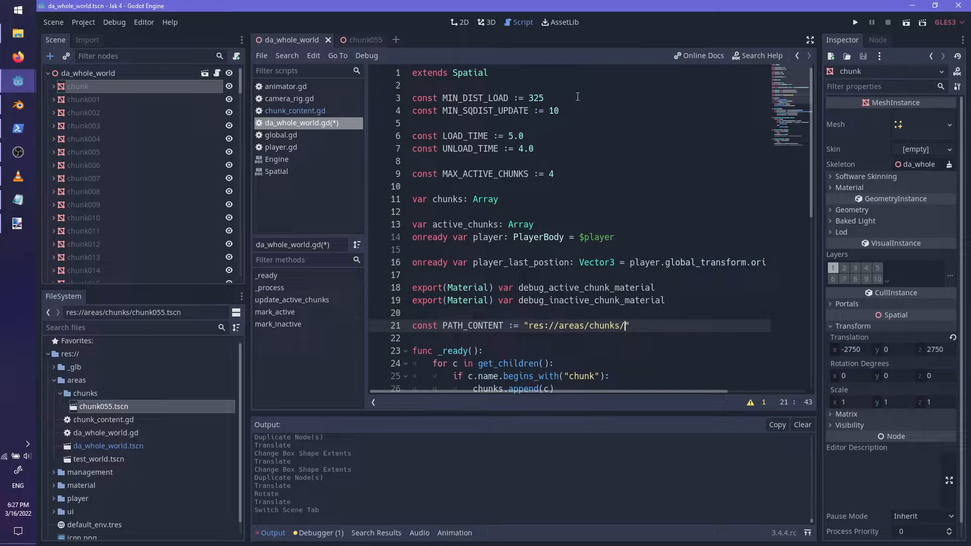
text(.tscn)
scroll(465, 345, down, 2)
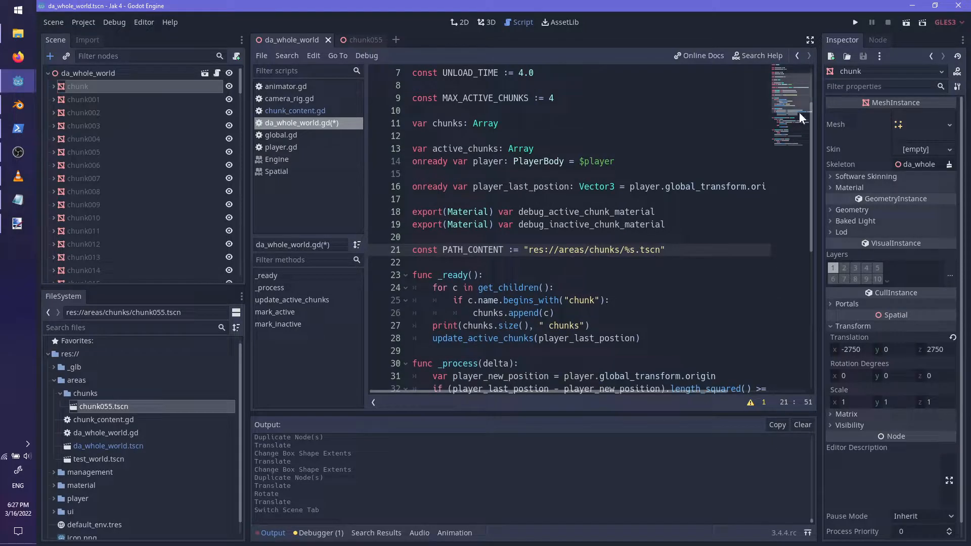
- In mark_active, add the comment # Dynamic chunk loading directly below active_chunks.append(chunk)
scroll(793, 113, down, 3)
scroll(793, 126, down, 5)
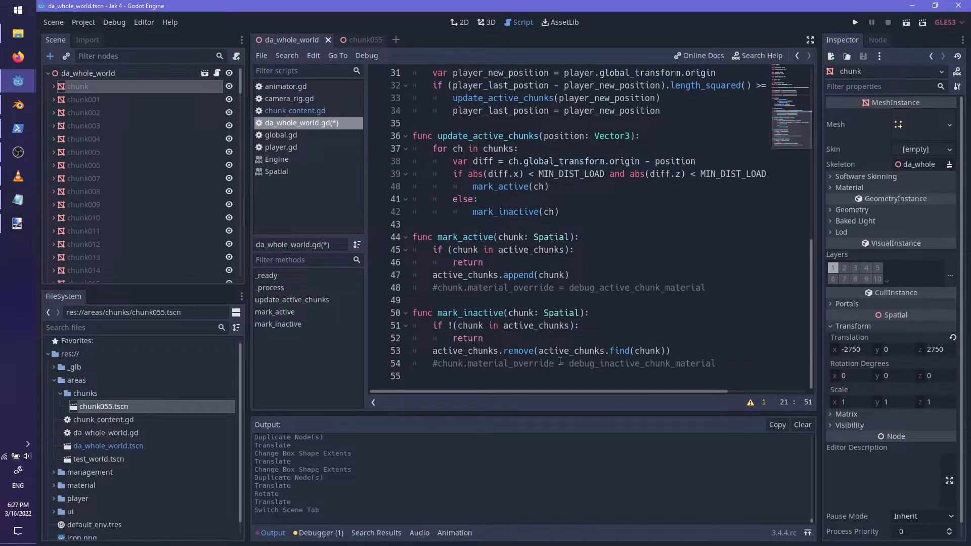
click(673, 349)
key(Up)
key(Up)
key(Up)
key(Up)
key(Up)
key(Up)
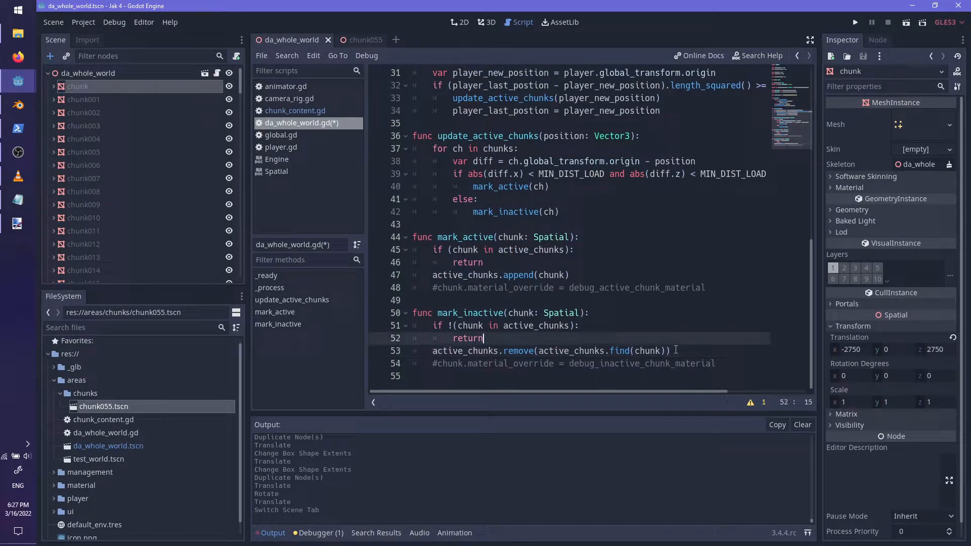
key(Return)
text(#)
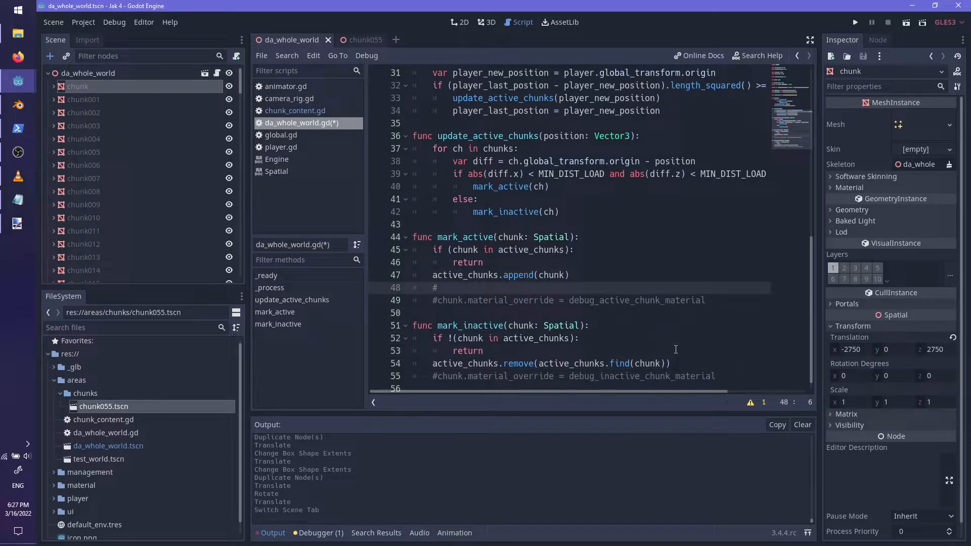
text( Dynamic chunk loading)
key(Return)
- Begin an if condition with ResourceLoader.file_exists below the comment, and check the available methods in the ResourceLoader class reference
text(if )
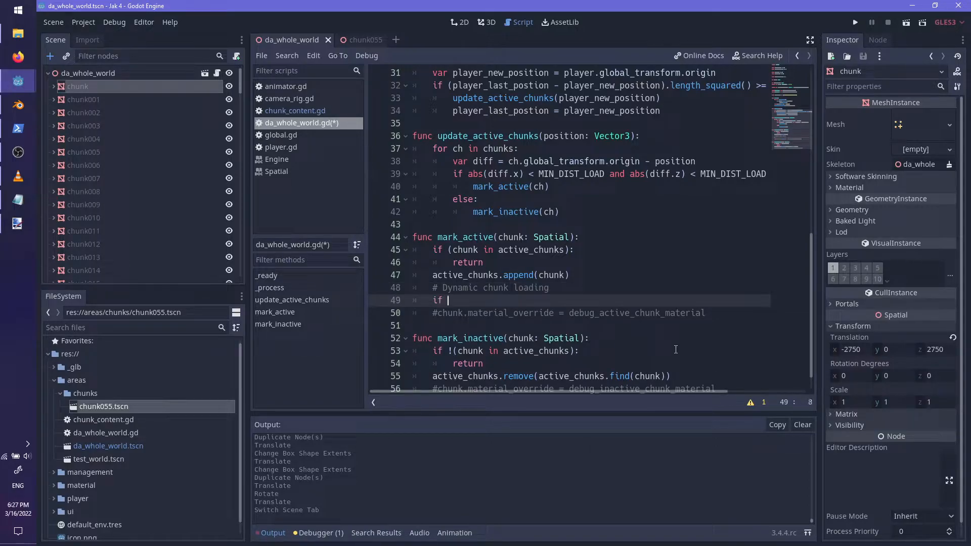
text(R)
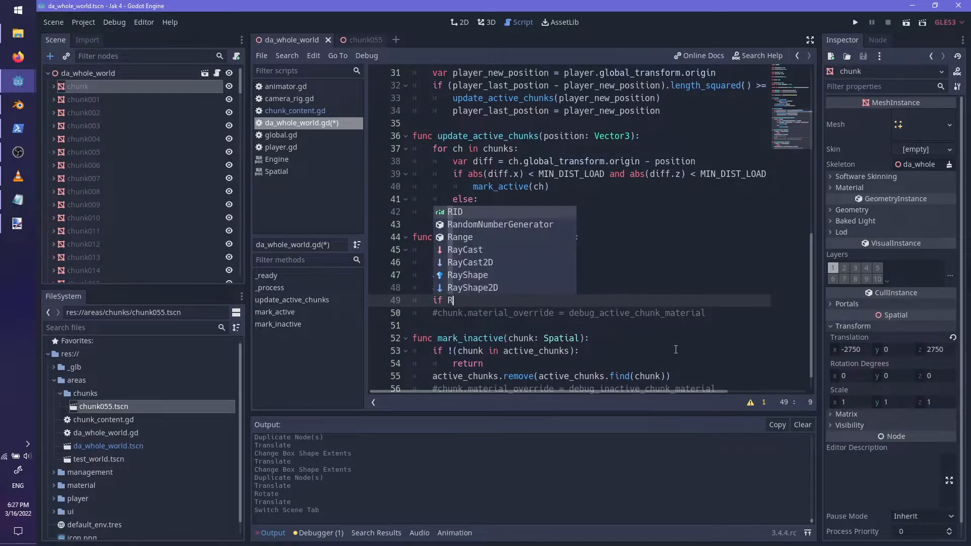
text(esourceLoader.)
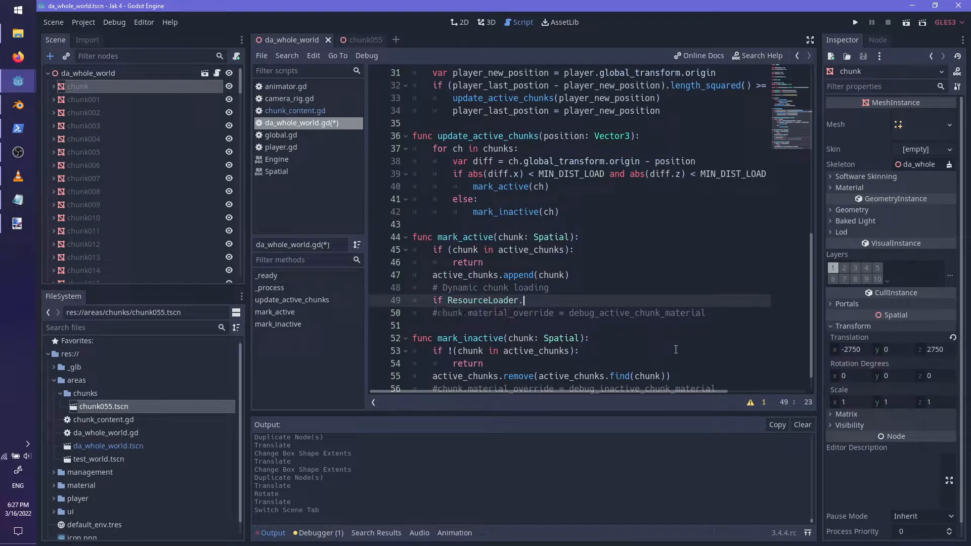
text(es)
key(BackSpace)
key(BackSpace)
key(BackSpace)
text(.file_exists)
ctrl+click(495, 301)
scroll(503, 313, down, 5)
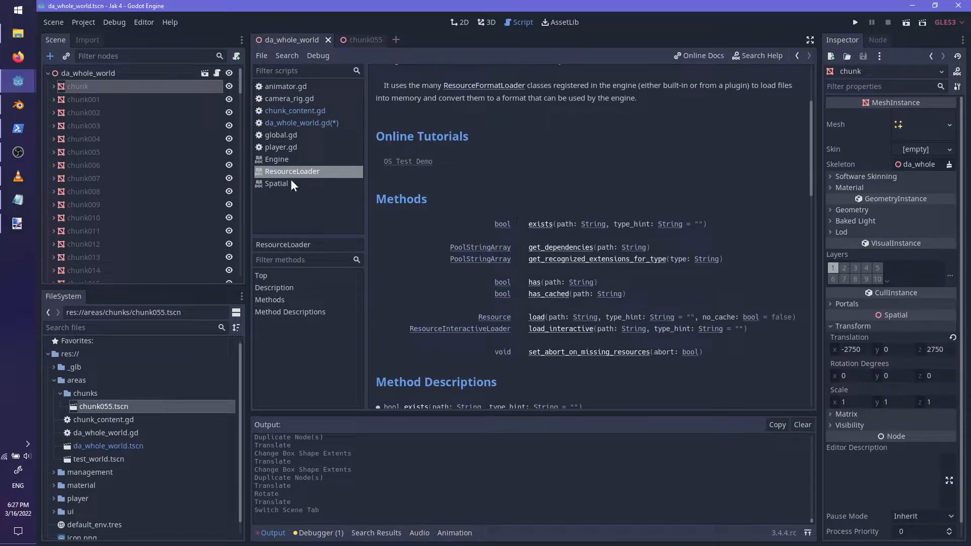
click(293, 117)
click(294, 122)
- Correct and complete the condition as if ResourceLoader.exists(PATH_CONTENT % chunk.name):
click(549, 300)
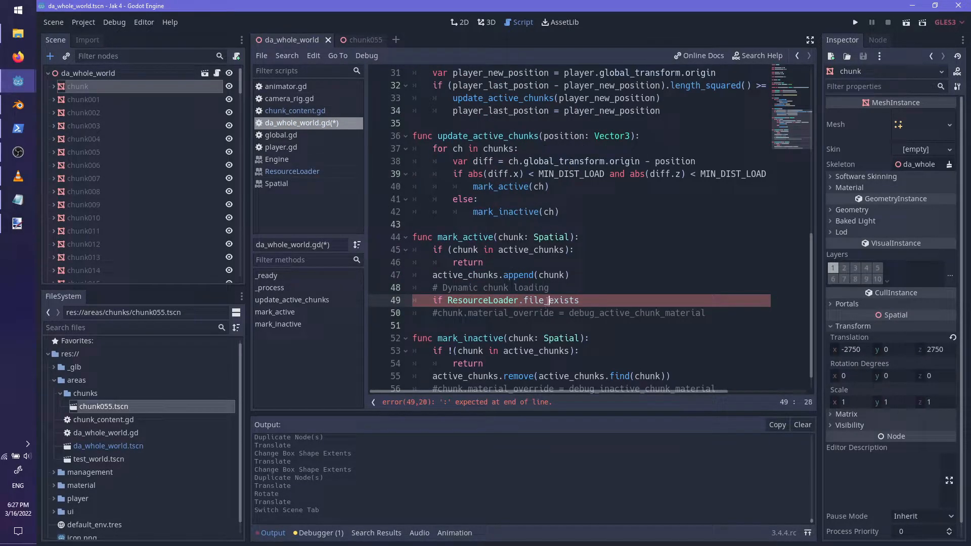
key(BackSpace)
key(BackSpace)
key(BackSpace)
key(BackSpace)
key(BackSpace)
text(*)
text())
key(BackSpace)
text((POATH)
key(ctrl+BackSpace)
text(PATH)
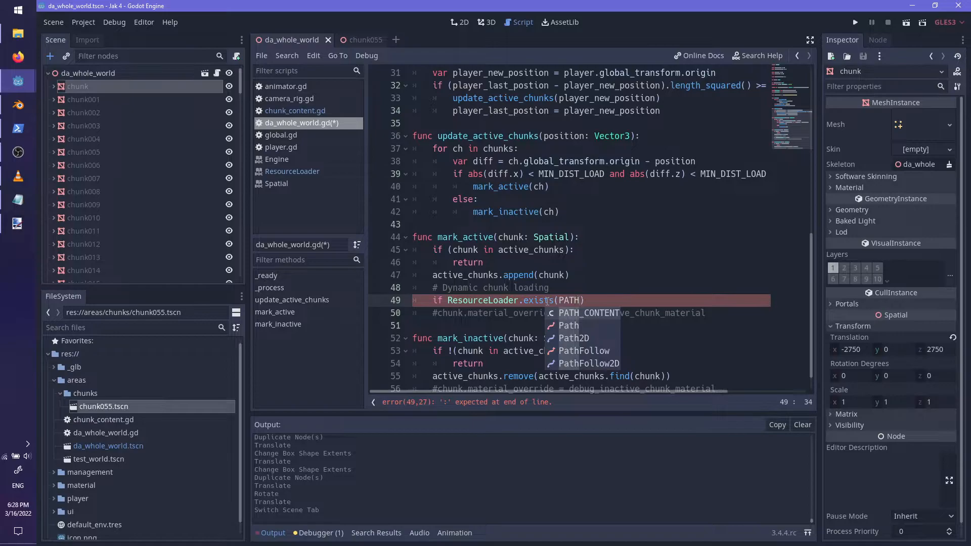
key(Return)
text(% f)
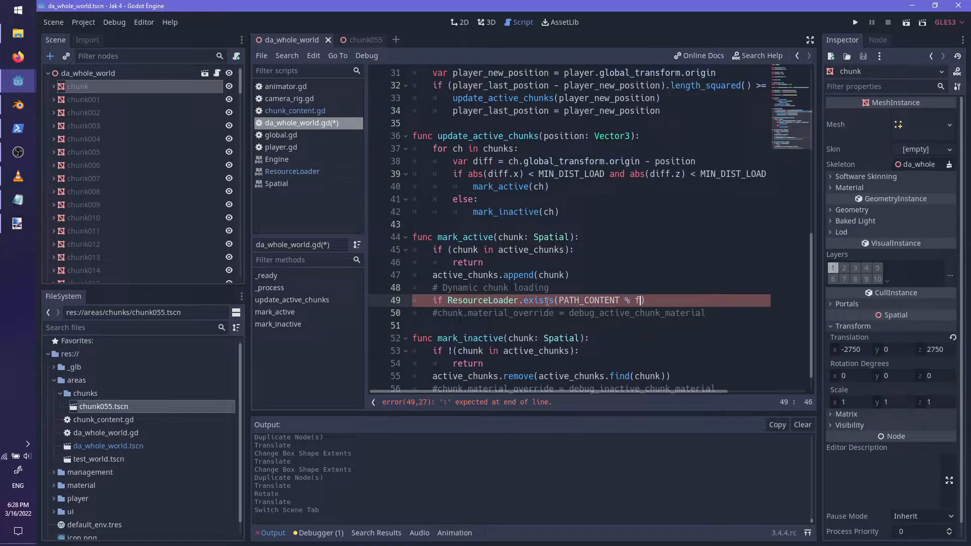
key(BackSpace)
text(c)
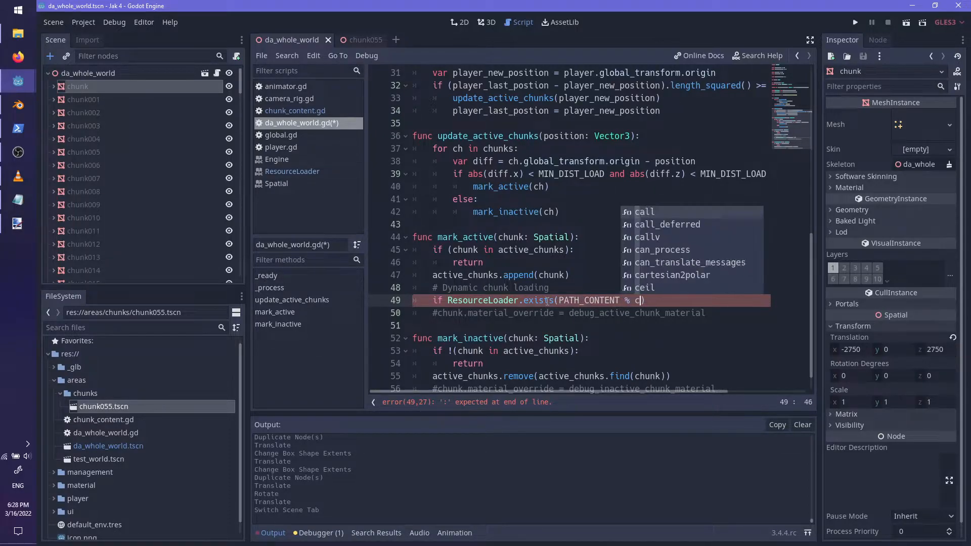
text(hunk.name)
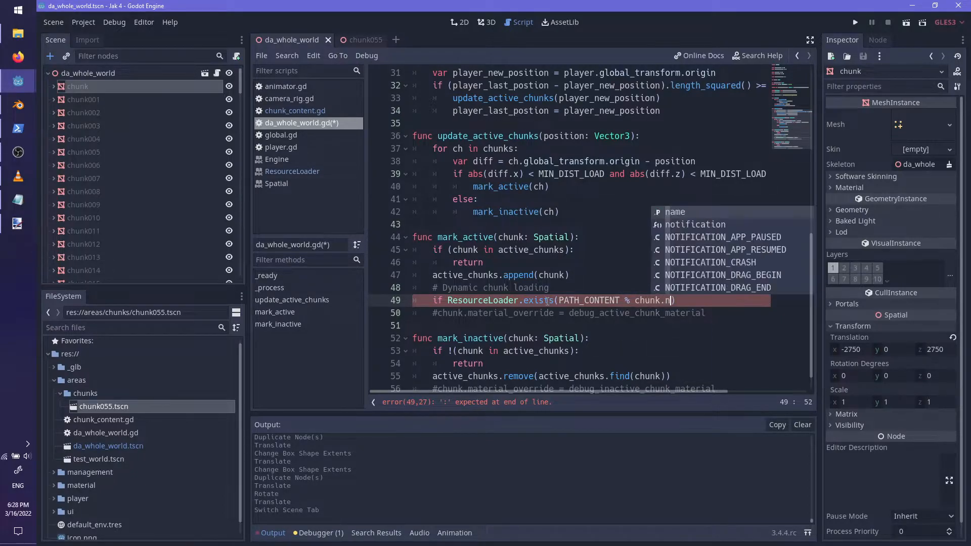
text())
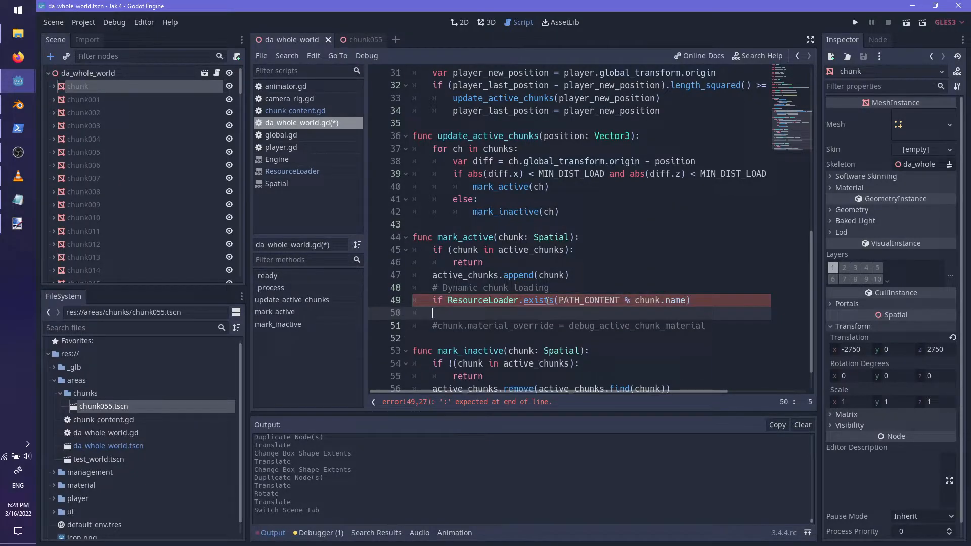
text(:)
- Inside the if block, declare var scn: PackedScene = load() with the path argument left empty
key(Return)
text(var scn: PackedScene)
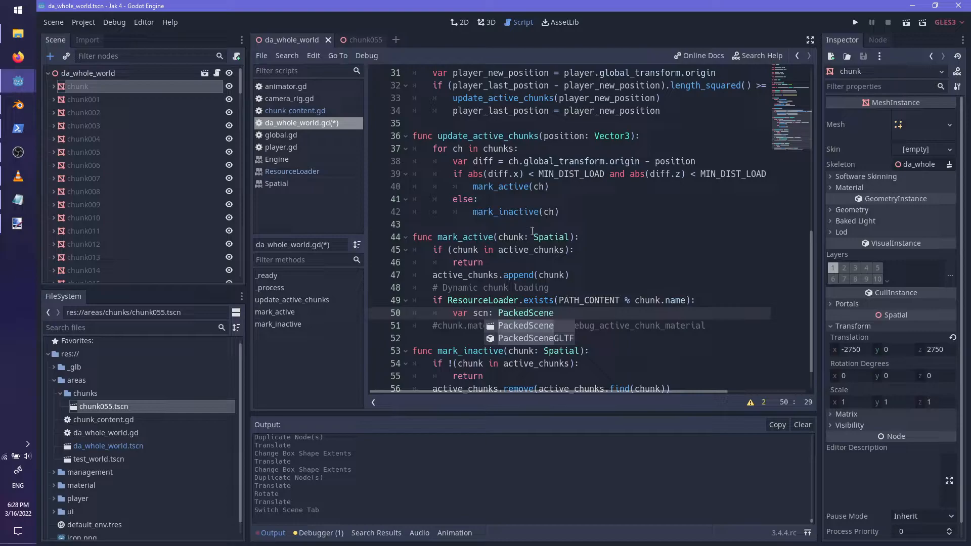
click(564, 314)
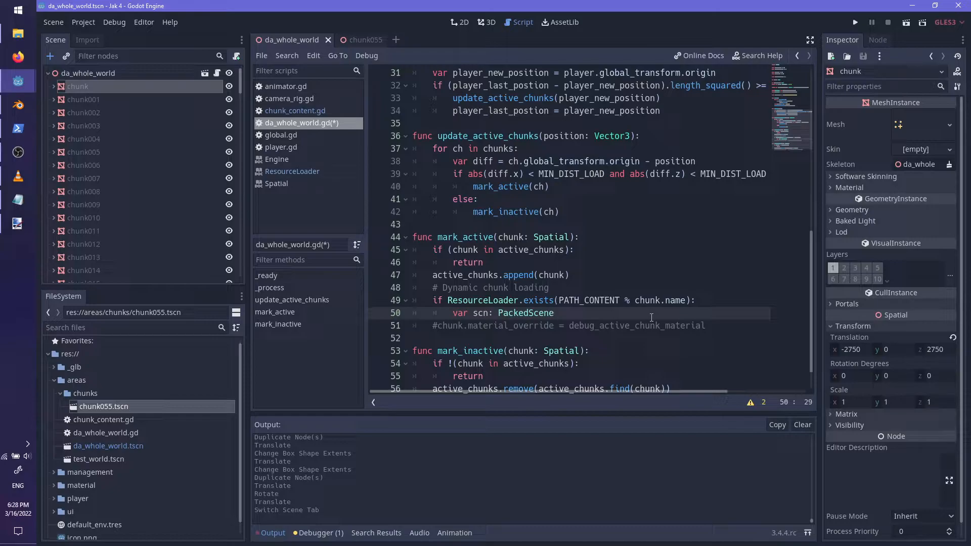
text(= load()
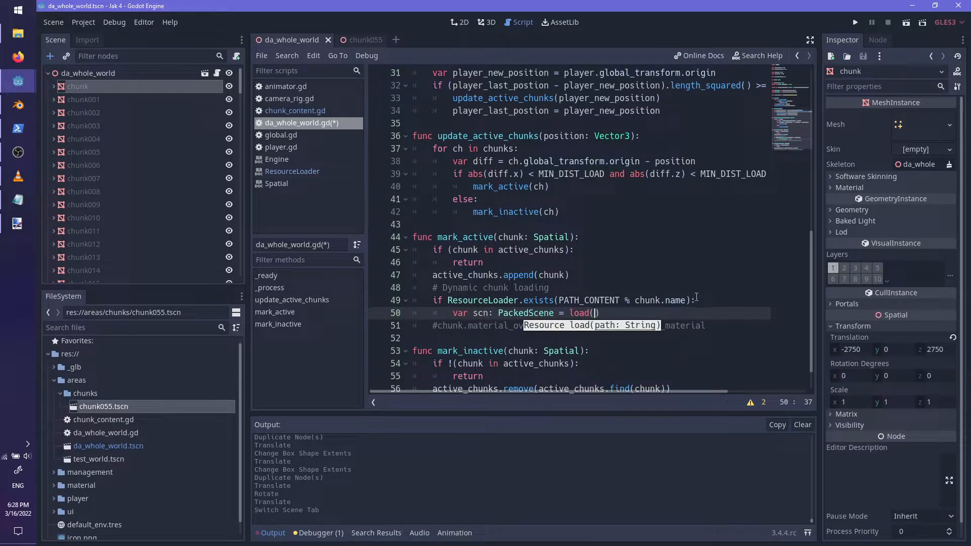
- Move the path expression out of the condition into var content_file: String = PATH_CONTENT % chunk.name, declared above the if line
drag(686, 299, 560, 301)
key(ctrl+x)
click(575, 288)
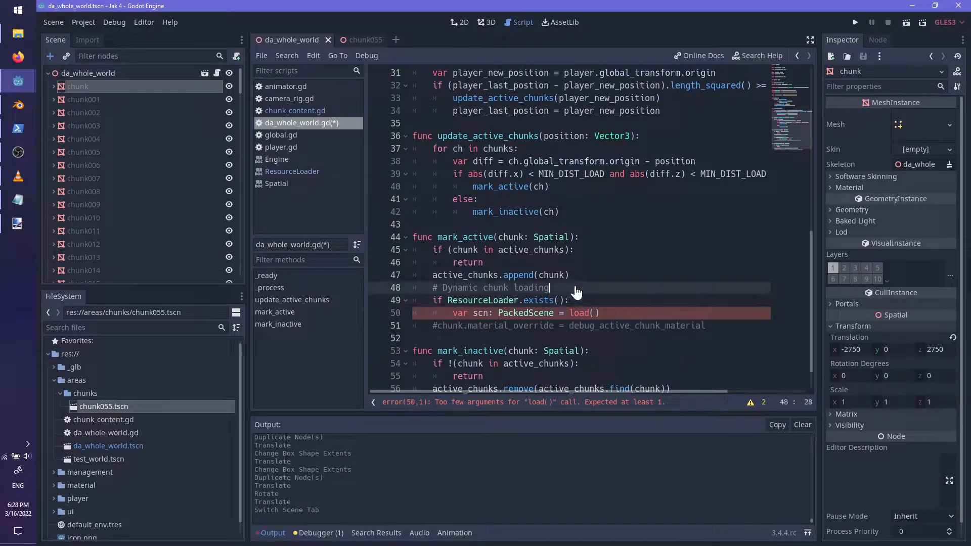
key(Return)
text(var content_pat)
key(BackSpace)
key(BackSpace)
key(BackSpace)
key(BackSpace)
key(BackSpace)
text(t_file =)
key(ctrl+v)
key(ctrl+Left)
key(ctrl+Left)
key(ctrl+Right)
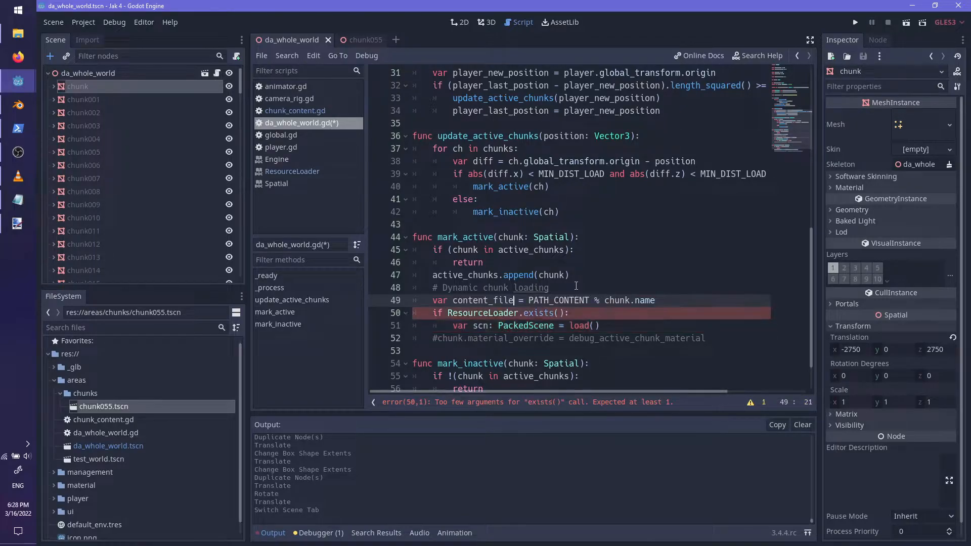
text(: String)
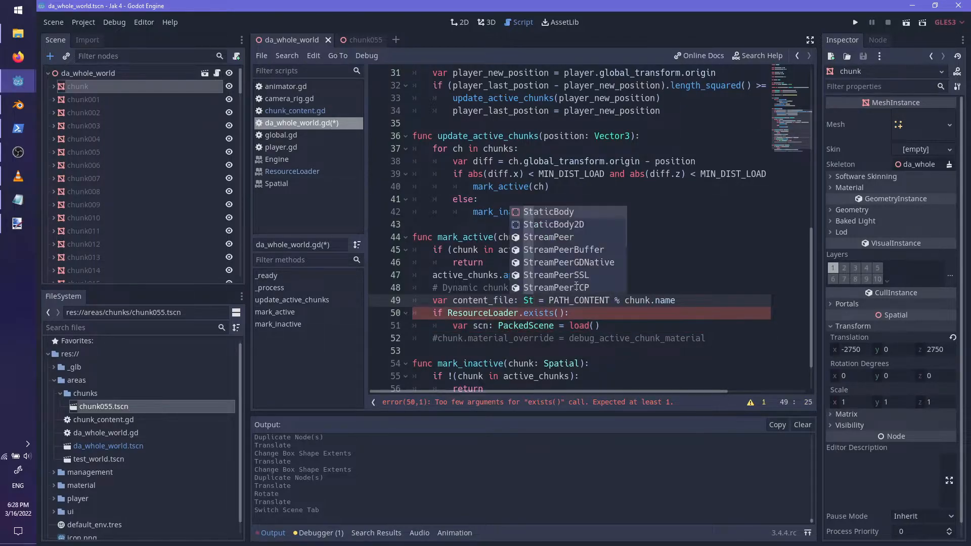
- Pass content_file to both the exists() and load() calls, and cast the loaded resource as PackedScene
key(Down)
key(Right)
text(content_fil)
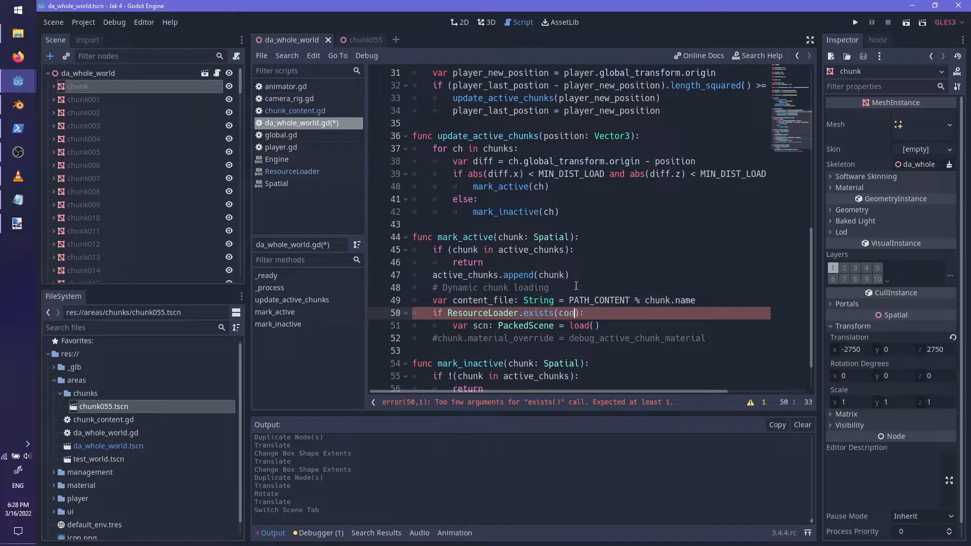
text(e)
key(Down)
key(Left)
text(content_file) as Pa)
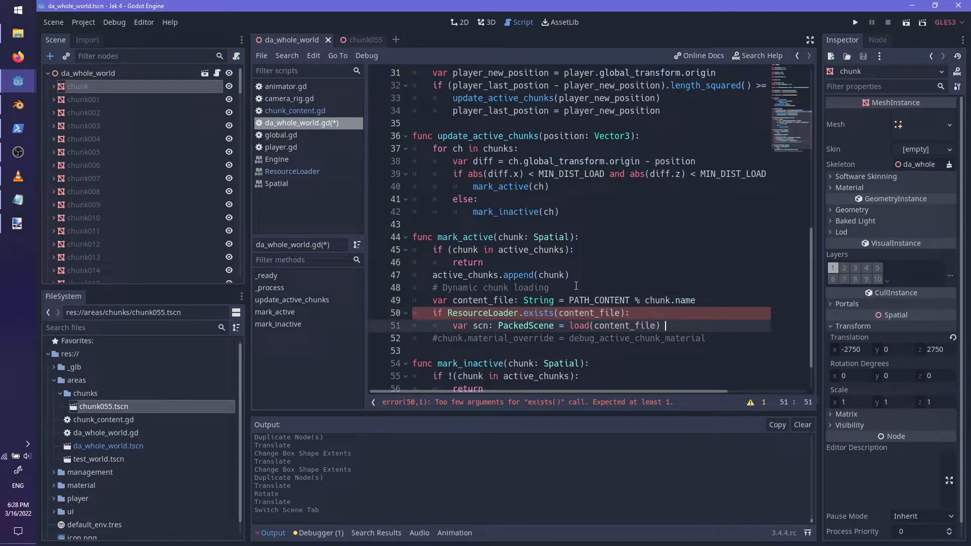
text(ckedScene)
- Add an if scn: block that instances the scene with var node: Node = scn.instance()
key(Return)
text(if )
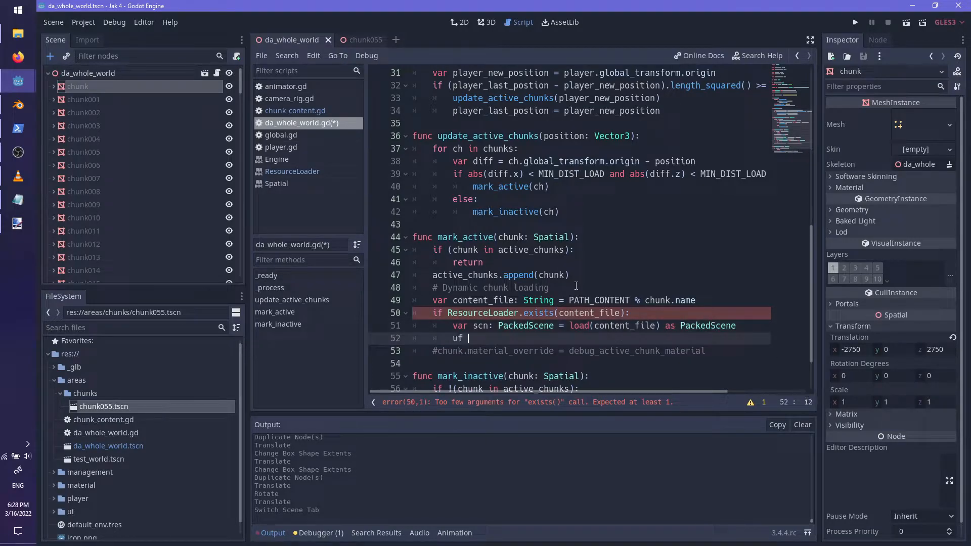
text(scn:)
key(Return)
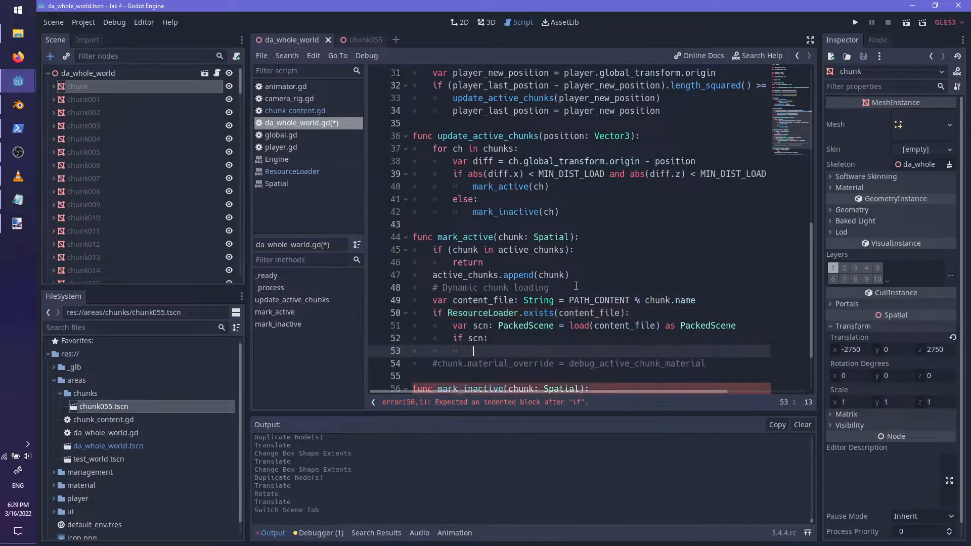
text(var node: Node = scn.instan)
key(Return)
- Set node.name to "dynamic_content" and attach the instance with chunk.add_child(node)
key(Return)
text(node)
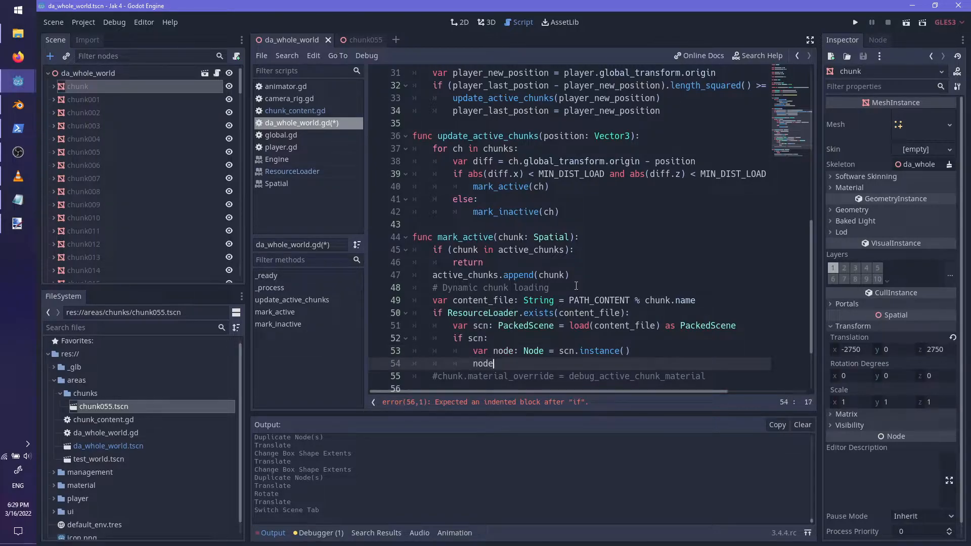
text(/name = "dynamic_content")
key(Return)
text(chunk.add_child(node))
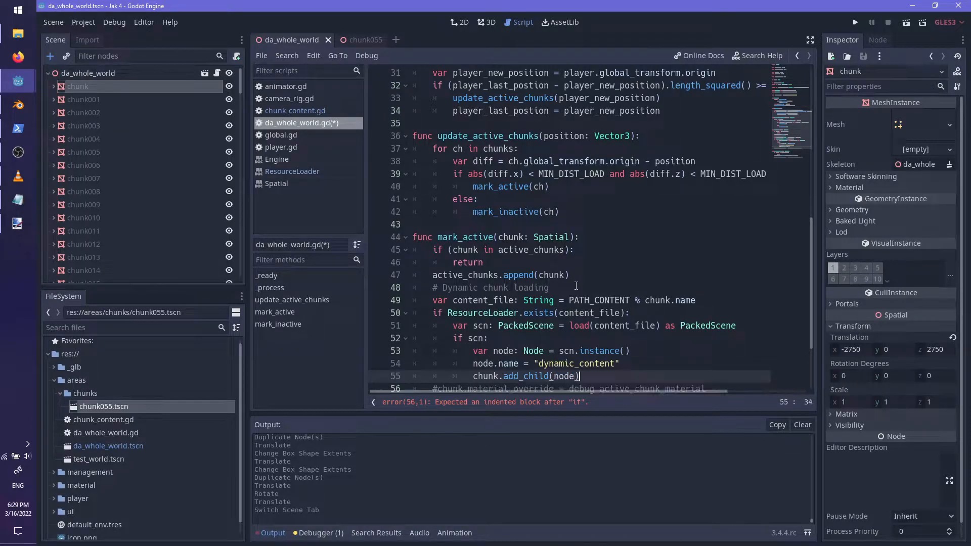
- In mark_inactive, below the active_chunks.remove line, write a check on chunk.has_node("dynamic_content"):
scroll(576, 287, down, 3)
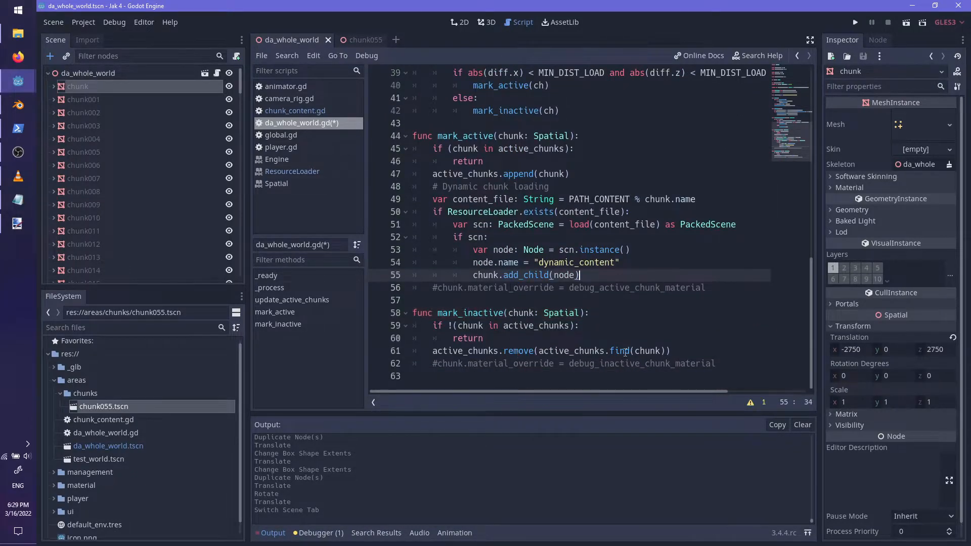
click(684, 355)
key(Return)
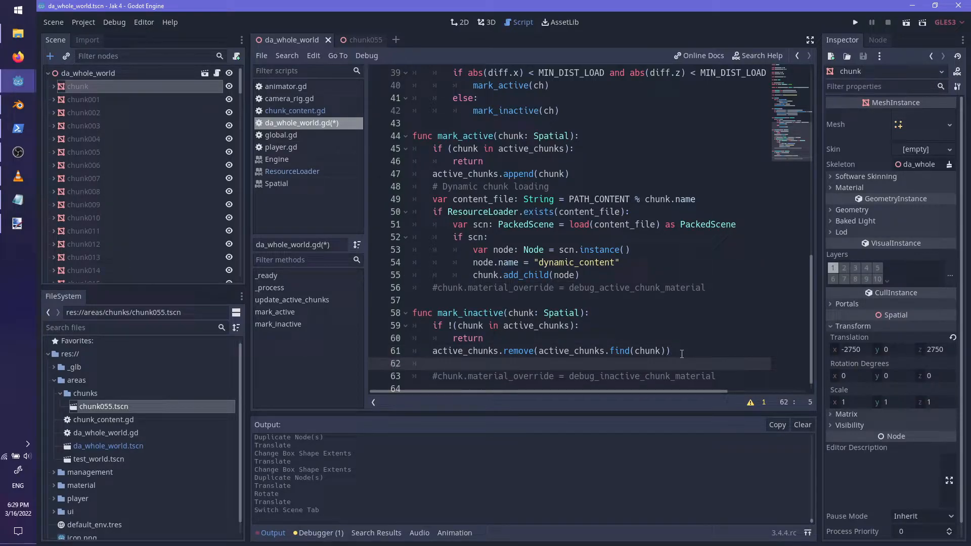
double_click(557, 262)
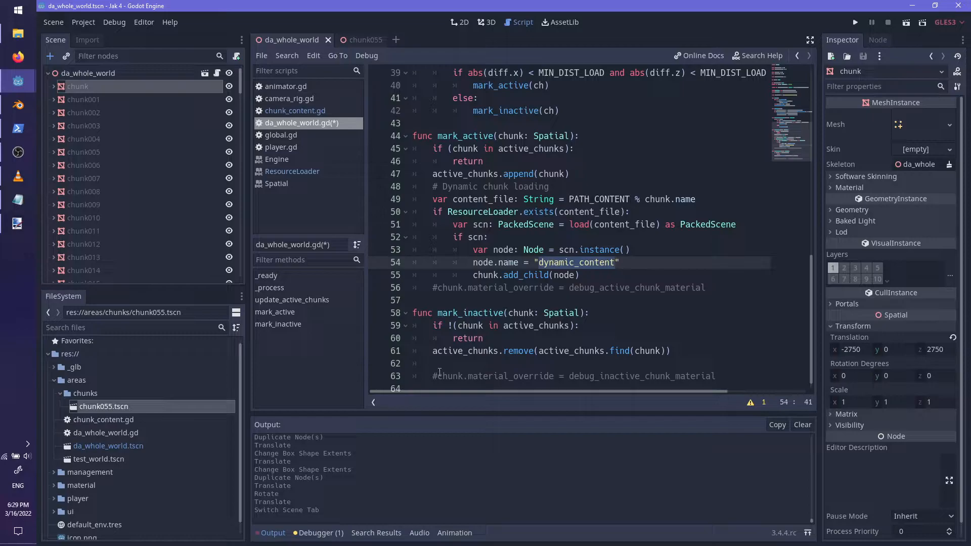
click(460, 363)
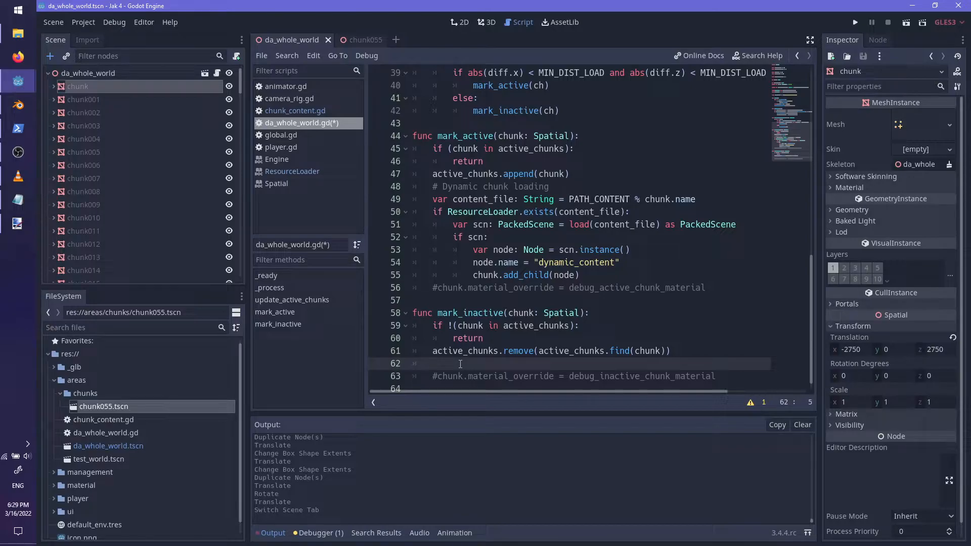
click(466, 318)
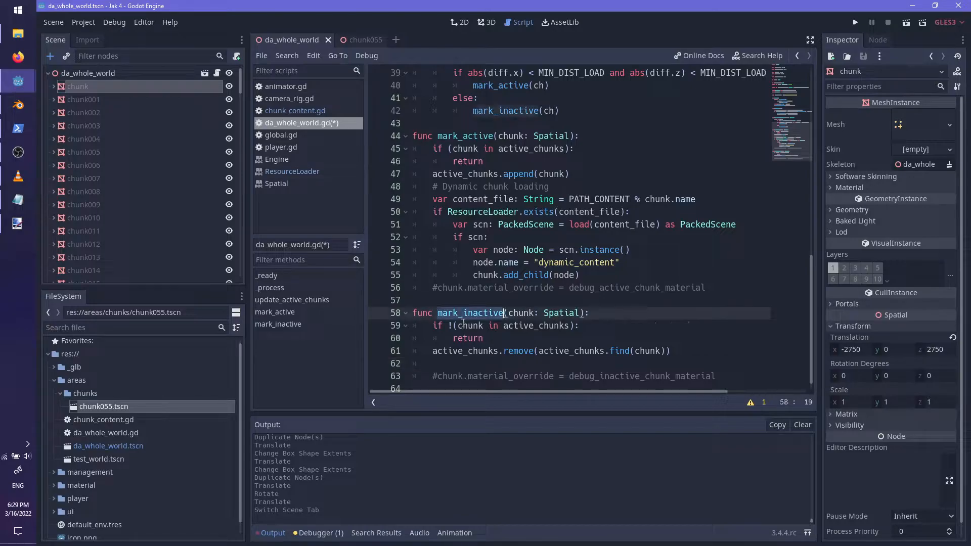
click(450, 364)
text(is chunk.has)
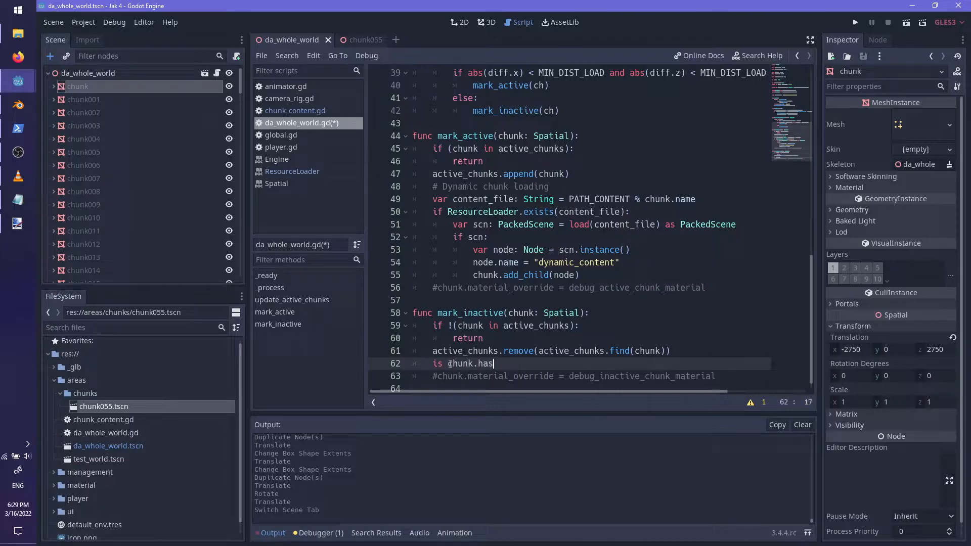
text(_node("dynamic_content"))
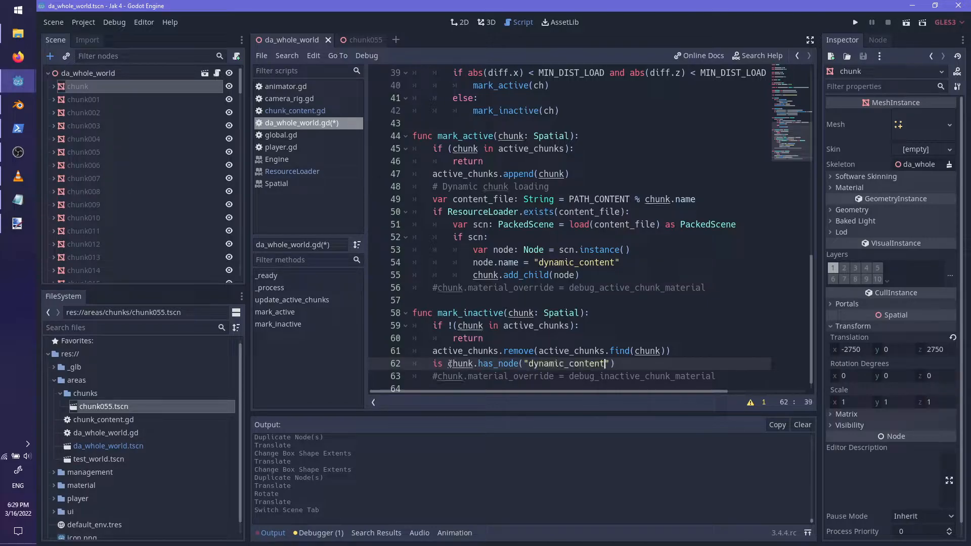
text(:)
key(Return)
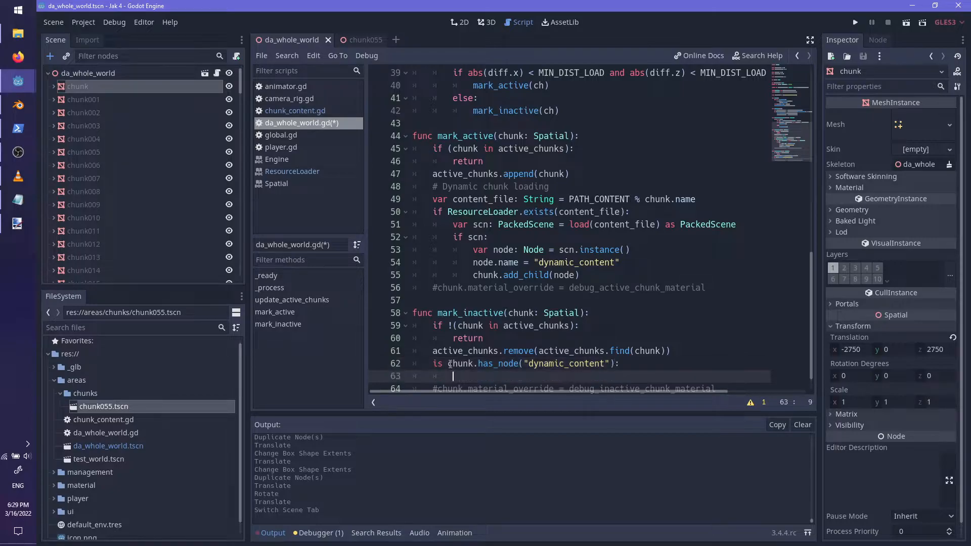
- Inside the has_node check, free the content node with chunk.get_node("dynamic_content").queue_free()
text(chunk.get_node("dynamic_content"))
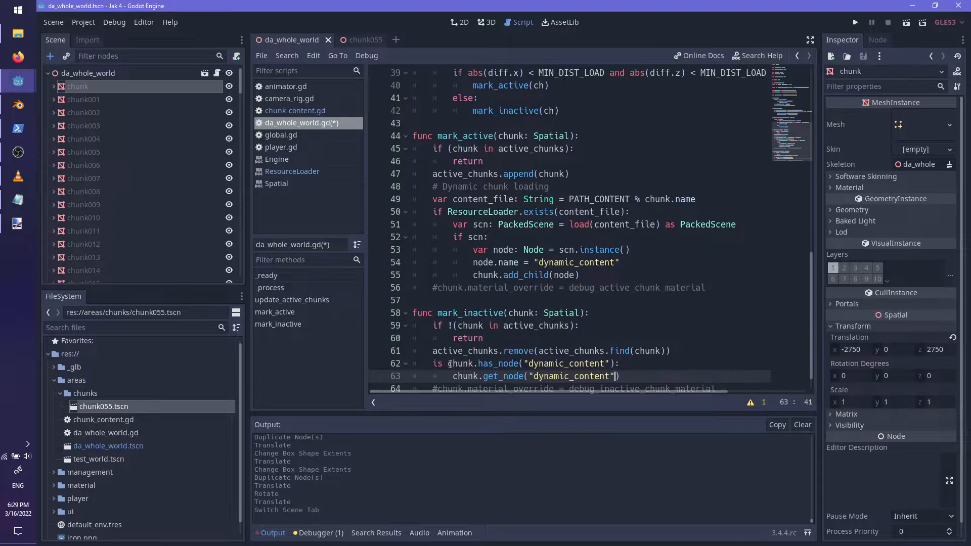
text(.queue_free())
scroll(504, 361, down, 1)
click(715, 364)
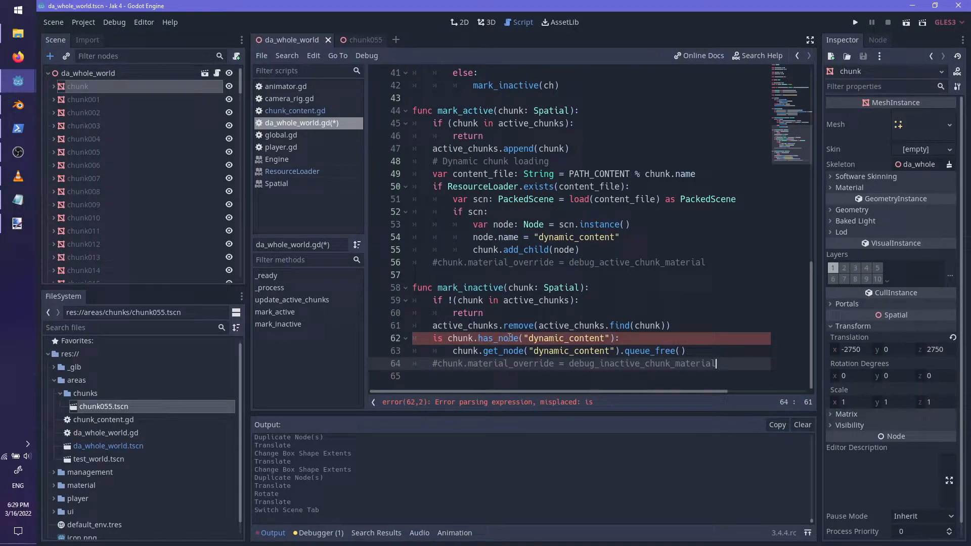
- Correct the mistyped keyword before chunk.has_node("dynamic_content") in mark_inactive to if, and save the script
click(440, 337)
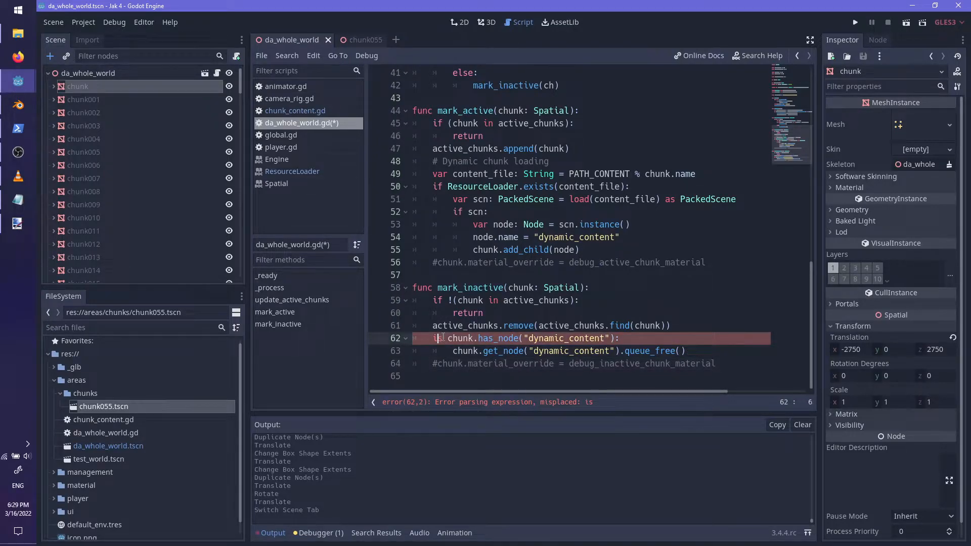
key(Delete)
text(f)
key(ctrl+s)
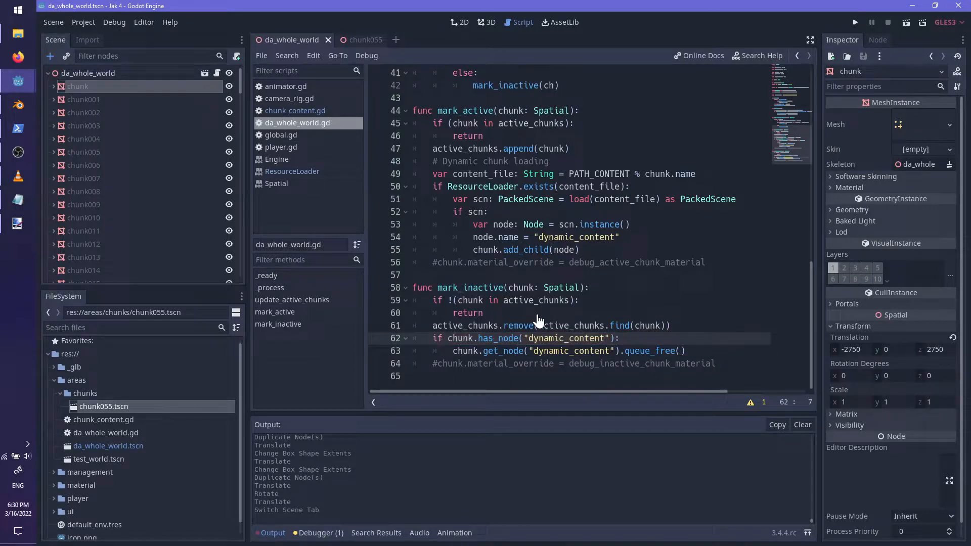
- Switch to the chunk055 scene and examine its CSG boxes against the terrain preview in the 3D view
click(616, 250)
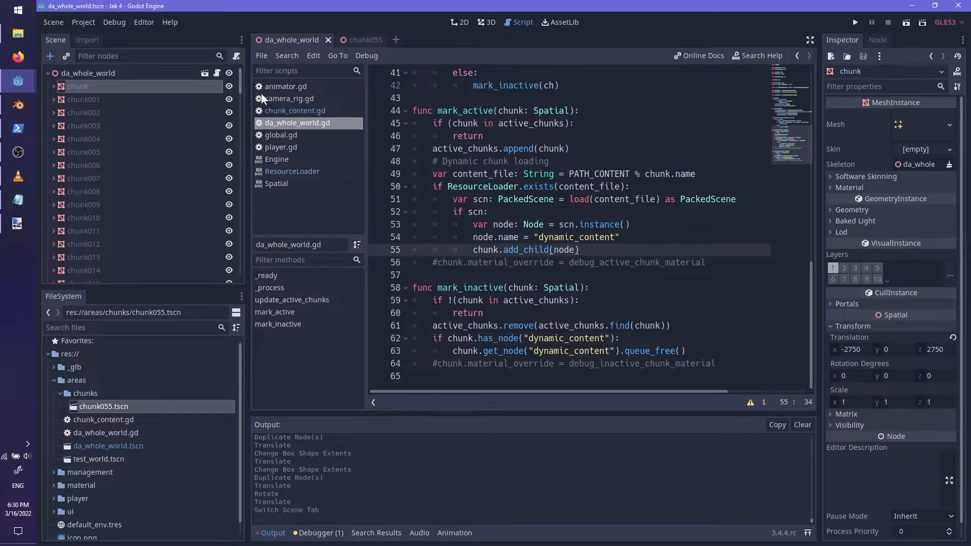
click(361, 38)
click(80, 74)
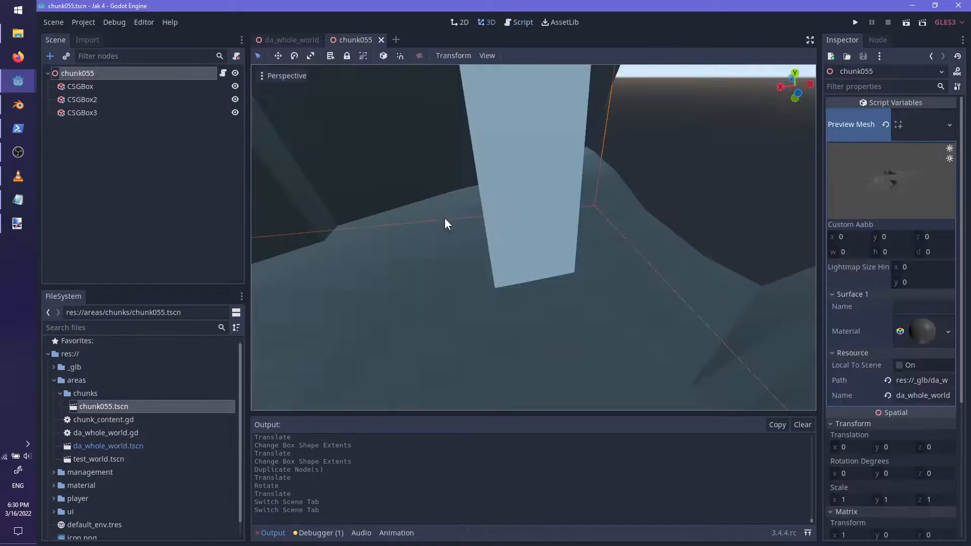
scroll(483, 244, down, 8)
scroll(511, 288, up, 8)
middle_drag(540, 285, 469, 57)
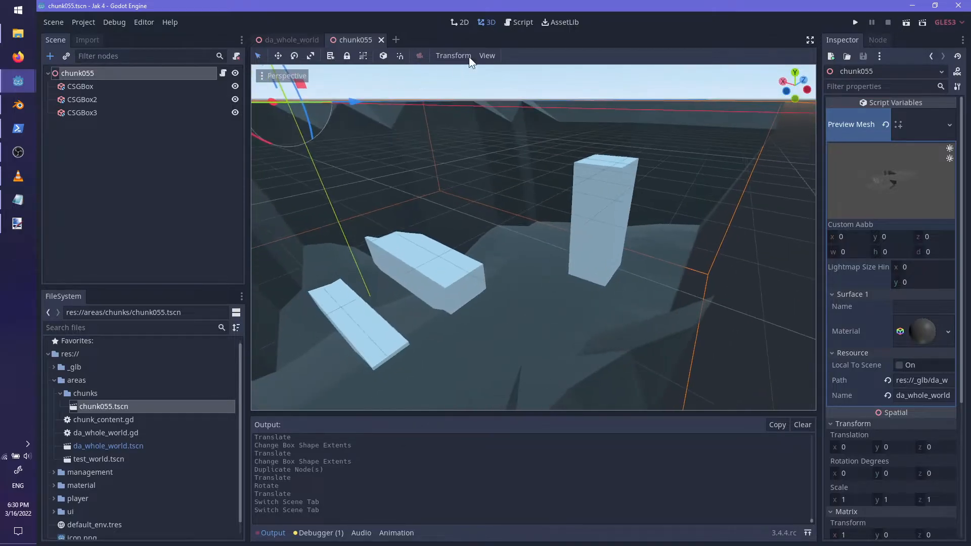
- Return to da_whole_world.gd and add an else: branch to the if scn: block in mark_active, below chunk.add_child(node)
click(512, 22)
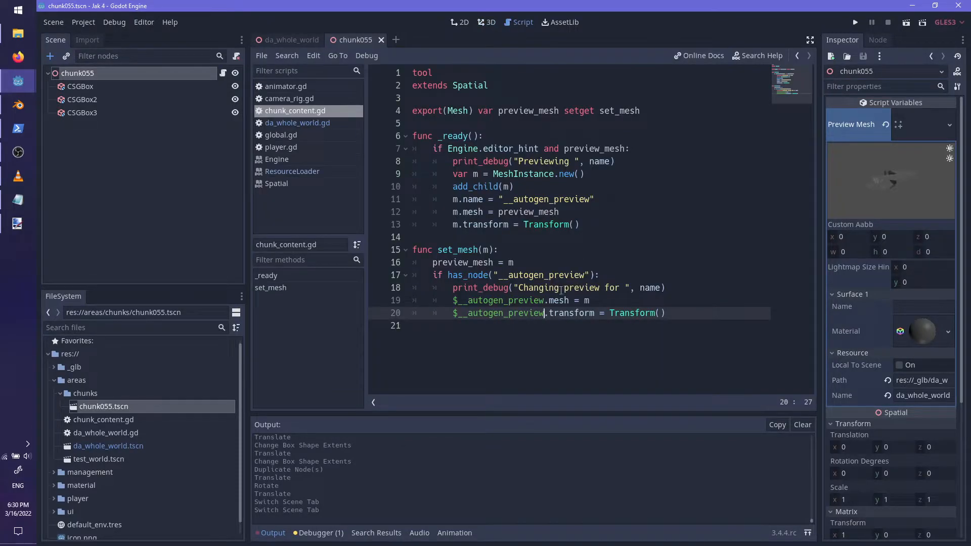
click(306, 122)
scroll(627, 280, up, 1)
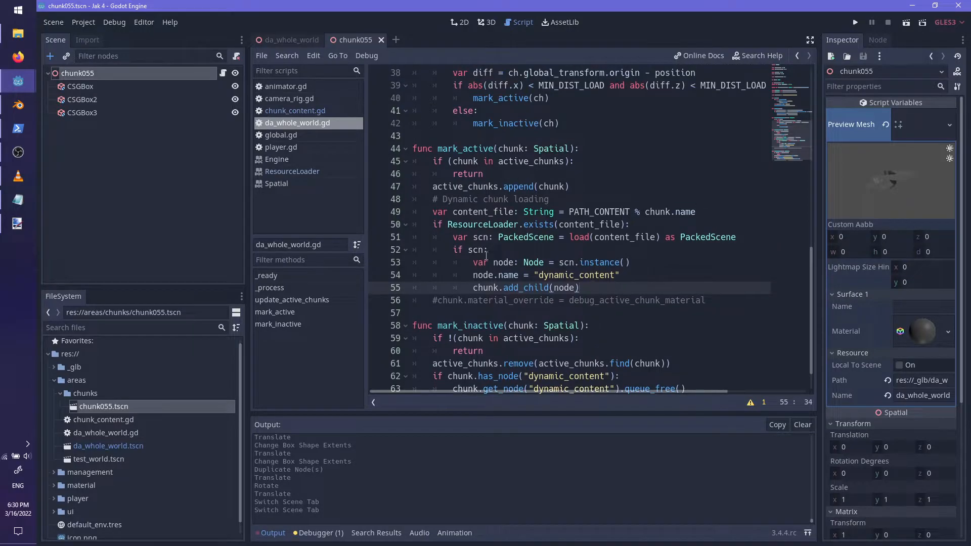
key(Return)
key(BackSpace)
text(else:)
key(Return)
- Inside the else branch, report the load failure with print_debug("Loading %s failed!!" % content_file)
text(print)
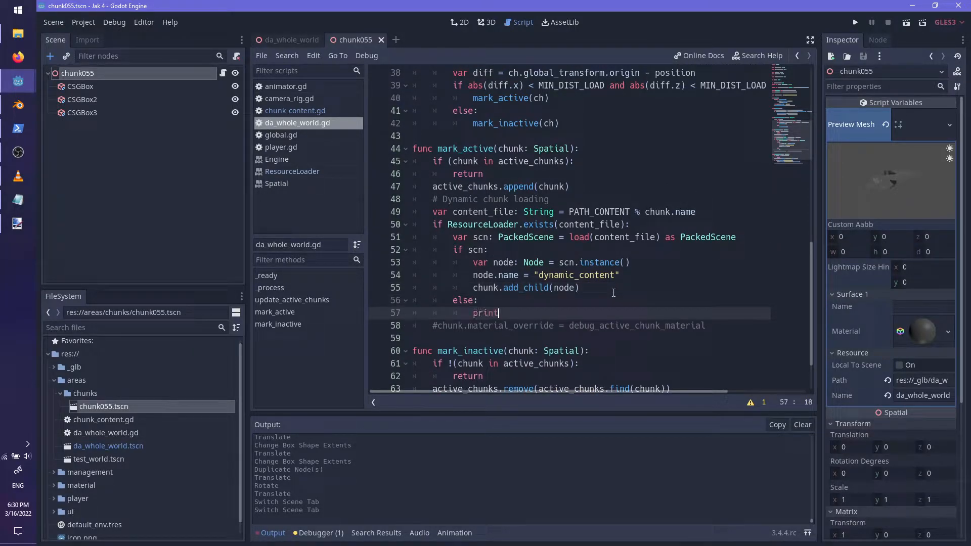
text(_debug("Loading )
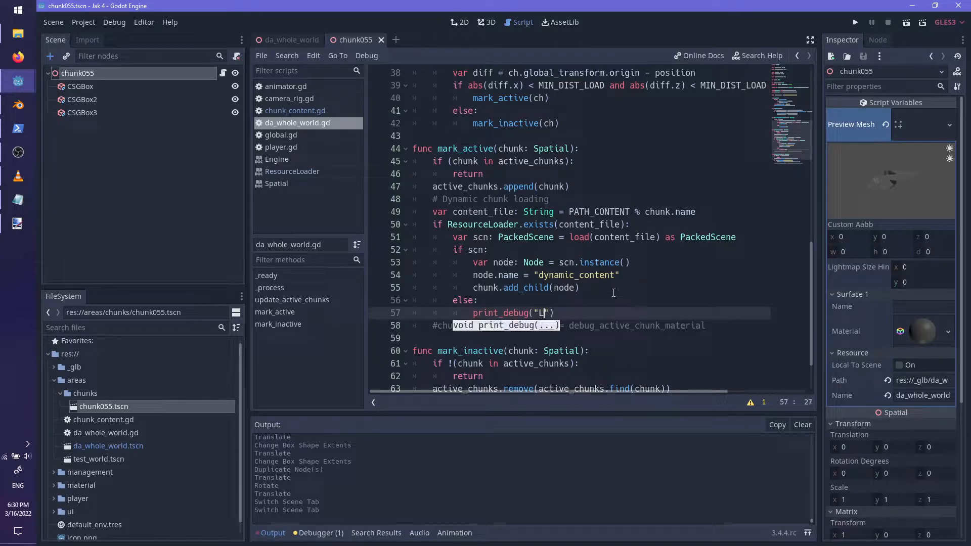
text(%)
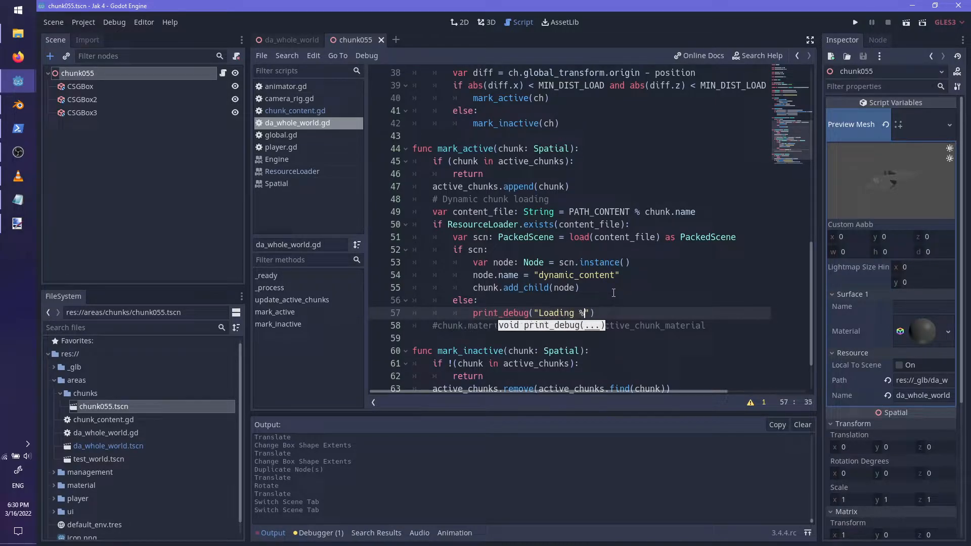
text(s failed!!" % )
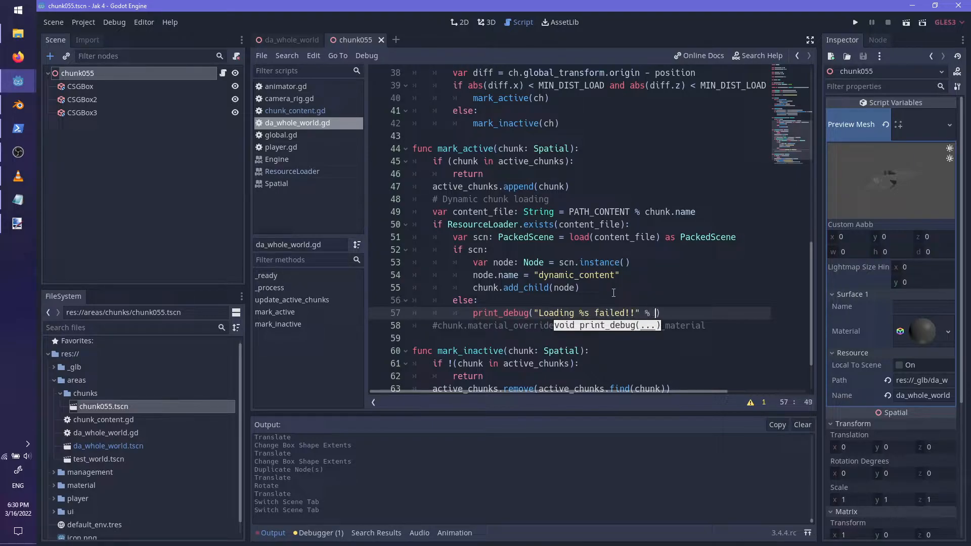
text(content_file))
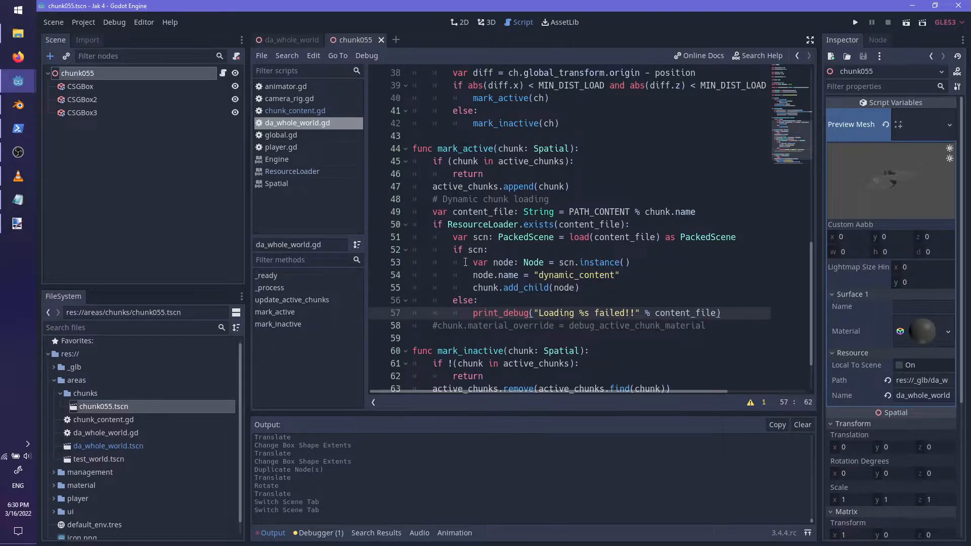
- Run the project to test the dynamic loading of chunk content
click(476, 251)
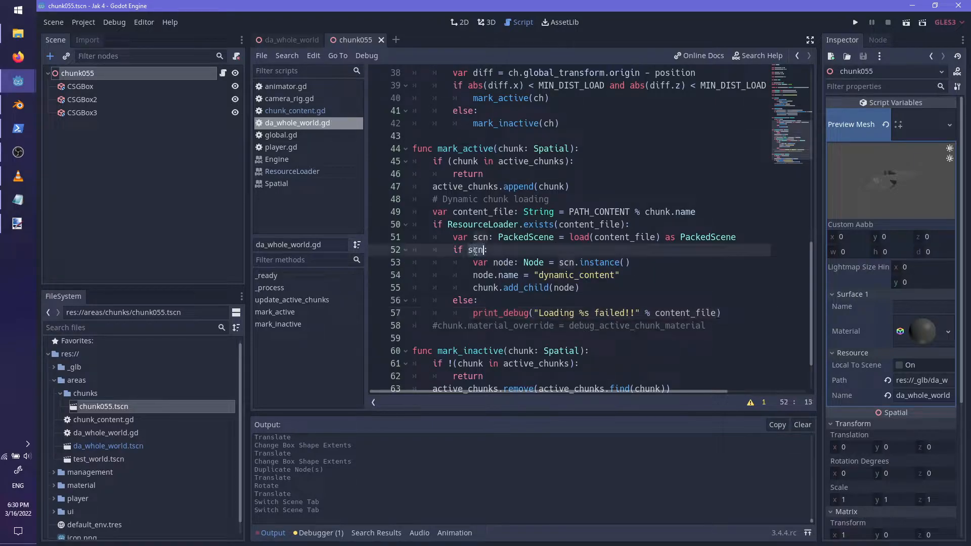
double_click(499, 313)
click(553, 305)
key(F5)
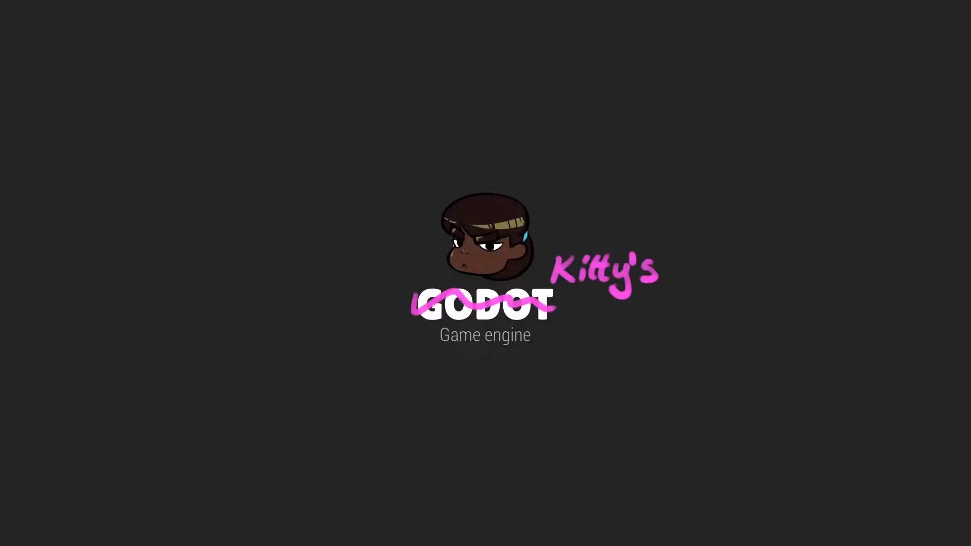
- Run the character forward in the game test and close the game
key(w)
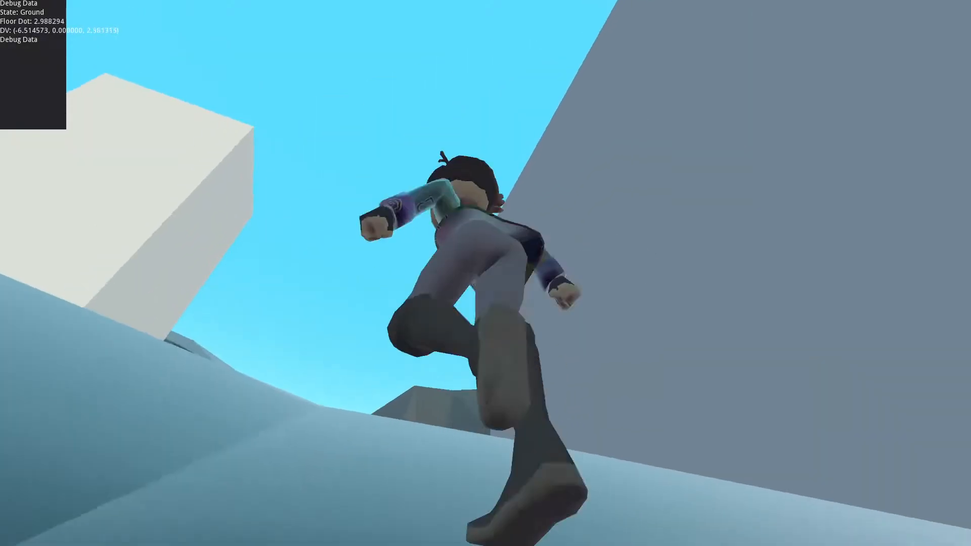
key(Escape)
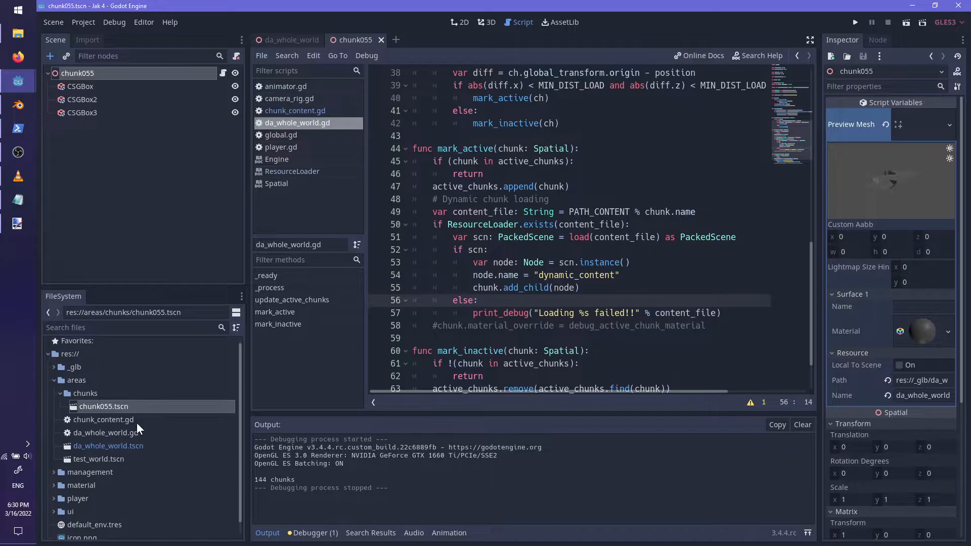
- Set the RUN_SPEED constant in player.gd to 70.0, save the script and run the project
click(279, 147)
scroll(481, 253, up, 4)
drag(529, 391, 462, 390)
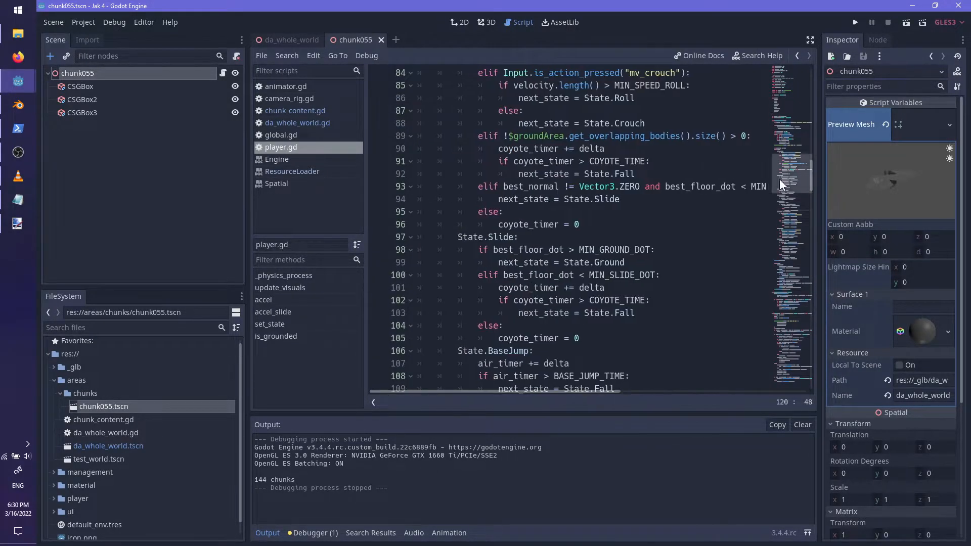
scroll(519, 111, up, 20)
click(519, 110)
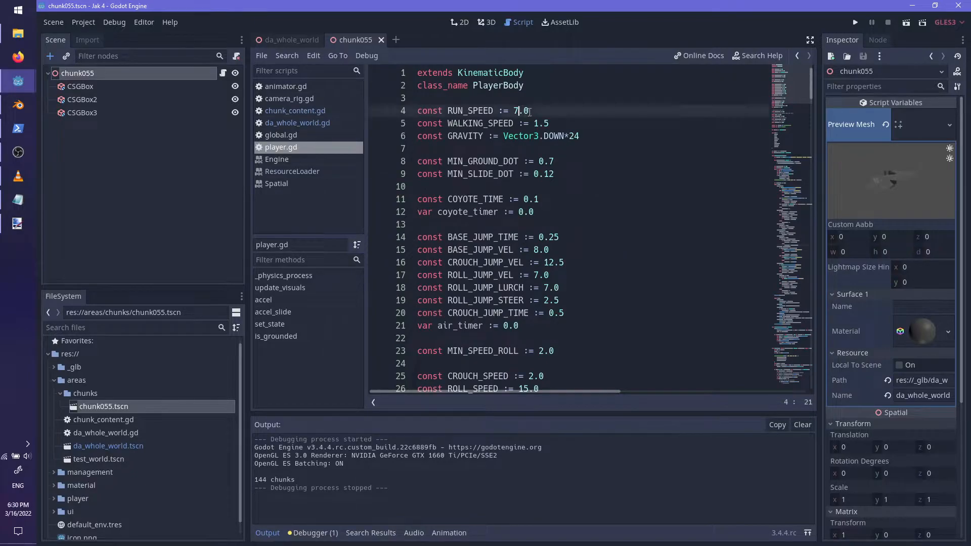
text(0)
key(ctrl+s)
key(F5)
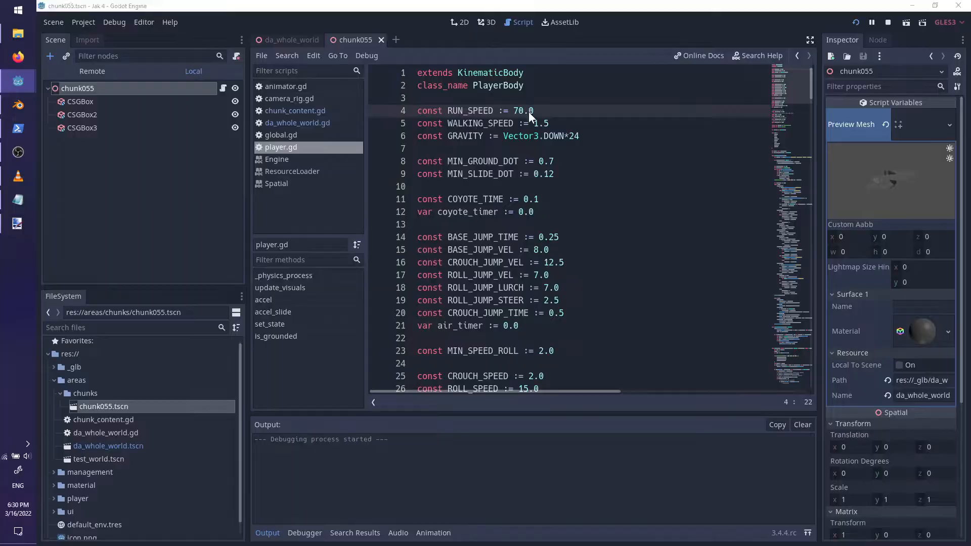
- Run and jump the character back and forth across the terrain to test how the chunk's blocks load and unload
key(w)
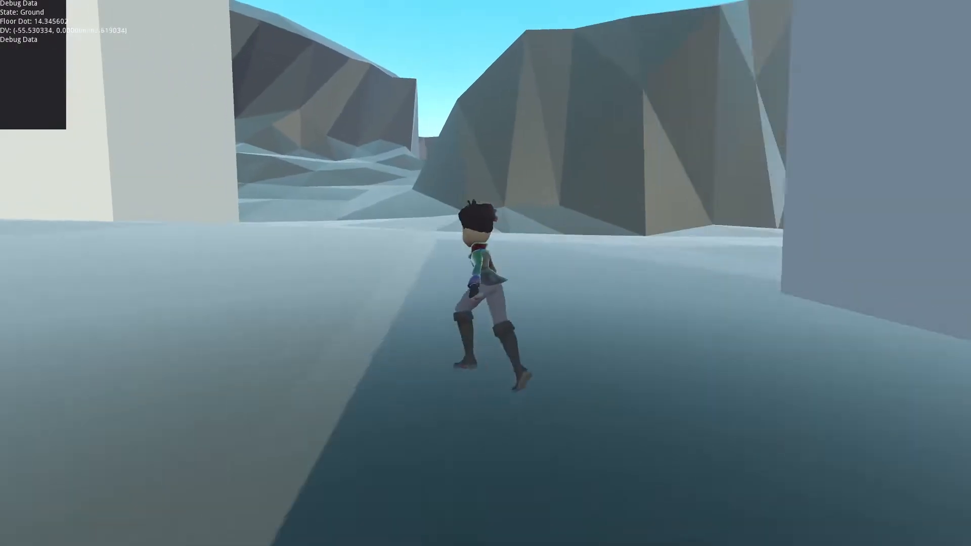
key(space)
key(s)
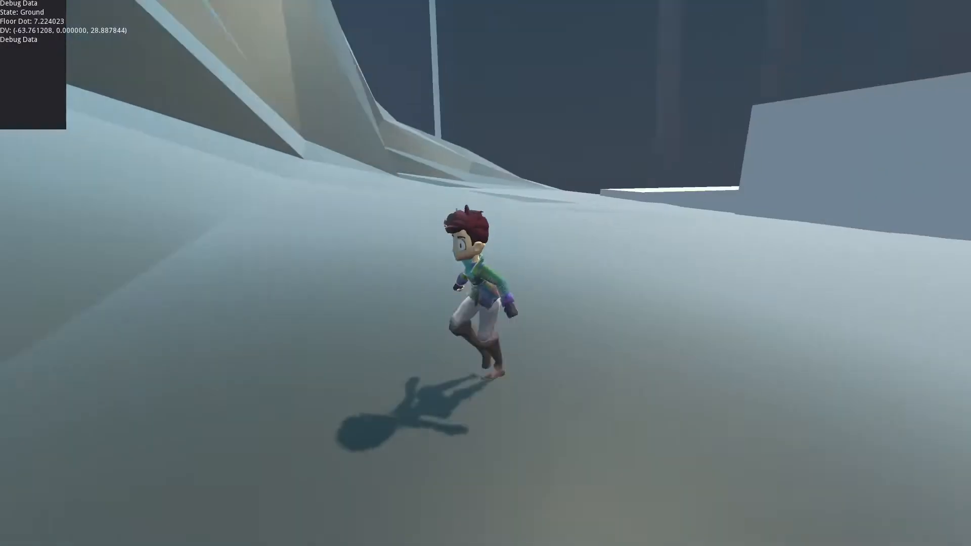
key(a)
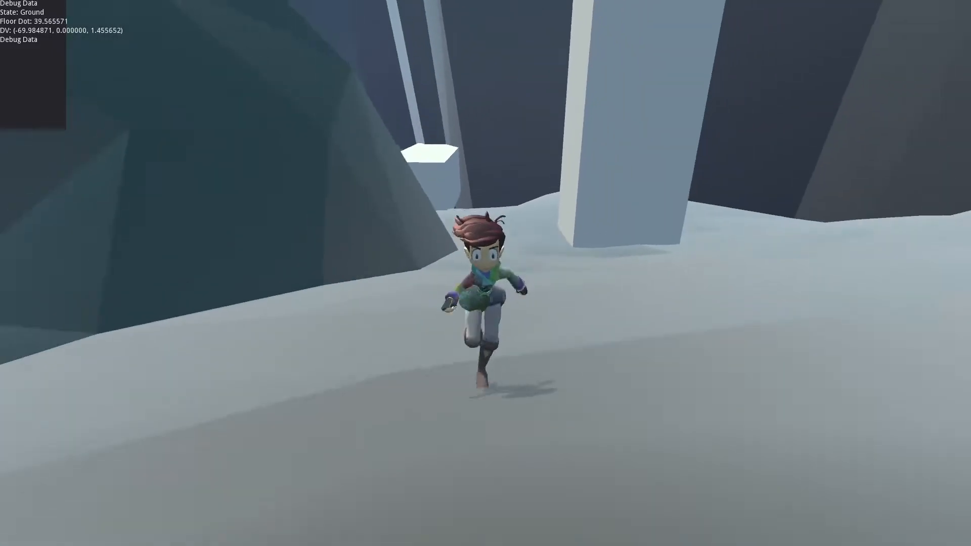
key(w)
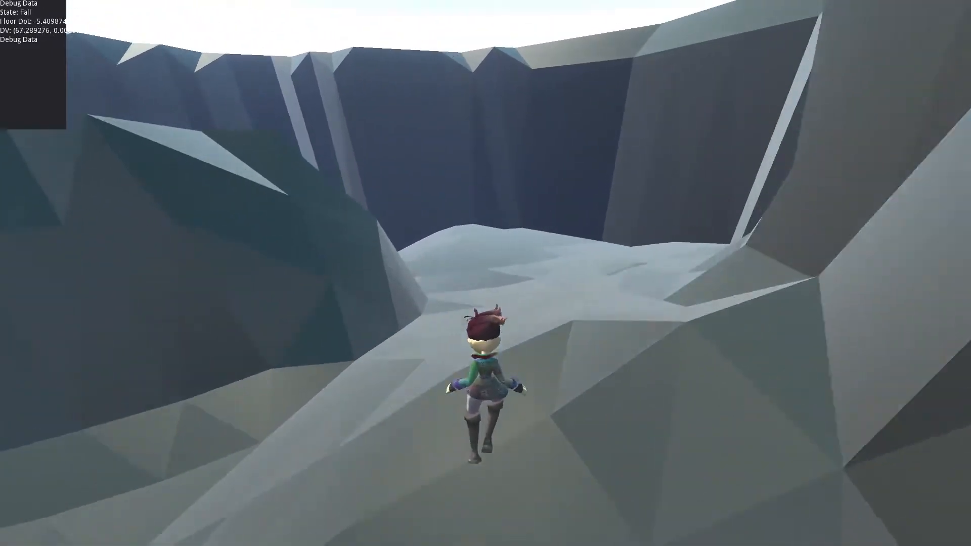
key(s)
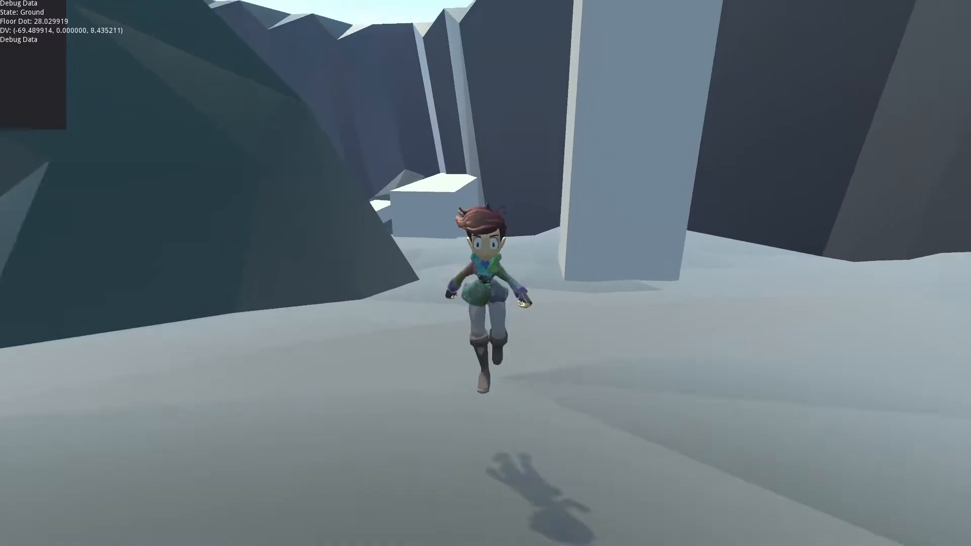
key(w)
key(s)
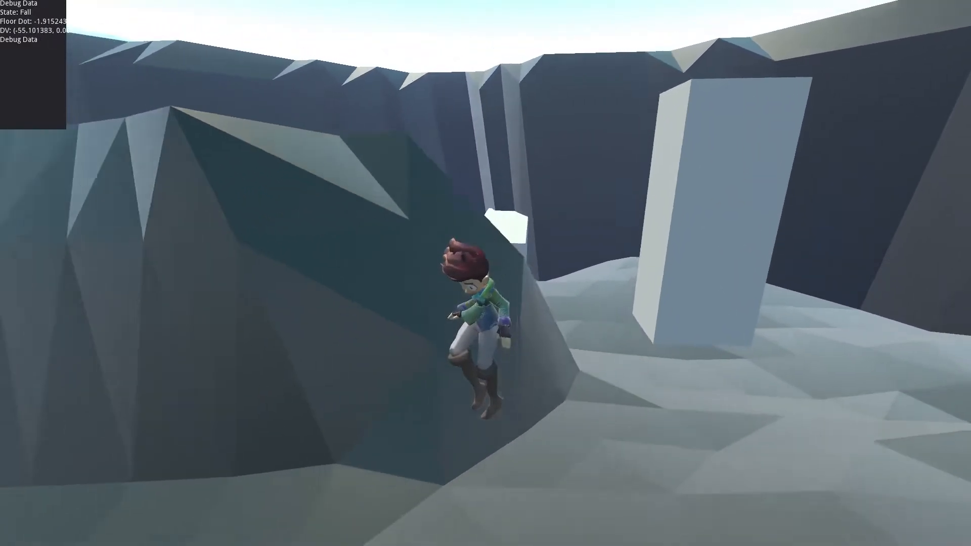
key(w)
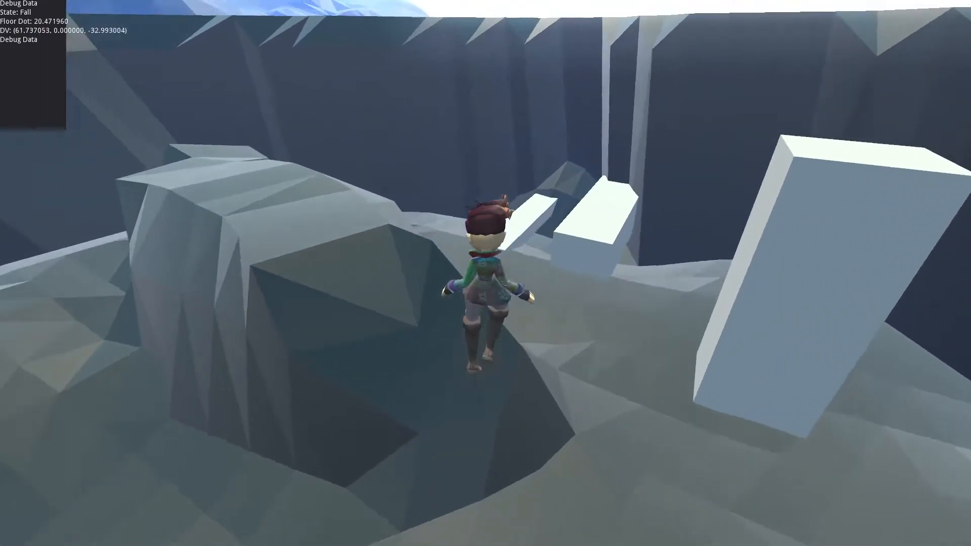
key(s)
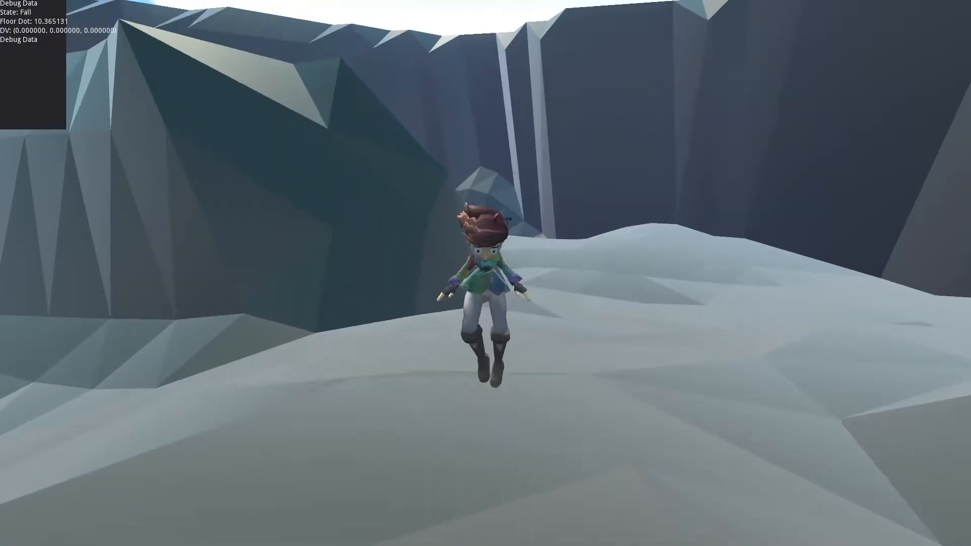
- Close the game, set RUN_SPEED in player.gd back to 7.0 and save the script
key(alt+F4)
key(BackSpace)
key(ctrl+s)
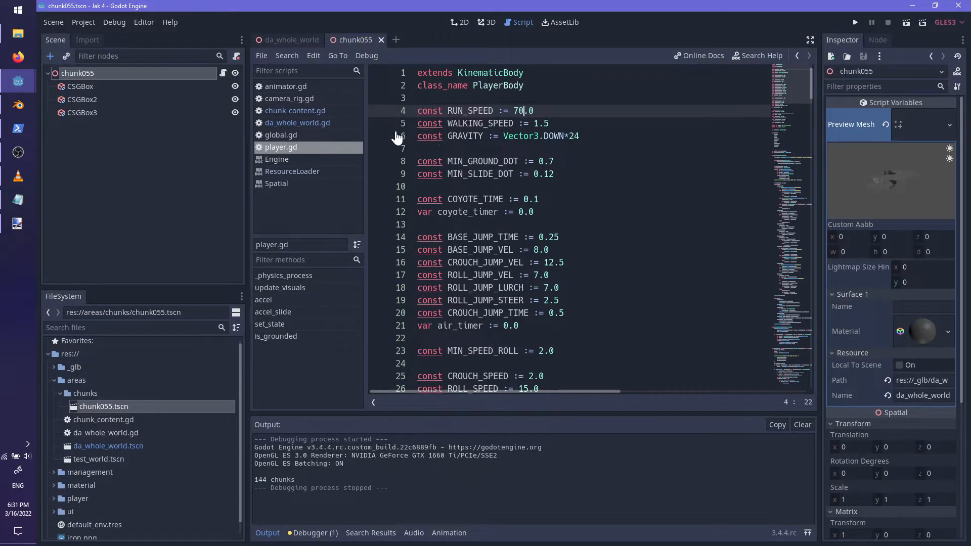
- Examine the constants and variable declarations in the upper part of da_whole_world.gd
click(314, 122)
drag(786, 132, 791, 69)
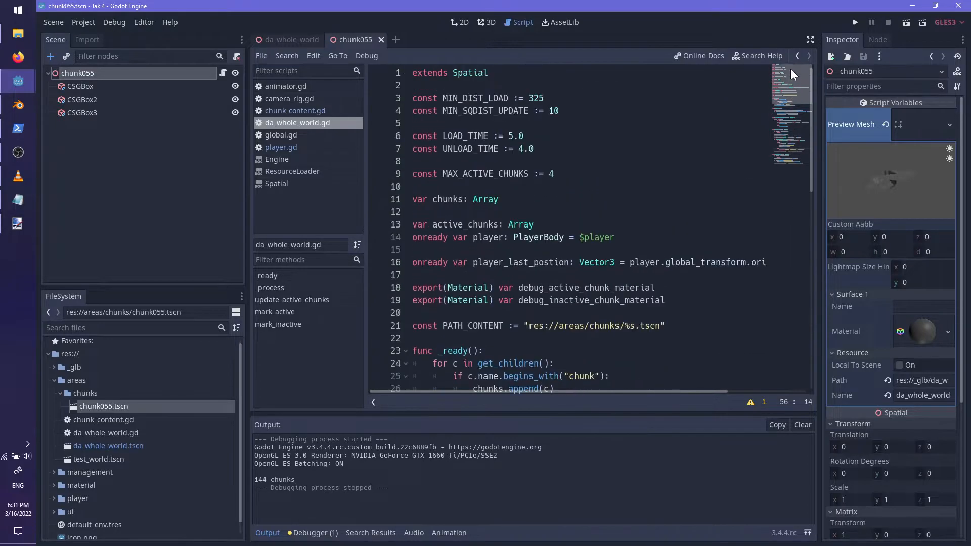
click(584, 175)
click(576, 163)
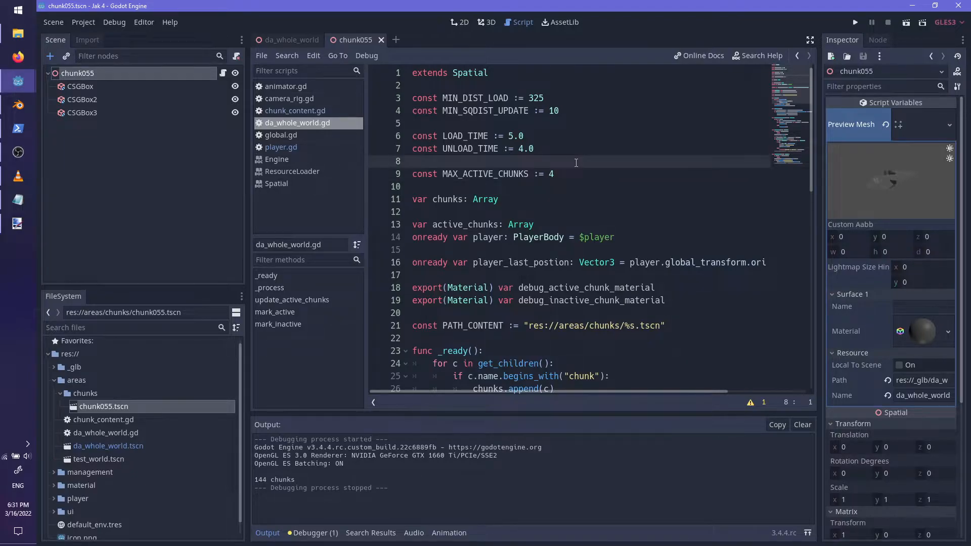
key(Down)
key(Down)
key(Down)
key(Down)
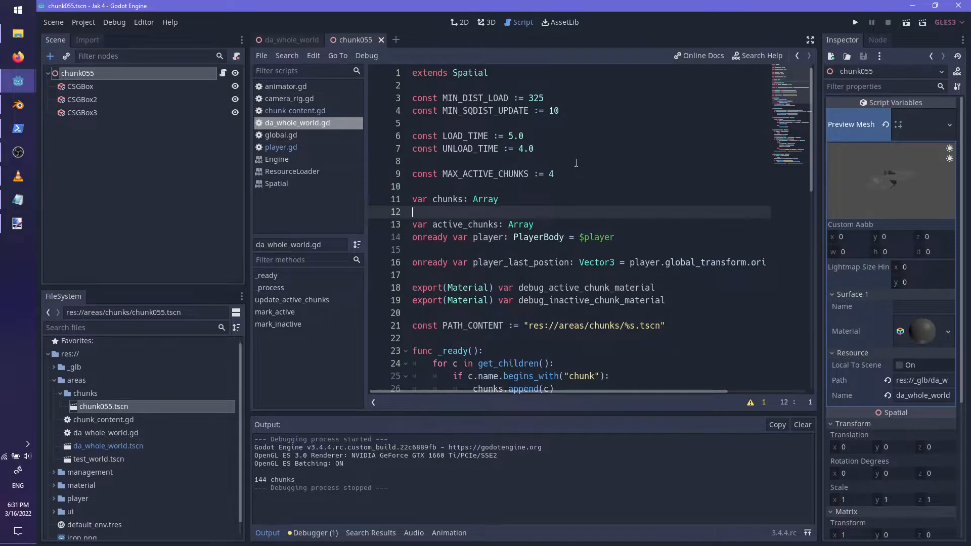
scroll(595, 299, down, 2)
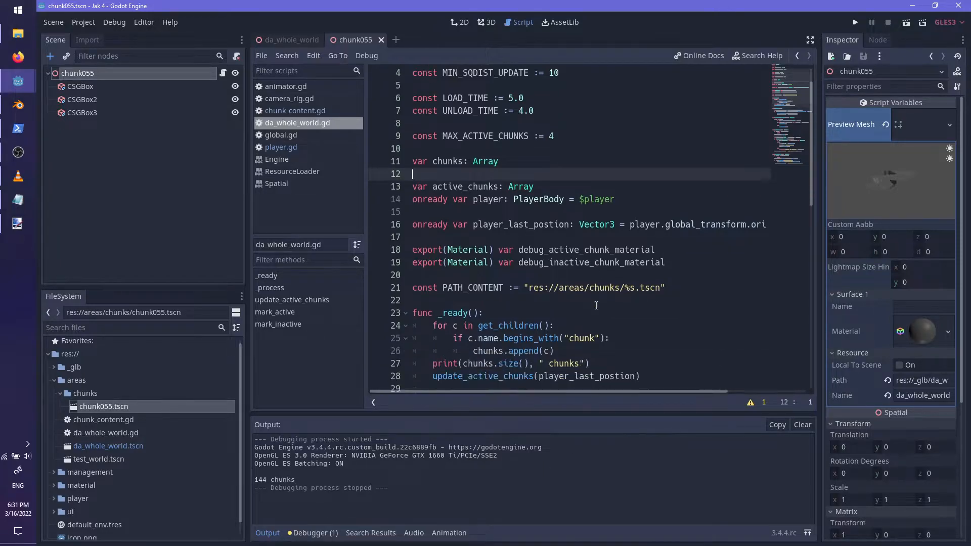
click(690, 250)
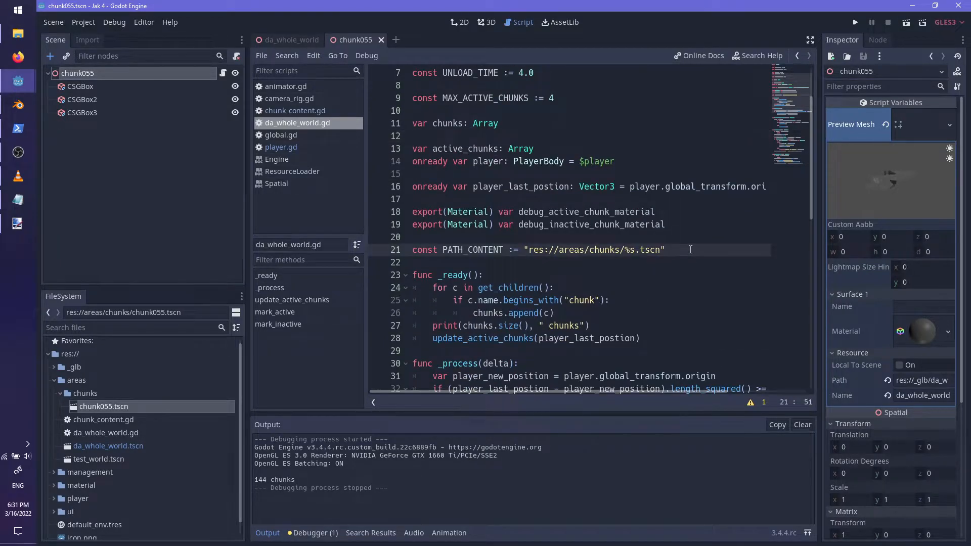
scroll(537, 110, up, 2)
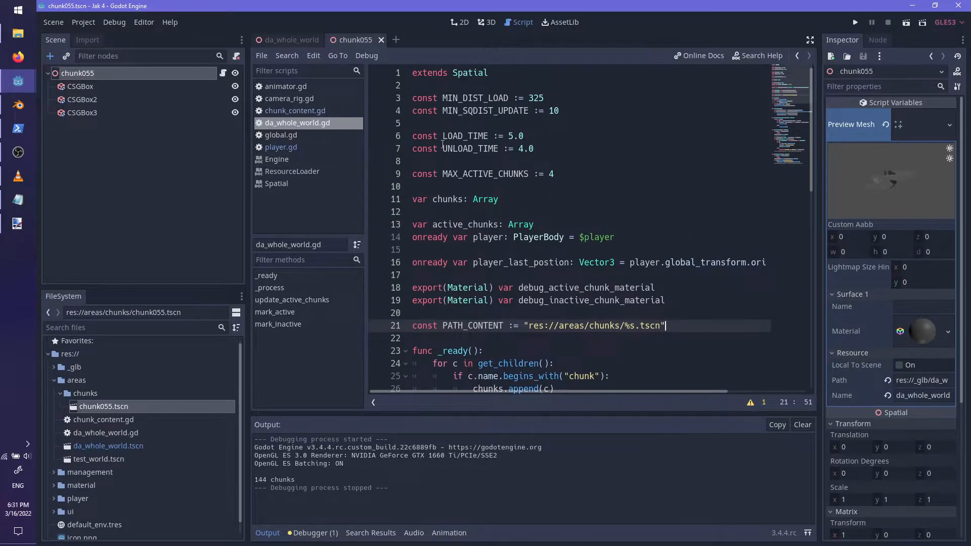
click(591, 174)
click(557, 211)
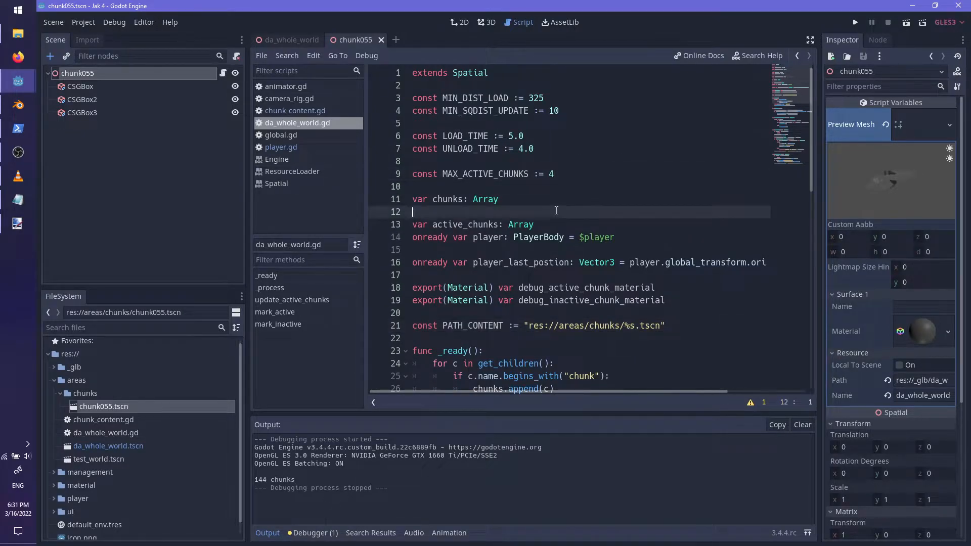
key(Return)
key(Up)
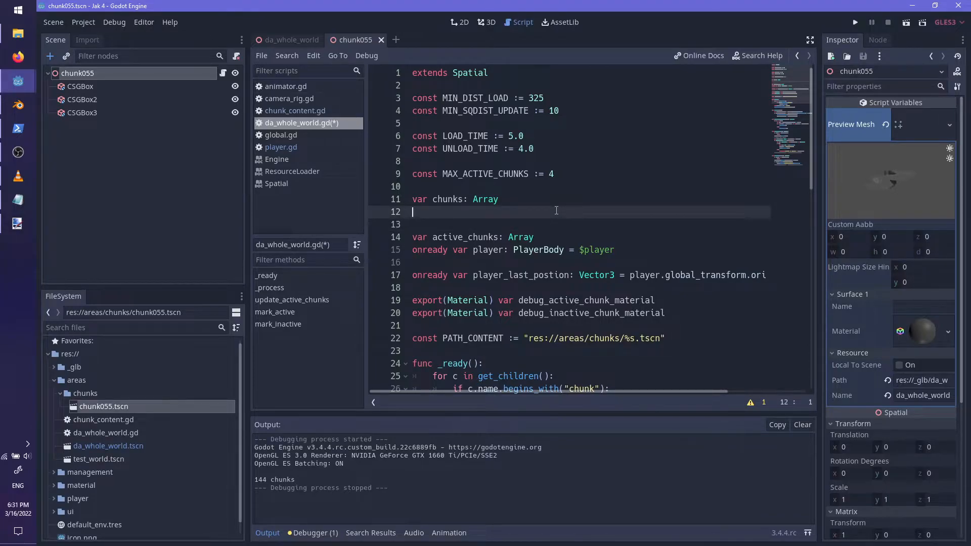
key(BackSpace)
key(ctrl+BackSpace)
text(Dictiona)
key(ctrl+z)
key(ctrl+z)
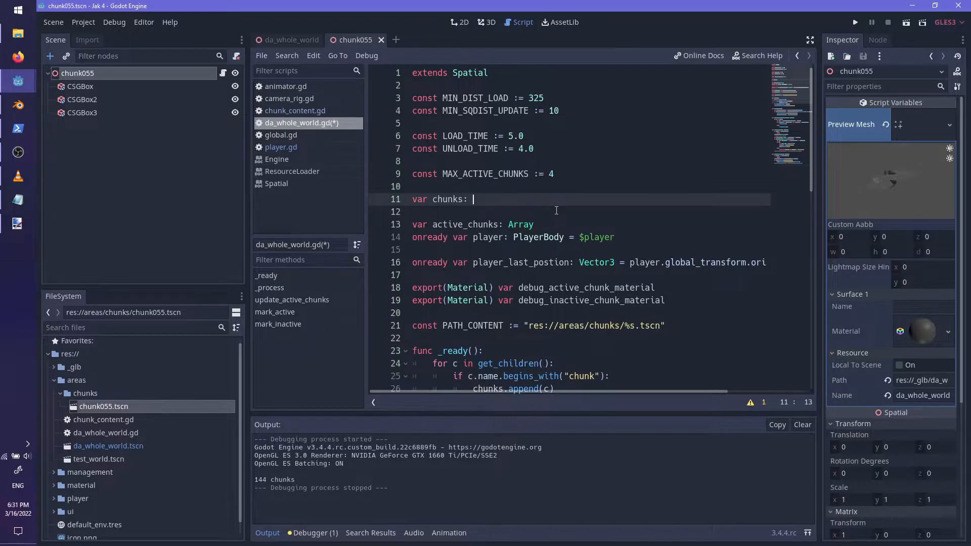
- Declare "var chunk_timers: Array" directly below the chunks variable in da_whole_world.gd and save the script
key(Down)
key(Up)
text(var cg)
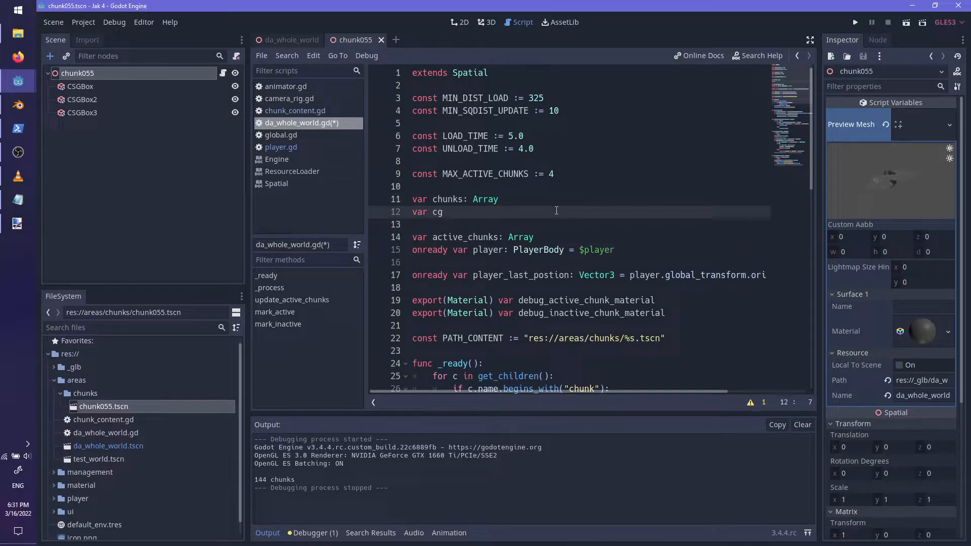
key(BackSpace)
text(=)
key(BackSpace)
text(hunk_timers: Arrayu)
key(BackSpace)
scroll(568, 209, down, 1)
key(ctrl+s)
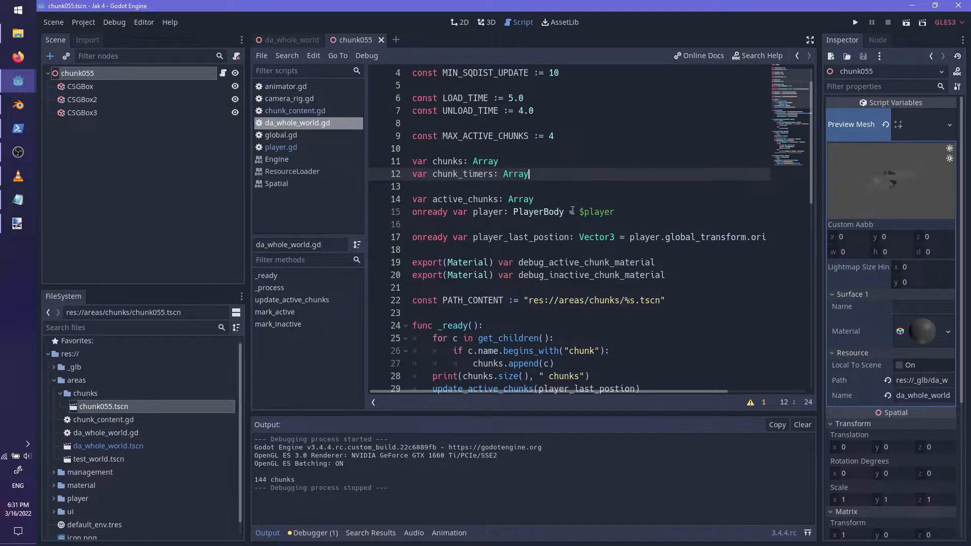
- Add a chunk_timers.append() call below chunks.append(c) in the _ready() function
scroll(540, 311, down, 2)
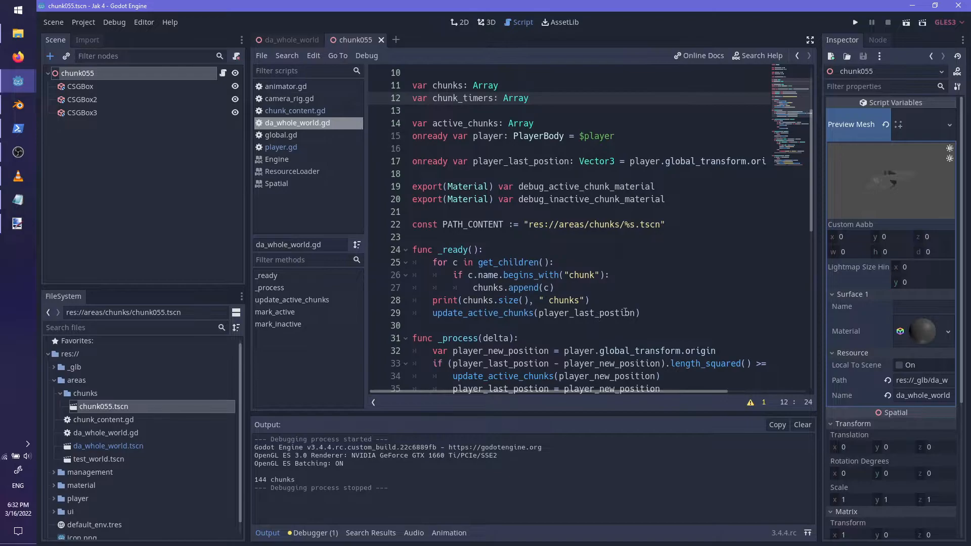
scroll(615, 308, up, 1)
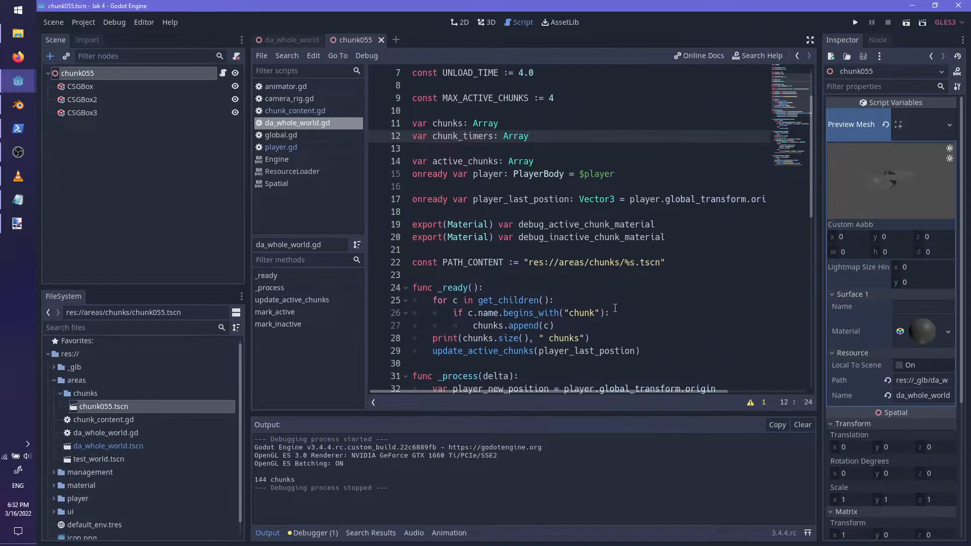
scroll(616, 308, down, 1)
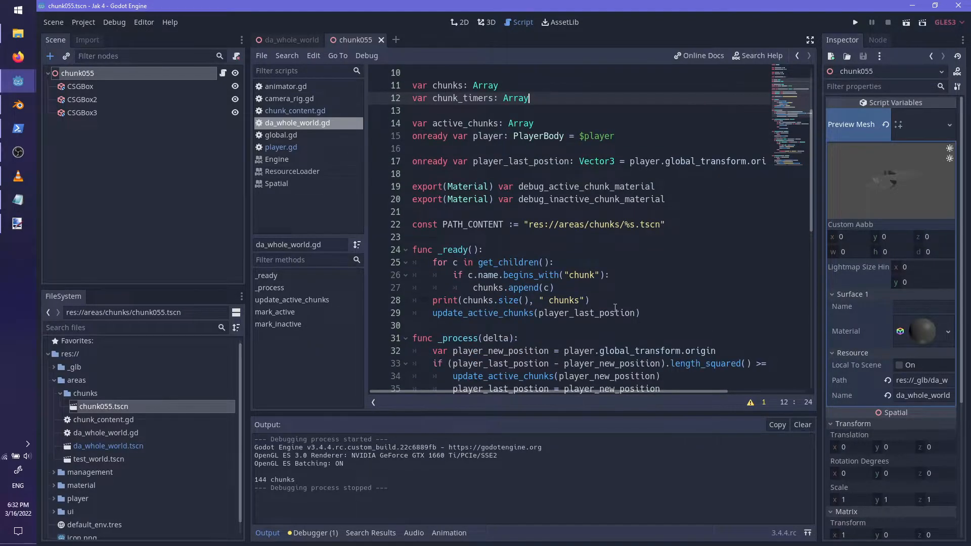
click(647, 298)
click(643, 284)
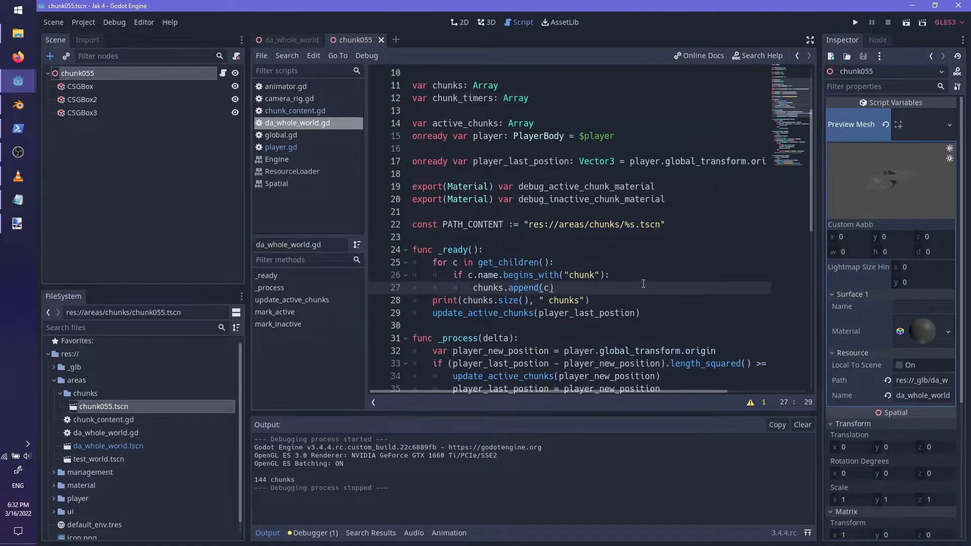
key(Return)
text(chunk_tim)
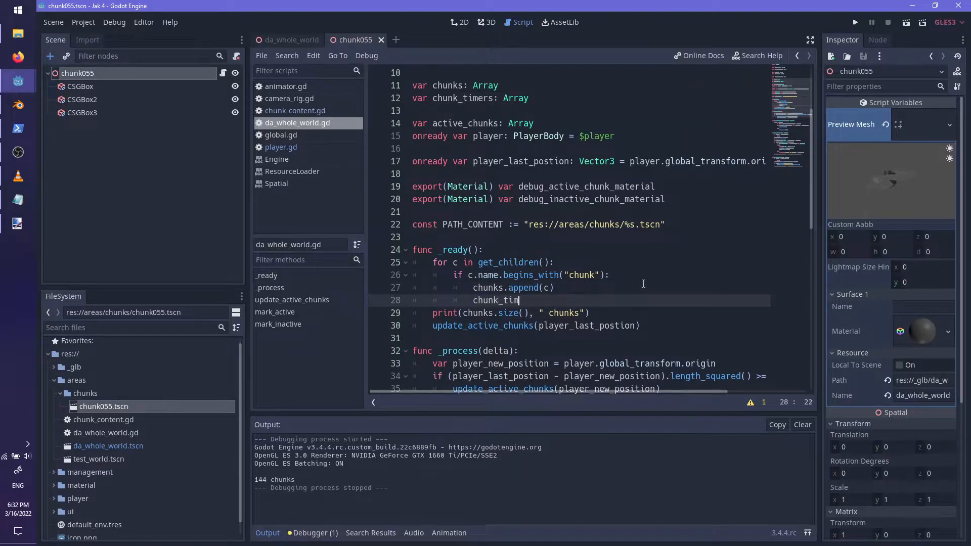
text(ers.a)
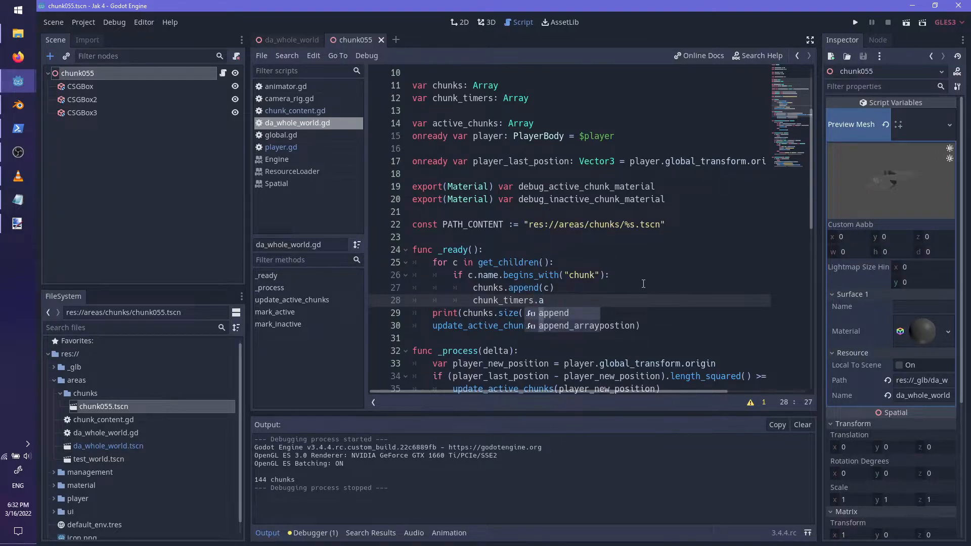
key(Return)
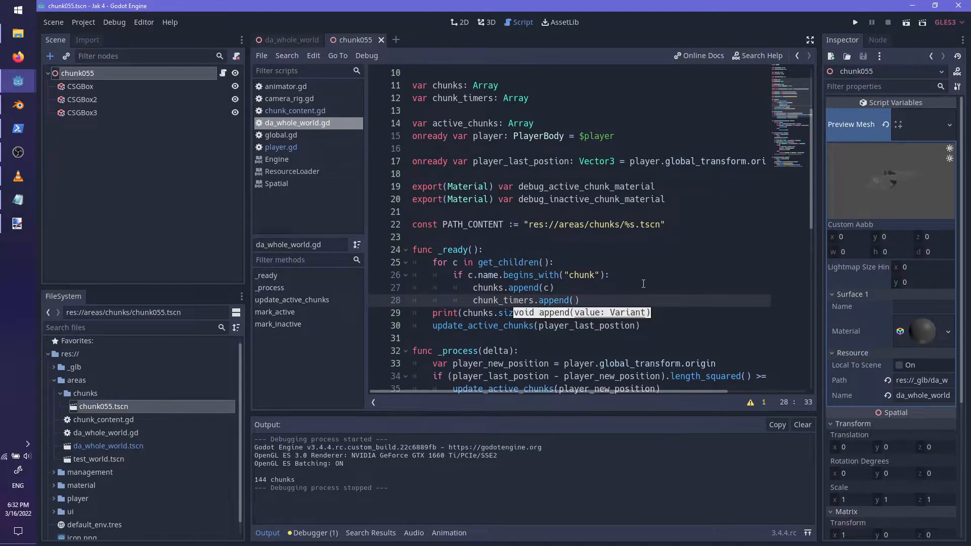
- Replace the append call on chunk_timers with the assignment chunk_timers[c.name] = LOAD_TIME
key(BackSpace)
key(BackSpace)
key(BackSpace)
key(BackSpace)
key(BackSpace)
key(BackSpace)
key(BackSpace)
key(BackSpace)
text([ch)
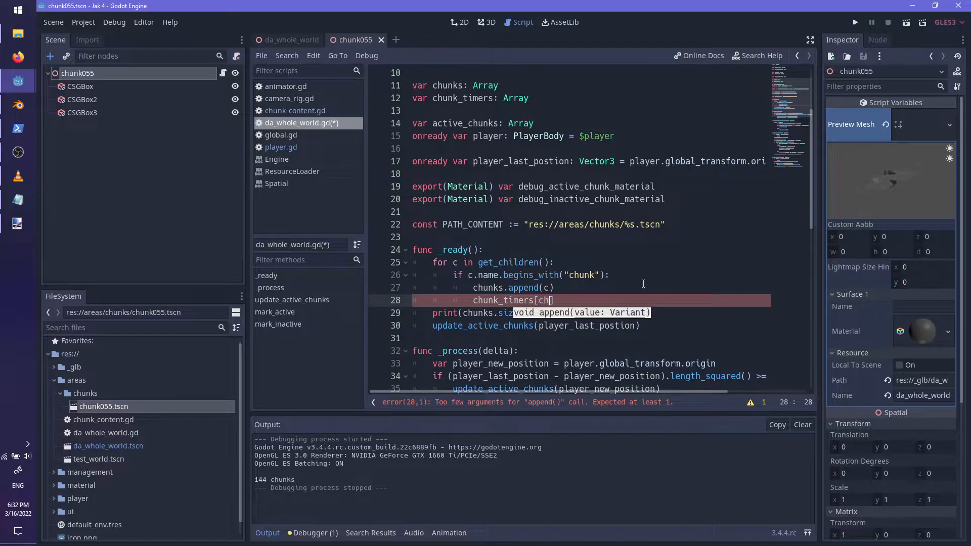
key(BackSpace)
text(.name] =)
scroll(652, 280, up, 3)
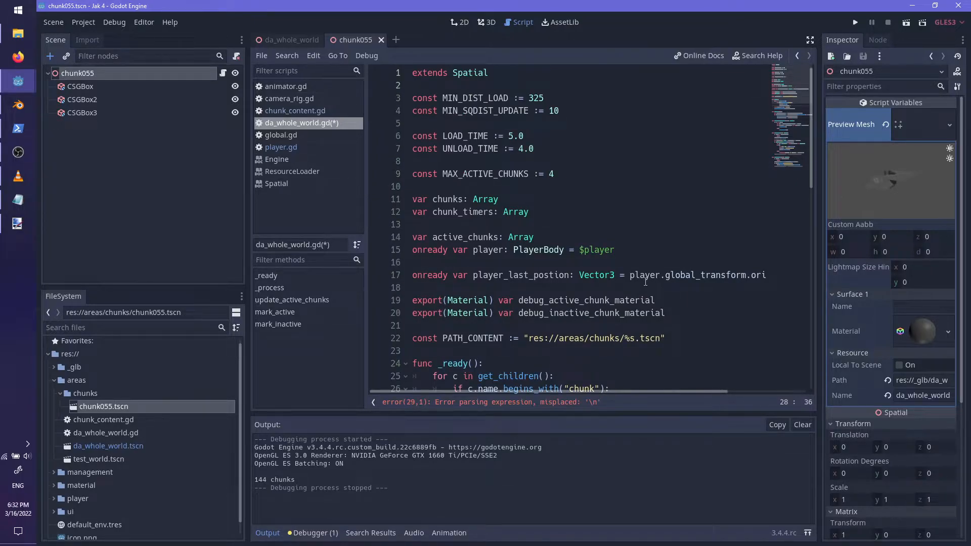
scroll(646, 282, down, 1)
text(LOAD_TIME)
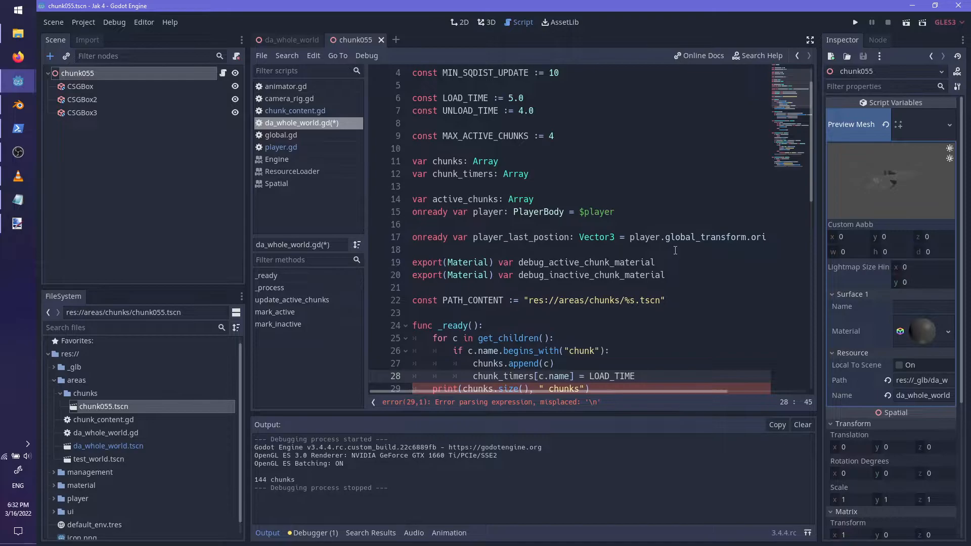
- Delete the chunk_timers[c.name] = LOAD_TIME line from the _ready() function
scroll(676, 250, down, 4)
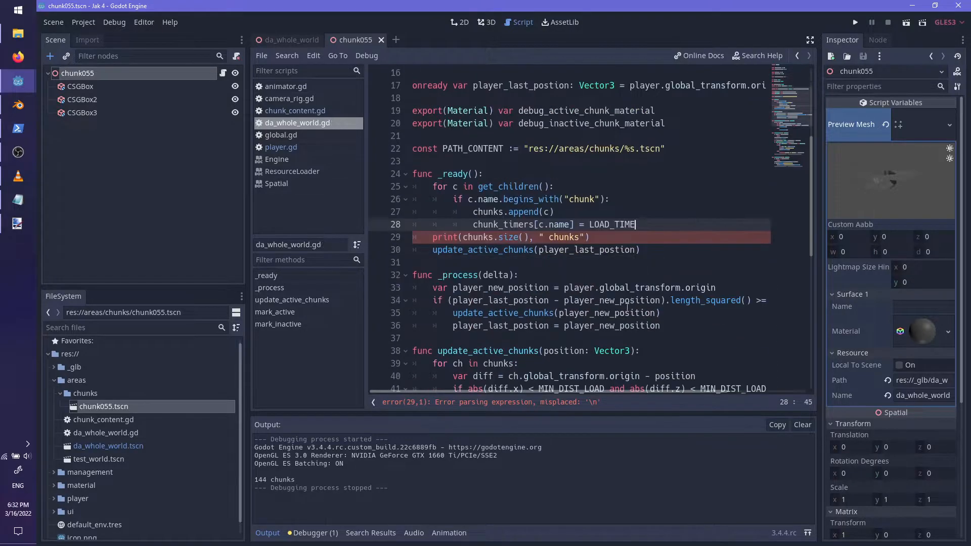
drag(574, 224, 473, 225)
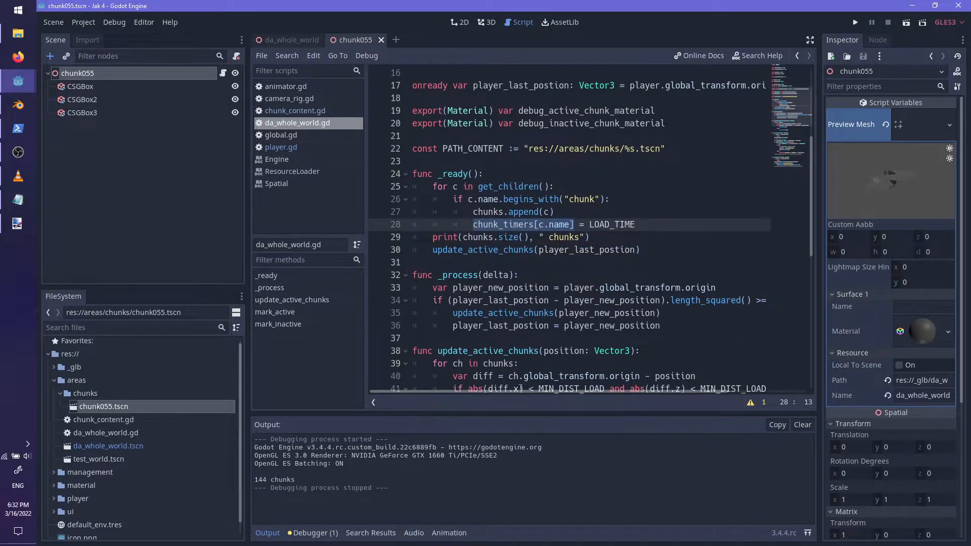
scroll(531, 312, down, 2)
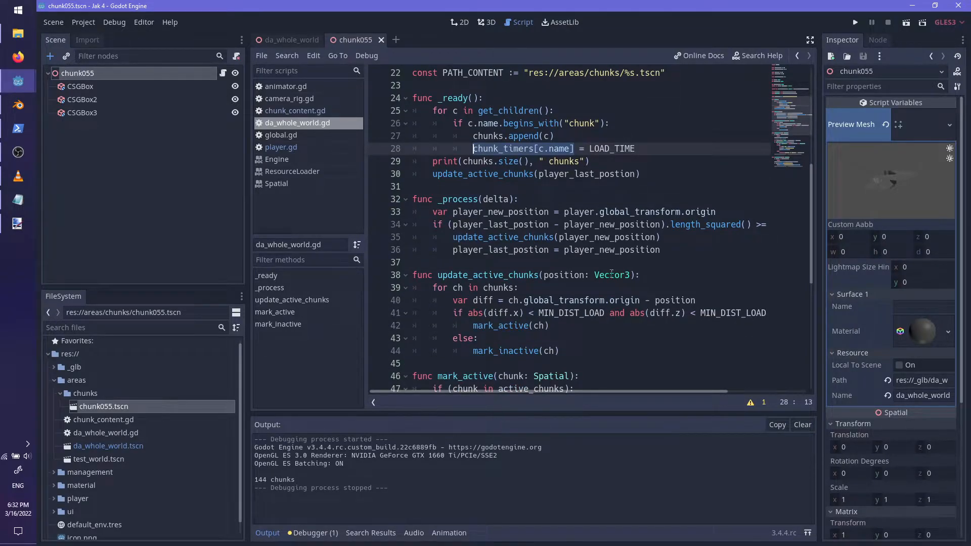
click(678, 250)
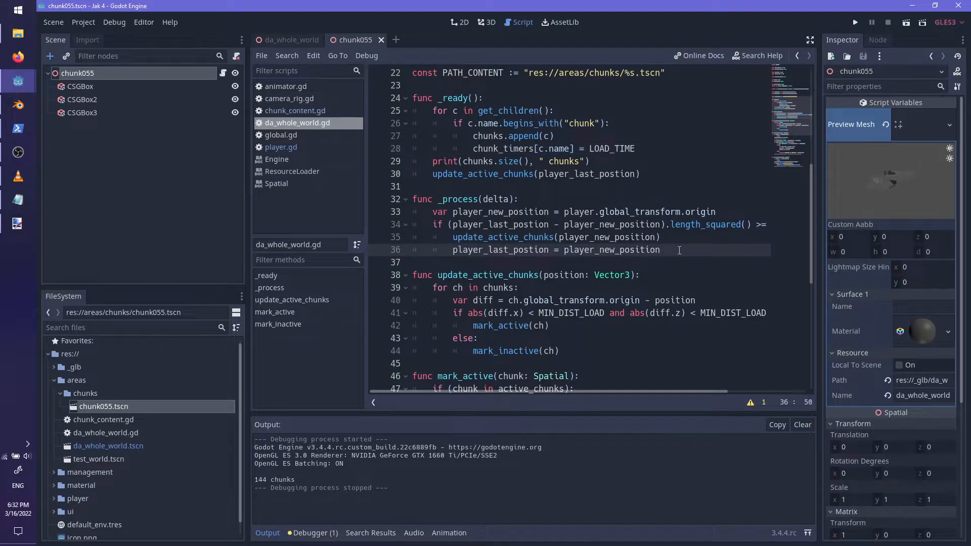
scroll(678, 250, up, 1)
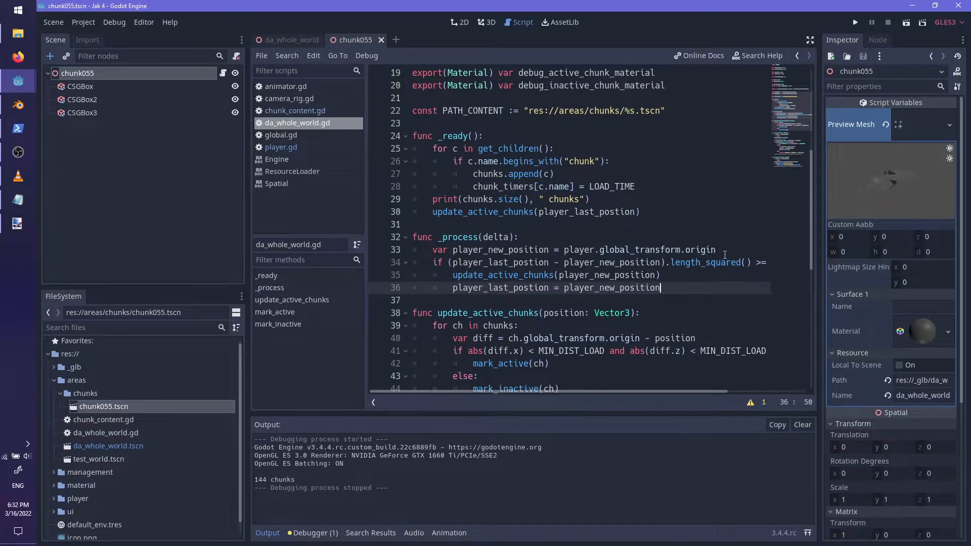
scroll(637, 392, right, 3)
scroll(618, 392, left, 3)
click(648, 185)
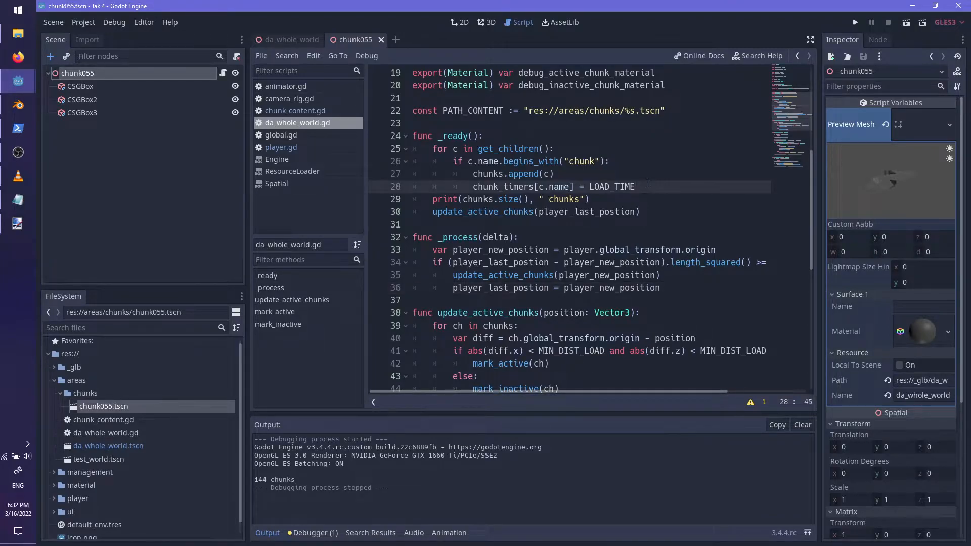
drag(648, 185, 648, 179)
key(BackSpace)
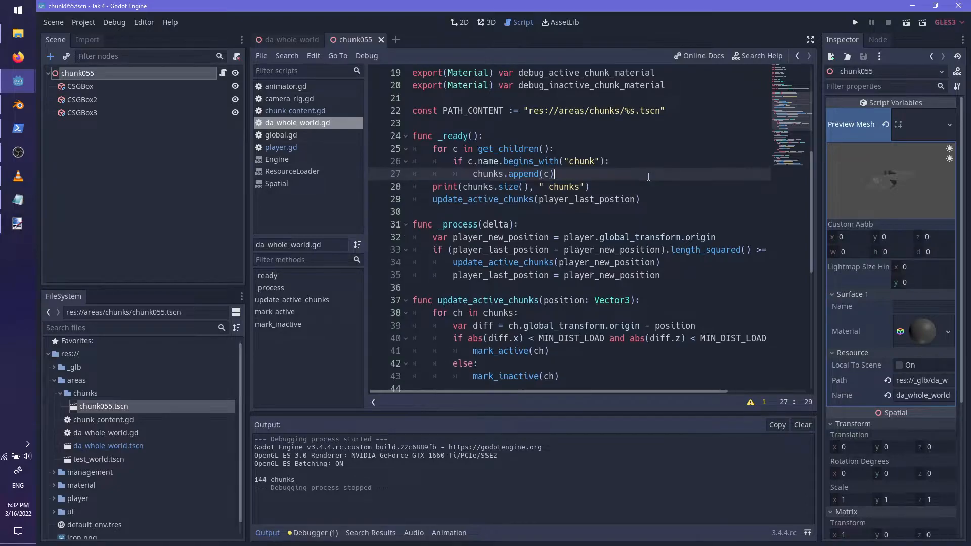
- Remove the chunk_timers declaration and the blank line above the active_chunks variable
scroll(549, 228, up, 6)
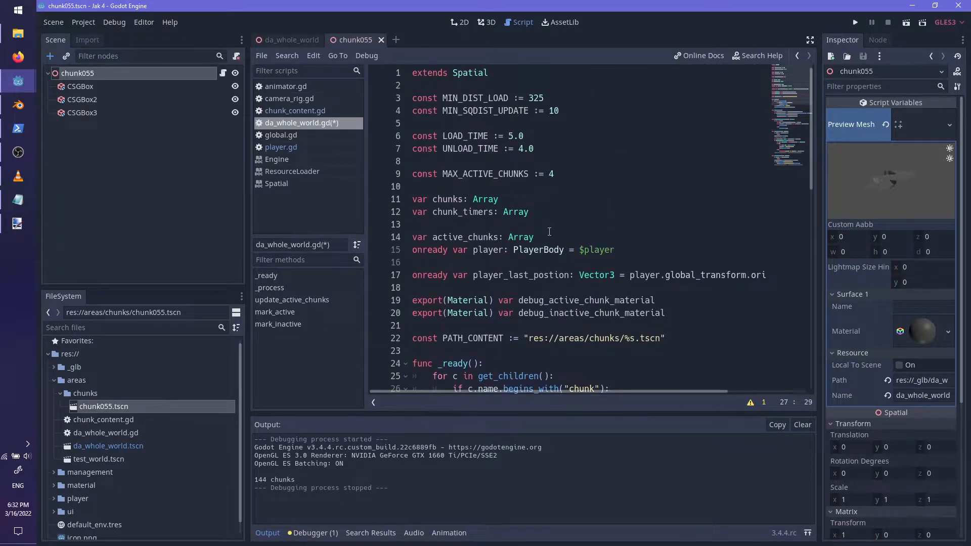
drag(553, 211, 553, 203)
key(Delete)
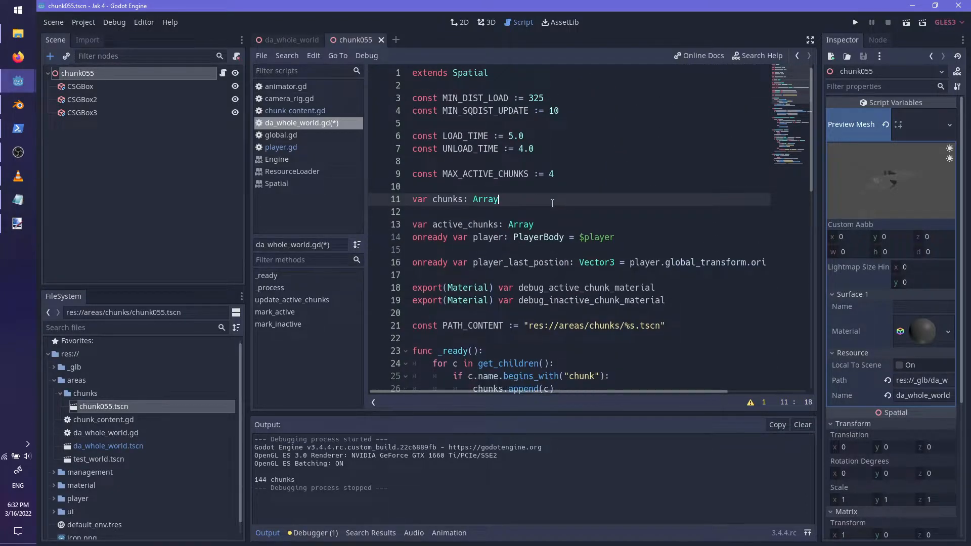
key(Delete)
- Declare "var chunk_load_waitlist : Array" directly below the chunks variable
key(Down)
key(Home)
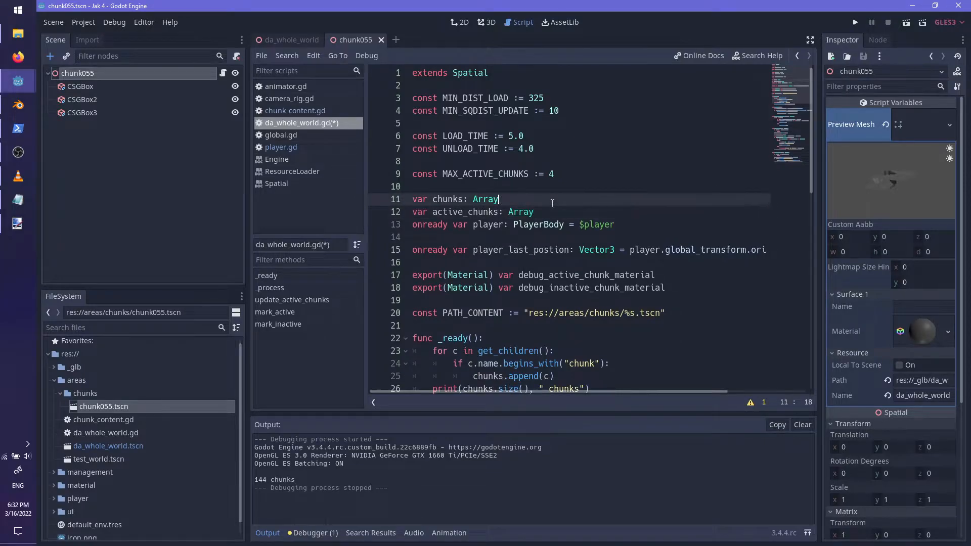
key(Return)
key(Up)
text(var chu)
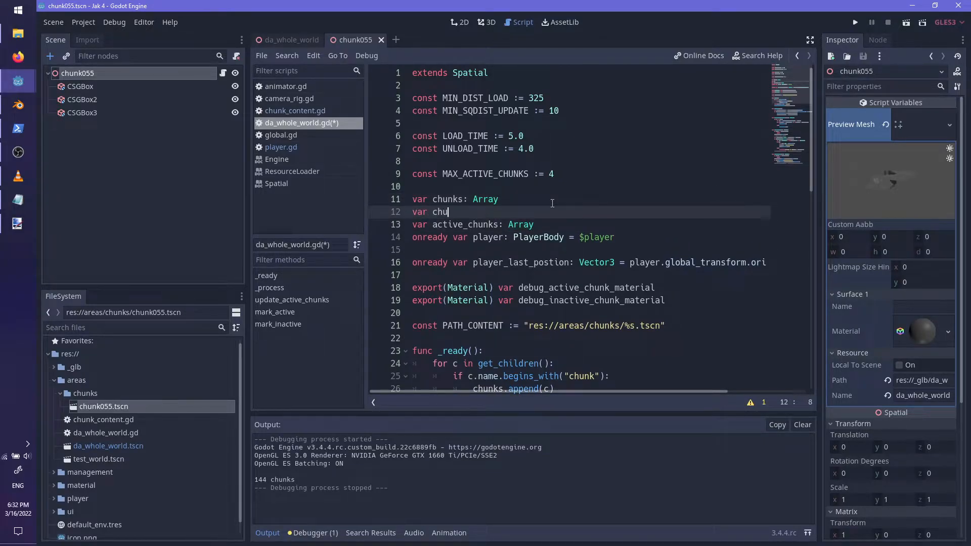
text(nk_q)
key(BackSpace)
text(load_waitlist : Array)
- Declare a chunk_unload_waitlist variable typed as a dictionary on the line below chunk_load_waitlist
key(Return)
text(c)
key(BackSpace)
text(var chunk_l)
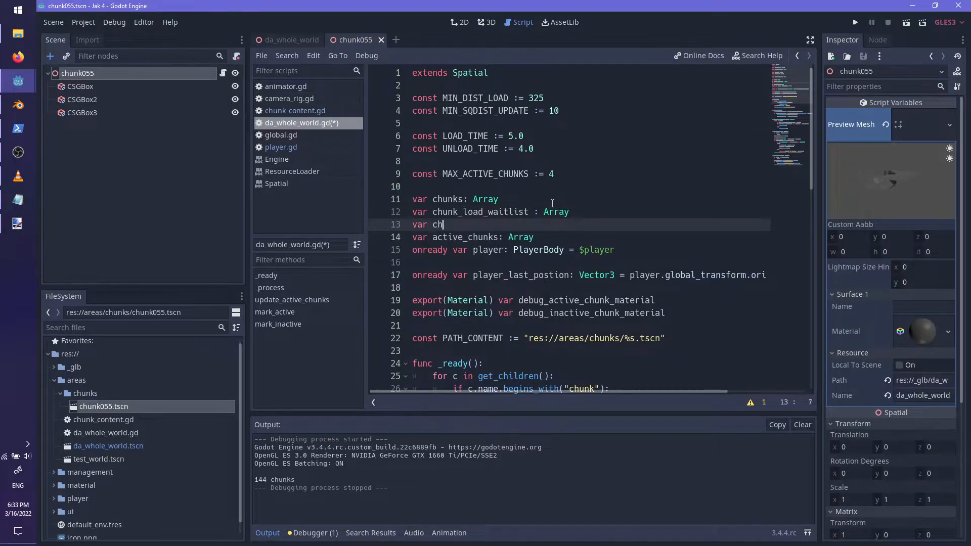
text(oad_wa)
key(BackSpace)
key(BackSpace)
key(BackSpace)
key(BackSpace)
key(BackSpace)
key(BackSpace)
key(BackSpace)
text(unload_waitlist : Dictionary)
- Change the type of chunk_load_waitlist to Dictionary
key(Up)
key(BackSpace)
key(BackSpace)
key(BackSpace)
key(BackSpace)
key(BackSpace)
text(Dictionary)
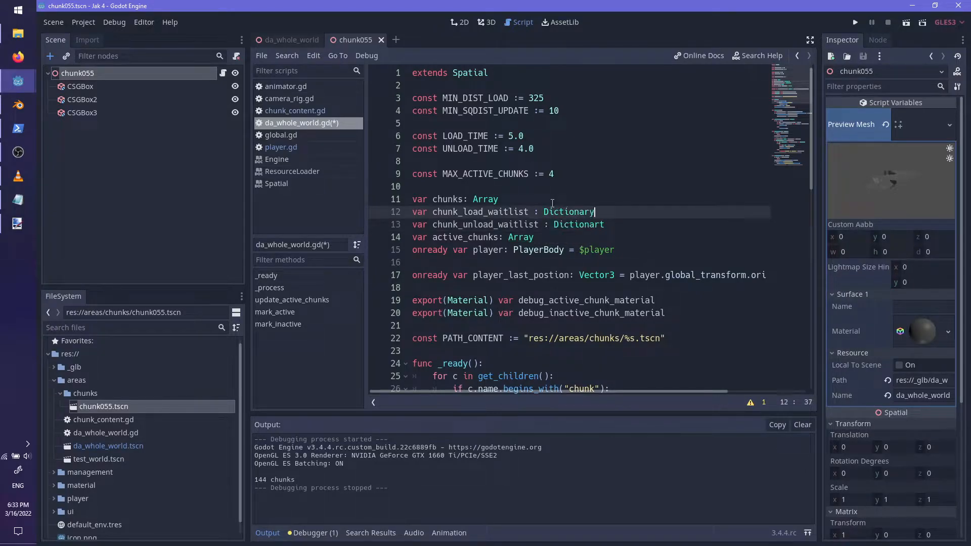
- Correct the type of chunk_unload_waitlist to the spelling Dictionary and save the script
key(Down)
key(End)
key(BackSpace)
key(ctrl+s)
key(BackSpace)
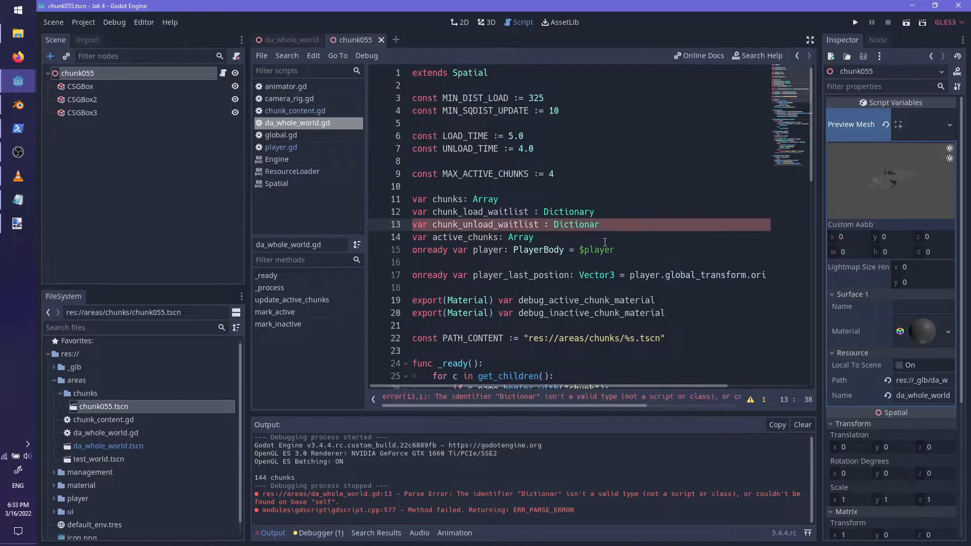
text(y)
key(Return)
scroll(539, 334, down, 1)
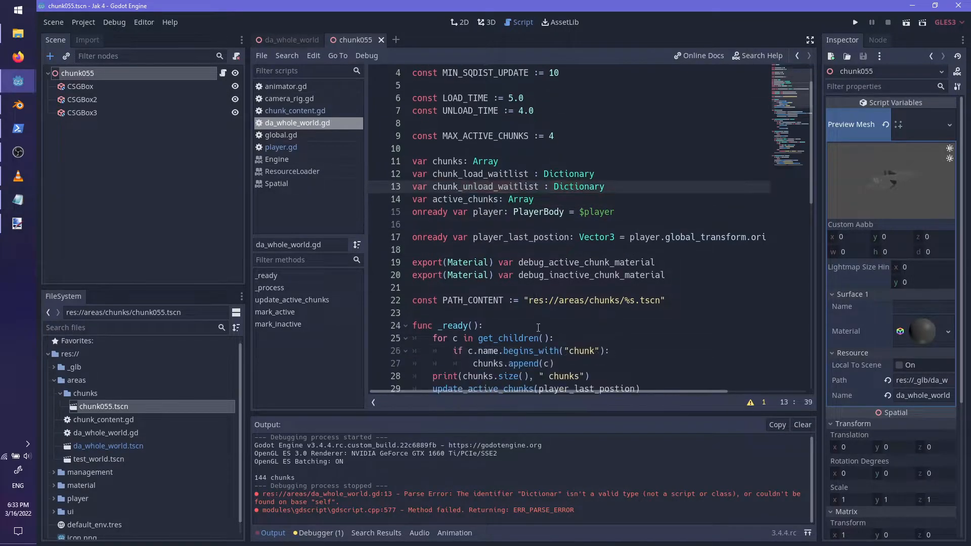
- Review the chunk_load_waitlist declaration and the _ready(), _process() and update_active_chunks() functions
click(484, 174)
scroll(574, 255, down, 3)
scroll(574, 255, up, 2)
click(489, 136)
double_click(490, 136)
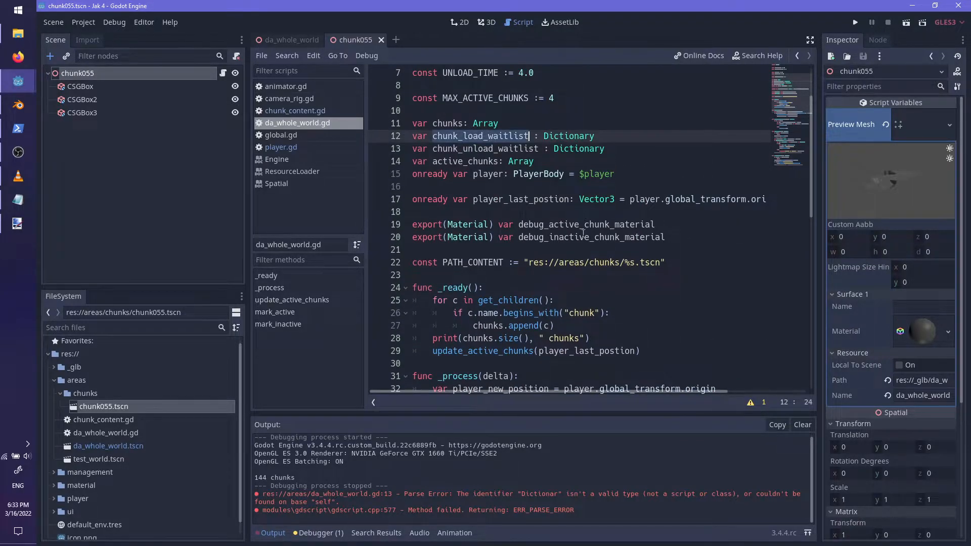
scroll(624, 286, down, 1)
scroll(547, 284, down, 3)
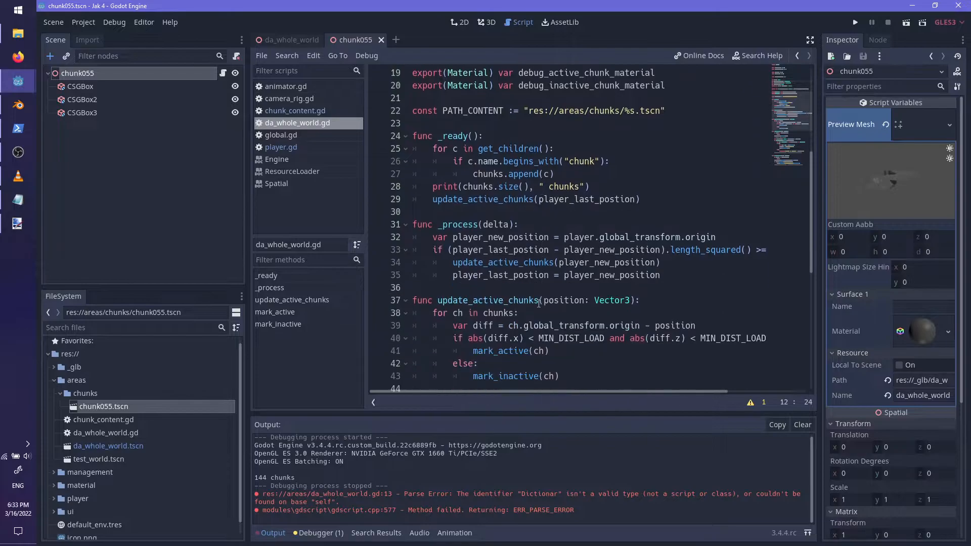
scroll(529, 348, down, 1)
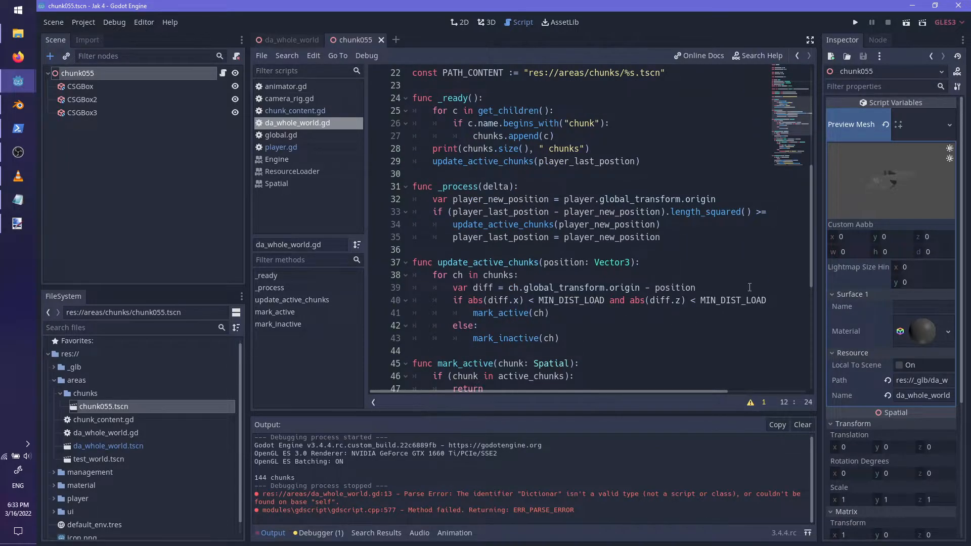
- Add the condition "if !(ch.name in chunk_load_waitlist):" under the MIN_DIST_LOAD distance check in update_active_chunks()
click(766, 301)
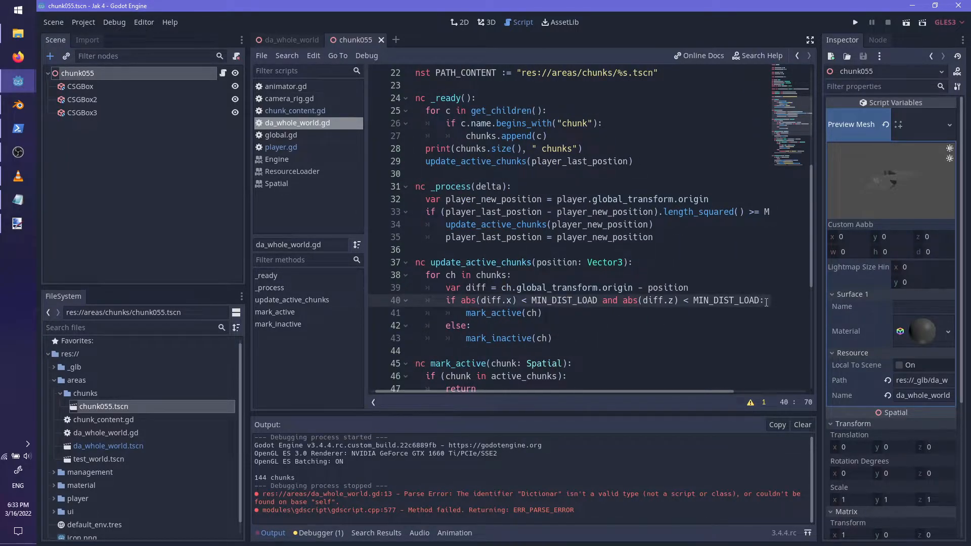
key(End)
key(Return)
text(uf)
key(BackSpace)
key(BackSpace)
key(BackSpace)
text(if )
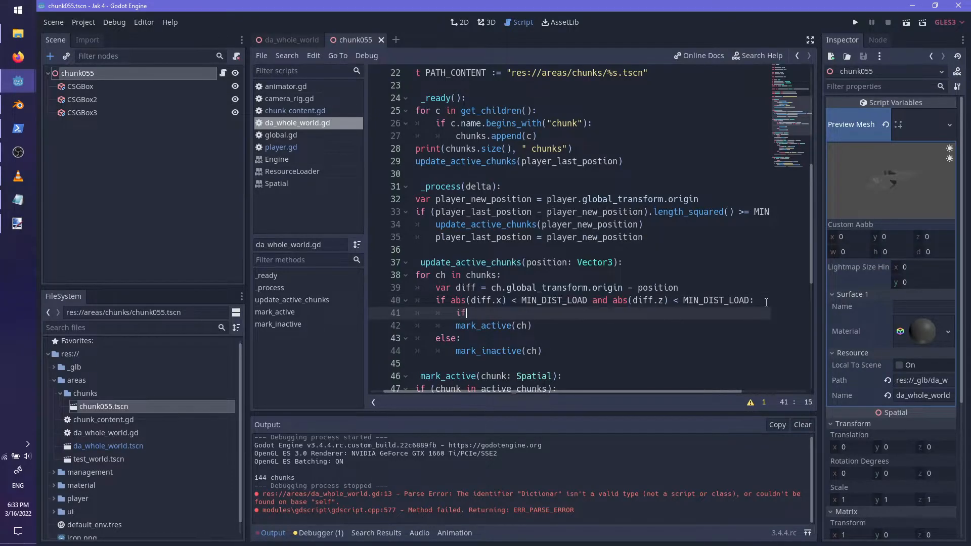
text(ch.)
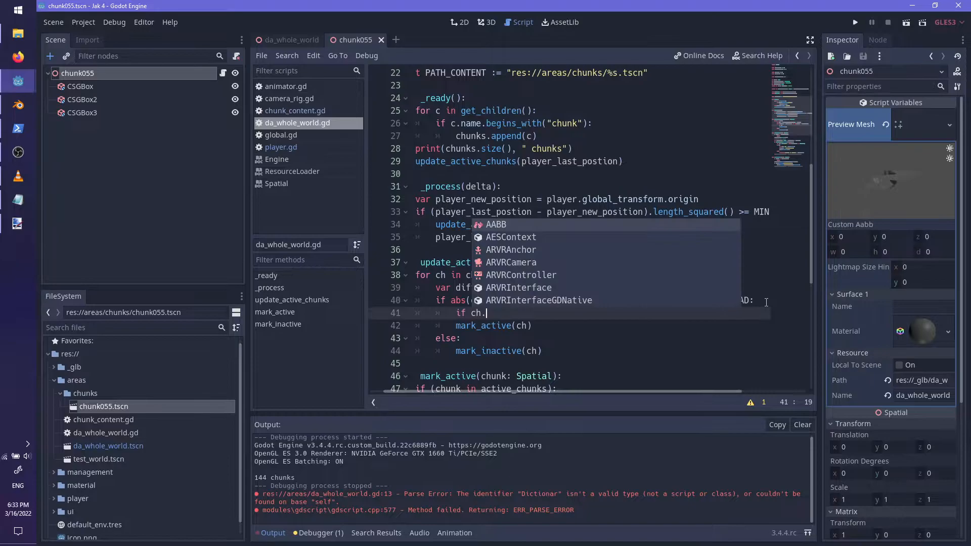
text(name !)
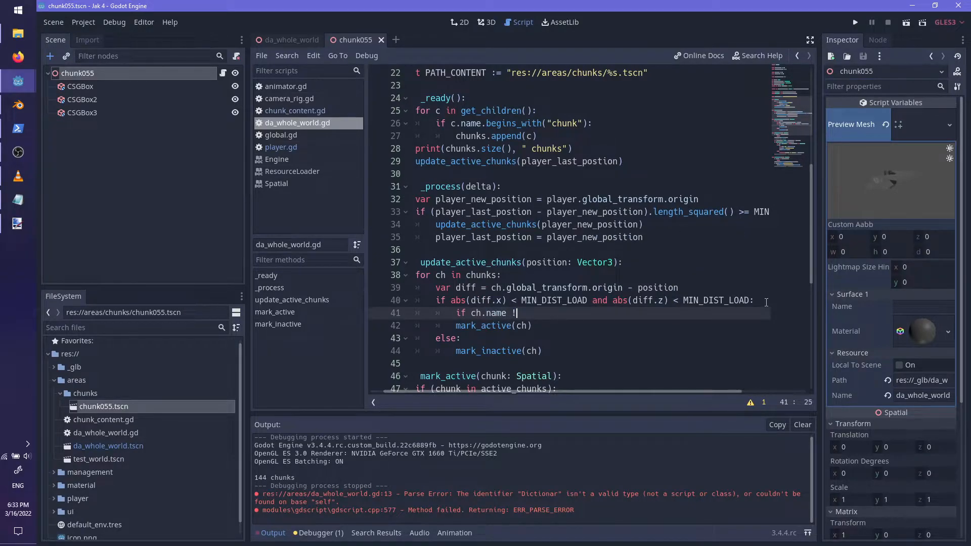
key(ctrl+Left)
text(!()
key(End)
text(in chunk_)
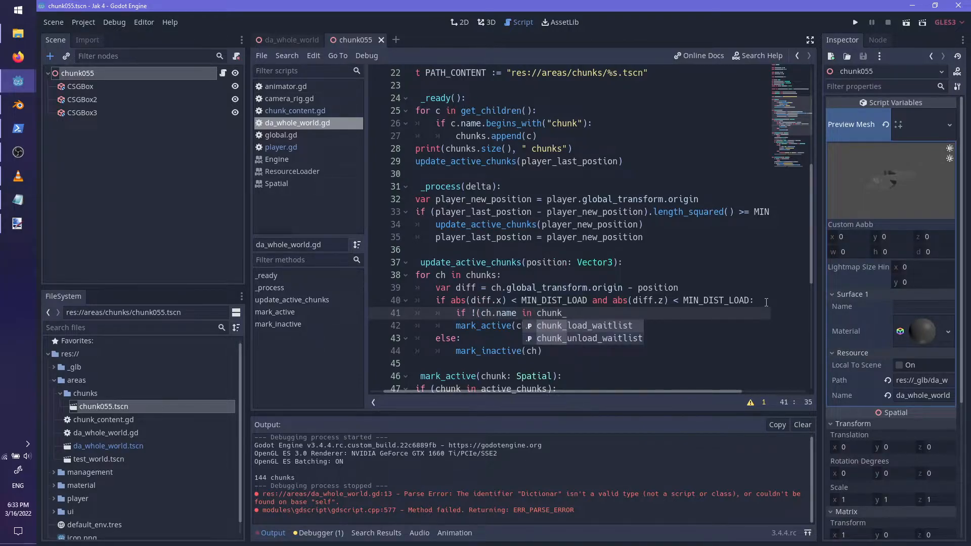
key(Return)
text():)
- Inside the new condition, assign chunk_load_waitlist[ch.name] = 0.0 and save the script
key(Return)
text(chunk_load_waitlist)
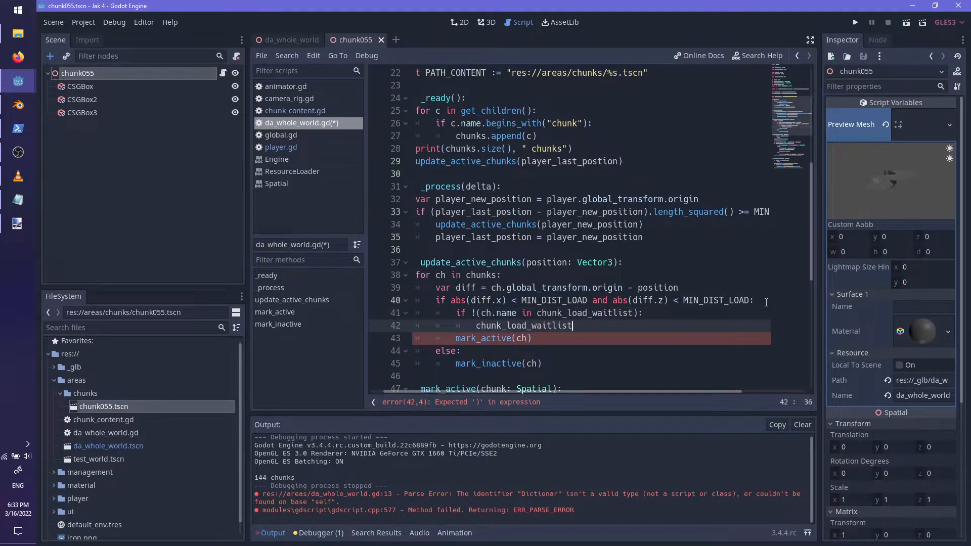
text([ch.name] = 0)
key(Up)
text(.0)
key(ctrl+s)
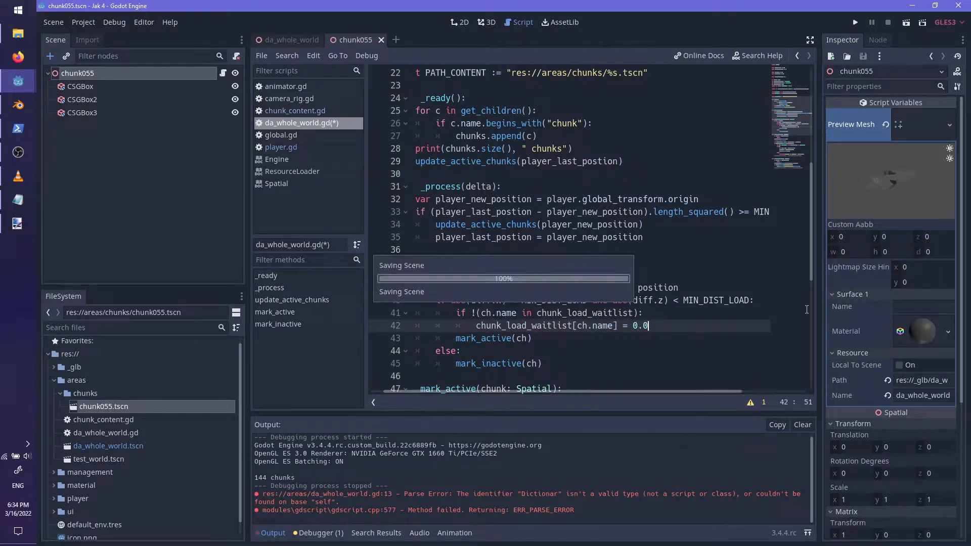
- Initialize the chunk_load_waitlist declaration with an empty dictionary, = {}
scroll(546, 269, up, 6)
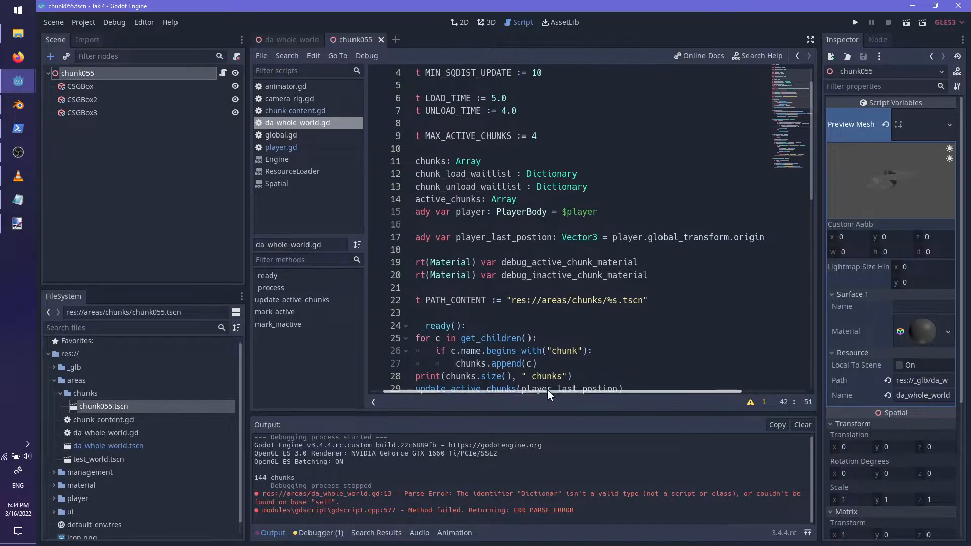
drag(547, 390, 427, 392)
double_click(581, 263)
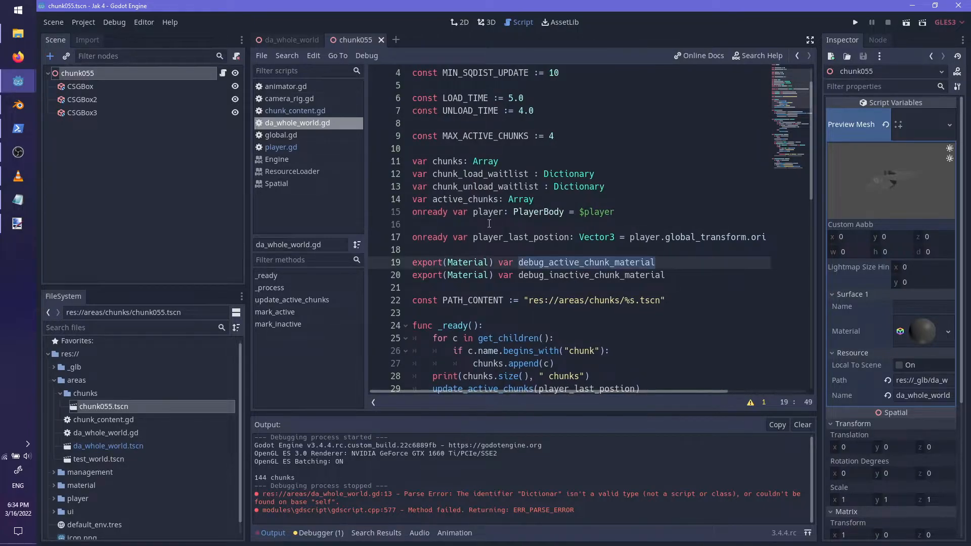
click(607, 172)
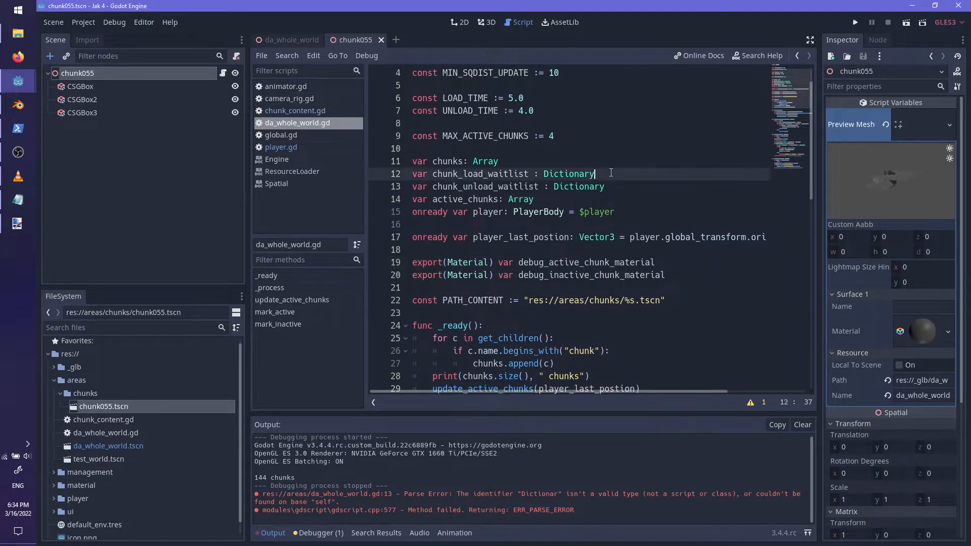
text({})
key(Left)
key(Left)
text(=)
- Initialize the chunk_unload_waitlist declaration with = {} and save the script
key(Down)
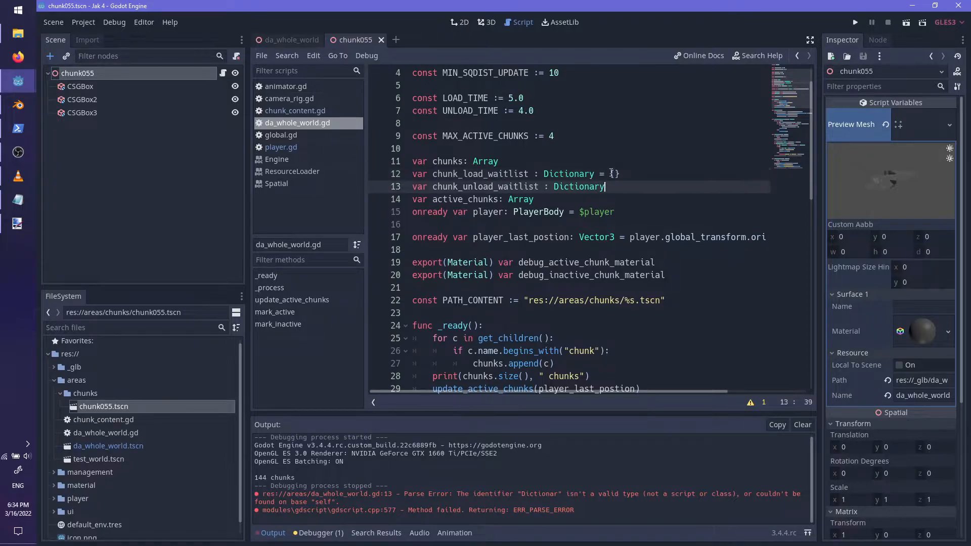
text(= {})
key(ctrl+Left)
key(ctrl+s)
- Add a "for ch in chunk_load_waitlist:" loop at the end of _process(), outside the player distance check
scroll(607, 228, down, 6)
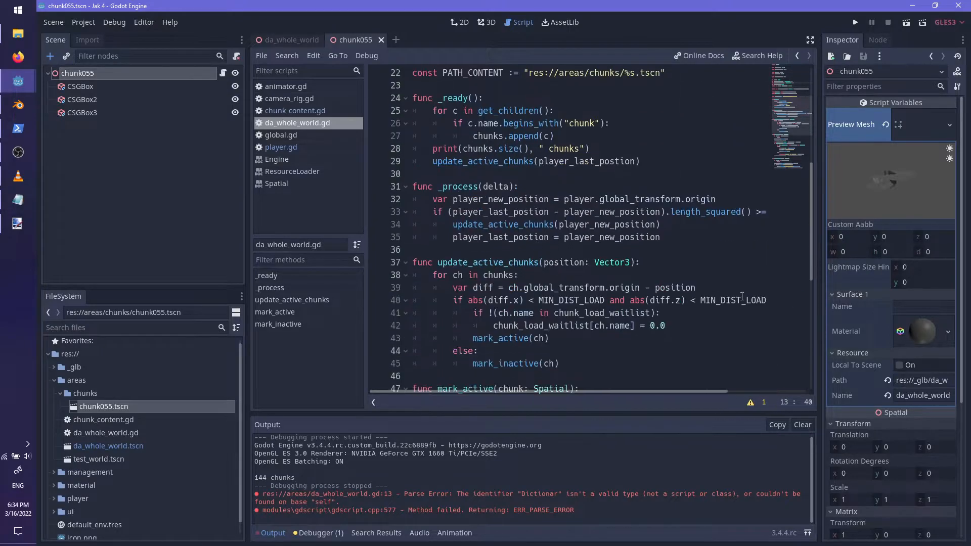
scroll(516, 259, down, 1)
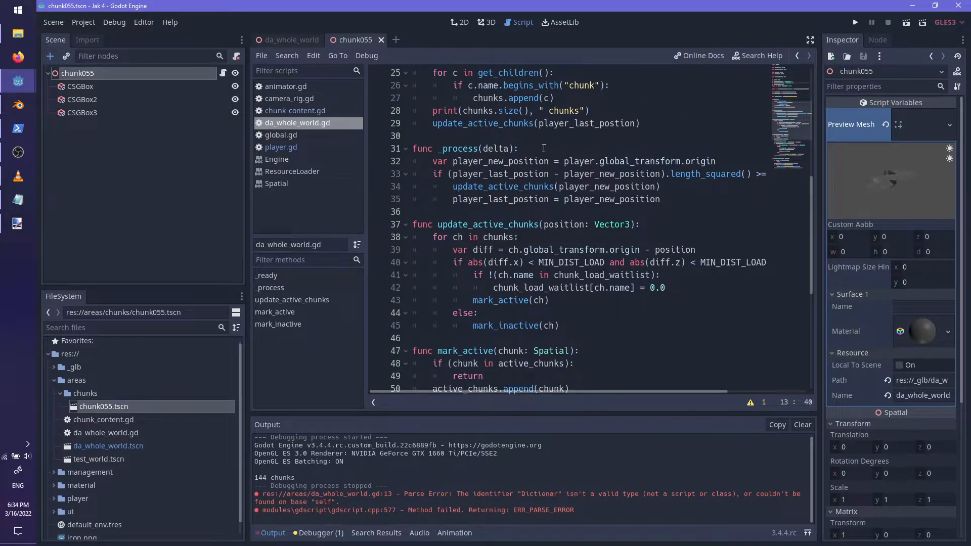
click(678, 199)
key(Return)
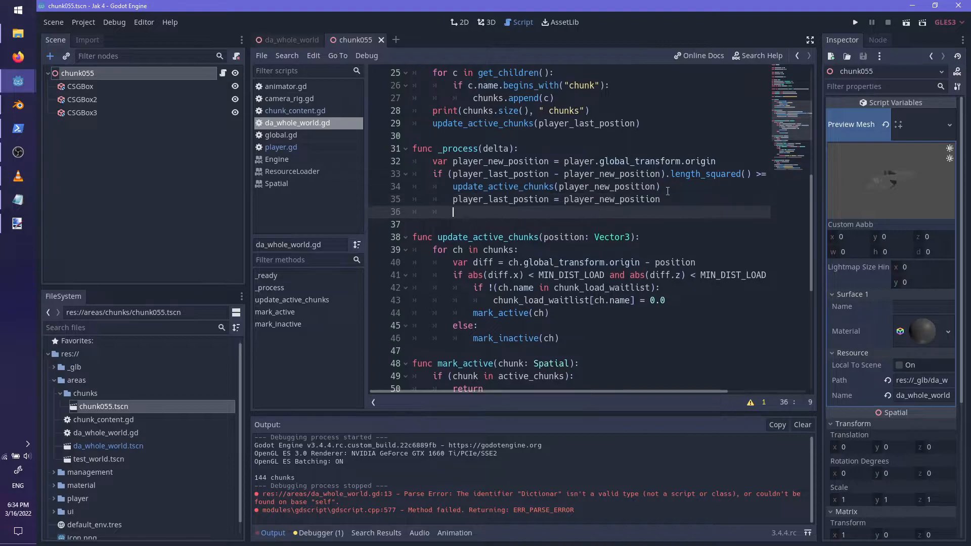
text(for ch in c)
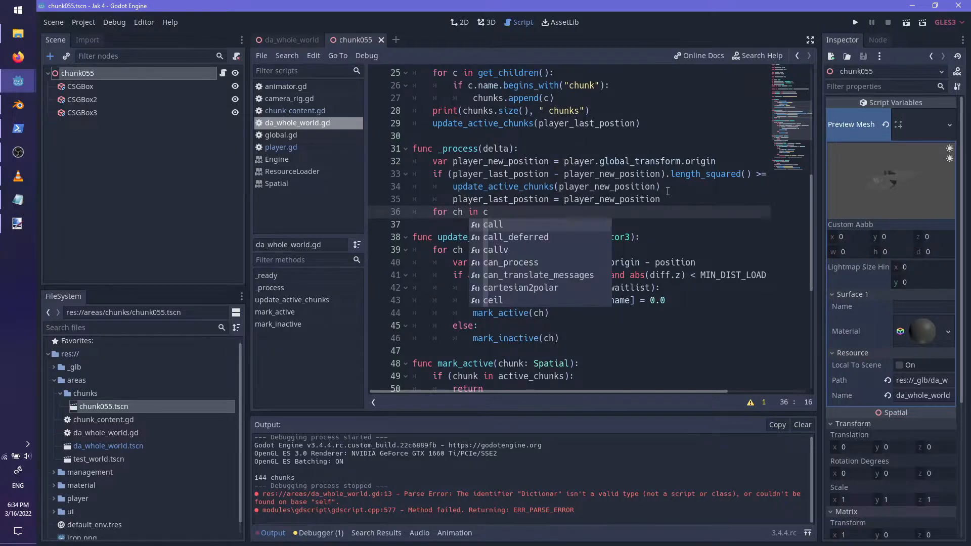
text(hu)
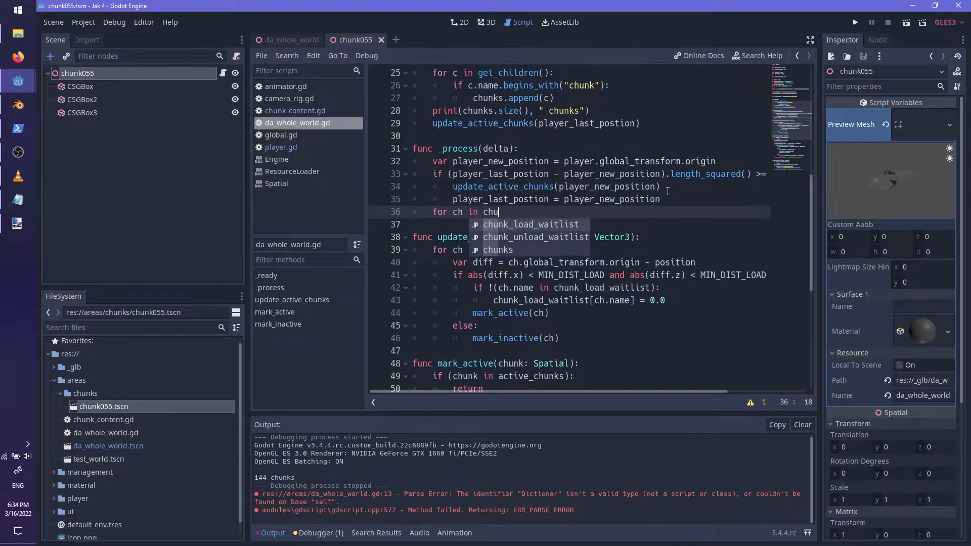
key(Return)
text(:)
key(Return)
- Inside the load waitlist loop, increment the chunk's timer with chunk_load_waitlist[ch] += delta
text(chu)
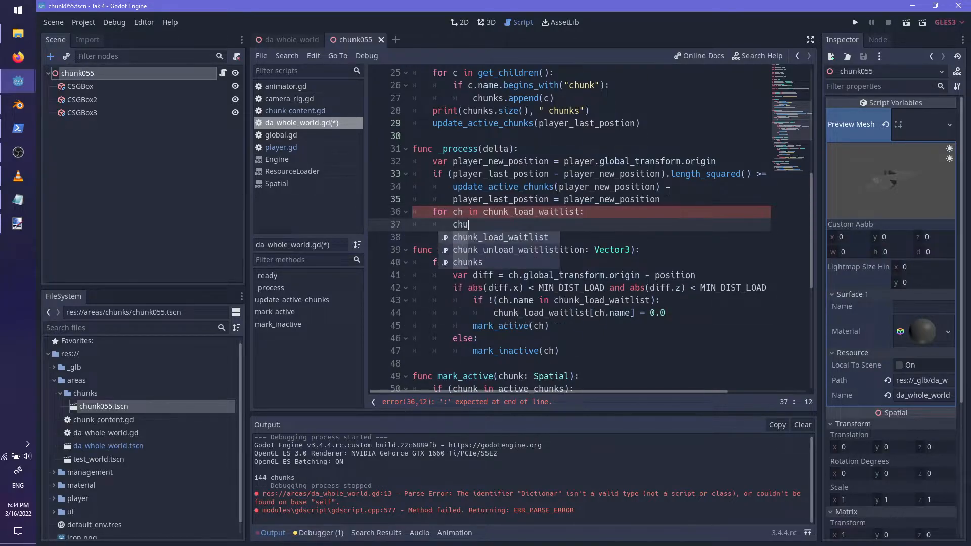
key(Return)
text([ch)
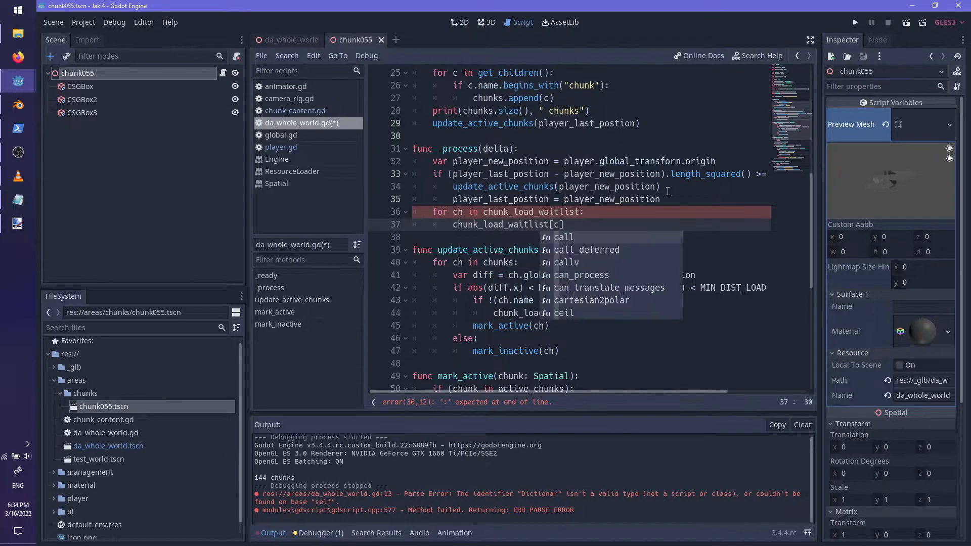
text(].)
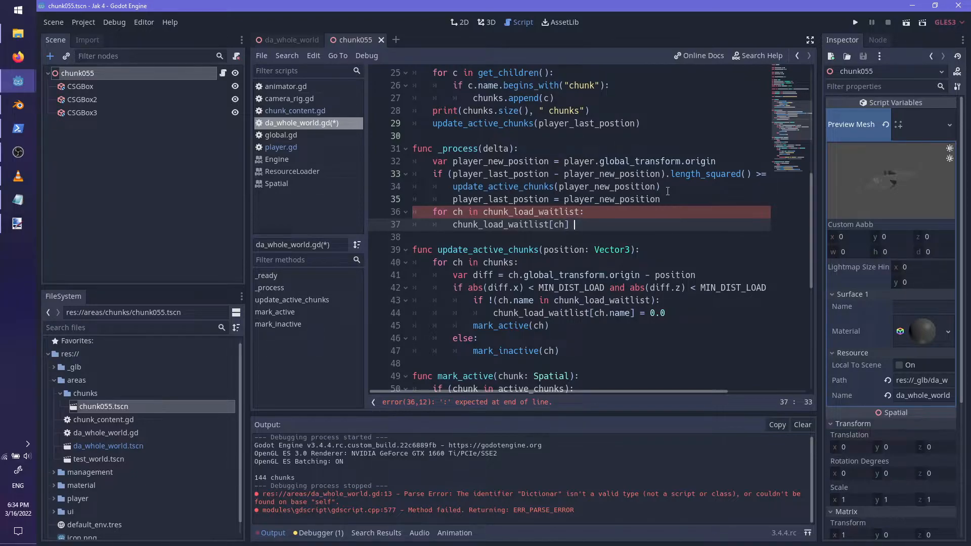
text( += delta)
- Below the timer increment, add the condition "if chunk_load_waitlist[ch] > LOAD_TIME:"
key(Return)
text(if c)
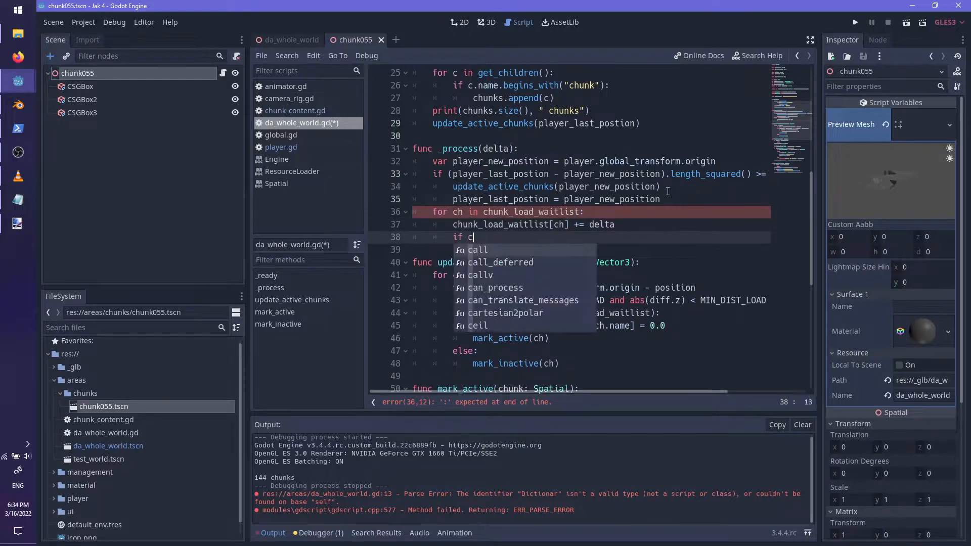
text(hunk)
key(Return)
text([ch)
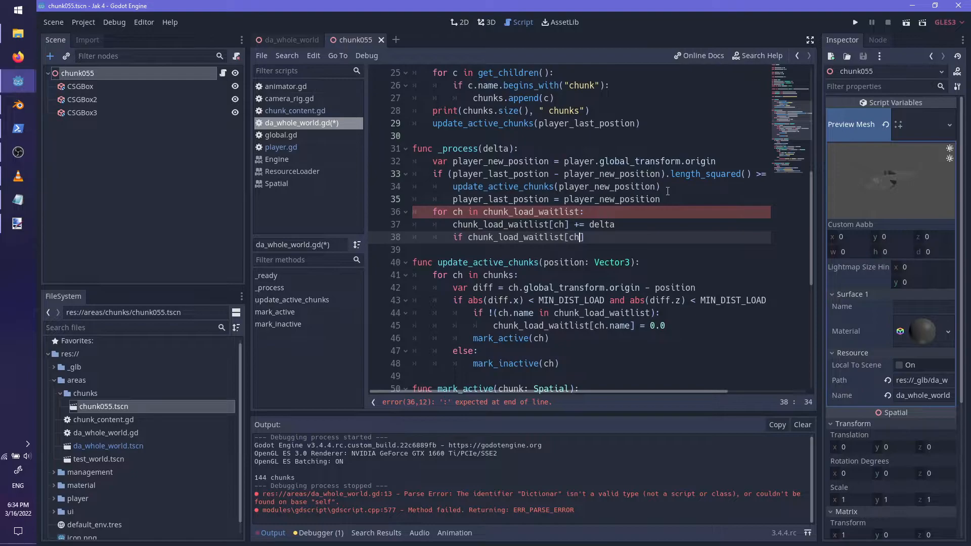
text(] > TIME_LO)
key(ctrl+BackSpace)
text(C)
key(BackSpace)
scroll(668, 191, up, 8)
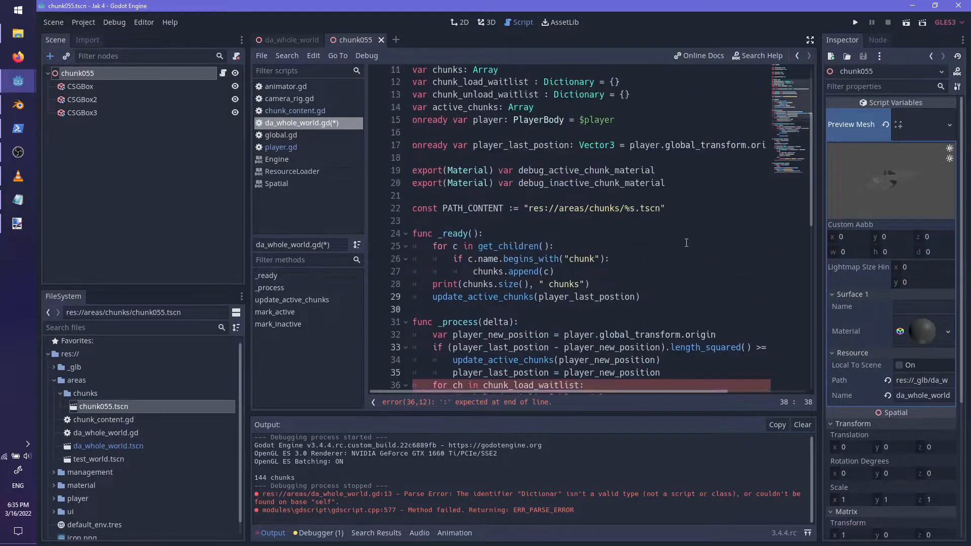
scroll(625, 235, down, 4)
scroll(625, 235, up, 2)
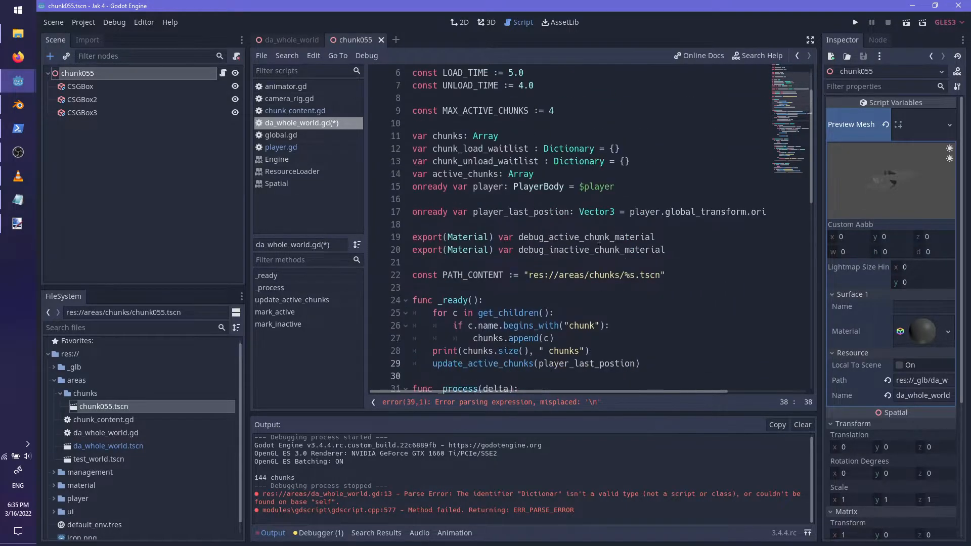
scroll(601, 240, down, 4)
text(L)
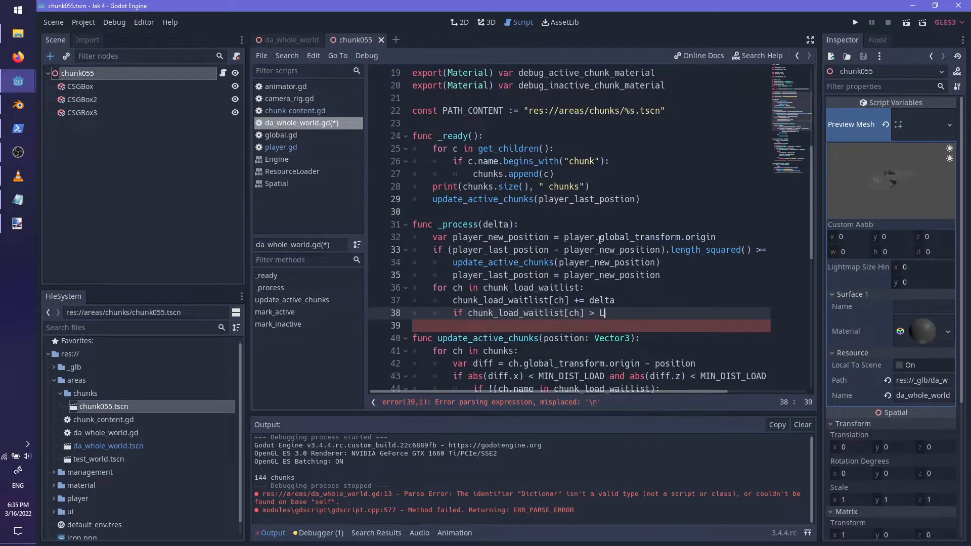
text(OAD_TIME:)
- Inside the LOAD_TIME condition, call mark_active(get_node(ch))
key(Return)
text(mark_)
key(Return)
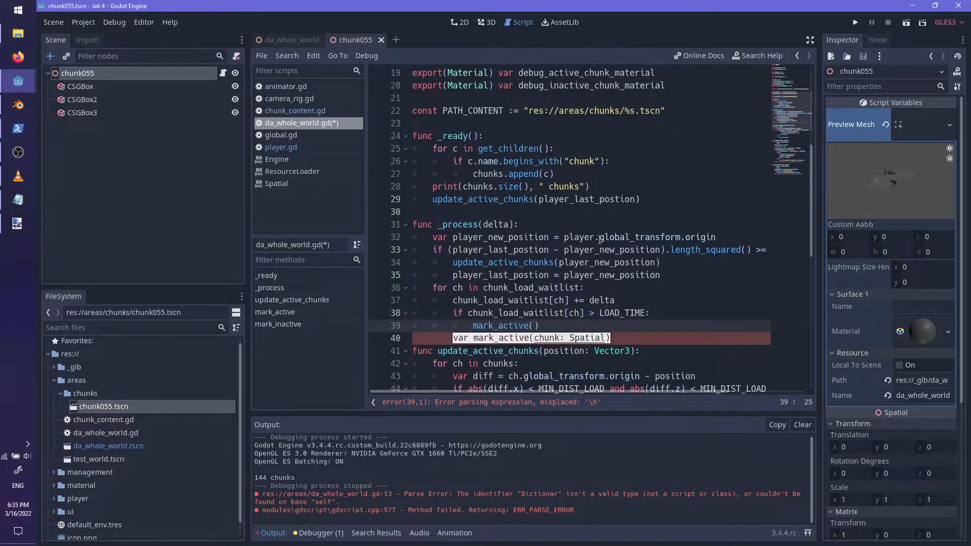
text(chu)
key(BackSpace)
key(BackSpace)
key(BackSpace)
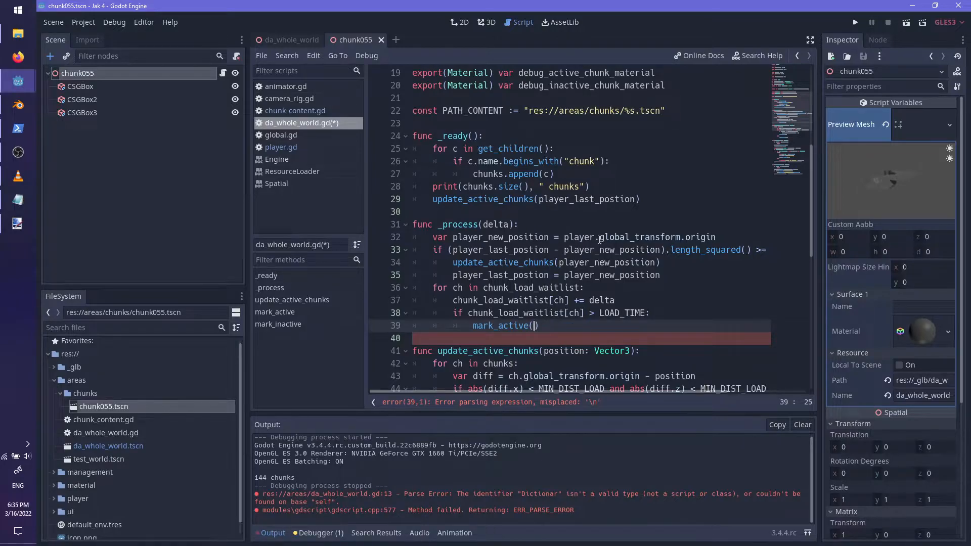
text(get_nod)
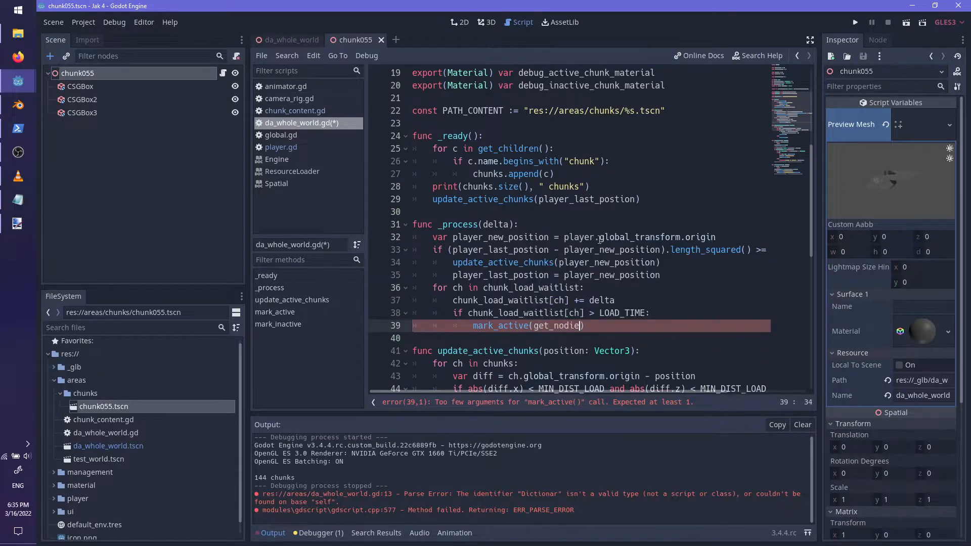
key(ctrl+BackSpace)
text(get_node(ch)))
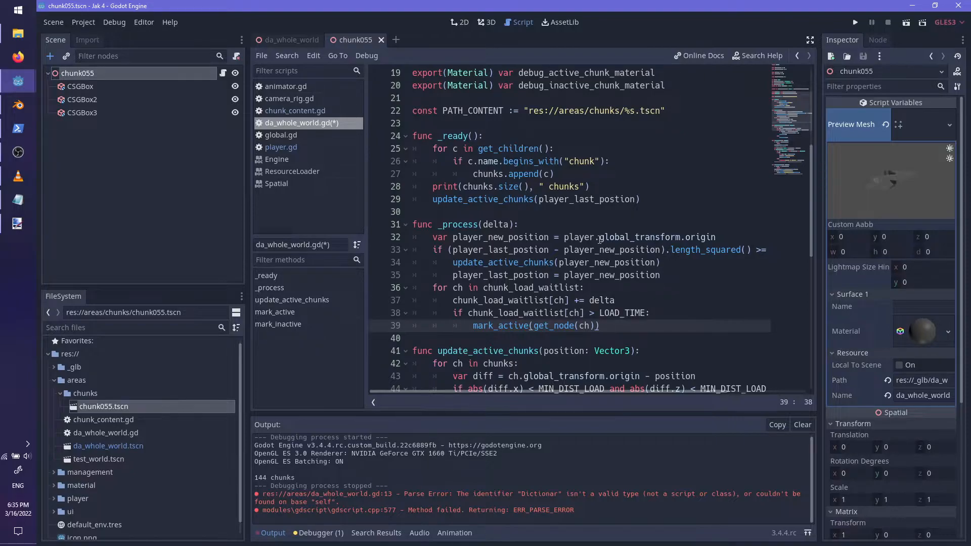
- Insert chunk_load_waitlist.erase(ch) above the mark_active call in the LOAD_TIME condition
key(Up)
key(End)
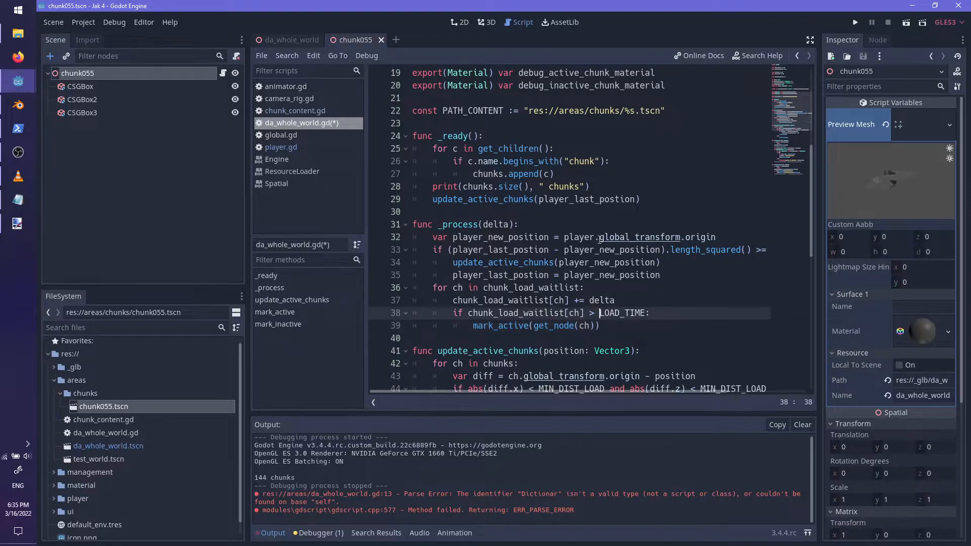
key(Return)
text(chunk_load_a)
key(Return)
text(.erase(ch)
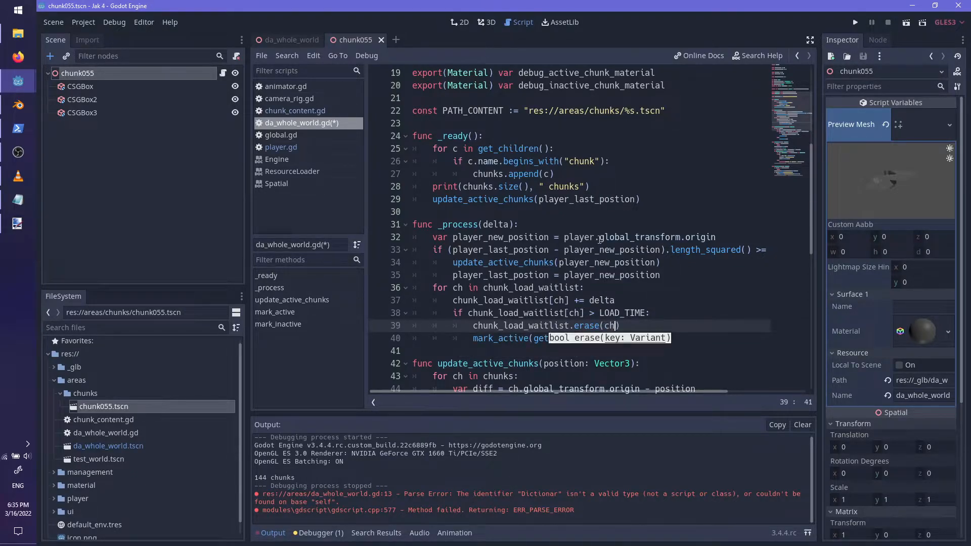
key(Escape)
- Add a second loop, "for ch in chunk_unload_waitlist:", below the load waitlist loop in _process()
key(Down)
key(Return)
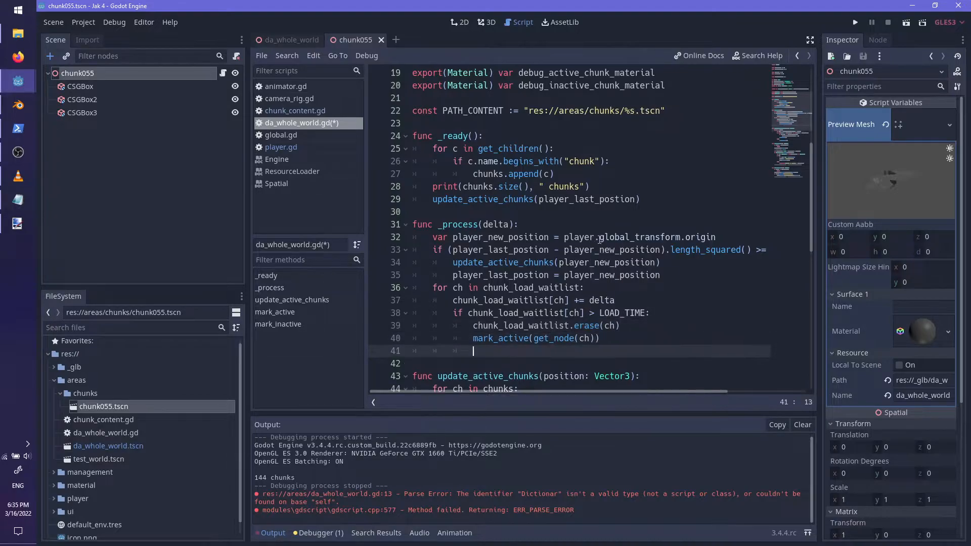
text(for ch in chunk_un)
key(Return)
text(:)
key(Return)
- Inside the unload waitlist loop, increment the chunk's timer with chunk_unload_waitlist[ch] += delta
text(chunk_unl)
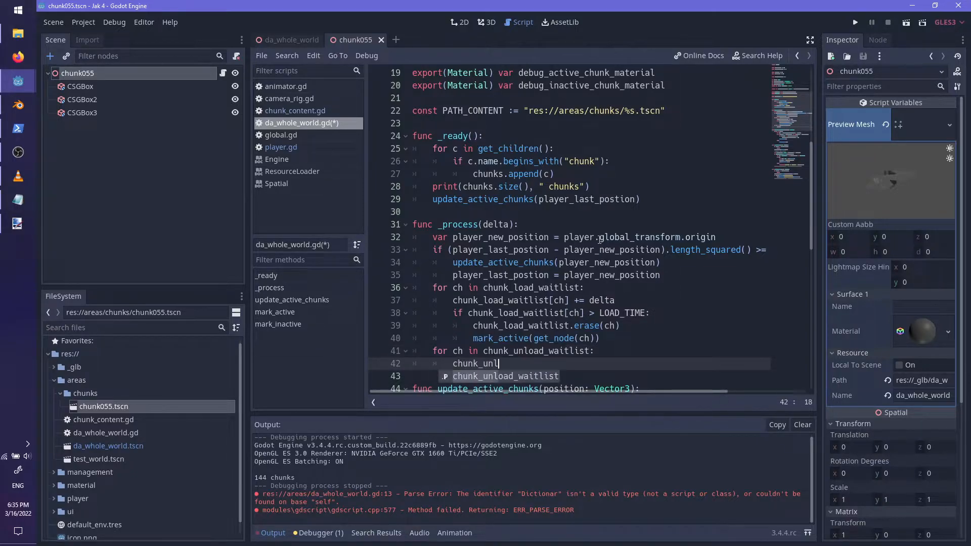
key(Return)
key(BackSpace)
text([ch] )
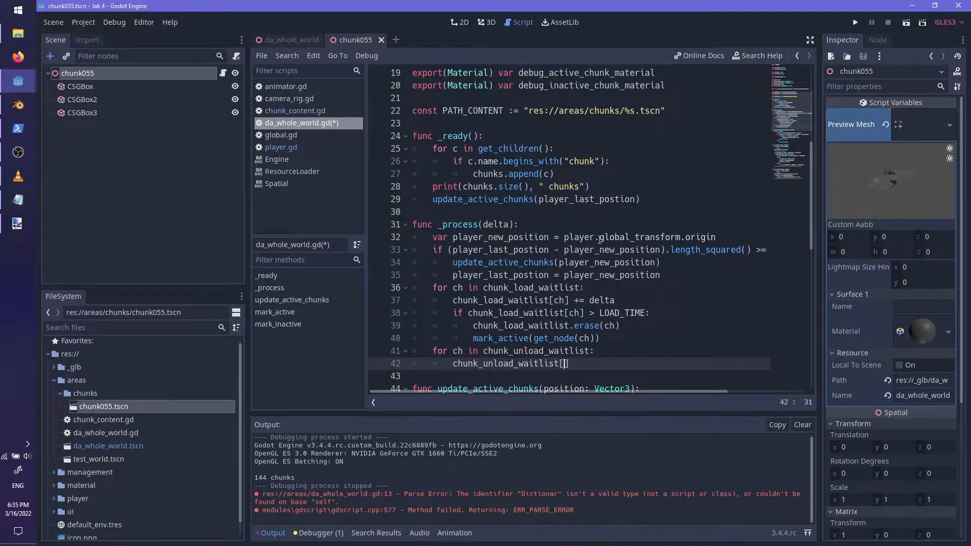
text(+= delta)
- Copy the three-line LOAD_TIME condition block from the load loop into the unload loop below its timer increment
key(Return)
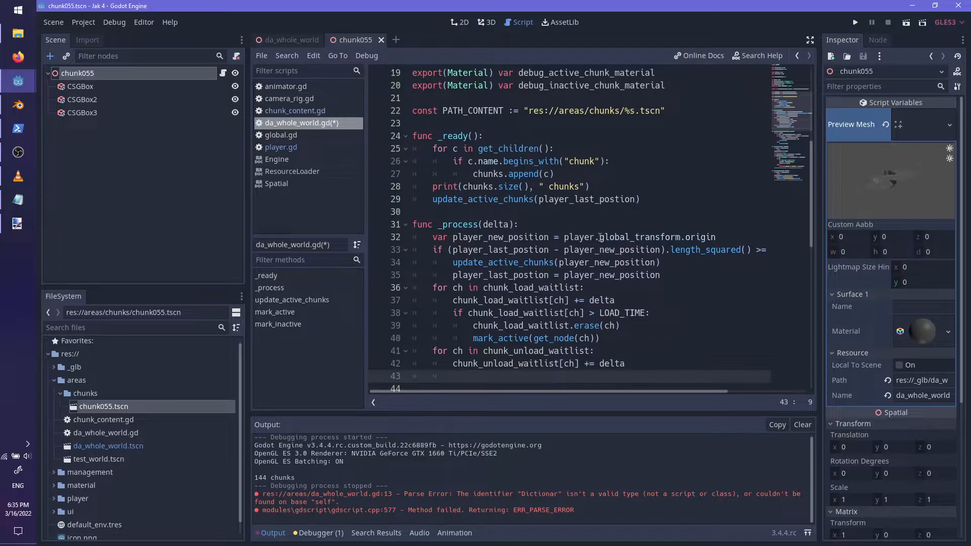
drag(608, 326, 628, 300)
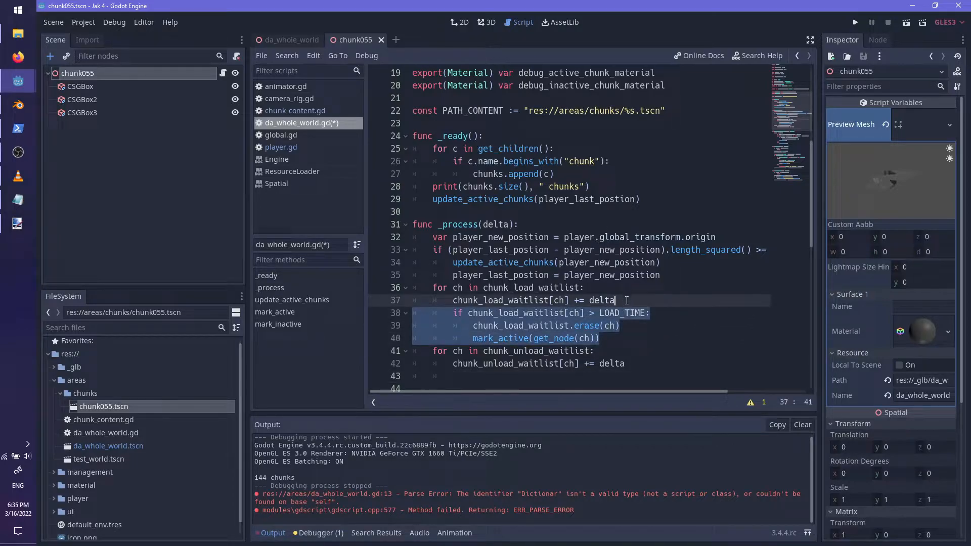
click(654, 362)
text(if chunk_load_waitlist[ch] > LOAD_TIME: 			chunk_load_waitlist.erase(ch) 			mark_active(get_node(ch)))
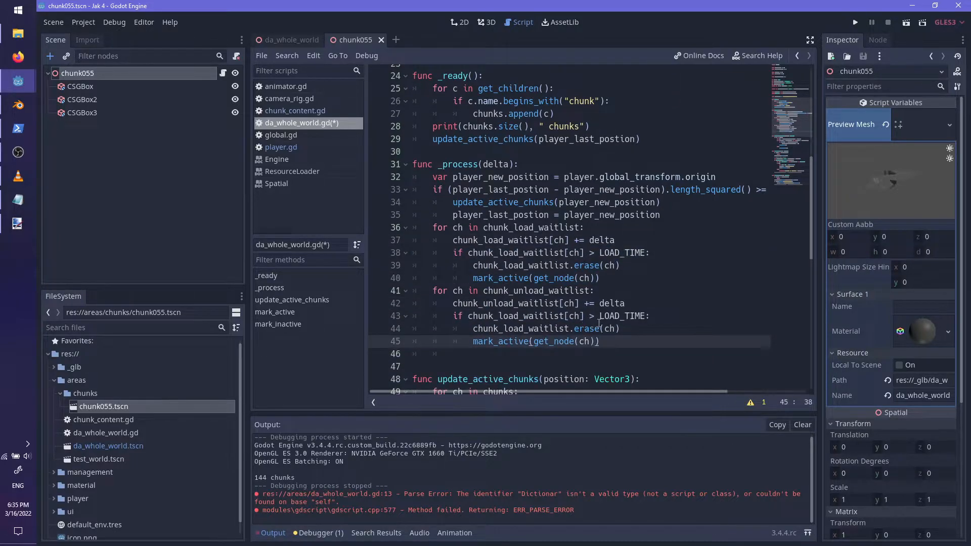
- In the copied block, change LOAD_TIME to UNLOAD_TIME and both chunk_load_waitlist references to chunk_unload_waitlist
click(597, 317)
text(UN)
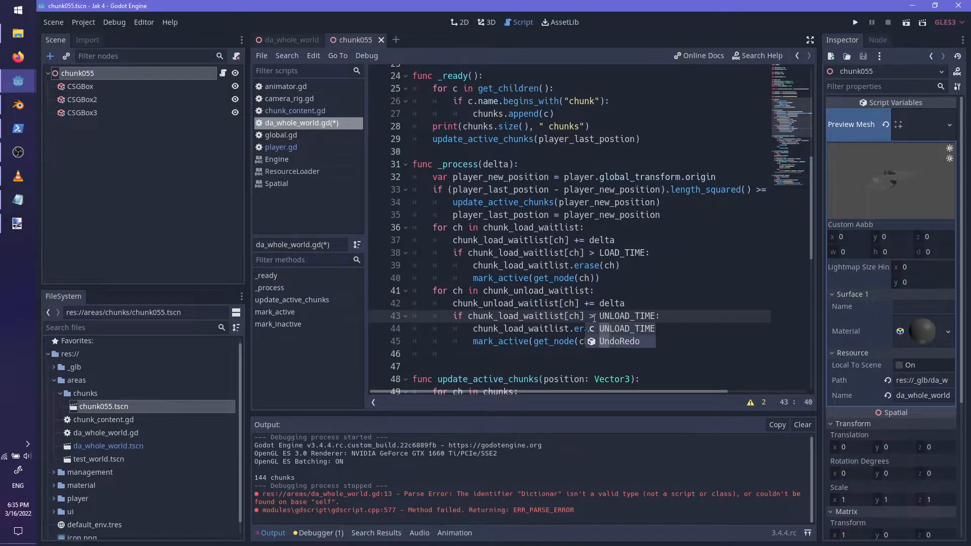
key(Escape)
key(Down)
key(Up)
key(Left)
key(Left)
key(Left)
key(Left)
key(Left)
key(Left)
key(Left)
key(Left)
key(Left)
key(Left)
key(Left)
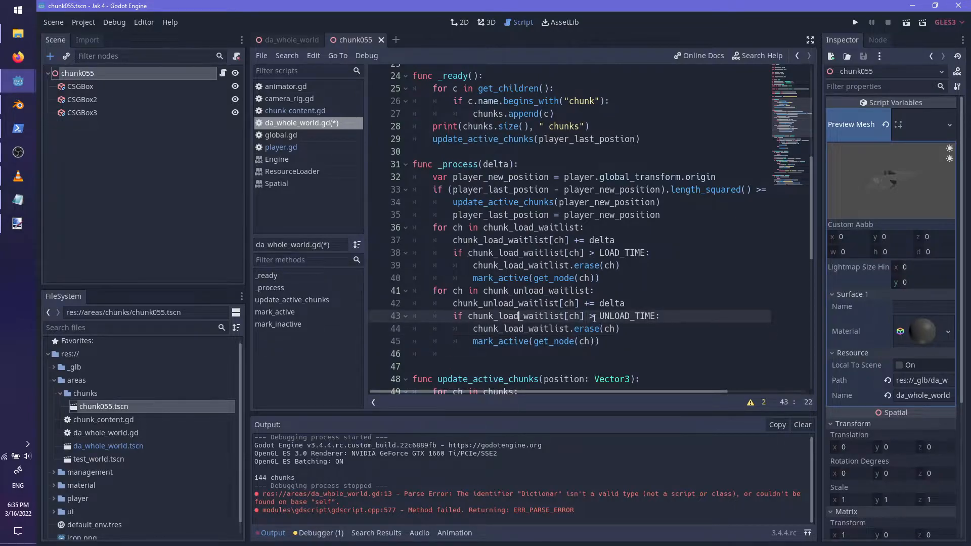
text(un)
key(Down)
key(Left)
text(un)
- Change the mark_active call in the unload loop to mark_inactive
key(Down)
key(Right)
key(Right)
key(Right)
key(Right)
key(Right)
key(Right)
key(Right)
key(Right)
key(Right)
key(Right)
key(Right)
key(Right)
key(Left)
key(Left)
key(Left)
key(Left)
key(Left)
key(Left)
key(Left)
key(Left)
key(Left)
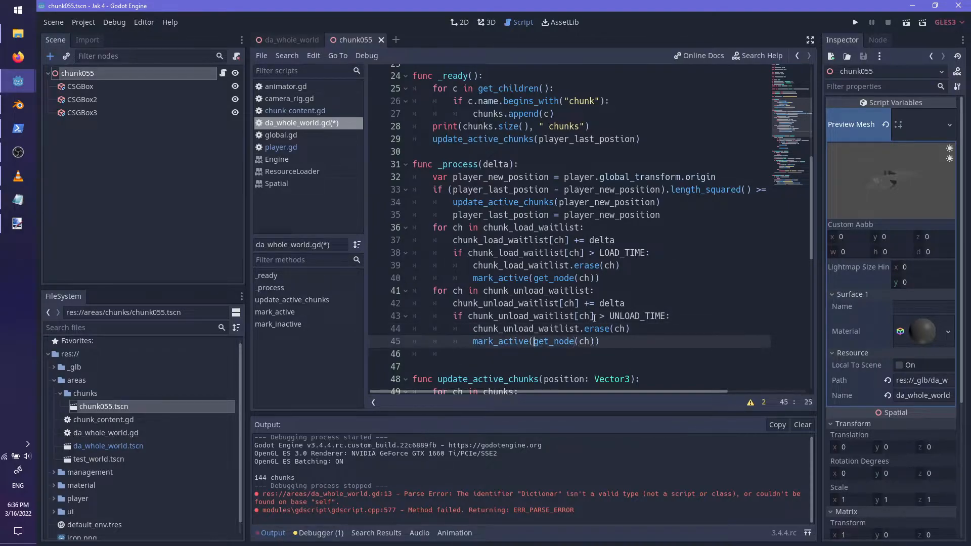
text(in)
- Insert a blank line before each of the two waitlist loops in _process() and save the script
click(616, 280)
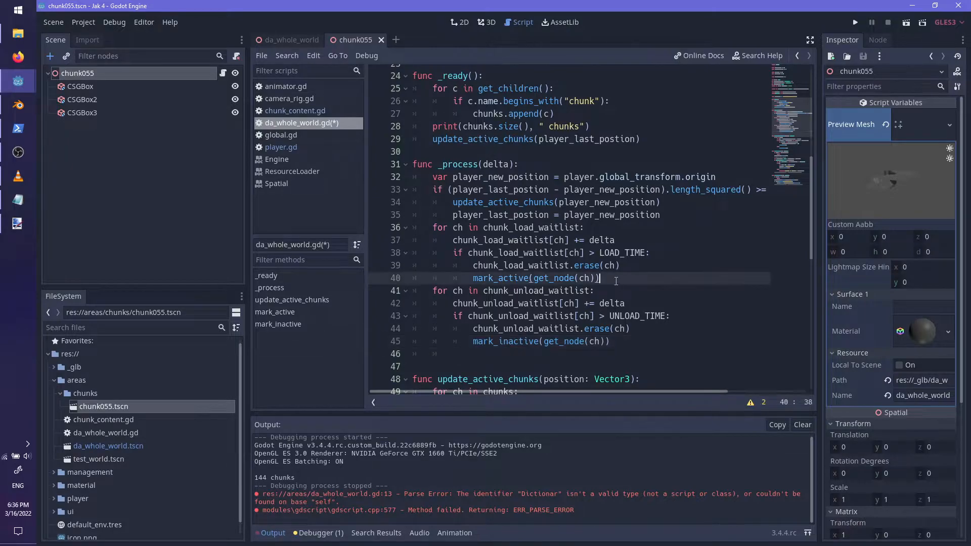
key(Return)
key(Up)
key(Up)
key(Up)
key(Up)
key(Up)
key(Left)
key(Left)
key(Left)
key(Left)
key(Return)
key(ctrl+s)
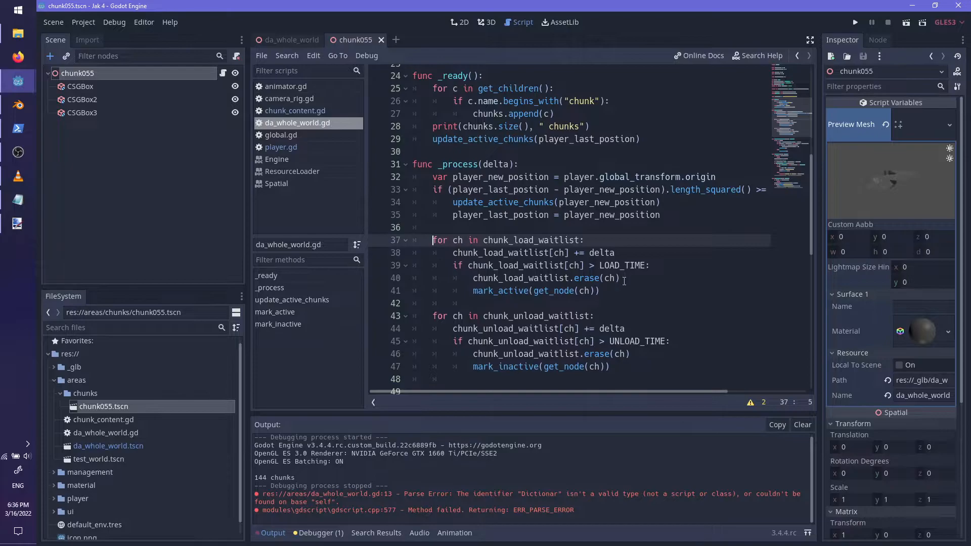
- Review the load and unload waitlist loops in _process(), checking their dictionaries, delta increments and time thresholds
scroll(607, 252, down, 2)
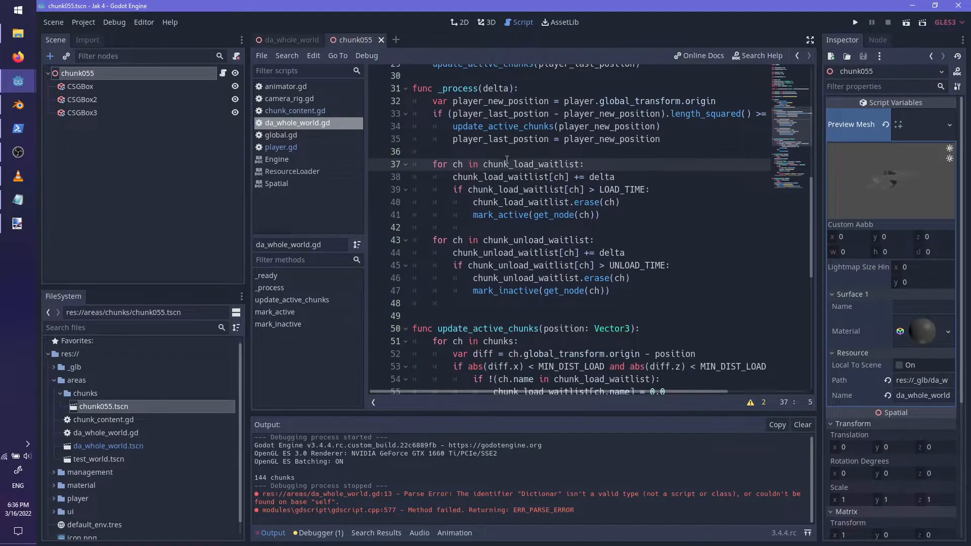
double_click(507, 163)
click(524, 240)
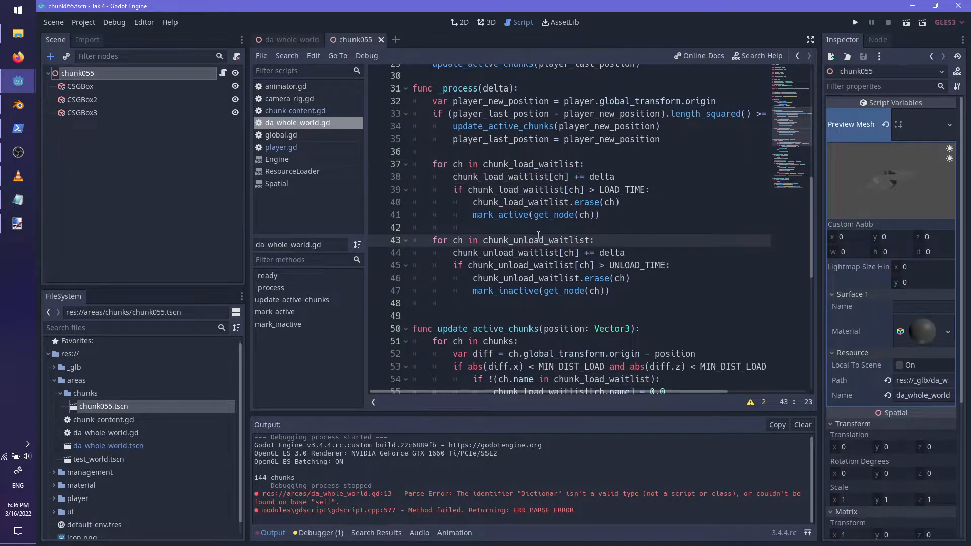
double_click(551, 253)
double_click(613, 252)
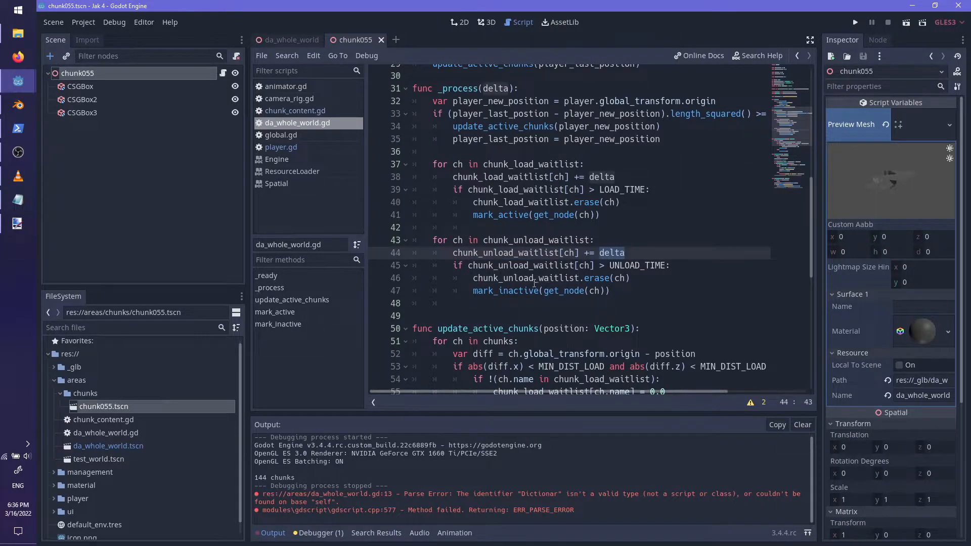
double_click(642, 265)
double_click(610, 177)
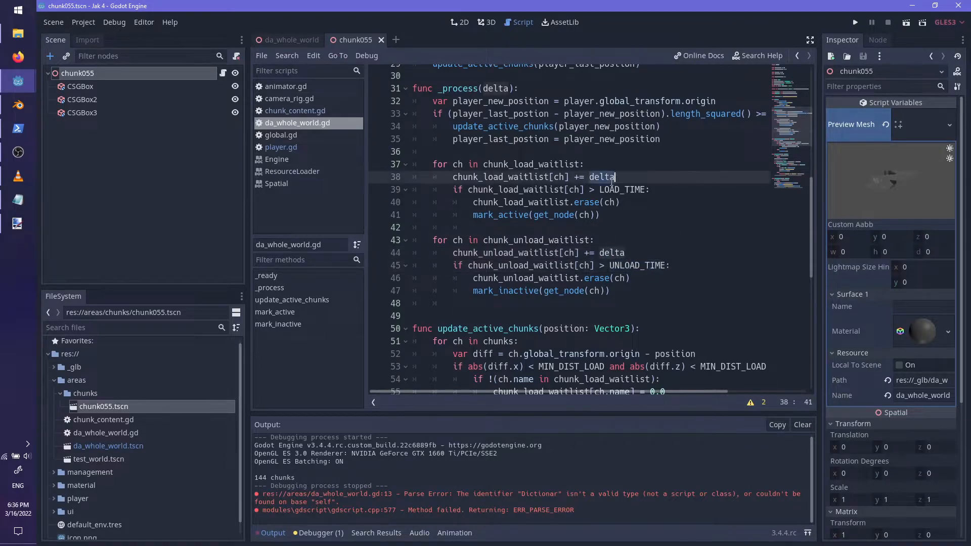
click(636, 294)
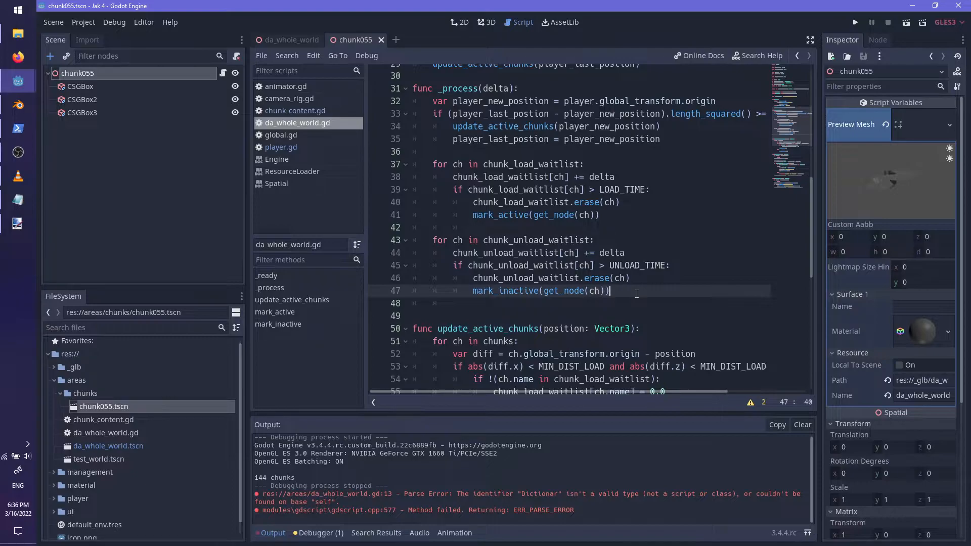
- In update_active_chunks, replace the mark_active(ch) call with a check that erases ch.name from chunk_unload_waitlist if it is in there
scroll(637, 293, down, 4)
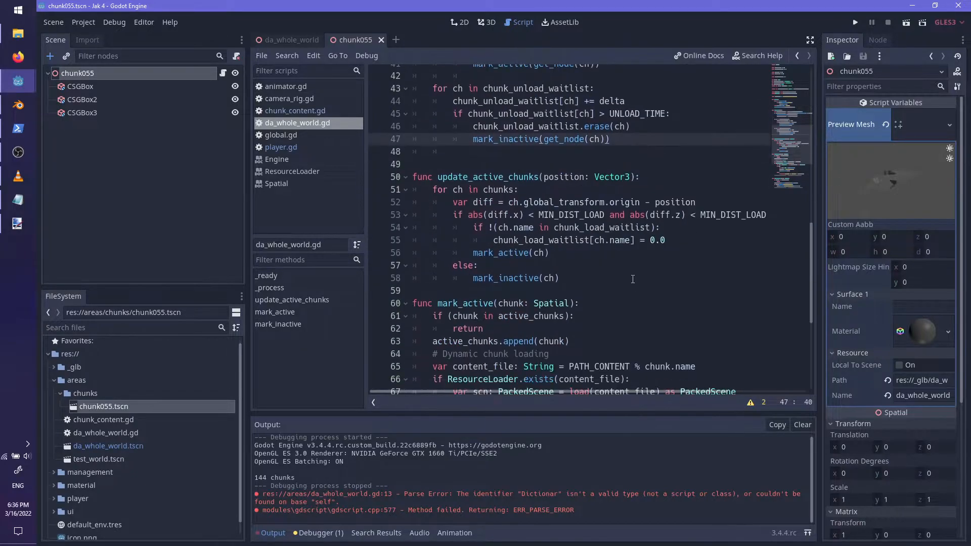
drag(562, 255, 473, 253)
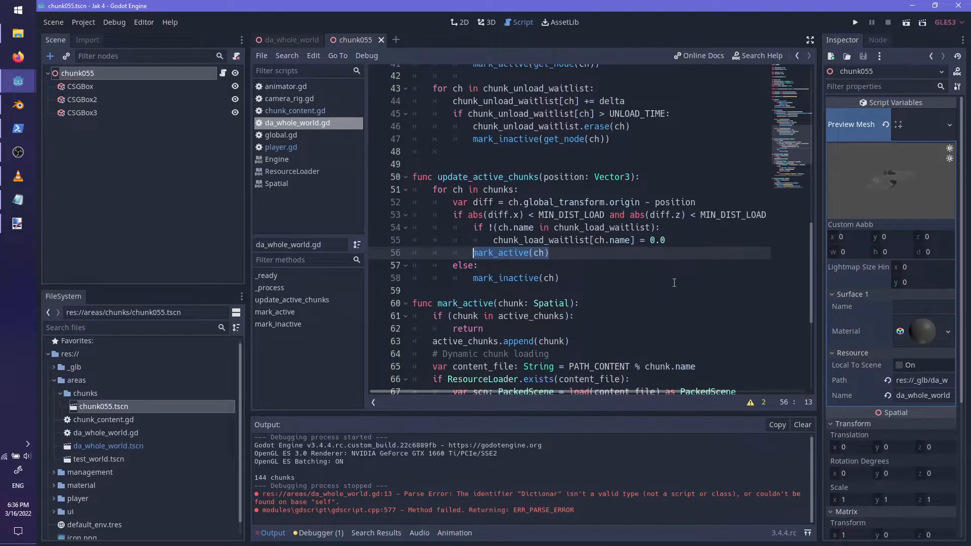
text(if ch.name in chunk)
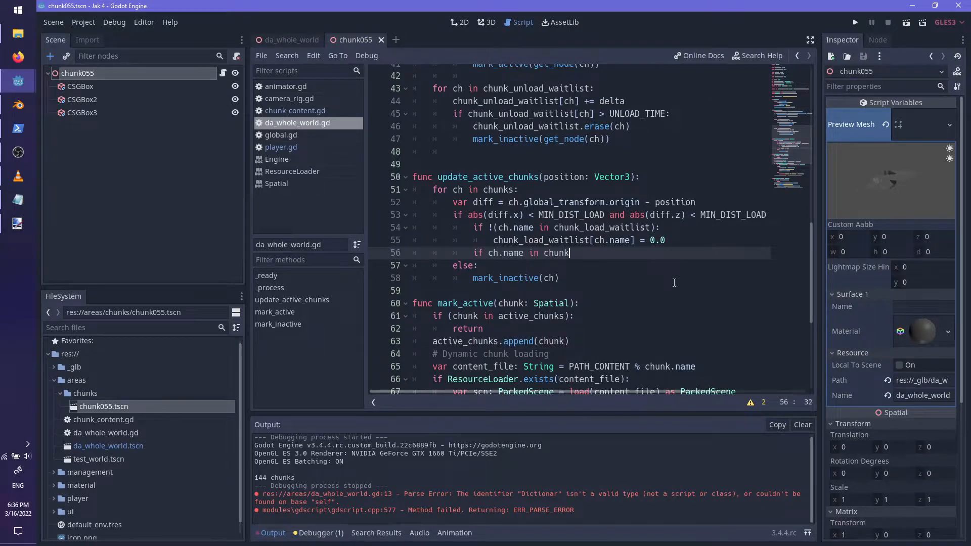
text(_unload_waitlist:)
key(Return)
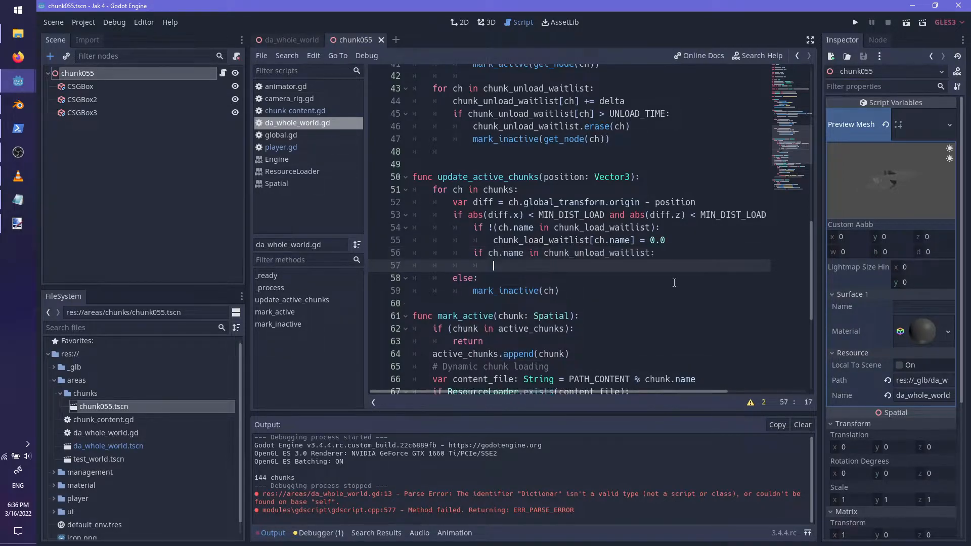
text(chunk_un)
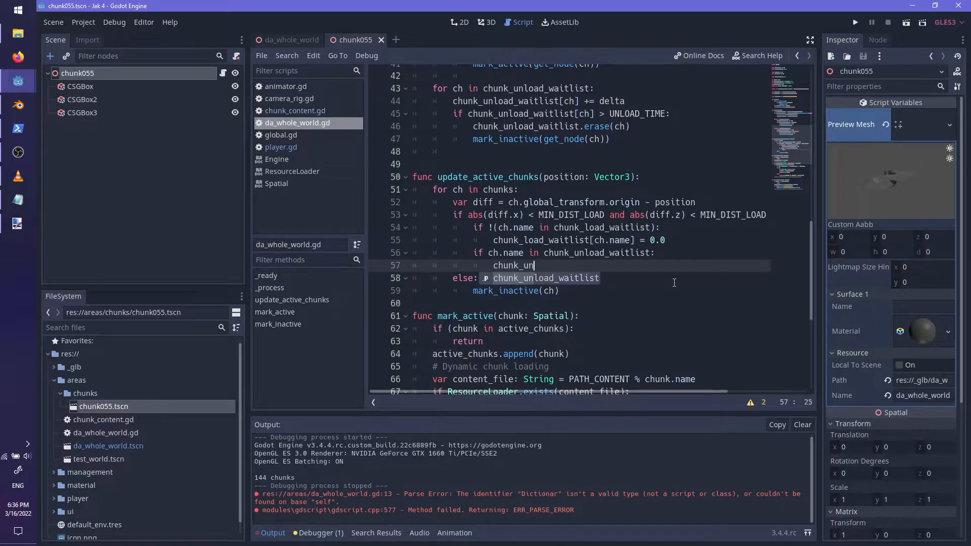
text(load_waitlist.erase()
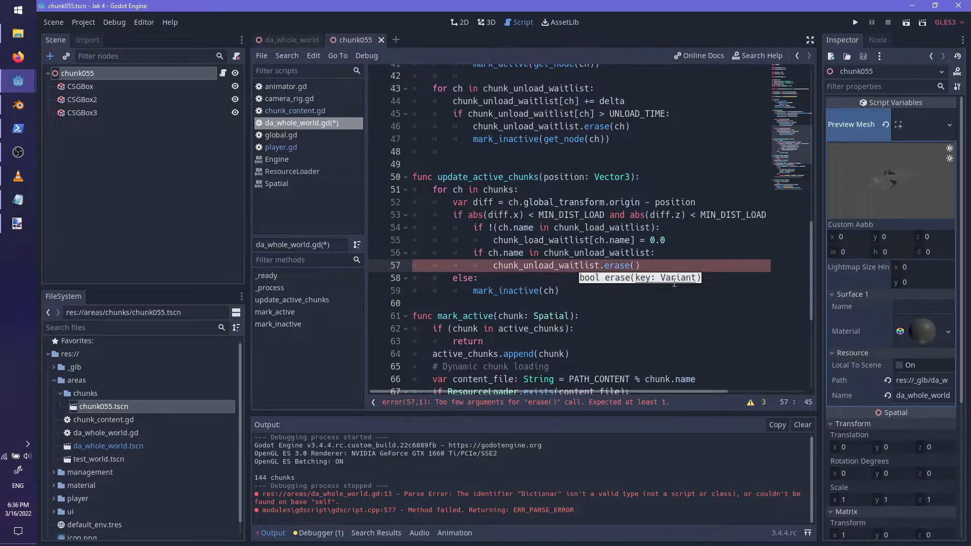
text(ch.name))
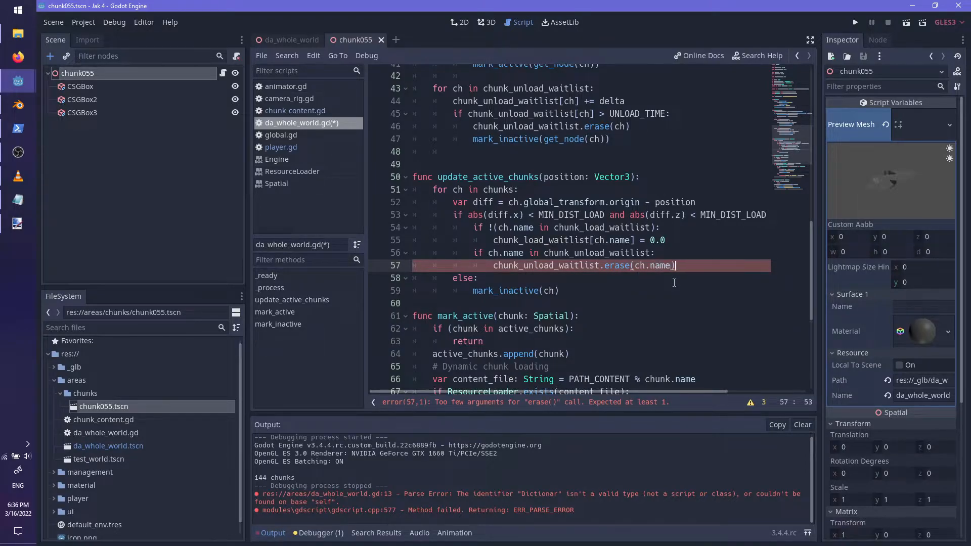
- Replace mark_inactive(ch) in the else branch with a copy of the two waitlist checks, starting on its own line below else
drag(680, 261, 385, 224)
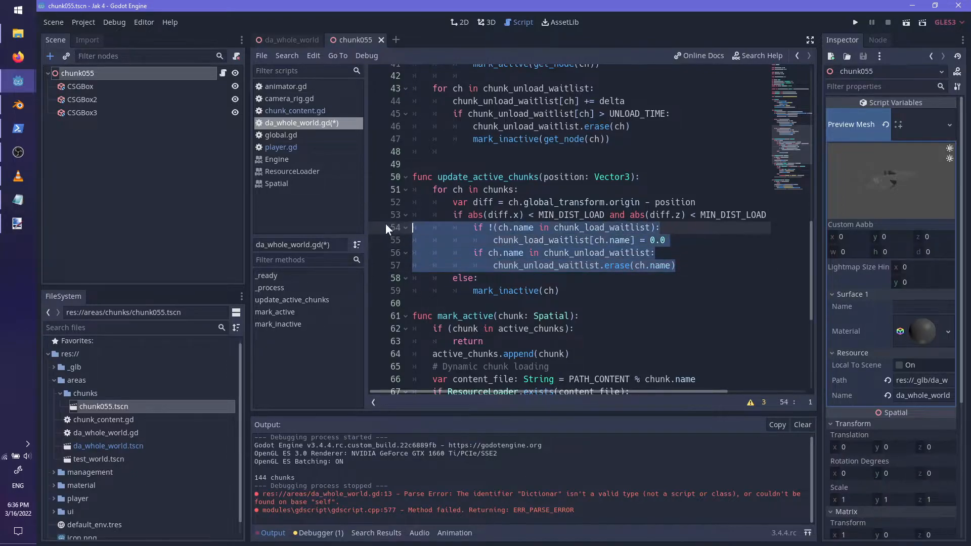
key(ctrl+c)
click(597, 291)
key(shift+Up)
key(ctrl+v)
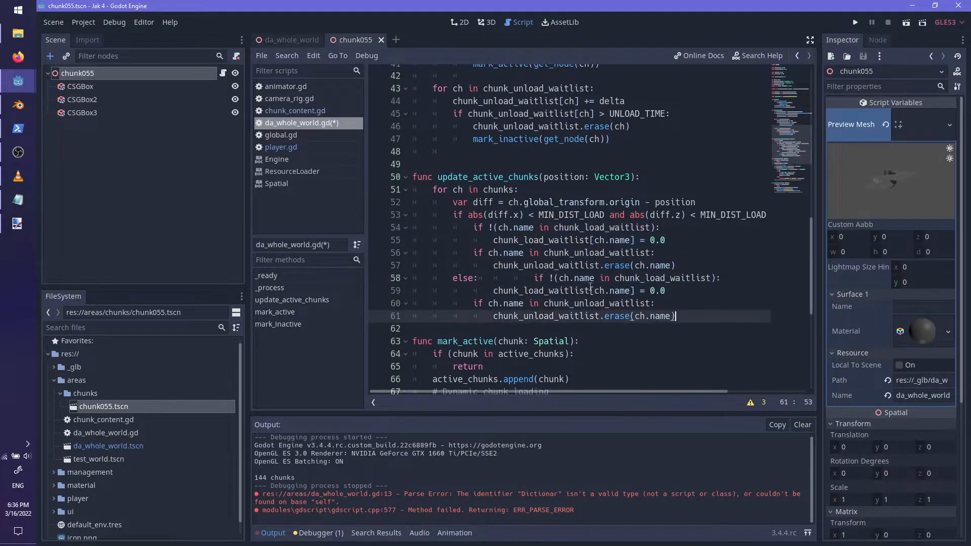
click(537, 278)
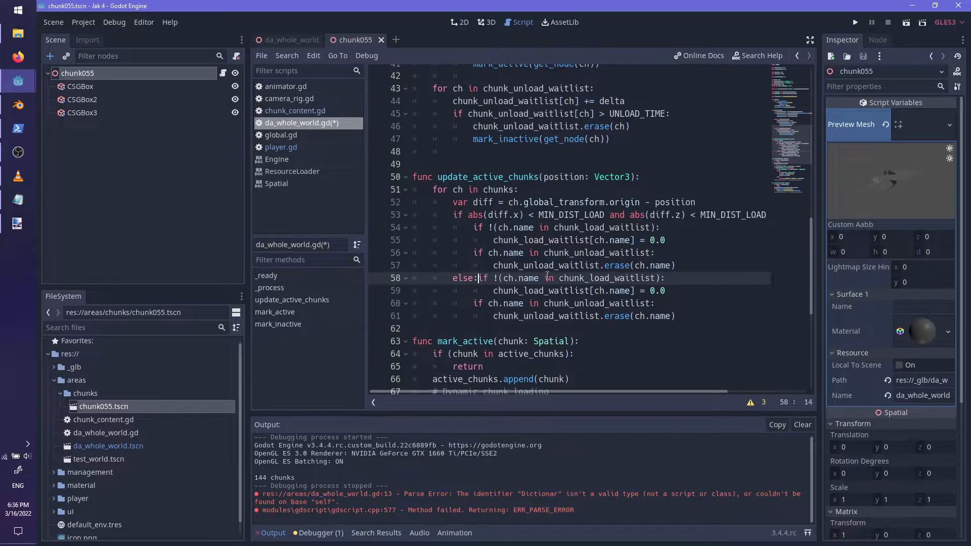
key(Return)
- In the else branch's first check, change both chunk_load_waitlist references to chunk_unload_waitlist
click(582, 290)
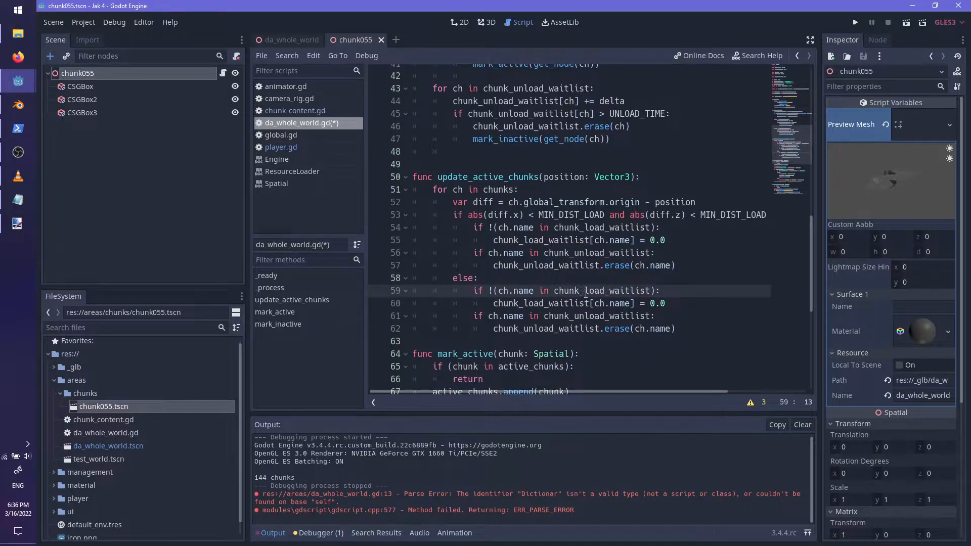
text(un)
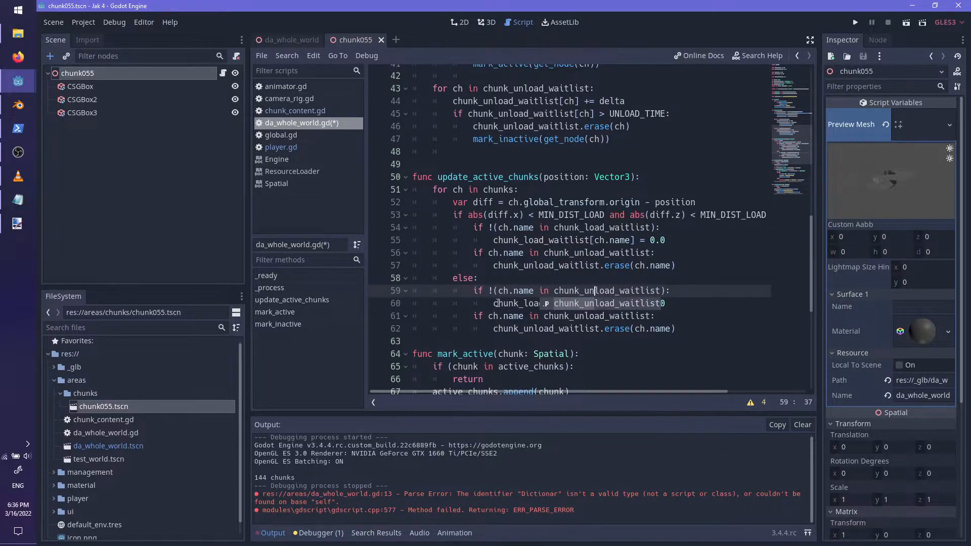
click(497, 304)
text(un)
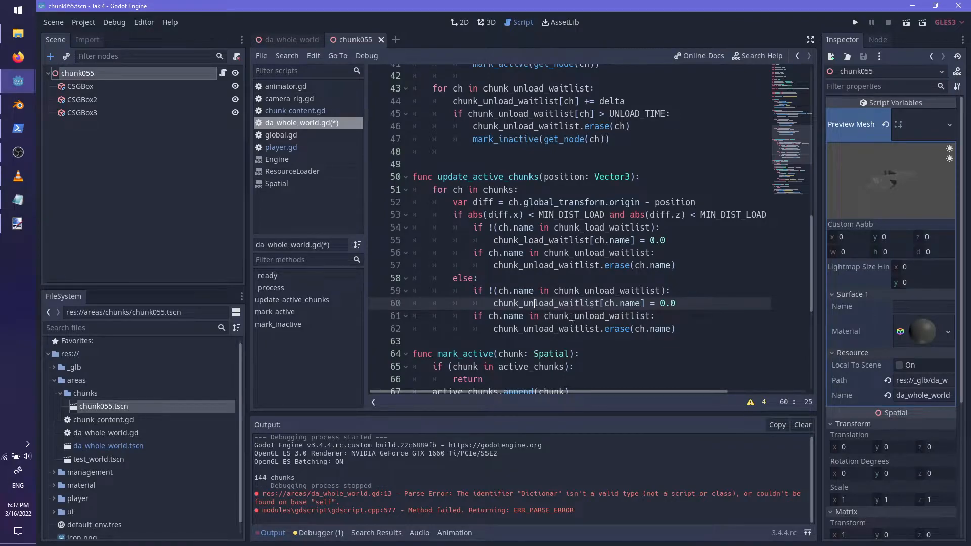
- In the else branch's second check, change both chunk_unload_waitlist references to chunk_load_waitlist and save the script
click(608, 329)
click(582, 316)
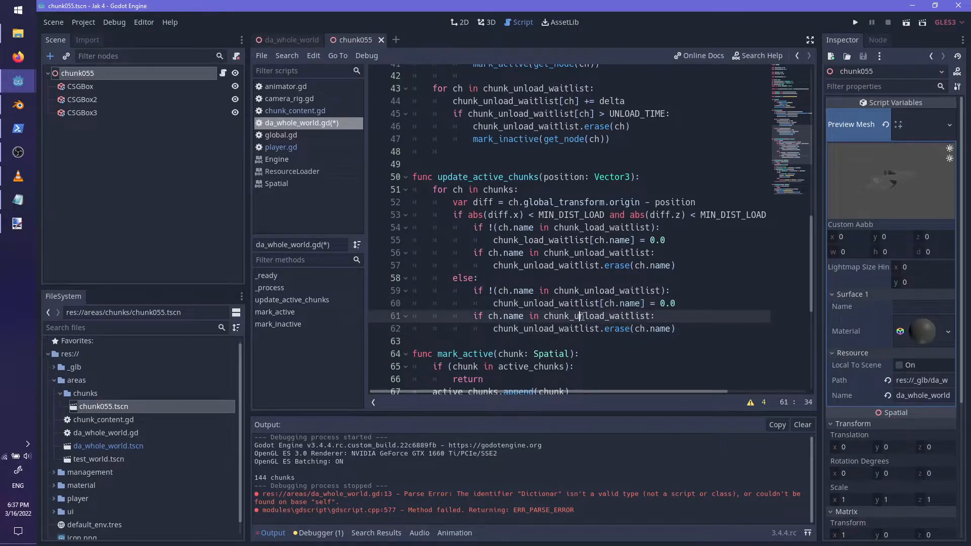
key(BackSpace)
key(BackSpace)
key(Down)
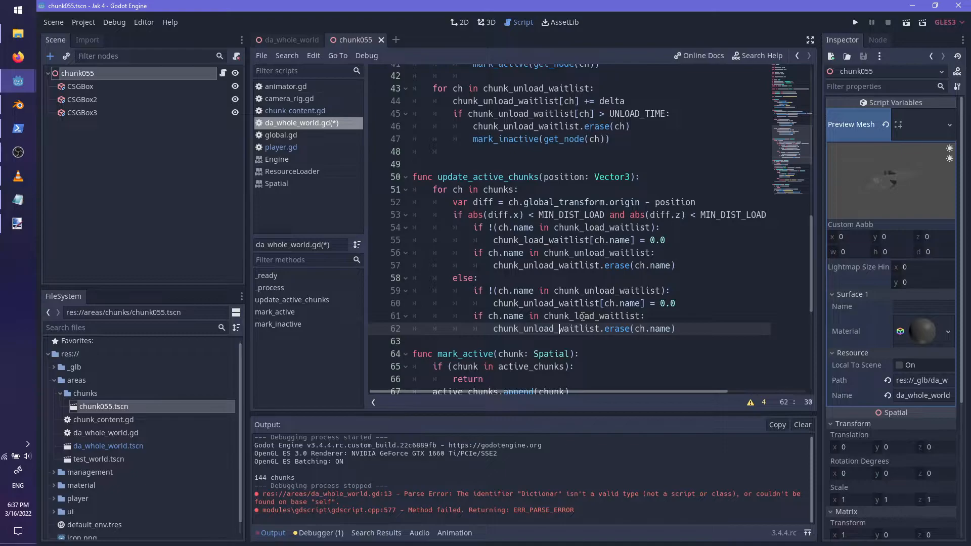
key(BackSpace)
key(BackSpace)
key(ctrl+s)
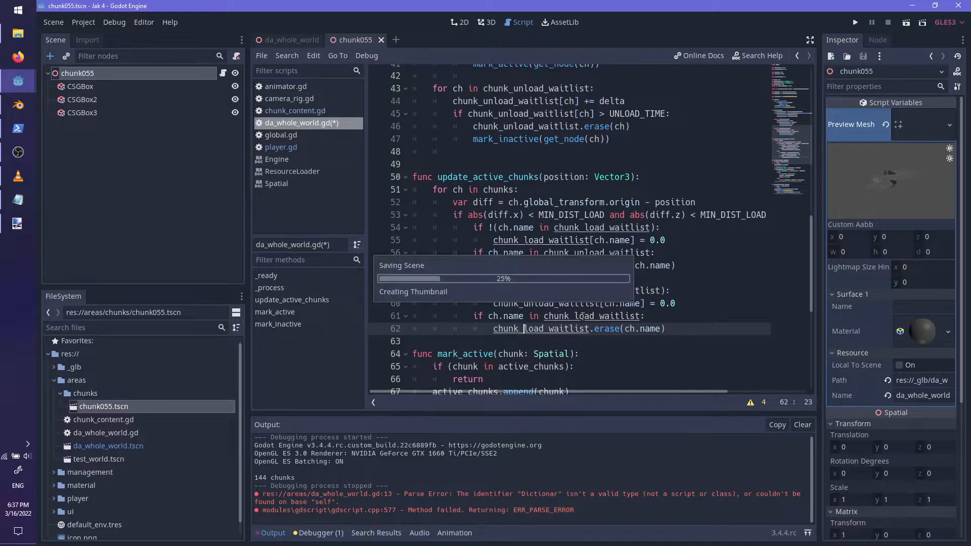
- Move the commented debug_active_chunk_material override from mark_active to the end of the load branch in update_active_chunks and uncomment it
scroll(631, 333, down, 7)
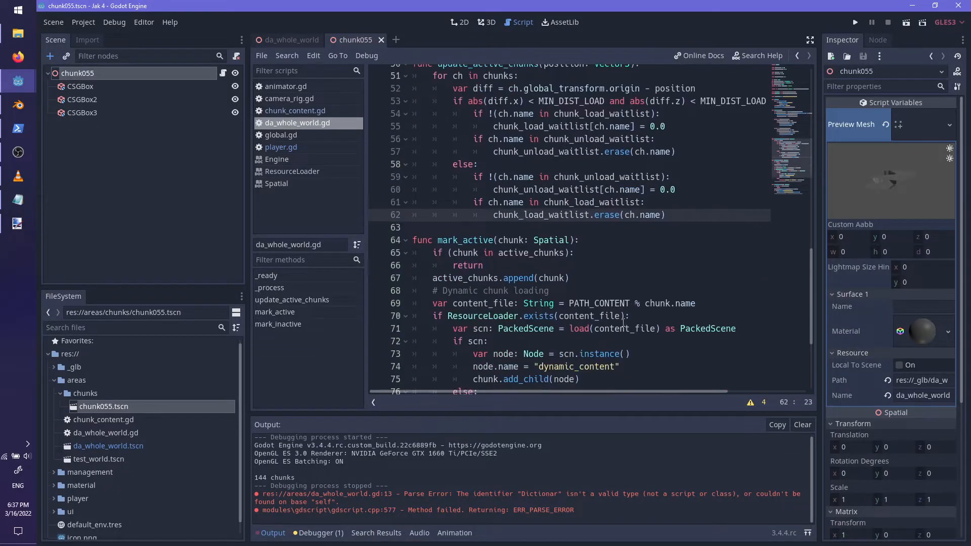
drag(709, 263, 724, 250)
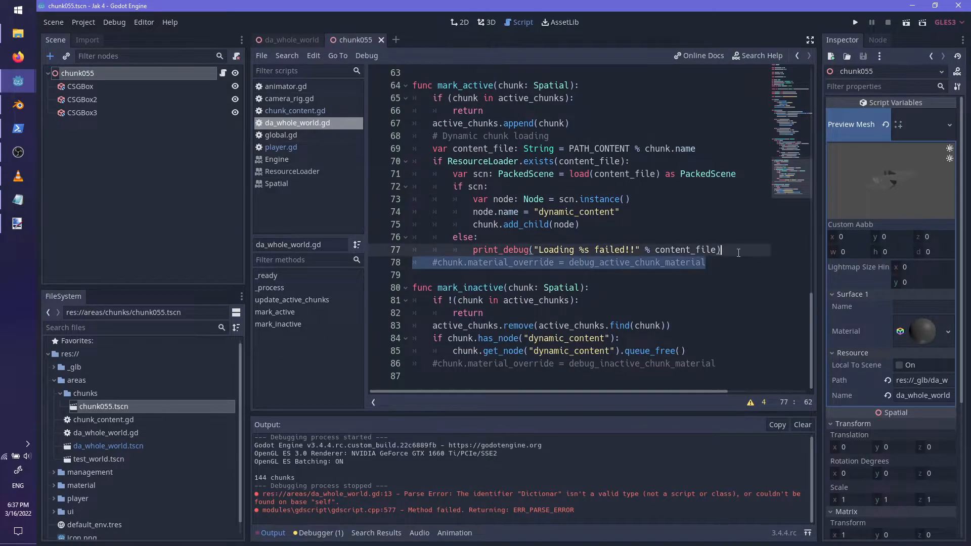
key(BackSpace)
scroll(564, 250, up, 6)
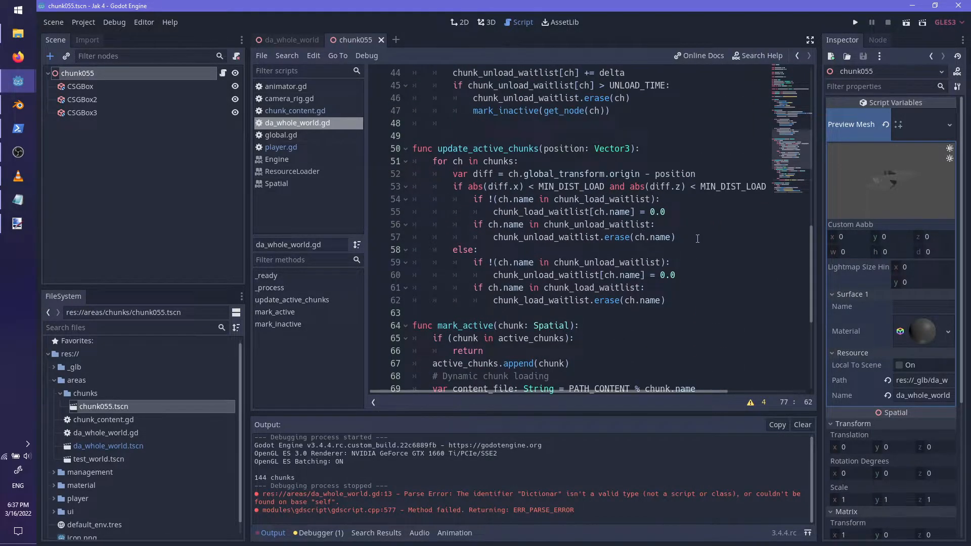
click(698, 238)
key(ctrl+v)
click(477, 251)
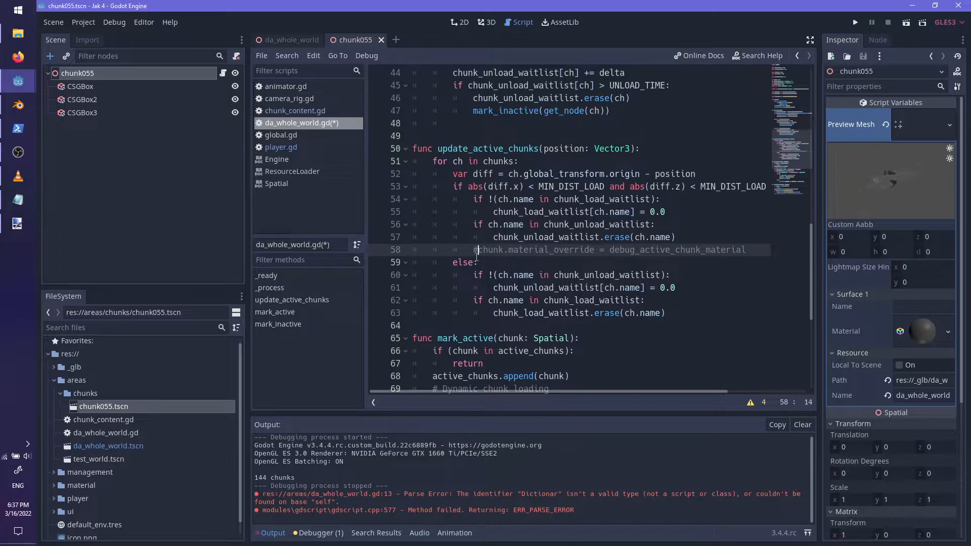
key(BackSpace)
- Move the debug_inactive_chunk_material override from mark_inactive to the end of the else branch, uncomment it and make it use ch
scroll(574, 235, down, 6)
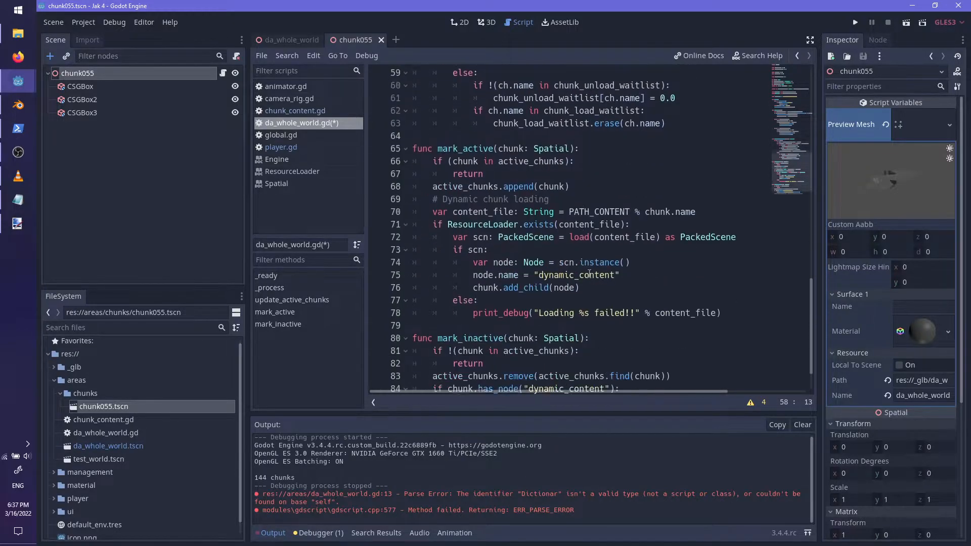
drag(729, 353, 489, 250)
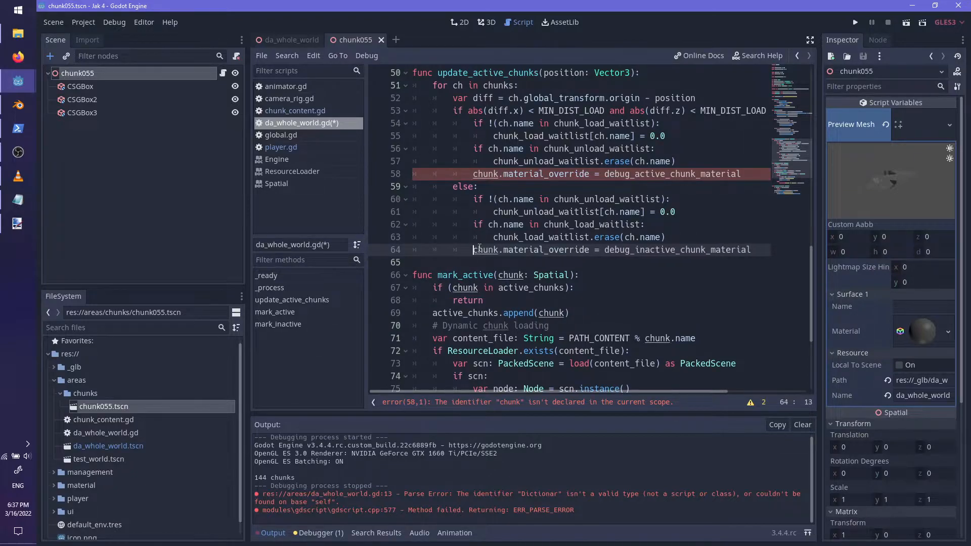
text(ch)
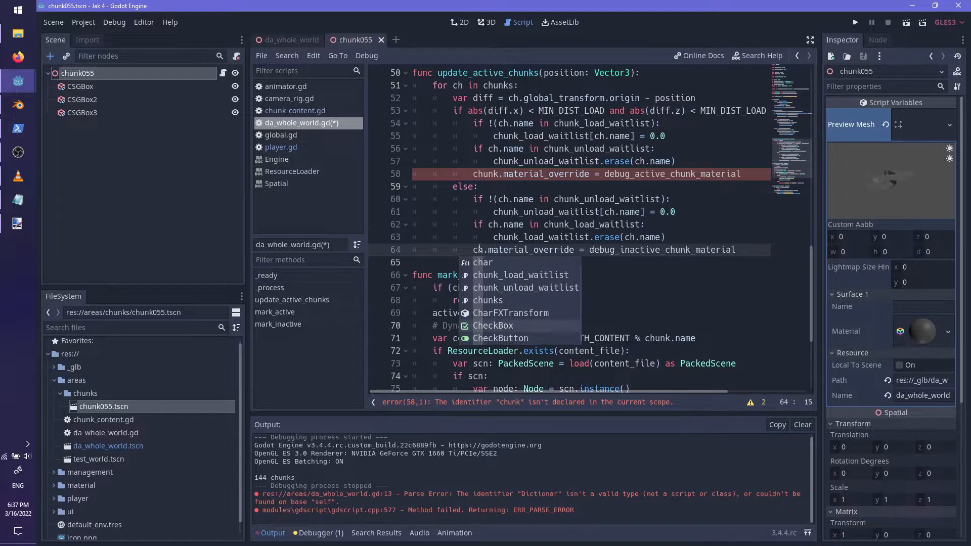
- Change chunk to ch in the active material override line of update_active_chunks and save the script
key(Escape)
key(Up)
key(Up)
key(Up)
key(Up)
key(Up)
key(Up)
key(Right)
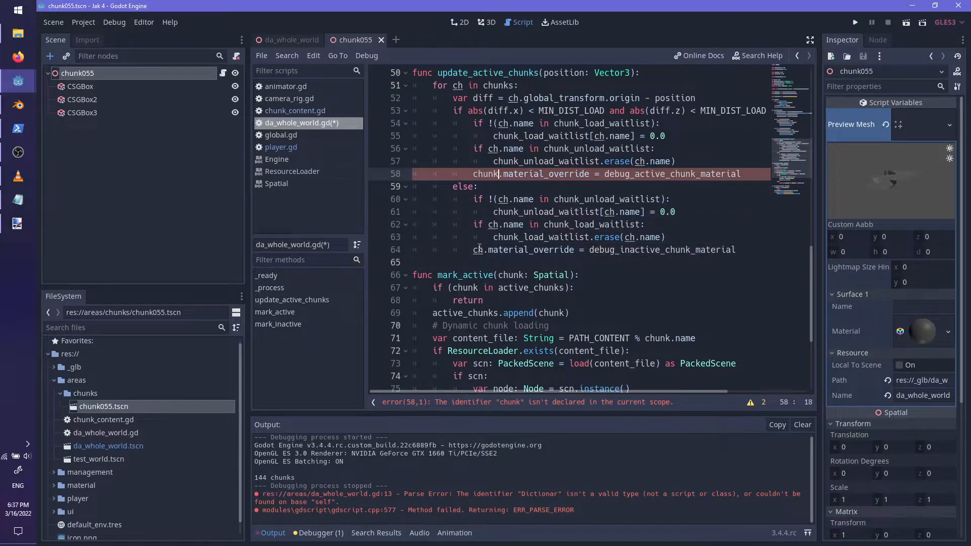
text(h)
key(ctrl+s)
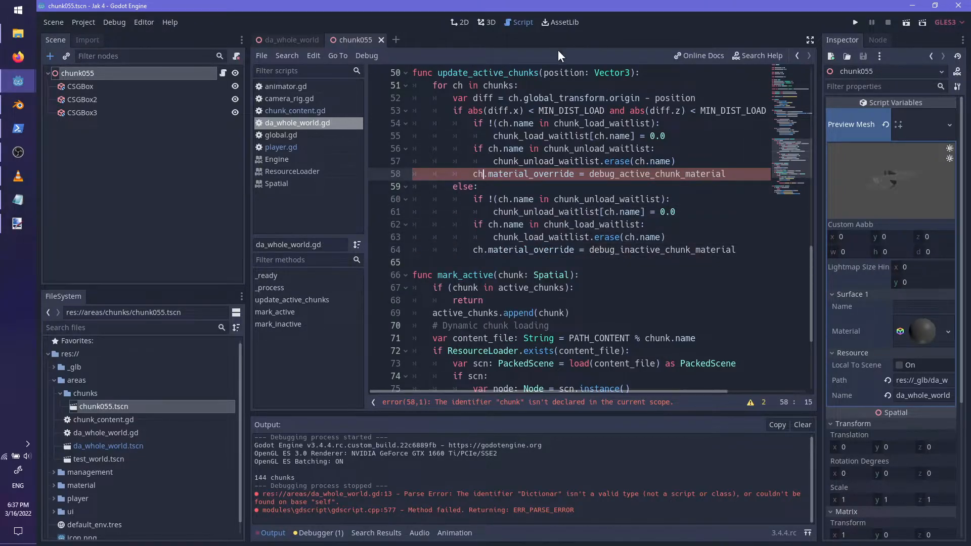
- Run the project, check in the game world how the chunk materials change around the player, and close the game
scroll(489, 165, up, 2)
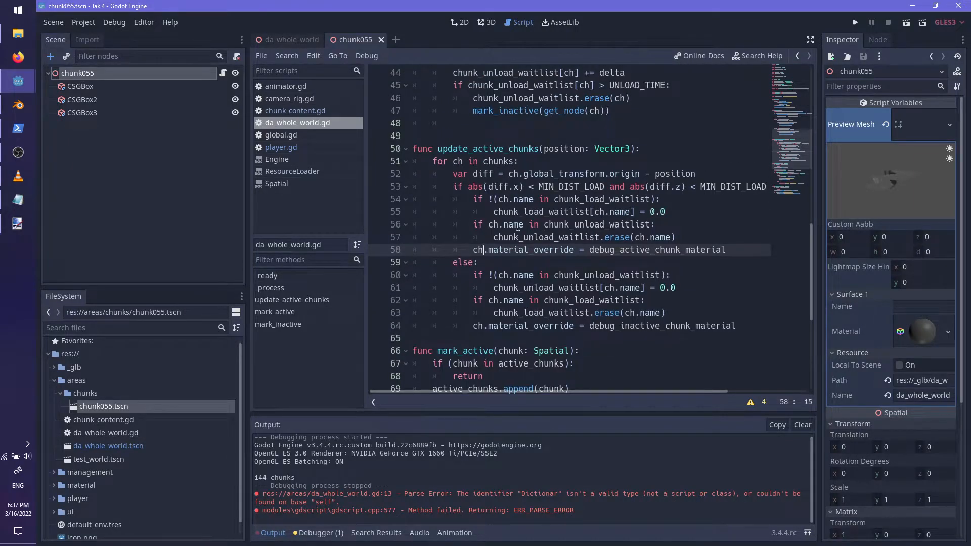
key(F5)
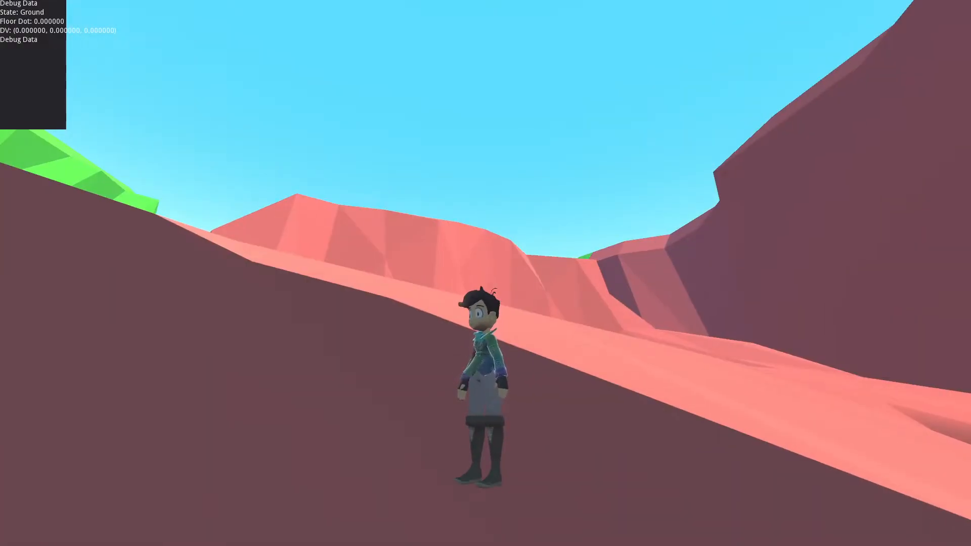
key(w)
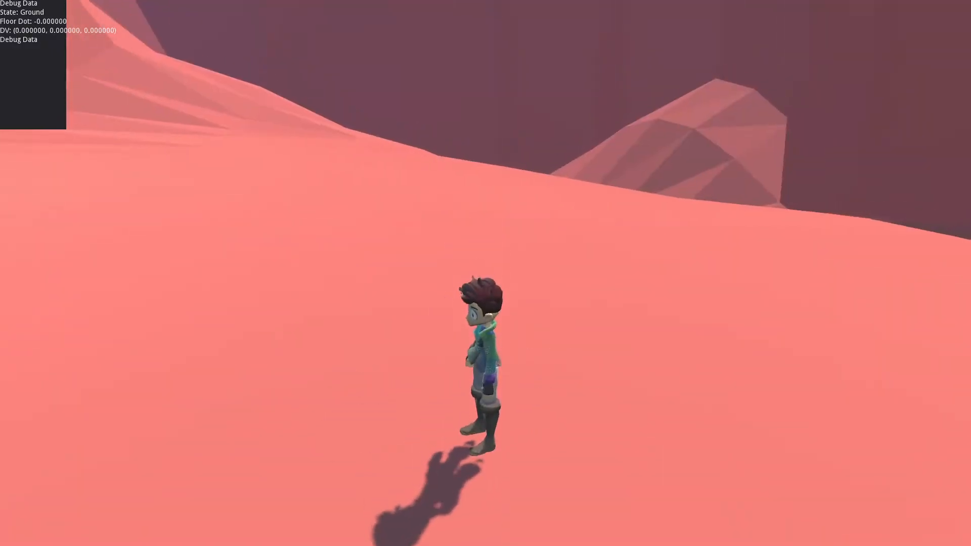
key(Escape)
- Add an instant = false parameter after position in the update_active_chunks function signature
scroll(653, 264, up, 2)
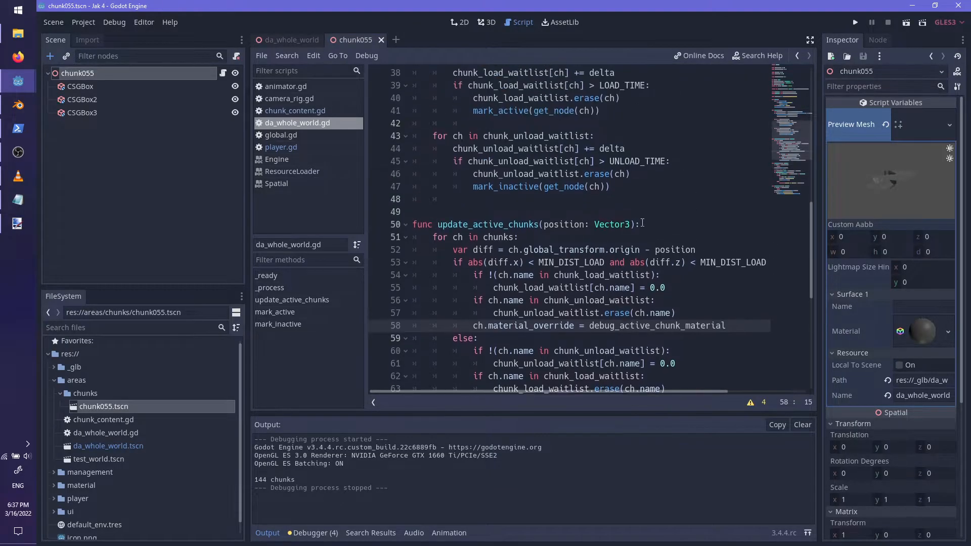
click(628, 229)
scroll(668, 275, up, 9)
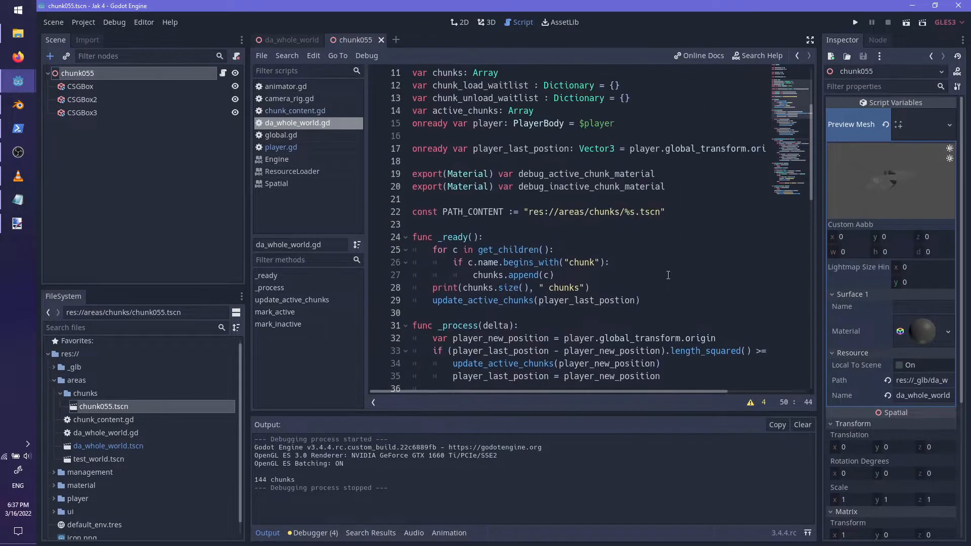
scroll(506, 288, down, 9)
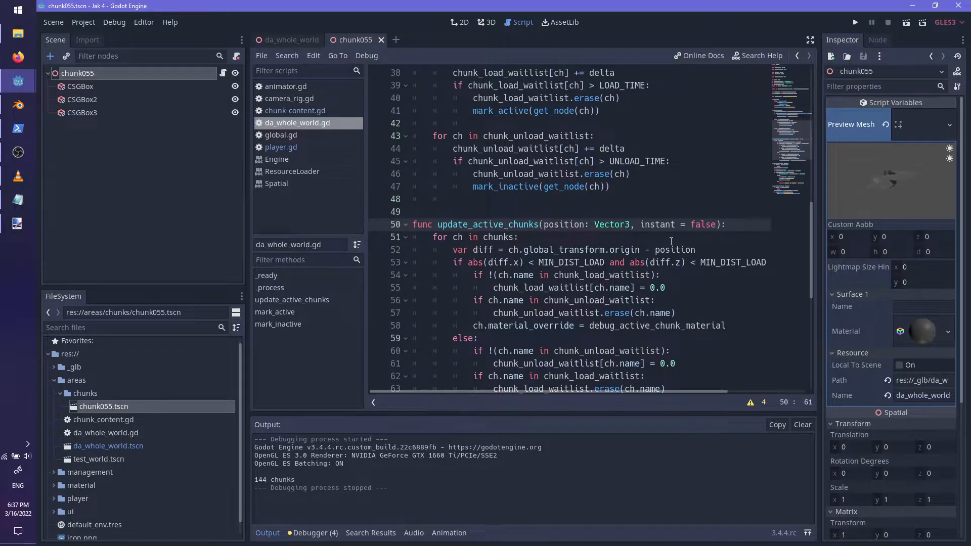
- Add an if instant: block that calls mark_active(ch) and continues, at the start of the MIN_DIST_LOAD branch in update_active_chunks
click(769, 262)
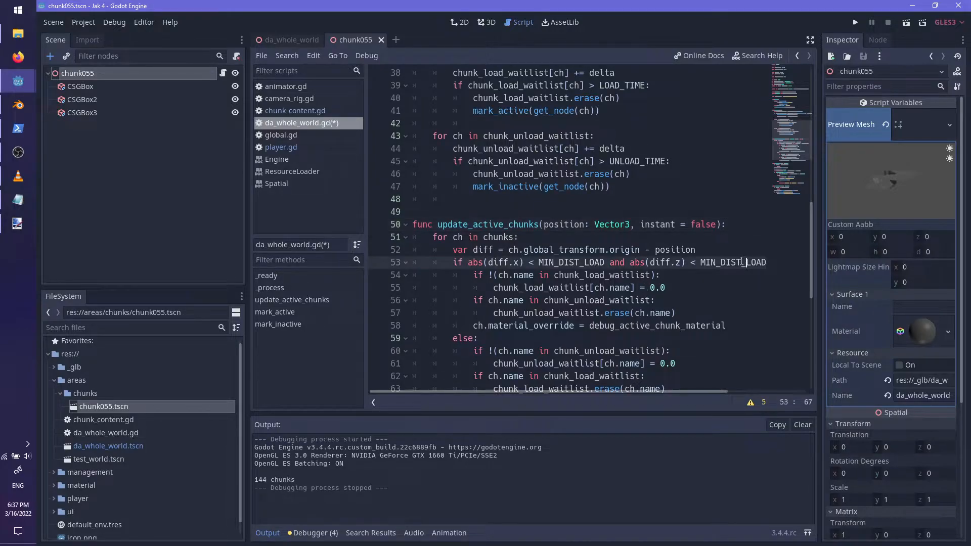
key(Return)
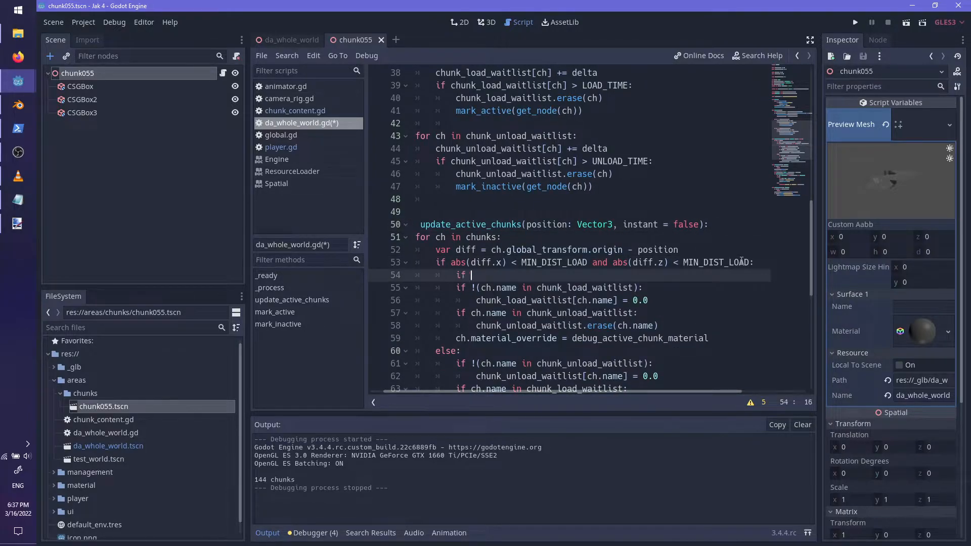
text(if instant:)
key(Return)
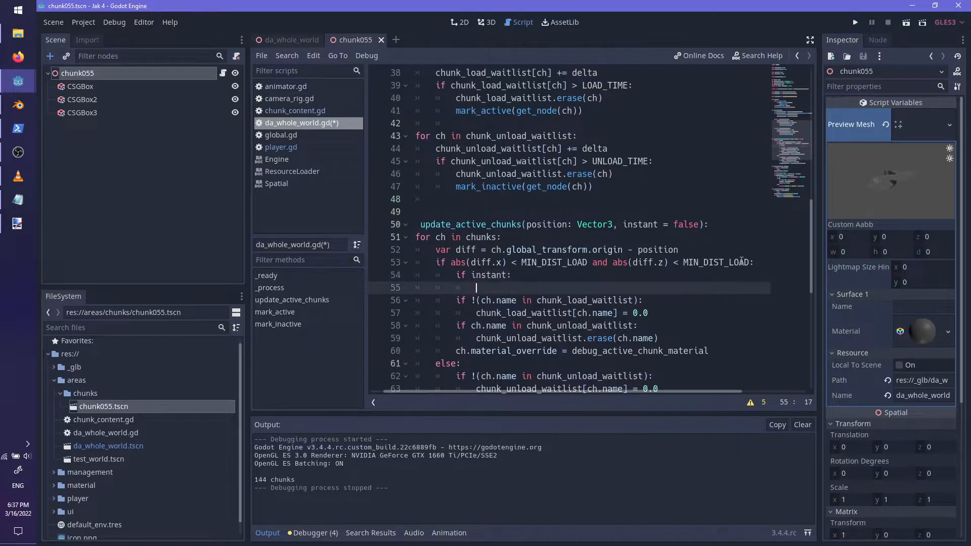
scroll(684, 291, down, 2)
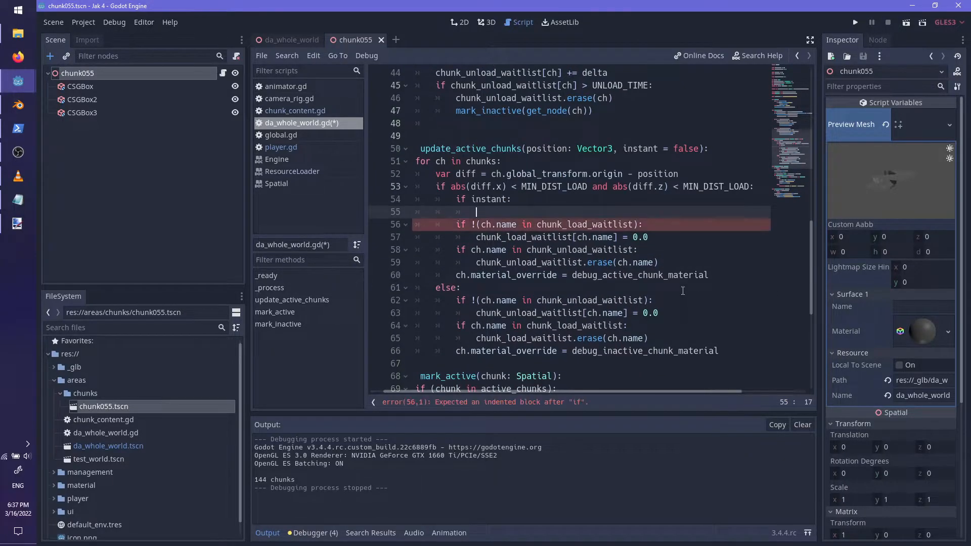
text(mark_)
key(Return)
text(ch))
key(Return)
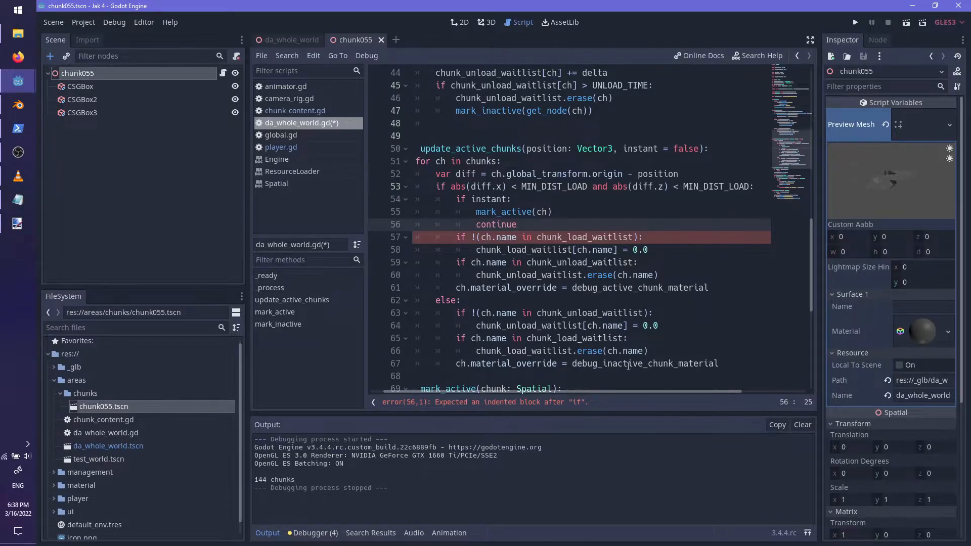
- Copy the three-line if instant: block to the start of the else branch of update_active_chunks, on its own lines
key(shift+Up)
key(shift+Up)
key(shift+Home)
key(shift+Home)
key(ctrl+c)
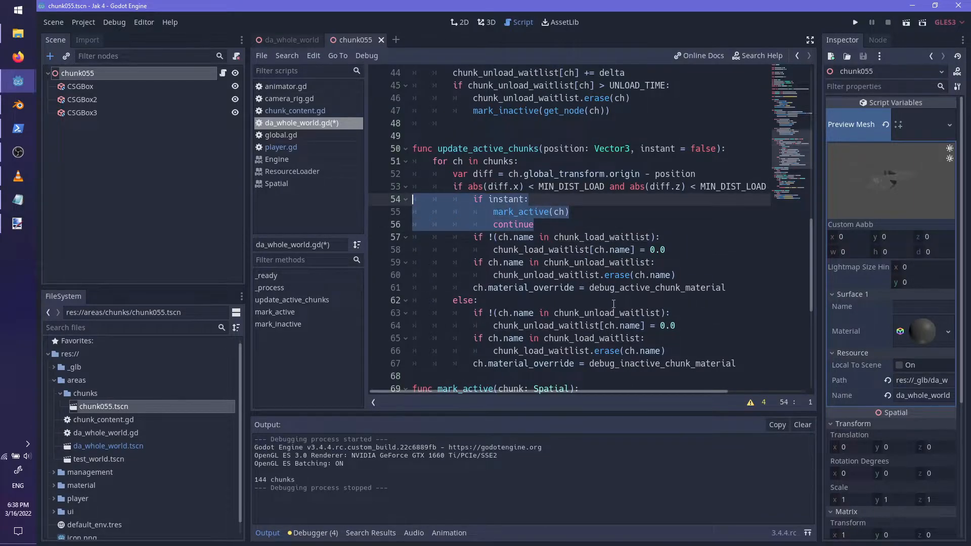
click(503, 263)
key(ctrl+v)
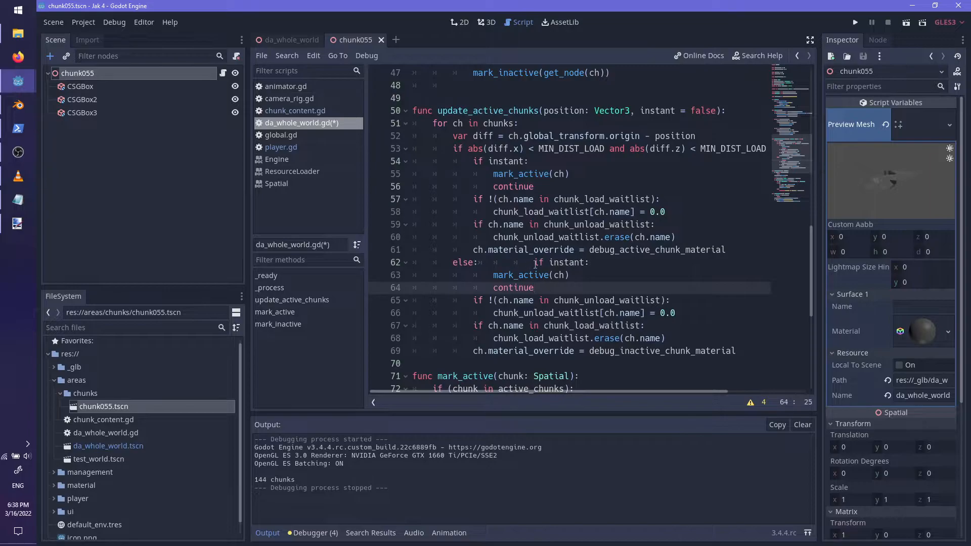
click(533, 262)
key(Return)
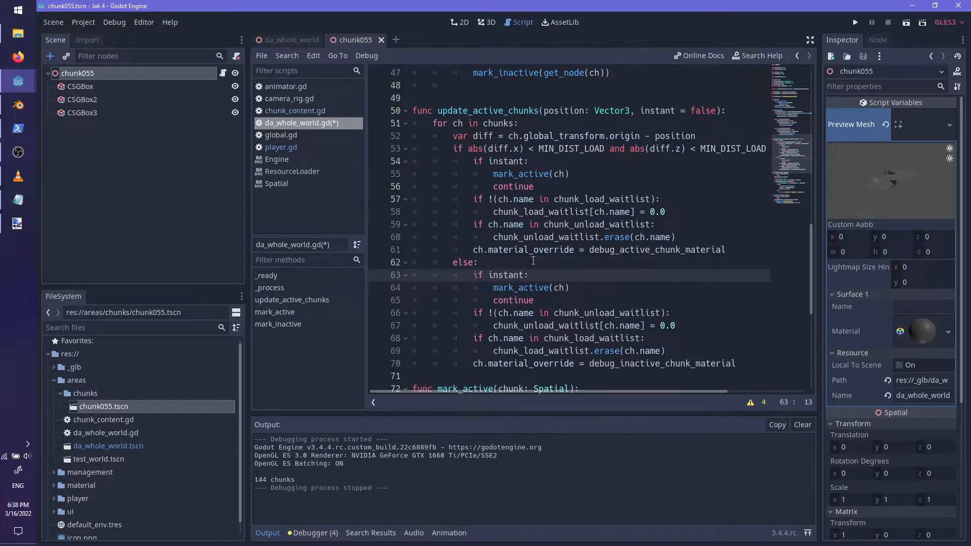
- Change the call in the else branch's instant block to mark_inactive(ch) and save the script
key(Down)
key(Down)
key(Up)
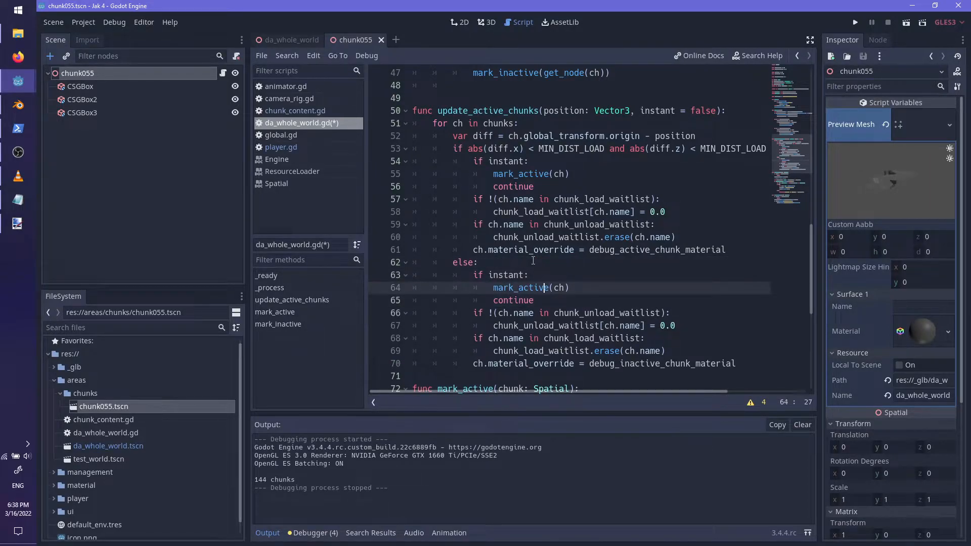
text(in)
key(ctrl+s)
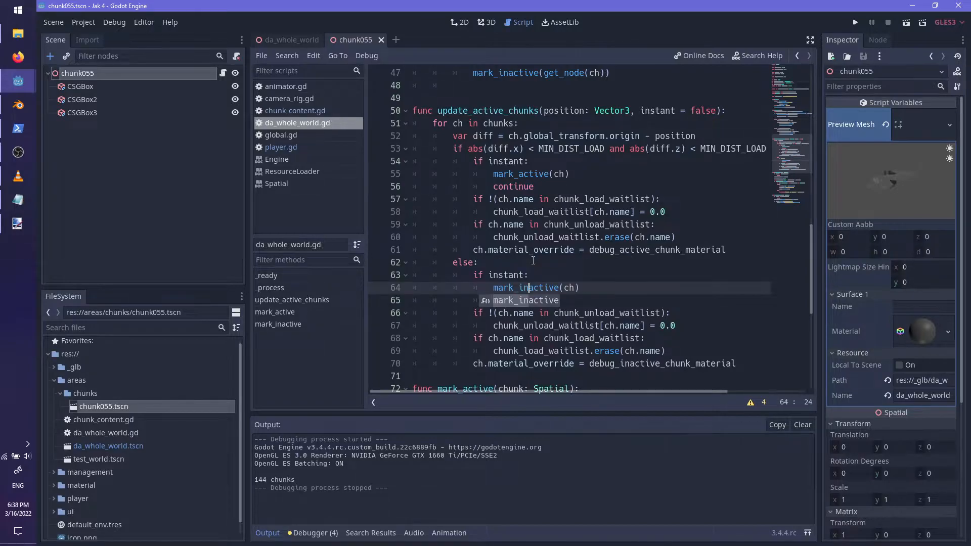
- Pass true as the second argument of the update_active_chunks(player_last_postion) call in _ready
scroll(605, 218, up, 4)
scroll(606, 218, up, 5)
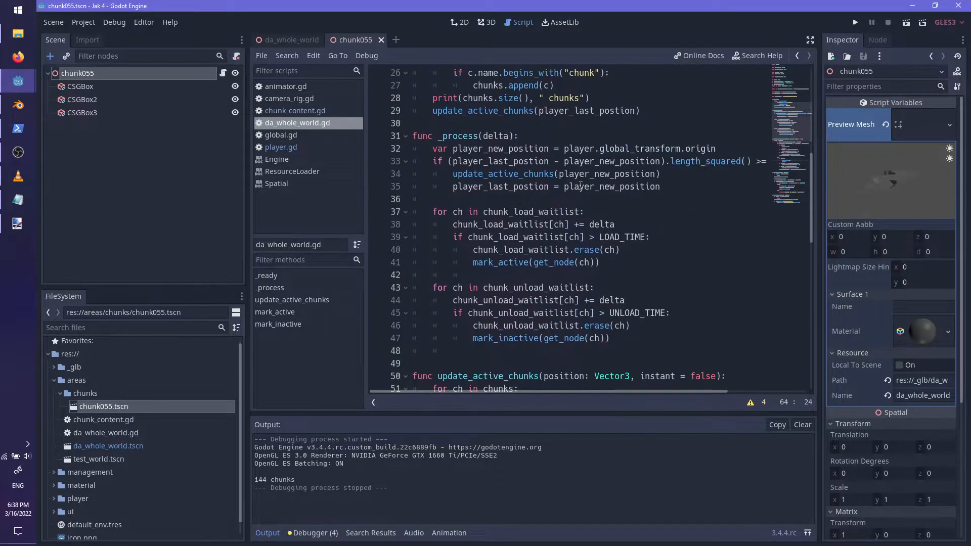
click(636, 187)
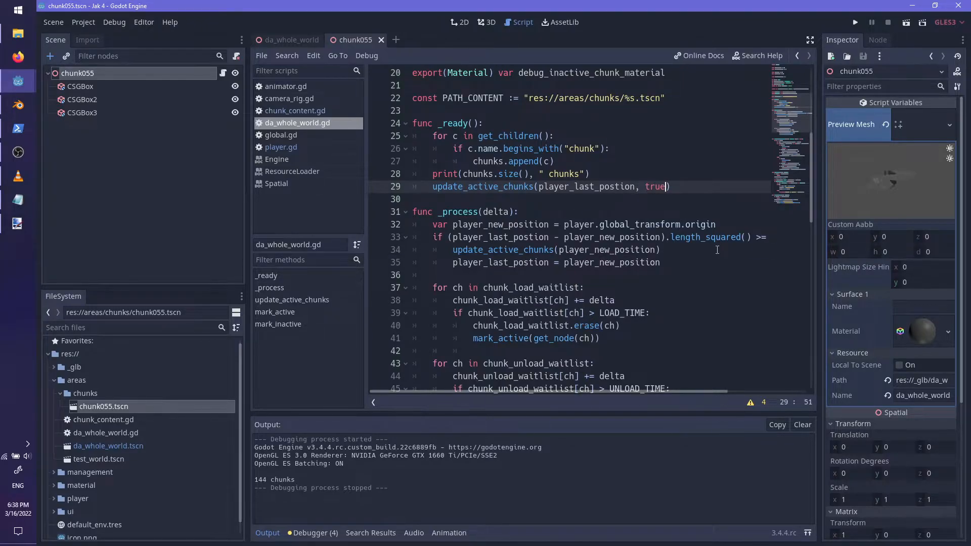
- Give the instant parameter of update_active_chunks an inferred type with := false and review where instant is used
scroll(718, 250, down, 4)
scroll(497, 200, up, 2)
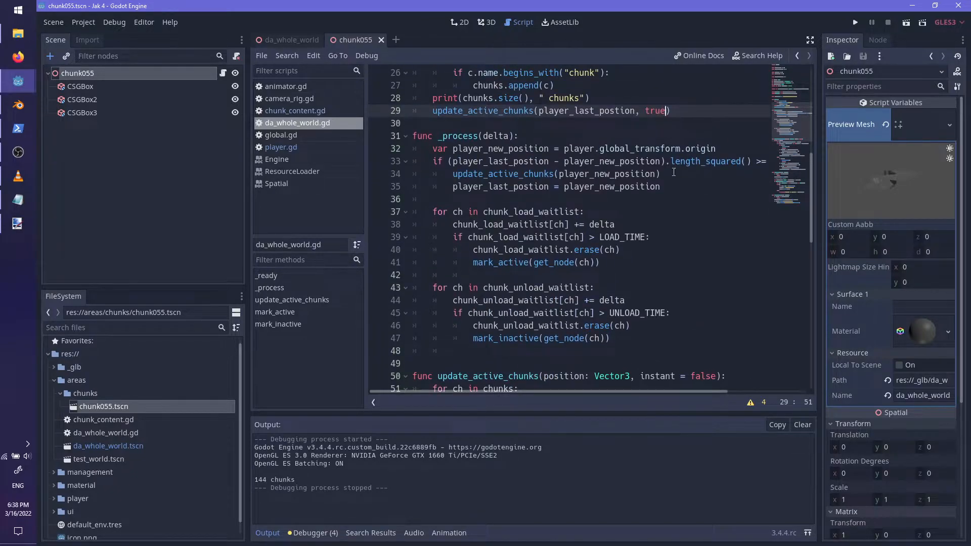
scroll(662, 258, down, 3)
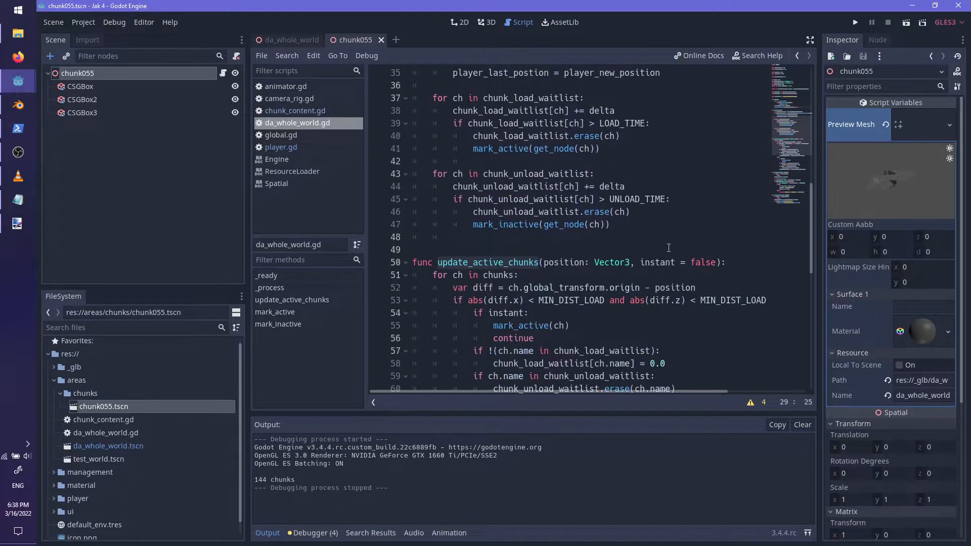
double_click(662, 261)
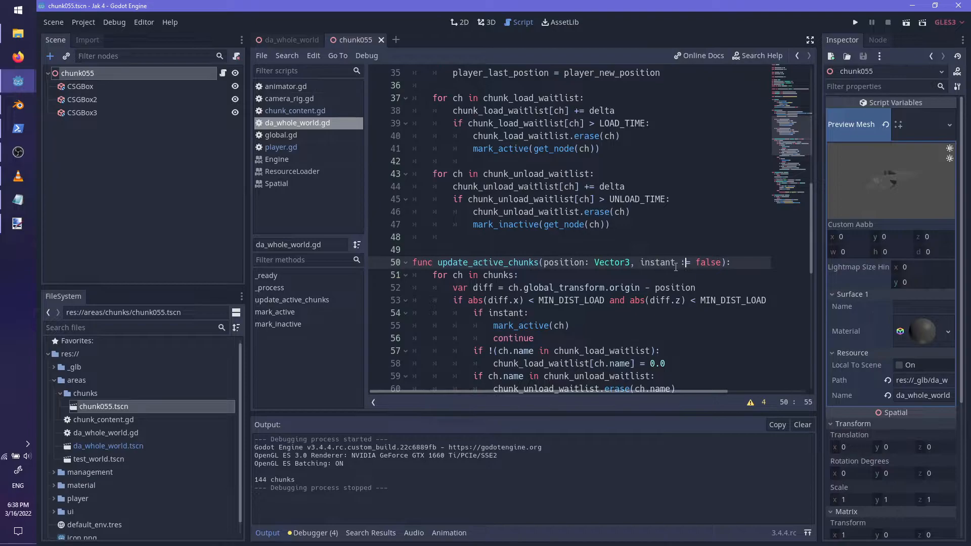
scroll(671, 274, down, 3)
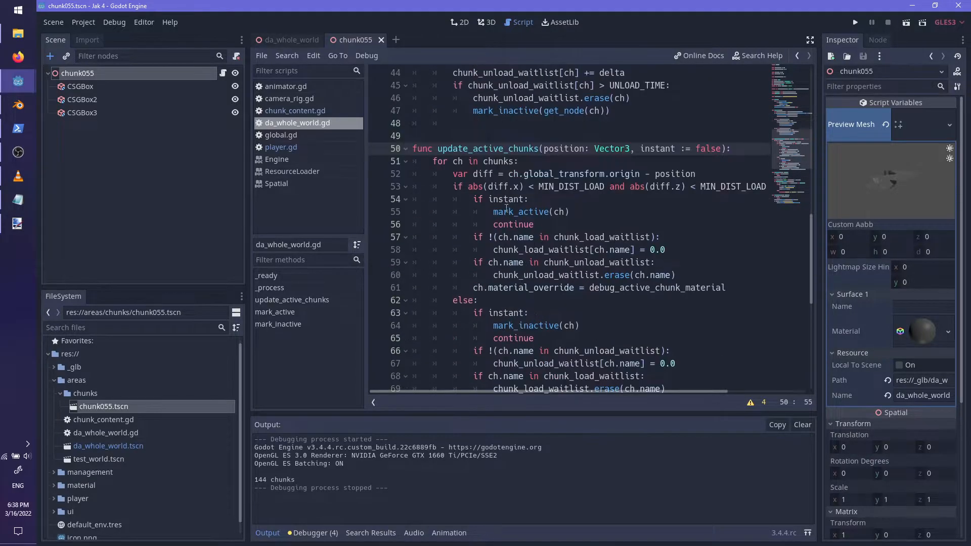
double_click(506, 200)
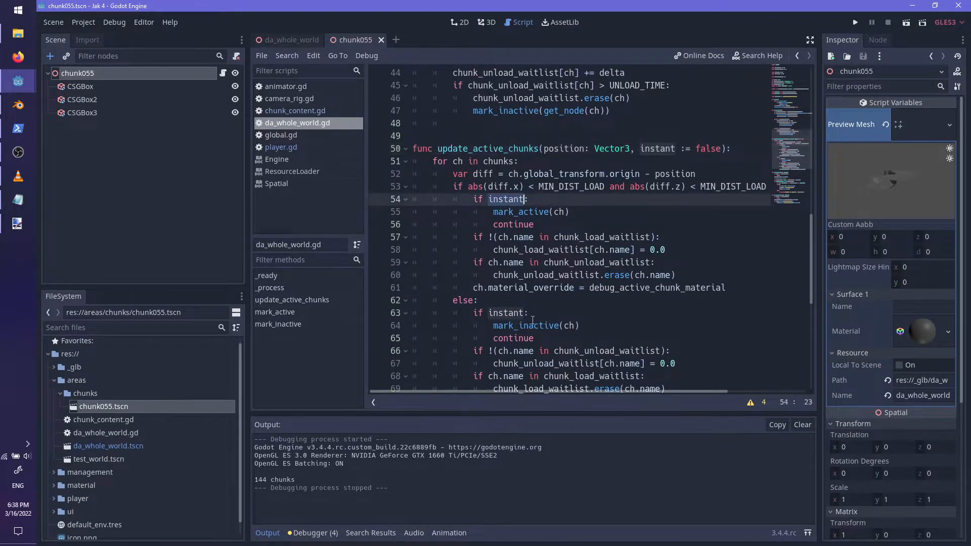
click(559, 307)
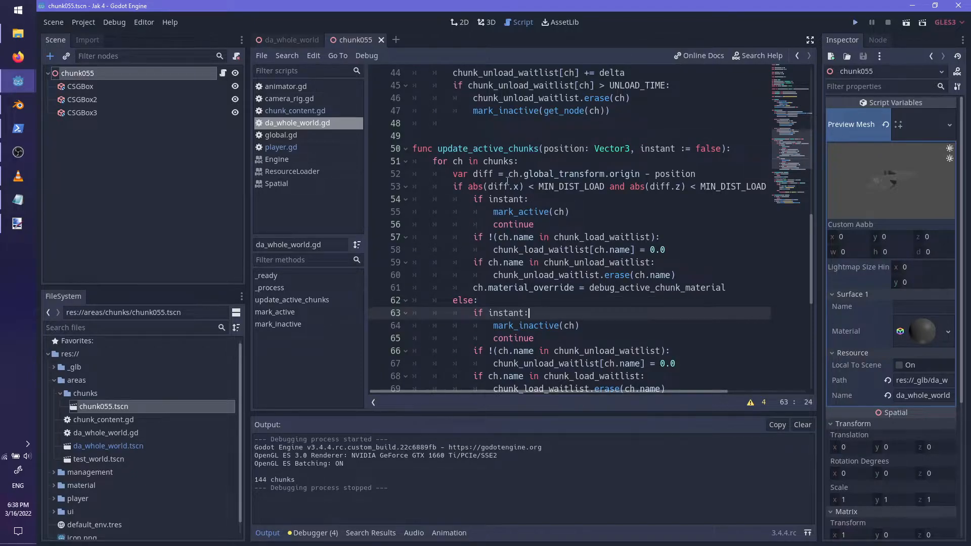
- Run the project and move the character around the starting area to check that chunk content loads at startup
key(F5)
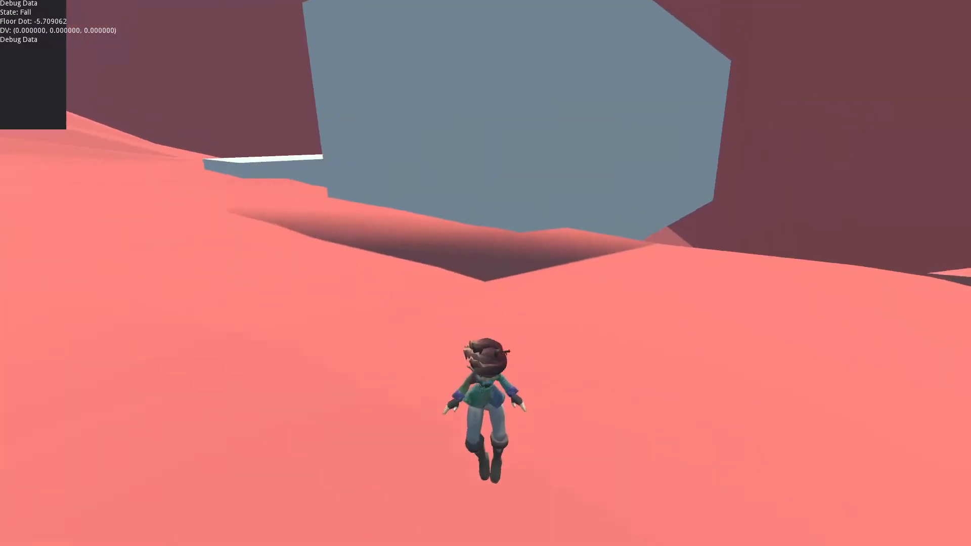
key(w)
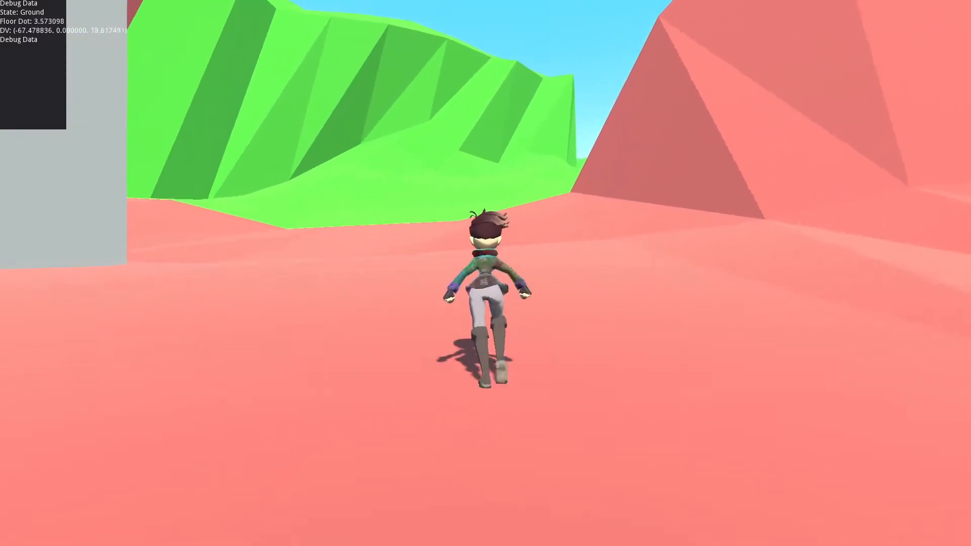
key(a)
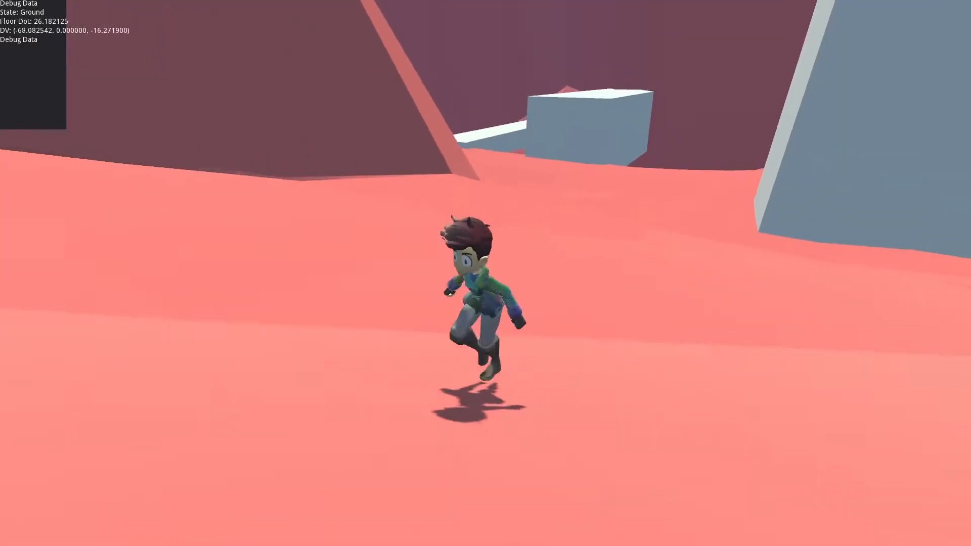
key(space)
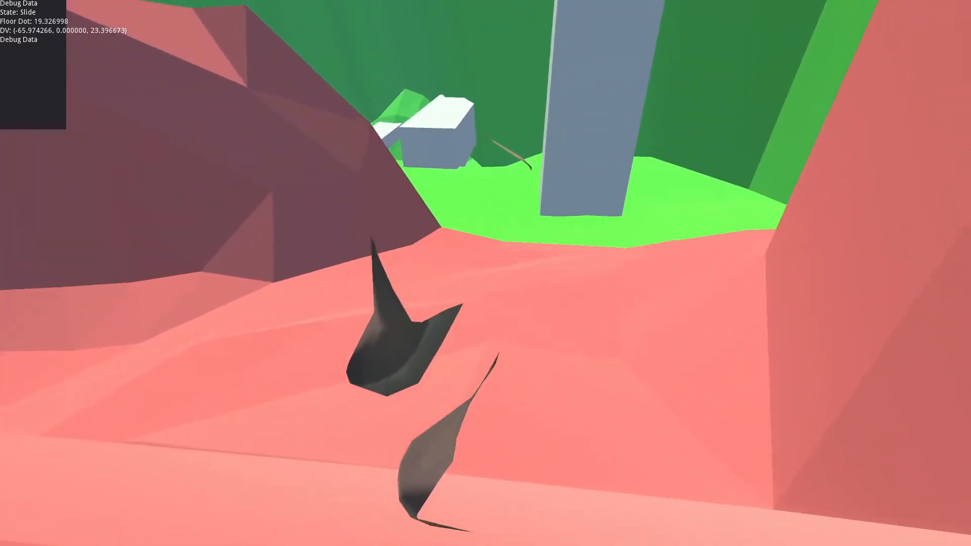
key(w)
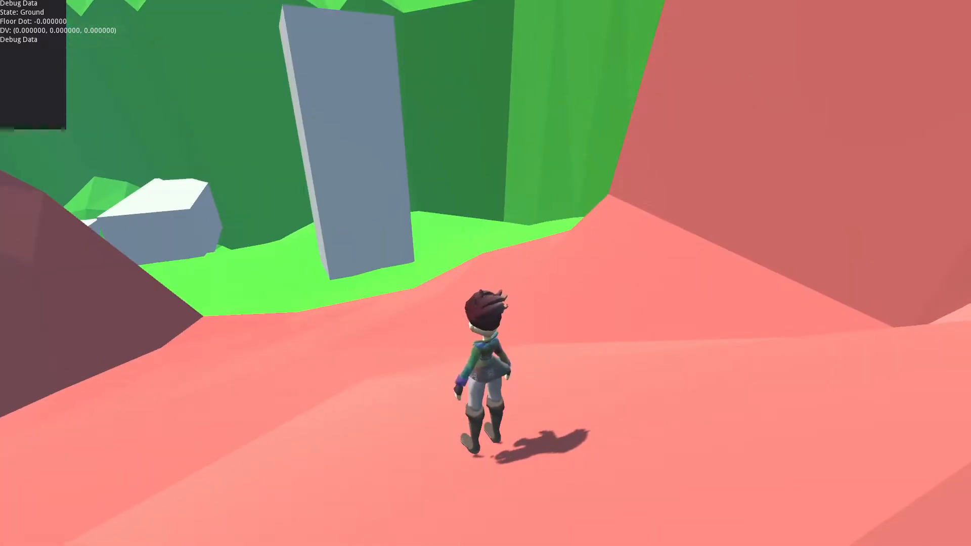
key(w)
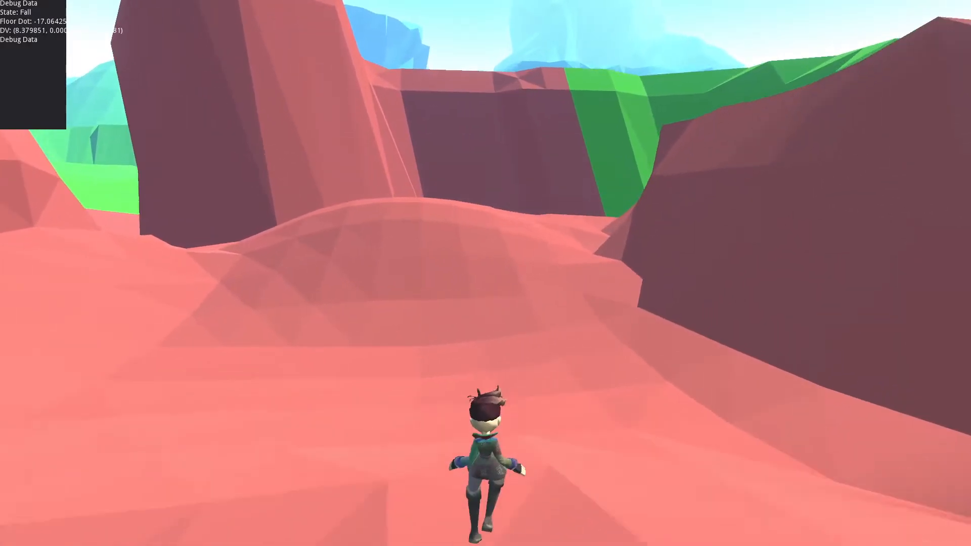
key(space)
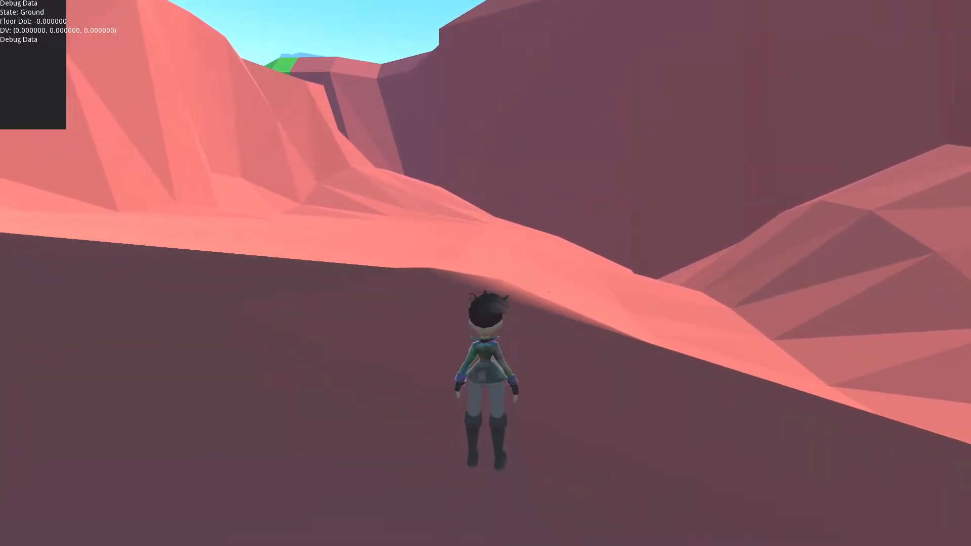
key(w)
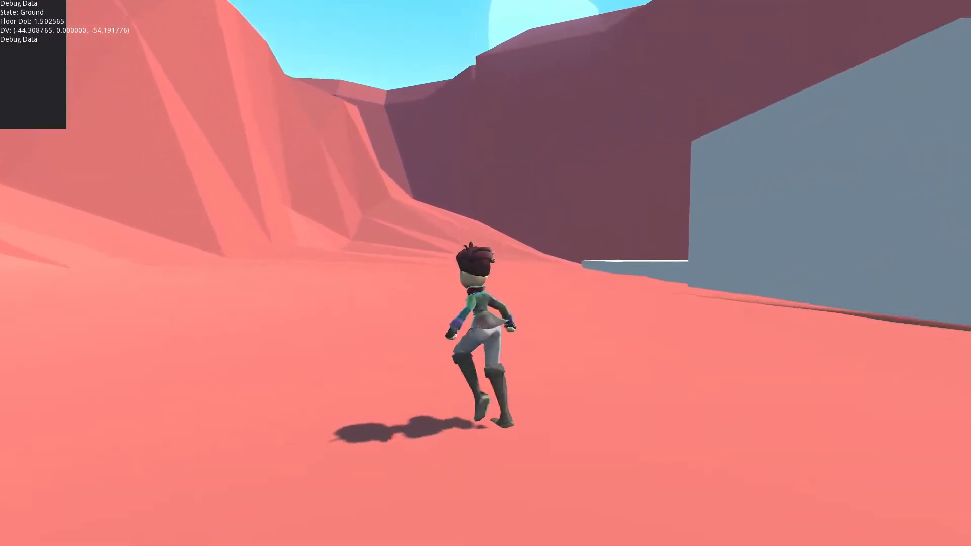
key(s)
key(space)
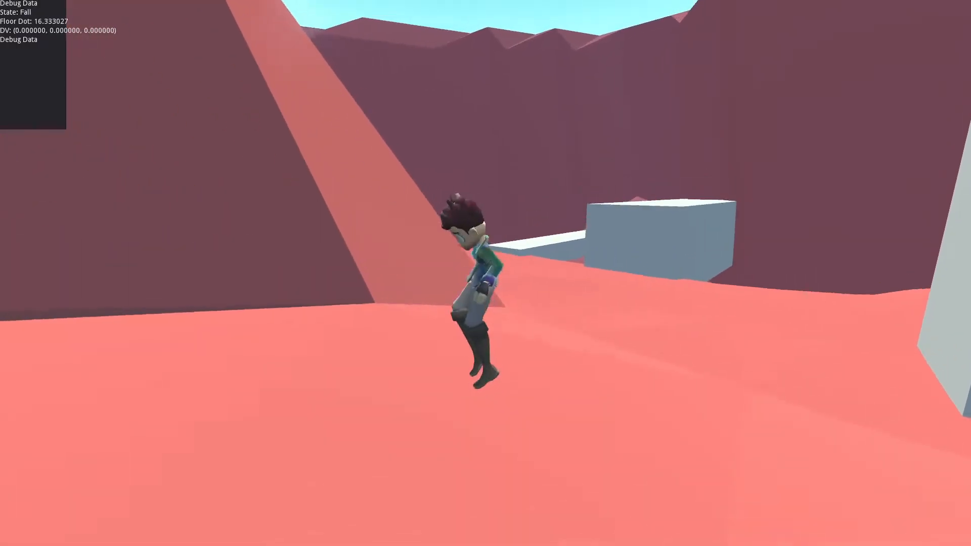
key(alt+Tab)
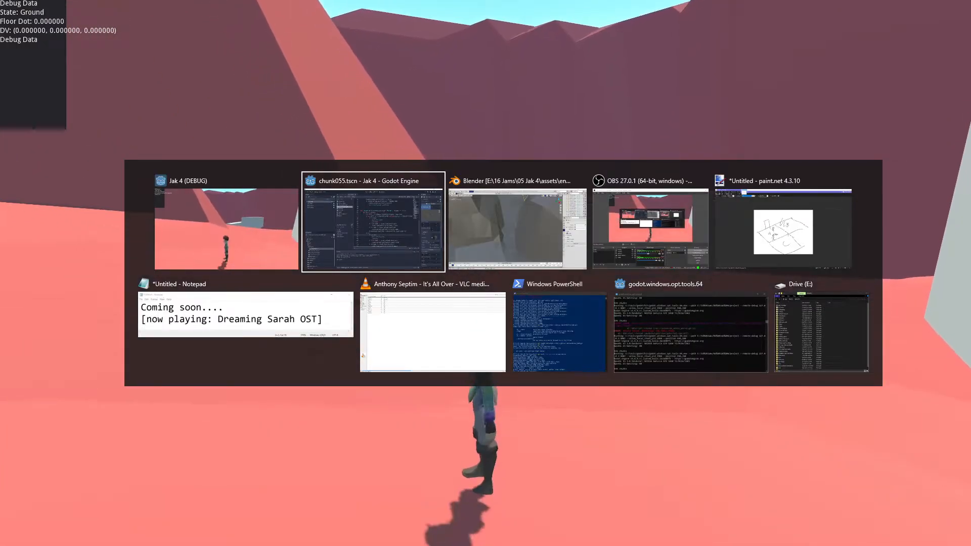
key(Escape)
- Run and jump the character away from the starting area and back to check how the chunk content unloads and reloads
key(s)
key(w)
key(d)
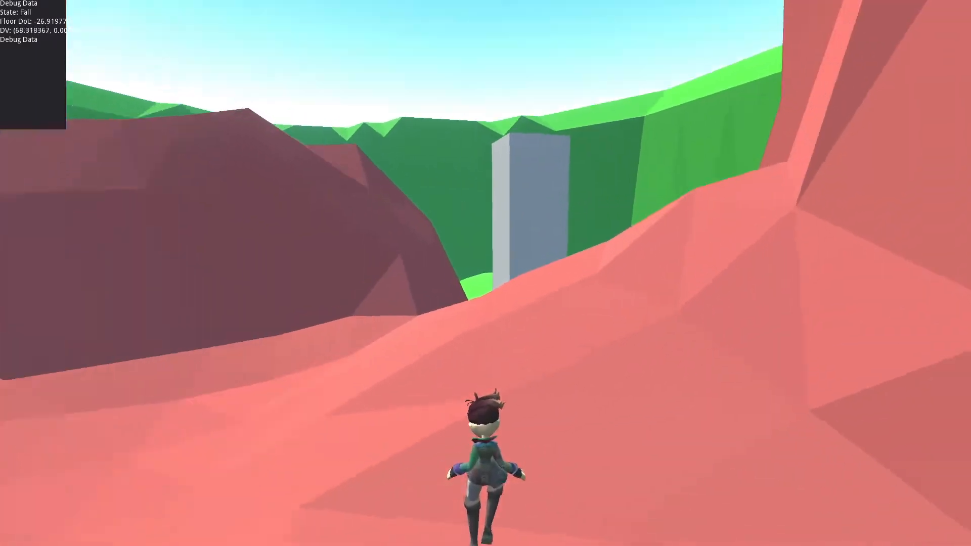
key(d)
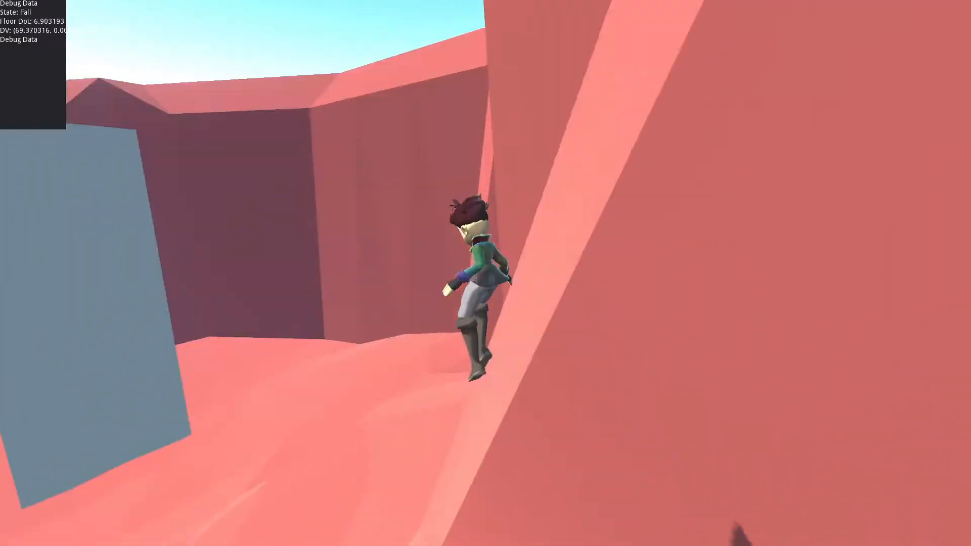
key(w)
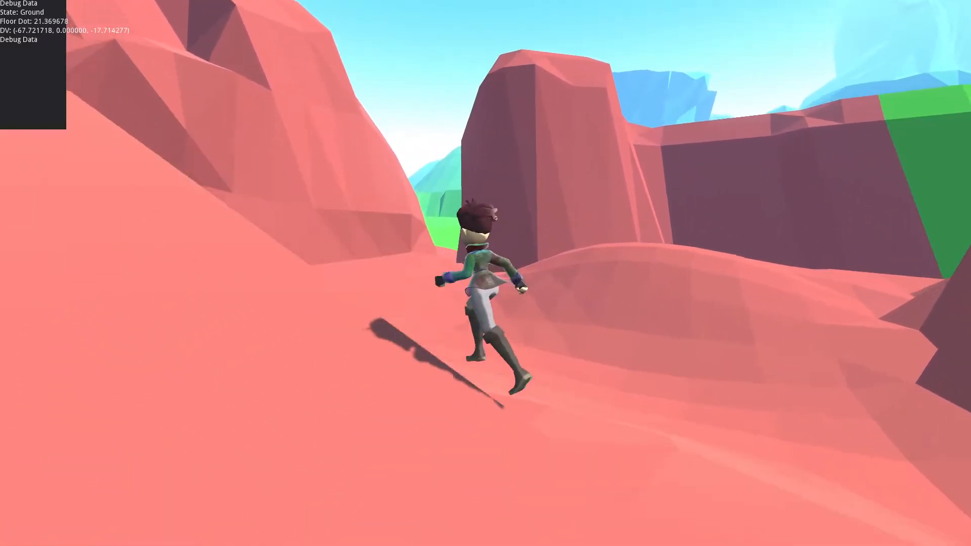
key(w)
key(w)
key(space)
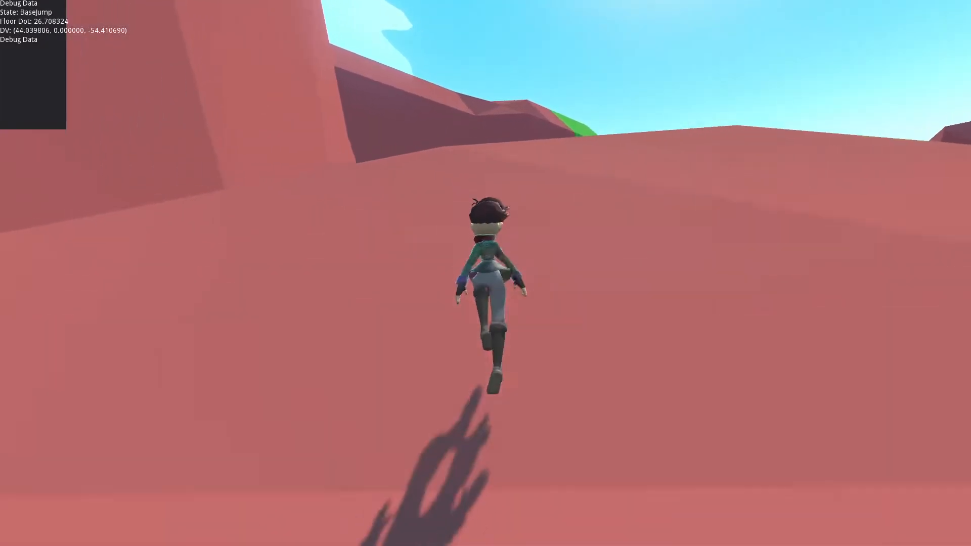
key(w)
key(w)
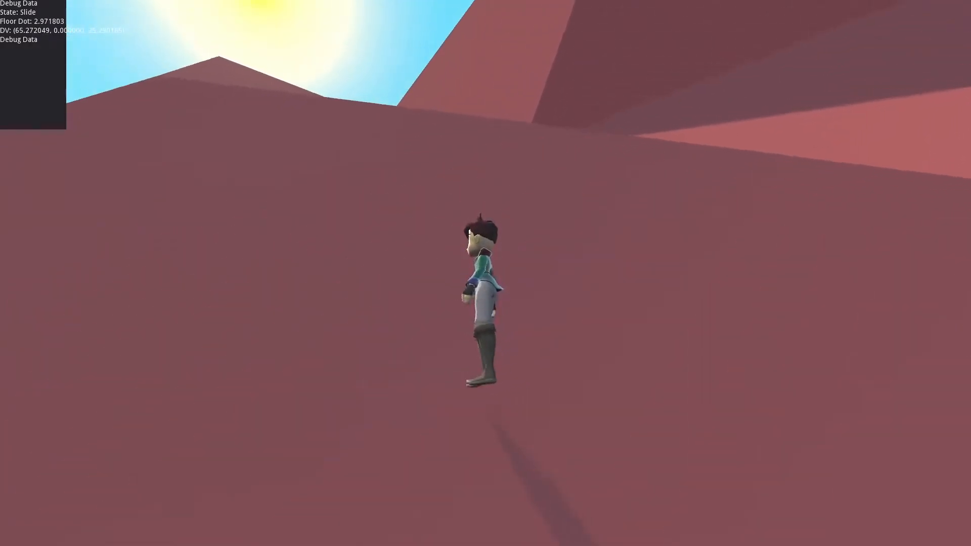
key(w)
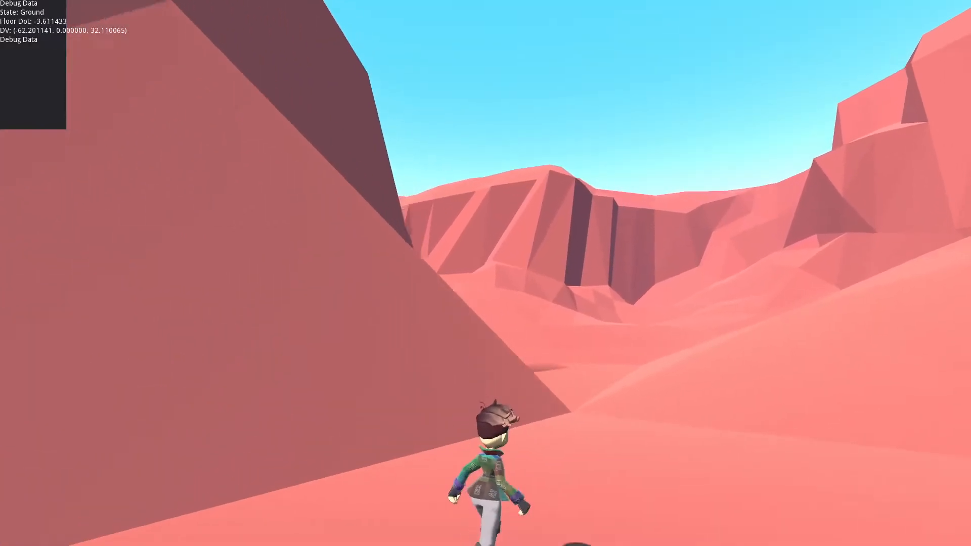
key(w)
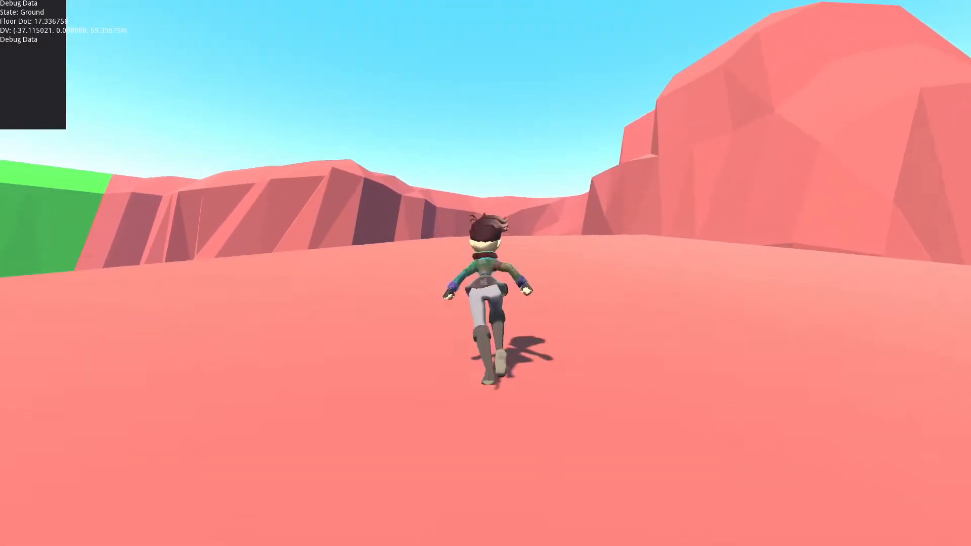
key(w)
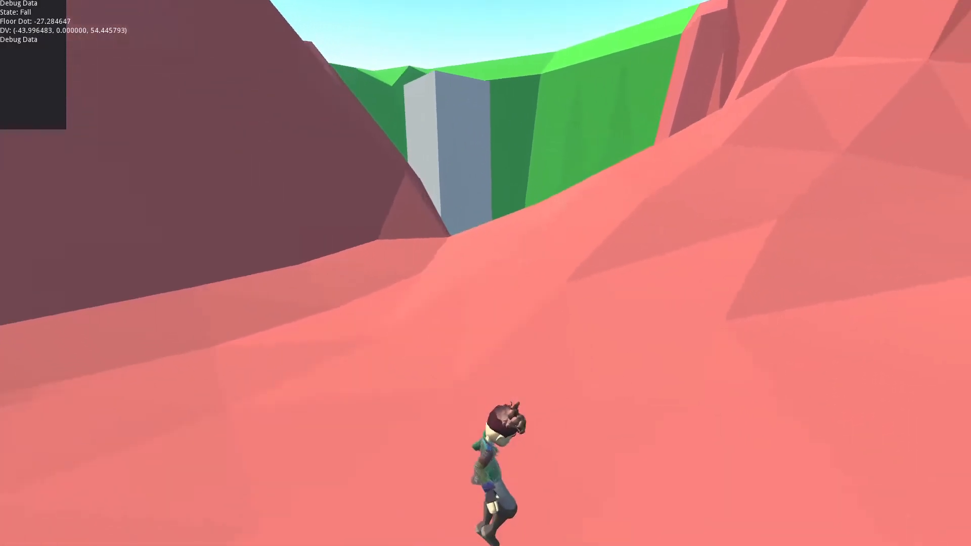
key(w)
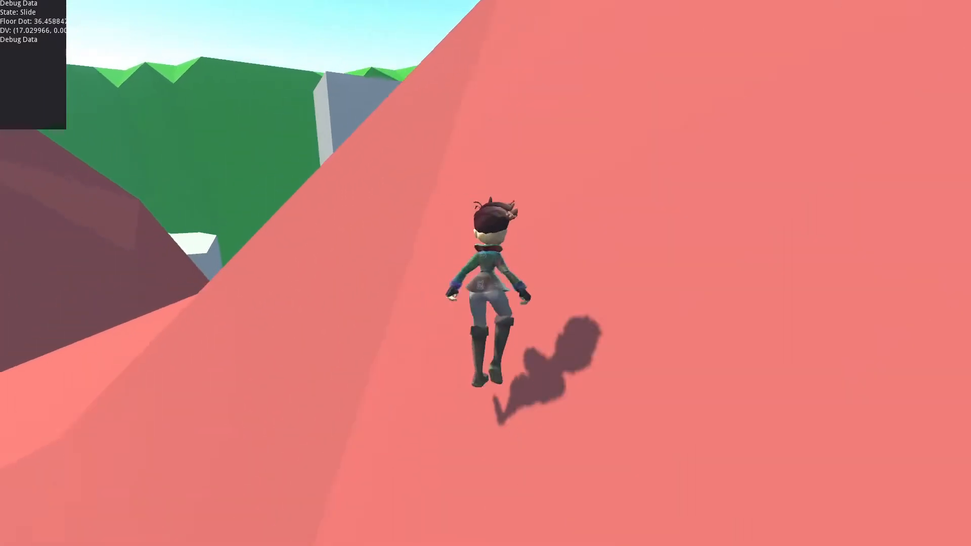
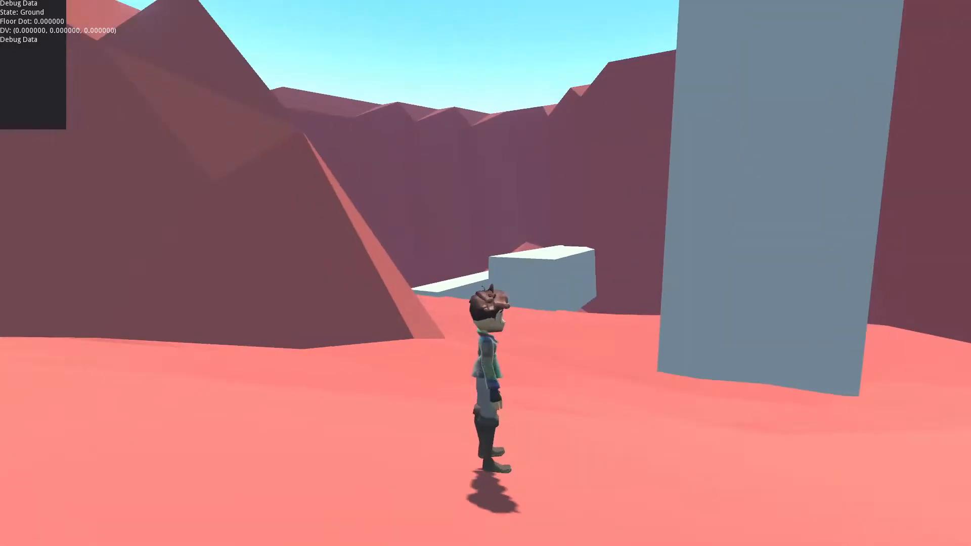
- Switch to the Godot editor and insert a blank line after continue in update_active_chunks' first instant block in da_whole_world.gd
key(alt+Tab)
key(alt+Tab)
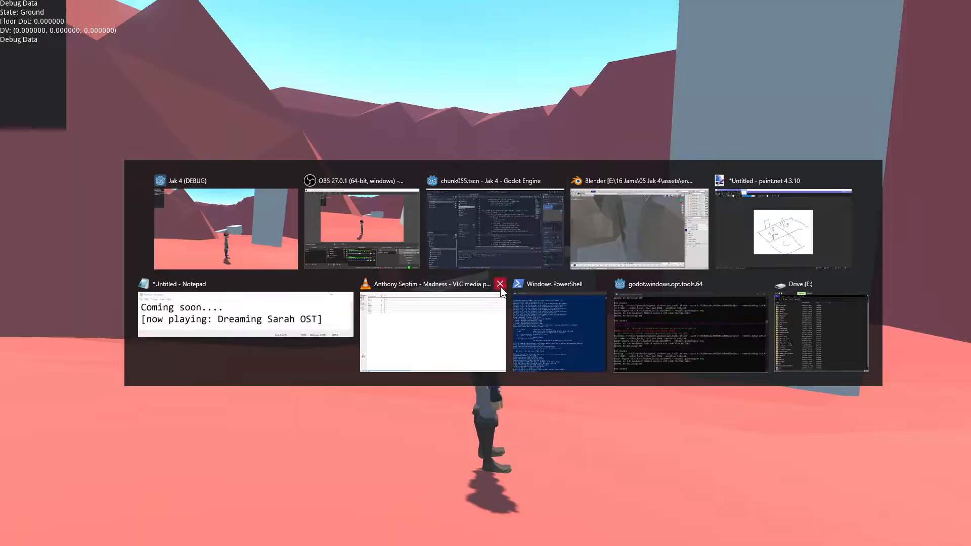
scroll(518, 313, down, 8)
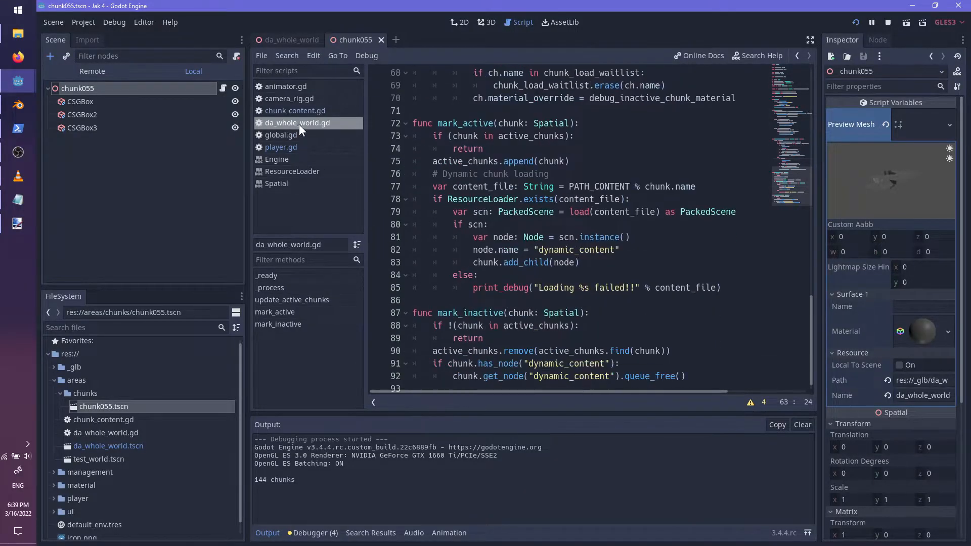
click(303, 147)
click(307, 111)
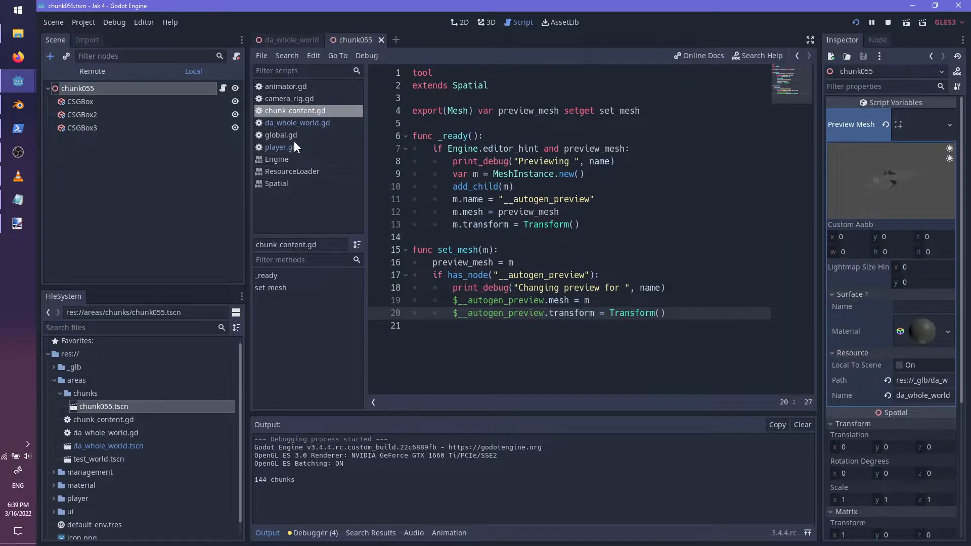
click(303, 123)
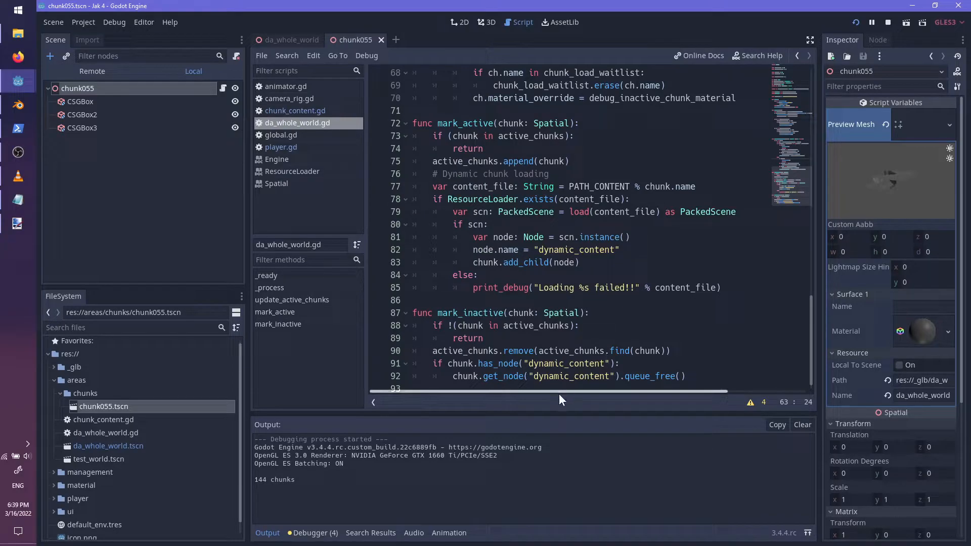
scroll(502, 375, up, 10)
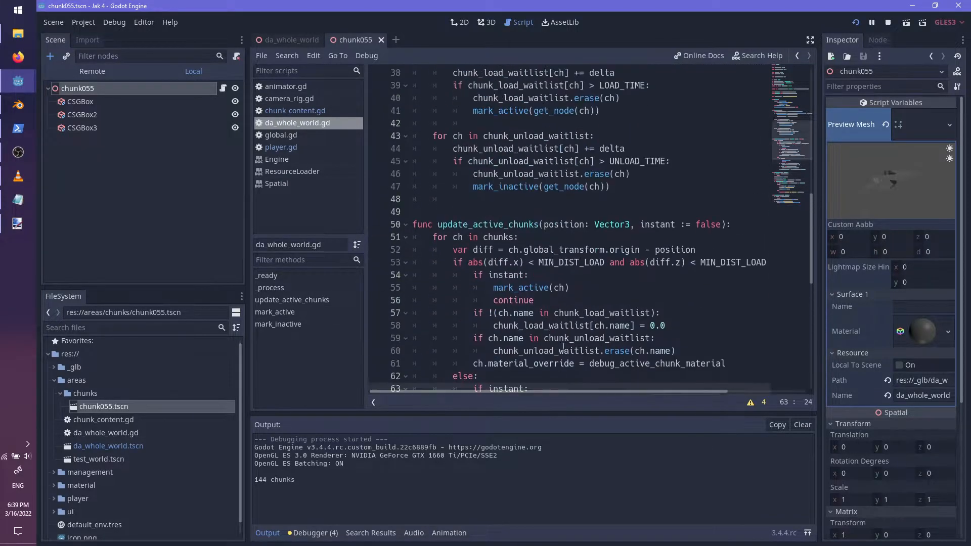
scroll(563, 347, down, 2)
click(558, 228)
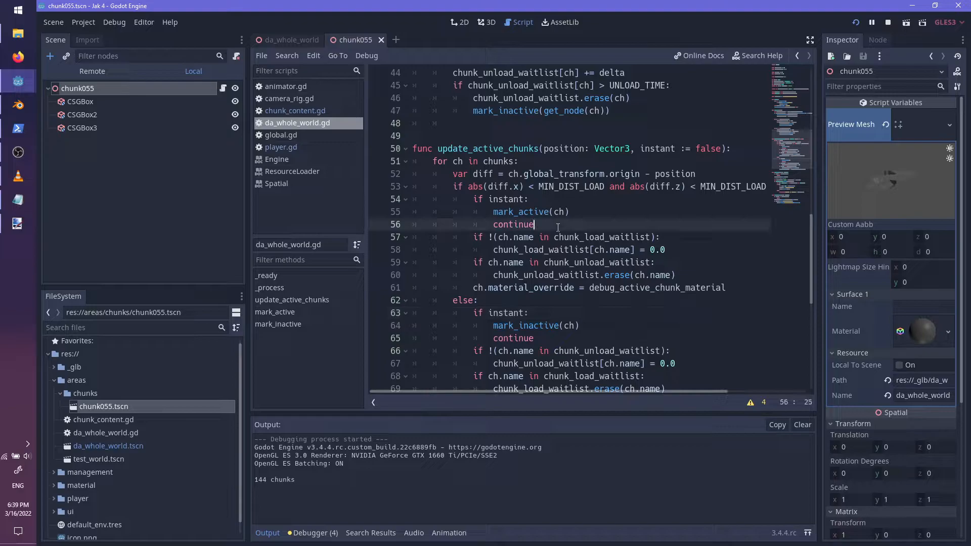
key(Return)
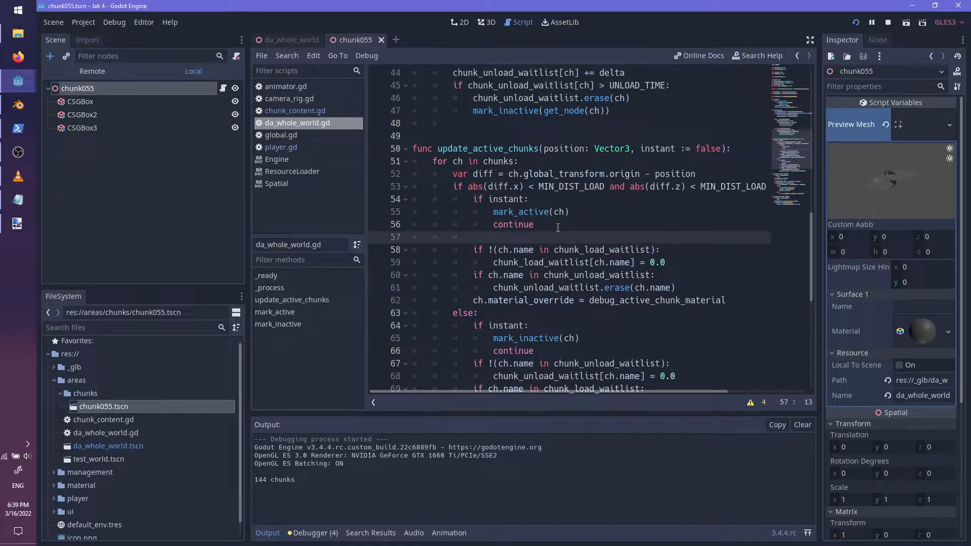
- Review how chunk_load_waitlist is filled in update_active_chunks and advanced by delta in the _process loop
double_click(602, 249)
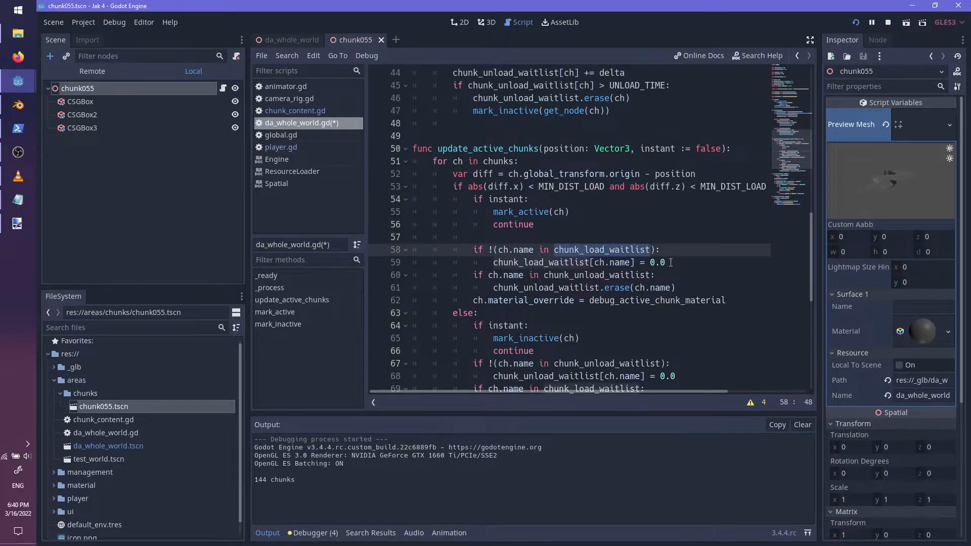
double_click(560, 262)
scroll(617, 272, down, 8)
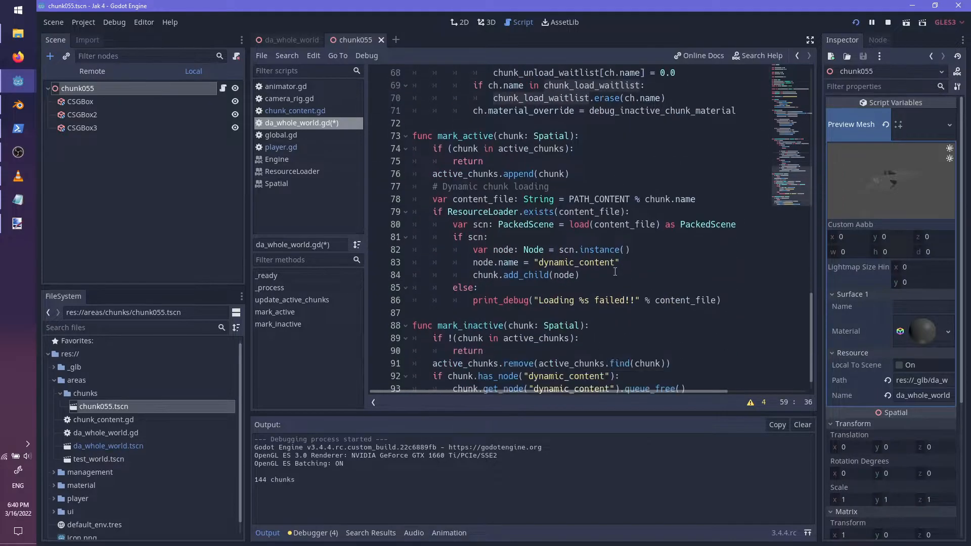
scroll(561, 326, up, 9)
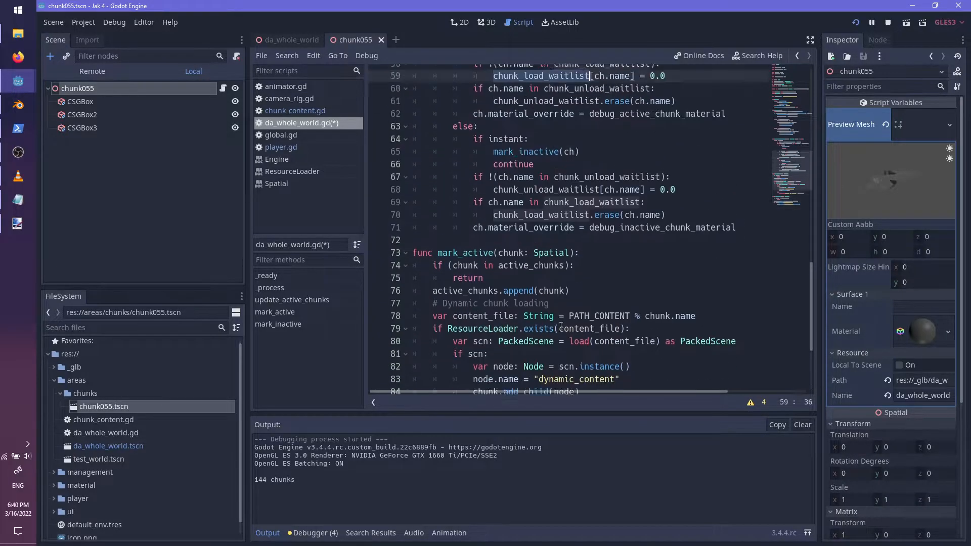
scroll(692, 303, up, 6)
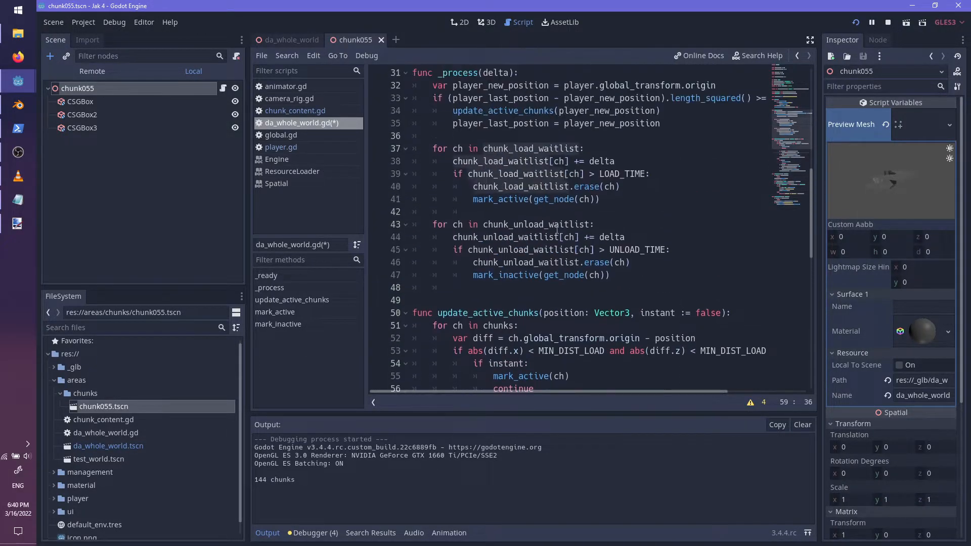
click(622, 238)
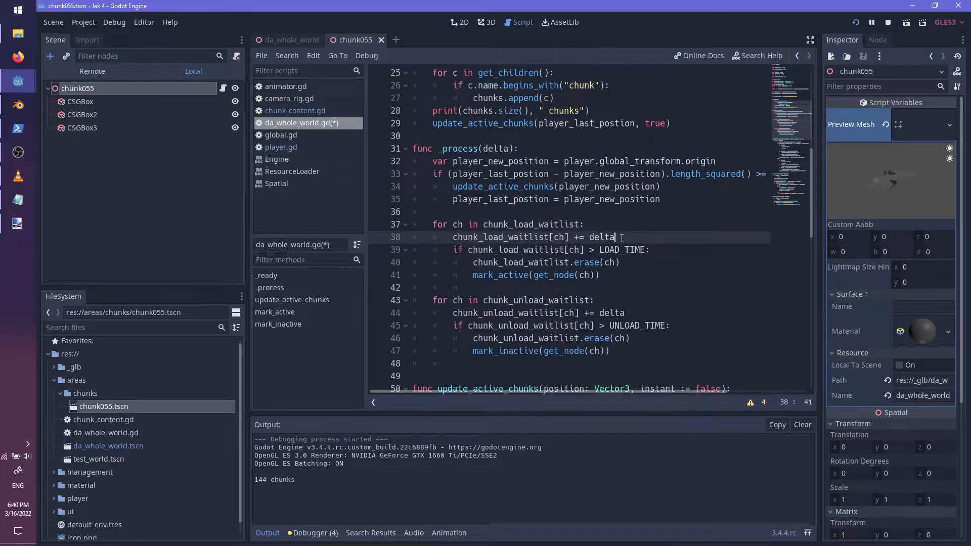
double_click(505, 238)
click(503, 225)
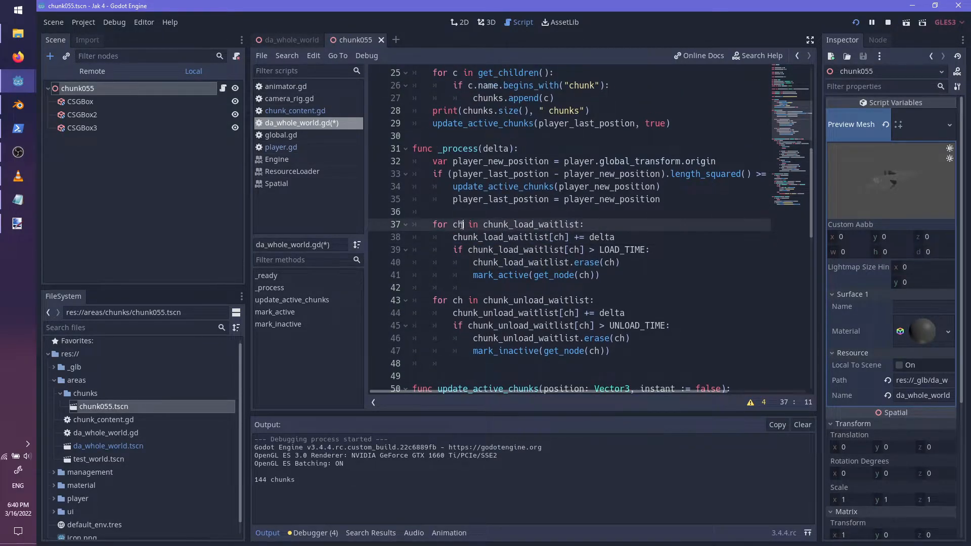
double_click(530, 225)
key(Down)
key(End)
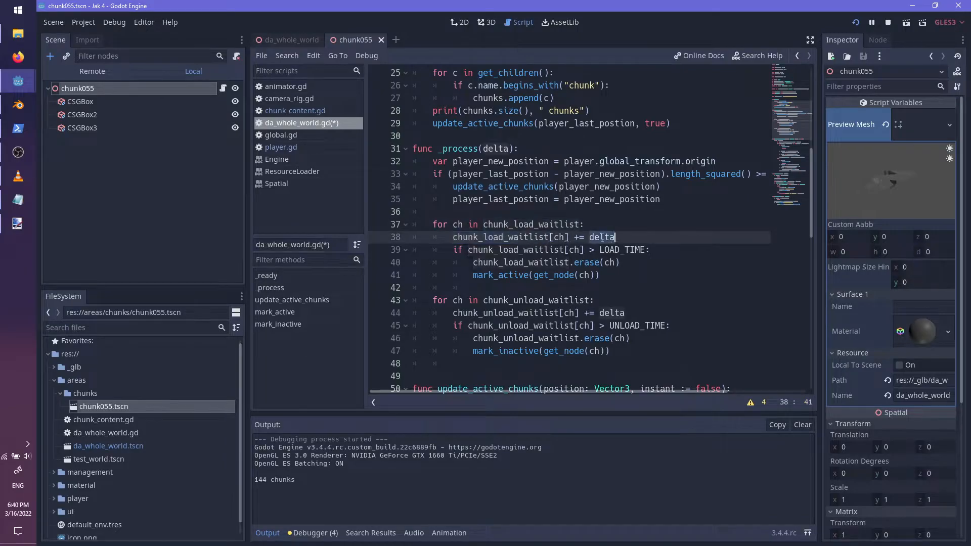
- Set the LOAD_TIME constant to 3.0 and UNLOAD_TIME to 2.0, and save the script
double_click(621, 250)
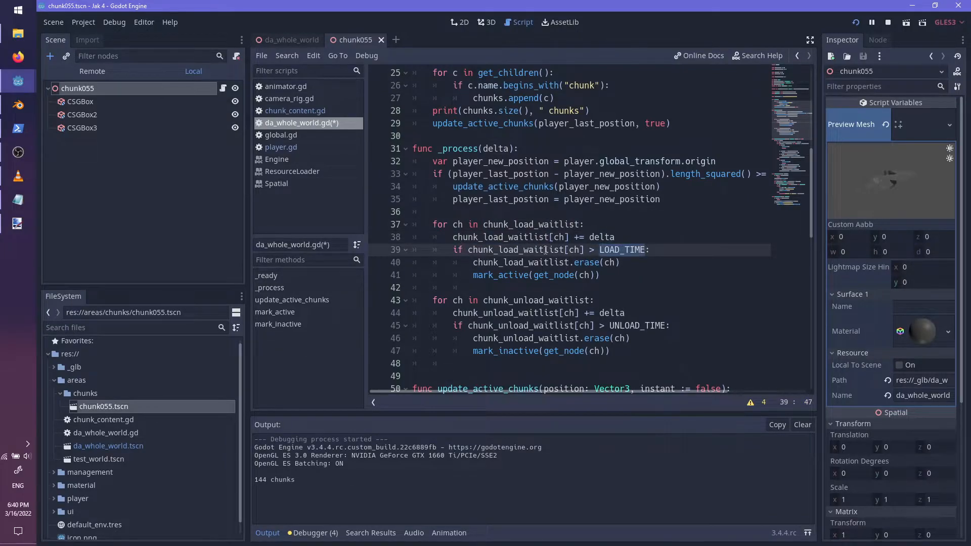
scroll(517, 248, up, 8)
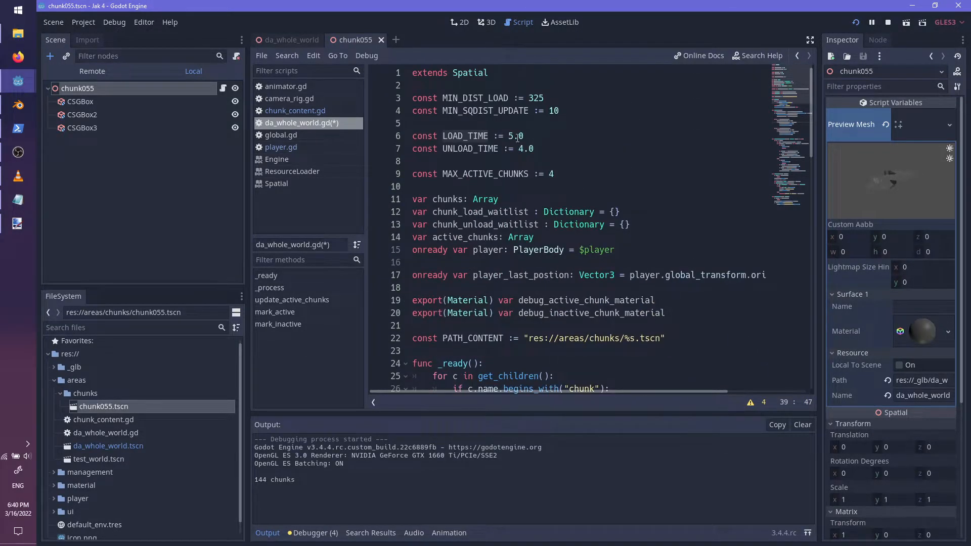
click(514, 137)
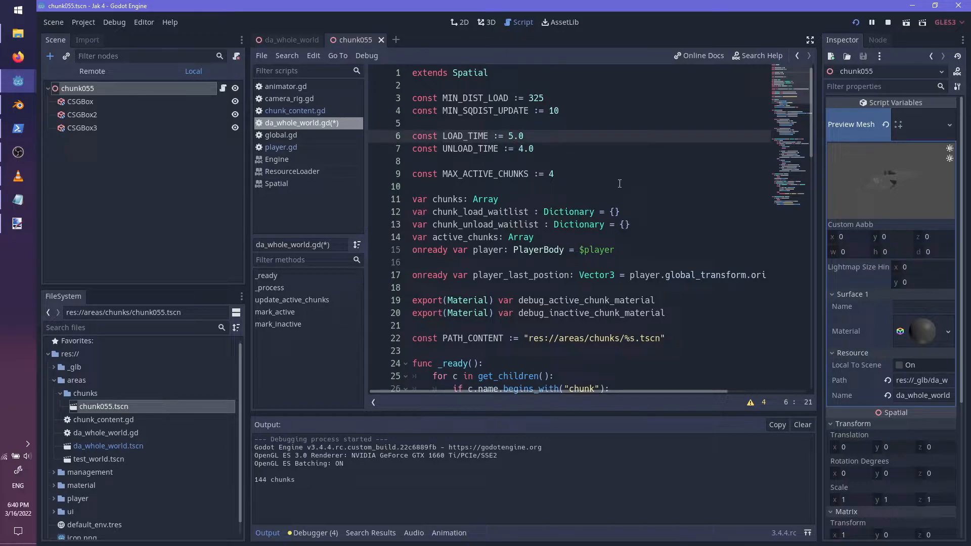
key(Down)
key(Right)
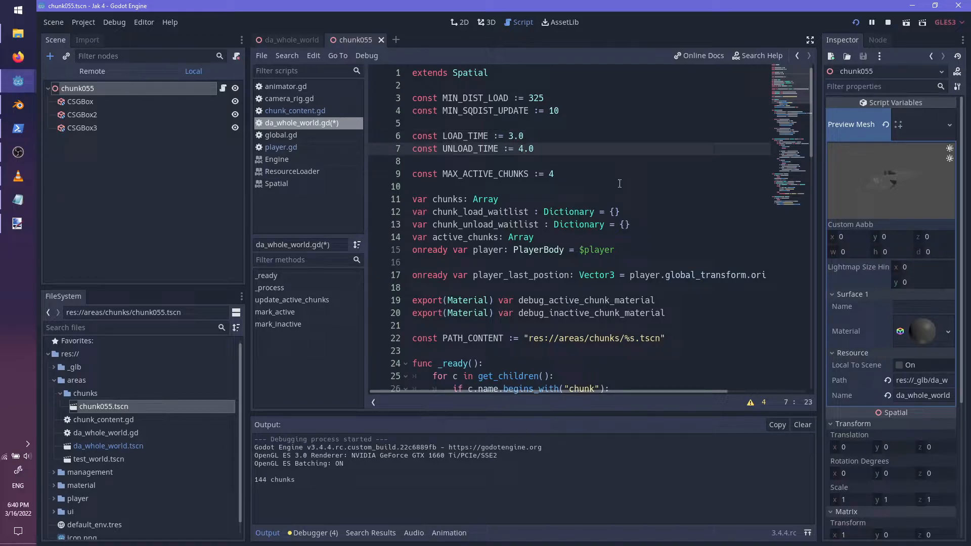
key(ctrl+s)
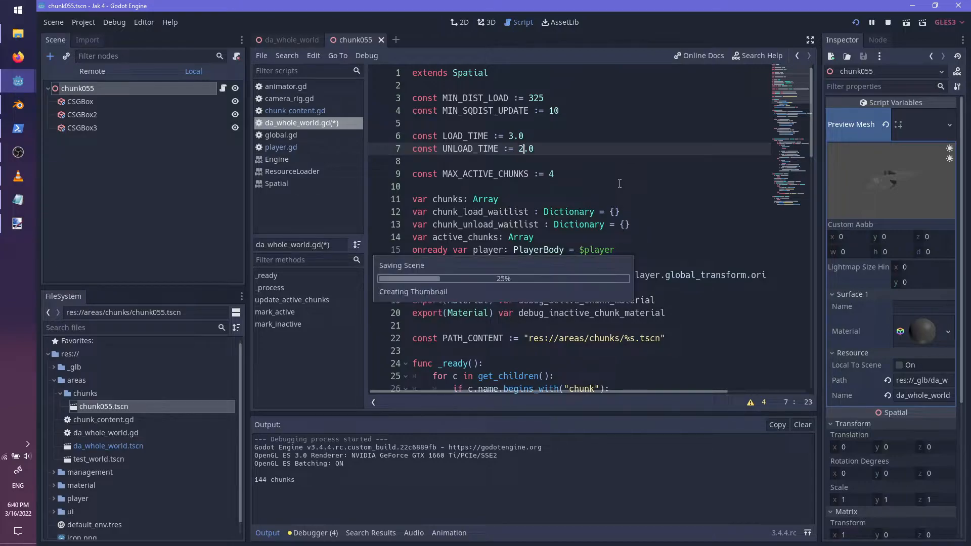
- Run the project and move the character away from the box structures and back to test the shortened load and unload delays
key(F5)
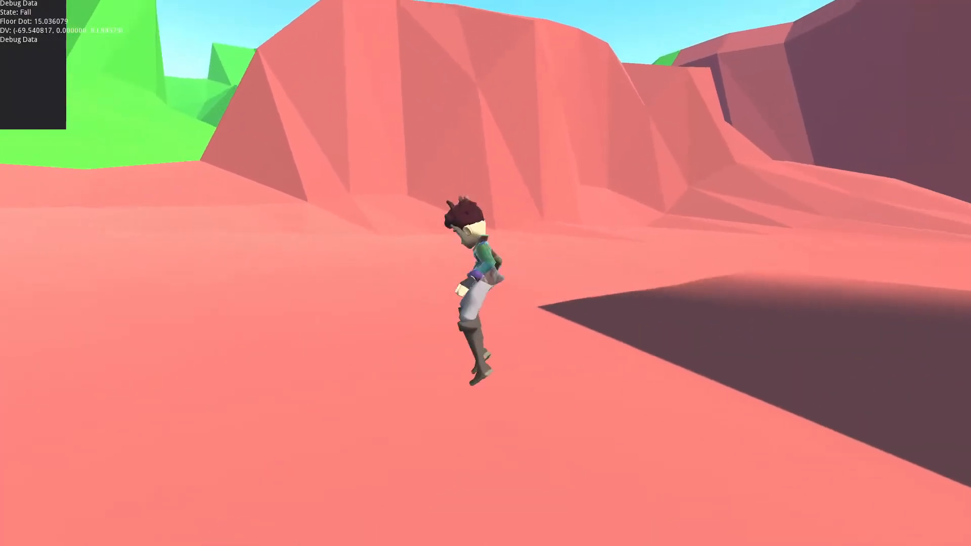
key(w)
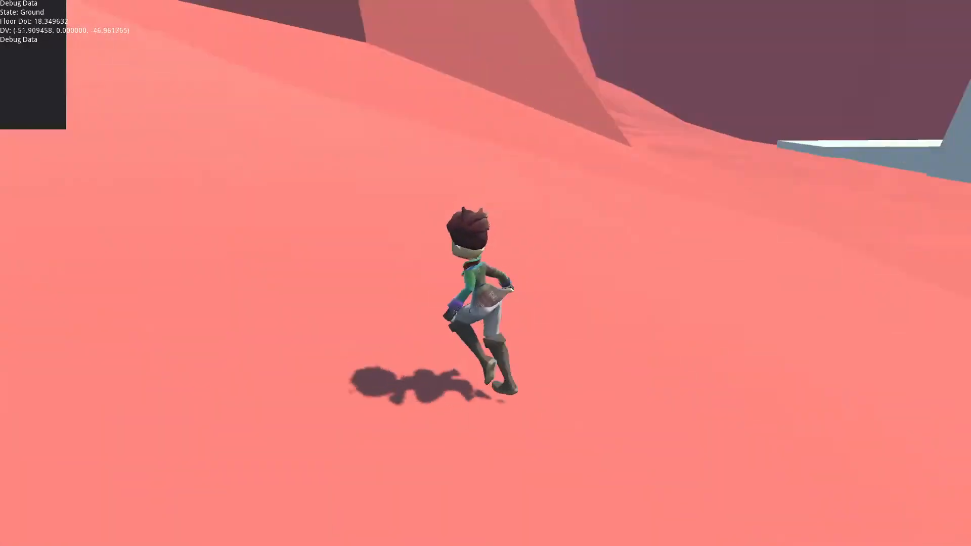
key(a)
key(space)
key(d)
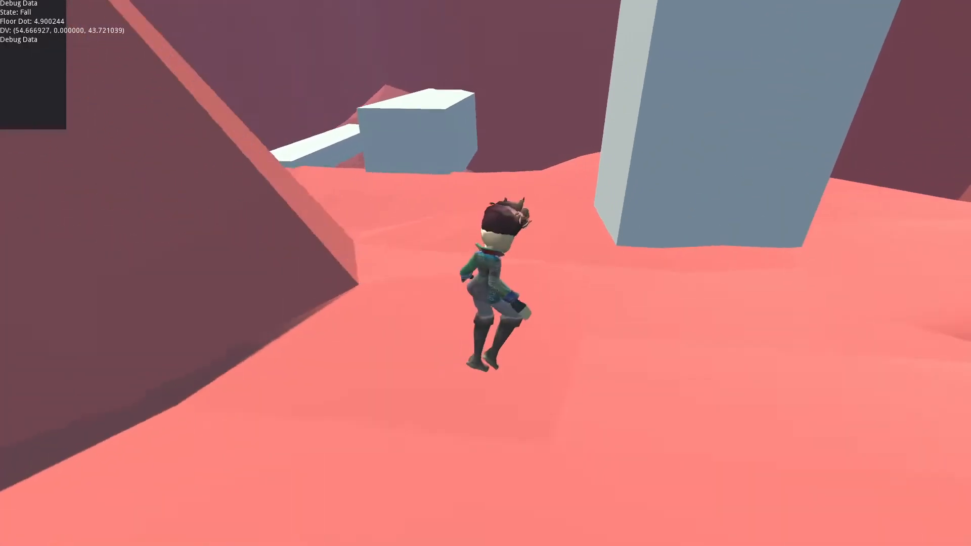
key(s)
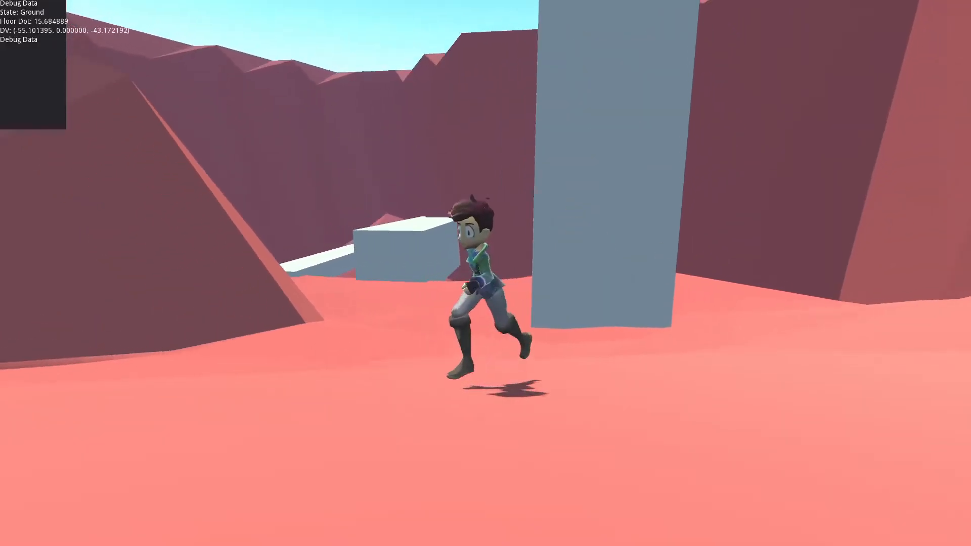
key(w)
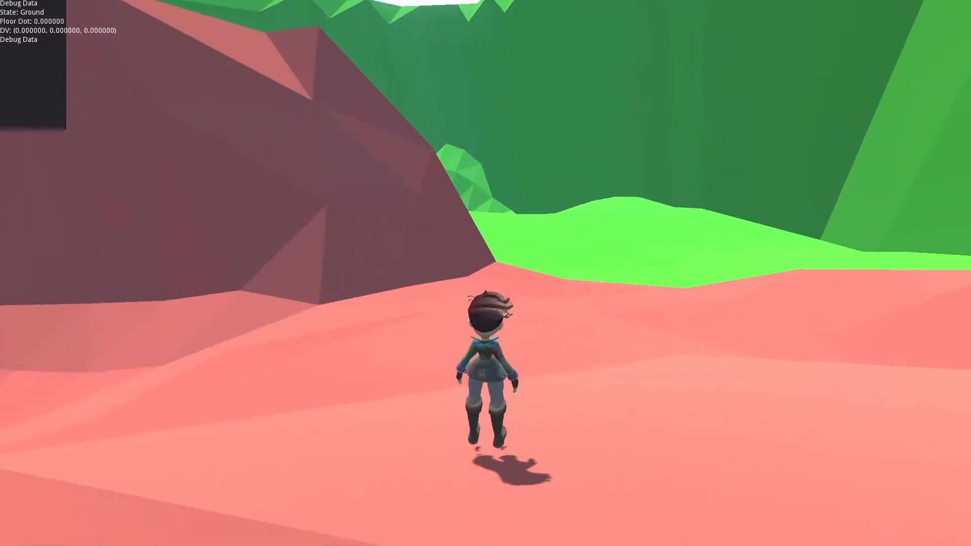
key(w)
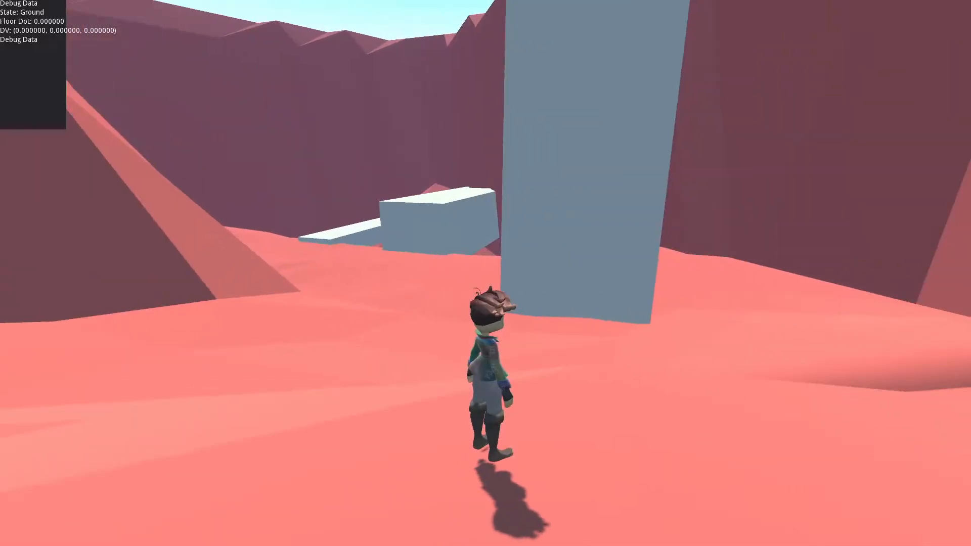
- Run and jump the character through the canyon and back to check delayed chunk loading, and close the game
key(w)
key(w)
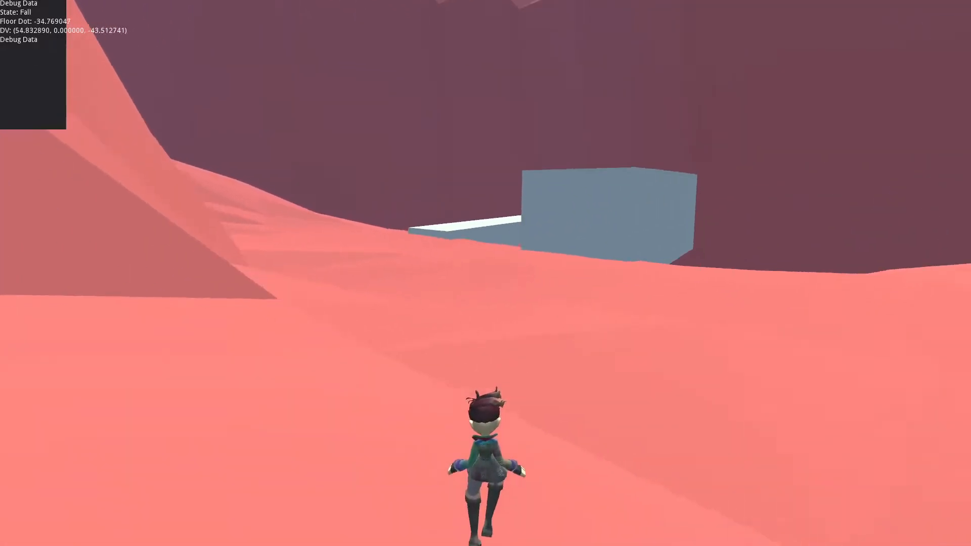
key(w)
key(space)
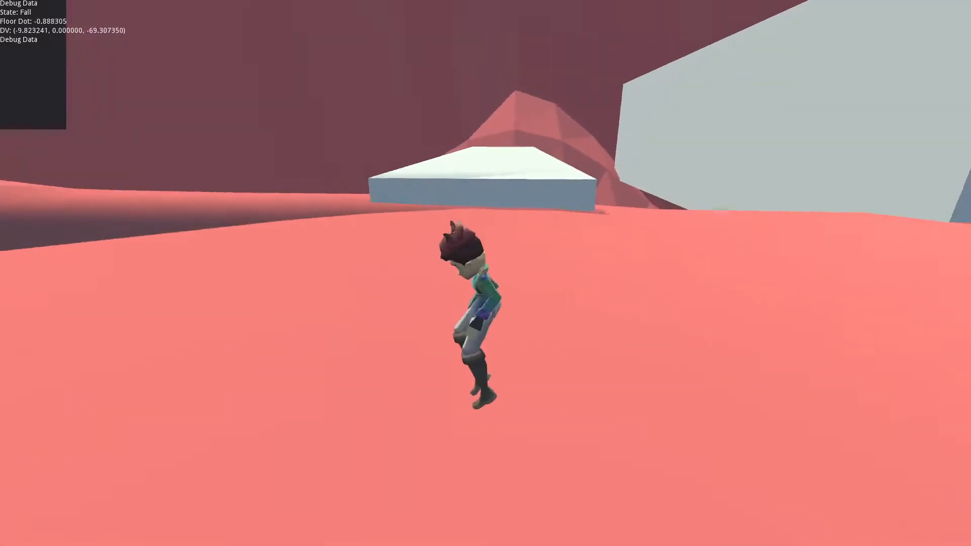
key(space)
key(w)
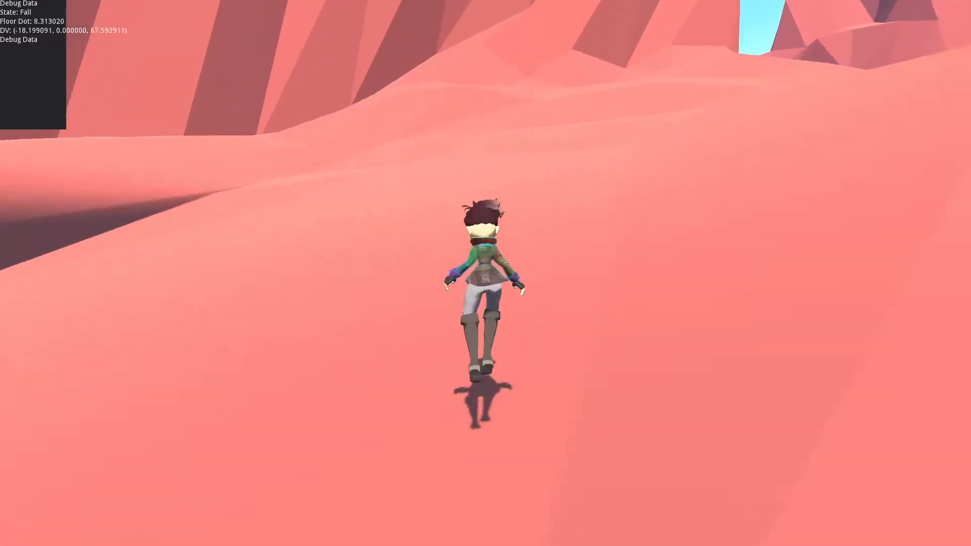
key(space)
key(w)
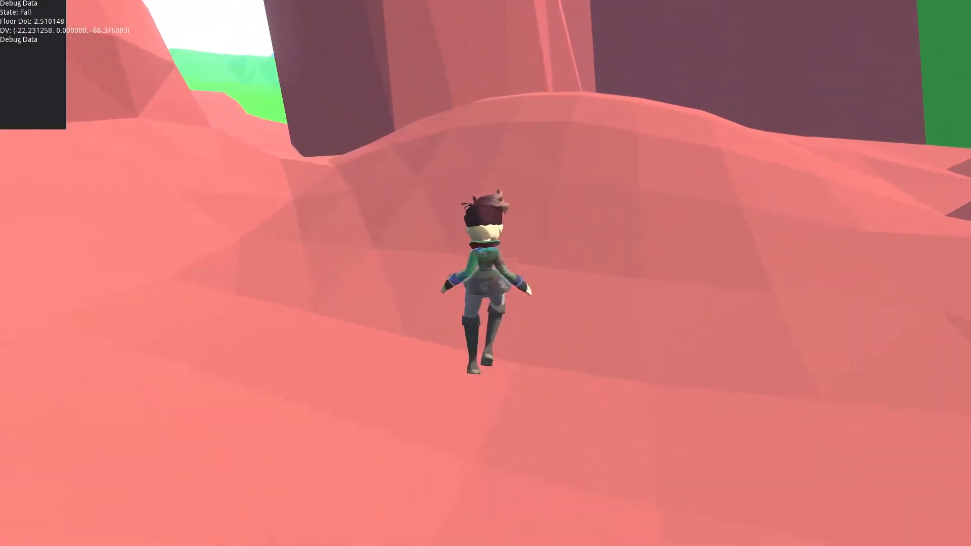
key(space)
key(w)
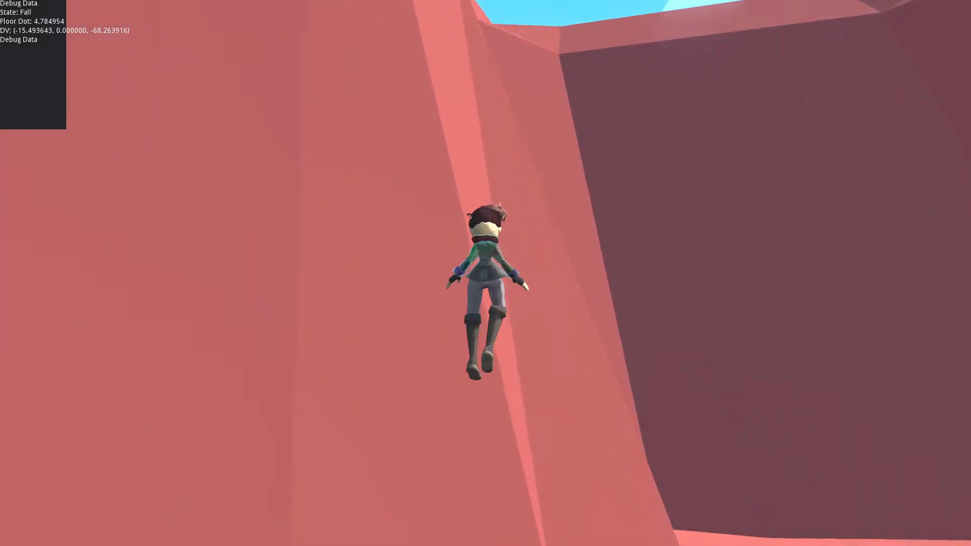
key(w)
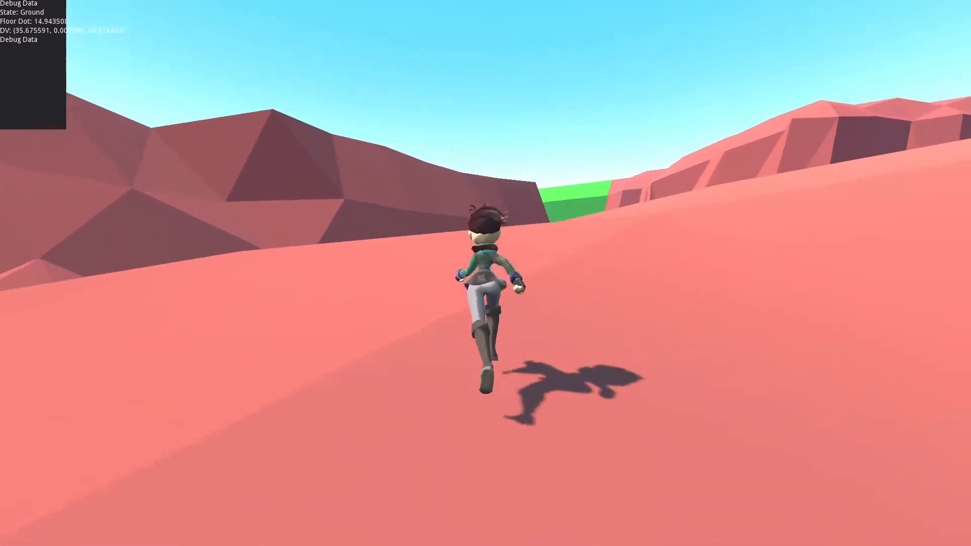
key(space)
key(w)
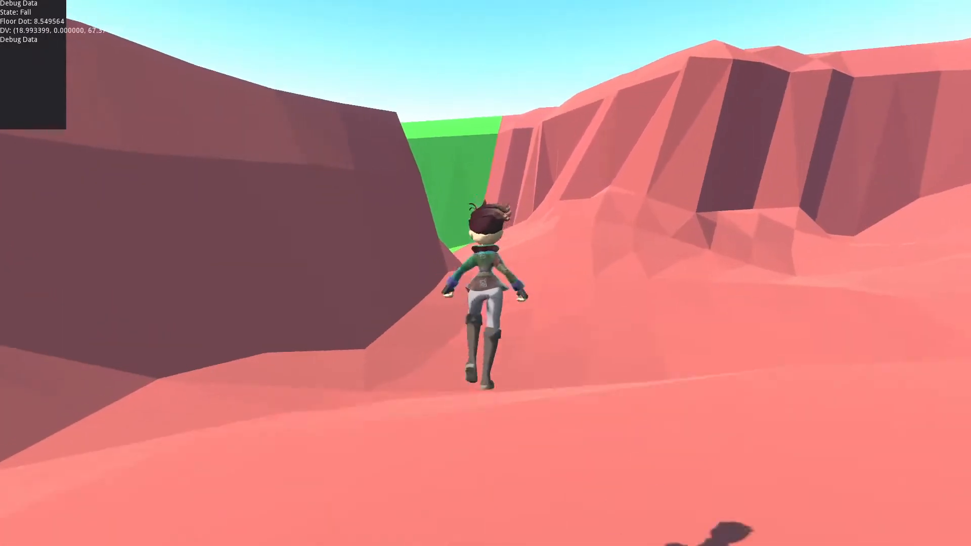
key(w)
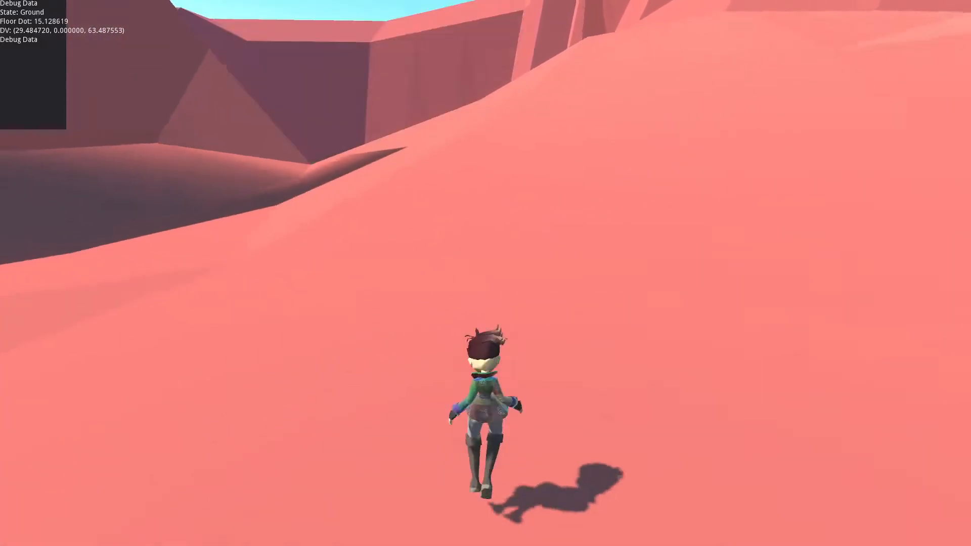
key(w)
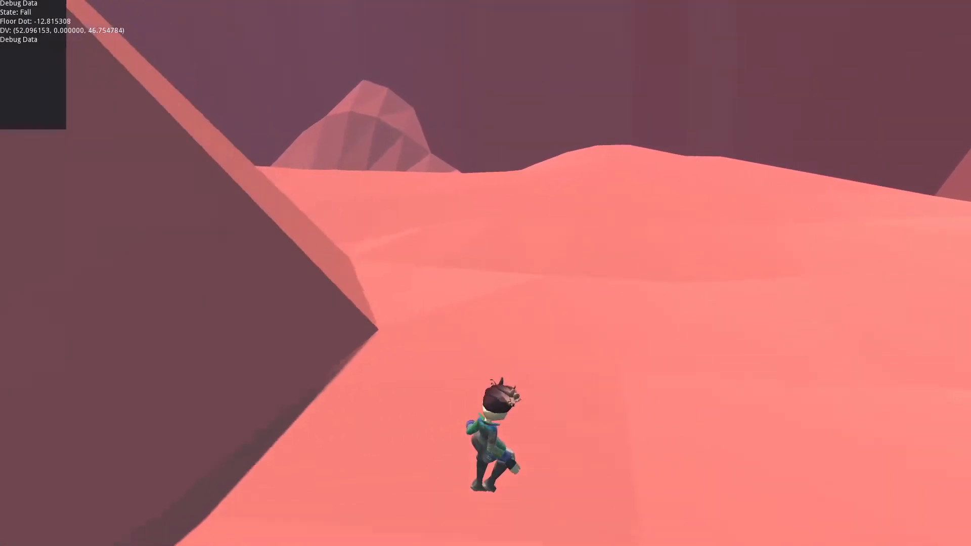
key(alt+F4)
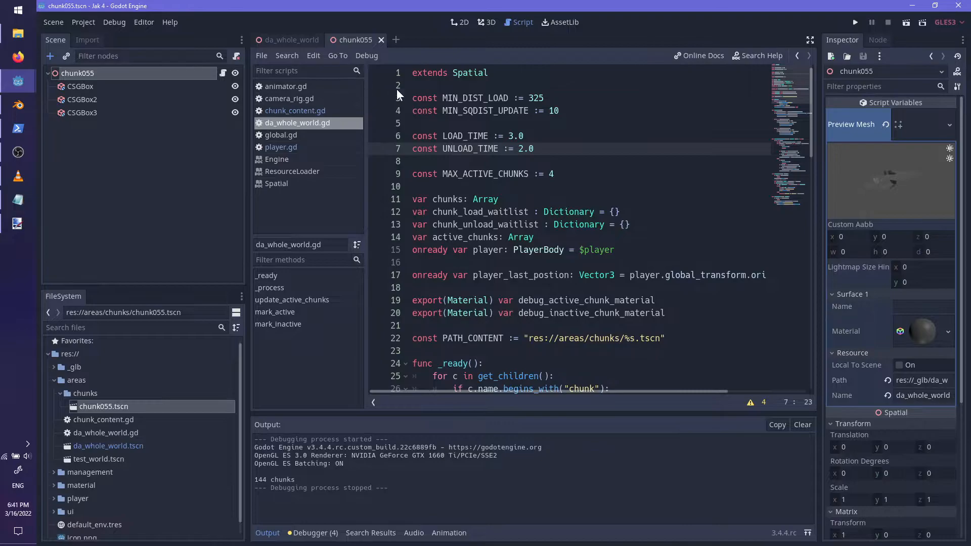
- Comment out the two ch.material_override debug lines in update_active_chunks of da_whole_world.gd
scroll(487, 237, down, 12)
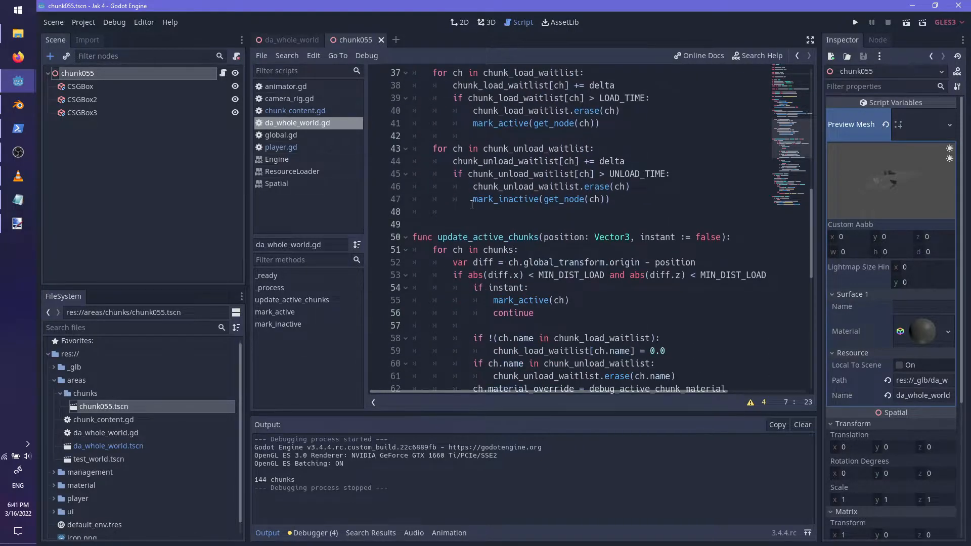
scroll(472, 207, up, 3)
scroll(483, 221, down, 7)
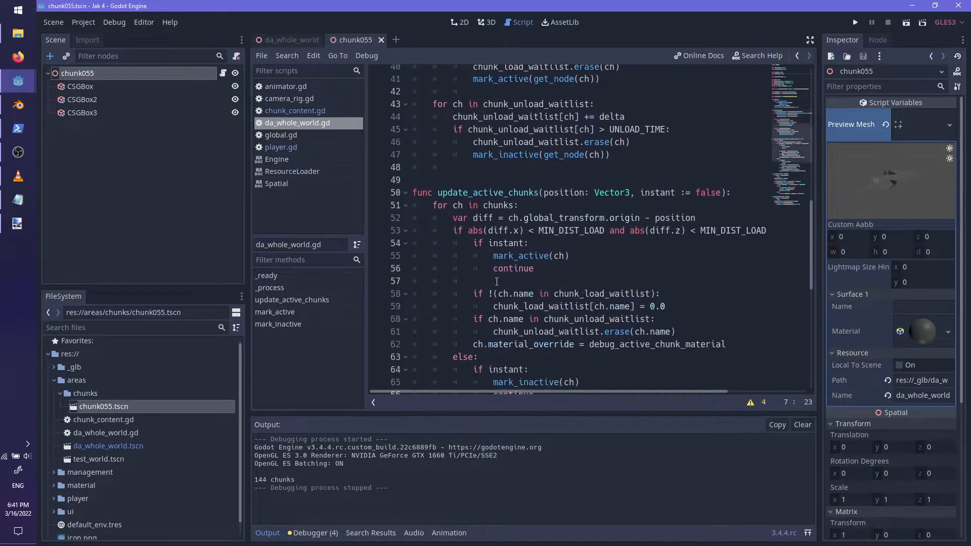
click(467, 236)
text(#)
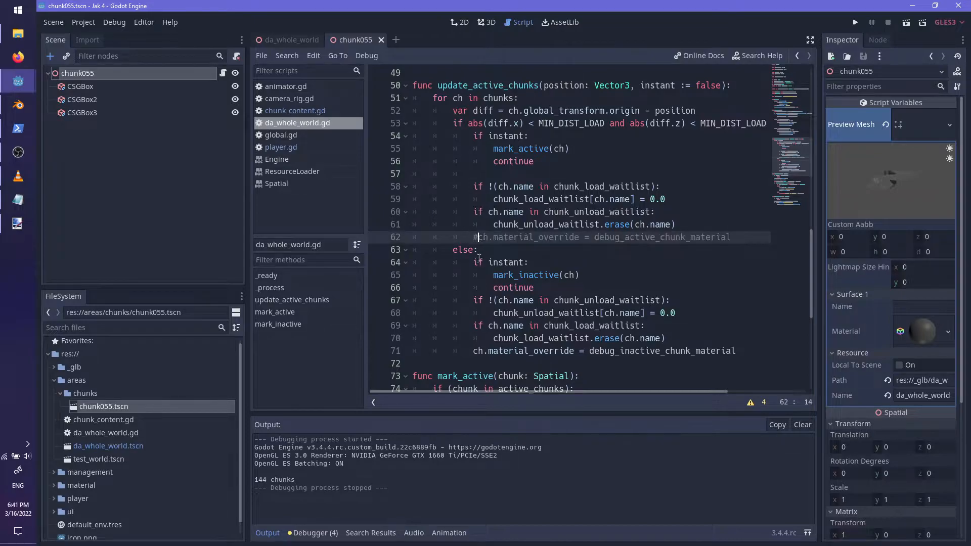
click(473, 350)
text(#)
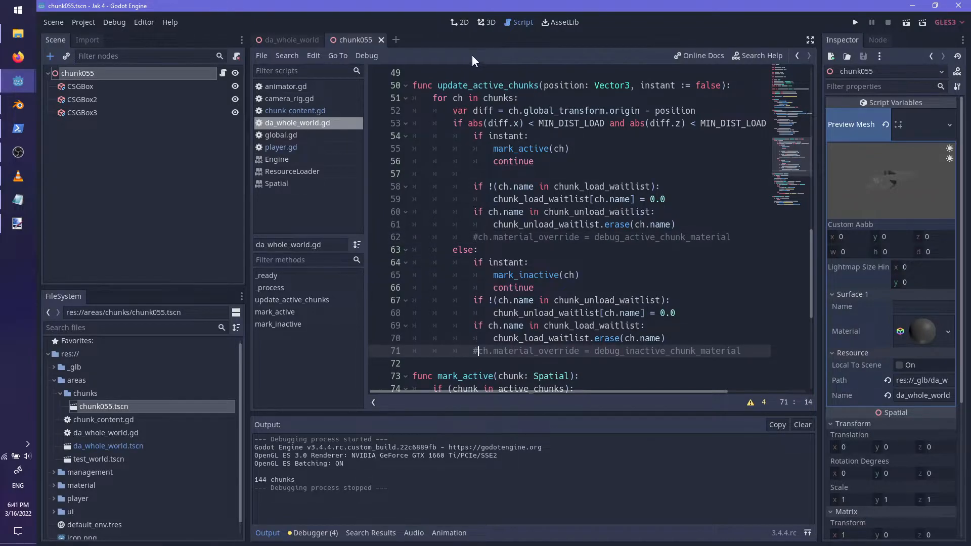
- Show the chunk055 scene in 3D and delete its CSGBox, CSGBox2 and CSGBox3 nodes
click(486, 22)
scroll(535, 276, down, 5)
middle_drag(537, 281, 518, 284)
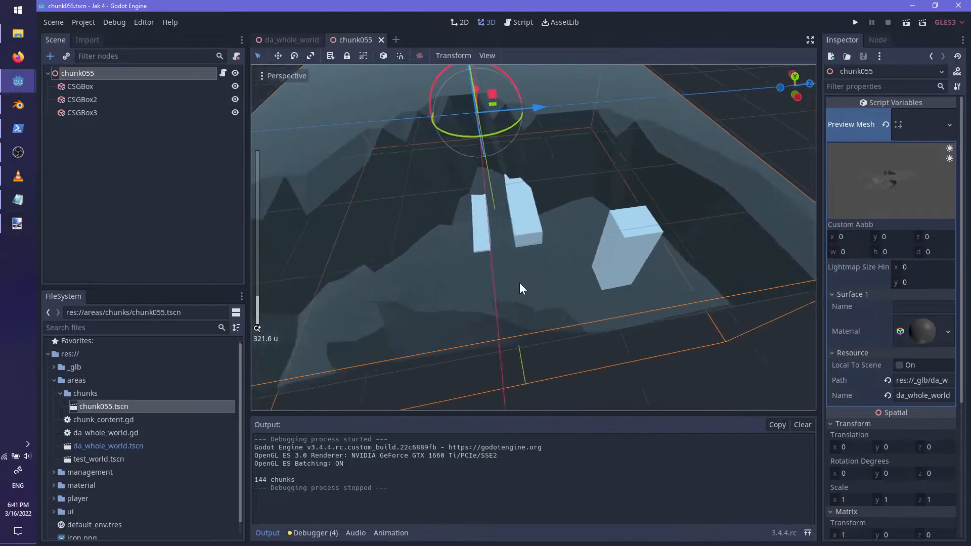
scroll(518, 283, up, 3)
middle_drag(364, 232, 498, 295)
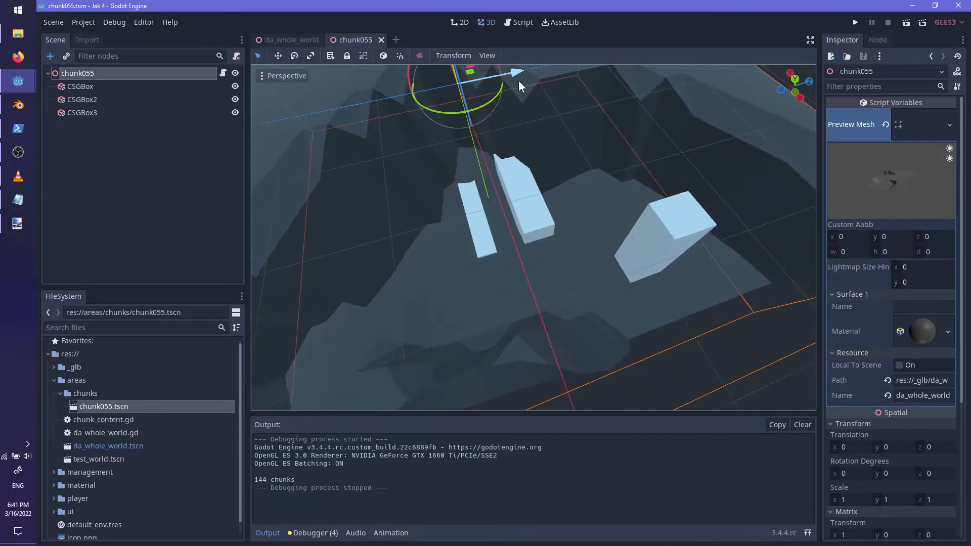
middle_drag(618, 267, 585, 170)
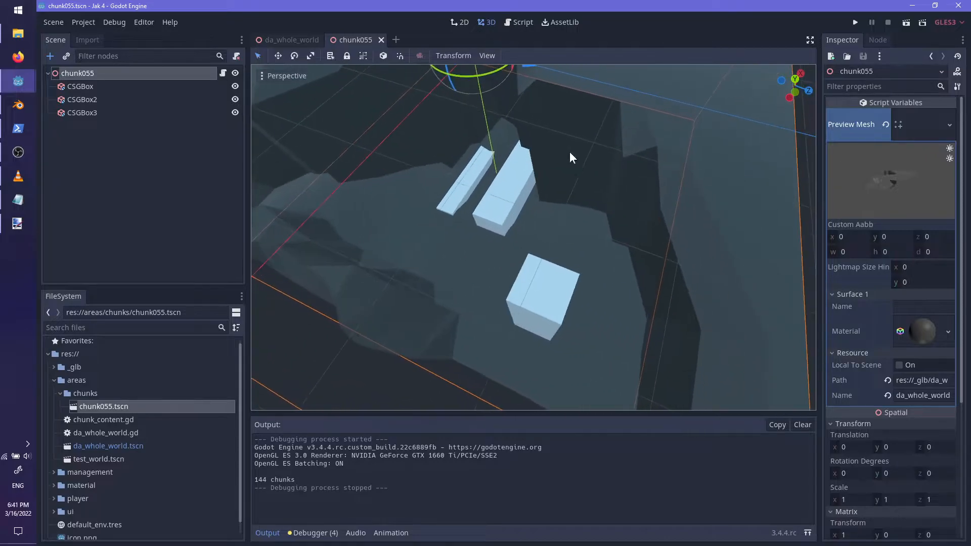
middle_drag(457, 287, 512, 247)
scroll(430, 226, up, 5)
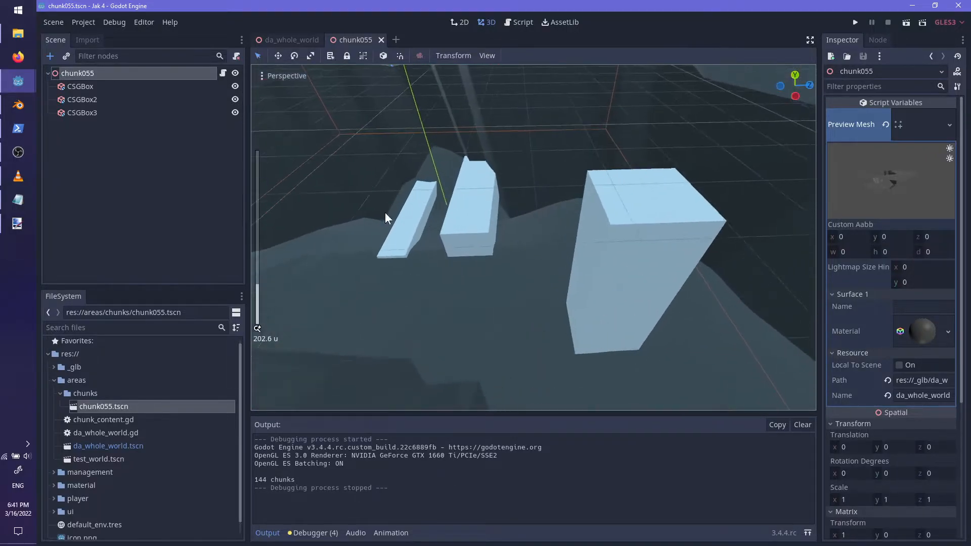
click(95, 85)
shift+click(102, 107)
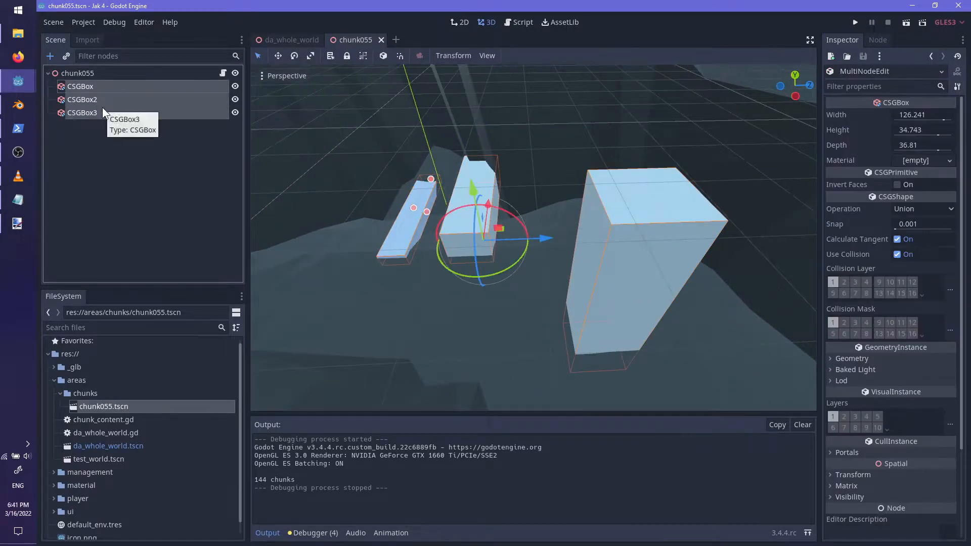
key(Delete)
key(Return)
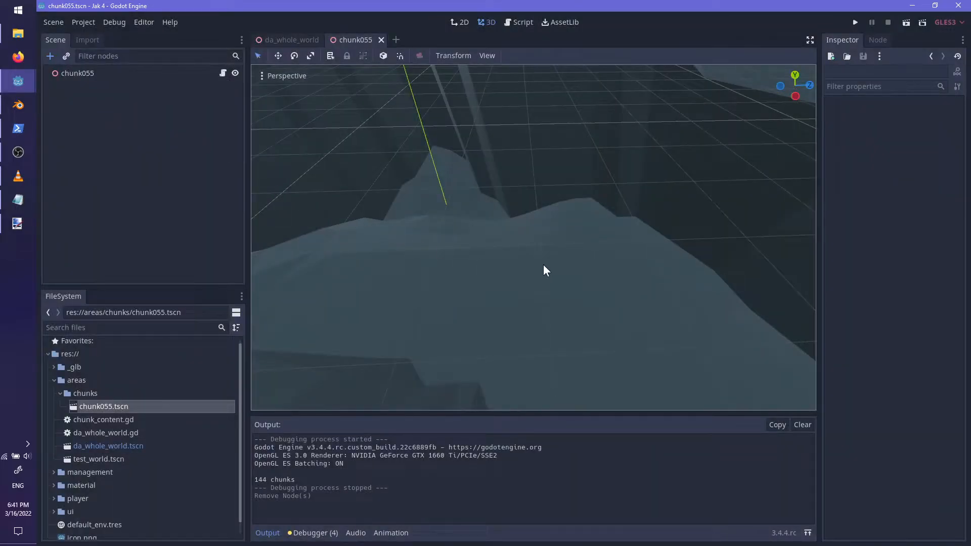
- Frame chunk055's terrain slope in perspective and enlarge the 3D viewport by hiding the output and side docks
scroll(504, 281, down, 6)
middle_drag(504, 281, 505, 239)
scroll(530, 239, up, 6)
scroll(533, 262, down, 2)
scroll(505, 238, up, 6)
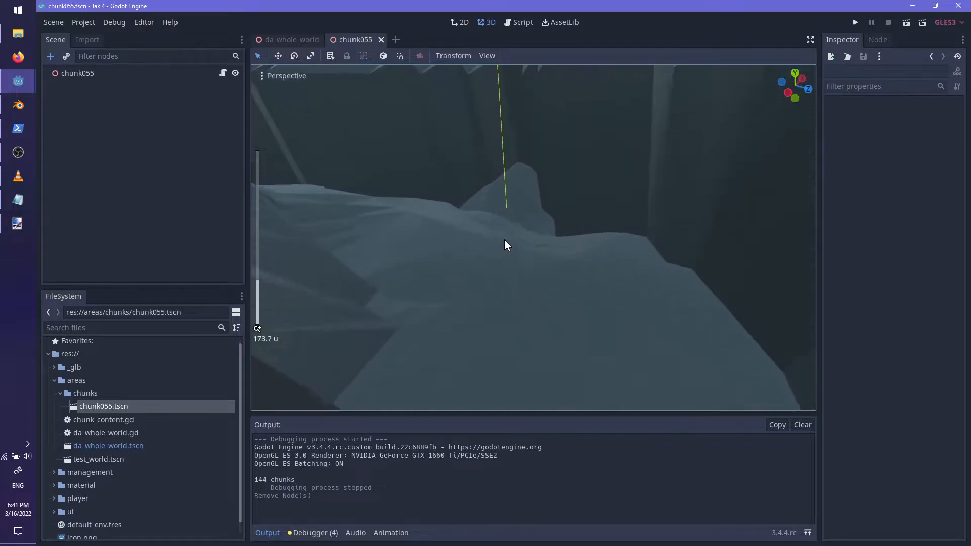
scroll(517, 258, down, 4)
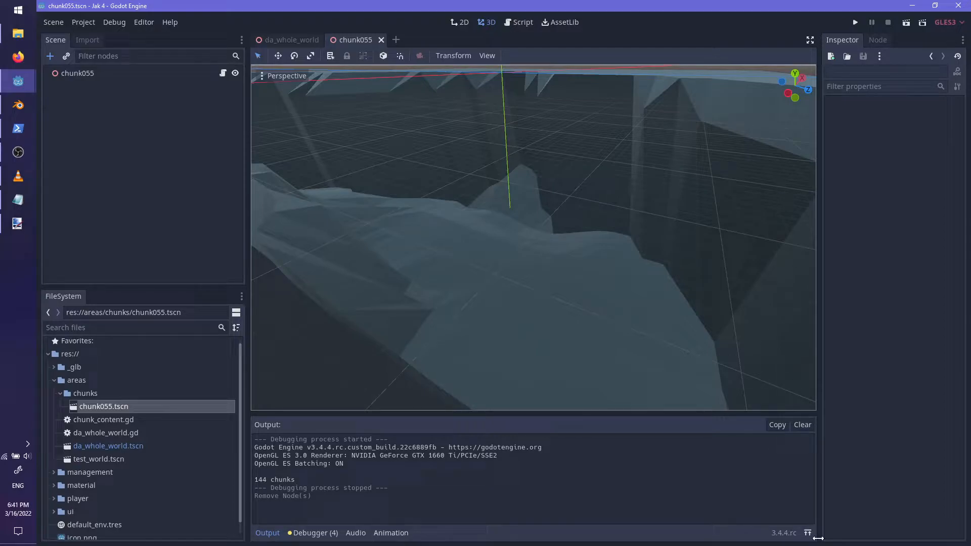
click(273, 537)
click(810, 40)
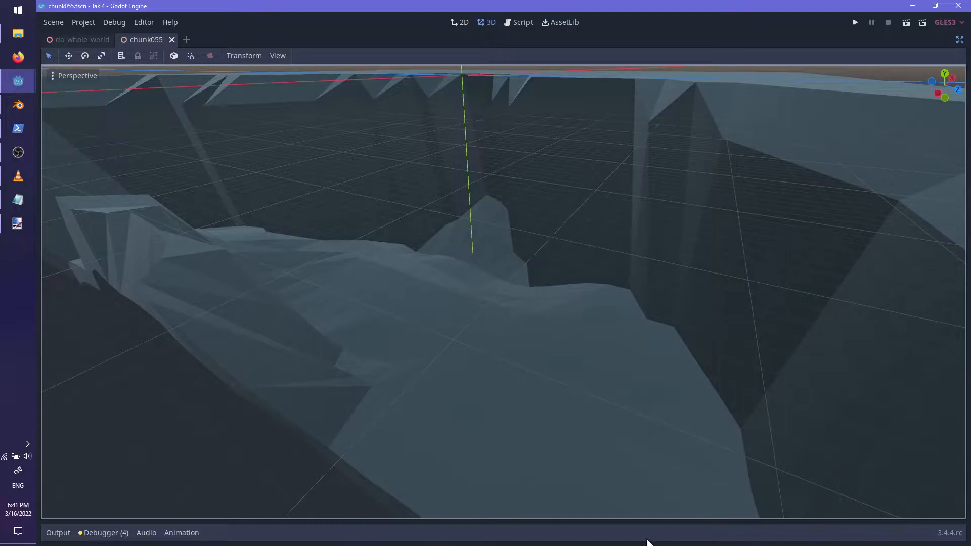
- Capture a screenshot of the 3D viewport and paste it into a new image in paint.net
key(super+shift+s)
mouse_move(42, 62)
mouse_down()
mouse_move(845, 442)
mouse_move(961, 526)
mouse_up()
click(19, 224)
key(ctrl+n)
key(Escape)
key(ctrl+alt+v)
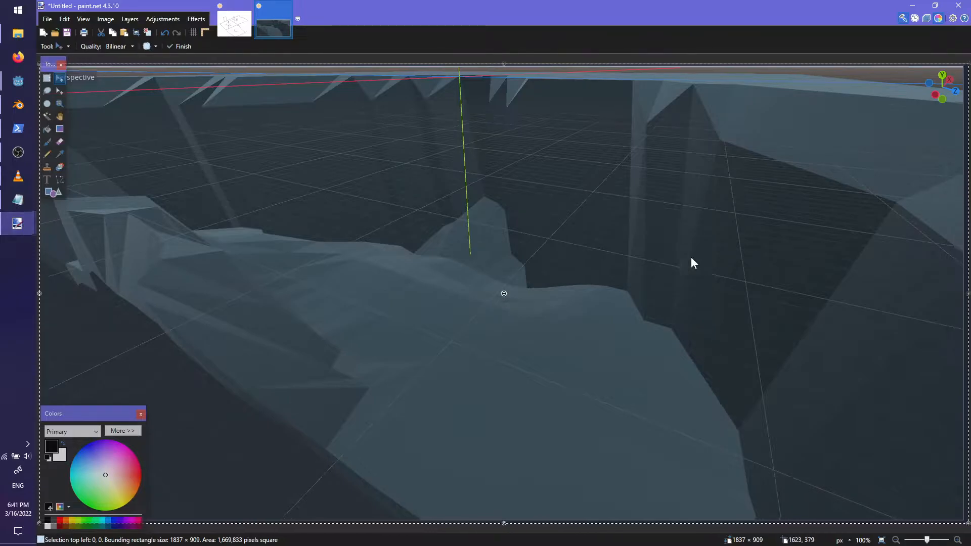
- Sketch a small white arch on the terrain beside the central peak with the Paintbrush
key(x)
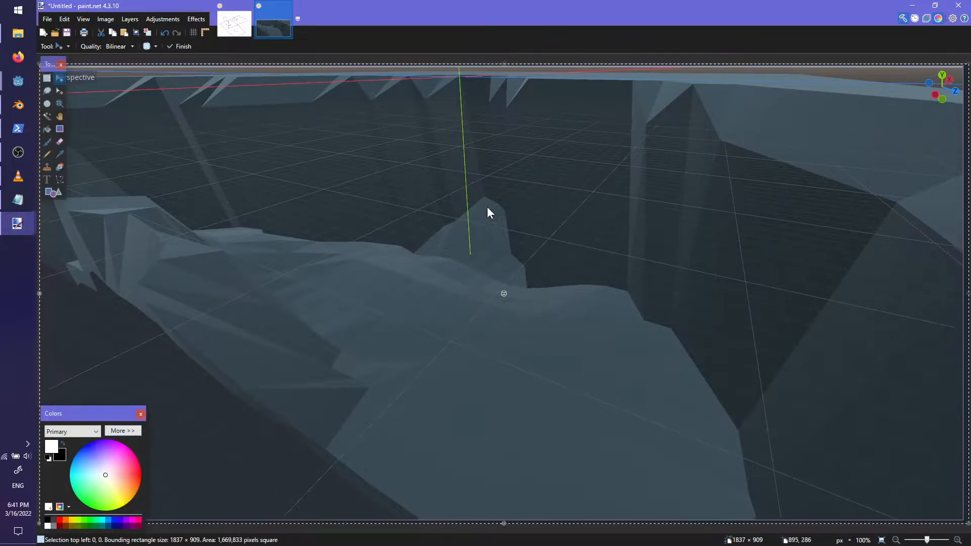
drag(432, 269, 450, 253)
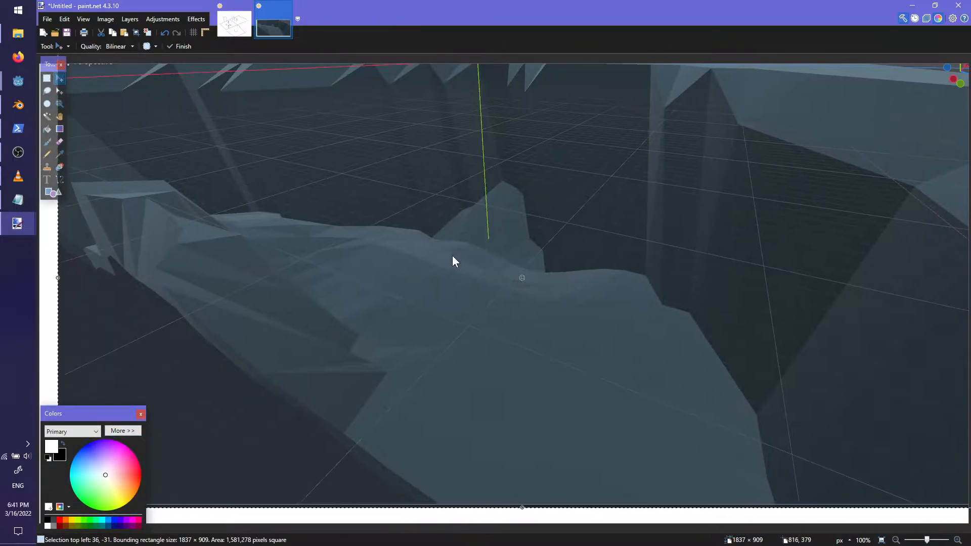
key(ctrl+z)
key(b)
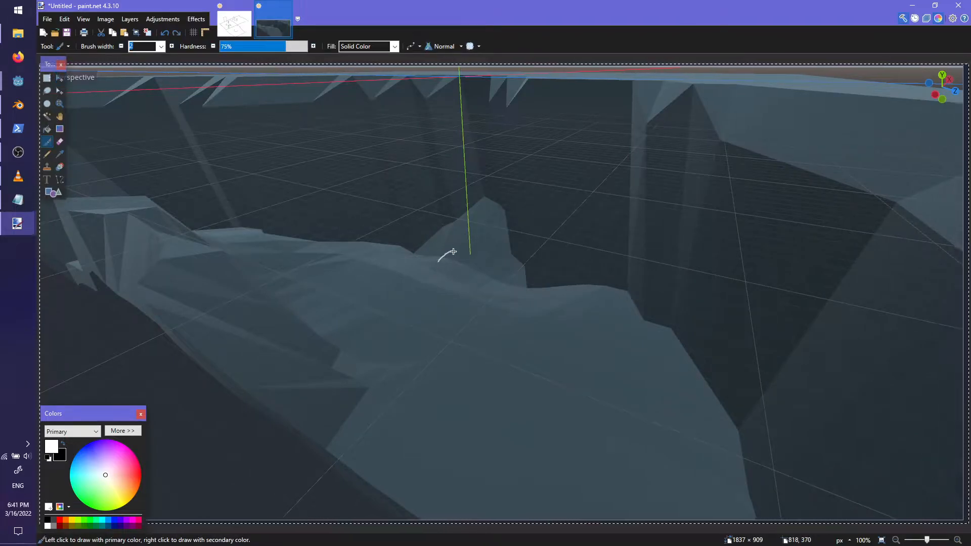
drag(430, 267, 448, 252)
- Scribble a small blue patch at the foot of the central peak and add a short white stroke to the arch
key(x)
click(93, 455)
click(91, 453)
click(88, 449)
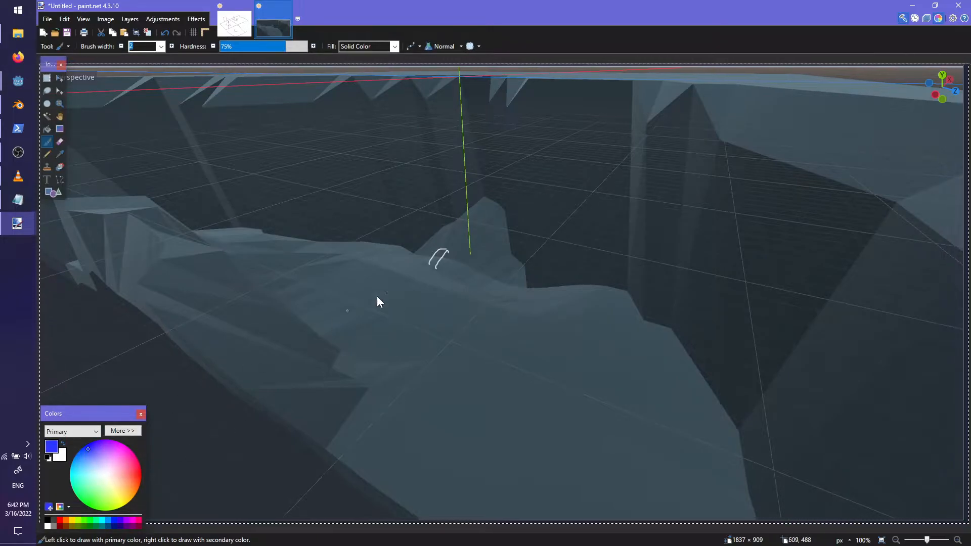
drag(490, 274, 517, 286)
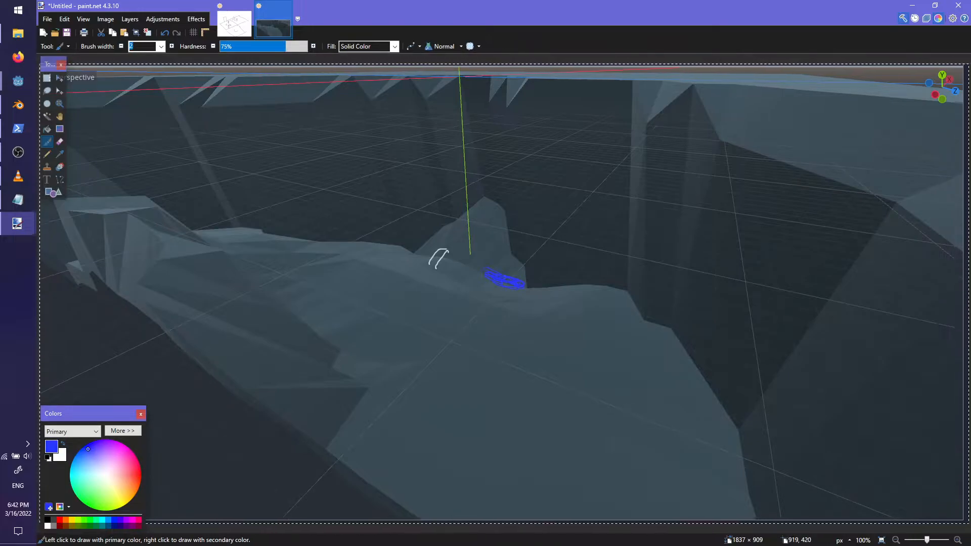
key(x)
drag(441, 255, 456, 249)
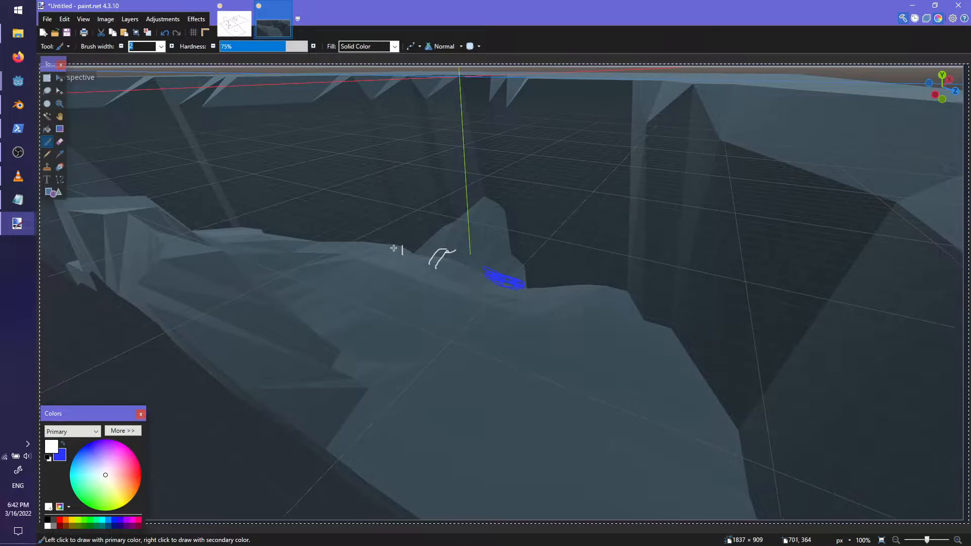
mouse_move(329, 226)
mouse_down()
mouse_move(333, 249)
mouse_move(319, 235)
mouse_move(297, 317)
mouse_up()
key(ctrl+z)
key(ctrl+z)
key(ctrl+z)
key(ctrl+z)
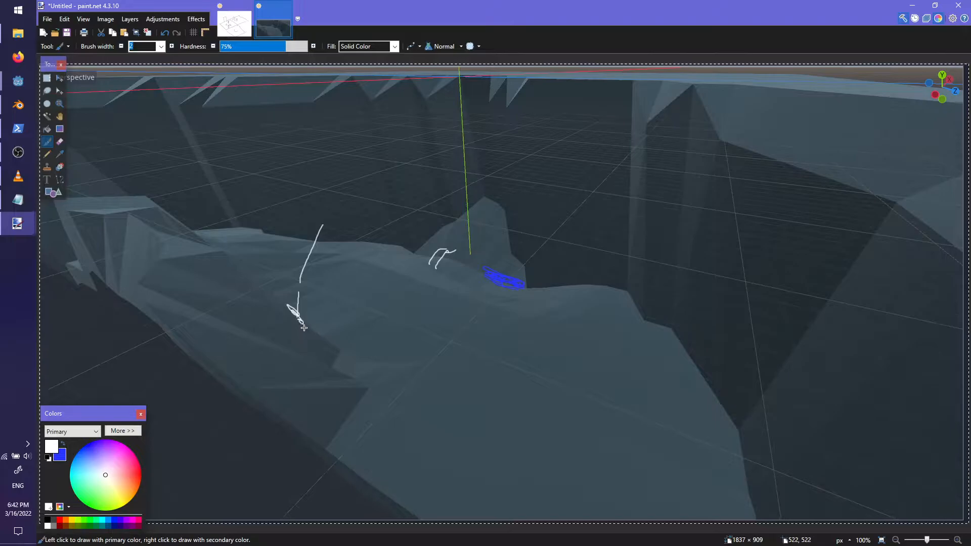
mouse_move(325, 363)
mouse_down()
mouse_move(370, 390)
mouse_move(702, 384)
mouse_up()
key(ctrl+z)
key(ctrl+z)
key(ctrl+z)
key(ctrl+z)
key(ctrl+z)
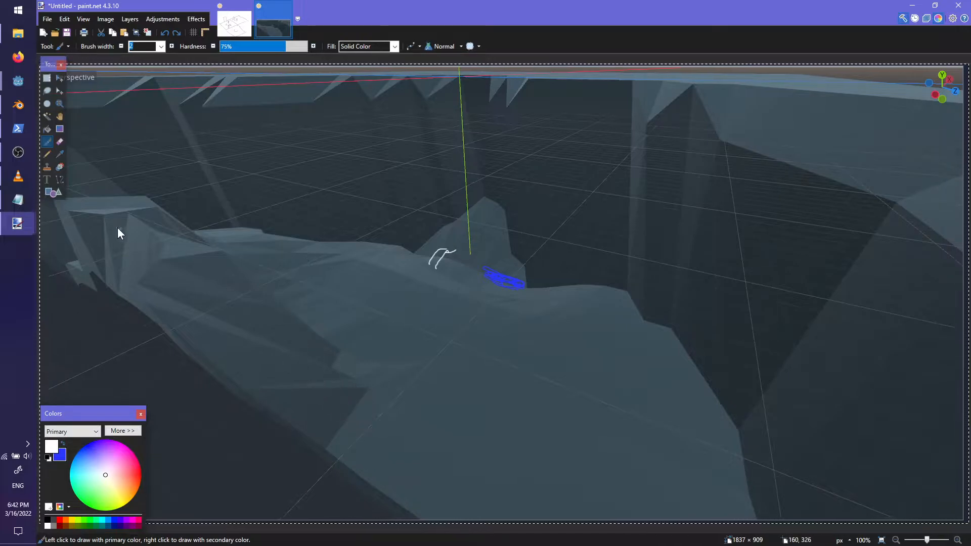
mouse_move(354, 405)
mouse_down()
mouse_move(561, 385)
mouse_move(687, 347)
mouse_up()
mouse_move(359, 401)
mouse_down()
mouse_move(385, 405)
mouse_move(672, 339)
mouse_up()
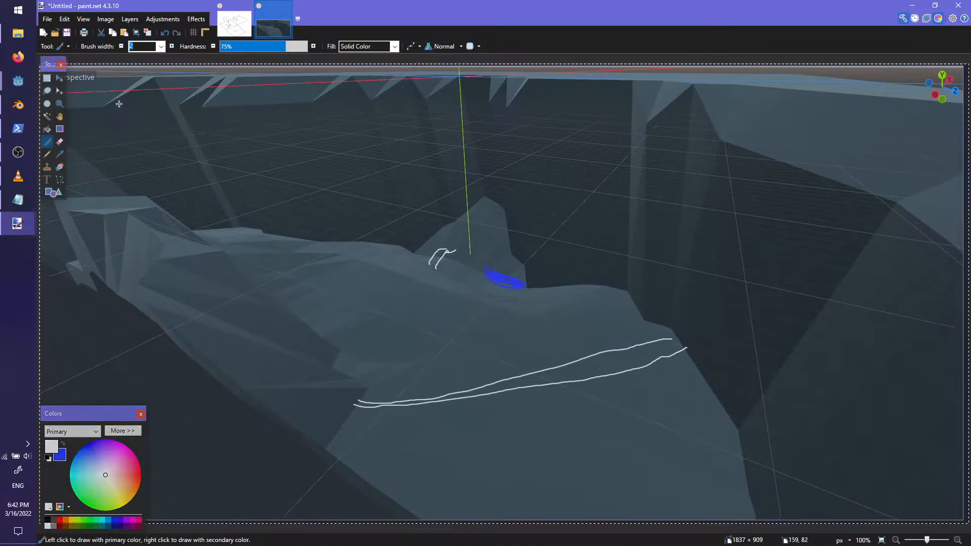
- Switch to Blender, examine the 3D scene from other angles, and return to the paint.net sketch
click(27, 111)
mouse_move(190, 296)
middle_down()
mouse_move(253, 274)
mouse_move(266, 321)
mouse_move(542, 298)
mouse_move(426, 323)
mouse_move(580, 324)
mouse_move(393, 327)
middle_up()
scroll(448, 308, up, 5)
middle_drag(487, 299, 366, 308)
key(alt+Tab)
- Undo the long double line and sketch a curved, gridded wall across the terrain in front of the arch and blue patch
key(ctrl+z)
mouse_move(341, 221)
mouse_down()
mouse_move(361, 258)
mouse_move(383, 271)
mouse_move(491, 302)
mouse_move(559, 306)
mouse_move(626, 286)
mouse_up()
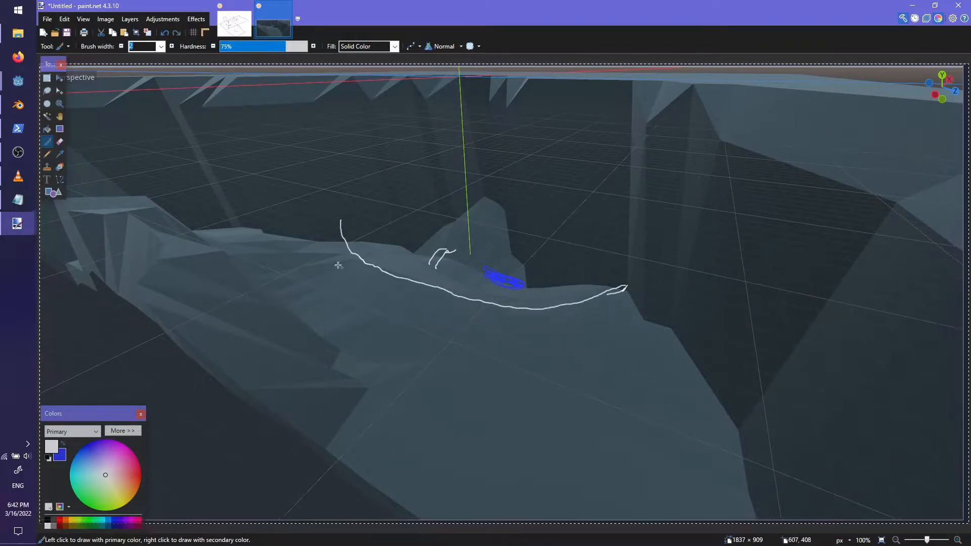
mouse_move(342, 247)
mouse_down()
mouse_move(386, 283)
mouse_move(435, 295)
mouse_move(620, 296)
mouse_move(430, 298)
mouse_up()
mouse_move(562, 312)
mouse_down()
mouse_move(563, 303)
mouse_move(583, 309)
mouse_up()
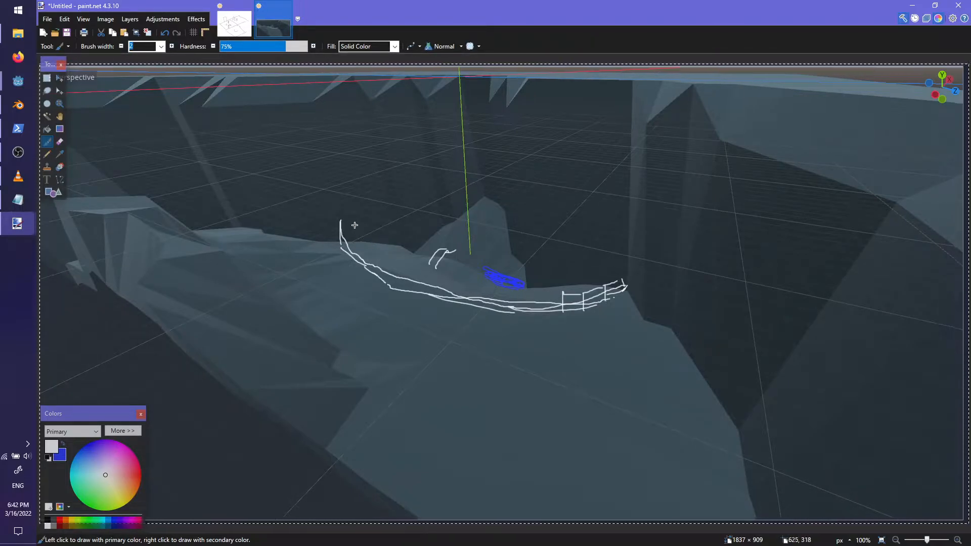
mouse_move(342, 221)
mouse_down()
mouse_move(357, 255)
mouse_move(365, 241)
mouse_move(368, 264)
mouse_move(391, 263)
mouse_move(393, 283)
mouse_move(406, 271)
mouse_up()
mouse_move(412, 270)
mouse_down()
mouse_move(411, 293)
mouse_move(497, 313)
mouse_move(514, 300)
mouse_move(528, 312)
mouse_up()
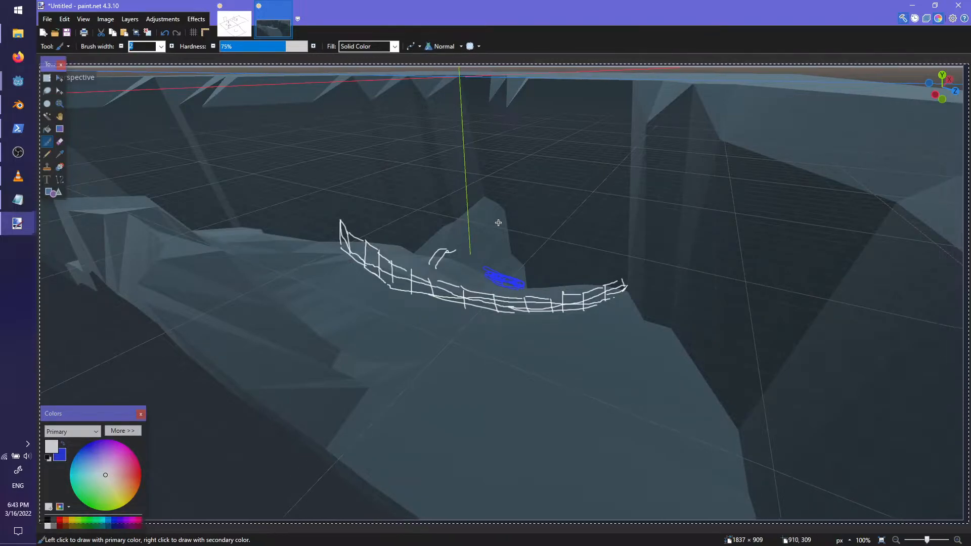
- Sketch a large irregular outline over the dark basin beyond the wall's far end, redoing the stroke that goes wrong
mouse_move(553, 280)
mouse_down()
mouse_move(570, 266)
mouse_move(579, 286)
mouse_move(582, 209)
mouse_move(759, 208)
mouse_move(847, 283)
mouse_move(905, 406)
mouse_up()
key(ctrl+z)
mouse_move(603, 278)
mouse_down()
mouse_move(653, 278)
mouse_move(866, 510)
mouse_up()
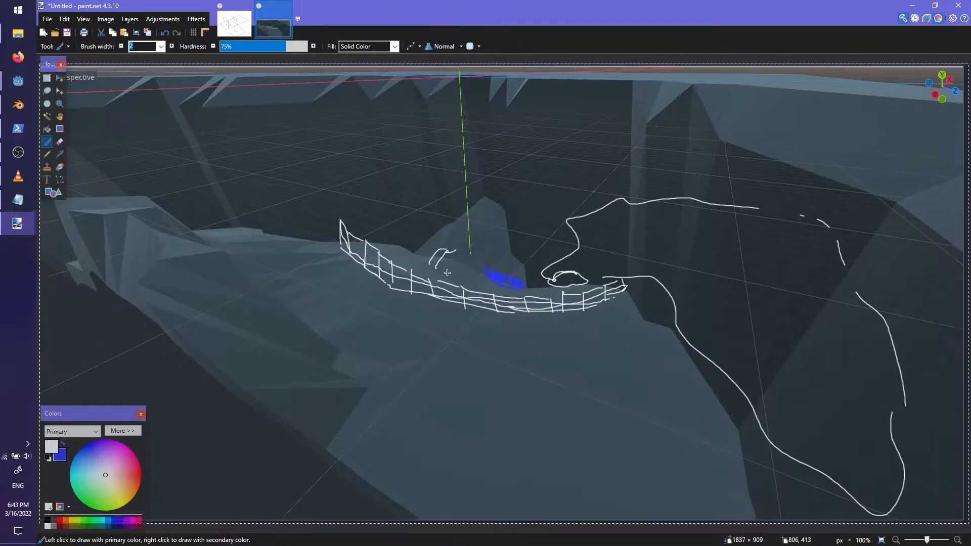
- Sketch a tiered tower on the central peak and a few small houses inside the curved wall
mouse_move(456, 241)
mouse_down()
mouse_move(462, 233)
mouse_move(464, 243)
mouse_up()
key(ctrl+z)
key(ctrl+z)
drag(484, 261, 508, 258)
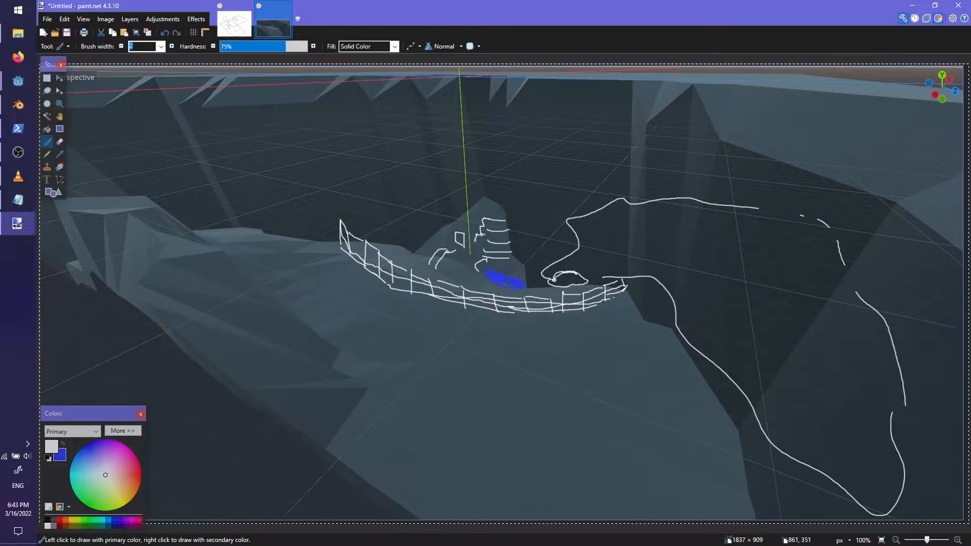
drag(484, 254, 513, 255)
mouse_move(515, 245)
mouse_down()
mouse_move(473, 247)
mouse_move(512, 230)
mouse_up()
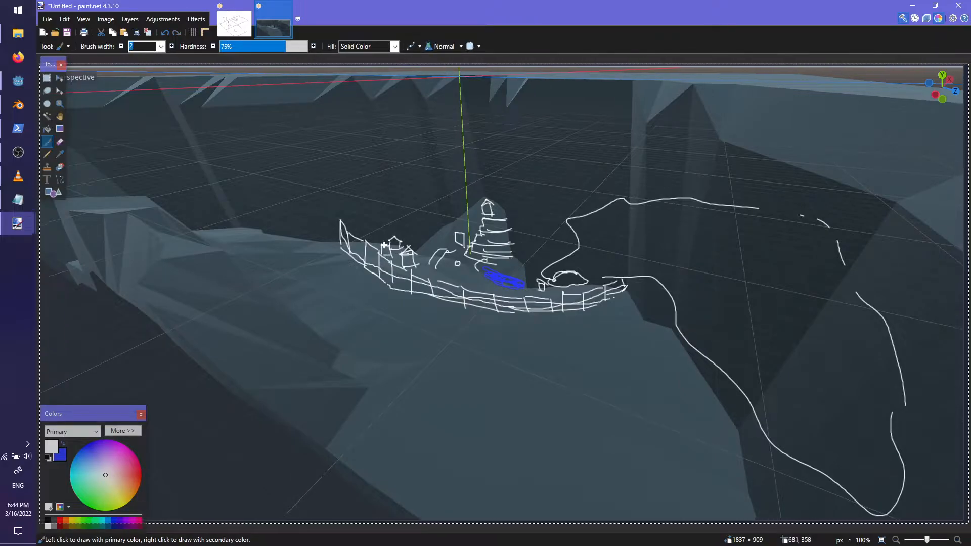
- Sketch an arched gate in the wall and a small house beside the blue patch
mouse_move(414, 273)
mouse_down()
mouse_move(409, 294)
mouse_move(439, 299)
mouse_move(429, 282)
mouse_up()
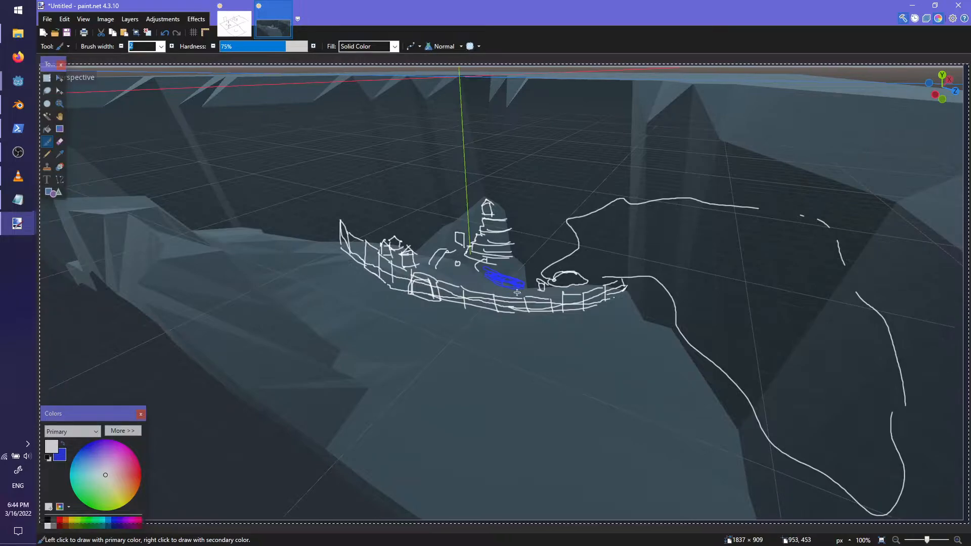
key(ctrl)
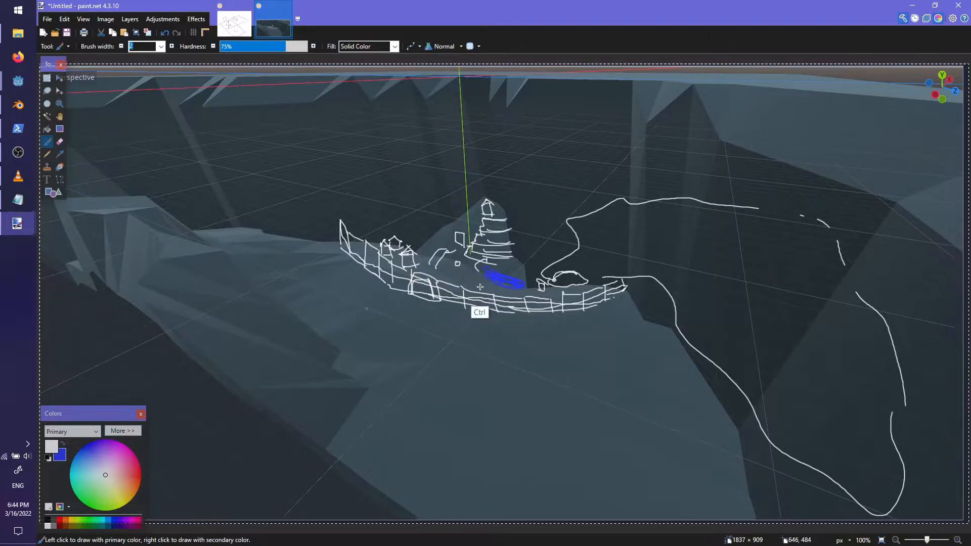
drag(488, 288, 492, 289)
key(ctrl+z)
drag(490, 287, 478, 289)
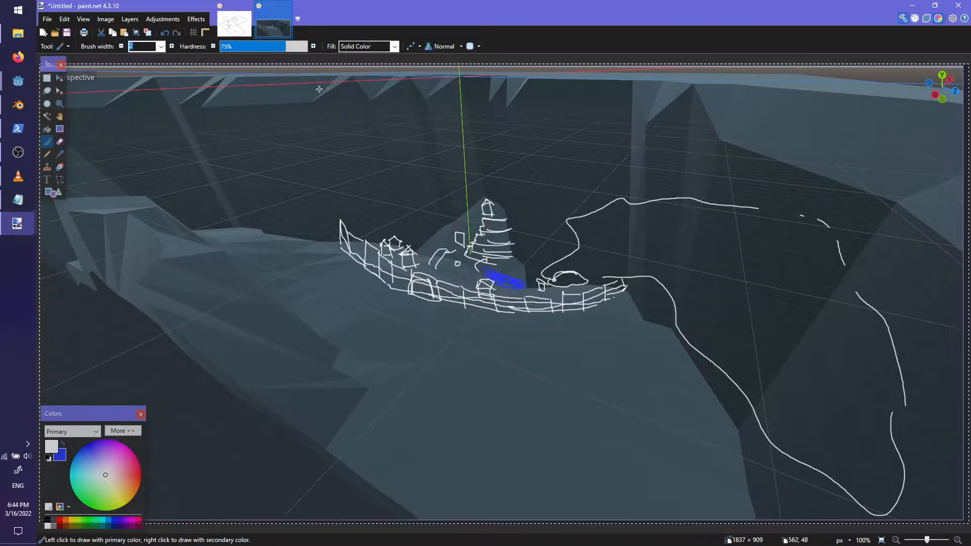
- Switch to Blender and examine the chunk-col.055 terrain from several angles, comparing it with the paint.net sketch
click(26, 105)
mouse_move(329, 284)
middle_down()
mouse_move(397, 321)
mouse_move(353, 316)
mouse_move(368, 295)
mouse_move(439, 332)
mouse_move(339, 286)
mouse_move(282, 273)
mouse_move(387, 223)
mouse_move(448, 225)
mouse_move(527, 270)
mouse_move(522, 335)
mouse_move(345, 283)
middle_up()
key(alt+Tab)
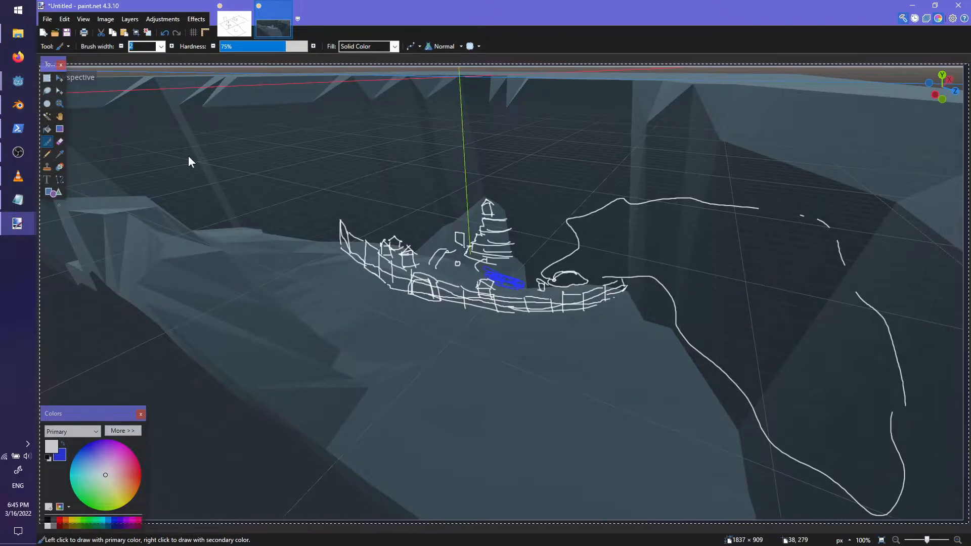
click(18, 105)
mouse_move(501, 282)
middle_down()
mouse_move(553, 304)
mouse_move(538, 306)
mouse_move(546, 244)
mouse_move(562, 238)
middle_up()
scroll(865, 144, down, 6)
scroll(879, 172, up, 12)
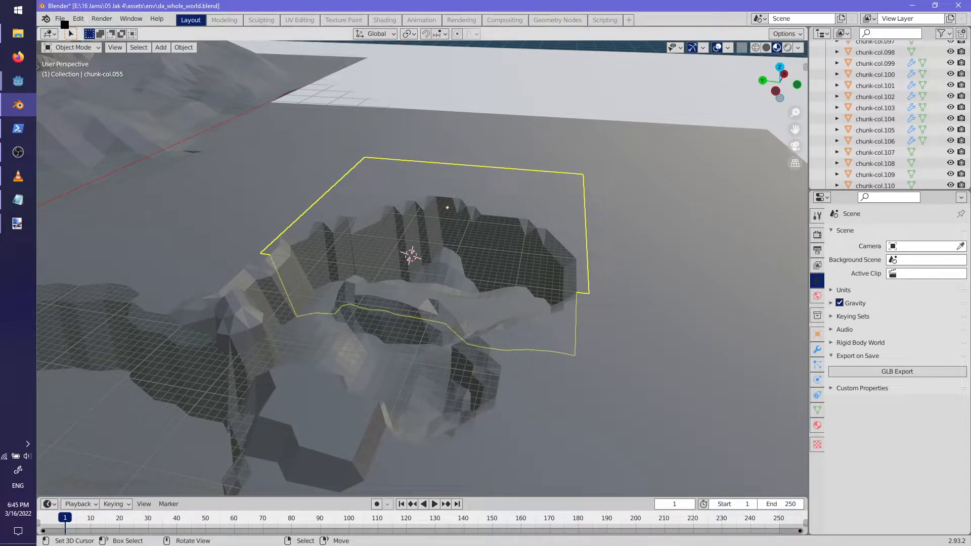
- Save da_whole_world.blend and create a new Blender file
key(ctrl+s)
click(60, 19)
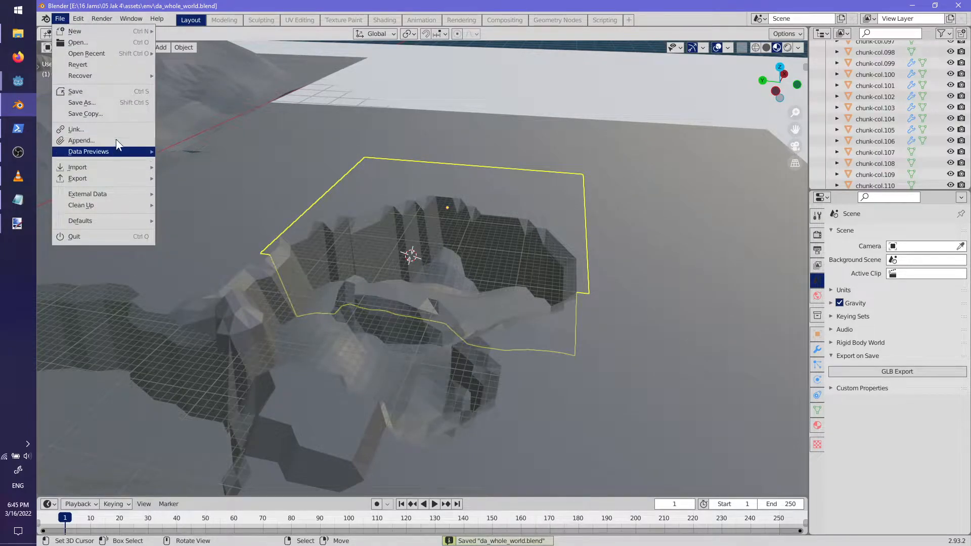
mouse_move(99, 32)
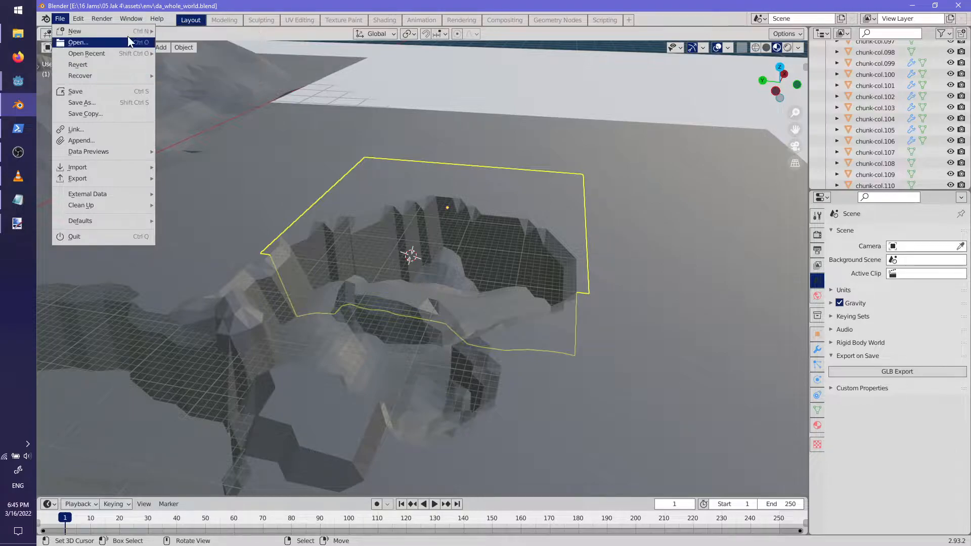
click(177, 31)
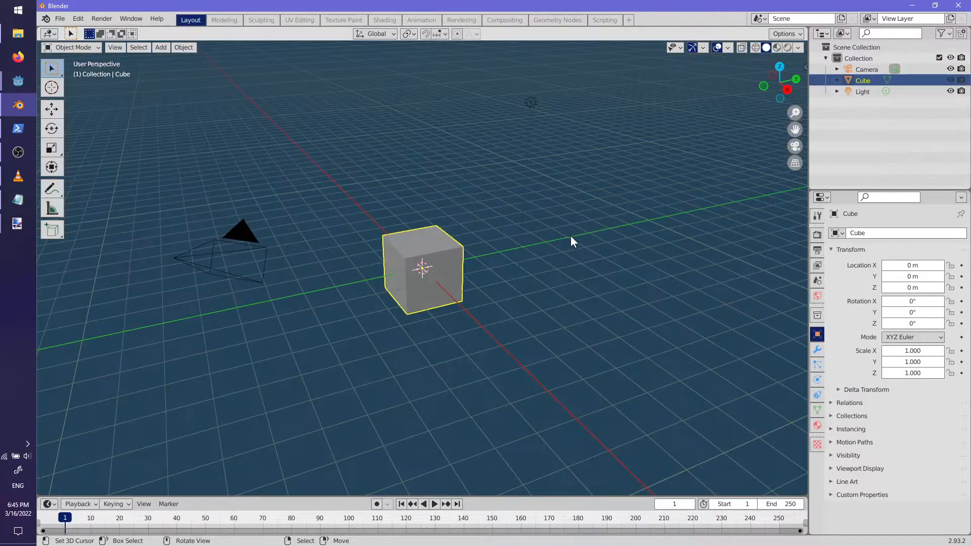
- Delete all the default objects from the new scene
middle_drag(570, 235, 535, 274)
key(a)
key(x)
click(534, 276)
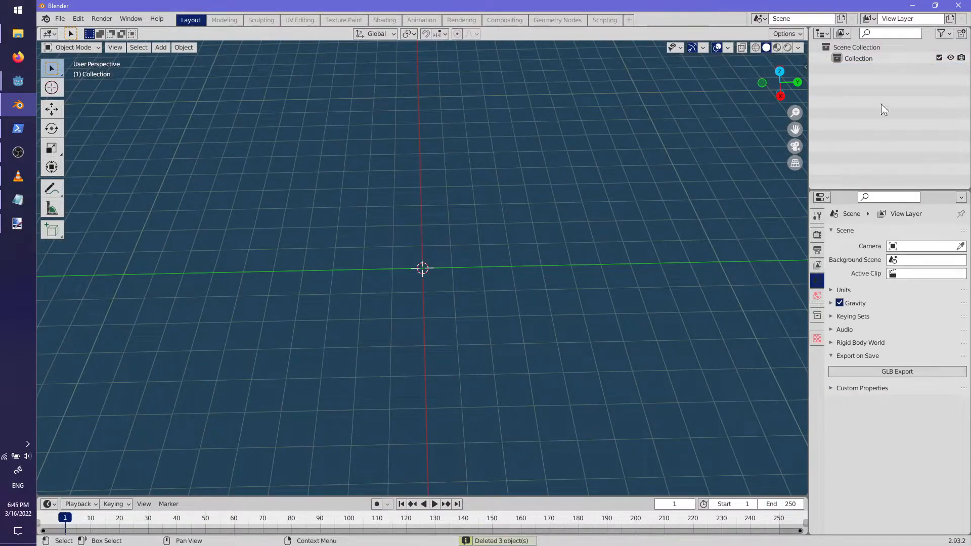
- Add a collection named "reference" under the Scene Collection
click(851, 49)
right_click(851, 49)
click(851, 48)
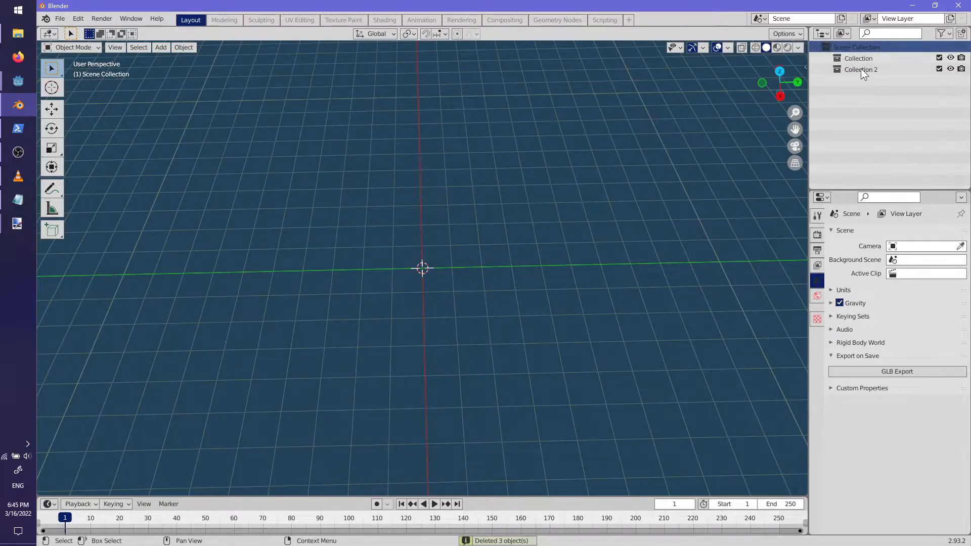
double_click(862, 70)
text(reference)
key(Return)
- Link the chunk-col.055 object from da_whole_world.blend in the env folder into the reference collection
click(59, 19)
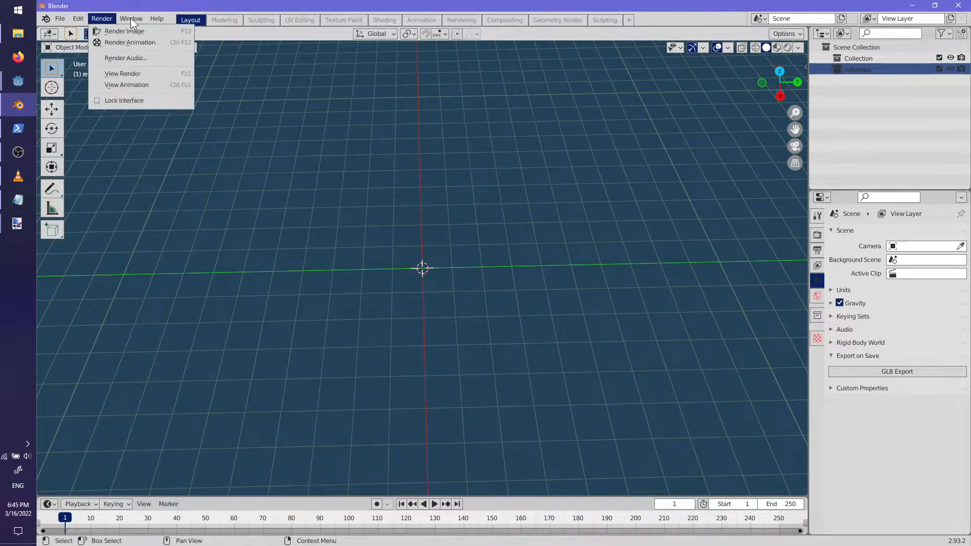
click(59, 19)
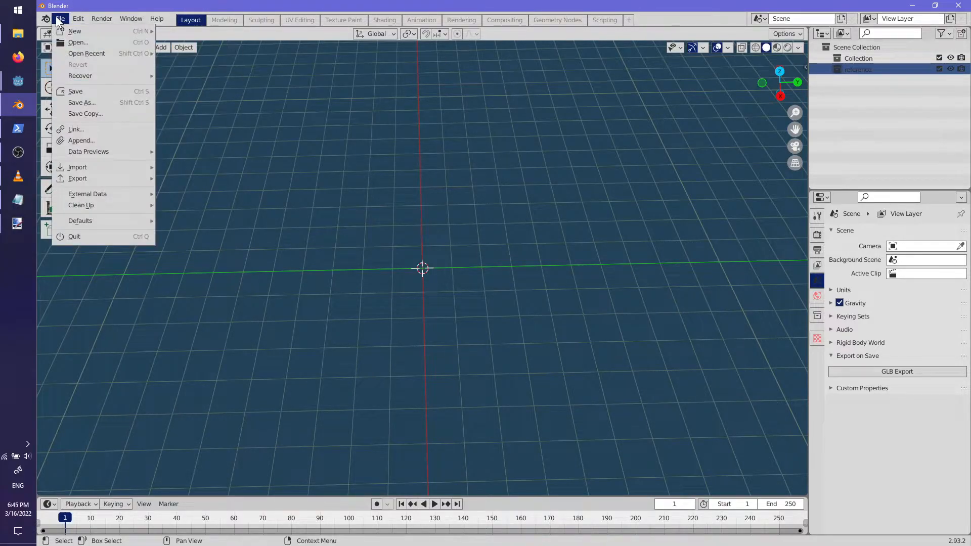
click(86, 129)
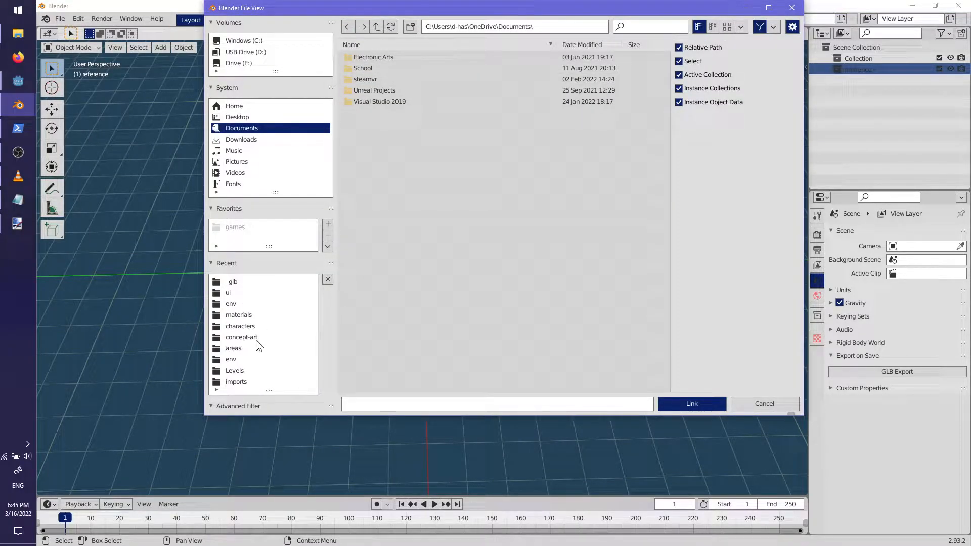
click(223, 306)
double_click(375, 56)
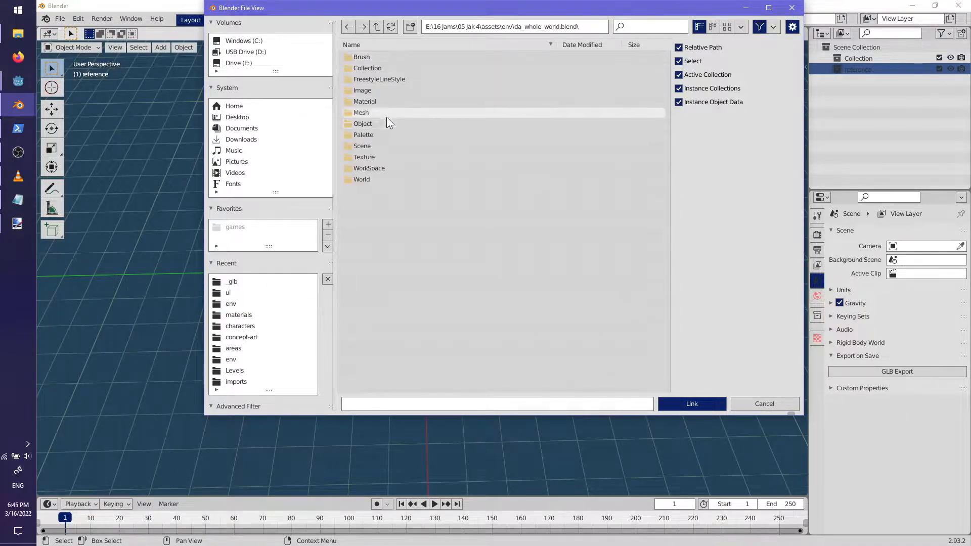
double_click(363, 123)
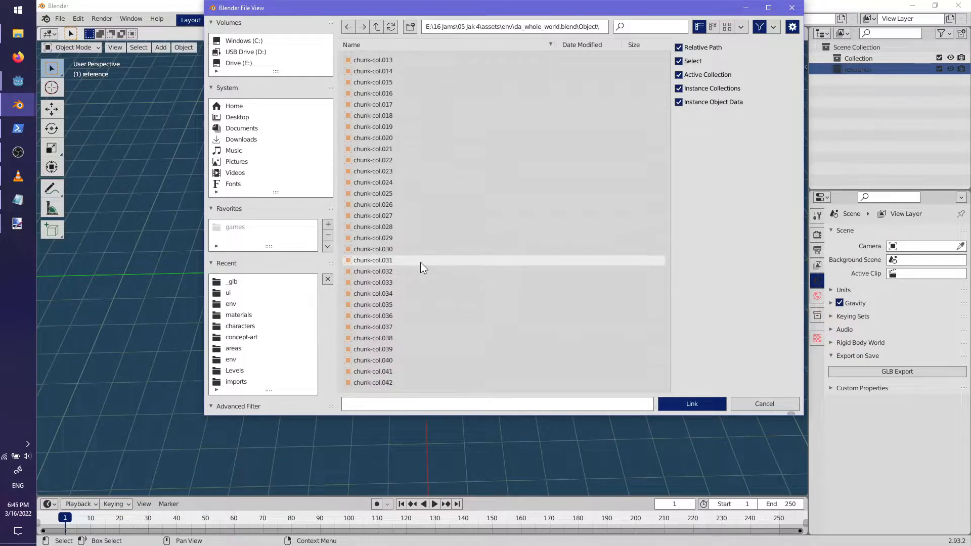
scroll(391, 356, down, 3)
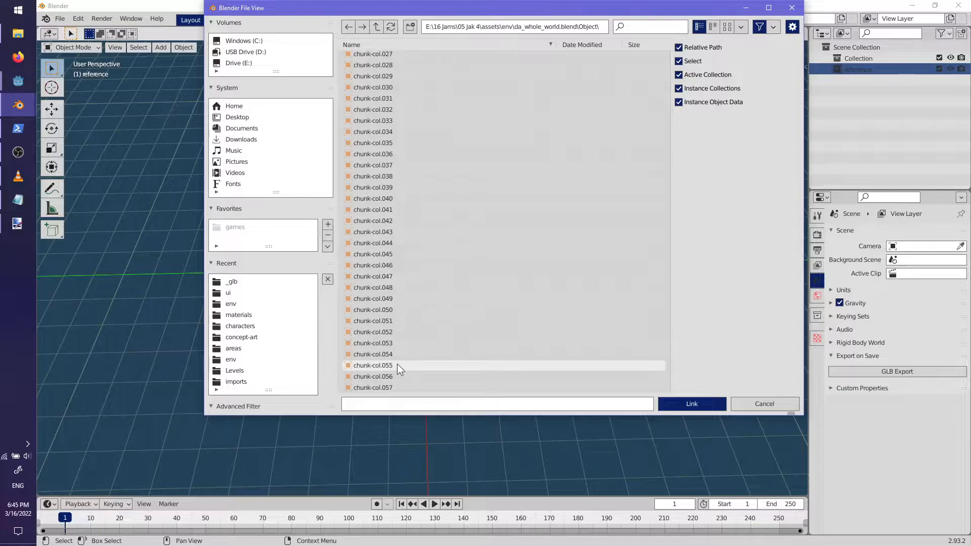
double_click(396, 363)
- Select the linked chunk-col.055 terrain and make a proxy of it
scroll(461, 299, down, 10)
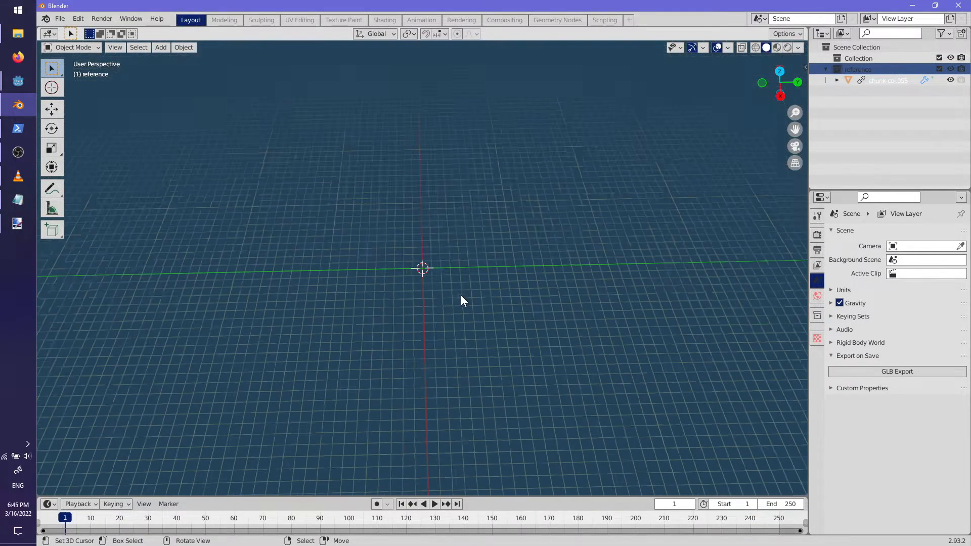
middle_drag(494, 291, 450, 253)
scroll(552, 267, up, 5)
scroll(544, 262, up, 5)
click(451, 253)
key(F3)
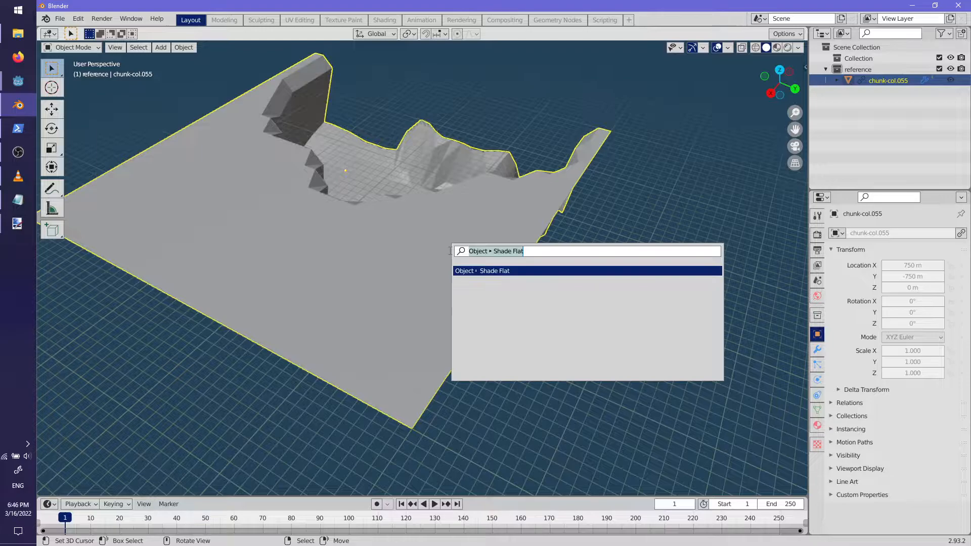
text(proxy)
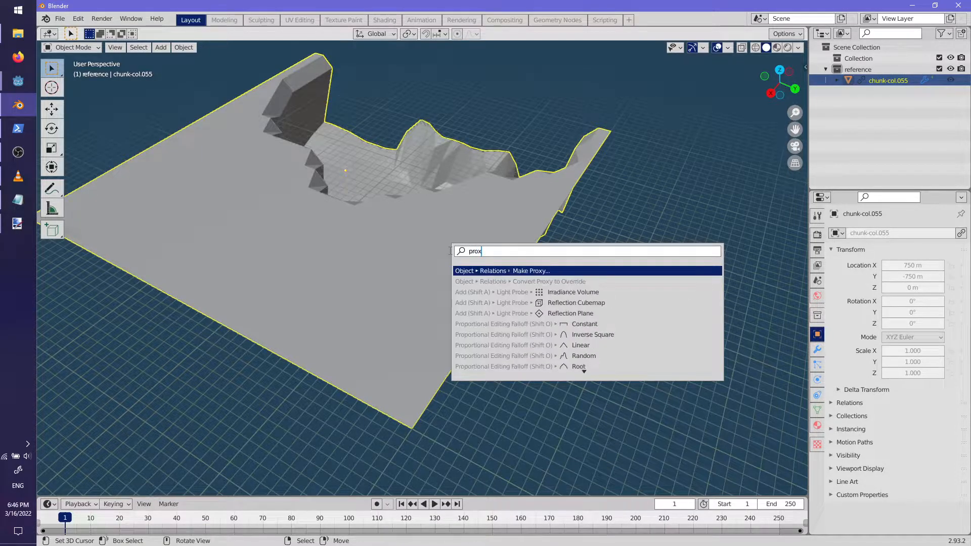
key(Return)
click(452, 251)
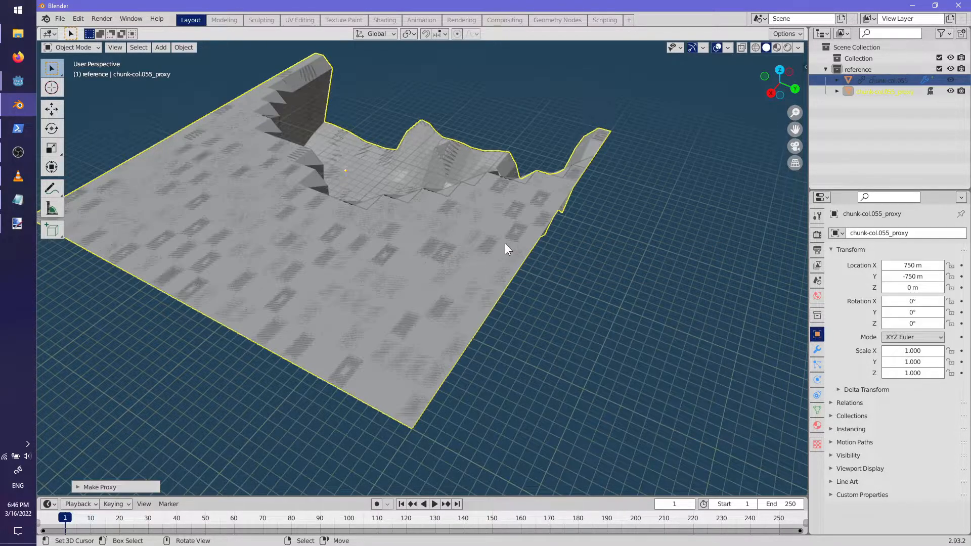
- Set the X and Y location of the chunk-col.055 proxy to 0 m
middle_drag(505, 250, 521, 238)
click(877, 96)
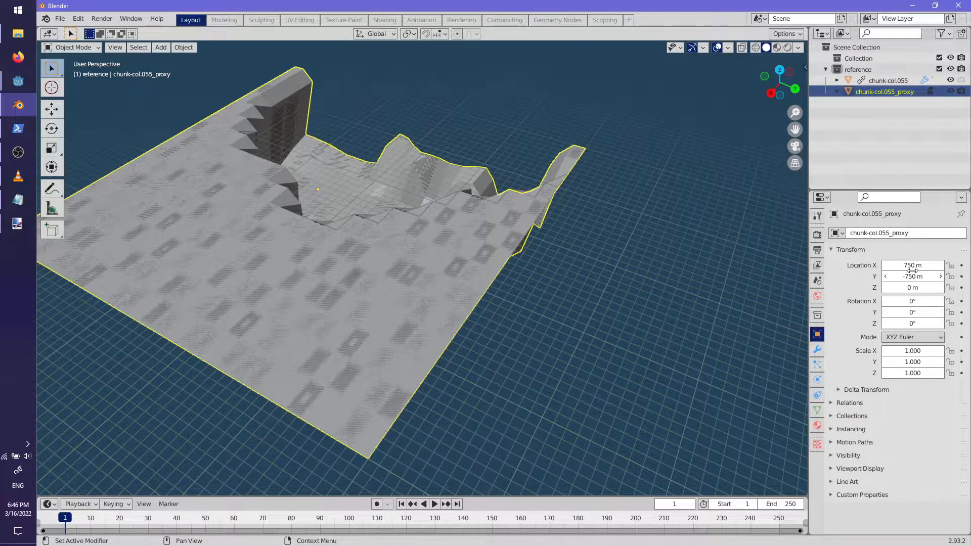
text(0)
key(Return)
click(912, 276)
text(0)
key(Return)
middle_drag(611, 213, 707, 189)
scroll(506, 257, up, 5)
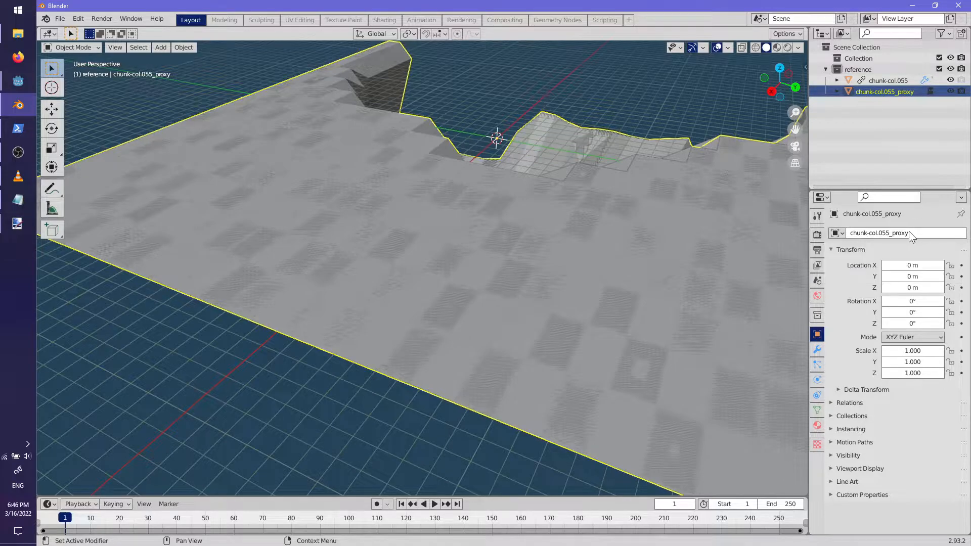
- Hide the chunk-col.055 proxy in the viewport, keeping the linked original visible
right_click(847, 92)
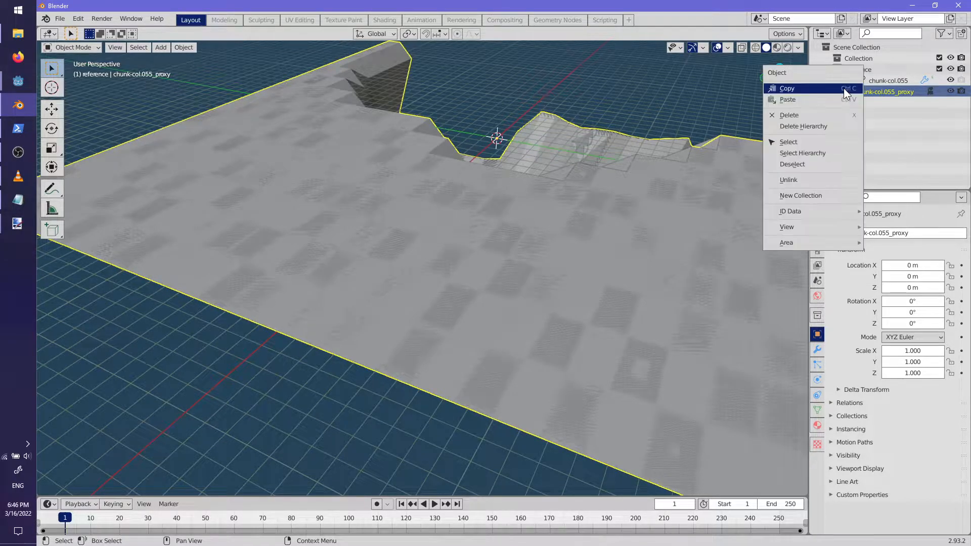
click(950, 80)
click(951, 81)
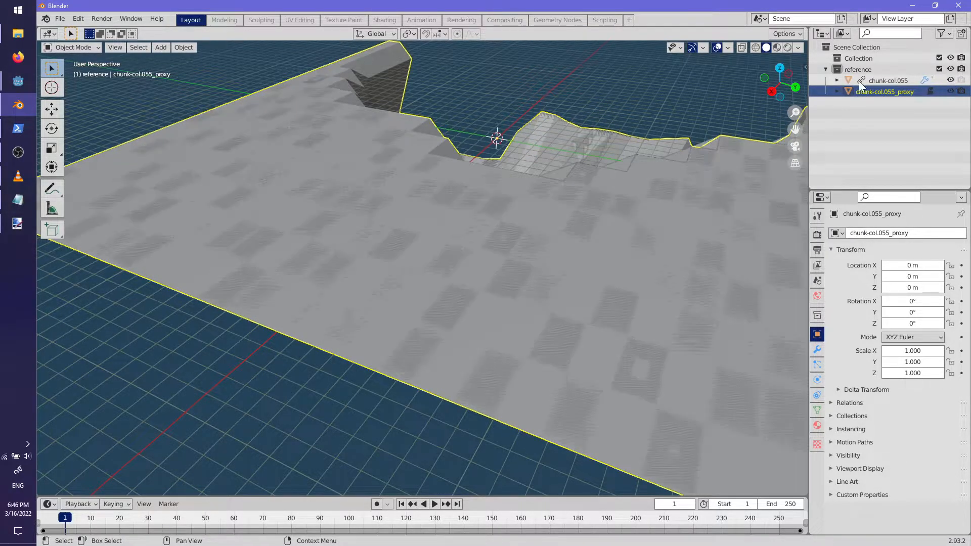
click(950, 92)
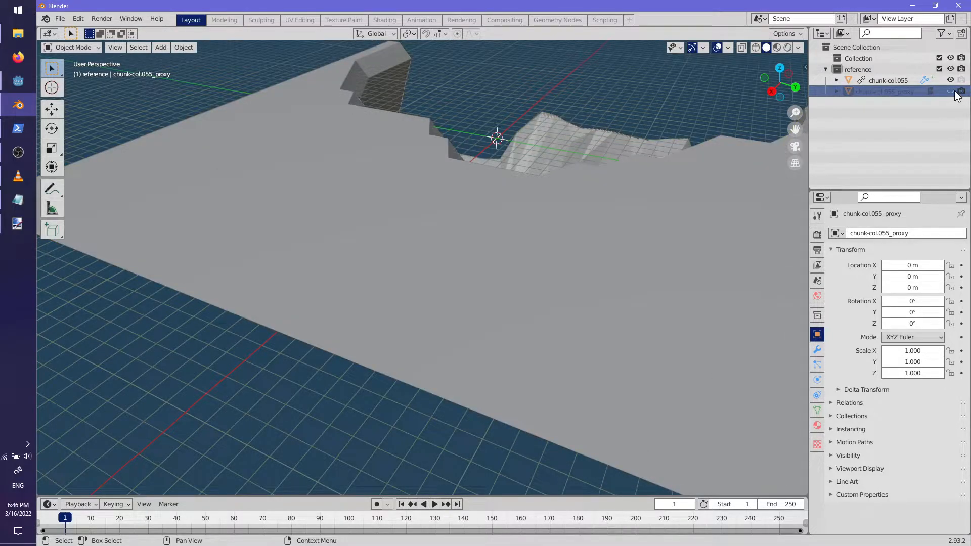
- Try deleting the chunk-col.055 proxy, and undo the deletion
right_click(889, 90)
click(859, 119)
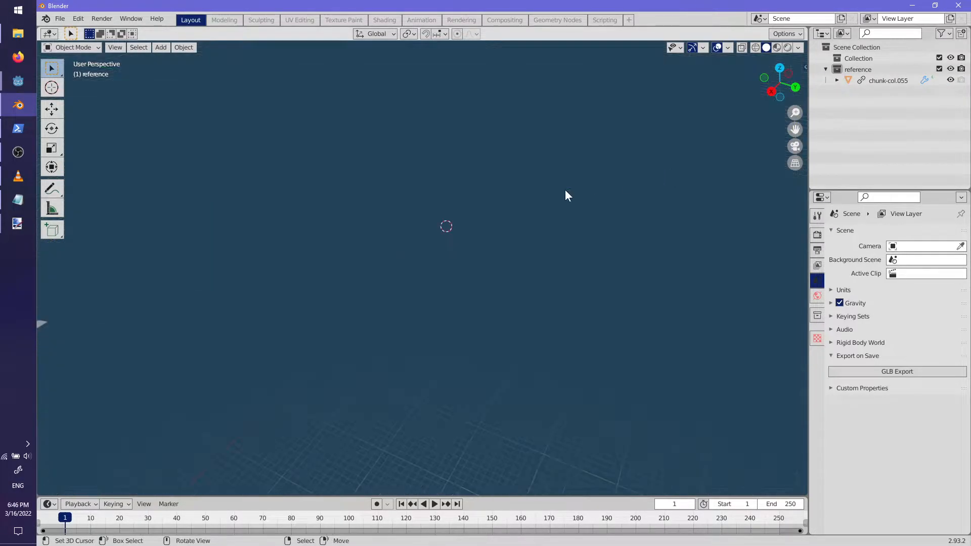
key(ctrl+z)
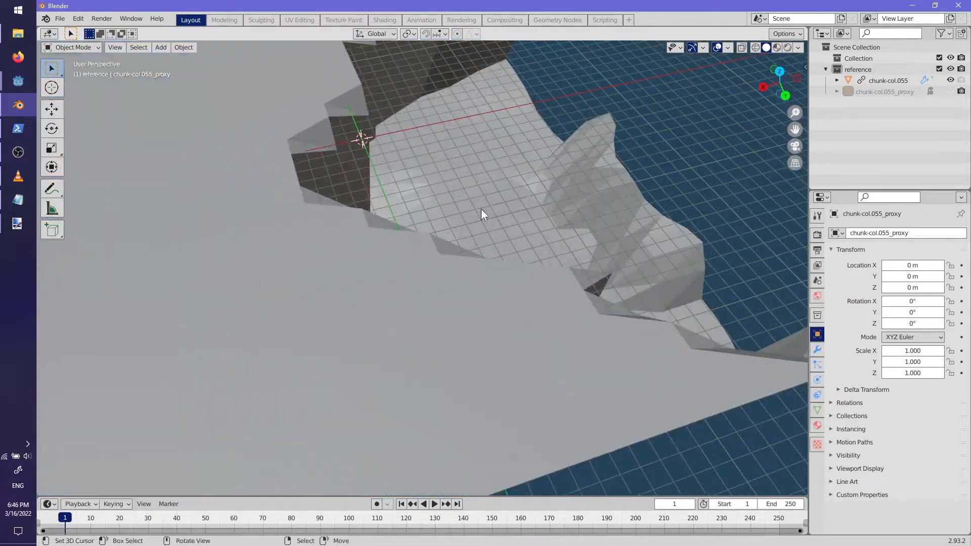
- Make the empty Collection the active one and switch to the chunk055 scene in Godot
middle_drag(482, 214, 632, 273)
click(840, 58)
middle_drag(698, 109, 455, 334)
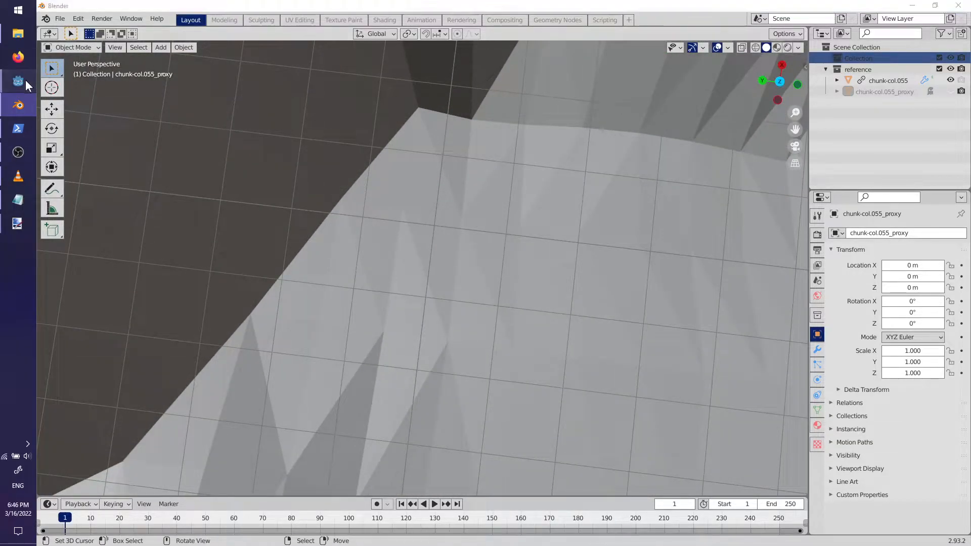
mouse_move(23, 81)
click(65, 100)
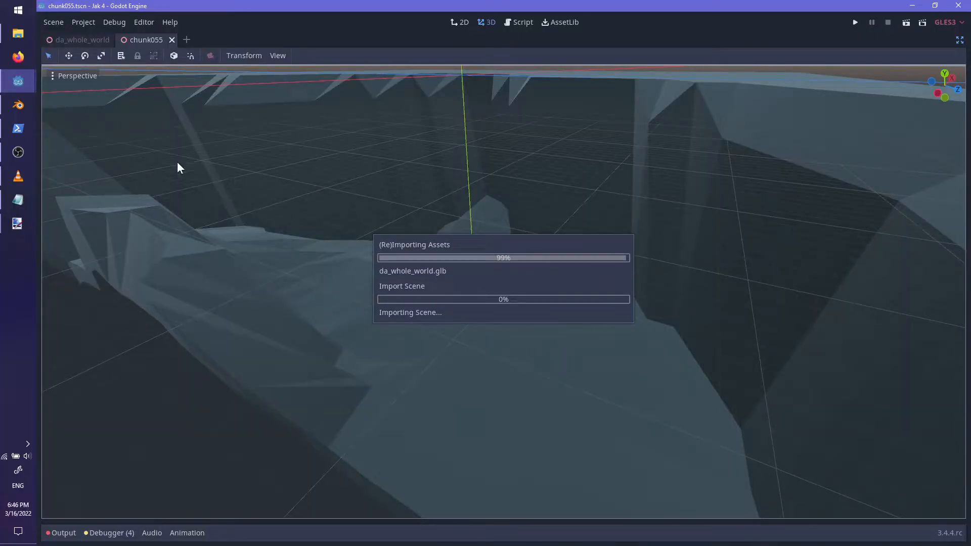
- Switch to Blender and add a cube mesh to the Collection
click(24, 103)
middle_drag(551, 256, 399, 263)
key(shift+a)
mouse_move(339, 259)
key(Escape)
key(shift+a)
mouse_move(371, 263)
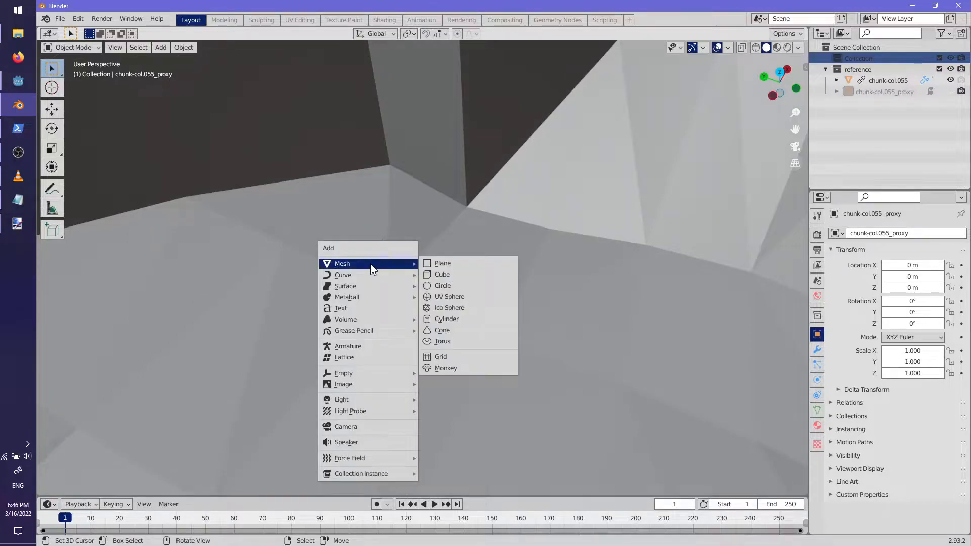
click(452, 274)
- Rename the cube object to village_wall-col
double_click(863, 69)
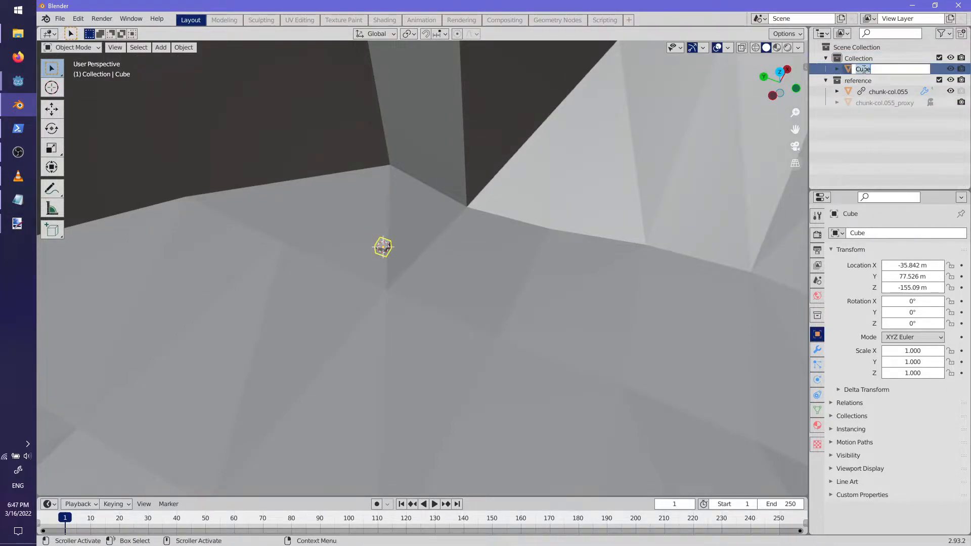
text(wa)
key(BackSpace)
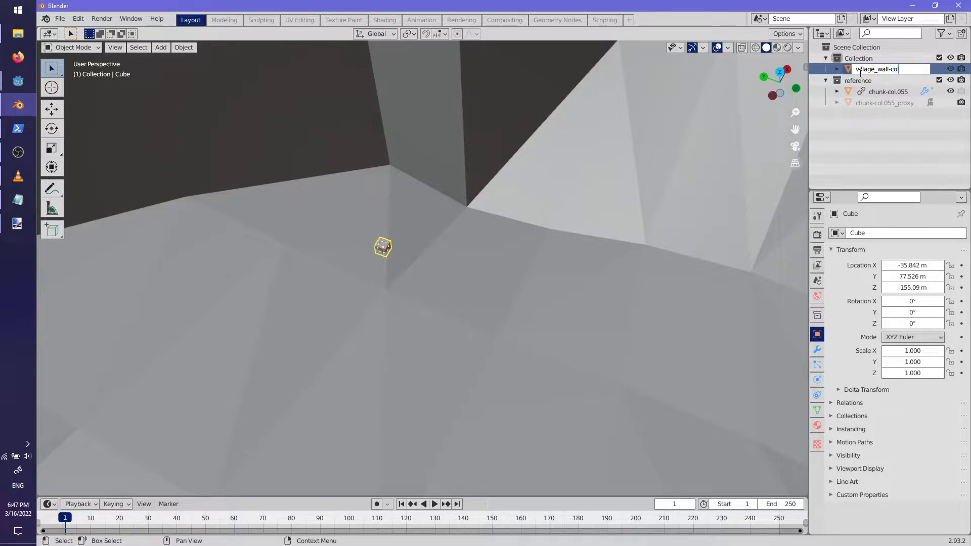
key(Return)
- Raise village_wall-col by 1 m along the Z axis
scroll(448, 273, up, 4)
middle_drag(549, 362, 462, 221)
key(g)
key(z)
key(1)
key(Return)
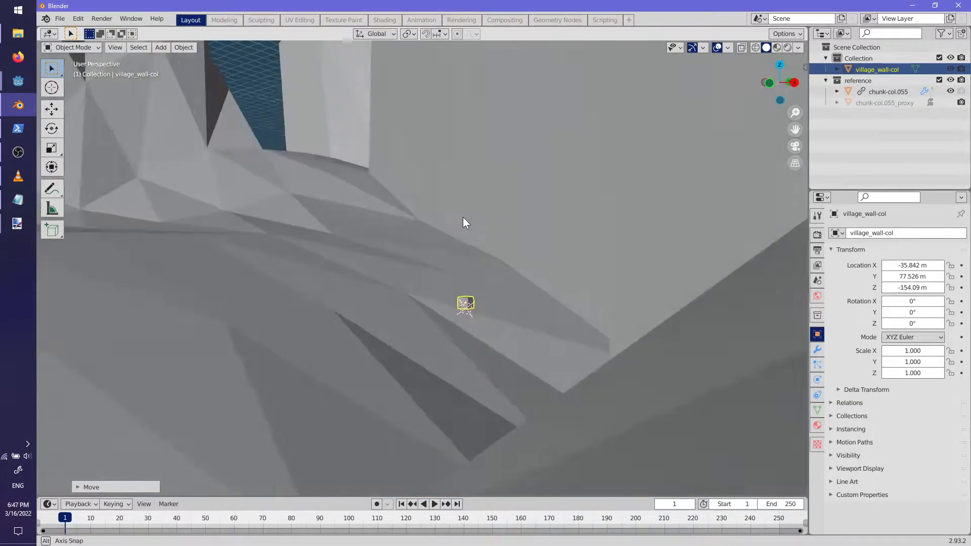
- Move village_wall-col up the terrain slope to about X -74.2 m, Y 94.8 m, Z -141.5 m
key(g)
key(shift+z)
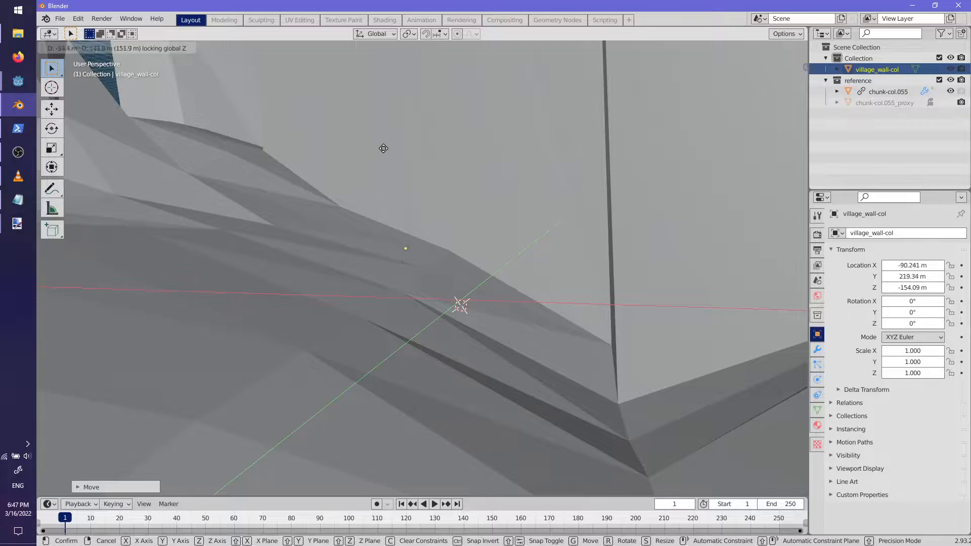
click(382, 194)
key(g)
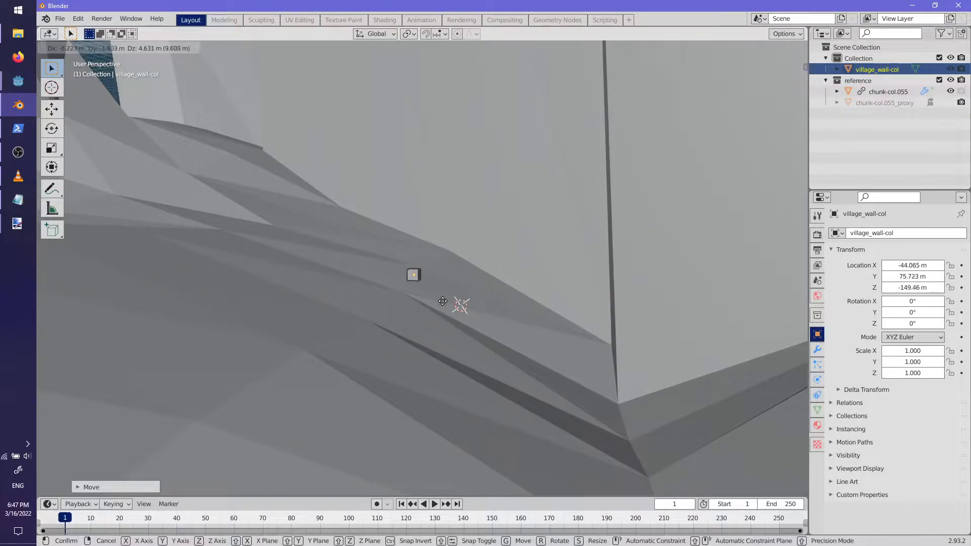
click(429, 314)
middle_drag(427, 314, 598, 408)
middle_drag(590, 412, 584, 287)
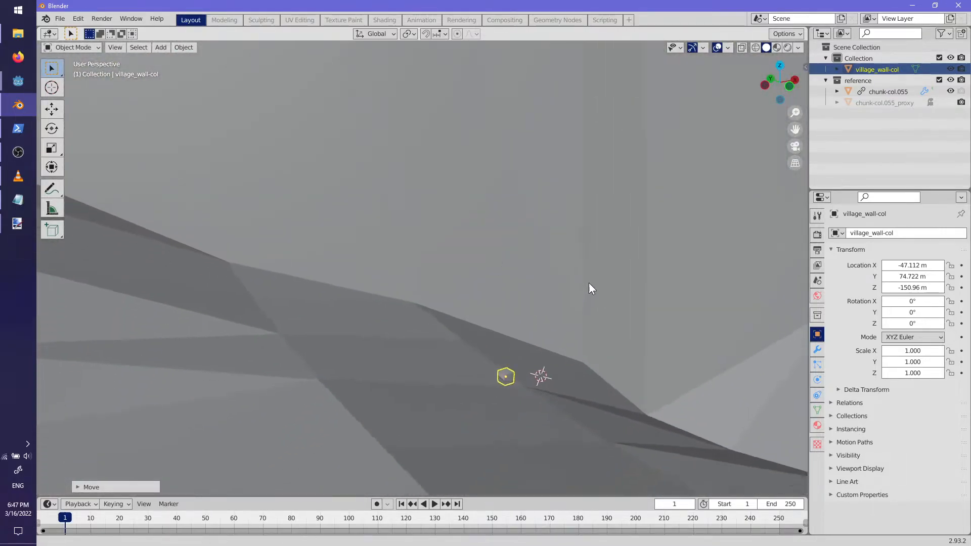
key(g)
click(340, 197)
middle_drag(340, 197, 603, 235)
scroll(604, 235, up, 6)
shift+middle_drag(638, 208, 324, 325)
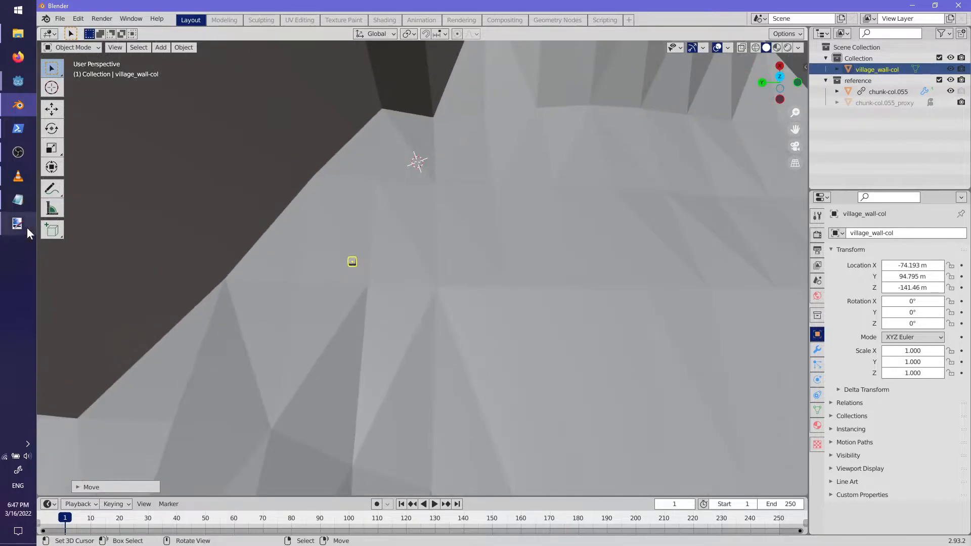
- Check the village wall sketch in paint.net, return to Blender and enter Edit Mode on village_wall-col
mouse_move(17, 223)
click(81, 266)
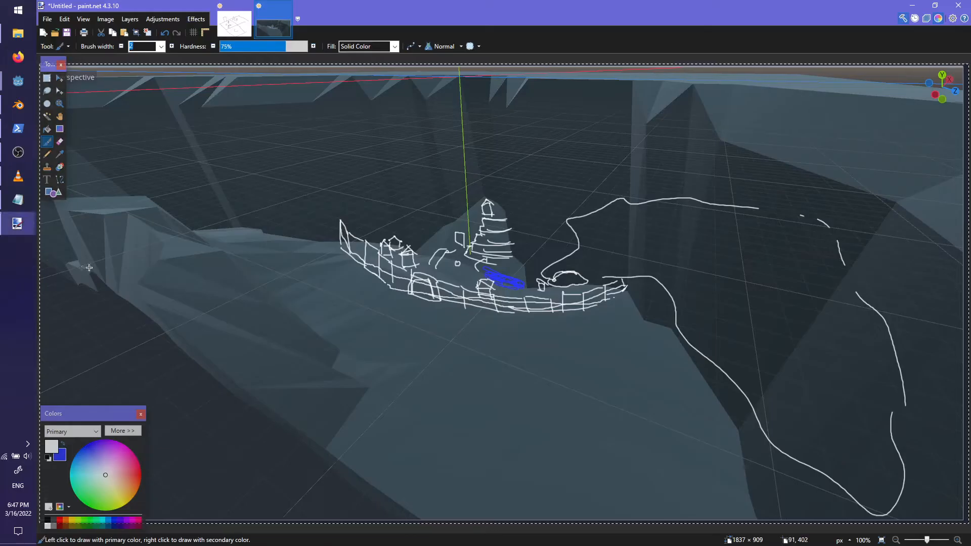
click(19, 105)
middle_drag(496, 338, 479, 321)
key(Tab)
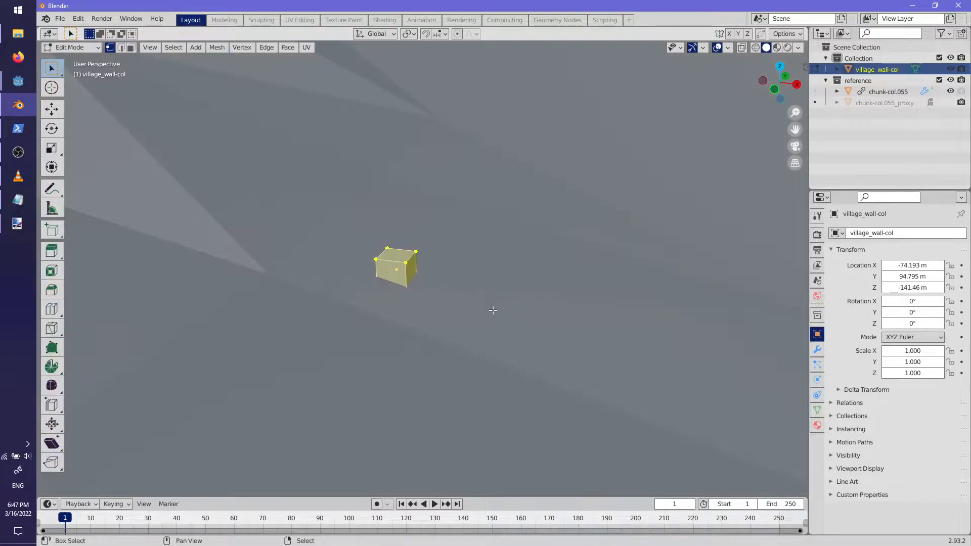
key(s)
key(shift+z)
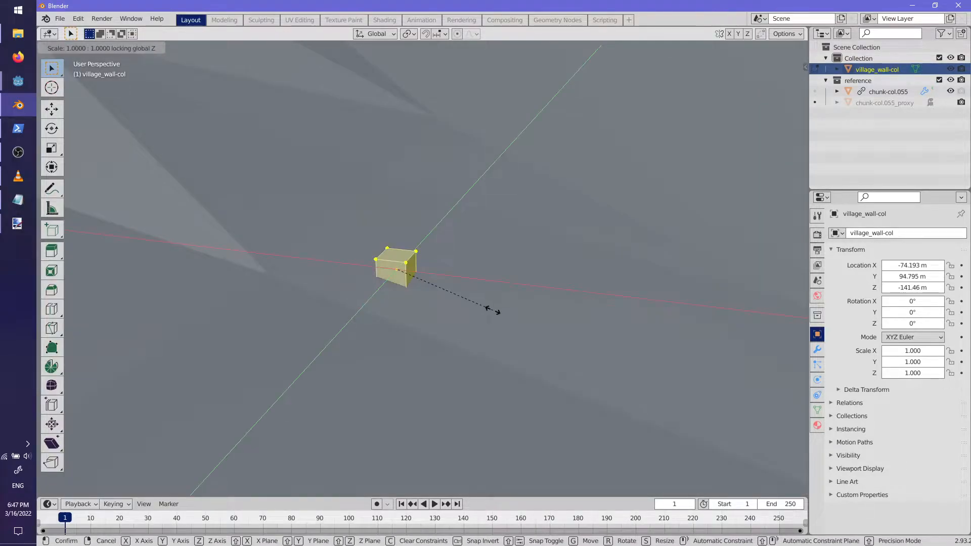
key(Escape)
- Extrude the cube's top face upward by 4 m to form a column
middle_drag(492, 308, 463, 286)
click(400, 250)
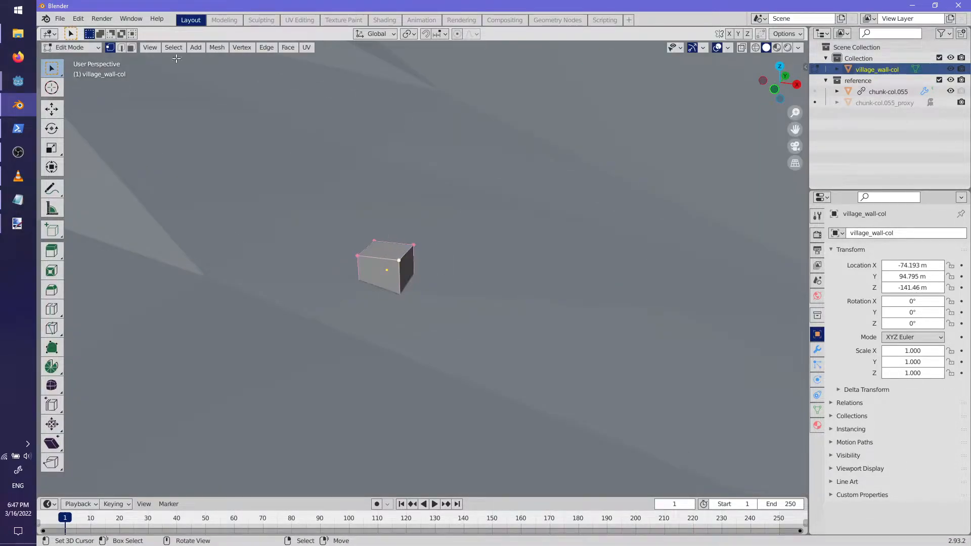
middle_drag(396, 289, 576, 331)
text(e2)
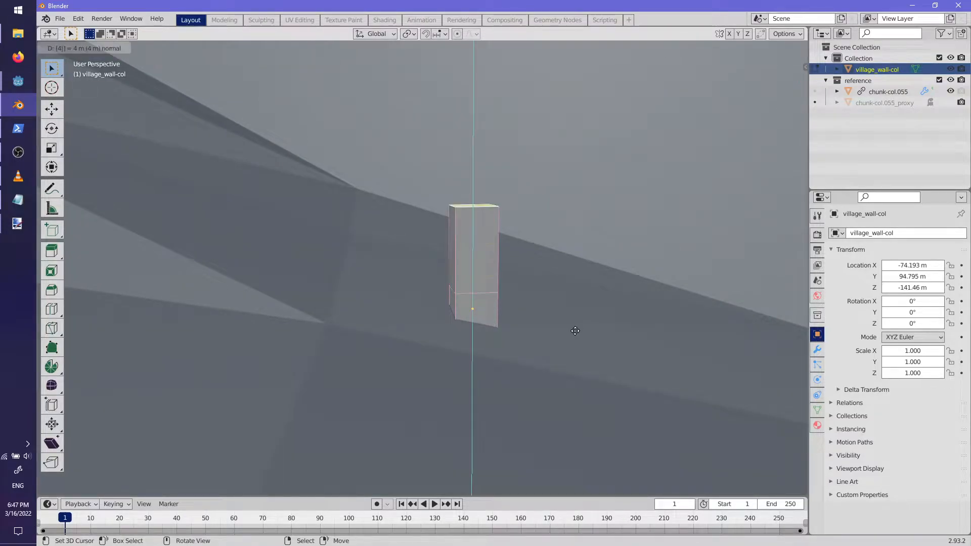
key(Return)
middle_drag(539, 311, 382, 265)
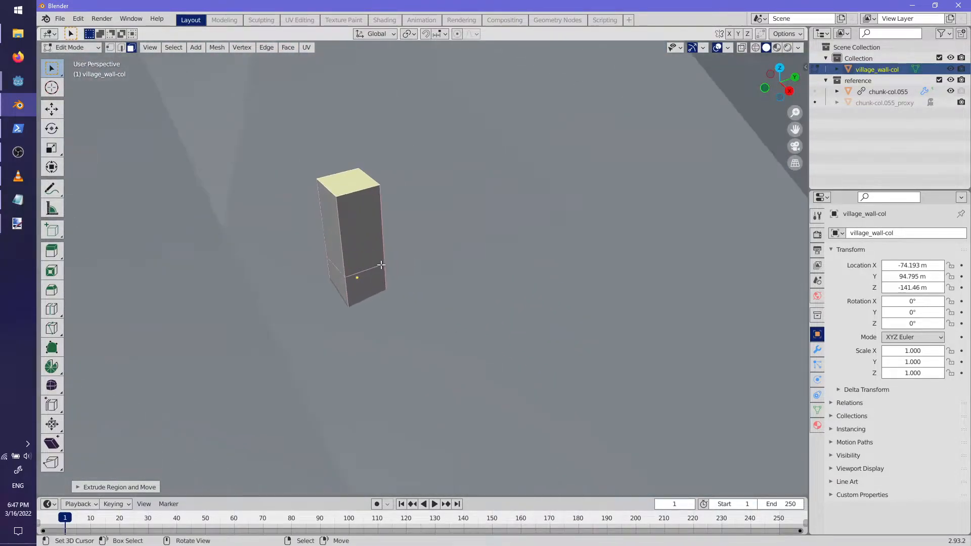
- Try moving the whole column mesh across the terrain, rotating it about Z and adjusting its height
key(l)
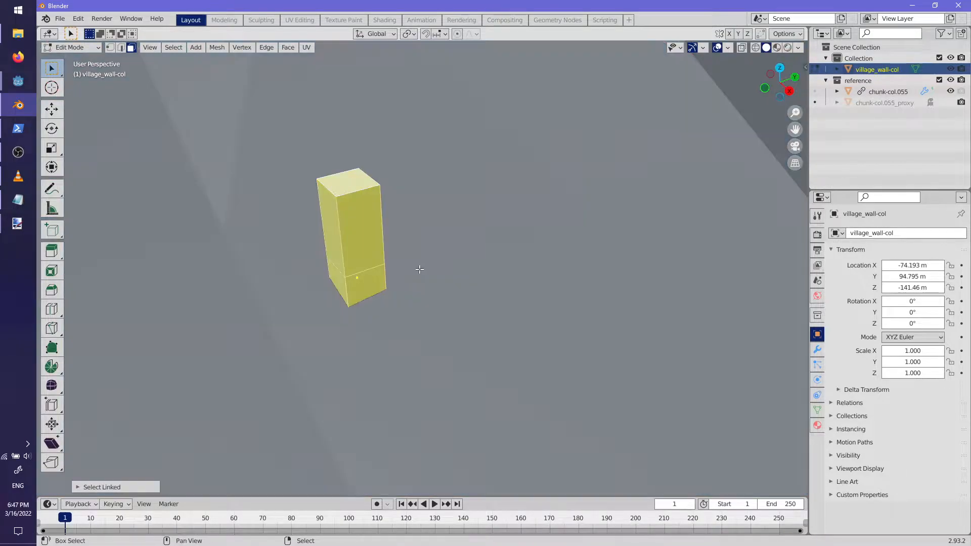
key(g)
click(681, 272)
shift+middle_drag(681, 272, 313, 224)
key(g)
click(555, 261)
key(r)
key(z)
click(507, 296)
middle_drag(507, 296, 506, 215)
key(g)
key(z)
click(499, 261)
- Try cutting the column with two vertical edge loops
scroll(499, 261, up, 2)
shift+middle_drag(499, 261, 505, 307)
click(425, 186)
right_click(445, 187)
key(ctrl+z)
middle_drag(447, 210, 487, 240)
key(ctrl+r)
scroll(436, 184, up, 1)
click(436, 184)
right_click(436, 183)
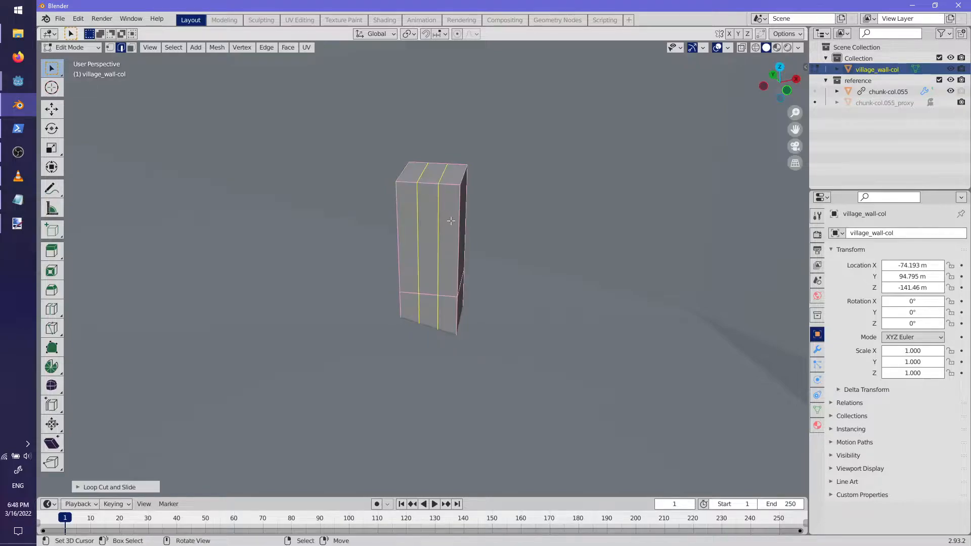
- Undo the edge loops, the rotation and the moves of the column mesh
key(s)
key(x)
right_click(453, 227)
scroll(454, 227, down, 4)
key(ctrl+z)
key(ctrl+z)
shift+middle_drag(440, 361, 530, 294)
key(ctrl+z)
key(ctrl+z)
key(ctrl+z)
key(ctrl+z)
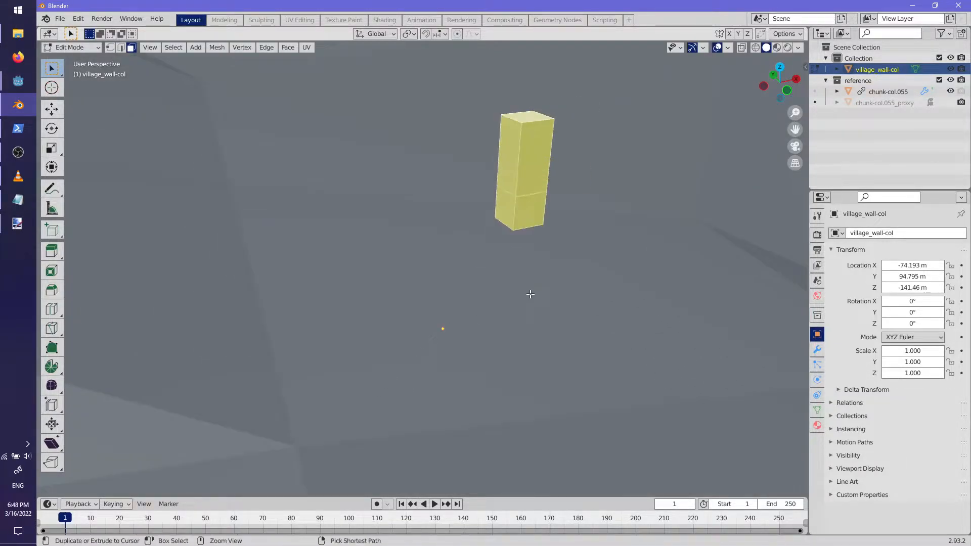
- Try a single vertical loop cut down the column's middle, and undo it
key(Tab)
middle_drag(366, 208, 350, 206)
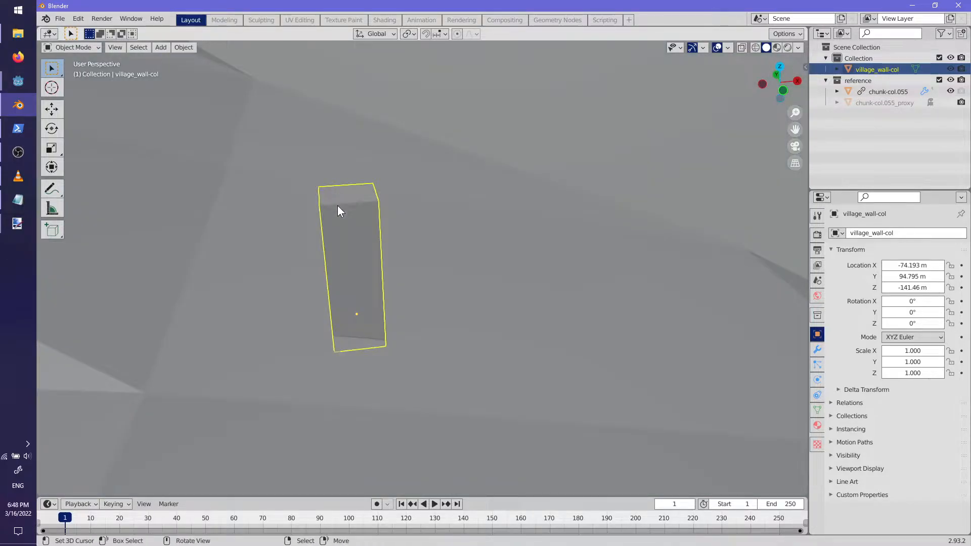
key(Tab)
key(grave)
key(ctrl+r)
click(340, 205)
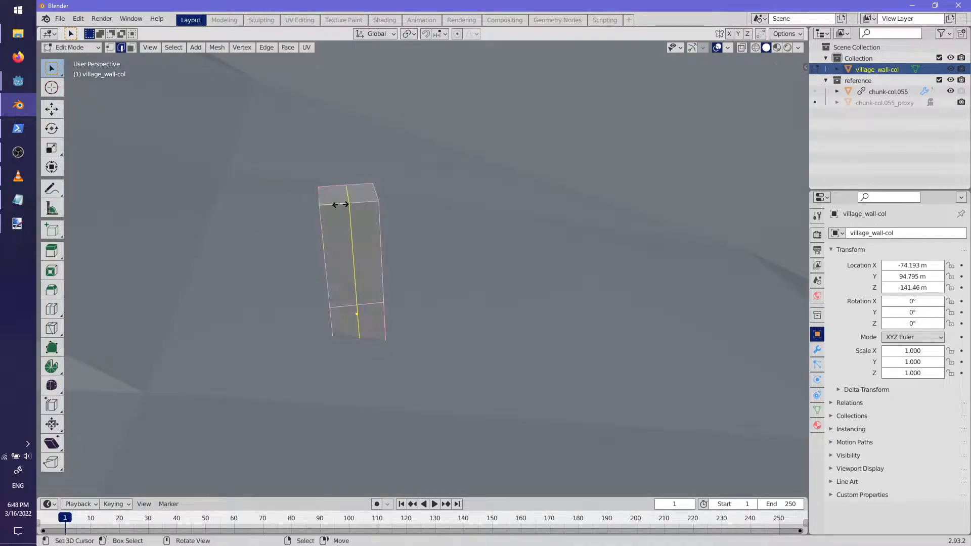
right_click(341, 204)
key(ctrl+z)
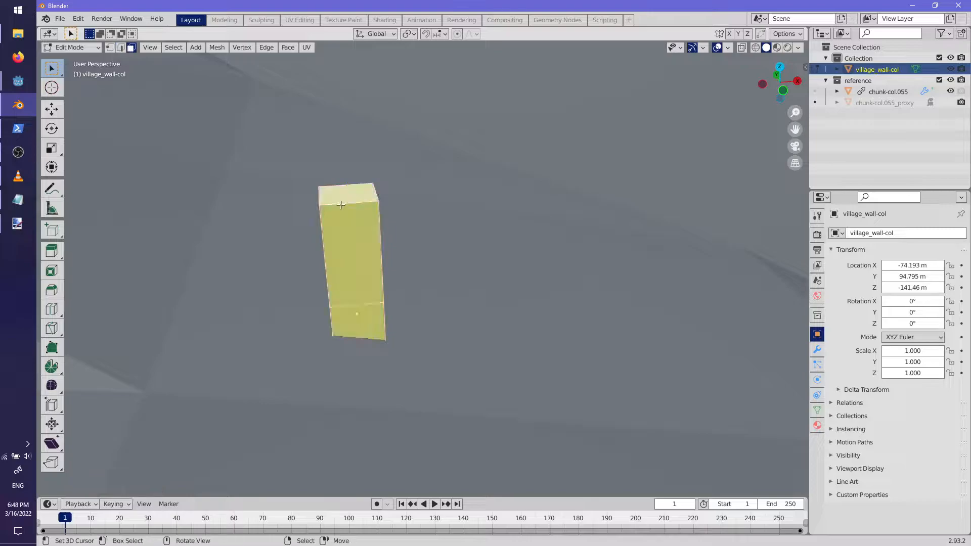
- Add two vertical loop cuts to the column and spread them apart along the X axis toward its corners
scroll(341, 205, up, 1)
click(340, 204)
right_click(341, 204)
key(s)
key(x)
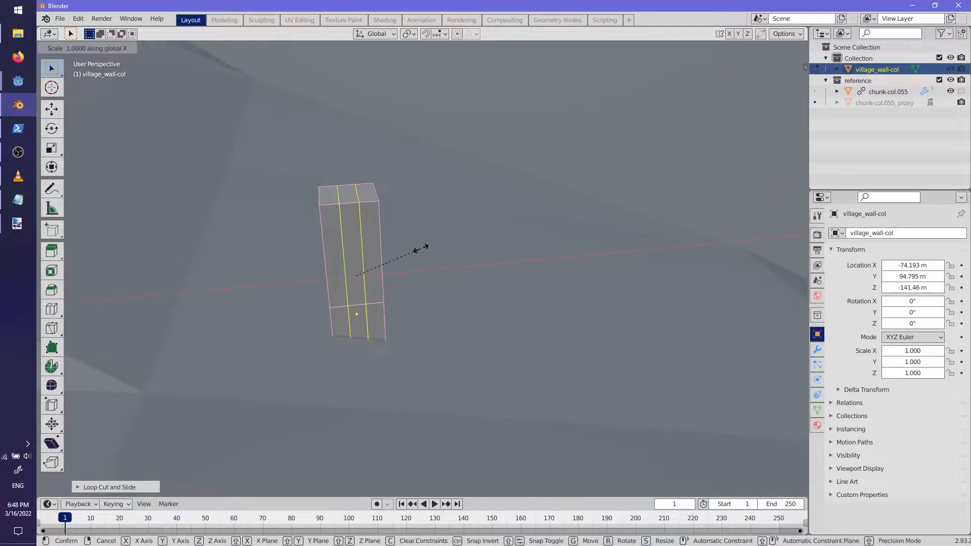
click(488, 260)
middle_drag(488, 260, 445, 250)
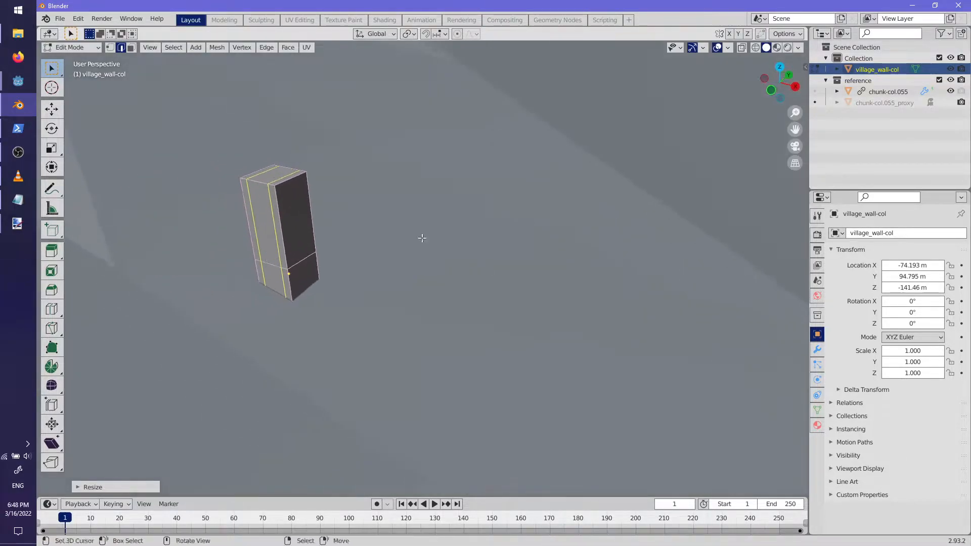
- Add a horizontal loop cut just below the column's top and select the two central side faces beneath it
click(265, 206)
click(262, 167)
shift+middle_drag(253, 171, 339, 163)
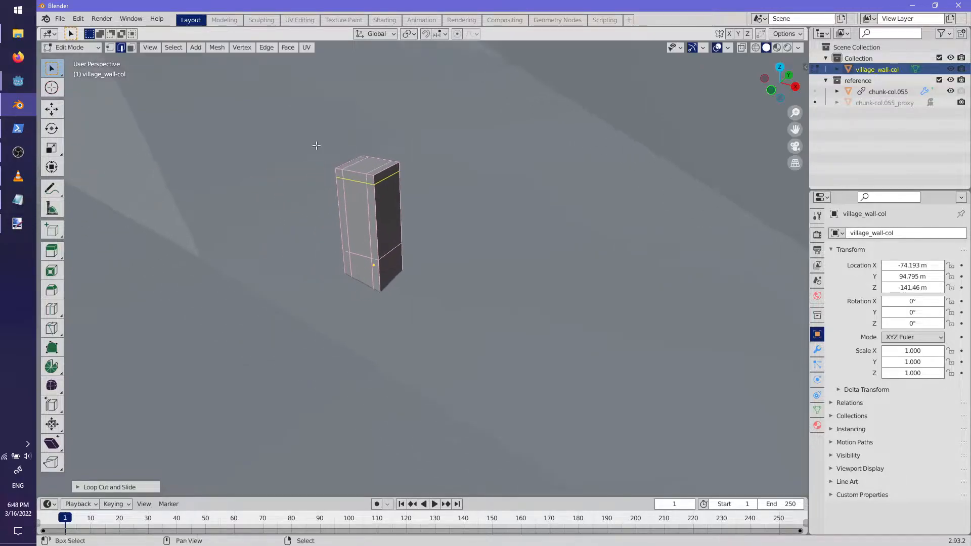
click(369, 248)
ctrl+click(356, 266)
- Try extruding the selected side faces outward freehand, and undo the extrusion
key(e)
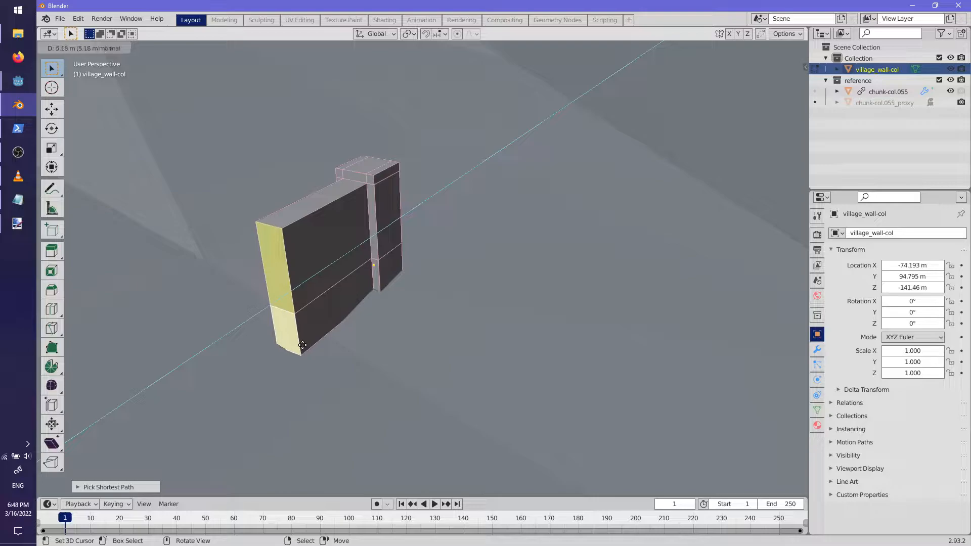
click(283, 355)
key(ctrl+z)
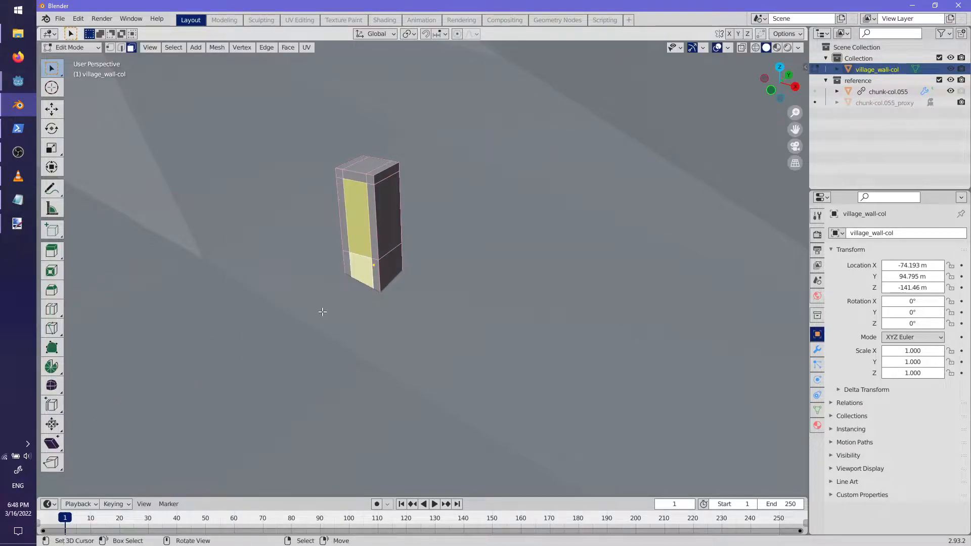
- Extrude the column's two central side faces outward by 10 m to form a wall section
text(e)
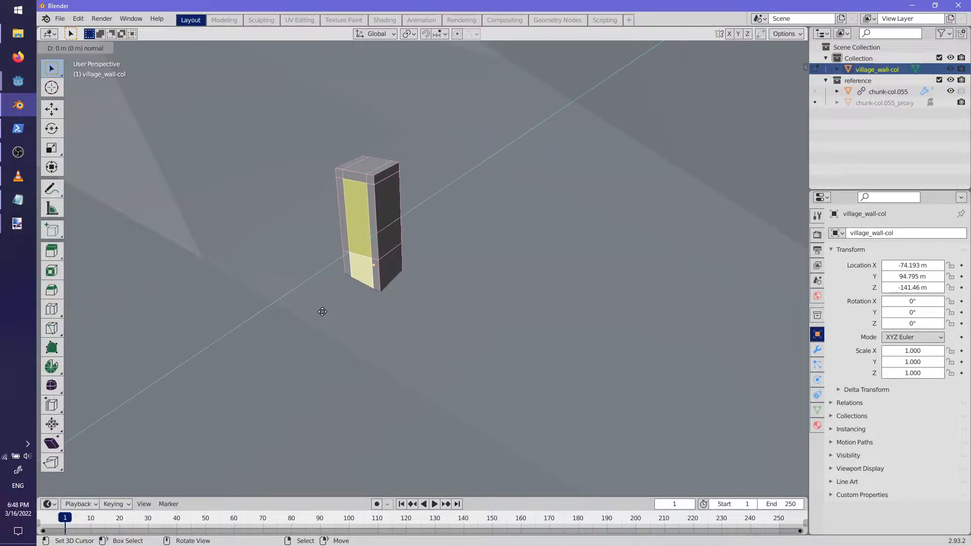
text(20)
key(BackSpace)
key(BackSpace)
text(5)
key(BackSpace)
text(10)
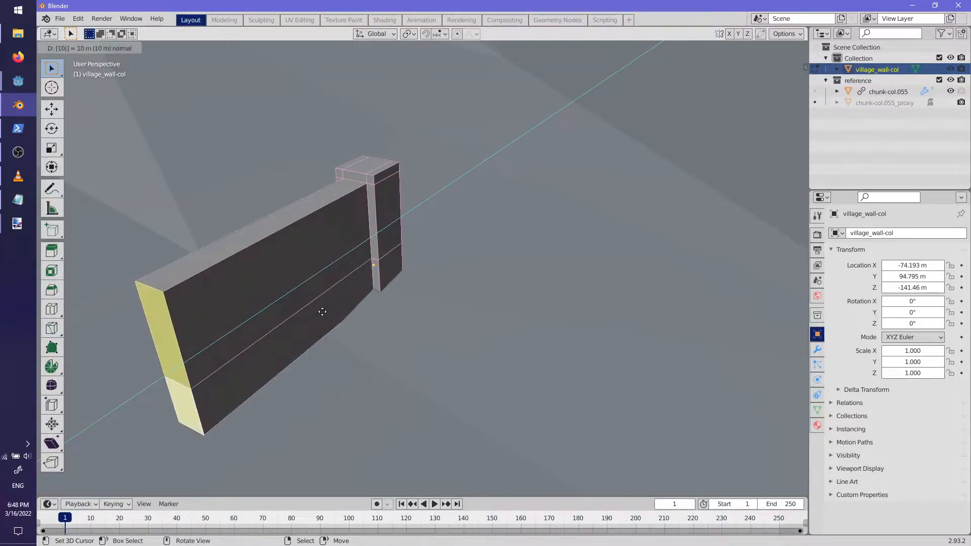
key(Return)
- Add a vertical loop cut across the middle of the extruded wall section and return to Object Mode
scroll(325, 277, down, 5)
middle_drag(326, 277, 459, 240)
scroll(516, 291, up, 3)
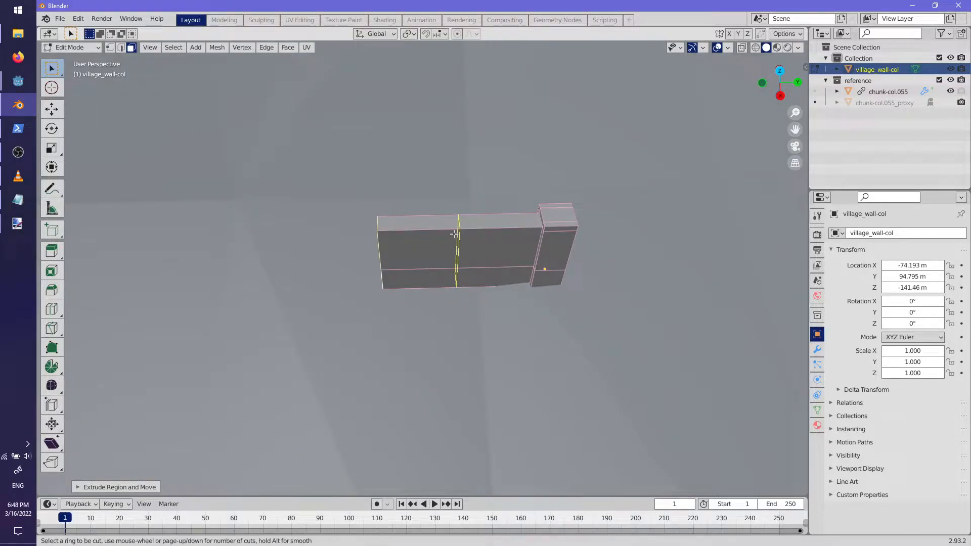
key(Return)
key(Return)
middle_drag(534, 259, 550, 289)
key(Tab)
- Add a Bezier curve to the scene
key(shift+a)
mouse_move(503, 300)
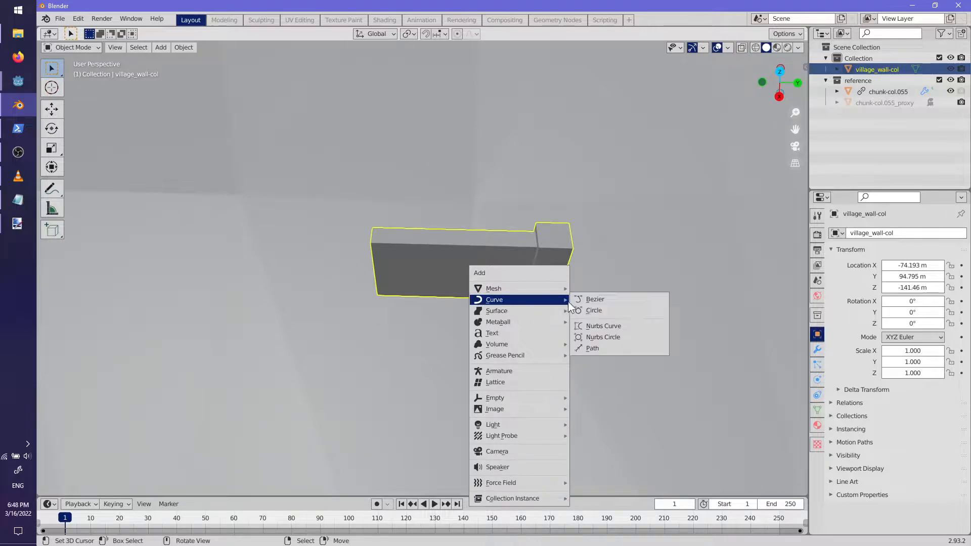
click(594, 301)
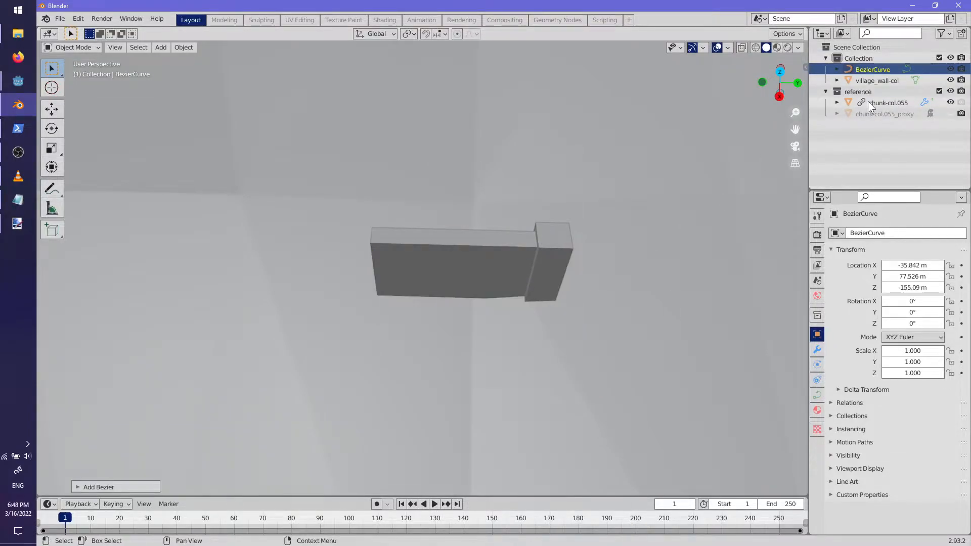
middle_drag(481, 299, 579, 183)
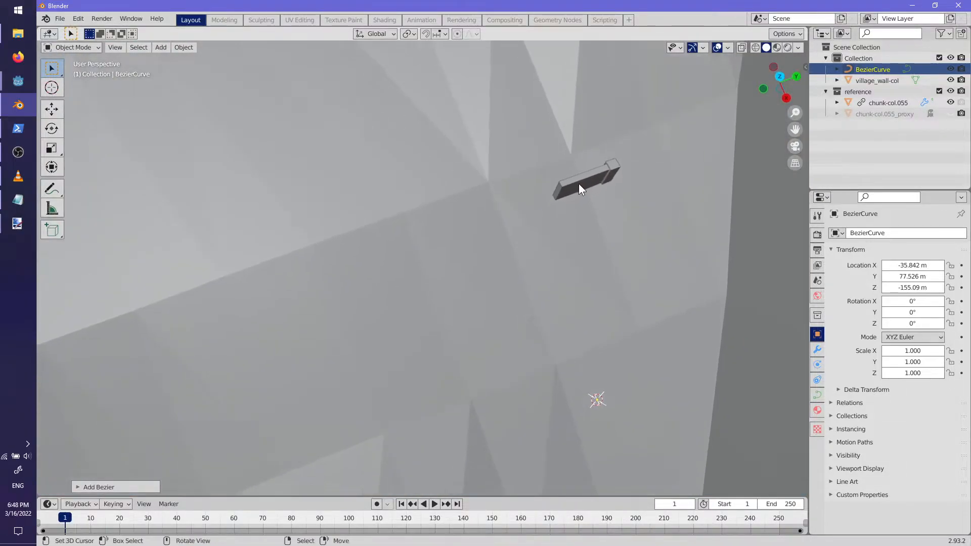
- Snap the 3D cursor to village_wall-col, and snap the Bezier curve to the cursor
click(578, 184)
key(shift+s)
click(578, 248)
middle_drag(578, 249, 809, 137)
click(873, 69)
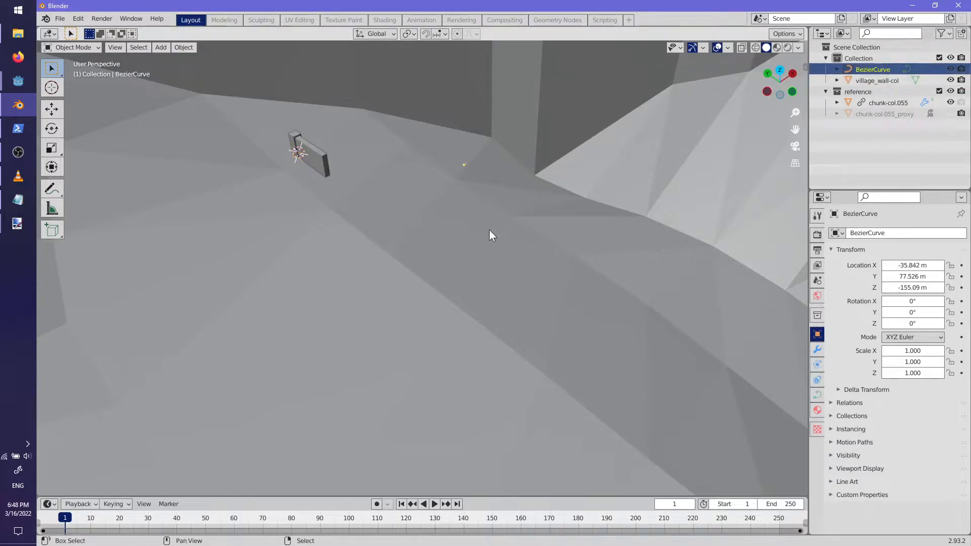
key(shift+s)
click(487, 172)
middle_drag(480, 175, 488, 305)
- Reposition the Bezier curve's control points so it runs from the wall's column to well beyond the wall section
scroll(388, 253, up, 3)
shift+middle_drag(389, 254, 432, 171)
key(Tab)
scroll(468, 217, down, 5)
middle_drag(398, 66, 454, 306)
key(g)
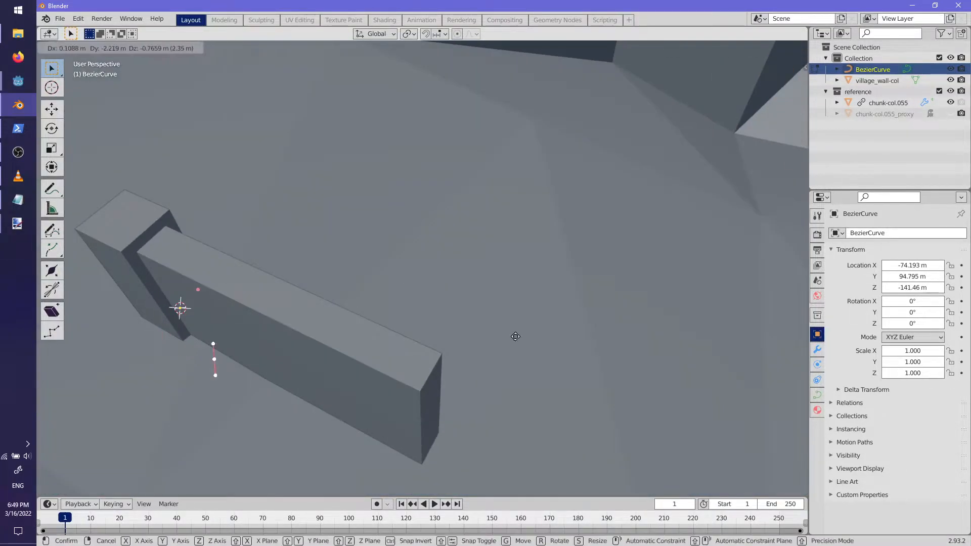
click(80, 456)
scroll(310, 282, down, 4)
middle_drag(310, 282, 586, 292)
click(806, 226)
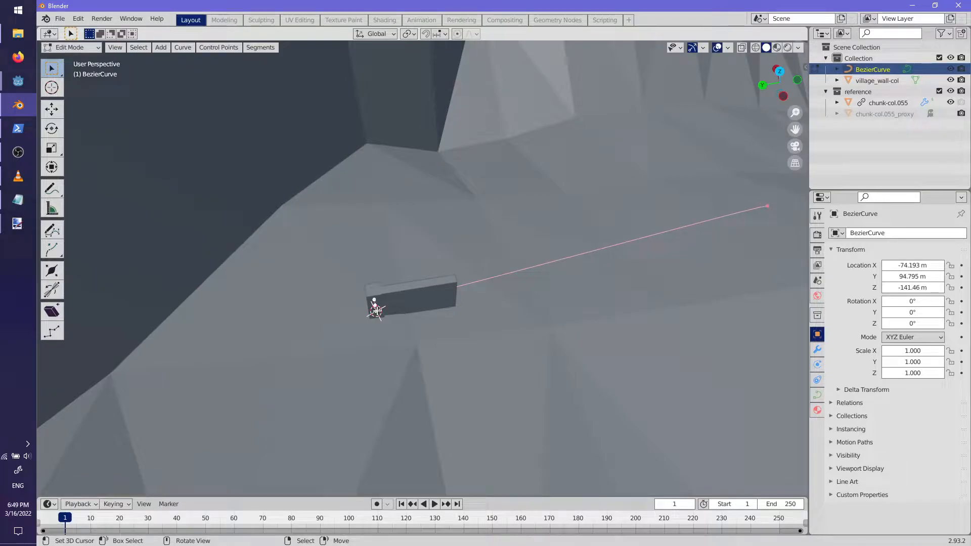
- Return to Object Mode, select village_wall-col and add an Array modifier to it
middle_drag(393, 306, 410, 304)
key(Tab)
click(429, 303)
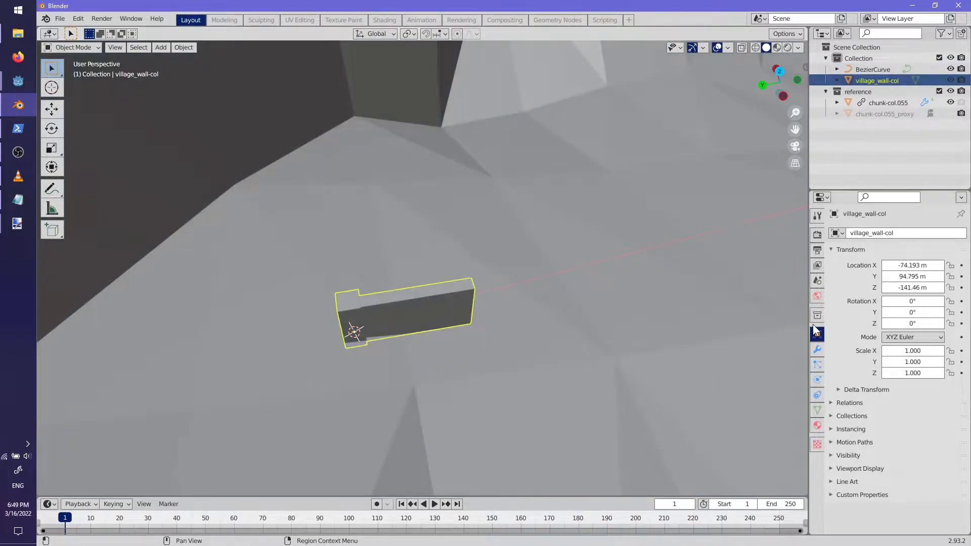
click(818, 350)
click(872, 233)
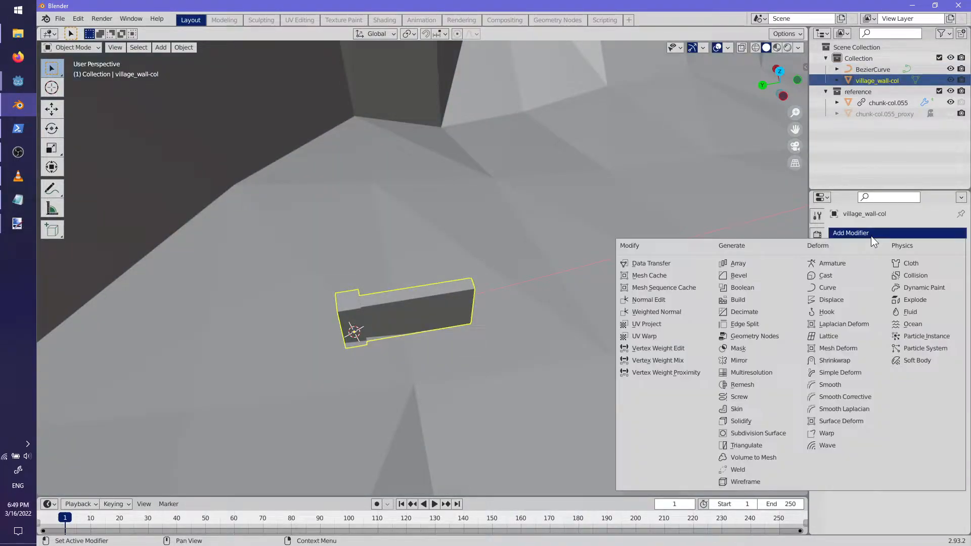
click(742, 265)
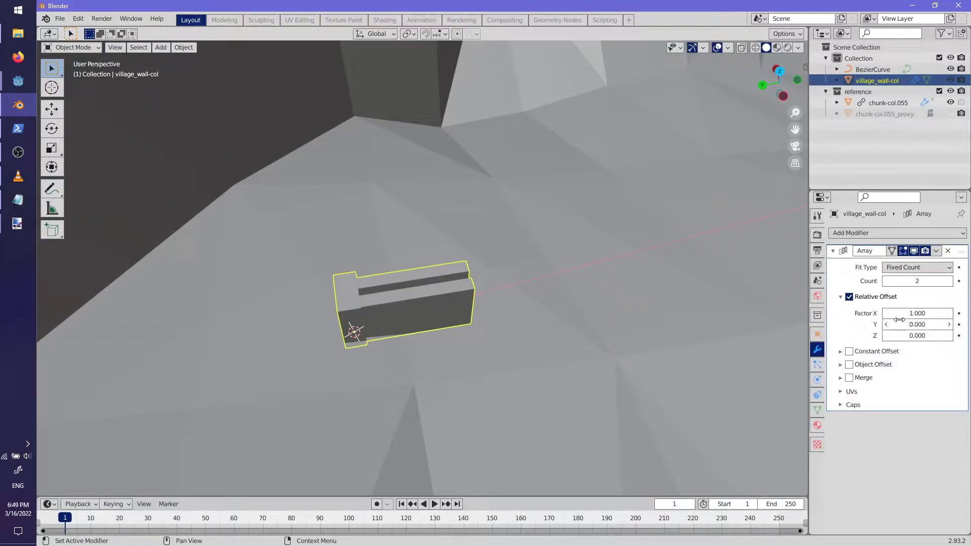
- Try relative offset factors X 0 and Y 1 on the wall's array, and return them to X 1 and Y 0
text(0)
key(Tab)
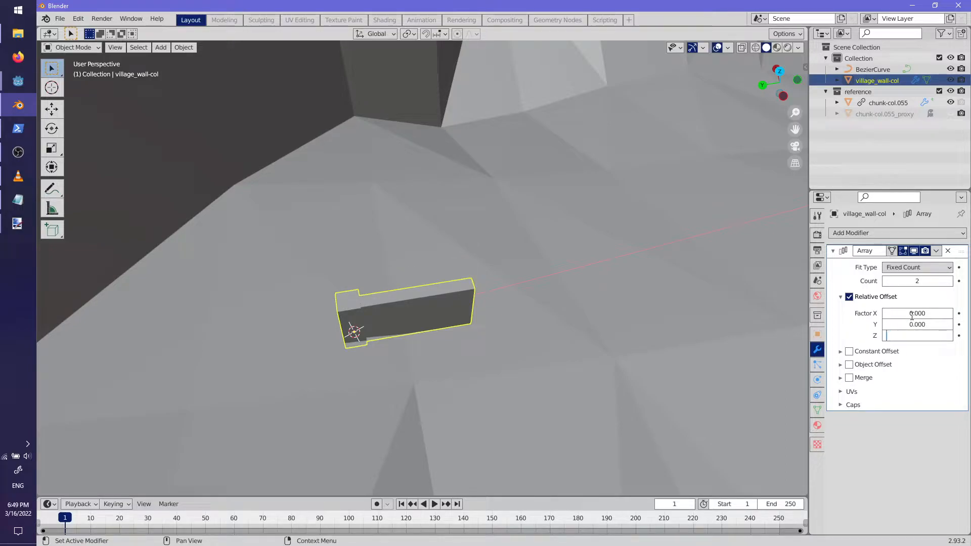
text(1)
key(Return)
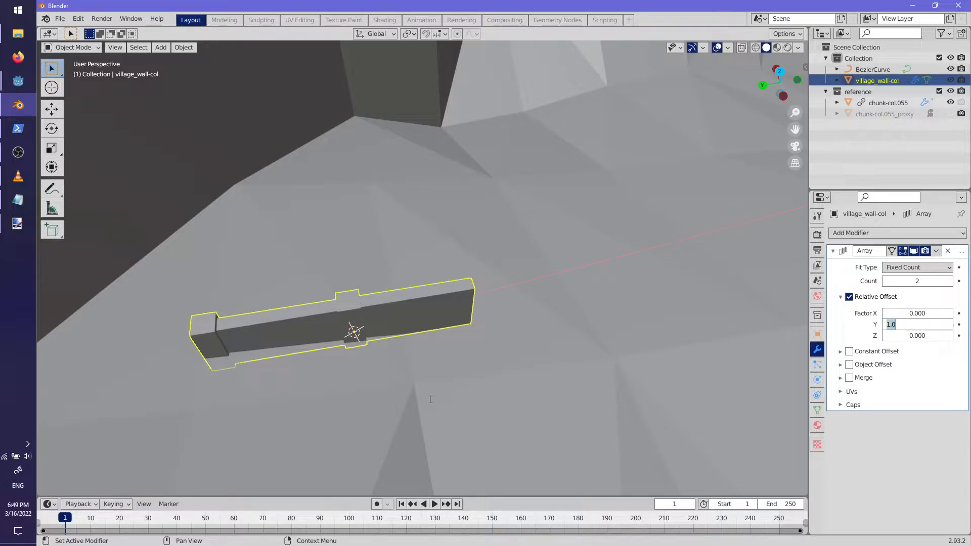
click(401, 314)
click(378, 317)
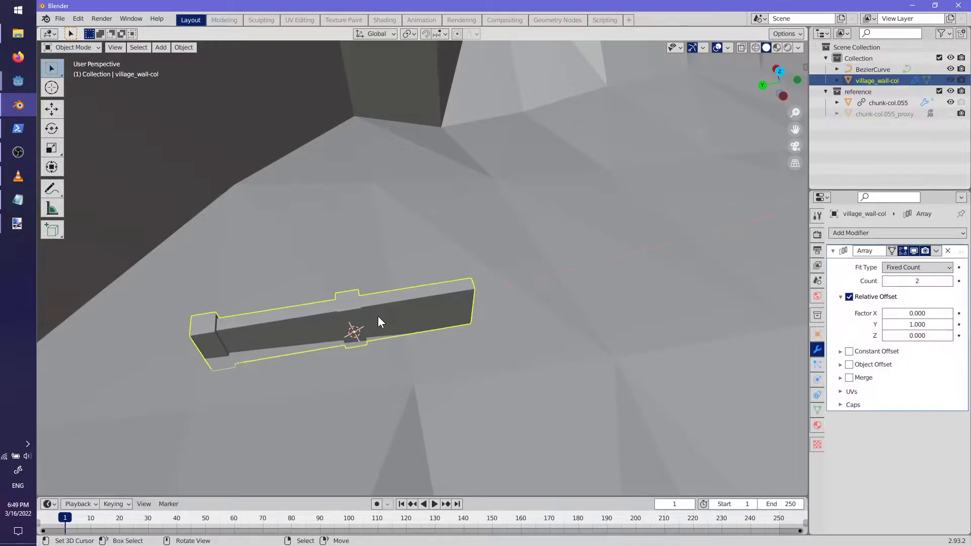
text(0)
key(shift+Tab)
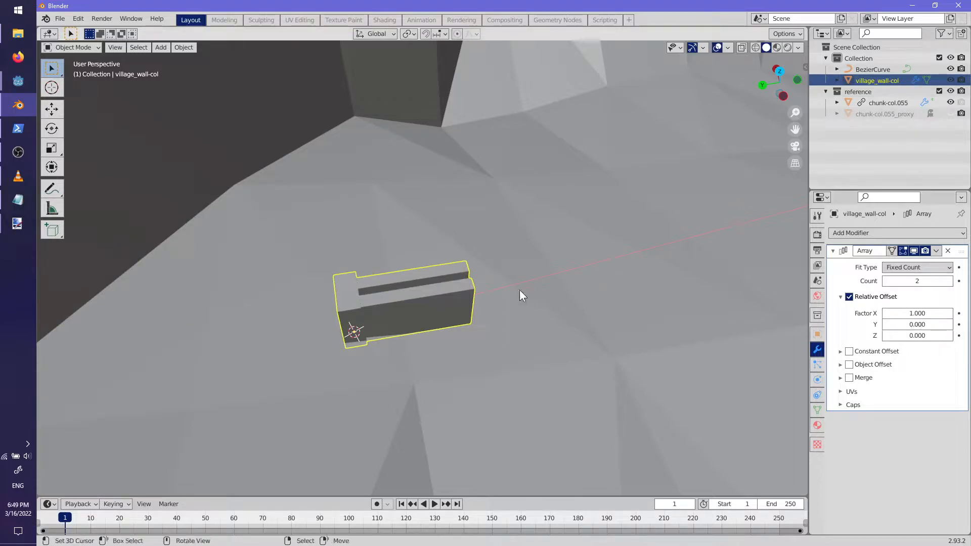
- In Edit Mode, rotate the entire wall mesh 90 degrees about the global Z axis
middle_drag(527, 291, 408, 311)
click(399, 307)
click(398, 307)
key(Tab)
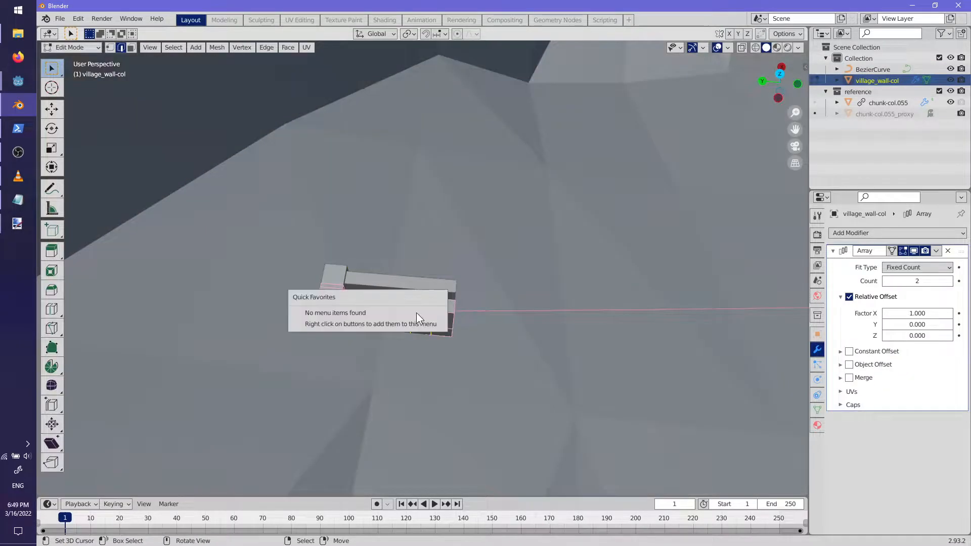
text(ar)
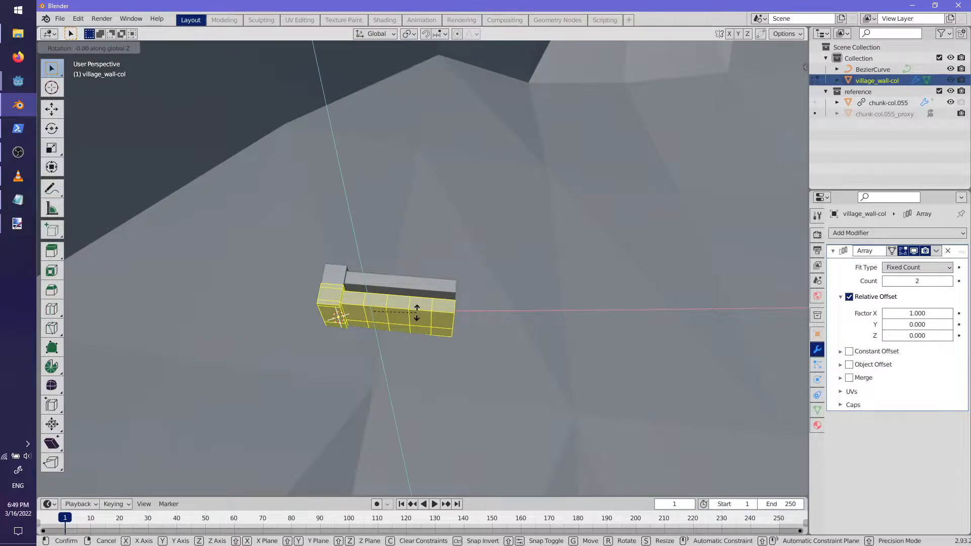
text(90)
key(Return)
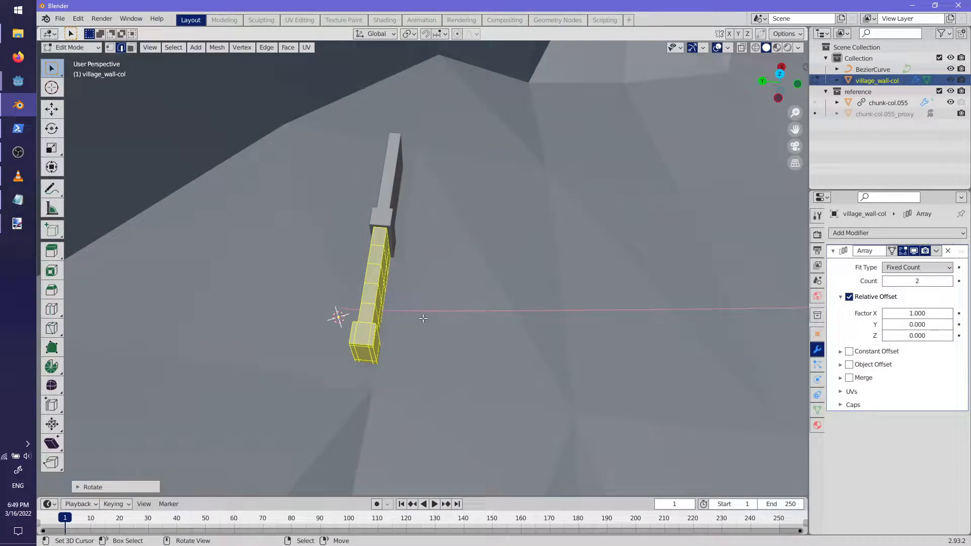
- Move the wall mesh horizontally so its column end sits on the 3D cursor, and return to Object Mode
middle_drag(422, 318, 448, 321)
key(g)
key(shift+z)
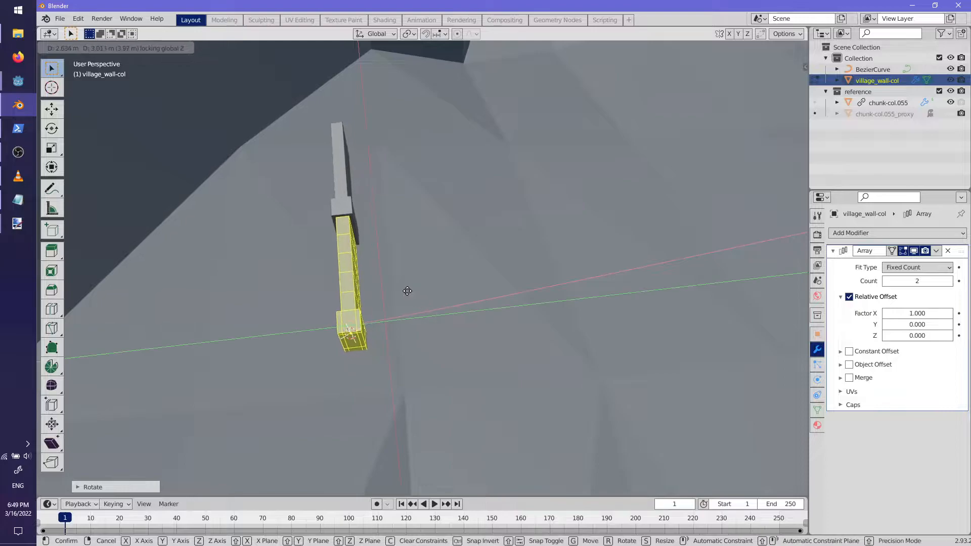
click(403, 280)
middle_drag(403, 280, 531, 331)
key(Tab)
click(520, 307)
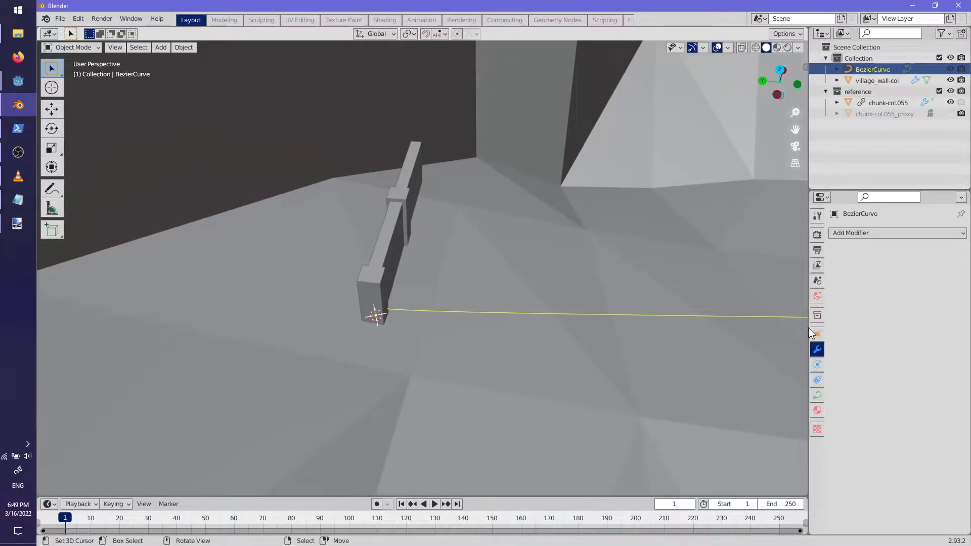
click(379, 267)
key(r)
key(z)
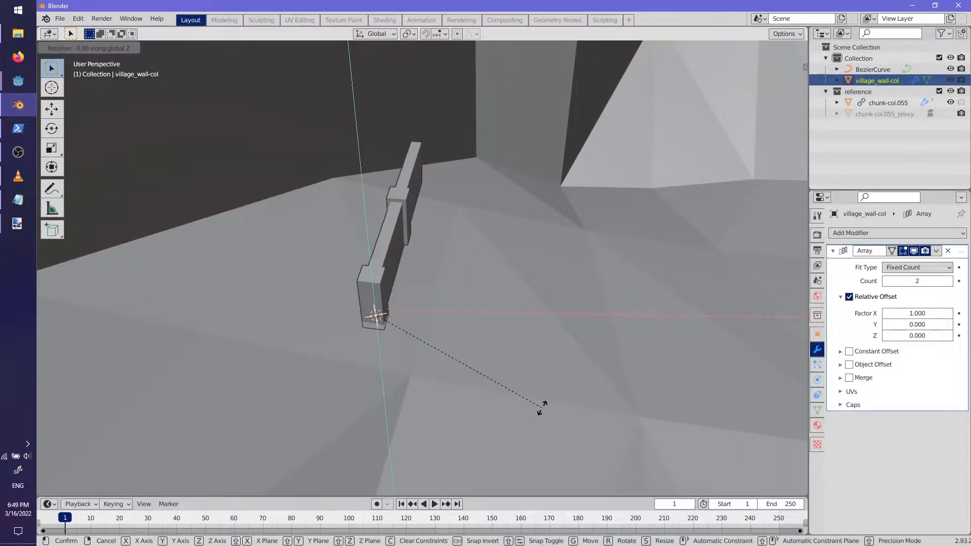
key(Escape)
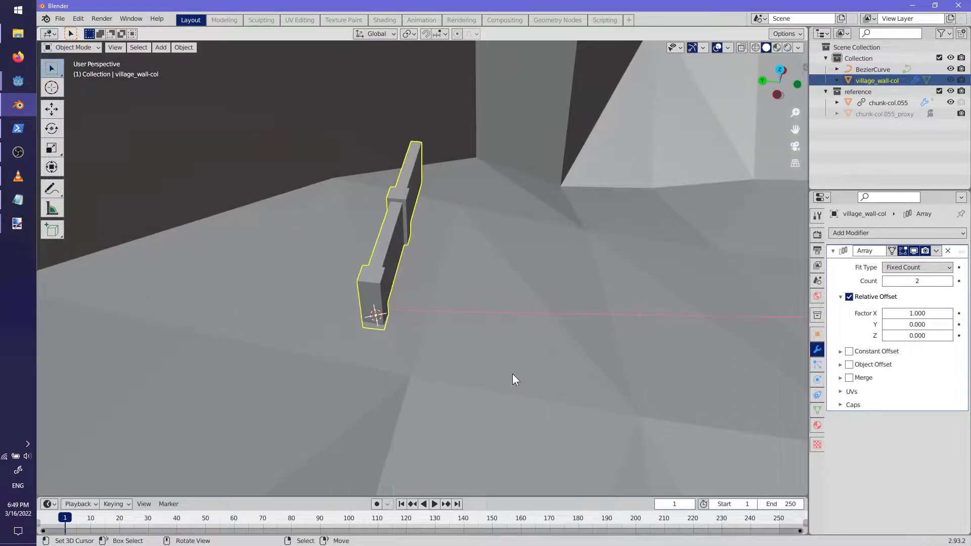
- Add a Curve modifier to village_wall-col with BezierCurve as its curve object
click(859, 234)
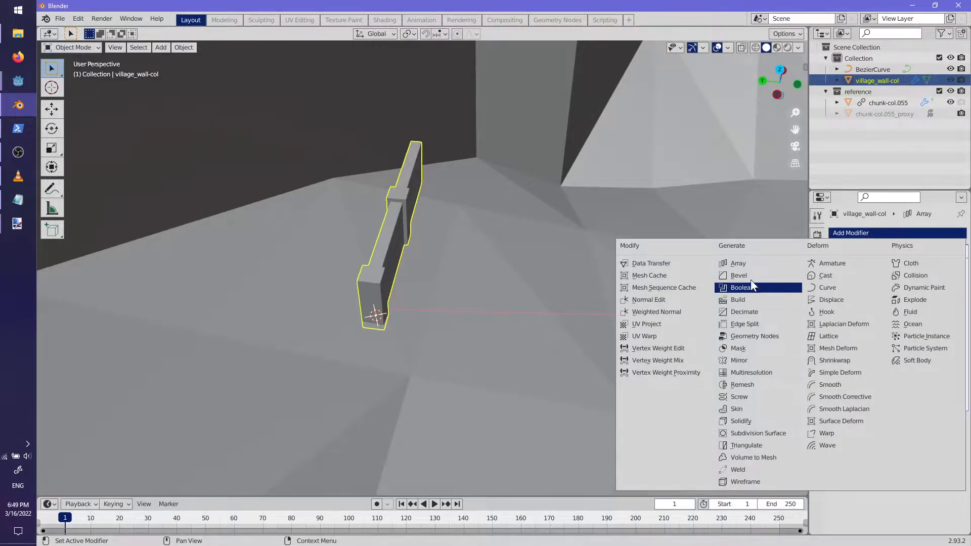
click(840, 288)
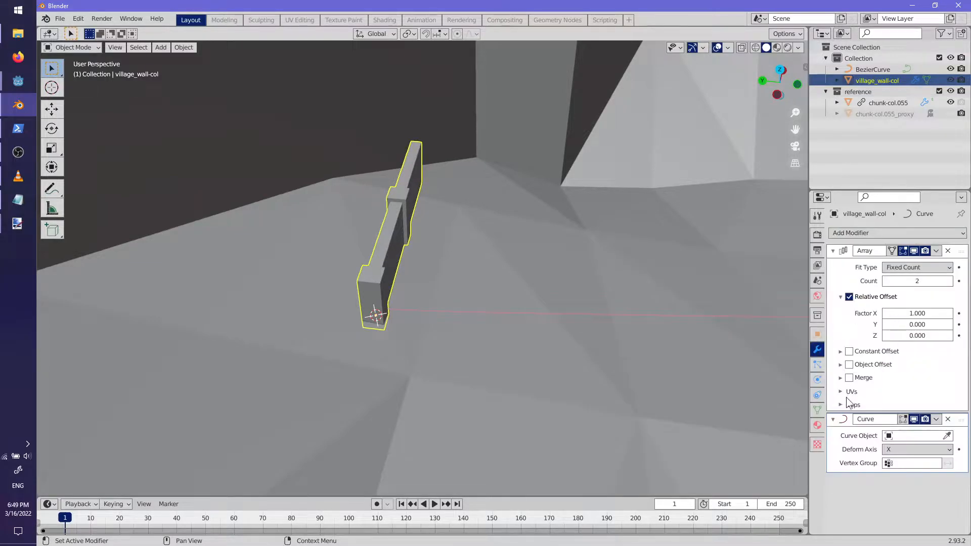
click(900, 435)
click(895, 319)
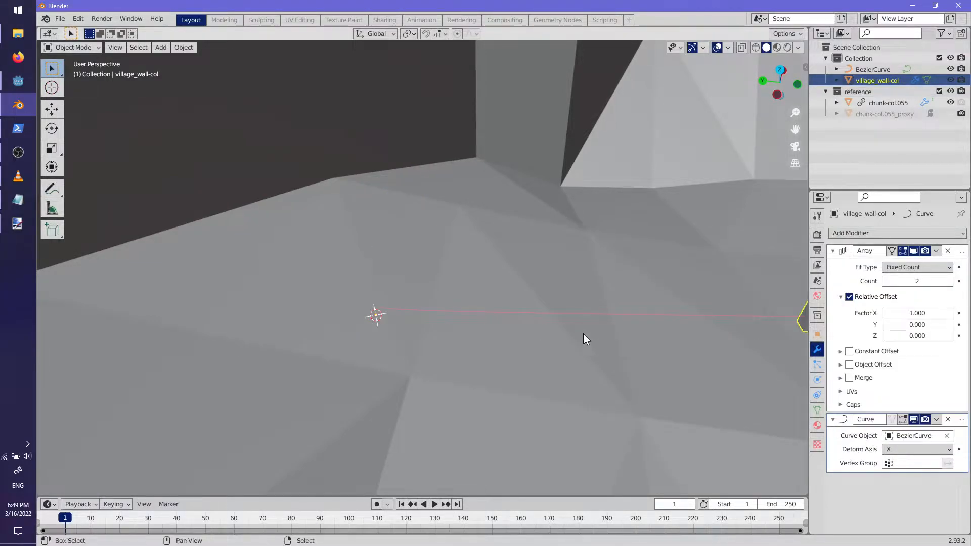
- Transfer BezierCurve into the reference collection
scroll(527, 331, down, 3)
middle_drag(466, 330, 456, 361)
middle_drag(582, 243, 809, 97)
click(873, 71)
drag(873, 71, 863, 91)
click(868, 70)
- Try moving the Bezier curve's control point at the 3D cursor to test the wall's deformation
middle_drag(609, 250, 538, 287)
click(353, 281)
middle_drag(353, 281, 336, 328)
key(Tab)
key(g)
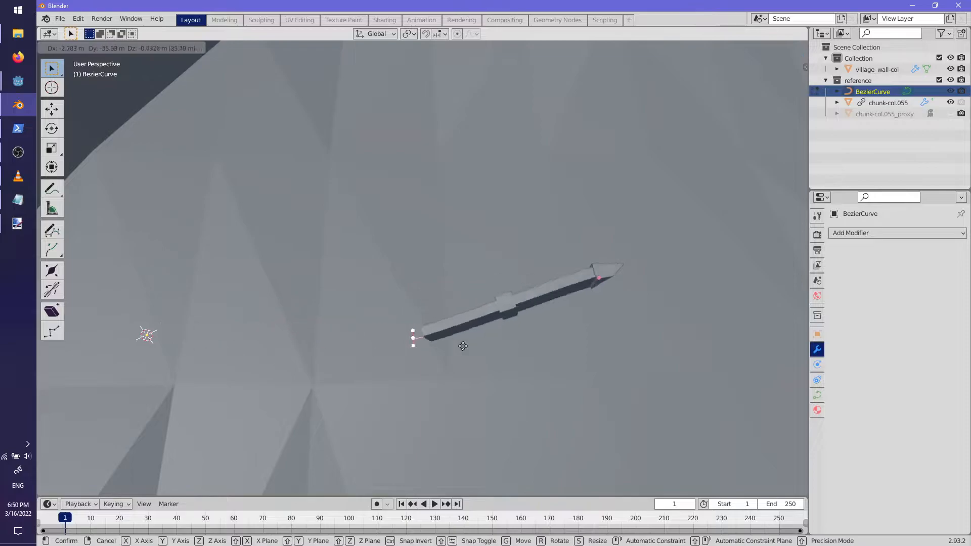
right_click(729, 267)
key(Tab)
- Set the wall's Array modifier to the Fit Curve type with BezierCurve as the curve
click(582, 277)
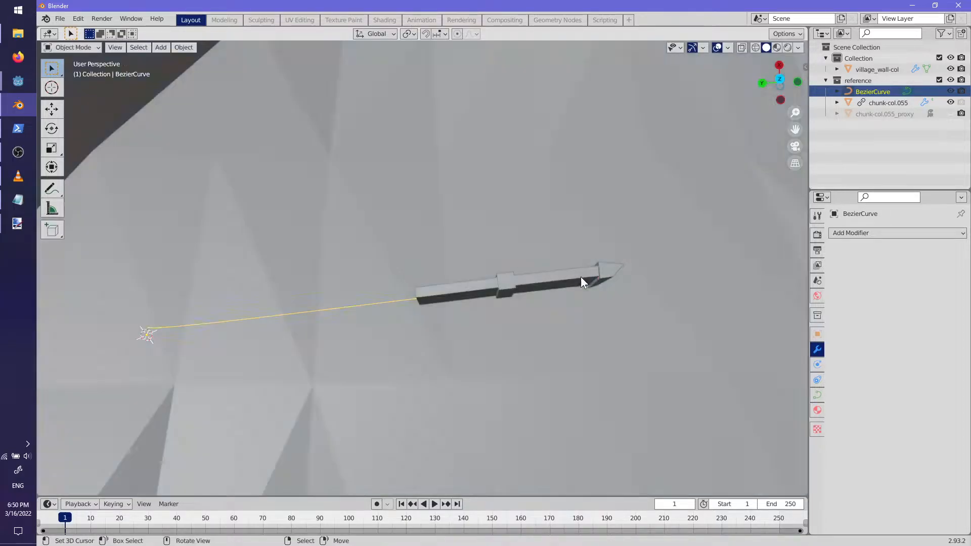
click(899, 267)
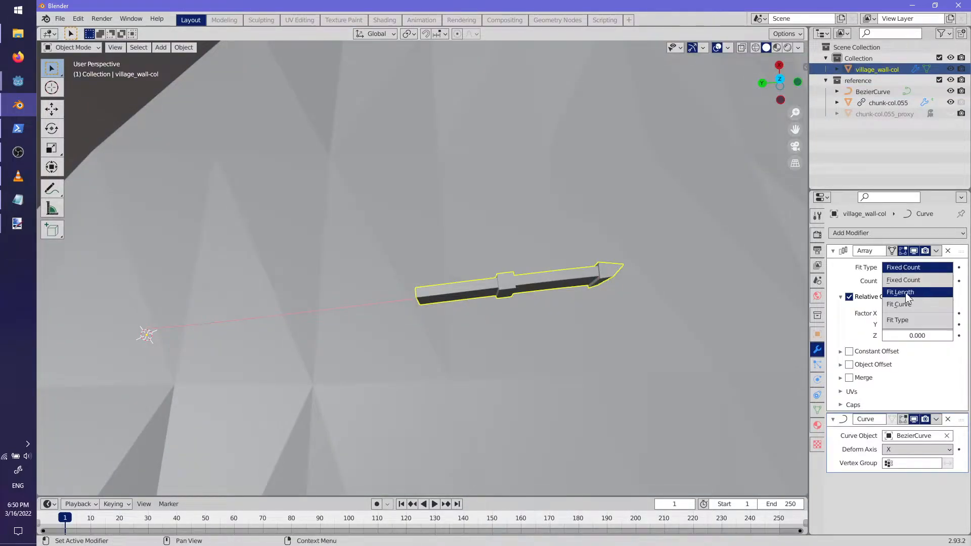
click(902, 305)
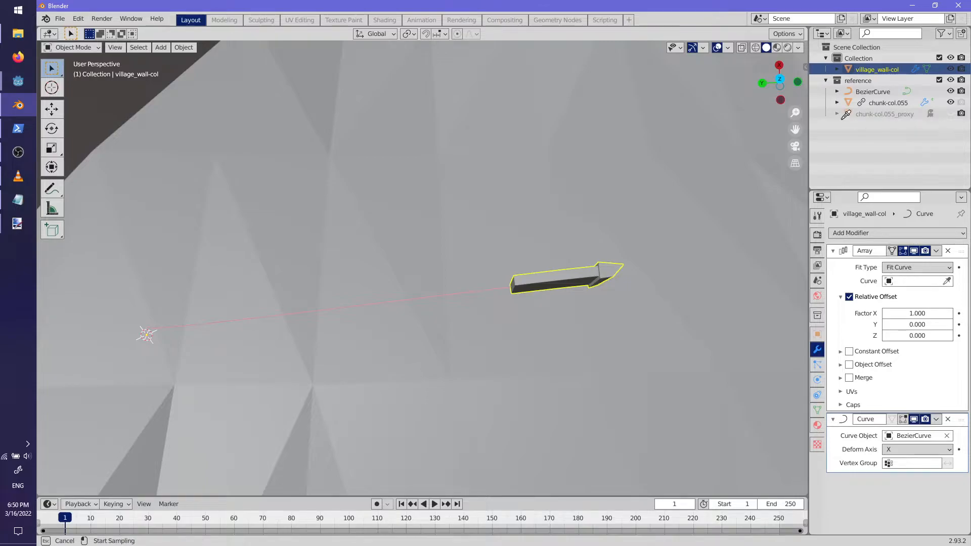
key(Escape)
click(917, 282)
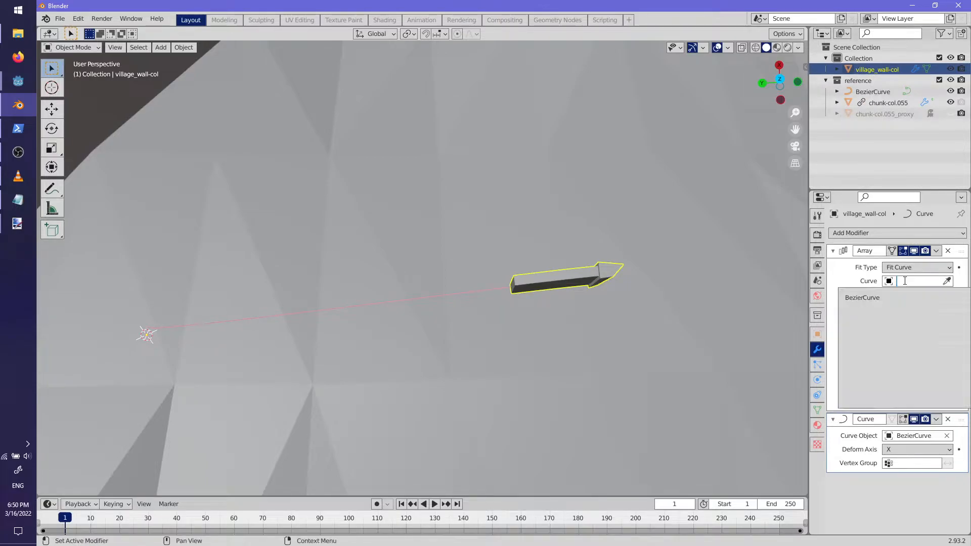
click(873, 300)
- Bend the Bezier curve at the 3D cursor's end by moving its control handle in Edit Mode
middle_drag(581, 349, 496, 291)
click(492, 292)
middle_drag(392, 320, 332, 242)
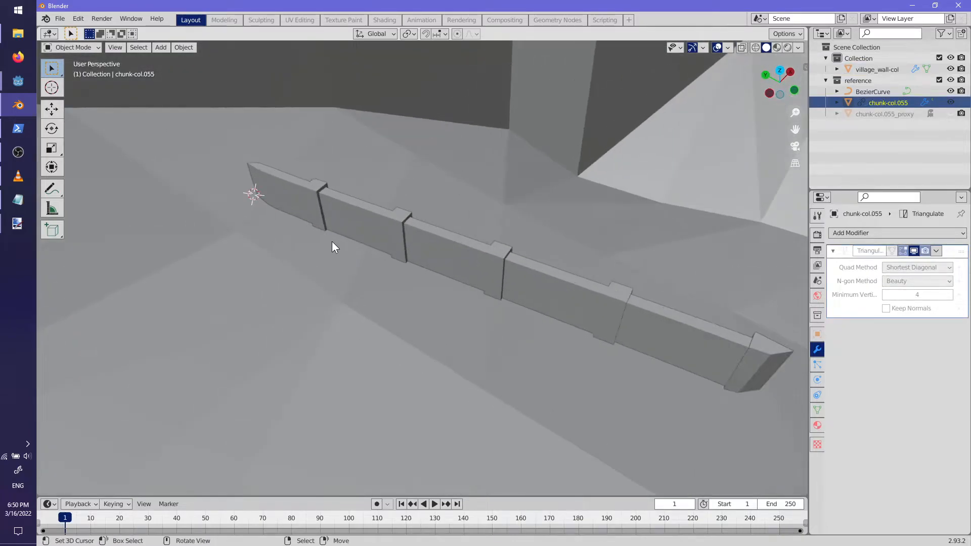
click(867, 92)
middle_drag(555, 334, 274, 260)
key(Tab)
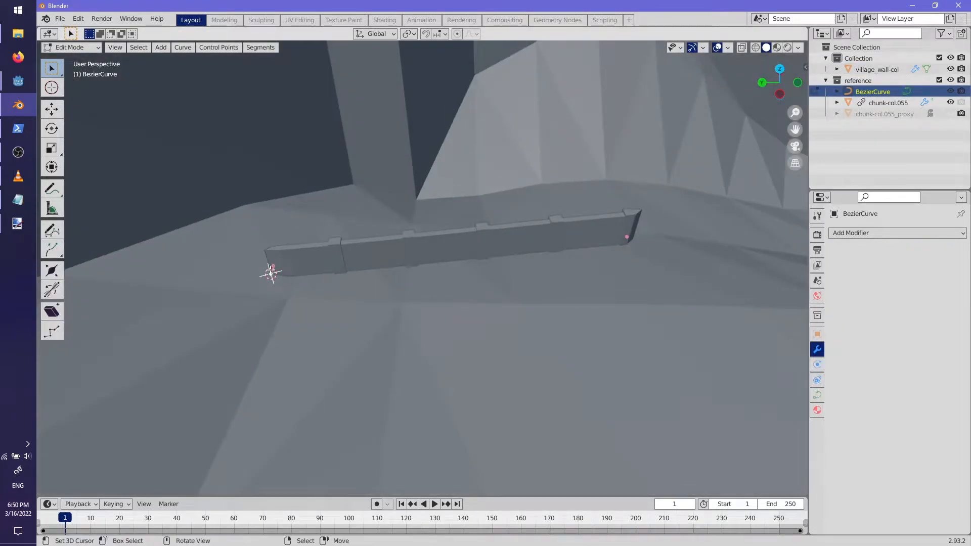
key(g)
click(502, 85)
middle_drag(502, 85, 510, 194)
- Reshape the far end of the Bezier curve by moving its handle and end point to alter the wall's bend
middle_drag(553, 319, 618, 228)
key(g)
click(606, 232)
key(g)
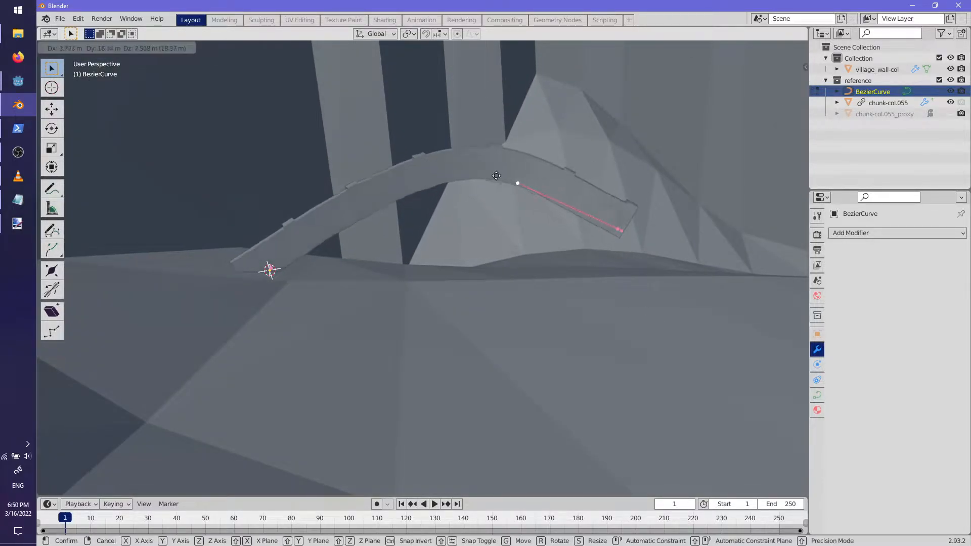
click(416, 266)
middle_drag(416, 266, 640, 245)
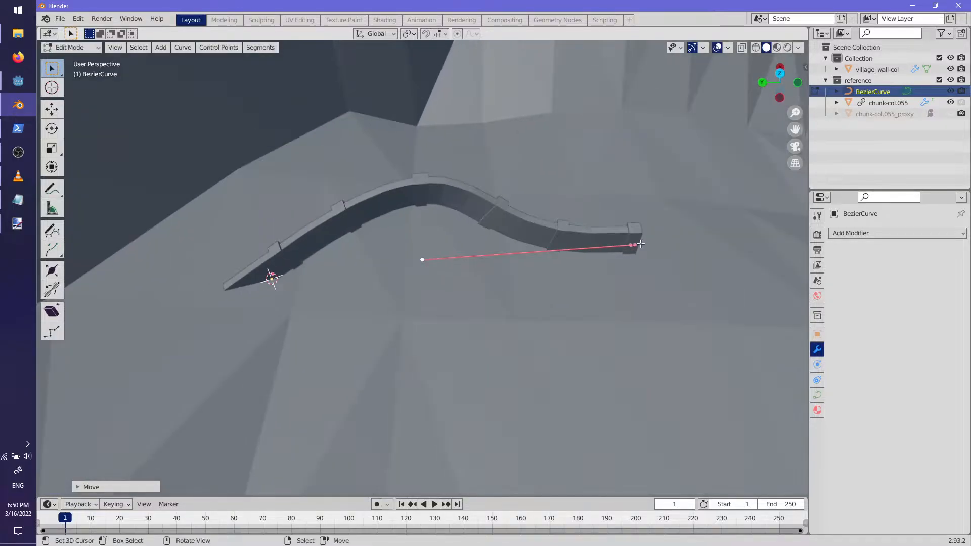
key(g)
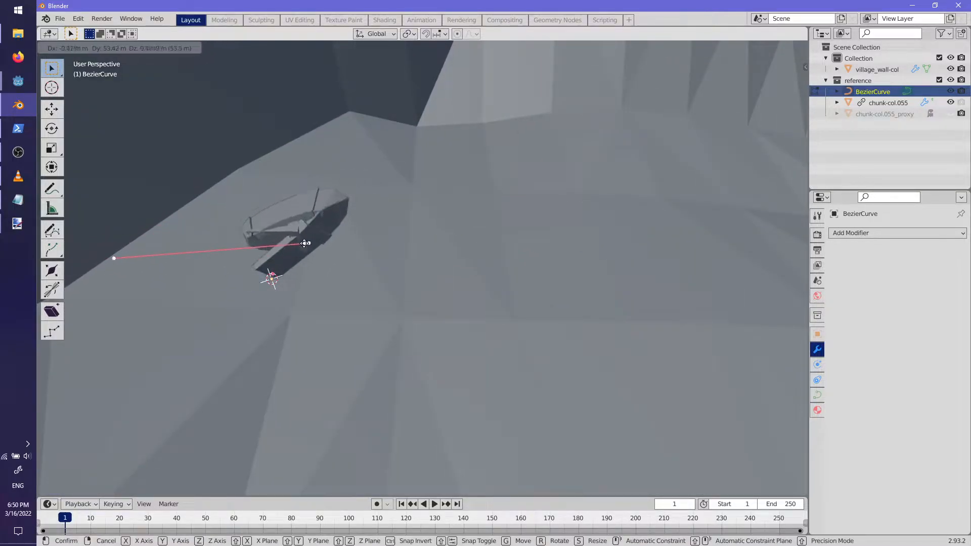
- Place the Bezier curve's selected end control point on the terrain, turning it about the Z axis
click(318, 210)
key(r)
key(z)
click(390, 83)
middle_drag(390, 84, 346, 347)
key(g)
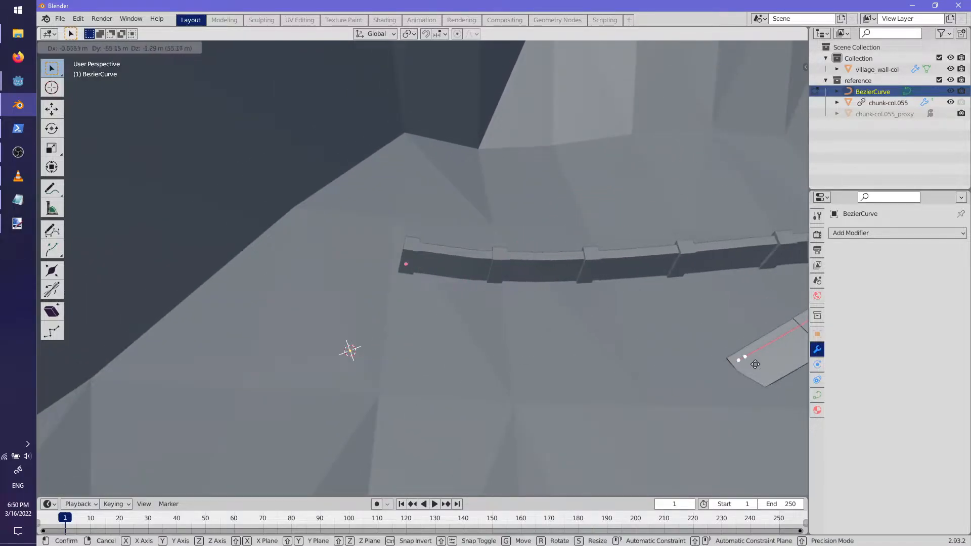
click(701, 340)
- Rotate the curve's end control point about Z again, reposition it along the slope, and finish editing the curve
middle_drag(701, 340, 674, 338)
key(r)
key(z)
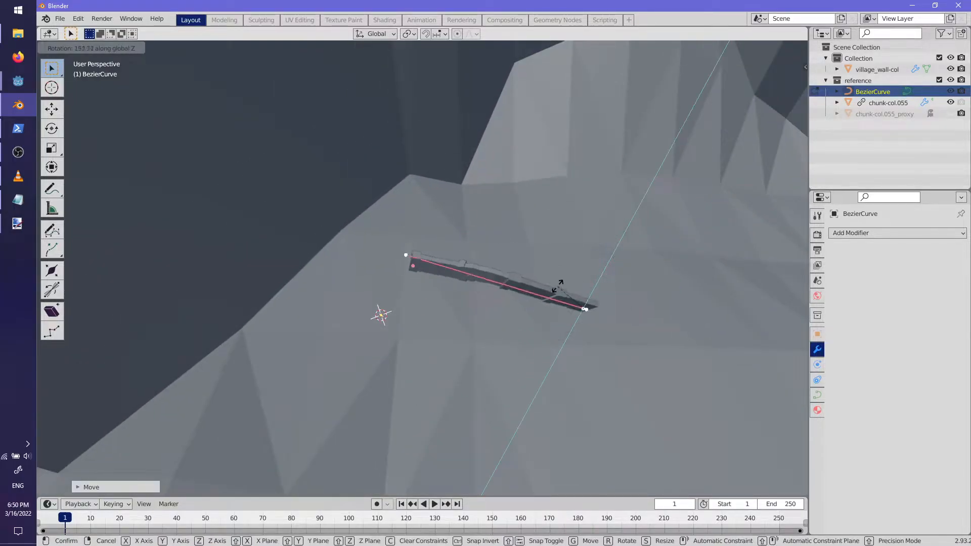
click(559, 282)
middle_drag(560, 282, 498, 252)
key(g)
click(277, 267)
key(Tab)
- Set the Bezier curve's twist method to Z-Up so the wall stays upright
click(363, 270)
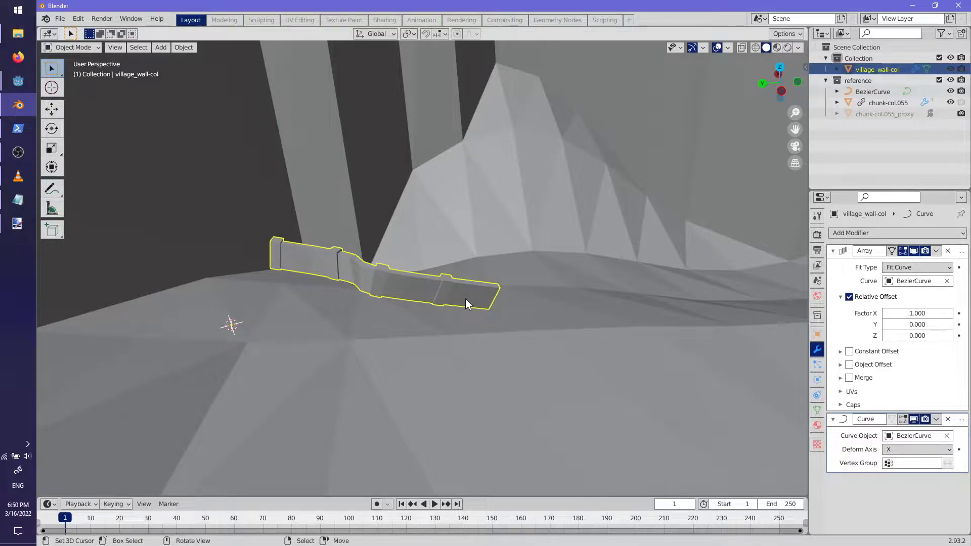
key(Tab)
key(Tab)
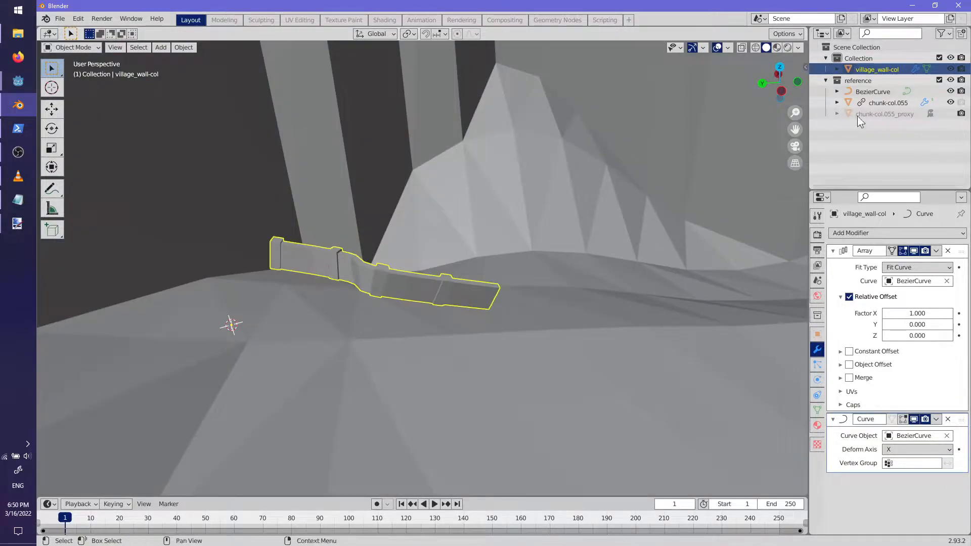
click(874, 93)
click(817, 395)
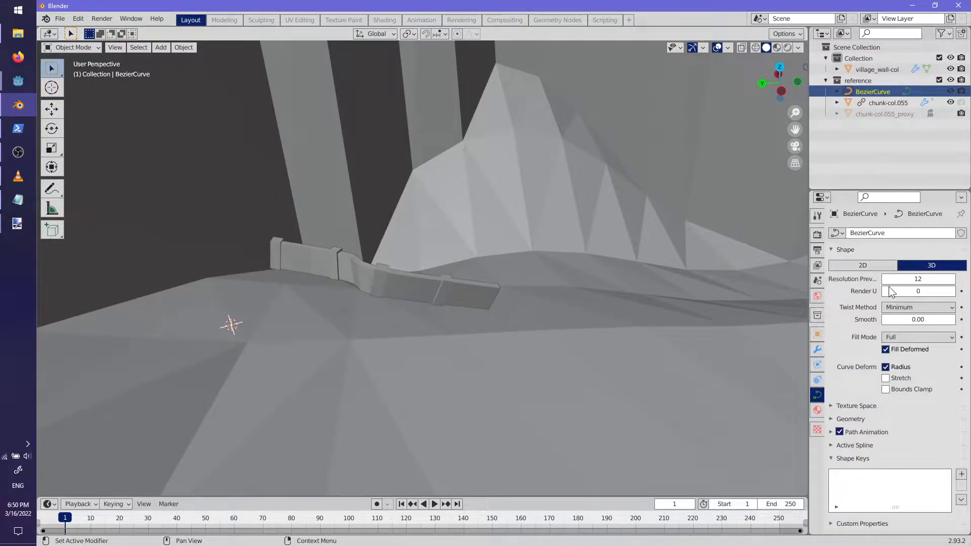
click(896, 320)
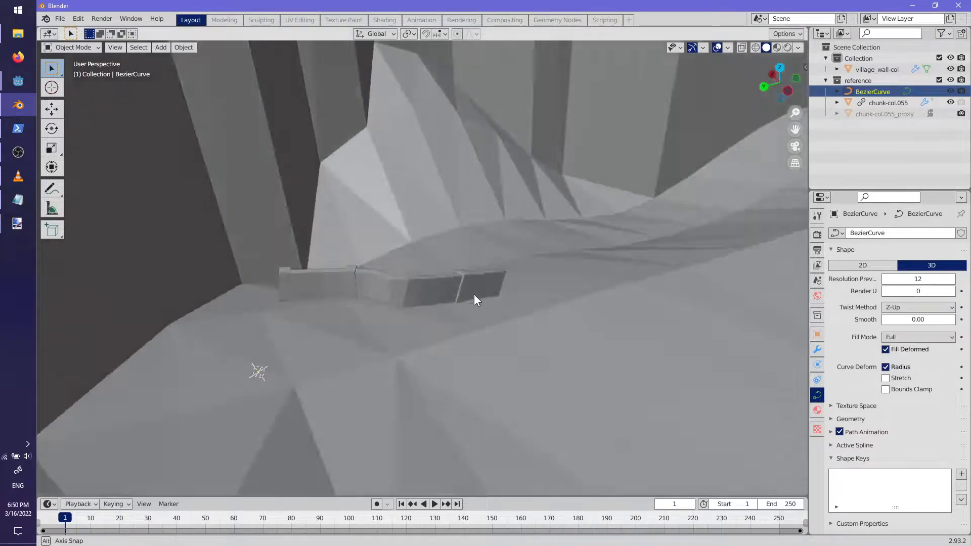
- Inspect the wall from the other side and move the Bezier curve's end control point to the terrain edge
scroll(463, 294, up, 5)
middle_drag(540, 293, 640, 259)
scroll(554, 267, up, 3)
click(872, 70)
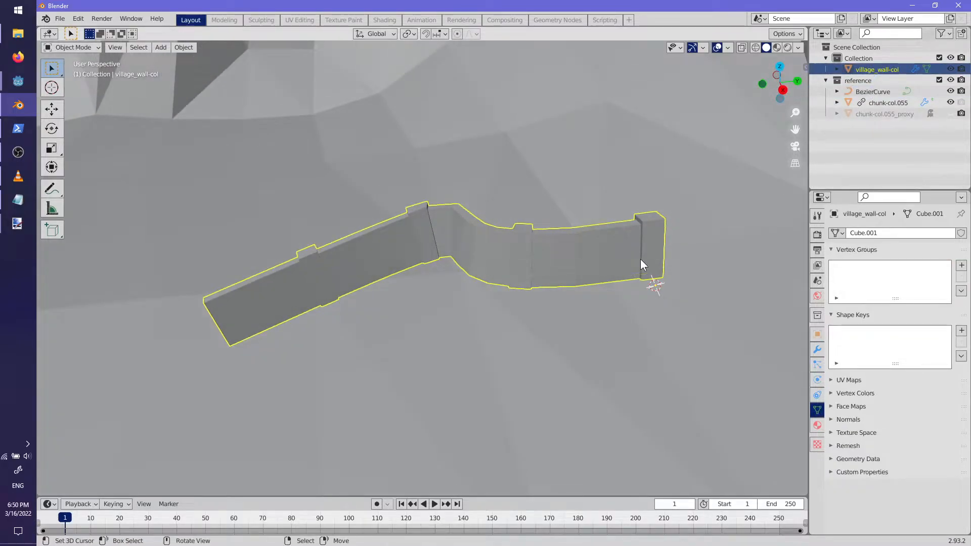
click(874, 91)
key(Tab)
scroll(592, 263, down, 2)
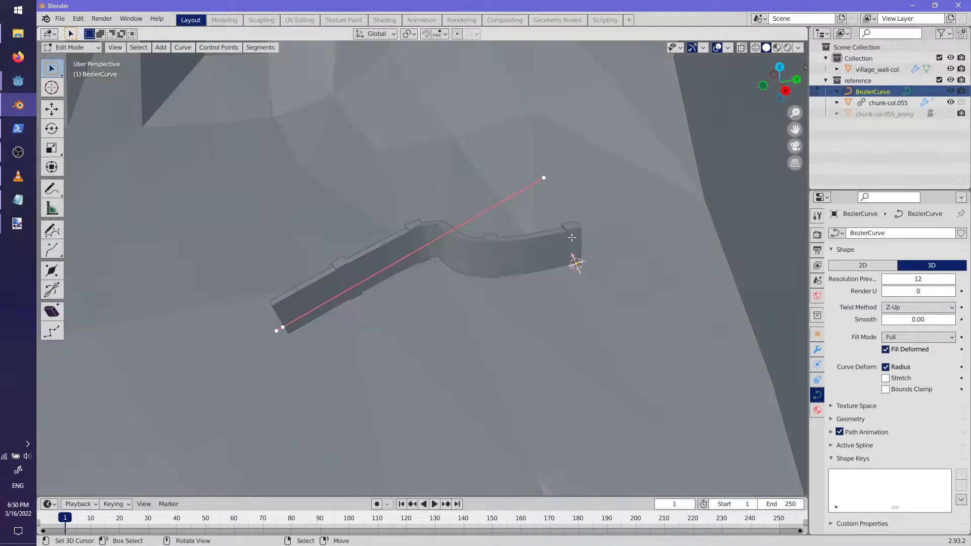
scroll(554, 259, up, 2)
middle_drag(572, 260, 529, 234)
key(g)
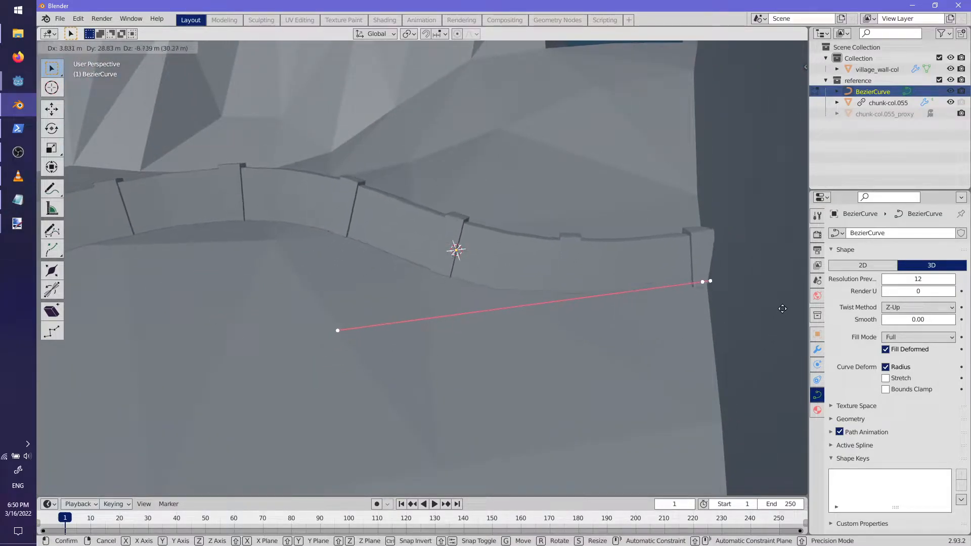
click(775, 300)
- Rotate the curve's end control point, adjust its height along Z, and finish editing the curve
key(r)
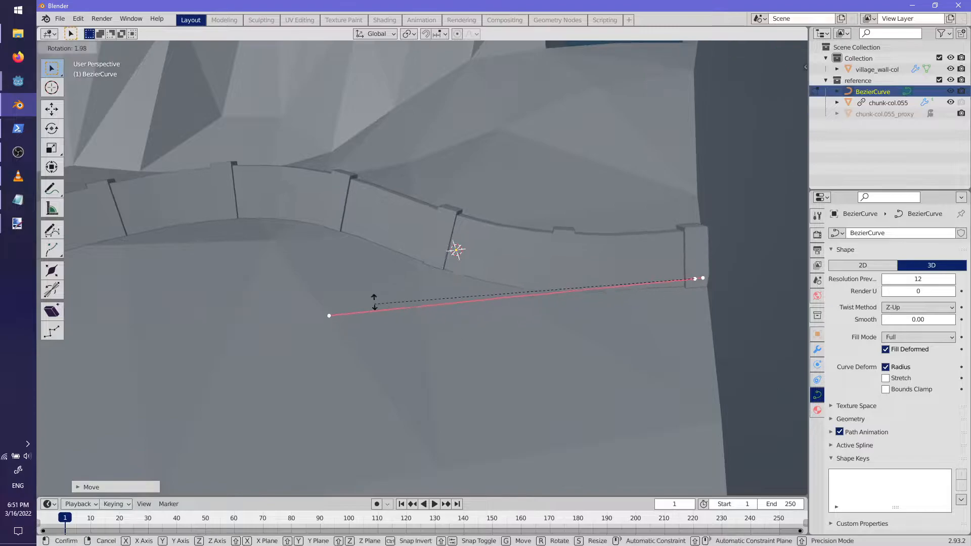
click(427, 266)
key(g)
key(z)
click(428, 273)
key(Tab)
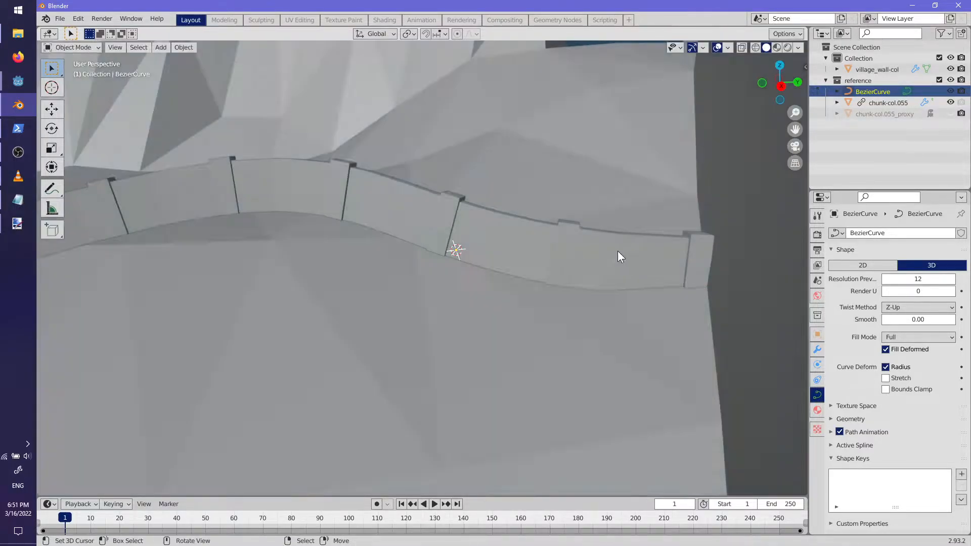
- Select the wall section's top faces and pillar loop in the village wall mesh and lower them about 1.4 m along Z
click(599, 251)
key(Tab)
shift+middle_drag(374, 262, 465, 274)
scroll(465, 274, up, 2)
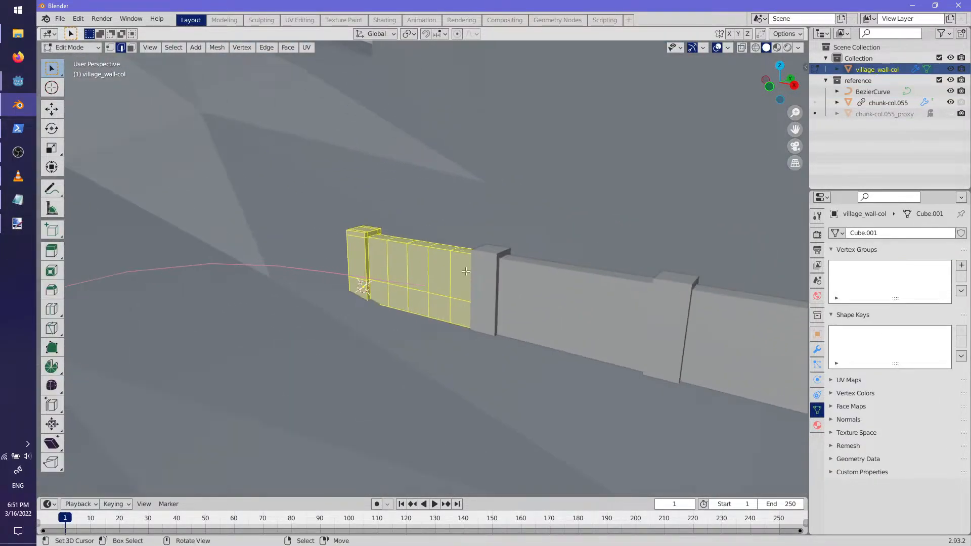
right_click(467, 253)
scroll(383, 246, up, 2)
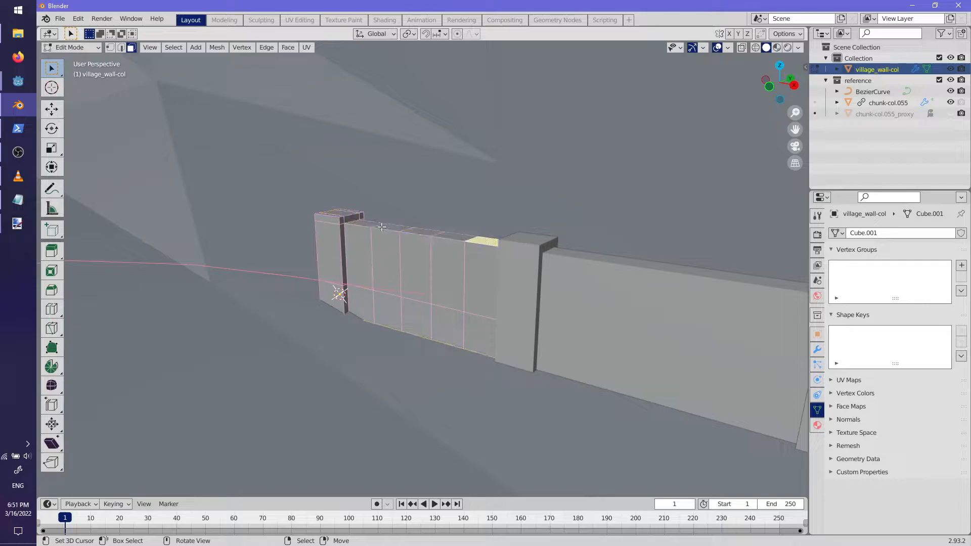
middle_drag(364, 226, 381, 227)
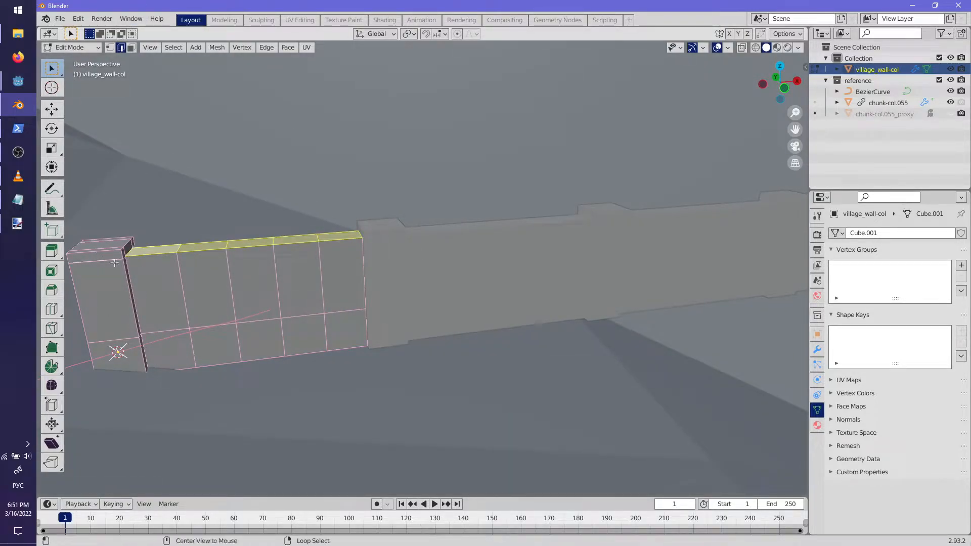
key(g)
key(z)
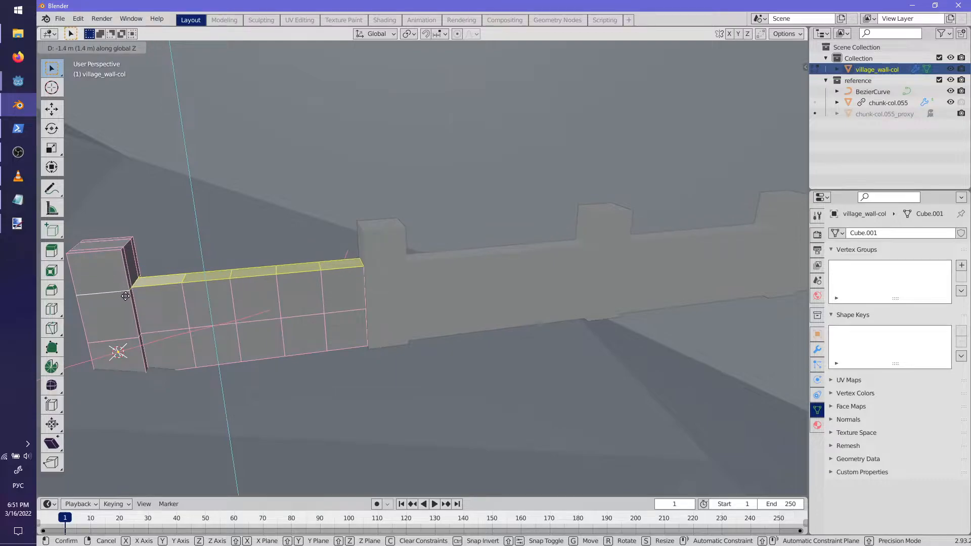
click(125, 296)
middle_drag(125, 297, 514, 342)
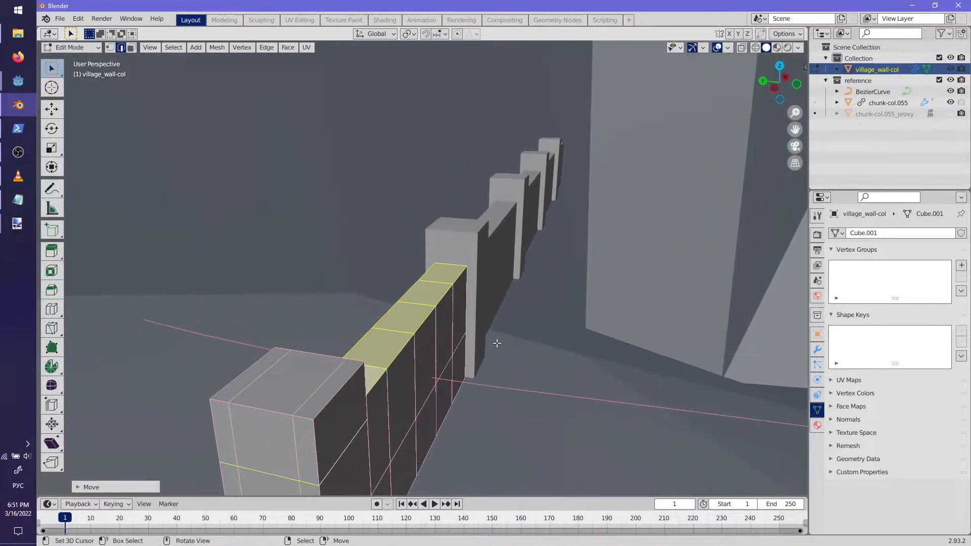
- Narrow the top of the wall section by scaling its two long upper edges along the Y axis
key(alt+a)
middle_drag(456, 279, 243, 381)
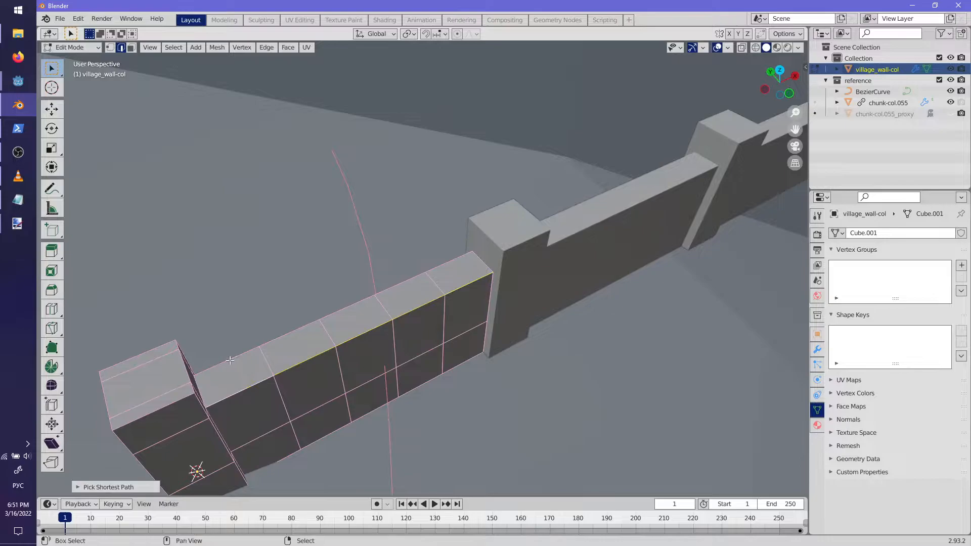
key(s)
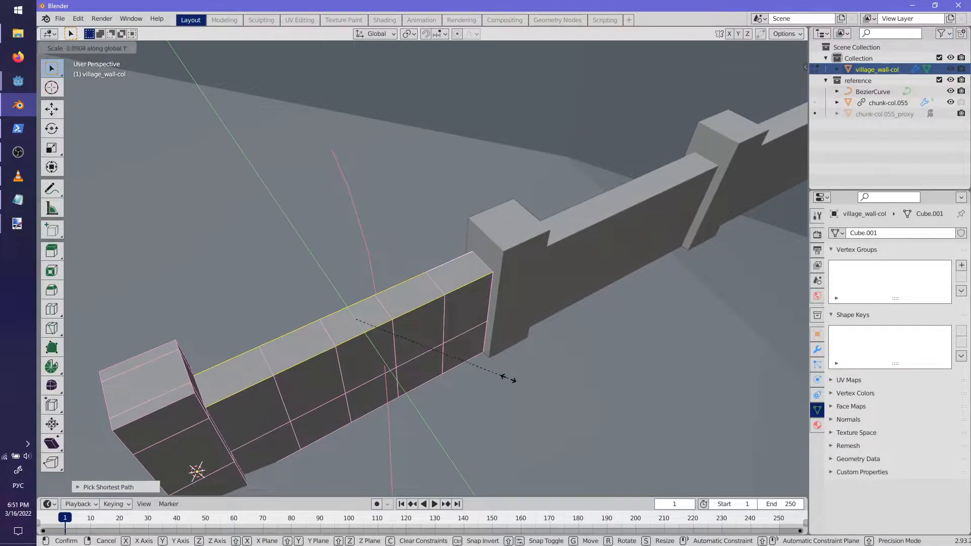
click(460, 363)
- Extrude the two stacked faces in the middle of the wall's side outward along Y to form a buttress
middle_drag(460, 363, 473, 278)
click(401, 296)
ctrl+click(392, 364)
middle_drag(393, 364, 479, 372)
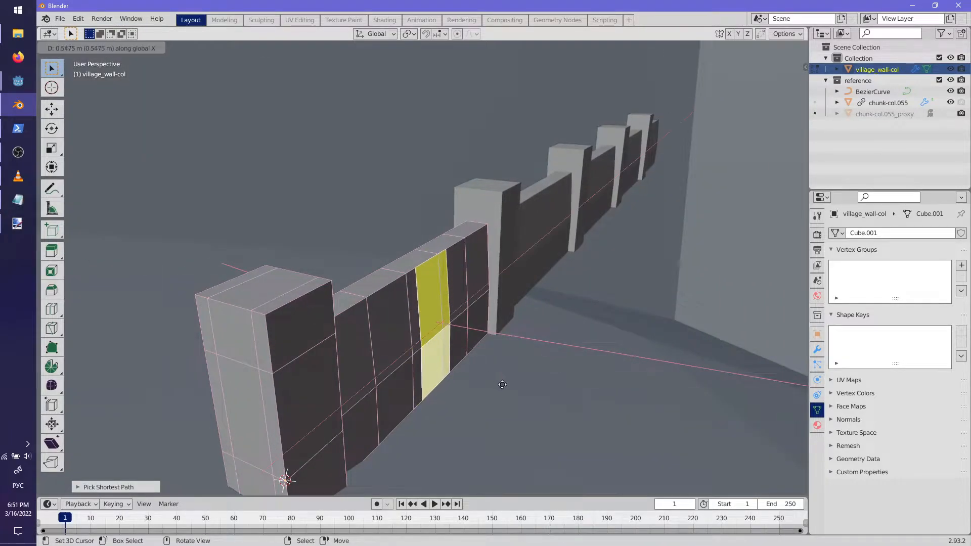
key(y)
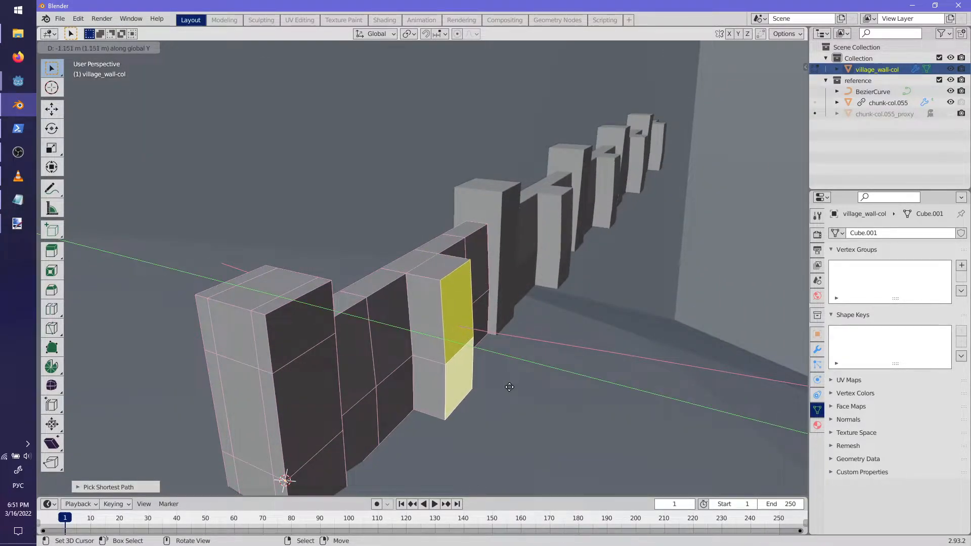
click(518, 391)
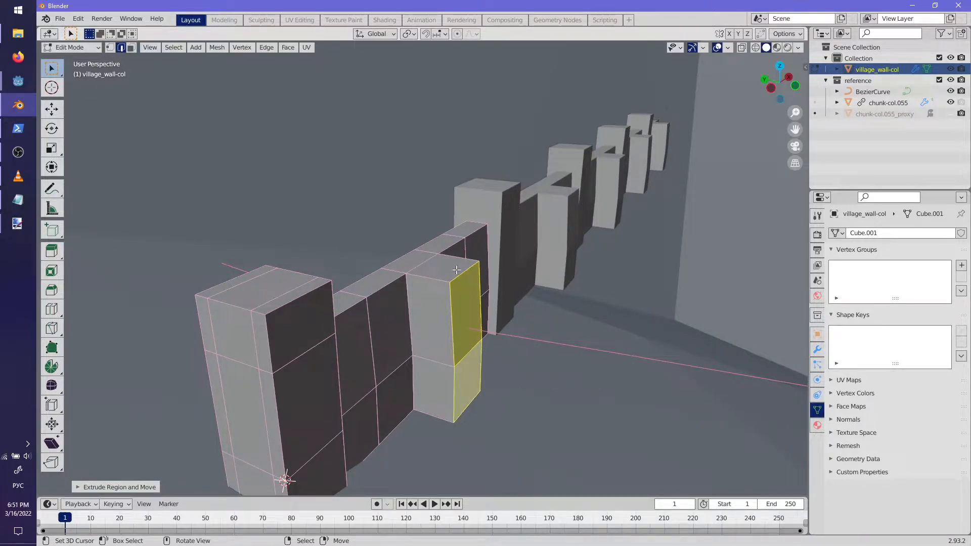
- Slope the buttress by moving its outer top edge about 0.73 m back along Y, and finish editing the mesh
key(x)
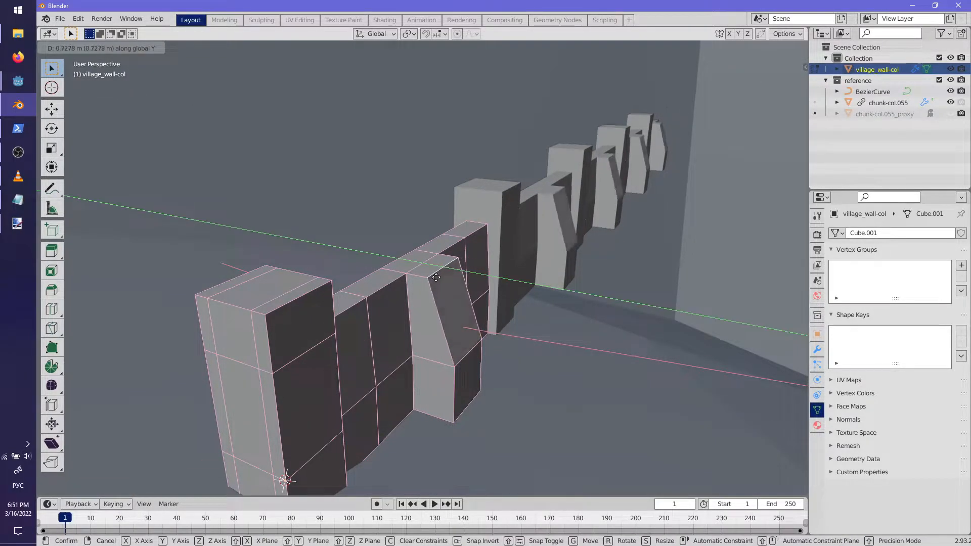
click(436, 277)
middle_drag(436, 277, 535, 288)
key(Tab)
- Edit the Bezier curve and move the near end's handle horizontally, with Z locked, to reshape the wall's bend
click(869, 92)
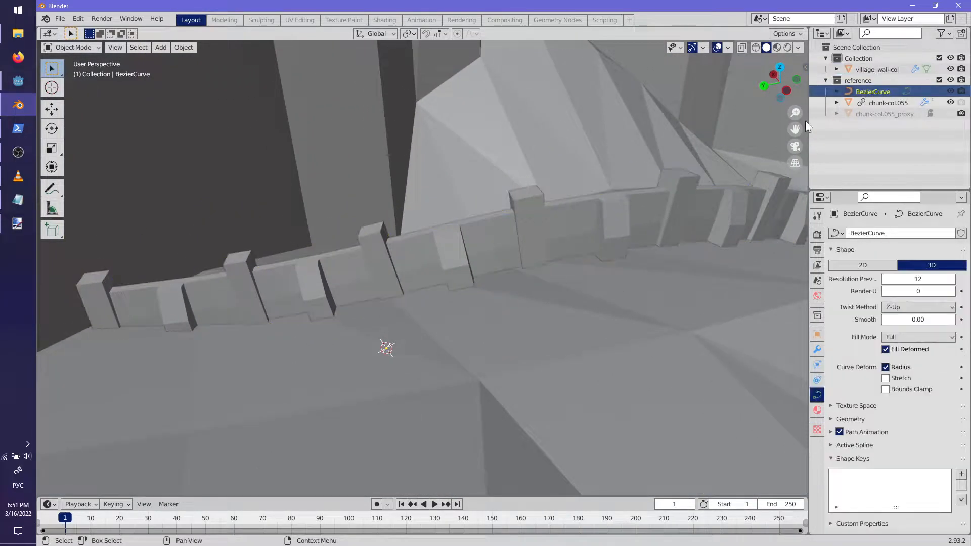
key(Tab)
middle_drag(339, 329, 457, 255)
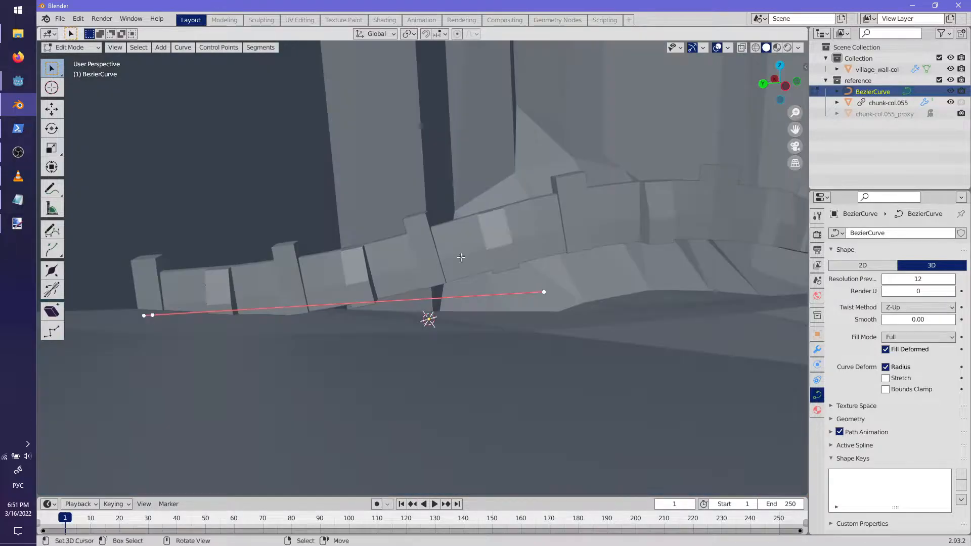
mouse_move(546, 292)
middle_down()
mouse_move(559, 382)
mouse_move(547, 292)
middle_up()
key(g)
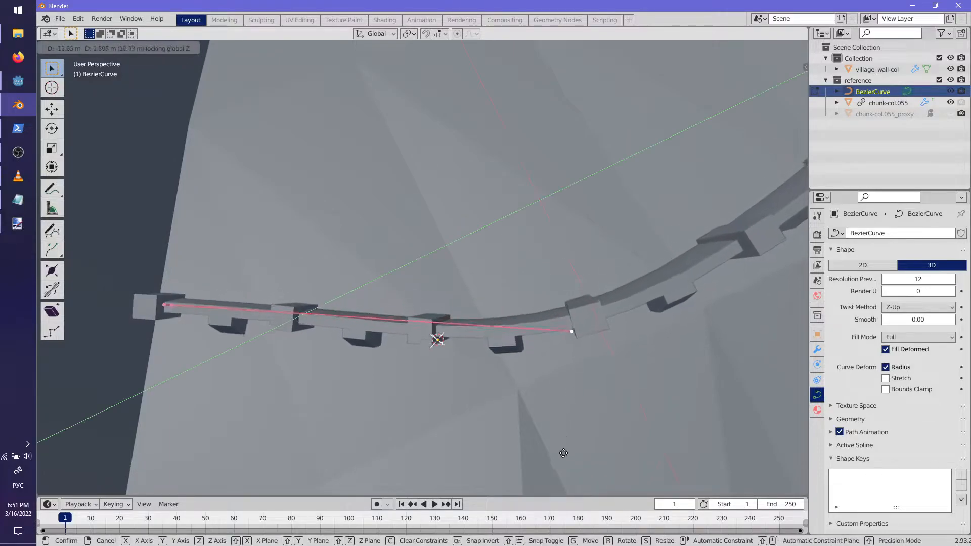
click(557, 358)
middle_drag(557, 358, 127, 342)
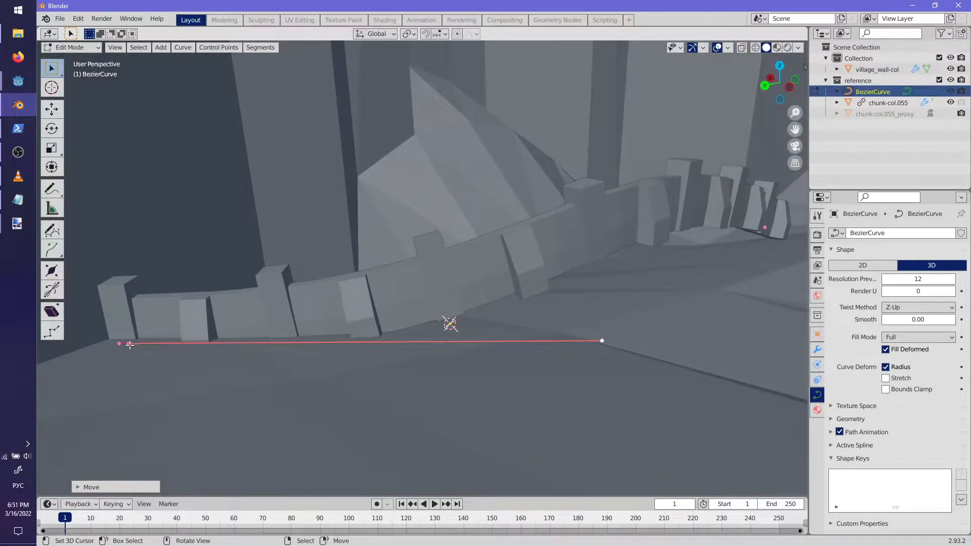
- Select the curve's near end control point, adjust its height along Z, and shift it slightly at the terrain edge
right_click(130, 345)
key(g)
key(z)
click(125, 331)
key(g)
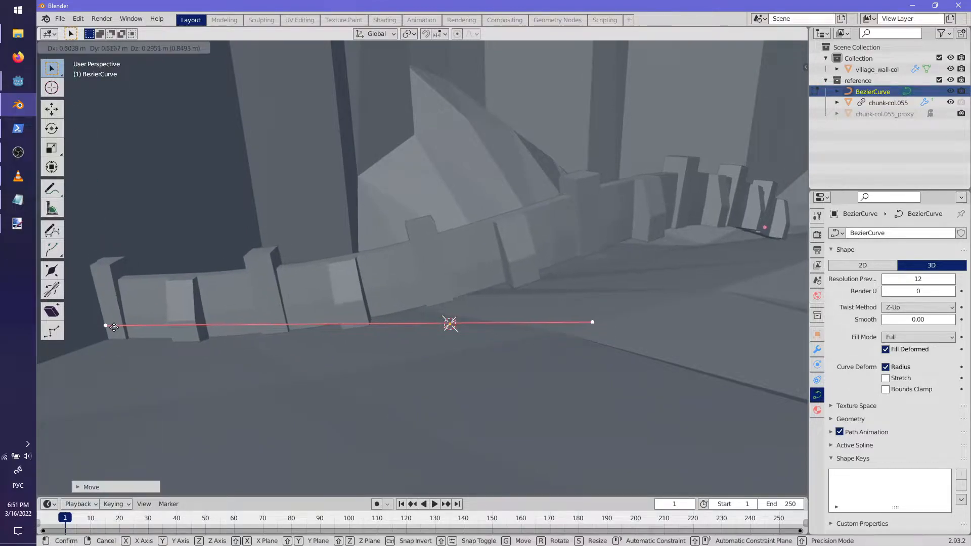
click(112, 329)
- Select the control point at the curve's opposite end and move it to a new spot on the slope
middle_drag(115, 329, 341, 349)
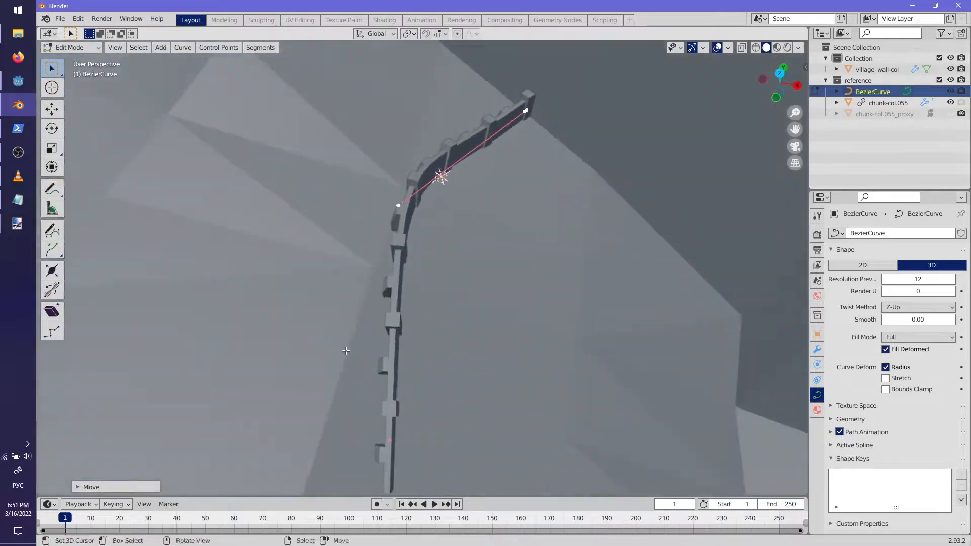
scroll(340, 349, down, 3)
middle_drag(404, 367, 428, 400)
shift+middle_drag(427, 400, 444, 328)
scroll(351, 292, down, 2)
scroll(474, 328, up, 4)
right_click(504, 355)
key(g)
click(373, 320)
middle_drag(373, 319, 473, 306)
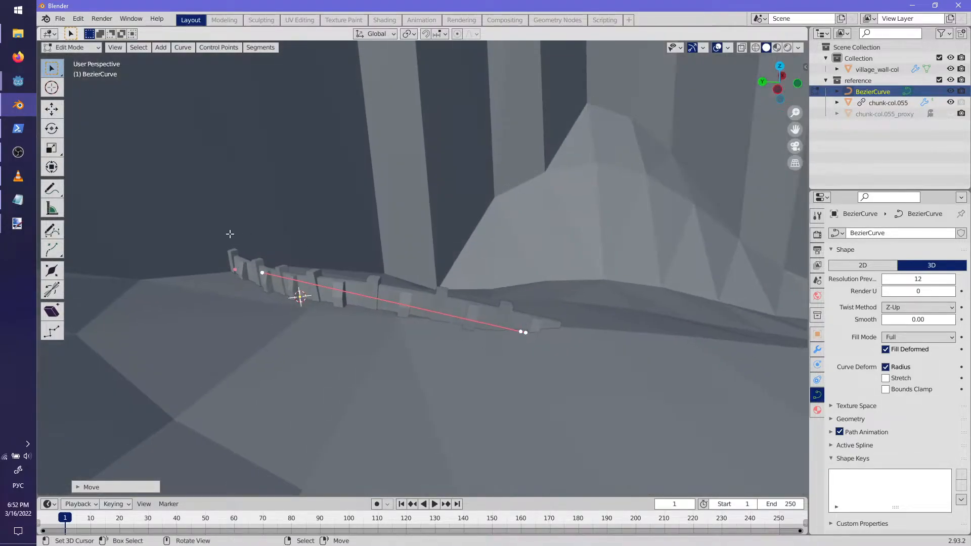
- Rotate the far end control point and adjust its height along Z to fit the terrain
key(r)
click(304, 322)
middle_drag(355, 300, 205, 270)
key(g)
key(z)
click(377, 326)
- Refine the far end control point from a side view by rotating it and moving it against the ground
middle_drag(377, 326, 453, 328)
key(KP_3)
key(r)
click(403, 329)
middle_drag(334, 346, 471, 287)
key(g)
click(367, 291)
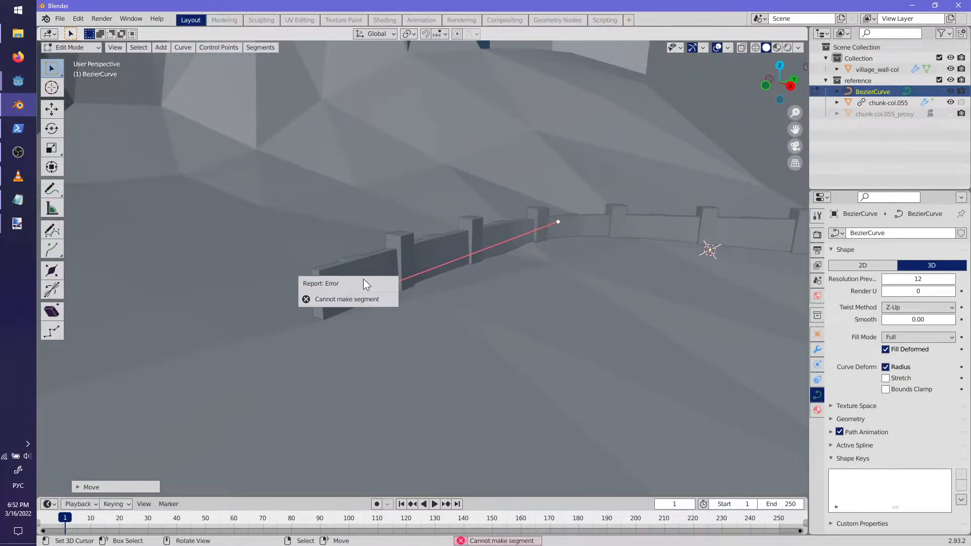
- Extrude a new segment from the curve's far end and pull in the joint's handle to reshape the bend
middle_drag(391, 313, 342, 307)
key(g)
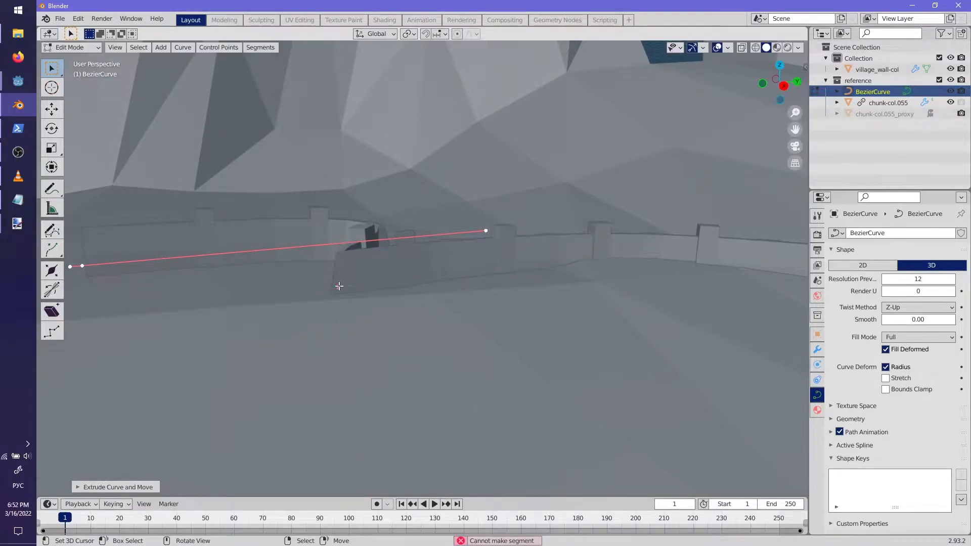
click(666, 246)
key(g)
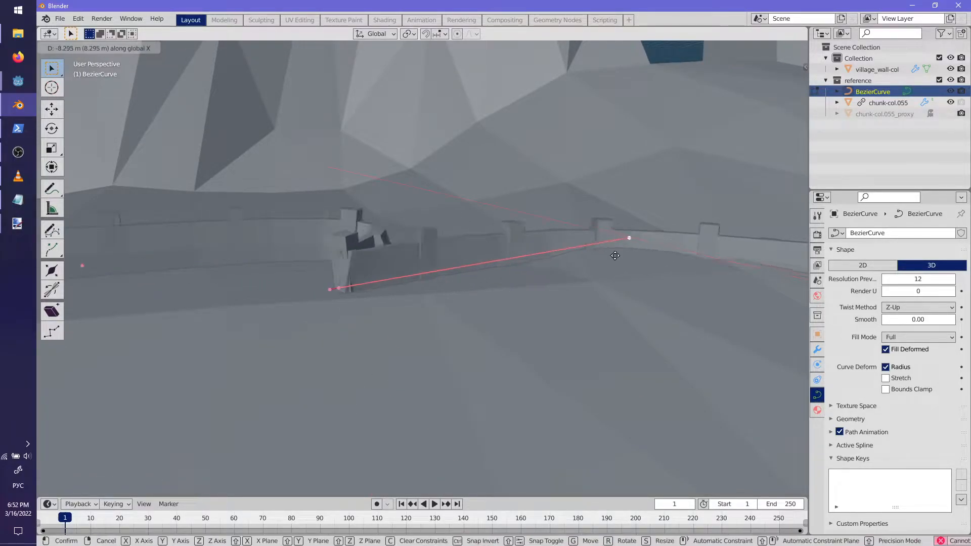
key(Escape)
key(g)
click(417, 283)
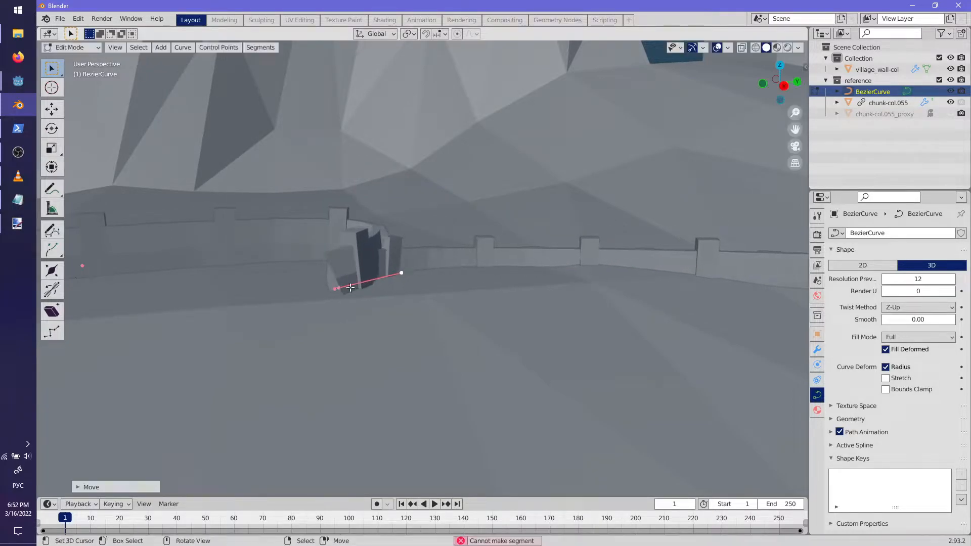
- Move and rotate the curve's control points around the extruded segment to smooth the wall's bend
middle_drag(418, 283, 252, 213)
key(g)
click(571, 211)
middle_drag(571, 211, 517, 308)
key(r)
click(482, 275)
- Reposition the control point joining the two curve segments so the wall's base follows the ground
key(g)
click(476, 335)
key(g)
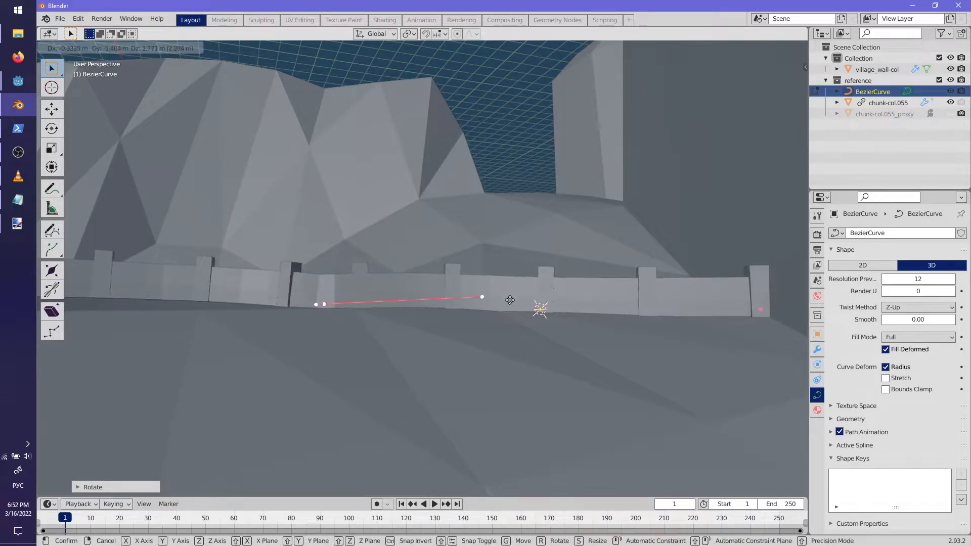
click(508, 302)
click(511, 308)
middle_drag(526, 310, 486, 318)
middle_drag(417, 276, 434, 341)
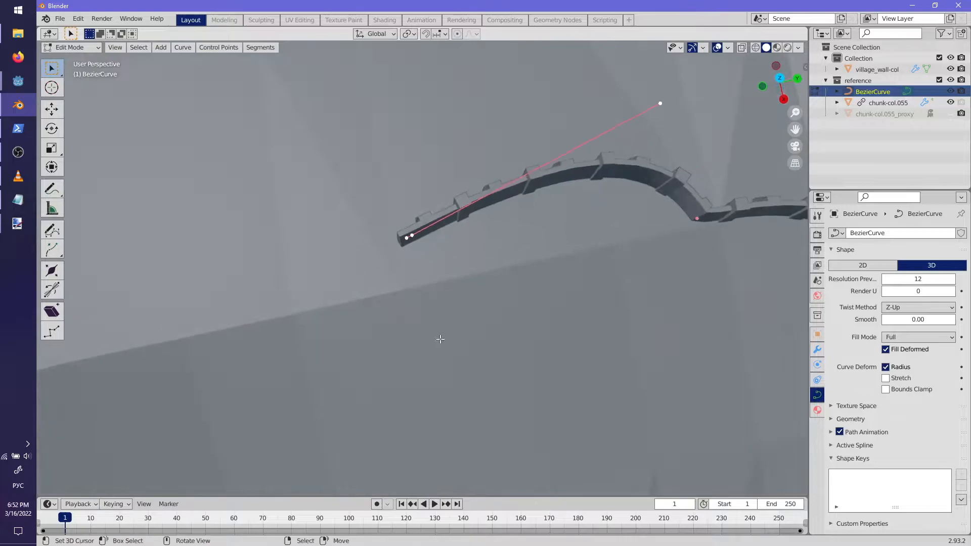
- Move and rotate the curve's selected end control point, then shorten its handle to tighten the wall's bend
key(g)
click(472, 327)
key(r)
click(526, 156)
middle_drag(527, 156, 607, 271)
key(r)
click(526, 349)
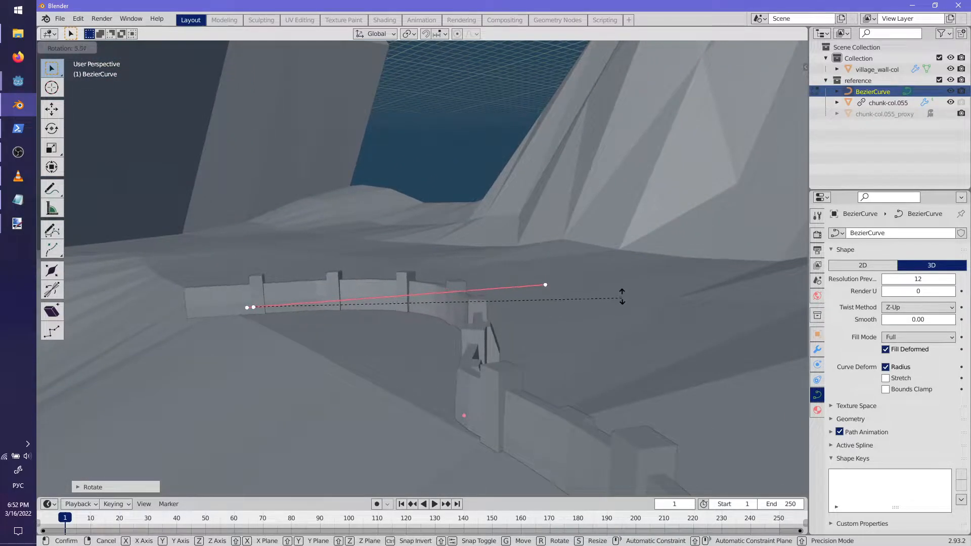
key(s)
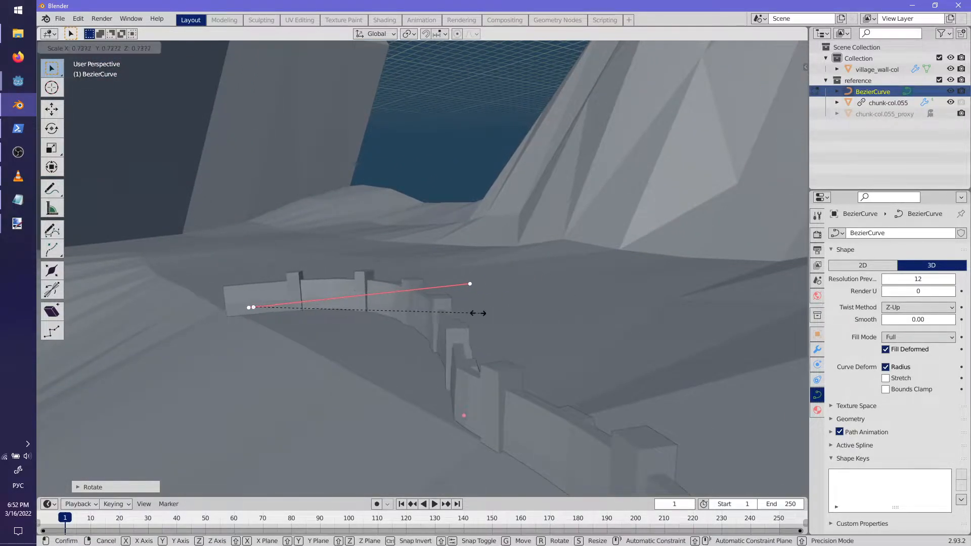
middle_drag(363, 313, 415, 329)
- Reposition the curve's end control point so the last wall sections sit on the terrain
key(g)
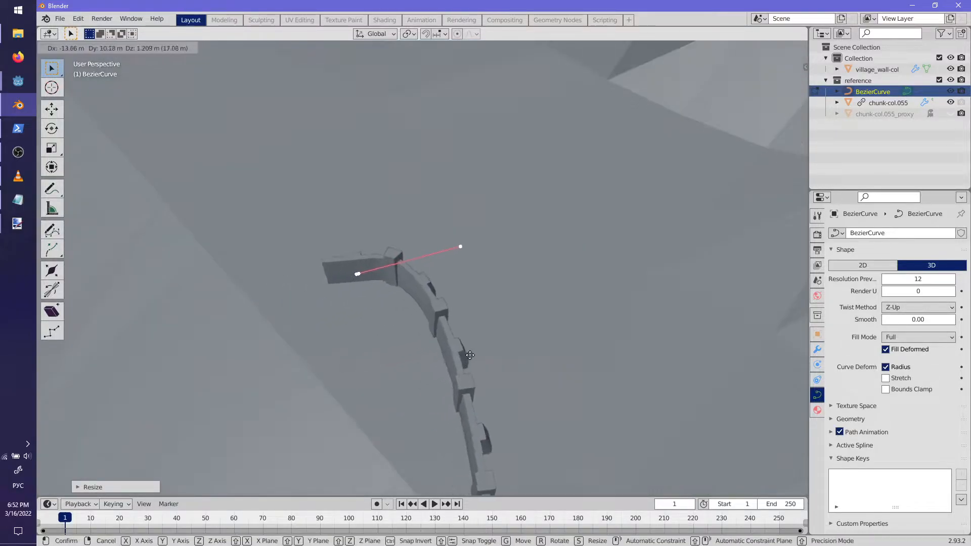
middle_drag(470, 369, 251, 336)
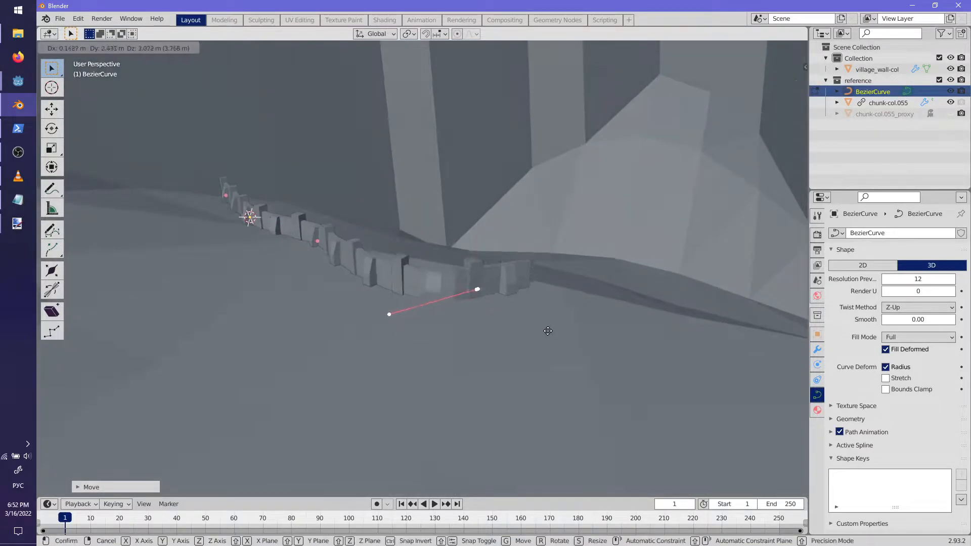
middle_drag(566, 316, 372, 243)
shift+right_click(496, 369)
middle_drag(496, 369, 444, 354)
key(g)
click(369, 339)
middle_drag(369, 340, 481, 320)
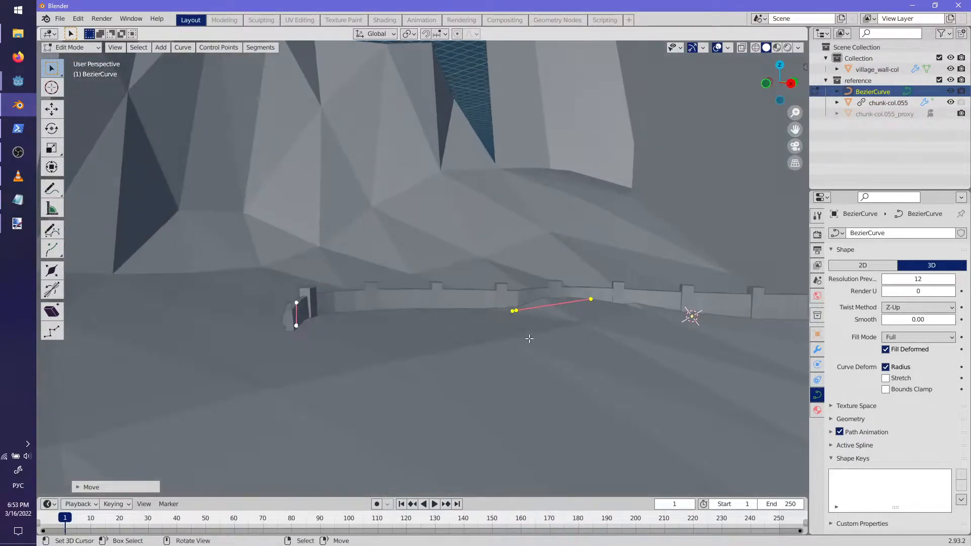
- Move and rotate the joint control point mid-wall, then lower it along Z against the ground
key(g)
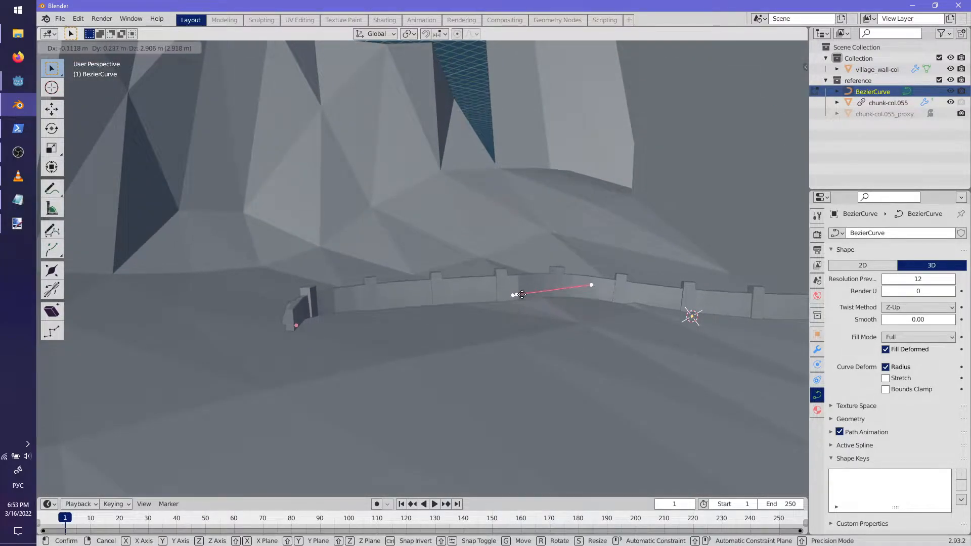
click(522, 298)
key(r)
click(657, 283)
key(g)
key(z)
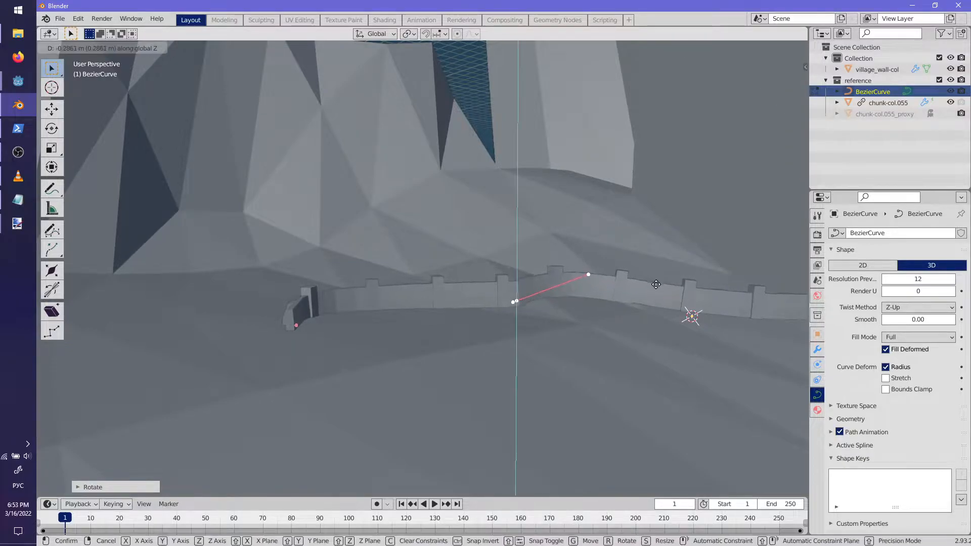
click(656, 287)
- Lower the curve's opposite end control point along Z and rotate it to follow the slope
middle_drag(677, 300, 601, 307)
click(538, 259)
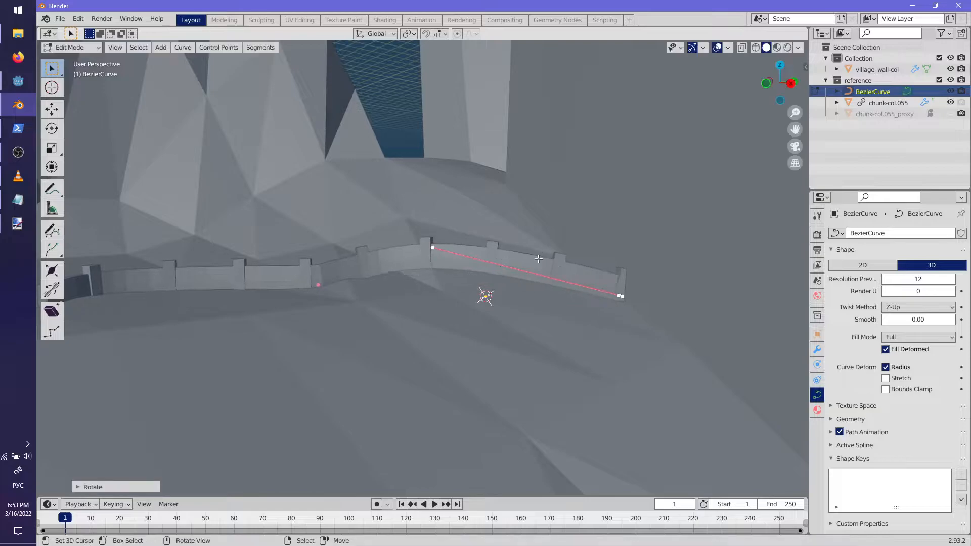
key(g)
key(z)
click(446, 259)
key(r)
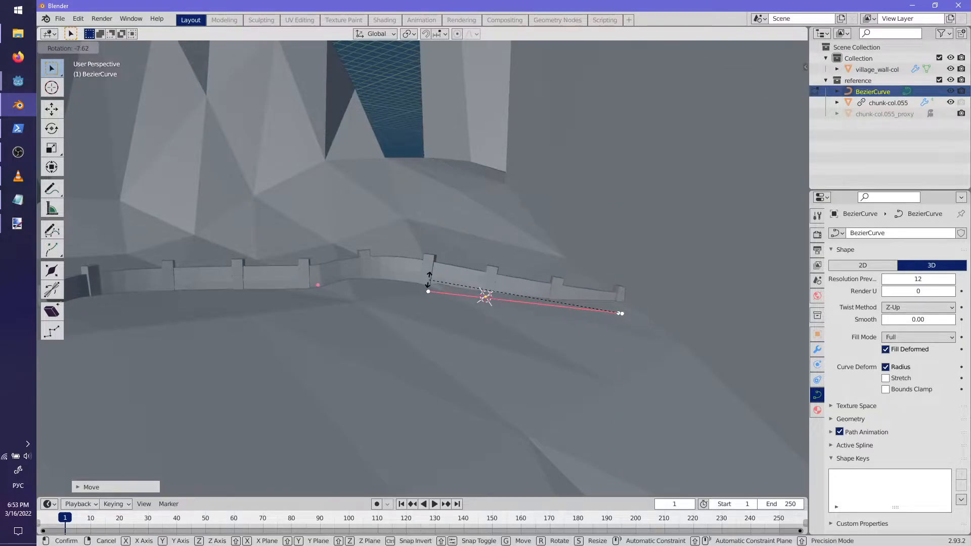
click(428, 279)
- Scale and move the opposite end control point, then rotate it about Z to reshape the wall's end bend
key(s)
click(519, 293)
key(g)
click(517, 281)
middle_drag(517, 282, 439, 357)
key(r)
key(z)
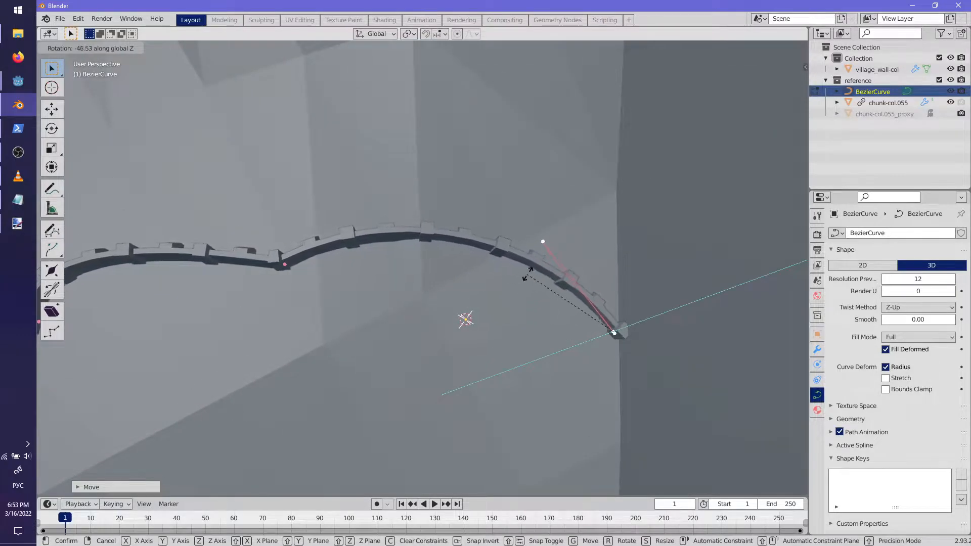
click(521, 282)
- Refine the tilt of the opposite end control point so the wall's end meets the terrain
middle_drag(496, 304, 724, 233)
key(r)
right_click(341, 290)
middle_drag(349, 299, 222, 310)
key(r)
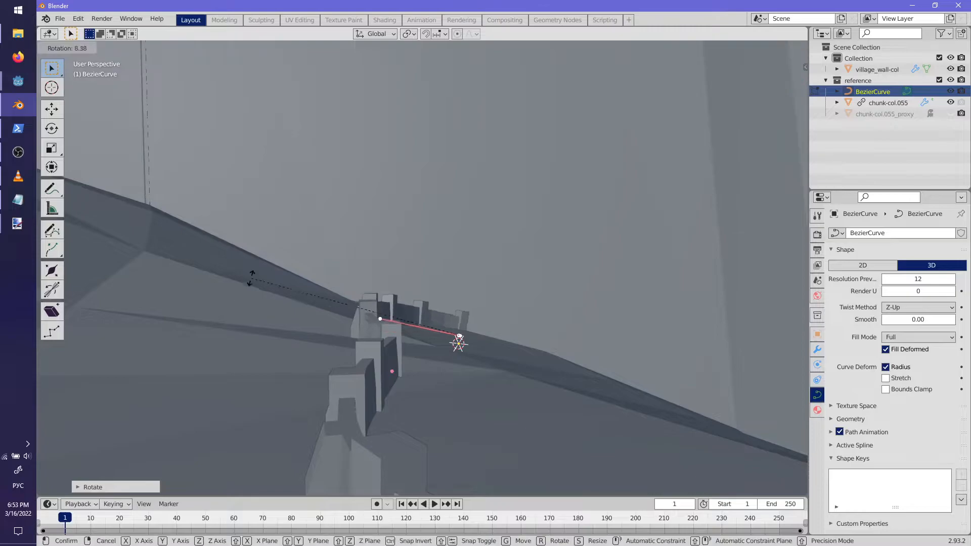
click(264, 268)
middle_drag(264, 269, 484, 376)
middle_drag(417, 371, 426, 344)
key(z)
click(518, 322)
- Return to Object Mode, duplicate the village wall and place the copy beside the original
key(Tab)
click(341, 334)
middle_drag(340, 334, 300, 319)
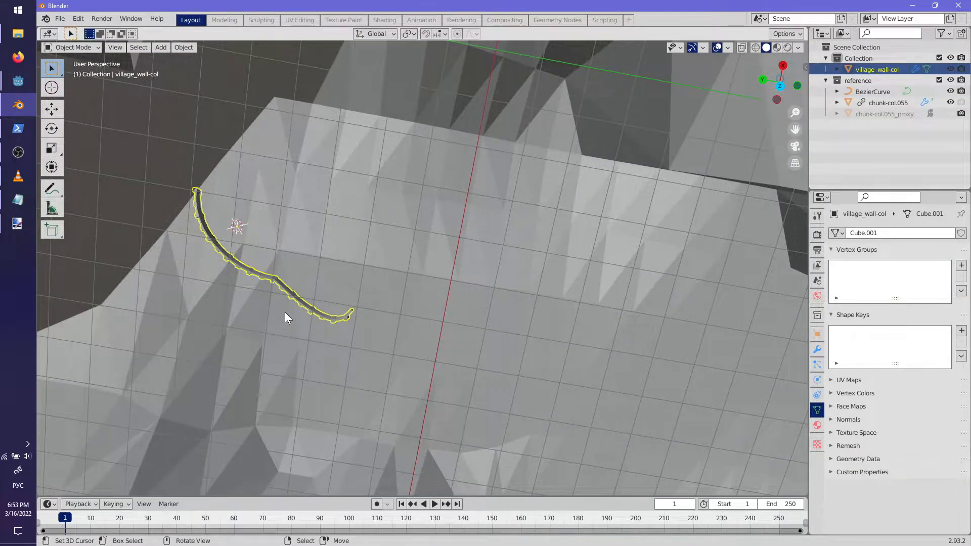
key(shift+d)
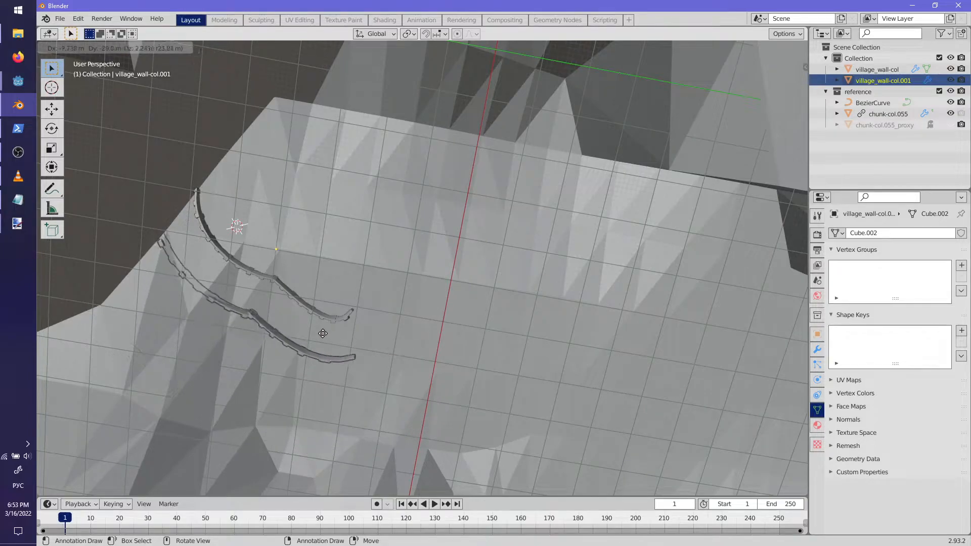
click(393, 336)
- Clear BezierCurve from the copy's Array and Curve modifiers, keeping both modifiers
click(818, 350)
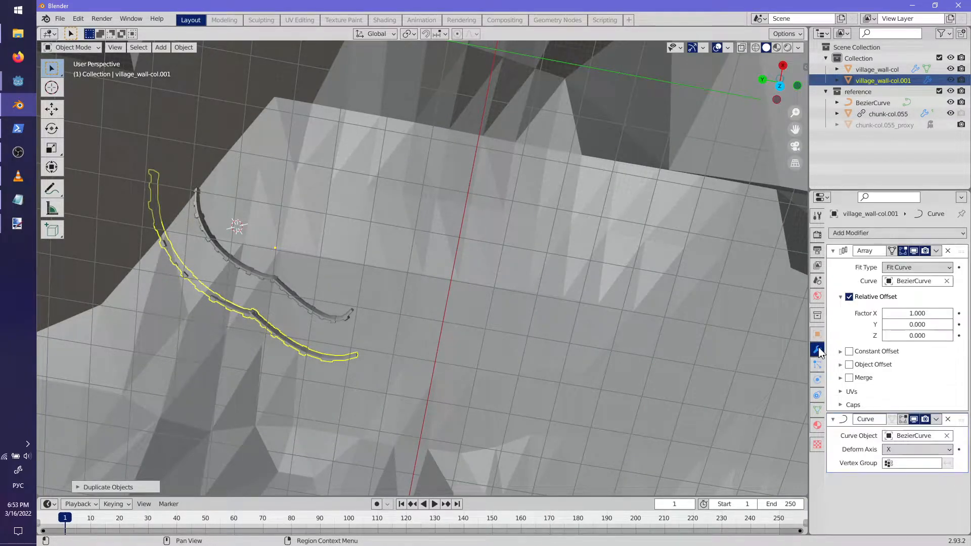
click(948, 251)
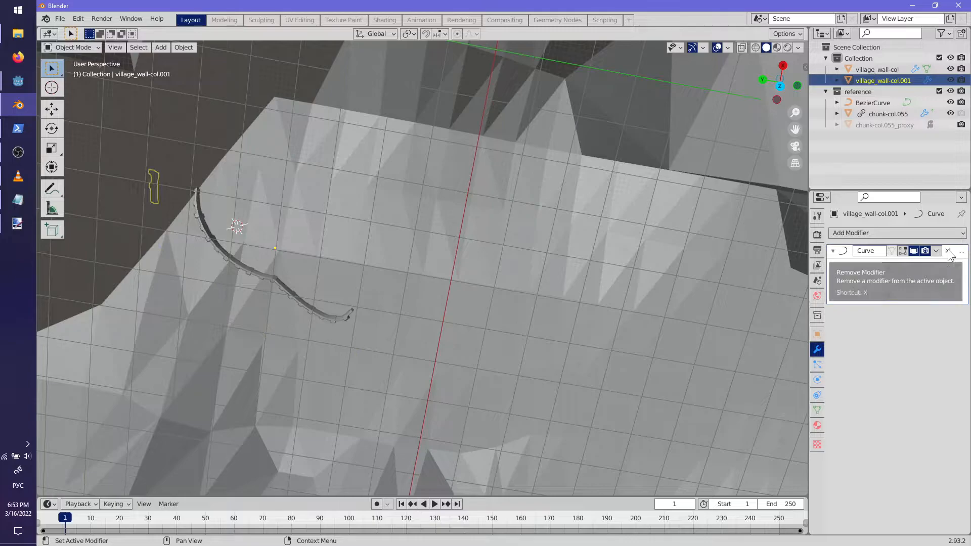
key(ctrl+z)
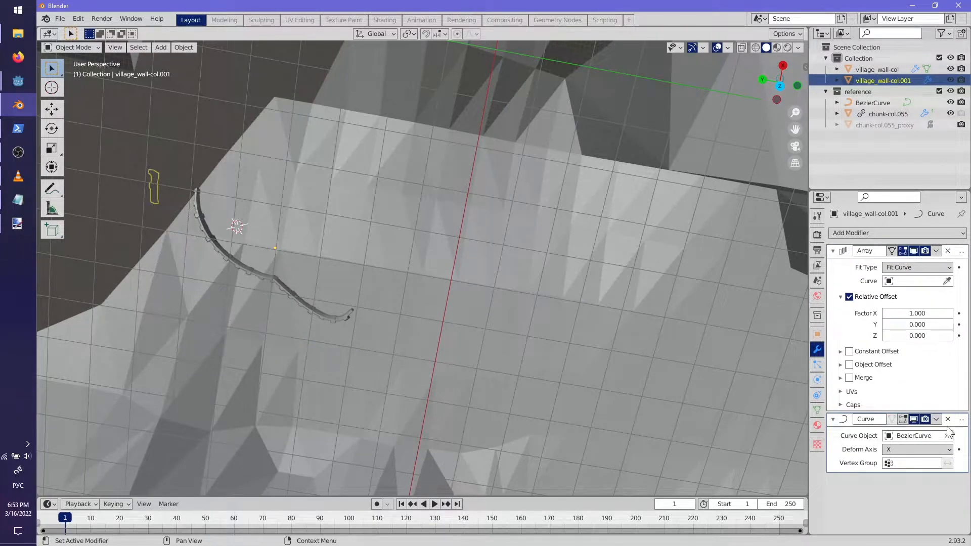
- Move the copied wall section to another part of the terrain and rotate it about Z
key(g)
click(683, 323)
middle_drag(683, 324, 358, 263)
middle_drag(375, 383, 452, 358)
key(r)
key(z)
click(461, 420)
shift+middle_drag(460, 421, 451, 351)
scroll(452, 352, up, 4)
- Mirror the copy's whole mesh by scaling it -1 along Y in Local transform orientation
key(Tab)
key(a)
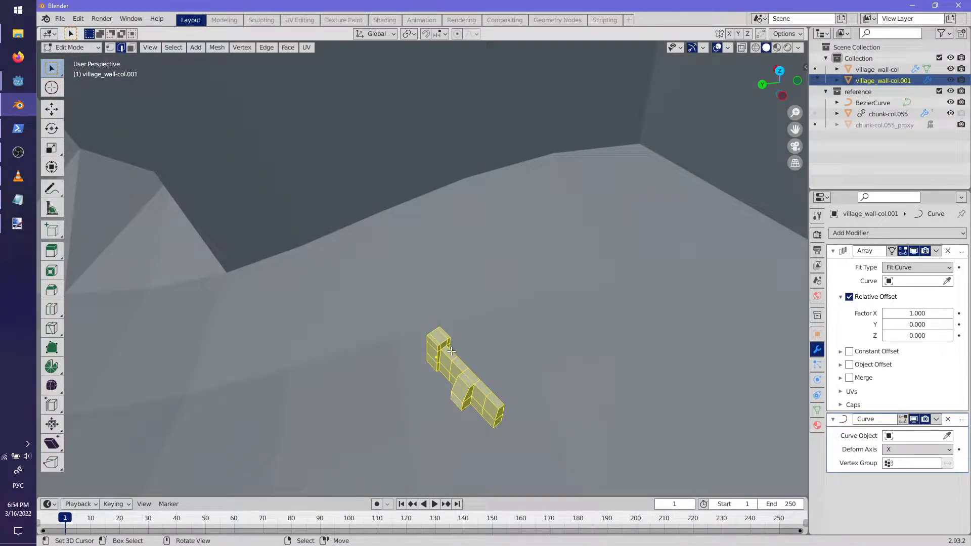
key(s)
key(y)
key(Escape)
click(375, 34)
click(347, 81)
key(s)
key(y)
key(0)
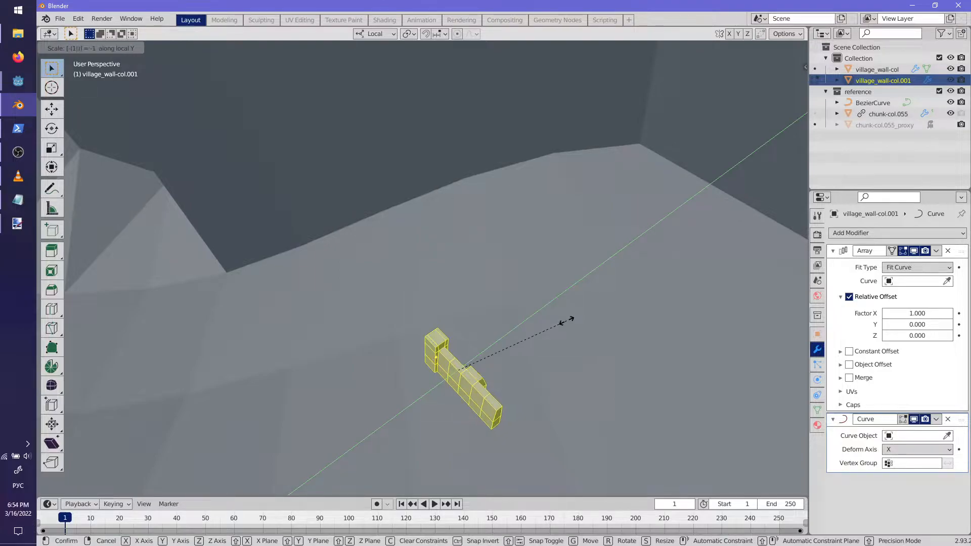
key(Return)
- Correct the normals of the mirrored wall mesh and return to Object Mode
key(alt+n)
click(567, 320)
key(Tab)
- Rotate the mirrored wall section about its local Z axis and move it across the terrain
scroll(565, 326, down, 5)
key(r)
key(z)
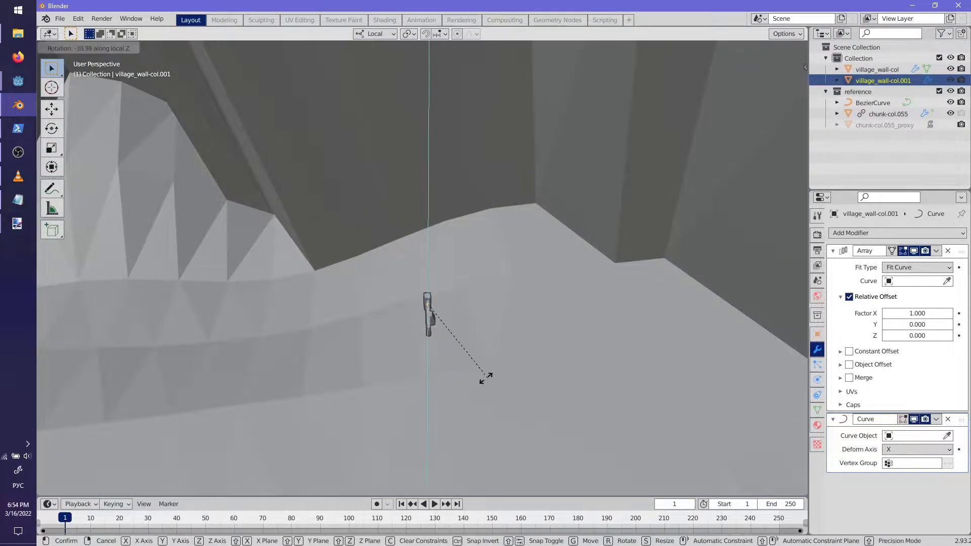
click(489, 378)
key(g)
click(601, 311)
mouse_move(563, 311)
middle_down()
mouse_move(450, 270)
mouse_move(577, 320)
middle_up()
shift+middle_drag(718, 391, 460, 263)
- Move the mirrored wall section to the foot of the cliff and turn it about Z to point inward
key(r)
click(414, 275)
key(g)
click(652, 334)
key(r)
key(z)
click(700, 371)
middle_drag(700, 371, 529, 378)
- Snap the 3D cursor to the mirrored wall section's origin and add a Bezier curve there
key(shift+s)
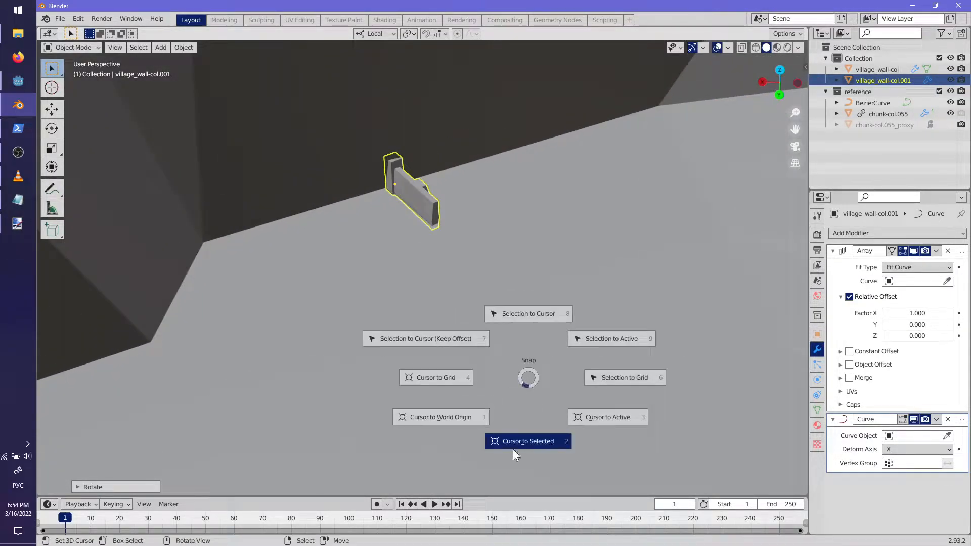
click(536, 448)
key(shift+s)
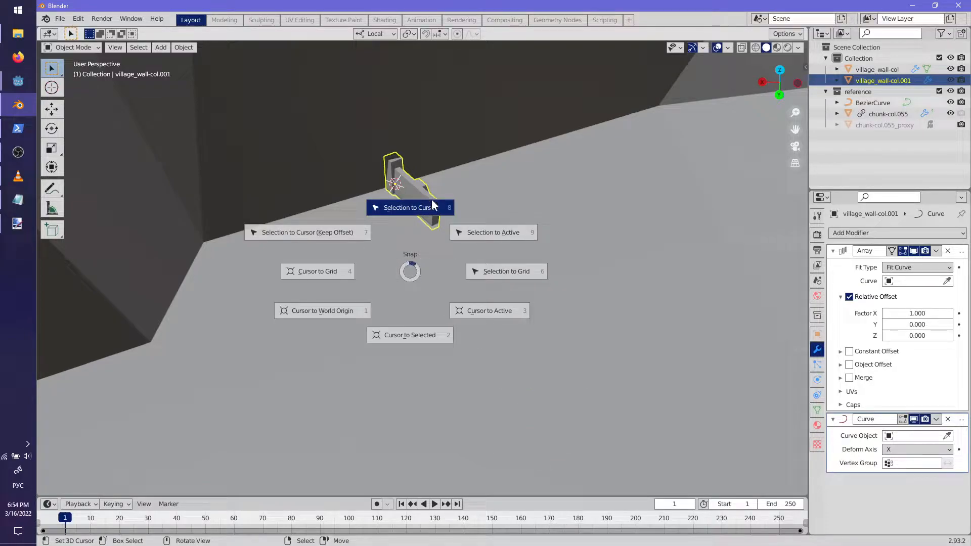
click(395, 209)
key(shift+a)
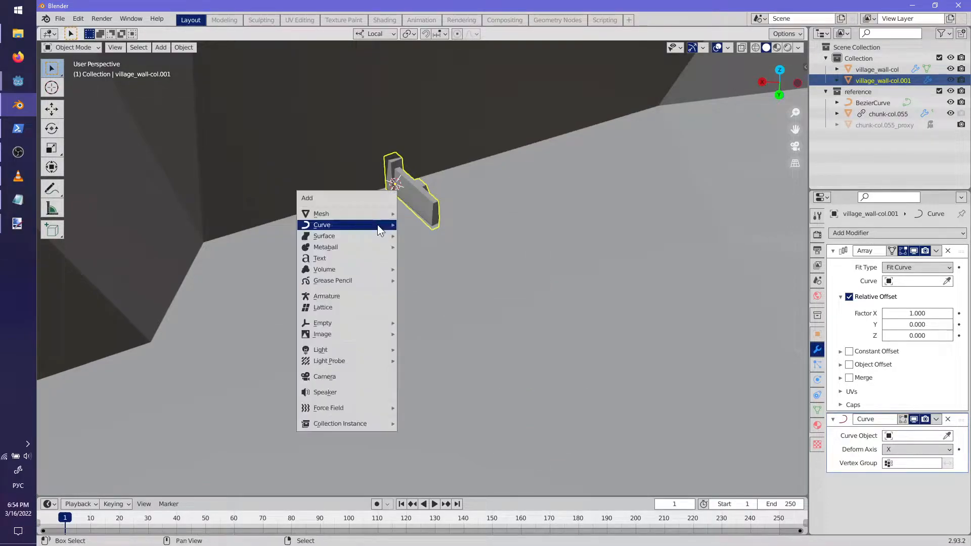
mouse_move(375, 225)
click(413, 224)
- Move the new Bezier curve into the reference collection and rename the original curve wallcurve
drag(879, 70, 875, 107)
click(870, 103)
double_click(871, 103)
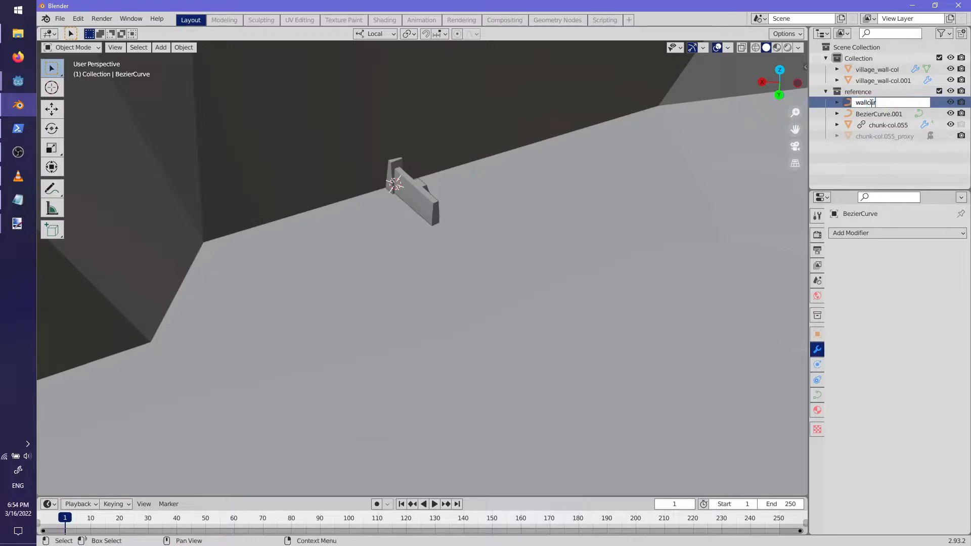
key(Return)
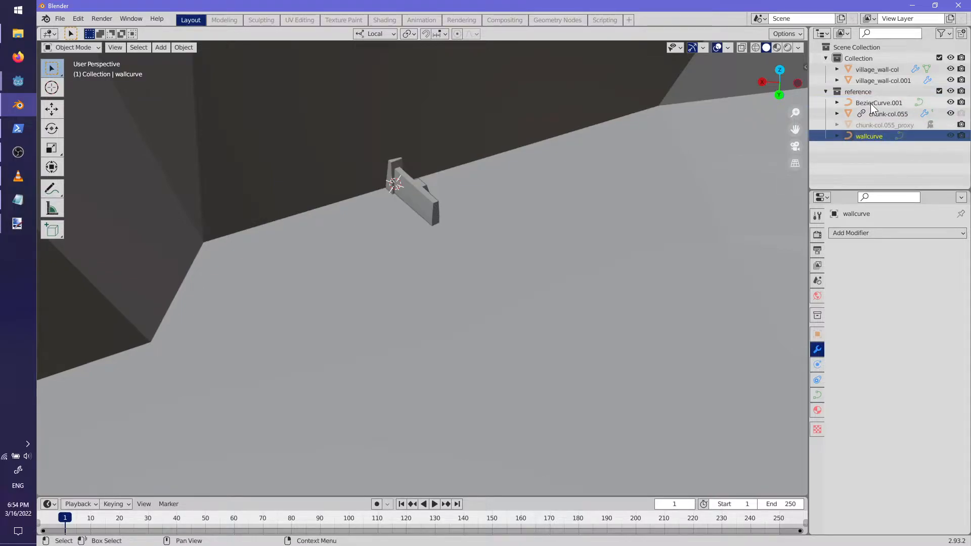
- Rename the new curve wallcurve2 and the copied wall object village_wall2-col
click(871, 104)
double_click(871, 103)
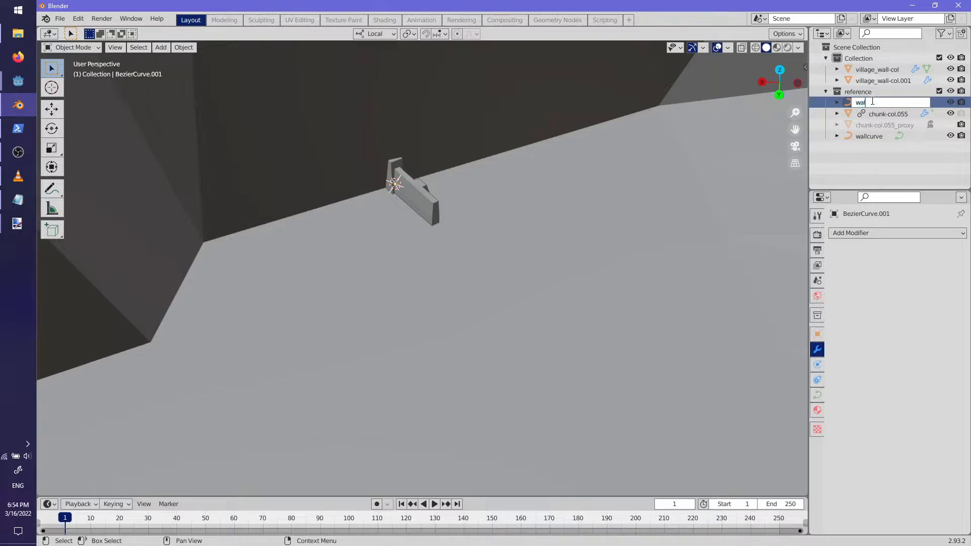
key(Return)
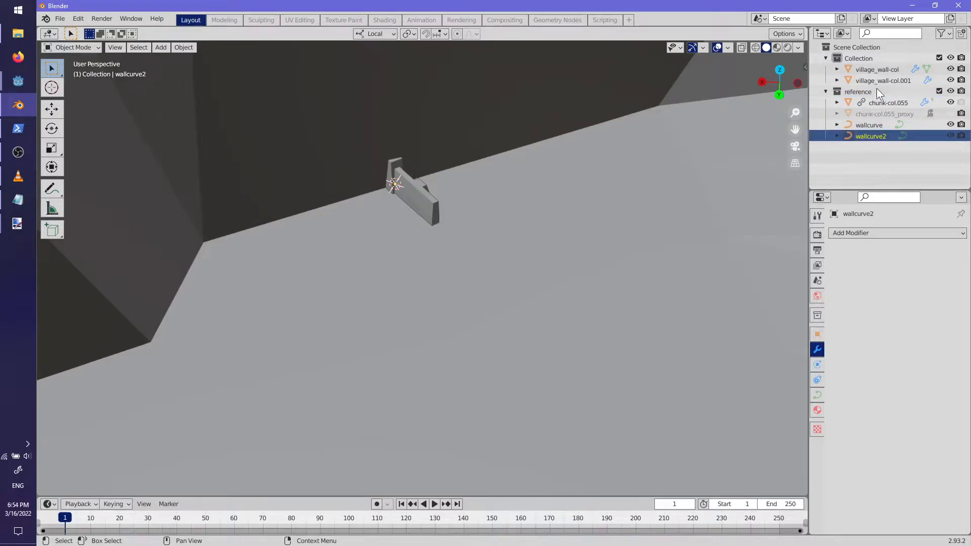
double_click(879, 81)
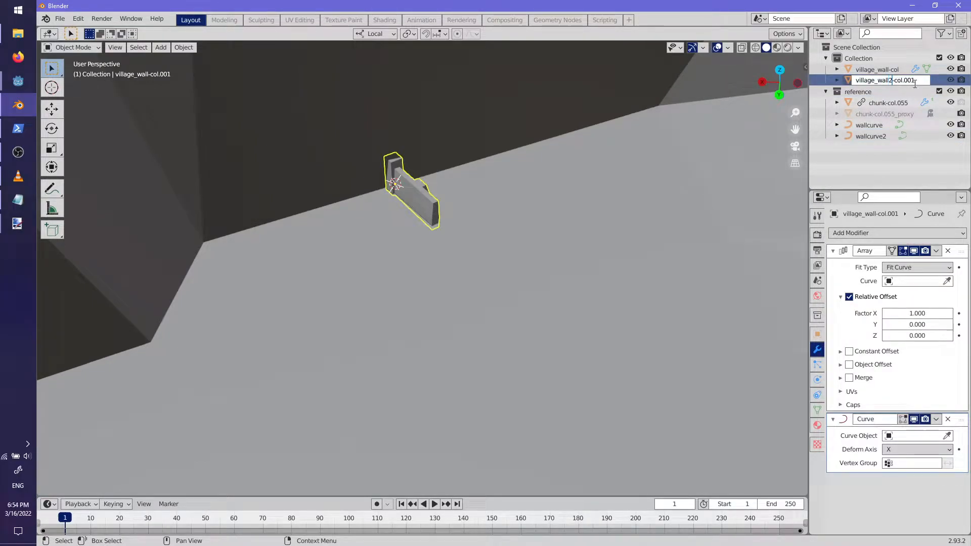
text(village_wall2-col)
key(Return)
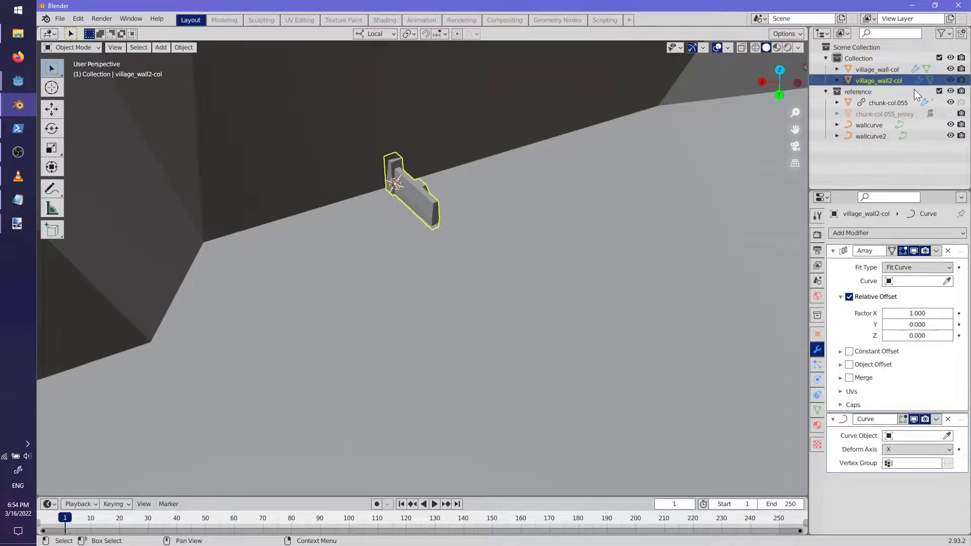
- Edit wallcurve2 and move one of its control points far across the terrain away from the cliff
middle_drag(622, 211, 599, 249)
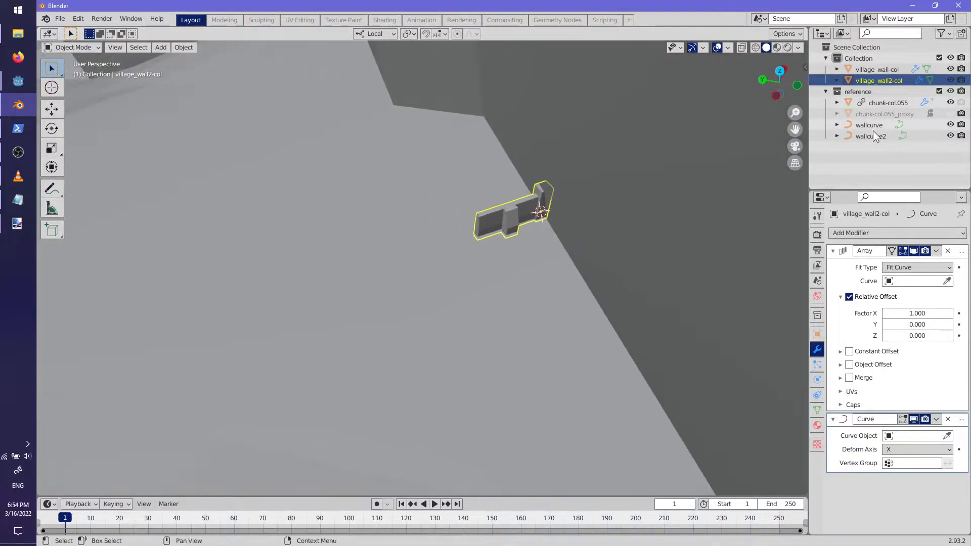
click(871, 134)
key(Tab)
middle_drag(531, 222, 583, 276)
scroll(550, 284, up, 2)
right_click(587, 263)
scroll(583, 276, down, 4)
middle_drag(490, 292, 596, 304)
key(g)
click(314, 405)
- Rotate wallcurve2's far control point about Z and scale up its handles
middle_drag(314, 405, 559, 356)
key(r)
key(z)
click(444, 377)
key(s)
click(174, 110)
- Scale wallcurve2's control point at the cliff and rotate it about Z to aim along the wall
shift+middle_drag(618, 152, 407, 285)
scroll(406, 286, up, 3)
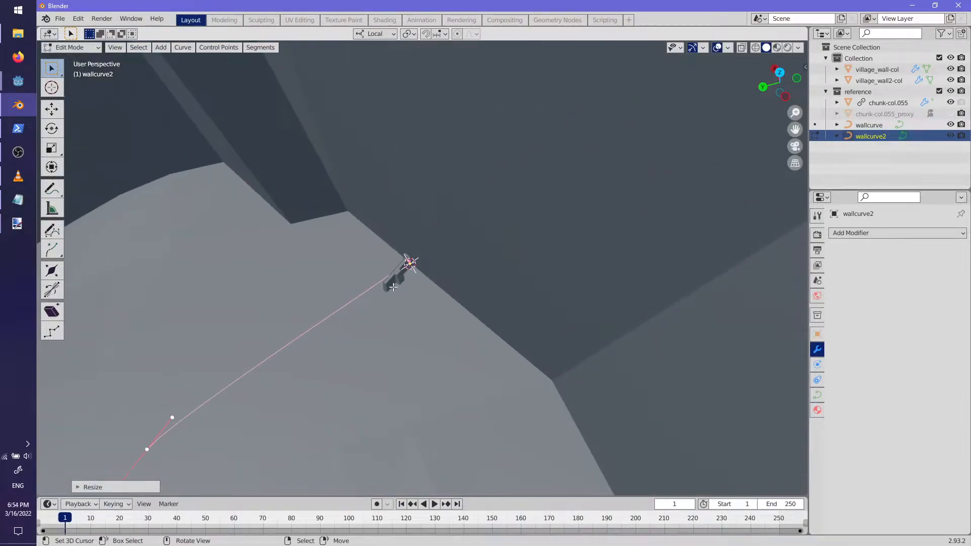
right_click(400, 267)
key(s)
click(379, 450)
key(r)
key(z)
click(375, 395)
shift+middle_drag(421, 355, 499, 265)
- Set wallcurve2 as the curve in both the Array and Curve modifiers of village_wall2-col
key(Tab)
click(469, 234)
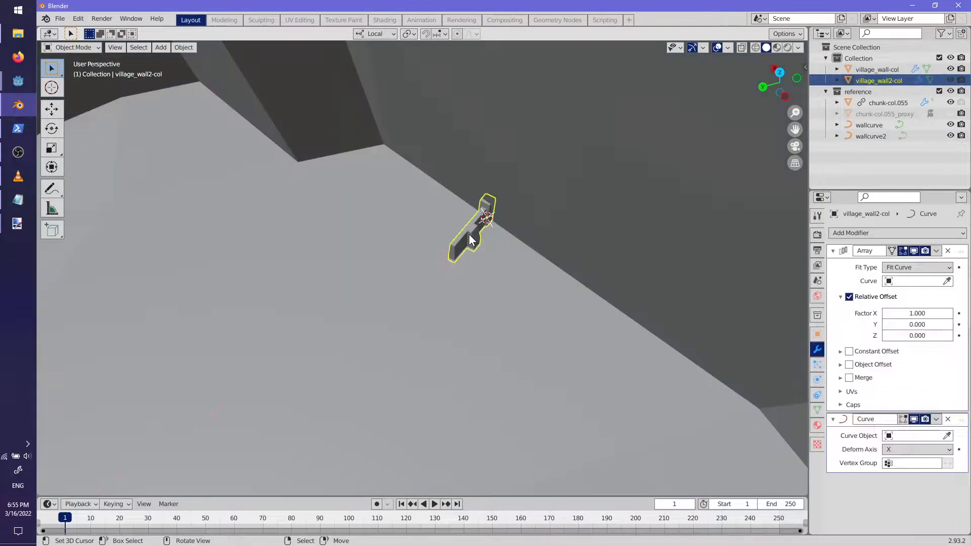
click(936, 281)
click(860, 309)
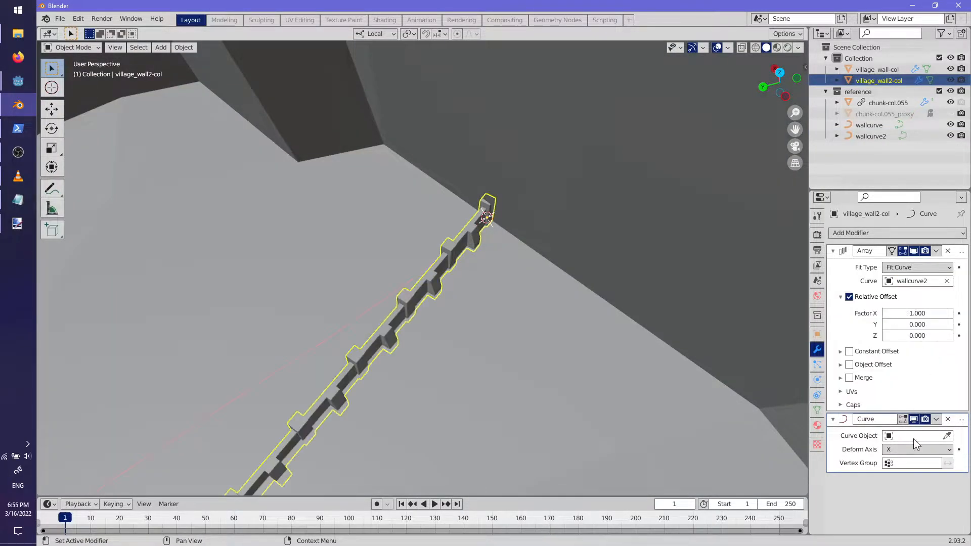
click(919, 436)
click(860, 331)
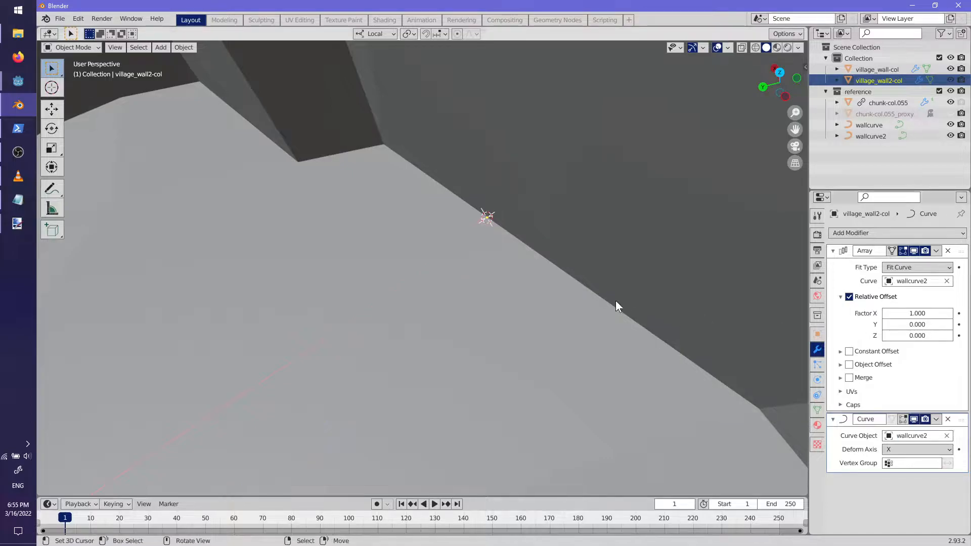
- Flip the village_wall2-col mesh in Edit Mode by scaling it -1 along local X
scroll(514, 288, down, 2)
shift+middle_drag(513, 288, 672, 238)
middle_drag(651, 334, 405, 308)
key(Tab)
scroll(425, 301, down, 4)
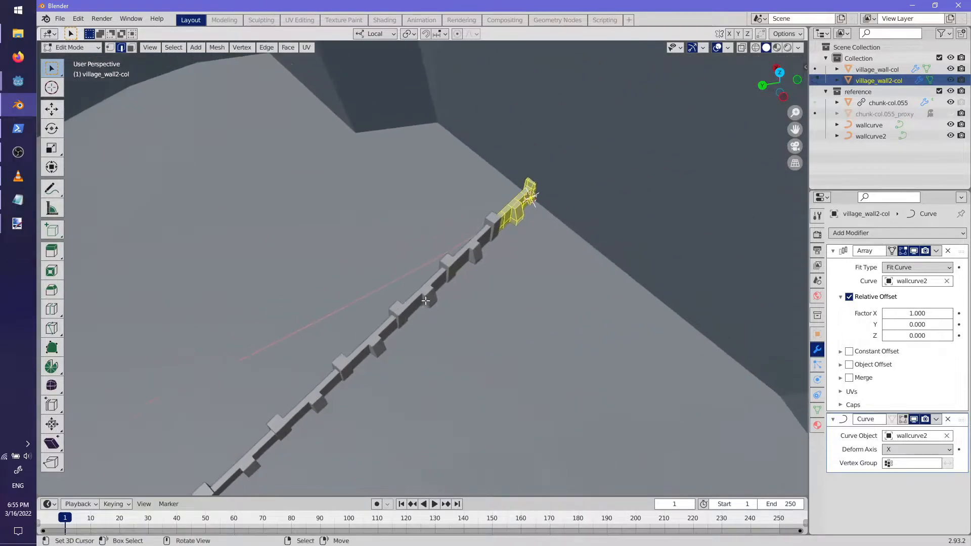
text(sx-1)
key(Return)
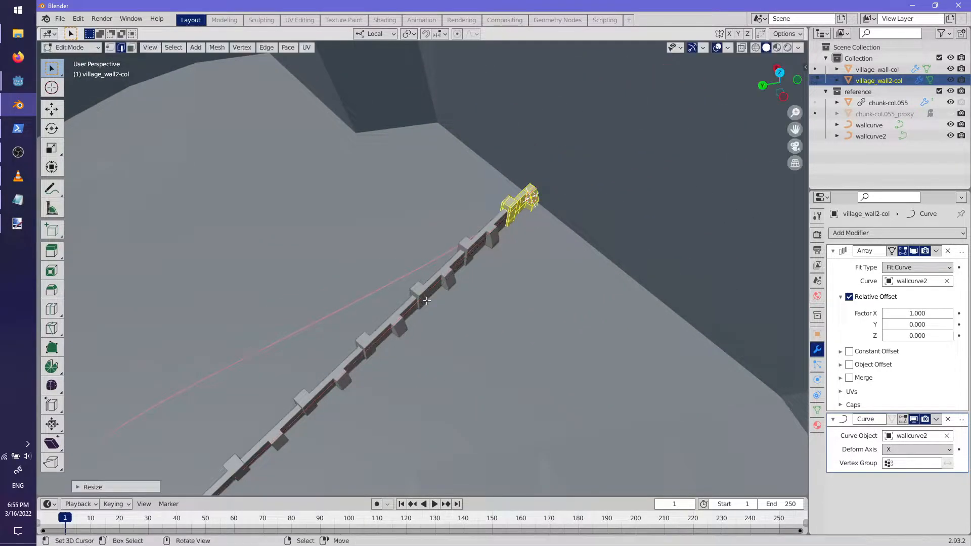
- Compare the placement of village_wall2-col against wallcurve2 in Edit Mode and Object Mode
key(KP_Decimal)
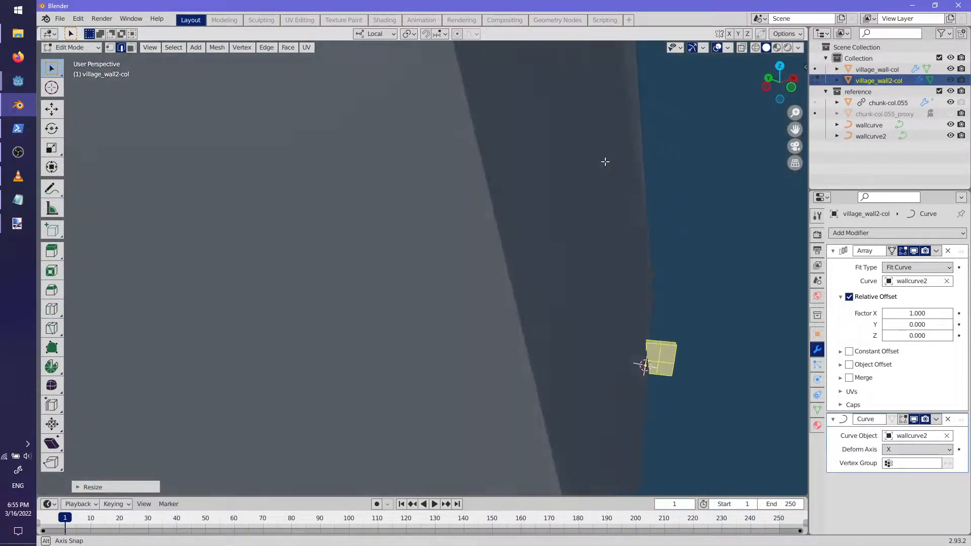
key(Tab)
scroll(607, 177, down, 3)
middle_drag(284, 260, 471, 96)
key(Tab)
middle_drag(380, 207, 380, 269)
scroll(441, 246, up, 5)
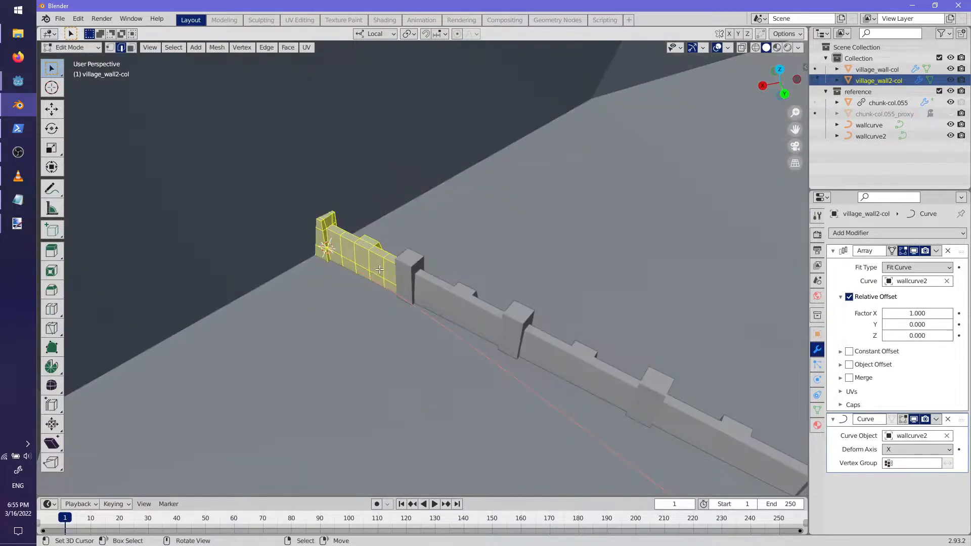
key(Tab)
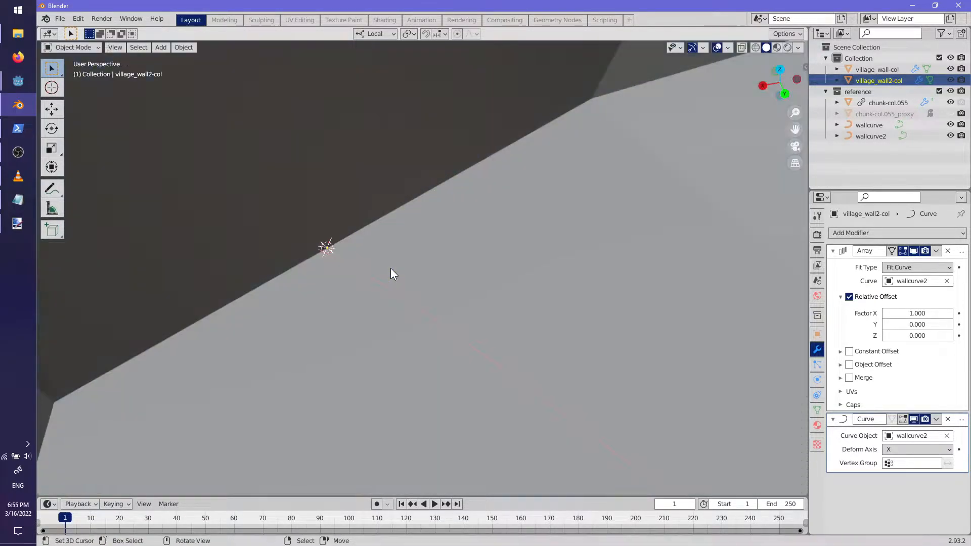
middle_drag(440, 206, 438, 163)
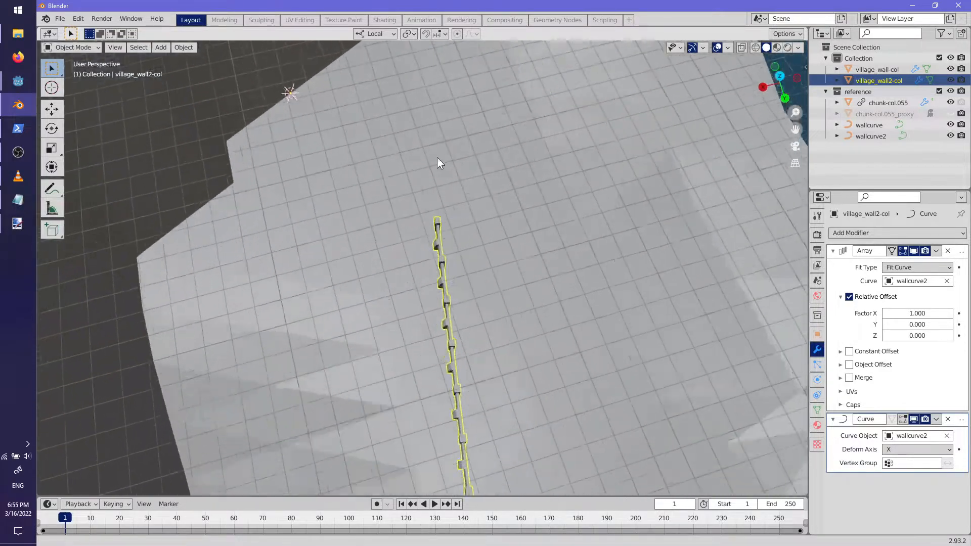
scroll(440, 167, up, 5)
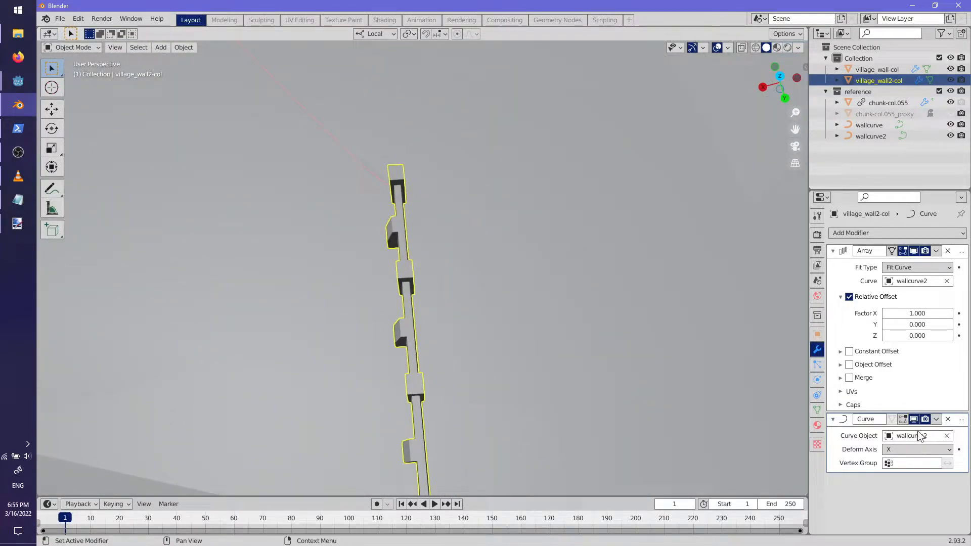
middle_drag(397, 169, 412, 217)
key(Tab)
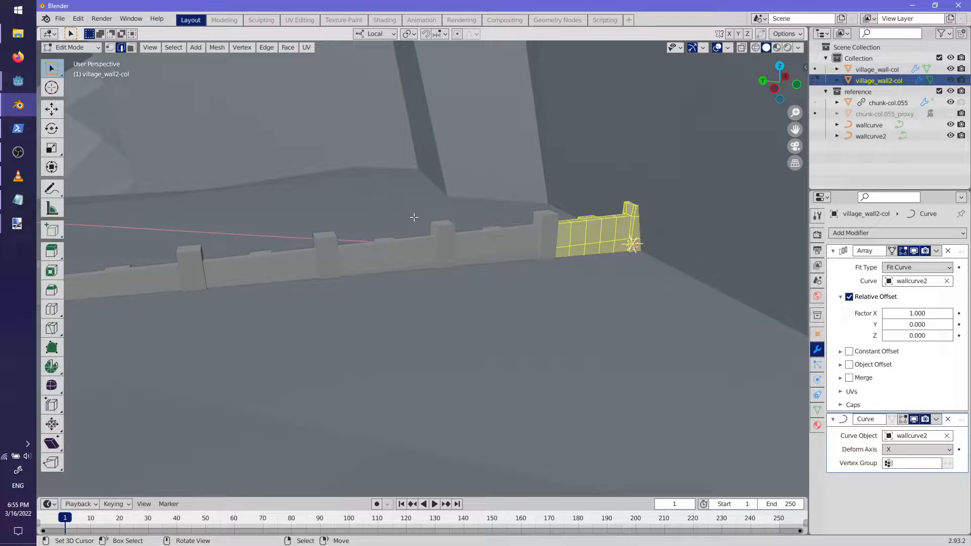
- Try rescaling the village_wall2-col mesh in Edit Mode, and apply the object's scale in Object Mode
key(s)
key(Return)
middle_drag(414, 217, 490, 255)
key(Tab)
key(ctrl+a)
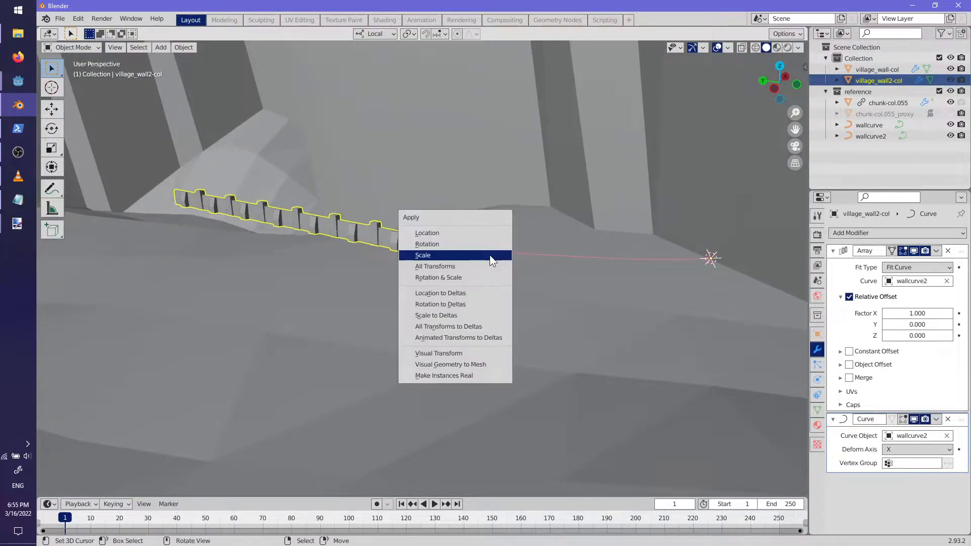
click(457, 254)
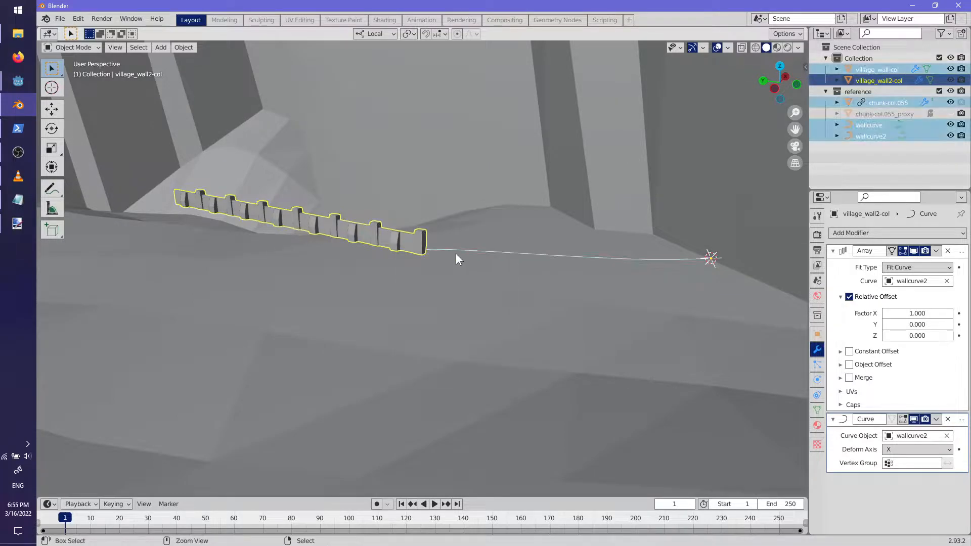
click(508, 255)
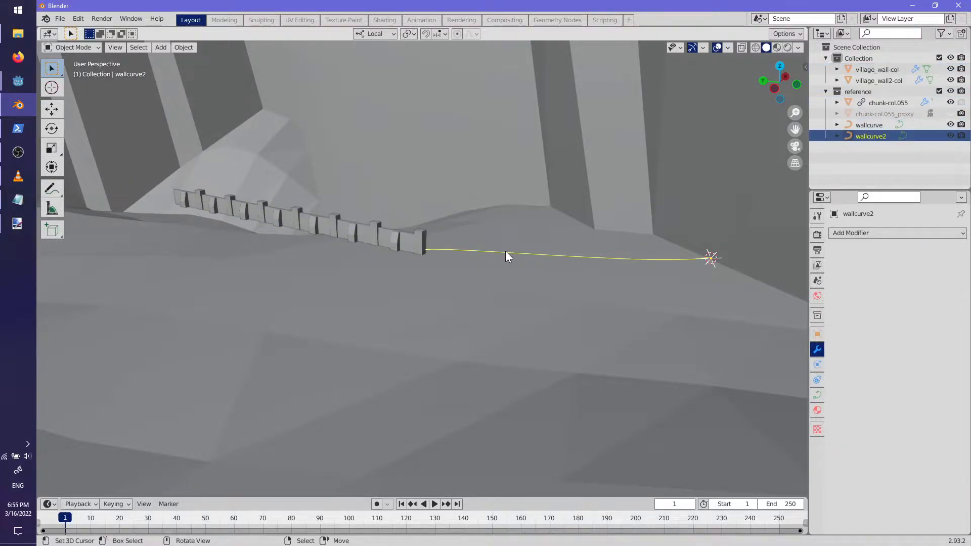
click(385, 234)
middle_drag(391, 233, 413, 266)
key(g)
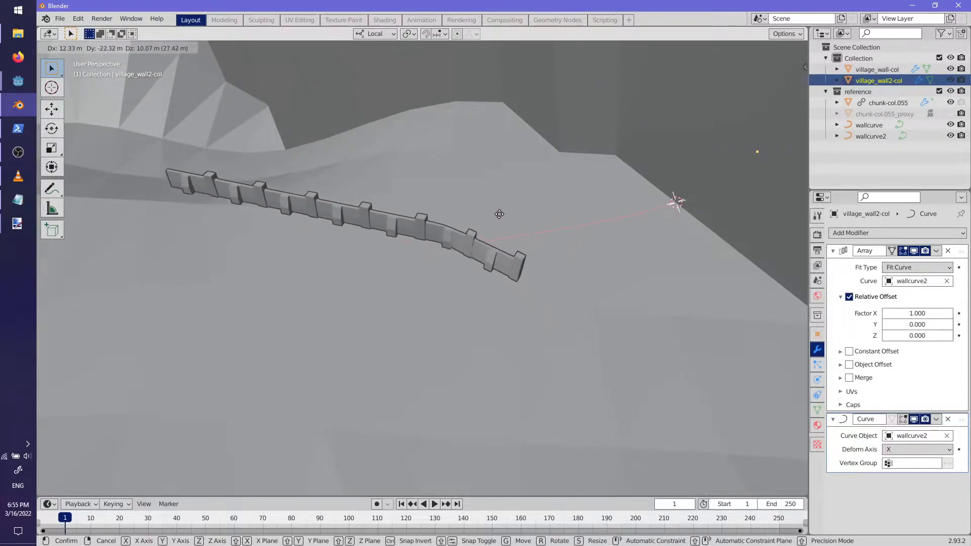
right_click(506, 238)
click(488, 248)
click(402, 243)
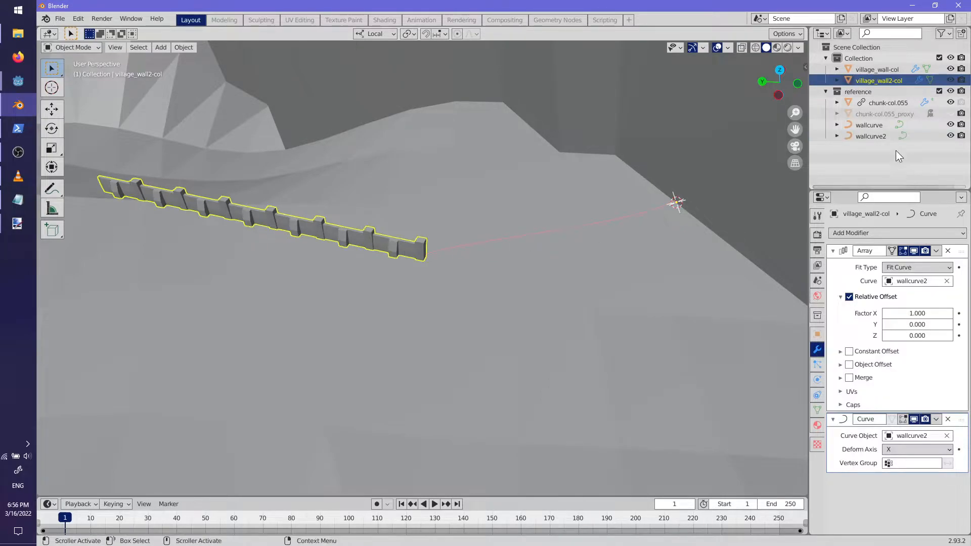
- Compare how wallcurve and wallcurve2 sit relative to their walls on the terrain
click(870, 126)
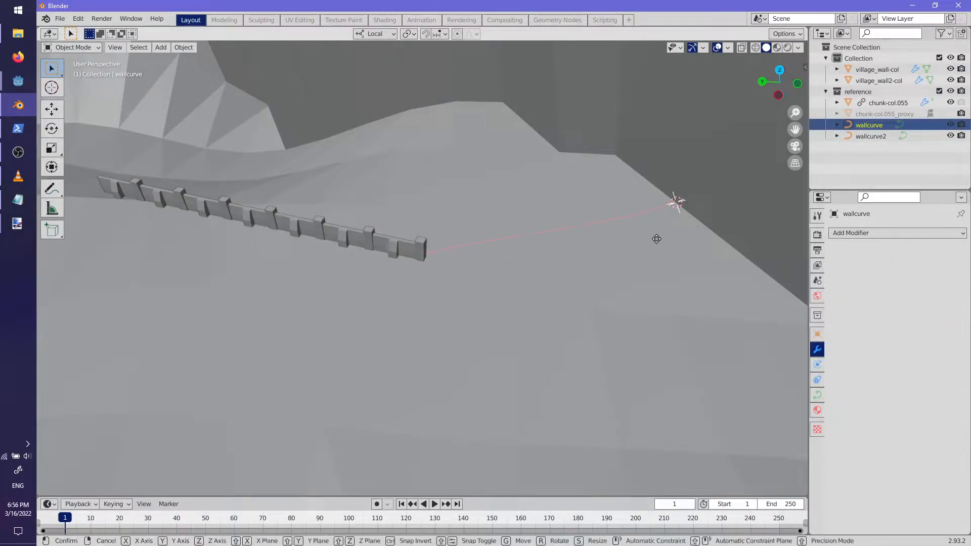
middle_drag(545, 267, 744, 163)
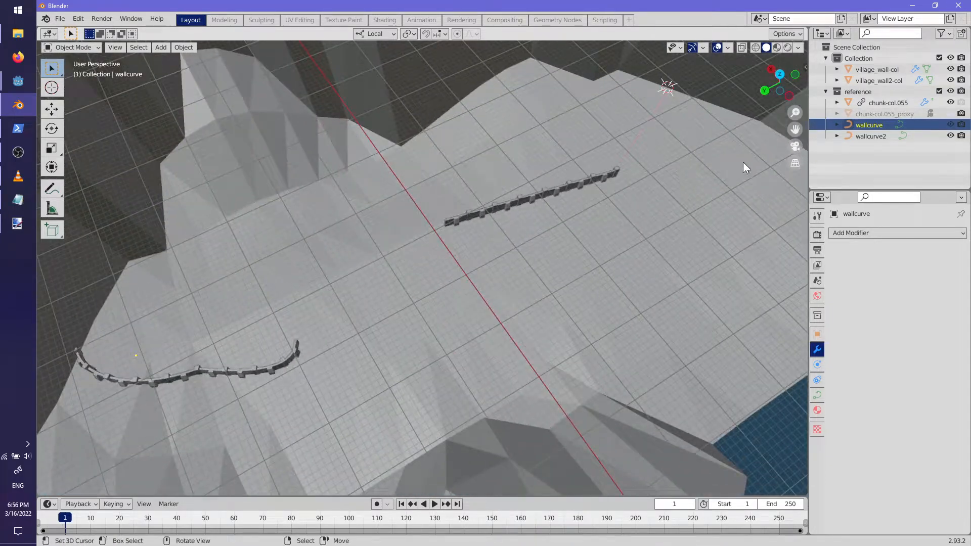
click(864, 136)
middle_drag(598, 214, 432, 273)
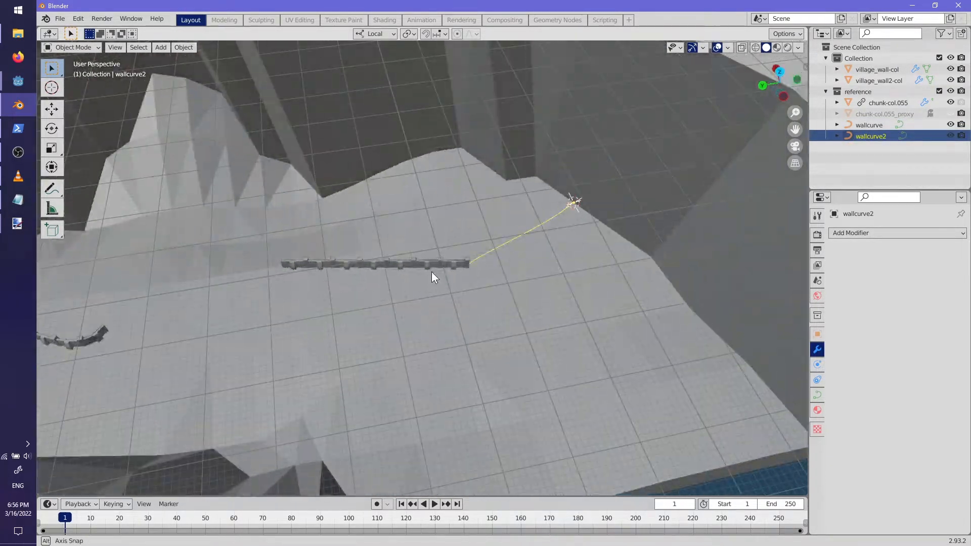
click(869, 125)
mouse_move(375, 215)
middle_down()
mouse_move(662, 183)
mouse_move(390, 205)
middle_up()
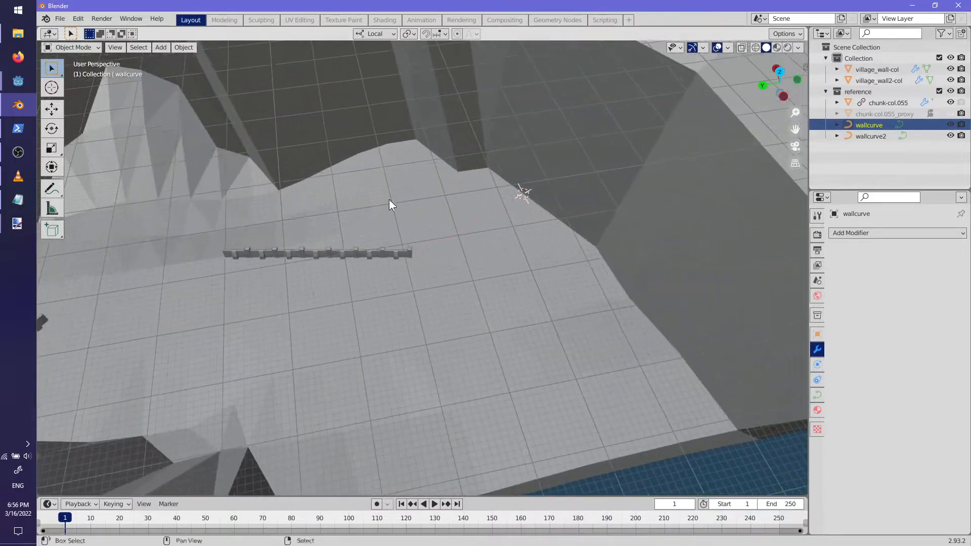
- Set the Twist Method of wallcurve2 to Z-Up
click(894, 133)
middle_drag(608, 244, 473, 253)
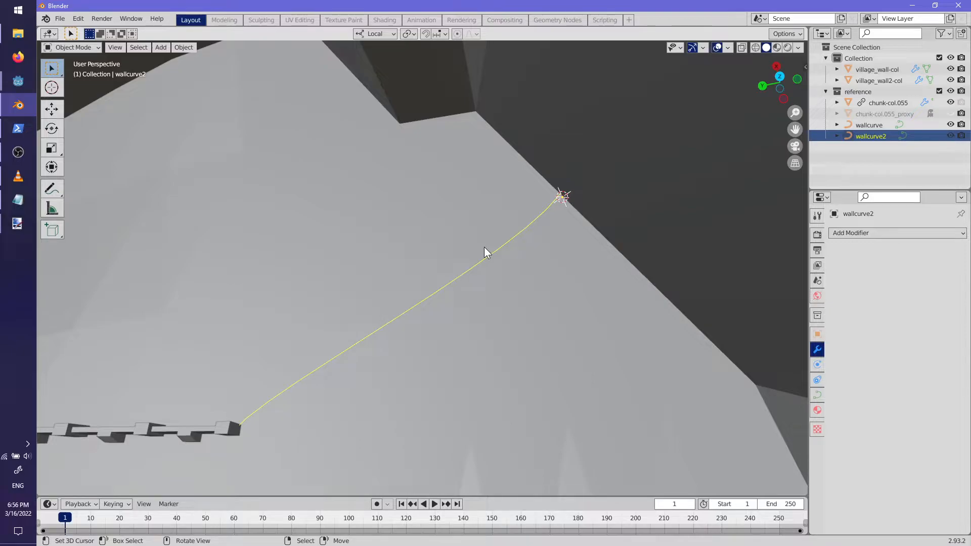
click(819, 394)
shift+middle_drag(525, 343, 704, 247)
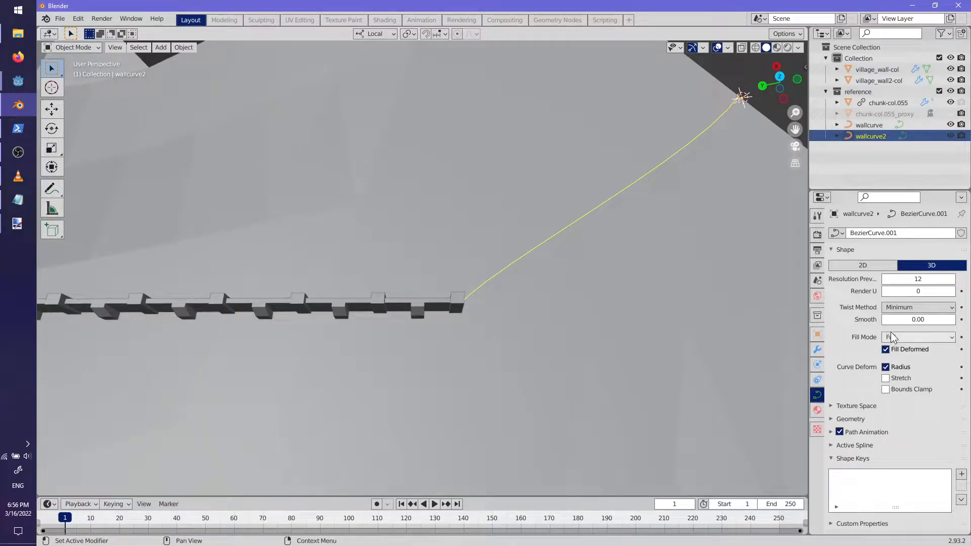
click(896, 309)
click(903, 321)
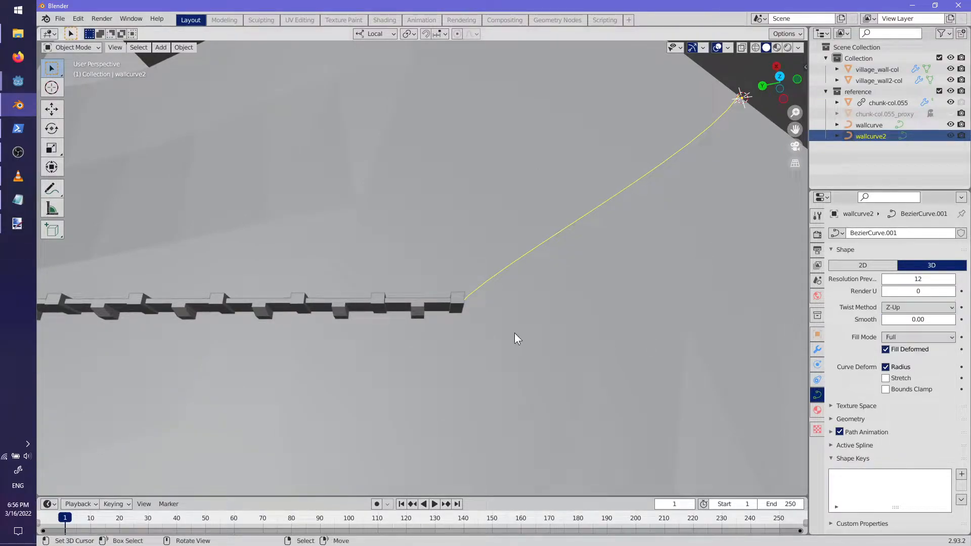
- Save the scene as chunk055.blend in a new folder named chunks inside the env folder
middle_drag(520, 335, 681, 305)
scroll(680, 305, down, 3)
key(ctrl+s)
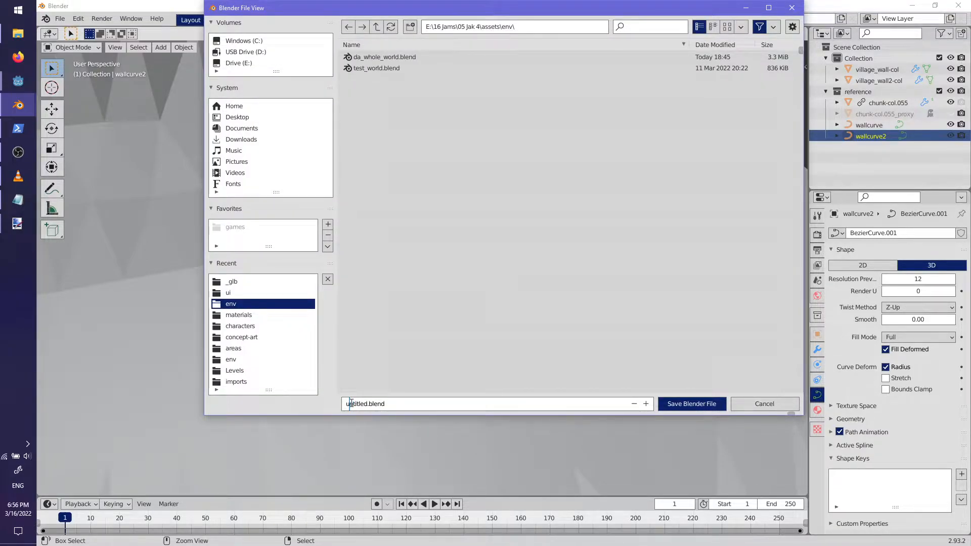
click(411, 28)
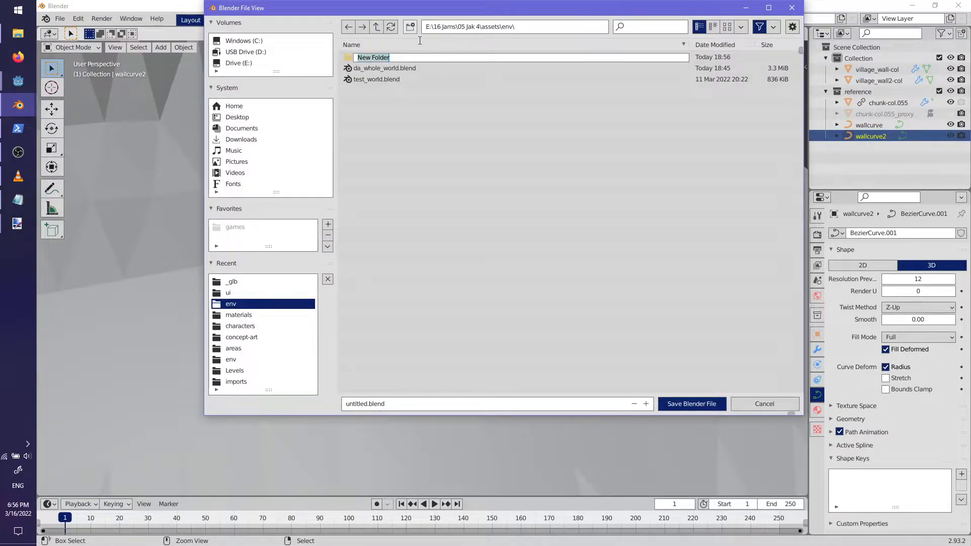
key(Return)
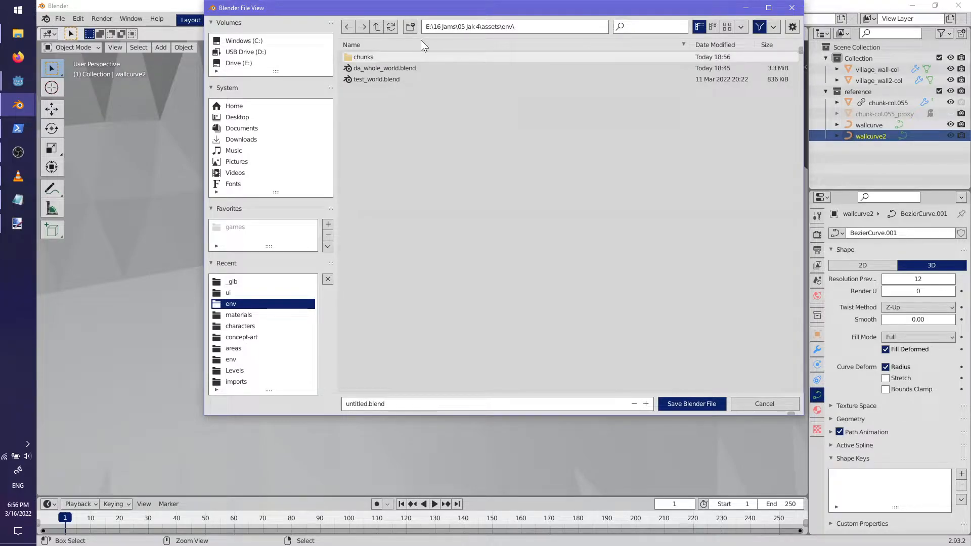
double_click(397, 58)
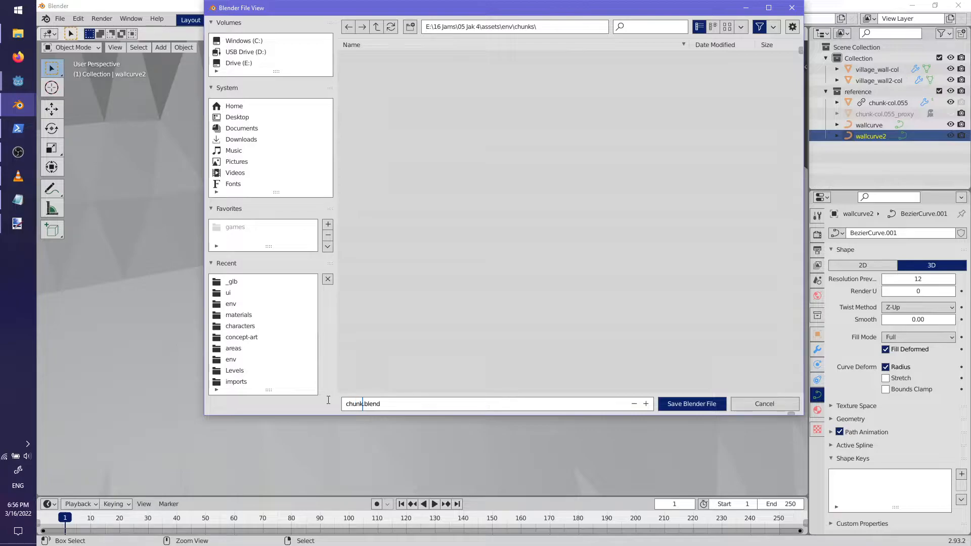
click(701, 405)
- Rename the mesh data of village_wall2-col to wall2
middle_drag(563, 340, 415, 291)
click(890, 81)
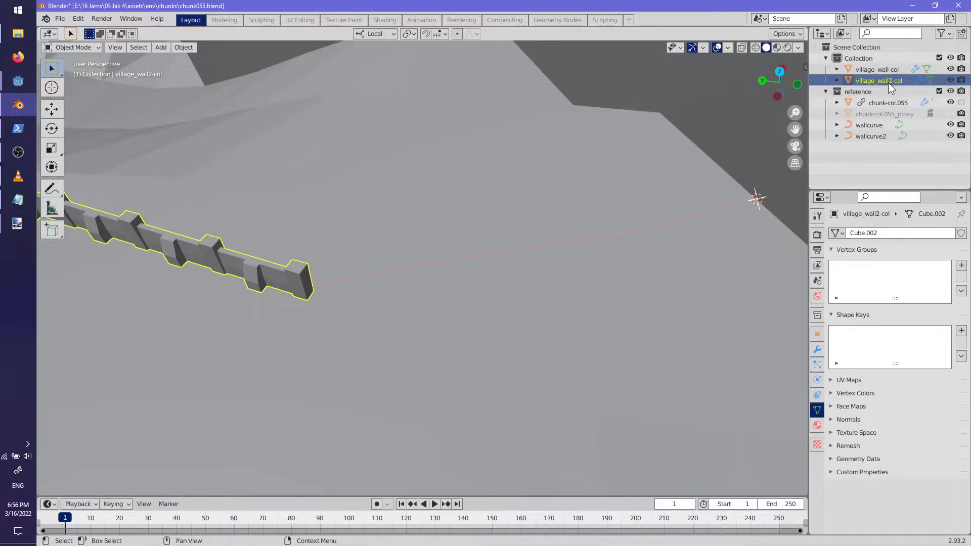
scroll(365, 254, down, 5)
shift+middle_drag(366, 254, 410, 243)
scroll(365, 275, up, 3)
scroll(410, 243, up, 2)
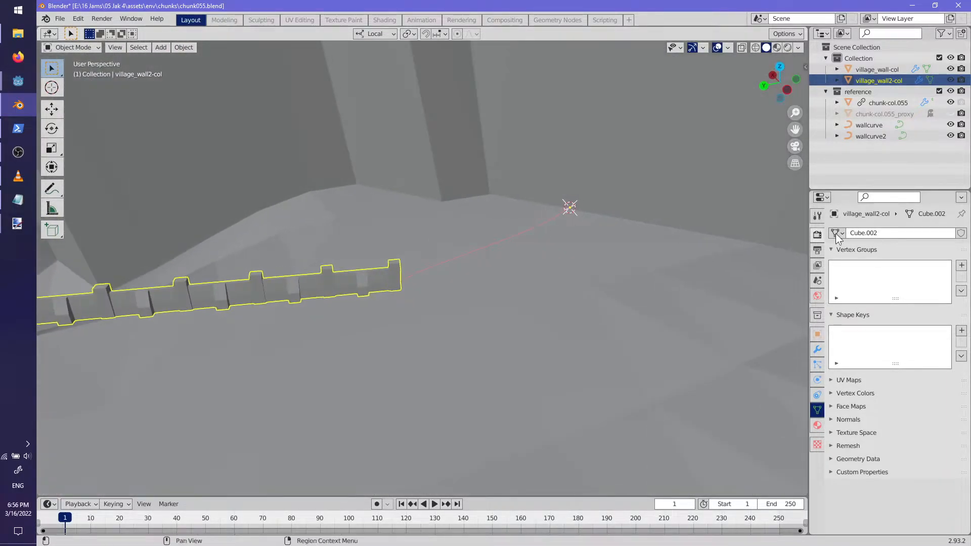
click(879, 232)
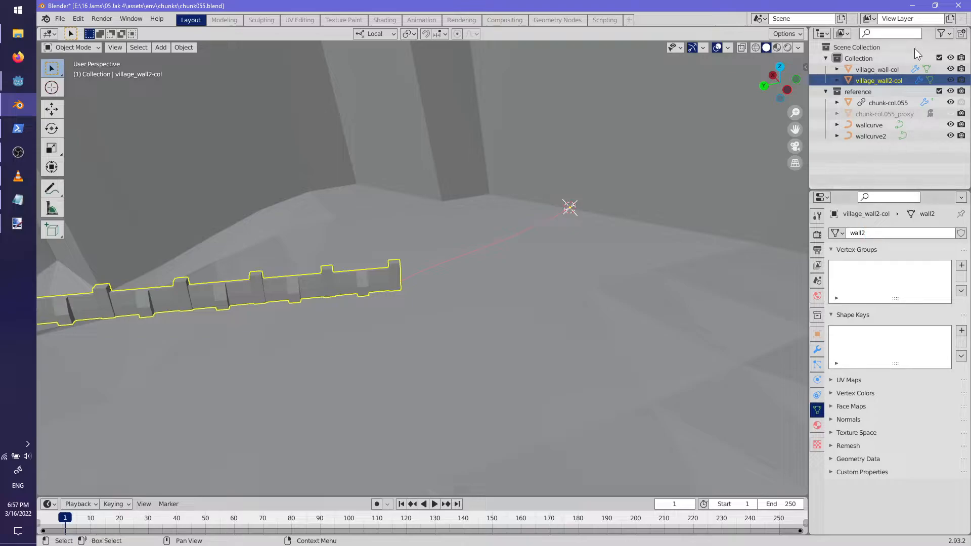
- Rename the mesh data of village_wall-col to wall1
click(838, 70)
click(868, 82)
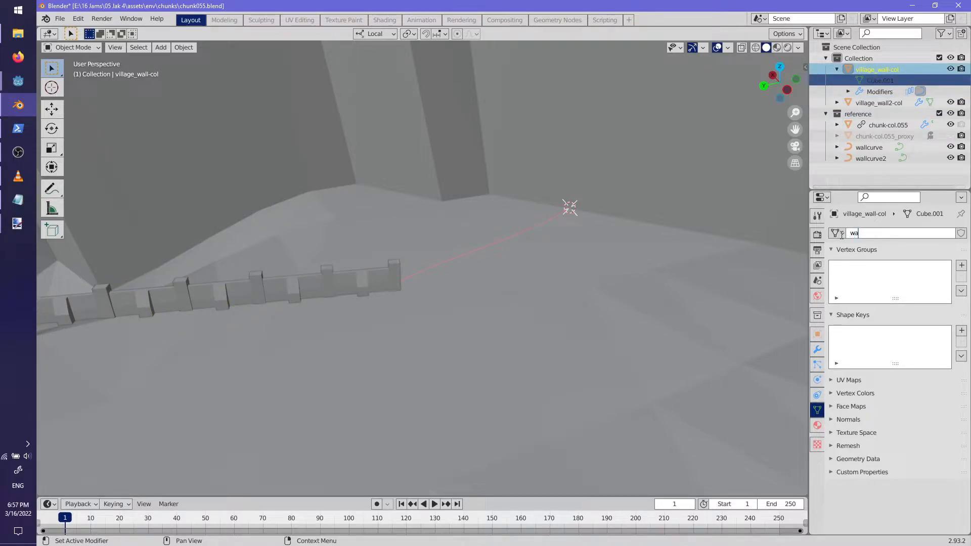
click(837, 69)
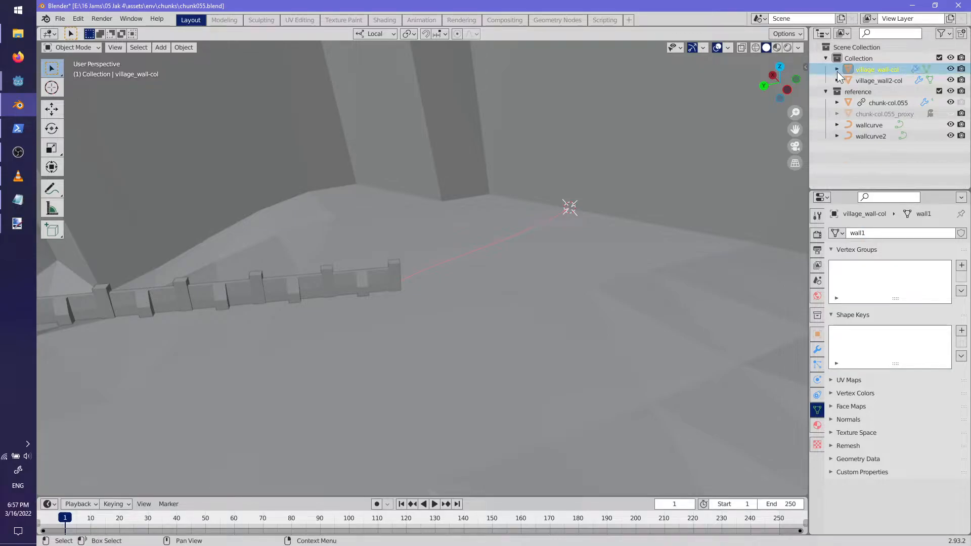
- Save the renamed mesh data to the current chunk055.blend file
middle_drag(511, 146, 461, 204)
shift+middle_drag(367, 301, 528, 262)
scroll(516, 261, down, 7)
shift+middle_drag(427, 253, 485, 278)
scroll(478, 296, up, 4)
key(ctrl+s)
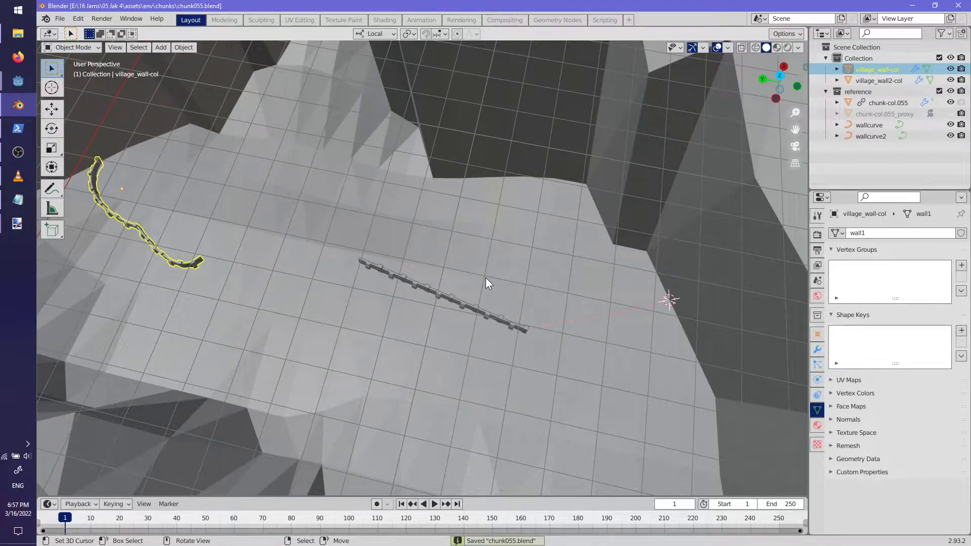
- Delete all the vertices of village_wall2-col in Edit Mode
click(478, 309)
scroll(523, 309, up, 2)
middle_drag(481, 308, 484, 249)
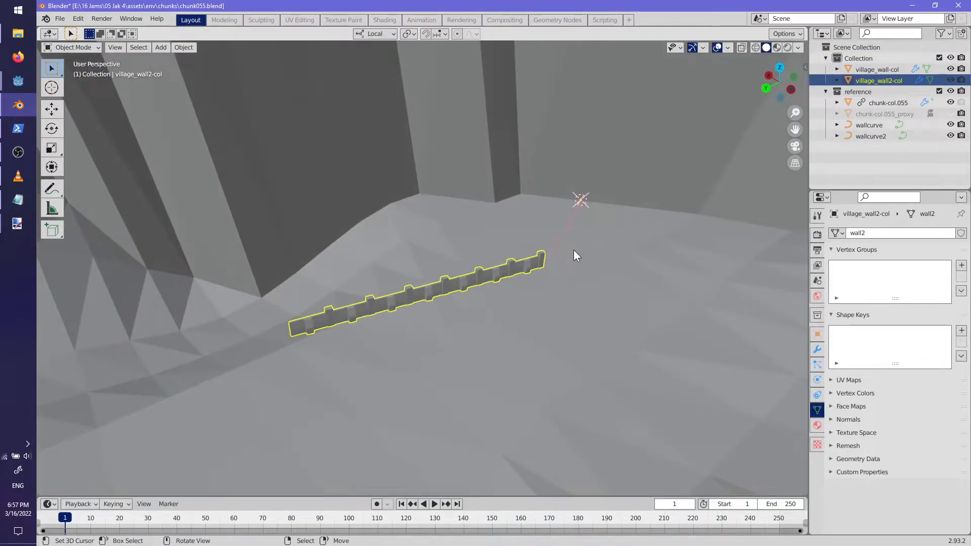
key(x)
key(Tab)
key(x)
click(584, 276)
middle_drag(584, 275, 526, 270)
scroll(508, 271, down, 2)
key(Tab)
- Try to copy the mesh geometry of village_wall-col and paste it into village_wall2-col in Edit Mode
scroll(527, 276, up, 2)
click(266, 363)
key(Tab)
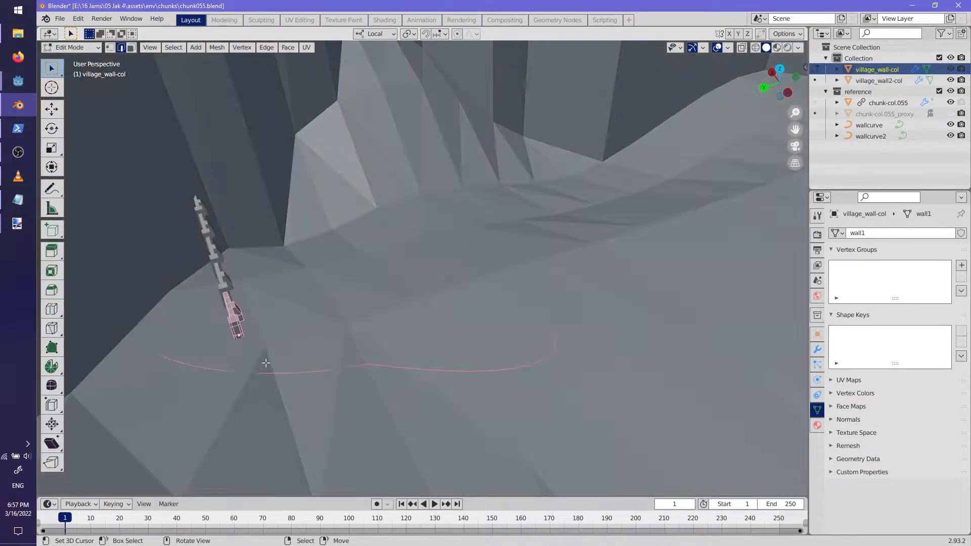
key(ctrl+c)
key(Tab)
shift+middle_drag(618, 273, 405, 265)
click(369, 271)
key(Tab)
key(ctrl+v)
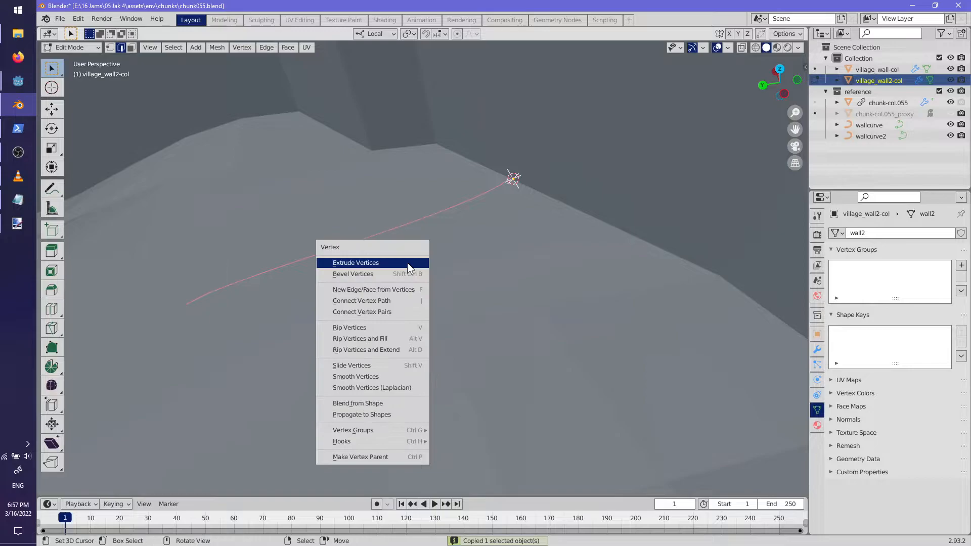
key(Escape)
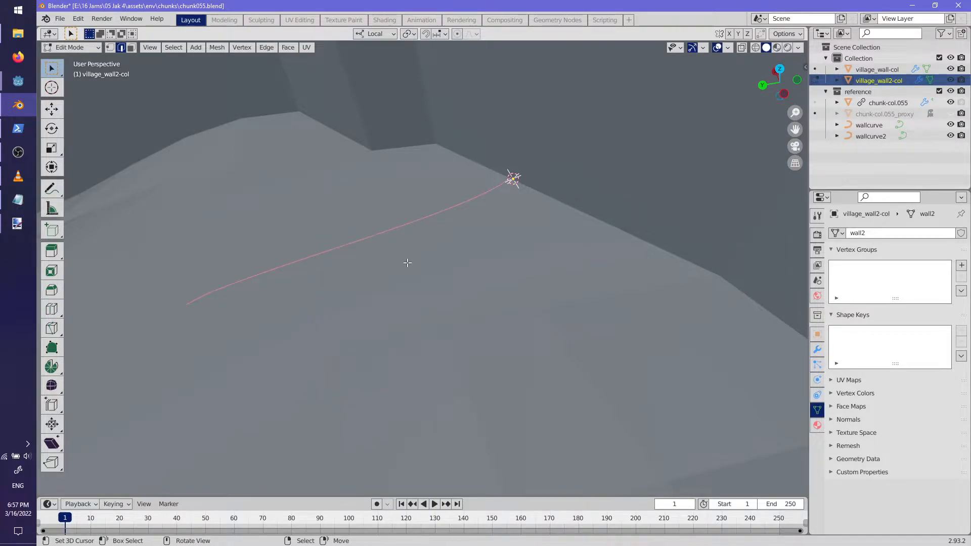
- Search the commands for "paste", try Paste Vectors on village_wall2-col, and undo it
key(F3)
text(paste)
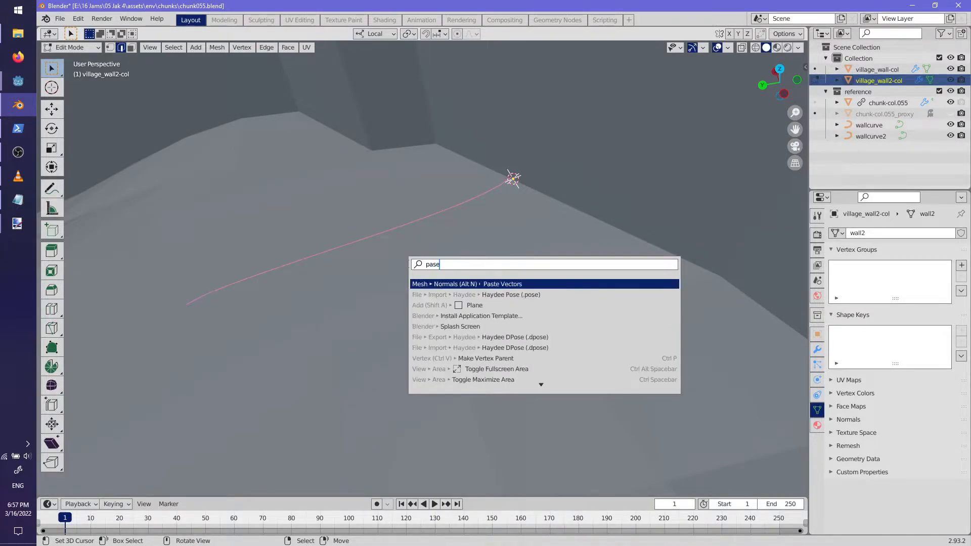
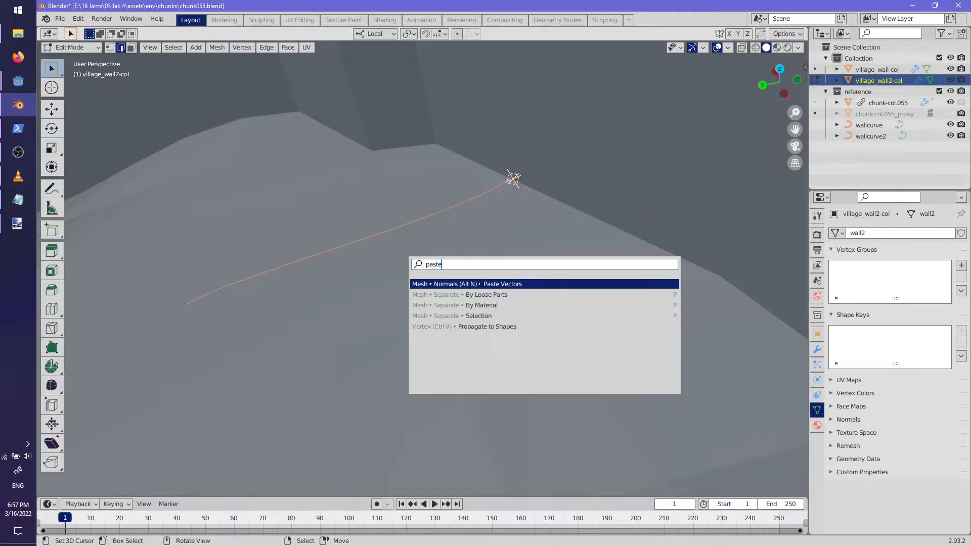
key(Return)
key(ctrl+z)
scroll(370, 251, down, 5)
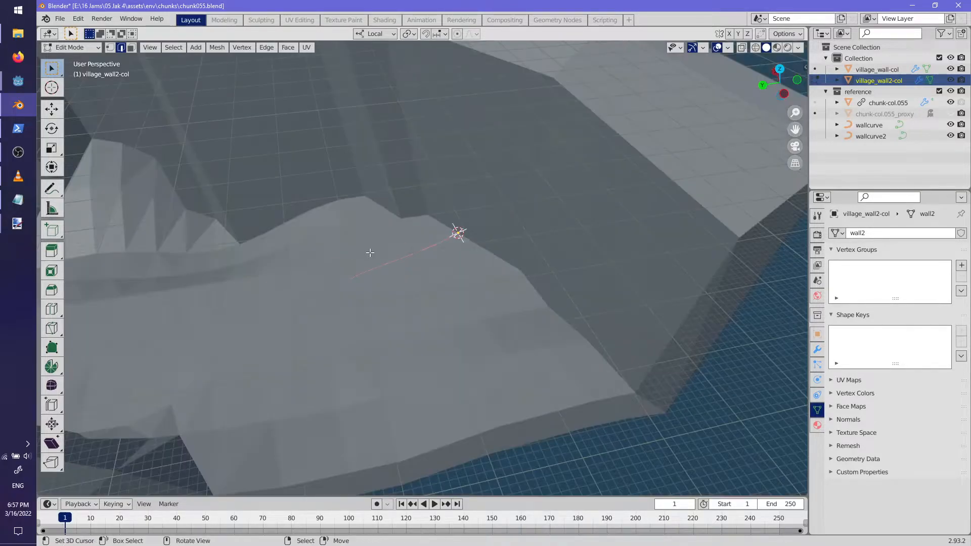
- Undo the recent mesh edits on village_wall2-col, going back to Object Mode
key(ctrl+z)
key(ctrl+z)
shift+middle_drag(358, 264, 458, 245)
scroll(539, 241, up, 3)
key(ctrl+z)
key(ctrl+z)
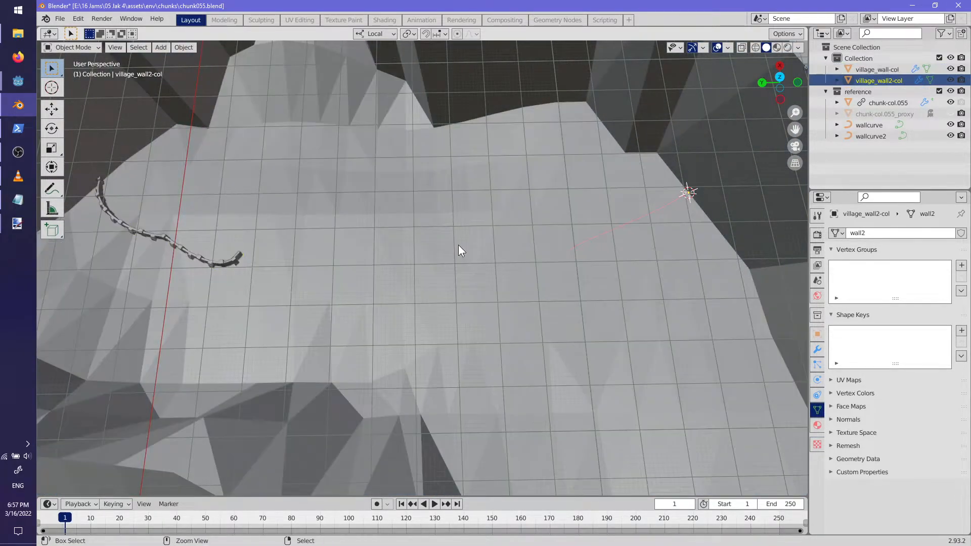
key(ctrl+z)
key(ctrl+z)
- Delete the village_wall2-col object from the scene
shift+middle_drag(490, 237, 435, 227)
scroll(409, 244, up, 3)
scroll(455, 197, up, 4)
key(Tab)
scroll(434, 227, down, 3)
shift+middle_drag(218, 274, 347, 254)
right_click(411, 254)
right_click(411, 254)
key(x)
click(411, 254)
- Duplicate village_wall-col and place the copy on the terrain beside the original wall
middle_drag(410, 258, 223, 288)
right_click(116, 271)
key(shift+d)
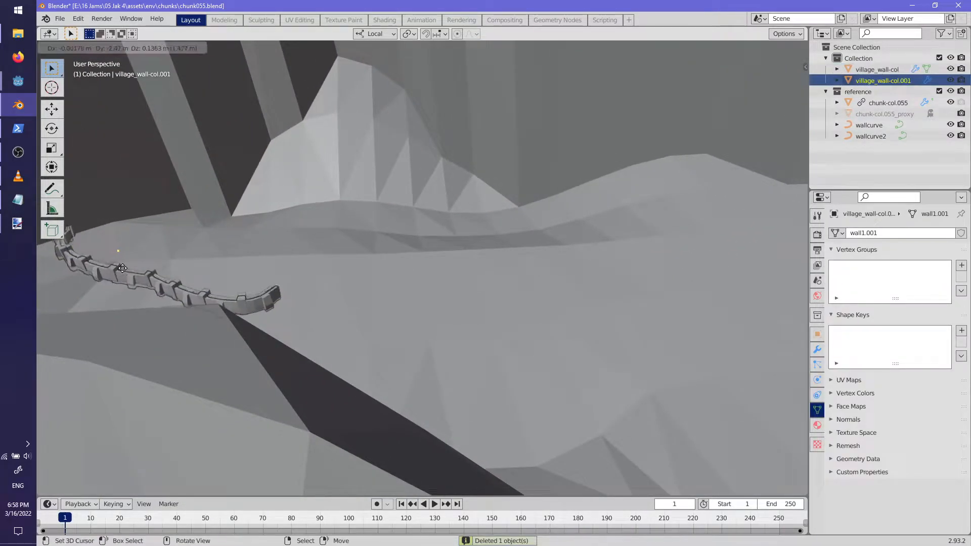
click(206, 249)
middle_drag(206, 250, 742, 241)
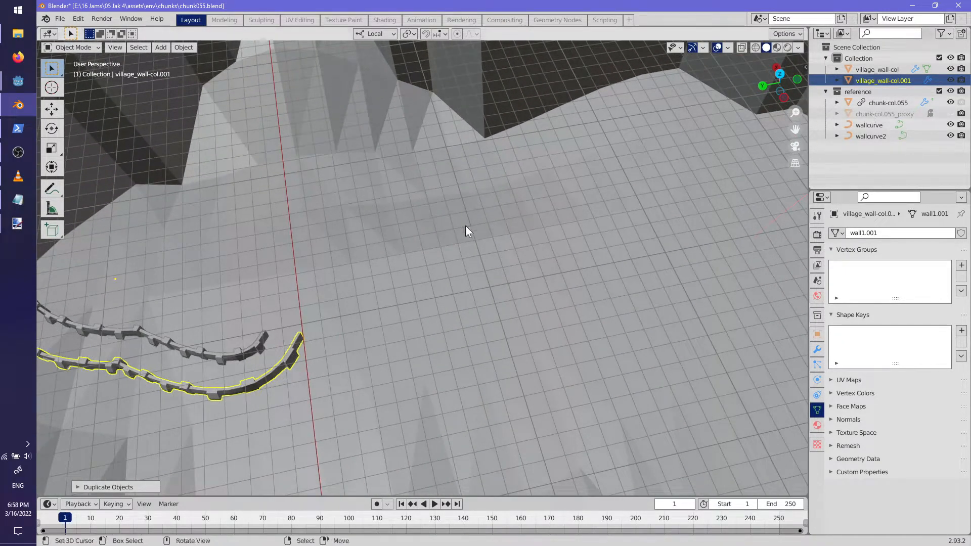
scroll(464, 228, down, 3)
middle_drag(464, 227, 426, 236)
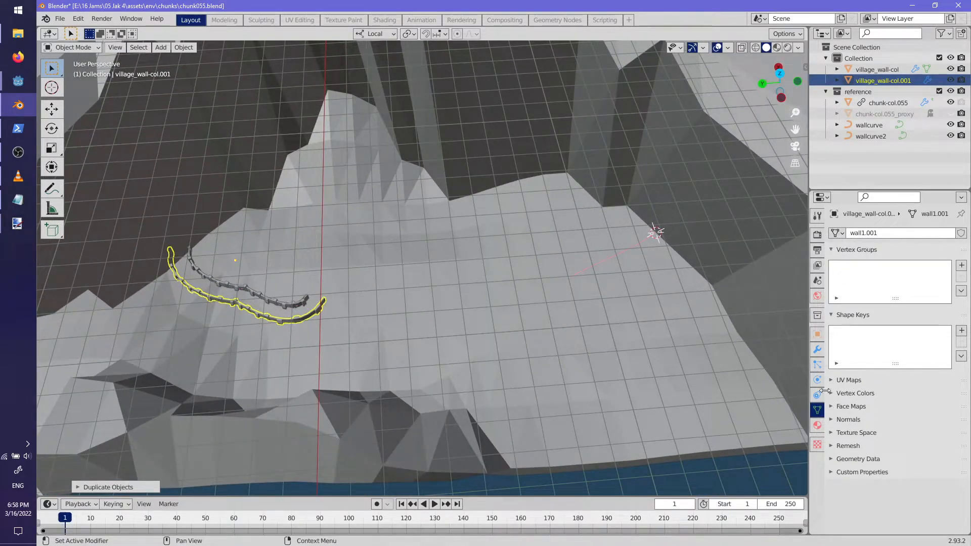
- Set wallcurve2 as the fit curve of the copy's Array modifier and as the curve object of its Curve modifier
click(818, 349)
click(896, 268)
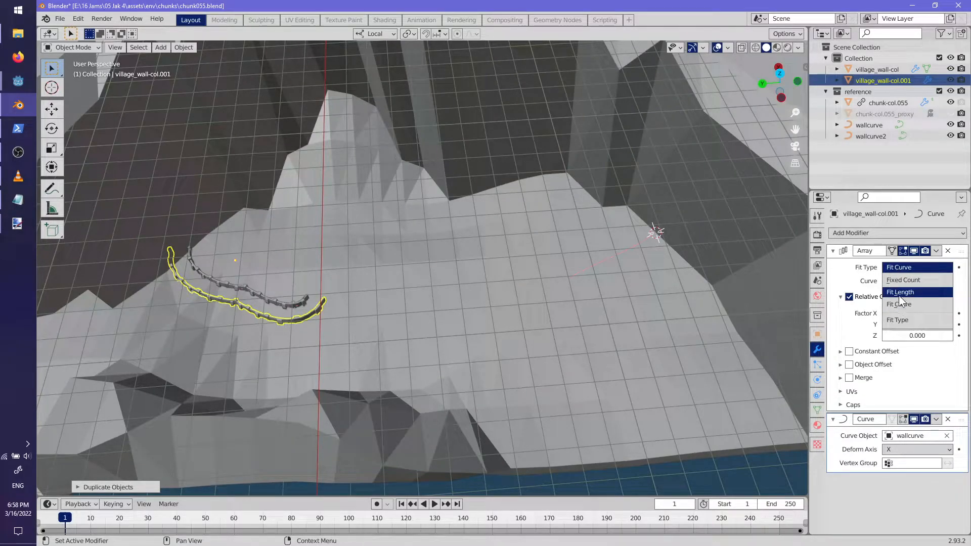
click(900, 304)
click(910, 281)
click(880, 311)
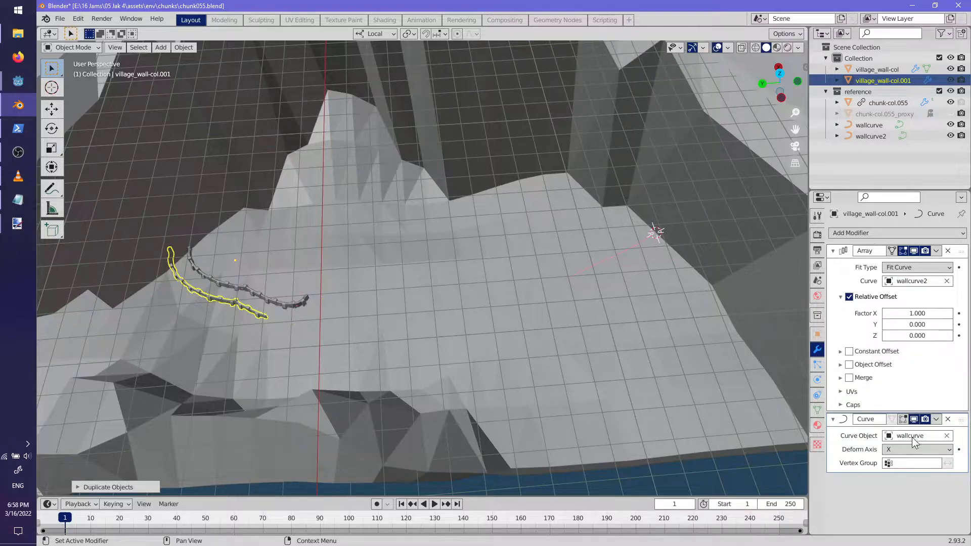
click(913, 436)
click(870, 332)
- Snap village_wall-col.001 to the 3D cursor so it starts at the origin of wallcurve2
shift+middle_drag(449, 341, 481, 232)
key(shift+s)
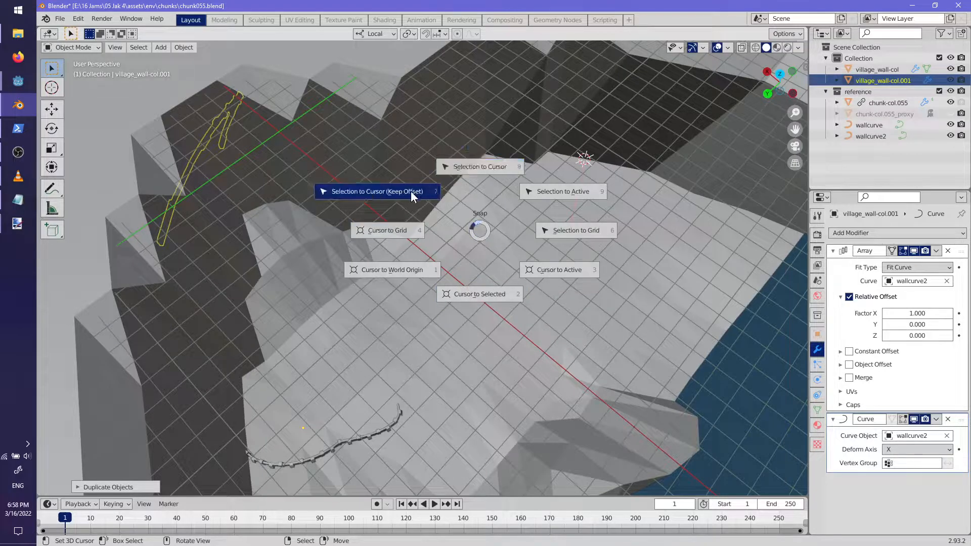
click(473, 166)
middle_drag(472, 170, 480, 248)
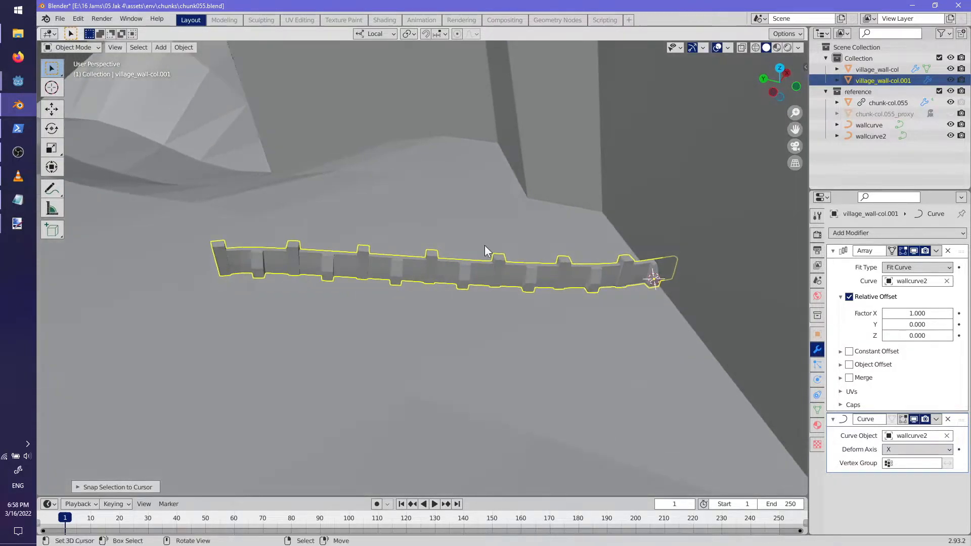
- Move the control point of wallcurve2 at the 3D cursor to the opposite end of the wall and back beside the cliff
key(Tab)
key(Tab)
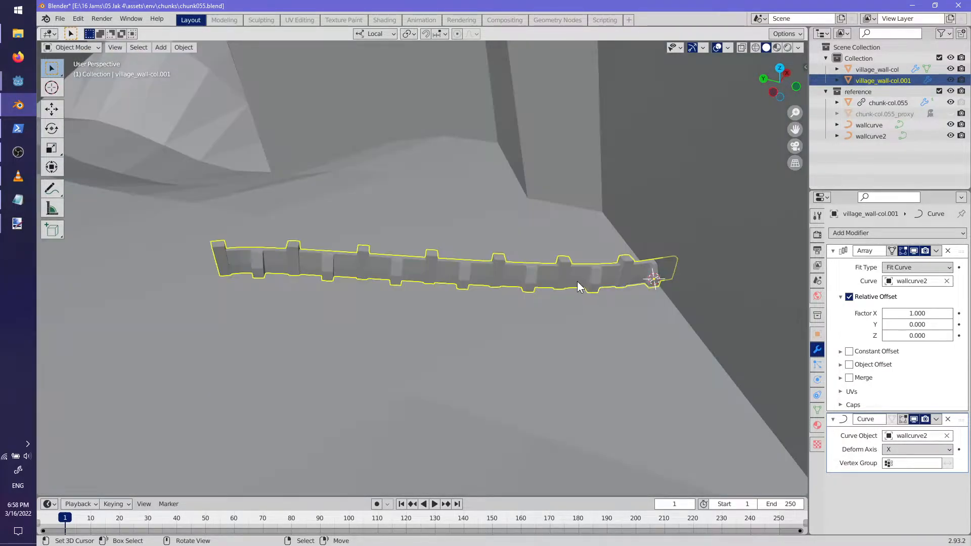
click(577, 282)
key(Tab)
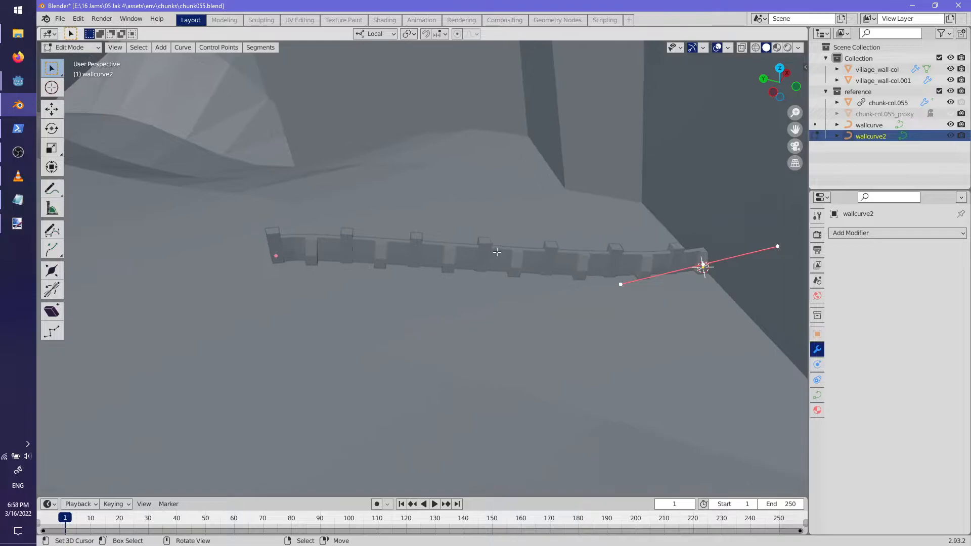
key(g)
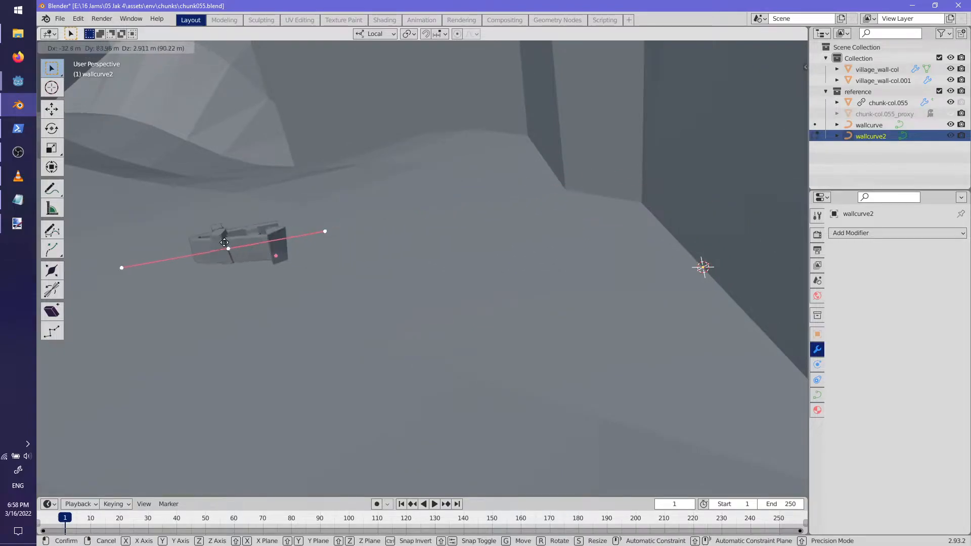
click(256, 250)
key(g)
click(713, 270)
- Try mirroring the village_wall-col.001 mesh with a scale of -1 along local Y, and apply a normals operation to it
key(Tab)
click(620, 261)
key(Tab)
shift+middle_drag(589, 261, 515, 273)
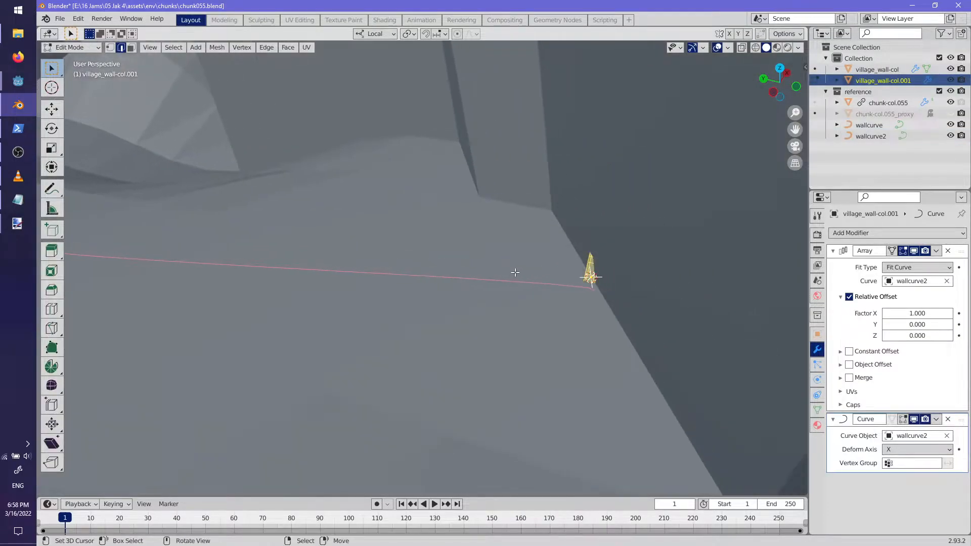
key(s)
key(y)
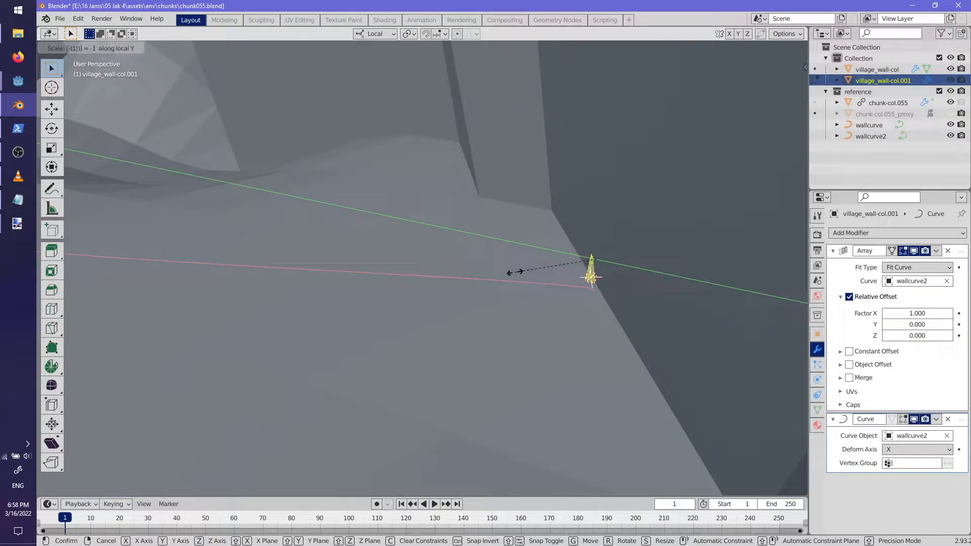
key(Escape)
key(Tab)
key(Tab)
middle_drag(515, 272, 552, 286)
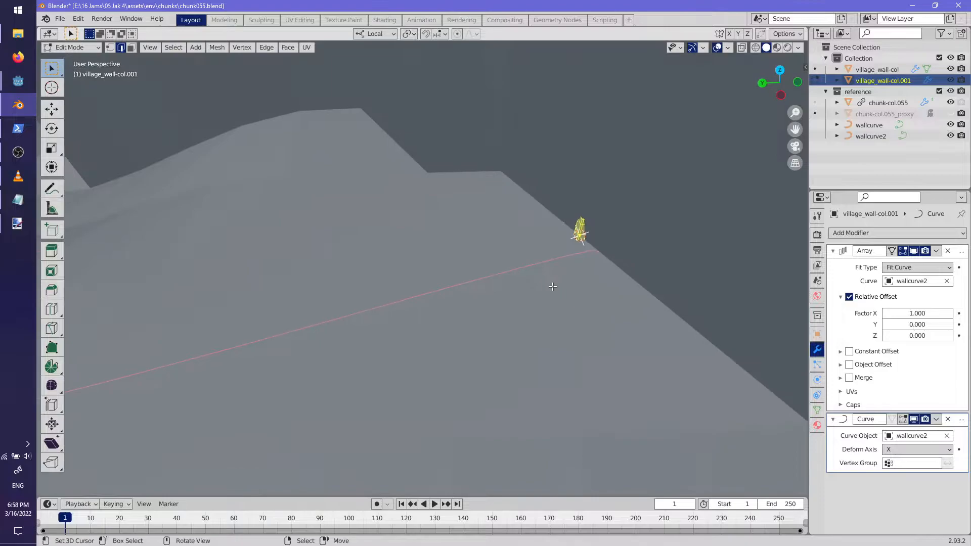
key(alt+n)
click(552, 287)
key(Tab)
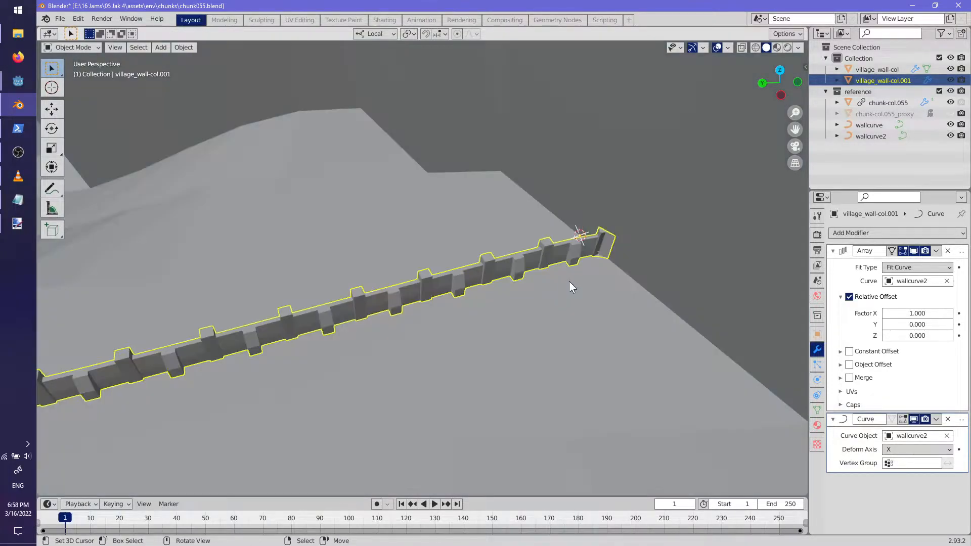
- Examine the cliff end of village_wall-col.001 in Edit Mode and Object Mode, and undo the last action
scroll(569, 282, down, 2)
middle_drag(567, 281, 484, 256)
scroll(526, 248, up, 5)
key(Tab)
shift+middle_drag(557, 240, 490, 265)
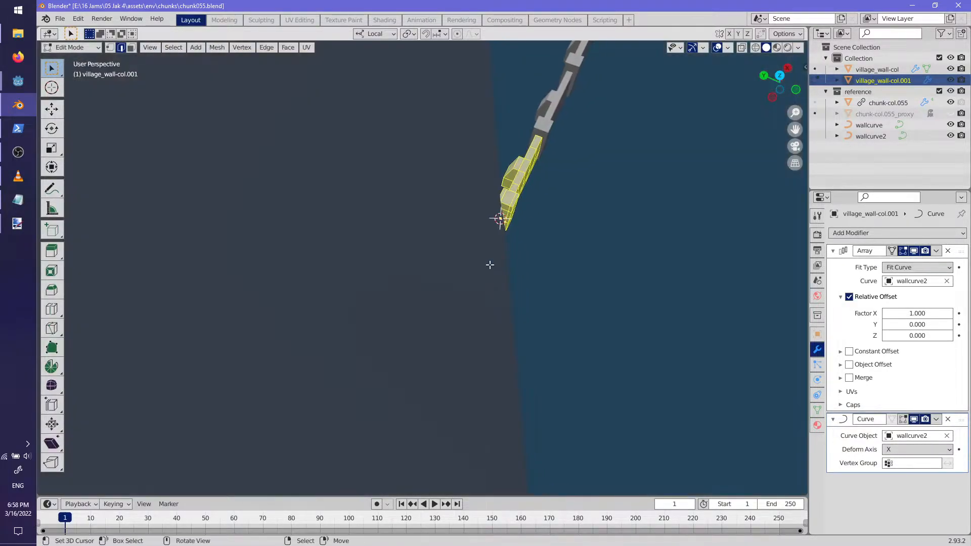
key(Tab)
right_drag(471, 255, 467, 261)
key(ctrl+z)
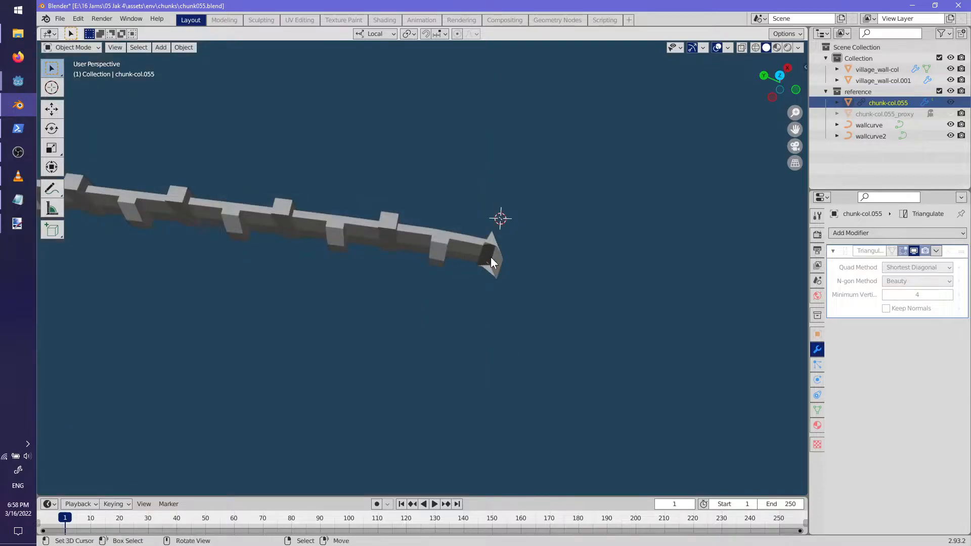
- Try to bring back the missing terrain by undoing and redoing the recent actions
middle_drag(758, 147, 506, 228)
double_click(885, 80)
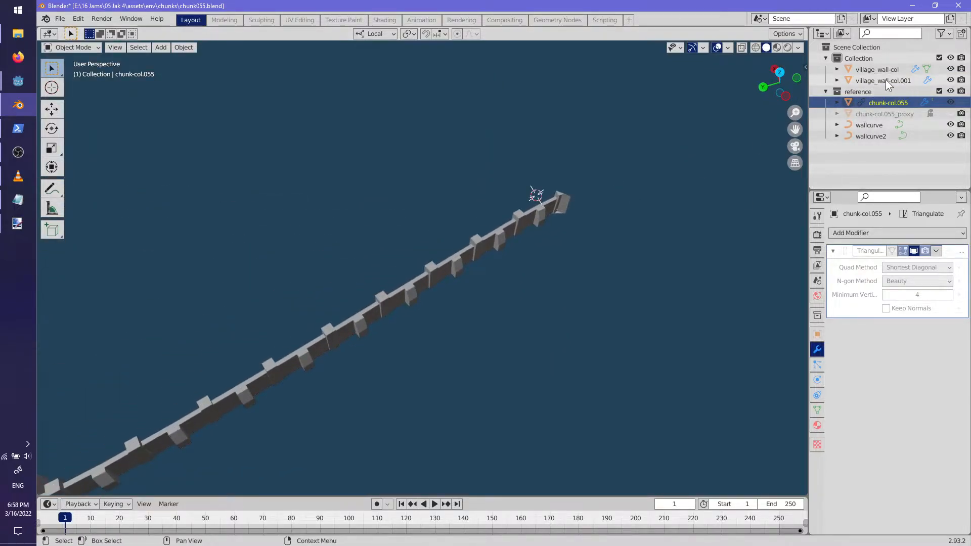
key(Return)
scroll(545, 278, down, 6)
middle_drag(544, 279, 541, 233)
key(ctrl+z)
key(ctrl+shift+z)
key(Tab)
key(ctrl+shift+z)
key(ctrl+shift+z)
middle_drag(539, 231, 499, 249)
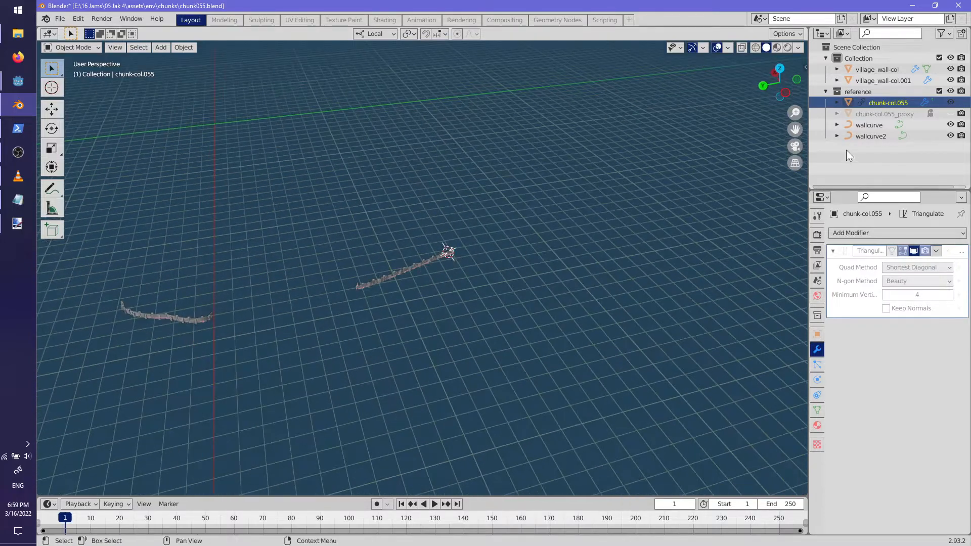
- Show chunk-col.055_proxy in the viewport in place of chunk-col.055 and view both walls on the terrain
middle_drag(594, 258, 582, 243)
click(952, 114)
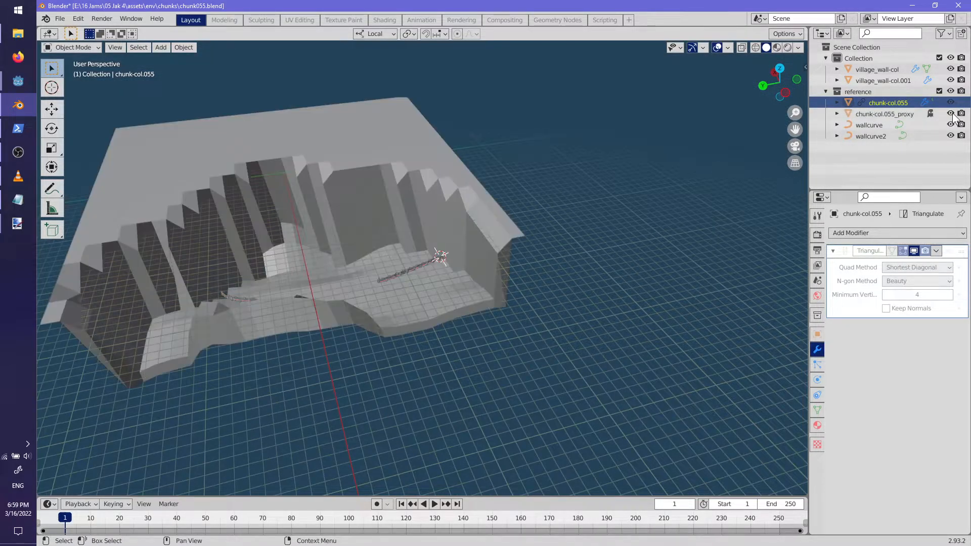
middle_drag(536, 258, 621, 267)
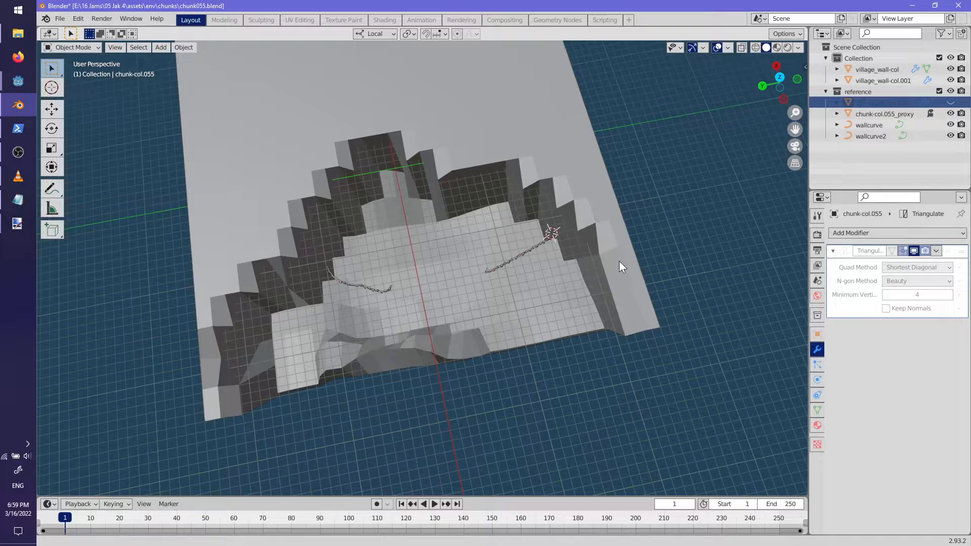
scroll(596, 252, up, 5)
middle_drag(596, 252, 629, 219)
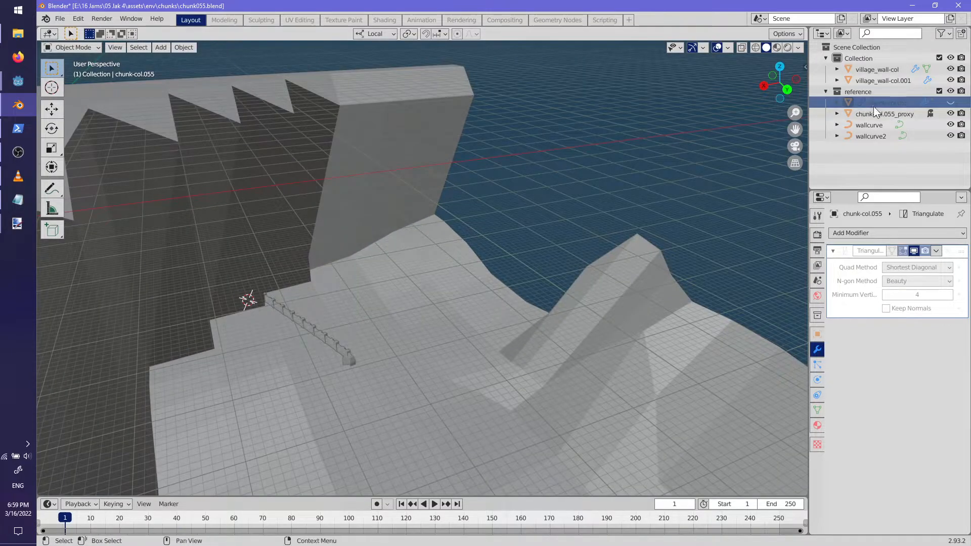
- Select wallcurve2 and check its control point at the cliff end in Edit Mode
middle_drag(495, 238, 452, 298)
click(451, 299)
middle_drag(563, 335, 396, 283)
click(389, 275)
key(Tab)
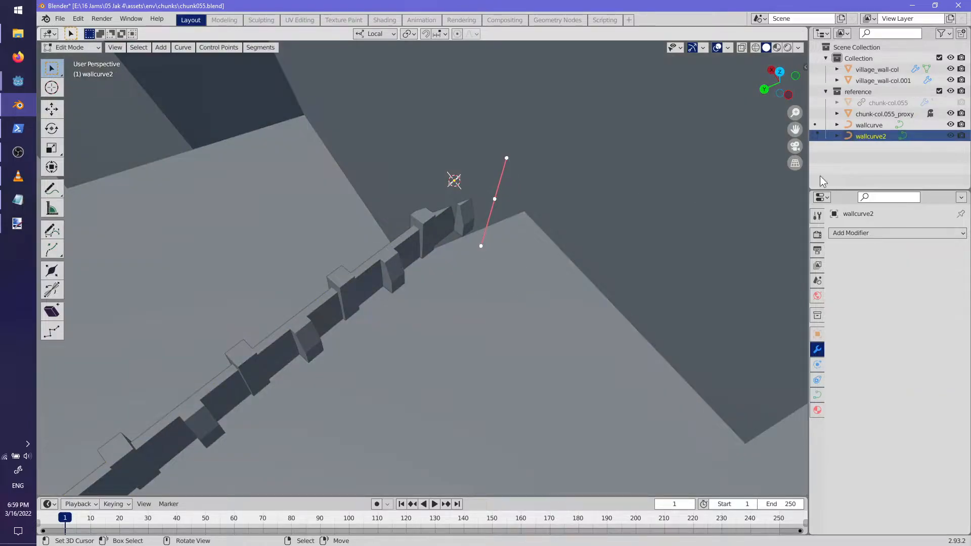
key(Tab)
- Display the transform values and check them for chunk-col.055_proxy and village_wall-col.001
click(880, 114)
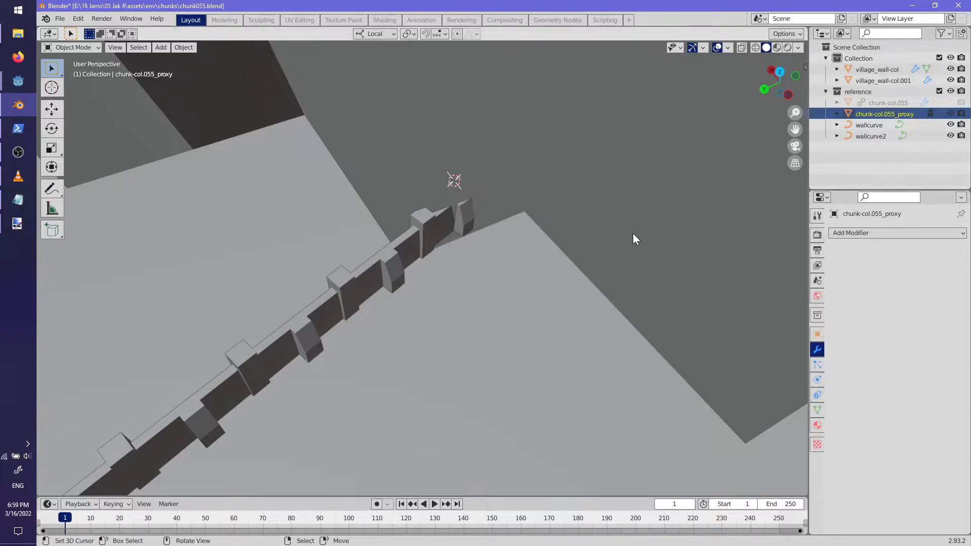
key(n)
key(t)
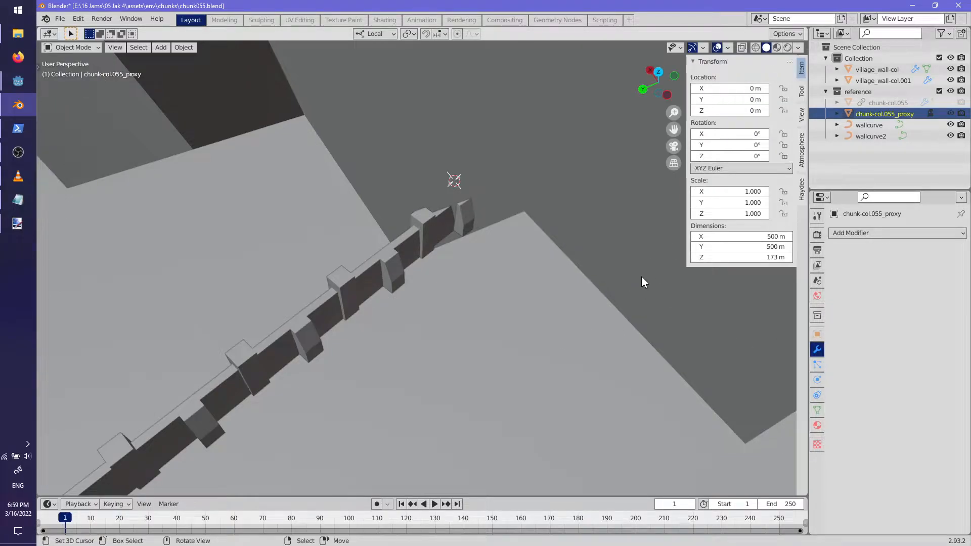
middle_drag(632, 253, 478, 345)
click(478, 346)
middle_drag(548, 330, 342, 217)
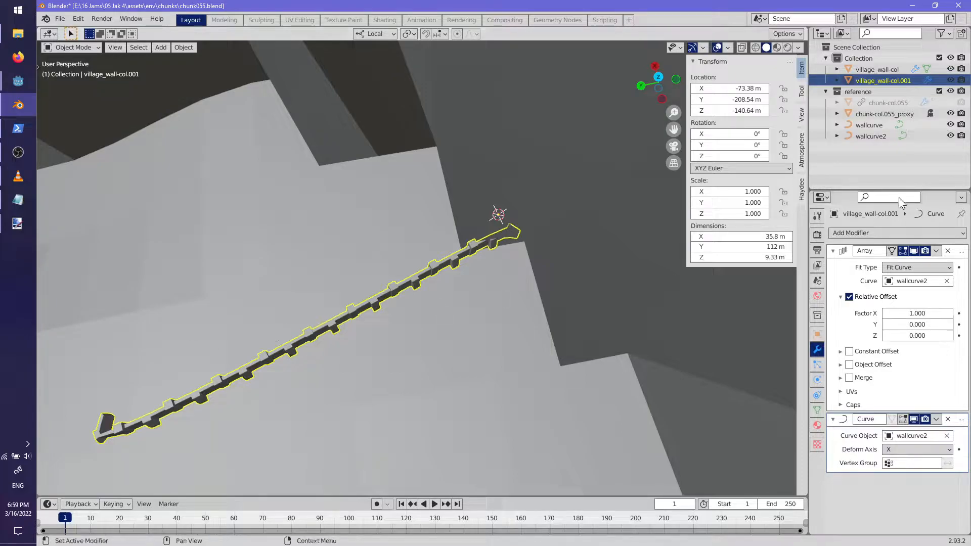
- Show the outliner's viewport-disable toggles, disable Collection in viewports to remove both walls from view, and hide the toggles again
click(942, 34)
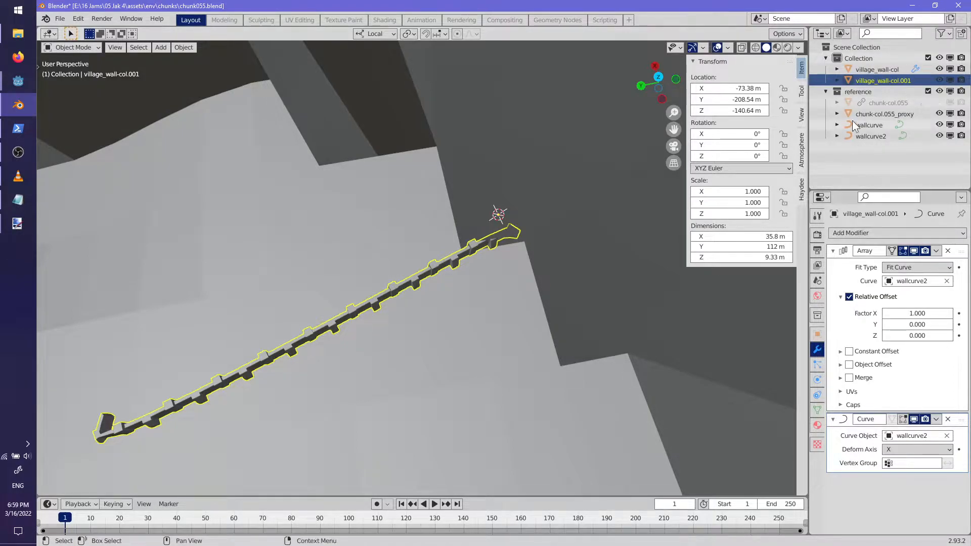
click(950, 58)
scroll(500, 305, down, 3)
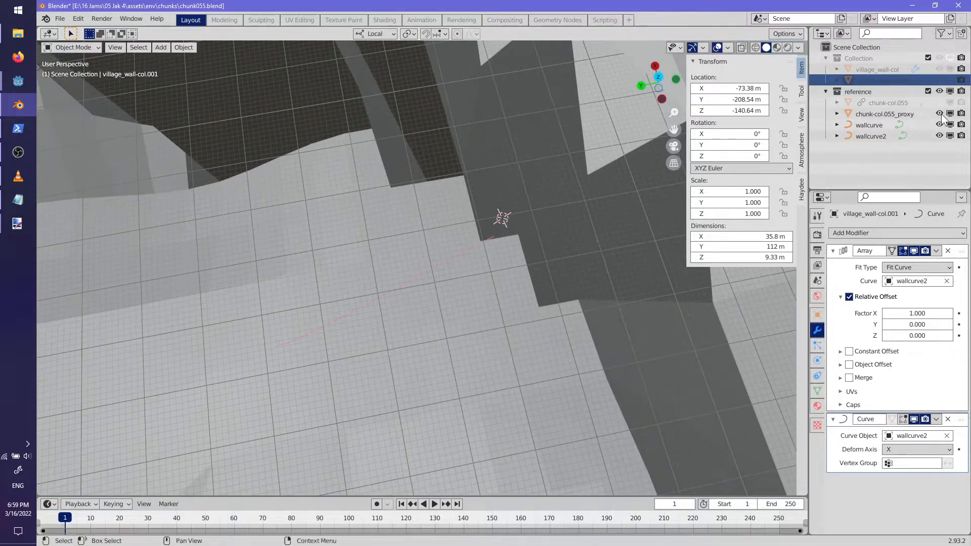
click(942, 34)
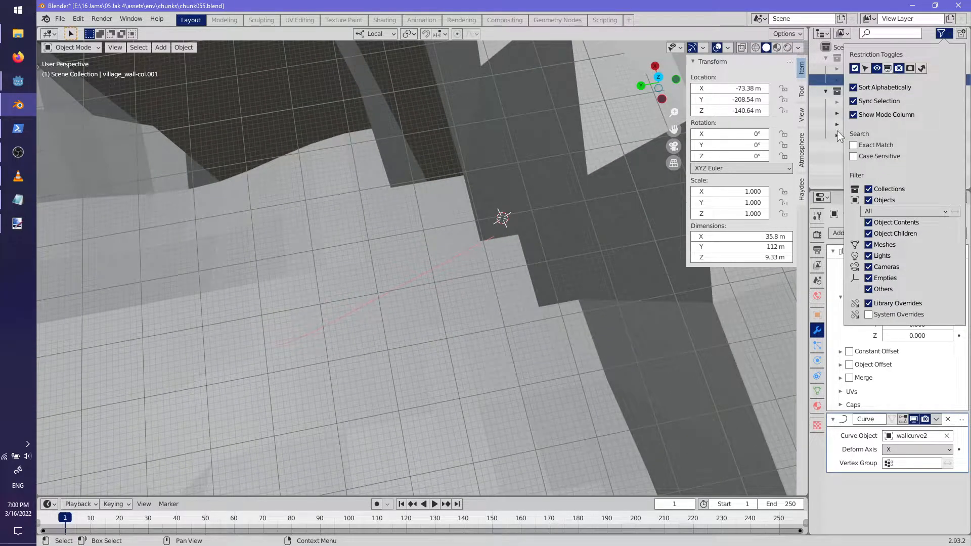
- Select wallcurve2 and examine how the bare curve runs over the terrain
middle_drag(472, 325, 555, 336)
mouse_move(426, 362)
middle_down()
mouse_move(433, 345)
mouse_move(602, 329)
mouse_move(590, 304)
mouse_move(521, 308)
mouse_move(380, 352)
mouse_move(414, 358)
middle_up()
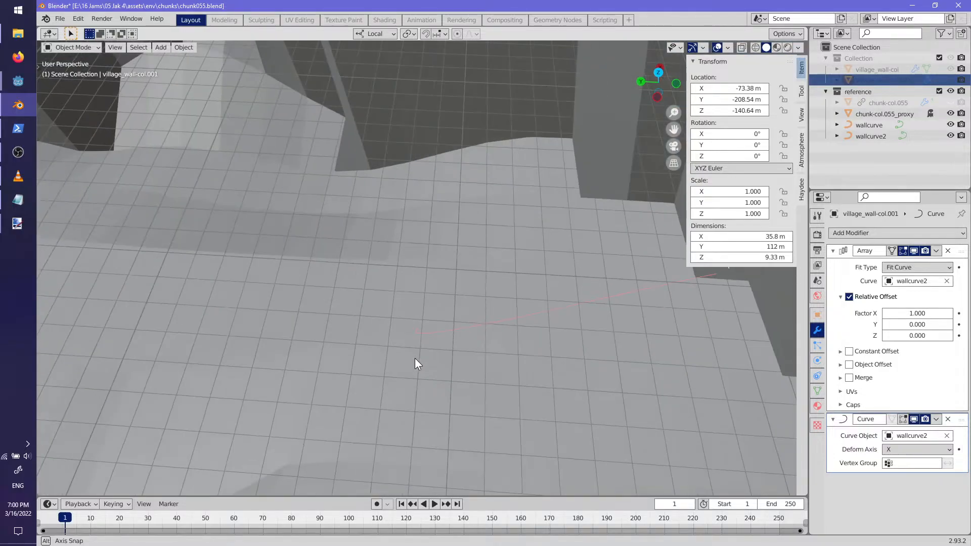
scroll(415, 358, up, 5)
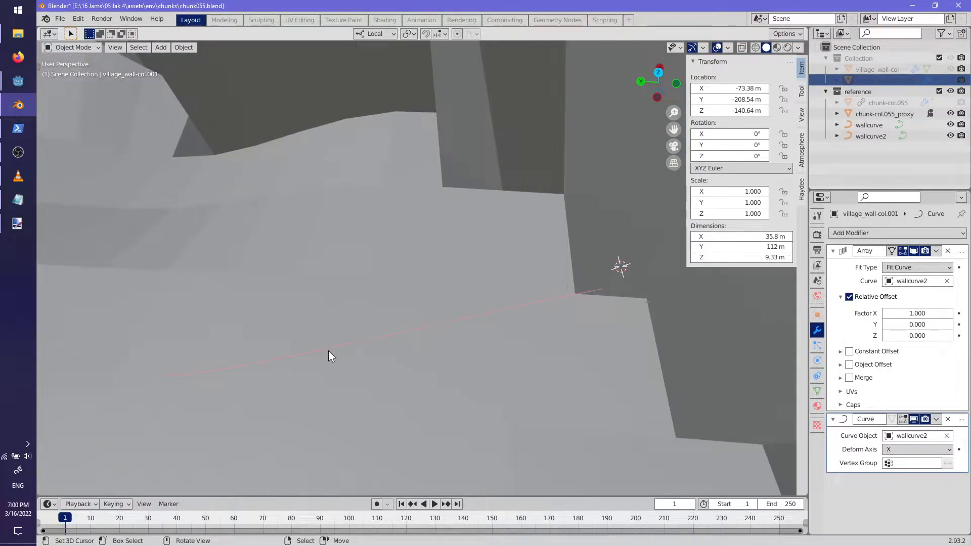
middle_drag(320, 364, 381, 280)
middle_drag(505, 328, 401, 363)
key(h)
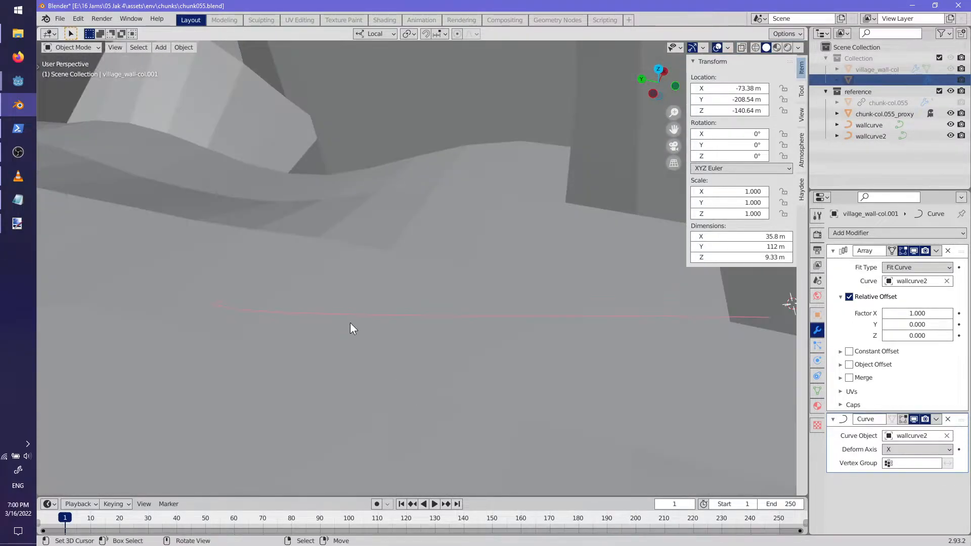
click(342, 313)
middle_drag(342, 314, 481, 304)
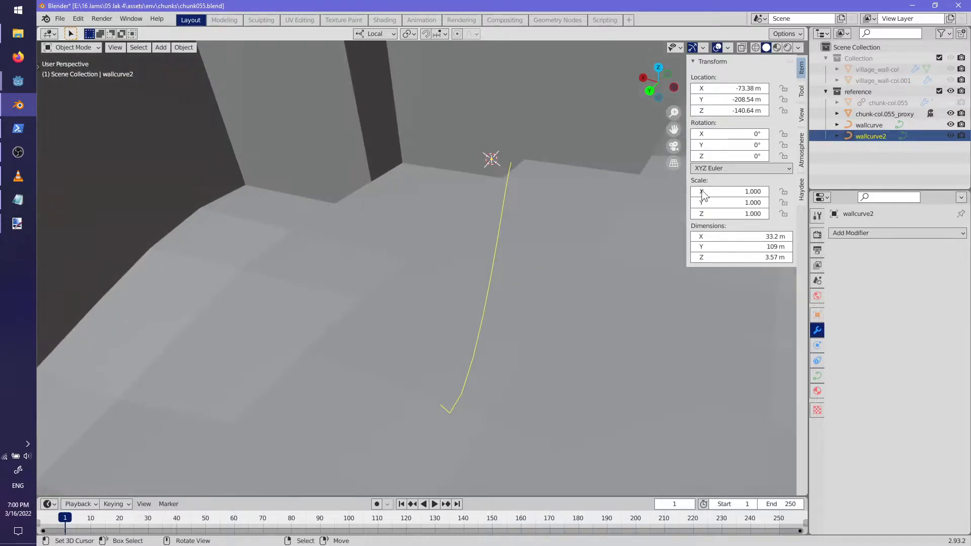
- Show the outliner's viewport-disable toggles and re-enable Collection in viewports so both walls reappear
click(942, 34)
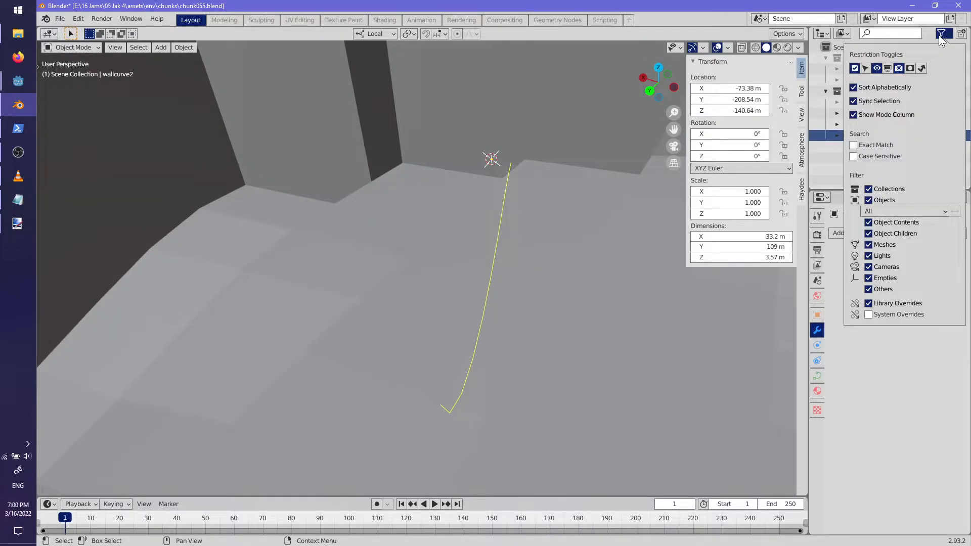
click(887, 68)
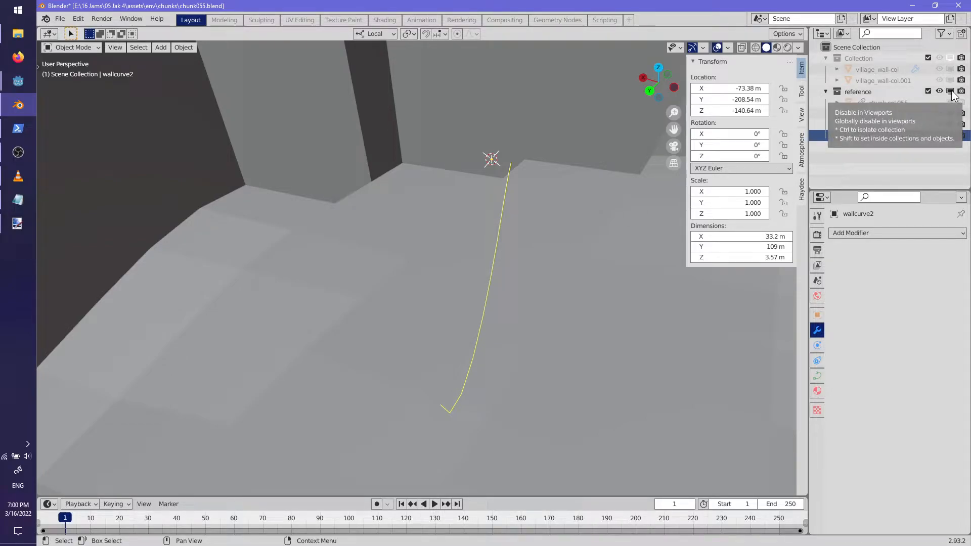
click(950, 58)
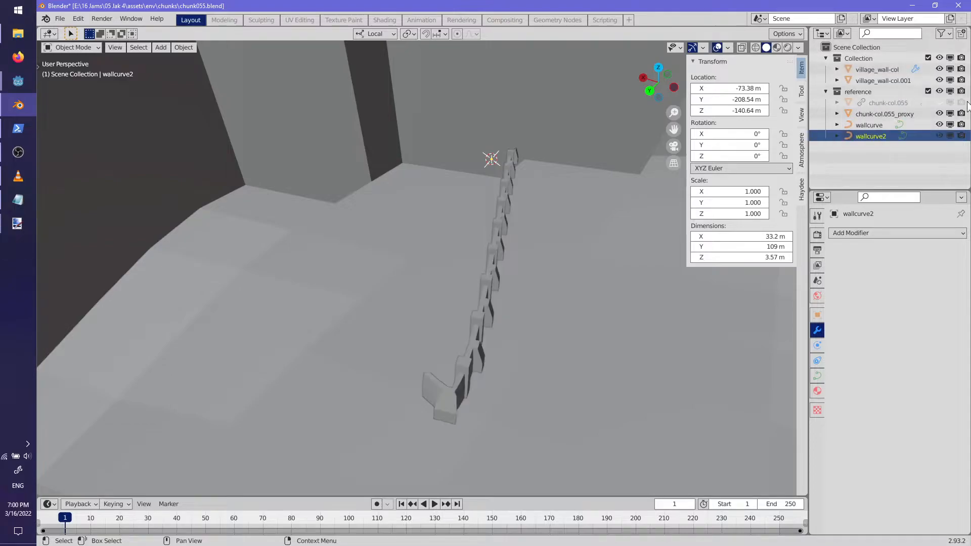
middle_drag(490, 219, 329, 233)
middle_drag(429, 215, 312, 145)
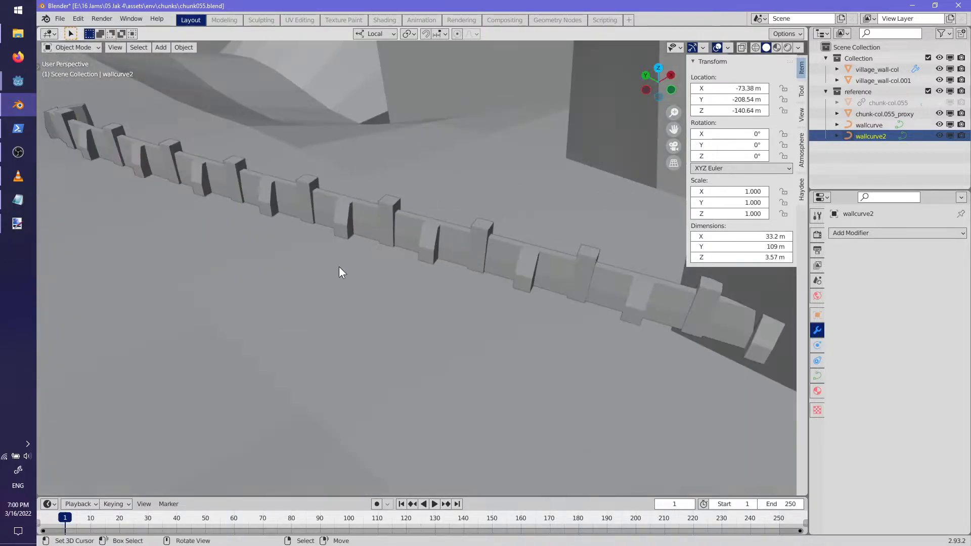
middle_drag(339, 268, 566, 174)
middle_drag(490, 245, 395, 303)
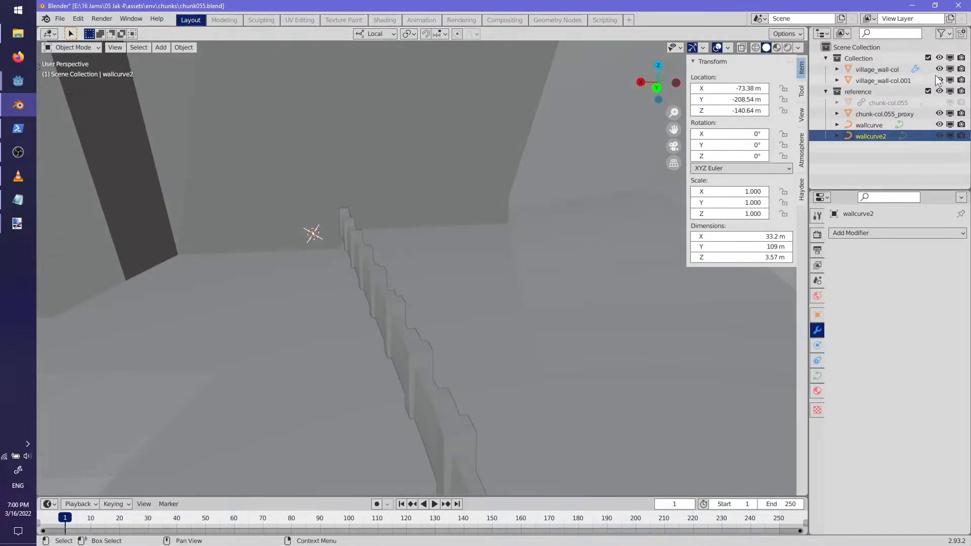
- Switch Collection's viewport display off and on for comparison, and hide the outliner's viewport-disable toggles again
click(950, 58)
click(949, 58)
middle_drag(430, 320, 536, 283)
click(942, 33)
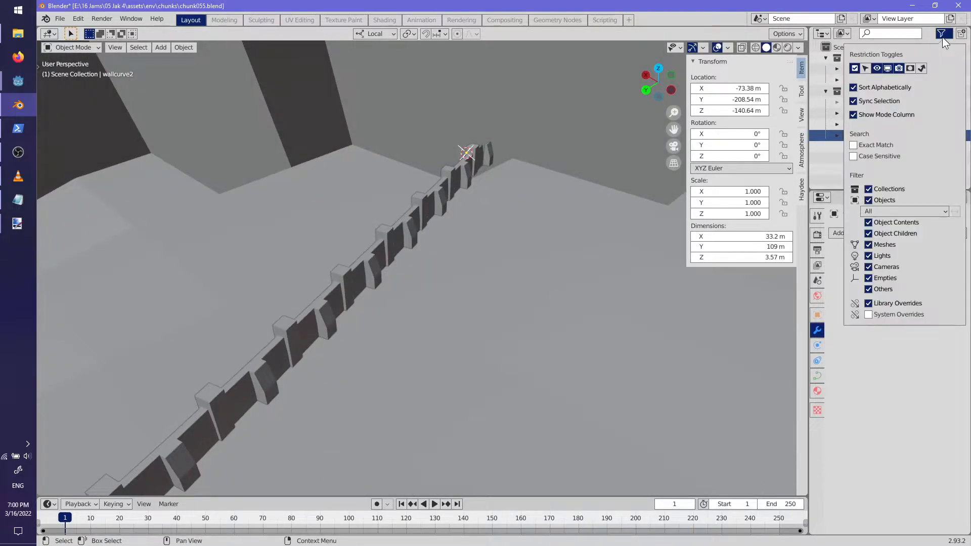
click(889, 67)
middle_drag(459, 219, 389, 243)
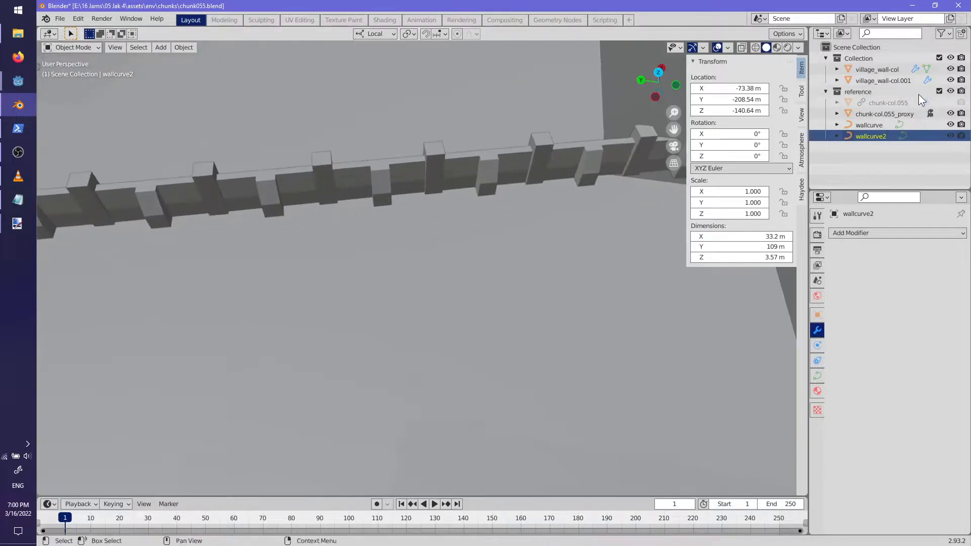
- Rename village_wall-col.001 to village_wall2-col
click(877, 115)
middle_drag(353, 279, 506, 212)
click(864, 81)
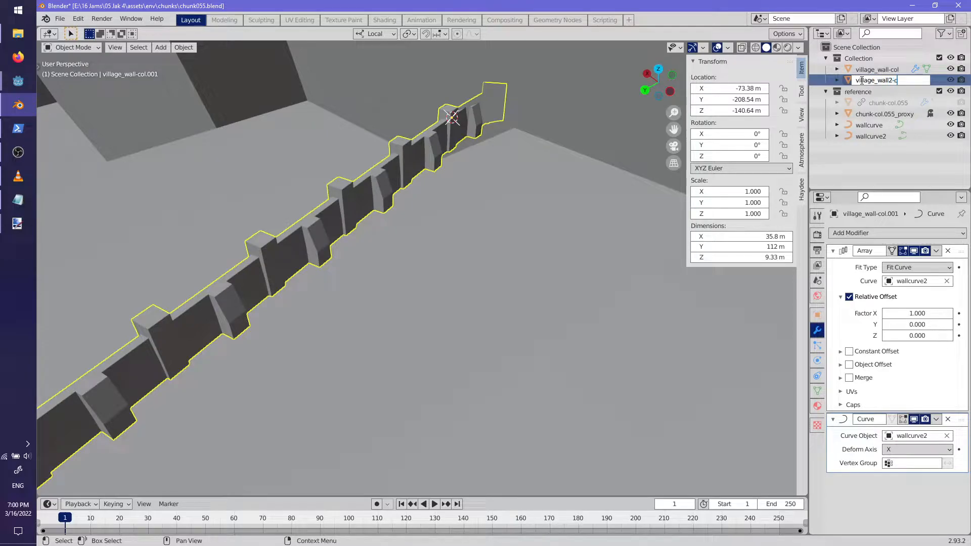
key(Return)
middle_drag(351, 229, 320, 226)
scroll(379, 217, down, 3)
key(Tab)
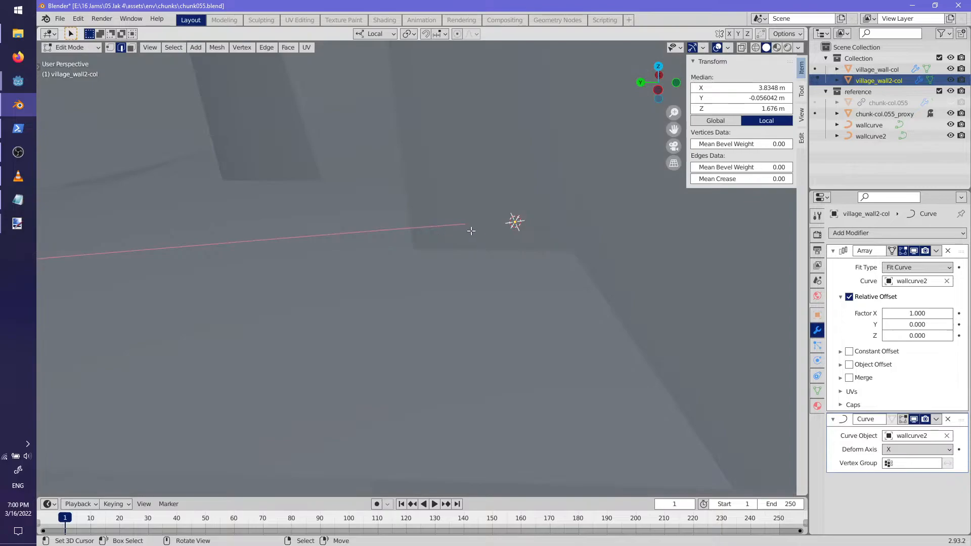
key(ctrl+z)
key(ctrl+z)
key(ctrl+shift+z)
key(ctrl+shift+z)
key(Tab)
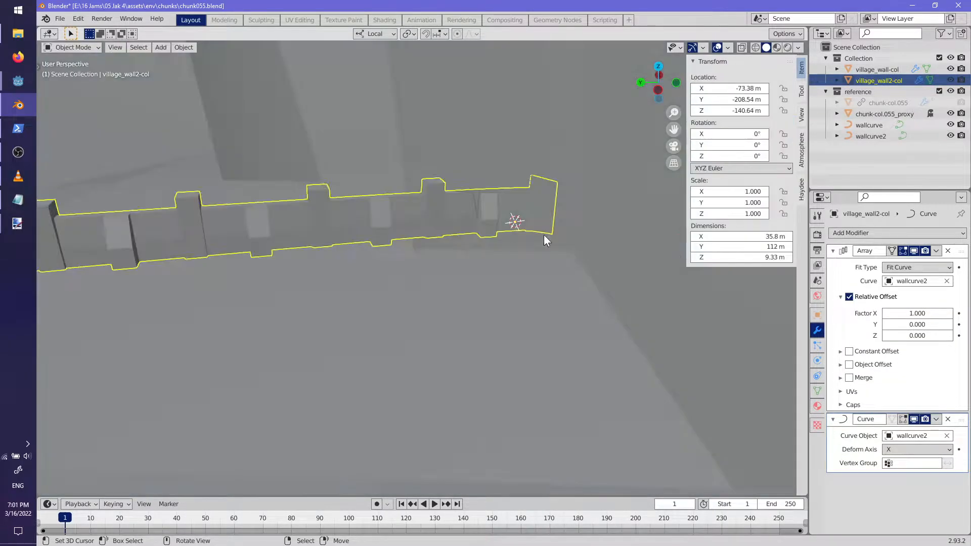
- Edit wallcurve2, enlarging the handles of its cliff-end control point and rotating them about the local Z axis
click(863, 136)
key(Tab)
middle_drag(543, 220, 536, 319)
key(s)
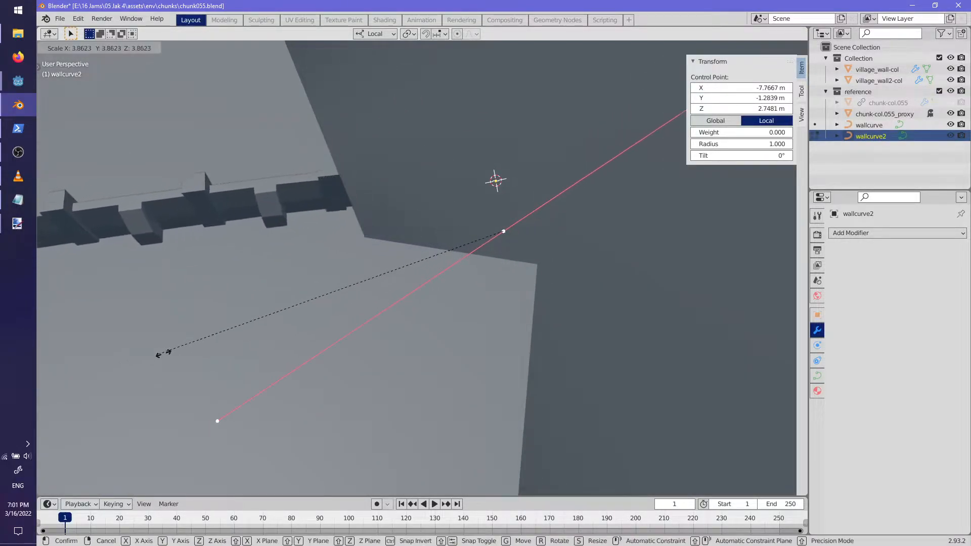
click(241, 325)
key(r)
key(z)
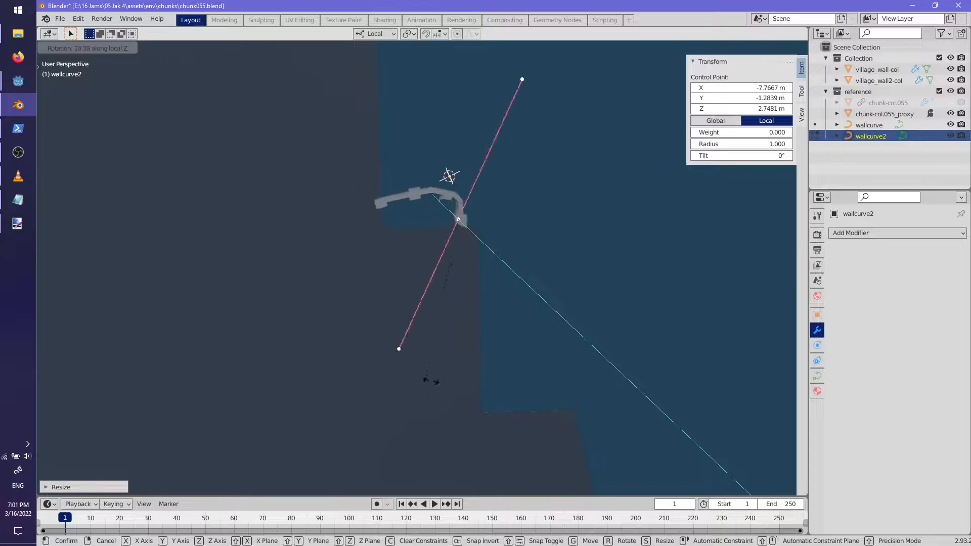
click(514, 173)
middle_drag(518, 182, 612, 211)
- Move wallcurve2's cliff-end control point to about X -9.6, Y 13.1 m and adjust its height along local Z
key(g)
click(506, 229)
middle_drag(506, 230, 685, 299)
key(g)
key(z)
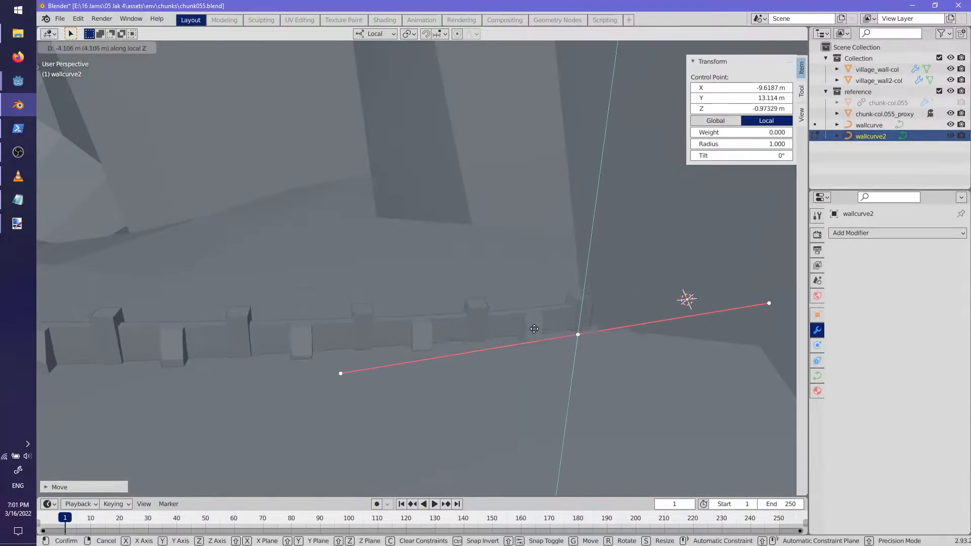
click(541, 313)
- Shift the cliff-end control point to about X -9.1, Y 12.2, Z 0.66 m and rotate its handles to follow the ground
middle_drag(542, 313, 644, 328)
key(g)
click(552, 329)
key(r)
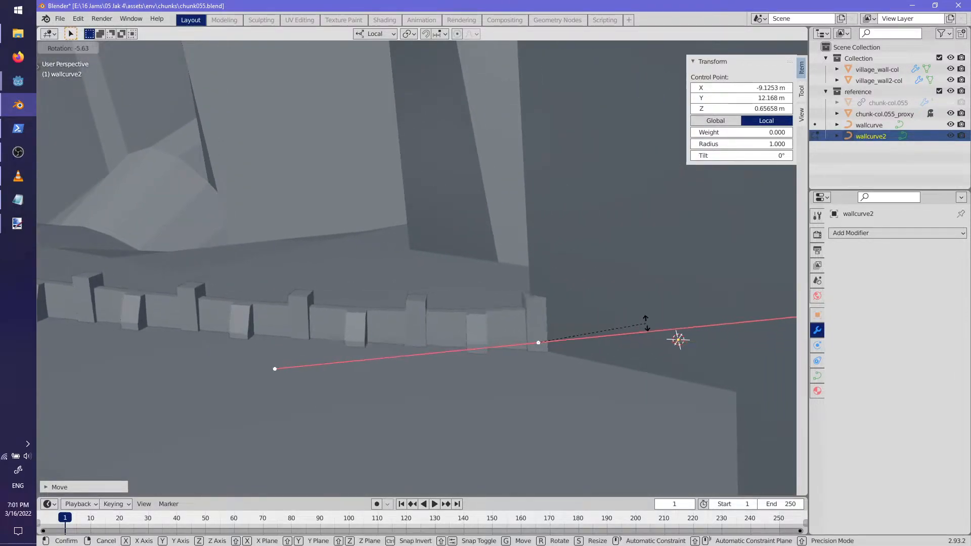
click(762, 380)
- Display wallcurve2's curve data properties and move the cliff-end control point to about X -9.2, Y 13.2, Z 0.88 m
click(818, 392)
click(818, 376)
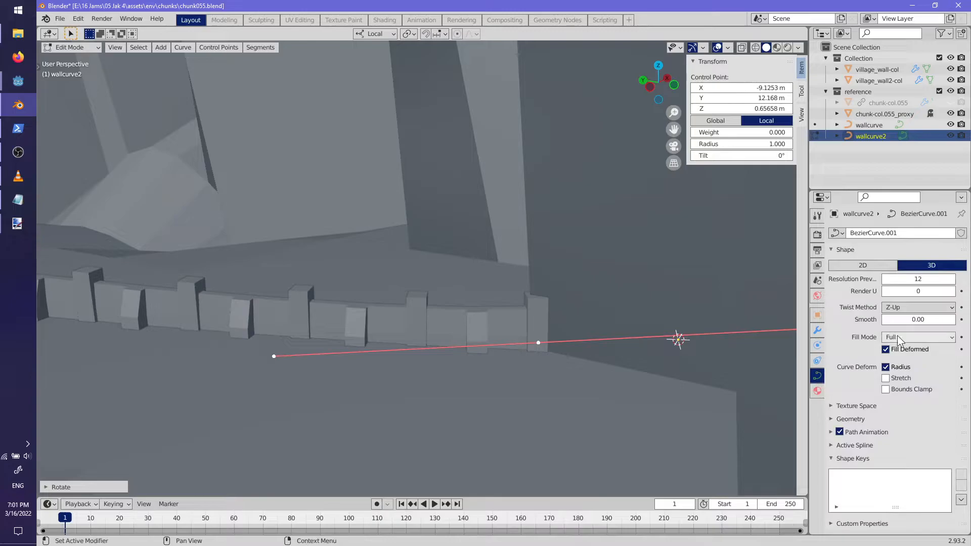
middle_drag(677, 338, 569, 363)
key(g)
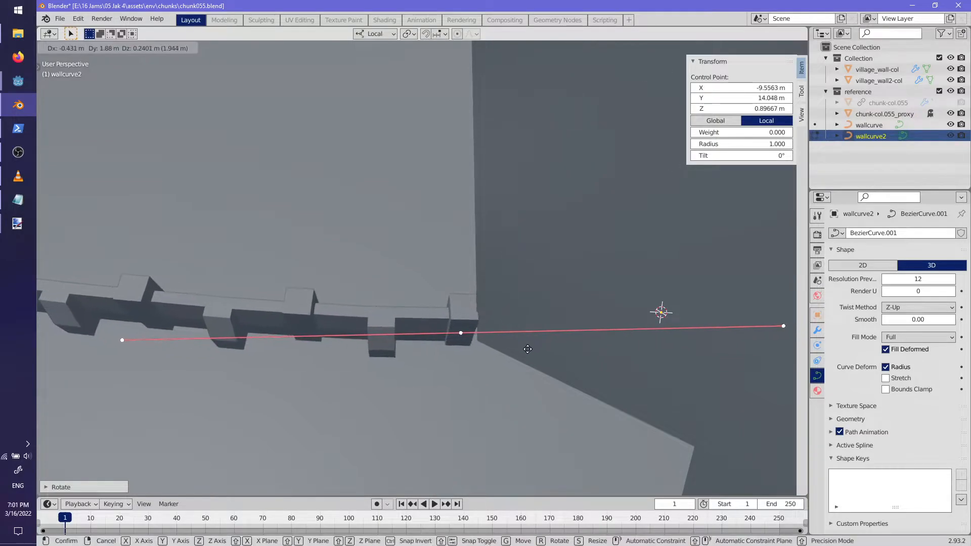
click(562, 342)
- Move wallcurve2's free-end control point closer to the cliff, to about X -26.1, Y 52.5, Z 1.9 m
middle_drag(542, 342, 562, 265)
scroll(334, 326, down, 4)
middle_drag(334, 326, 486, 336)
shift+middle_drag(327, 300, 366, 356)
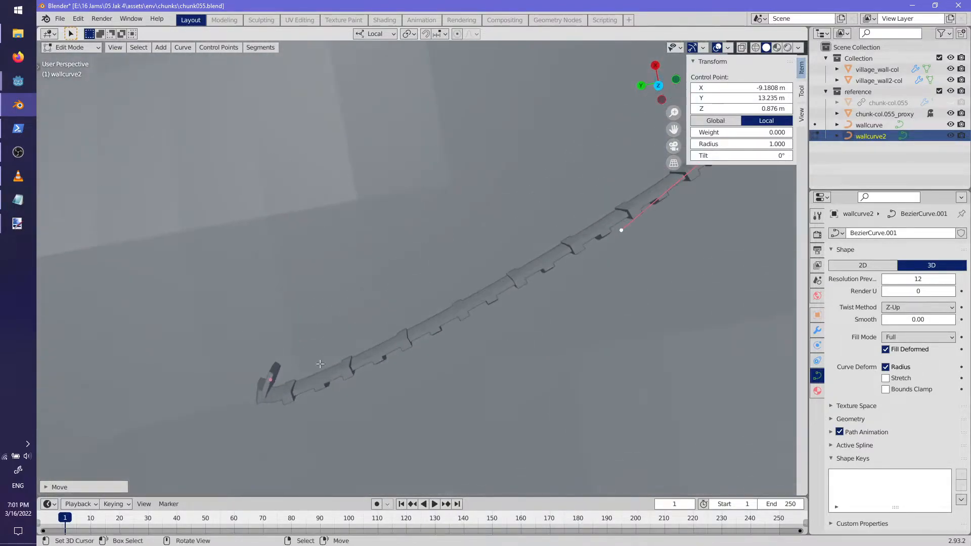
click(263, 383)
key(g)
click(546, 262)
- Rotate the free-end handles about local Z and move that control point to about X -35.5, Y 46.1, Z 3.4 m
key(r)
key(z)
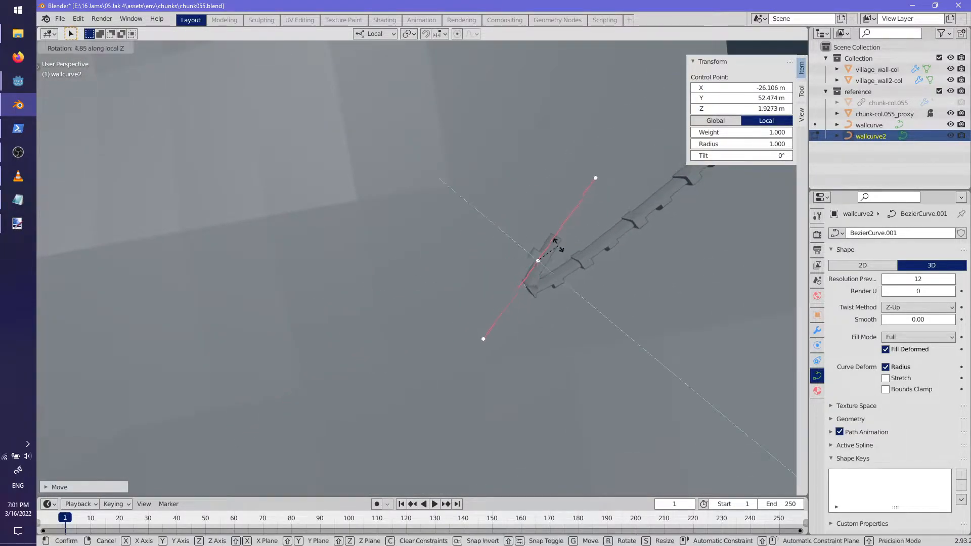
click(484, 222)
shift+middle_drag(529, 282, 365, 357)
key(g)
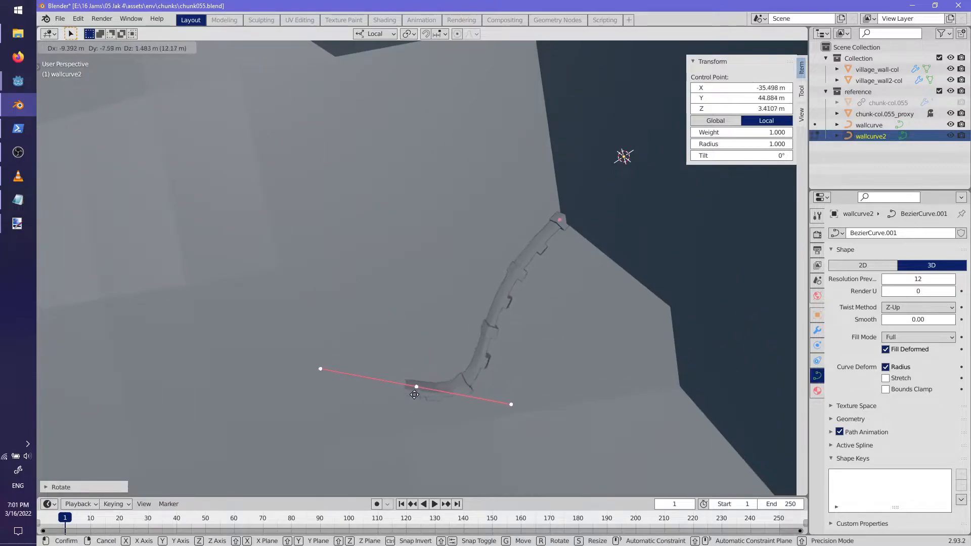
click(407, 396)
- Rotate the cliff-end handles about 68° around local Z and move that point to about X -9.5, Y 11.3, Z 1.0 m
key(r)
key(z)
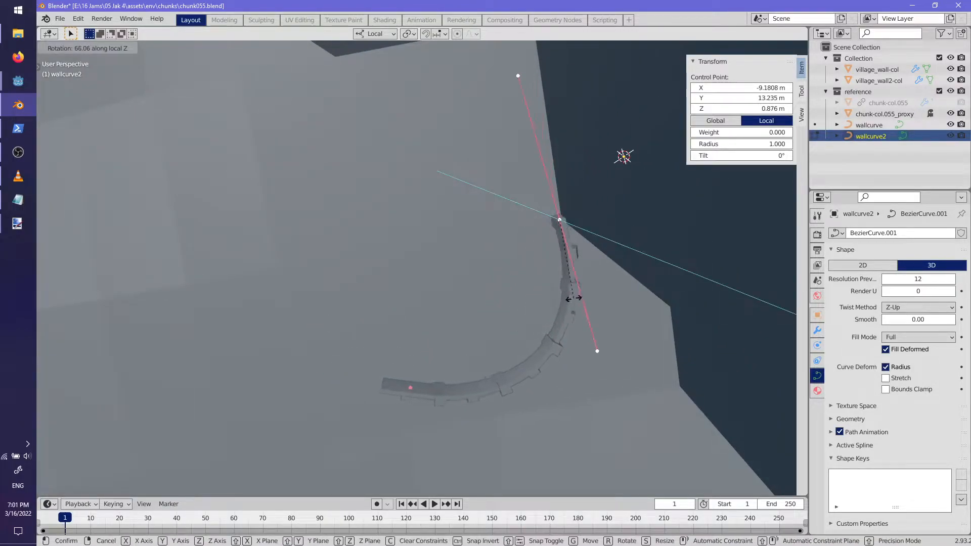
click(574, 298)
key(g)
click(575, 292)
middle_drag(574, 292, 477, 307)
scroll(398, 300, up, 2)
key(g)
click(371, 272)
scroll(384, 276, down, 1)
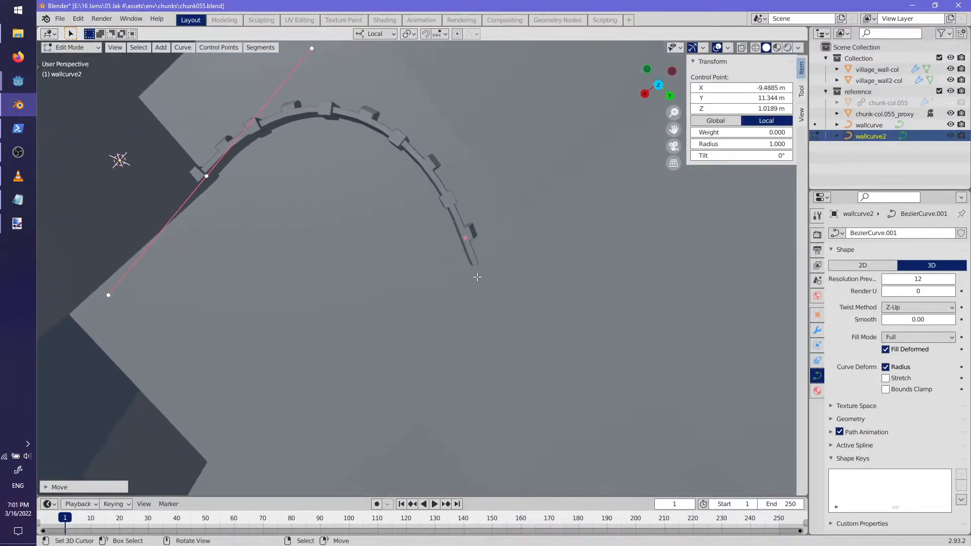
- Rotate the free-end handles about local Z and move that control point outward to extend the wall's arc
middle_drag(463, 243, 513, 329)
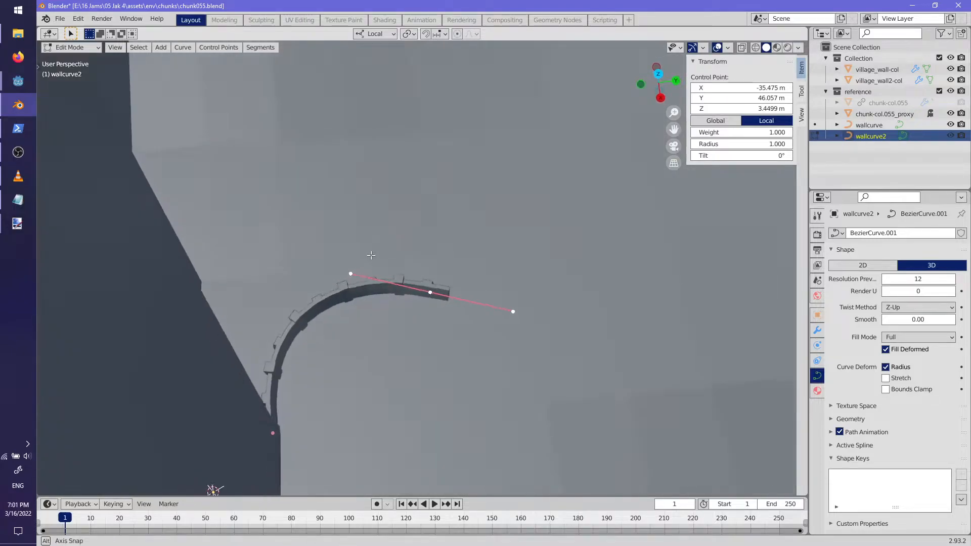
key(r)
key(z)
click(462, 358)
key(g)
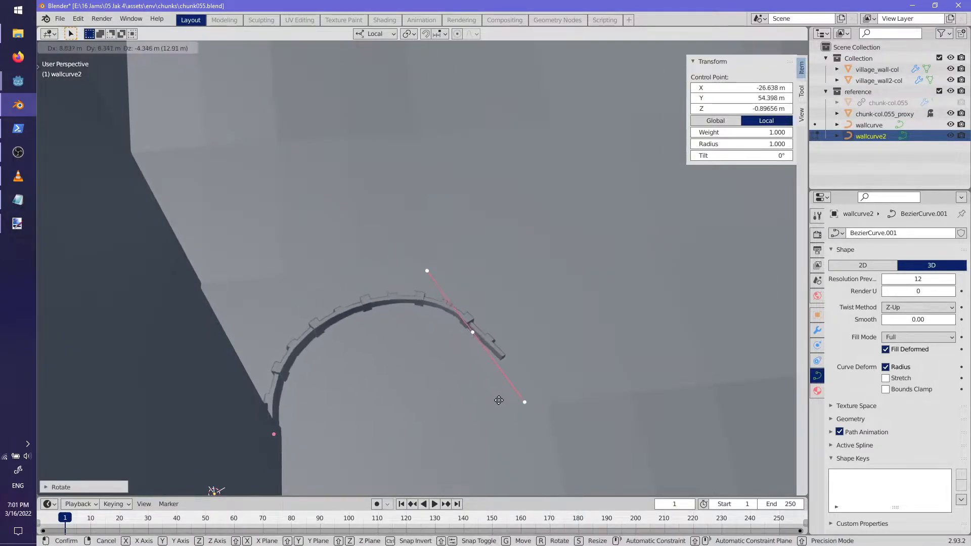
click(520, 393)
- Adjust the free-end control point's height along local Z, and rotate and enlarge its handles
middle_drag(517, 391, 425, 290)
key(g)
key(z)
click(422, 289)
key(r)
click(536, 251)
key(s)
click(607, 266)
- Pull the free-end point's outer handle inward to about X -26.5, Y 61.3 m
middle_drag(629, 260, 463, 341)
click(265, 380)
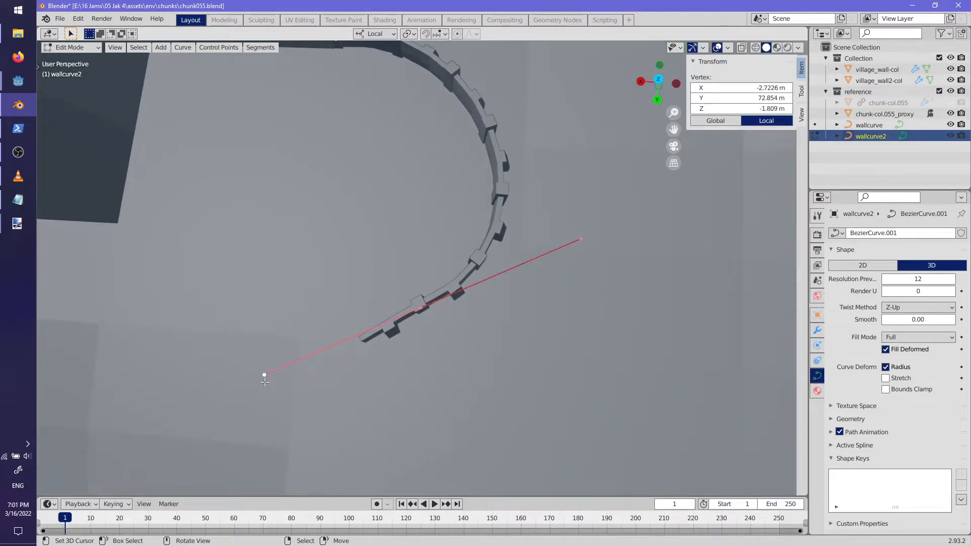
key(g)
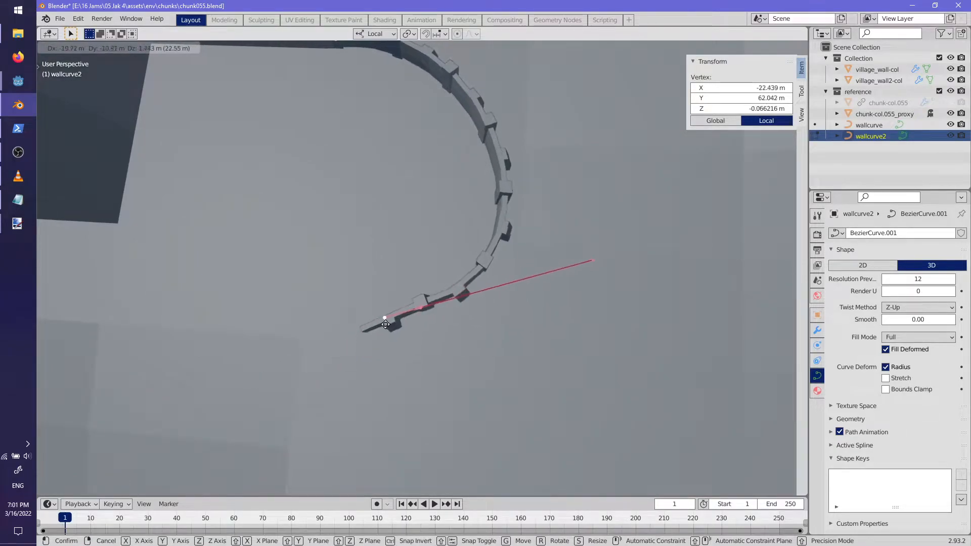
key(shift+z)
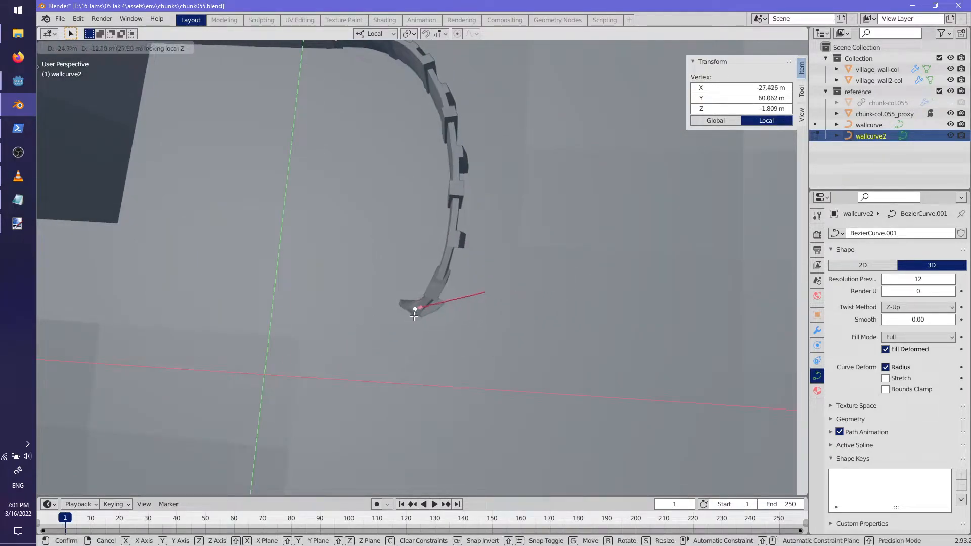
key(shift+z)
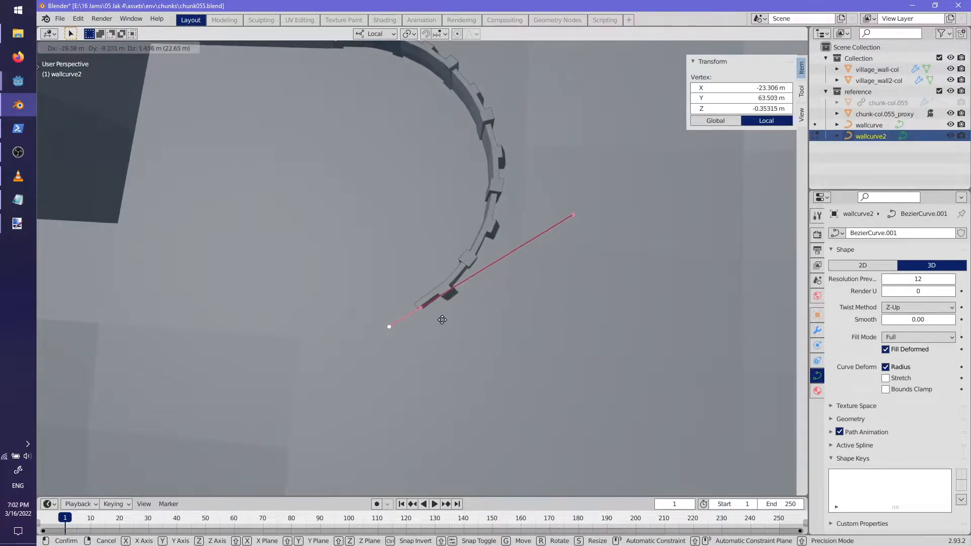
click(466, 305)
- Raise the free-end outer handle along local Z to level the wall on the terrain, and scale it slightly
middle_drag(467, 305, 416, 282)
key(g)
key(z)
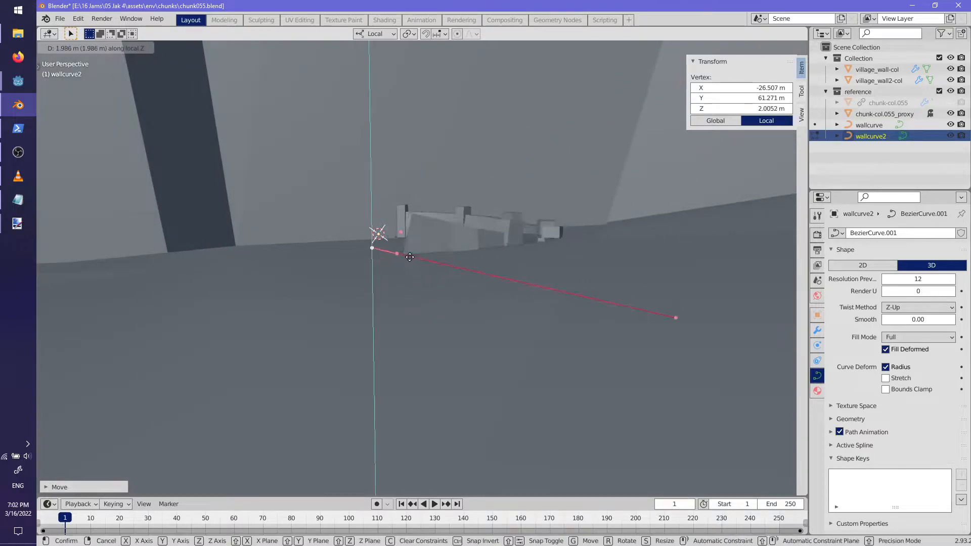
click(414, 267)
key(s)
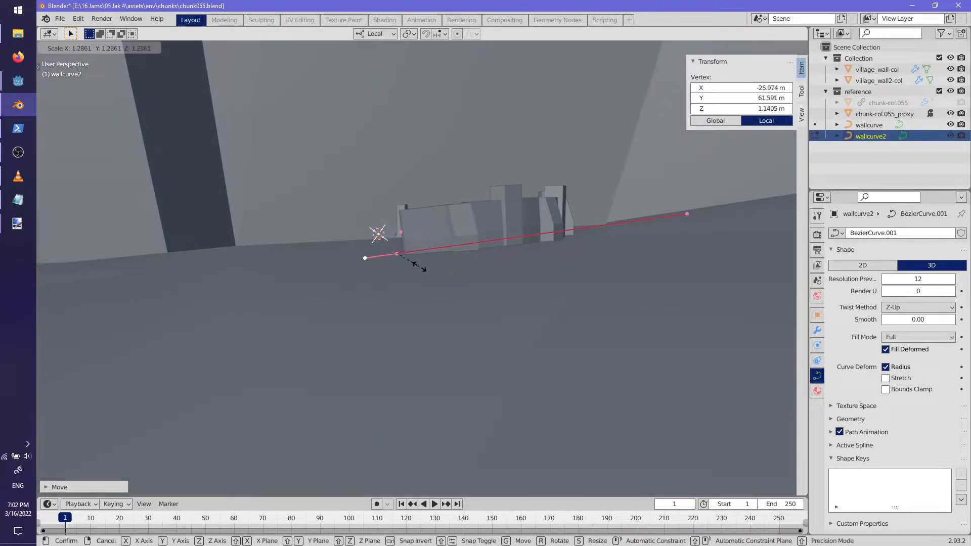
click(400, 261)
- Extrude a new control point from the free end to about X -31.2, Y 104.0, Z 4.5 m and scale its handles
middle_drag(401, 261, 459, 290)
key(e)
click(615, 354)
key(s)
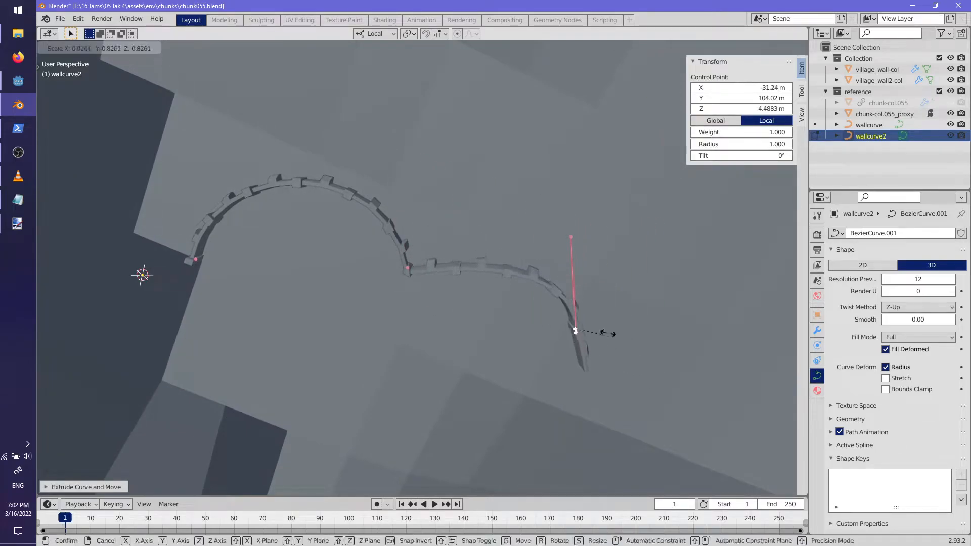
click(592, 265)
- Lengthen the new control point's inner handle and rotate it about 27° to widen the second arc
click(570, 216)
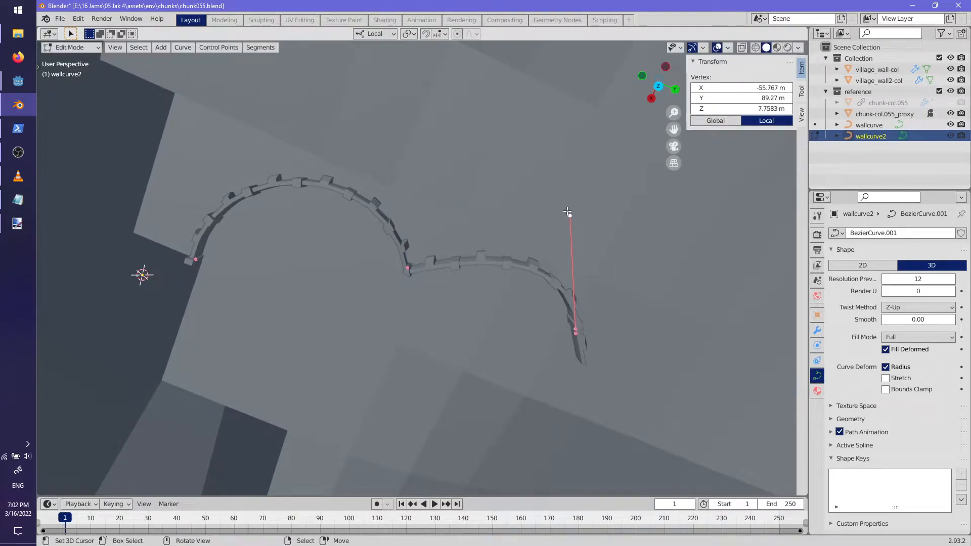
key(s)
click(581, 93)
key(r)
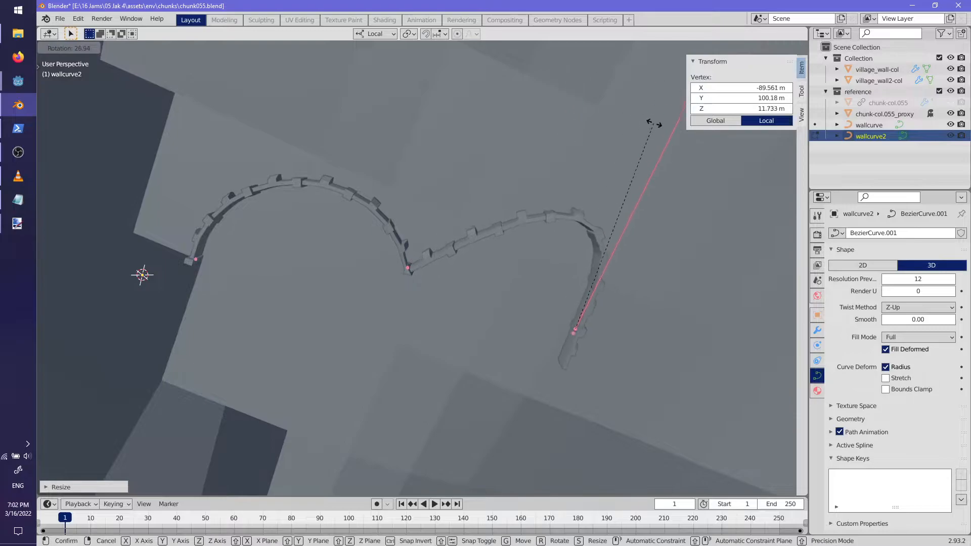
click(657, 123)
- Lower the new point's long handle toward the terrain, placing it at about X -90.4, Y 100.3, Z 7.5 m
shift+middle_drag(655, 127, 483, 165)
scroll(314, 243, up, 3)
middle_drag(296, 248, 506, 274)
key(g)
click(511, 292)
key(g)
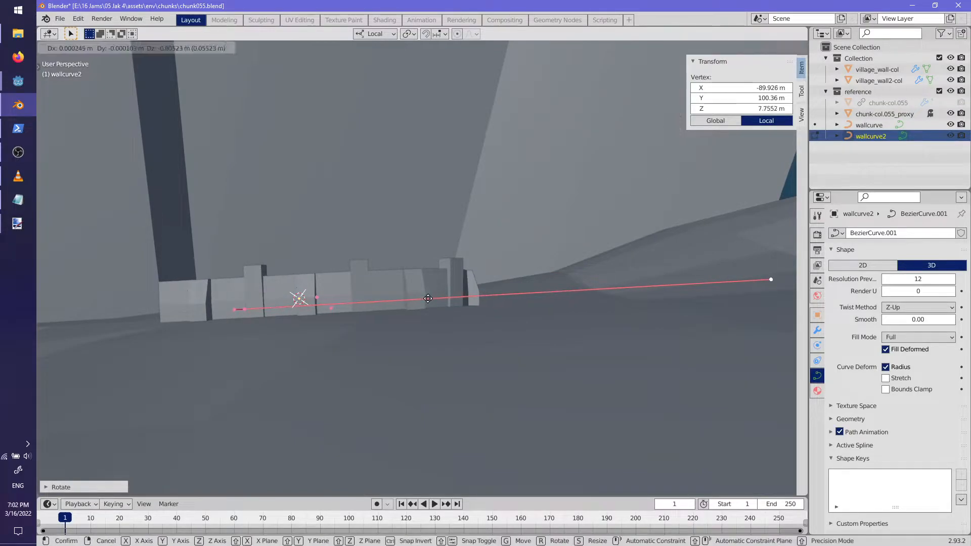
click(432, 301)
- Rotate the new point's long handle back to about X -80.1, Y 72.4, Z 5.2 m to tighten the second arc
middle_drag(432, 301, 552, 241)
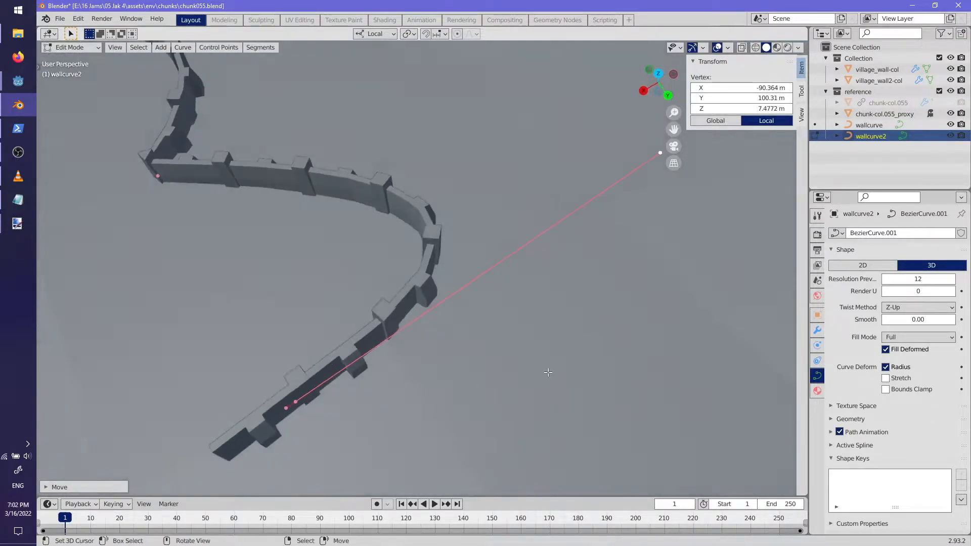
key(r)
click(432, 325)
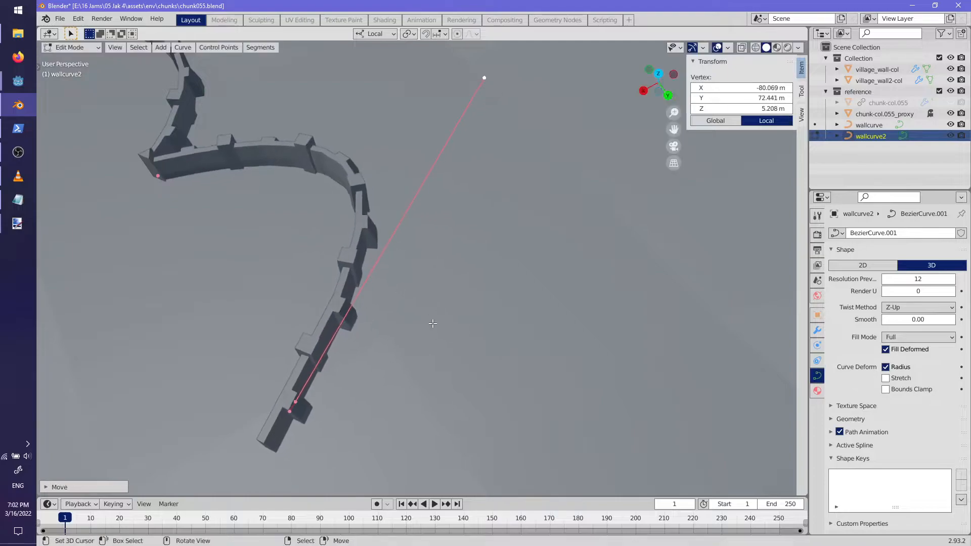
- Rotate wallcurve2's end control point at about X -38.4, Y 131.6 m and adjust its height to the terrain
click(295, 399)
middle_drag(295, 398, 451, 327)
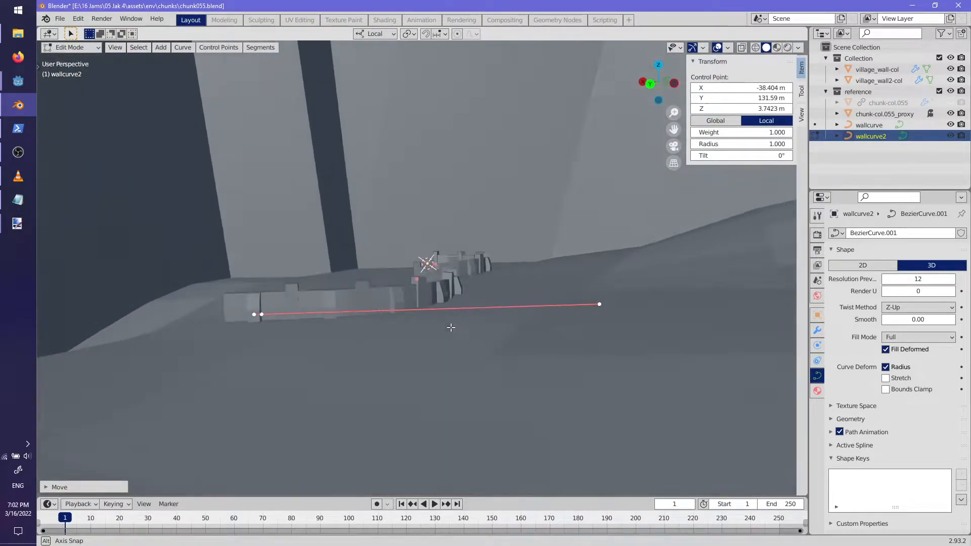
key(r)
click(579, 298)
key(g)
key(z)
click(579, 312)
- Move and rotate the curve's free-end control point to shape the next arc, fitting its height to the ground
middle_drag(453, 325, 359, 314)
scroll(359, 313, up, 3)
key(r)
key(g)
click(299, 384)
middle_drag(299, 383, 480, 392)
key(r)
click(536, 285)
key(g)
key(z)
click(537, 291)
- Extrude a new end control point to about X -17.3, Y 144.9, Z -0.5 m and rotate its handles
key(e)
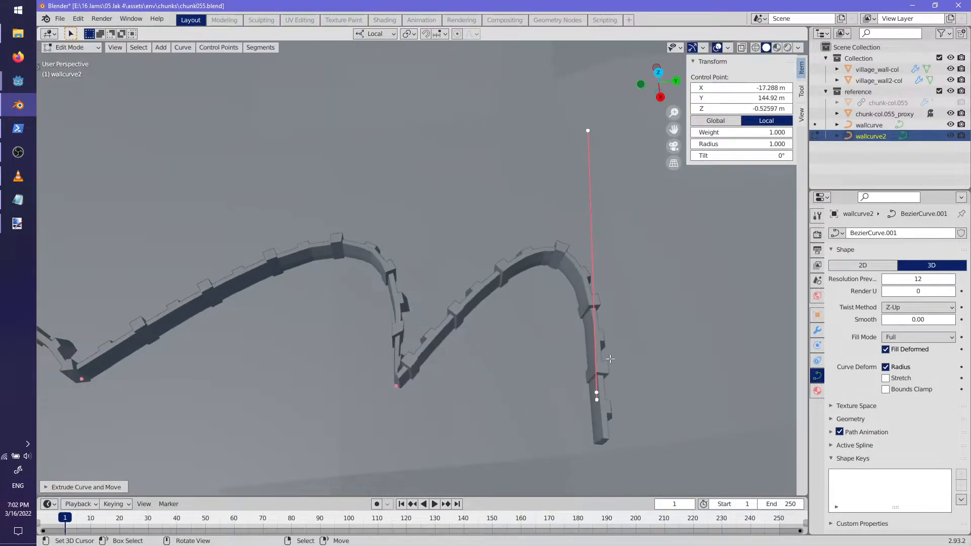
click(600, 392)
key(r)
click(525, 400)
- Extend the wall past the second arc to an end point at about X -19.1, Y 171.9, Z -0.9 m
middle_drag(525, 394, 456, 358)
click(244, 347)
key(g)
click(502, 359)
key(g)
click(623, 308)
middle_drag(623, 308, 634, 294)
key(a)
key(g)
key(z)
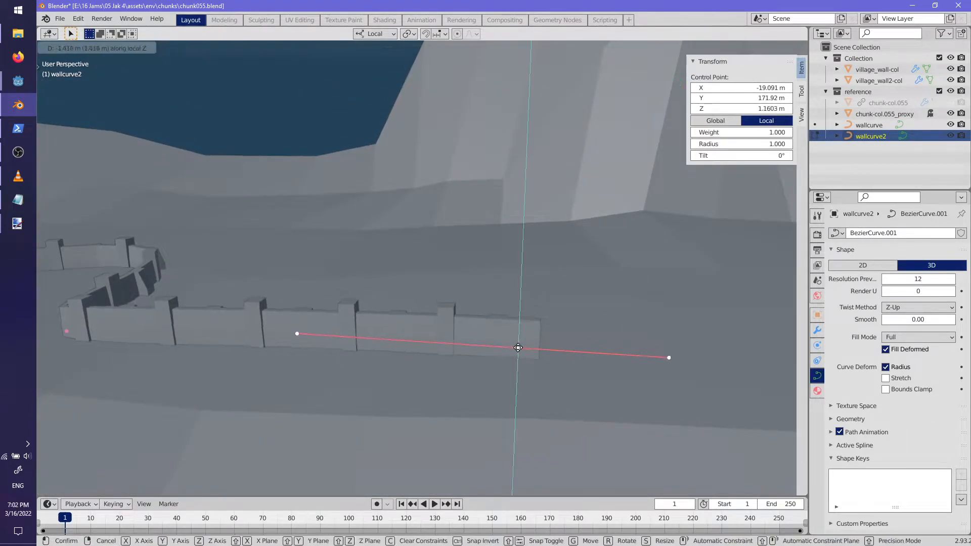
click(516, 365)
- Move the end point to about X -35.9, Y 221.0, Z 3.3 m and rotate it to bend the wall end beside the first wall
middle_drag(517, 366, 493, 372)
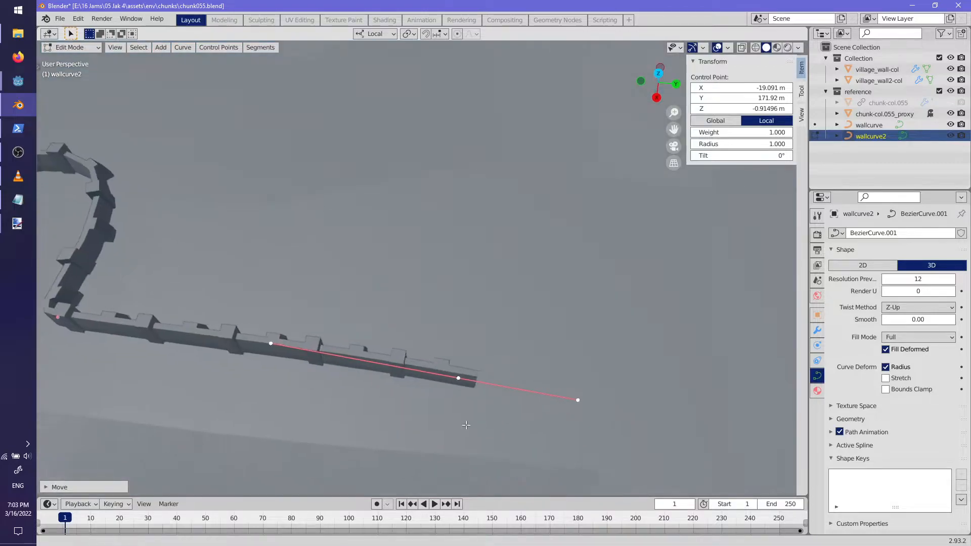
key(g)
click(612, 363)
scroll(577, 338, down, 4)
middle_drag(575, 336, 426, 356)
key(g)
click(516, 353)
key(r)
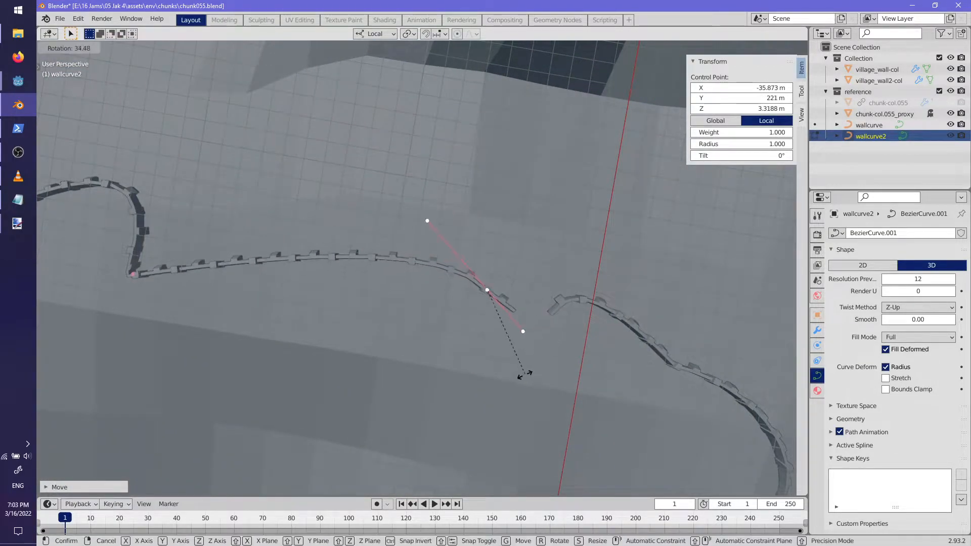
click(473, 383)
- Adjust the end point's height along local Z so the wall's end sits on the terrain
middle_drag(505, 377, 410, 343)
key(g)
key(z)
click(530, 408)
- Deselect the curve points, return wallcurve2 to Object Mode and save chunk055.blend
middle_drag(536, 417, 327, 334)
key(alt+a)
middle_drag(446, 332, 556, 303)
key(Tab)
key(ctrl+s)
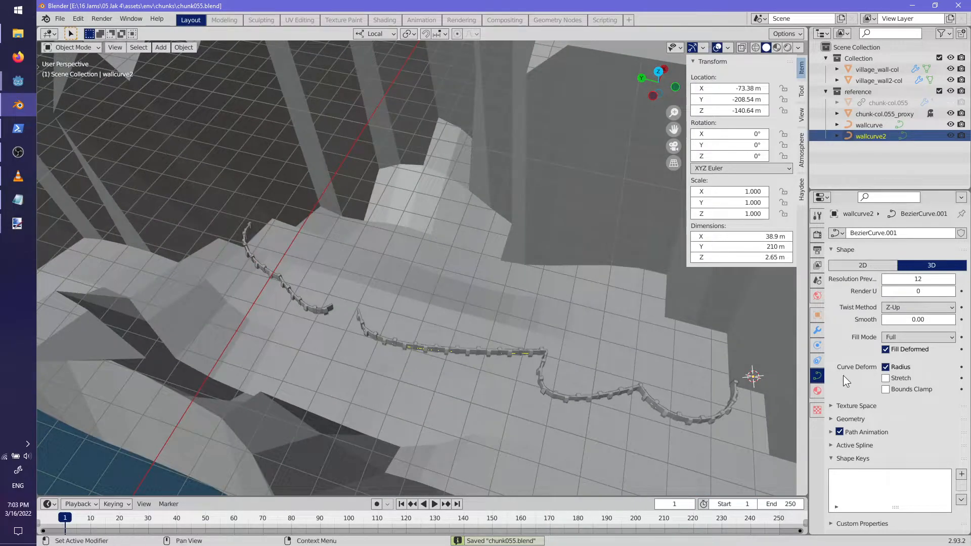
- Make Collection the active collection and exclude the reference collection from the view layer
click(817, 391)
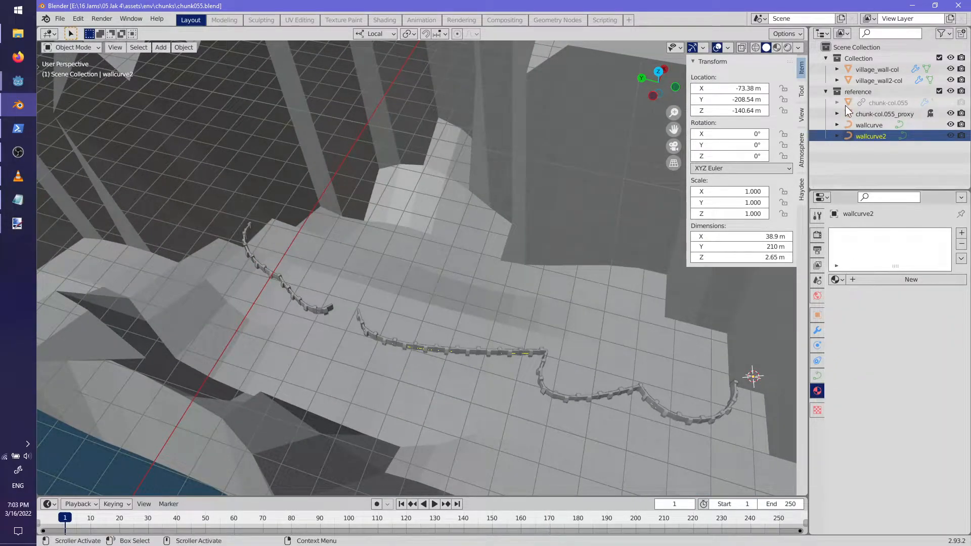
click(858, 58)
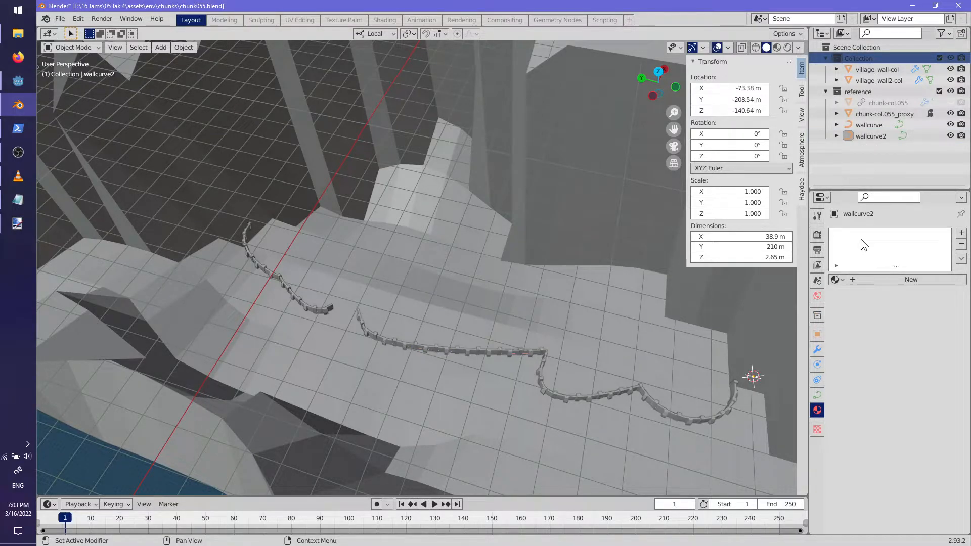
click(939, 91)
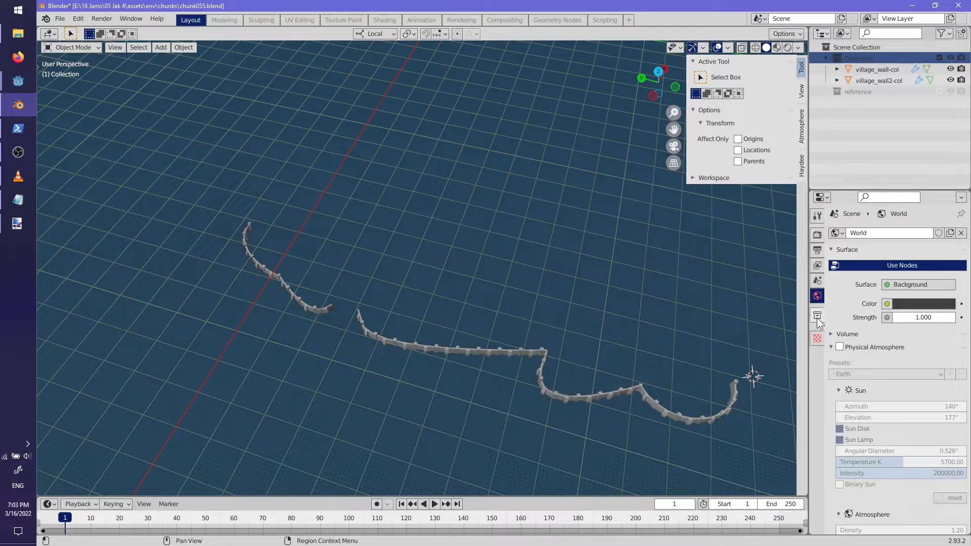
- Start the scene's GLB export on save and choose the project\_glb\chunks folder as its destination
click(818, 282)
click(866, 372)
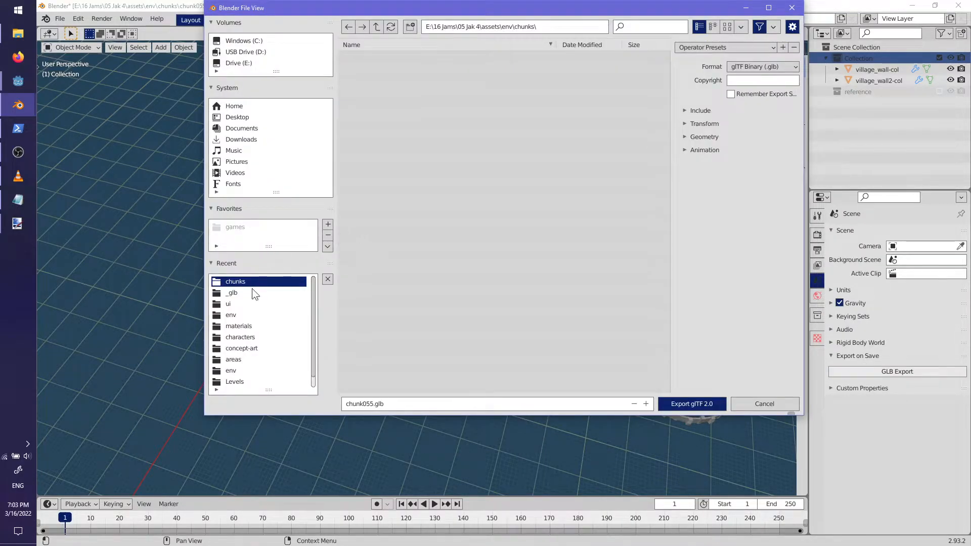
click(248, 292)
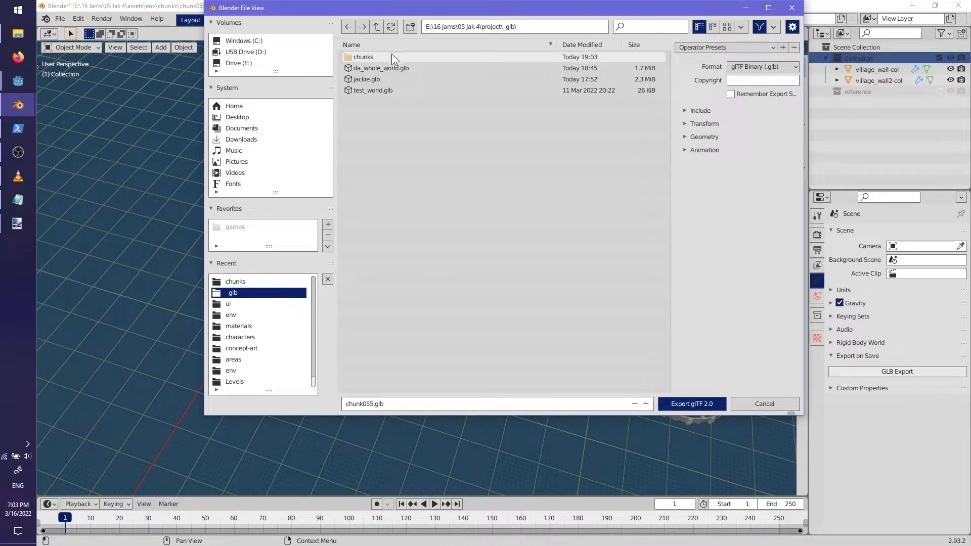
click(392, 55)
- Export chunk055.glb as glTF Binary with remembered settings, Active Collection only, +Y Up and Apply Modifiers
click(704, 137)
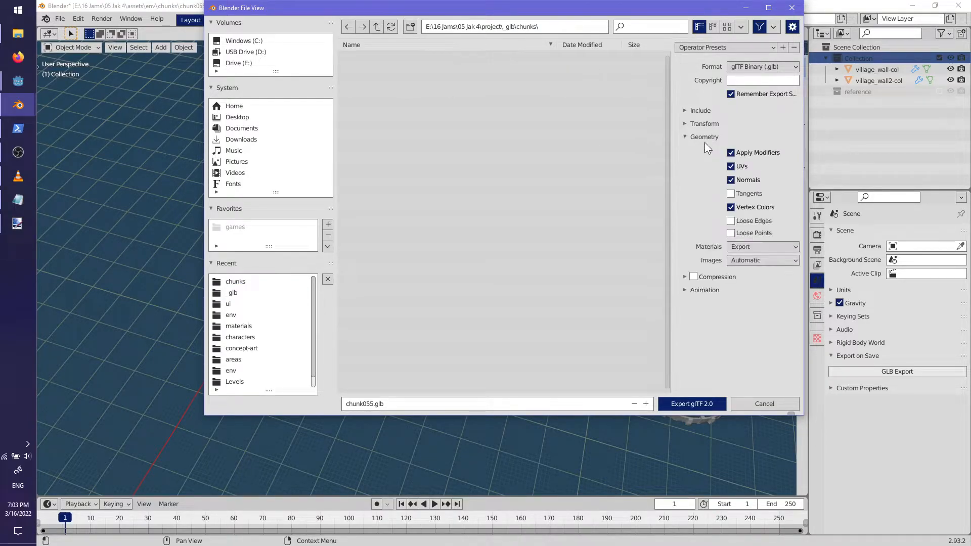
click(705, 124)
click(714, 115)
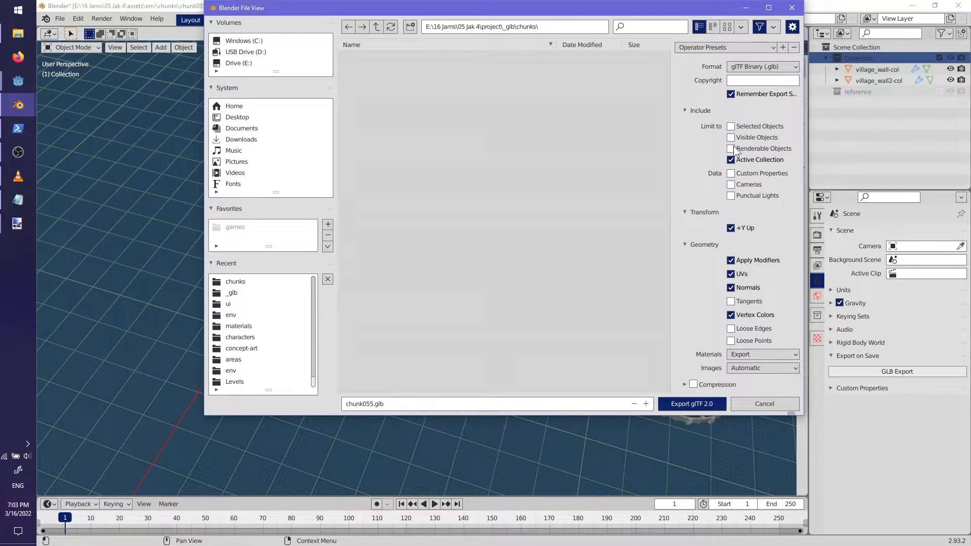
click(708, 403)
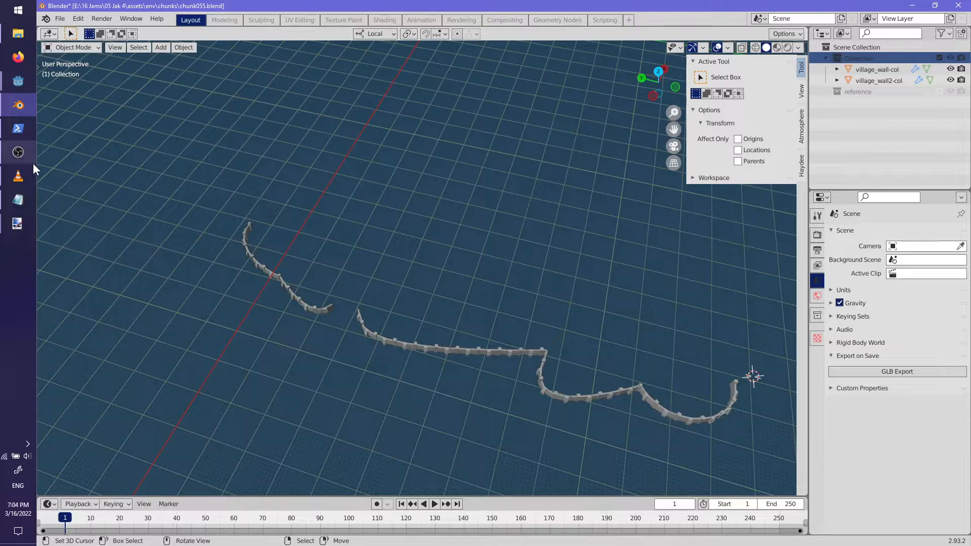
- Include the reference collection in the view layer again, with chunk-col.055 shown and selected
click(939, 92)
middle_drag(518, 244, 433, 217)
scroll(463, 198, up, 2)
scroll(463, 198, down, 4)
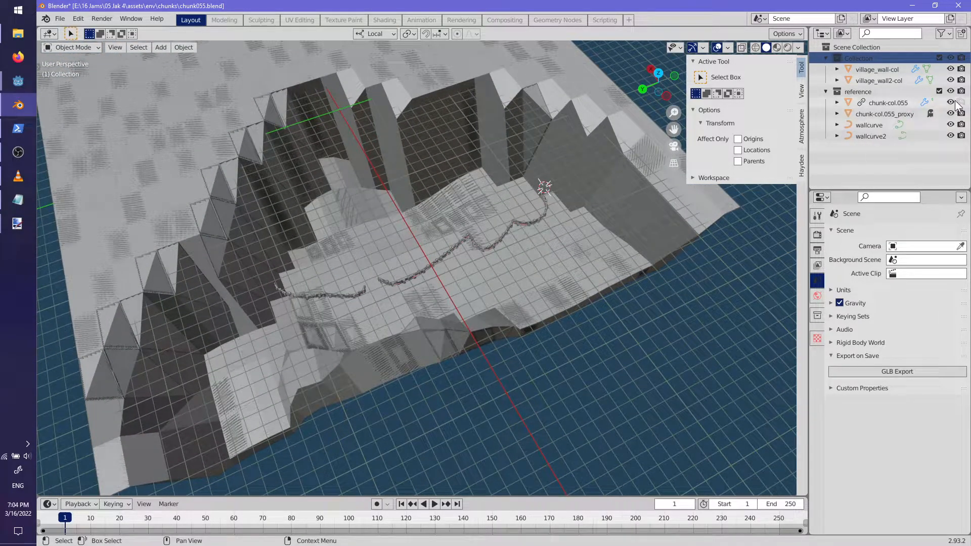
click(889, 103)
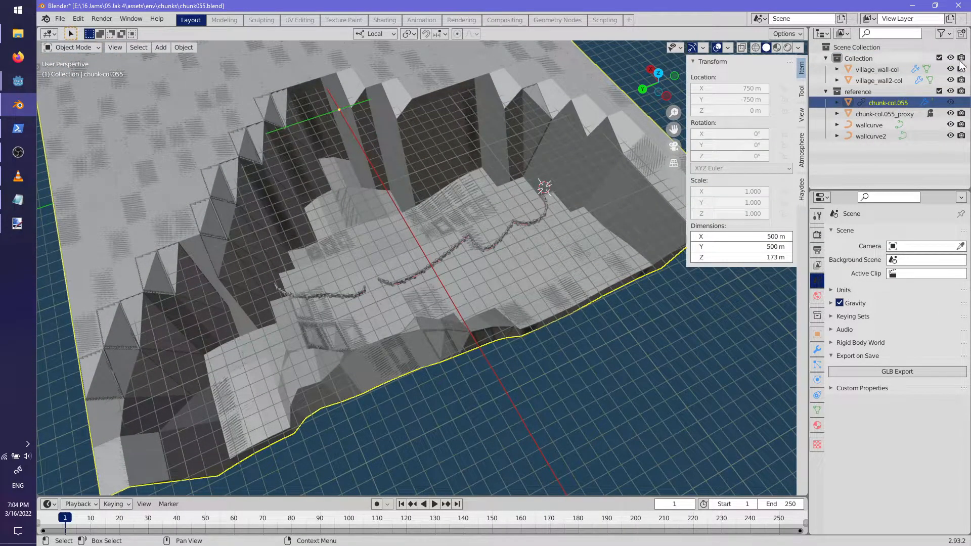
- Show the viewport-disable toggles in the outliner and disable chunk-col.055_proxy in viewports
click(943, 34)
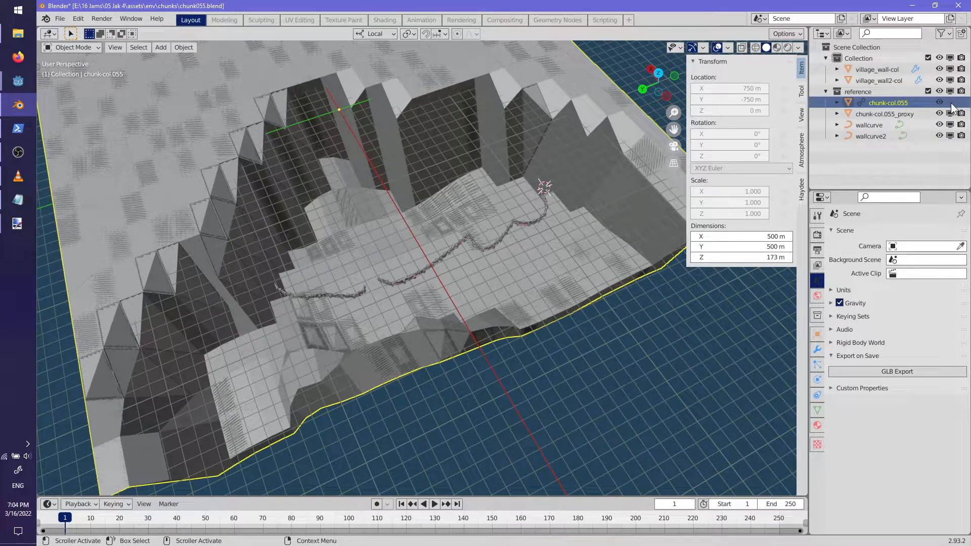
click(939, 102)
click(950, 113)
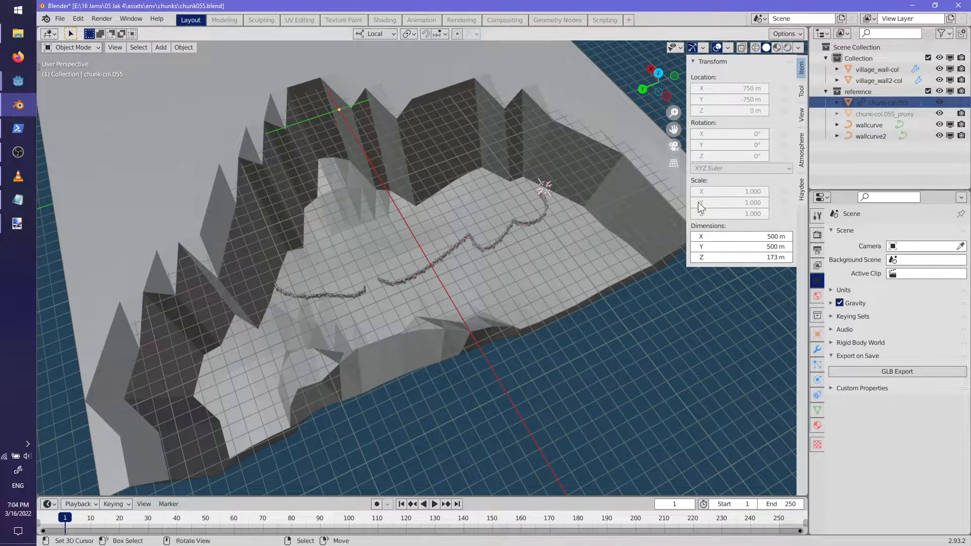
click(837, 102)
click(837, 102)
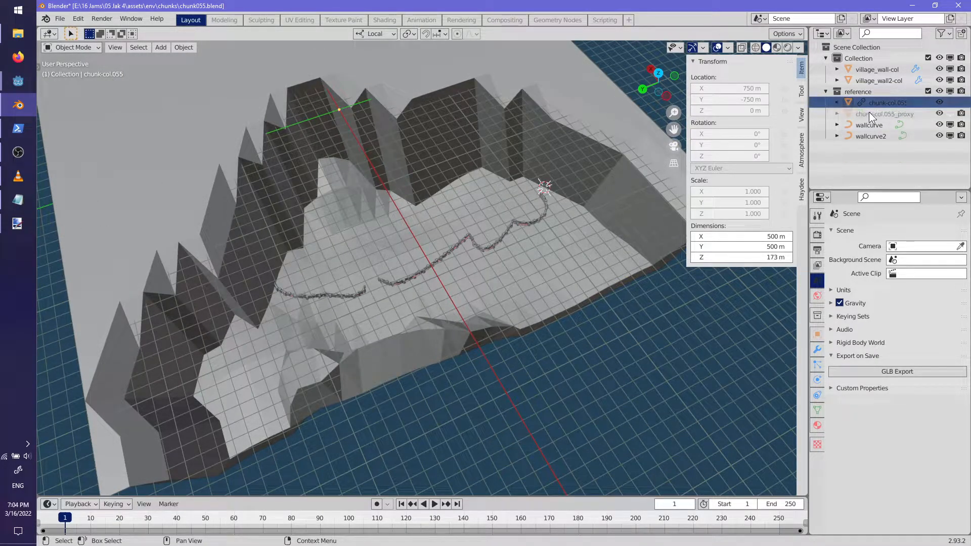
click(869, 113)
middle_drag(517, 245, 430, 253)
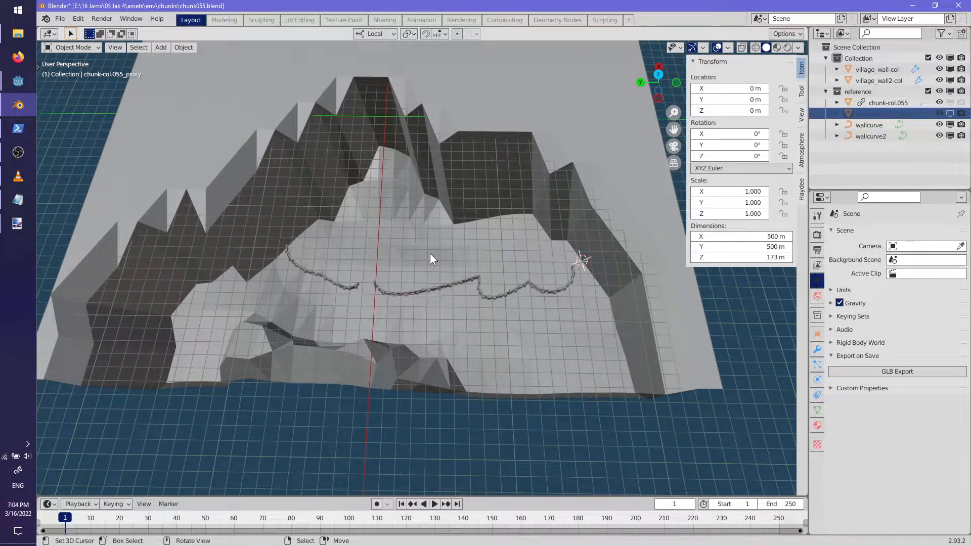
- Remove the viewport-disable toggles from the outliner and save chunk055.blend
click(950, 34)
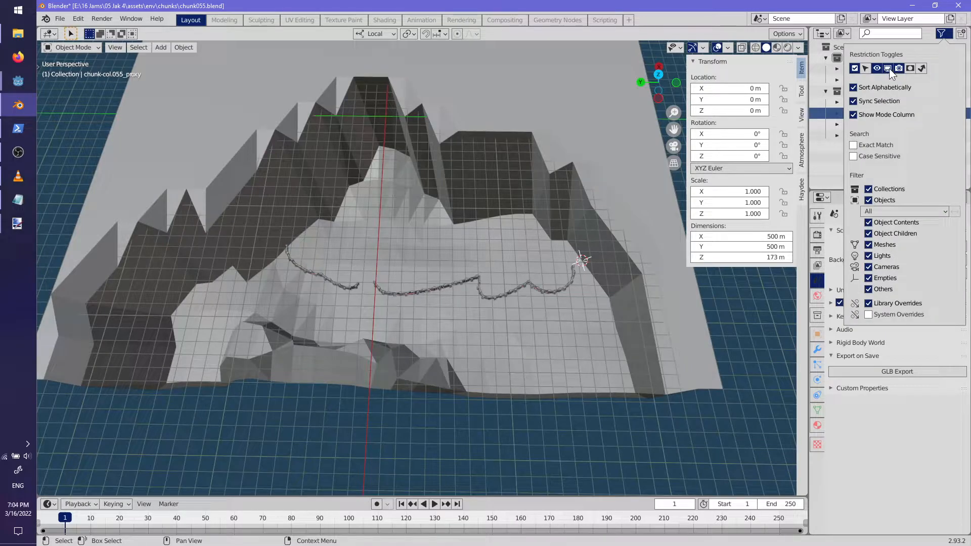
key(ctrl+s)
middle_drag(406, 258, 489, 244)
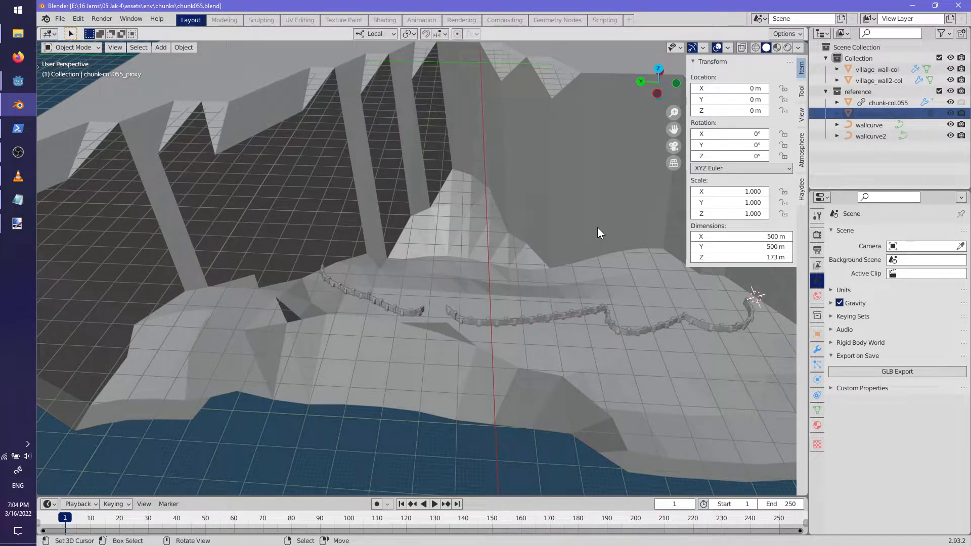
middle_drag(431, 224, 335, 221)
middle_drag(180, 330, 452, 280)
- Switch to Godot Engine to reimport chunk055.glb and save the open chunk055 scene
click(9, 82)
click(119, 122)
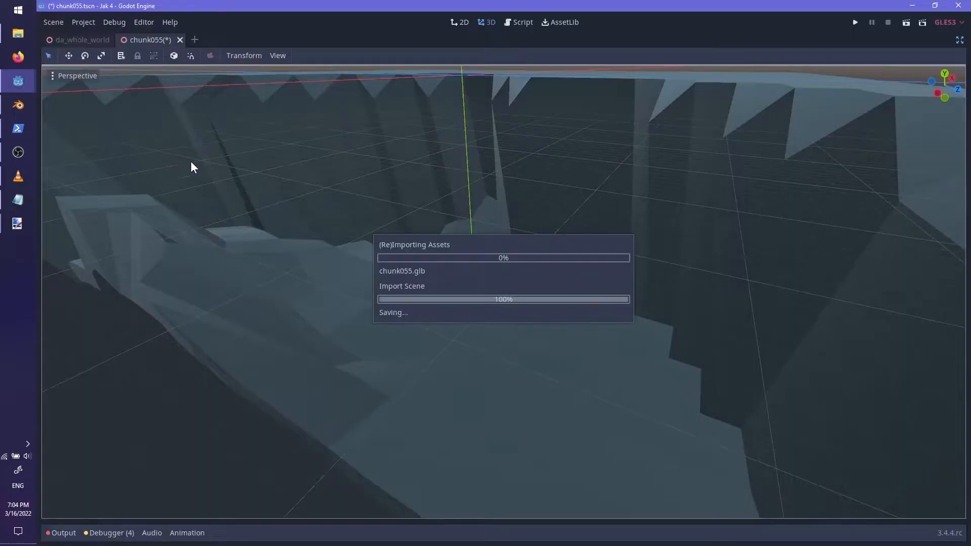
key(ctrl+s)
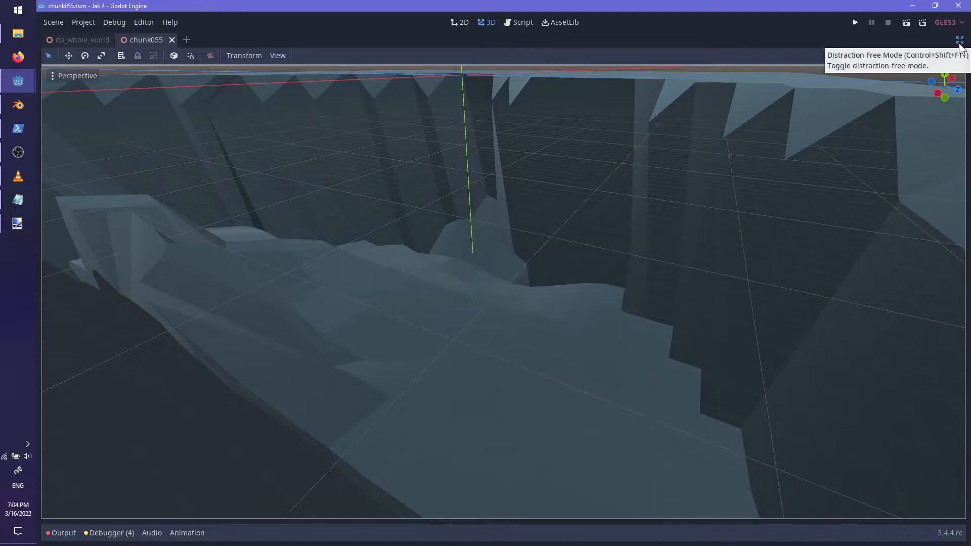
- Leave distraction-free mode and delete the chunk055.tscn file from res://areas/chunks
click(960, 40)
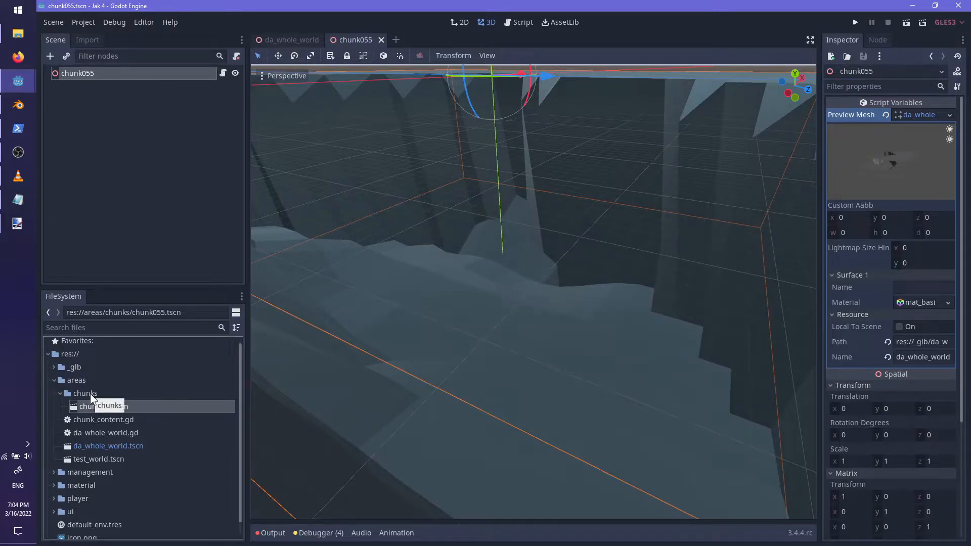
key(Delete)
key(Return)
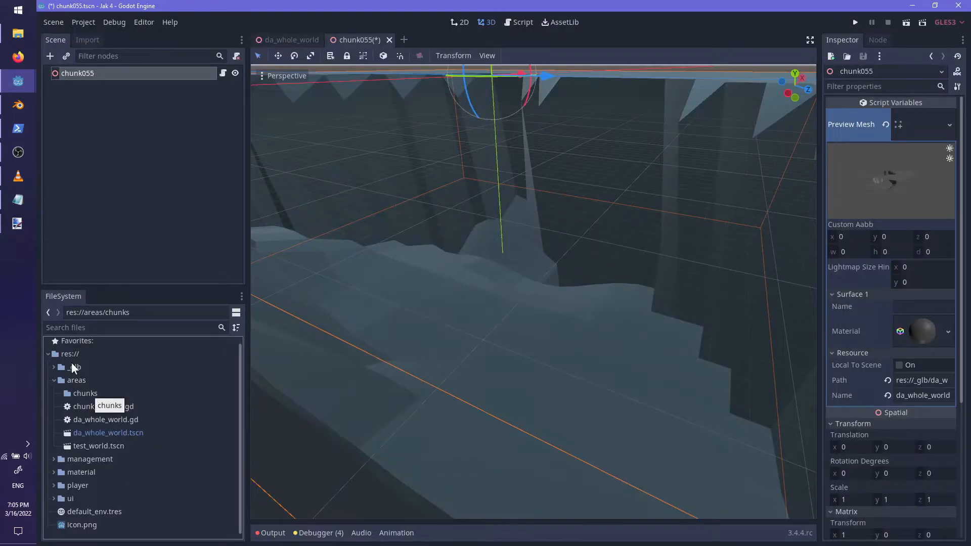
- Create a new inherited scene from res://_glb/chunks/chunk055.glb
click(55, 368)
double_click(99, 394)
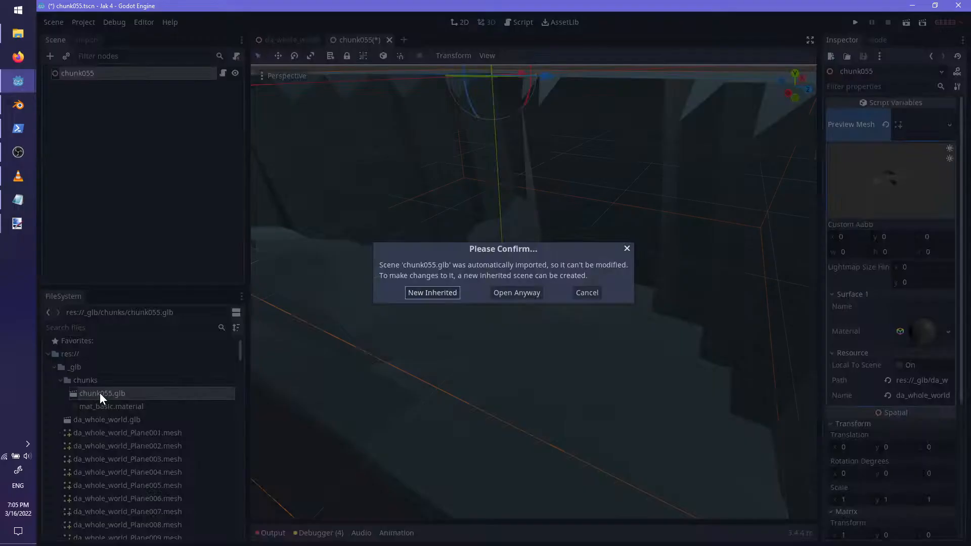
click(447, 291)
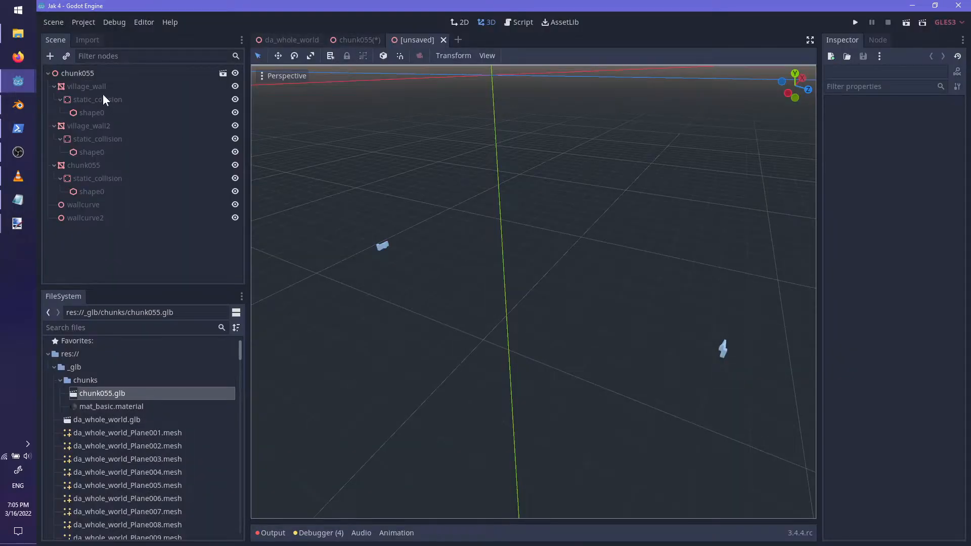
- Attach the chunk_content.gd script from the areas folder to the inherited scene's chunk055 root node
scroll(102, 469, down, 20)
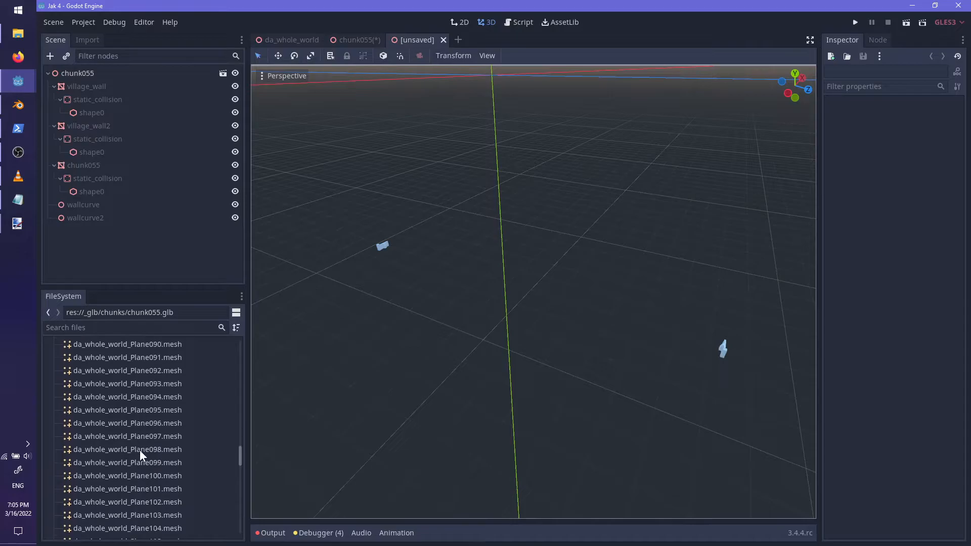
drag(244, 495, 242, 542)
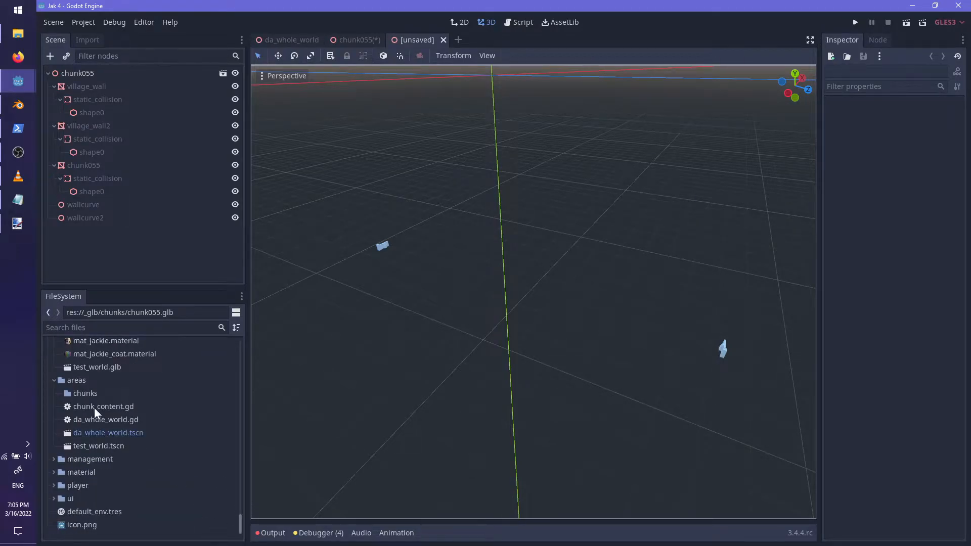
scroll(138, 434, up, 1)
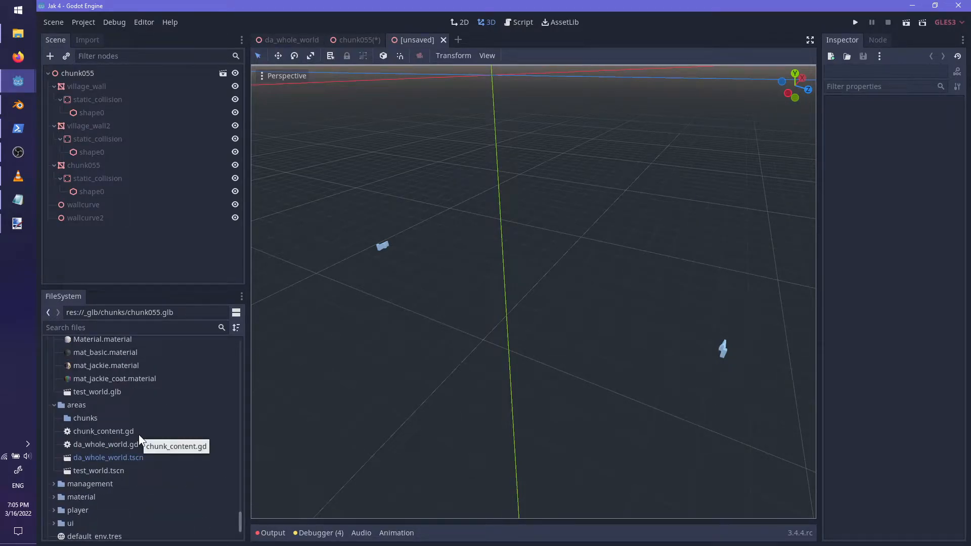
drag(108, 434, 93, 71)
- Assign da_whole_world_Plane055.mesh as the chunk055 root node's Preview Mesh
scroll(242, 470, up, 7)
scroll(203, 465, up, 15)
scroll(205, 460, up, 7)
drag(156, 386, 79, 75)
scroll(459, 284, down, 6)
- Select the chunk055 root, examine the meshes' placement in the viewport and expand its Preview Mesh resource
middle_drag(459, 284, 537, 325)
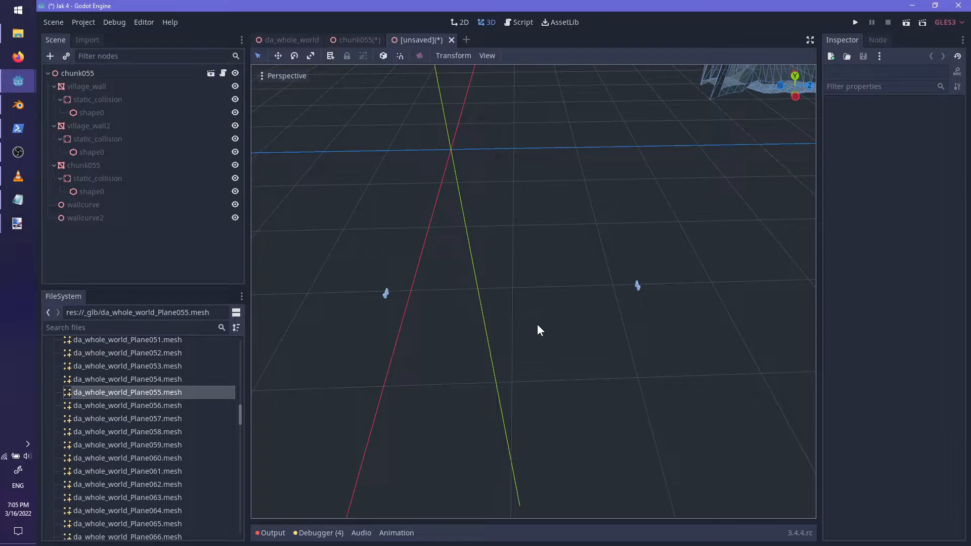
scroll(537, 324, down, 5)
shift+middle_drag(531, 284, 436, 330)
click(128, 74)
middle_drag(506, 293, 628, 231)
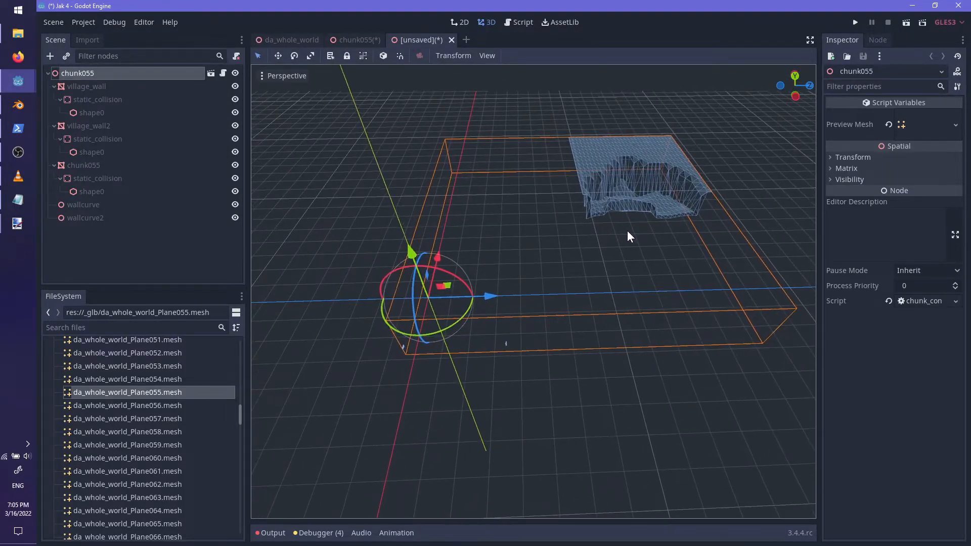
click(916, 122)
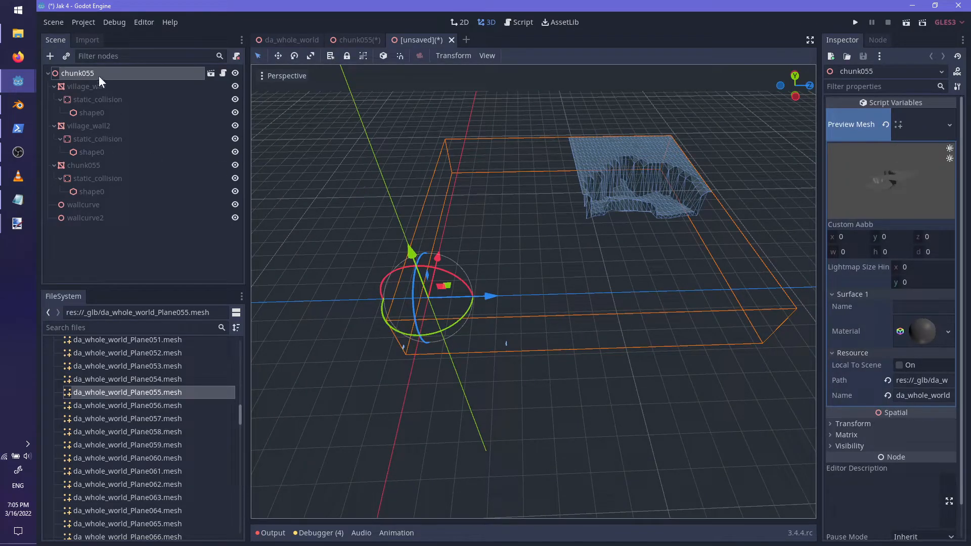
- Try to save the new inherited scene as chunk055.tscn in the res://areas/chunks folder
key(ctrl+s)
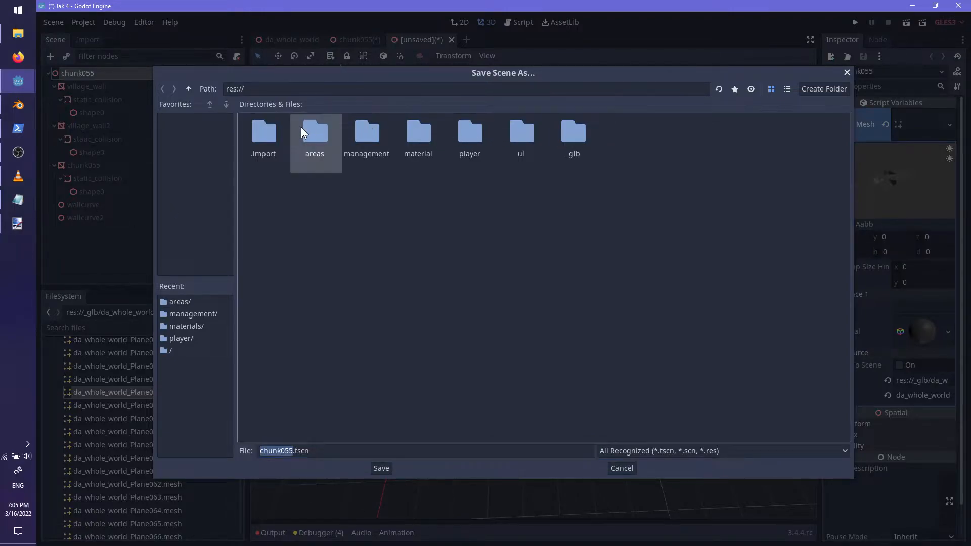
double_click(316, 131)
double_click(260, 136)
click(380, 468)
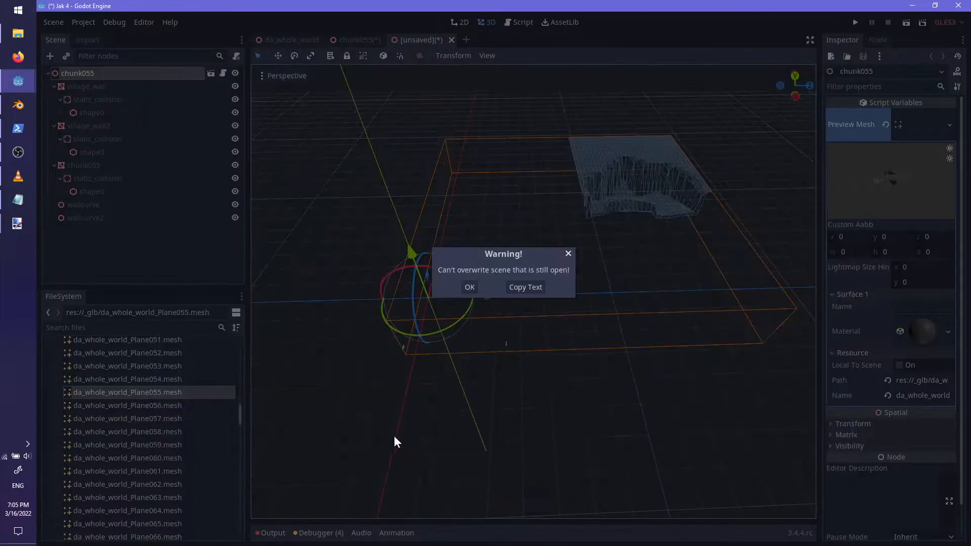
click(469, 287)
- Close the old chunk055 scene and return to the unsaved inherited scene
click(365, 40)
click(389, 40)
key(Return)
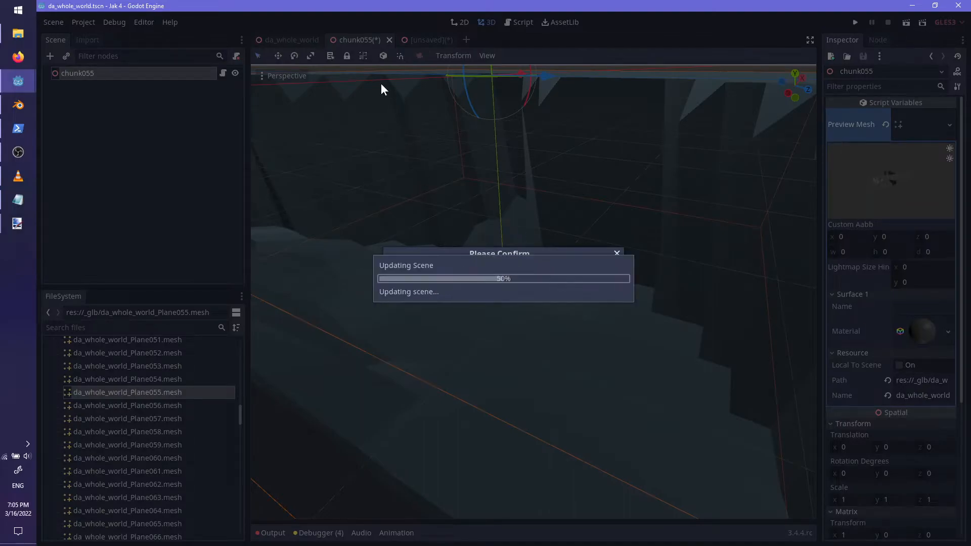
click(358, 40)
- Save the inherited scene as chunk055.tscn in res://areas/chunks and view the walls against the terrain preview
key(ctrl+s)
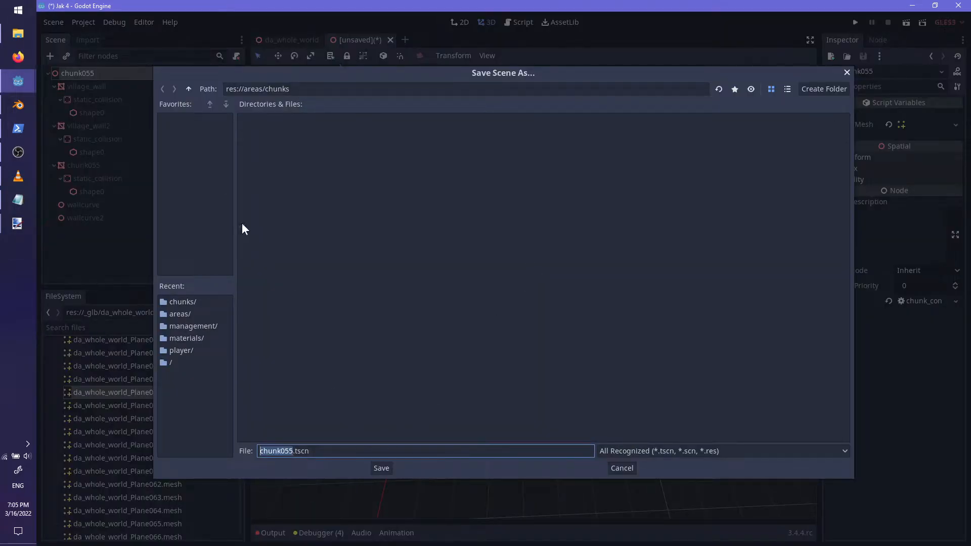
click(188, 90)
double_click(252, 135)
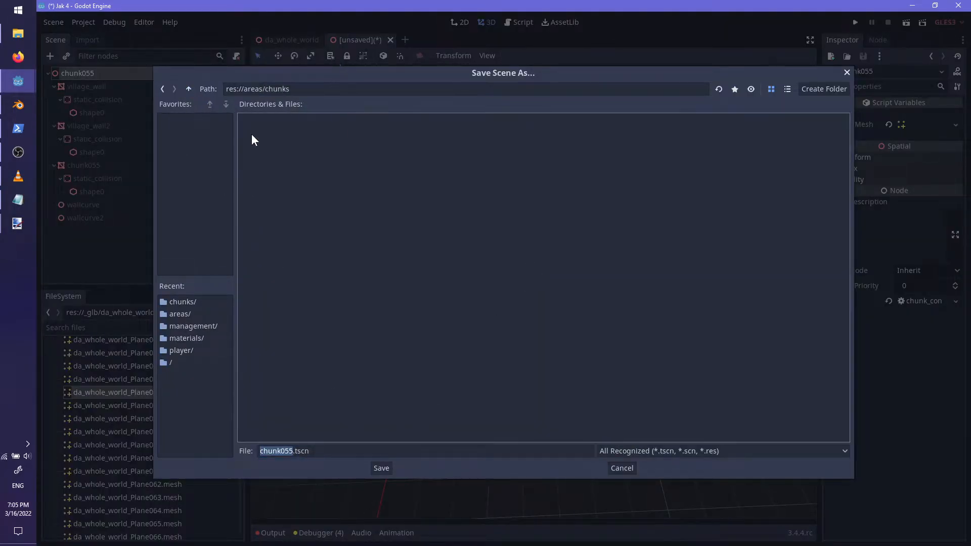
click(382, 467)
middle_drag(513, 332, 632, 293)
scroll(632, 294, up, 10)
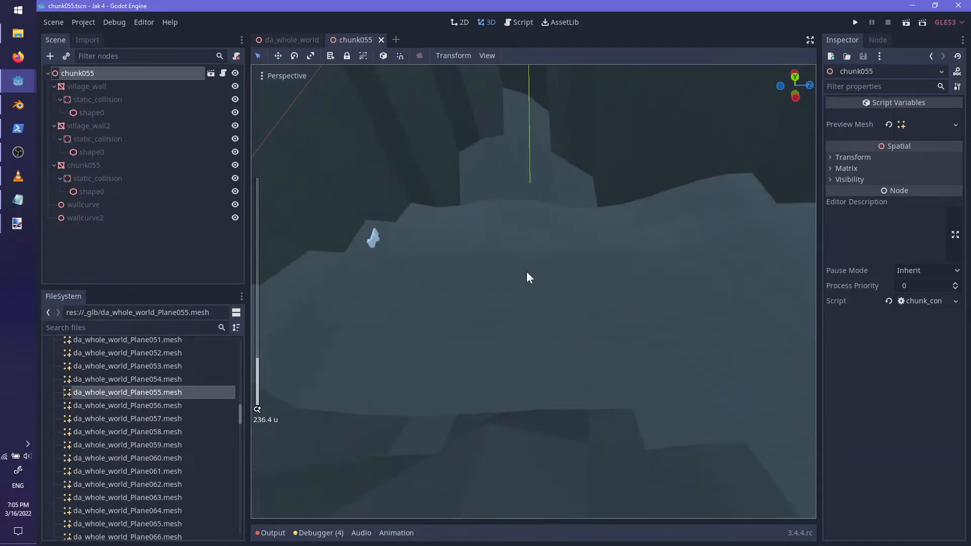
middle_drag(527, 277, 504, 273)
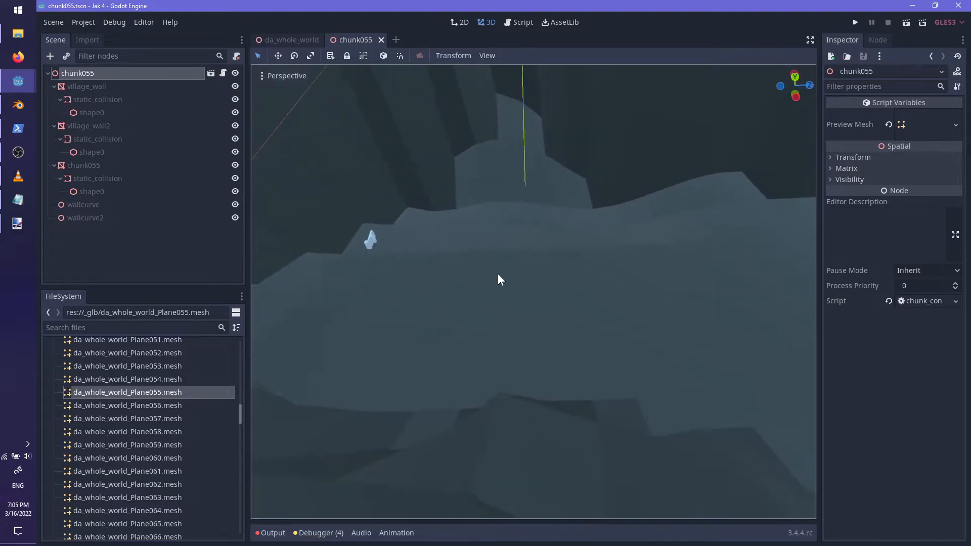
- Switch to Blender and look through the proxy's material, mesh, collection and scene properties for the Export on Save settings
click(19, 105)
scroll(441, 321, down, 5)
middle_drag(442, 321, 495, 273)
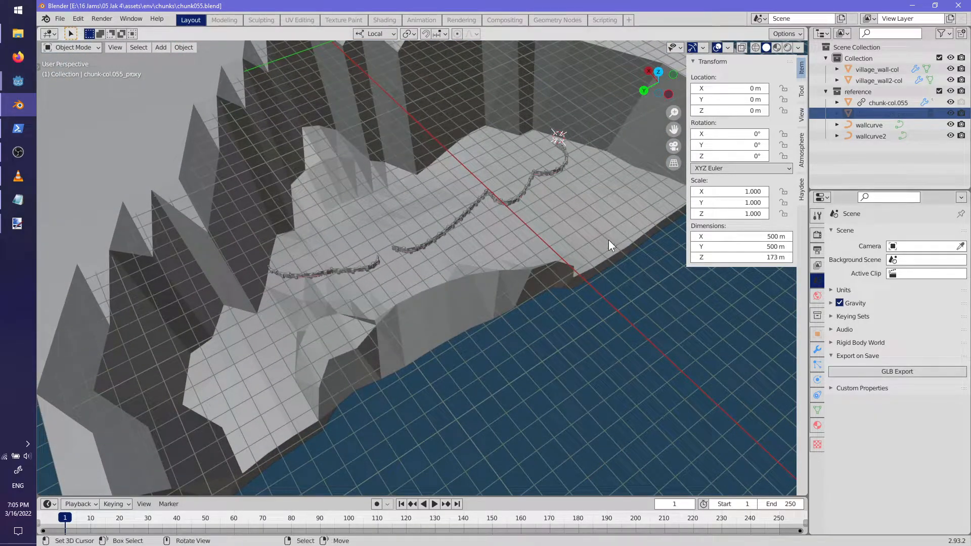
click(817, 425)
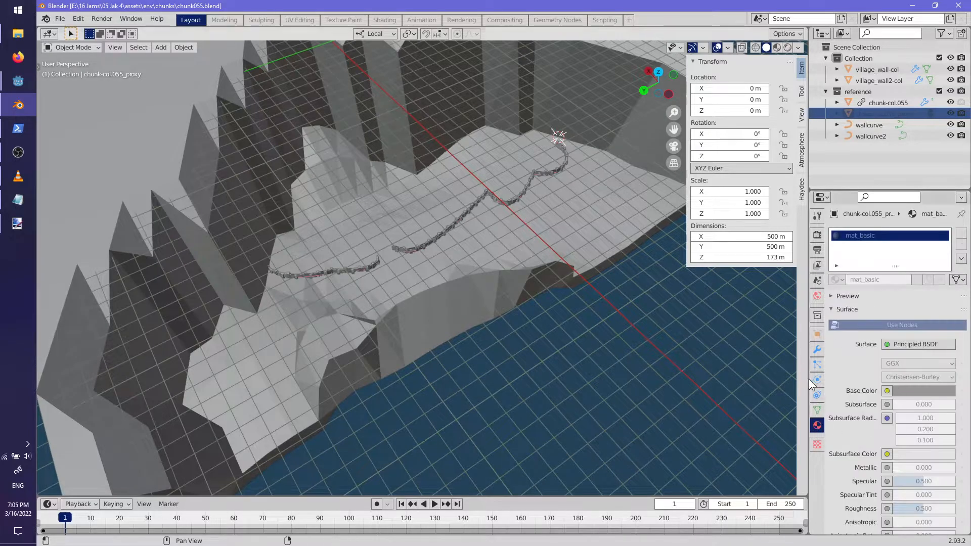
click(819, 361)
click(818, 410)
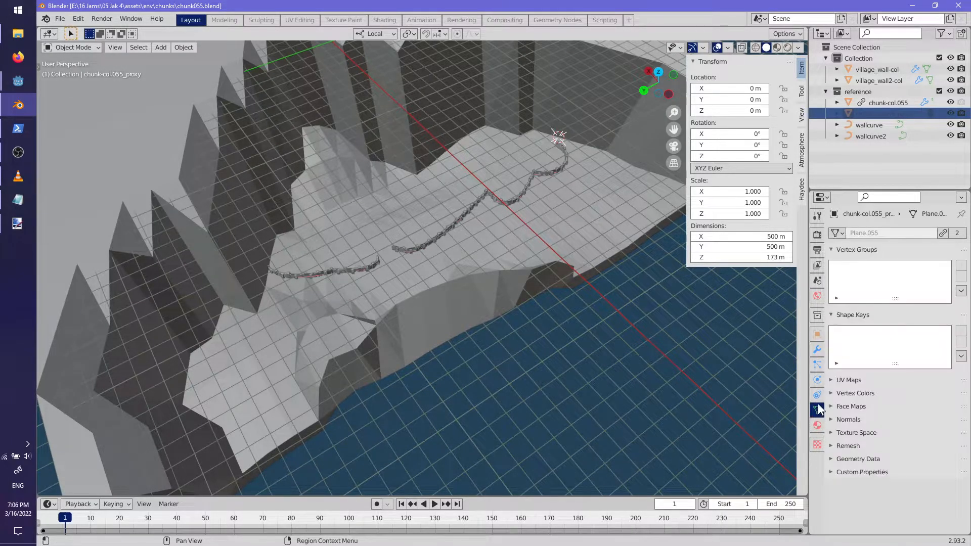
click(818, 315)
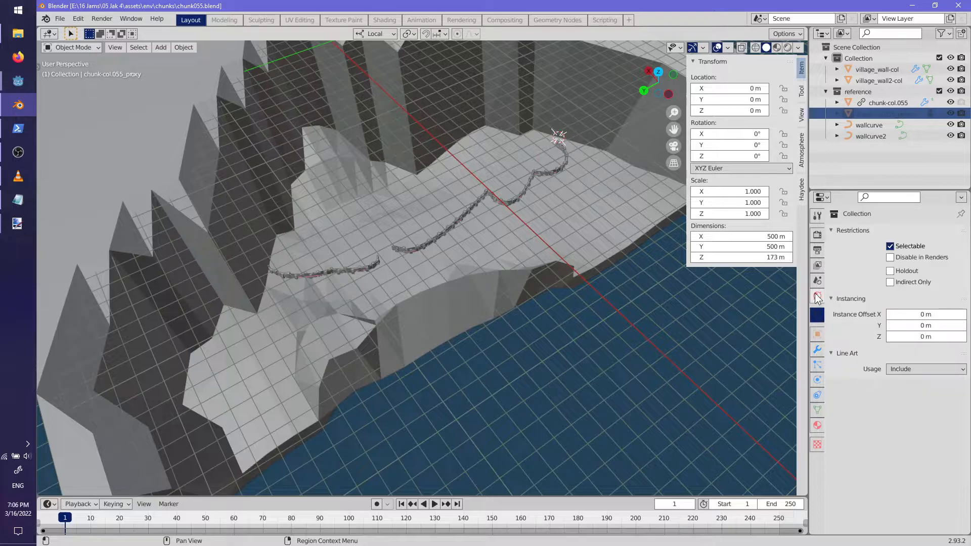
click(816, 272)
click(818, 281)
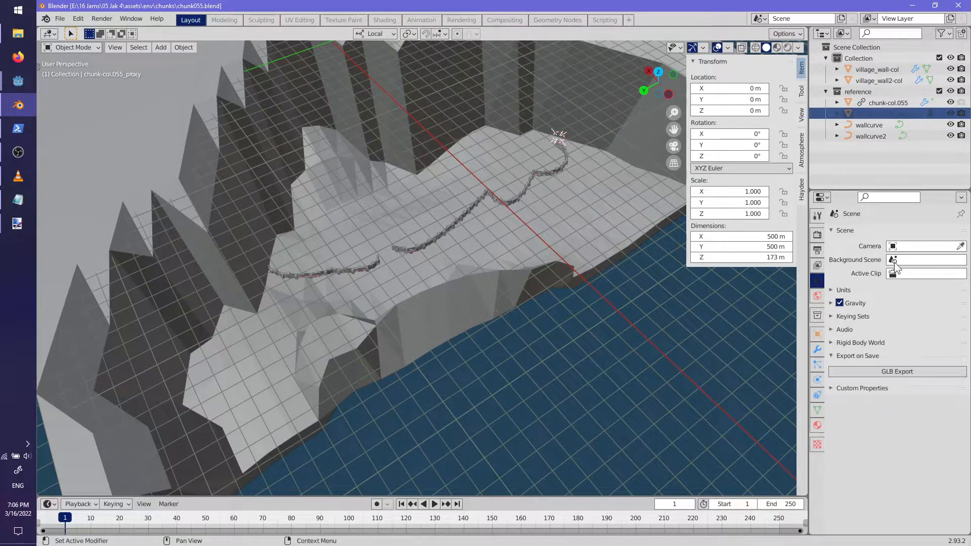
- Export the scene as chunk055.glb after opening the export options for review
click(860, 371)
drag(709, 151, 698, 136)
key(Return)
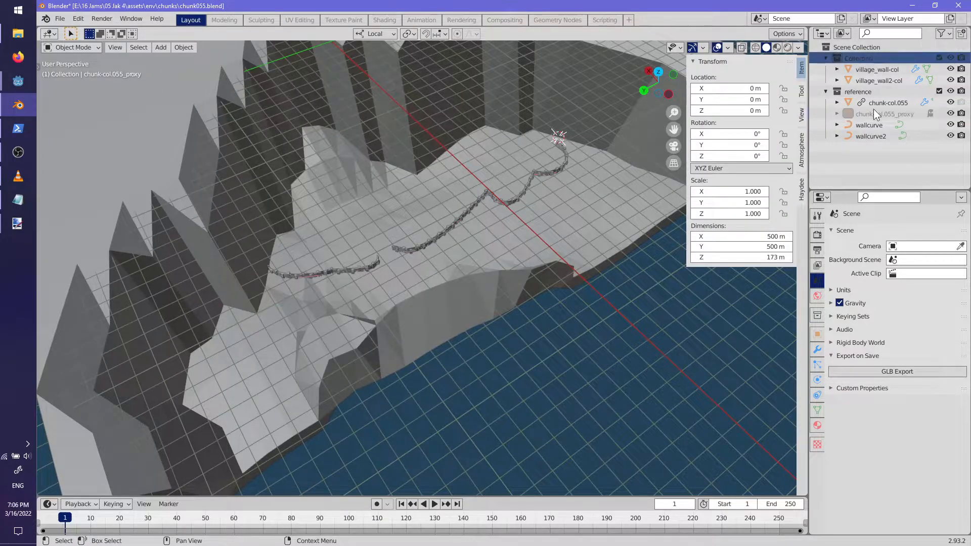
- Exclude the reference collection from the view layer and save chunk055.blend
click(939, 91)
key(ctrl+s)
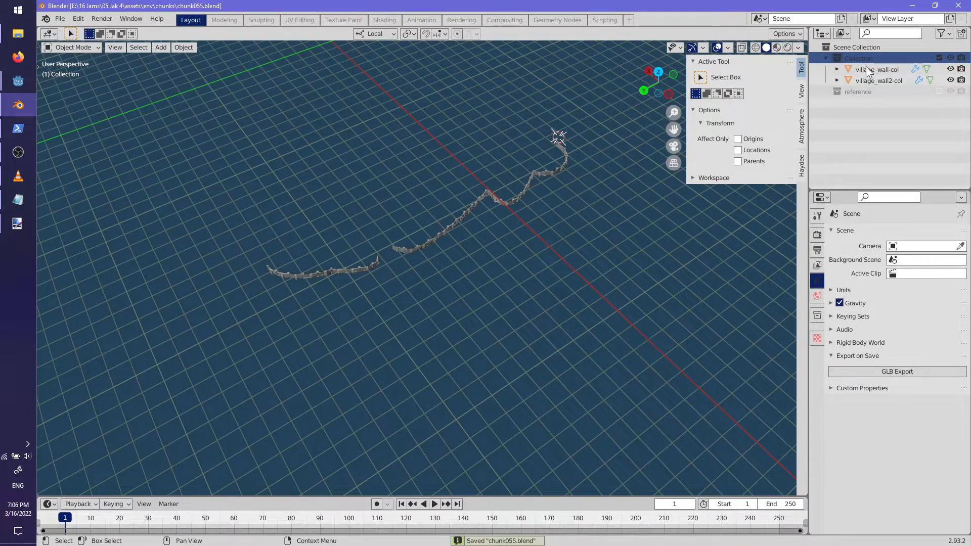
- Select village_wall-col, review the glTF export options and export the scene over chunk055.glb in project\_glb\chunks
click(866, 68)
click(880, 372)
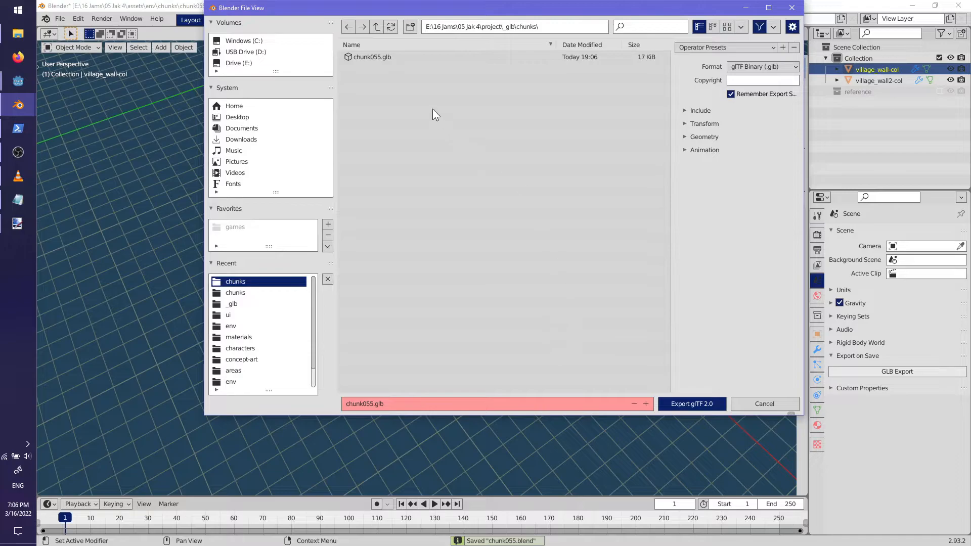
click(703, 150)
click(703, 136)
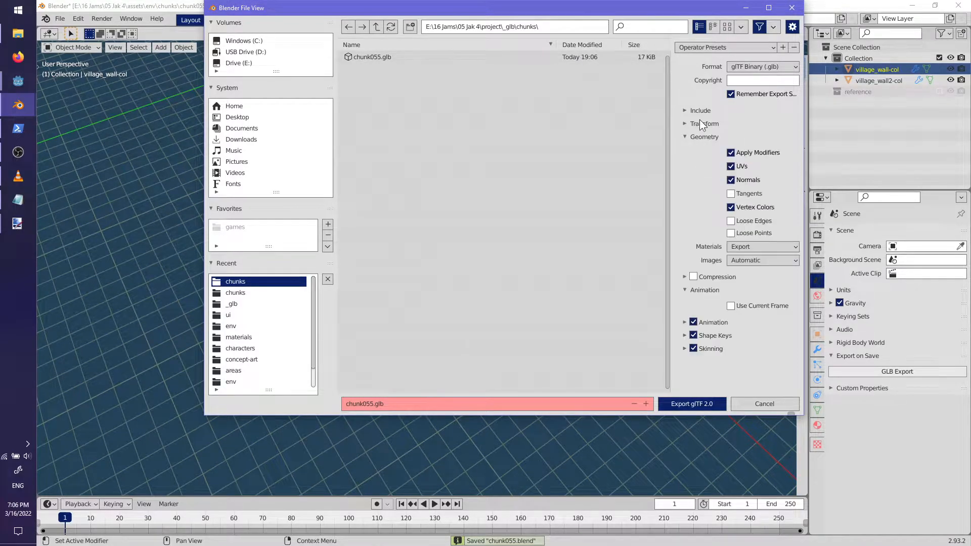
click(701, 124)
click(700, 110)
click(693, 404)
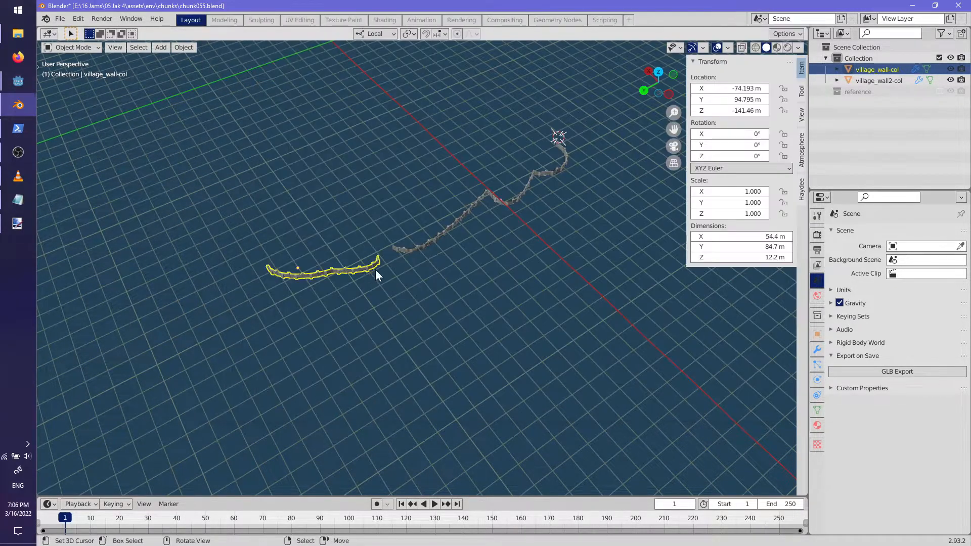
- Switch to Godot and close the chunk055 scene, keeping it saved
key(alt+Tab)
key(alt+Tab)
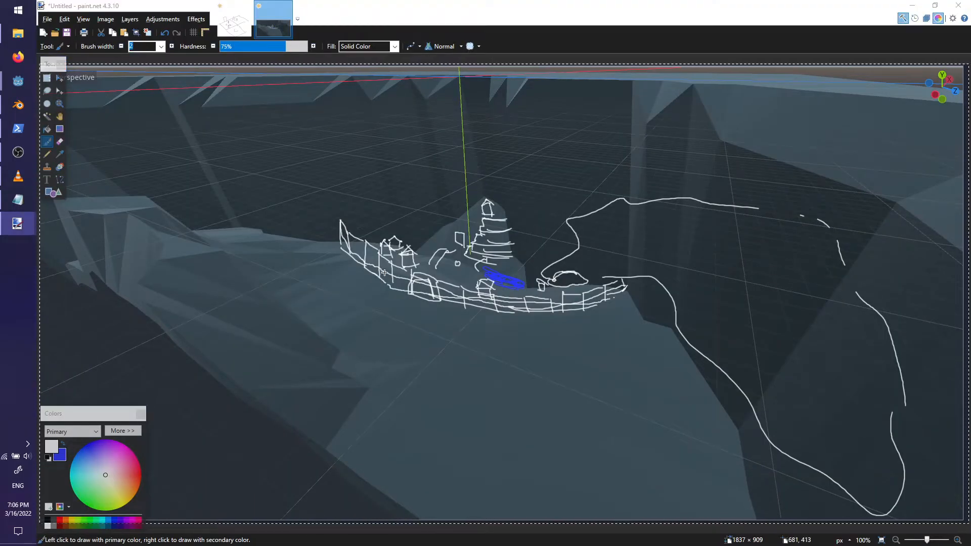
key(alt+Tab)
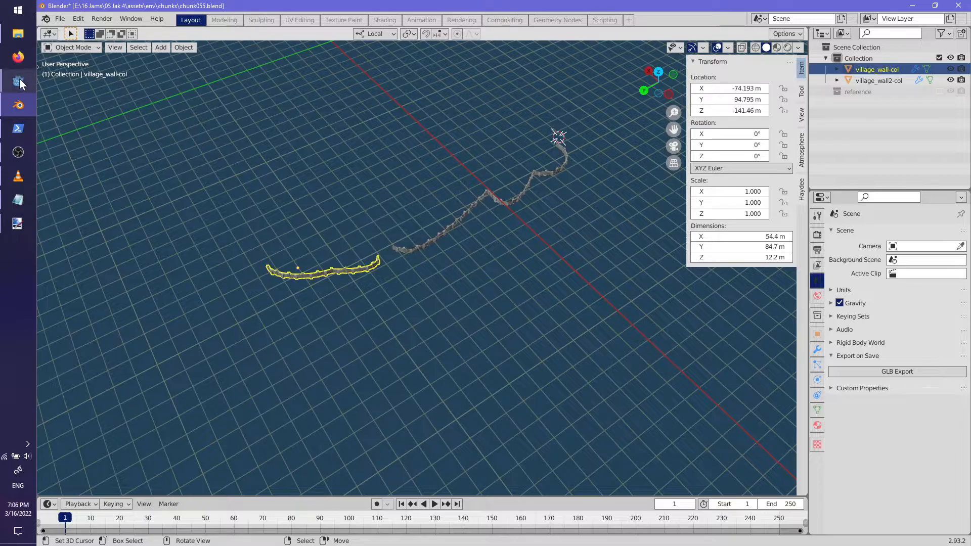
mouse_move(19, 77)
click(101, 126)
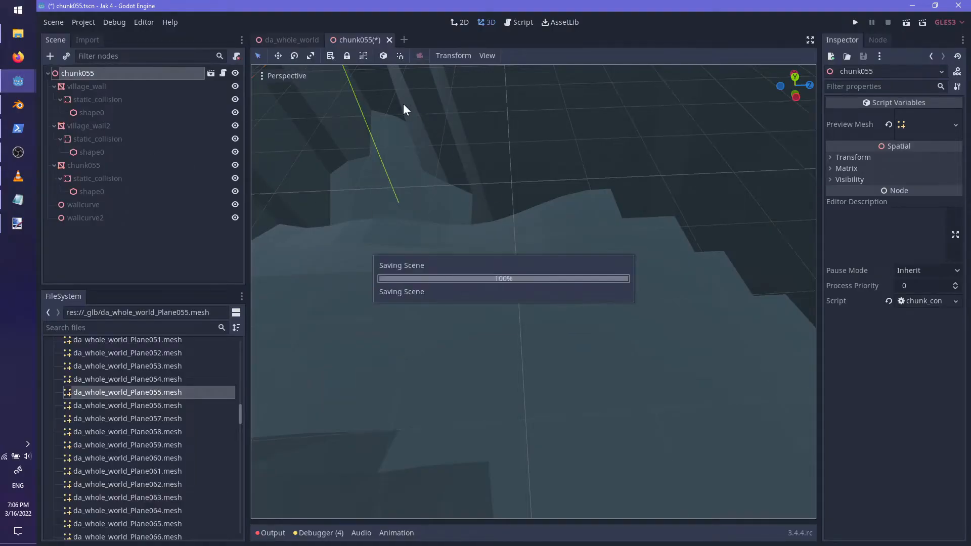
click(390, 40)
- Reopen chunk055.tscn from the areas/chunks folder and view both walls from above
scroll(121, 440, down, 6)
scroll(135, 426, down, 10)
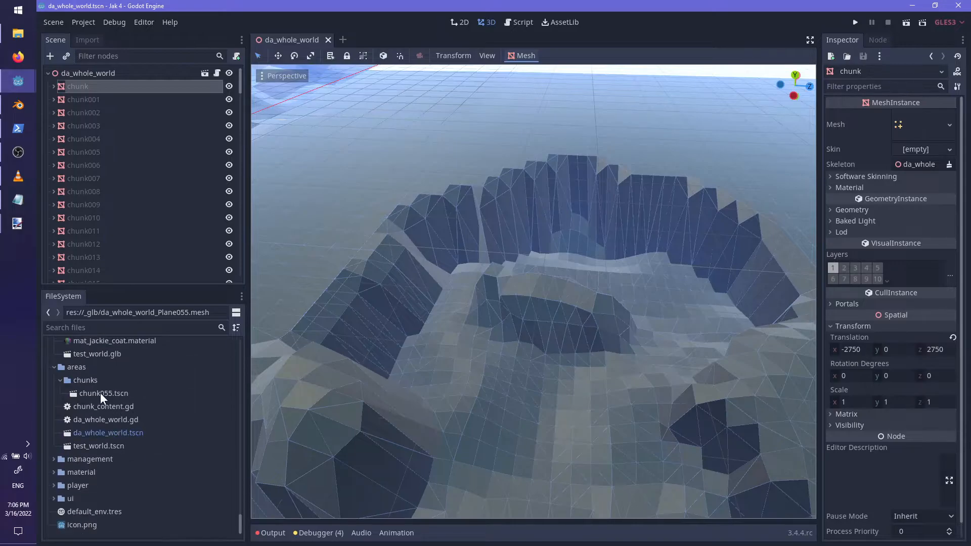
double_click(101, 394)
middle_drag(551, 336, 647, 370)
scroll(643, 375, up, 3)
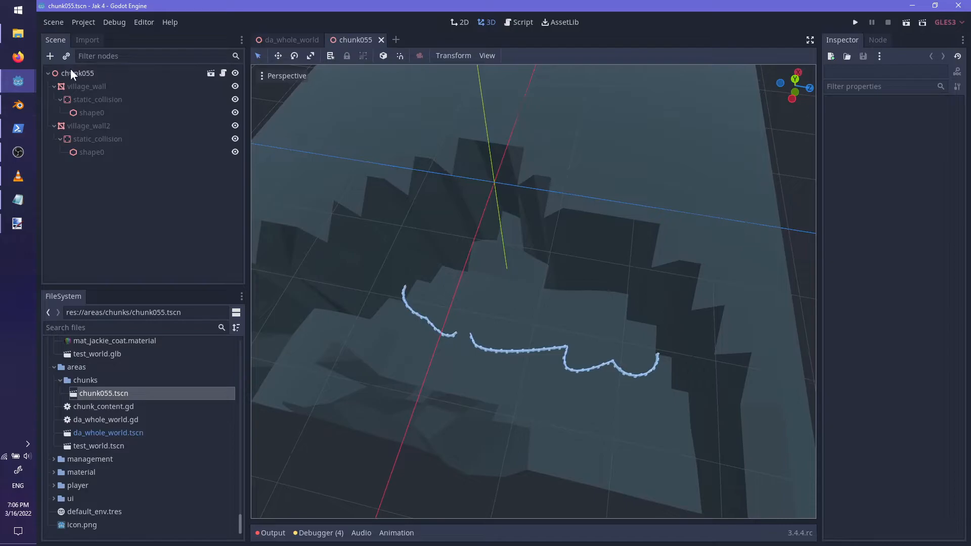
- Select the chunk055 root, examine the walls' placement on the terrain preview and save the scene
click(77, 73)
scroll(581, 301, down, 3)
middle_drag(581, 302, 480, 300)
scroll(592, 317, up, 3)
key(ctrl+s)
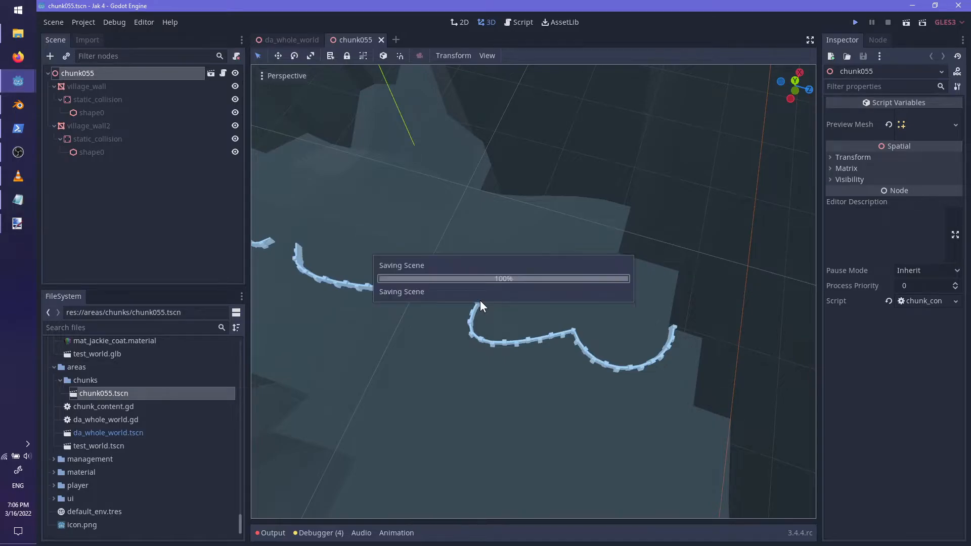
- Run the game, move the character along the village walls to check their scale and collision, and end the test
key(F5)
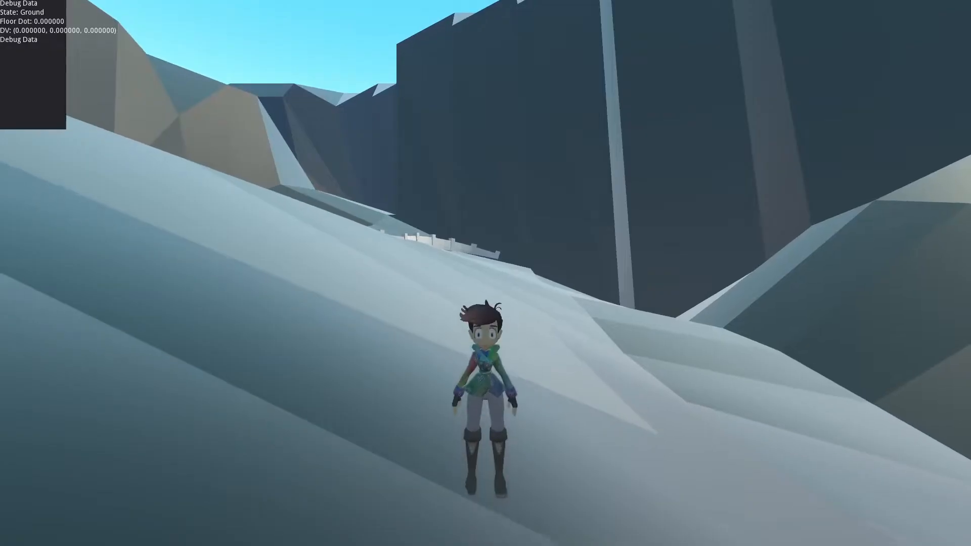
key(w)
key(space)
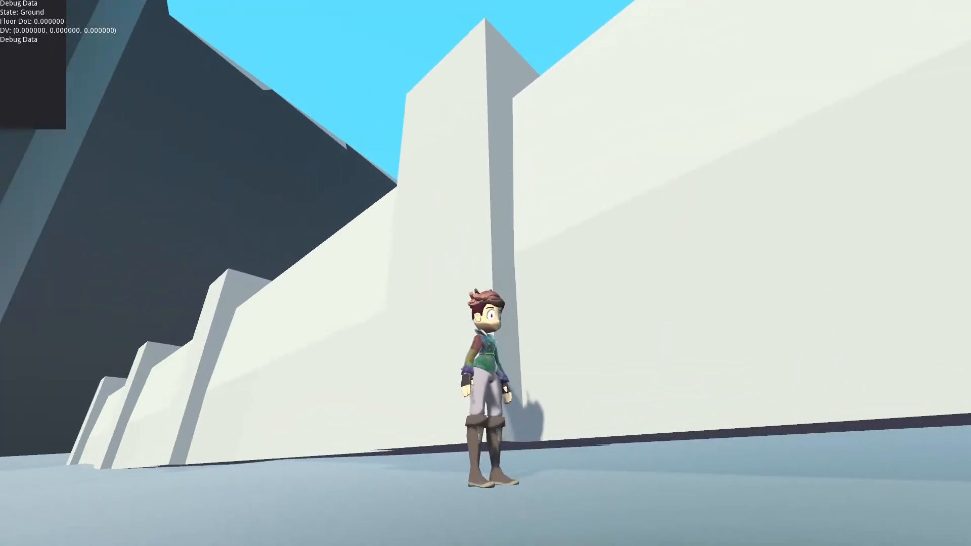
key(w)
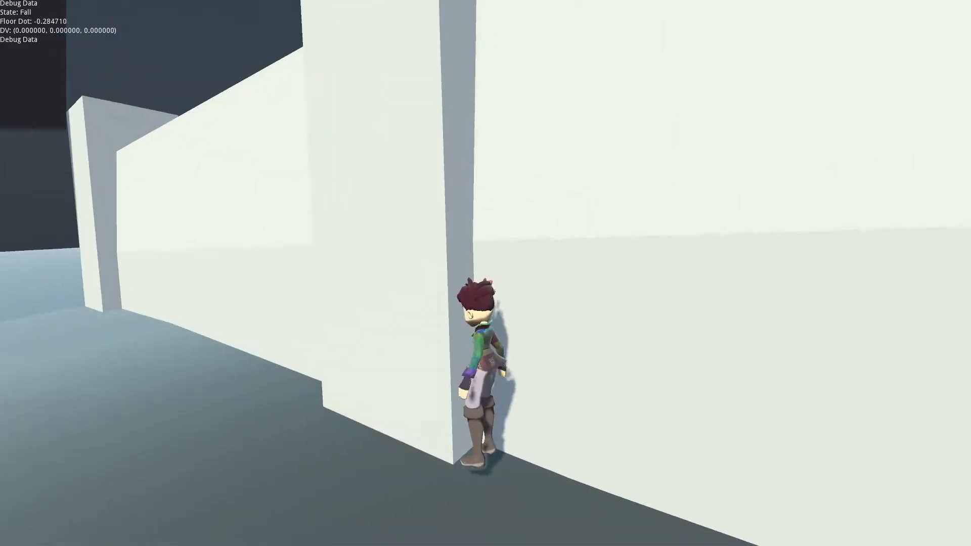
key(w)
key(w)
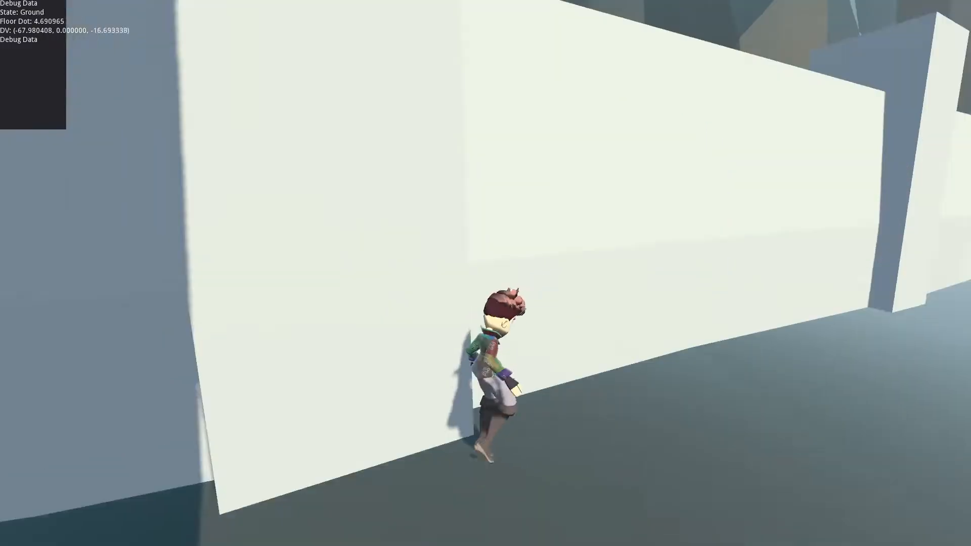
key(w)
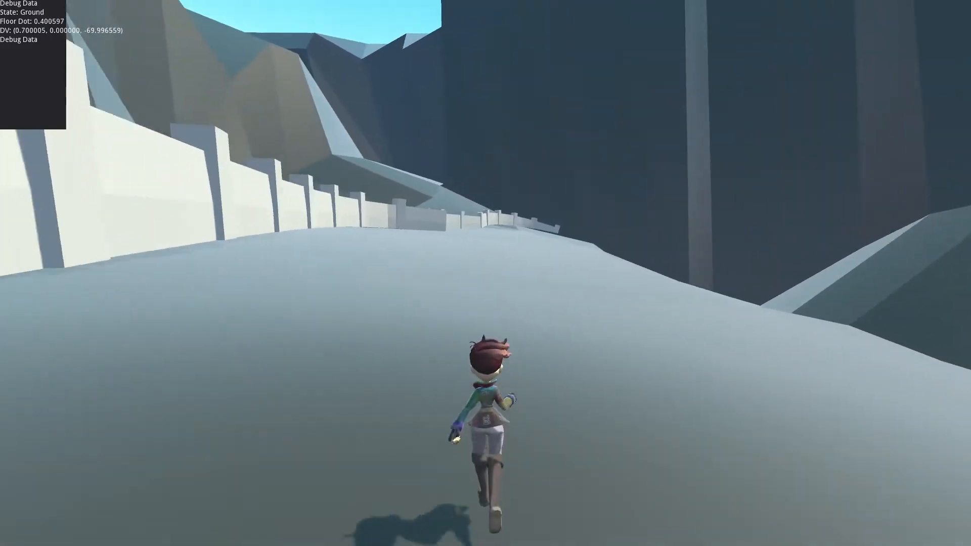
key(w)
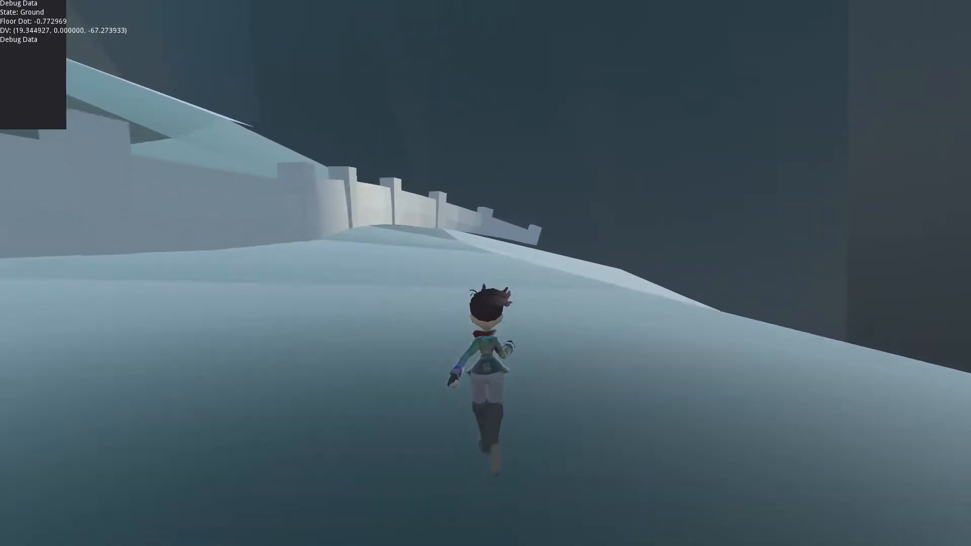
key(w)
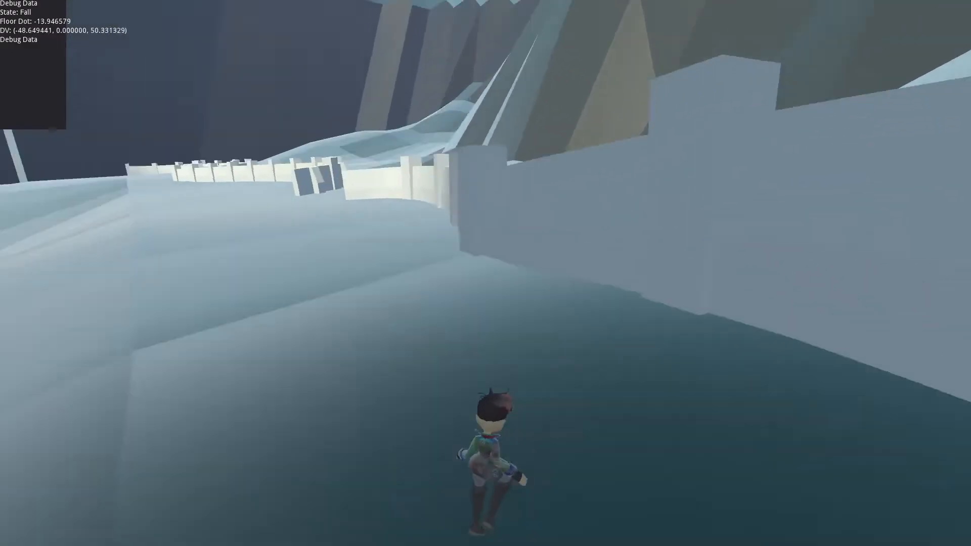
key(w)
key(Escape)
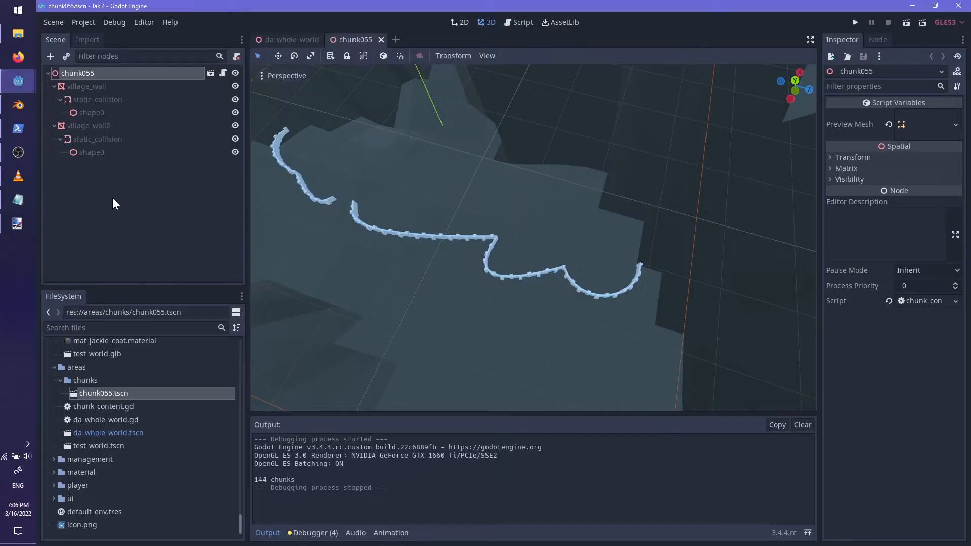
- Switch to Blender and scale the entire village_wall-col mesh by 2 in Edit Mode
click(17, 107)
scroll(392, 290, up, 5)
middle_drag(542, 320, 305, 343)
key(Tab)
scroll(416, 337, up, 5)
scroll(416, 337, up, 2)
text(as)
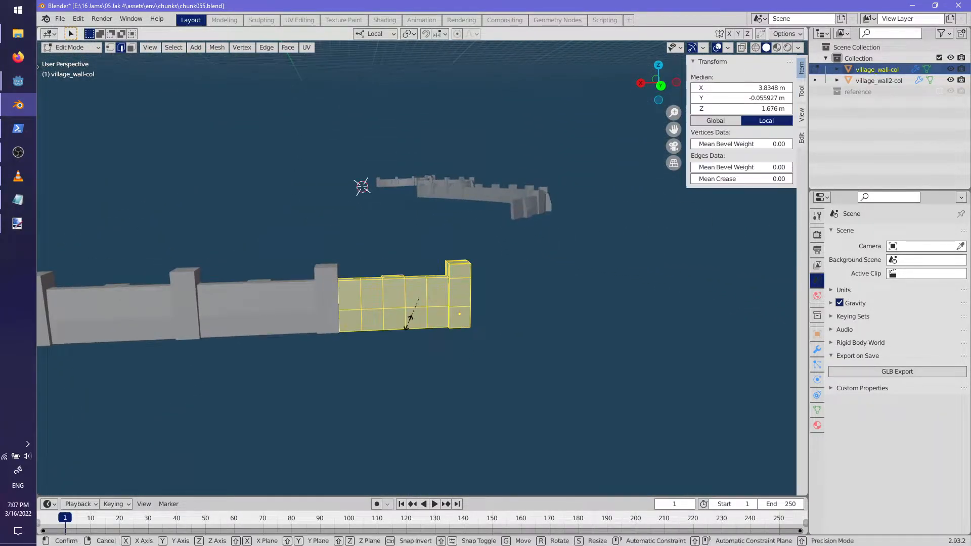
text(2)
key(Return)
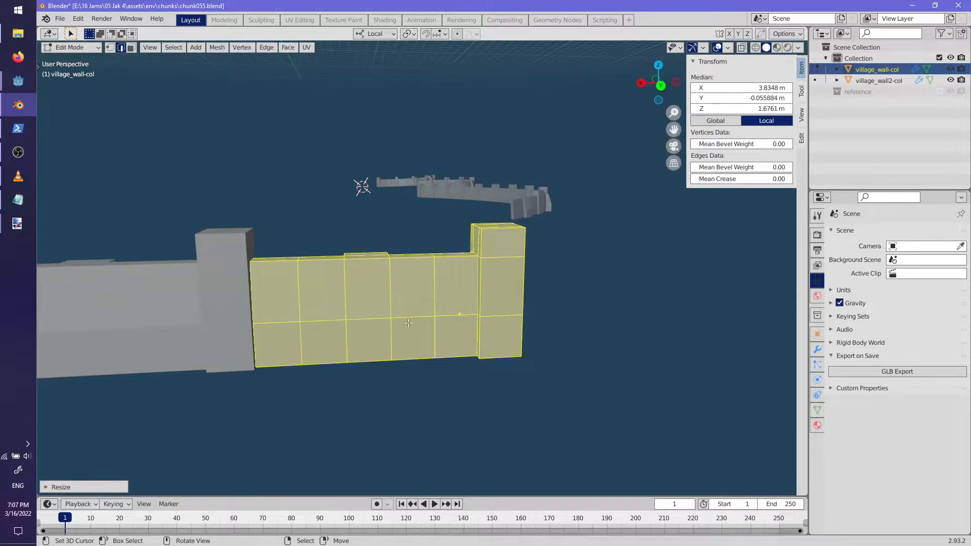
- Raise the enlarged village_wall-col mesh about 3 m along its local Z axis
key(Tab)
middle_drag(408, 323, 481, 287)
key(Tab)
scroll(486, 289, up, 2)
key(g)
key(z)
click(461, 276)
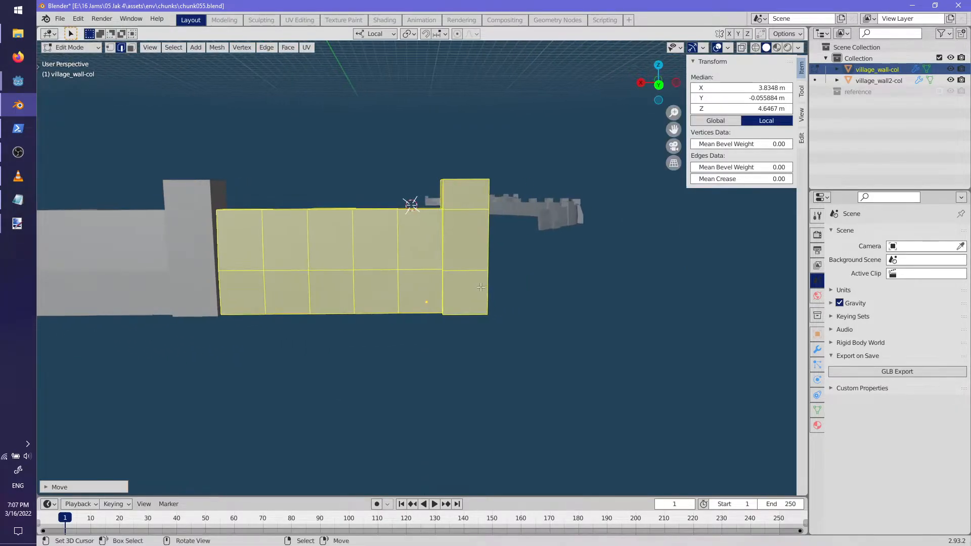
- Shift the village_wall-col mesh along its local X axis, return to Object Mode and save chunk055.blend
key(g)
key(x)
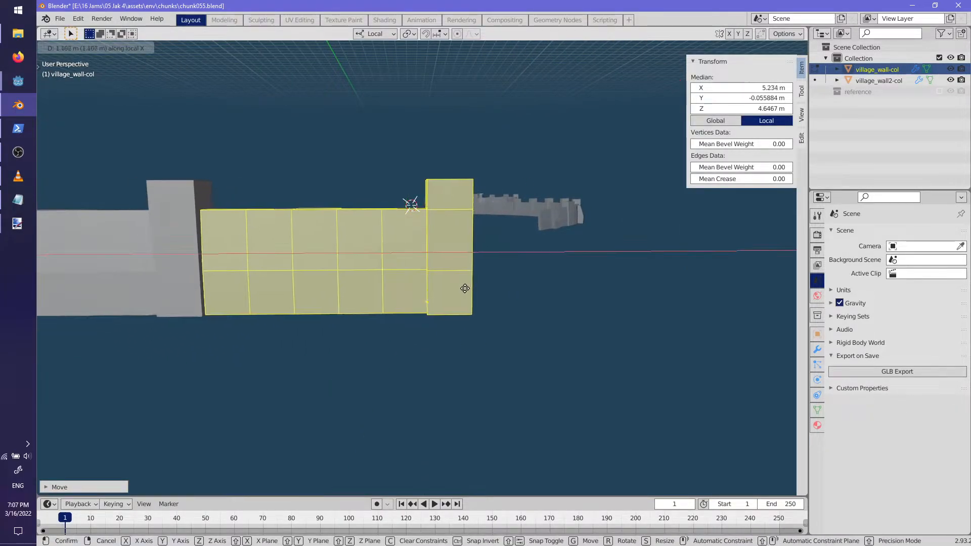
click(457, 288)
middle_drag(457, 288, 293, 301)
key(Tab)
key(ctrl+s)
- Enlarge the entire village_wall2-col mesh in Edit Mode to match the scale of the first village wall
shift+middle_drag(351, 285, 190, 348)
scroll(202, 344, up, 3)
right_click(315, 305)
scroll(463, 338, up, 3)
shift+middle_drag(314, 304, 419, 316)
key(Tab)
text(as)
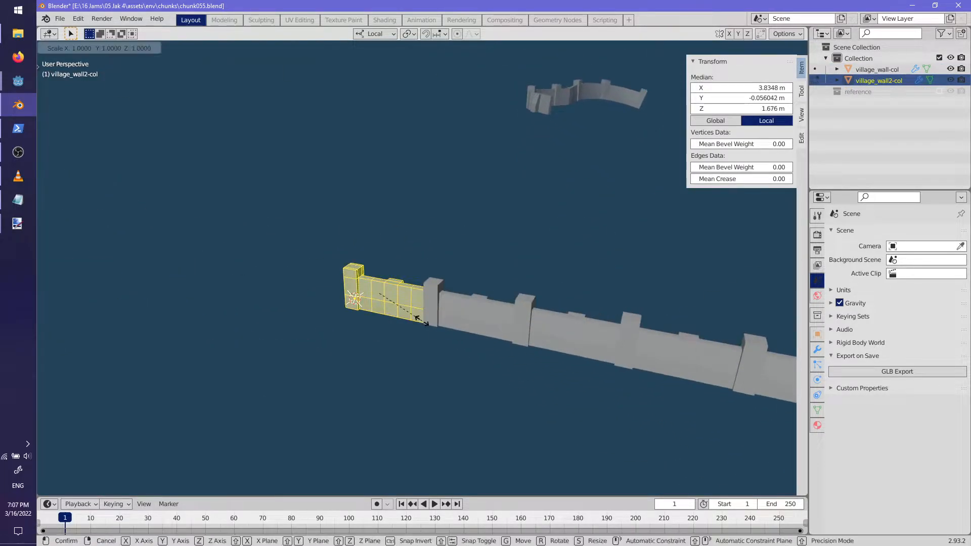
text(12)
key(BackSpace)
key(BackSpace)
key(Return)
- Move the enlarged village_wall2-col mesh about 3.6 m along its local X axis
scroll(422, 320, up, 3)
middle_drag(420, 304, 465, 336)
key(g)
key(y)
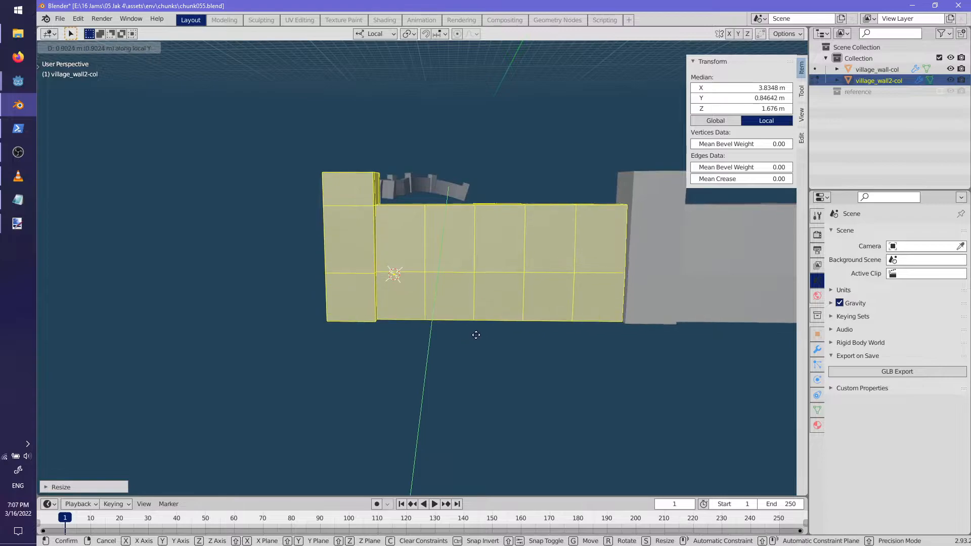
key(x)
click(508, 334)
- Raise the village_wall2-col mesh along its local Z axis and return to Object Mode
key(g)
key(x)
key(z)
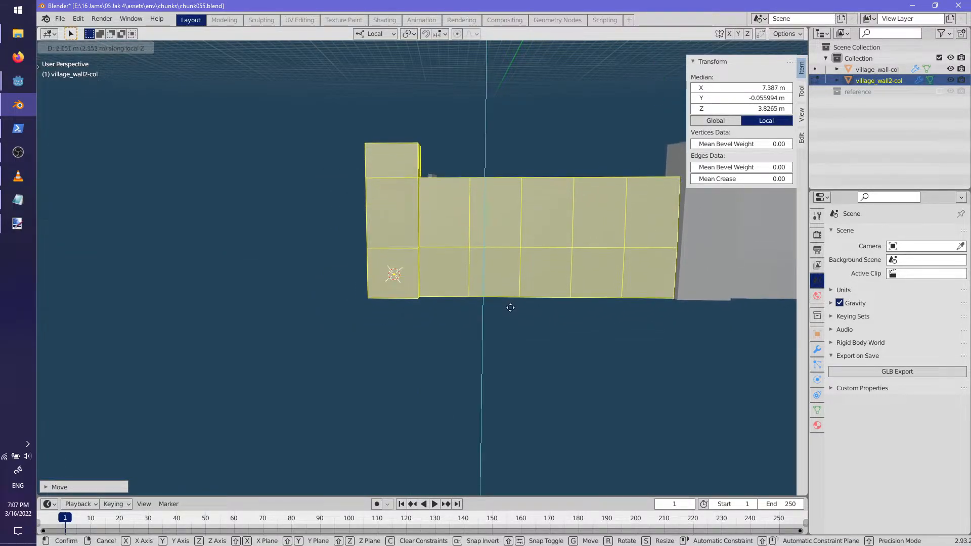
click(494, 314)
key(Tab)
middle_drag(438, 310, 495, 347)
- Save chunk055.blend and export the enlarged walls as a GLB file
key(ctrl+s)
middle_drag(288, 307, 420, 317)
click(848, 371)
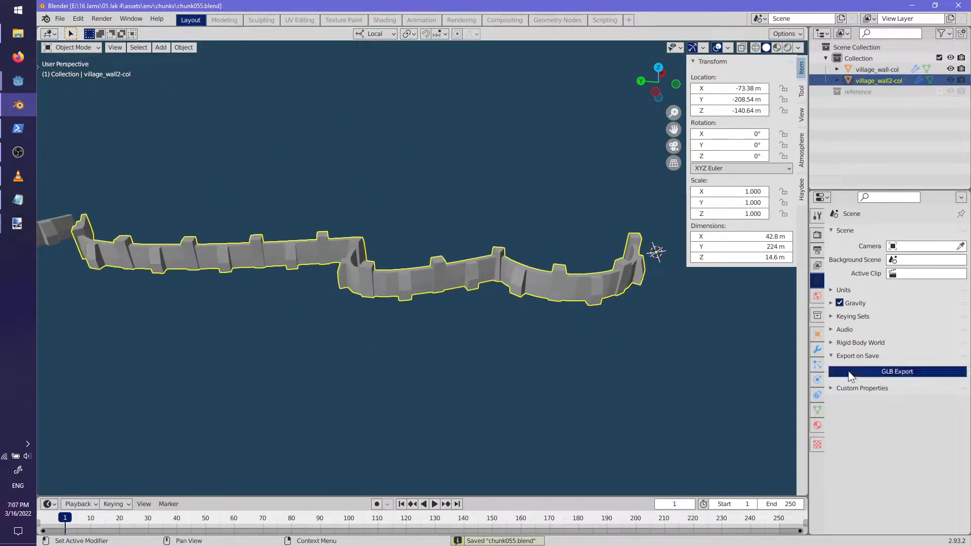
click(684, 402)
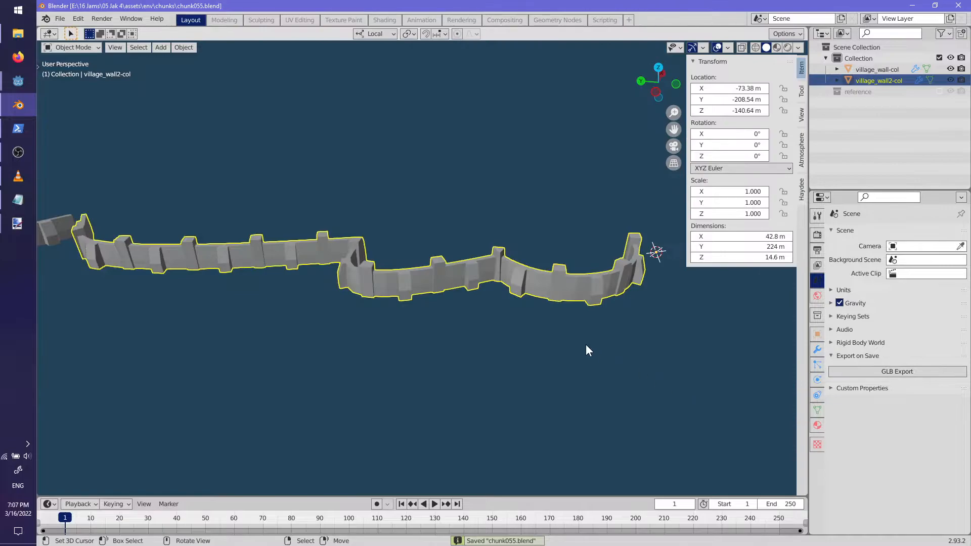
- Enable the reference collection to examine the walls against the terrain, and select wallcurve
middle_drag(553, 331, 628, 223)
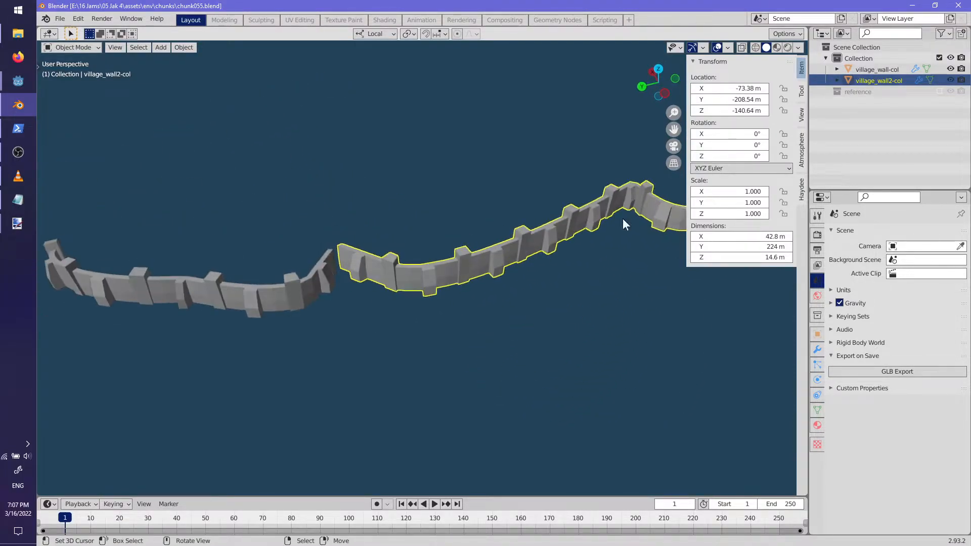
click(939, 91)
middle_drag(506, 243, 574, 244)
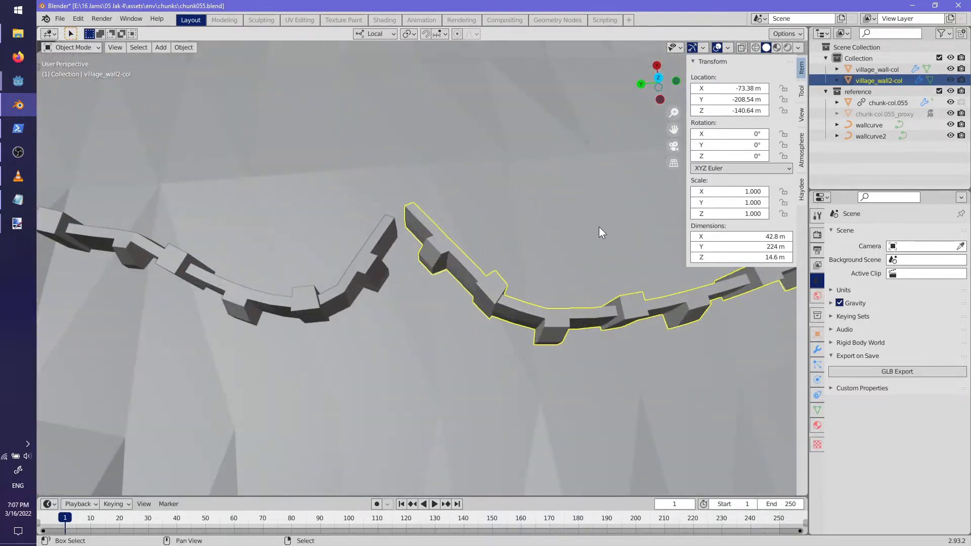
click(869, 125)
middle_drag(506, 228, 557, 213)
- Move wallcurve2's end control point away from the other wall in Edit Mode to widen the gap between the walls
click(870, 136)
middle_drag(531, 253, 433, 291)
key(Tab)
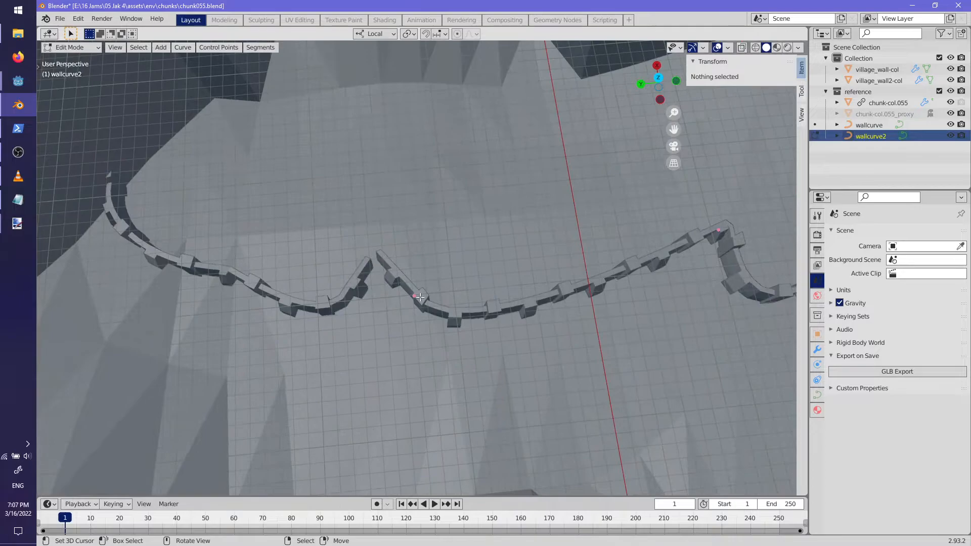
right_click(422, 296)
key(g)
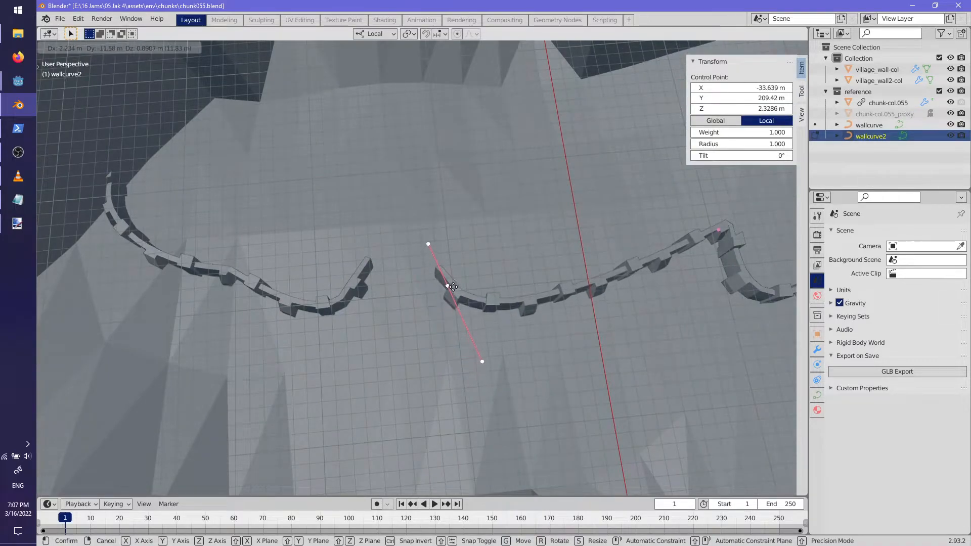
click(444, 289)
middle_drag(444, 289, 425, 238)
scroll(378, 244, down, 5)
key(Tab)
- Save the Blender file and export the walls as glTF Binary, overwriting chunk055.glb
key(ctrl+s)
click(894, 373)
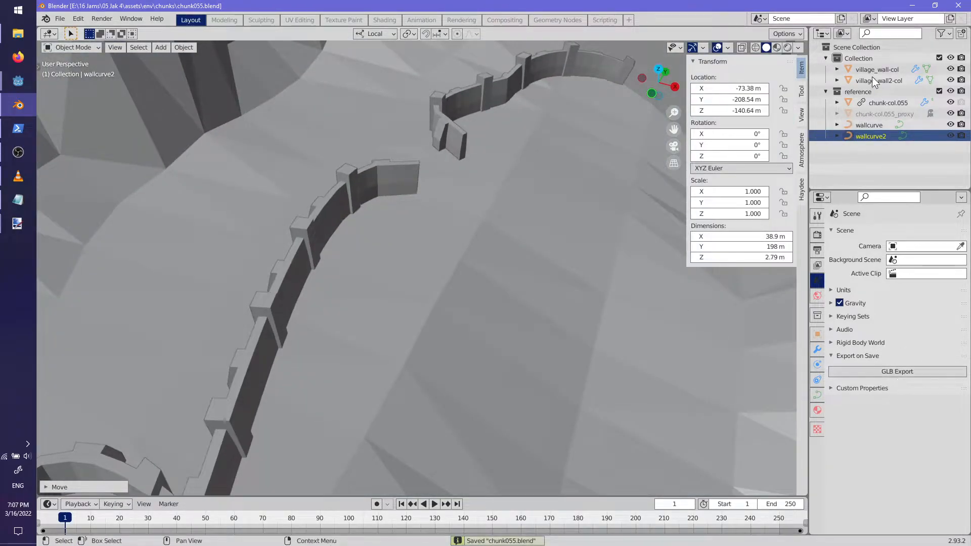
click(894, 373)
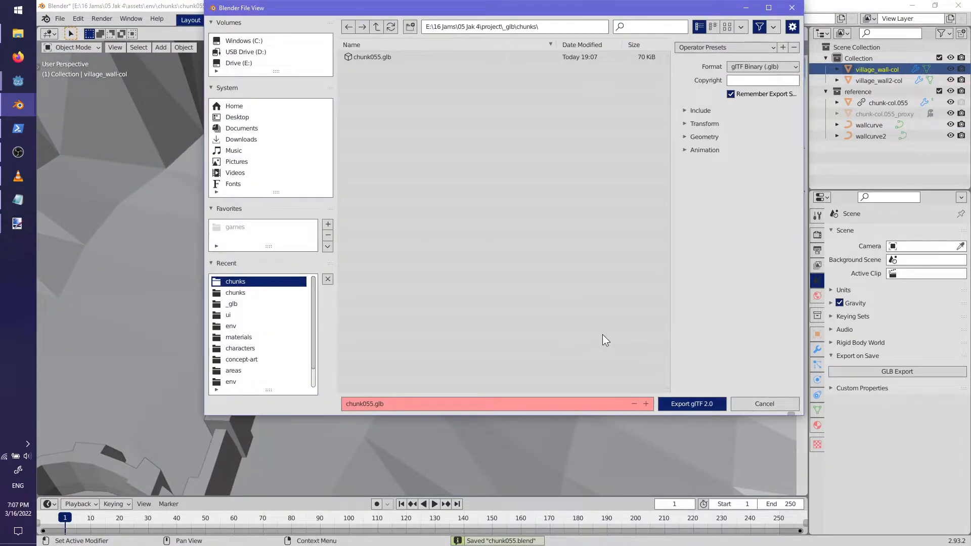
click(709, 406)
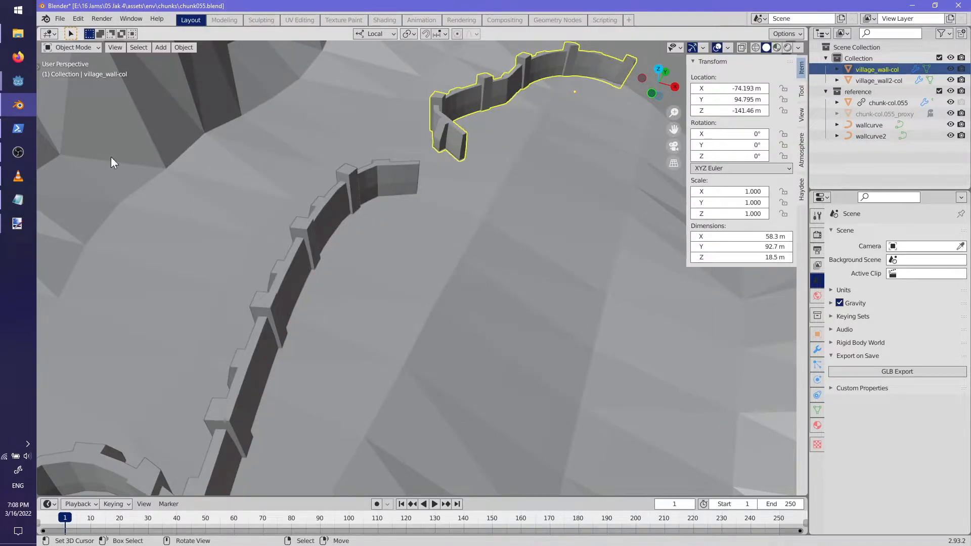
- Switch to Godot, close the chunk055 scene and reopen chunk055.tscn to load the enlarged walls
click(18, 77)
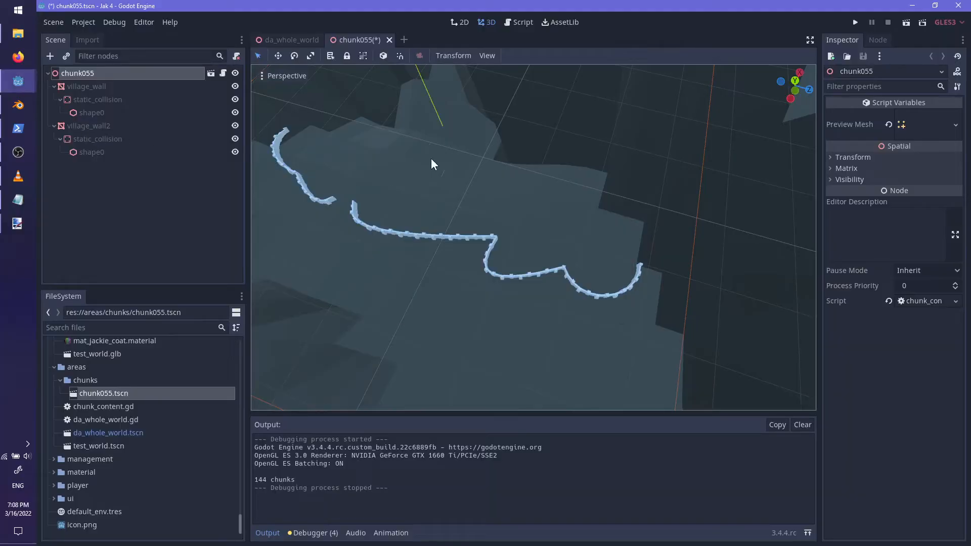
click(383, 41)
double_click(97, 396)
scroll(568, 299, up, 3)
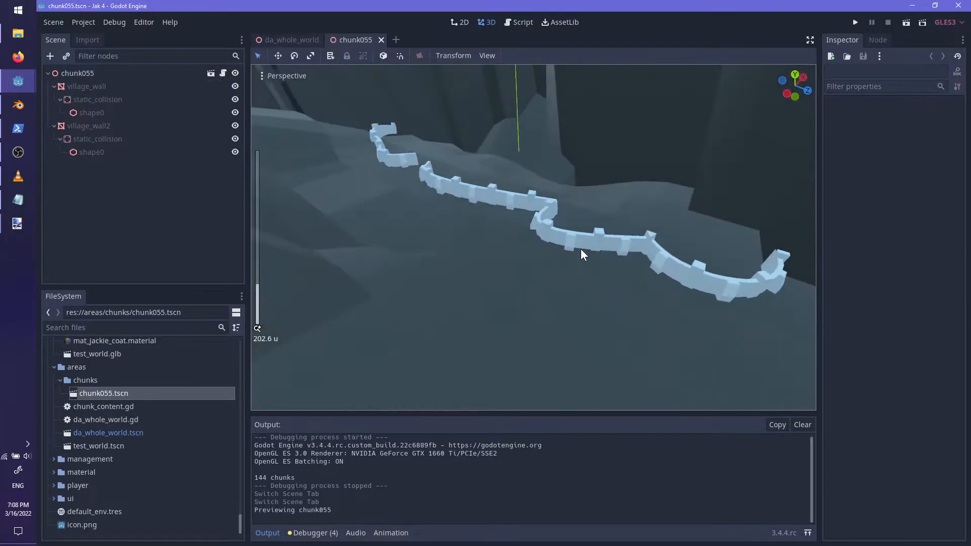
- Run the game, move, jump and crouch along the enlarged walls to check their scale and ground contact, and end the test
key(F5)
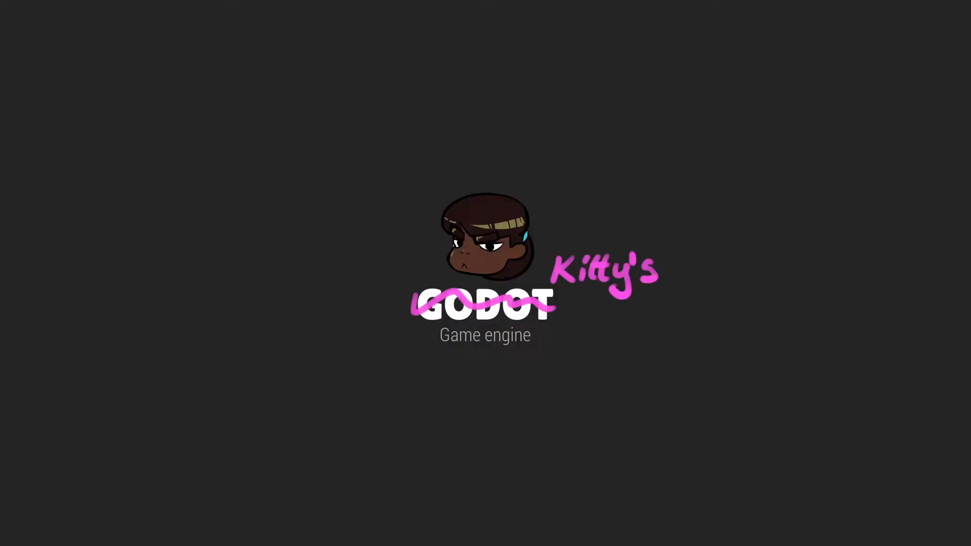
key(w)
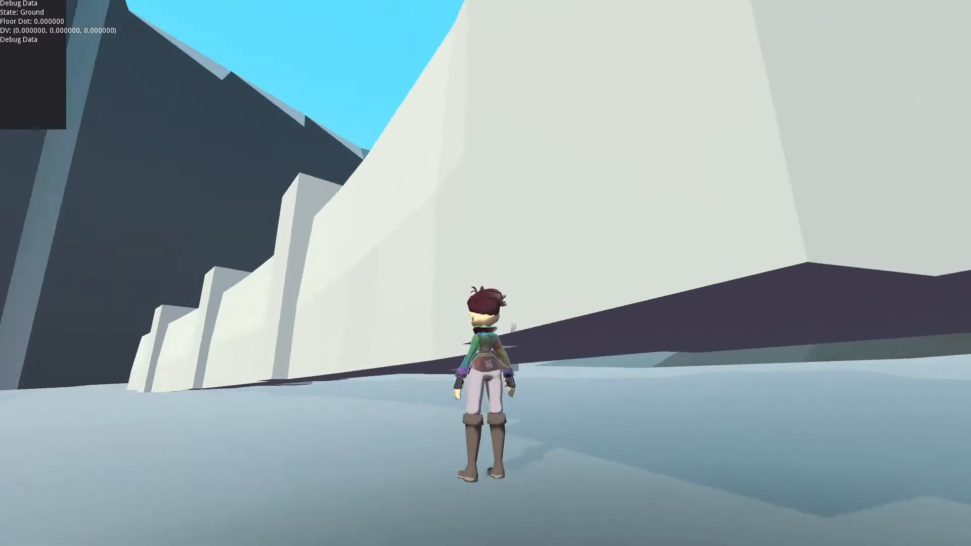
key(w)
key(space)
key(ctrl)
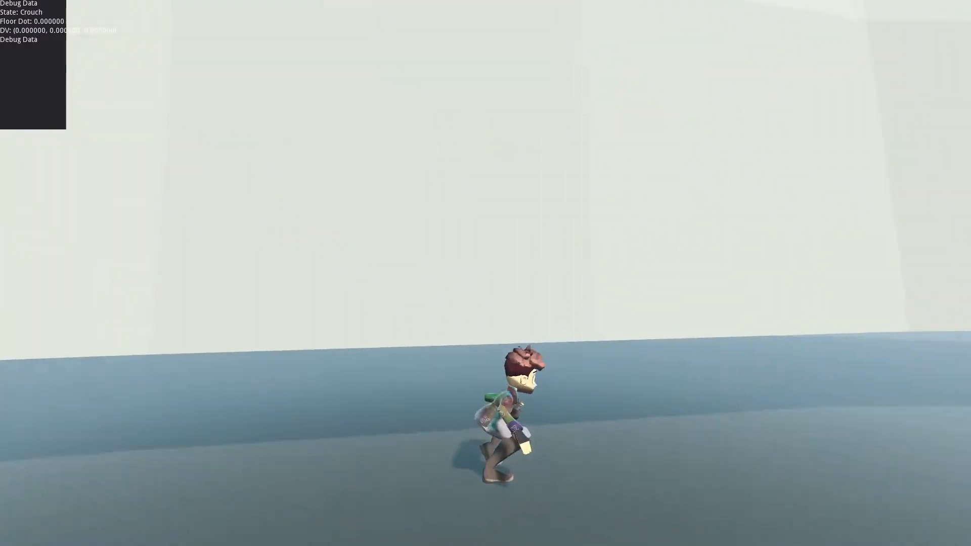
key(w)
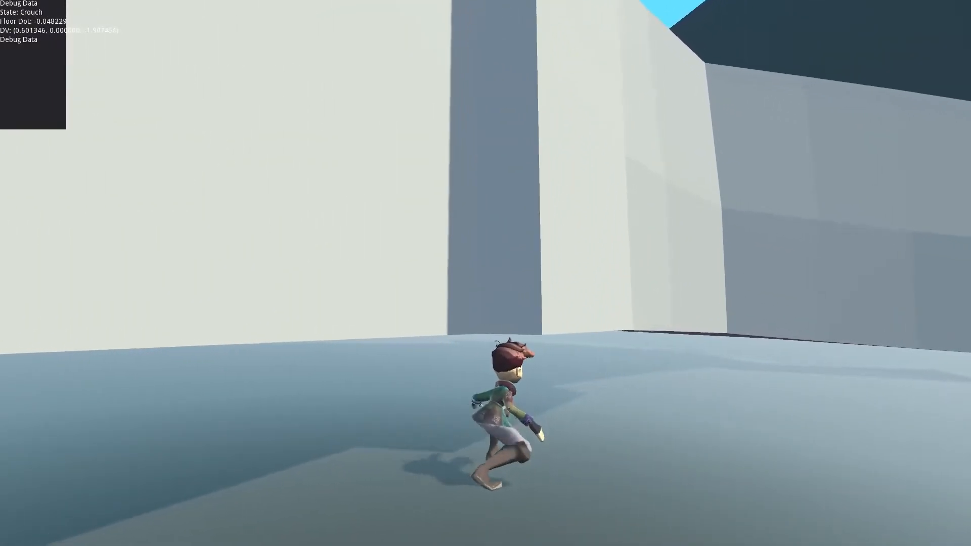
key(ctrl)
key(w)
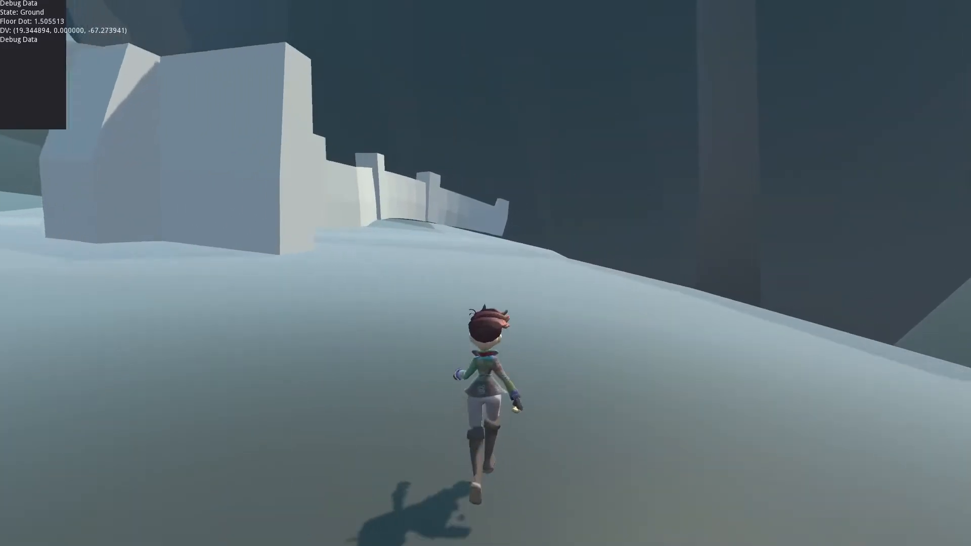
key(a)
key(w)
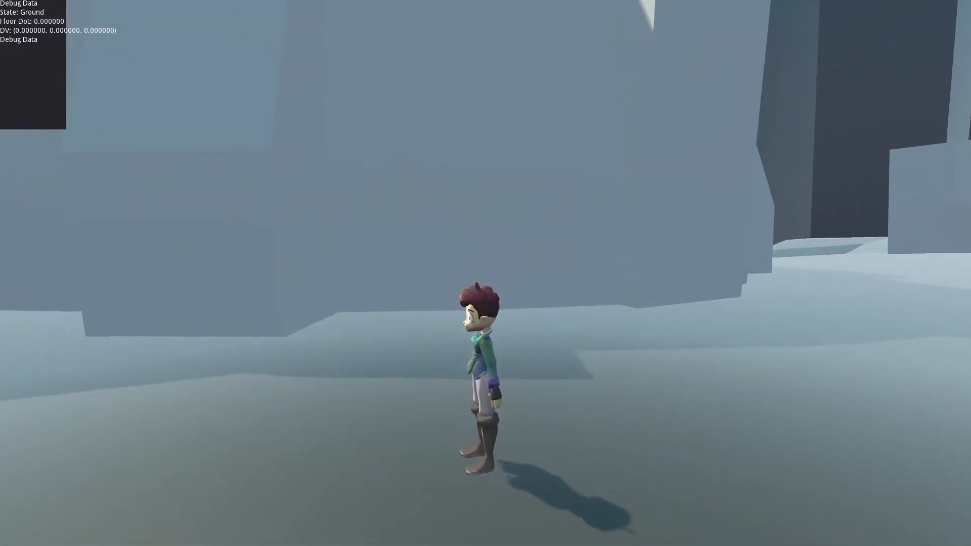
key(Escape)
- Open the player.gd script and the player.tscn scene, and select the player root node
click(521, 23)
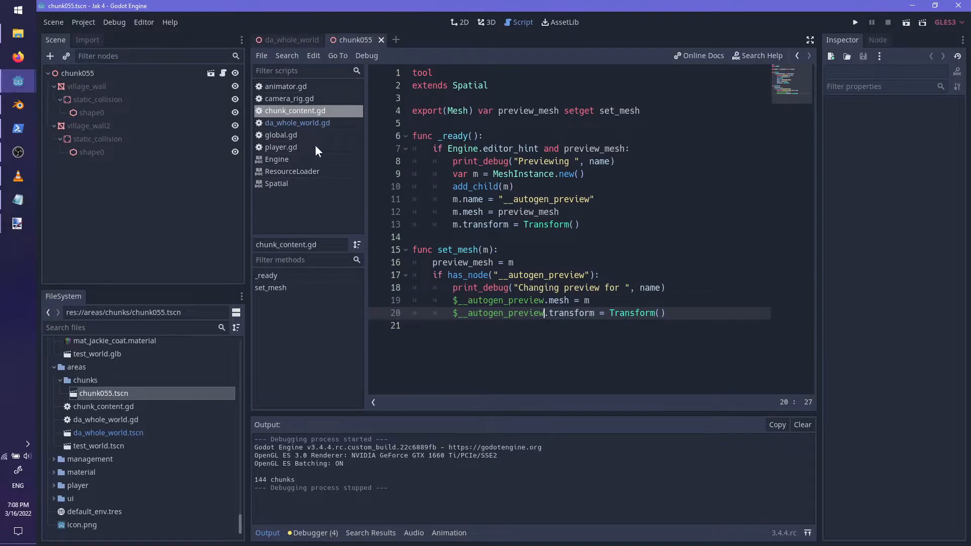
click(291, 145)
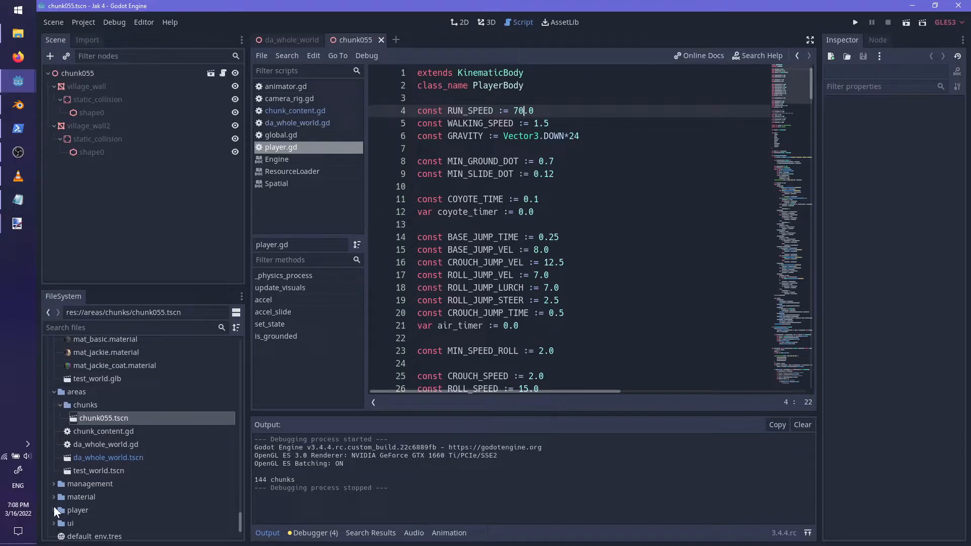
click(53, 486)
double_click(97, 484)
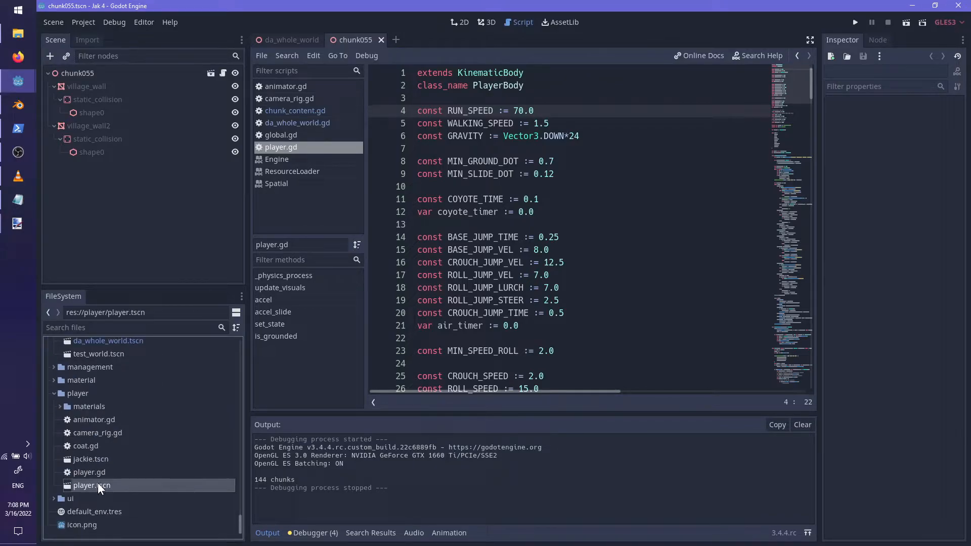
click(83, 73)
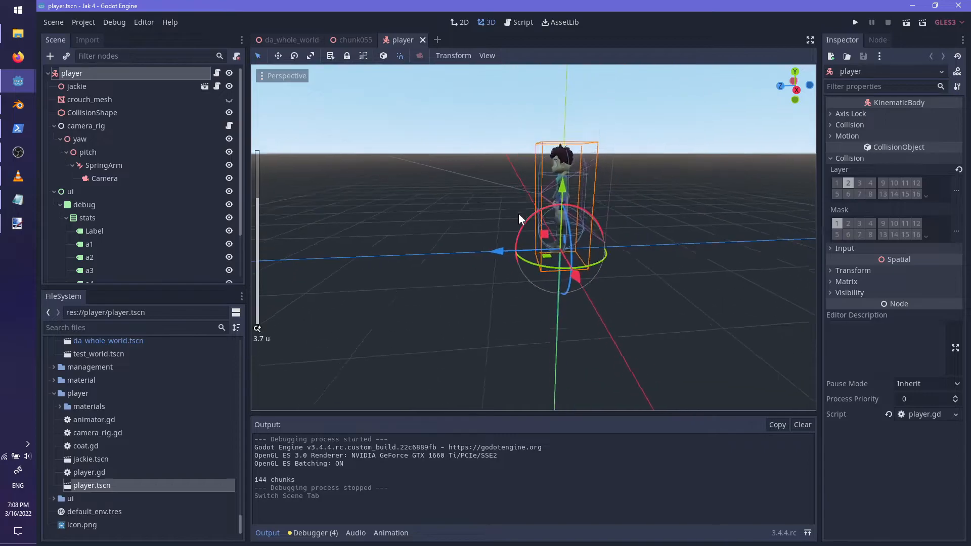
- Rename the player's CollisionShape node to standing_col and duplicate it
click(86, 97)
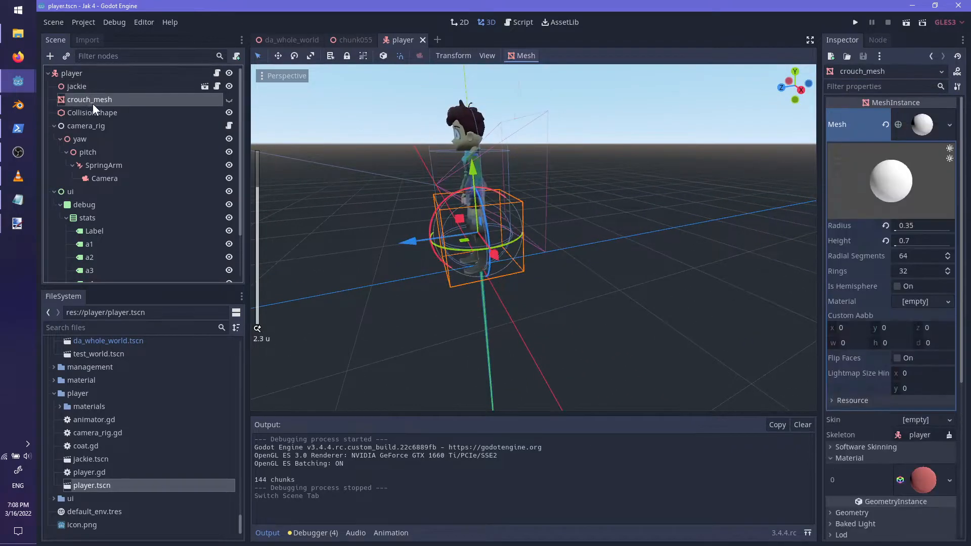
double_click(94, 112)
text(s)
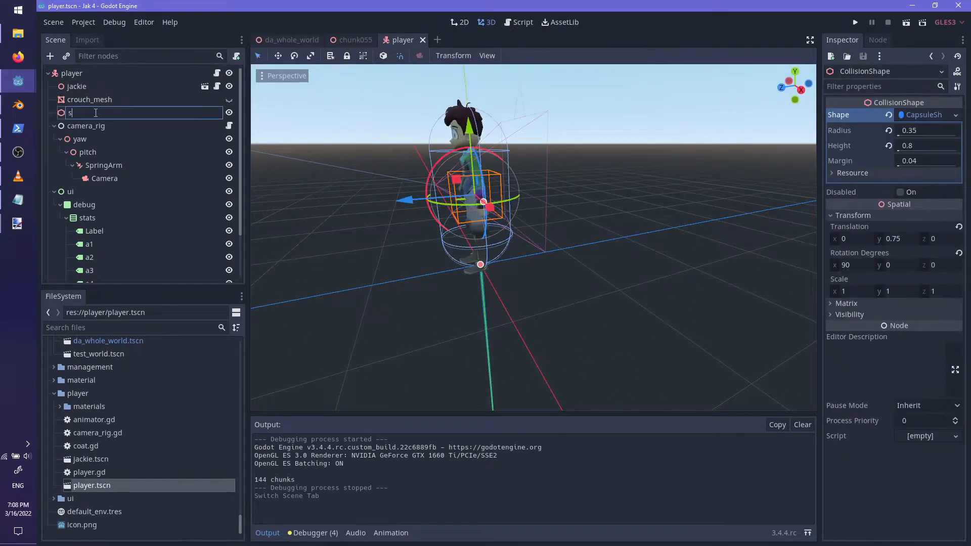
text(tanding_col)
key(Return)
key(ctrl+d)
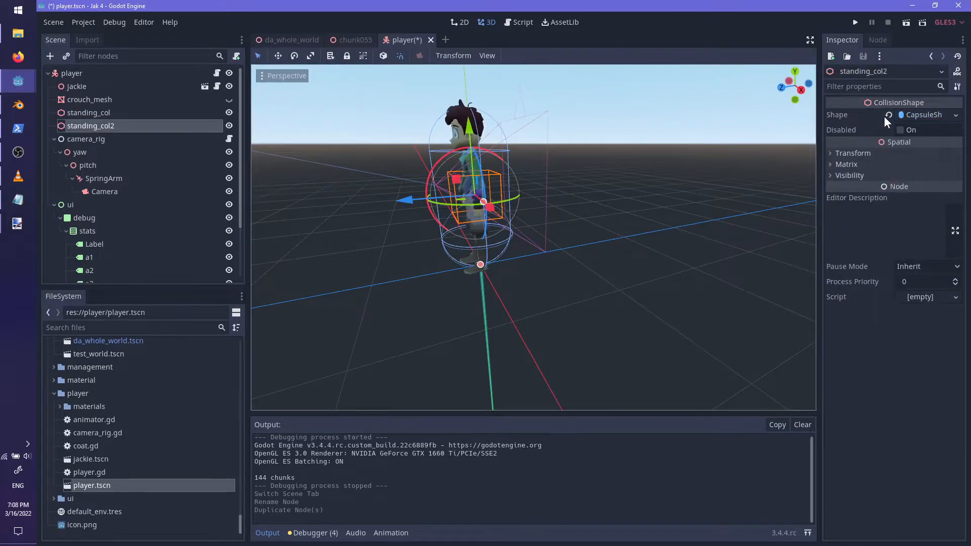
- Try giving the duplicated collision node a new SphereShape and the name rolling_col, and undo both changes
click(920, 114)
click(956, 115)
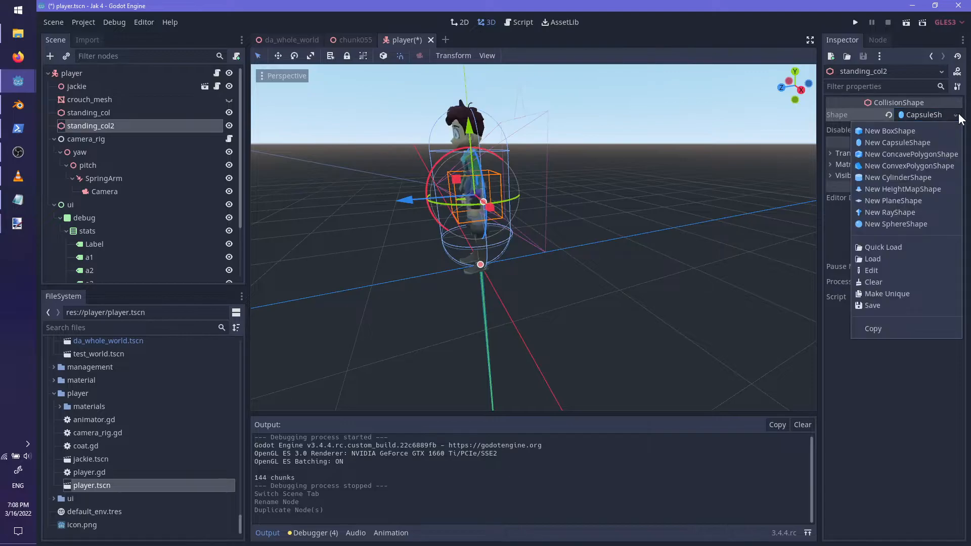
click(892, 224)
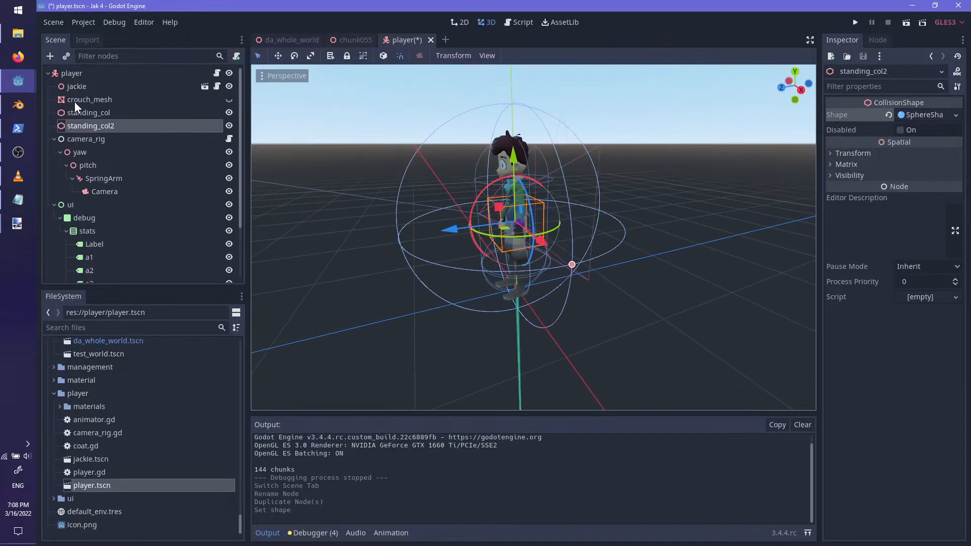
double_click(87, 127)
text(roll)
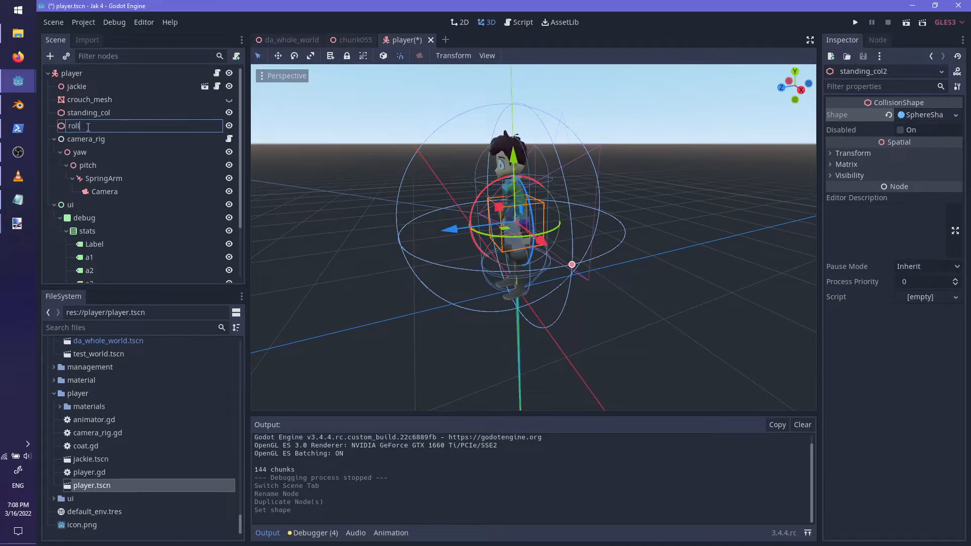
text(ing_col)
key(Return)
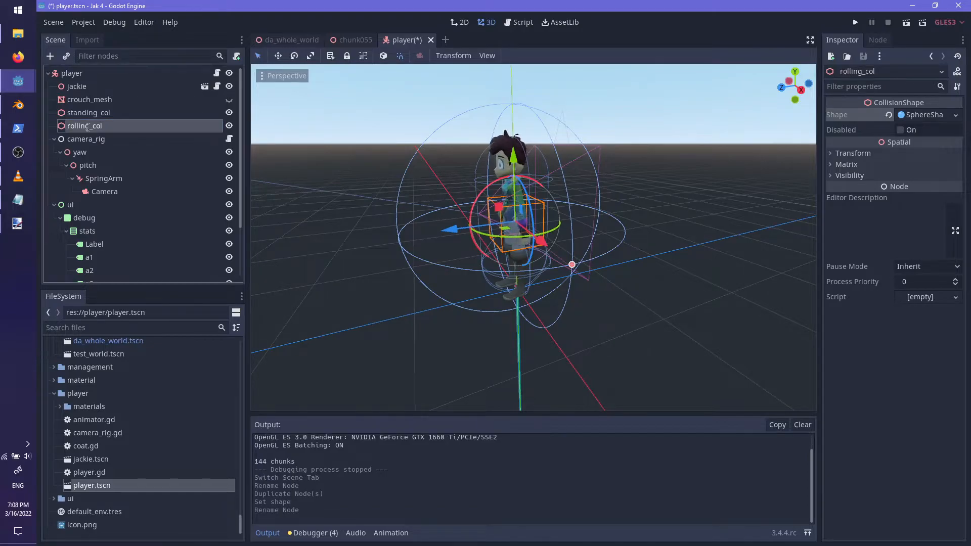
key(ctrl+z)
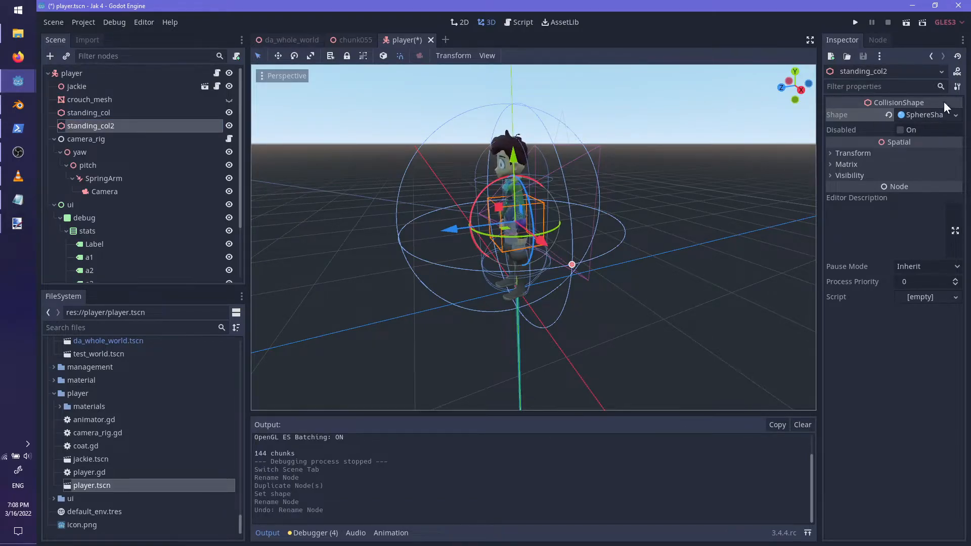
key(ctrl+z)
- Make the duplicated collision node's capsule shape unique and set its height to 0.2
click(936, 116)
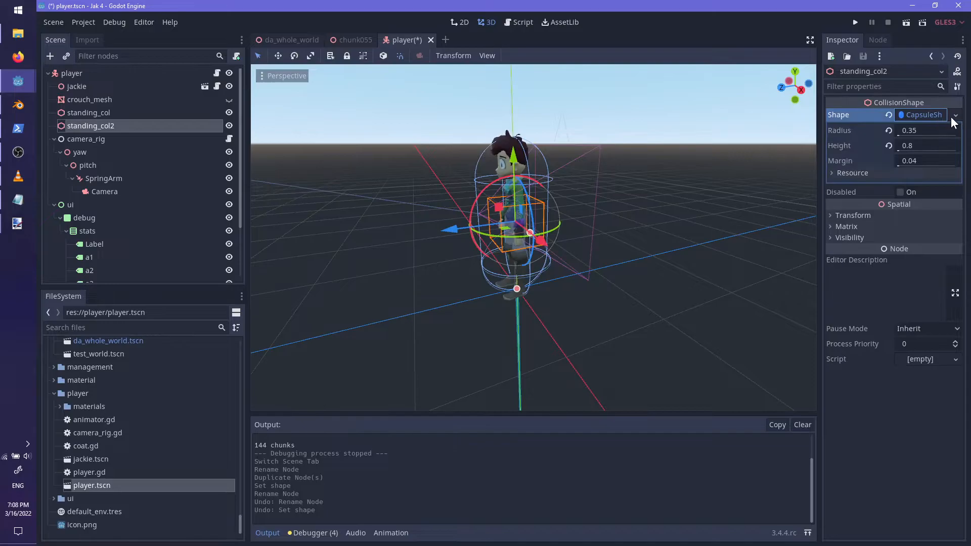
click(955, 115)
click(896, 297)
middle_drag(543, 207, 567, 211)
click(927, 145)
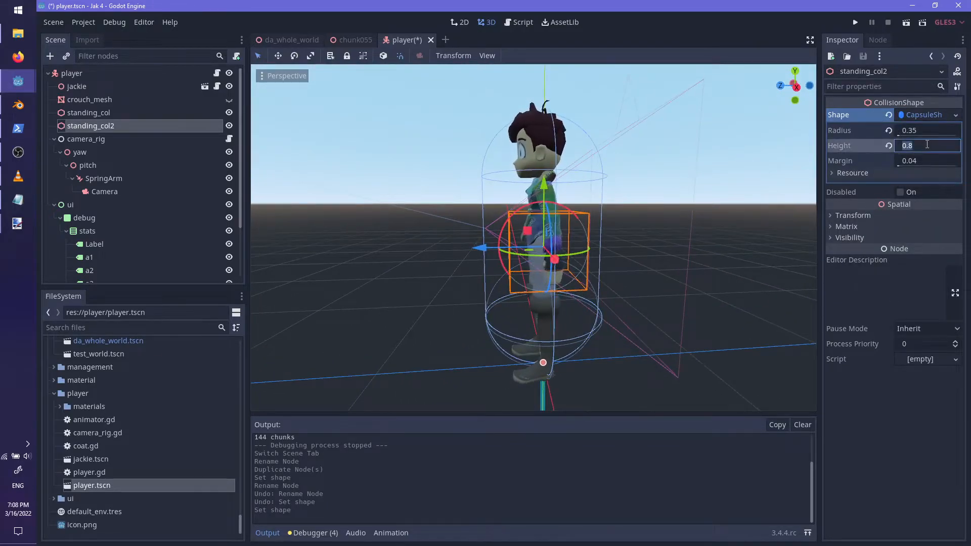
text(.2)
key(Return)
- Lower the shortened capsule along the vertical axis until its base meets the ground at the character's feet, and save the scene
drag(544, 186, 546, 235)
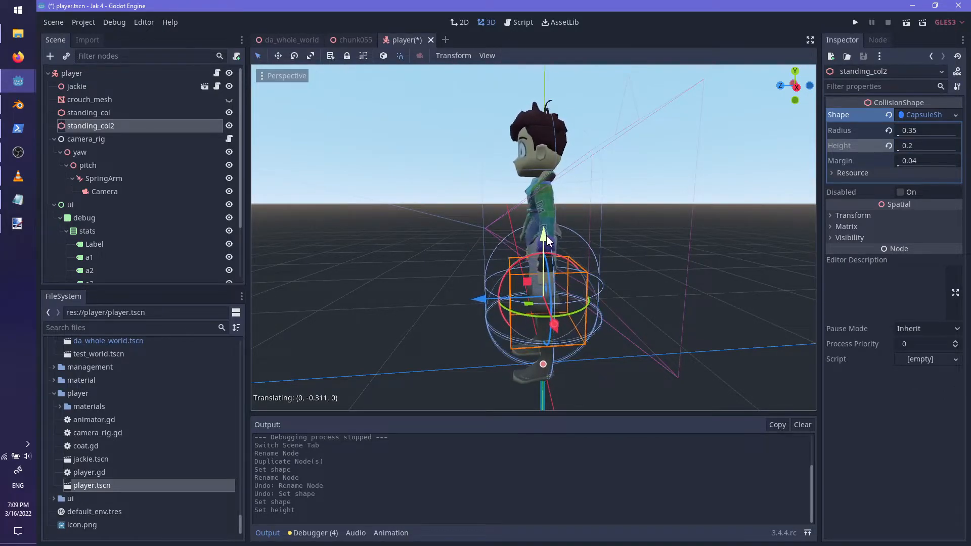
key(KP_1)
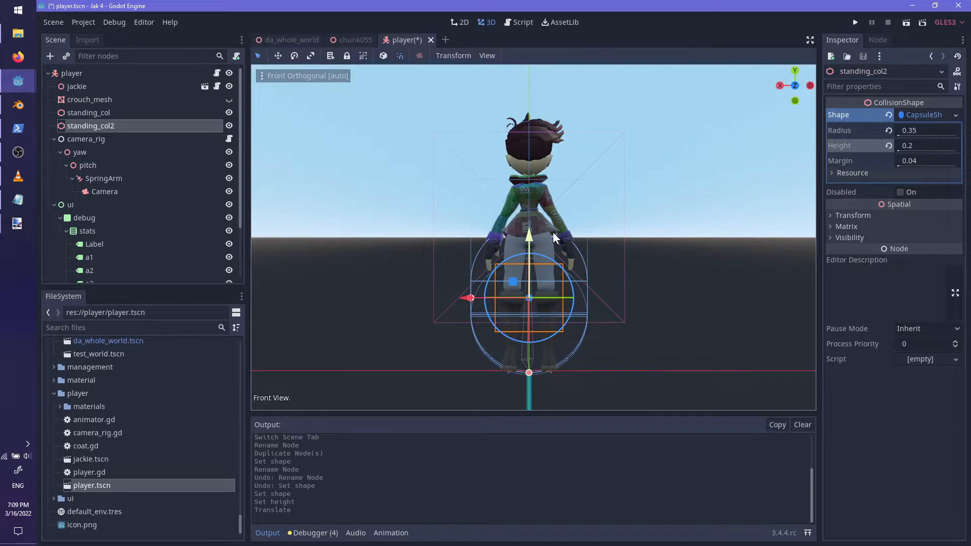
scroll(569, 270, up, 4)
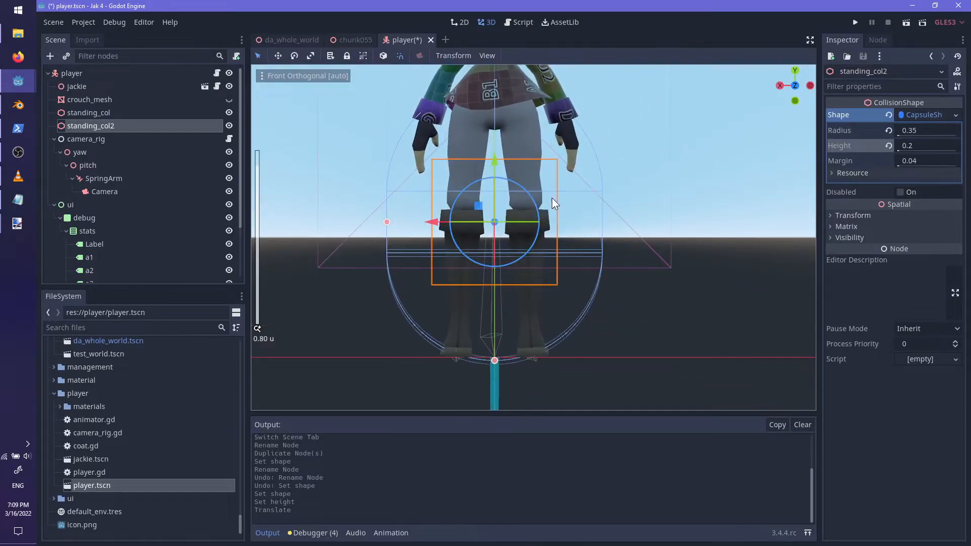
drag(491, 157, 490, 156)
mouse_move(491, 156)
shift+middle_down()
mouse_move(530, 177)
mouse_move(493, 156)
shift+middle_up()
key(ctrl+s)
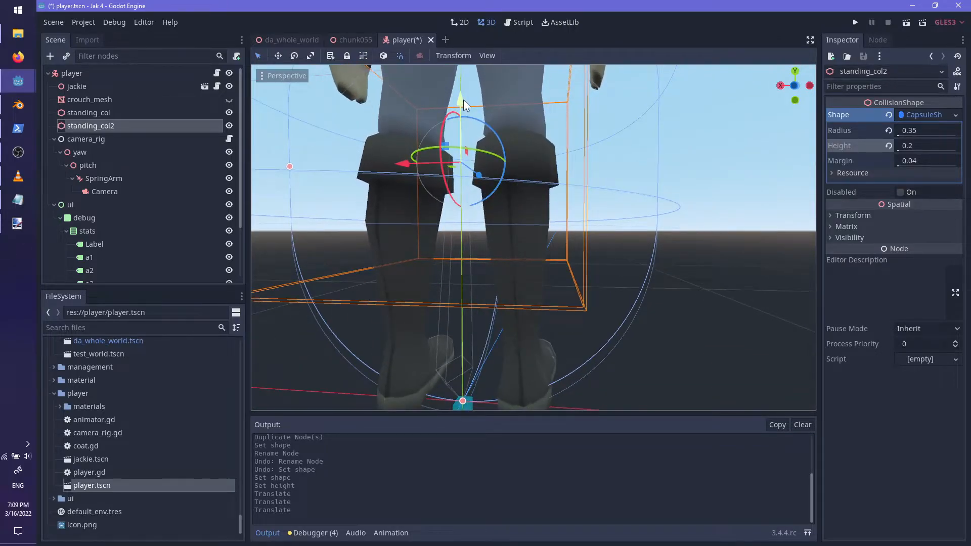
- Rename the standing_col2 node as crouching_col
scroll(608, 198, down, 3)
double_click(110, 126)
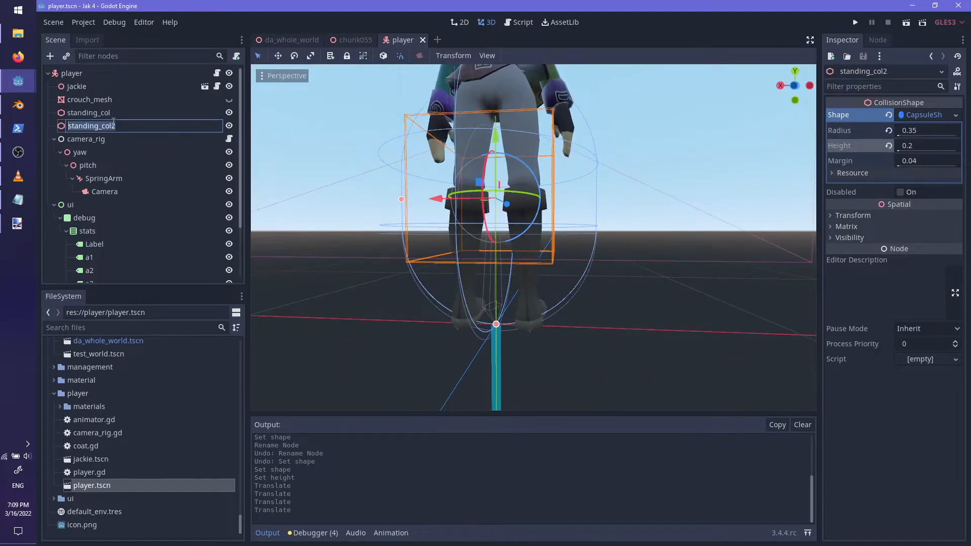
text(crouching_col)
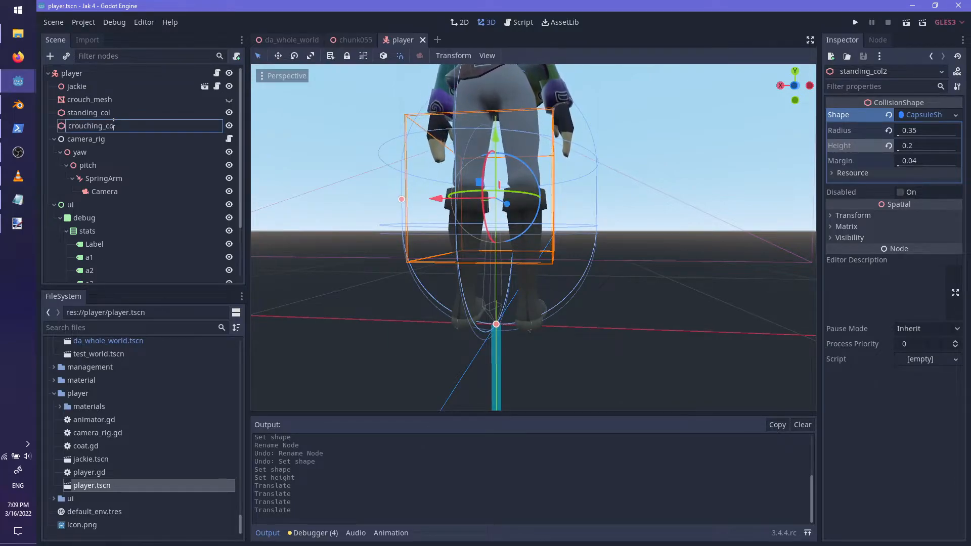
key(Return)
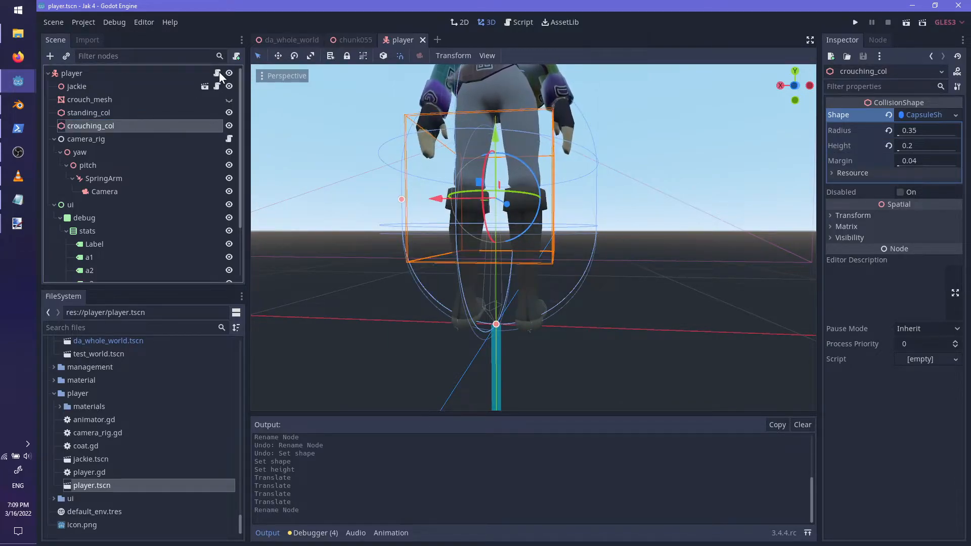
- Open the player's script and examine the state cases in the set_state function
click(217, 73)
drag(779, 121, 585, 322)
click(573, 263)
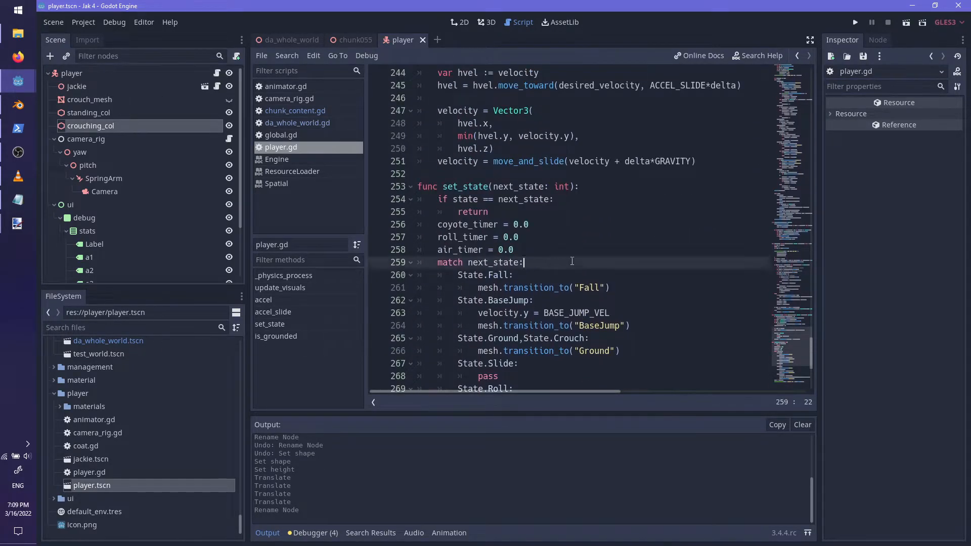
click(565, 250)
scroll(565, 253, down, 4)
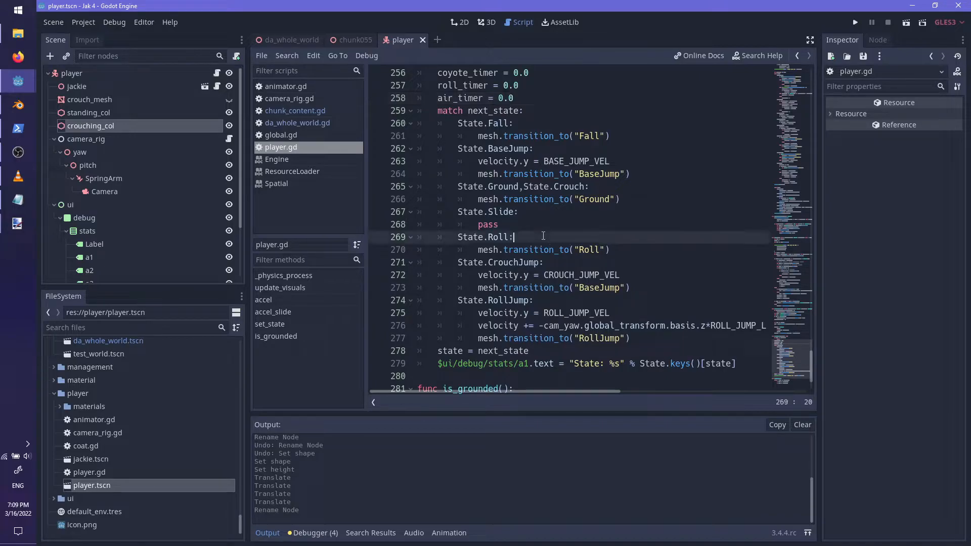
scroll(545, 244, up, 3)
scroll(625, 209, up, 2)
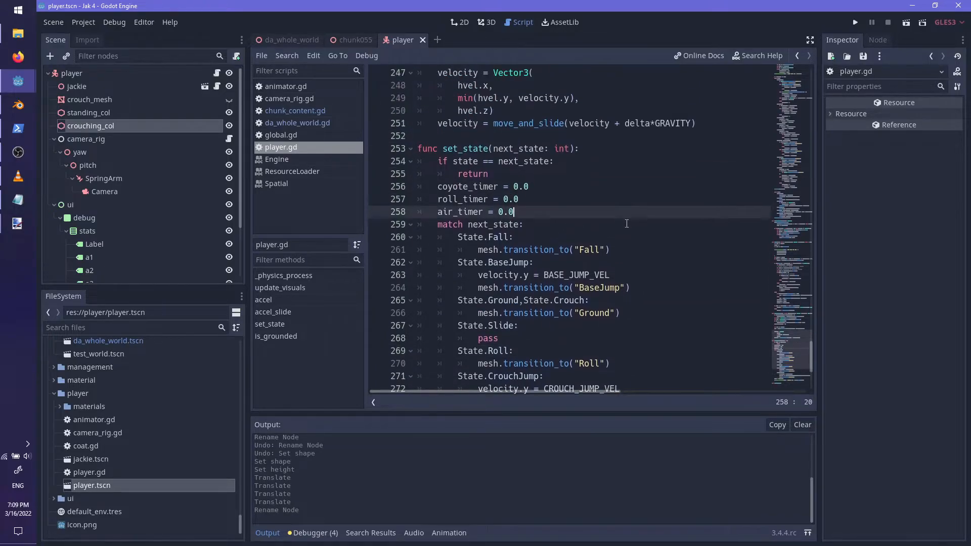
scroll(626, 219, down, 5)
scroll(621, 245, up, 4)
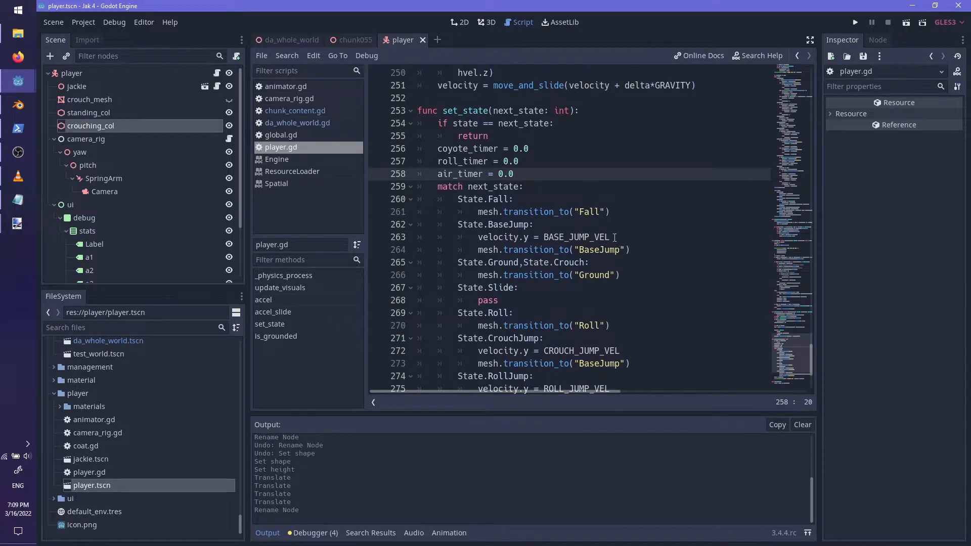
scroll(615, 238, down, 2)
click(537, 351)
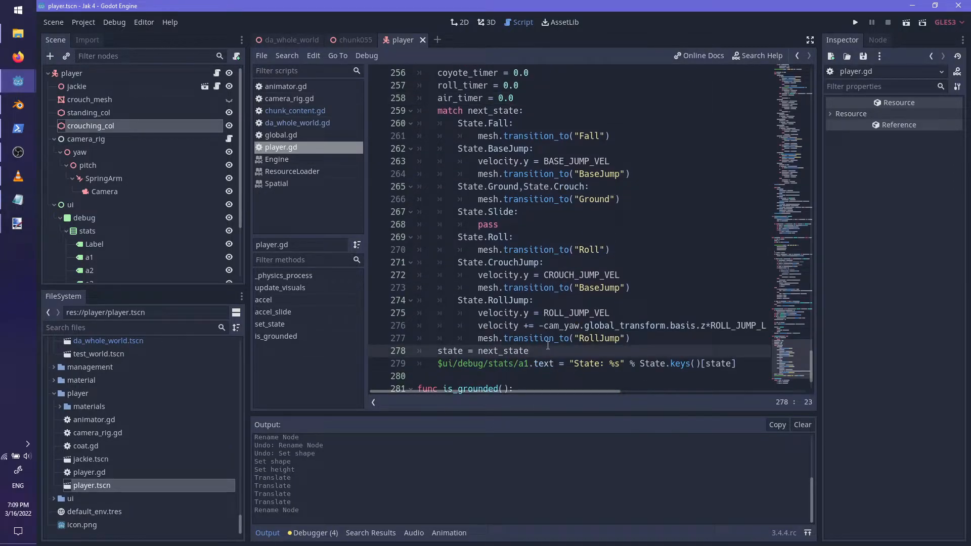
key(Return)
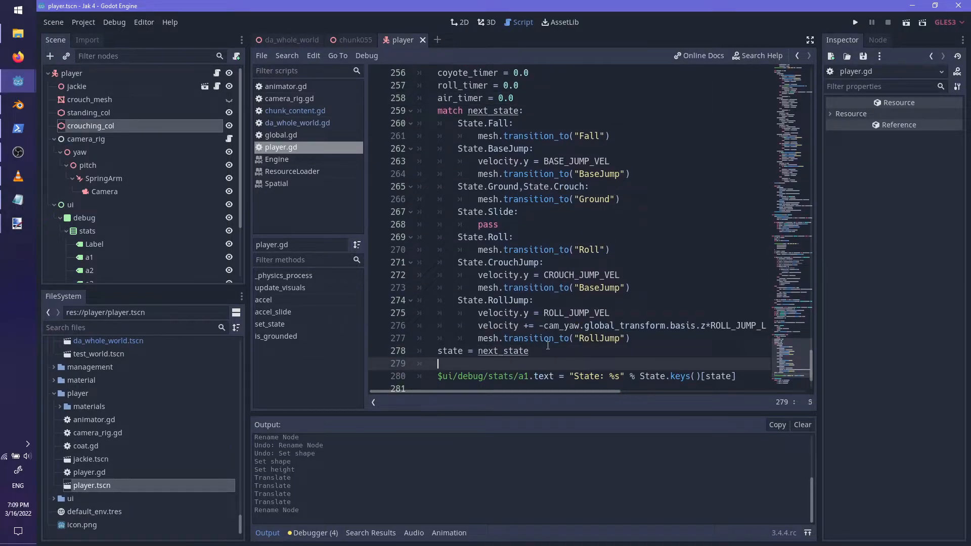
key(BackSpace)
key(BackSpace)
- Insert empty lines between the air_timer reset and the match block in set_state
click(544, 98)
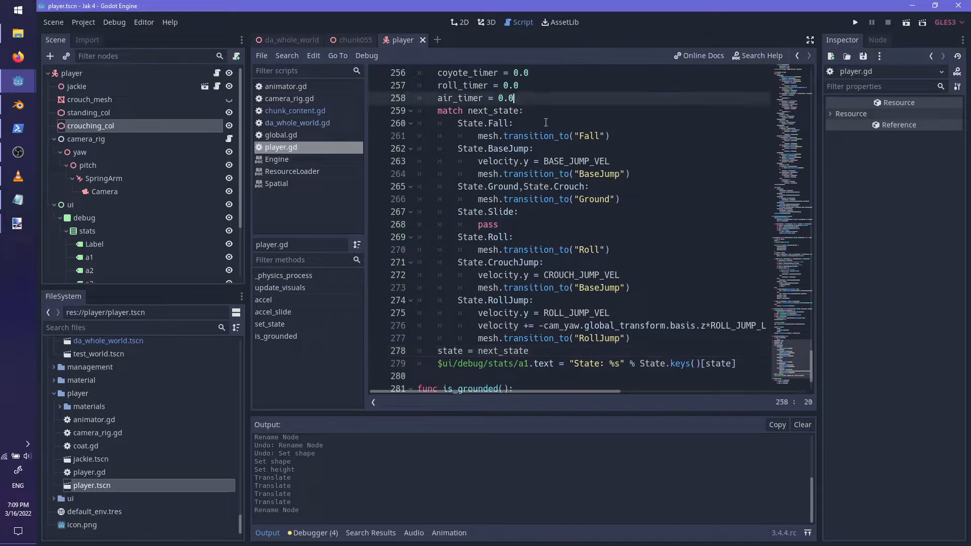
scroll(543, 203, up, 1)
key(Return)
key(Return)
key(Up)
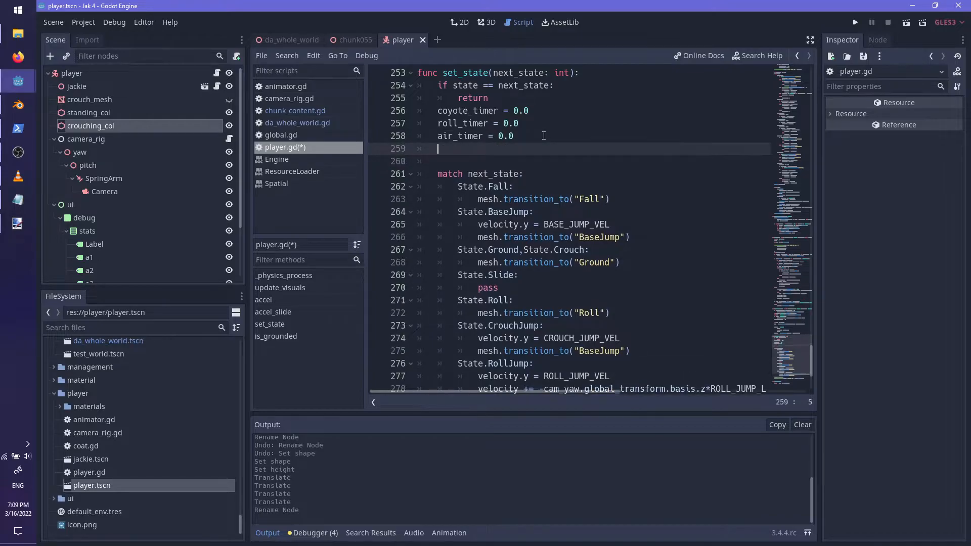
key(Return)
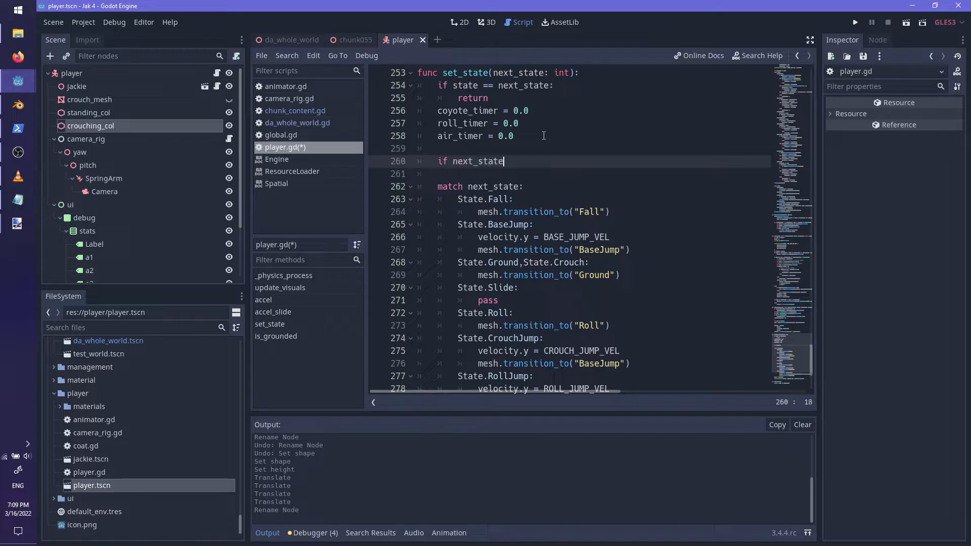
key(ctrl+BackSpace)
key(ctrl+BackSpace)
key(ctrl+BackSpace)
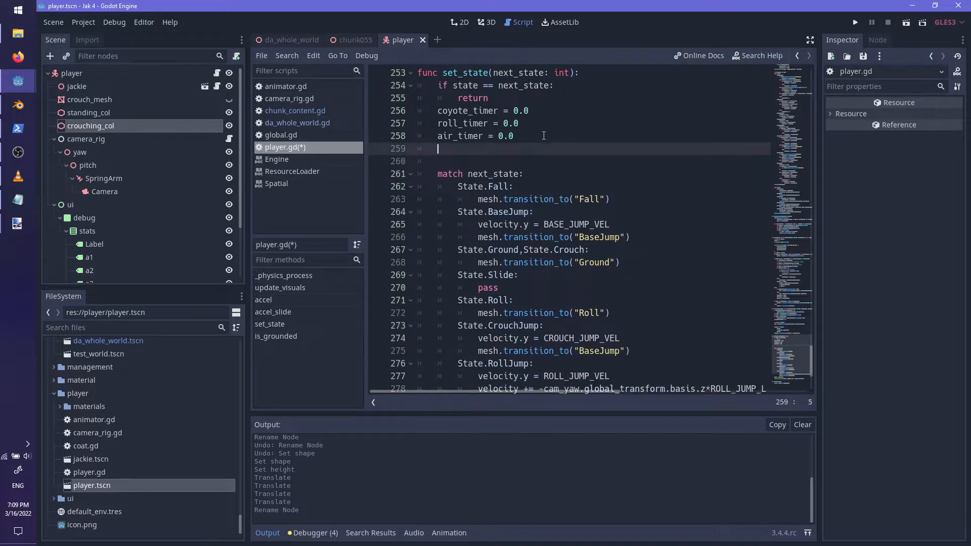
- Add the line $crouching_col.disabled = true below the air_timer reset in set_state
text($criycg)
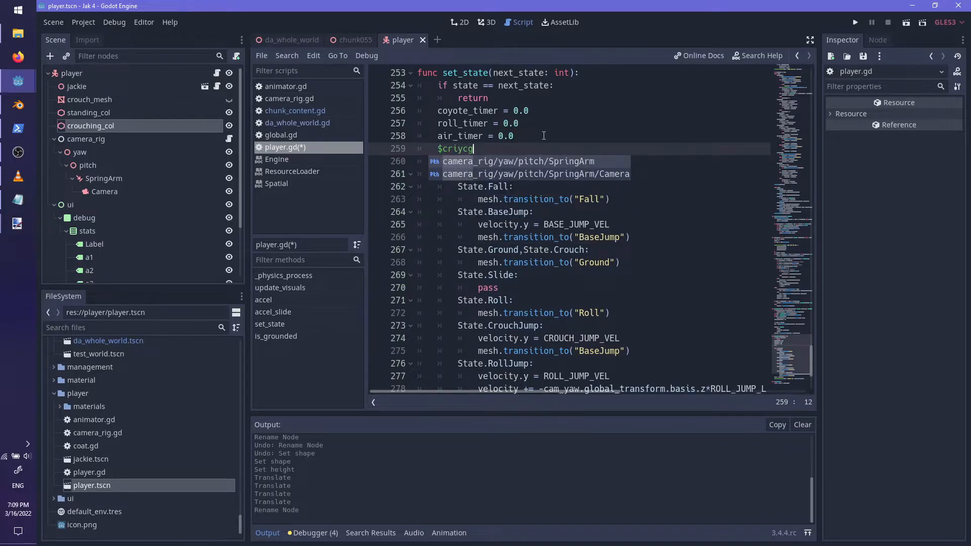
key(ctrl+BackSpace)
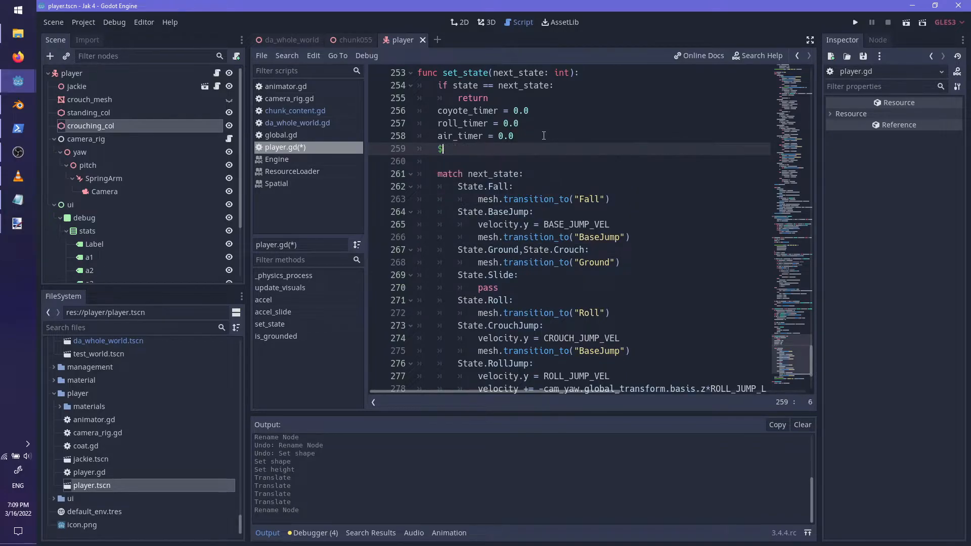
text(crouching_)
key(Return)
text(.dis)
key(Return)
text(= true)
key(Return)
- Add the line $standing_col.disabled = false below the crouching_col line
text($%)
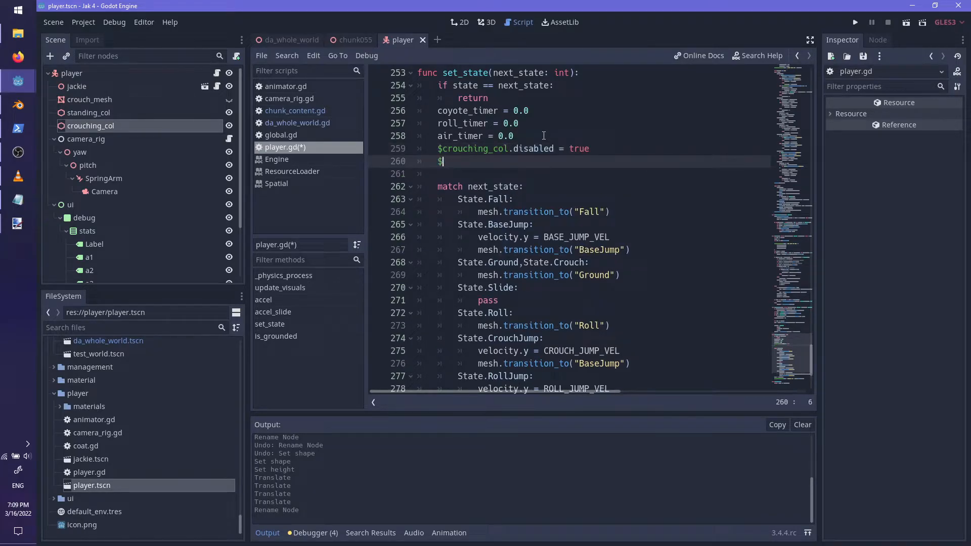
text(at)
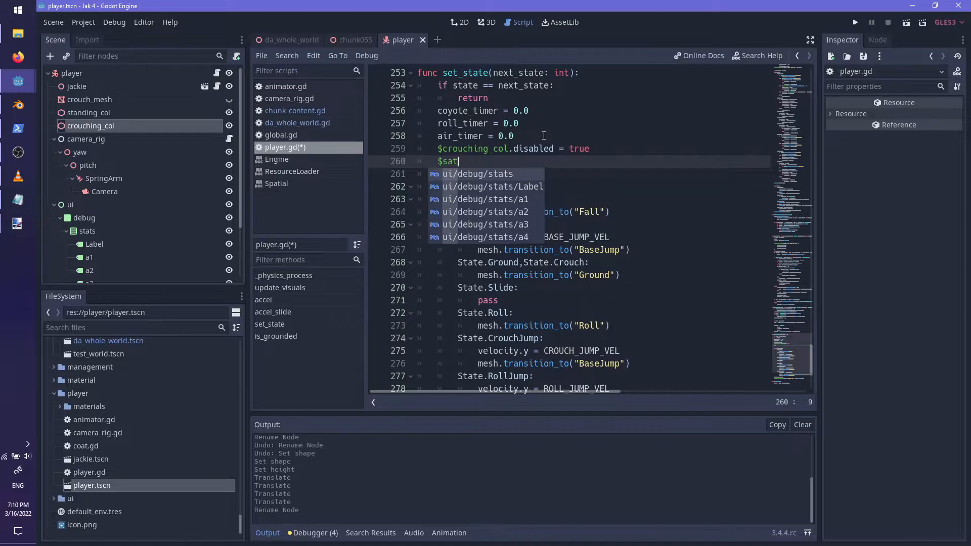
key(BackSpace)
key(BackSpace)
key(Return)
text(.)
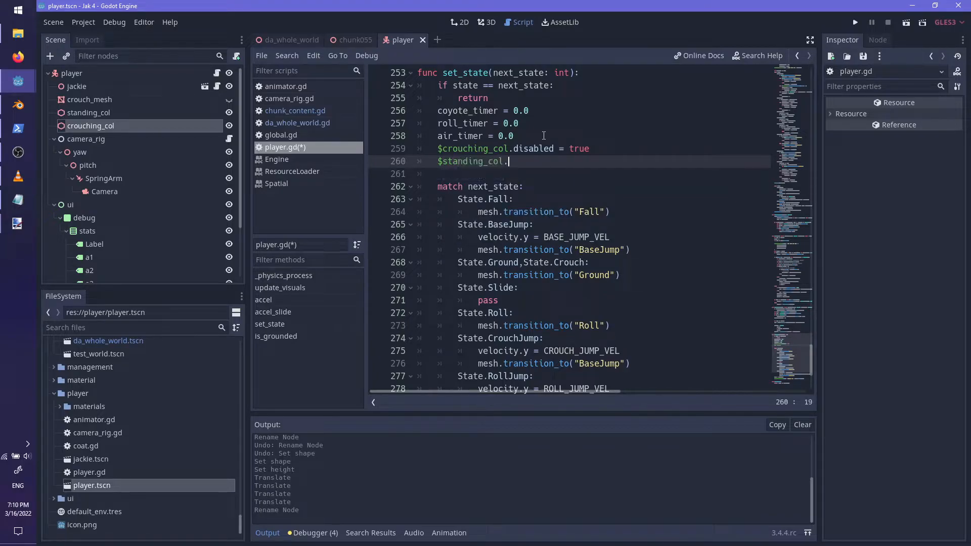
text(disa)
key(Return)
text(= false)
- Copy the two collision lines into the State.Roll case and indent them to match its body
drag(615, 167, 611, 142)
key(ctrl+c)
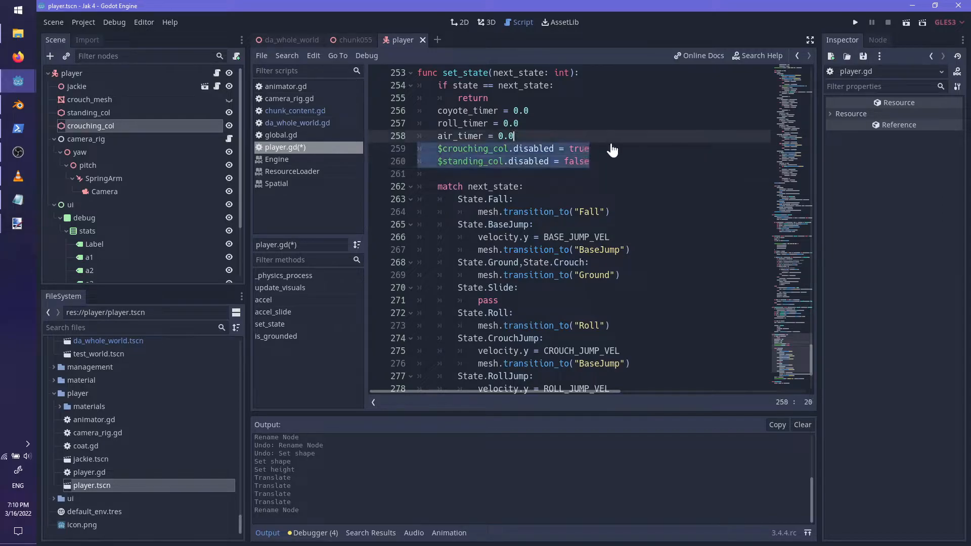
scroll(602, 205, down, 1)
click(536, 277)
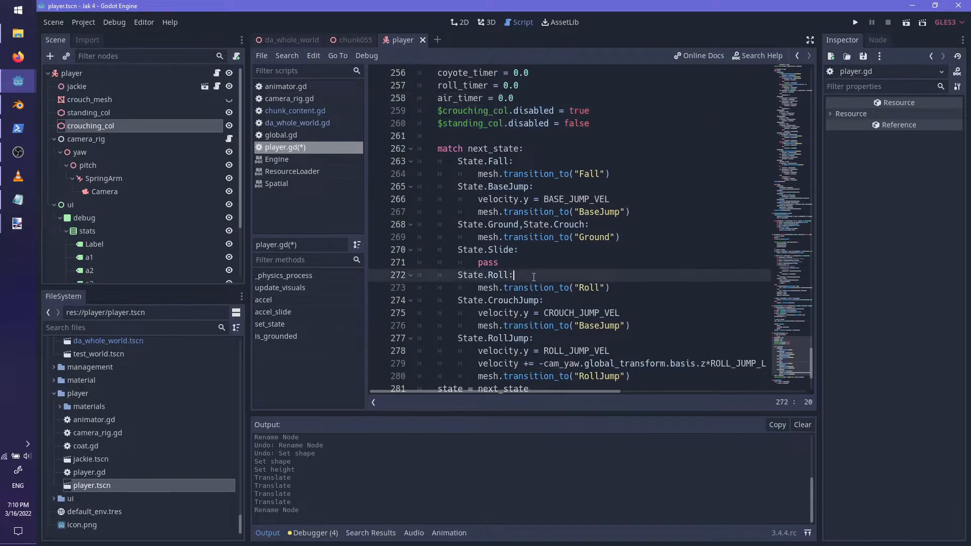
key(ctrl+v)
drag(456, 285, 592, 302)
key(Tab)
key(Tab)
- In the State.Roll case, set crouching_col.disabled to false and standing_col.disabled to true
click(647, 288)
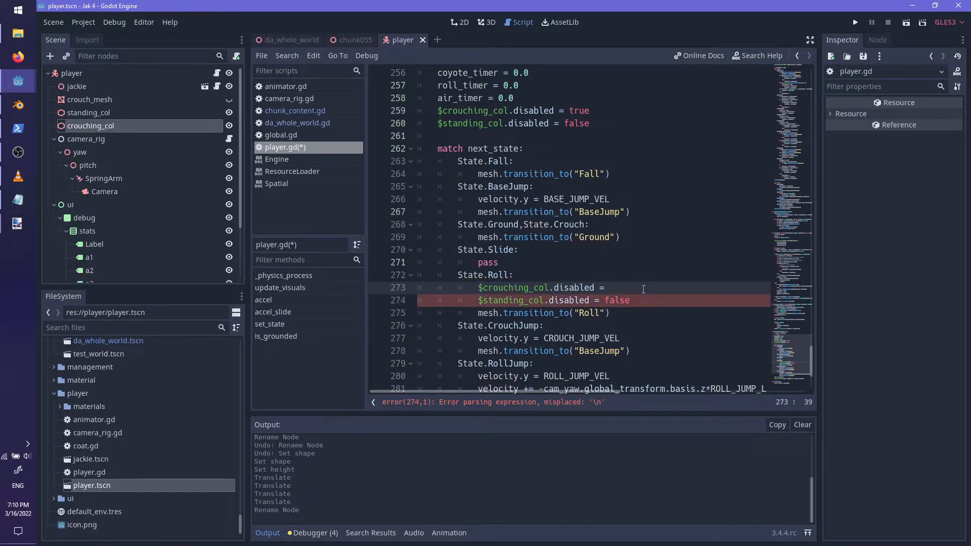
text(fakse)
text(l)
key(Down)
key(End)
key(ctrl+BackSpace)
text(try)
key(BackSpace)
text(ue)
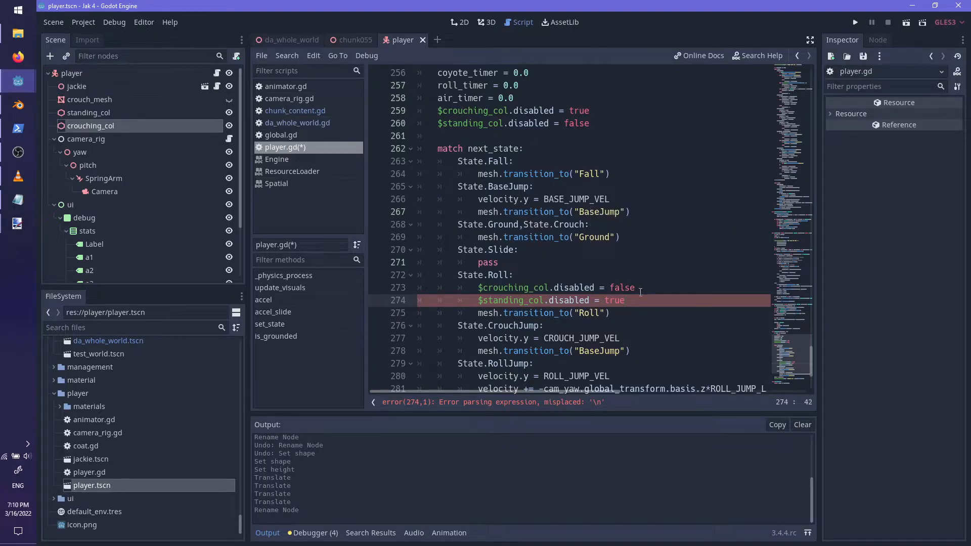
- Copy the State.Roll case's two collision lines to the start of the State.RollJump and State.CrouchJump cases
drag(639, 302, 650, 280)
scroll(571, 293, down, 2)
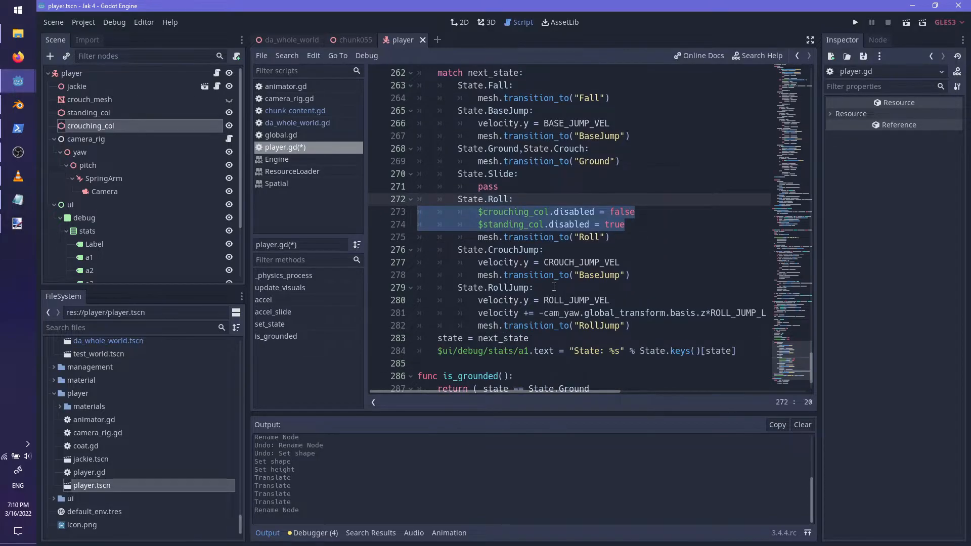
key(ctrl+c)
click(554, 288)
key(ctrl+v)
click(584, 252)
key(ctrl+v)
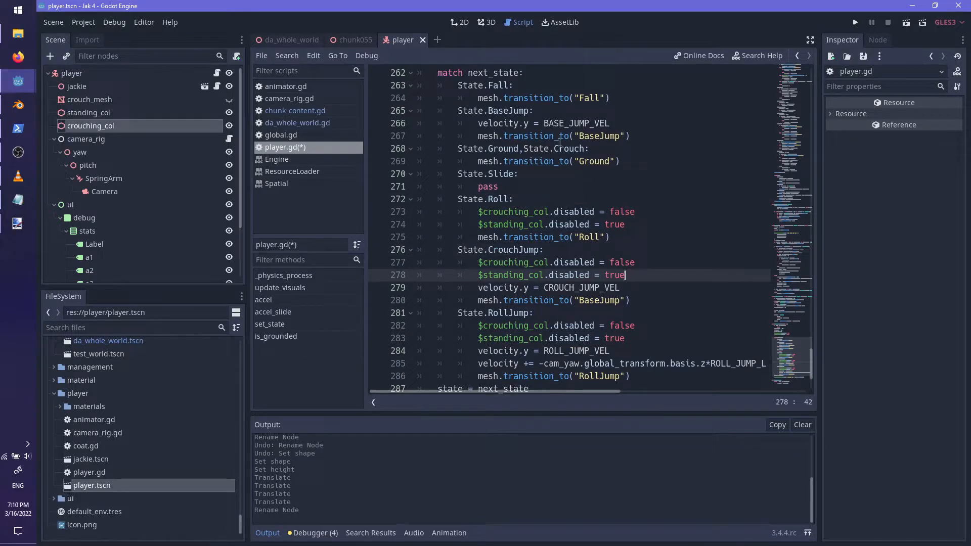
- Add a State.Crouch case containing the same two collision lines after the State.Slide case, and run the game to test it
click(531, 186)
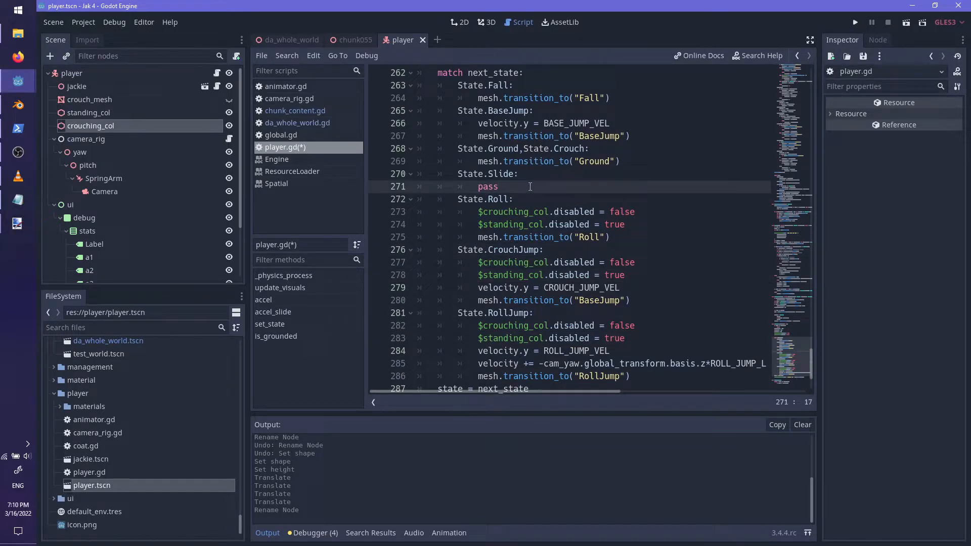
key(Return)
key(BackSpace)
text(S)
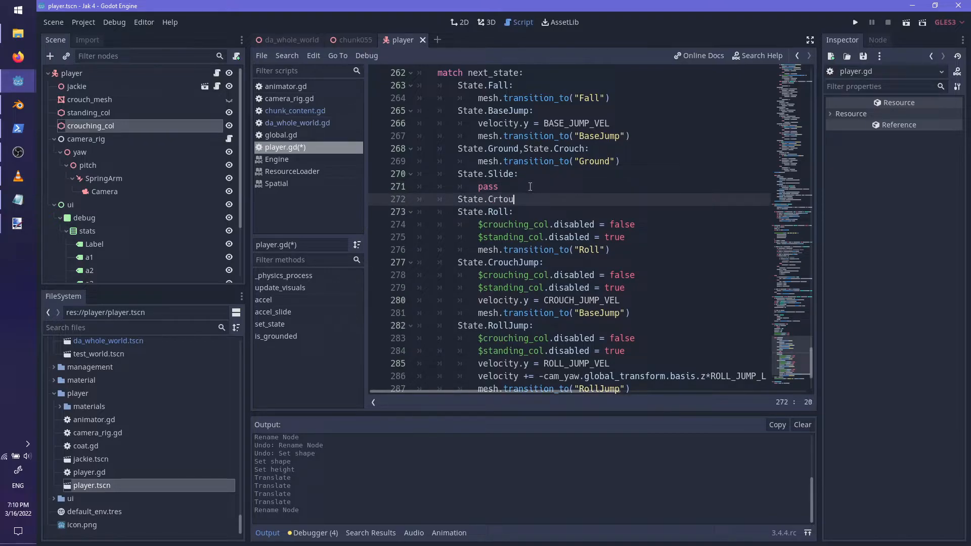
text(tate.Crouch:)
key(Return)
key(ctrl+v)
key(Up)
key(Up)
key(BackSpace)
key(F5)
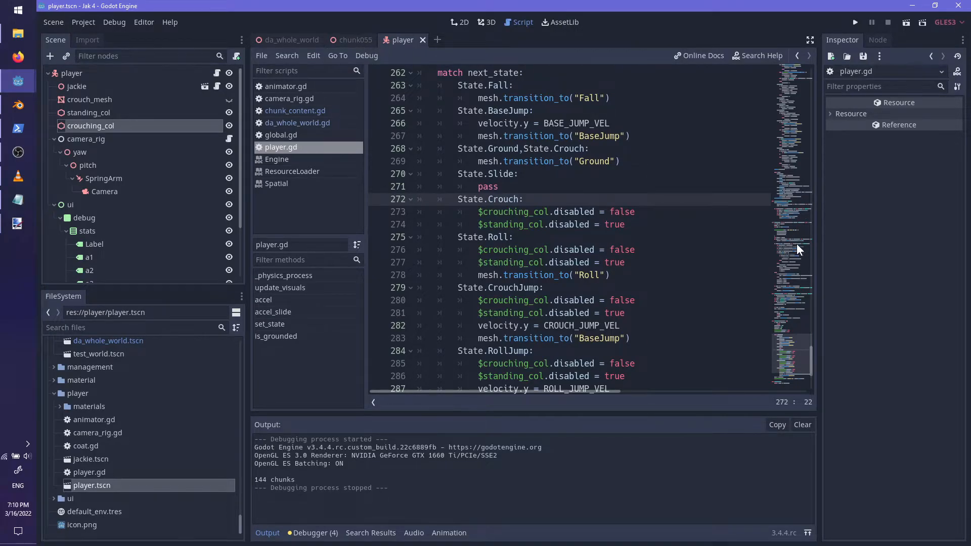
- Open the jackie sub-scene of the player scene for editing
drag(797, 243, 767, 36)
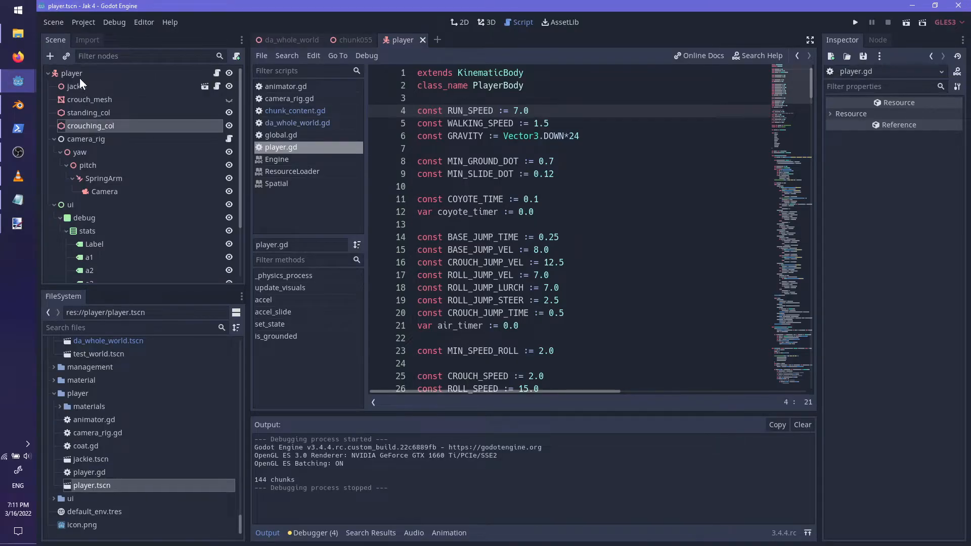
click(76, 74)
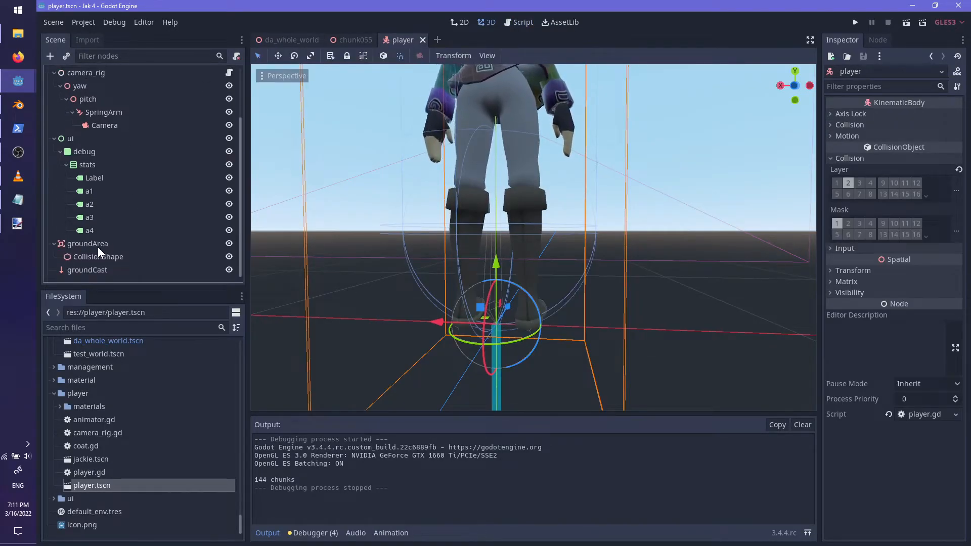
click(217, 85)
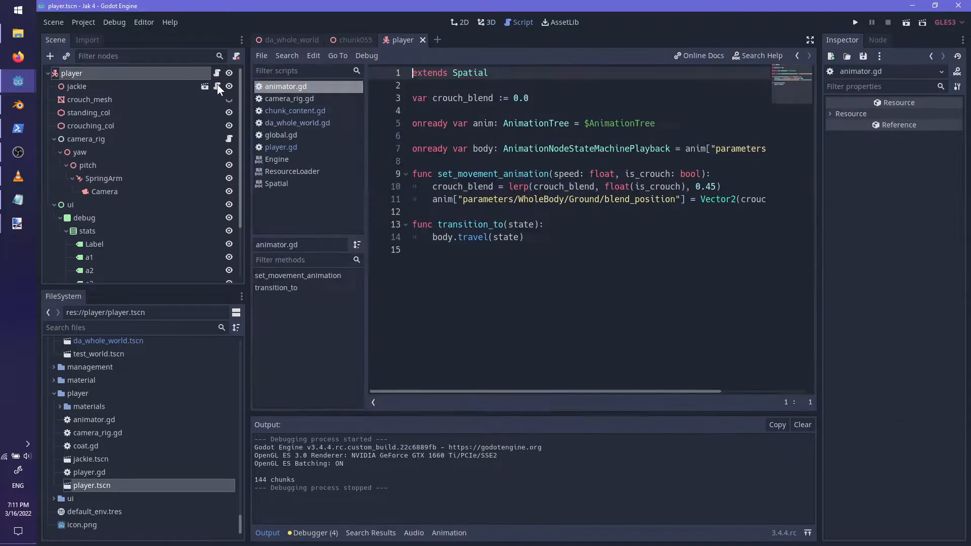
click(204, 86)
click(114, 74)
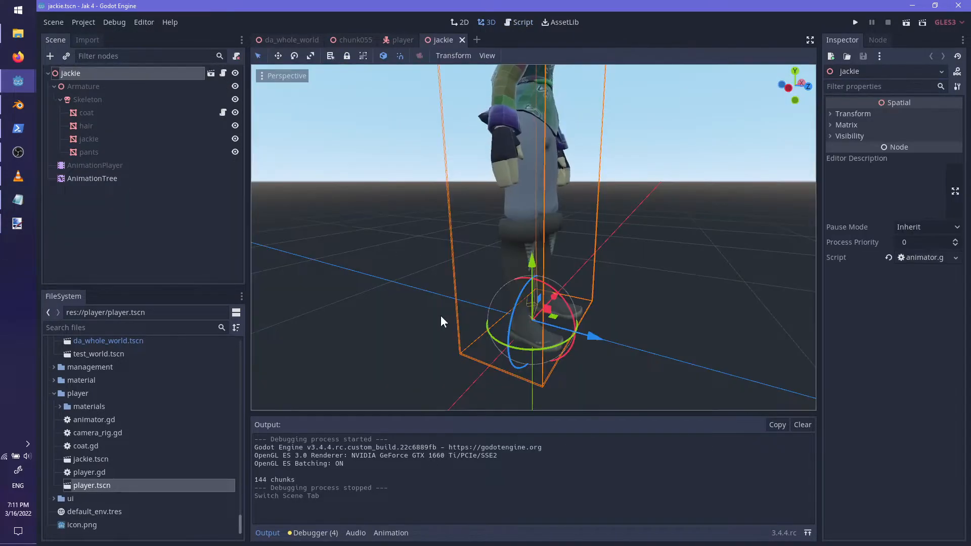
- Open the AnimationTree's WholeBody state machine and enter its Ground blend space
click(94, 178)
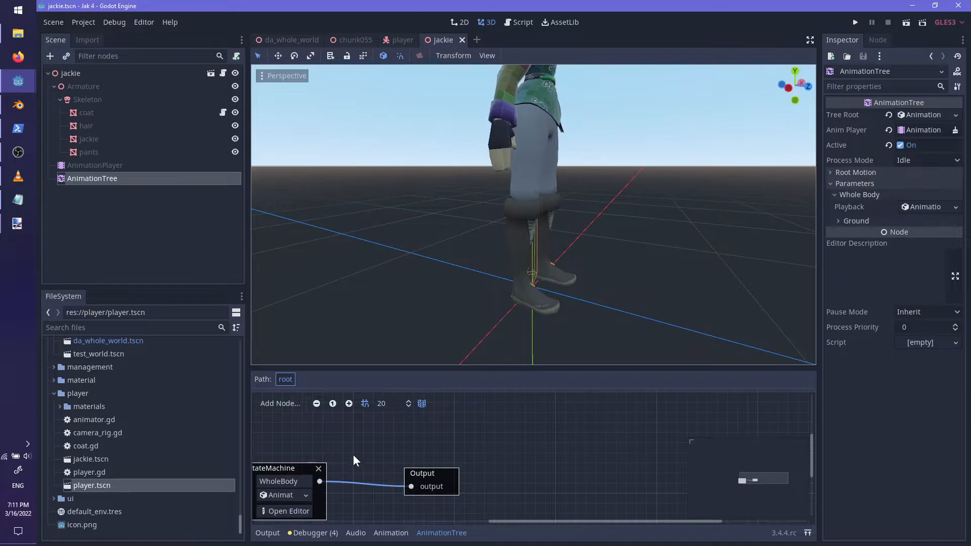
click(375, 487)
scroll(455, 430, down, 2)
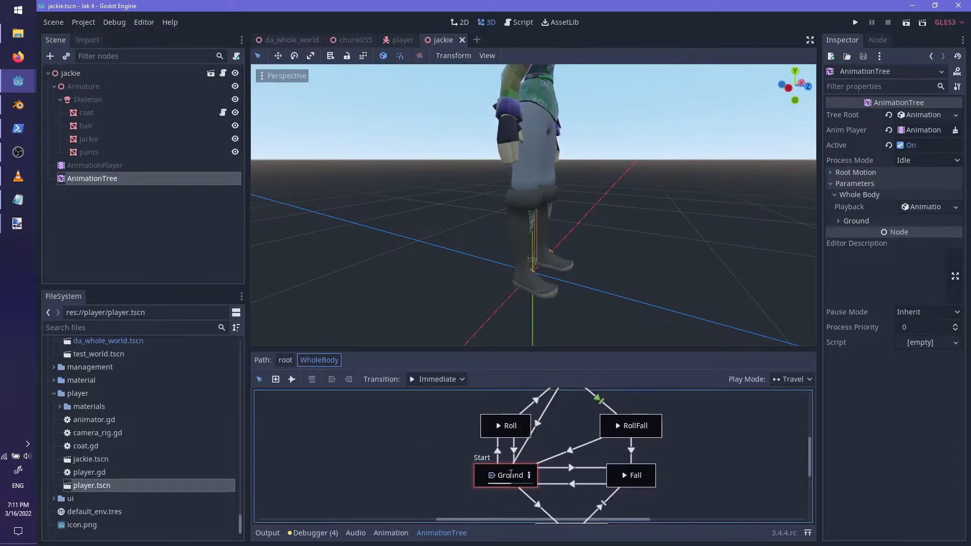
click(534, 477)
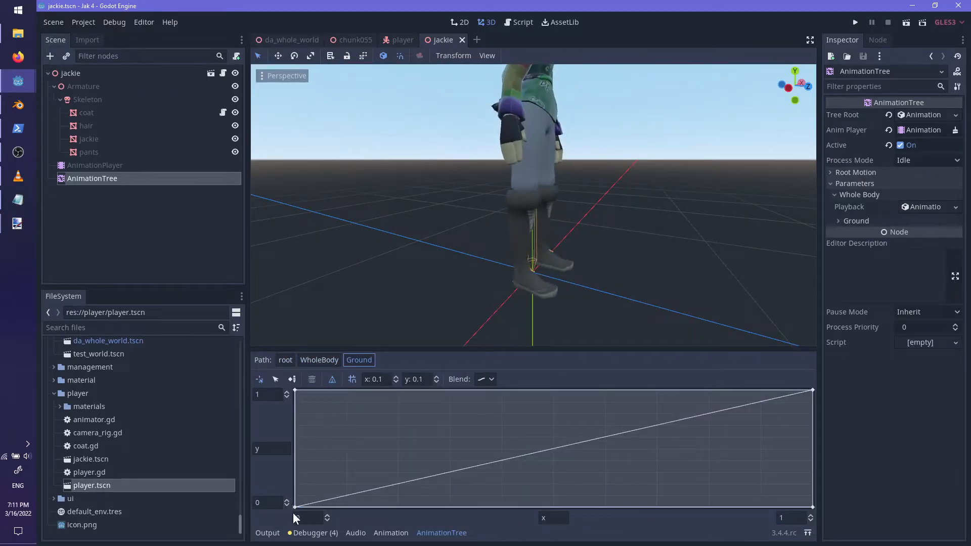
- Preview the crouching pose in the Ground blend space and check the model in both the player and jackie scenes
middle_drag(556, 228, 461, 207)
scroll(509, 250, down, 2)
click(392, 36)
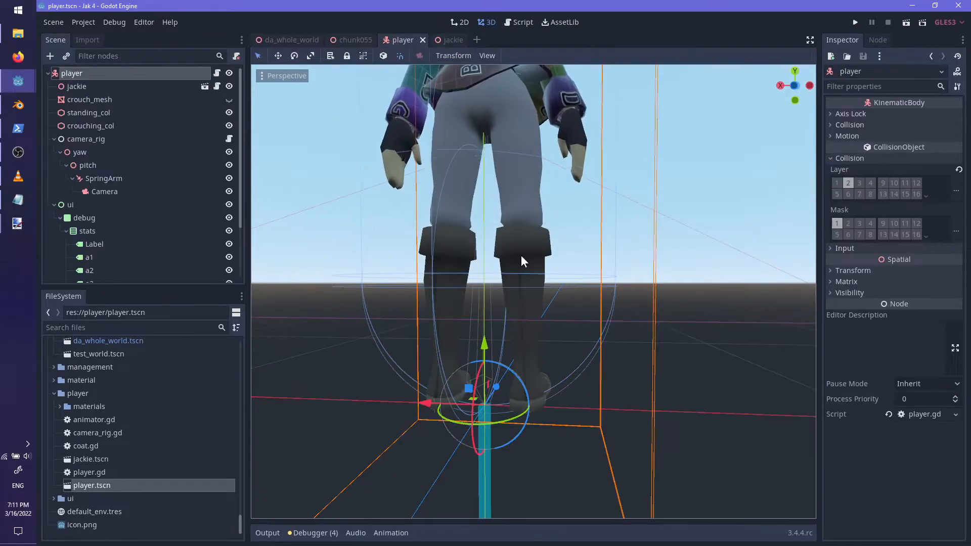
click(451, 42)
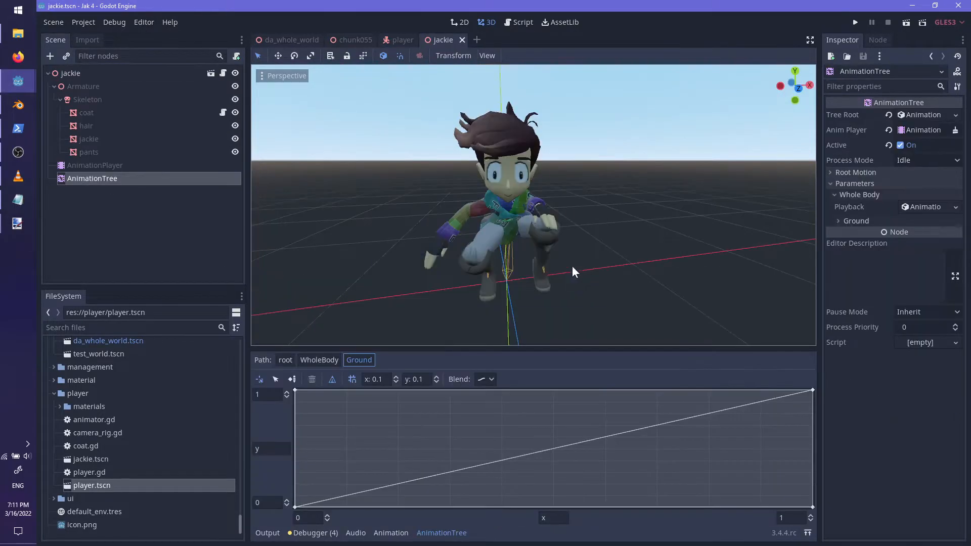
- Save the player scene and examine from several angles how the crouching character fits its collision shapes
click(401, 37)
middle_drag(544, 283, 516, 278)
shift+middle_drag(516, 278, 511, 354)
scroll(535, 306, up, 3)
middle_drag(535, 306, 481, 307)
key(ctrl+s)
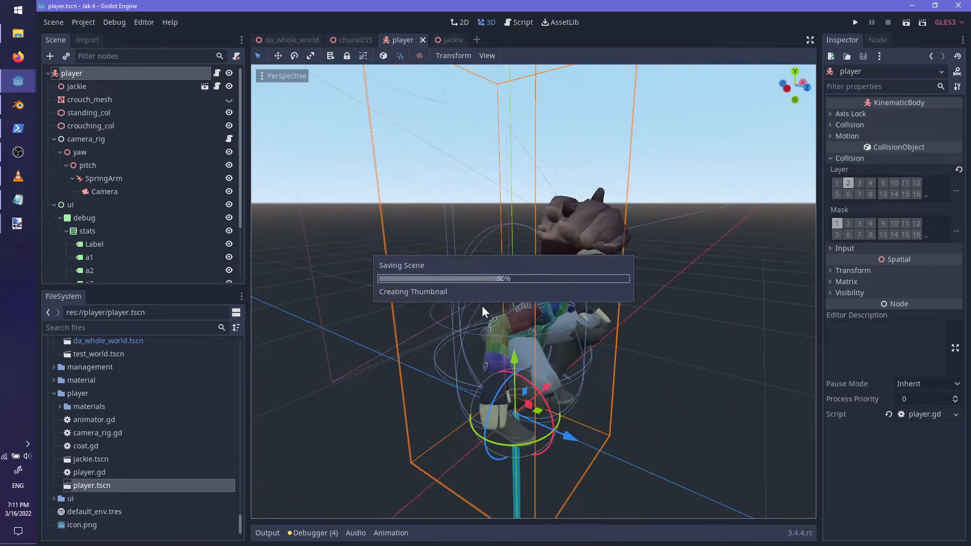
middle_drag(404, 235, 455, 298)
scroll(689, 243, up, 5)
scroll(506, 232, down, 8)
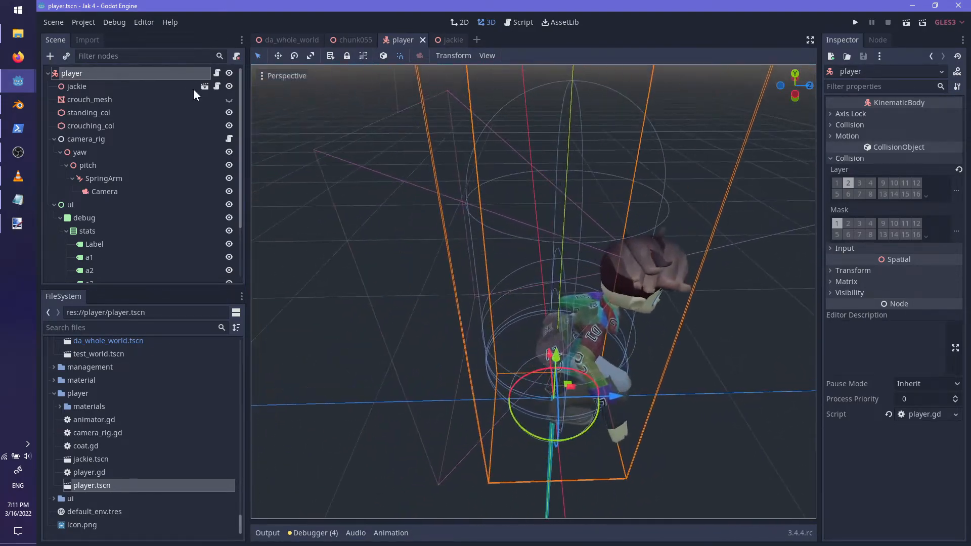
- Open player.gd and review the collision toggles in the next_state match cases of set_state
click(217, 74)
drag(785, 94, 803, 468)
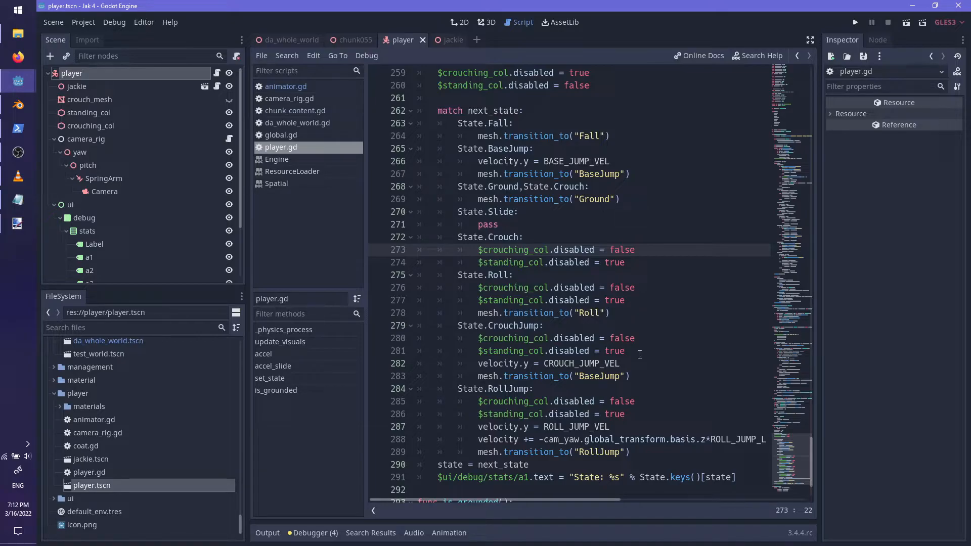
scroll(638, 360, down, 2)
- Run the game and test walking, crouching and jumping with the toggled collision shapes
key(F5)
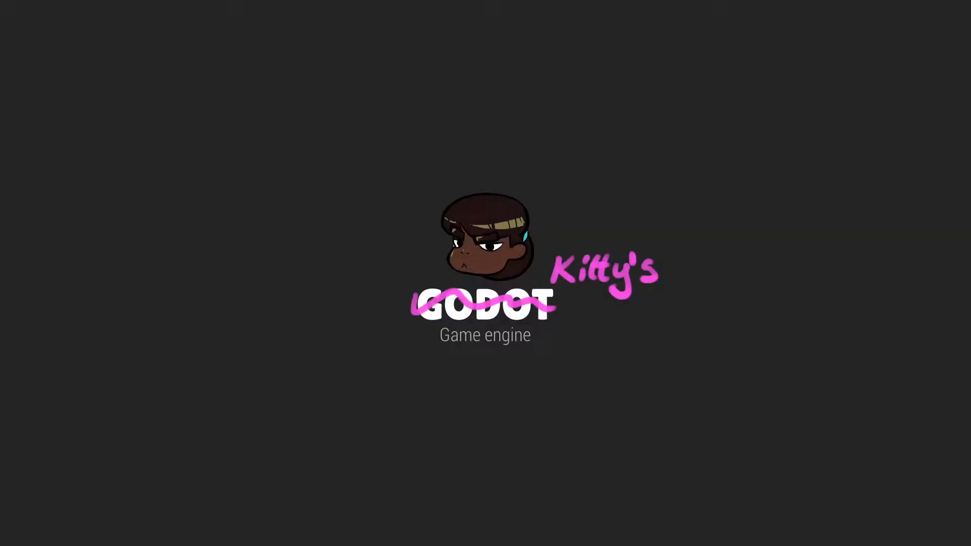
key(w)
key(shift)
key(space)
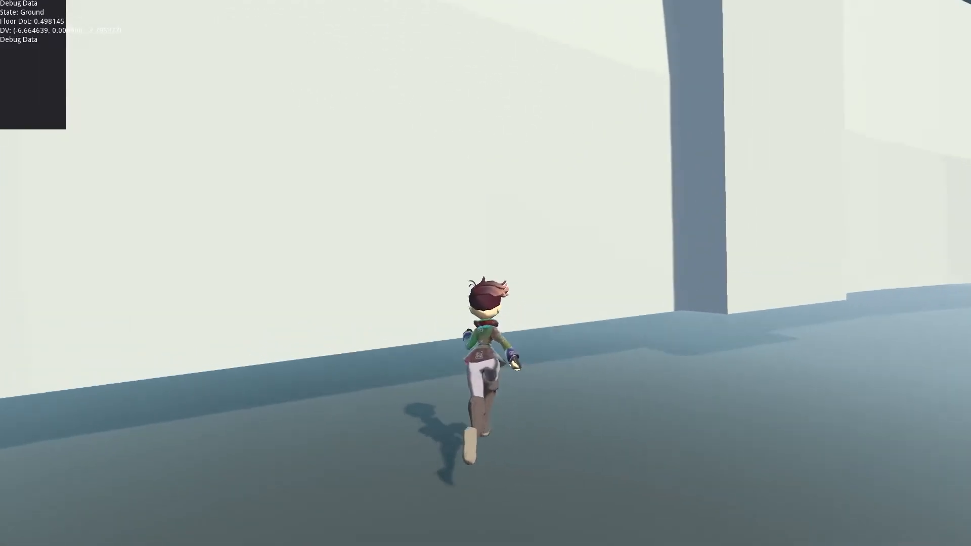
- Stop the running game and open the test_world.tscn scene for 3D editing
key(Escape)
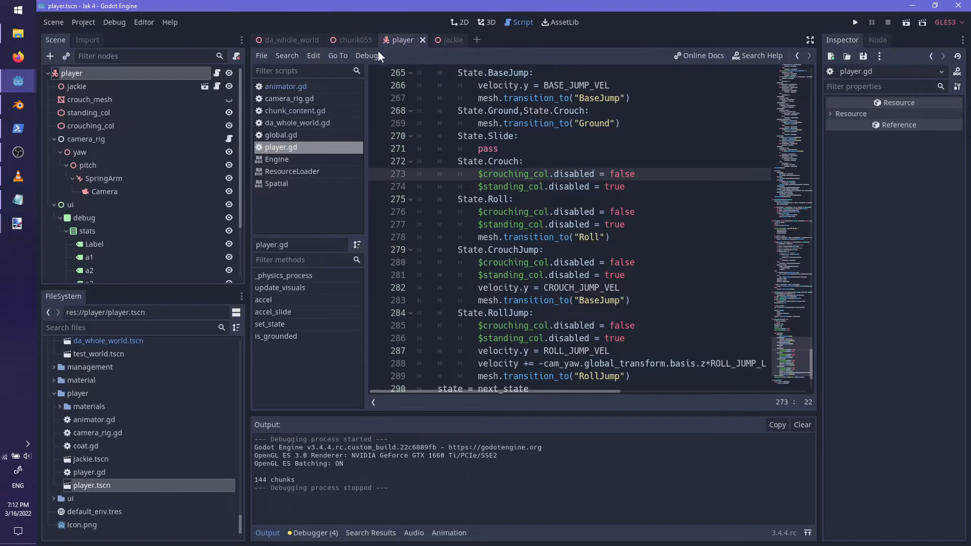
click(276, 38)
click(486, 22)
key(f)
scroll(532, 286, up, 3)
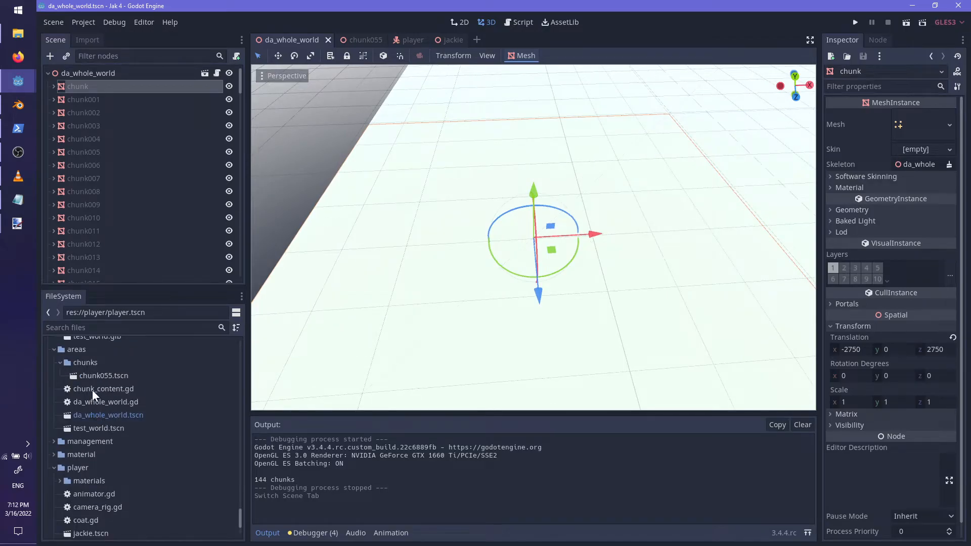
scroll(92, 390, up, 2)
double_click(101, 453)
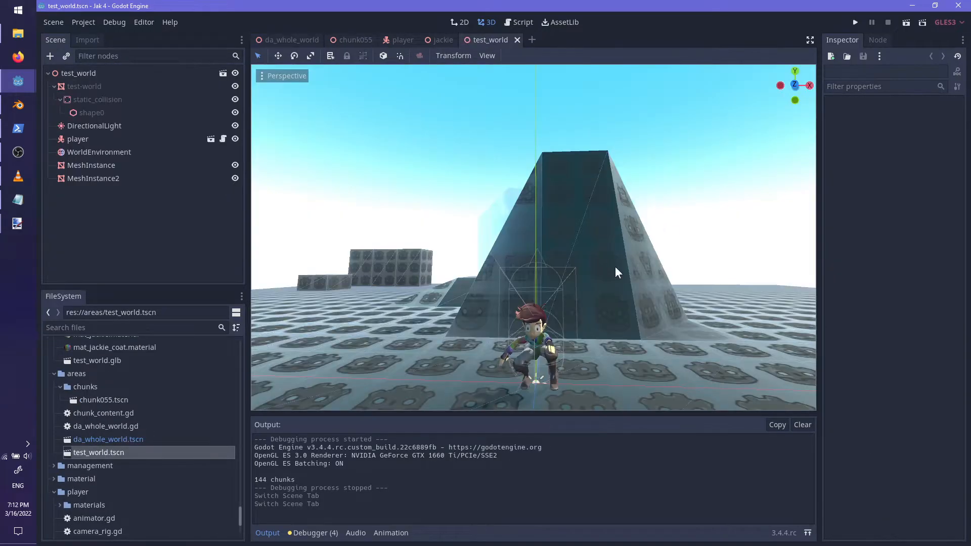
- Add a CSGBox node under the test_world root node
click(87, 74)
key(ctrl+a)
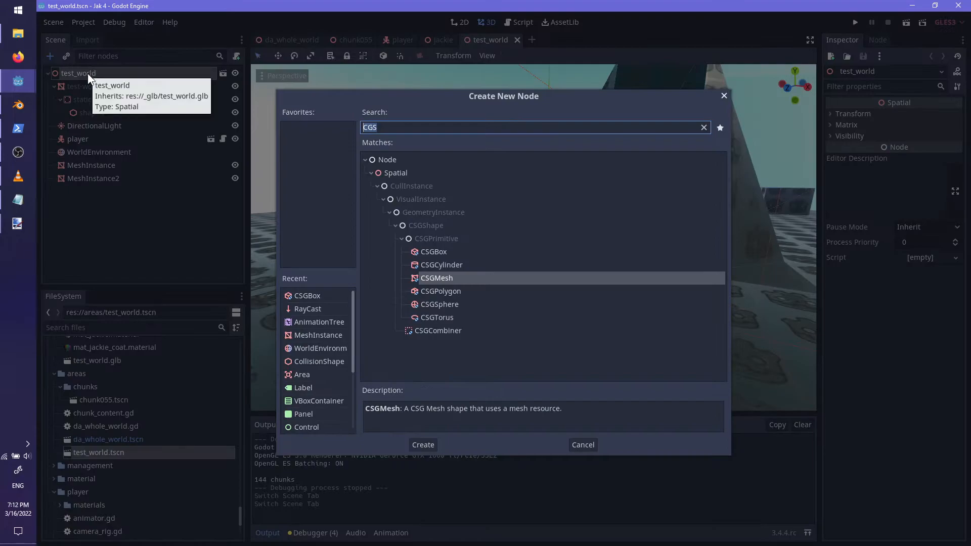
text(CSGBox)
key(Return)
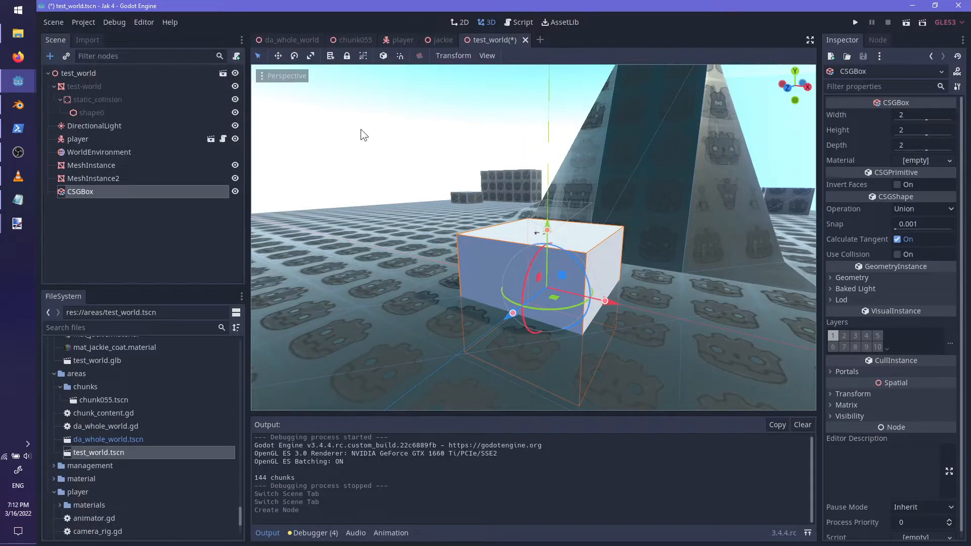
- Raise the CSGBox above the player's head and enable its Use Collision option
drag(548, 225, 547, 72)
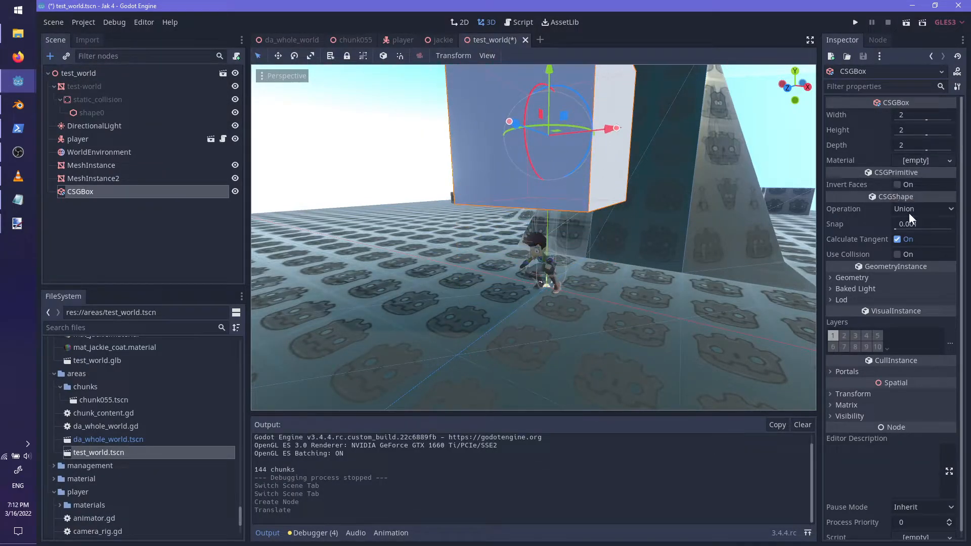
click(897, 254)
middle_drag(668, 233, 589, 226)
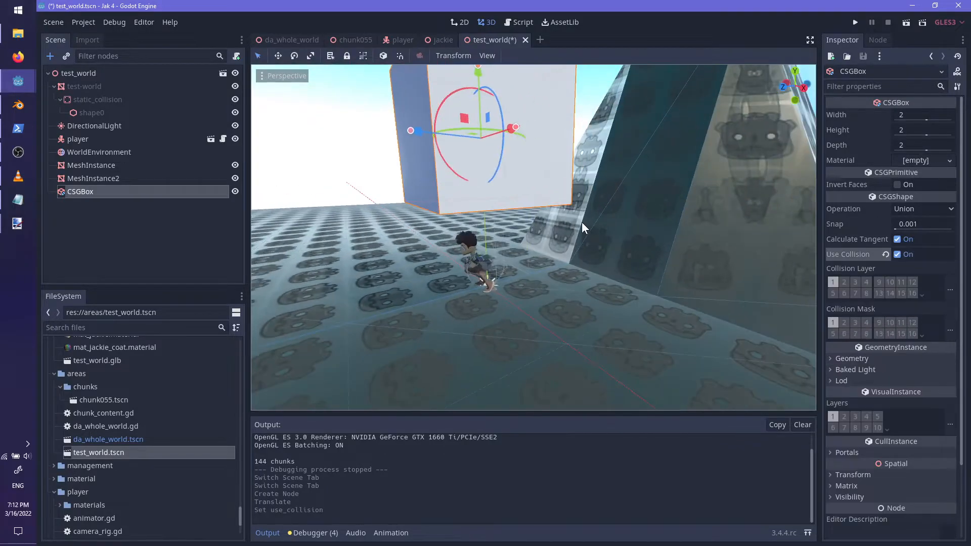
- Adjust the CSGBox's height over the floor and move it horizontally away from the player
drag(482, 108, 481, 92)
middle_drag(481, 92, 526, 165)
drag(384, 142, 450, 152)
middle_drag(450, 152, 596, 175)
- Duplicate the CSGBox, place the copy right beside the original and lower it by about 0.18 units
drag(469, 160, 329, 187)
scroll(542, 195, up, 3)
drag(416, 120, 418, 127)
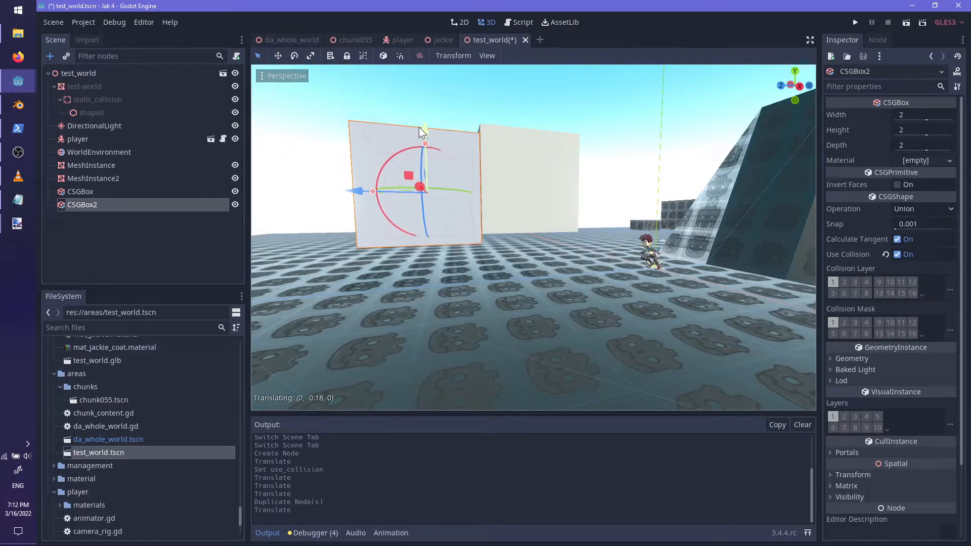
- Duplicate the second box, offset the copy about 2.02 units along Z and lower it slightly closer to the floor
middle_drag(419, 127, 544, 166)
key(ctrl+d)
drag(436, 184, 304, 189)
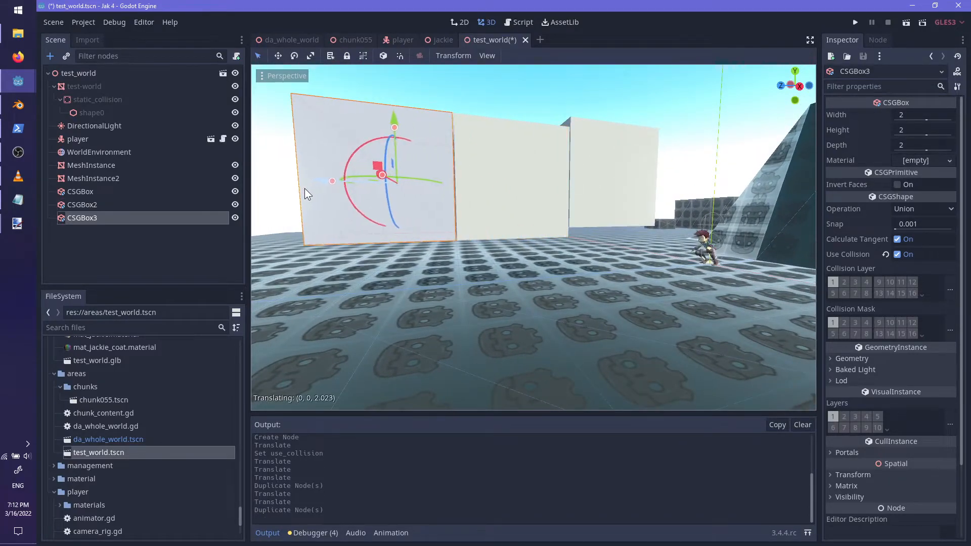
drag(386, 119, 392, 139)
- Save test_world, run it to test the character's crouching near the raised boxes, and close the game
mouse_move(515, 191)
middle_down()
mouse_move(458, 163)
mouse_move(520, 197)
middle_up()
key(ctrl+s)
key(F5)
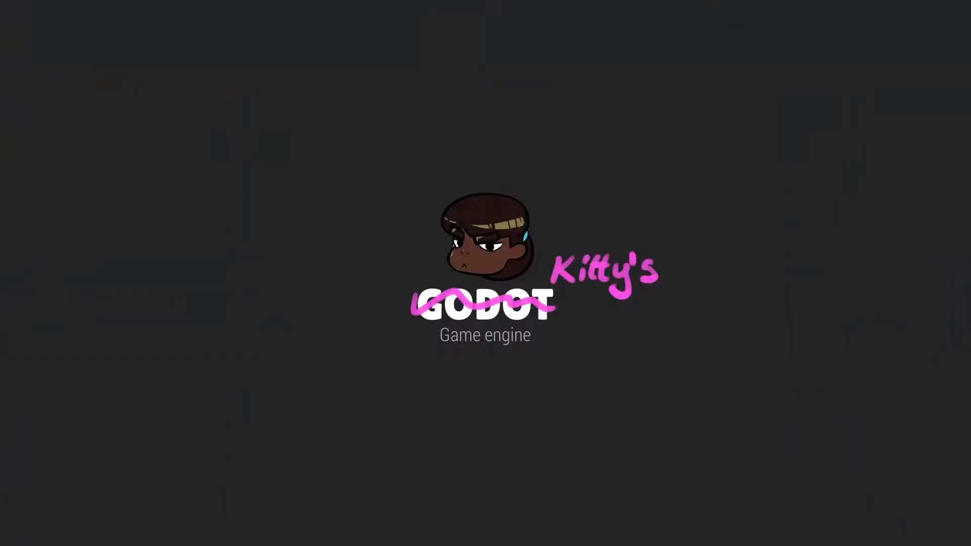
key(w)
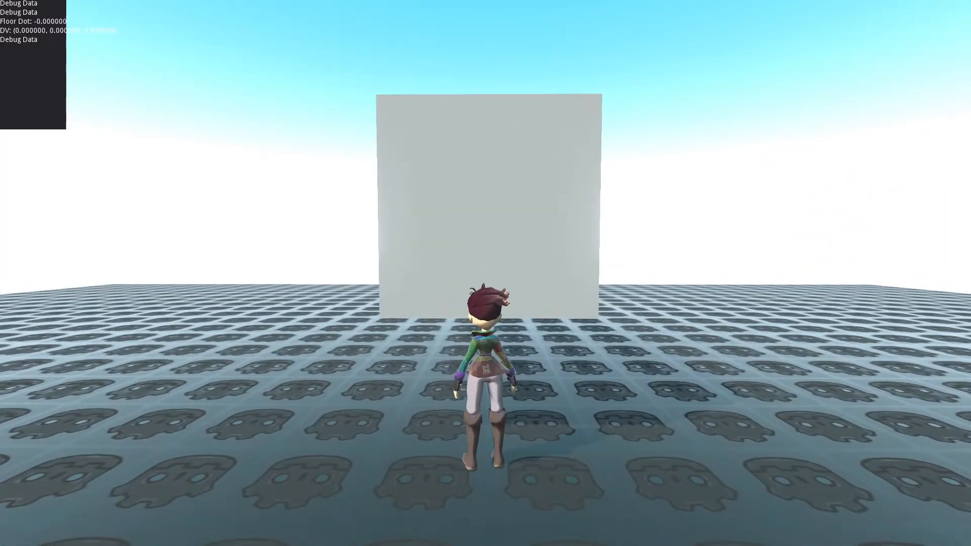
key(ctrl)
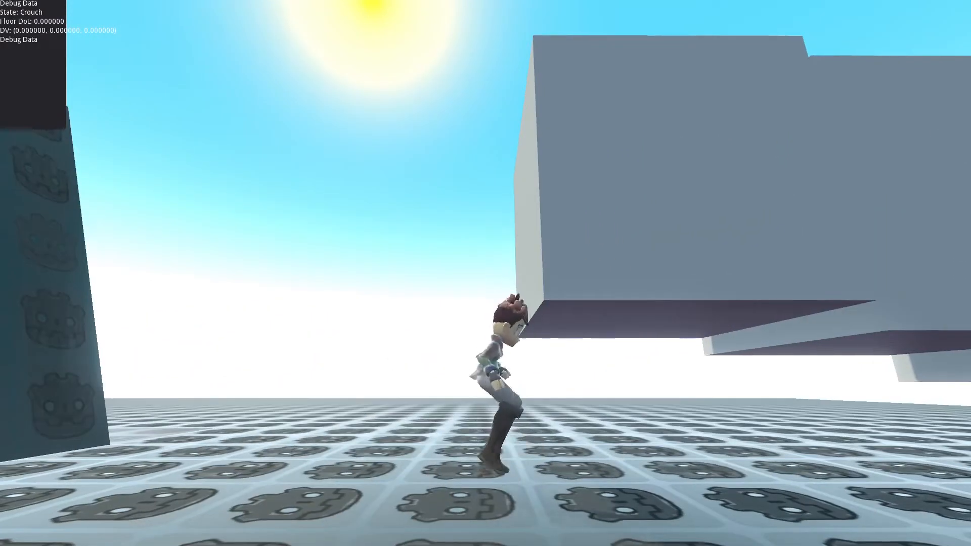
key(ctrl)
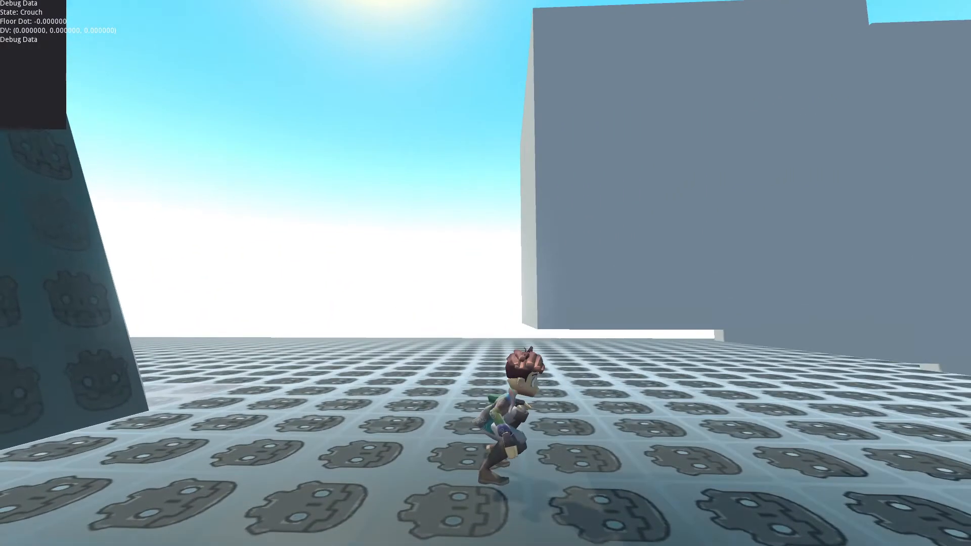
key(ctrl)
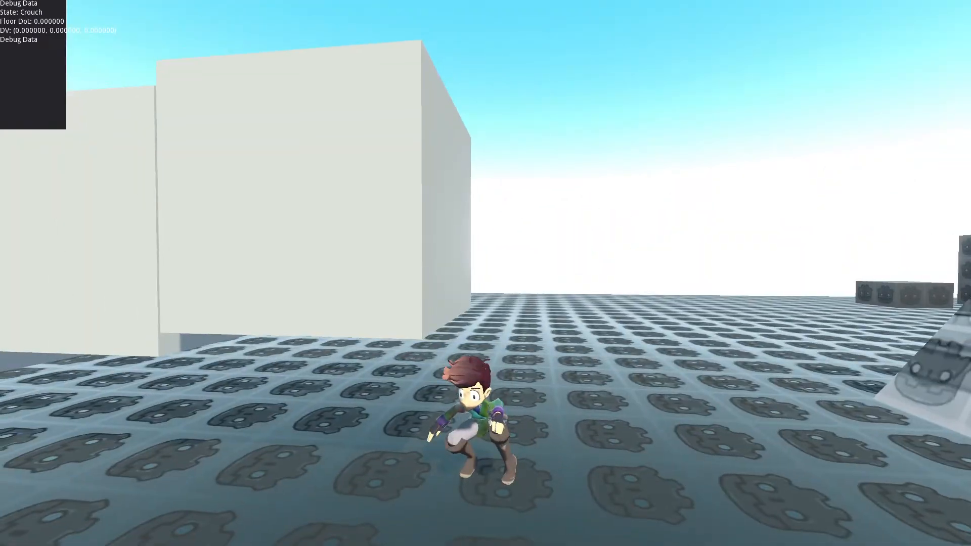
key(alt+F4)
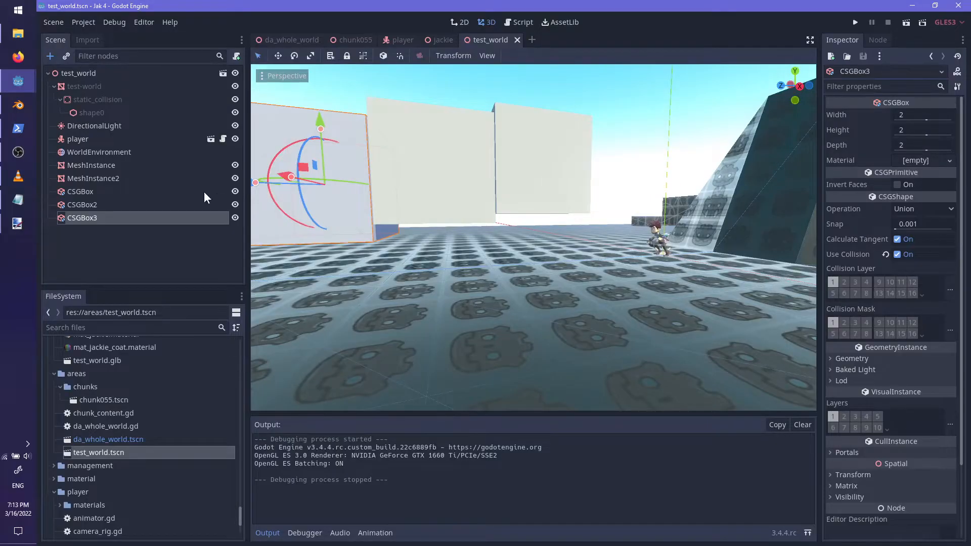
- In the player scene's player.gd script, remove State.Crouch from the State.Ground case of set_state
click(402, 40)
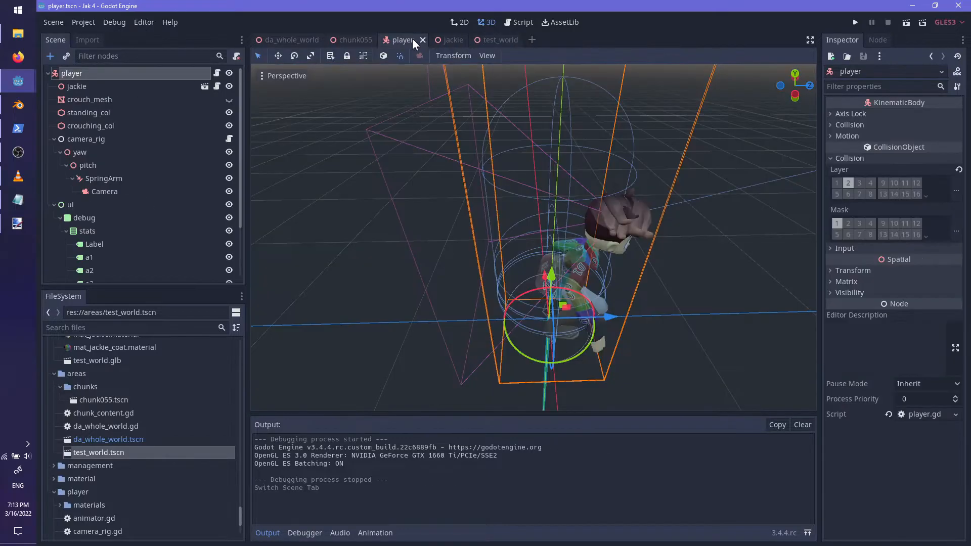
click(217, 73)
scroll(655, 290, up, 5)
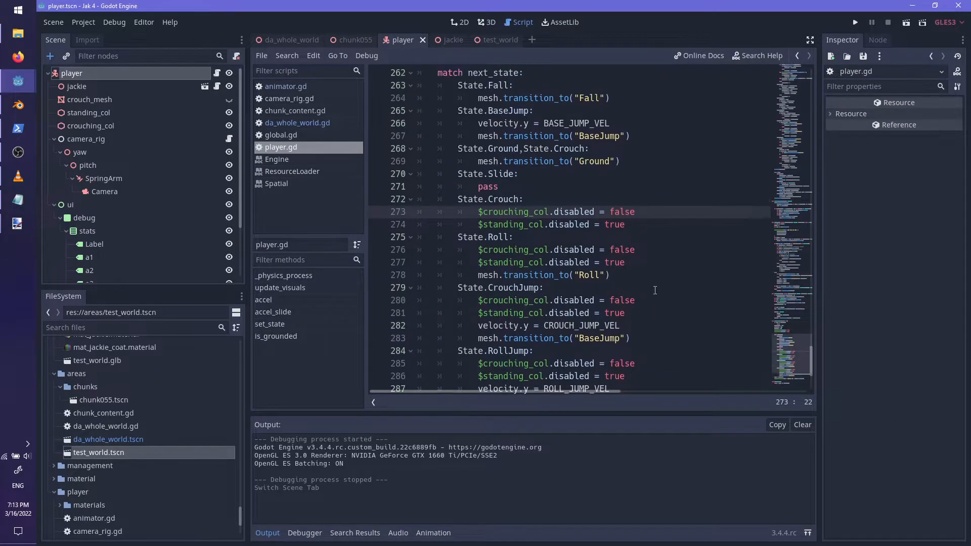
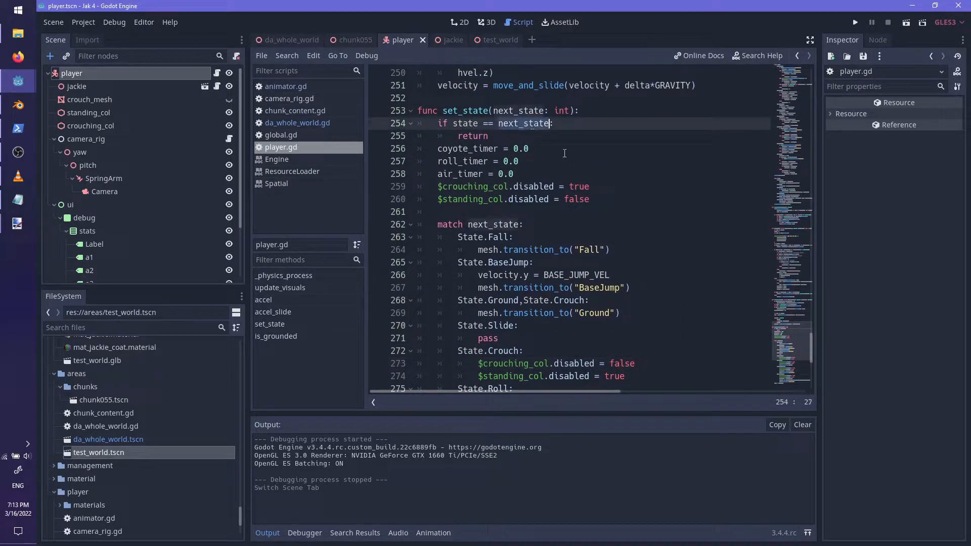
click(561, 154)
drag(607, 201, 611, 178)
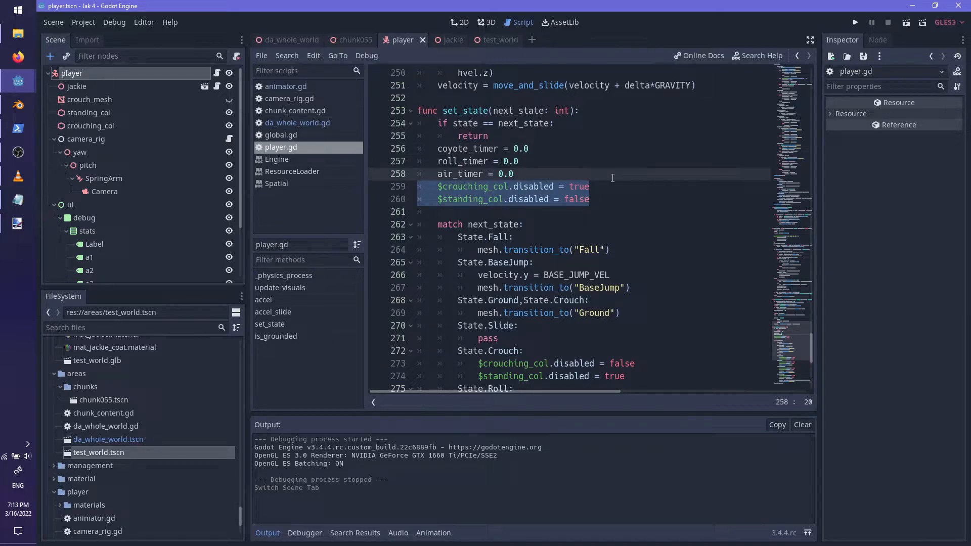
scroll(596, 183, down, 2)
click(585, 224)
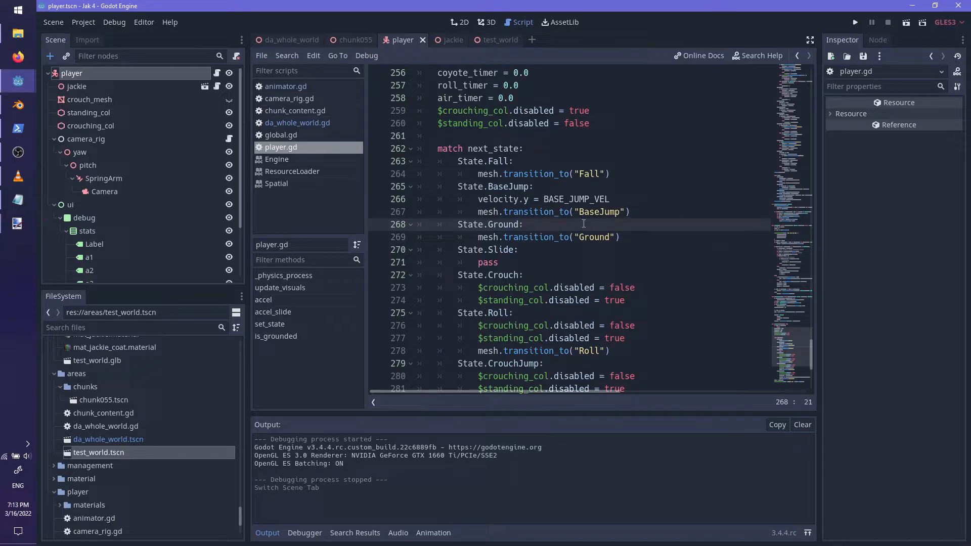
- Copy the mesh.transition_to("Ground") line to the end of the State.Crouch case, after the two collision lines
key(shift+Up)
key(ctrl+c)
click(649, 300)
key(ctrl+v)
- Save the script, run the project's main scene briefly and stop it
key(ctrl+s)
key(F5)
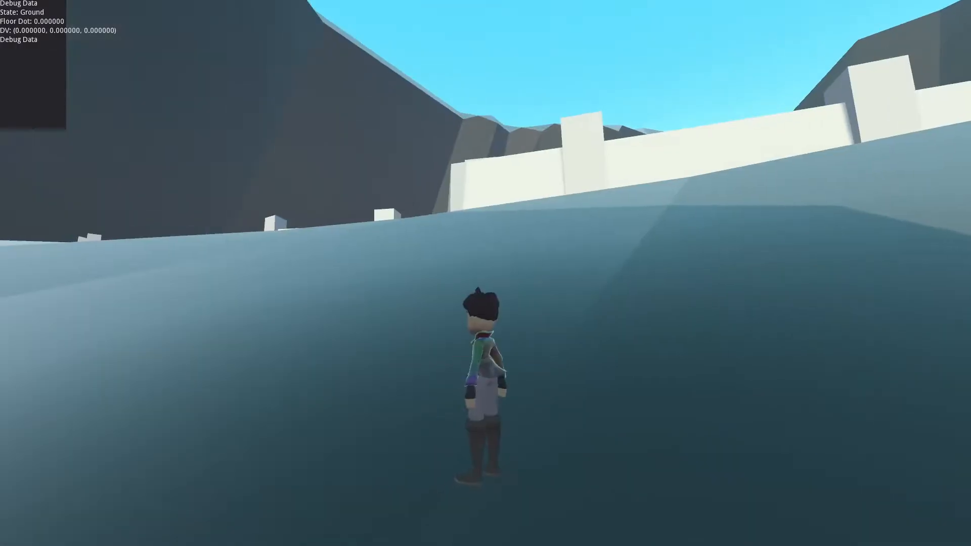
key(Escape)
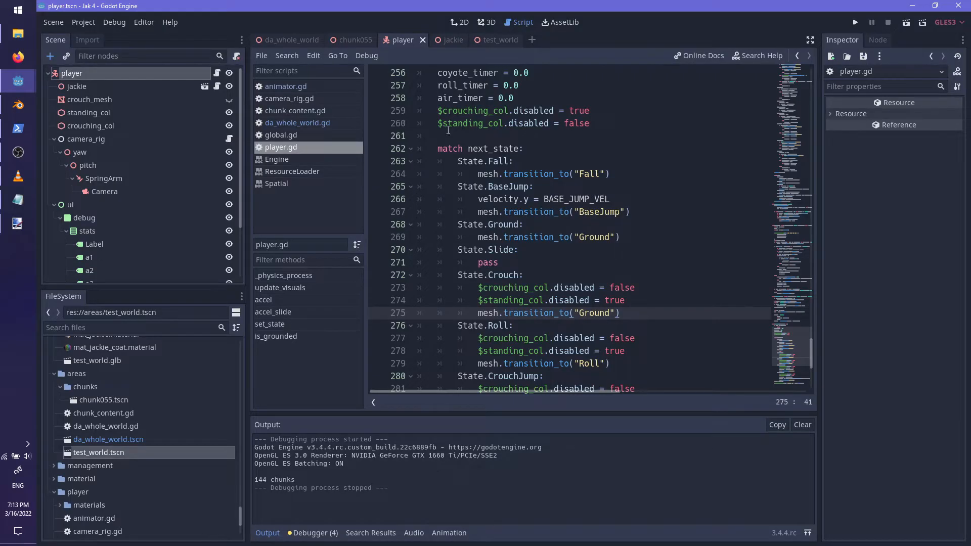
- Run the test_world scene, test walking and crouching under the raised boxes, and stop the game
click(494, 40)
key(F6)
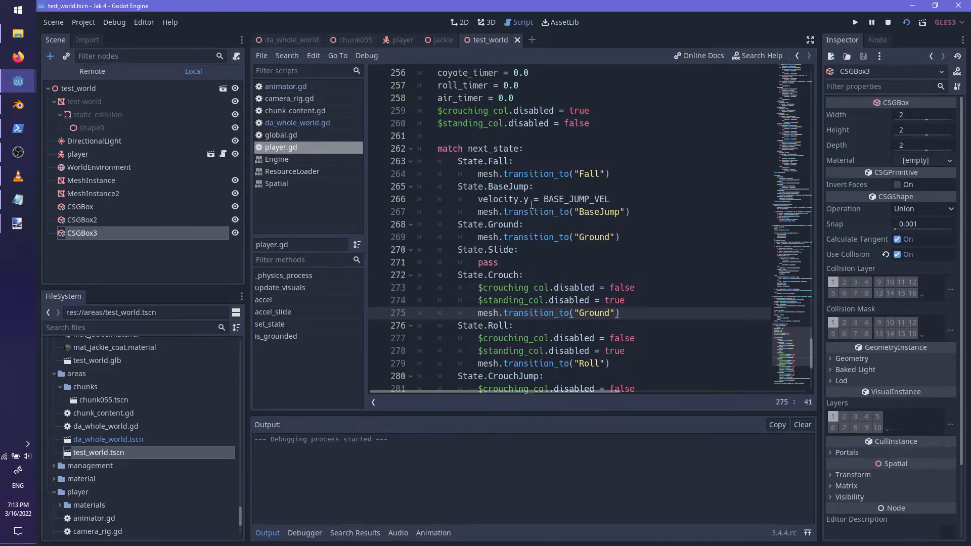
key(w)
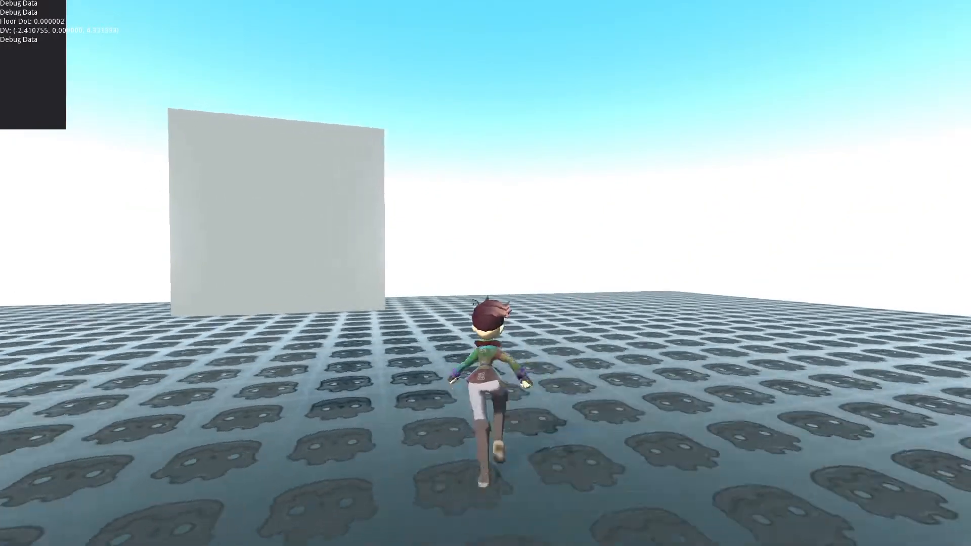
key(ctrl)
key(w)
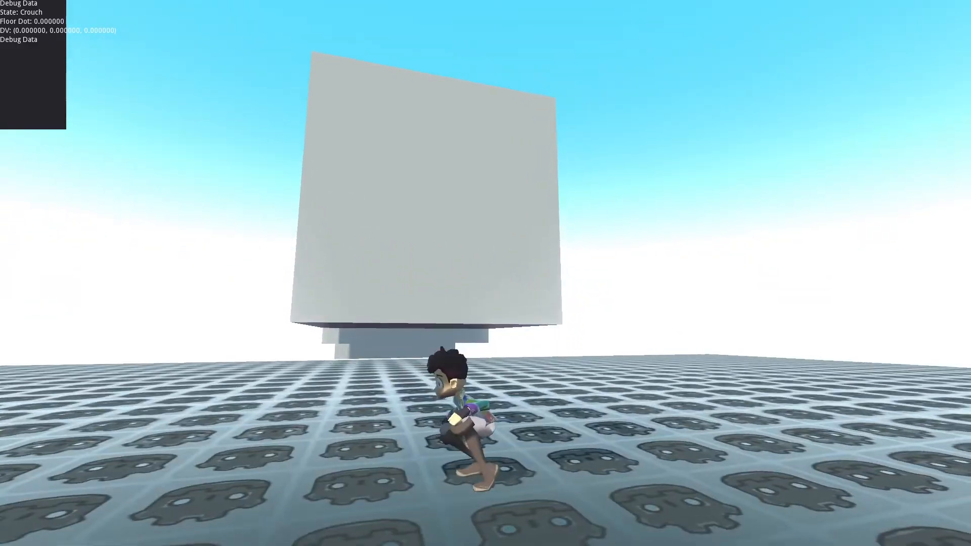
key(s)
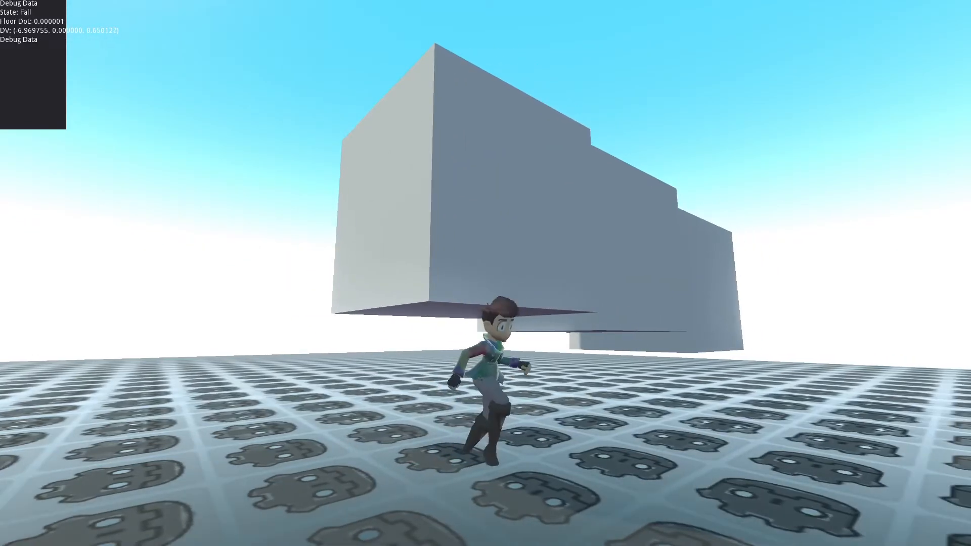
key(w)
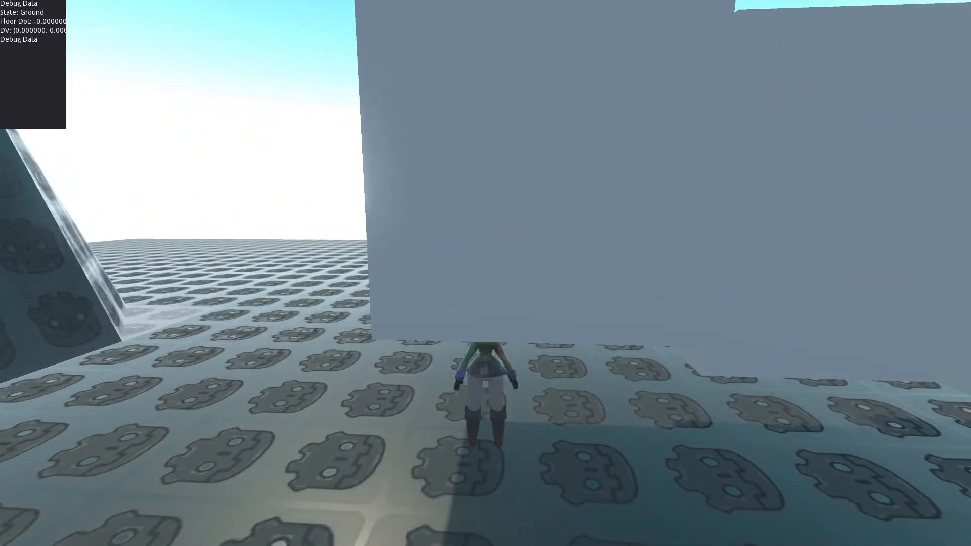
key(ctrl)
key(s)
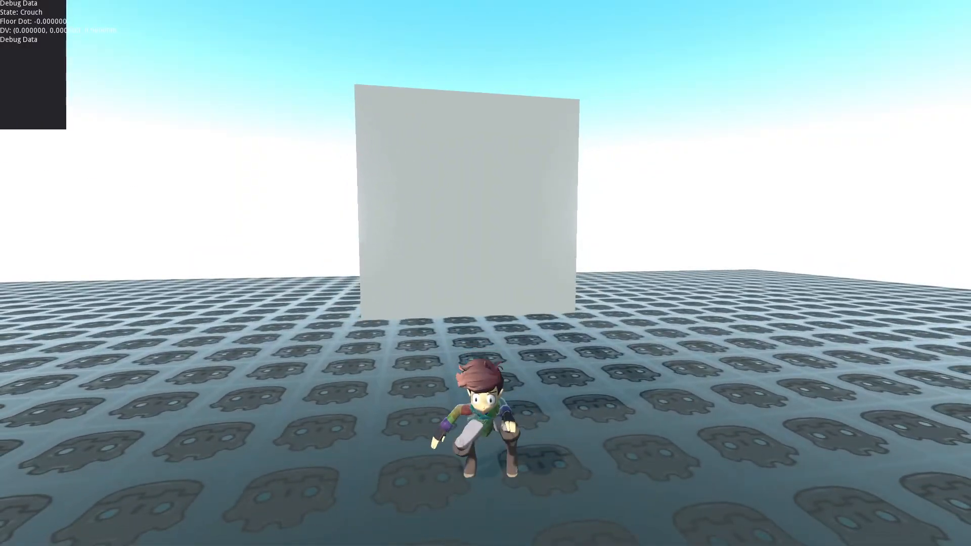
key(w)
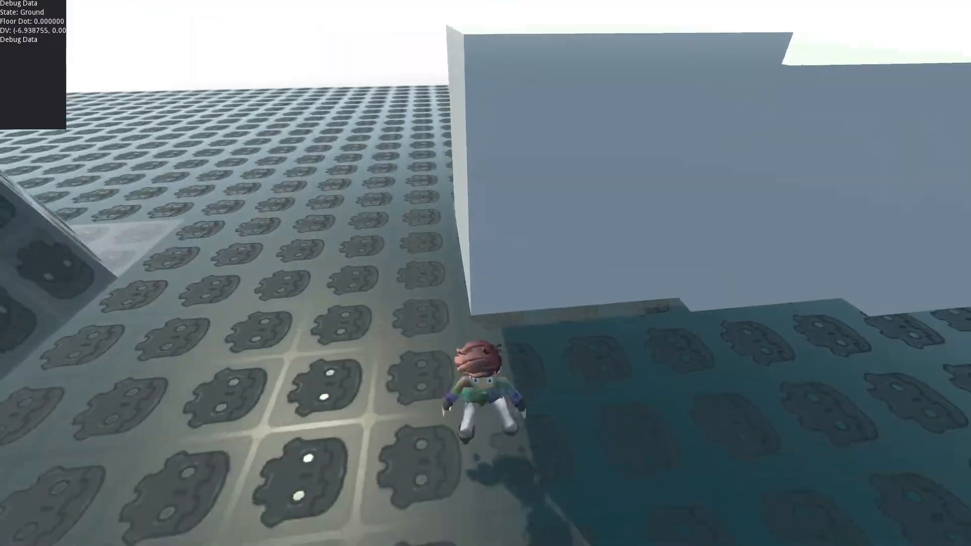
key(F8)
- Add an Area node under the root of the player scene
click(99, 71)
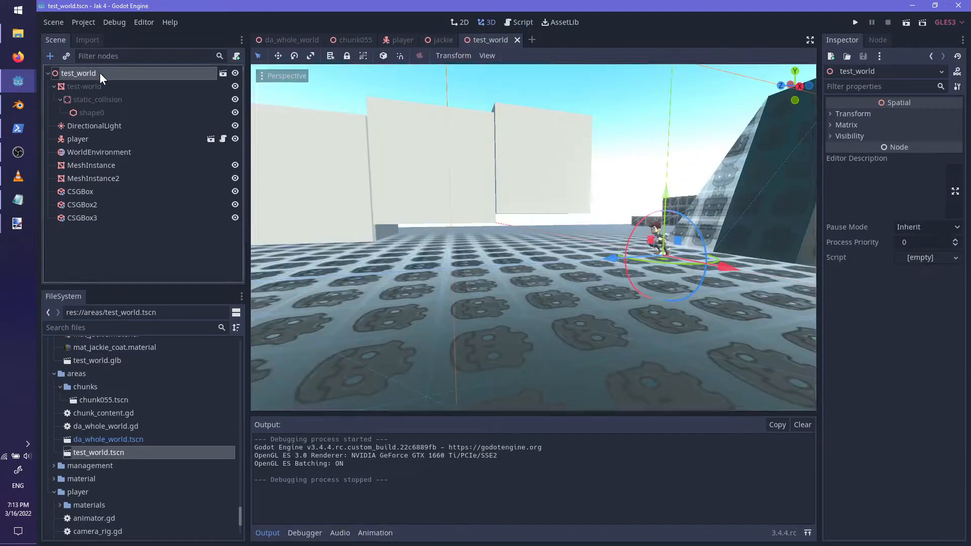
click(439, 40)
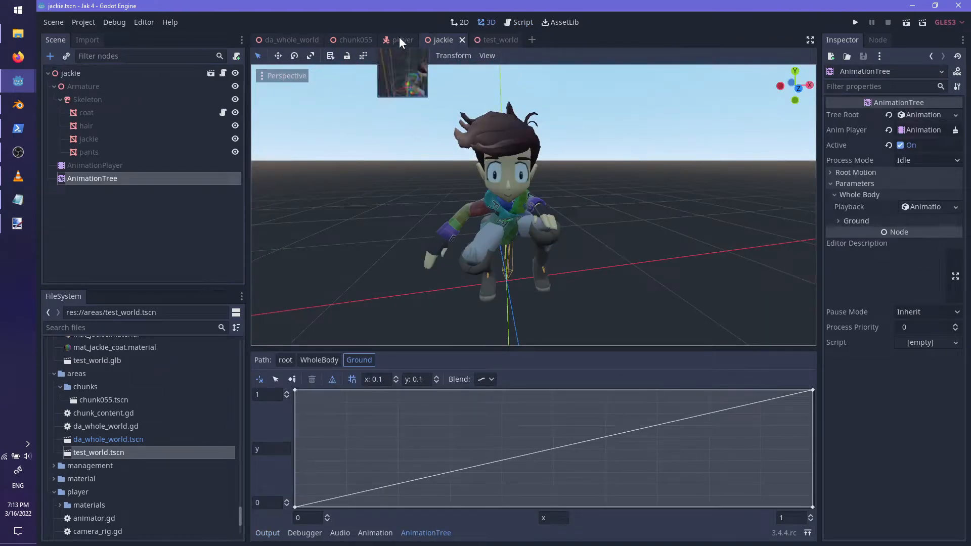
click(402, 40)
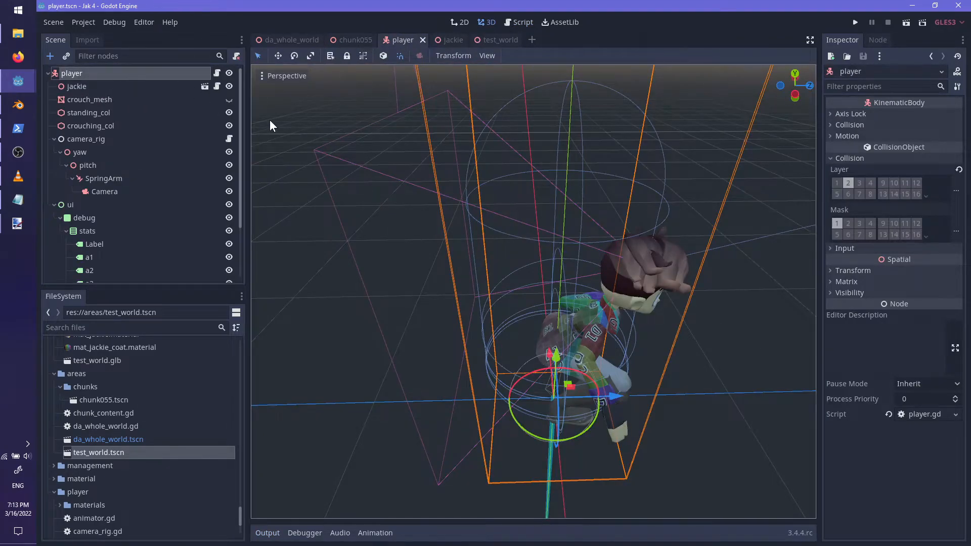
key(ctrl+a)
text(Area)
key(Return)
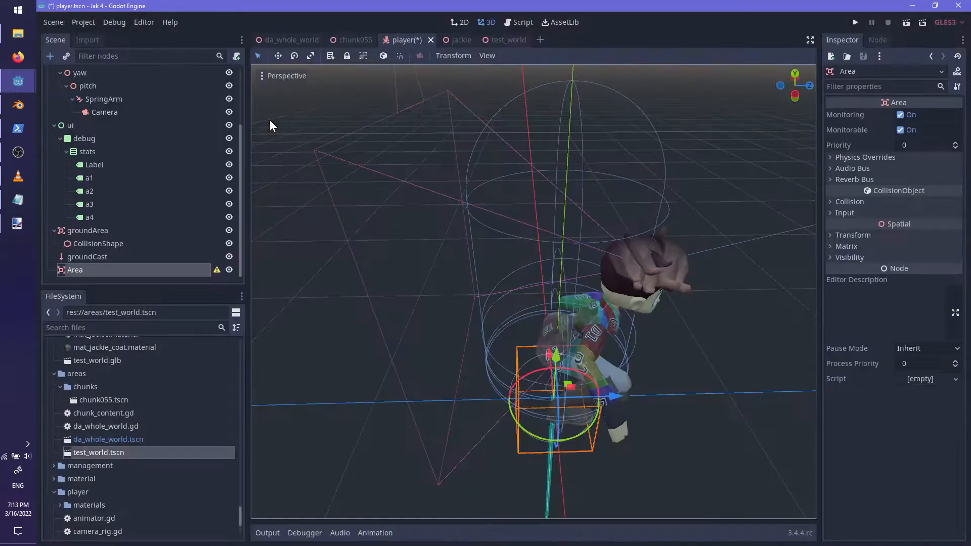
- Rename the new Area node as crouchHeadArea
double_click(129, 273)
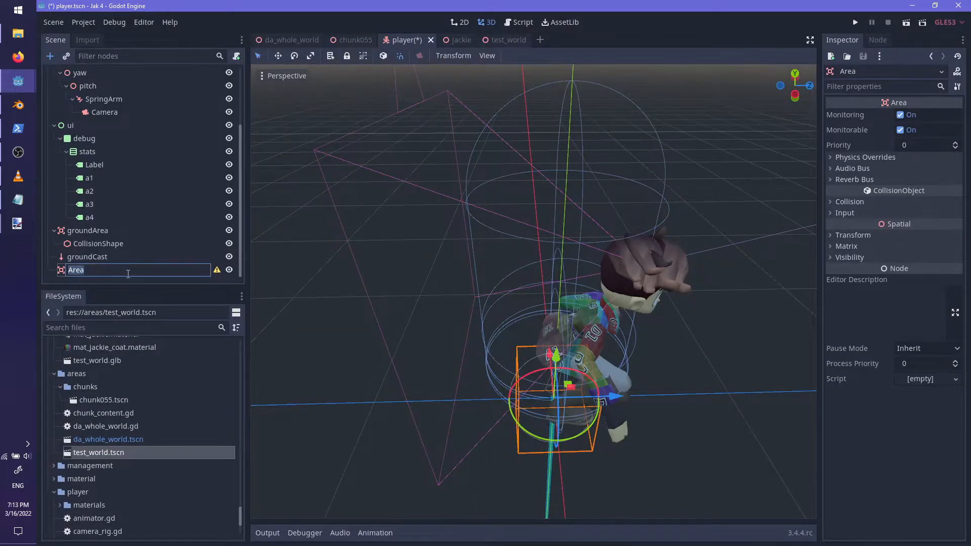
text(eadArea)
key(Return)
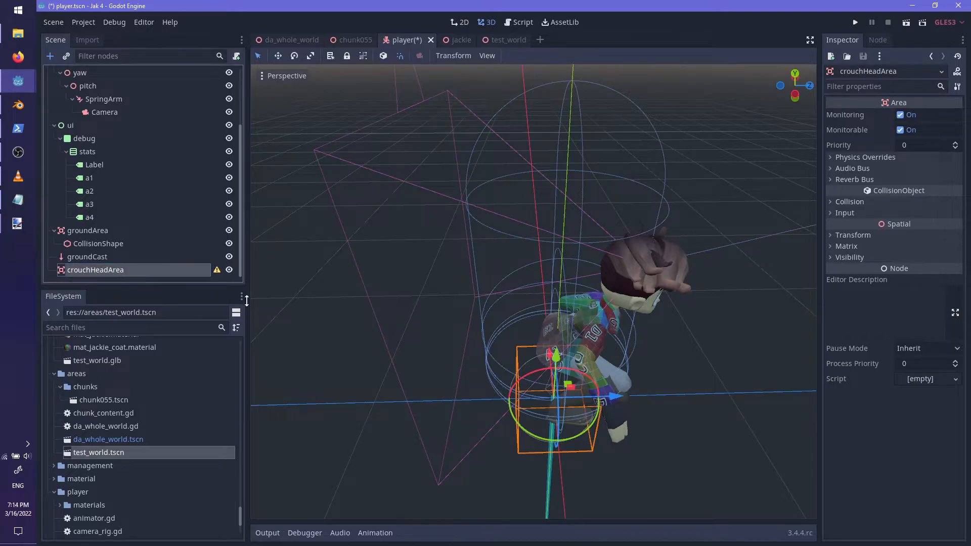
- Add a CollisionShape node under crouchHeadArea and give it a new SphereShape
key(ctrl+a)
text(Coll)
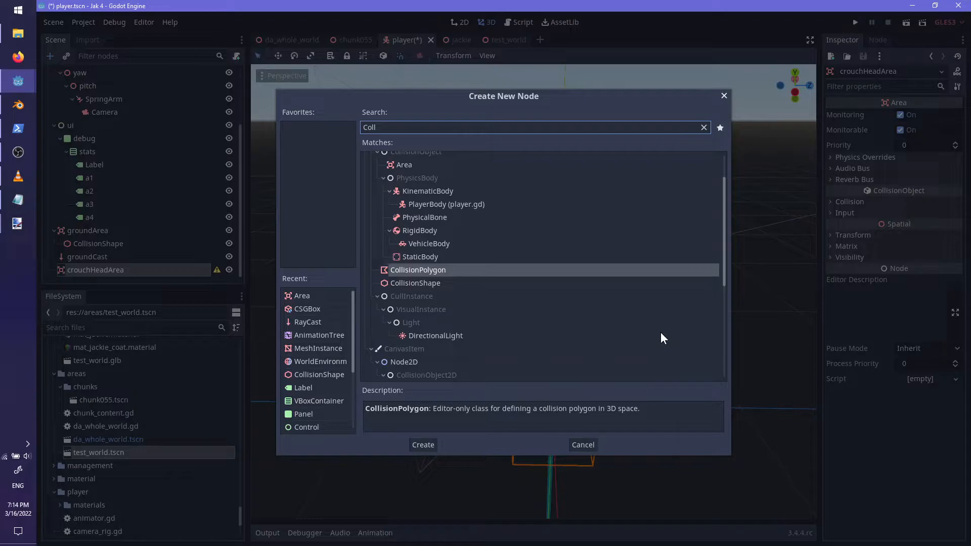
key(Down)
key(Return)
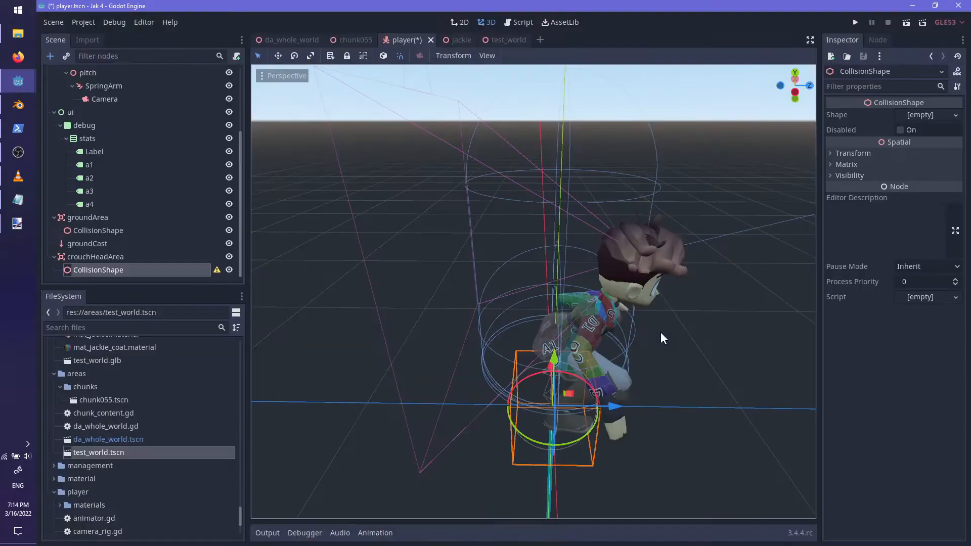
click(918, 115)
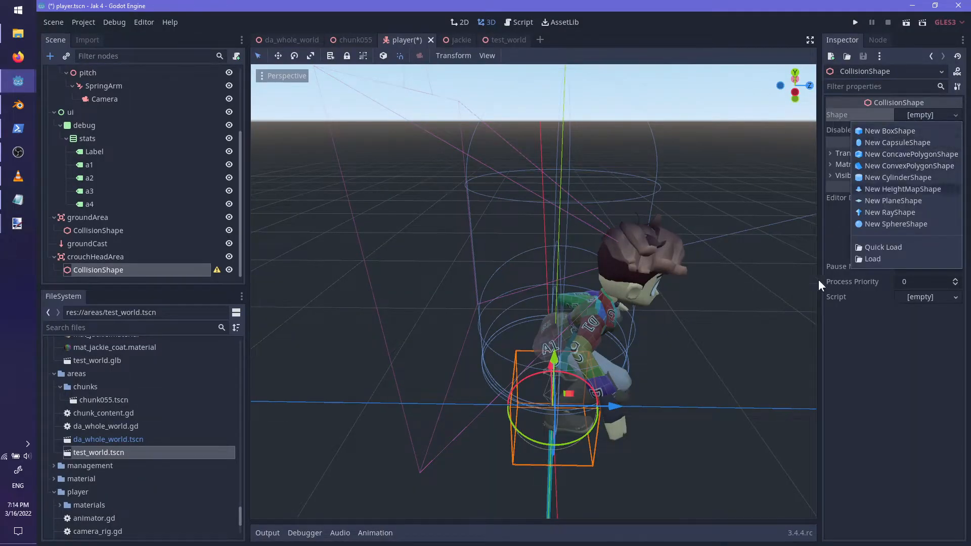
click(885, 225)
- Shrink the sphere shape to a radius of 0.3 and raise it above the crouching character's head
scroll(618, 338, down, 3)
middle_drag(618, 338, 652, 295)
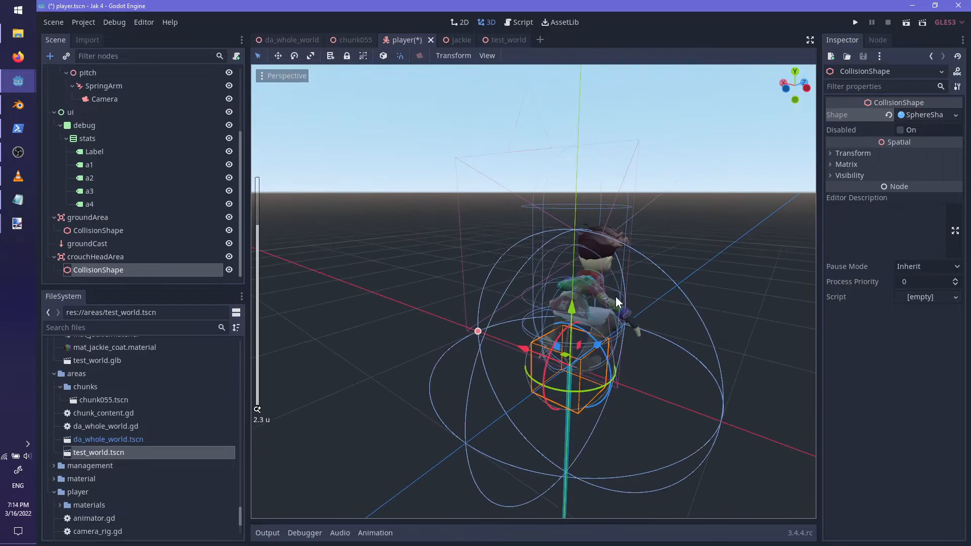
drag(477, 333, 532, 359)
drag(562, 296, 594, 149)
scroll(692, 291, up, 3)
shift+middle_drag(666, 208, 714, 257)
shift+middle_drag(701, 238, 592, 285)
drag(554, 275, 559, 248)
middle_drag(559, 247, 508, 306)
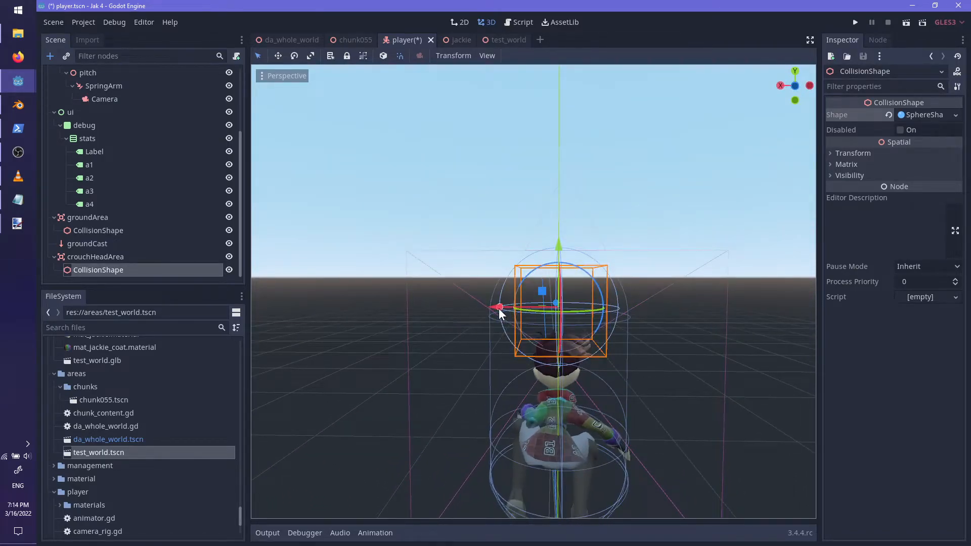
middle_drag(600, 320, 597, 273)
- Replace the sphere with a new CapsuleShape and rotate the collision shape so the capsule stands upright
click(911, 116)
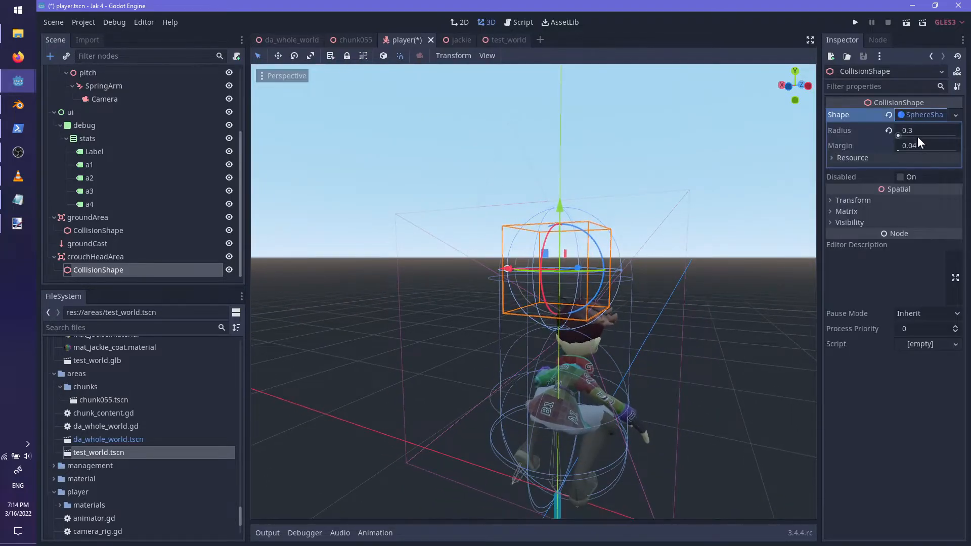
click(956, 115)
click(886, 141)
scroll(603, 324, down, 2)
middle_drag(603, 324, 550, 248)
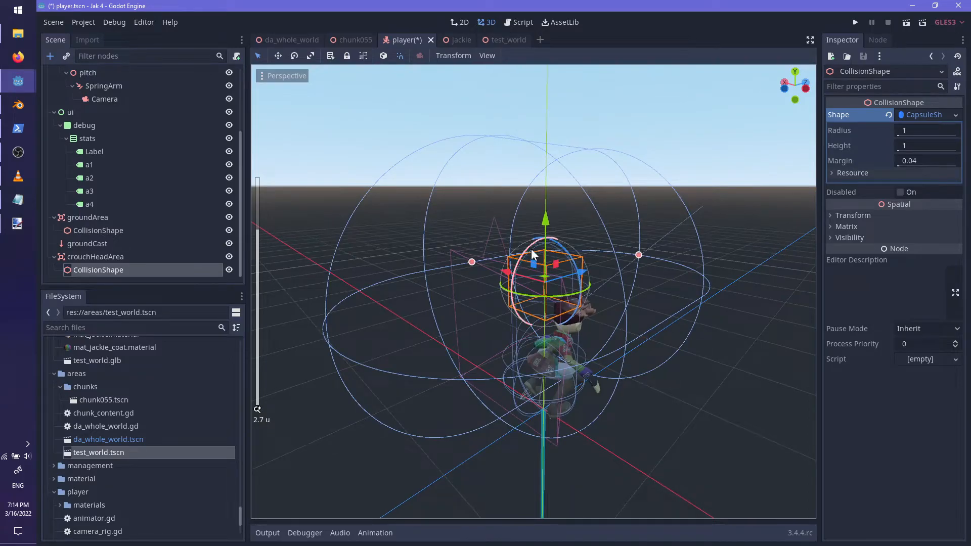
drag(531, 248, 588, 233)
- Resize the capsule to radius 0.33 and height 0.27, and position it around the head inside the standing collision shape
drag(472, 263, 516, 276)
drag(544, 375, 568, 303)
drag(546, 226, 560, 269)
scroll(587, 277, up, 3)
middle_drag(612, 278, 602, 301)
scroll(581, 305, up, 2)
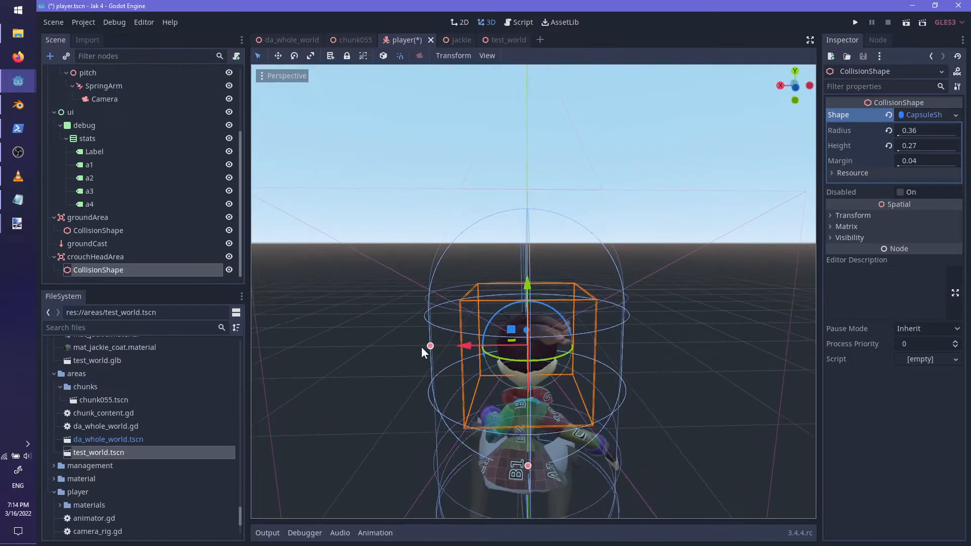
drag(430, 346, 438, 346)
drag(527, 281, 524, 272)
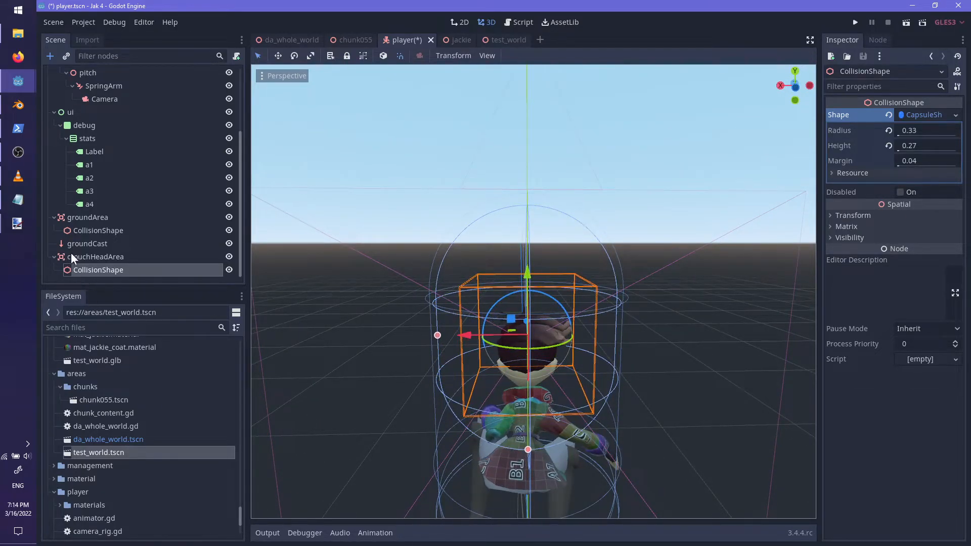
- Remove crouchHeadArea from collision layer 1 while keeping mask 1, save the scene, and check the player root's collision layers
click(70, 257)
click(854, 203)
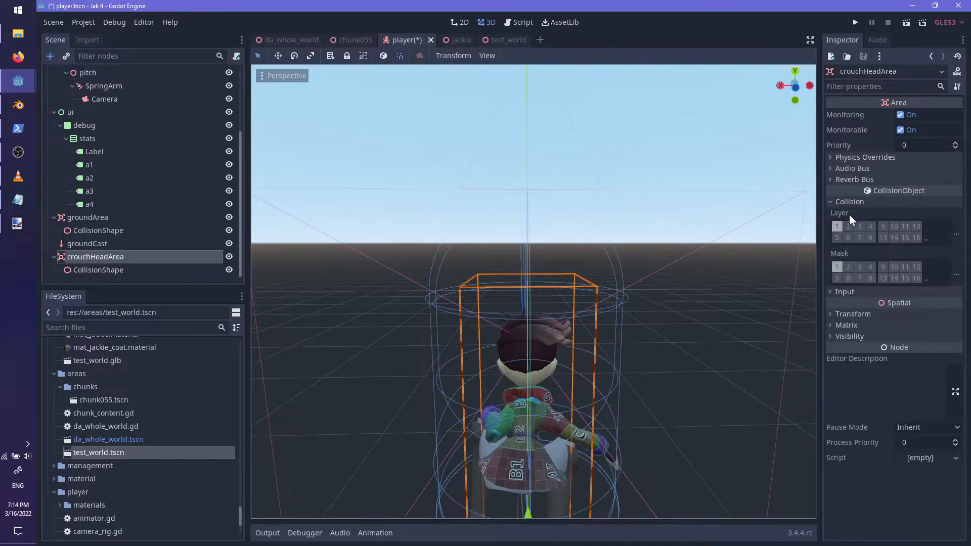
click(837, 266)
click(837, 227)
key(ctrl+s)
click(84, 74)
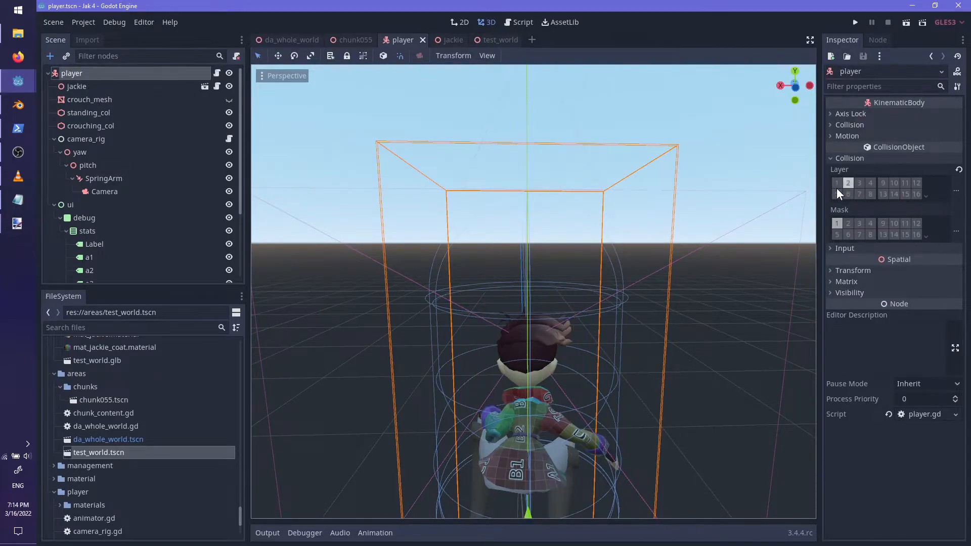
scroll(123, 213, down, 3)
click(89, 260)
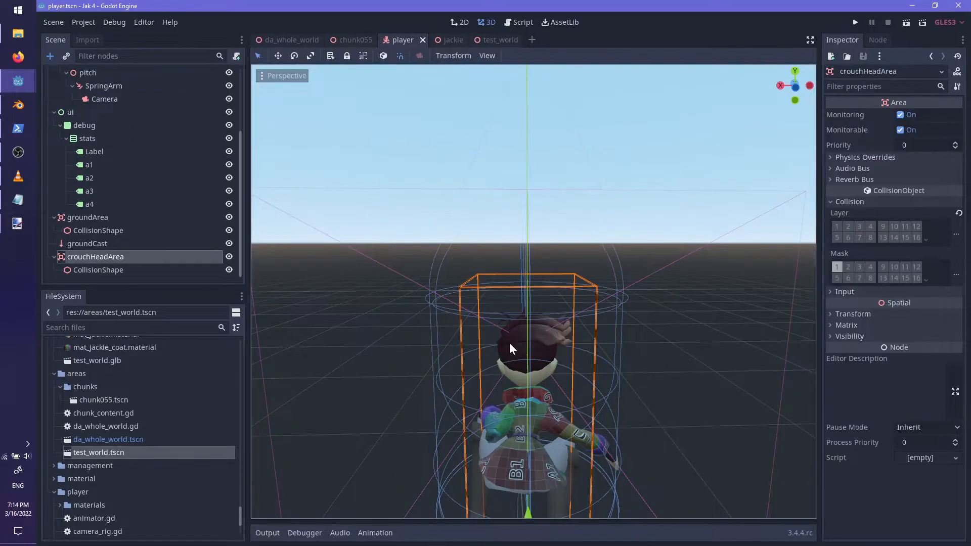
middle_drag(509, 342, 403, 350)
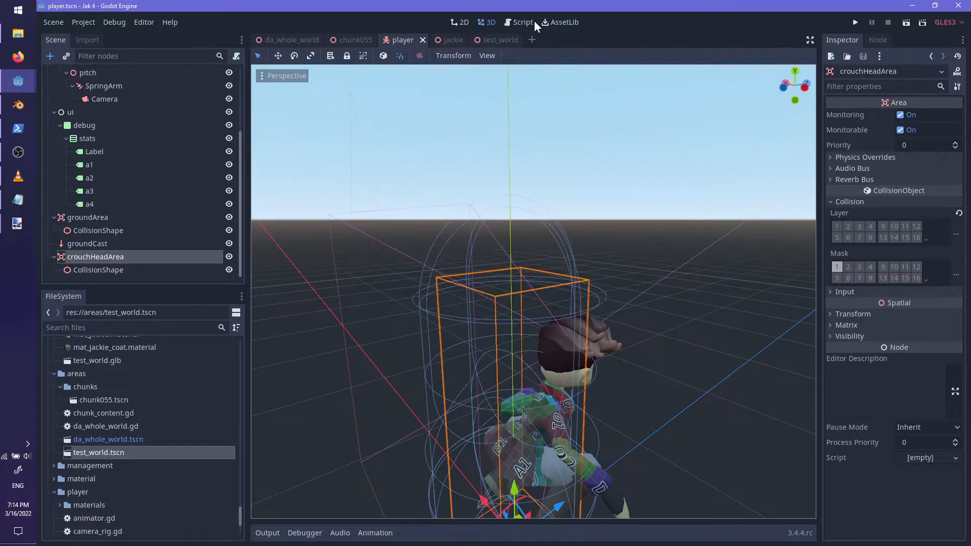
- In player.gd, turn the else under the MIN_GROUND_DOT check of the State.Fall, State.RollFall case into an elif
click(521, 23)
drag(803, 460, 801, 229)
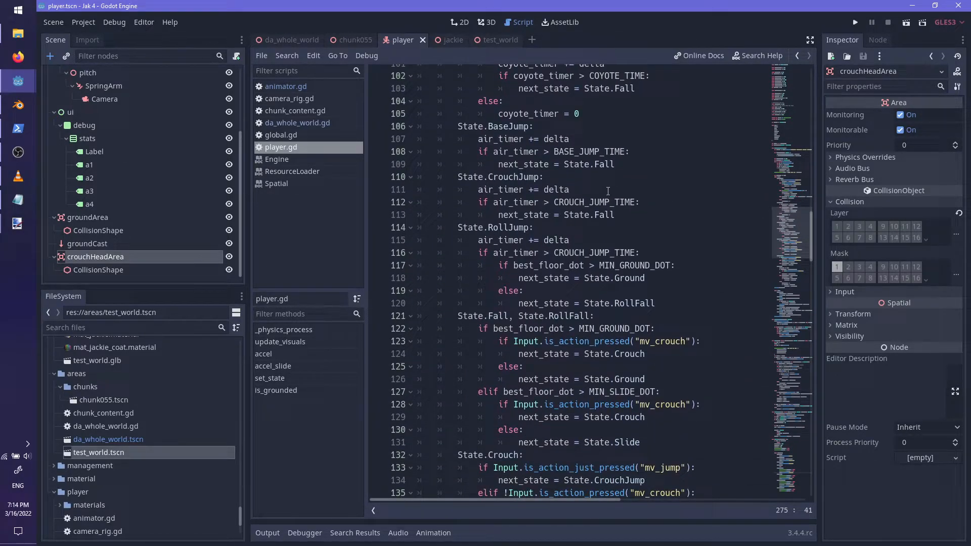
scroll(672, 271, down, 3)
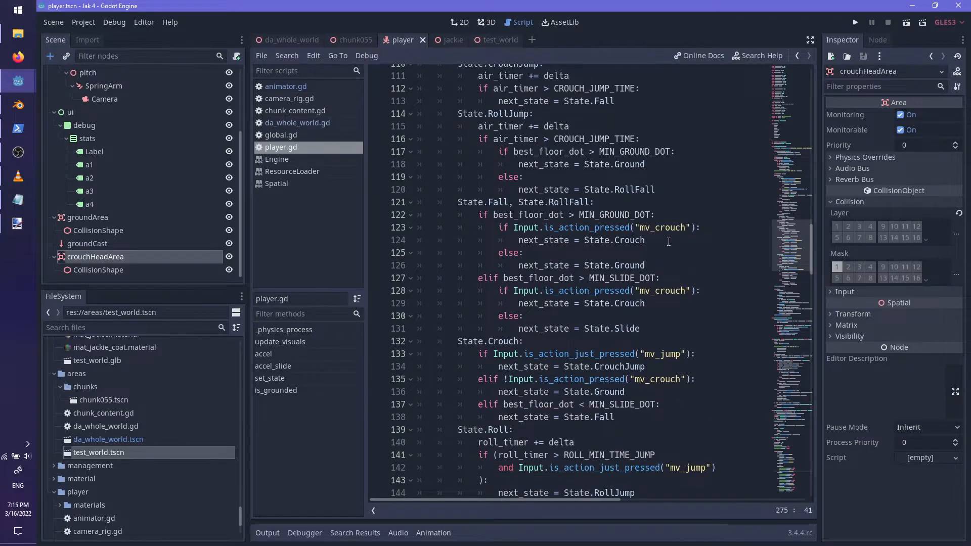
click(669, 241)
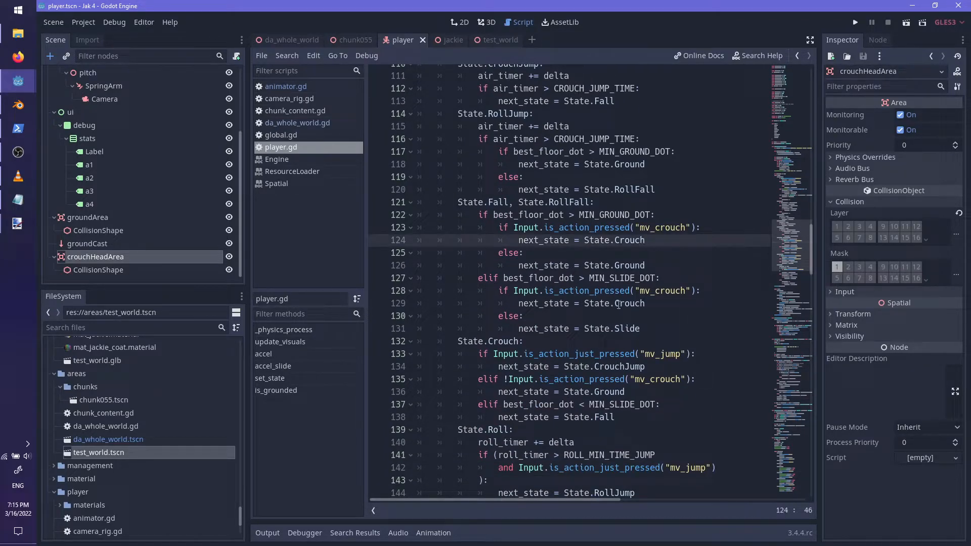
click(561, 306)
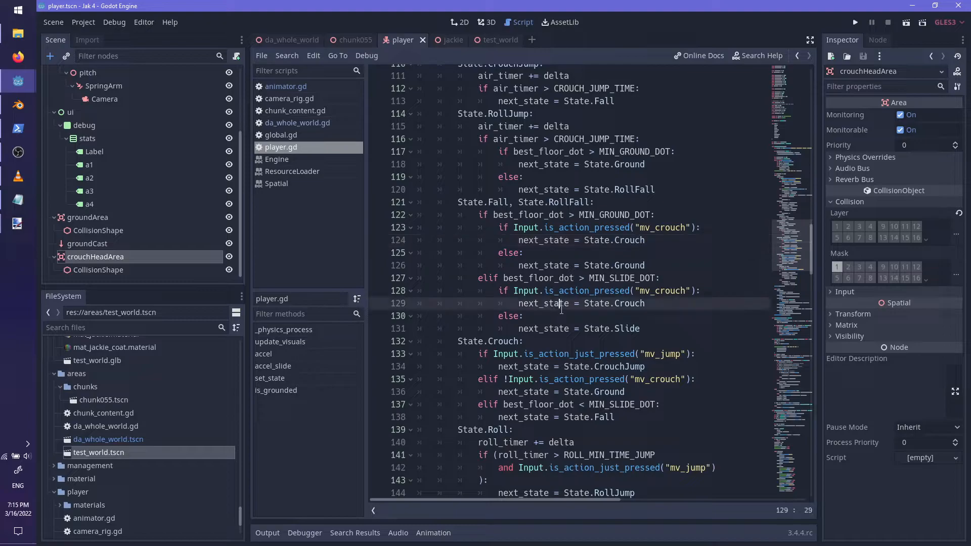
click(515, 314)
scroll(577, 186, down, 1)
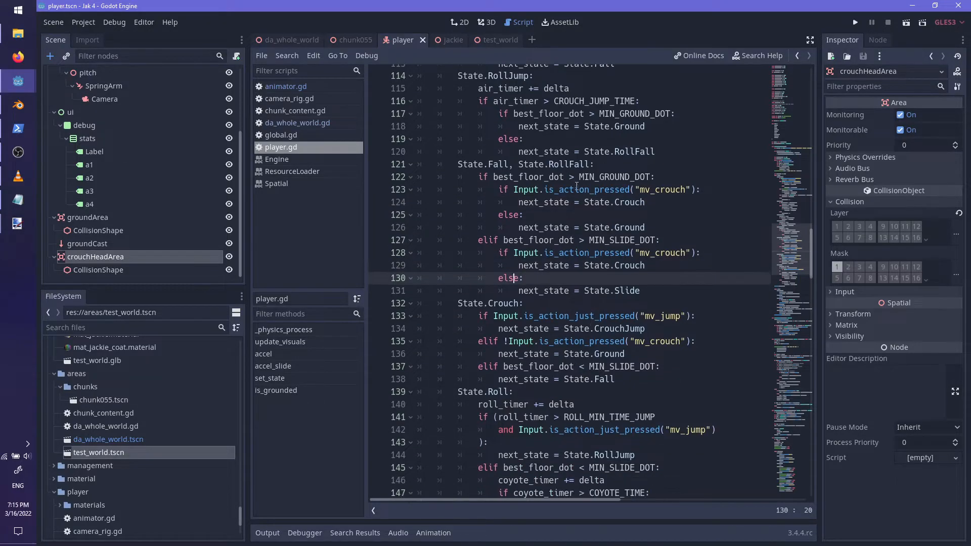
click(518, 215)
key(BackSpace)
text(if)
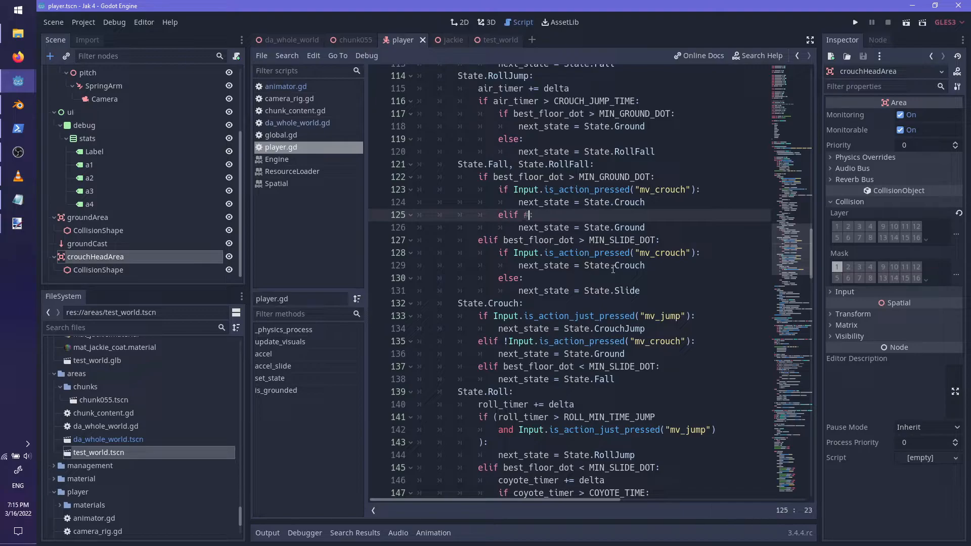
- Declare onready var crouch_head := $crouchHeadArea below the mesh variable and save the script
drag(818, 268, 772, 132)
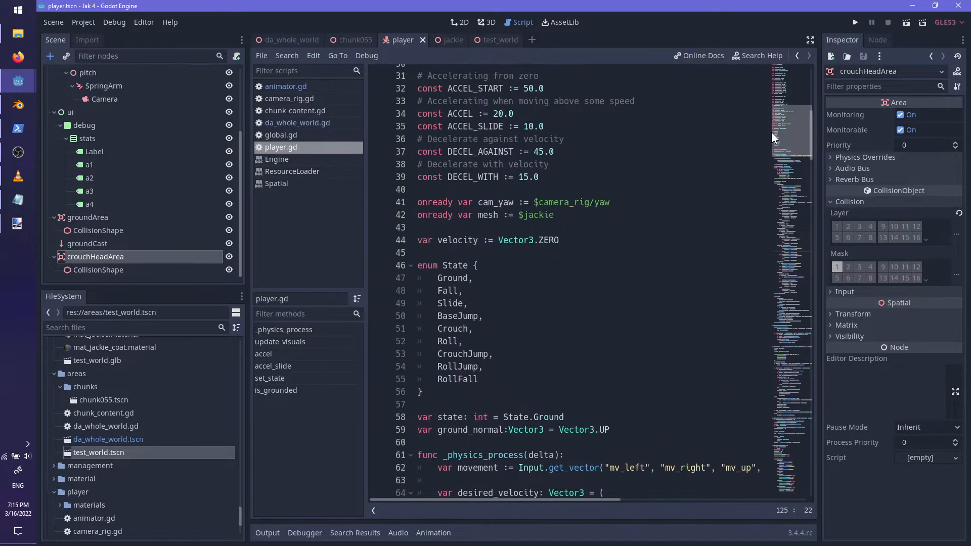
click(601, 214)
key(Return)
text(onreaty)
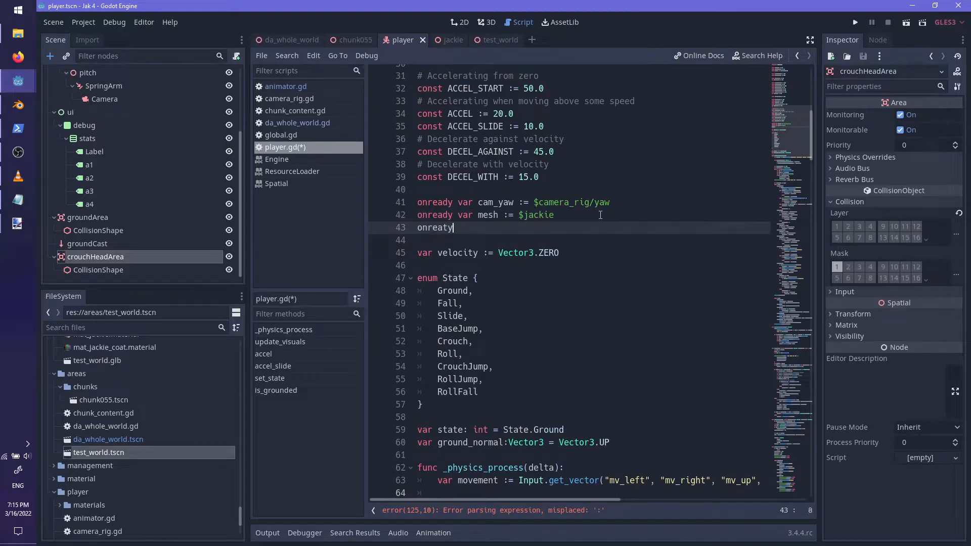
key(BackSpace)
key(BackSpace)
text(d6)
key(BackSpace)
text(y var crouch_head := C)
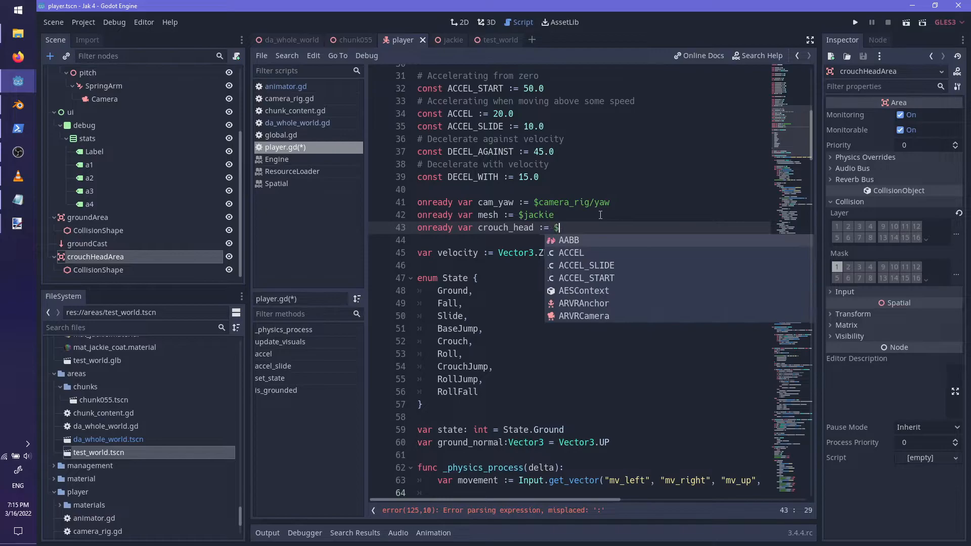
key(BackSpace)
text($crou)
key(Return)
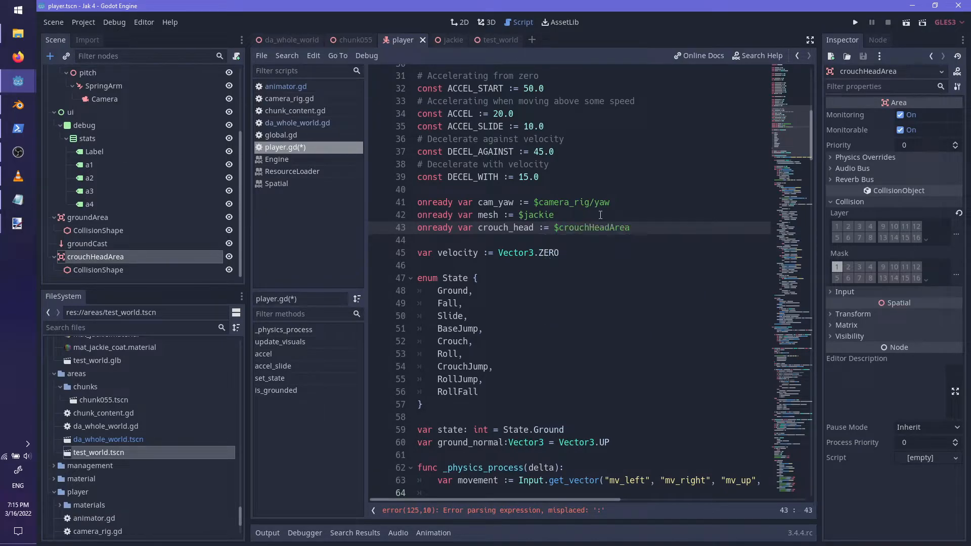
key(ctrl+s)
- Fill in the empty elif condition in the fall states with crouch_head.get_overlapping_bodies().size()
drag(798, 134, 798, 286)
click(557, 511)
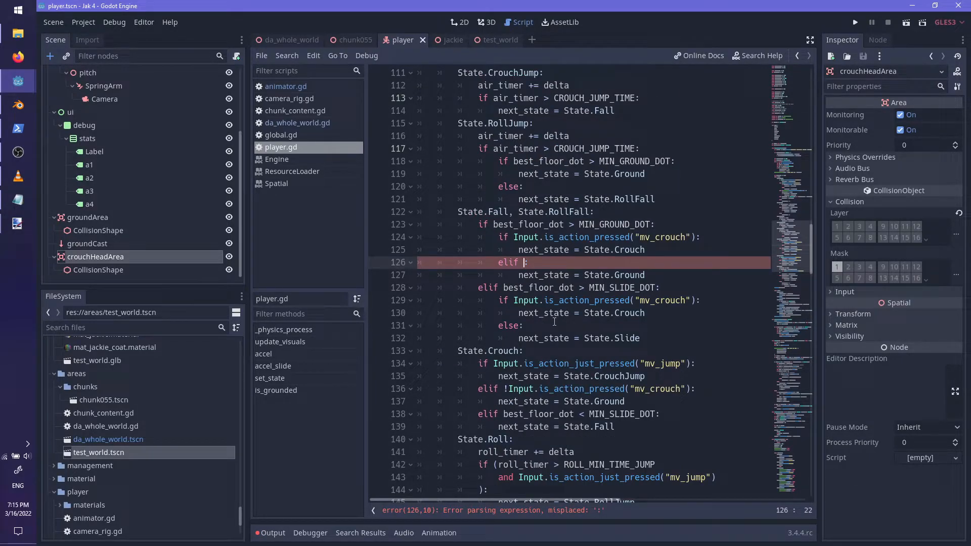
text(cr)
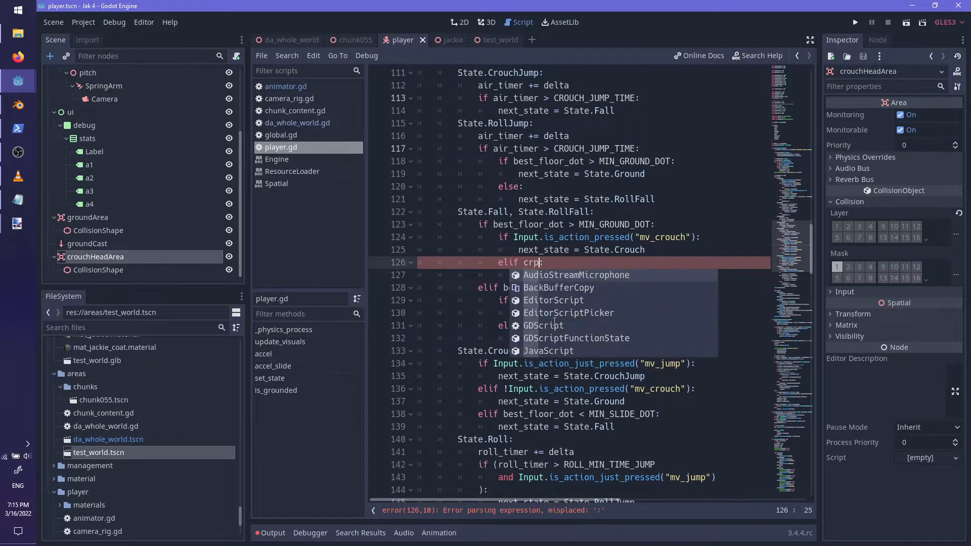
text(ouch)
key(Return)
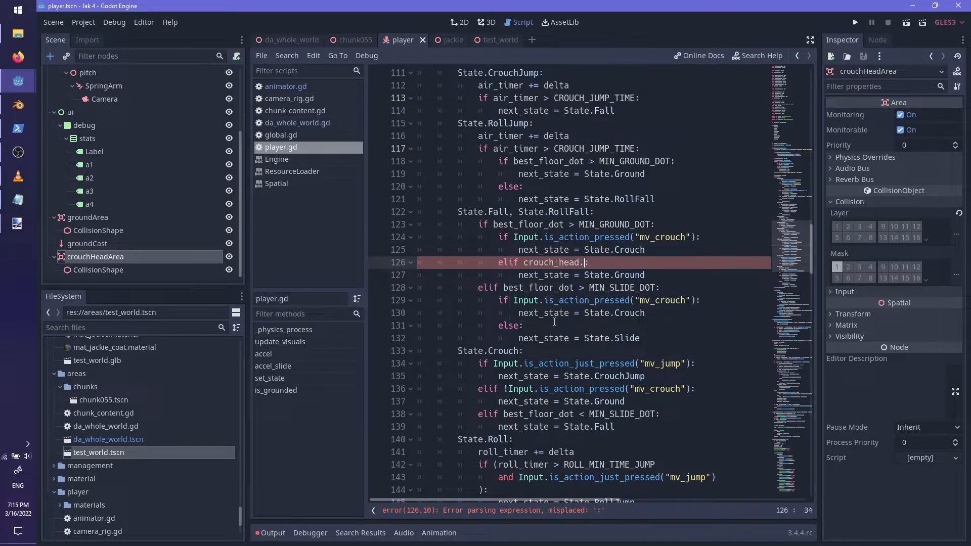
text(.)
text(get_over)
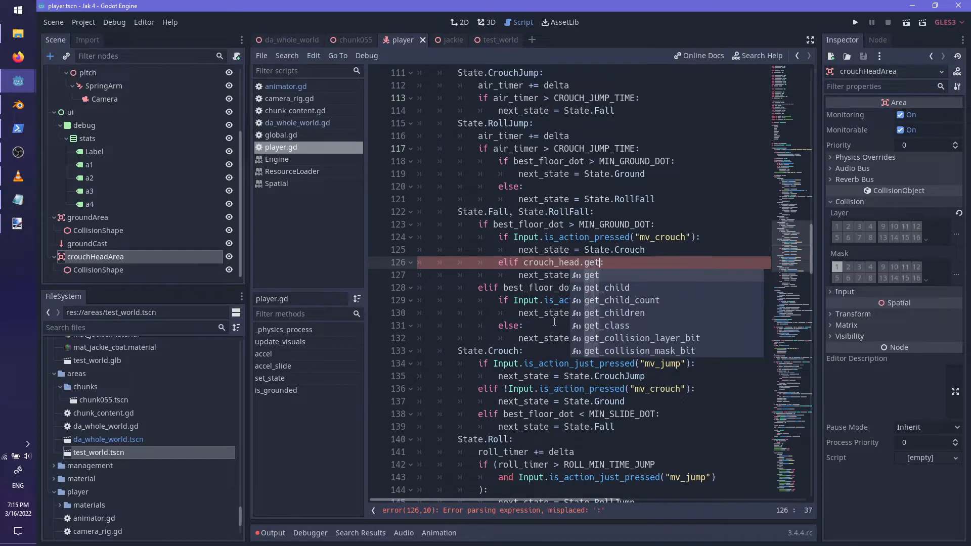
key(Down)
key(Return)
text(.size())
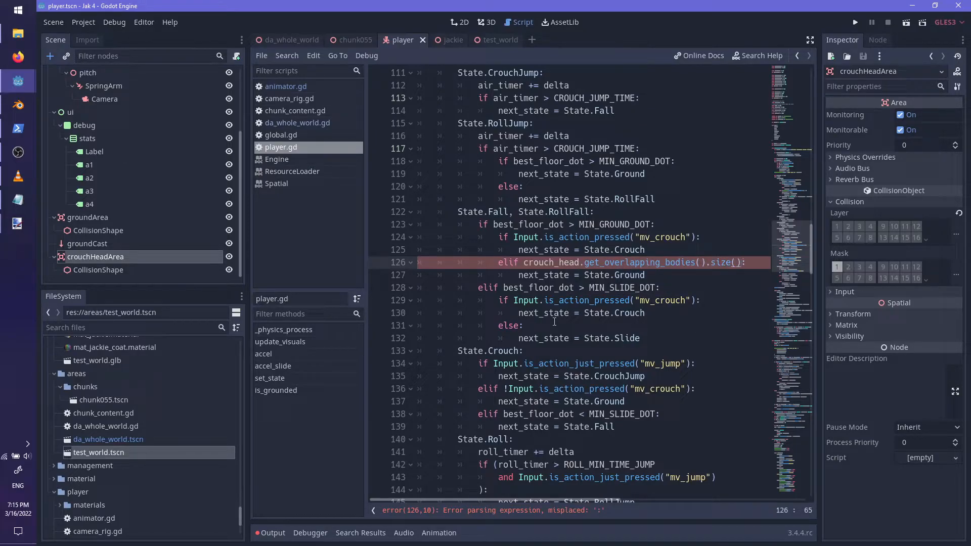
key(ctrl+shift+Left)
key(ctrl+shift+Left)
key(ctrl+shift+Left)
key(ctrl+shift+Left)
key(ctrl+shift+Left)
key(ctrl+shift+Left)
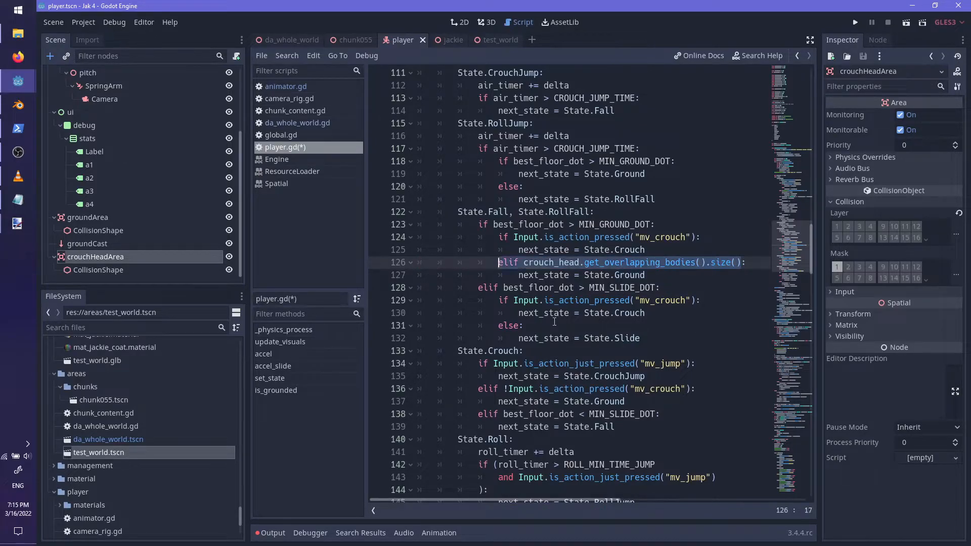
- Extend the elif condition so it checks that the overlapping body count is > 0
click(740, 262)
text(!= 0)
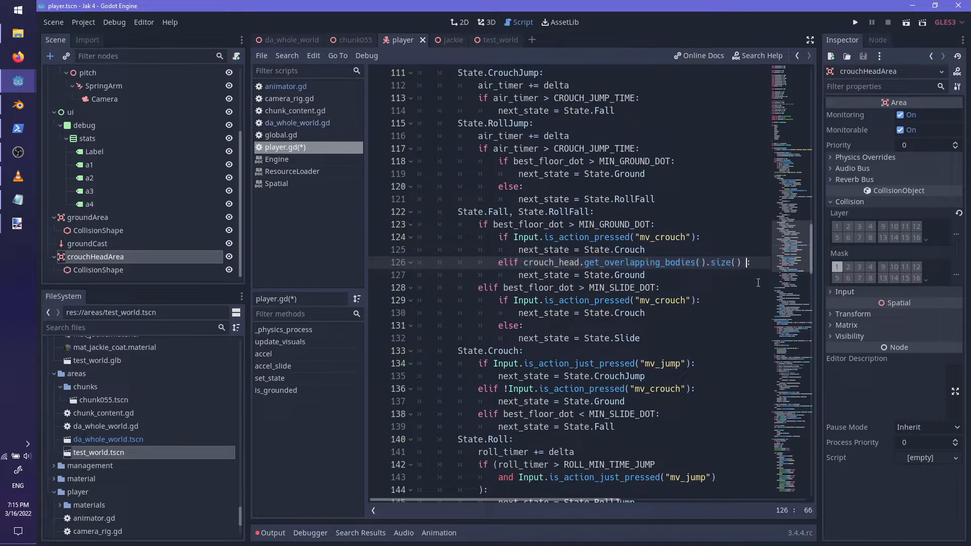
key(Left)
key(Left)
key(BackSpace)
key(BackSpace)
text(>)
key(shift+Home)
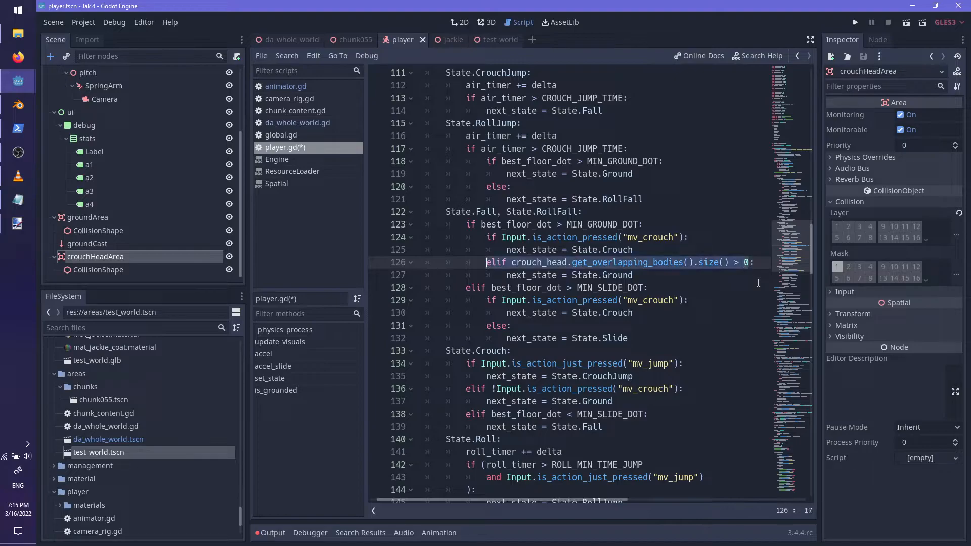
key(ctrl+shift+Right)
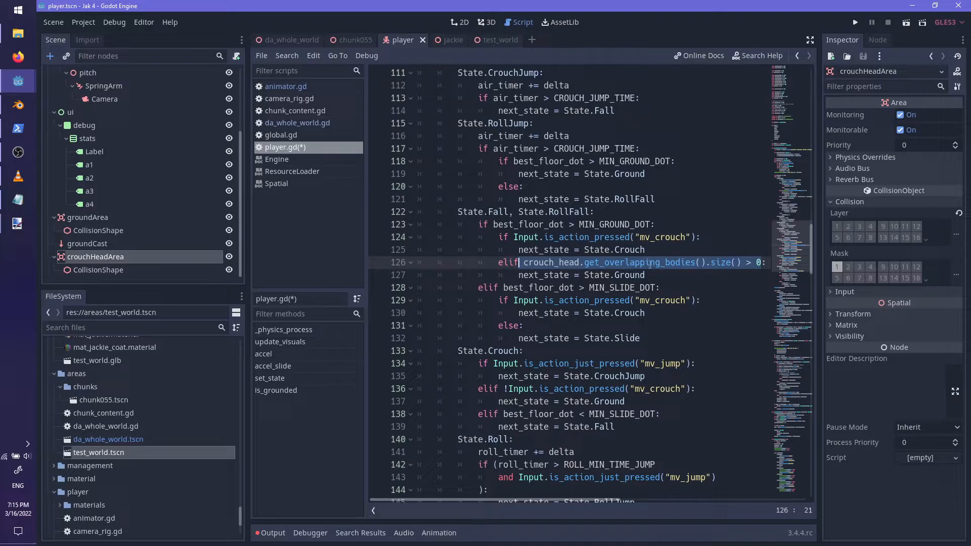
- Change the elif comparison to == 0, save the script, and copy the crouch_head overlap condition
click(753, 262)
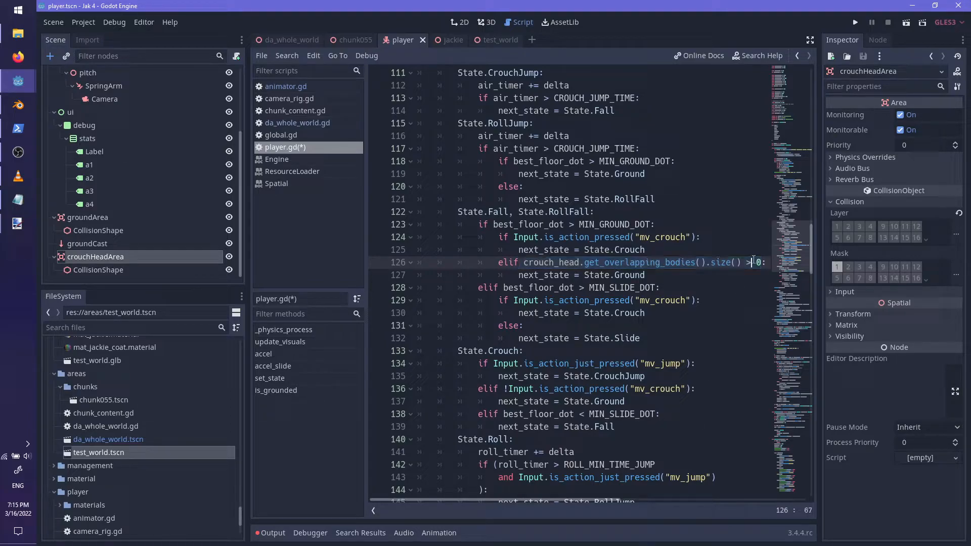
key(BackSpace)
text(==)
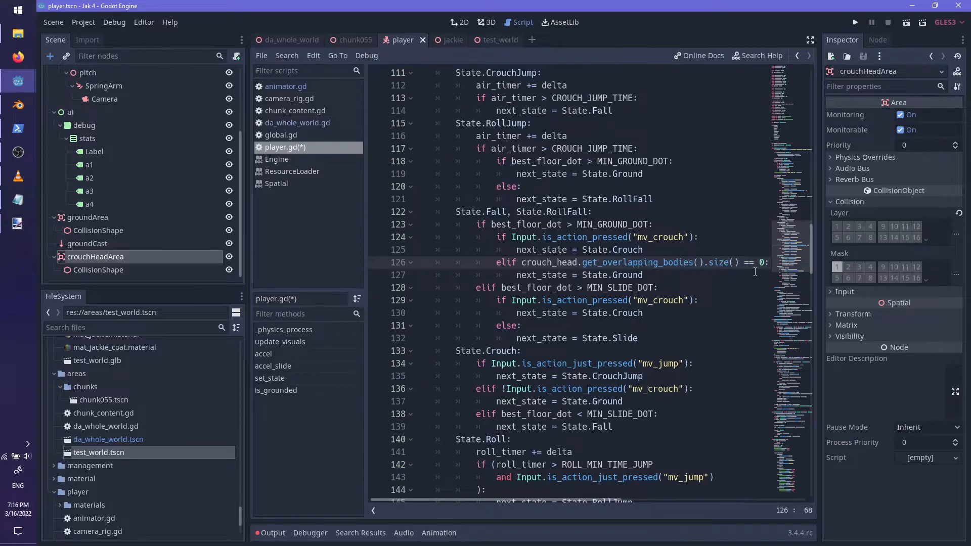
key(ctrl+s)
drag(515, 262, 751, 262)
key(ctrl+c)
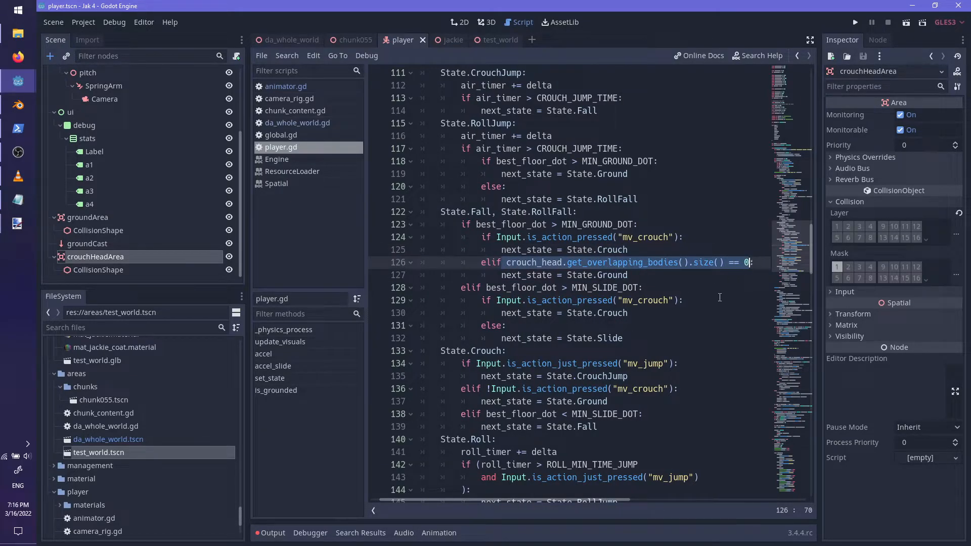
- Replace the else under the MIN_SLIDE_DOT check of the fall states with elif crouch_head.get_overlapping_bodies().size() == 0:
click(501, 326)
key(BackSpace)
key(BackSpace)
text(if)
key(ctrl+v)
key(ctrl+Left)
key(ctrl+Left)
key(ctrl+Left)
key(ctrl+Left)
key(ctrl+Left)
key(ctrl+Left)
key(ctrl+Left)
key(ctrl+Left)
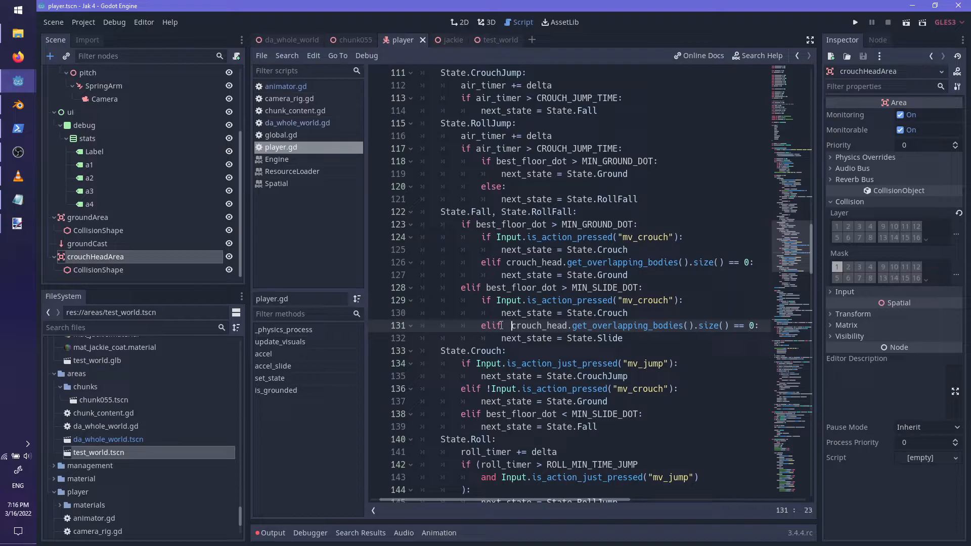
key(BackSpace)
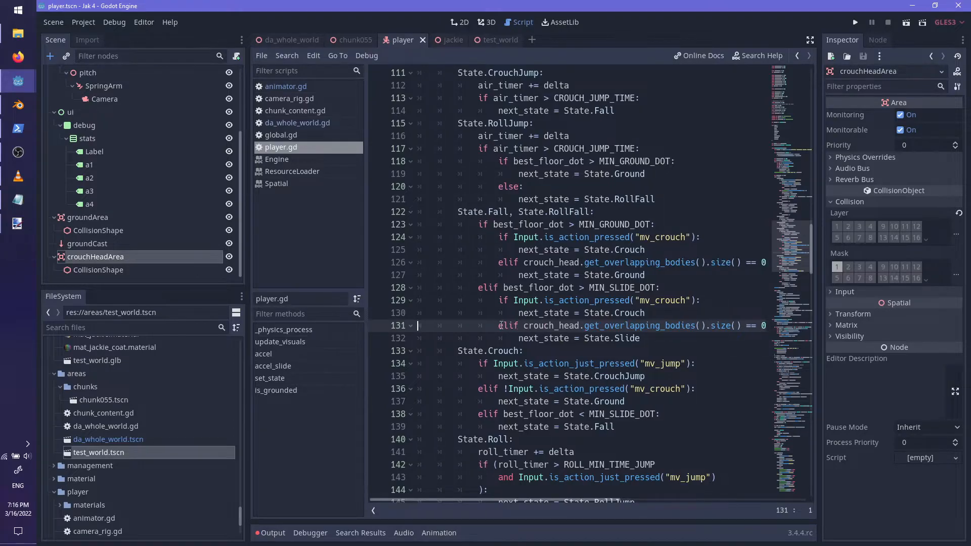
double_click(499, 326)
key(shift+End)
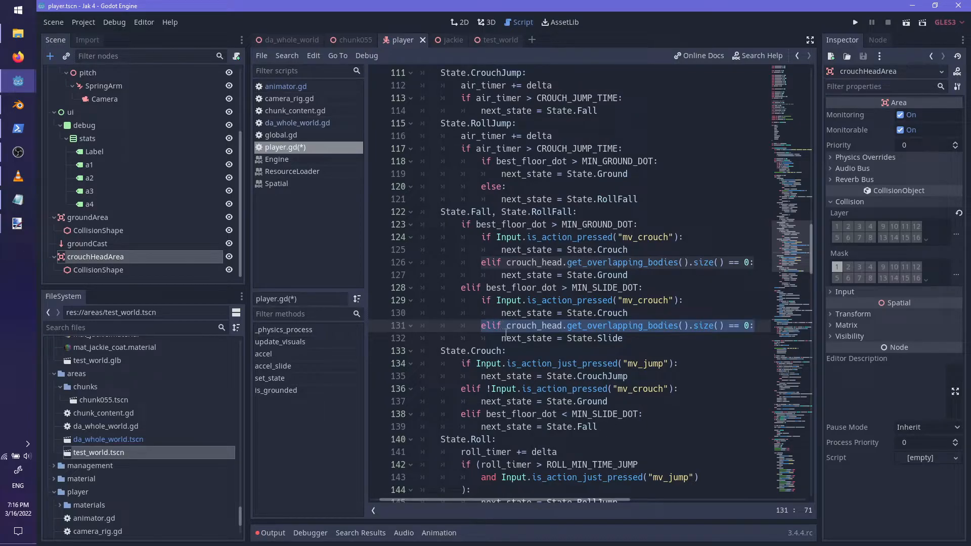
click(630, 301)
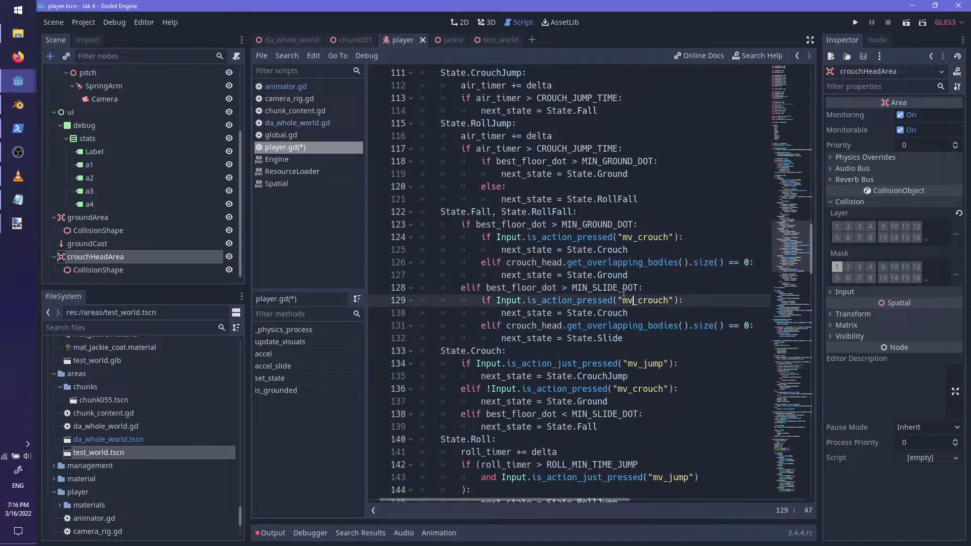
- Remove State.Fall from the combined State.Fall, State.RollFall pattern, leaving only State.RollFall
drag(500, 211, 573, 213)
click(505, 213)
key(shift+Home)
key(BackSpace)
- Add a separate State.Fall: branch with an empty indented line directly above State.RollFall
click(653, 204)
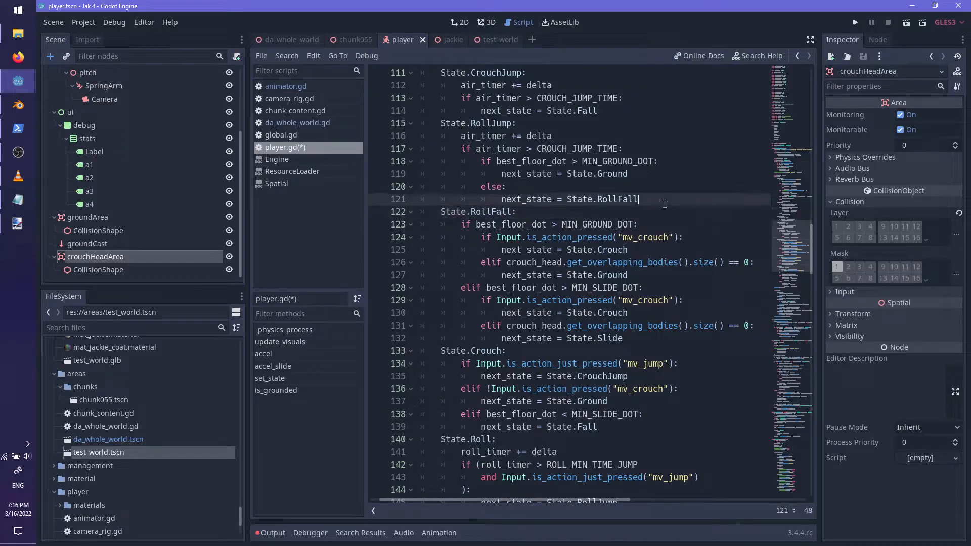
key(Return)
key(BackSpace)
key(BackSpace)
text(State)
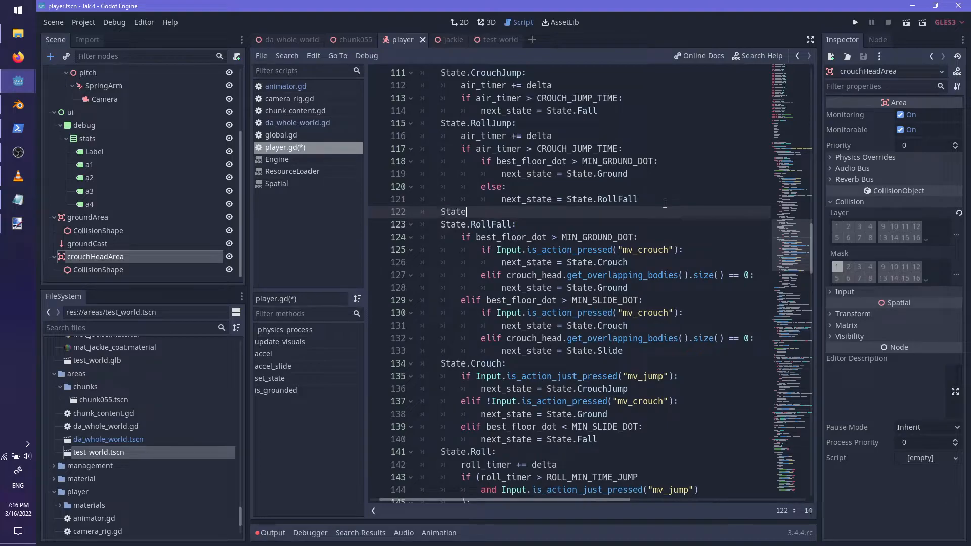
text(.Fall:)
key(Return)
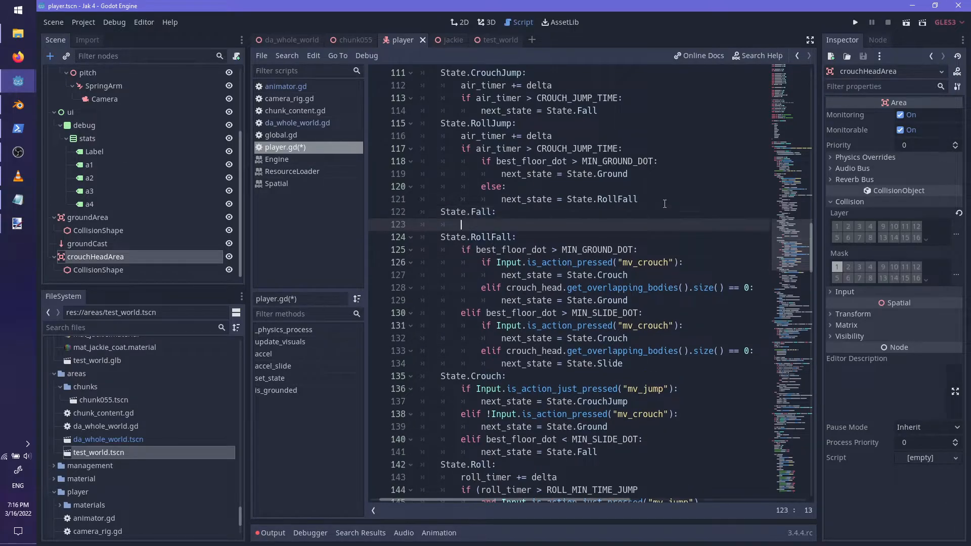
- Copy the whole body of the State.RollFall branch into the empty State.Fall branch
drag(460, 244, 667, 363)
key(ctrl+c)
click(508, 225)
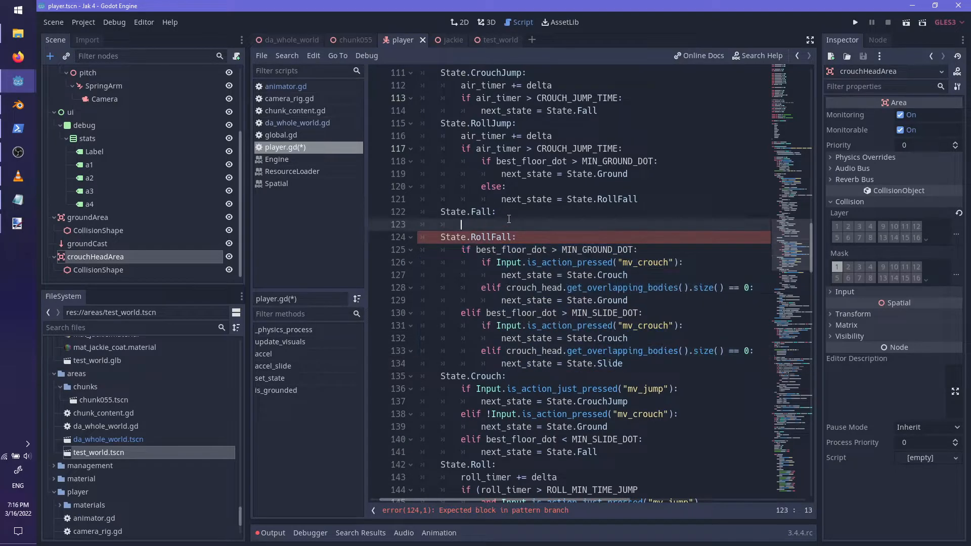
key(ctrl+v)
- Replace both crouch_head elif conditions in the State.Fall branch with a plain else: and save the script
click(700, 234)
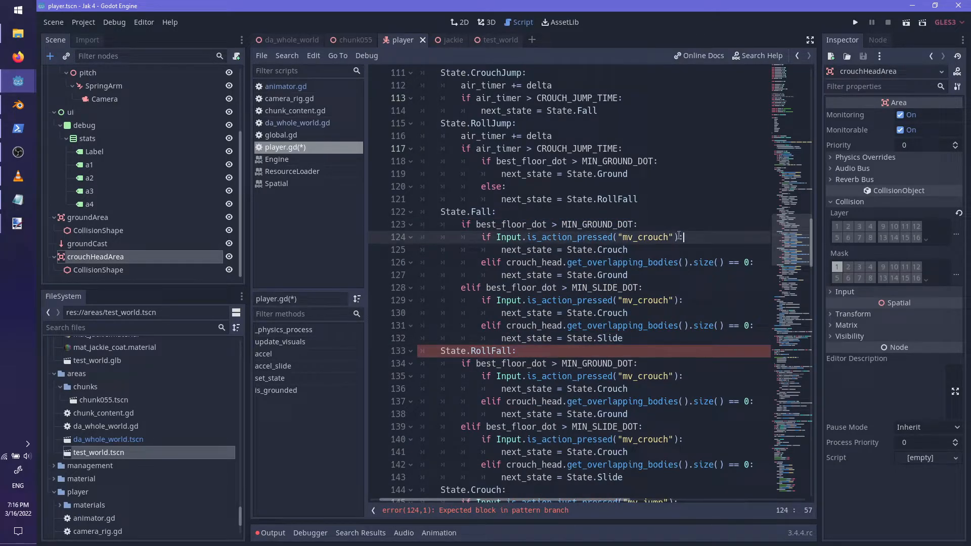
drag(749, 266, 493, 263)
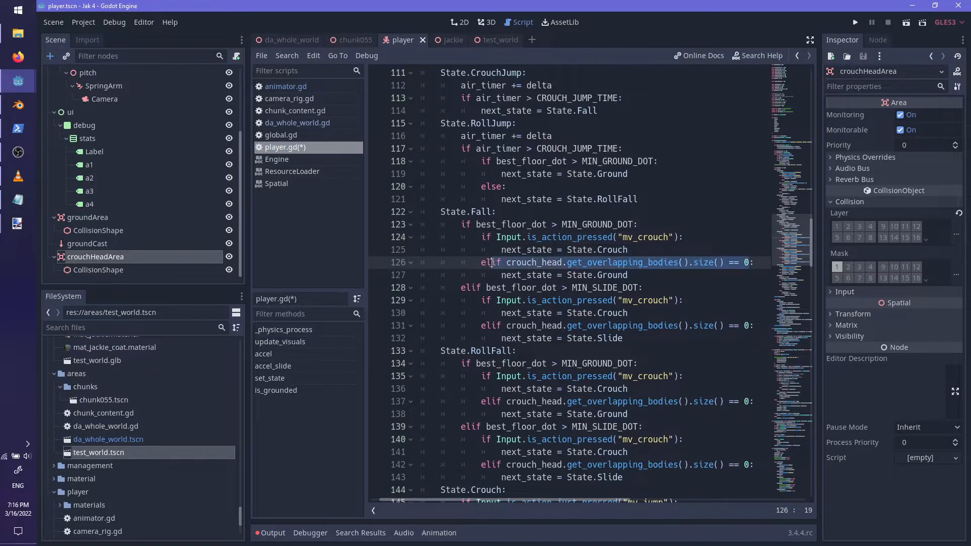
text(se:)
drag(750, 327, 491, 327)
text(se)
scroll(636, 321, down, 2)
key(ctrl+s)
scroll(668, 337, down, 2)
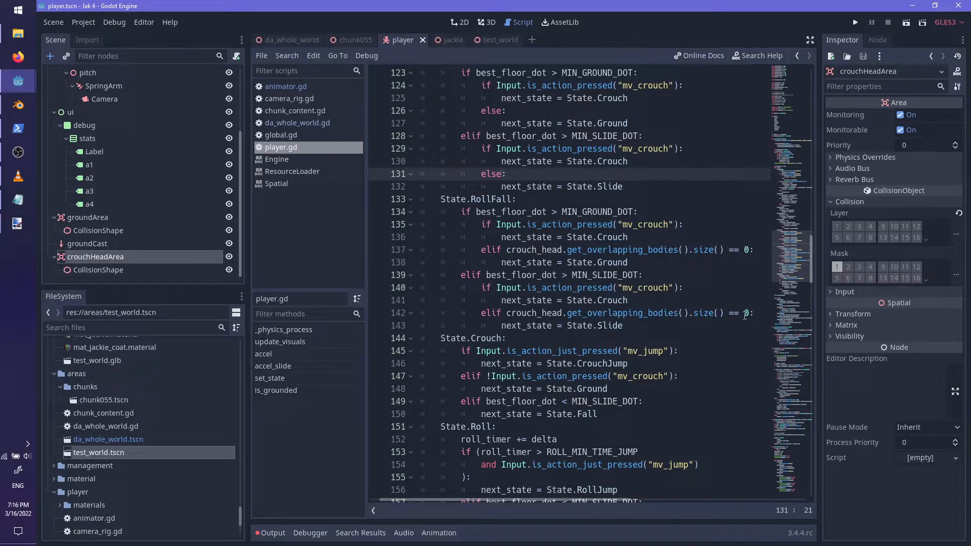
- Extend State.Crouch's !Input.is_action_pressed("mv_crouch") condition with and crouch_head.get_overlapping_bodies().size() == 0
drag(749, 314, 507, 314)
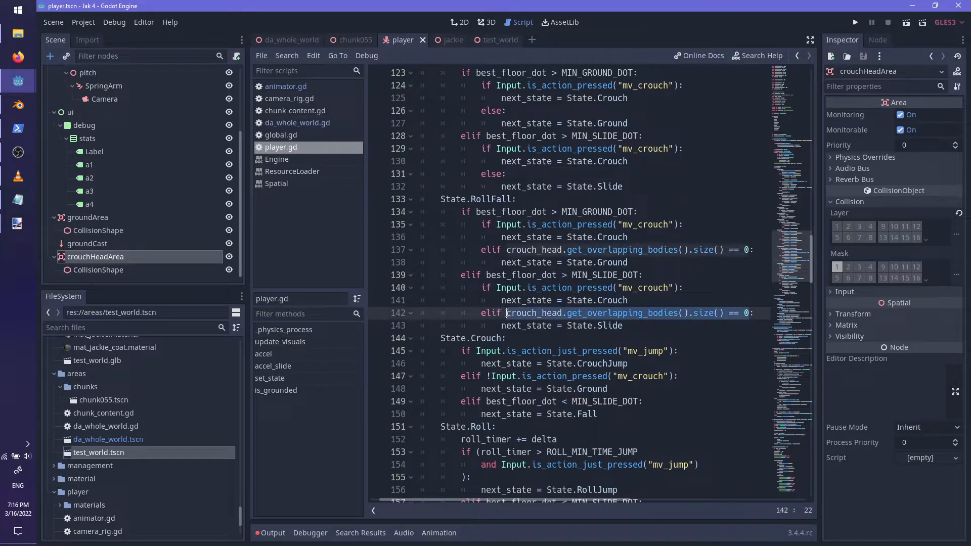
click(674, 376)
text(and)
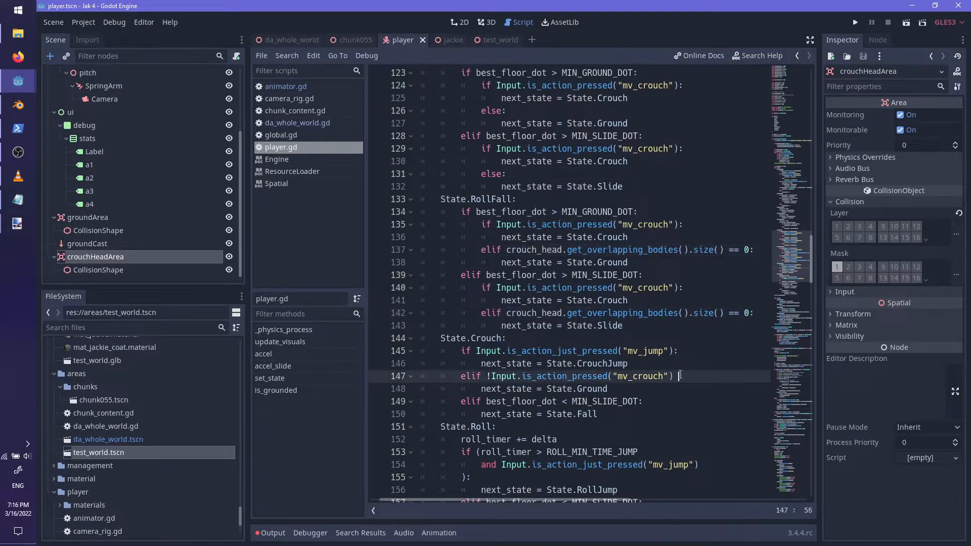
key(ctrl+v)
- Wrap the crouch_head check in State.Crouch in parentheses, put it on its own indented line, and save the script
key(ctrl+Left)
key(ctrl+Left)
key(ctrl+Left)
key(ctrl+Left)
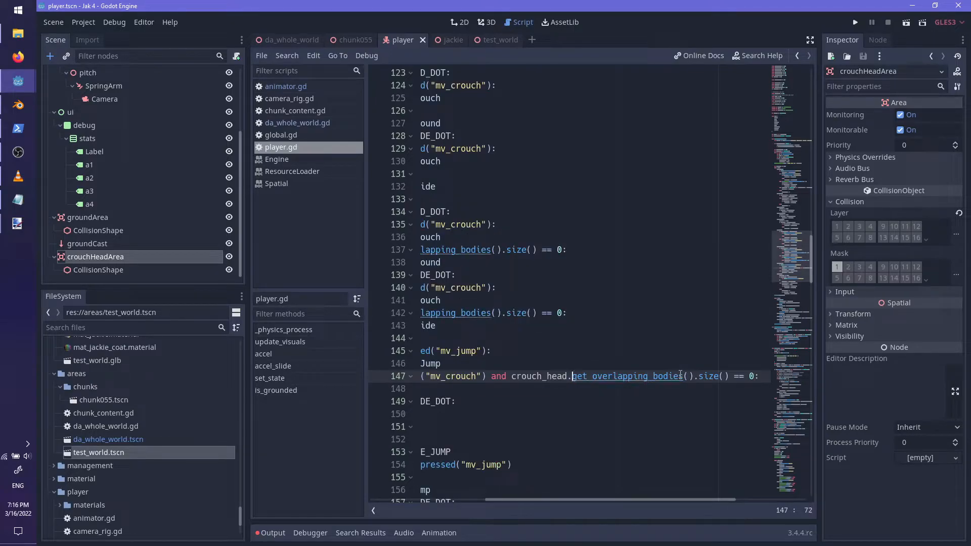
text(()
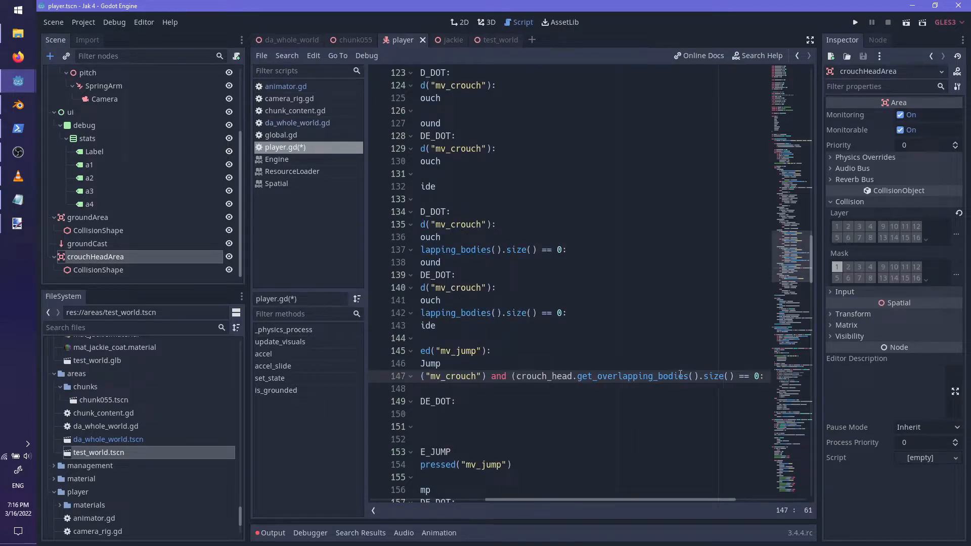
key(Return)
key(End)
key(Left)
text()))
key(BackSpace)
key(Return)
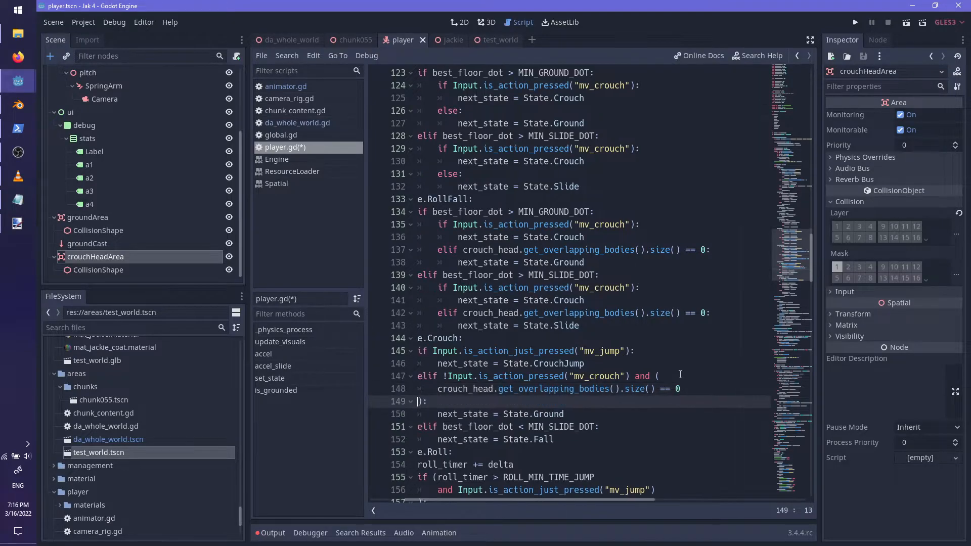
drag(582, 501, 448, 501)
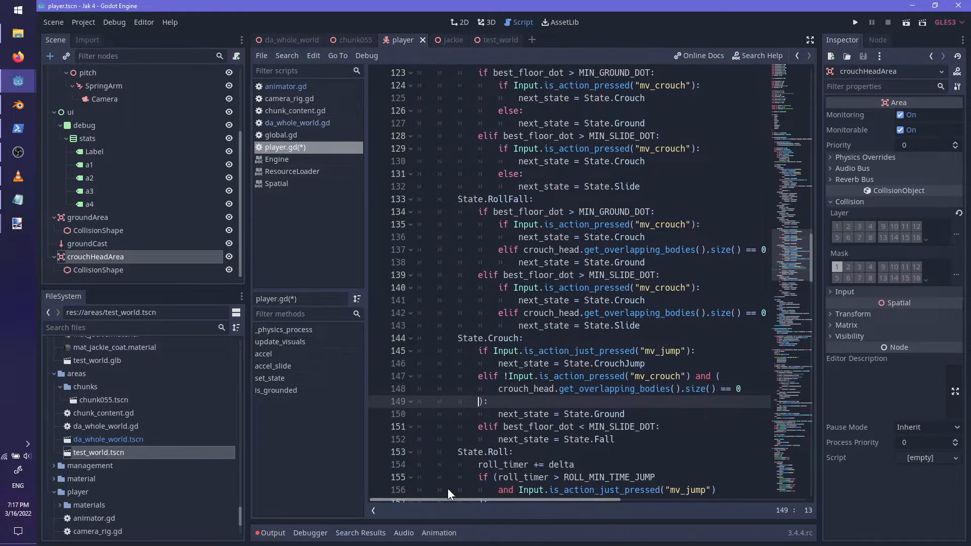
scroll(570, 360, down, 2)
key(ctrl+s)
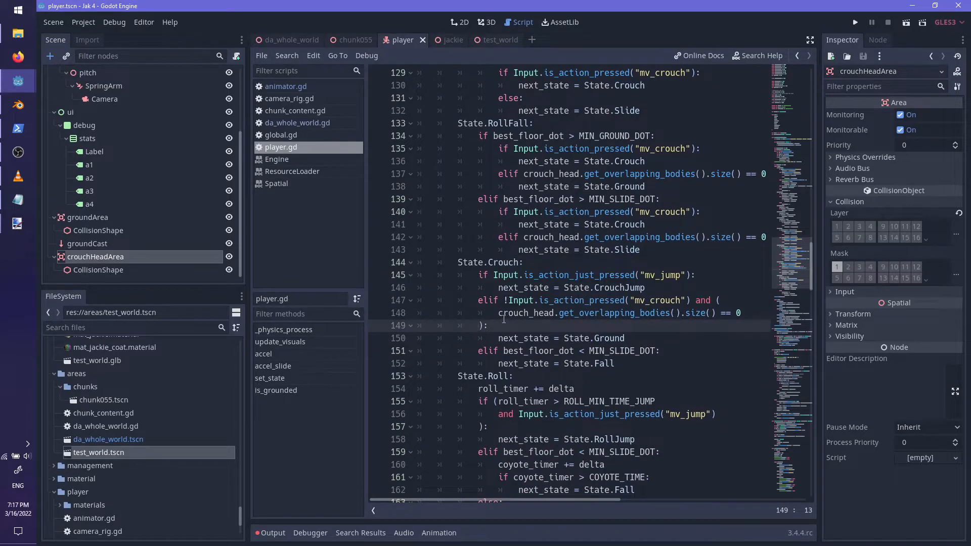
- Examine the transition conditions of the State.RollFall, State.Crouch and State.Roll branches in the player script
drag(503, 314, 486, 299)
shift+click(489, 301)
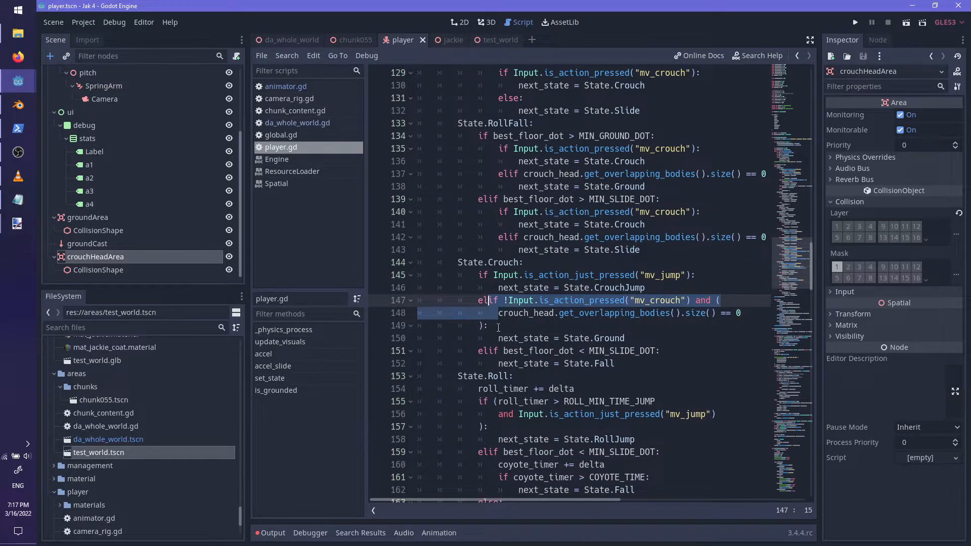
scroll(498, 328, down, 3)
click(657, 249)
scroll(664, 295, up, 2)
key(ctrl+s)
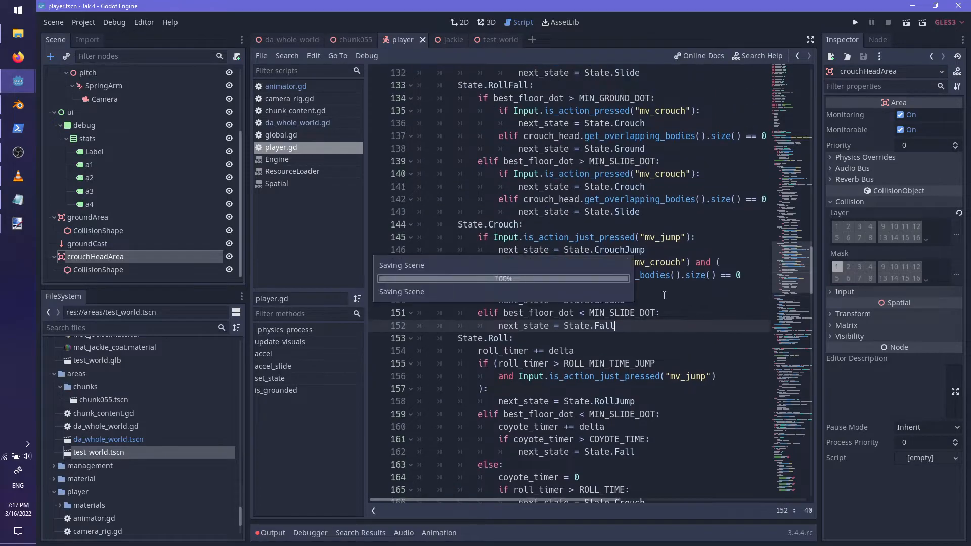
scroll(665, 295, up, 4)
scroll(674, 309, down, 4)
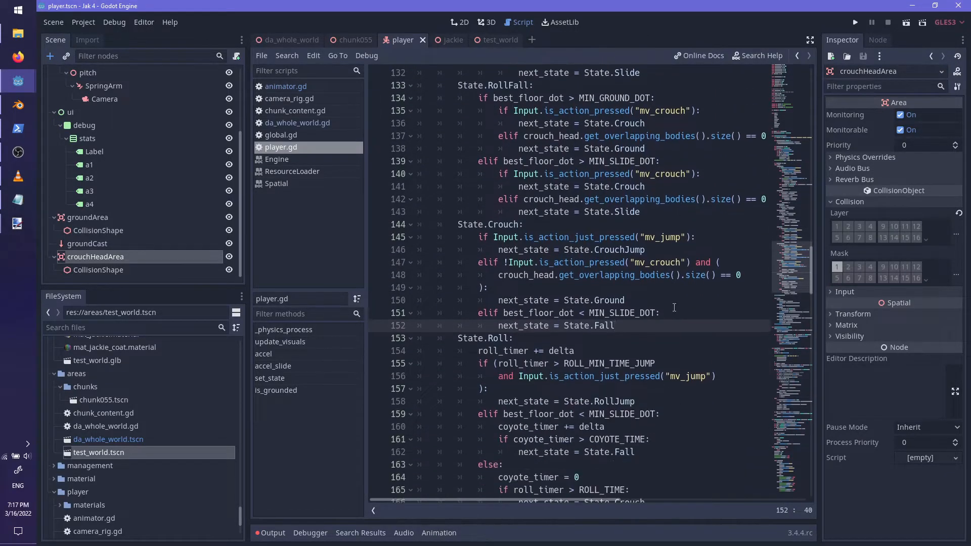
- Switch to the test_world scene and run it
key(F5)
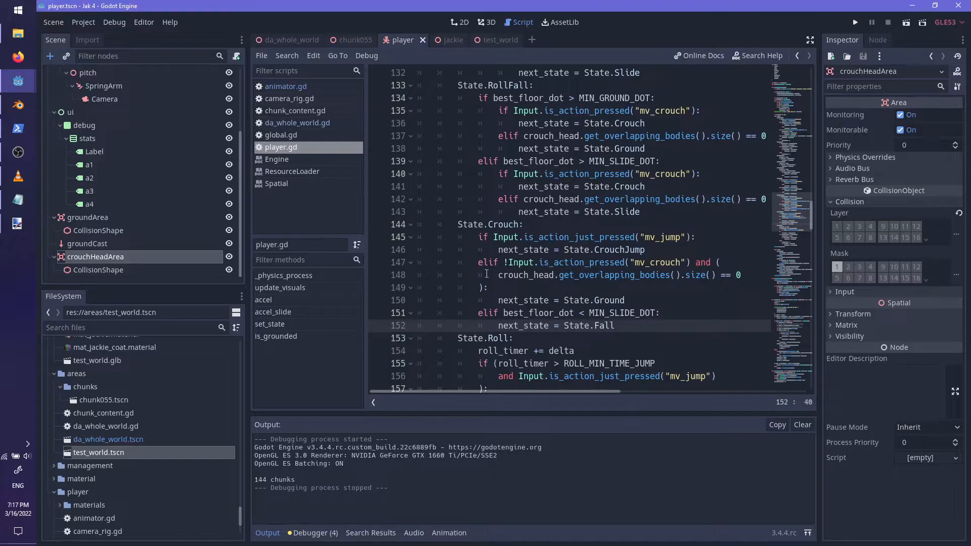
click(496, 46)
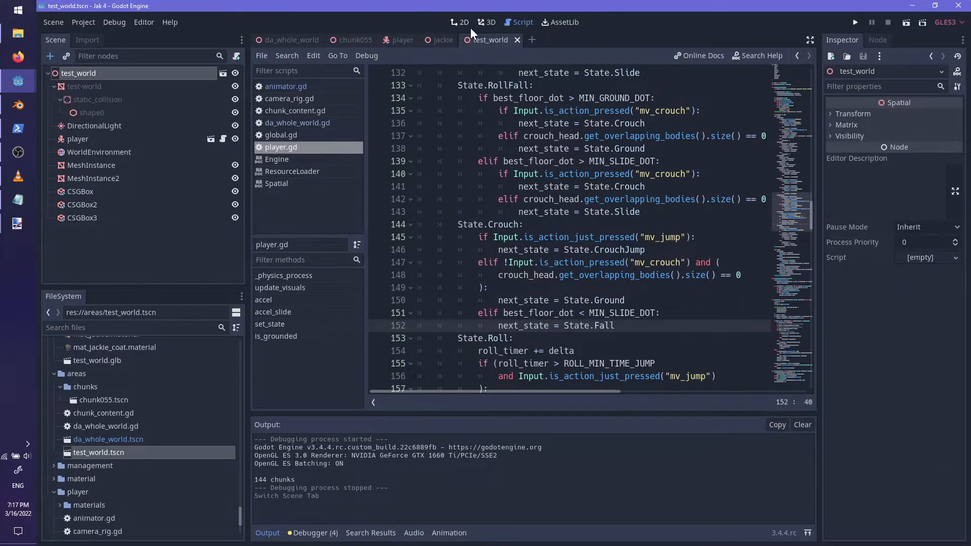
key(F5)
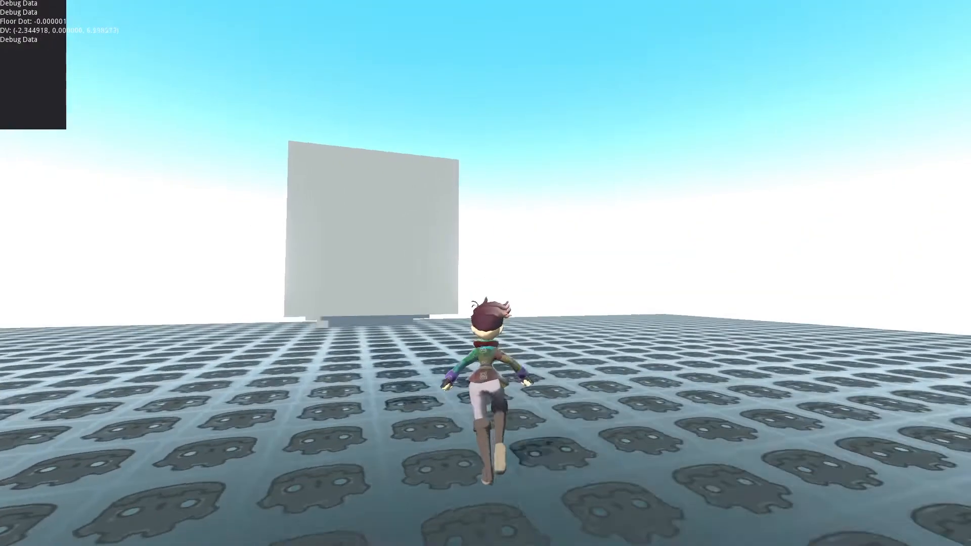
- Test crouching in the running game by moving the character in and out around the raised blocks
key(w)
key(ctrl)
key(a)
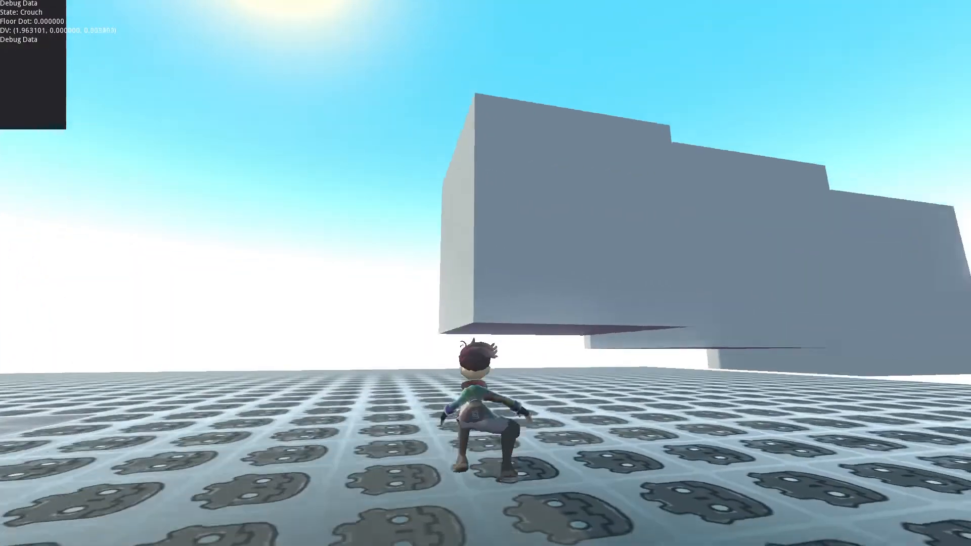
key(w)
key(ctrl)
key(w)
key(s)
key(w)
key(ctrl)
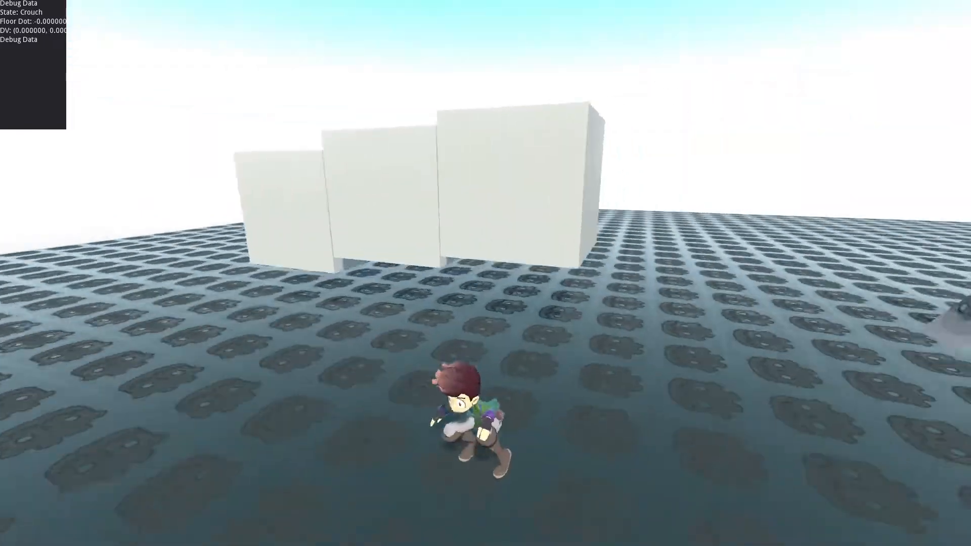
- Test running, crouching and rolling the character toward the row of stepped blocks
key(s)
key(w)
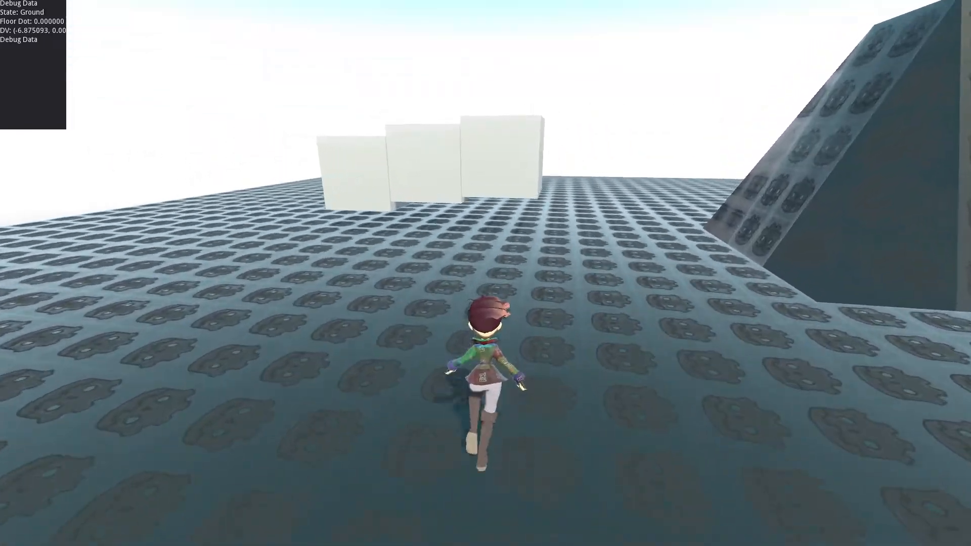
key(ctrl)
key(s)
key(w)
key(ctrl)
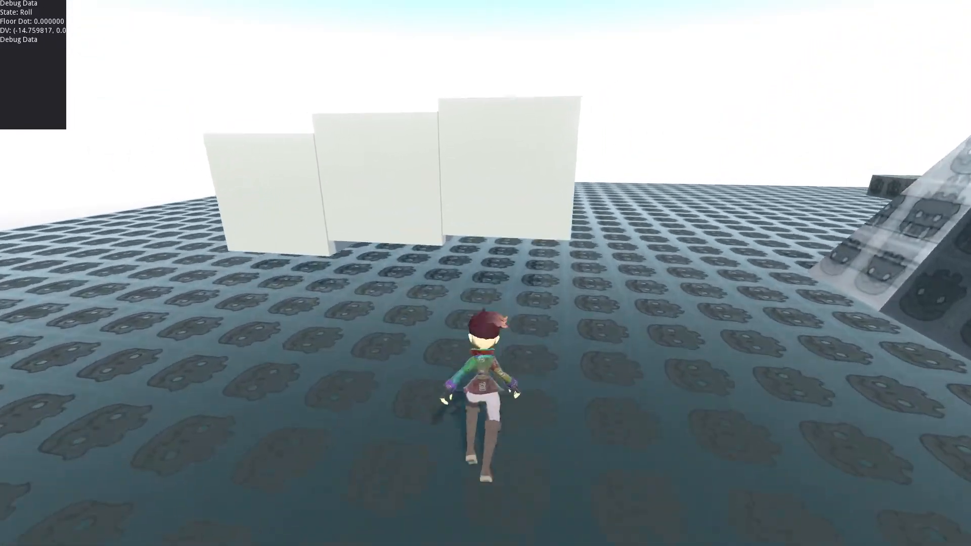
key(w)
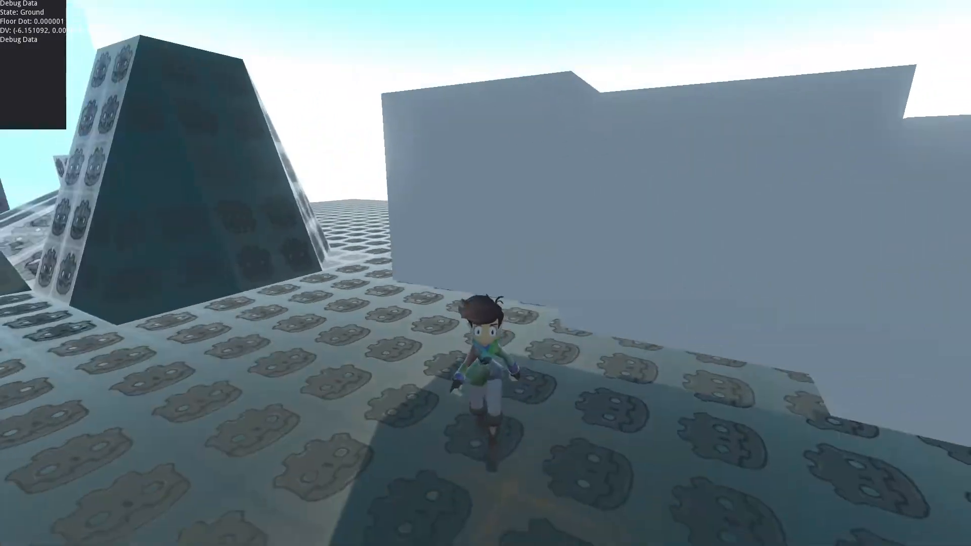
- Crouch-walk the character sideways at the edge of the tallest raised block to test its clearance
key(ctrl)
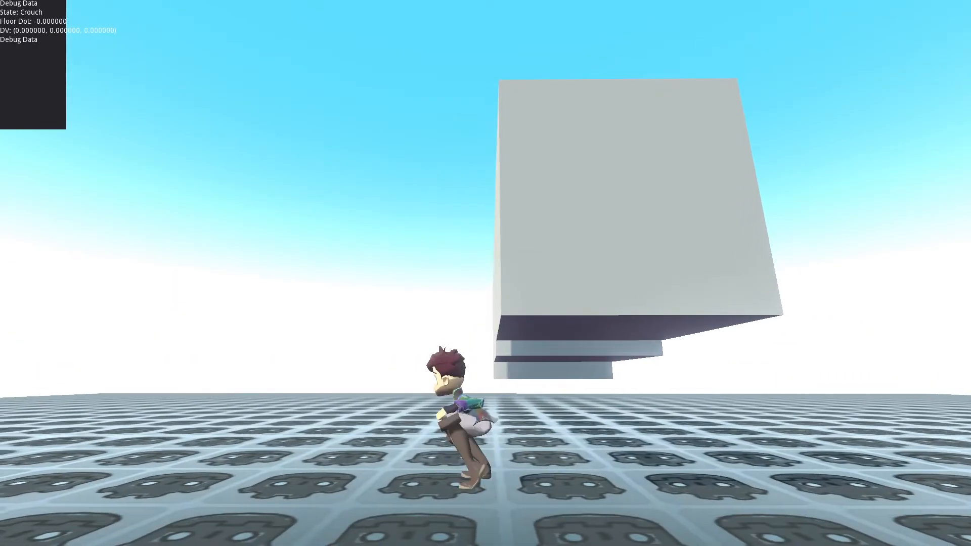
key(d)
key(ctrl)
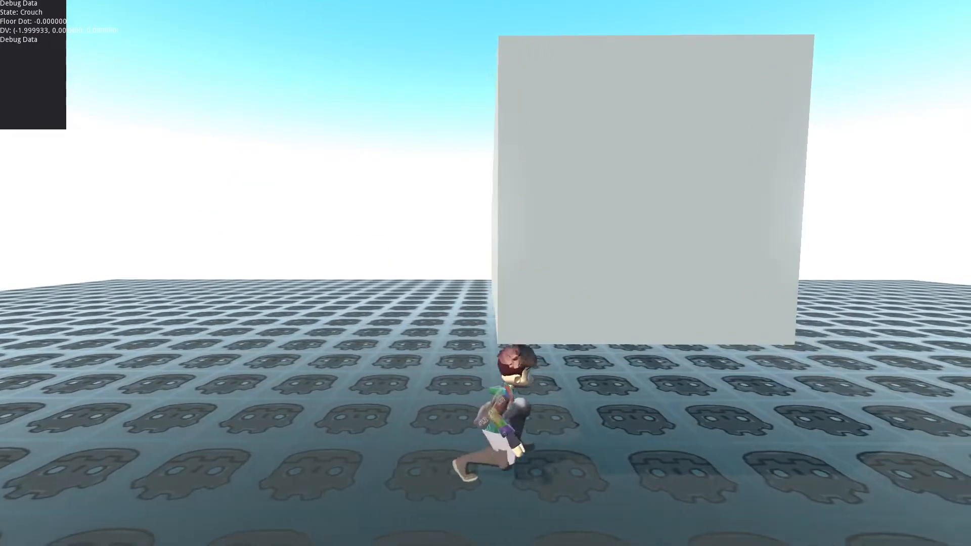
key(a)
key(d)
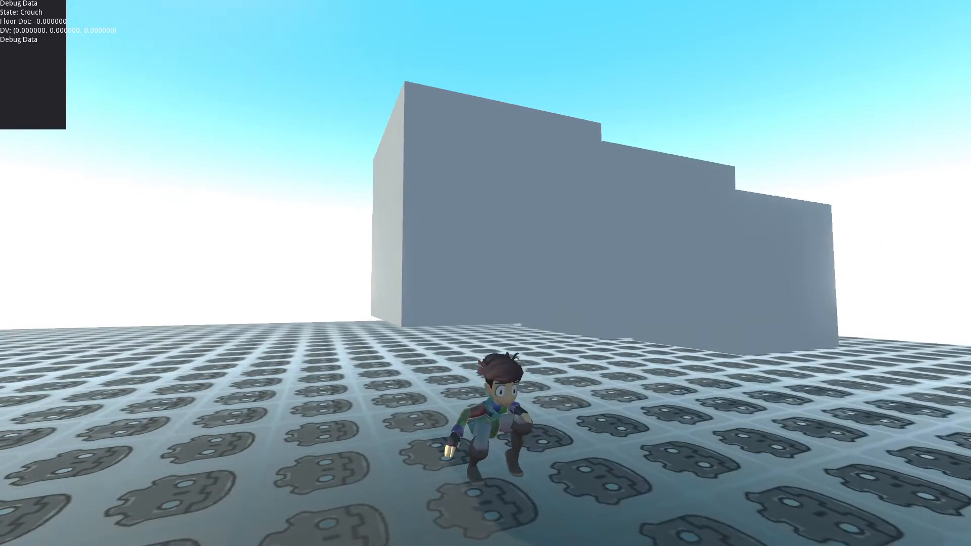
- Test running, crouching and jumping the character around the outside of the tallest raised block
key(s)
key(ctrl)
key(w)
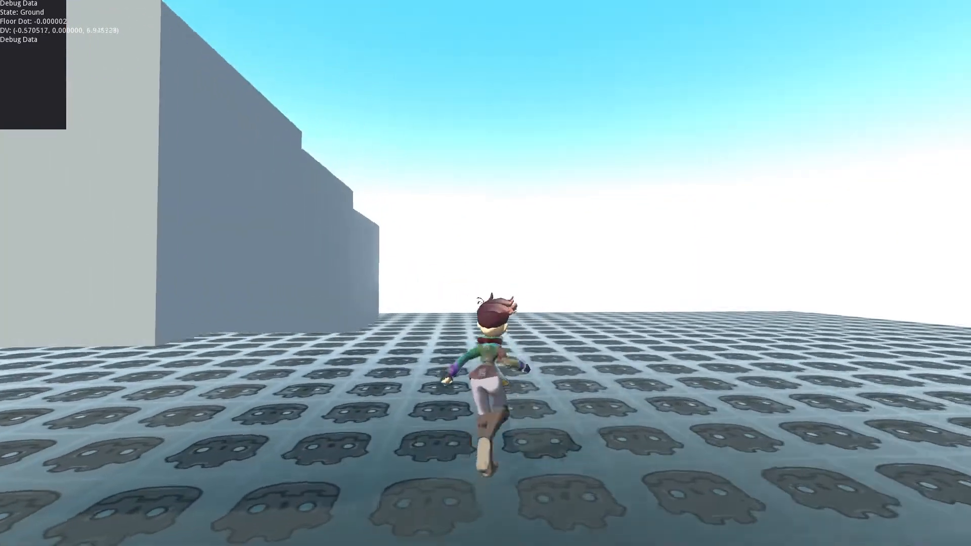
key(ctrl)
key(space)
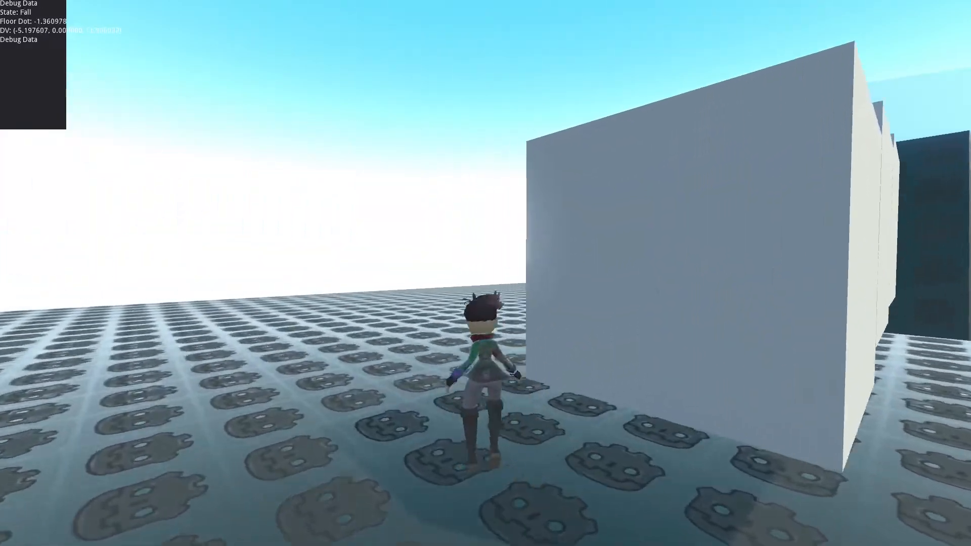
- Test crouch-walking the character underneath the raised blocks and standing up on the open floor beyond them
key(w)
key(ctrl)
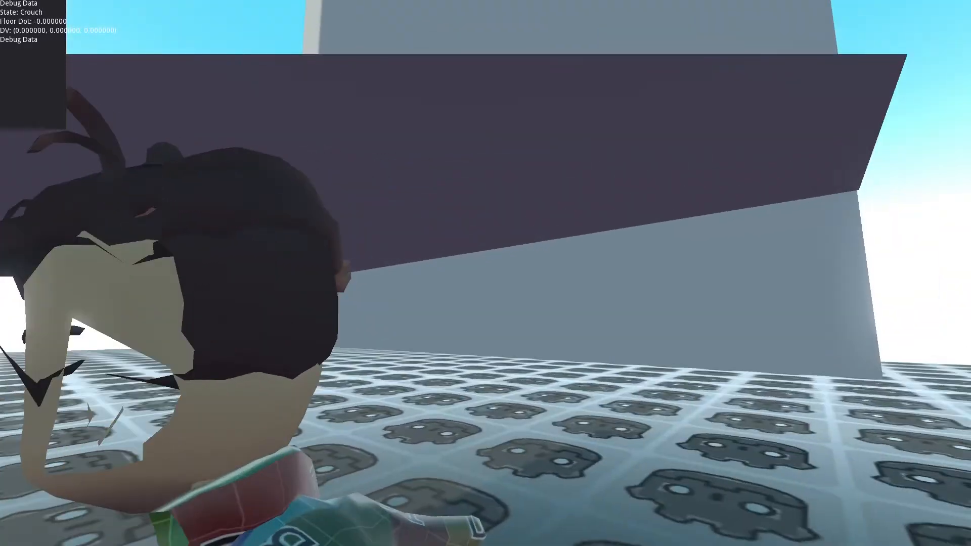
key(w)
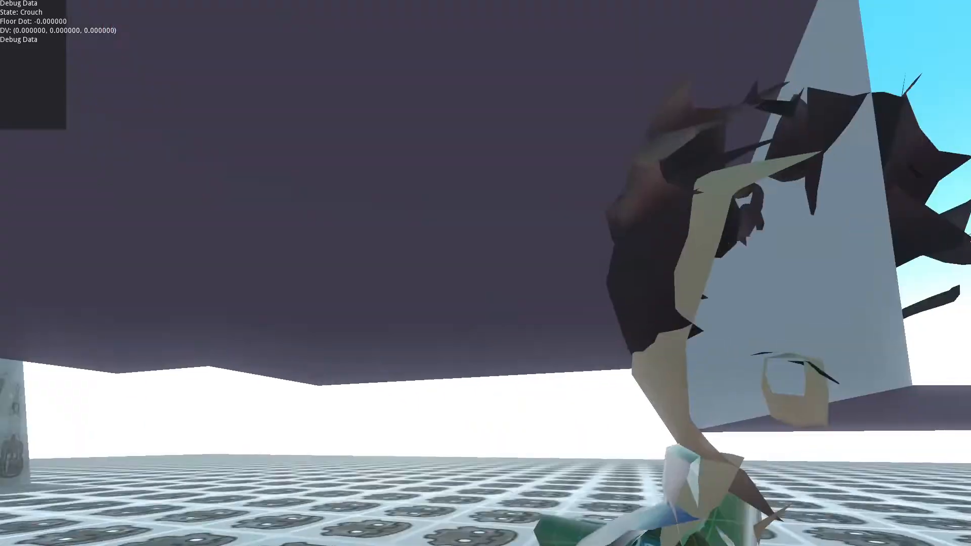
key(w)
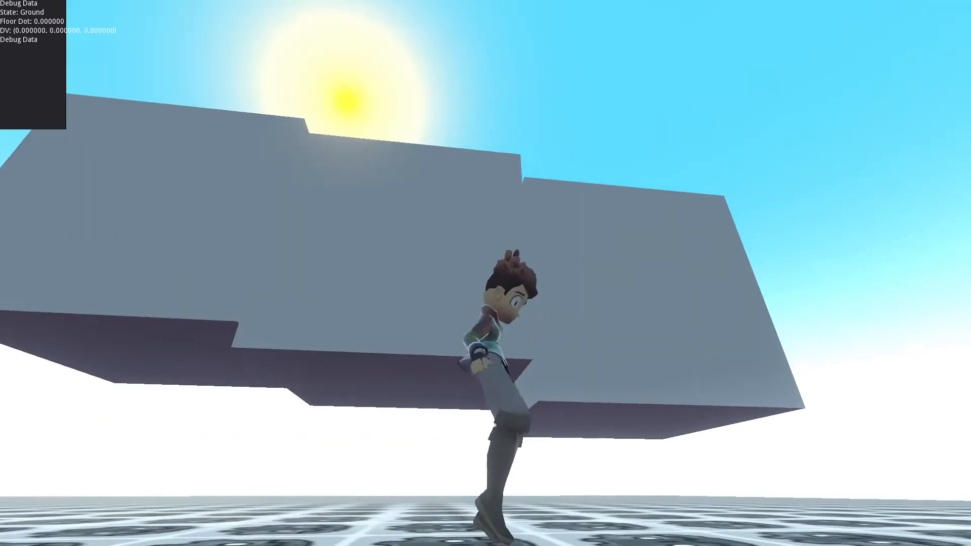
key(ctrl)
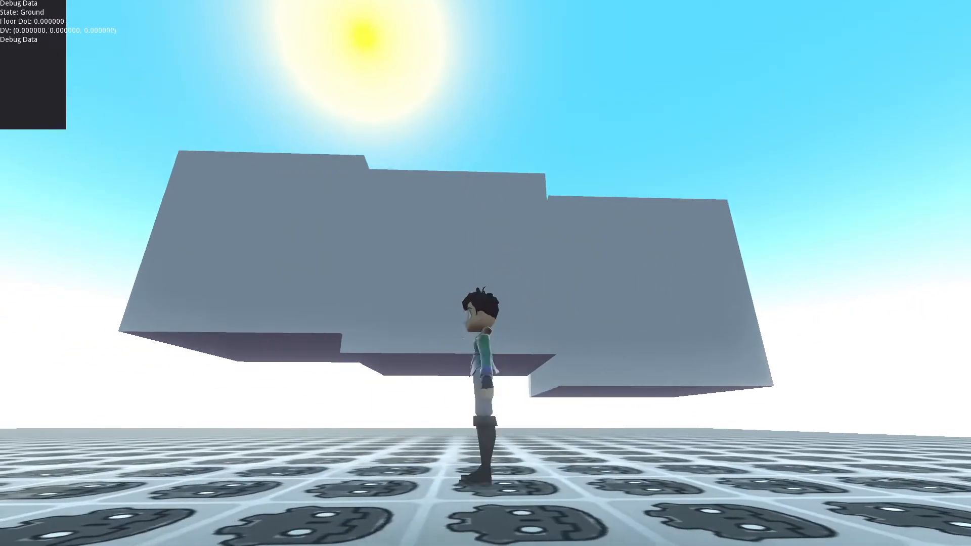
- Crouch-walk the character back under the raised blocks and along their stepped undersides to test the head clearance
key(ctrl)
key(w)
key(w)
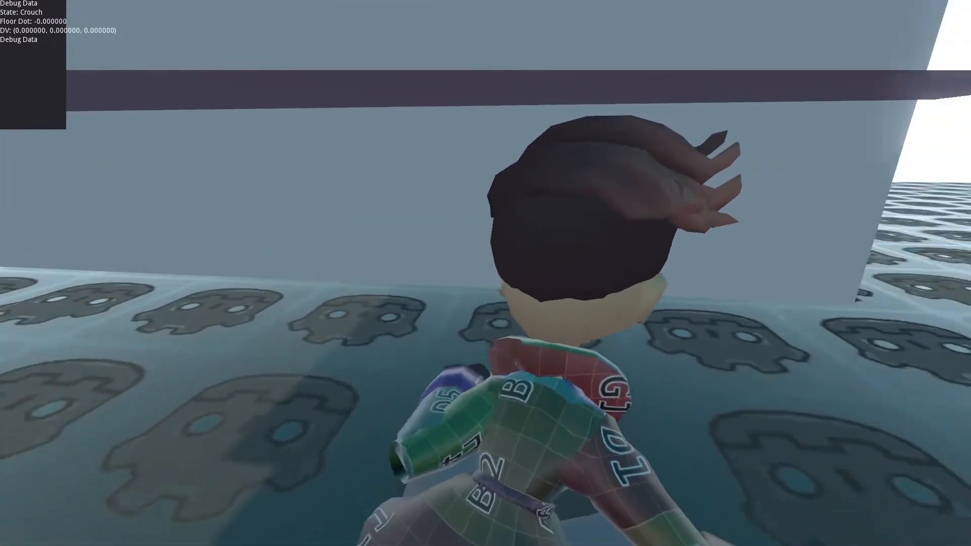
key(w)
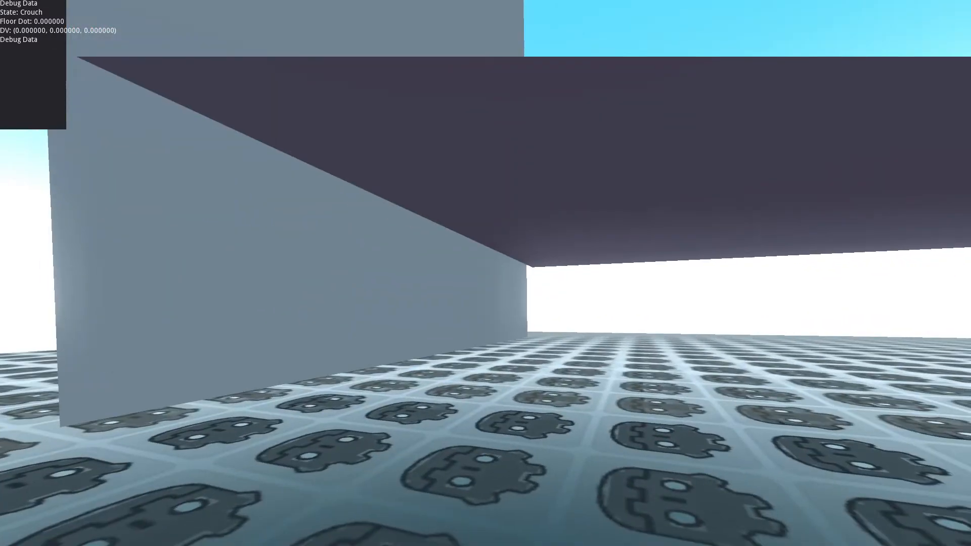
key(w)
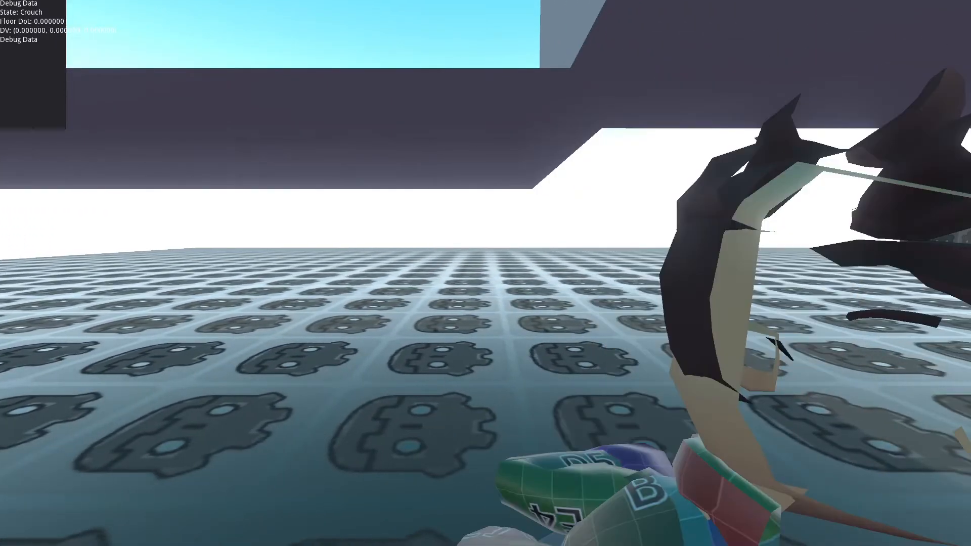
key(w)
key(w)
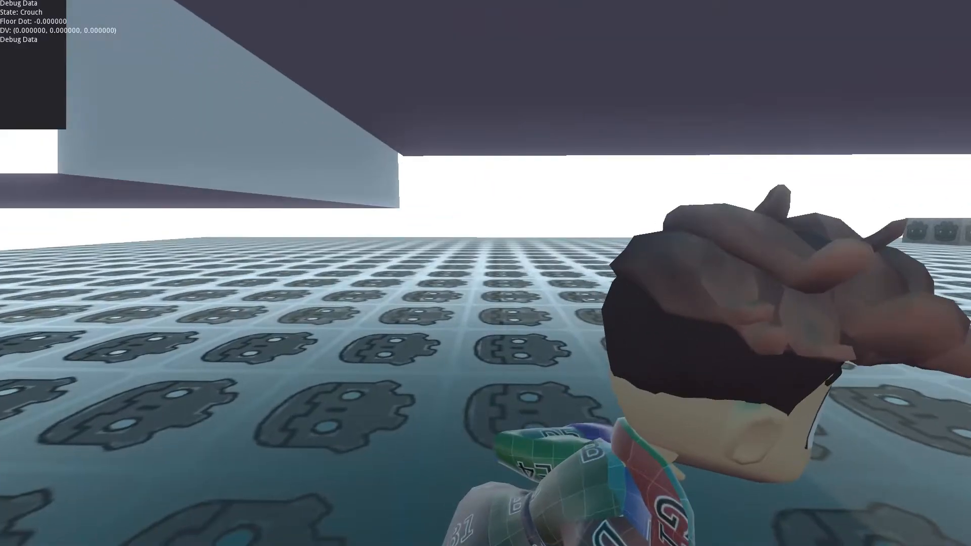
key(w)
- Run the character past the ramps and across the floor to the tall textured blocks beside the blue volume
key(w)
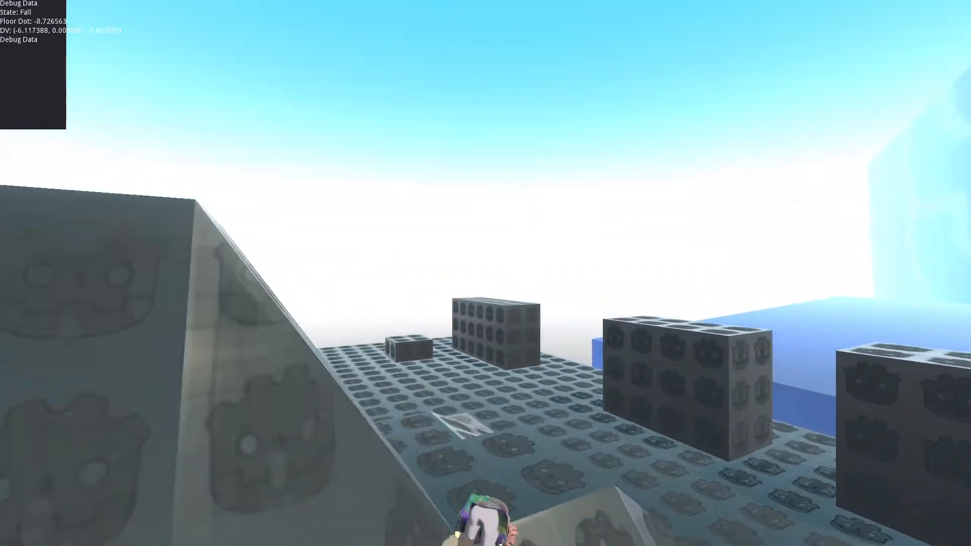
key(w)
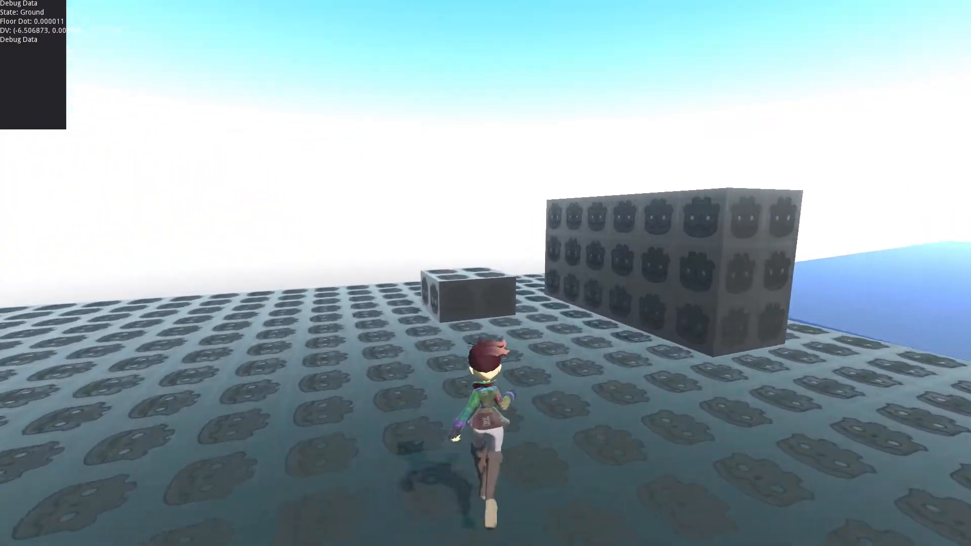
key(w)
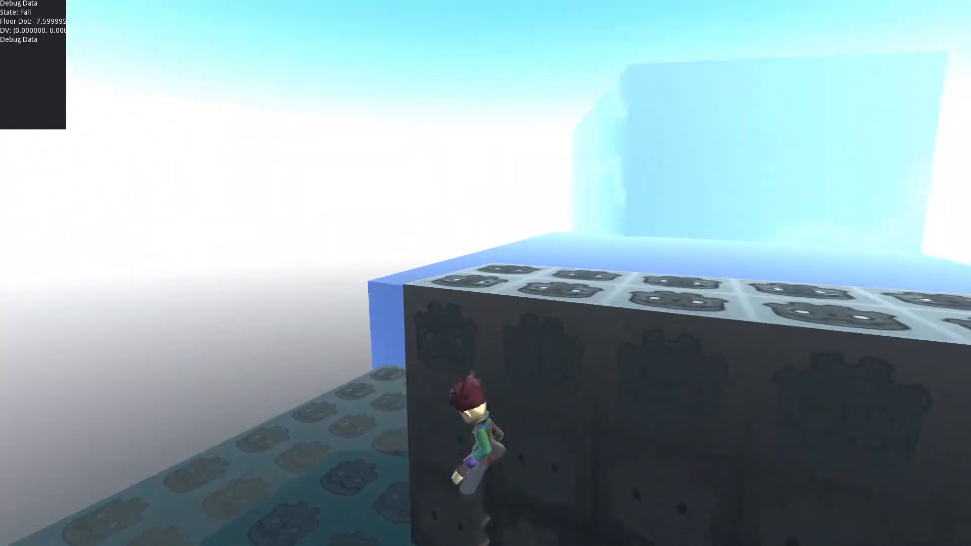
key(w)
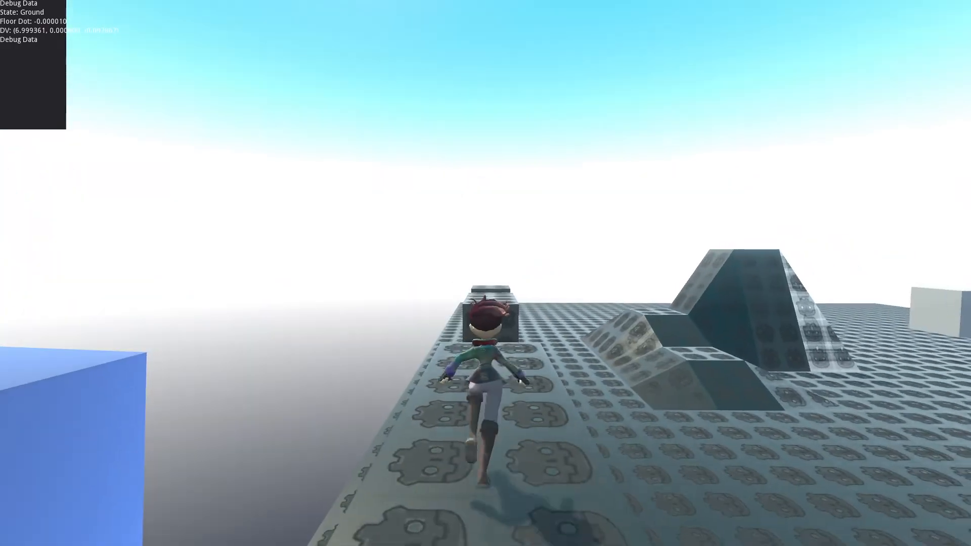
- Test crouch-jumping up the tall textured blocks and running along their tops
key(w)
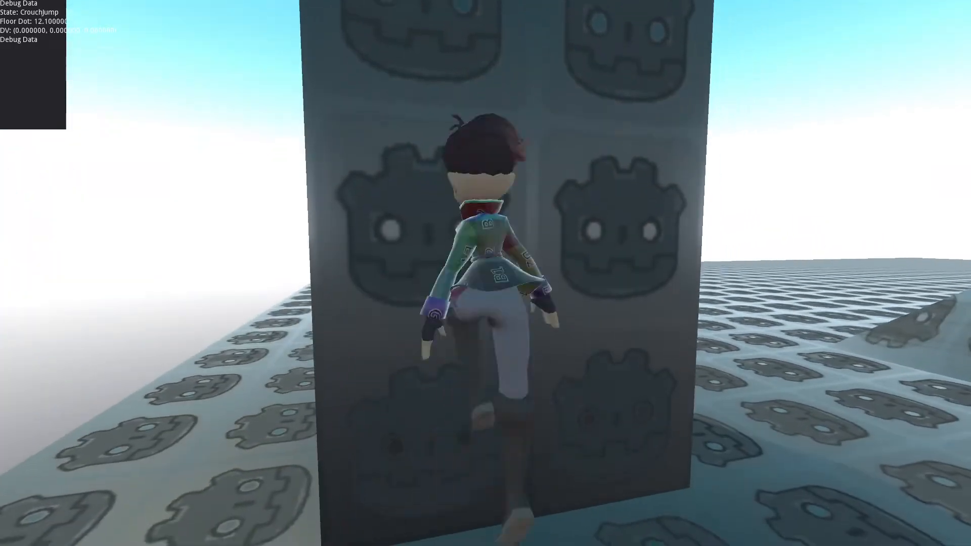
key(w)
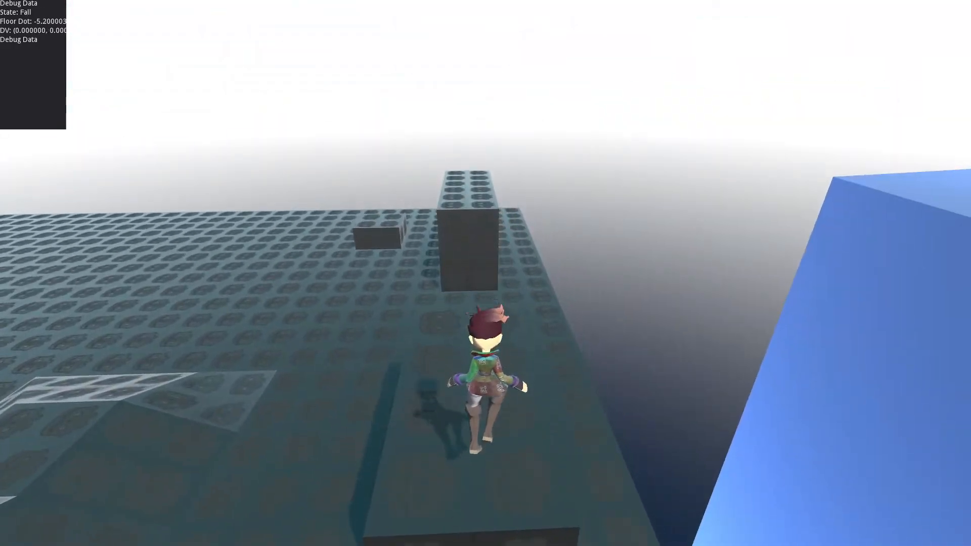
key(w)
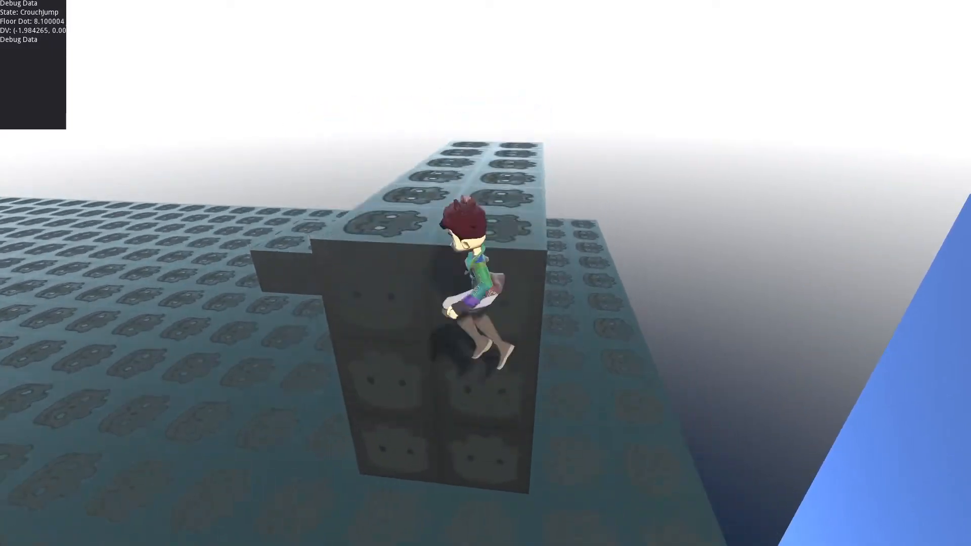
key(w)
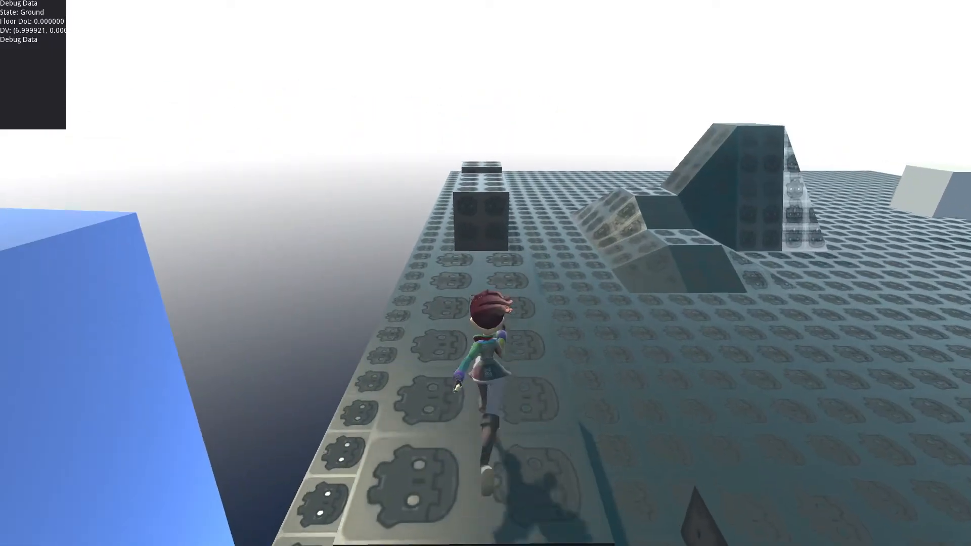
- Test crouching in the gap between the tall blocks and roll-jumping across the row of block tops
key(w)
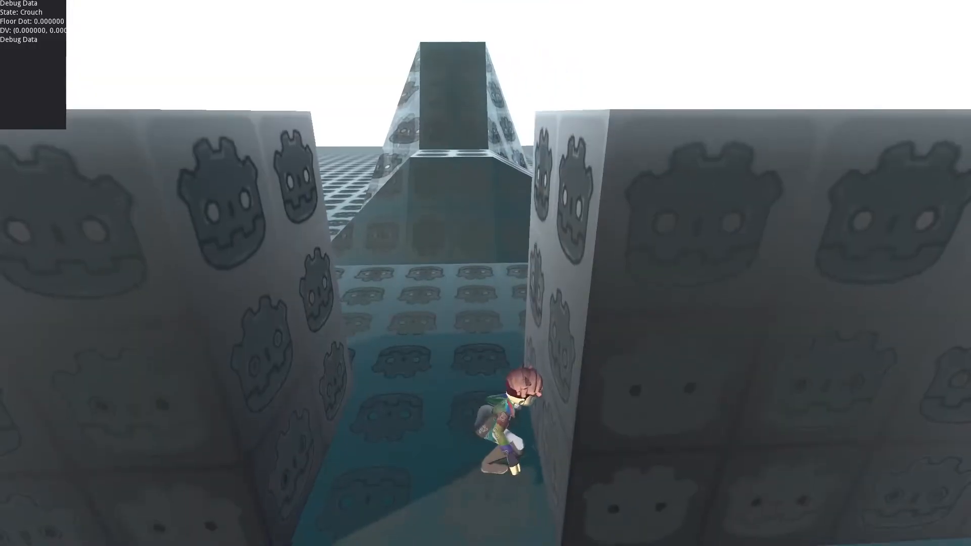
key(w)
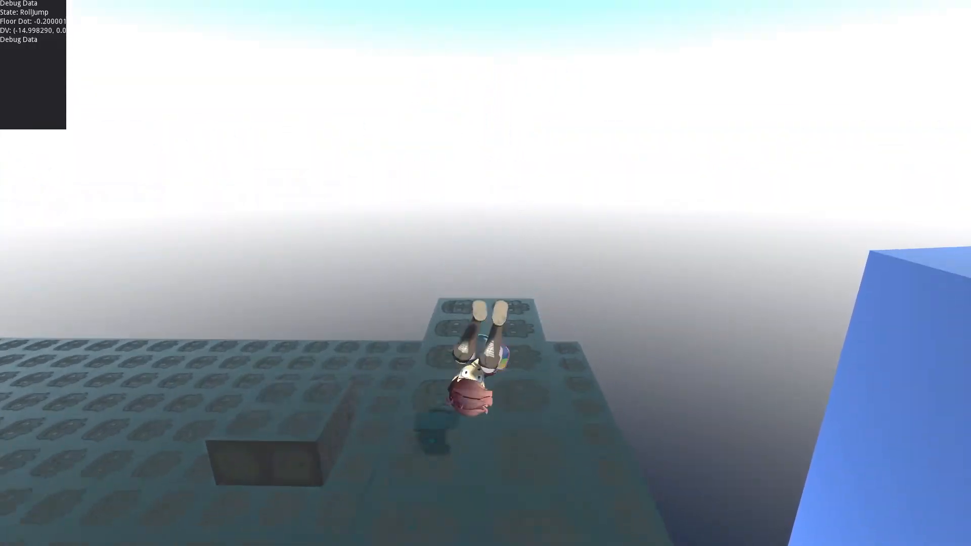
key(w)
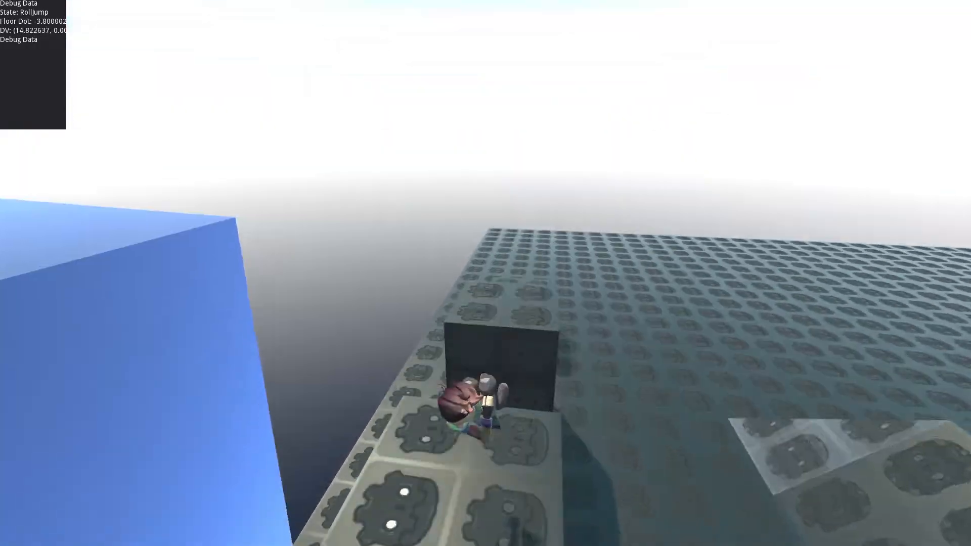
key(w)
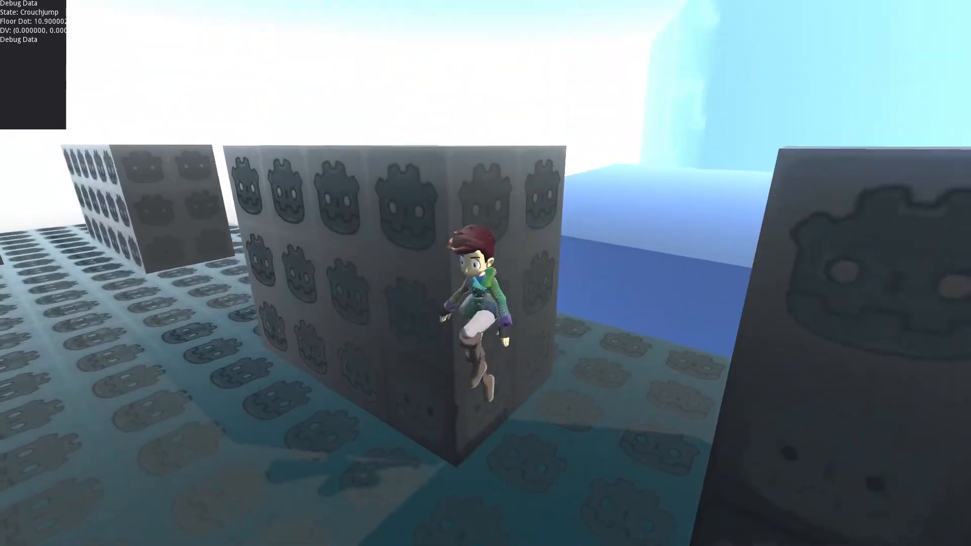
key(w)
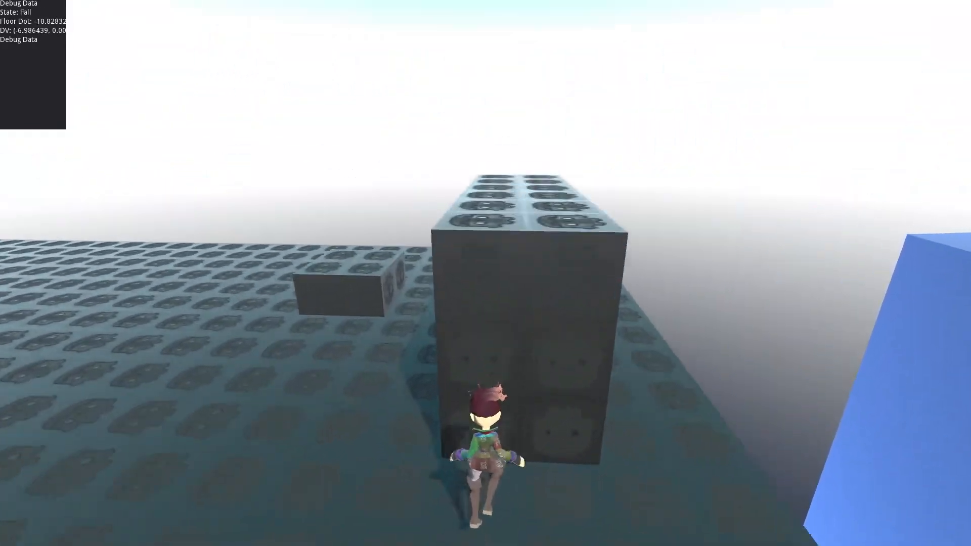
- Test jumping onto a tall block and sliding along its top, and end the game run
key(space)
key(w)
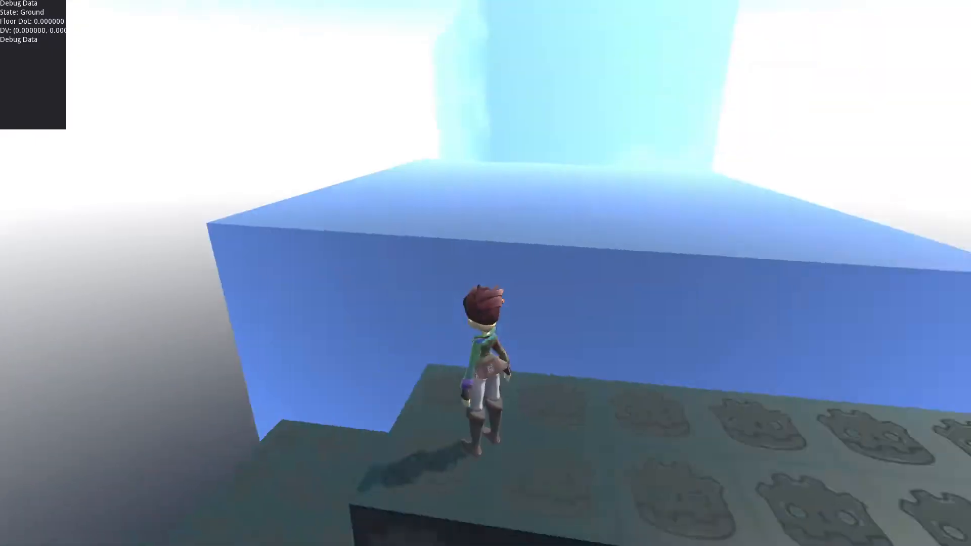
key(w)
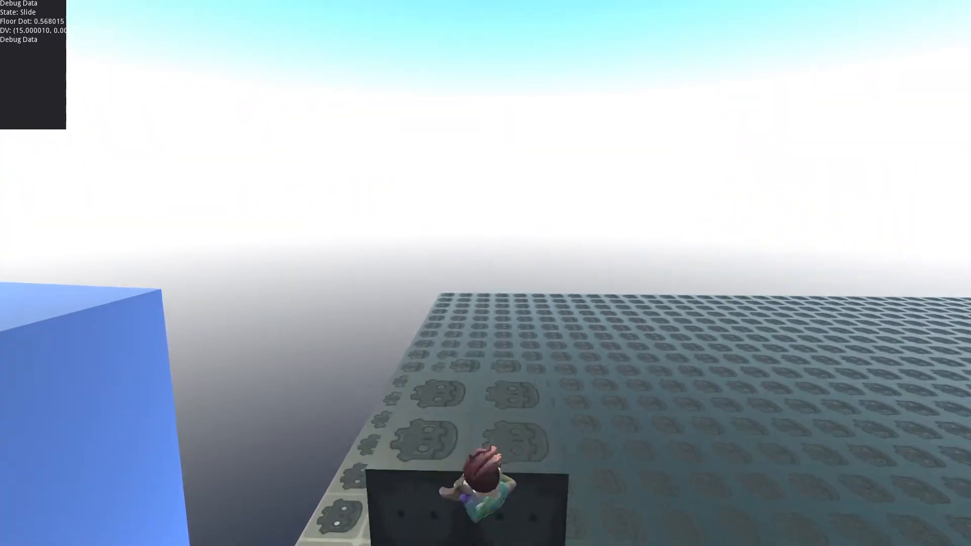
key(space)
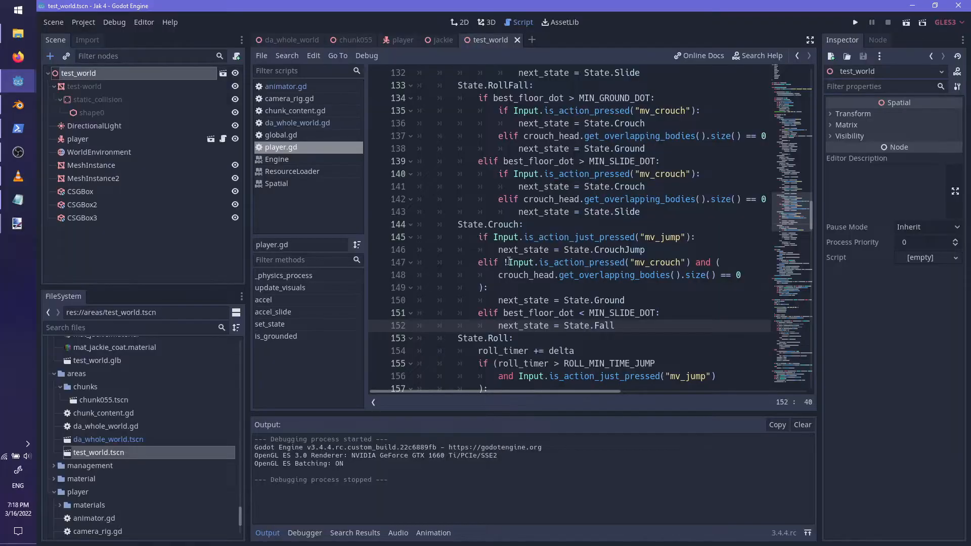
- Switch to Windows PowerShell, check the repository's git status and stage all changes in the project folder
click(18, 128)
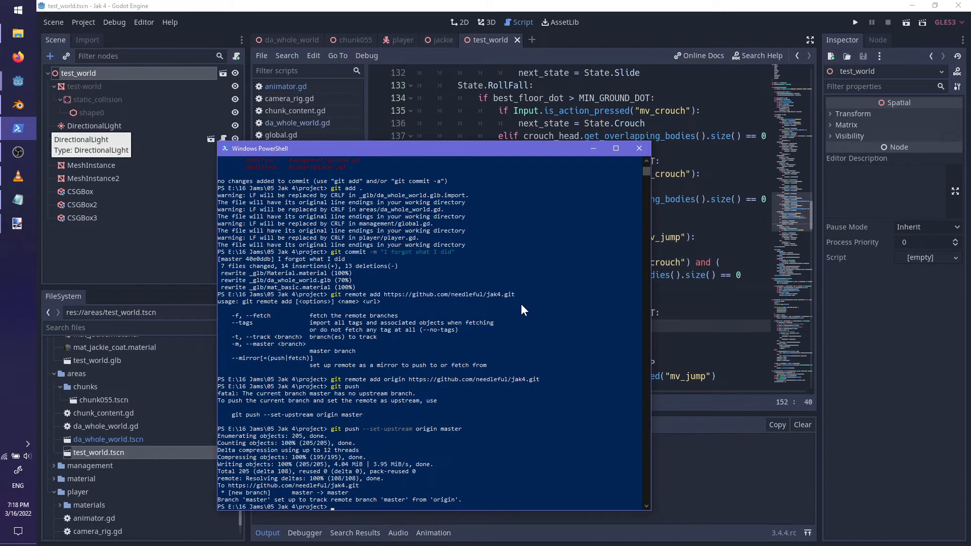
text(git status)
key(Return)
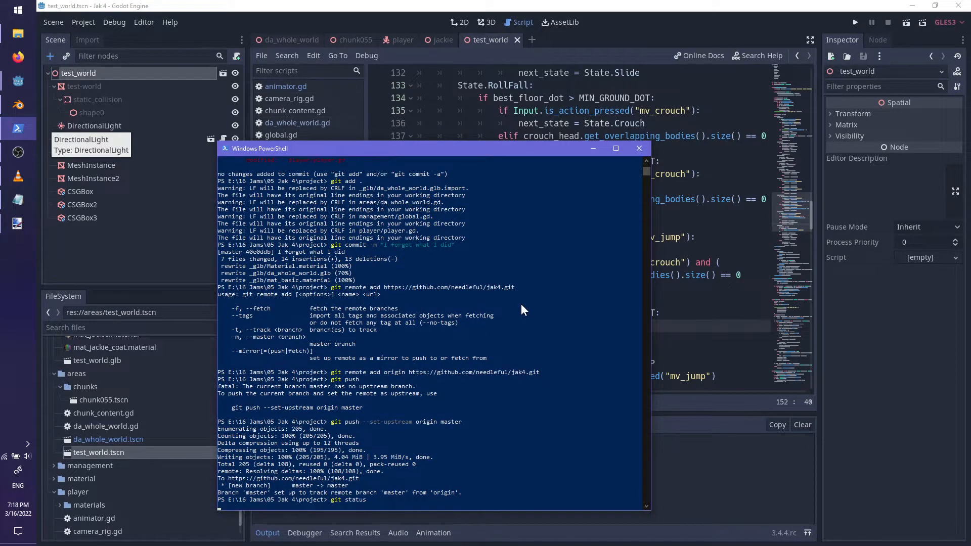
text(git add .)
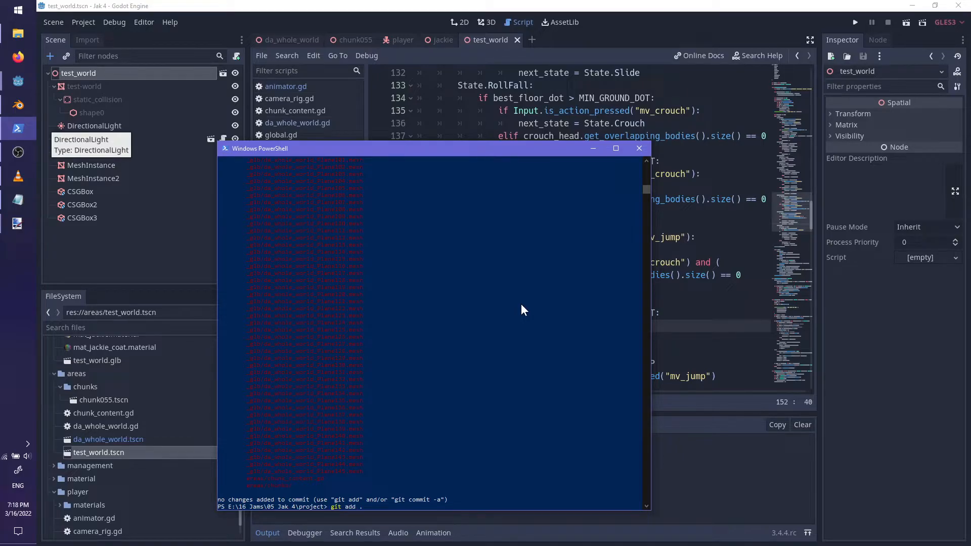
key(Return)
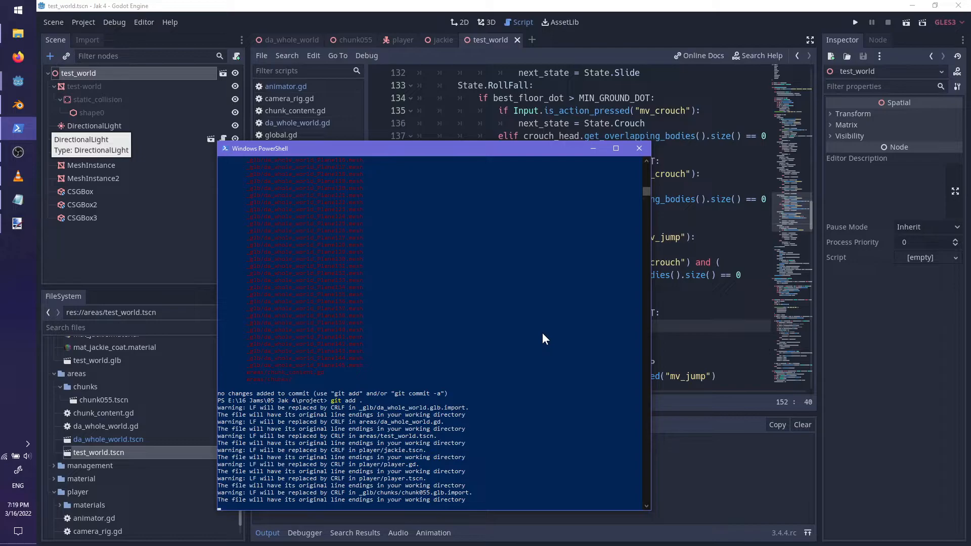
- Commit the staged changes with the message "Dynamic loading, player movement tweaks"
text(git commit -m ")
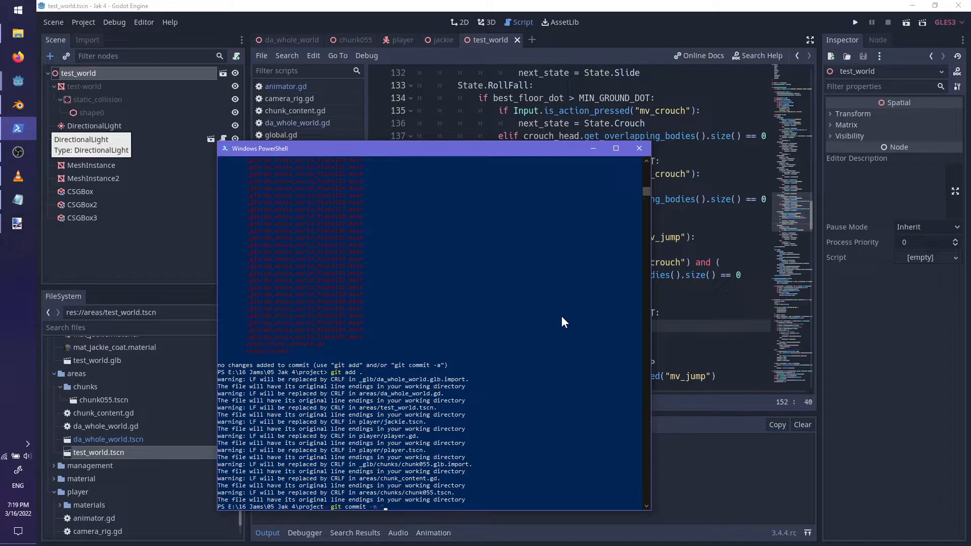
text(Sta)
key(BackSpace)
key(BackSpace)
key(BackSpace)
text(Dynamic loading, player movement tweaks")
key(Return)
- Push the commit to the remote git repository and return to the Godot editor
text(git)
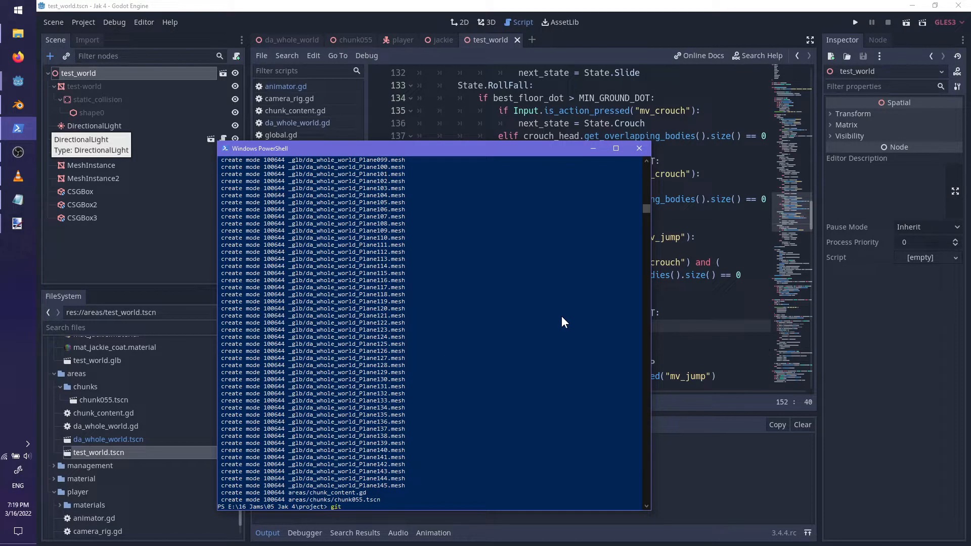
text( push)
key(Return)
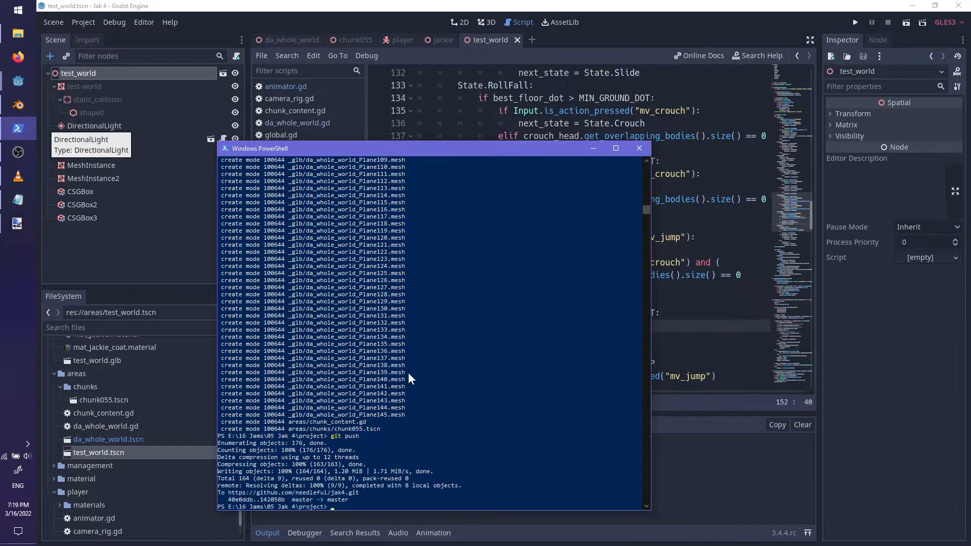
key(alt+Tab)
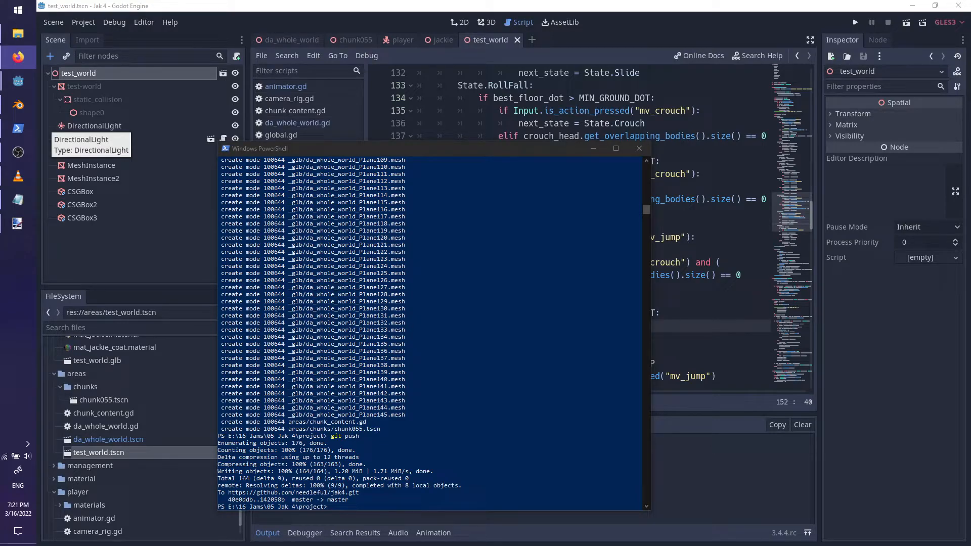
click(593, 148)
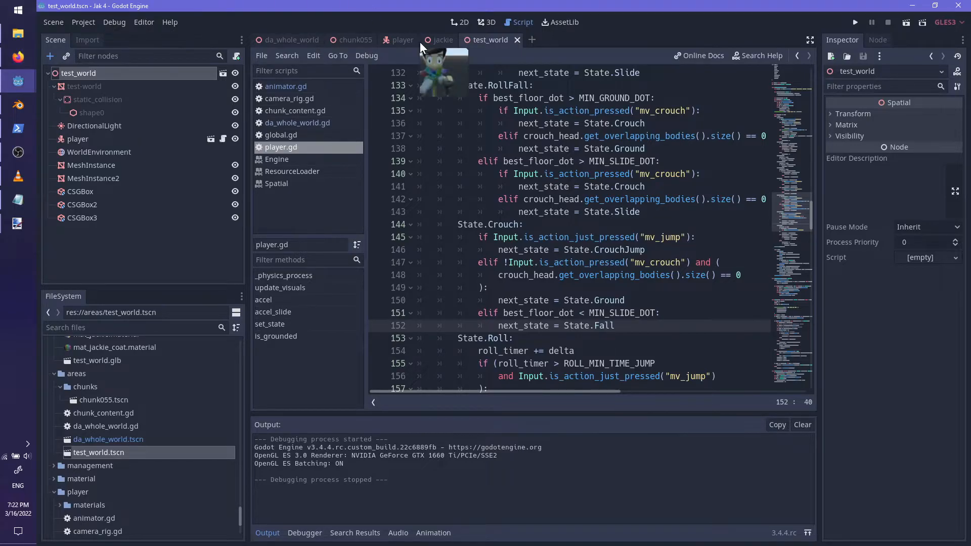
- Switch to the chunk055 scene, save it, run the game and test roll jumps over the ground beside the village wall
click(354, 40)
key(ctrl+s)
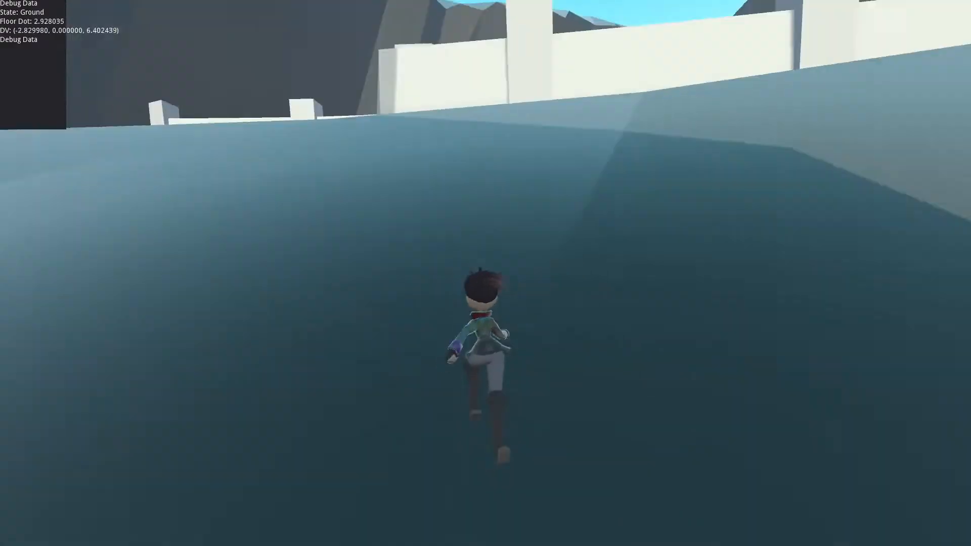
key(space)
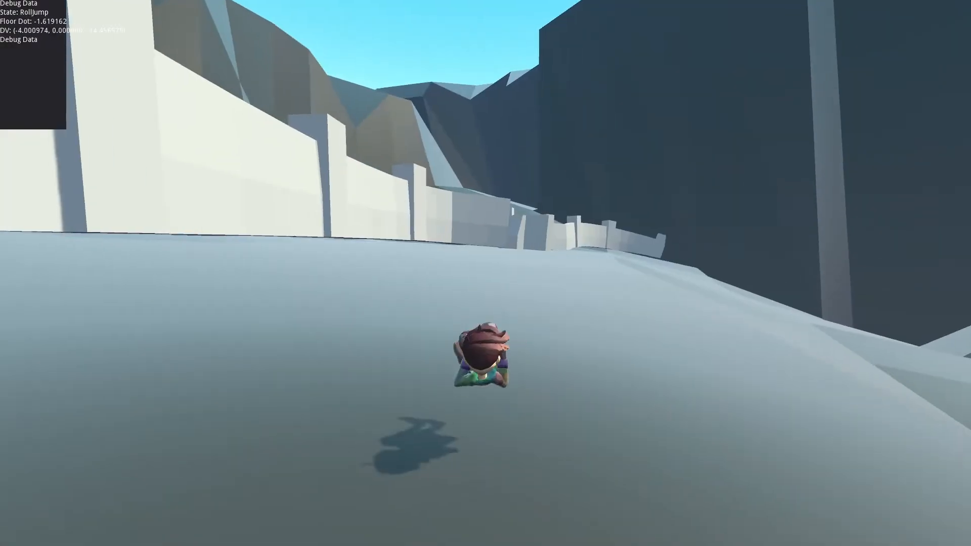
key(space)
key(space)
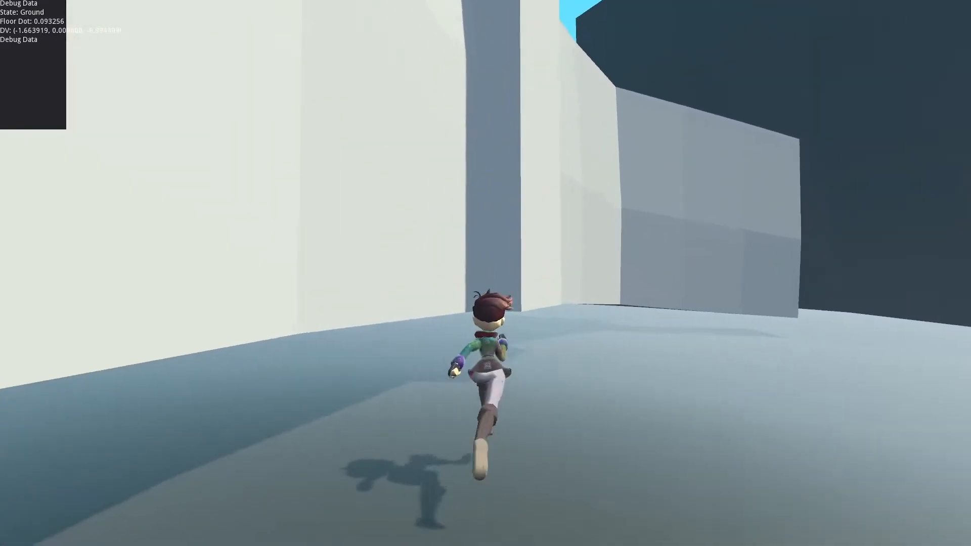
- Test crouching under the gap beneath the village wall and roll jumping across the ground away from it
key(ctrl)
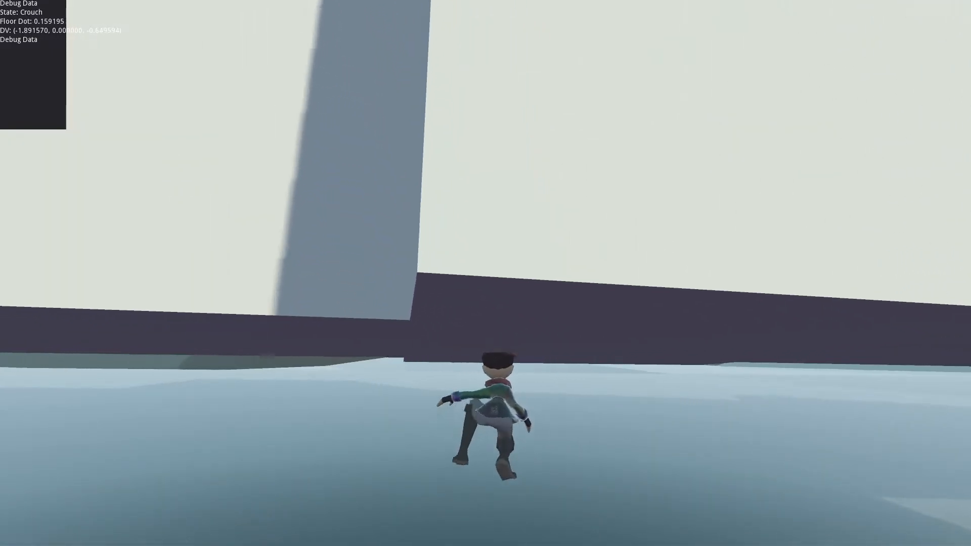
key(shift)
key(space)
key(space)
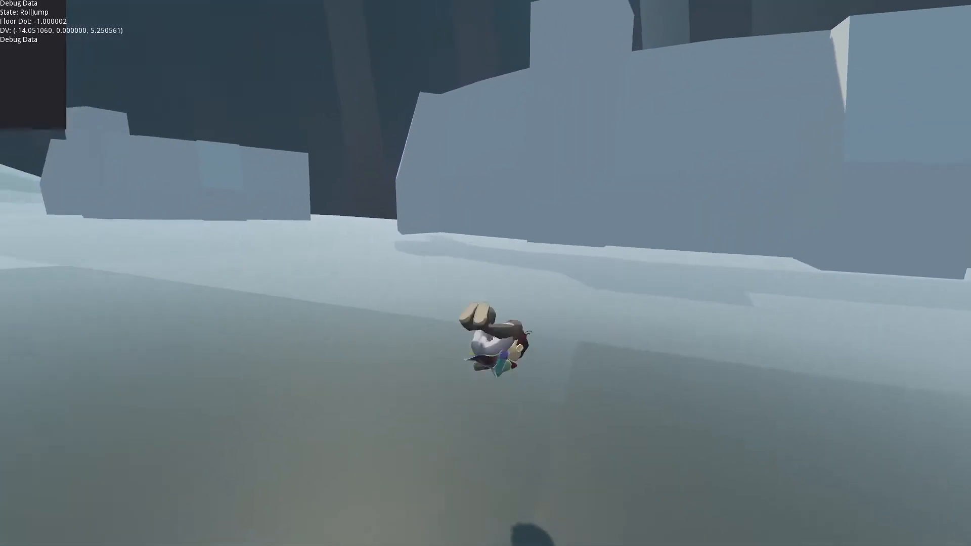
key(space)
key(s)
key(shift)
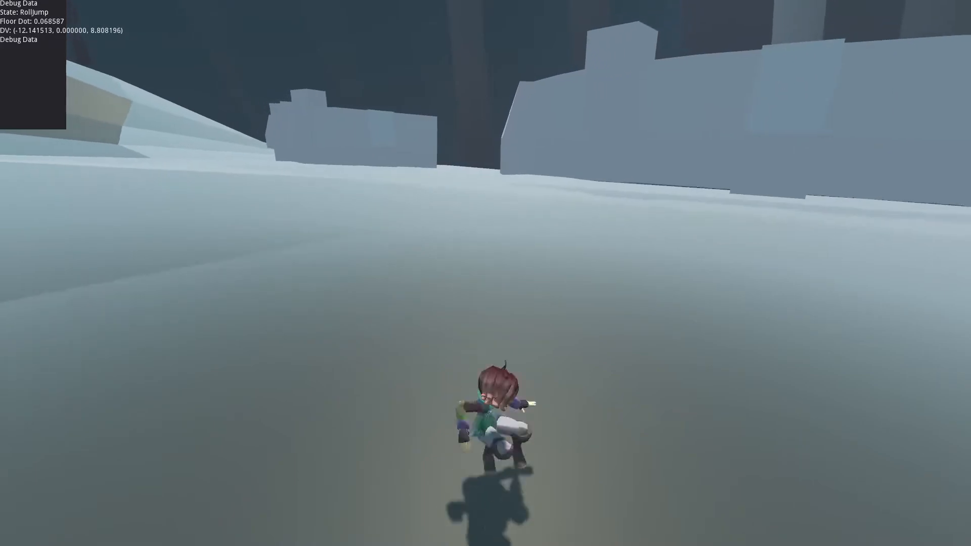
- Test chaining rolls and roll jumps across the uneven slopes, with the village walls in the distance
key(space)
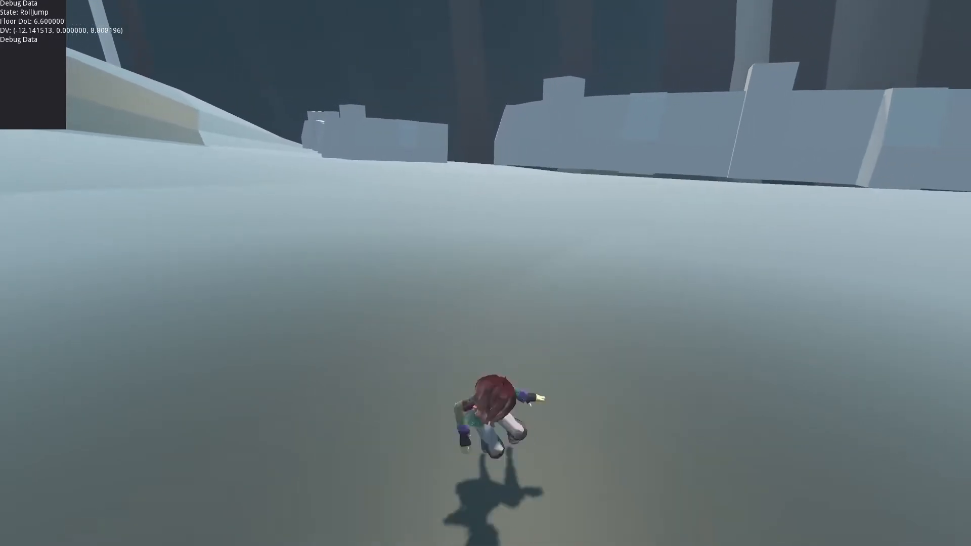
key(shift)
key(space)
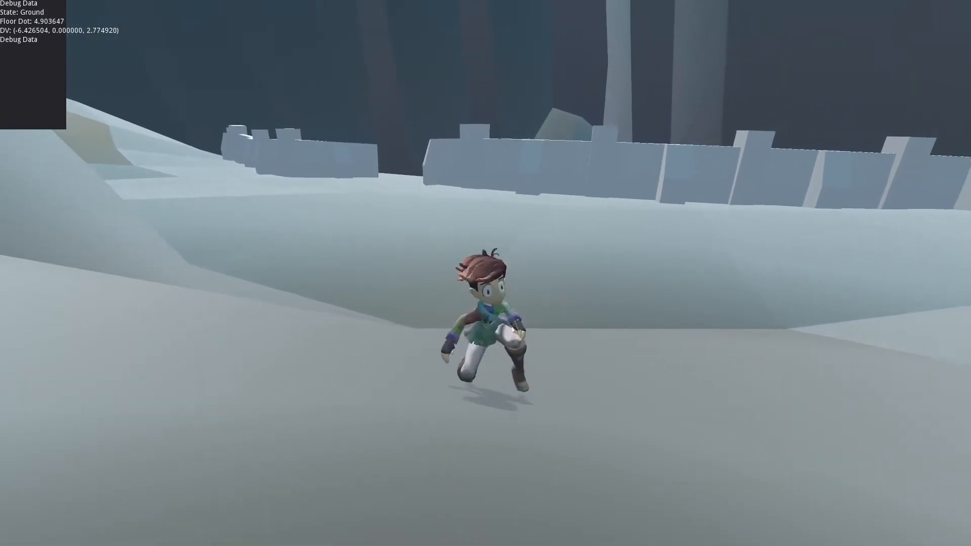
key(shift)
key(space)
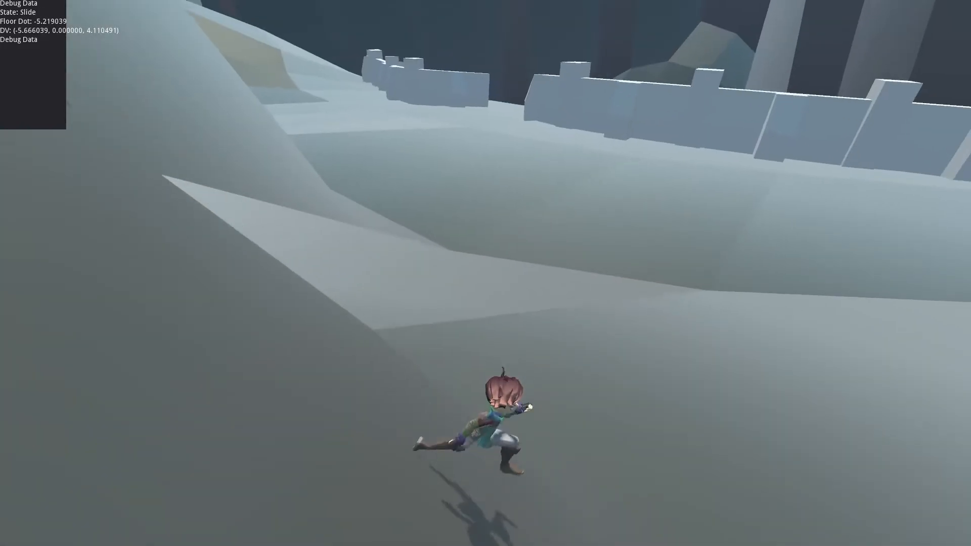
key(shift)
key(shift)
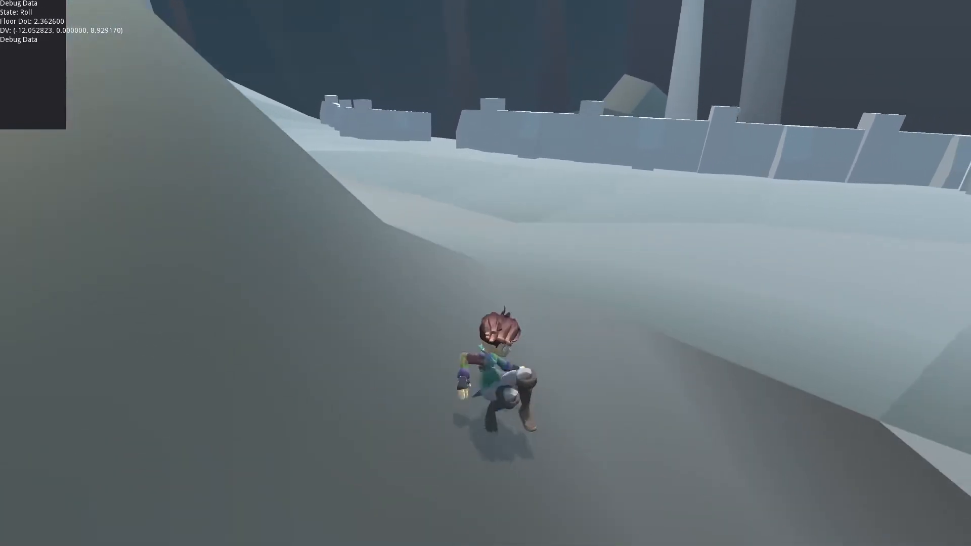
key(space)
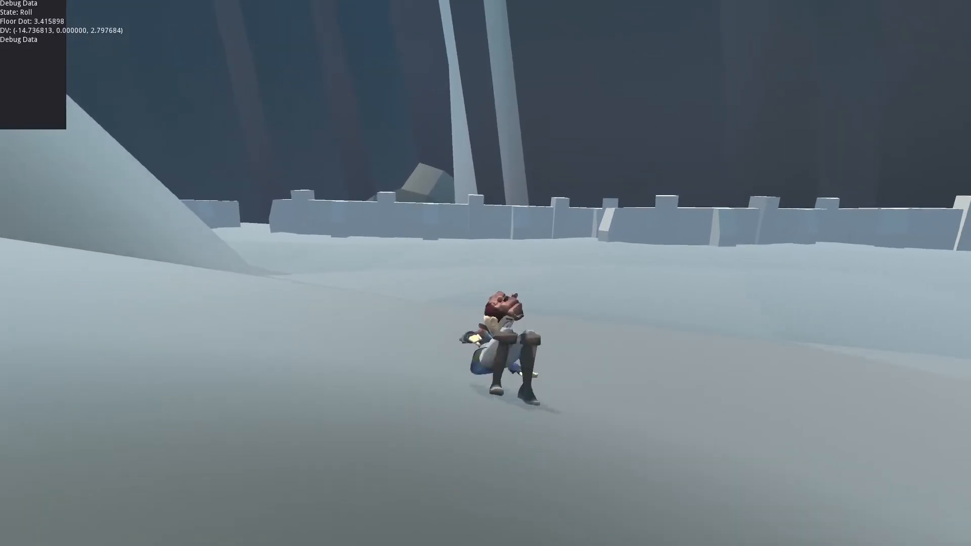
key(shift)
key(space)
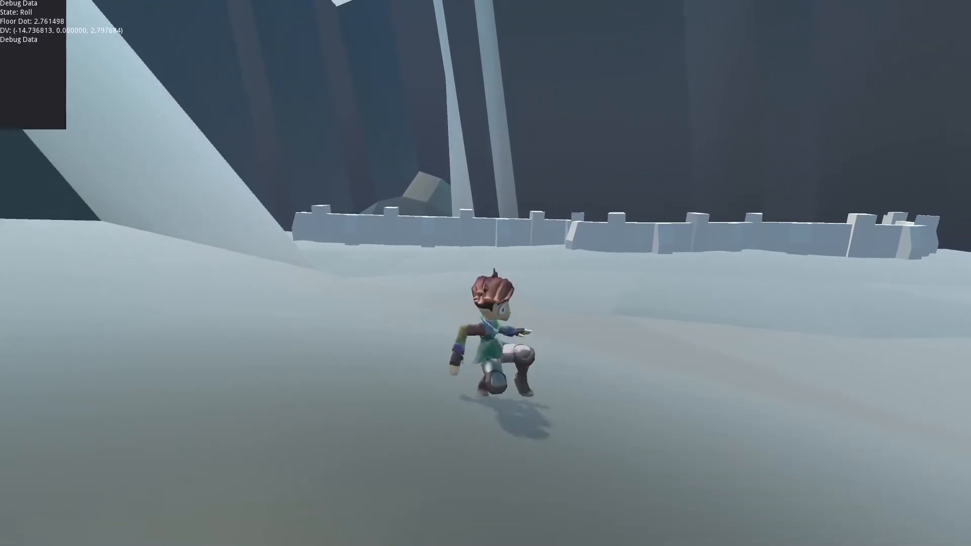
- Test repeated rolls across the open ground past the dark cliff, moving farther from the village walls
key(shift)
key(shift)
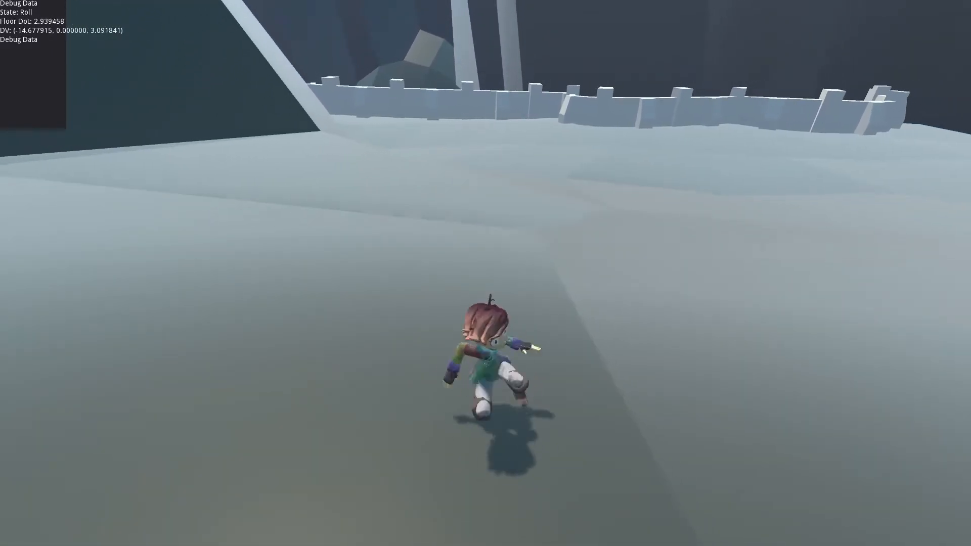
key(space)
key(shift)
key(space)
key(shift)
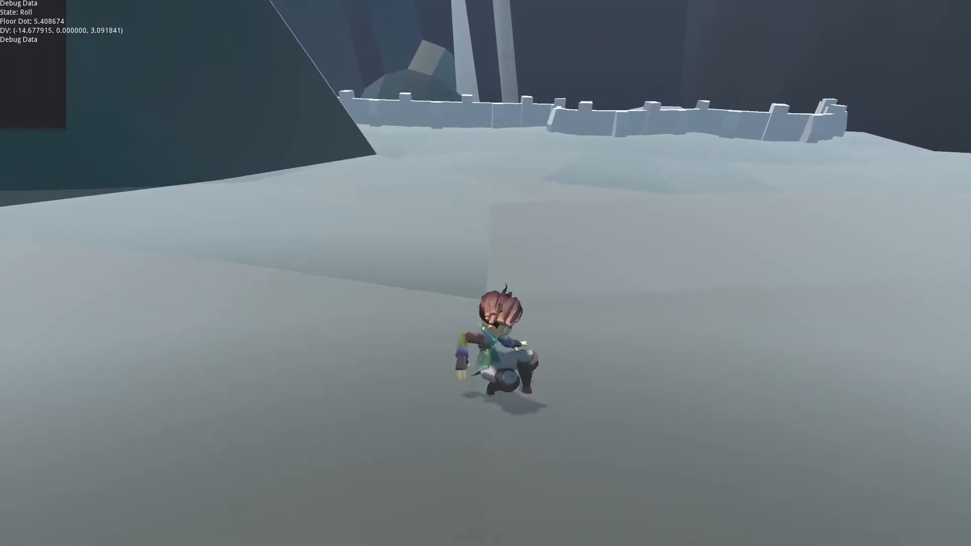
key(space)
key(shift)
key(space)
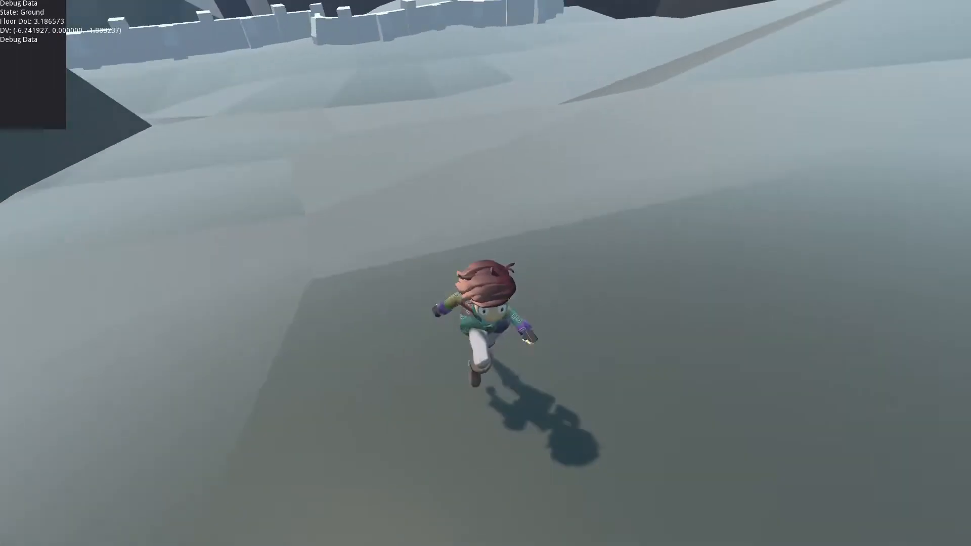
key(shift)
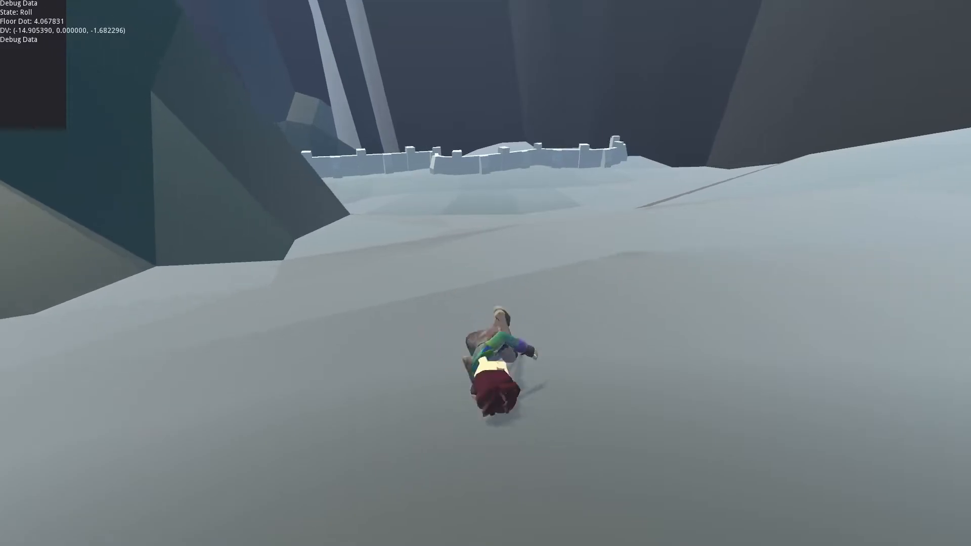
key(shift)
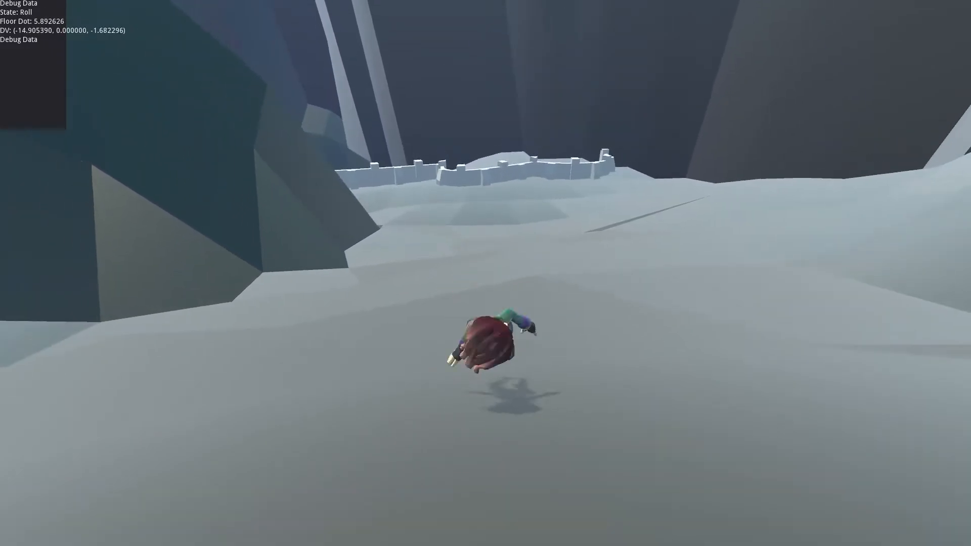
key(shift)
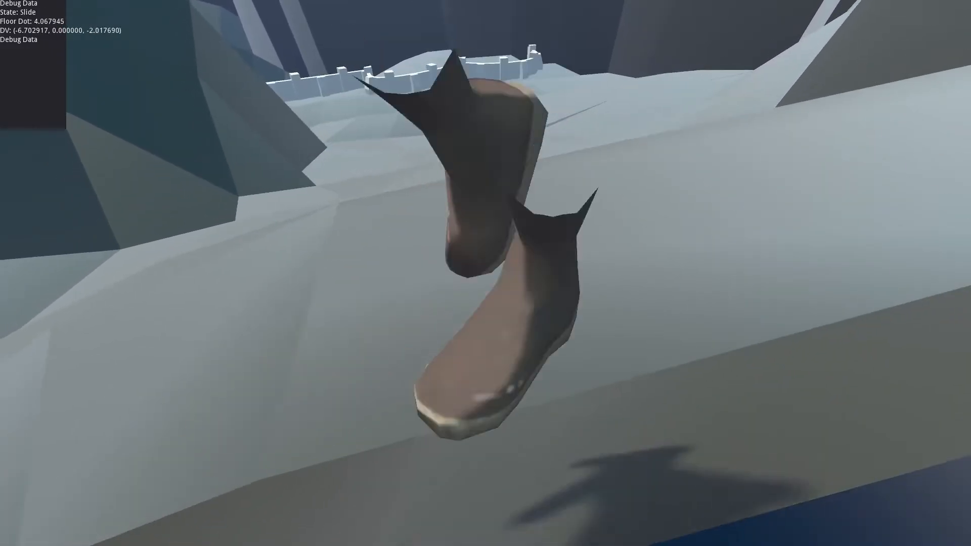
- Test rolling and running over the hills facing away from the village walls
key(ctrl)
key(w)
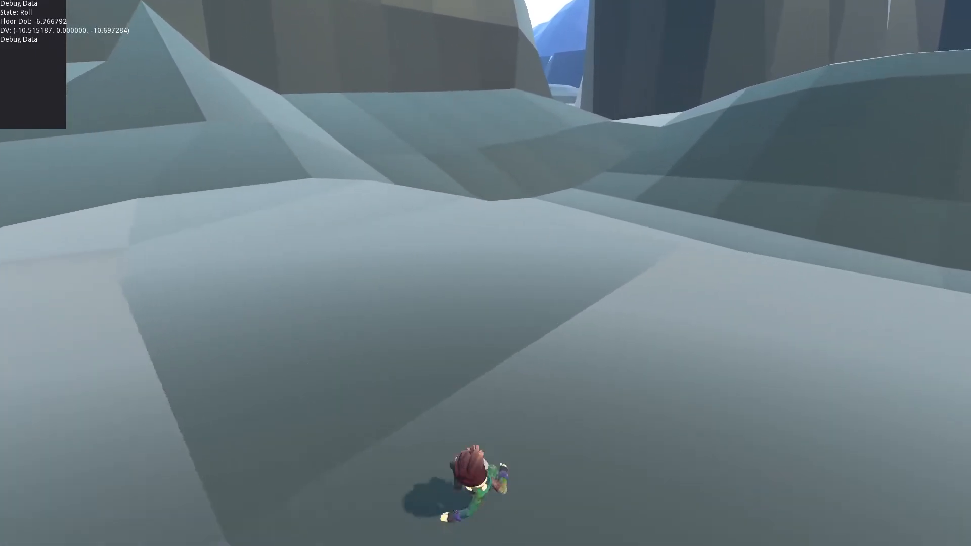
key(s)
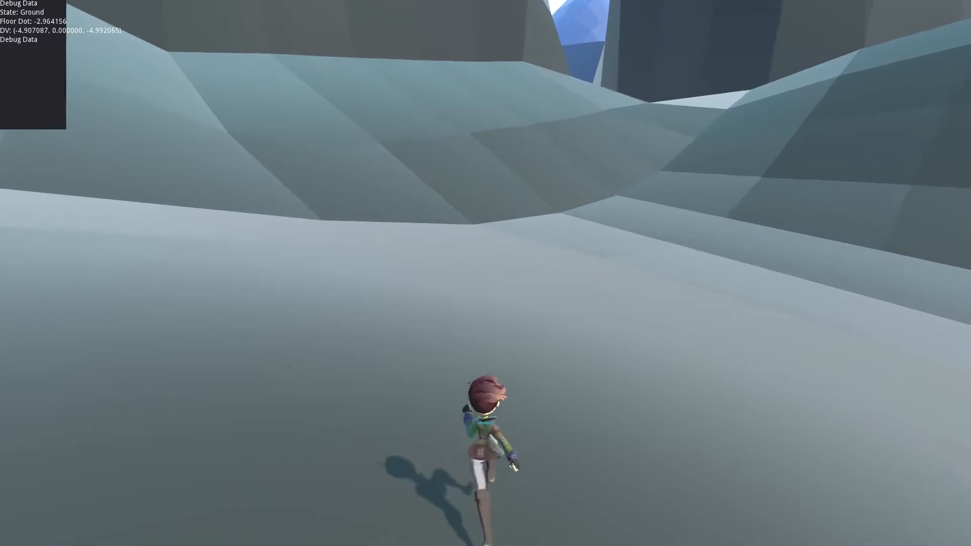
key(ctrl)
key(s)
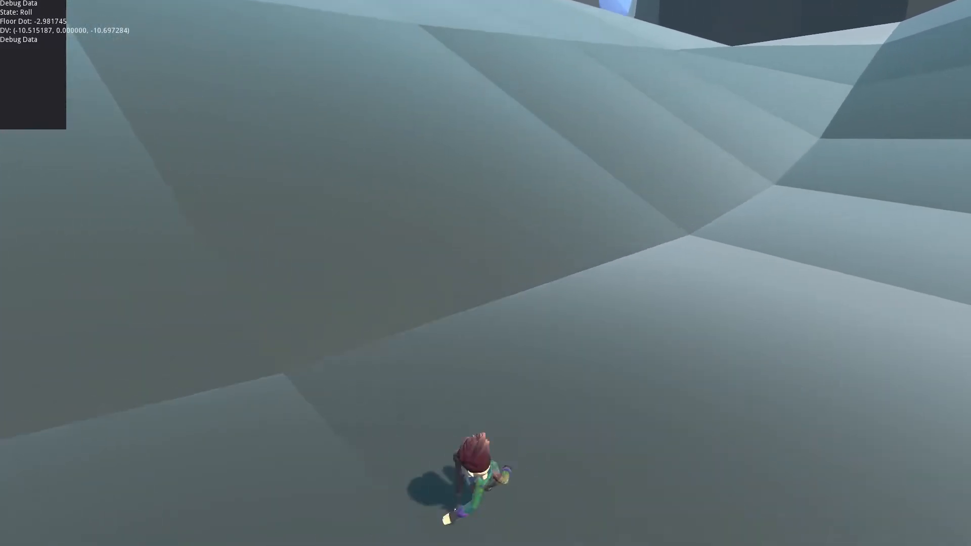
key(space)
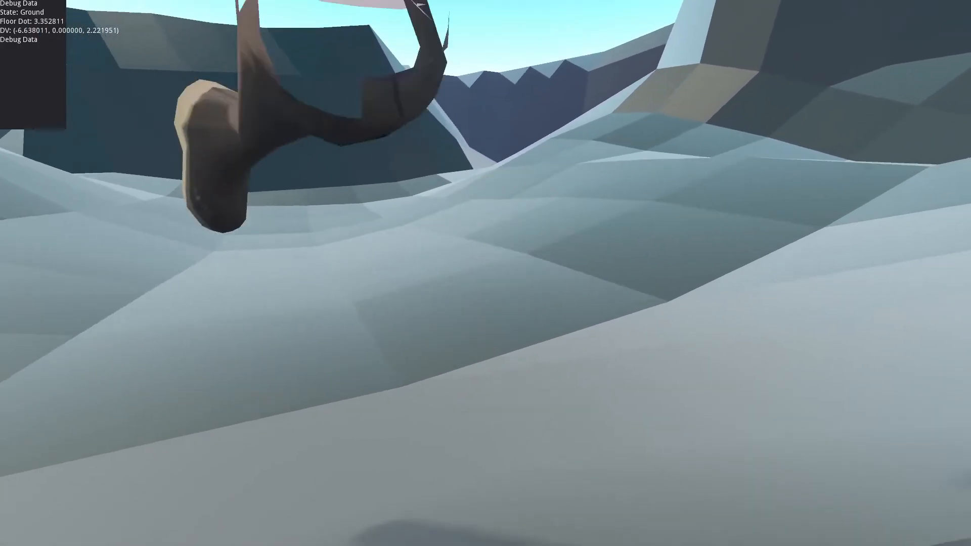
- Test rolling and roll jumping up the hillside towards the valley, and bring the character to a stop on the slope
key(ctrl)
key(w)
key(ctrl)
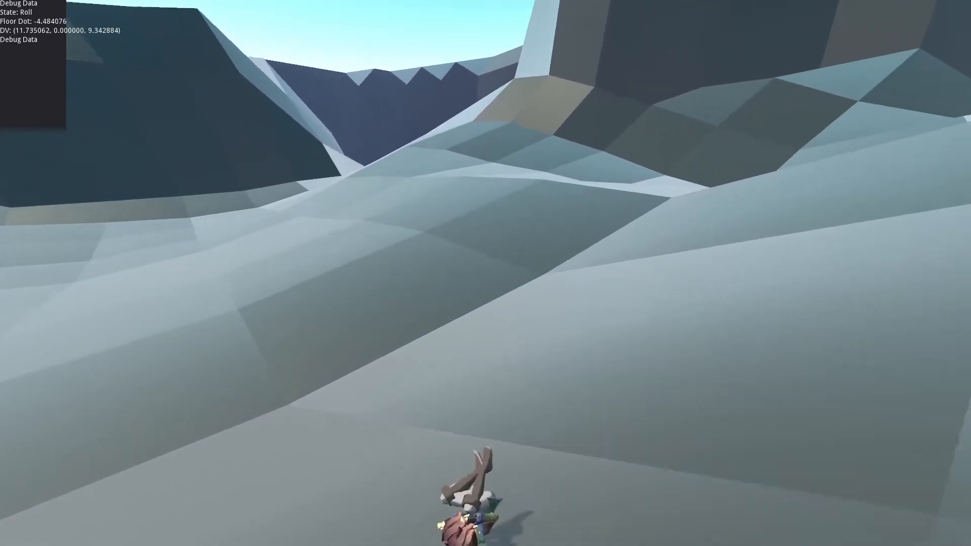
key(w)
key(ctrl)
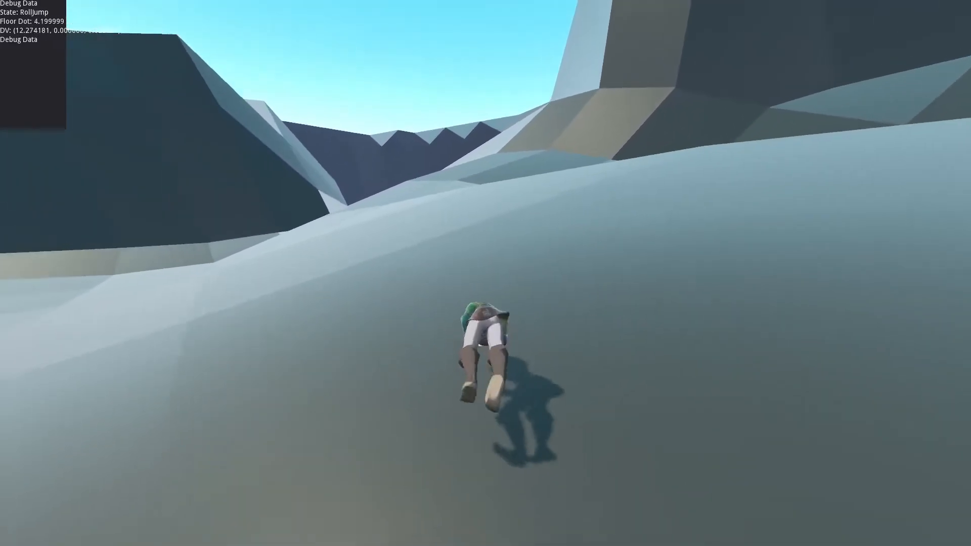
key(ctrl)
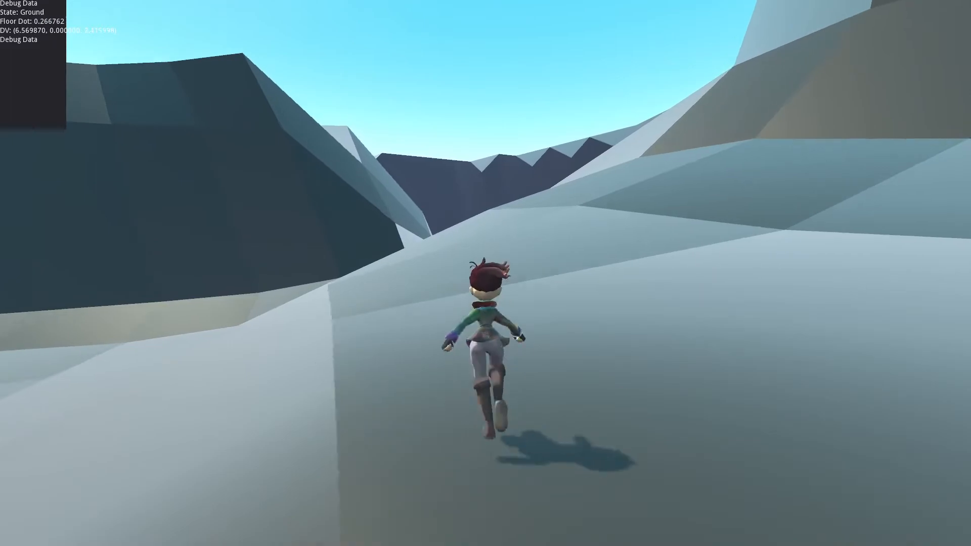
key(ctrl)
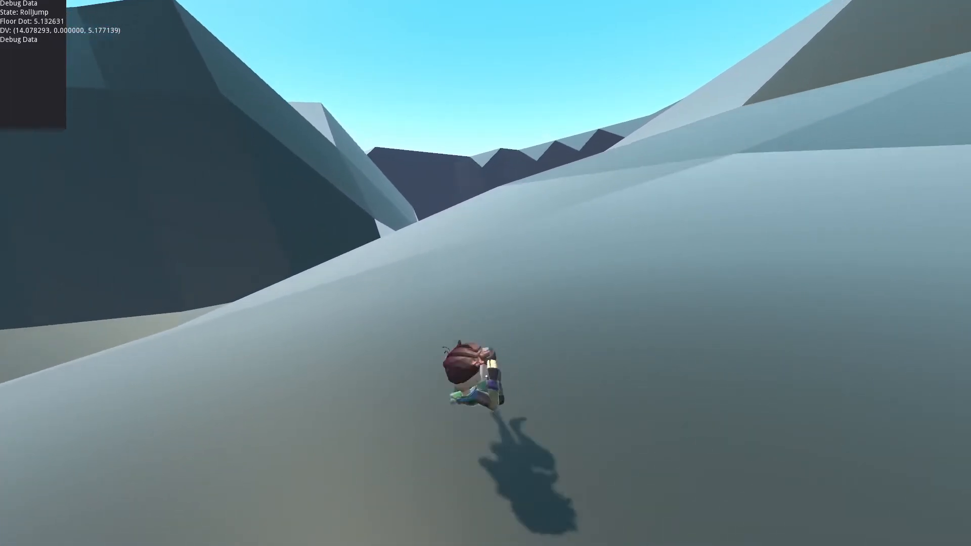
key(ctrl)
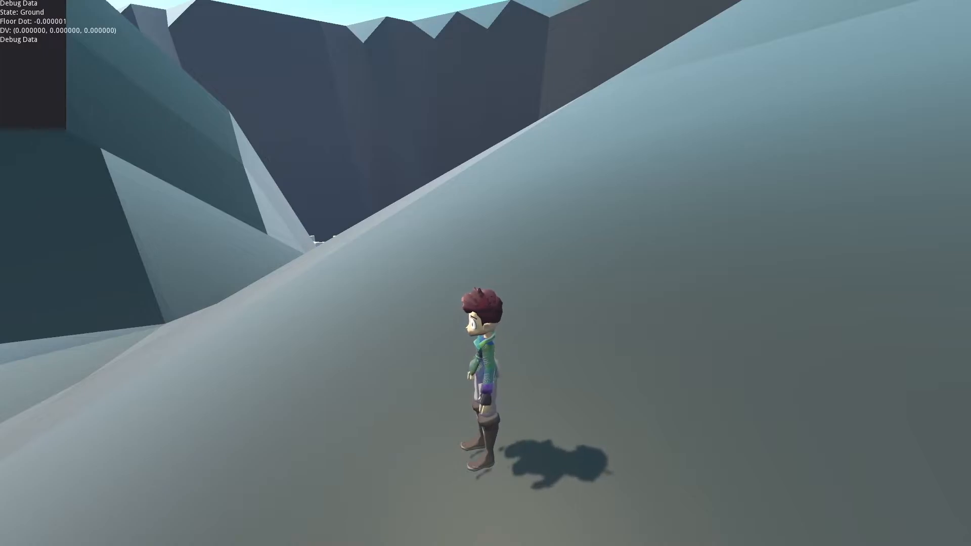
key(s)
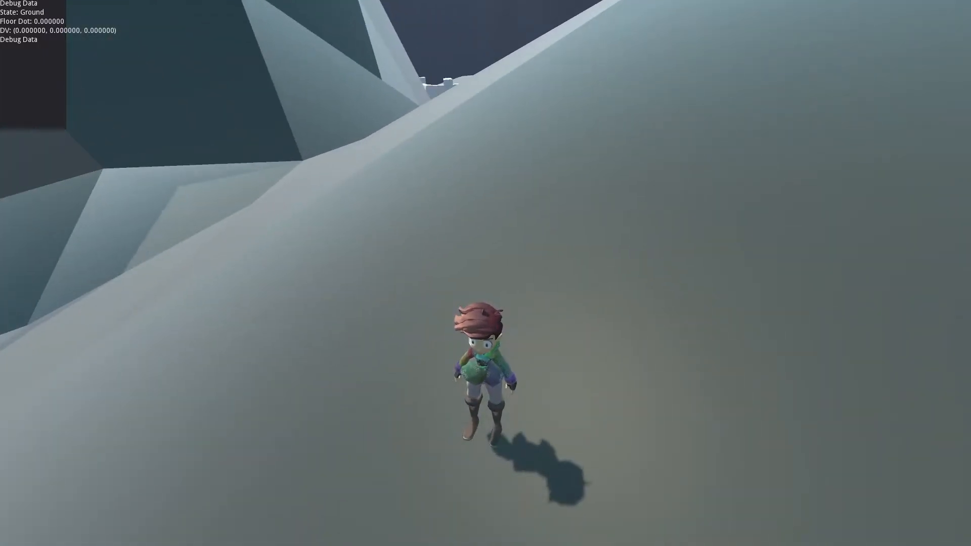
- Uncomment the two ch.material_override lines for the active and inactive chunk debug materials in da_whole_world.gd
key(alt+Tab)
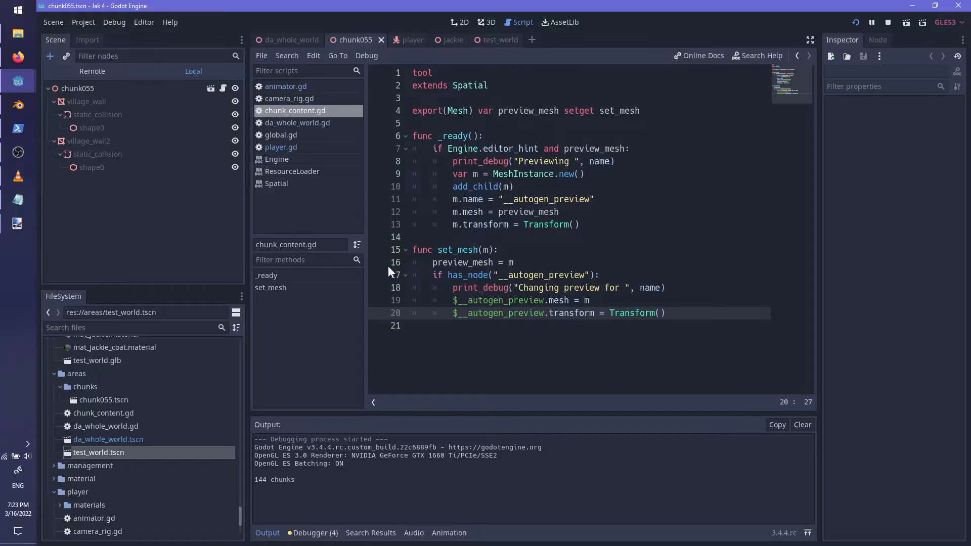
click(299, 123)
scroll(481, 314, down, 1)
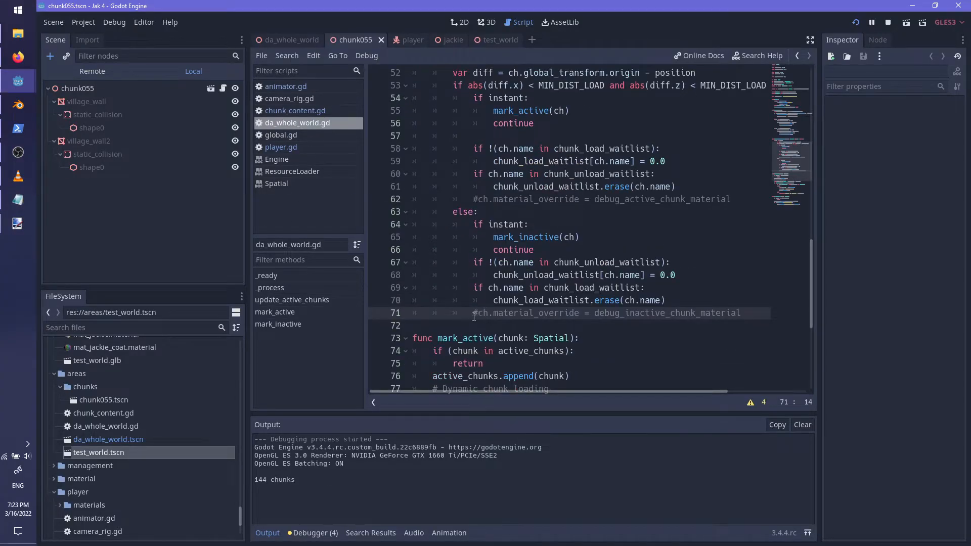
key(BackSpace)
click(478, 199)
key(BackSpace)
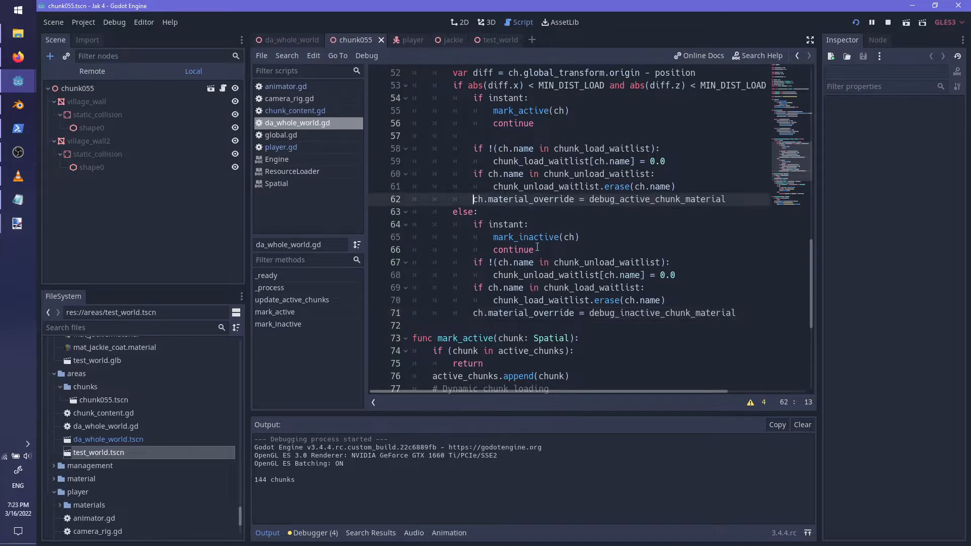
- Run the game with the chunk debug materials enabled, and run and jump across the hillside facing the village walls
key(F5)
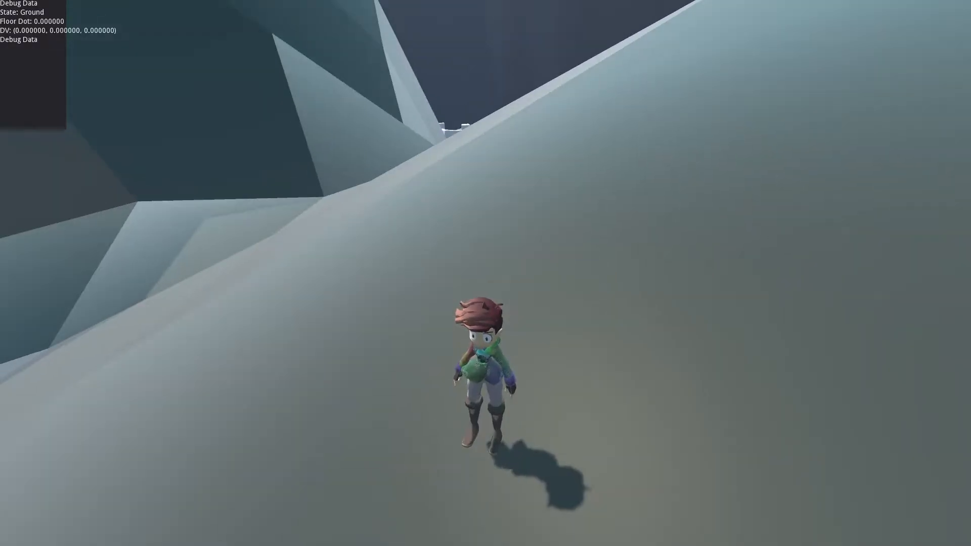
key(space)
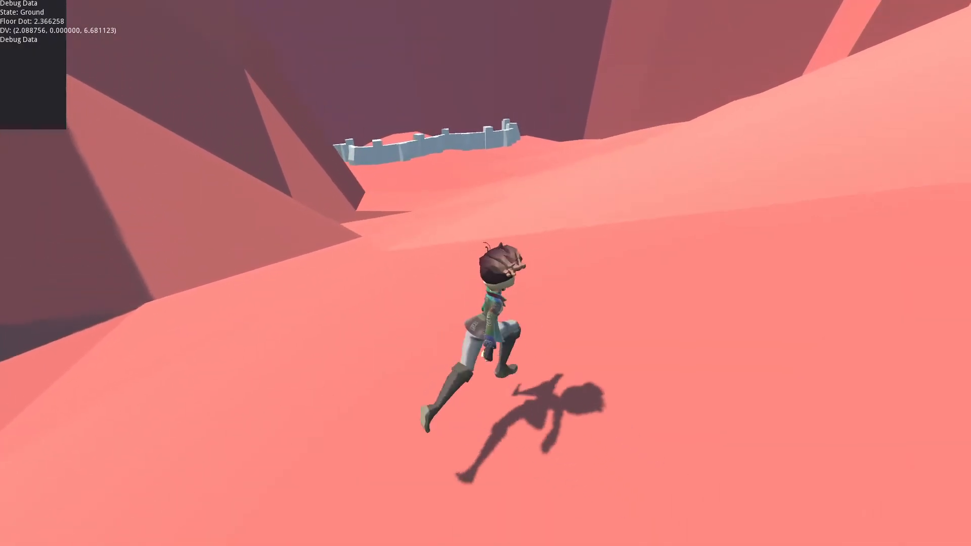
key(w)
key(space)
key(d)
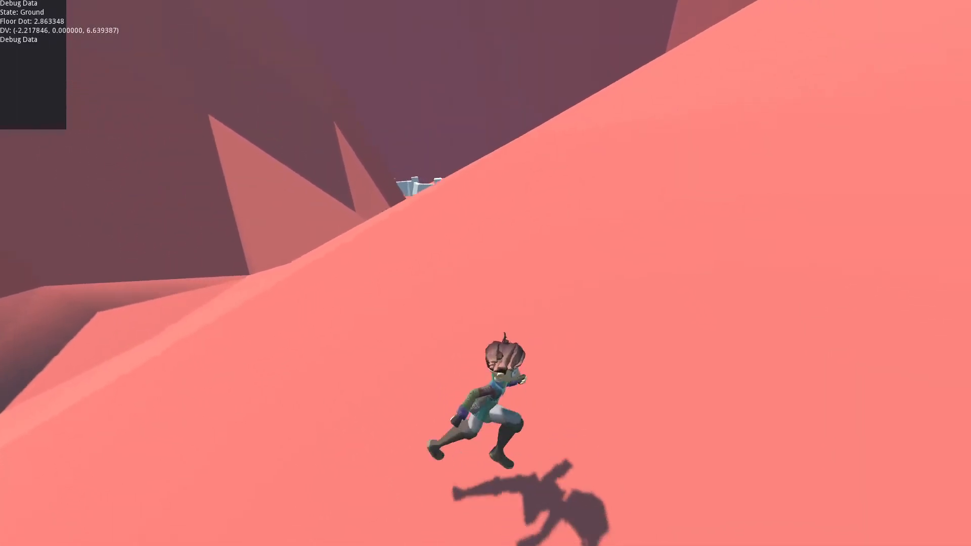
key(w)
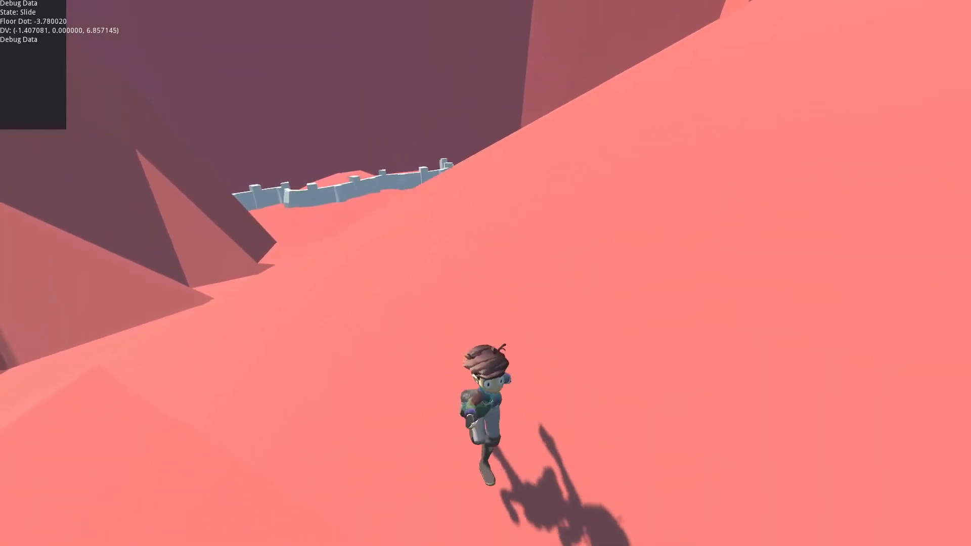
- Test slope sliding, rolling and repeated jumps on the hillside while checking the debug colours of the surrounding chunks
key(space)
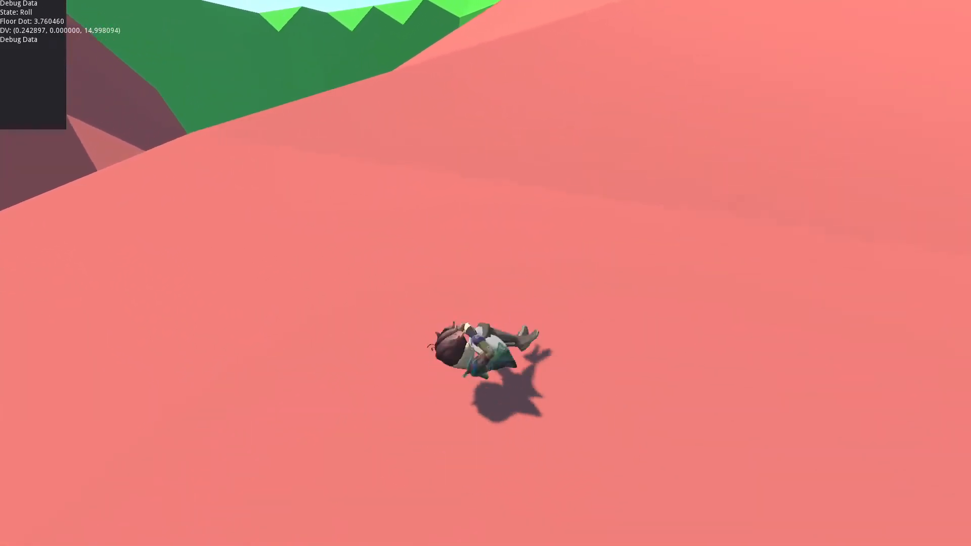
key(space)
key(w)
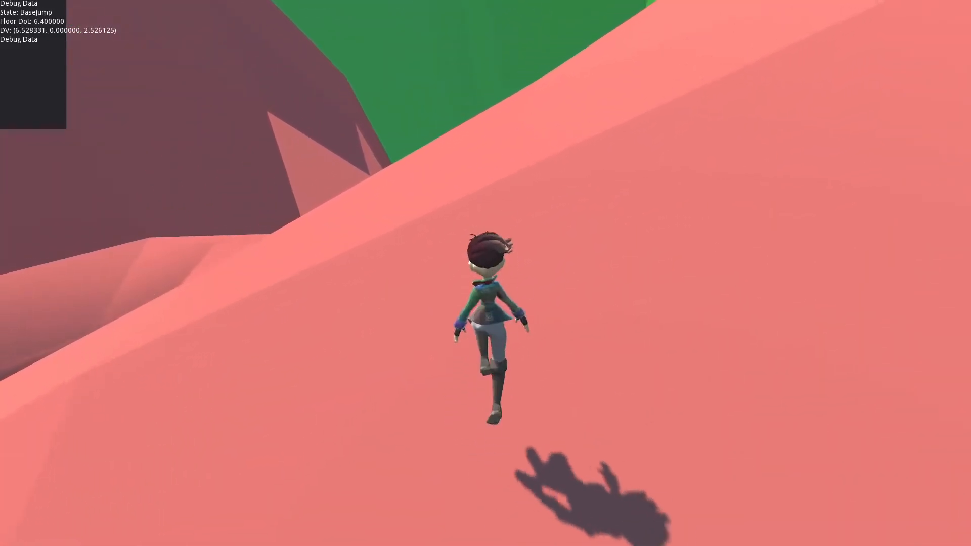
key(space)
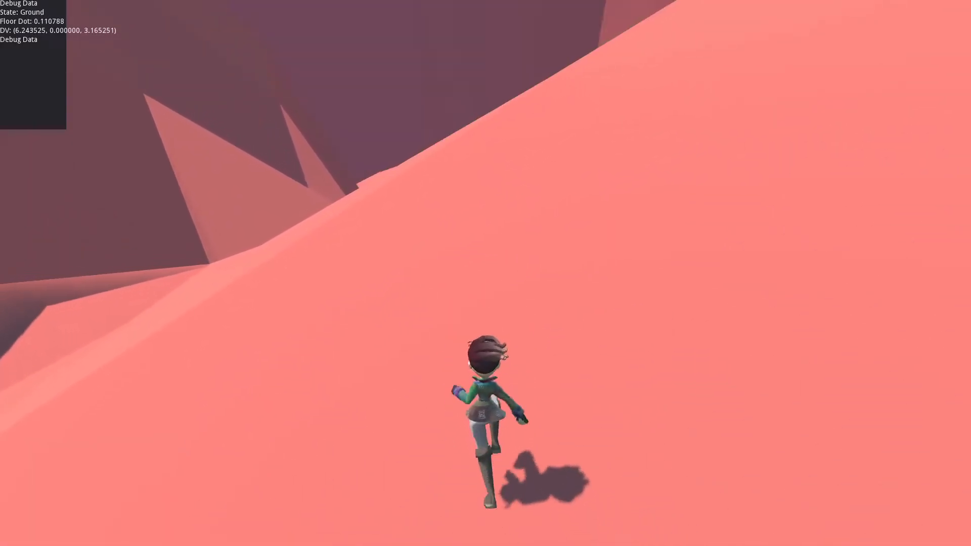
key(space)
key(w)
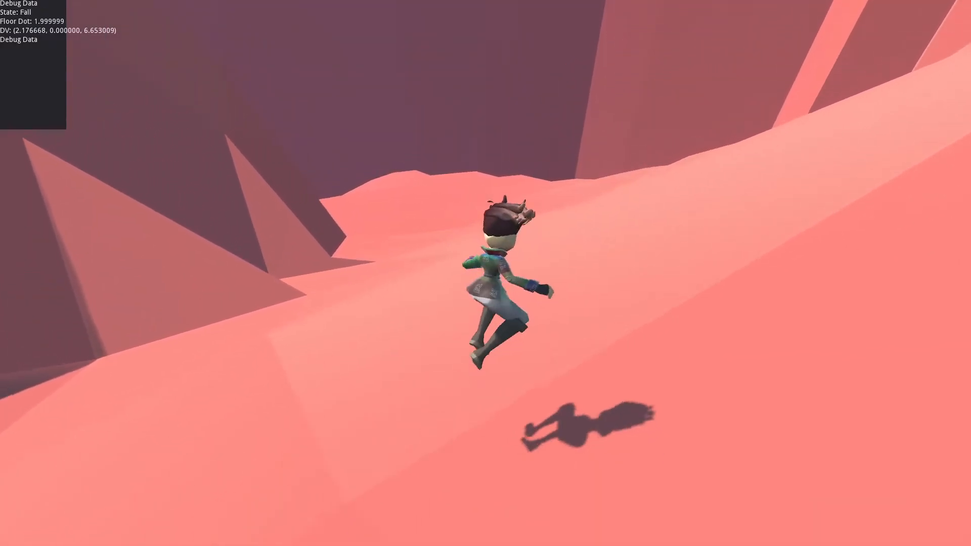
key(w)
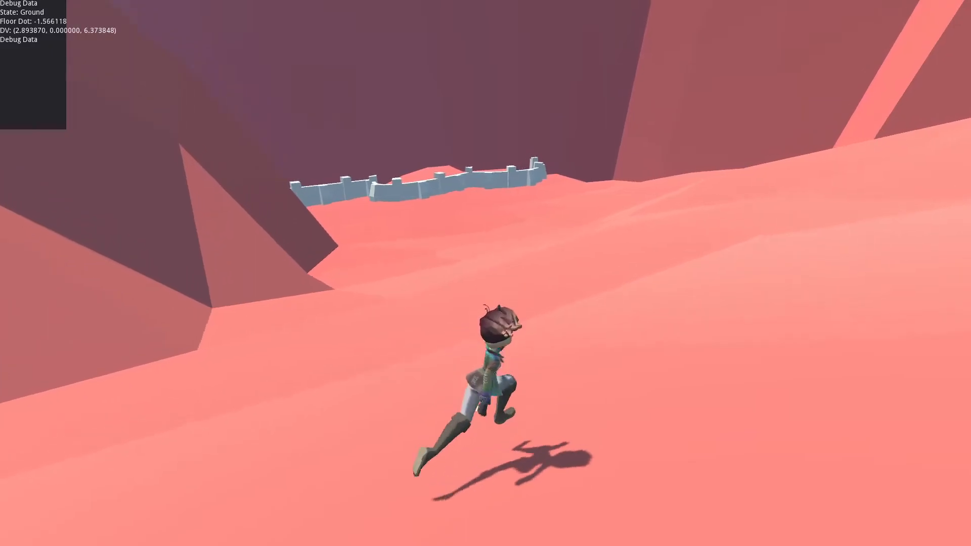
- Test rolling over the hills away from the village walls while checking the chunk colours in the distance
key(shift)
key(shift)
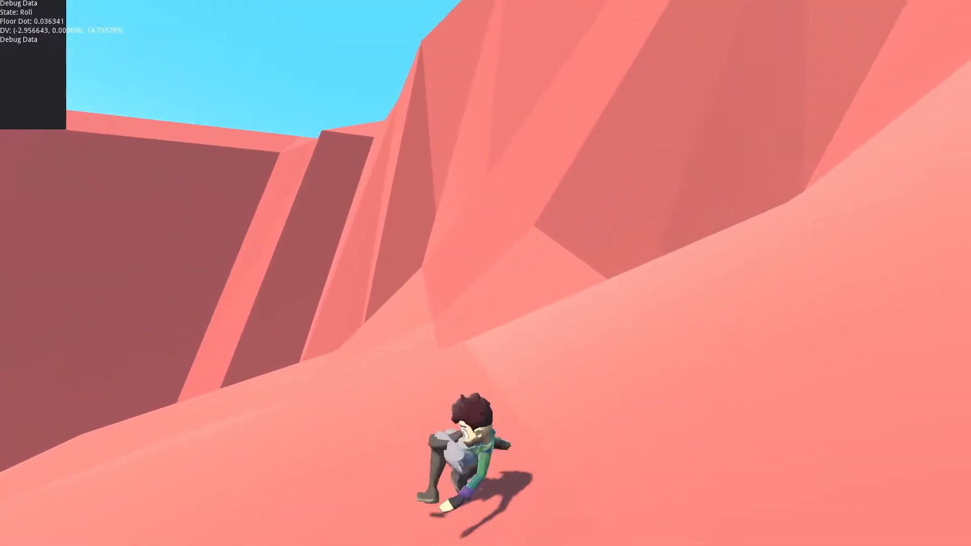
key(w)
key(shift)
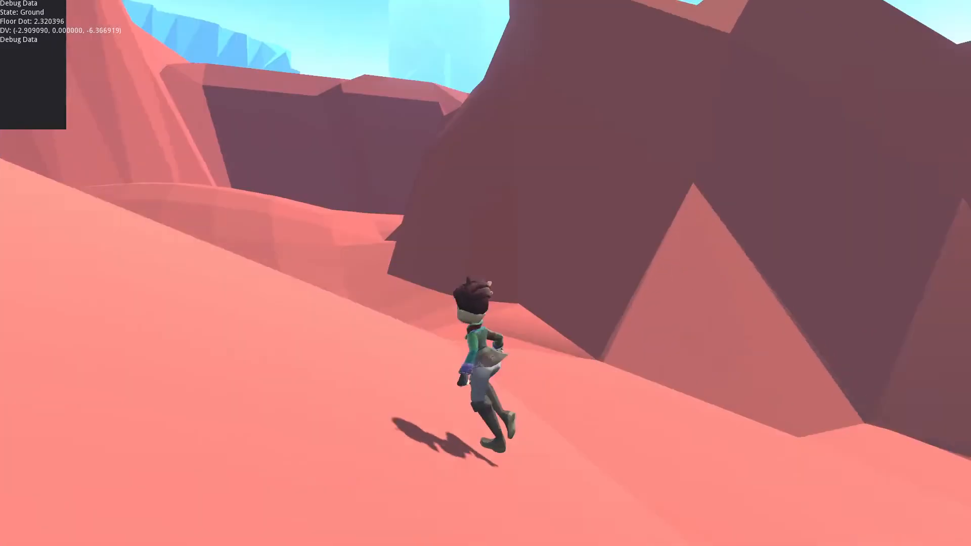
key(alt+Tab)
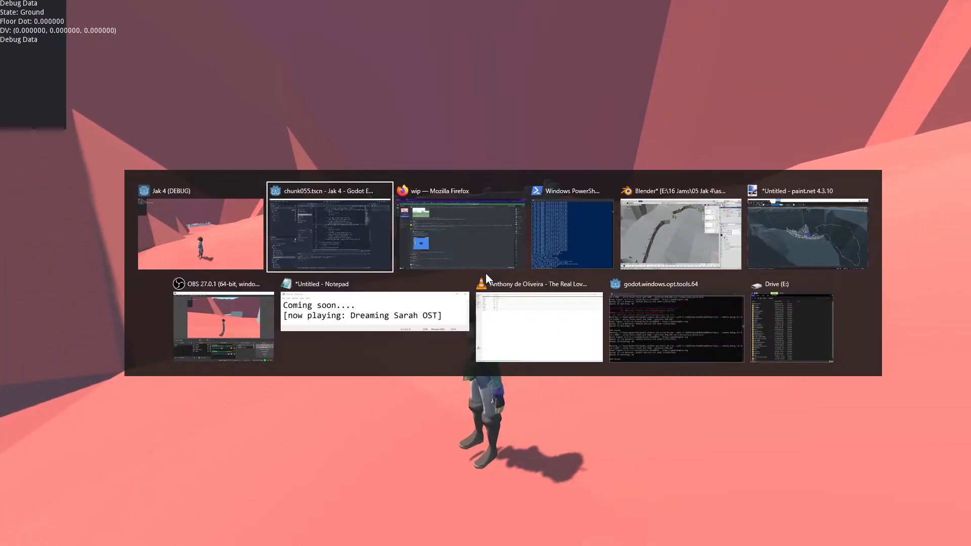
- Roll and roll jump down to the gap in the village walls, and quit the game
key(w)
key(shift)
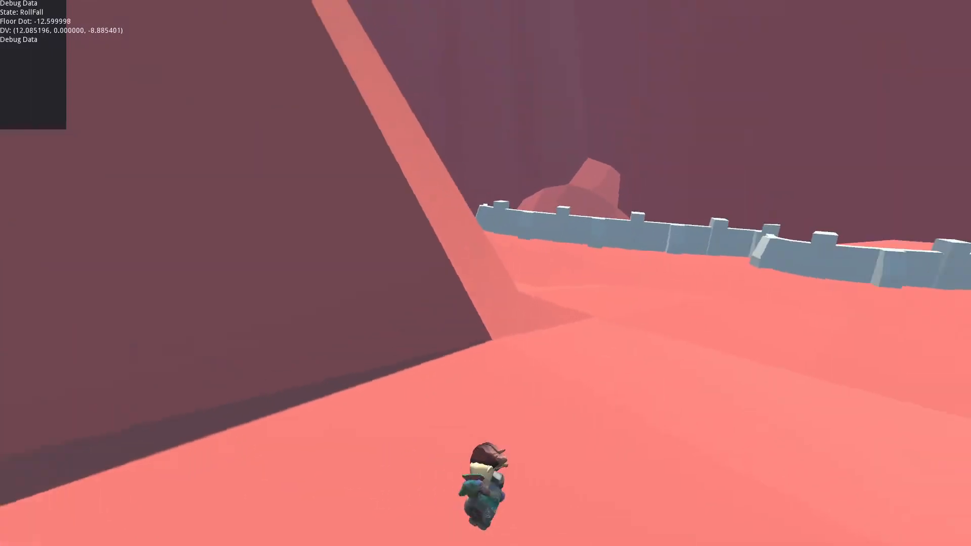
key(space)
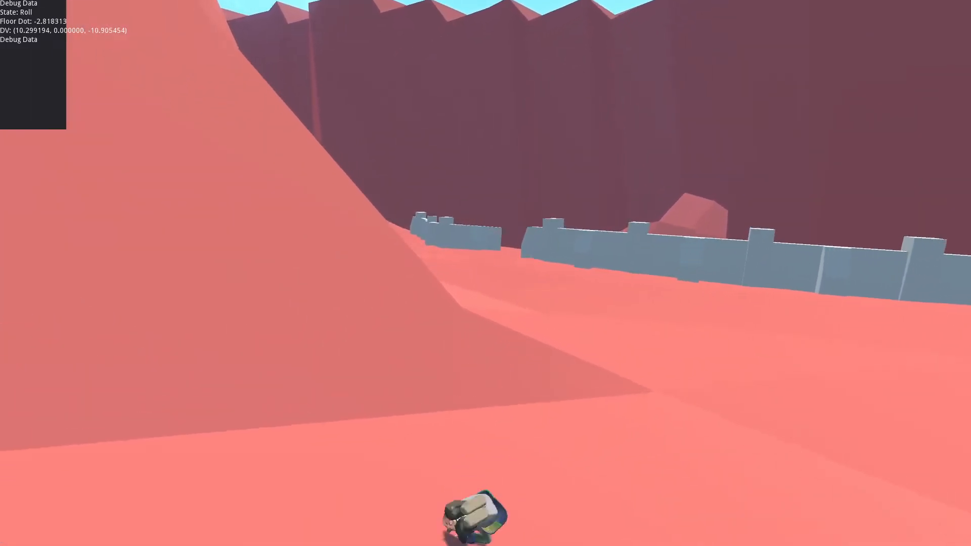
key(space)
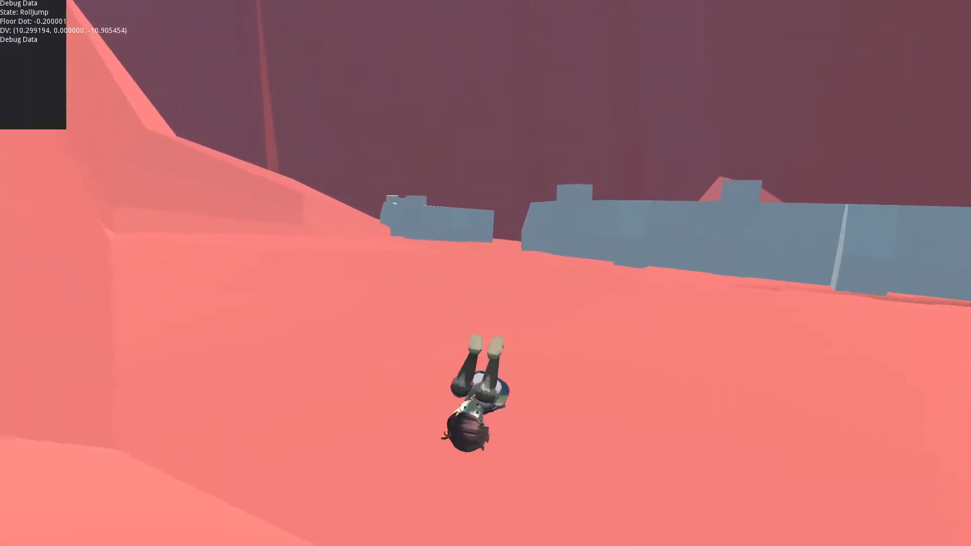
key(space)
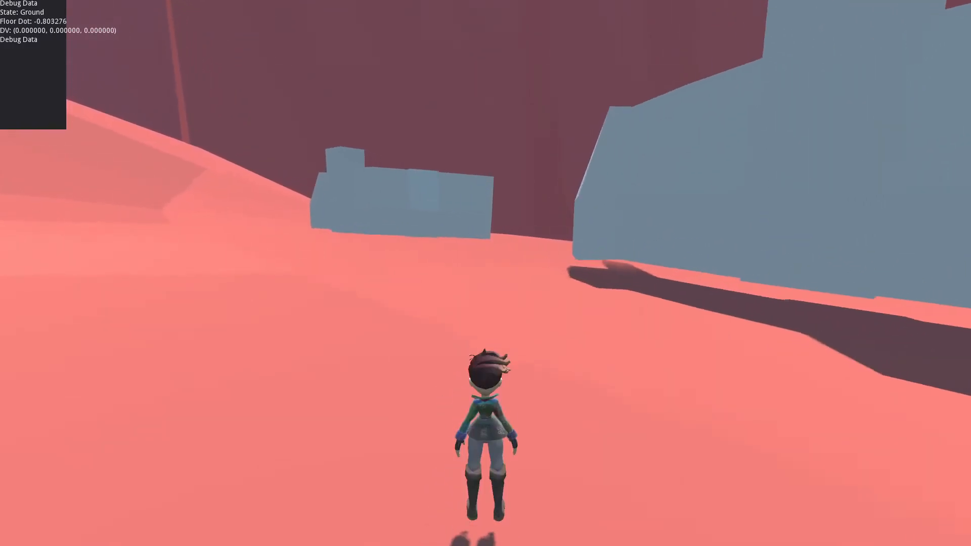
key(Escape)
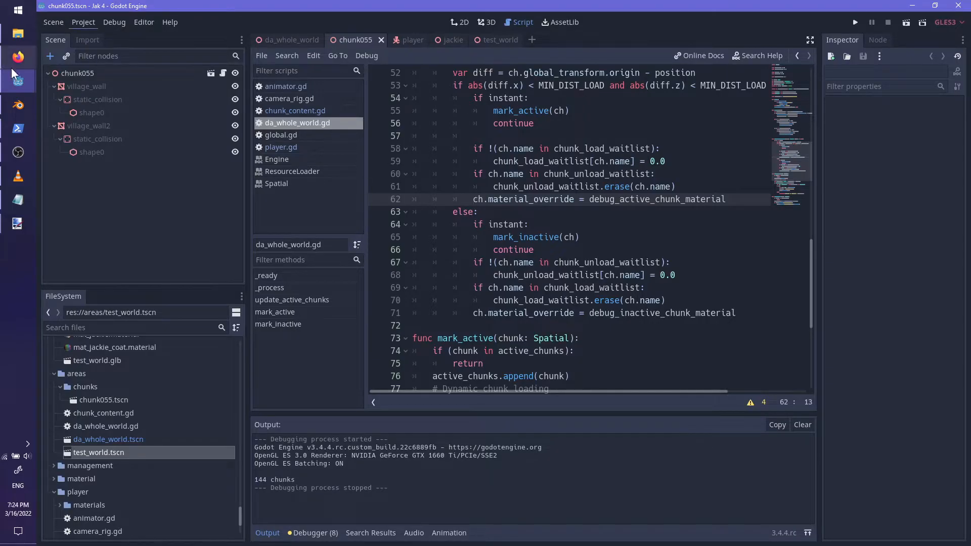
- Switch to Blender and select the wallcurve2 curve in the reference collection of chunk055.blend
click(19, 105)
scroll(392, 253, down, 3)
middle_drag(393, 253, 716, 233)
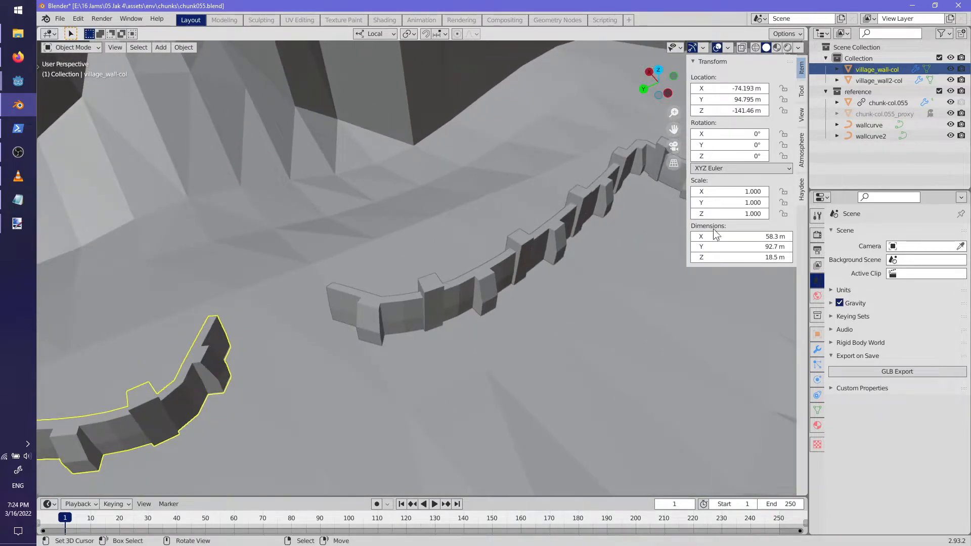
click(869, 124)
click(879, 102)
click(859, 126)
click(864, 137)
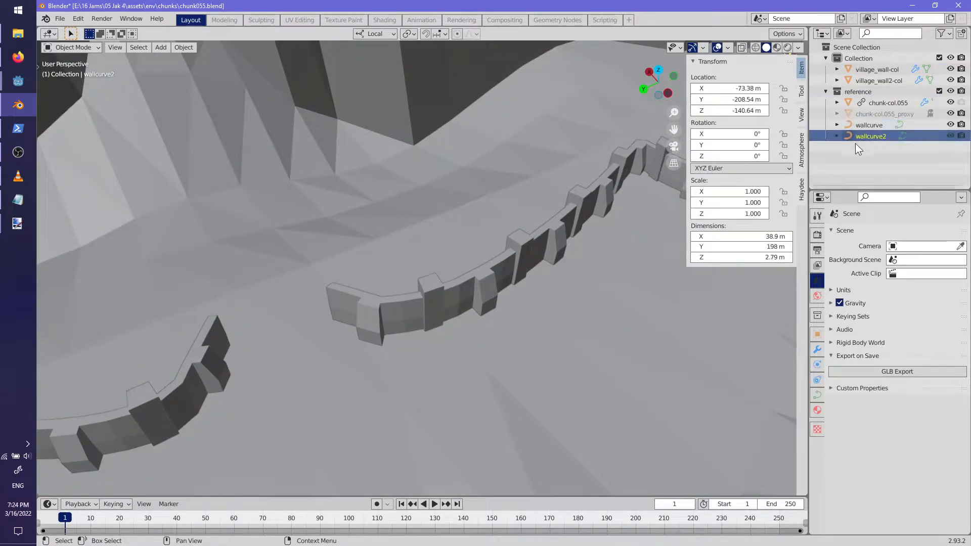
- Edit wallcurve2 and lower its end control point at local Y 209.42 m along the local Z axis
key(Tab)
middle_drag(475, 245, 299, 297)
key(g)
key(z)
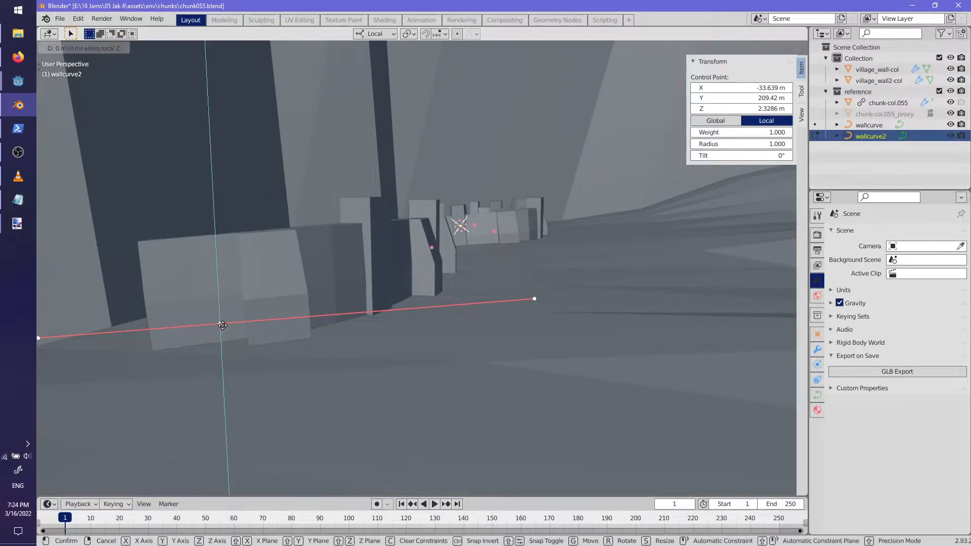
click(221, 337)
- Raise the wallcurve2 control point at local Y 60.151 m to about 1.85 m on local Z
middle_drag(221, 339, 440, 230)
scroll(522, 245, down, 3)
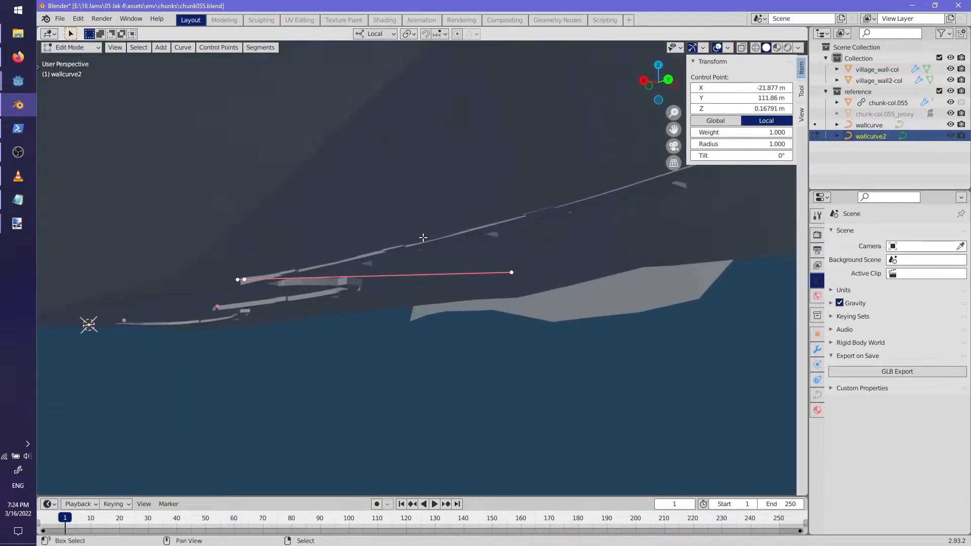
scroll(336, 241, up, 5)
middle_drag(336, 241, 303, 130)
key(g)
key(z)
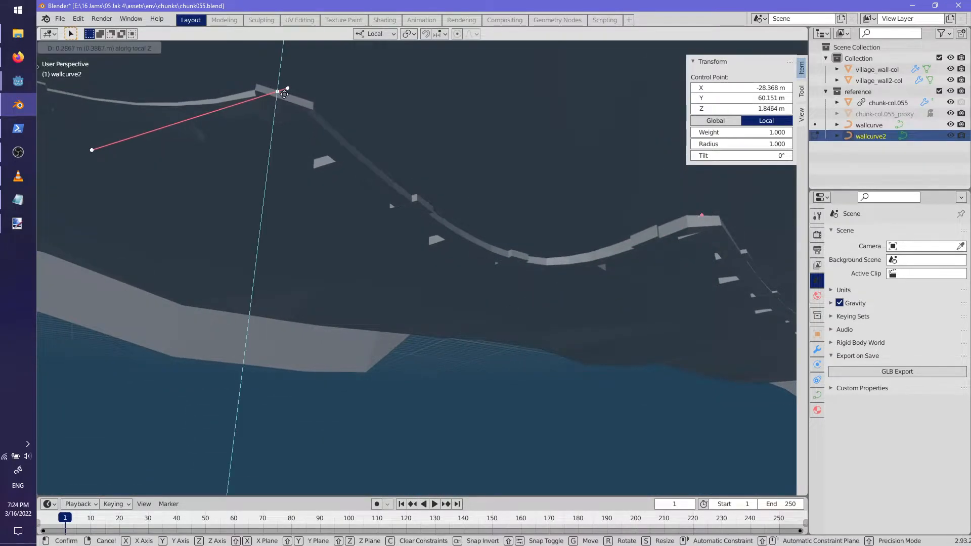
click(284, 93)
- Adjust the height of the wallcurve2 end control point nearest the origin to about 1.19 m and rotate its handles
middle_drag(284, 93, 185, 203)
key(g)
key(z)
click(197, 177)
key(r)
middle_drag(416, 256, 416, 232)
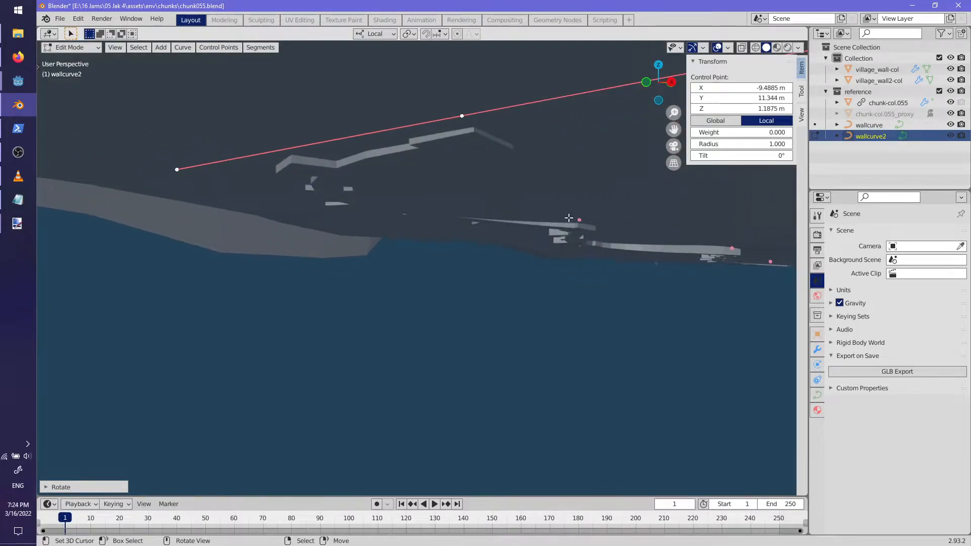
- Raise the end control point nearest the origin along local Z and rotate its handles to follow the ground
click(347, 208)
middle_drag(347, 207, 231, 215)
key(g)
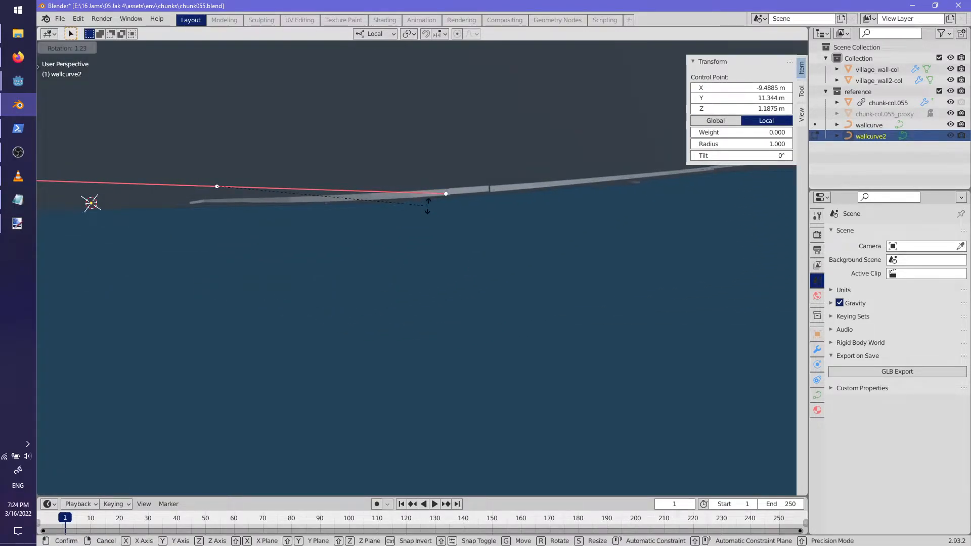
key(z)
click(428, 201)
key(r)
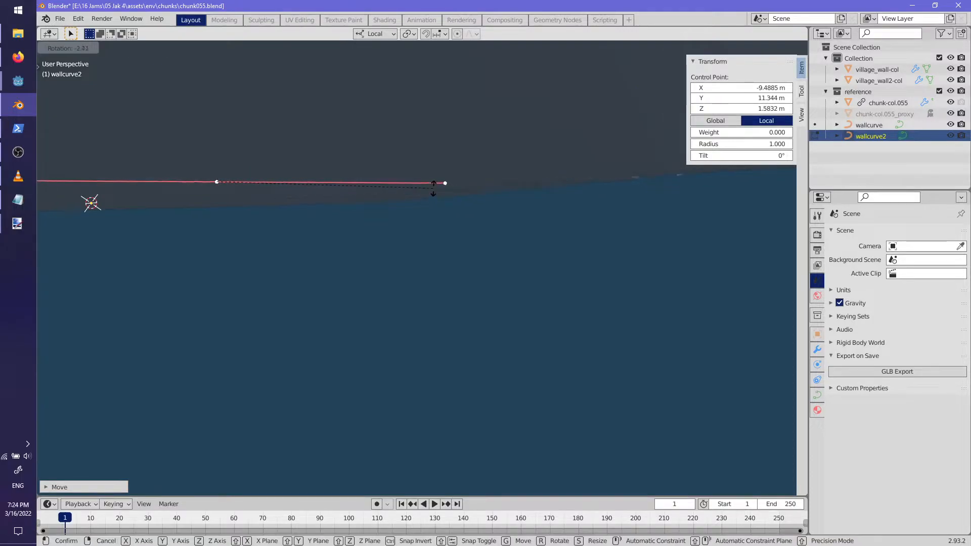
click(433, 188)
key(g)
key(z)
click(434, 191)
- Set the control point at local Y 60.151 m to a height of about 1.9 m and rotate its handles
middle_drag(516, 219, 533, 193)
right_click(447, 185)
middle_drag(446, 185, 546, 187)
key(g)
key(z)
click(416, 253)
key(r)
click(597, 249)
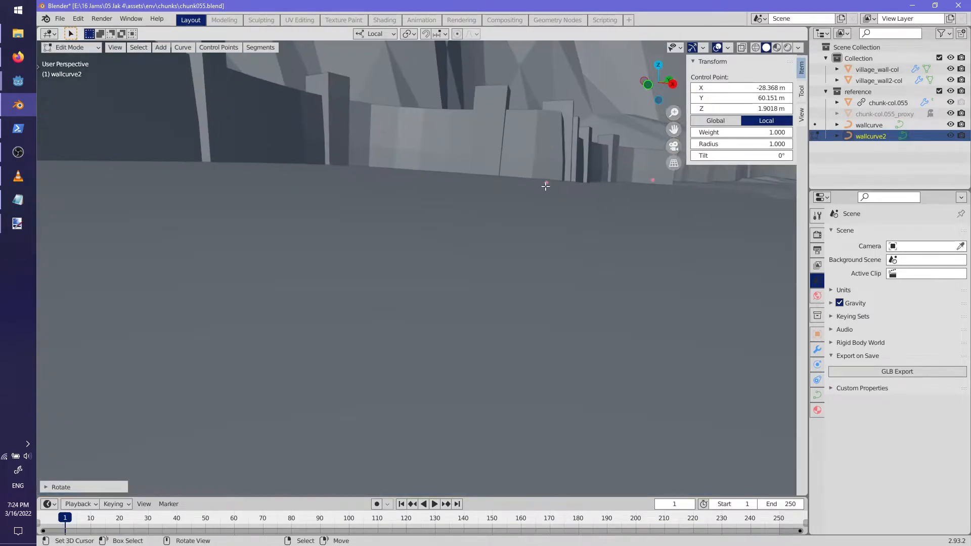
- Refine the heights farther along wallcurve2, placing the end control point at local Y 209.42 m at about 0.85 m
middle_drag(505, 212, 526, 220)
key(g)
key(z)
click(304, 206)
middle_drag(361, 222, 547, 197)
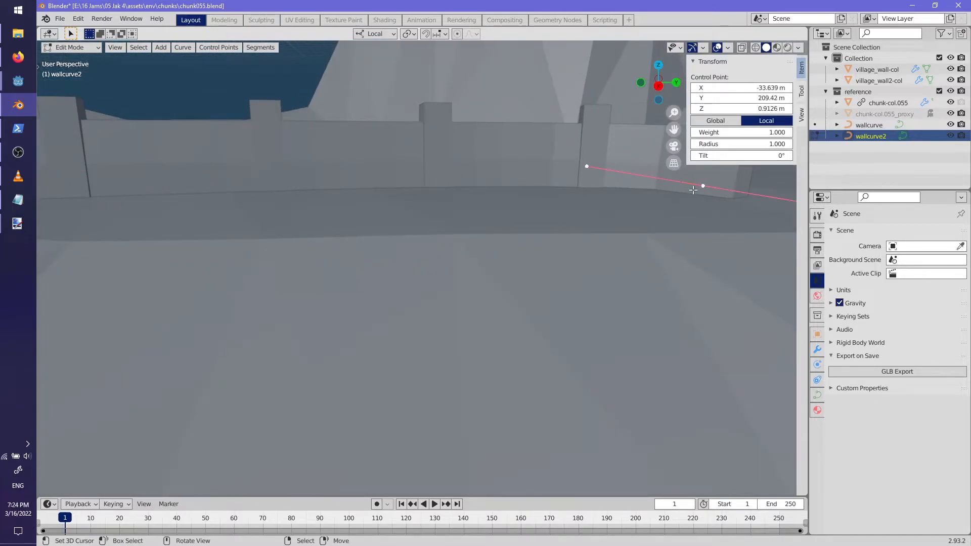
click(494, 182)
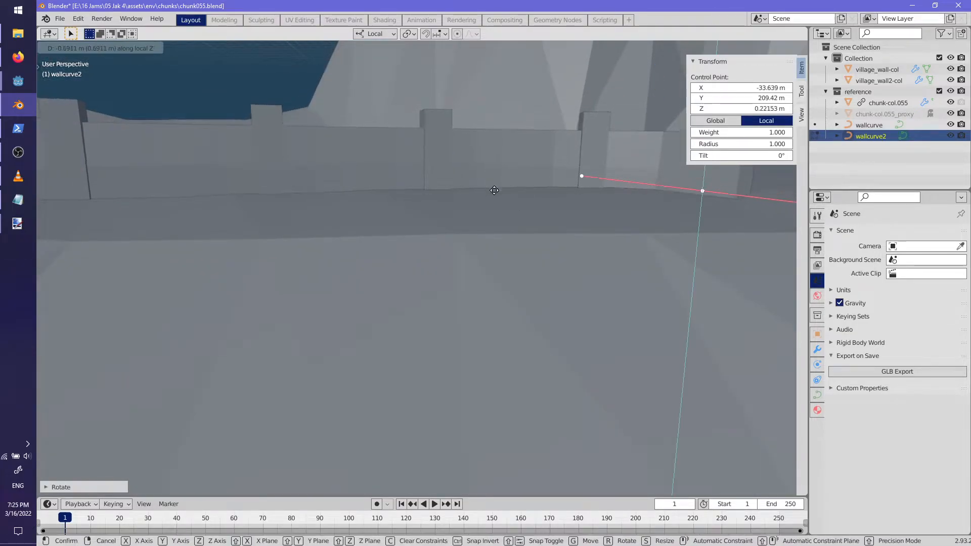
middle_drag(481, 184, 405, 219)
key(g)
key(z)
click(387, 244)
- Move the control point at local Y 111.86 m to a height of about 0.53 m on local Z
middle_drag(288, 295, 514, 271)
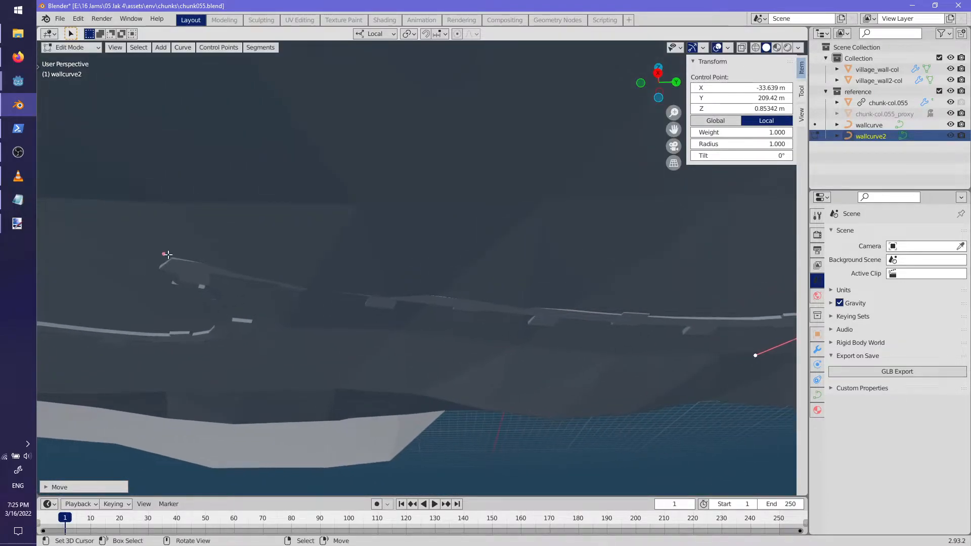
click(482, 301)
key(g)
key(z)
click(482, 302)
middle_drag(482, 302, 598, 267)
- Rotate the handles of the control point at local Y 111.86 m and set its height to about 0.63 m
key(r)
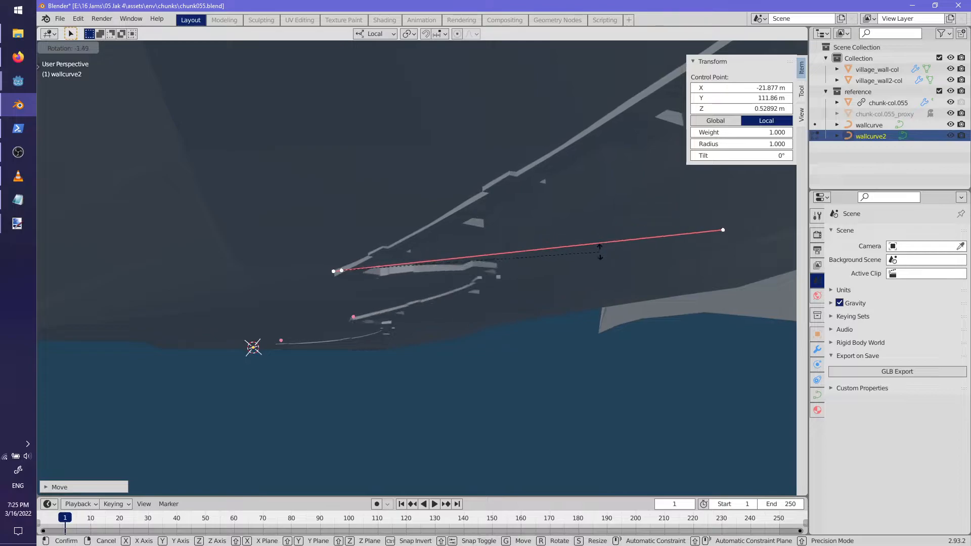
key(z)
click(601, 262)
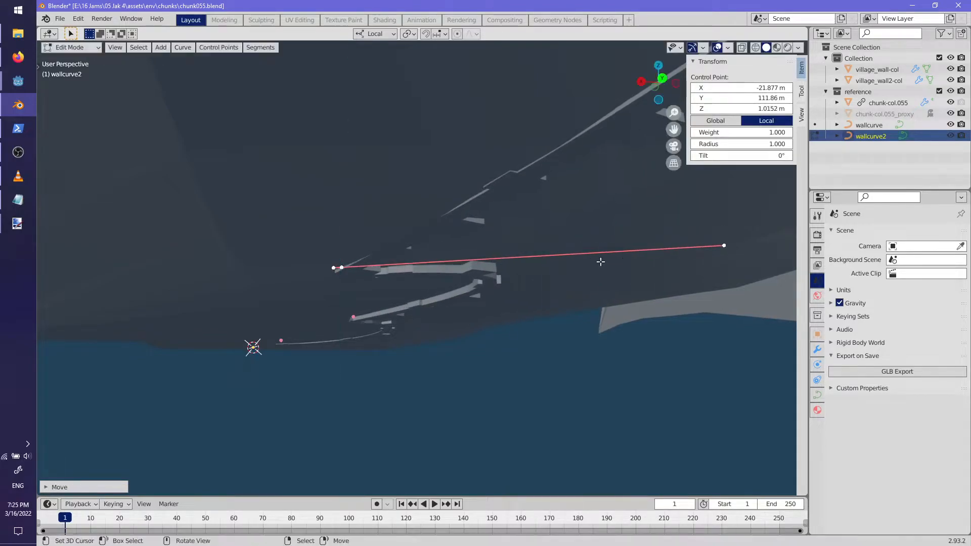
key(g)
key(z)
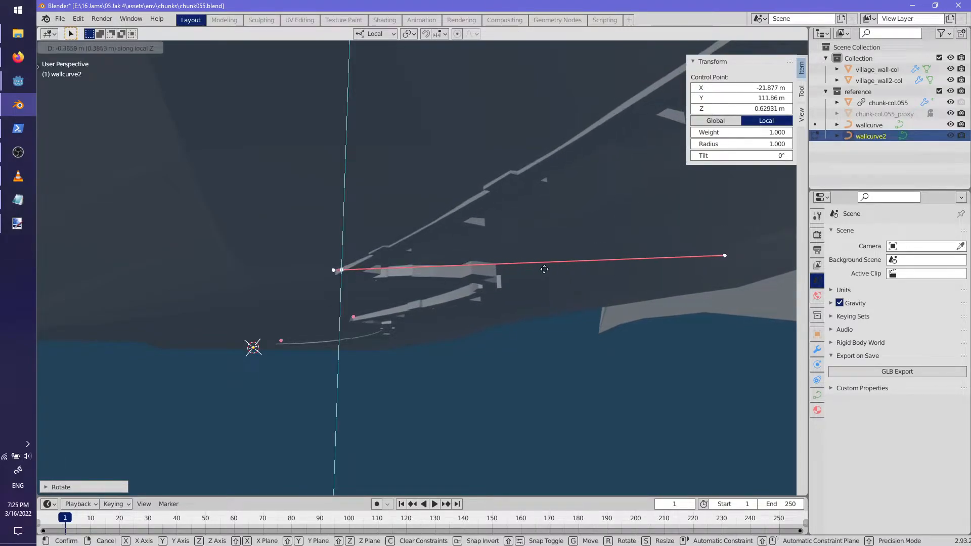
click(545, 269)
- Fine-tune the handle rotation of the control point at local Y 111.86 m and save chunk055.blend
middle_drag(550, 264, 524, 255)
key(r)
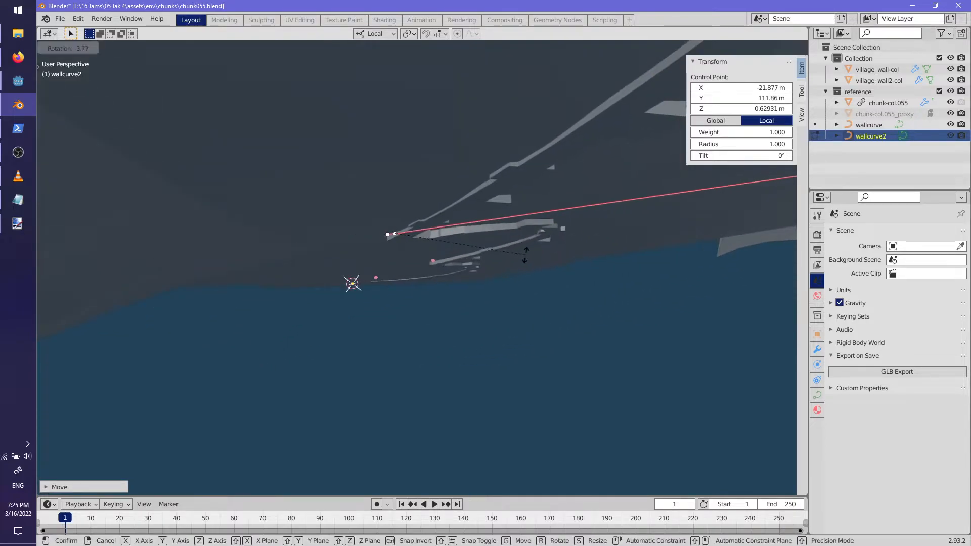
click(526, 256)
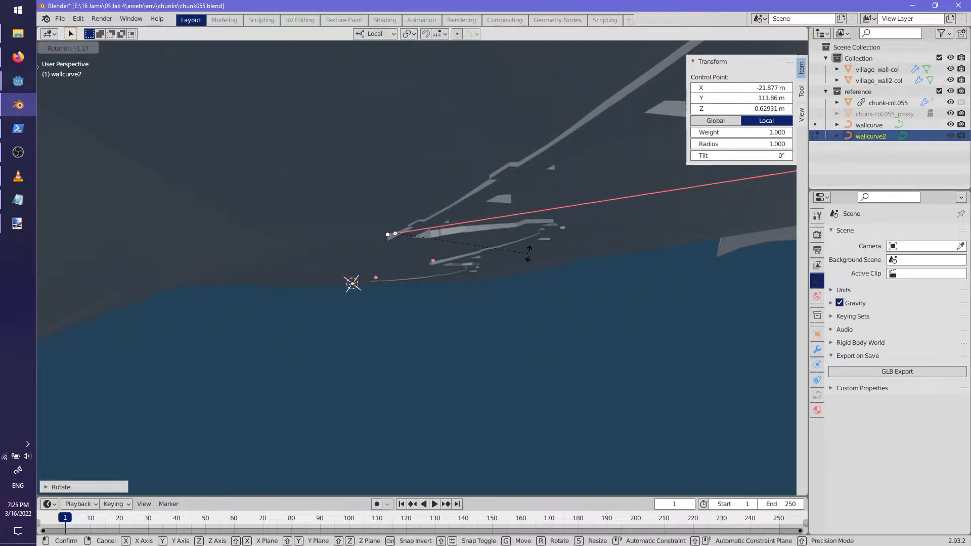
middle_drag(530, 254, 454, 184)
key(ctrl+s)
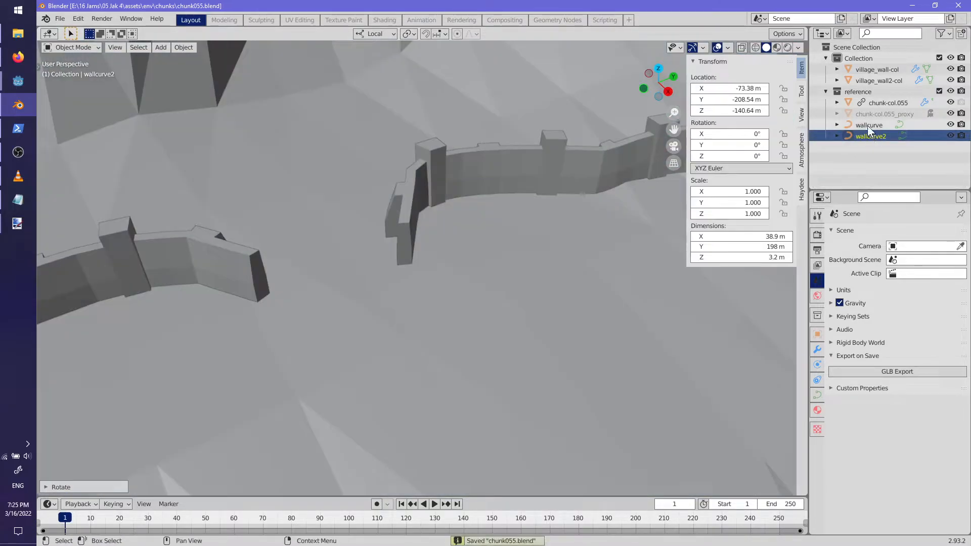
- Edit wallcurve in place of wallcurve2 and scale the handles of one of its control points along the wall base
click(868, 127)
key(Tab)
shift+middle_drag(397, 261, 280, 274)
middle_drag(384, 253, 157, 246)
click(227, 223)
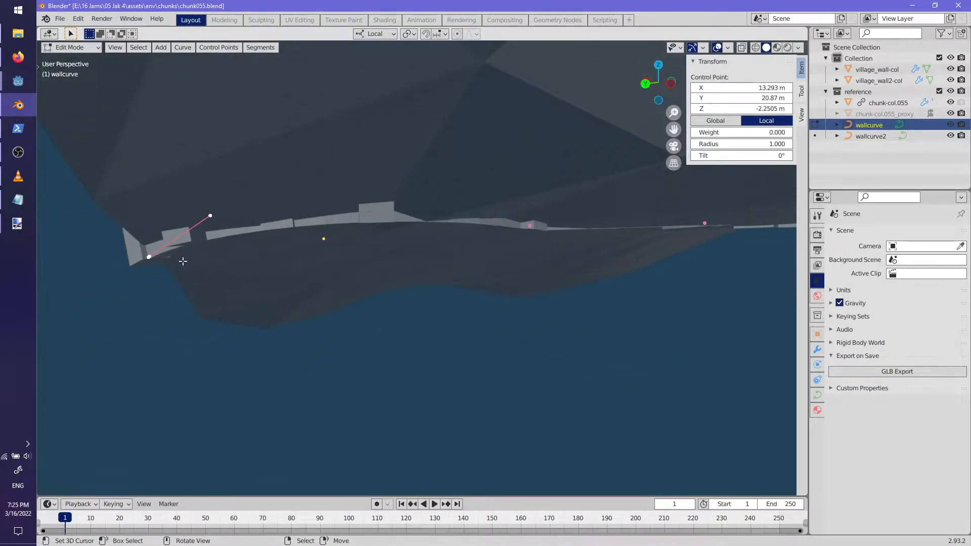
middle_drag(242, 234, 309, 217)
key(s)
click(374, 205)
- Rotate the handles of the wallcurve control point at local Y -21.874 m to follow the ground
middle_drag(384, 203, 308, 172)
key(r)
click(359, 200)
key(r)
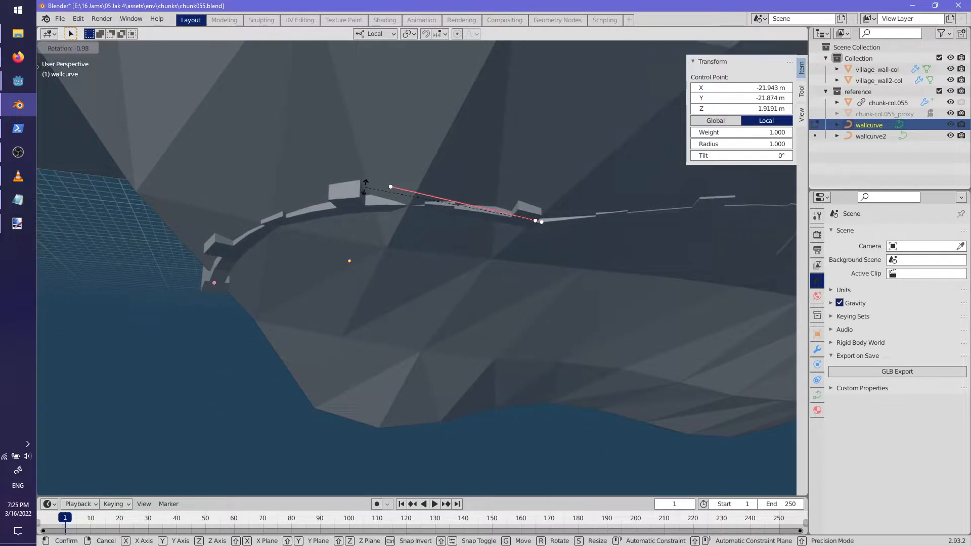
click(363, 195)
middle_drag(363, 195, 486, 218)
key(r)
- Finish editing the curve, save chunk055.blend and export the chunk as GLB
key(Tab)
key(ctrl+s)
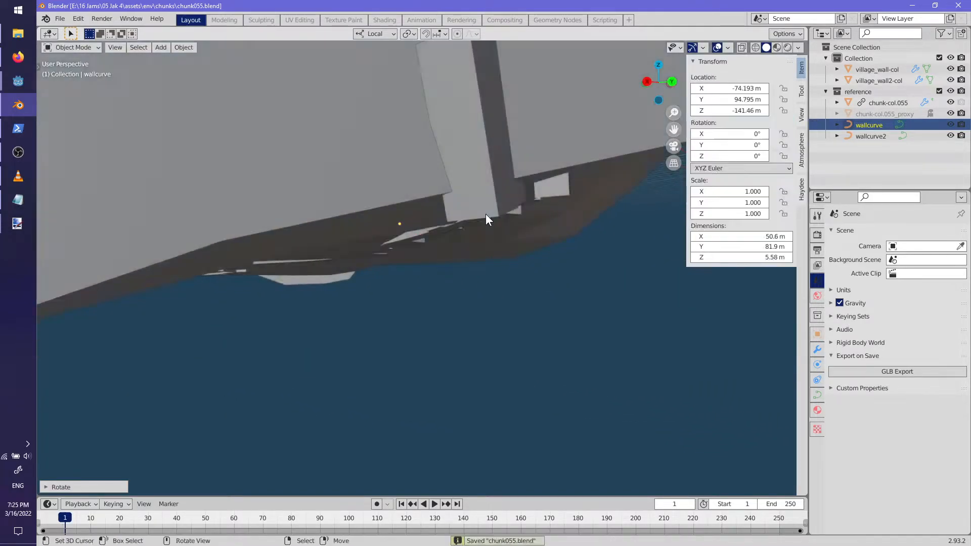
click(864, 372)
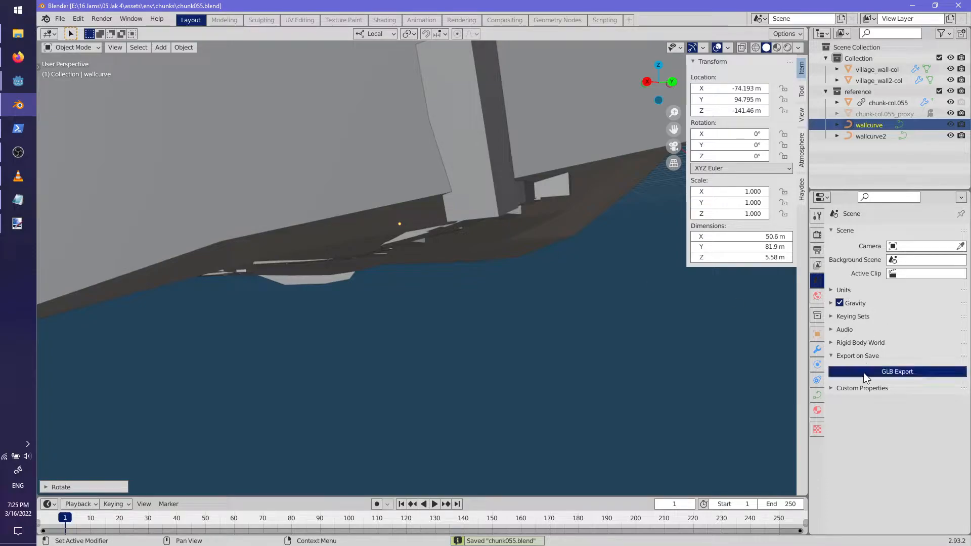
click(694, 404)
middle_drag(360, 321, 401, 285)
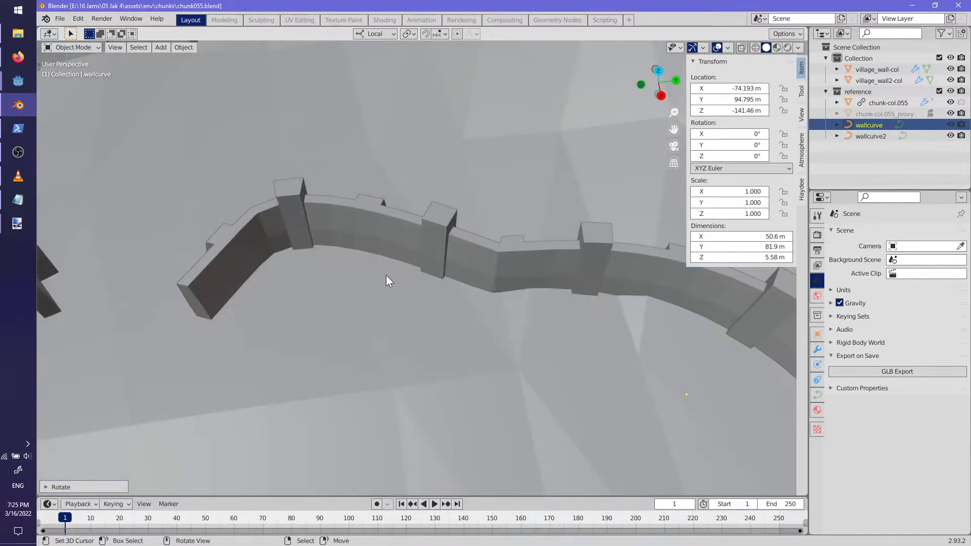
- Edit wallcurve again and try rotating the handles of the control point at local Y -61.018 m
click(384, 247)
key(Tab)
key(Tab)
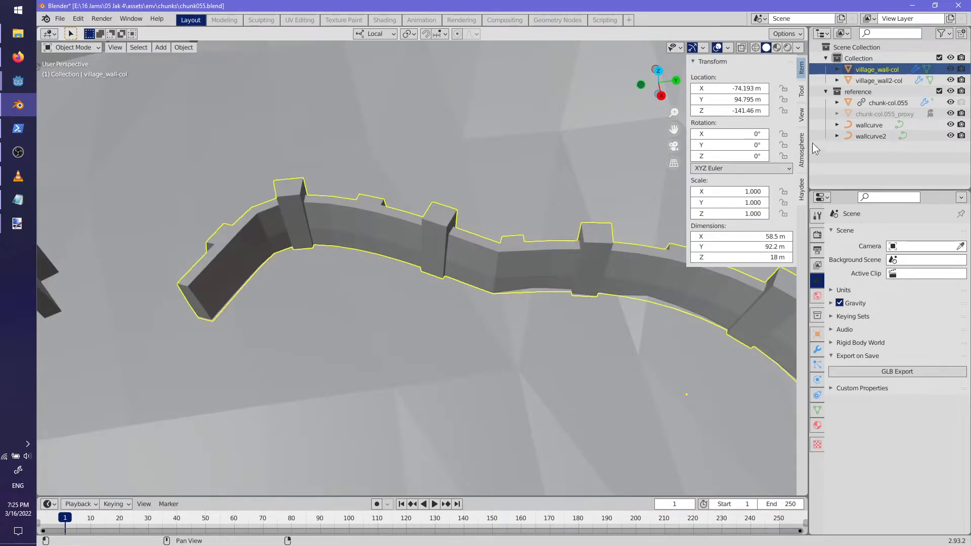
click(869, 125)
middle_drag(388, 308, 384, 265)
key(Tab)
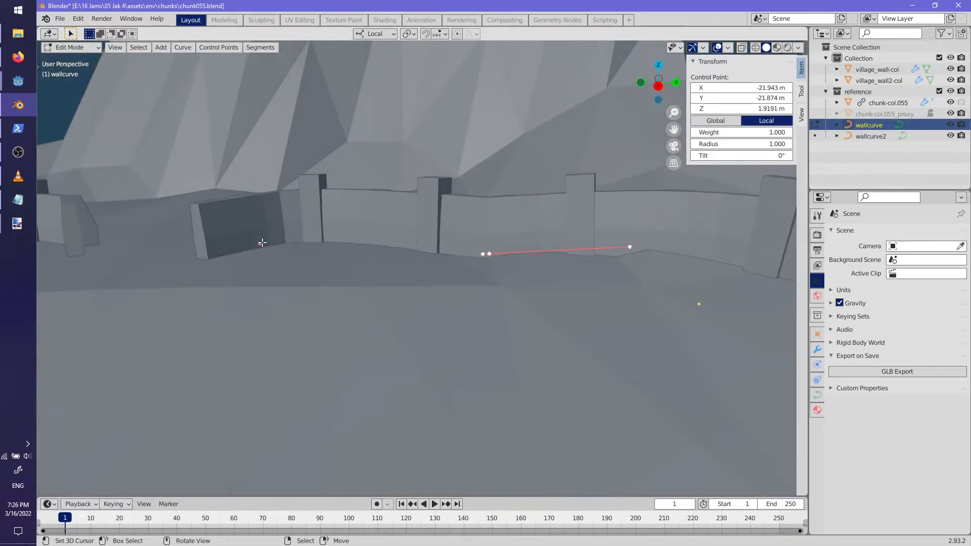
click(260, 244)
key(KP_Divide)
key(r)
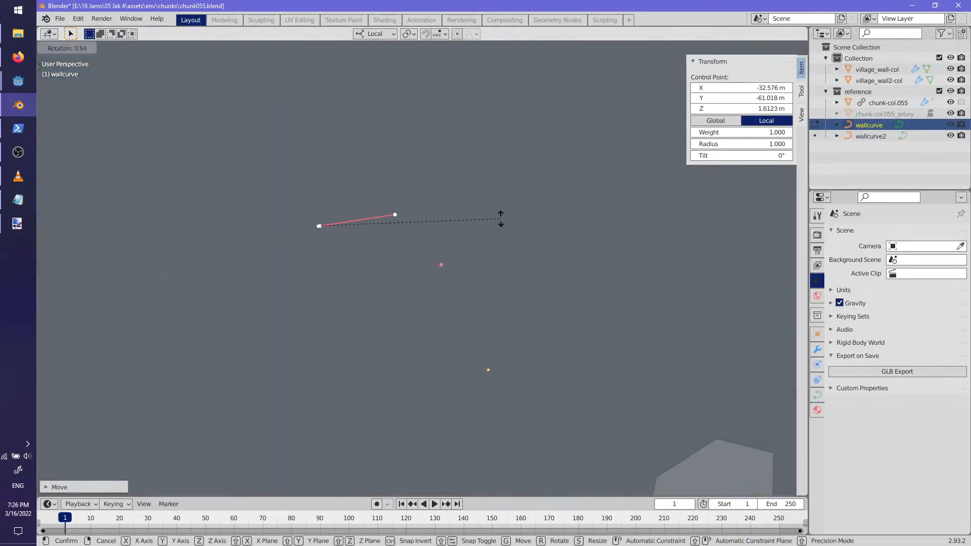
key(KP_Divide)
middle_drag(434, 254, 405, 293)
key(Escape)
- Move the wallcurve control point at local Y -21.874 m to a height of about 1.27 m on local Z
key(z)
click(507, 310)
key(Tab)
- Save chunk055.blend with the adjusted wall height and re-export its GLB file
key(ctrl+s)
click(869, 370)
click(669, 404)
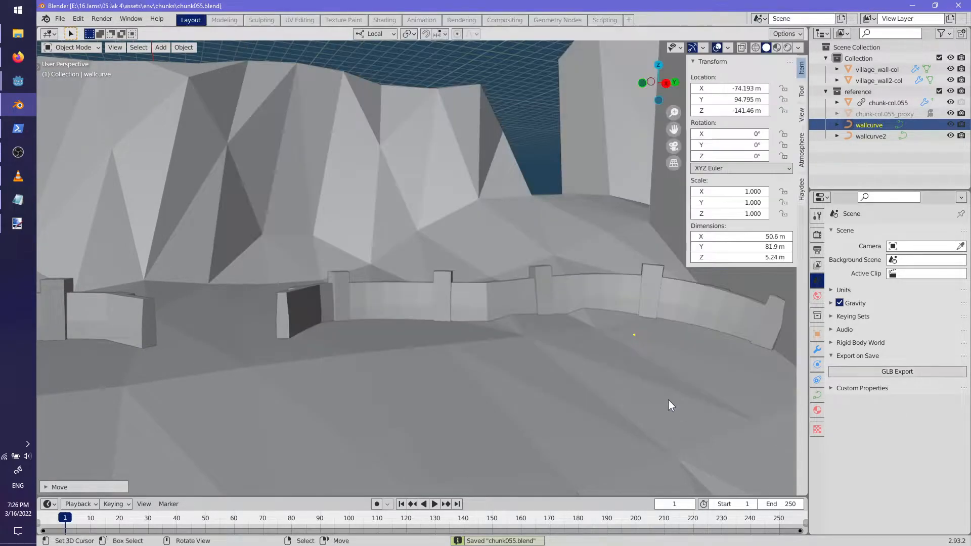
- Switch to Godot and close the chunk055 and da_whole_world scenes
mouse_move(20, 87)
click(72, 115)
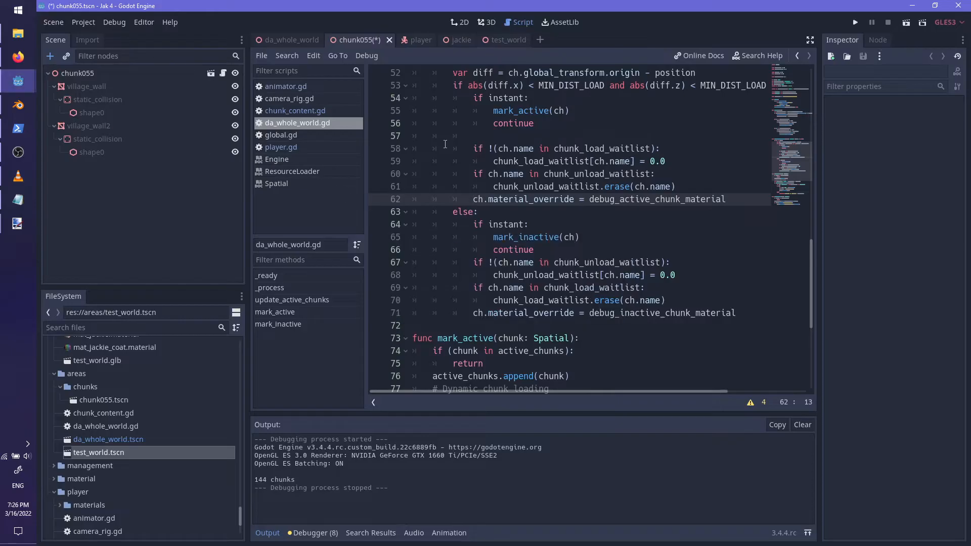
click(381, 39)
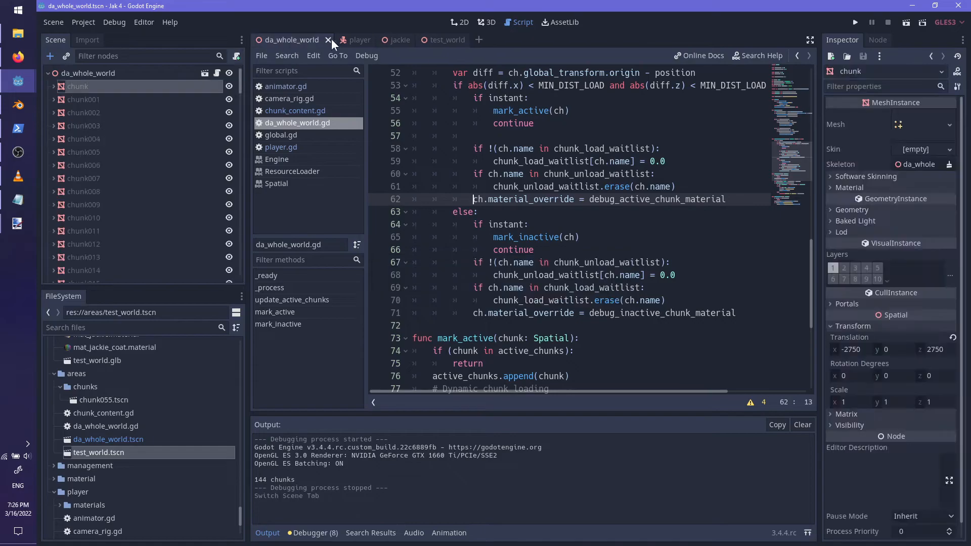
click(329, 39)
- Reopen the da_whole_world.tscn and chunk055.tscn scenes and show them in the 3D view
double_click(117, 441)
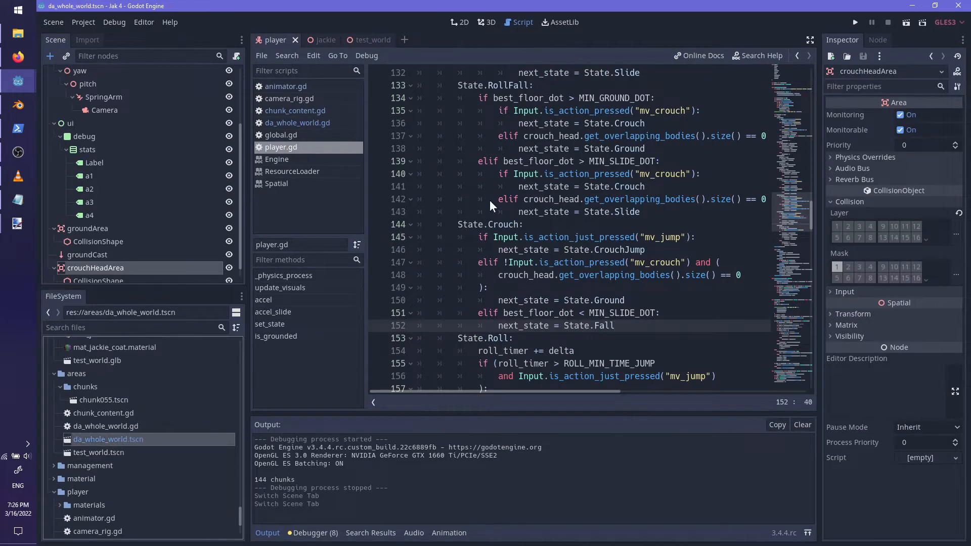
click(487, 22)
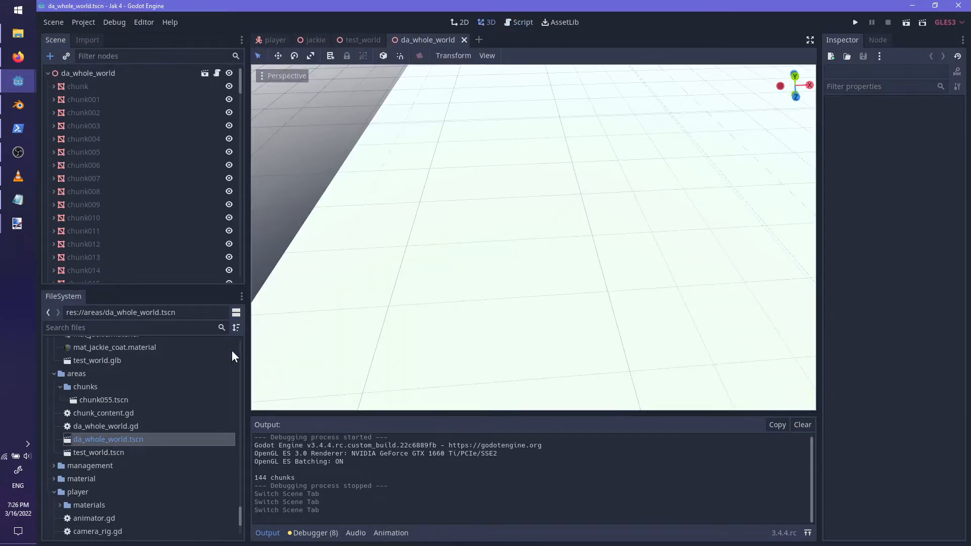
double_click(120, 399)
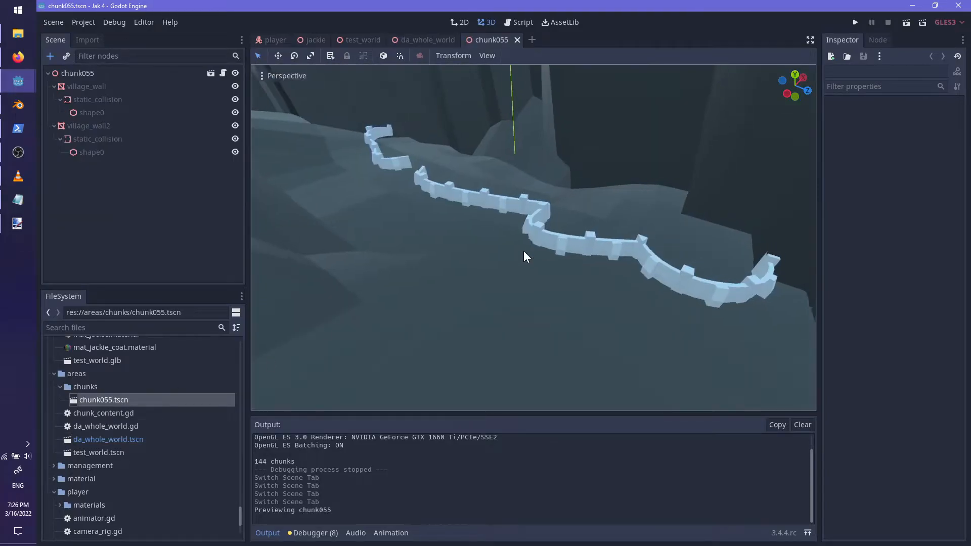
- Examine how the village walls meet the terrain in chunk055 and look over the da_whole_world scene
scroll(529, 246, up, 6)
middle_drag(511, 244, 498, 302)
scroll(609, 234, up, 4)
scroll(449, 329, down, 3)
scroll(497, 303, down, 3)
middle_drag(477, 267, 554, 76)
click(423, 41)
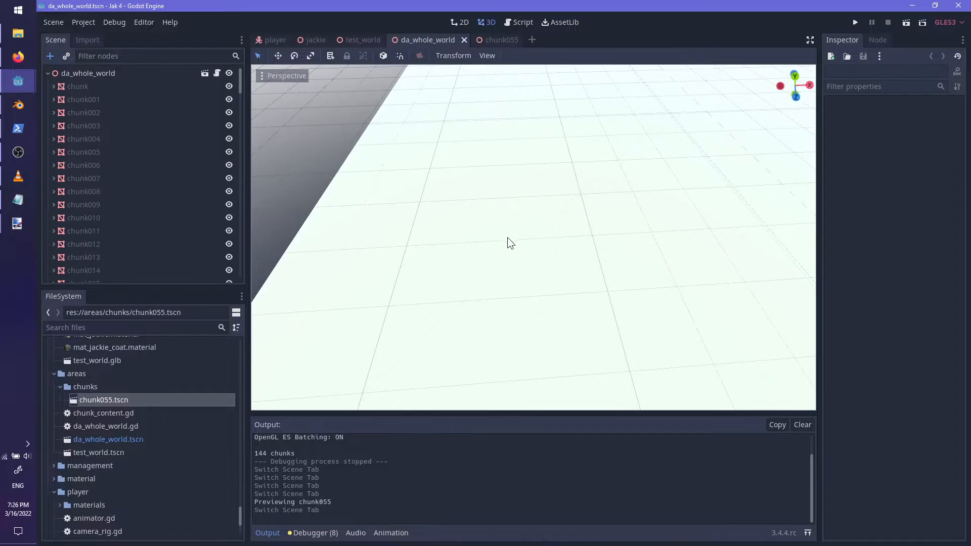
scroll(508, 236, down, 5)
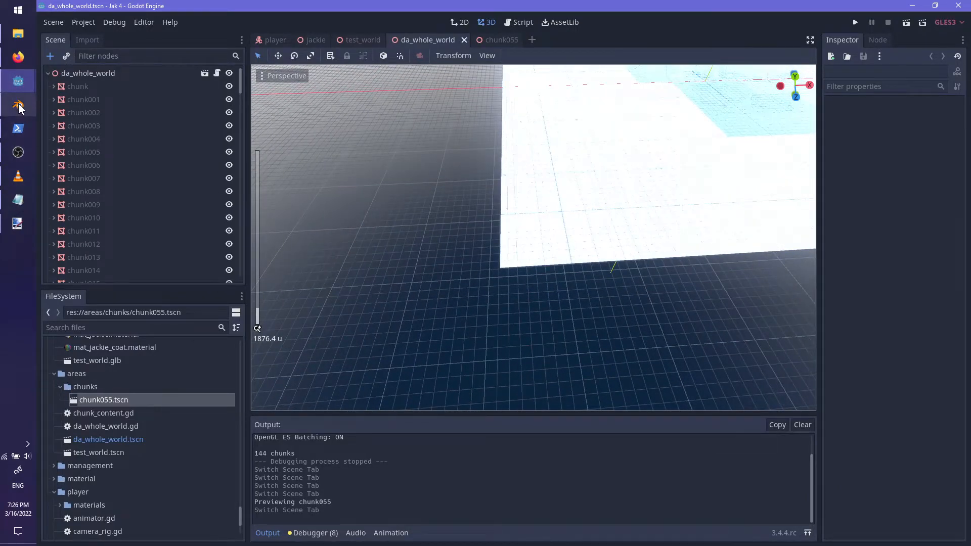
- Switch to Blender, open da_whole_world.blend and export it as da_whole_world.glb
click(18, 105)
click(60, 18)
mouse_move(78, 18)
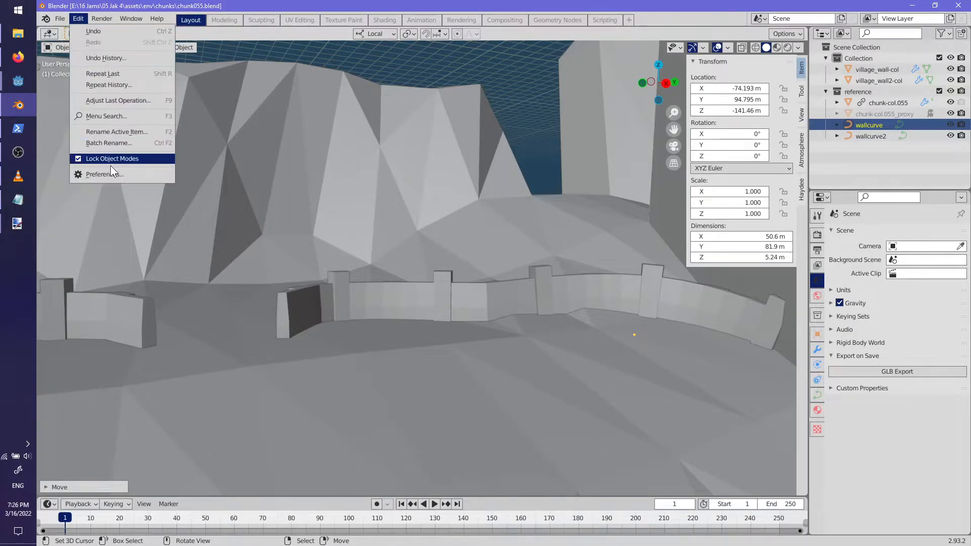
mouse_move(103, 53)
click(218, 65)
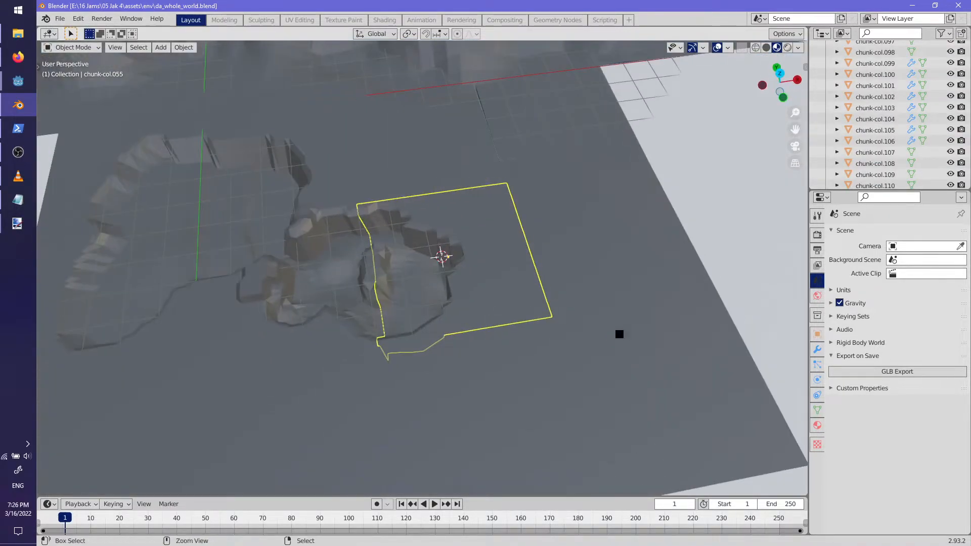
click(848, 370)
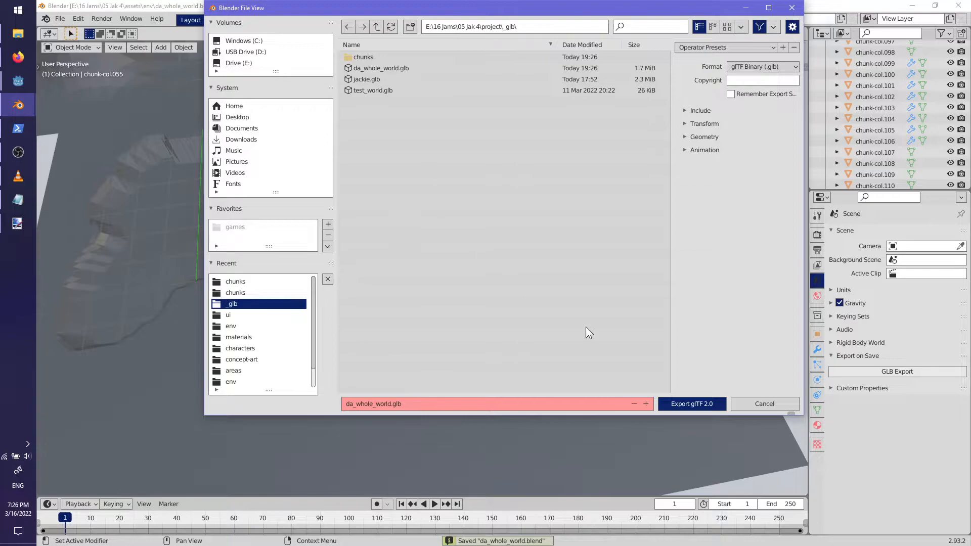
click(705, 405)
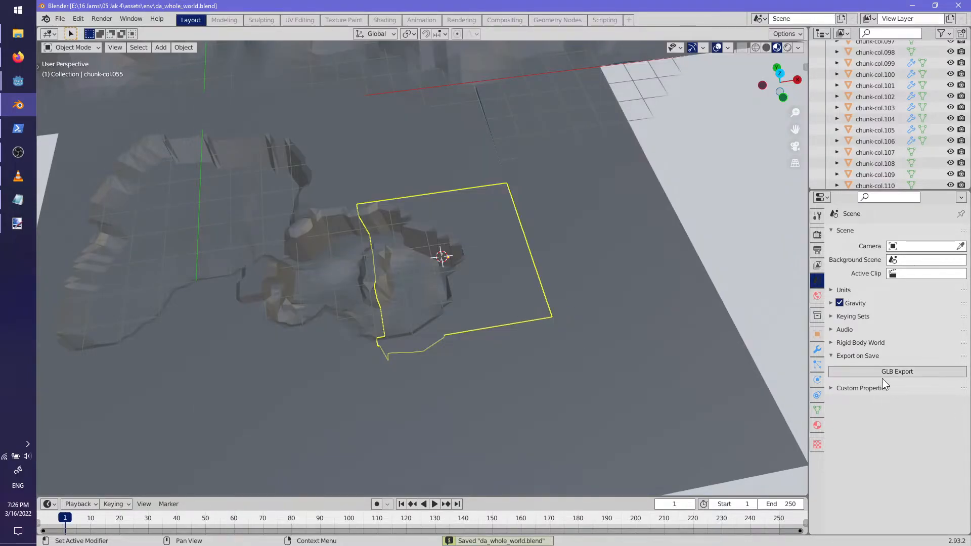
- Deselect all terrain chunks and export da_whole_world.glb again
middle_drag(624, 338, 595, 324)
scroll(583, 340, down, 5)
key(alt+a)
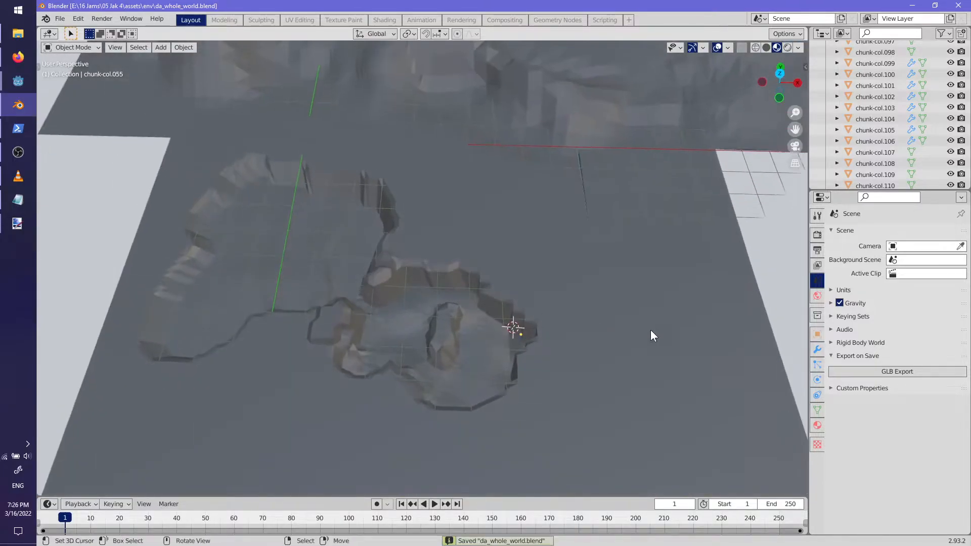
click(862, 373)
click(683, 403)
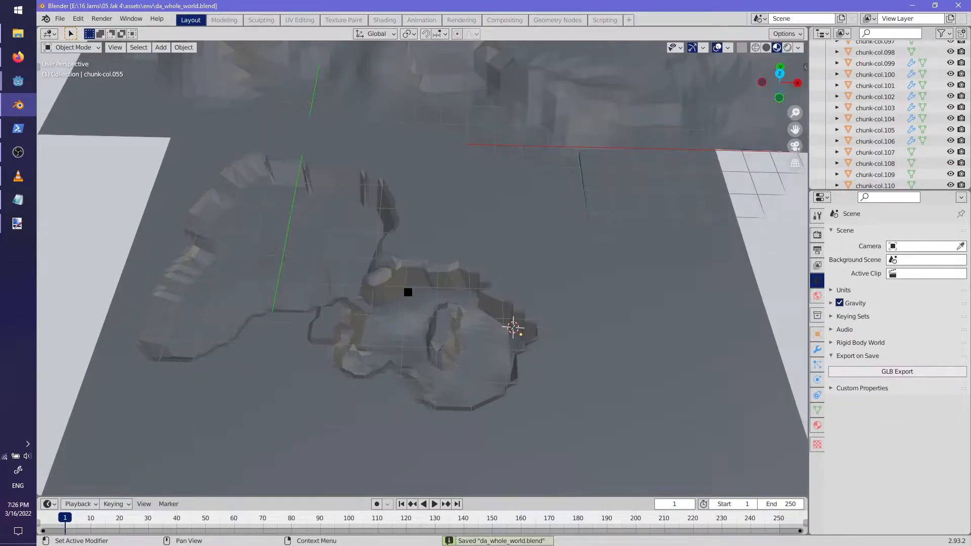
scroll(408, 292, up, 3)
middle_drag(407, 292, 447, 283)
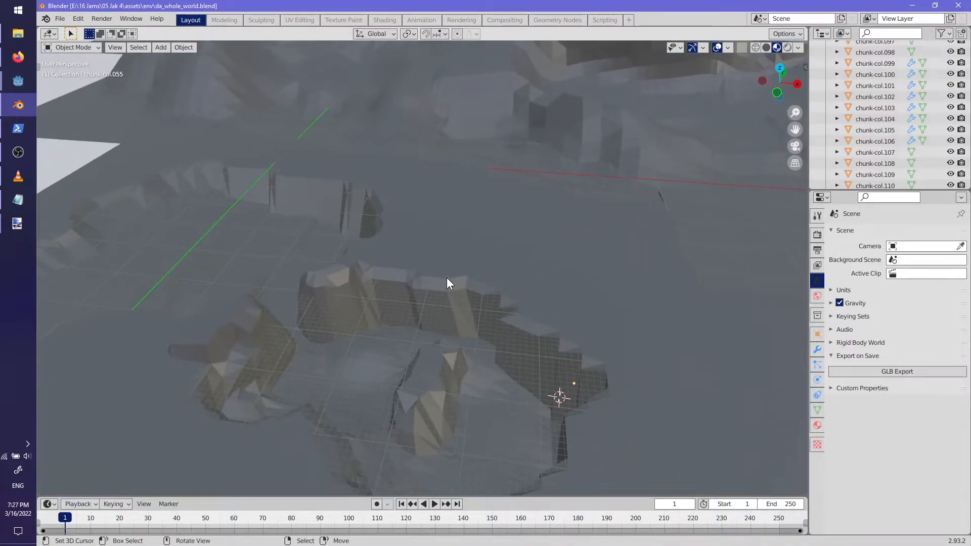
- Reopen chunk055.blend from the recent files and bring the wall into view
click(60, 19)
mouse_move(111, 53)
click(198, 64)
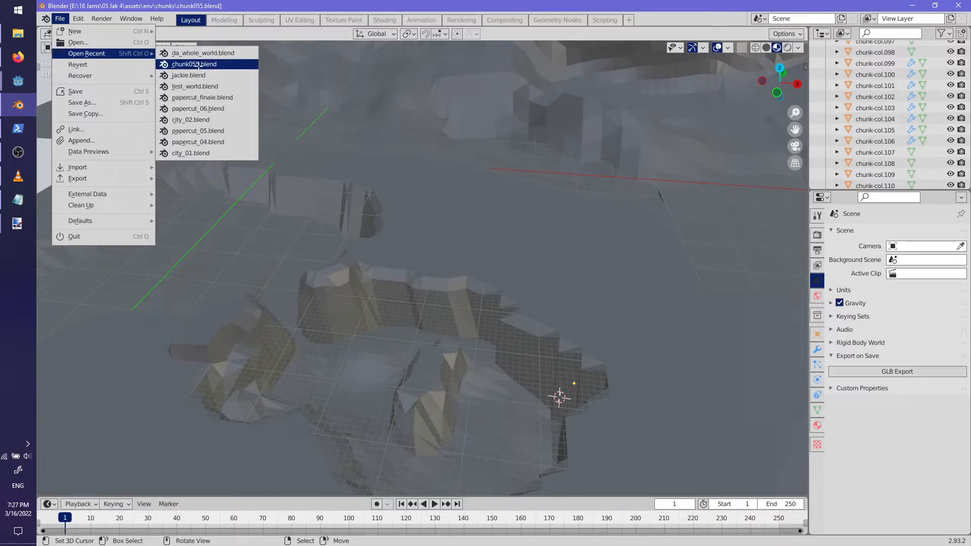
middle_drag(394, 334, 466, 322)
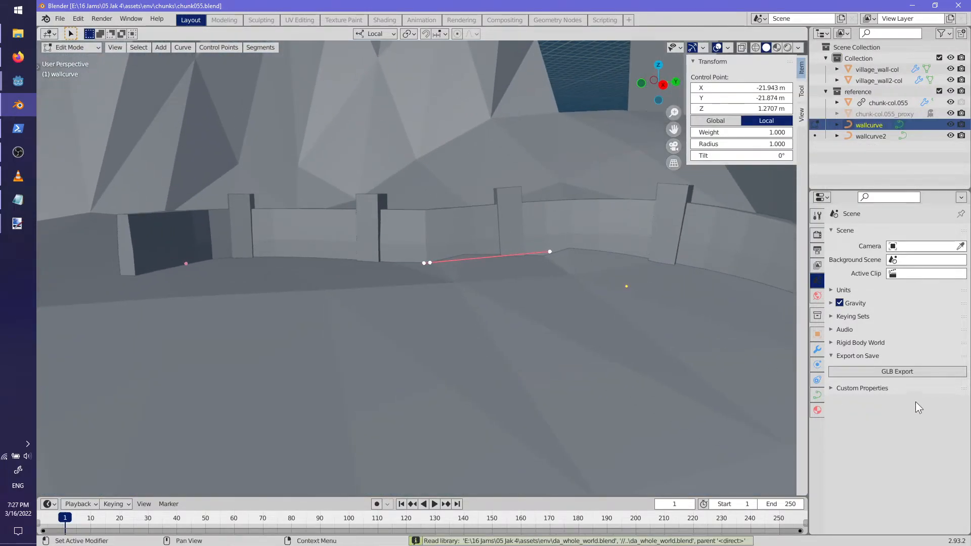
- Switch to Godot, save the reimported da_whole_world scene and clear the output log
mouse_move(18, 81)
click(89, 126)
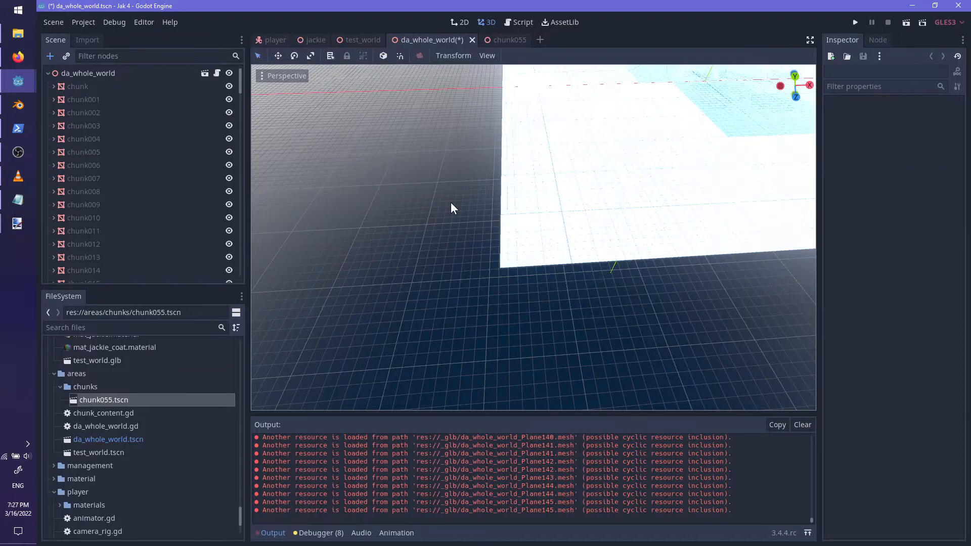
middle_drag(581, 242, 620, 152)
scroll(580, 234, down, 6)
scroll(440, 290, up, 5)
scroll(608, 162, up, 3)
key(ctrl+s)
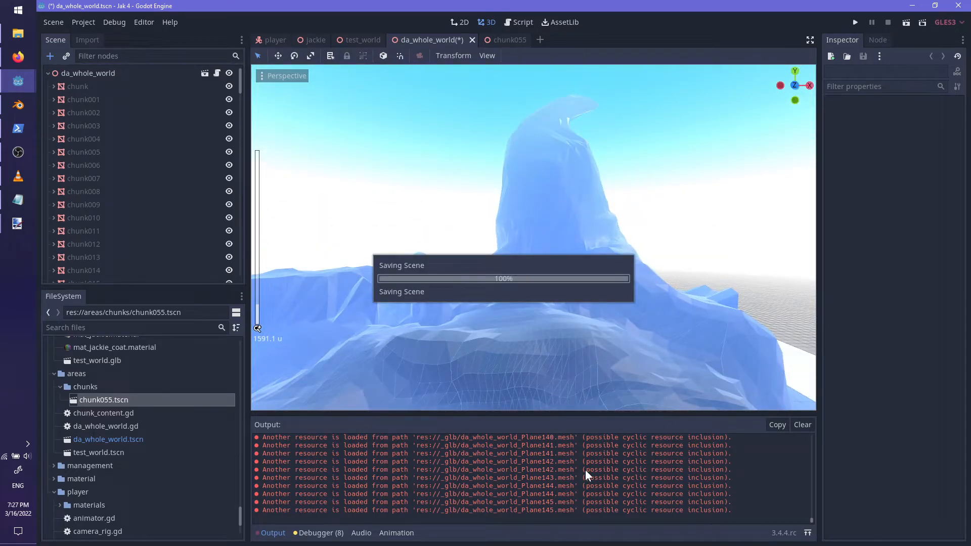
click(801, 425)
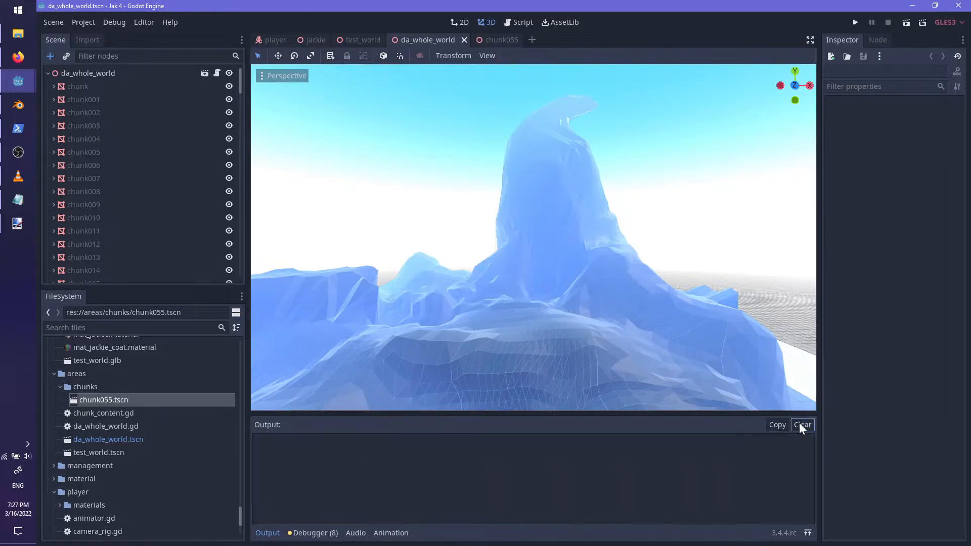
- Run the game project and bring its window to the front for playtesting
key(F5)
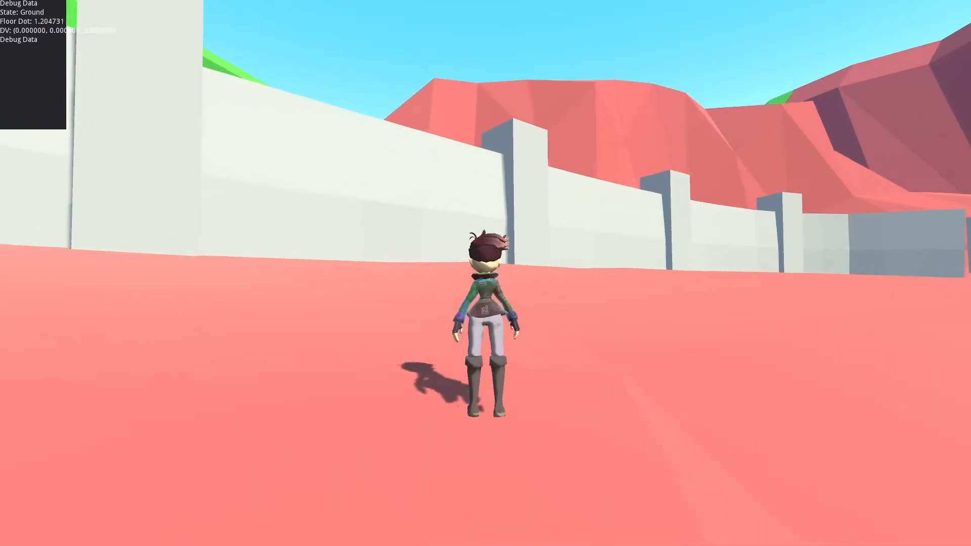
key(alt+Tab)
key(alt+Tab)
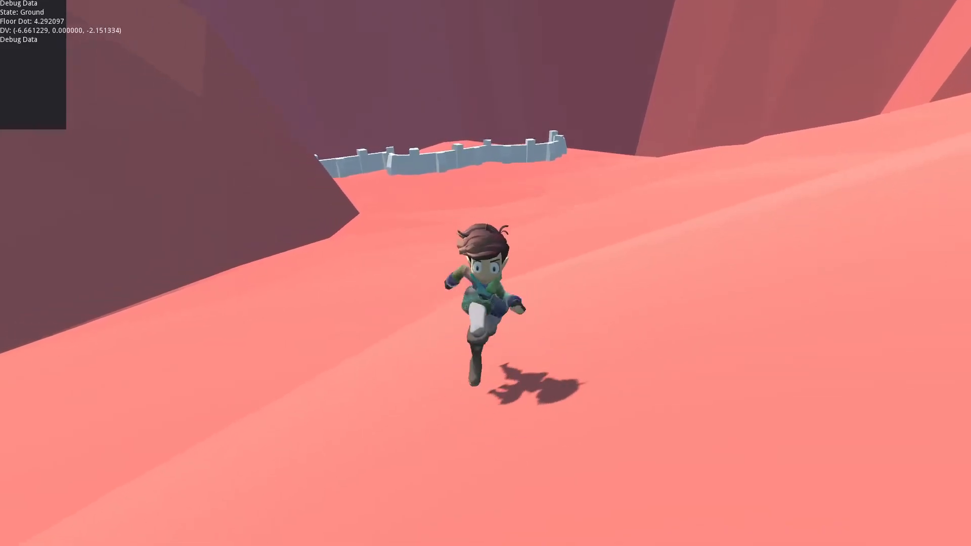
- Playtest running, roll-jumping and jumping on the slope away from the village wall to check chunk loading
key(a)
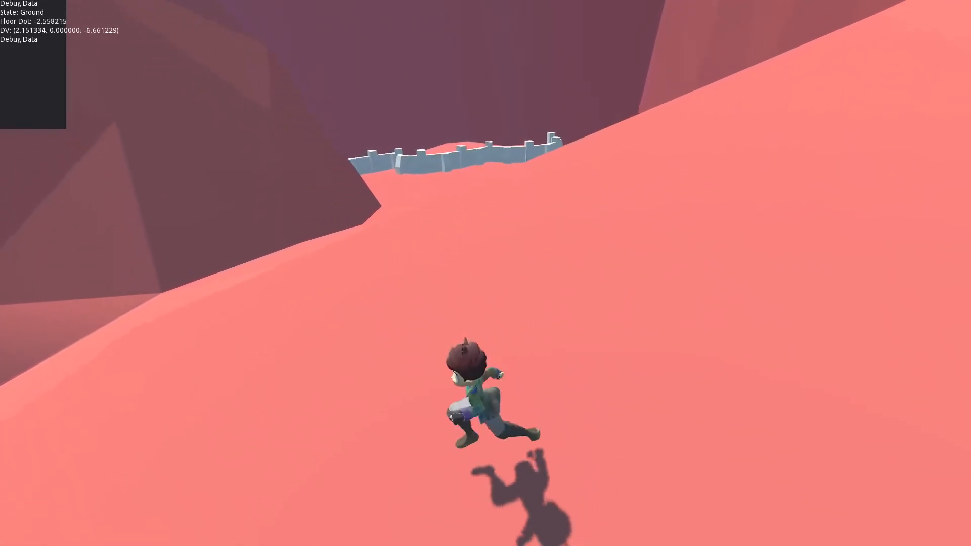
key(shift)
key(space)
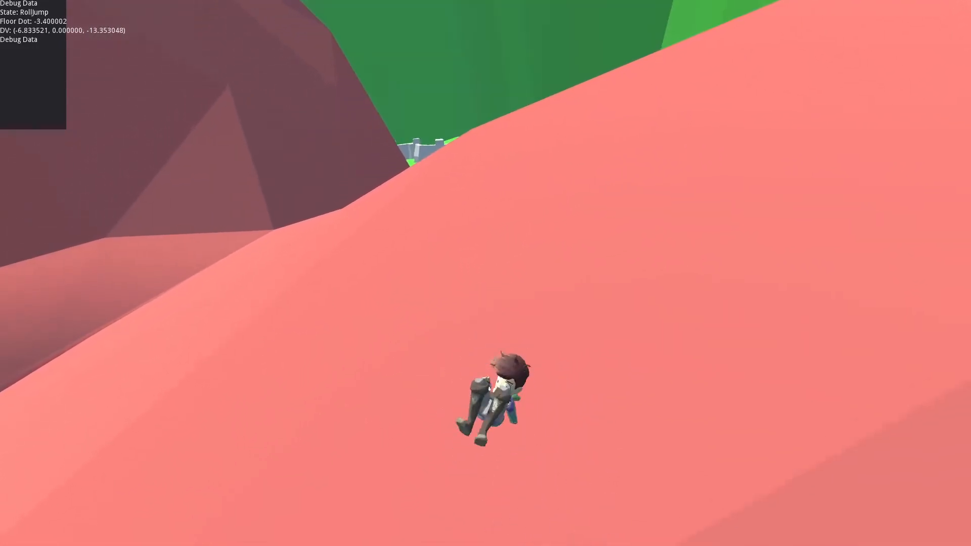
key(space)
key(space)
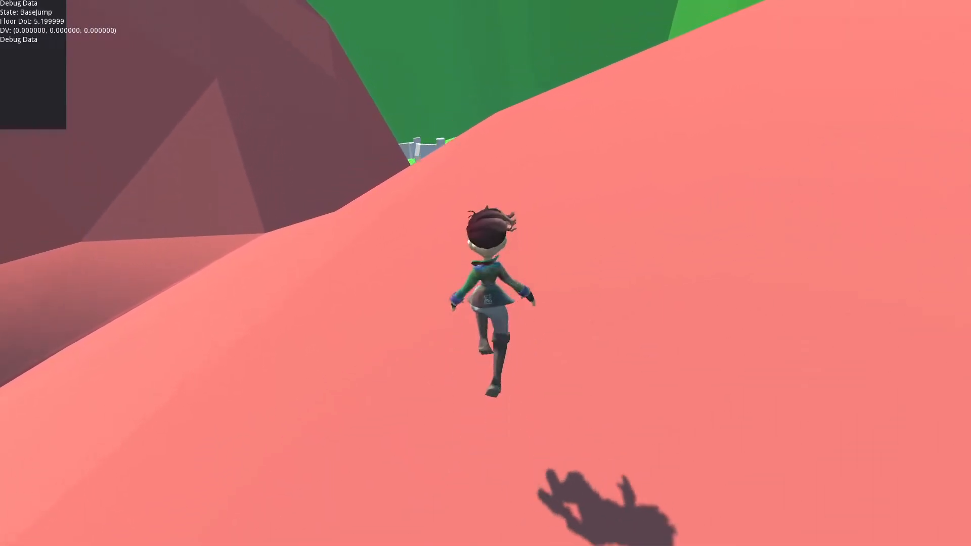
key(space)
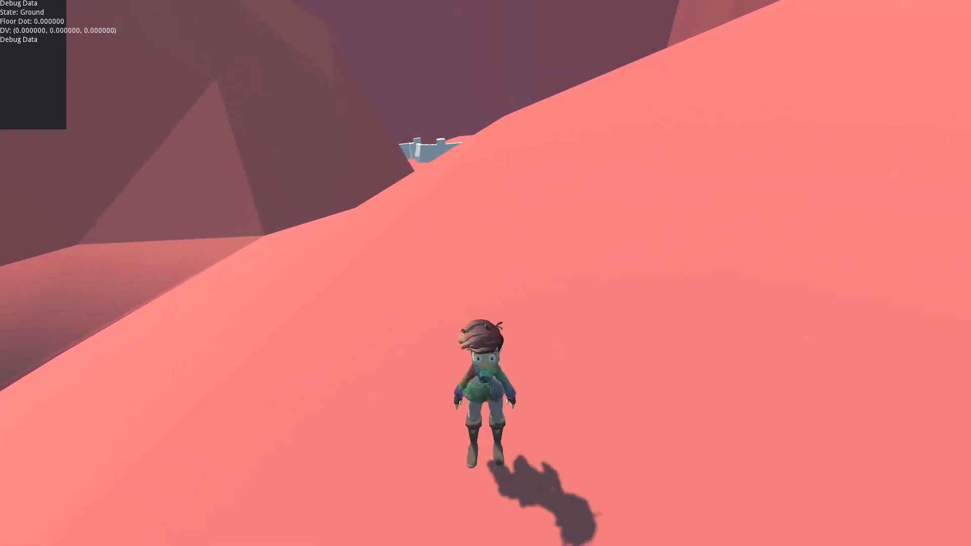
key(s)
key(s)
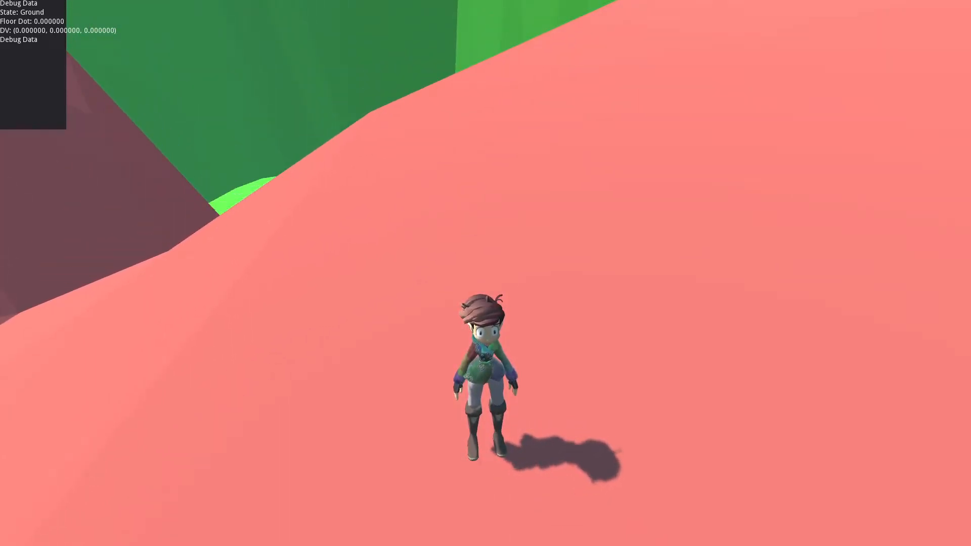
- Playtest running and jumping on the slope toward the village wall and end the game session
key(w)
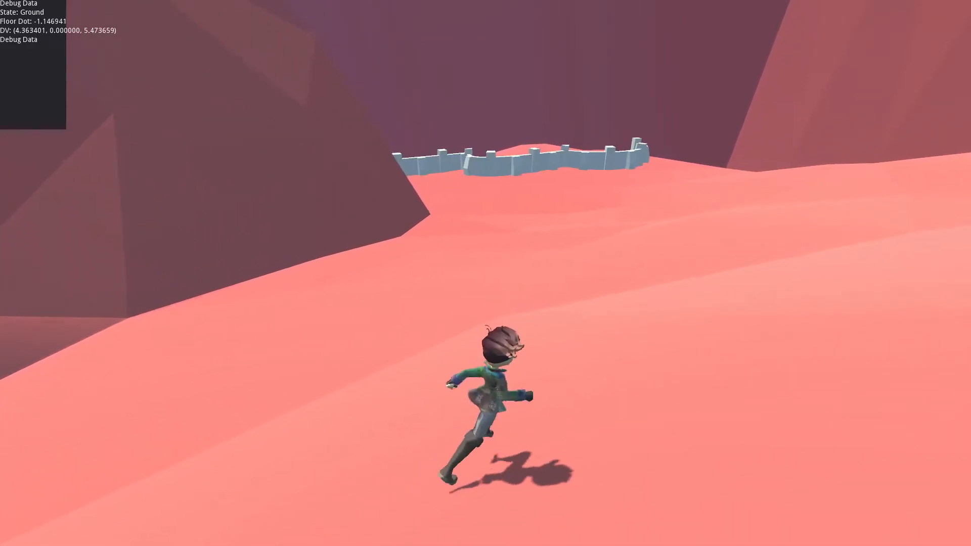
key(space)
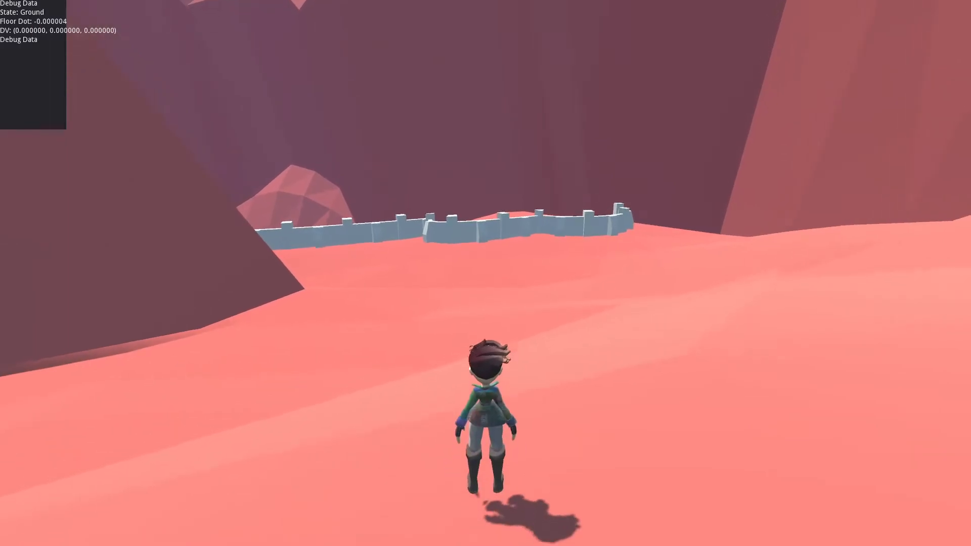
key(Escape)
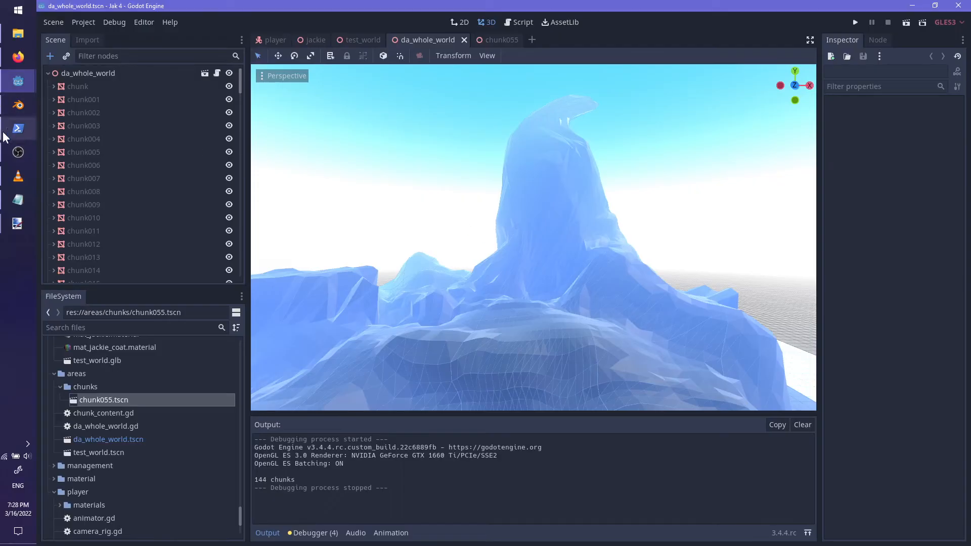
- Switch to Blender, make Collection the active collection, return to Object Mode and save chunk055.blend
click(17, 113)
scroll(370, 287, down, 2)
middle_drag(321, 222, 408, 241)
scroll(434, 270, down, 4)
scroll(434, 270, up, 4)
click(858, 63)
key(Tab)
key(ctrl+s)
- Add a cube mesh on the terrain beside the village wall and rename it village_hut1-col
key(shift+a)
mouse_move(408, 241)
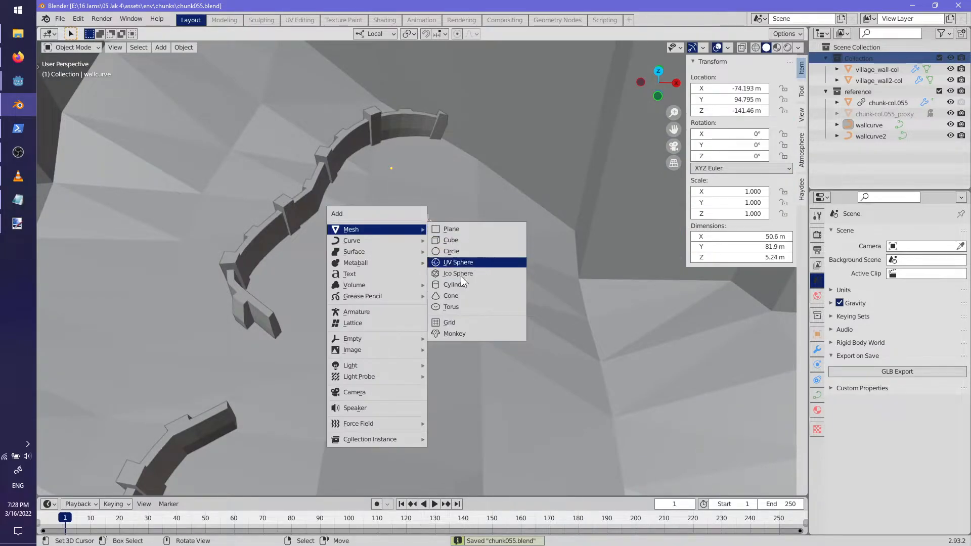
click(458, 240)
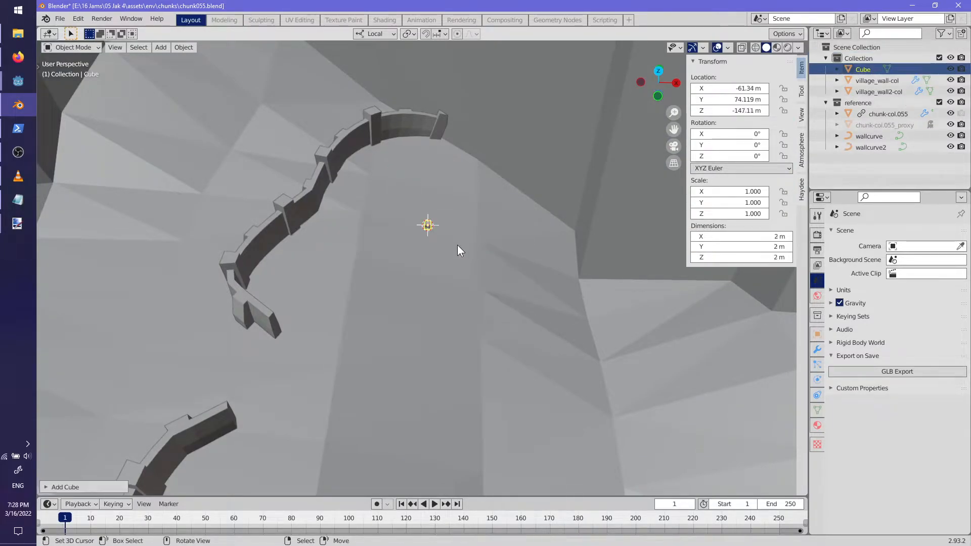
scroll(457, 245, up, 3)
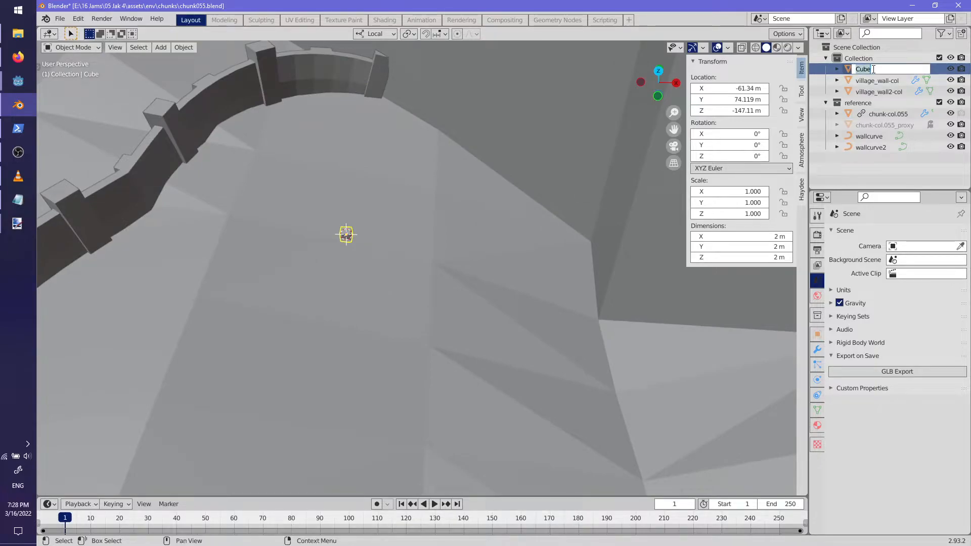
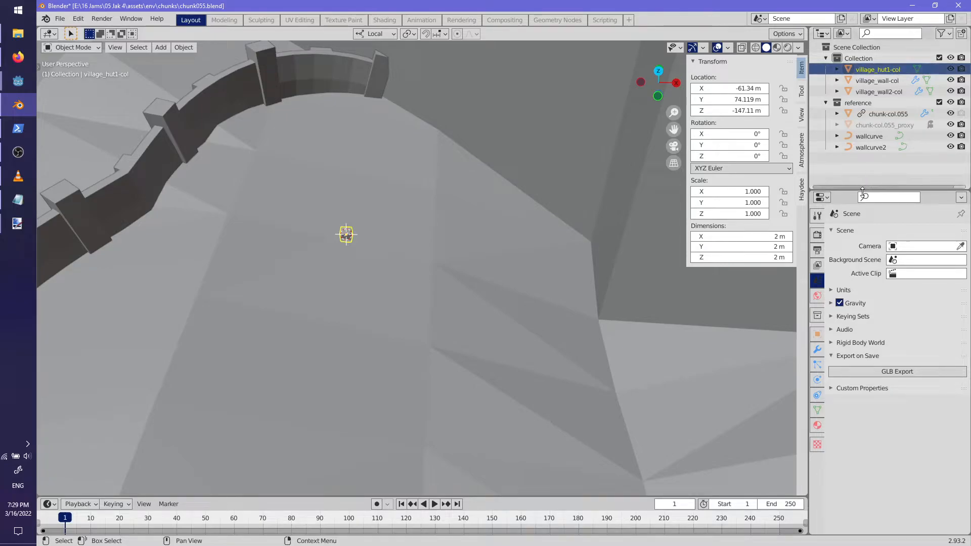
scroll(365, 278, up, 3)
- Scale the hut cube's mesh by 3 in Edit Mode and raise it 3 m along local Z
key(Tab)
key(s)
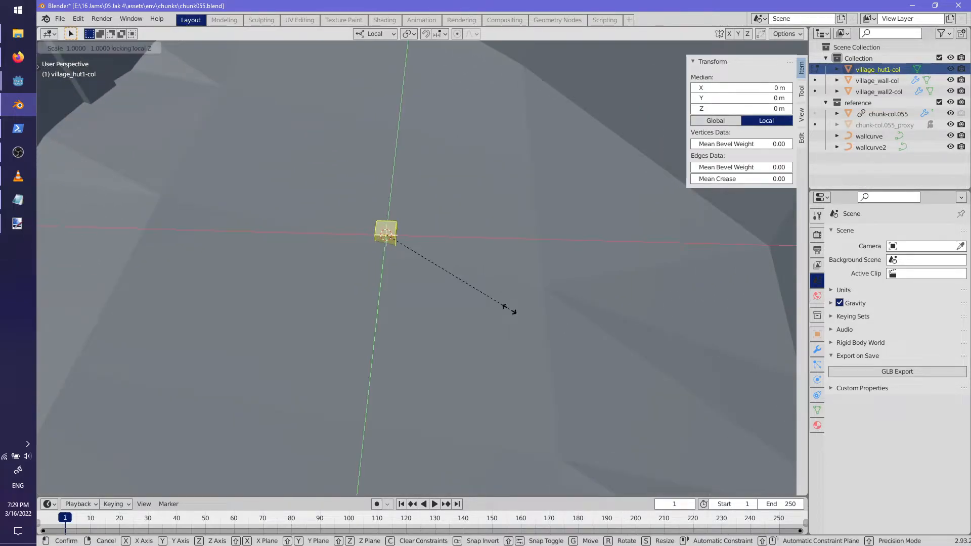
key(Return)
key(g)
key(z)
key(z)
key(Escape)
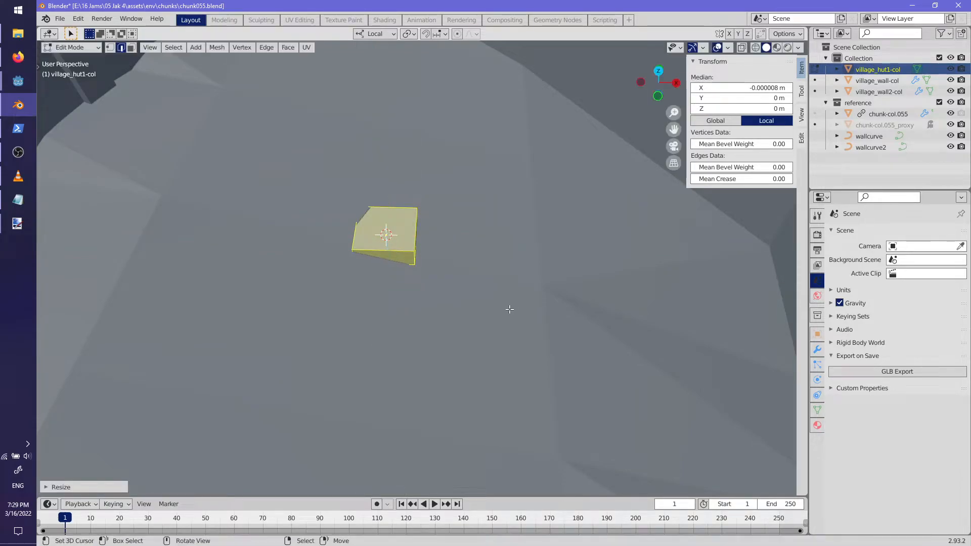
key(s)
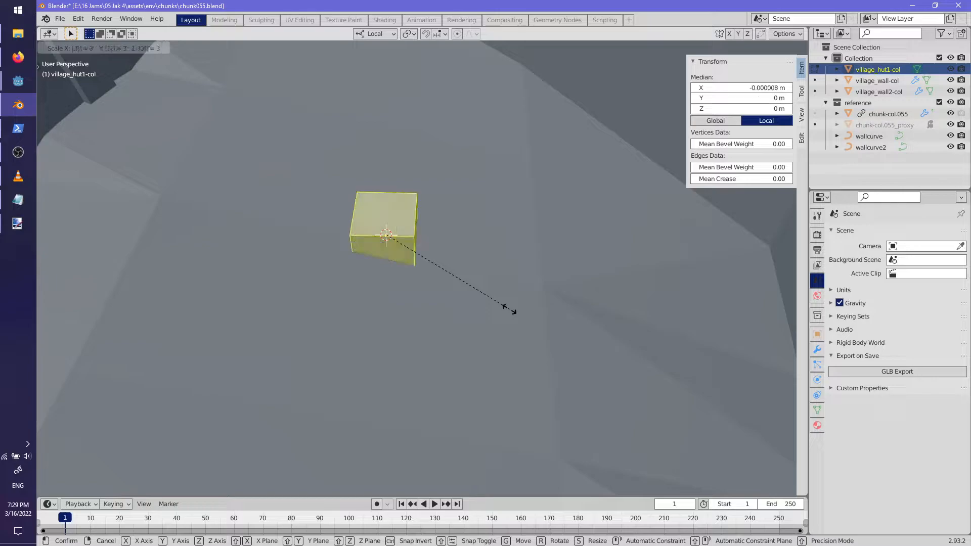
key(Escape)
key(g)
key(z)
key(z)
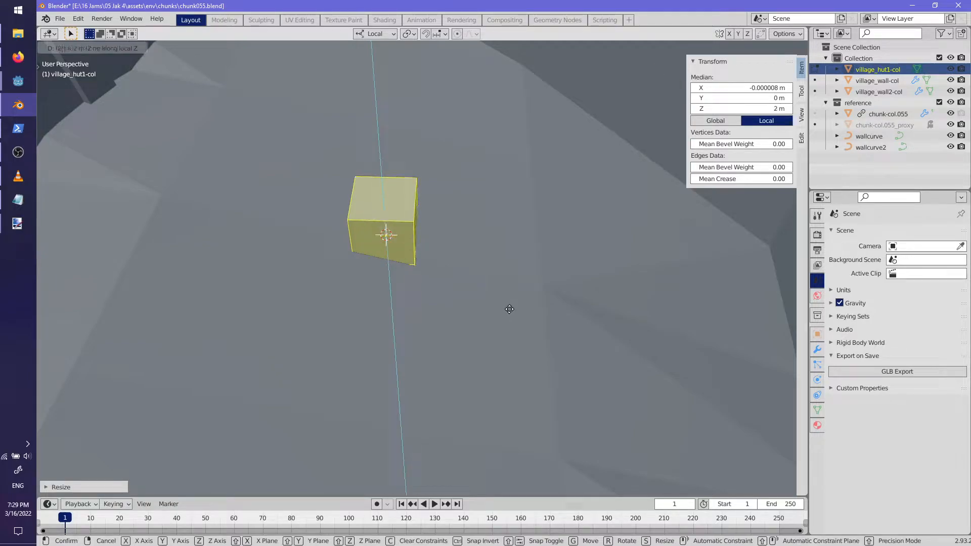
key(Return)
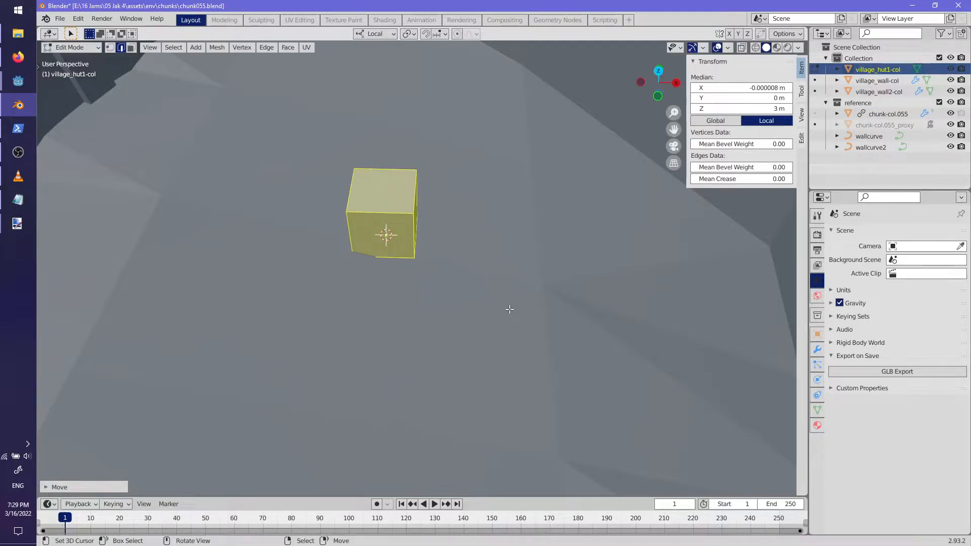
- Add two vertical loop cuts and one horizontal loop cut to outline a doorway on the hut's front wall
key(KP_1)
key(KP_3)
middle_drag(461, 288, 487, 347)
alt+middle_click(656, 430)
middle_drag(655, 429, 480, 286)
click(525, 364)
right_click(525, 364)
middle_drag(361, 90, 442, 182)
- Select the hut's bottom faces and extrude them 1 m downward to form a foundation
click(131, 47)
click(391, 292)
middle_drag(391, 291, 448, 258)
click(356, 296)
click(380, 349)
ctrl+click(445, 271)
key(e)
key(1)
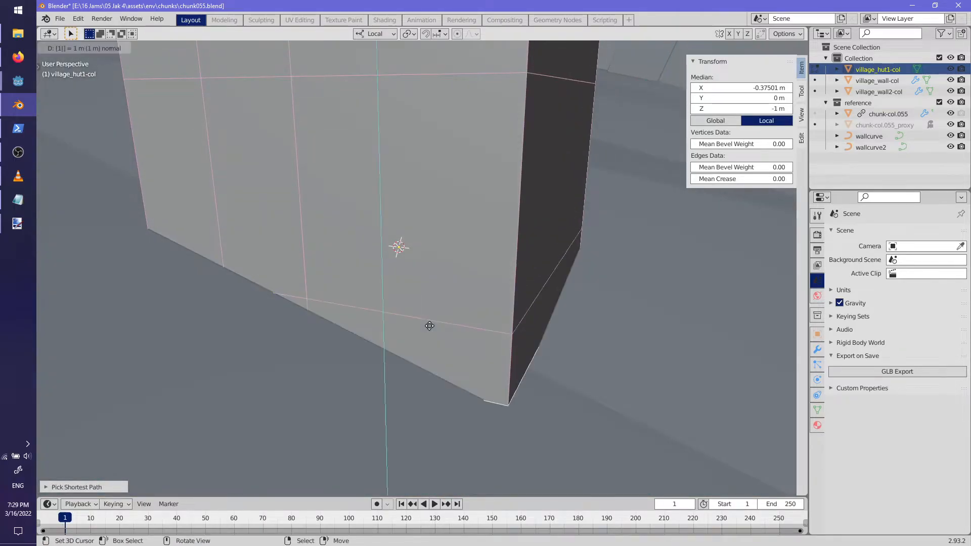
- Recess the doorway face into the front wall and add a horizontal loop cut through the doorway's middle
click(286, 220)
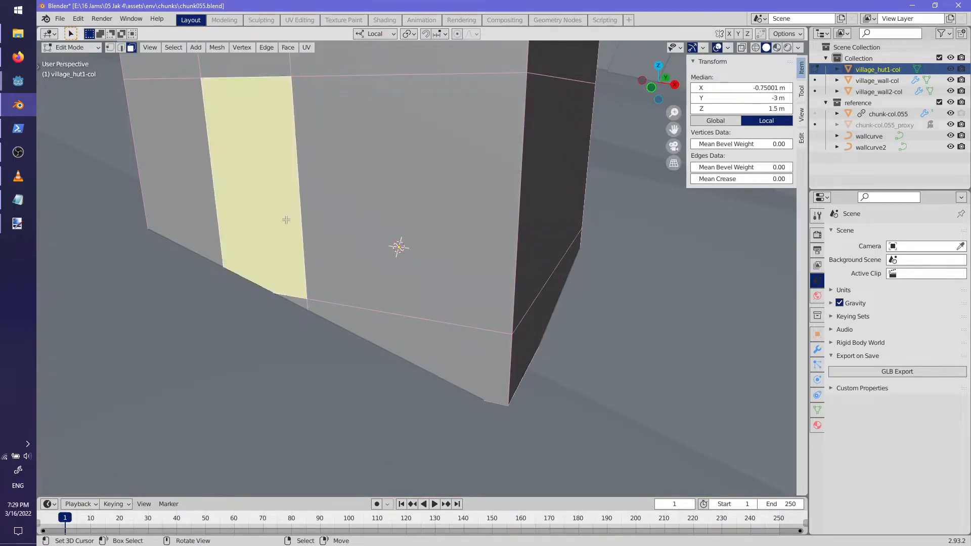
click(307, 228)
middle_drag(307, 228, 409, 288)
click(342, 245)
scroll(440, 299, up, 5)
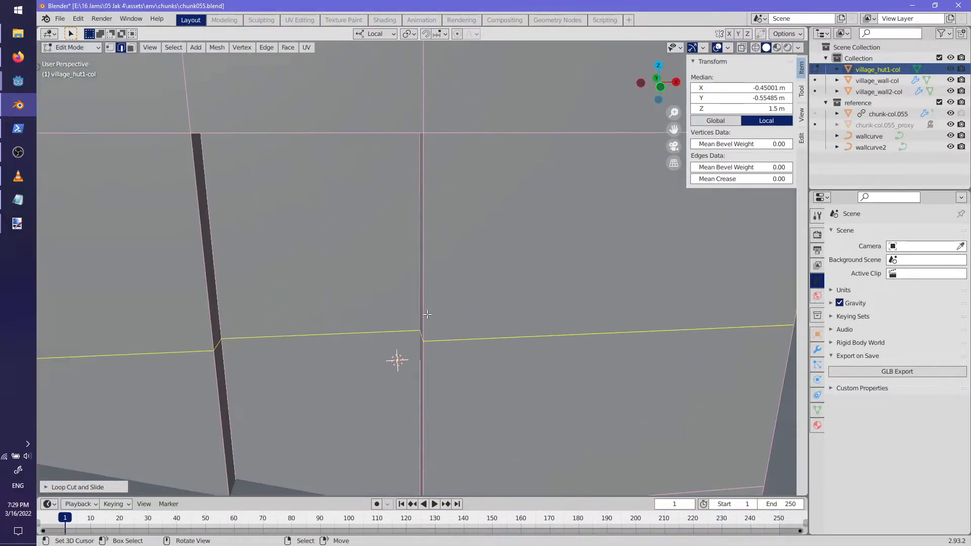
- Move the doorway's side edges outward at the middle loop so the opening bulges at mid-height
middle_drag(504, 351, 209, 315)
scroll(494, 339, down, 4)
key(alt+a)
scroll(483, 334, up, 4)
right_click(471, 345)
key(g)
click(464, 336)
scroll(209, 314, up, 3)
key(g)
click(183, 319)
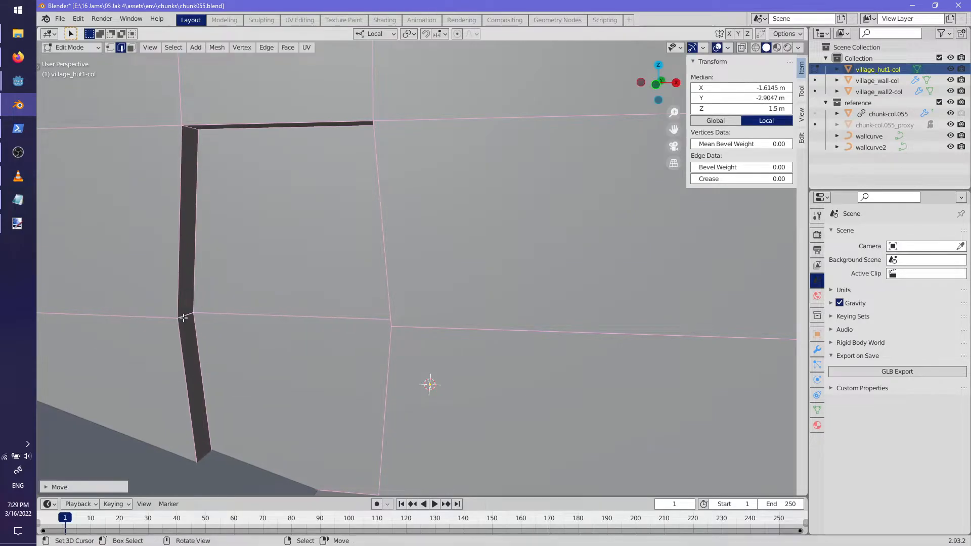
key(g)
click(193, 144)
- Lower the inner top edge of the doorway recess slightly along local Z
middle_drag(192, 144, 311, 104)
key(g)
key(z)
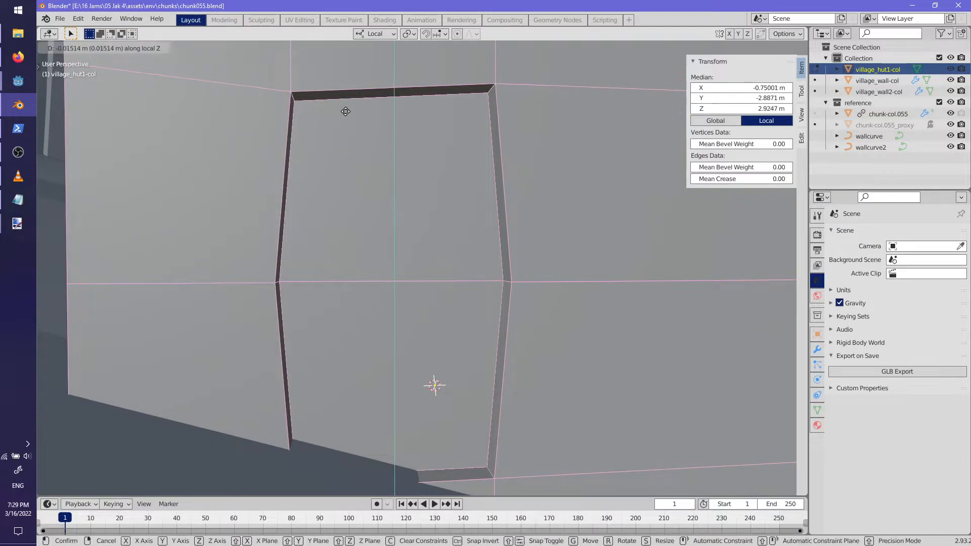
click(343, 155)
- Add a horizontal loop cut around the hut's upper walls at about 4.45 m local height
scroll(343, 155, down, 5)
middle_drag(425, 180, 421, 217)
key(alt+a)
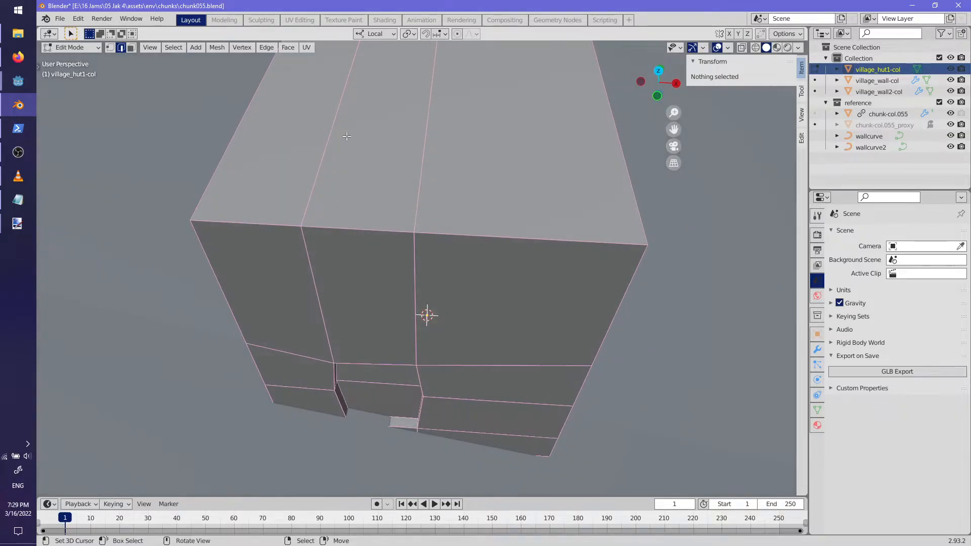
right_click(325, 161)
shift+right_click(430, 160)
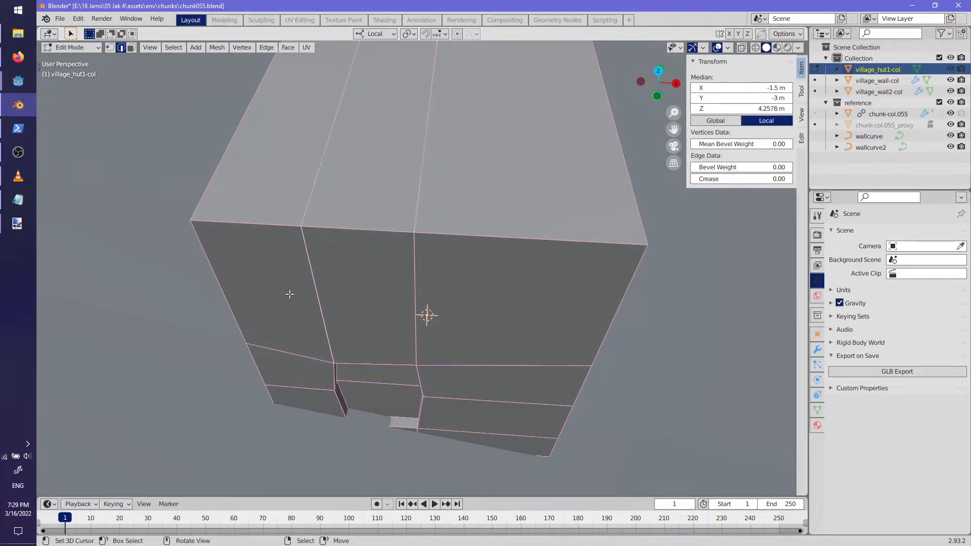
middle_drag(415, 304, 122, 61)
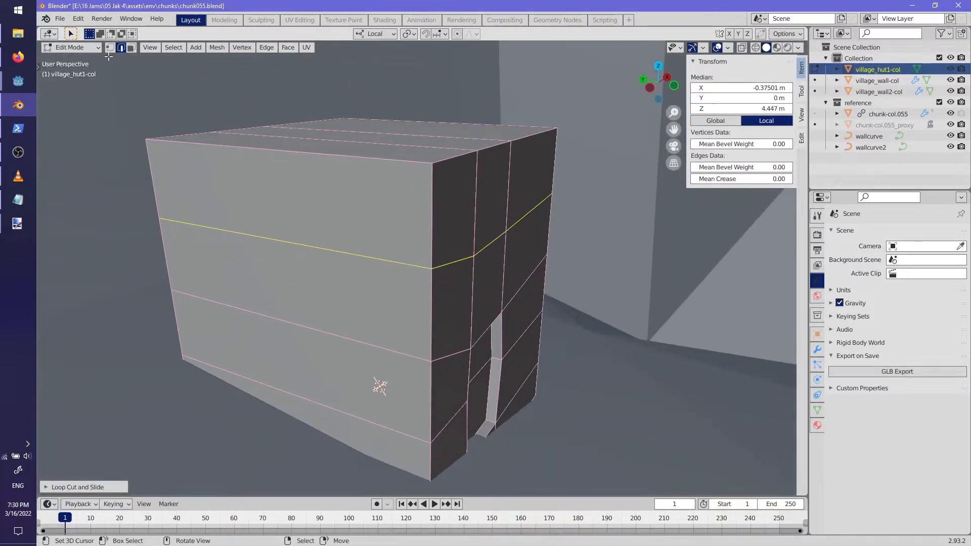
- Select the ring of faces around the top of the walls and extrude it outward as a roof overhang
click(130, 47)
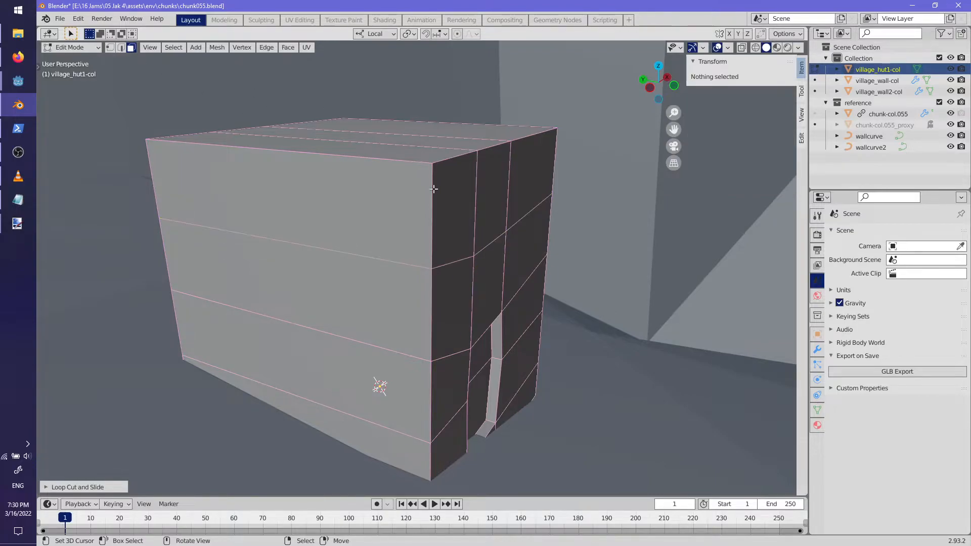
right_click(454, 202)
ctrl+right_click(531, 192)
key(e)
click(585, 242)
- Reposition individual faces of the roof overhang to make its outline less regular
middle_drag(584, 242, 501, 206)
right_click(525, 225)
key(g)
click(543, 235)
right_click(523, 276)
key(g)
click(529, 277)
- Move and rotate faces on the other sides of the roof overhang to vary its shape
middle_drag(409, 262, 354, 202)
right_click(325, 196)
ctrl+right_click(326, 347)
middle_drag(325, 347, 473, 259)
key(g)
key(r)
click(307, 290)
key(g)
click(472, 224)
- Select the hut's inner top faces and raise them along local Z to form a peaked roof
right_click(320, 173)
alt+right_click(352, 195)
middle_drag(352, 194, 405, 176)
alt+shift+right_click(405, 176)
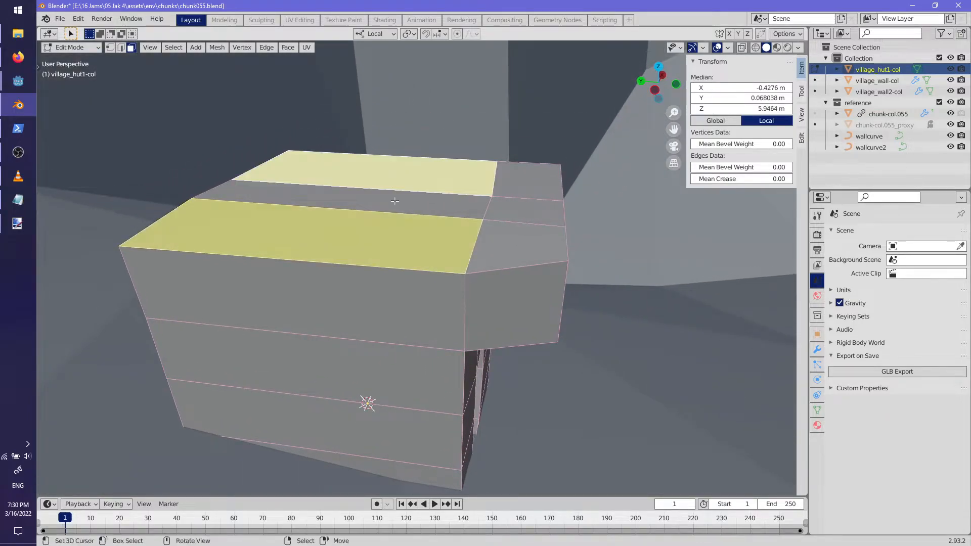
key(g)
key(z)
click(397, 102)
- Extrude the foundation's ring of side faces outward about 0.27 m with even thickness to form a plinth
middle_drag(397, 102, 411, 157)
alt+right_click(428, 400)
alt+right_click(465, 396)
middle_drag(466, 397, 483, 399)
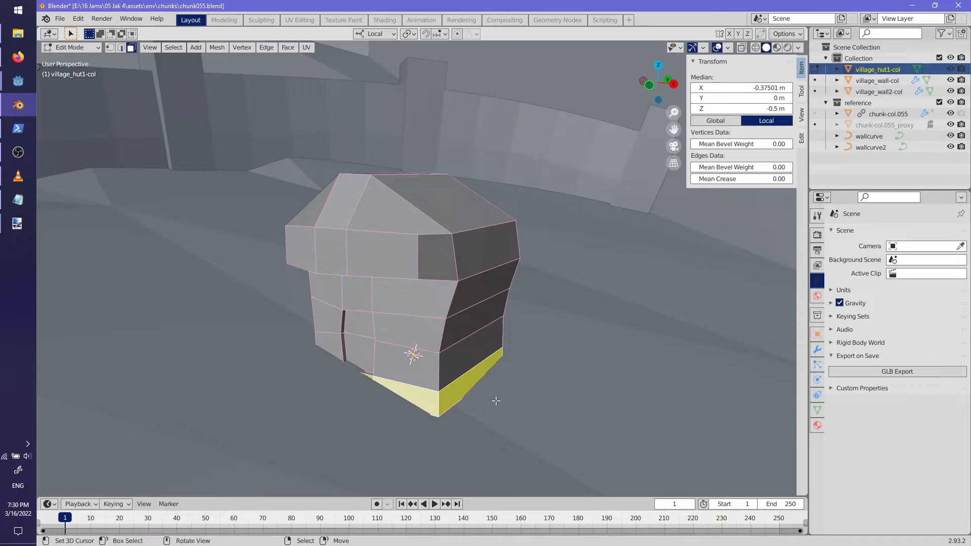
click(493, 412)
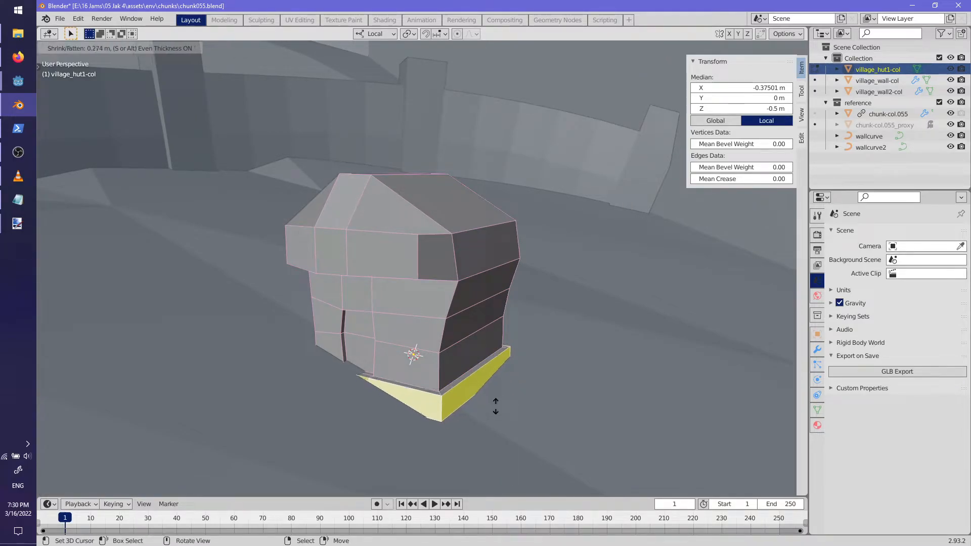
click(496, 407)
mouse_move(496, 406)
middle_down()
mouse_move(439, 399)
mouse_move(498, 392)
middle_up()
- Move the hut object up out of the slope so its plinth is exposed, and reopen its mesh for editing
key(alt+a)
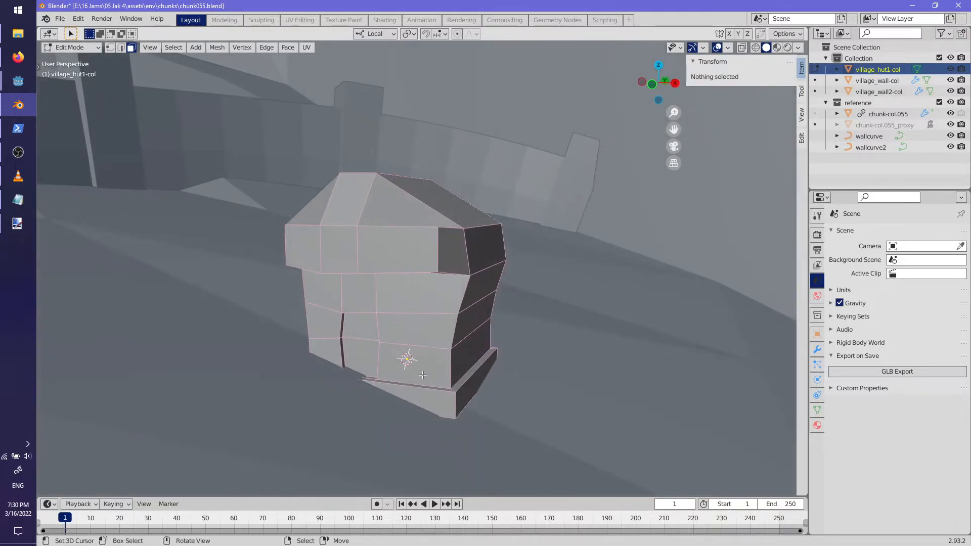
key(Tab)
right_click(424, 374)
right_click(442, 384)
key(Tab)
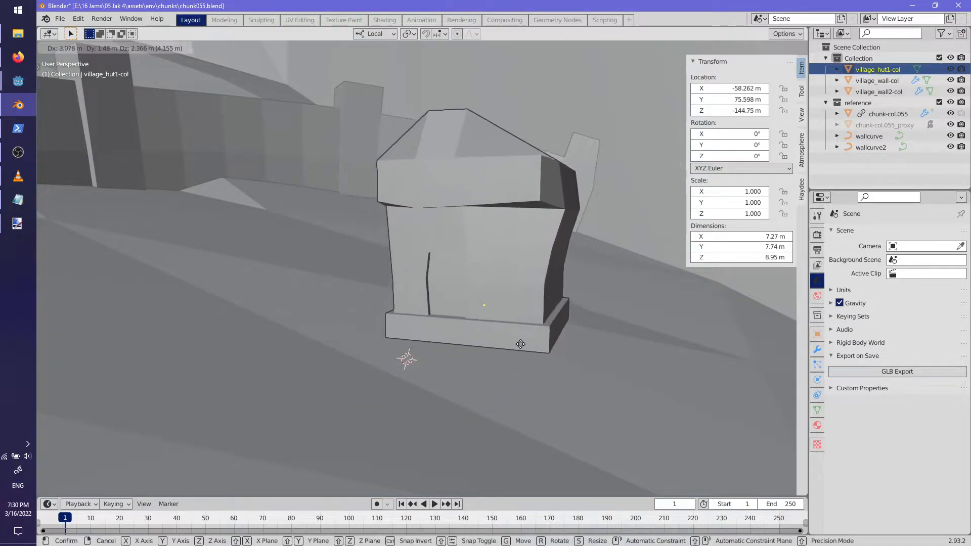
- Extrude the plinth face below the doorway outward about 1.4 m as an entrance block
scroll(519, 353, up, 2)
right_click(506, 351)
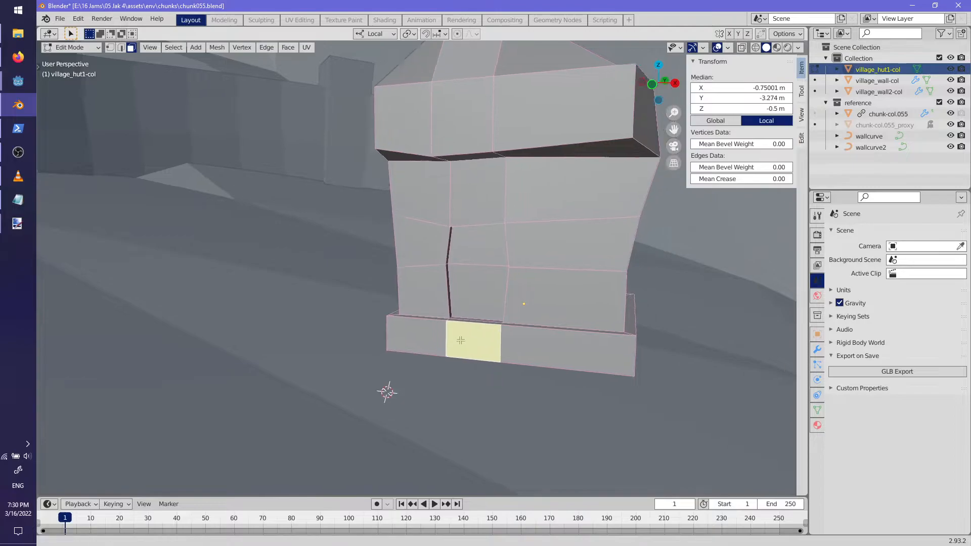
scroll(507, 351, up, 2)
middle_drag(507, 351, 353, 333)
key(e)
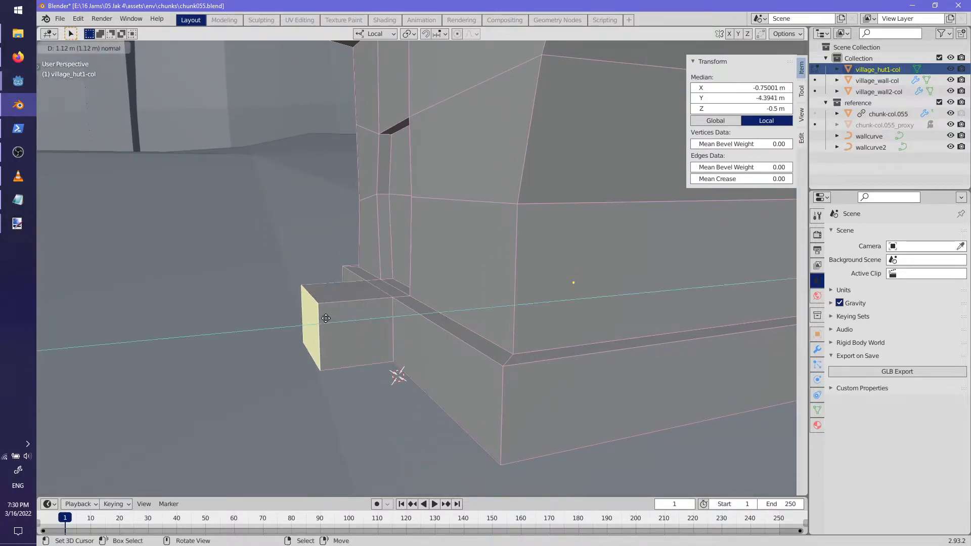
click(349, 317)
middle_drag(349, 317, 354, 319)
scroll(351, 318, up, 3)
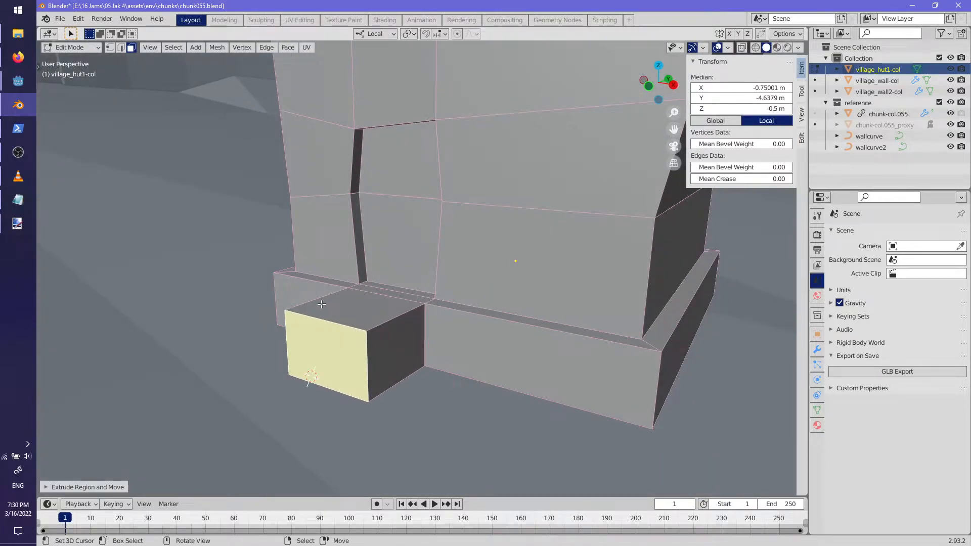
- Lower the entrance block's front upper edge along local Z to turn it into a ramp
click(121, 47)
click(366, 367)
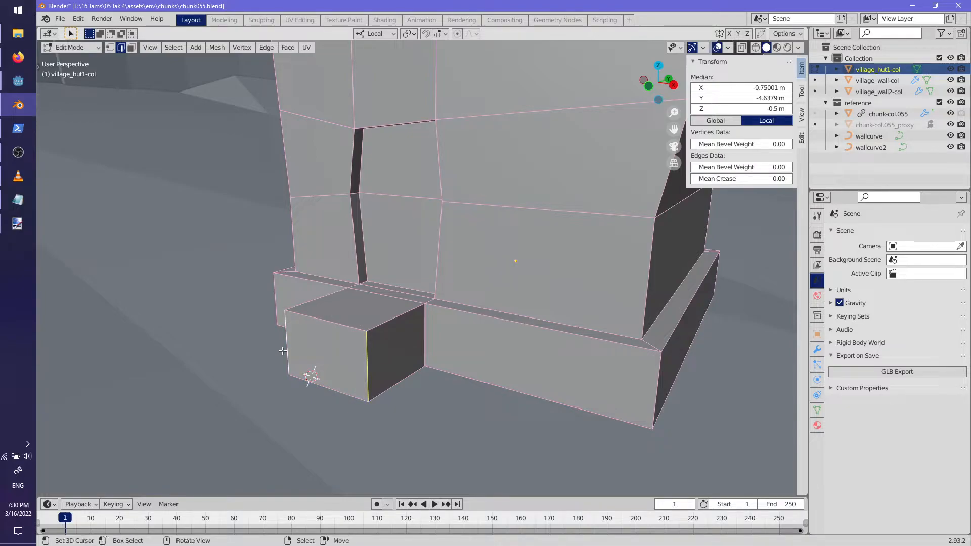
click(282, 351)
key(g)
key(z)
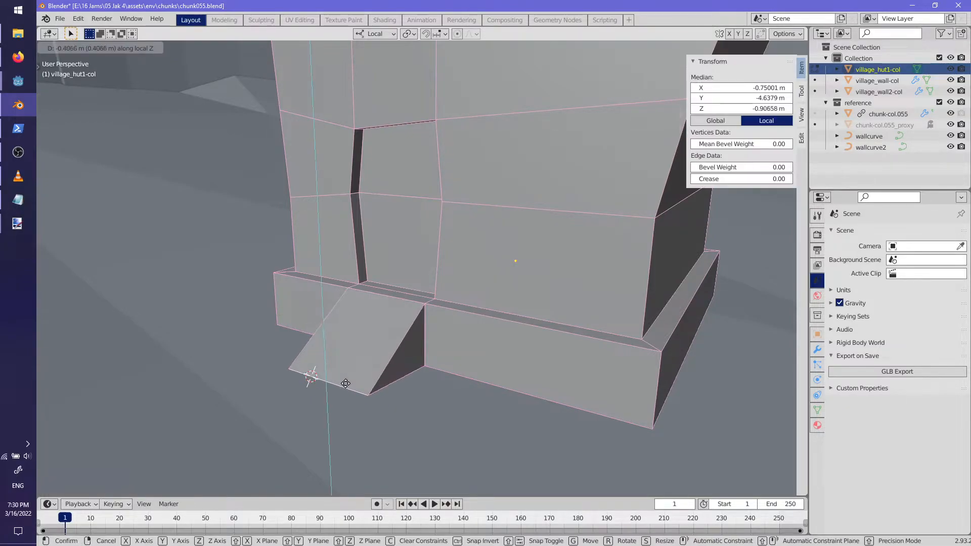
click(351, 366)
middle_drag(351, 366, 351, 396)
scroll(492, 353, down, 4)
- Reshape the front of the roof overhang by moving its edges so the eave's underside slopes back to the wall
key(Tab)
scroll(396, 333, down, 3)
scroll(350, 396, up, 5)
key(Tab)
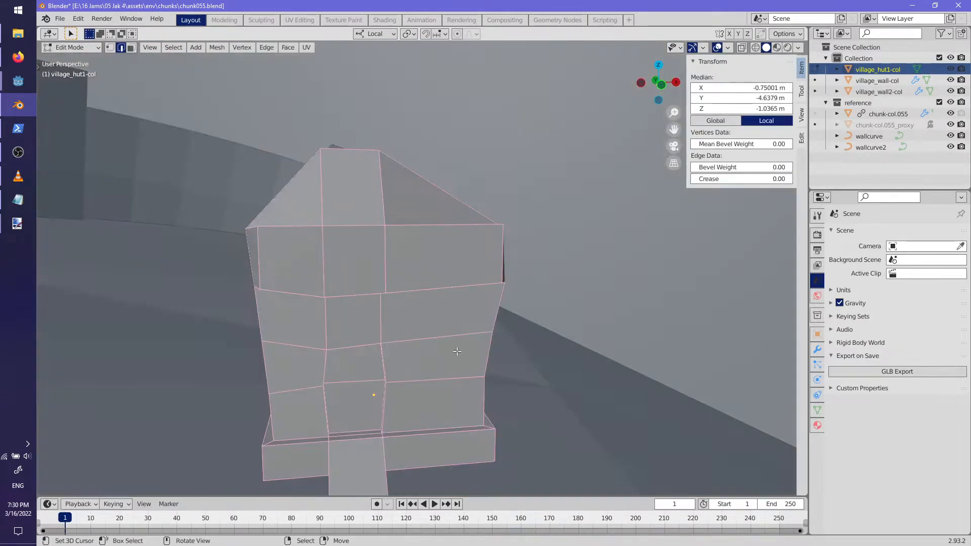
middle_drag(288, 216, 424, 234)
key(g)
key(z)
click(385, 273)
key(g)
click(514, 268)
middle_drag(321, 213, 314, 246)
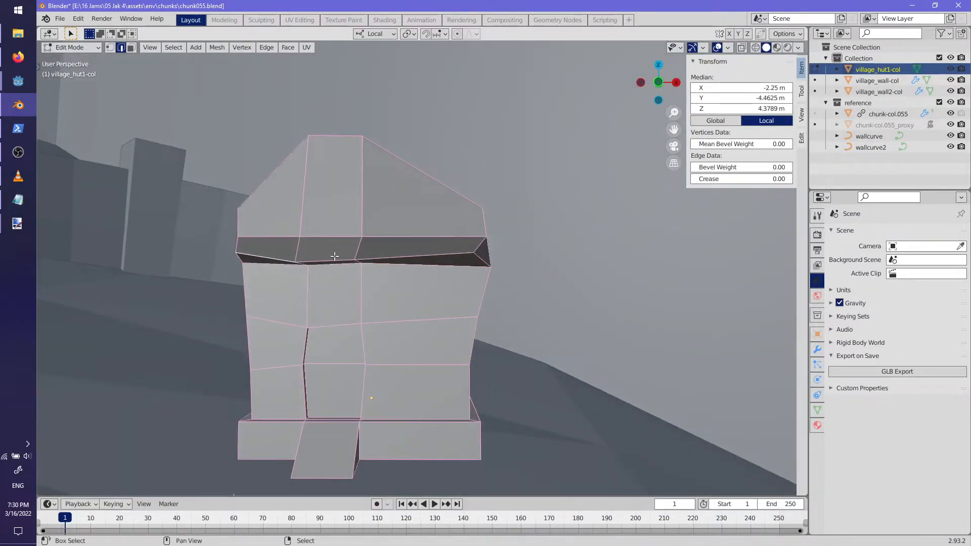
click(413, 269)
key(g)
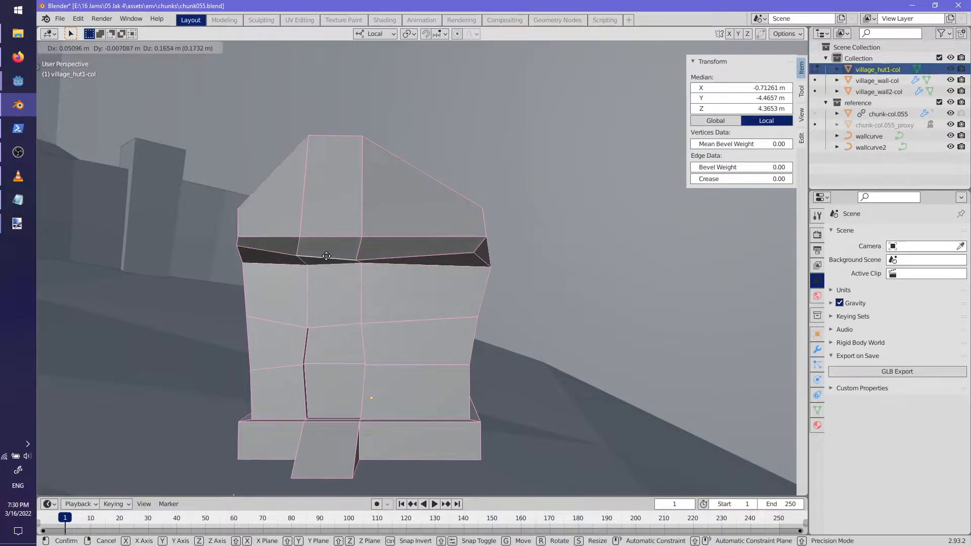
click(328, 249)
- Move the eave's corner and side edges to flare the roof overhang into sharp, outward-pointing eaves
middle_drag(330, 249, 467, 284)
click(374, 233)
middle_drag(403, 243, 364, 158)
key(g)
click(278, 269)
key(g)
click(274, 256)
click(433, 256)
key(g)
click(408, 245)
- Reposition the remaining eave corner and the roof's ridge edges to even out the roof slopes
key(g)
click(523, 276)
key(g)
click(383, 151)
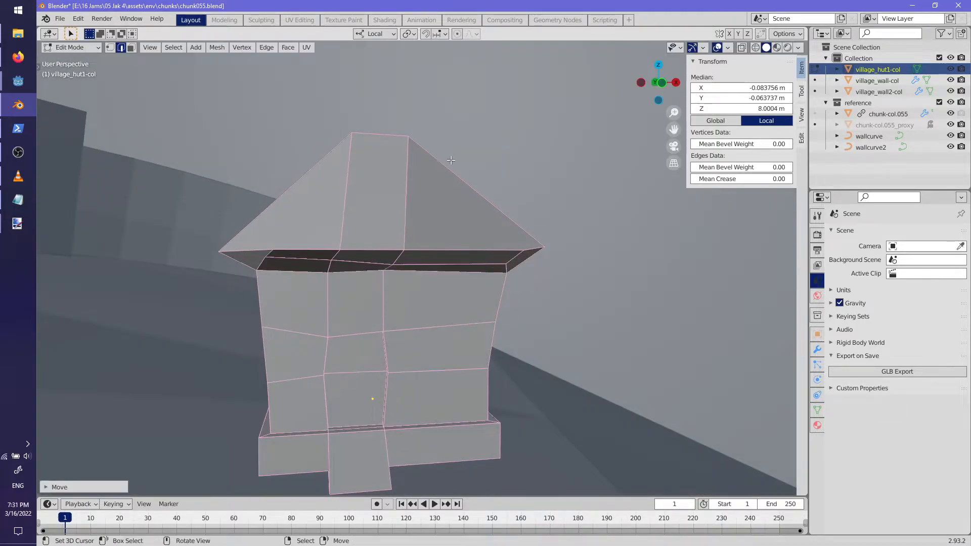
- Rotate the roof's selected ridge edges slightly to adjust the slant of the hut's top
key(r)
click(425, 92)
middle_drag(435, 123, 449, 226)
key(alt+a)
- Cut a straight edge with the Knife tool across the hut's back, from one eave corner to the other
middle_drag(374, 223, 369, 247)
right_click(412, 200)
middle_drag(421, 267, 576, 276)
key(a)
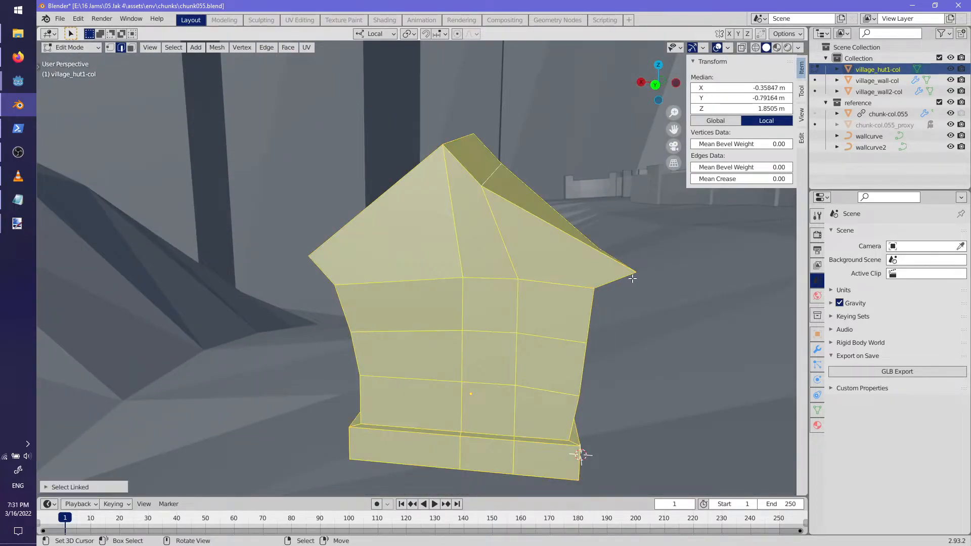
key(alt+a)
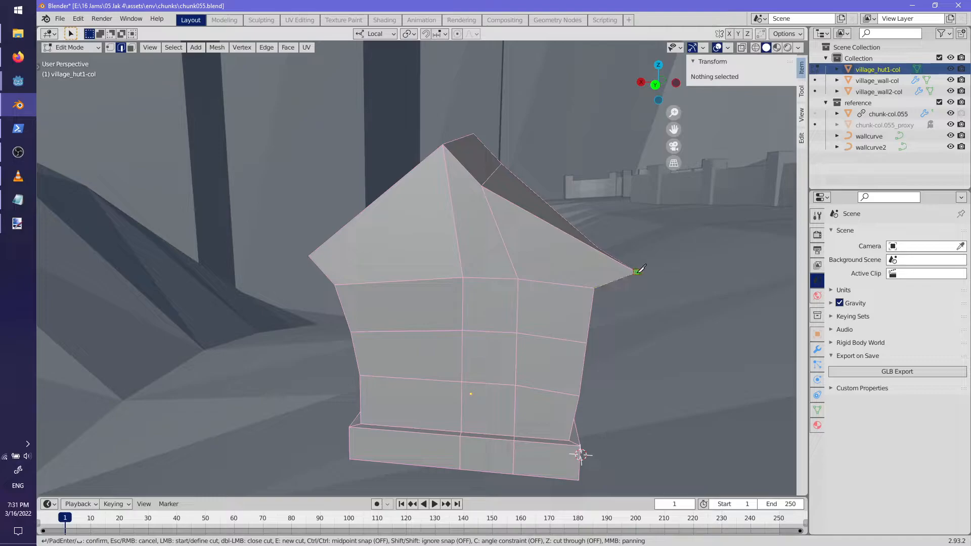
click(314, 257)
key(Return)
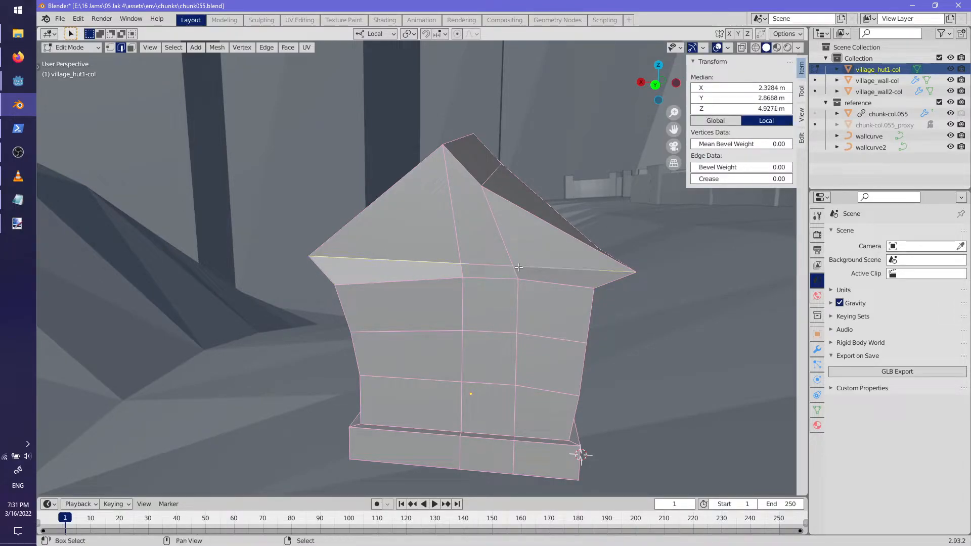
- Move the middle of the new back eave edge outward and scale it wider to form a back overhang
middle_drag(543, 269, 462, 208)
key(g)
click(397, 258)
scroll(456, 245, up, 2)
click(455, 245)
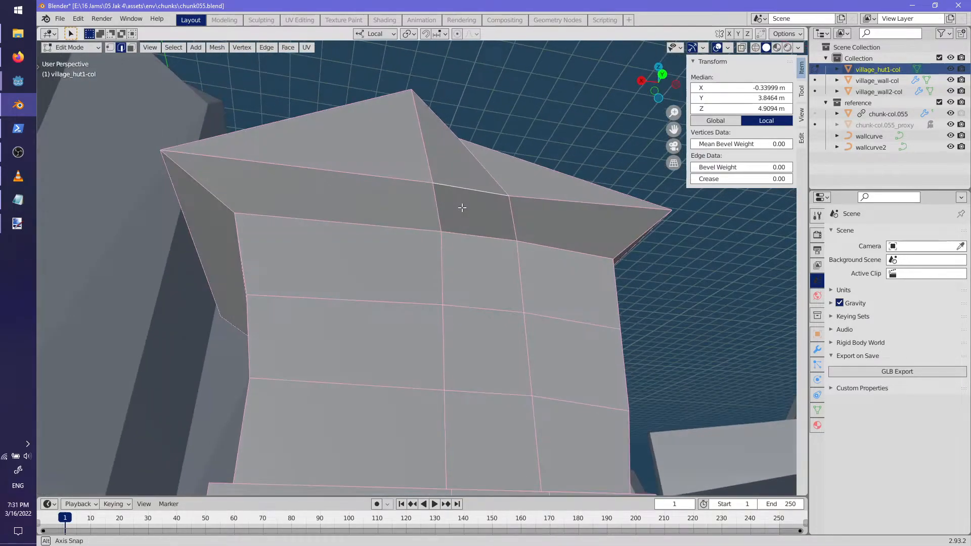
key(g)
click(493, 202)
key(s)
click(585, 216)
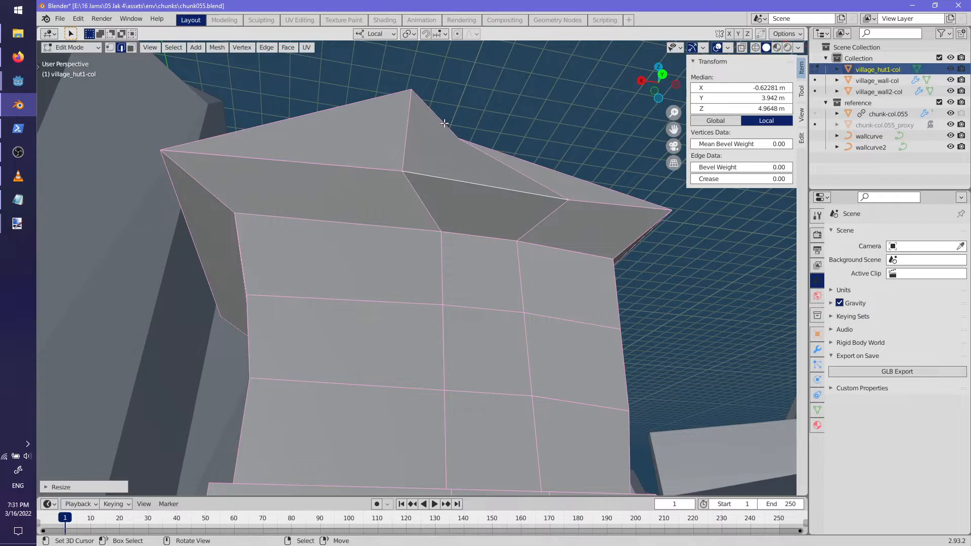
- Rotate the ridge's end edge above the back eave to even out the roof slope
click(451, 140)
key(r)
click(467, 133)
middle_drag(463, 139, 268, 193)
middle_drag(562, 227, 405, 275)
- Leave mesh editing and apply Shade Smooth to the whole hut
scroll(442, 188, down, 4)
key(alt+a)
scroll(482, 213, down, 5)
key(Tab)
key(F3)
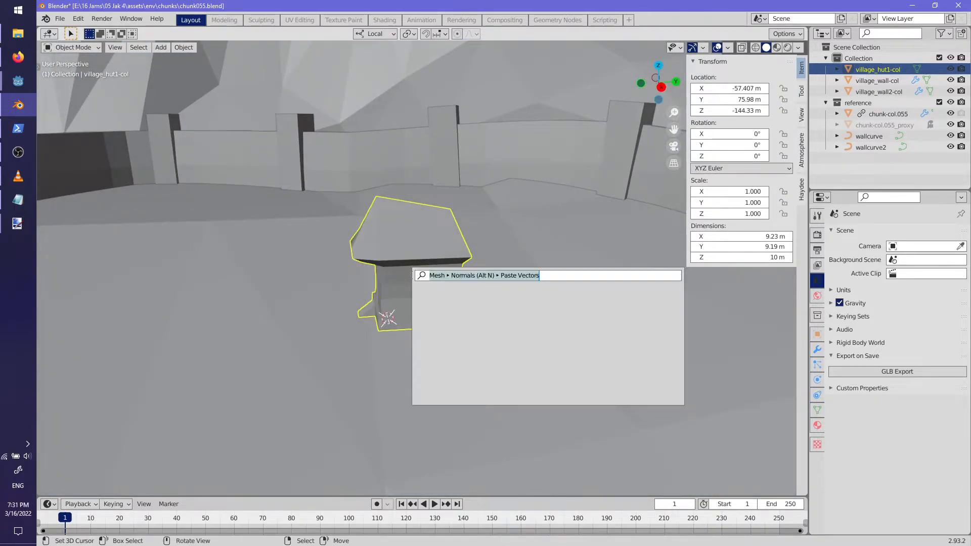
text(smoo)
key(Return)
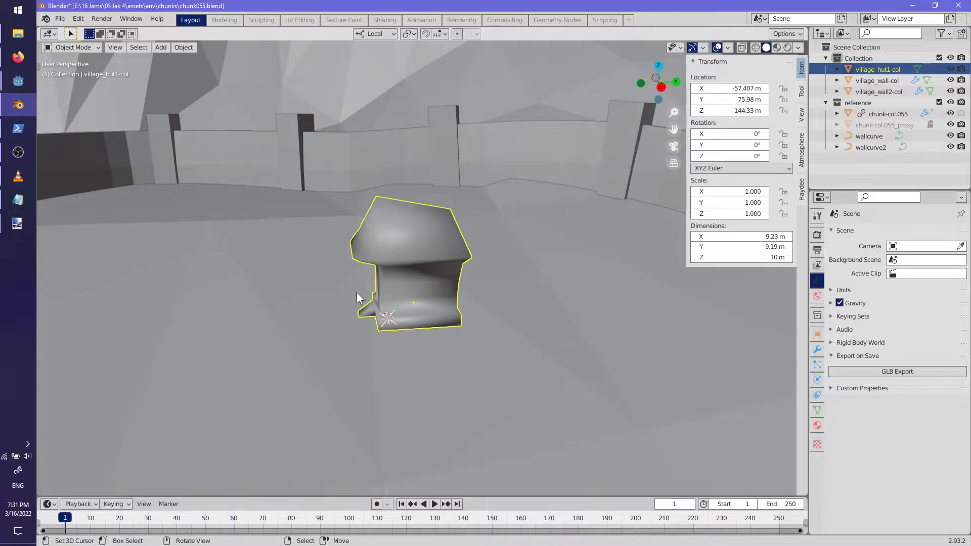
scroll(410, 275, up, 1)
- Add a material slot to the hut and create a new material named mat_hut in it
click(817, 426)
click(836, 279)
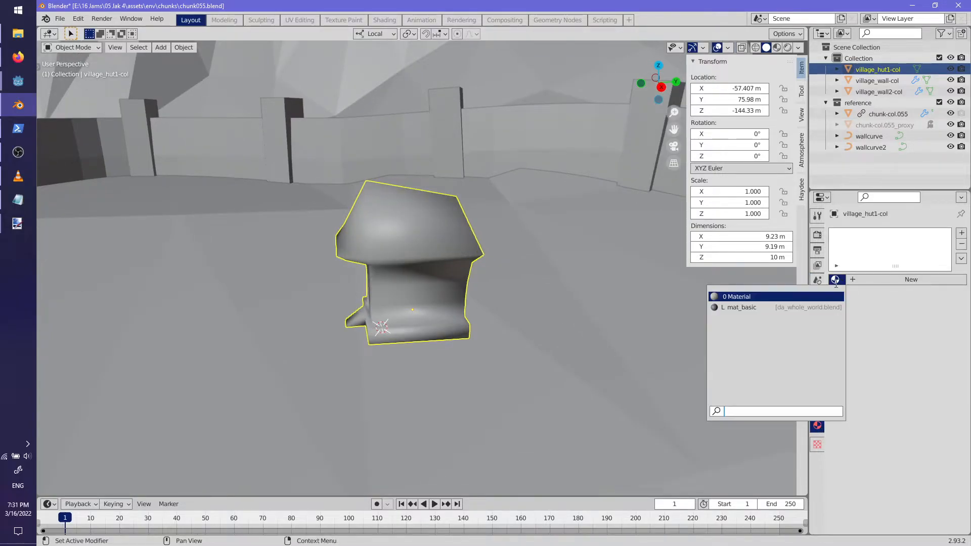
click(797, 307)
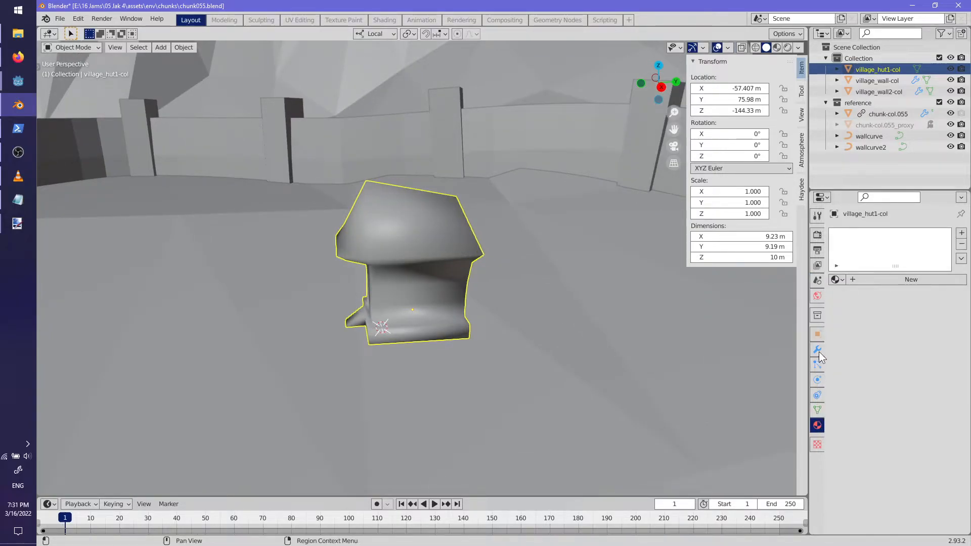
click(960, 237)
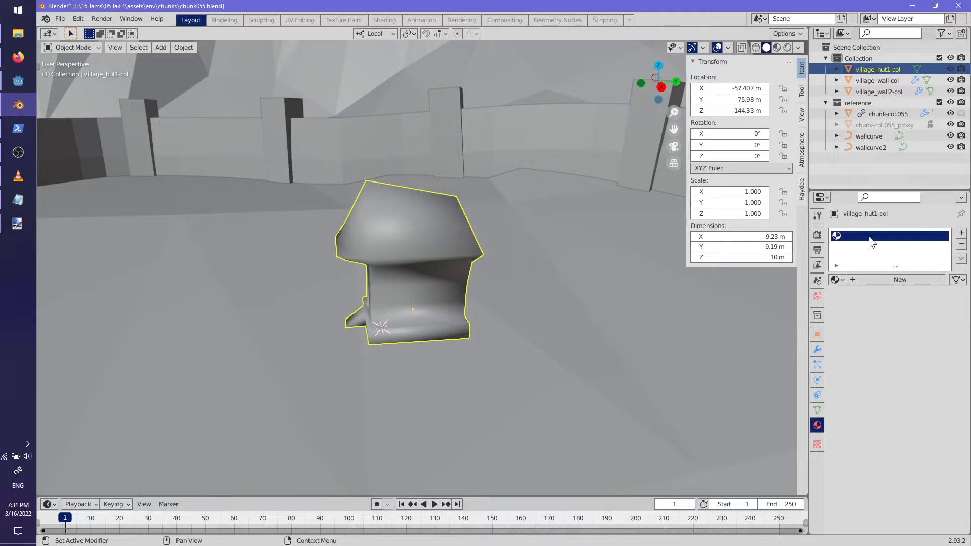
click(882, 282)
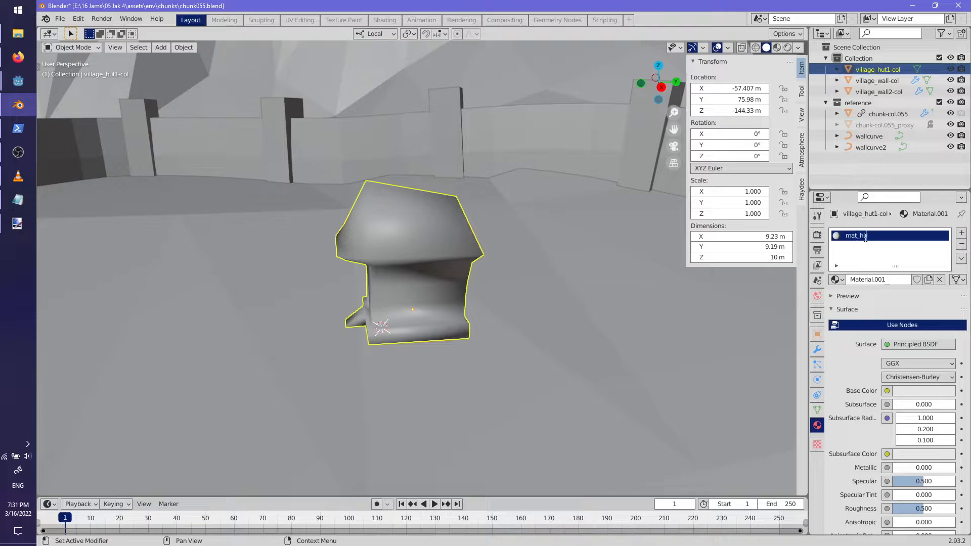
- Set mat_hut's base color to a dark brown (H 0.062, S 0.404, V 0.142) and enable Backface Culling
click(904, 391)
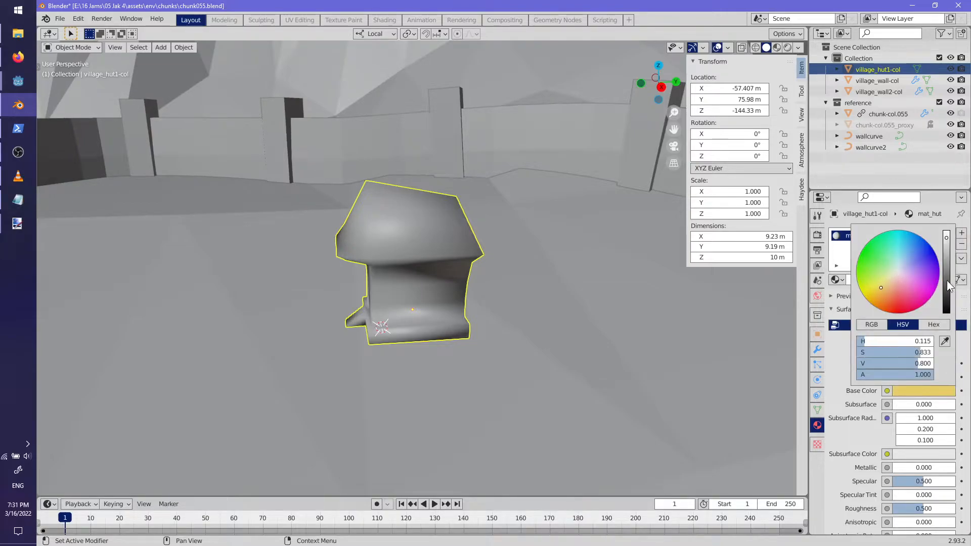
mouse_move(949, 277)
mouse_down()
mouse_move(948, 296)
mouse_move(947, 279)
mouse_up()
click(903, 391)
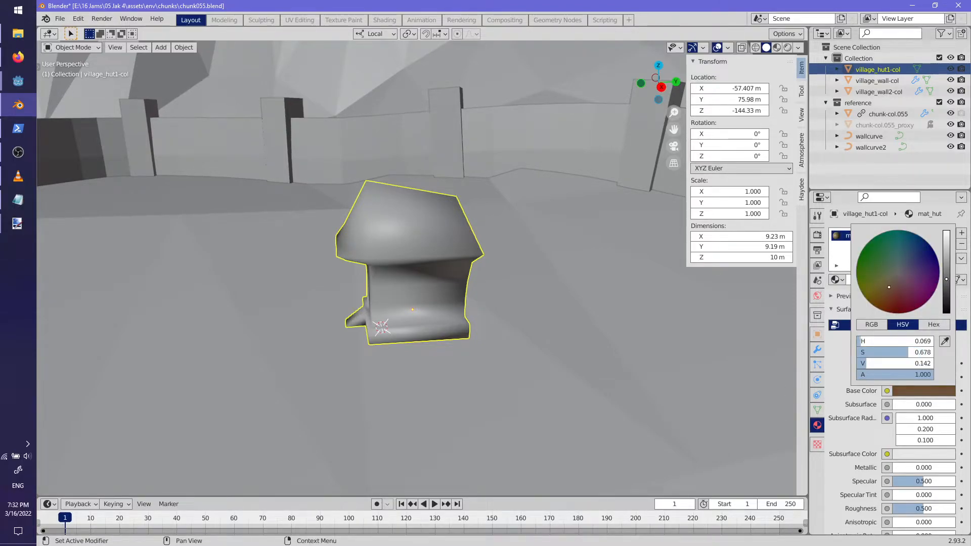
click(918, 391)
drag(890, 282, 890, 283)
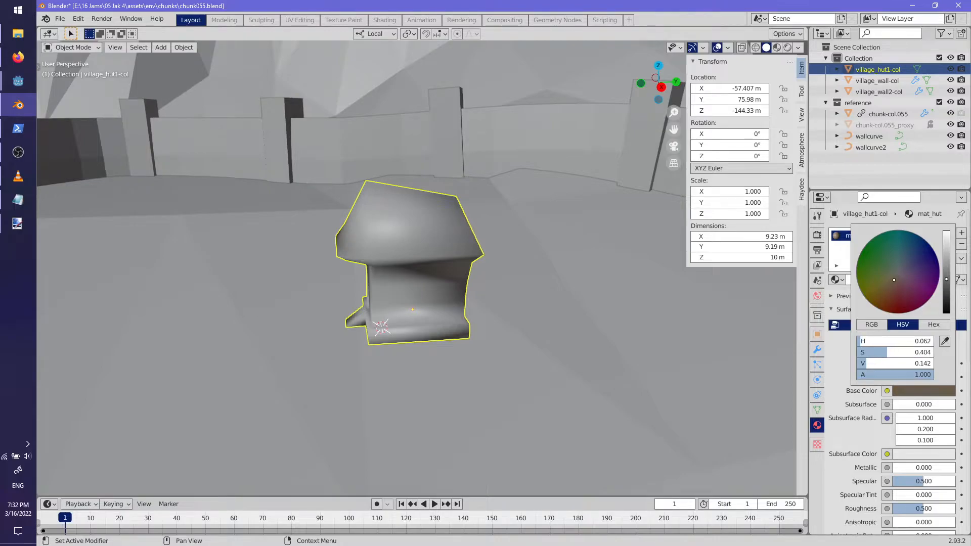
scroll(875, 429, down, 15)
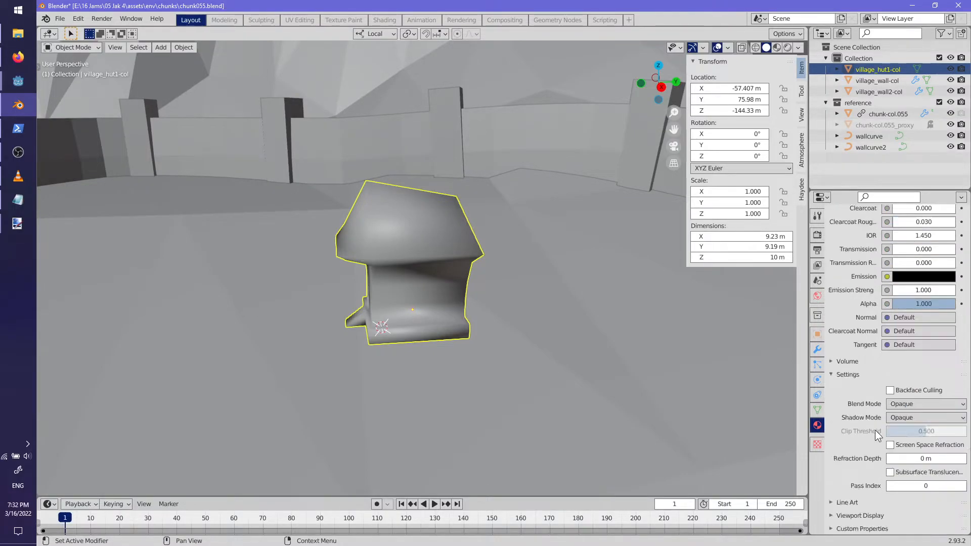
click(891, 391)
middle_drag(593, 338, 803, 417)
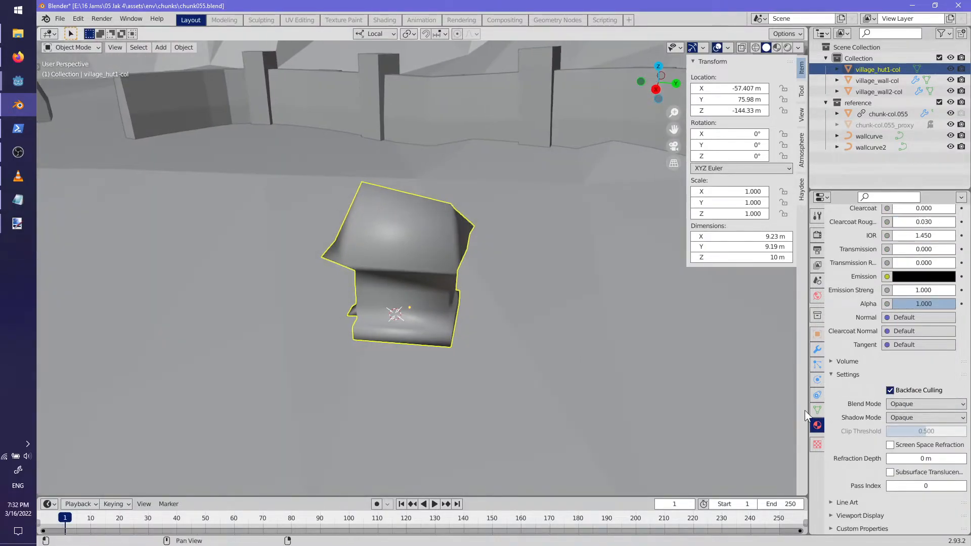
- Add an Edge Split modifier to the hut and save the file
click(818, 349)
click(852, 233)
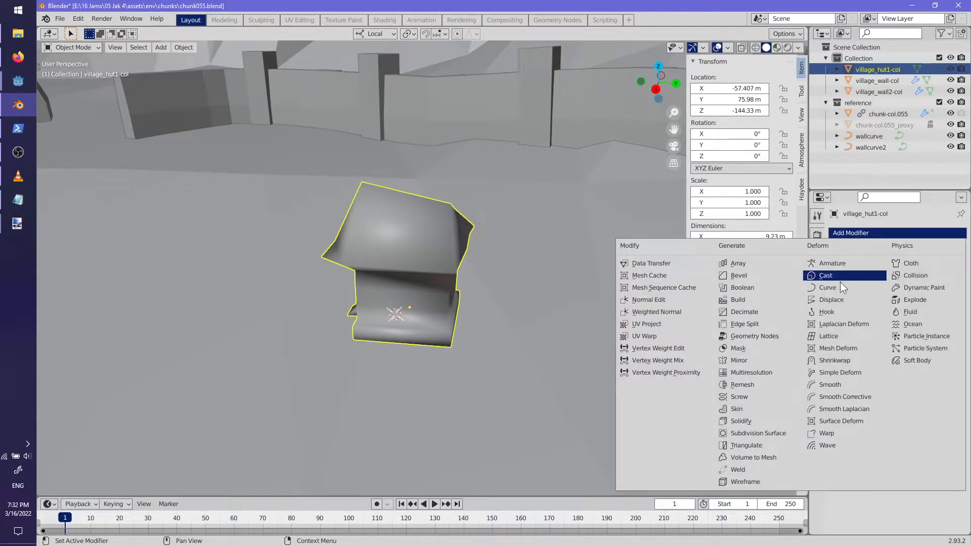
click(752, 324)
middle_drag(751, 323, 442, 356)
key(Tab)
key(Tab)
key(ctrl+s)
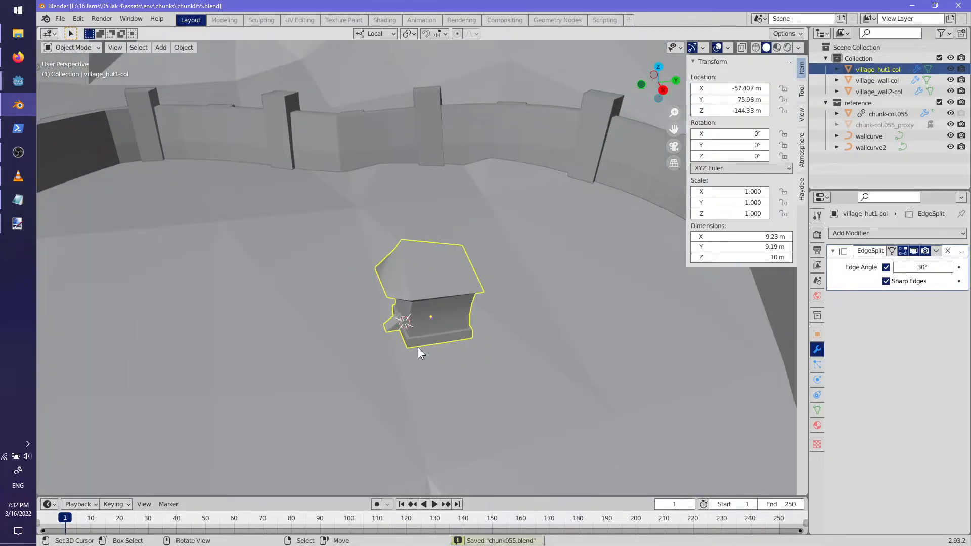
- Place the hut near the wall at about X -48.4, Y 99.8, Z -146.5 m, turned to about -20° around Z
key(g)
click(698, 354)
middle_drag(698, 354, 545, 323)
key(g)
key(z)
key(z)
click(576, 325)
key(r)
key(z)
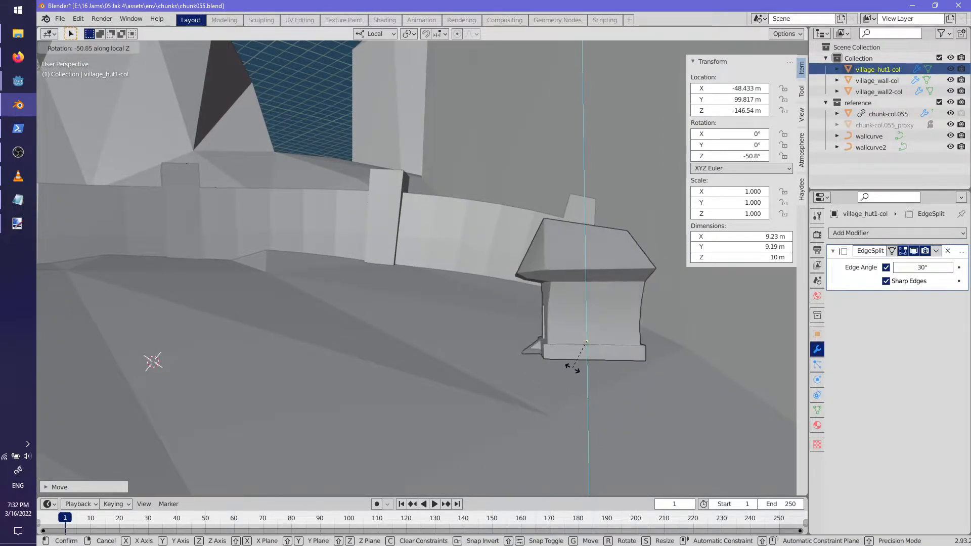
click(588, 369)
middle_drag(588, 368, 445, 295)
- Extrude the underside faces of the hut's base about 0.61 m down along local Z
key(Tab)
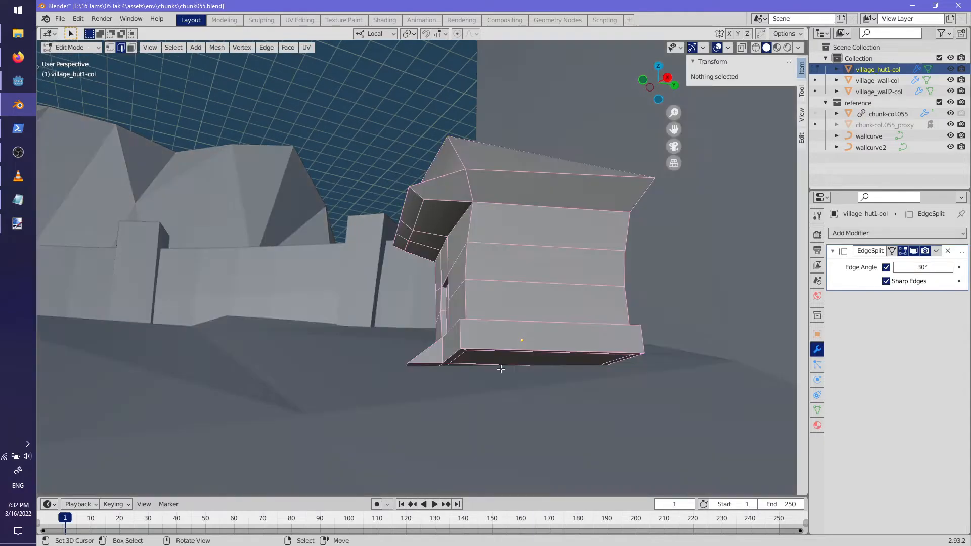
middle_drag(475, 357, 399, 342)
click(531, 365)
ctrl+click(471, 376)
key(e)
key(z)
right_click(420, 416)
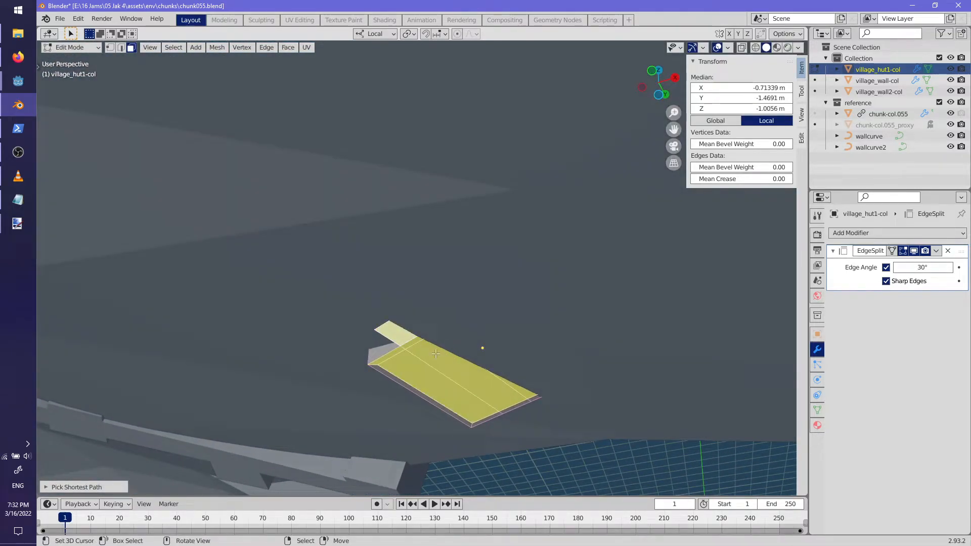
click(405, 371)
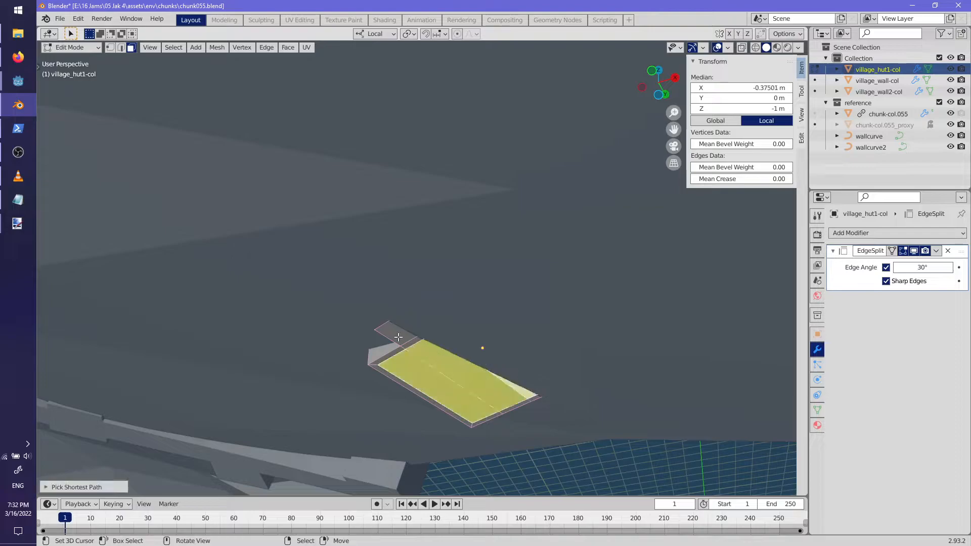
key(e)
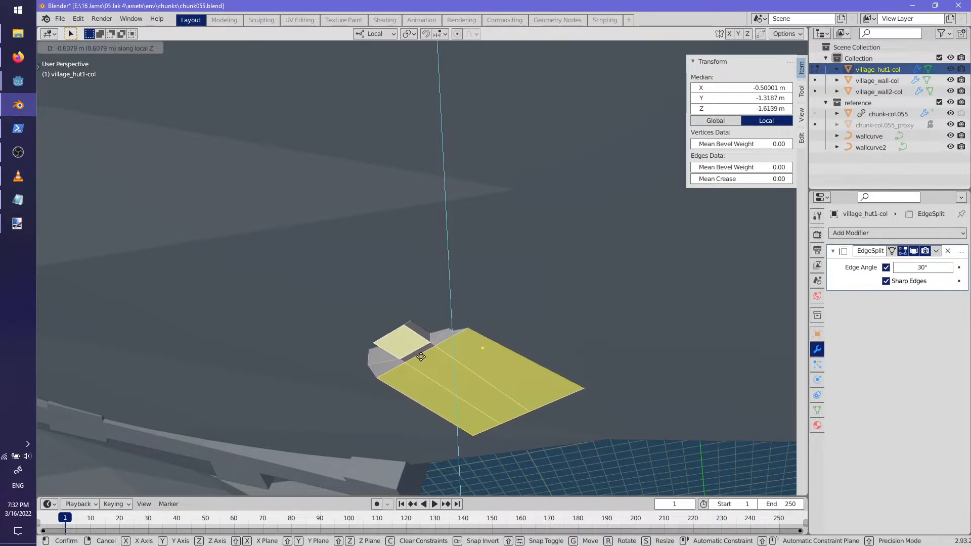
click(421, 357)
- Extend the base's underside about 0.53 m further down with a smaller, inward-scaled bottom to taper the foundation
middle_drag(425, 364, 601, 422)
key(r)
click(561, 450)
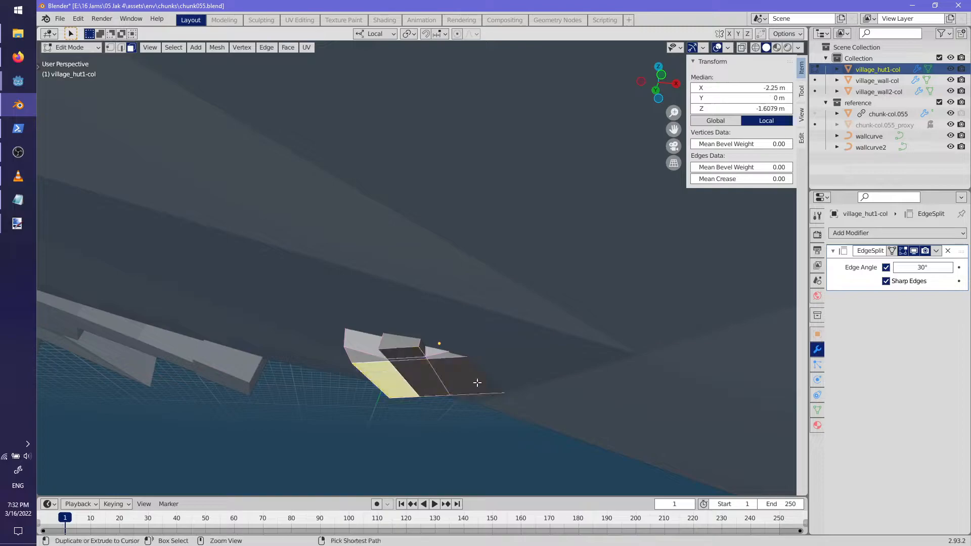
right_click(606, 420)
key(Escape)
key(s)
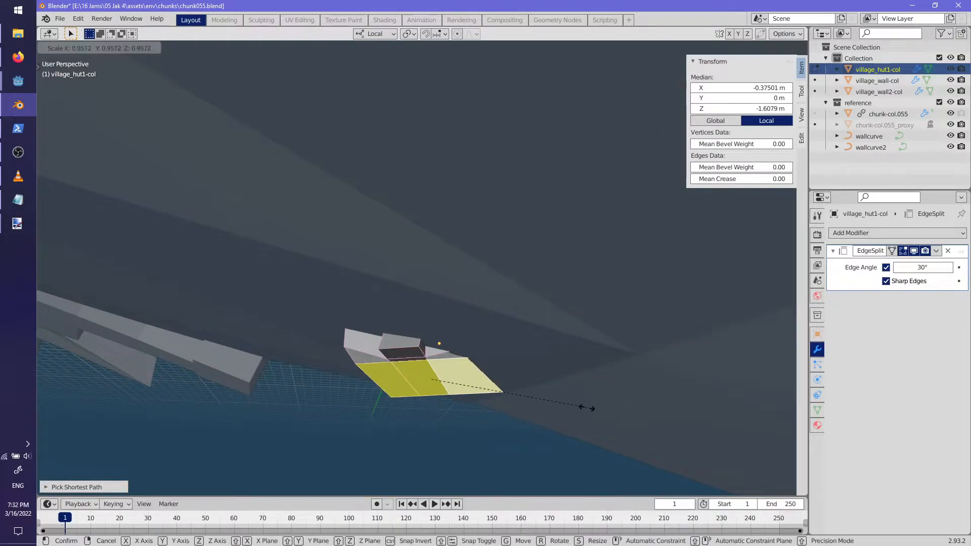
key(Escape)
key(g)
key(y)
click(519, 402)
mouse_move(518, 404)
middle_down()
mouse_move(412, 440)
mouse_move(466, 443)
mouse_move(518, 392)
middle_up()
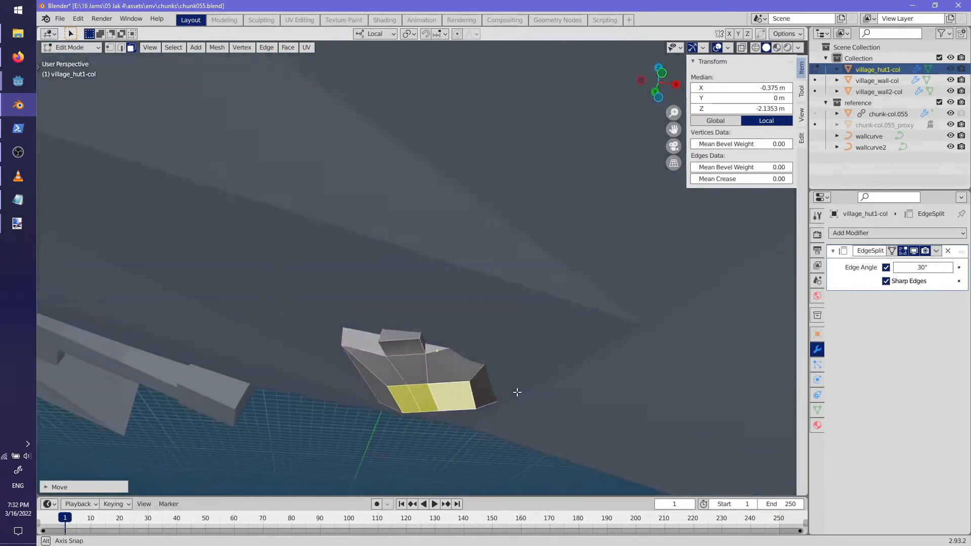
- Lengthen the entrance ramp by extruding its front edge outward, and scale that edge wider
click(402, 338)
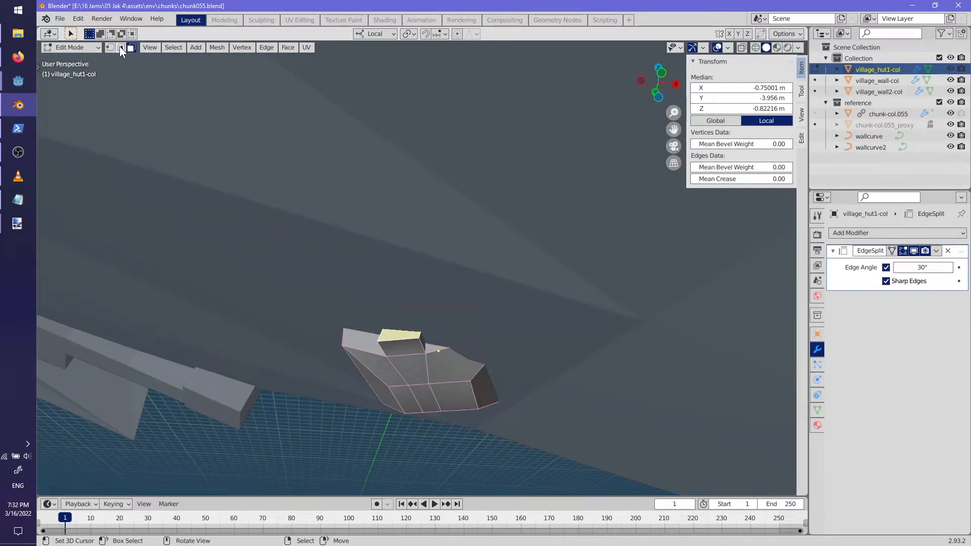
middle_drag(396, 344, 393, 310)
key(e)
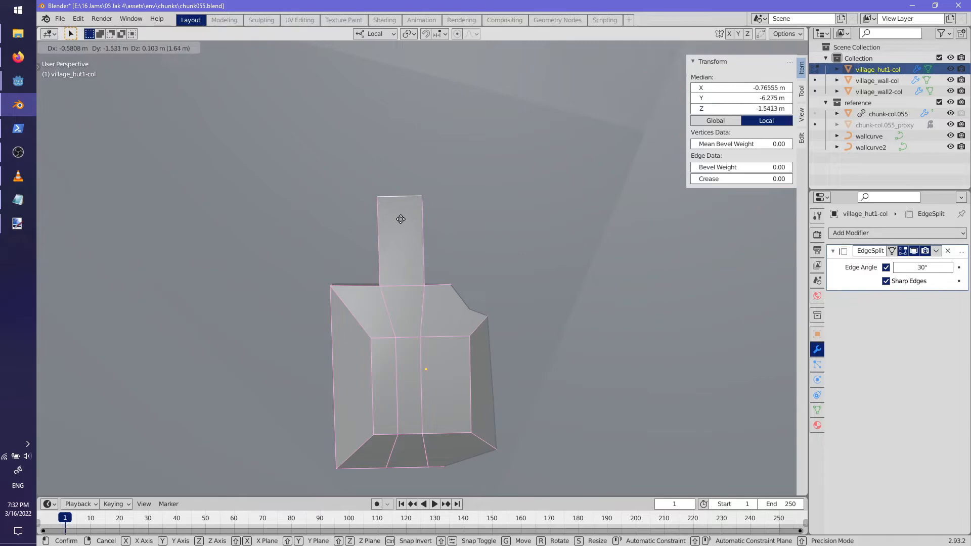
key(s)
click(455, 217)
middle_drag(455, 216, 470, 344)
key(s)
click(559, 373)
middle_drag(560, 373, 514, 355)
key(alt+a)
scroll(475, 336, down, 3)
key(Tab)
mouse_move(465, 337)
middle_down()
mouse_move(481, 369)
mouse_move(464, 334)
middle_up()
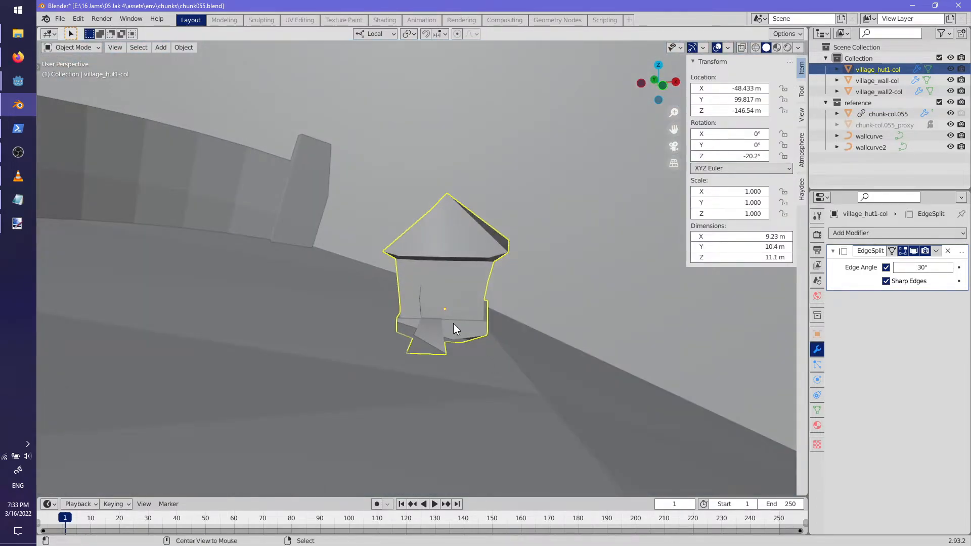
- Make a linked duplicate of the hut, place and rotate it further along the wall, and fit its height along local Z
key(alt+d)
click(302, 279)
middle_drag(302, 280, 440, 377)
key(r)
click(517, 362)
middle_drag(517, 362, 530, 324)
key(g)
key(z)
key(z)
click(410, 284)
- Place another linked duplicate of the hut at about X -73.3, Y 97.0 m and rotate it around the Z axis
key(alt+d)
click(399, 282)
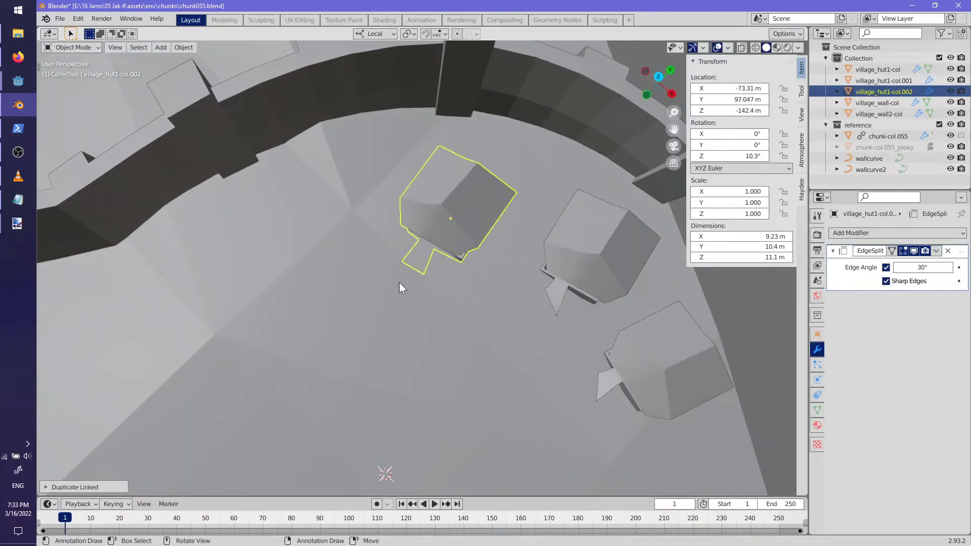
key(r)
key(z)
key(z)
click(454, 363)
middle_drag(453, 363, 429, 286)
- Adjust the newest hut's height vertically so its base sits on the terrain
key(g)
key(z)
key(z)
click(427, 282)
key(g)
key(z)
key(z)
click(433, 287)
- Open the newest hut's mesh for editing, select the two faces of the doorway recess and switch to wireframe display
middle_drag(432, 287, 537, 337)
scroll(510, 333, up, 3)
key(Tab)
shift+middle_drag(596, 360, 471, 312)
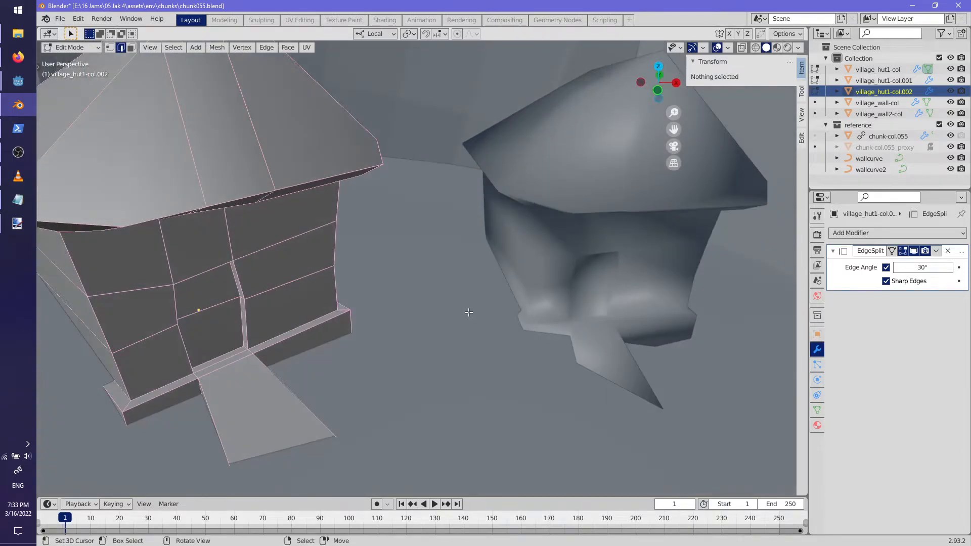
click(211, 300)
click(132, 47)
right_click(225, 295)
shift+right_click(223, 328)
middle_drag(223, 327, 266, 284)
key(shift+z)
- Extrude the two doorway faces inward through the hut, to near its back wall
key(KP_1)
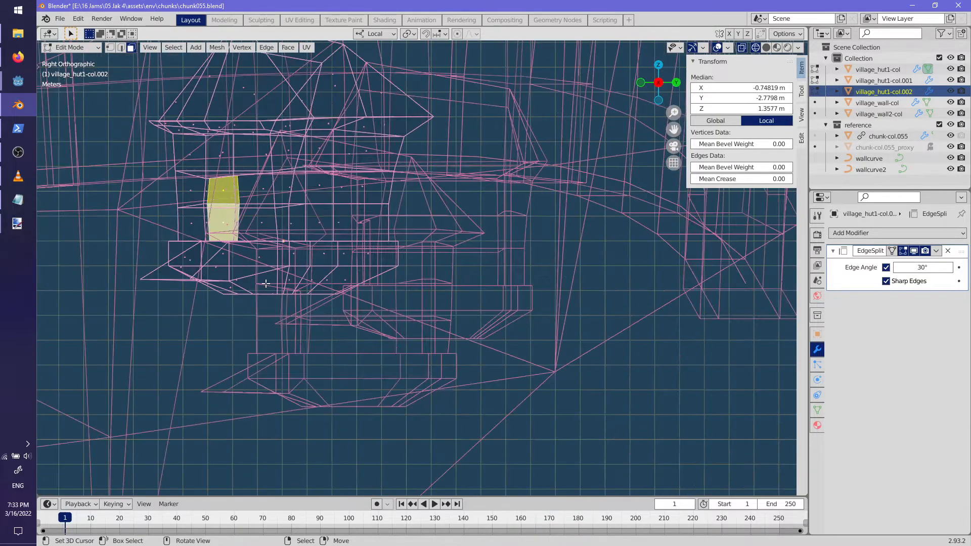
middle_drag(284, 281, 372, 221)
key(KP_7)
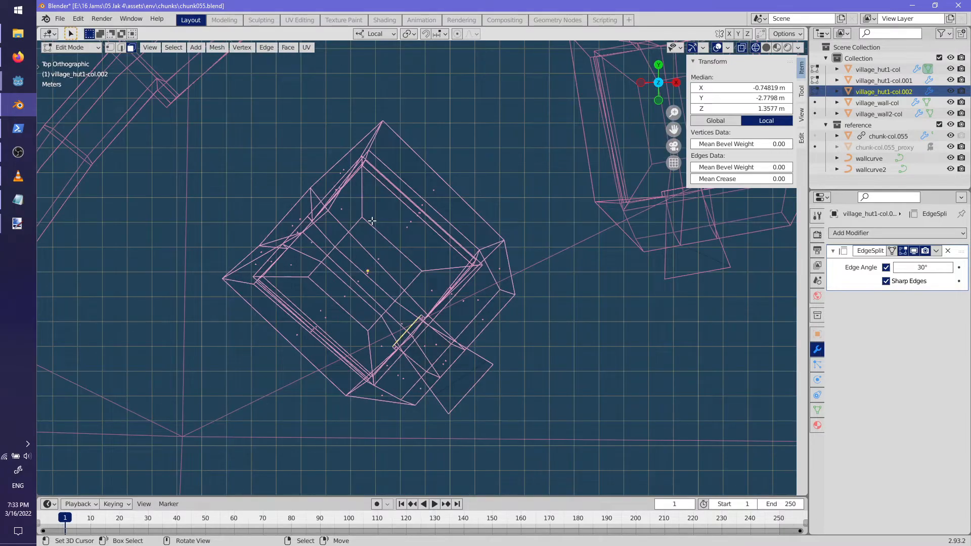
scroll(373, 221, up, 4)
key(e)
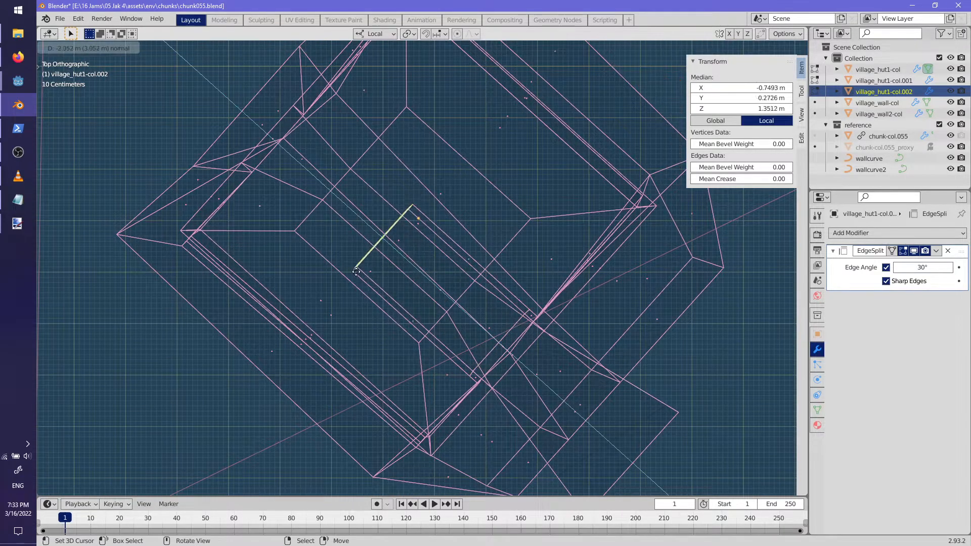
click(262, 199)
middle_drag(261, 199, 438, 249)
- Widen the hut's interior by extruding the side faces of the new passage outward
click(431, 153)
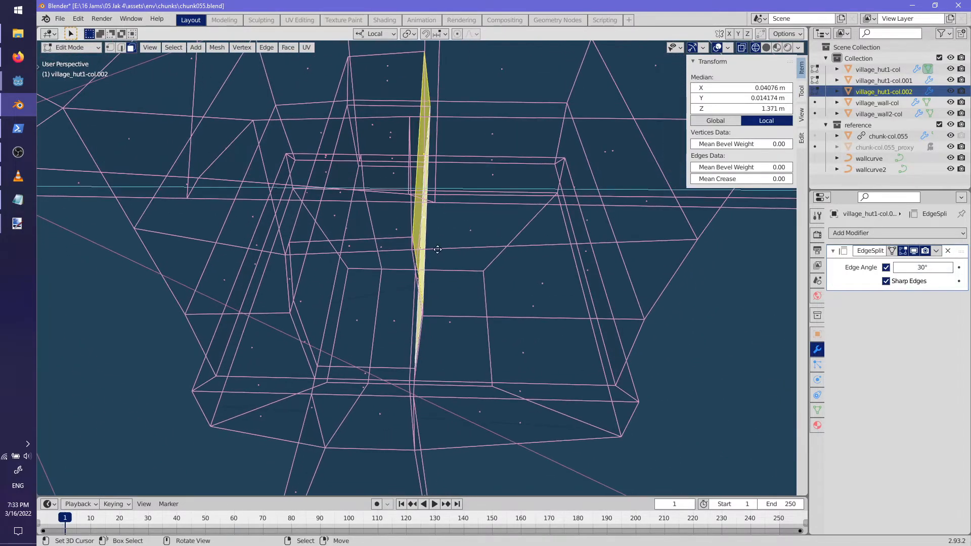
middle_drag(562, 270, 444, 234)
click(433, 226)
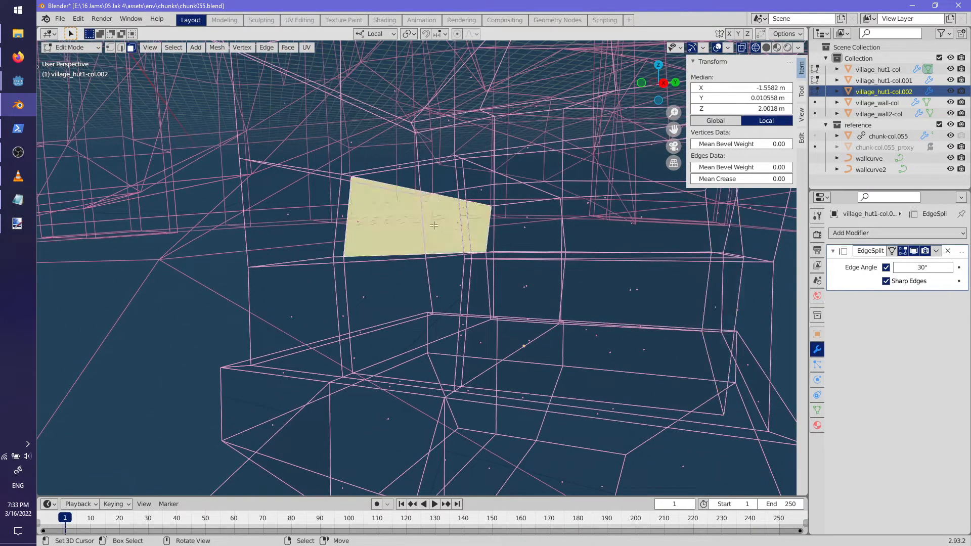
middle_drag(437, 301, 494, 358)
key(e)
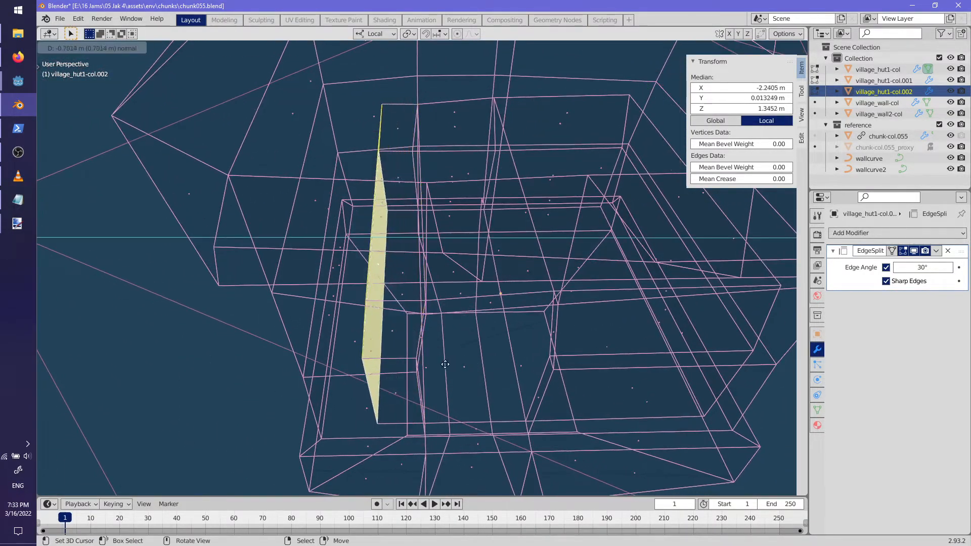
click(417, 364)
- Extrude the ceiling face of the interior's side section upward and lower it to about 2.77 m on local Z
middle_drag(438, 343, 485, 238)
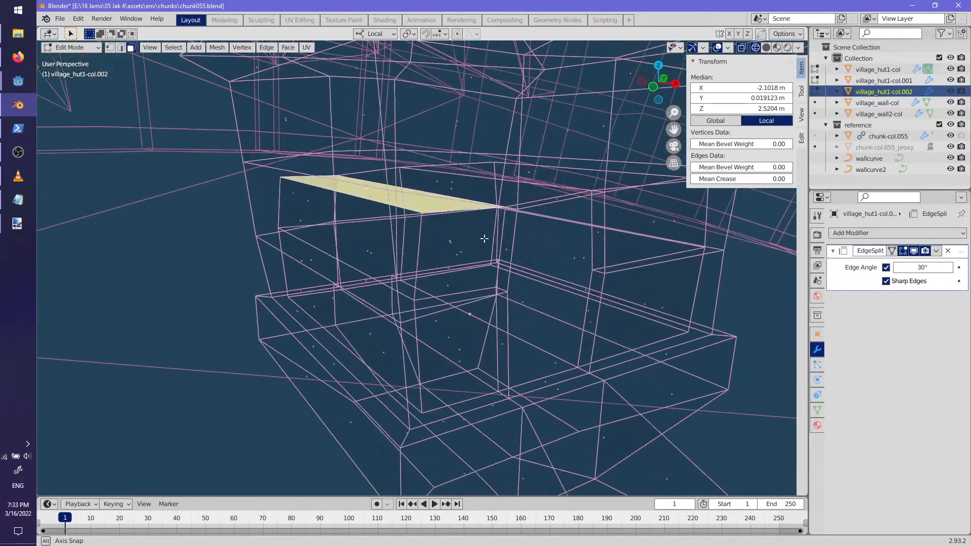
middle_drag(416, 278, 330, 281)
ctrl+click(456, 259)
middle_drag(388, 305, 470, 263)
middle_drag(340, 247, 363, 297)
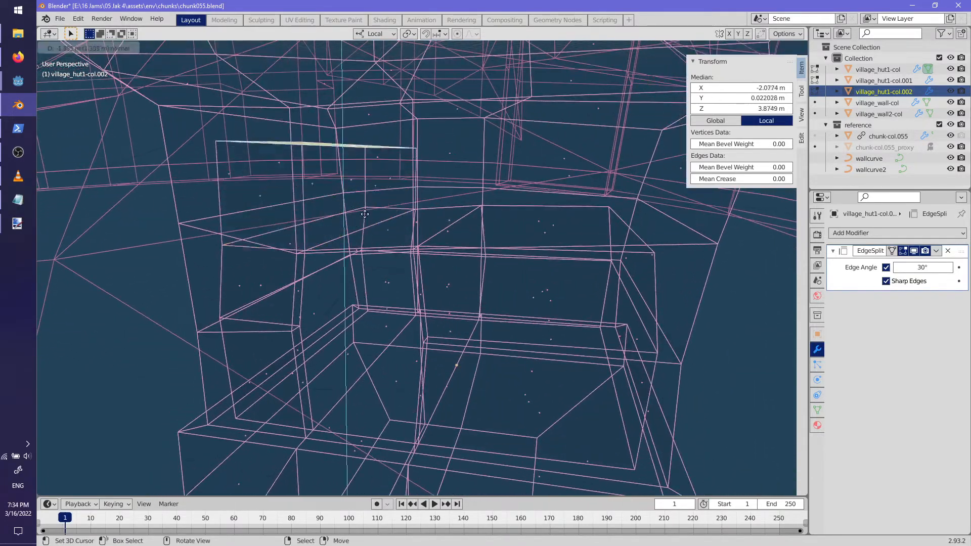
click(367, 162)
middle_drag(367, 162, 444, 277)
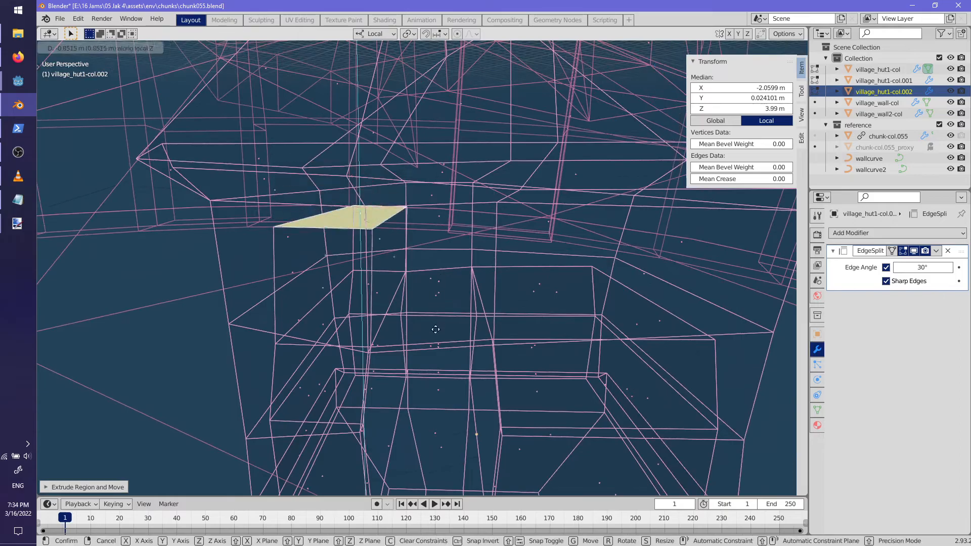
middle_drag(429, 398, 392, 358)
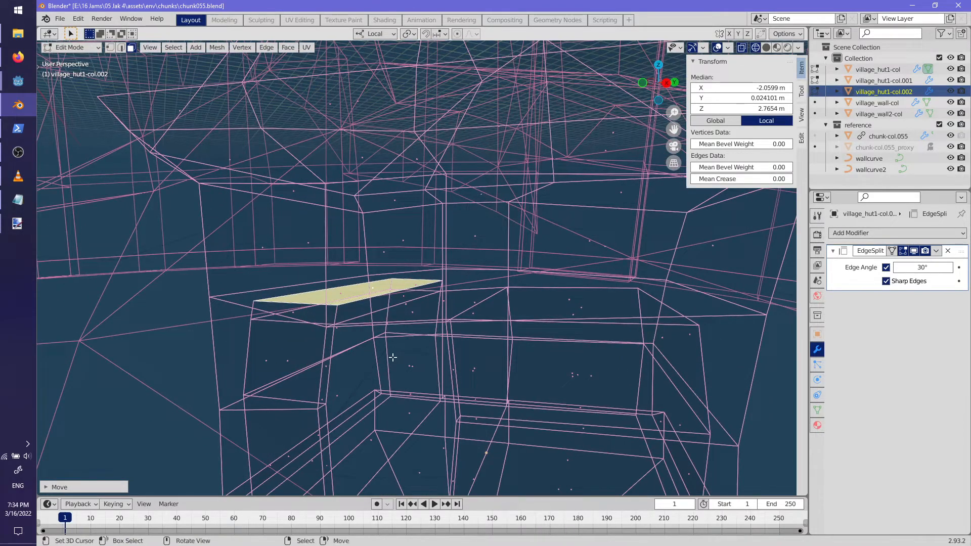
- Extrude that ceiling face up again to about 5.59 m on local Z and tilt it around local X
middle_drag(405, 215, 444, 294)
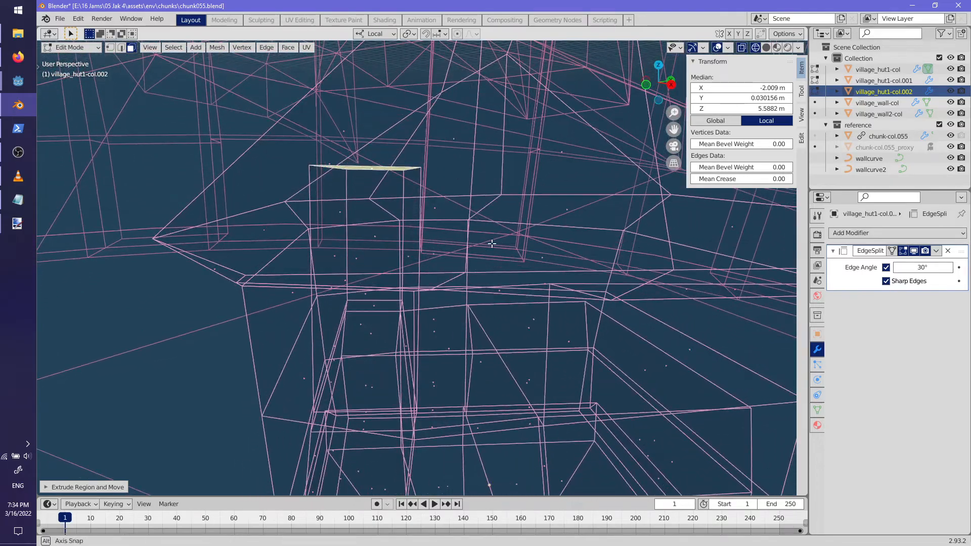
middle_drag(492, 242, 512, 222)
key(r)
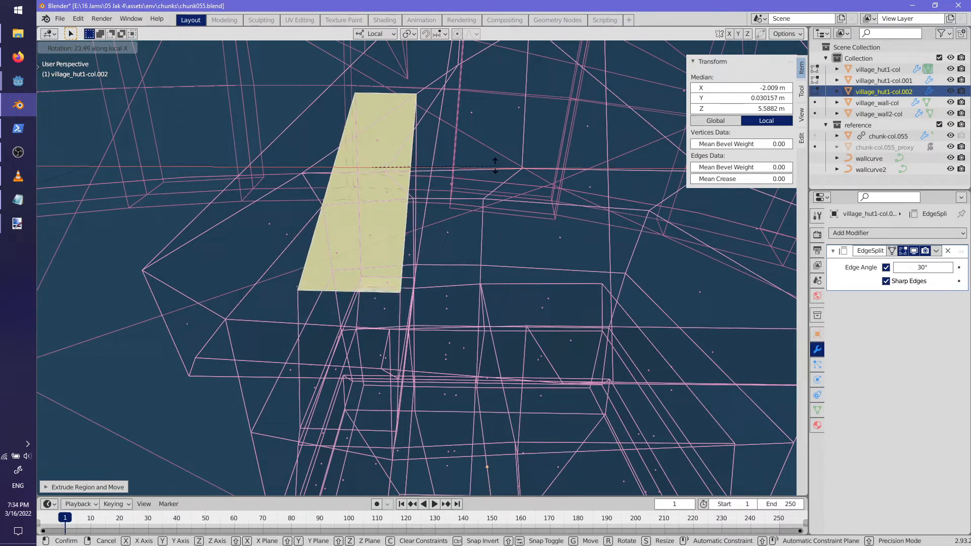
click(487, 105)
- Extrude the inner side face of the raised upper section across the hut, adjust it along local X and resize it
middle_drag(486, 105, 352, 319)
right_click(389, 289)
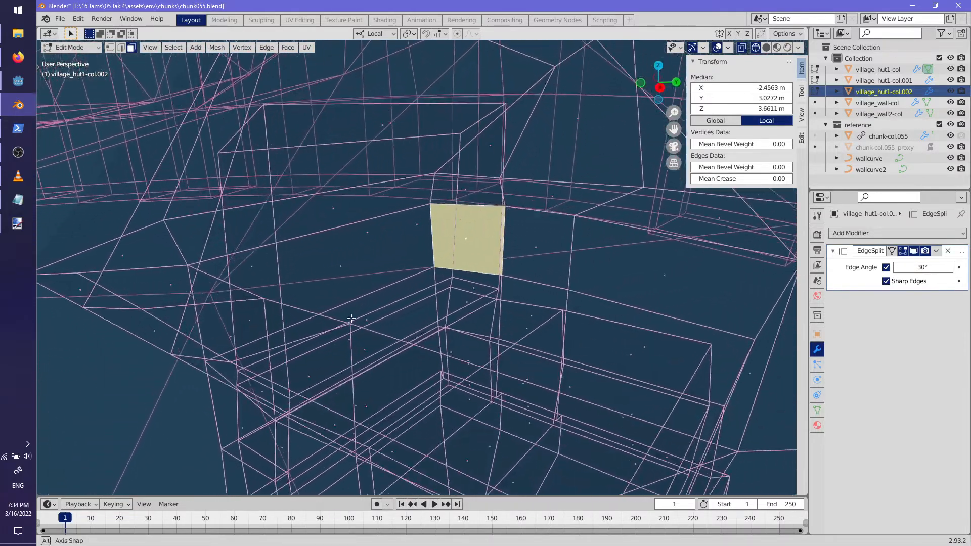
right_click(412, 226)
middle_drag(412, 225, 465, 251)
key(e)
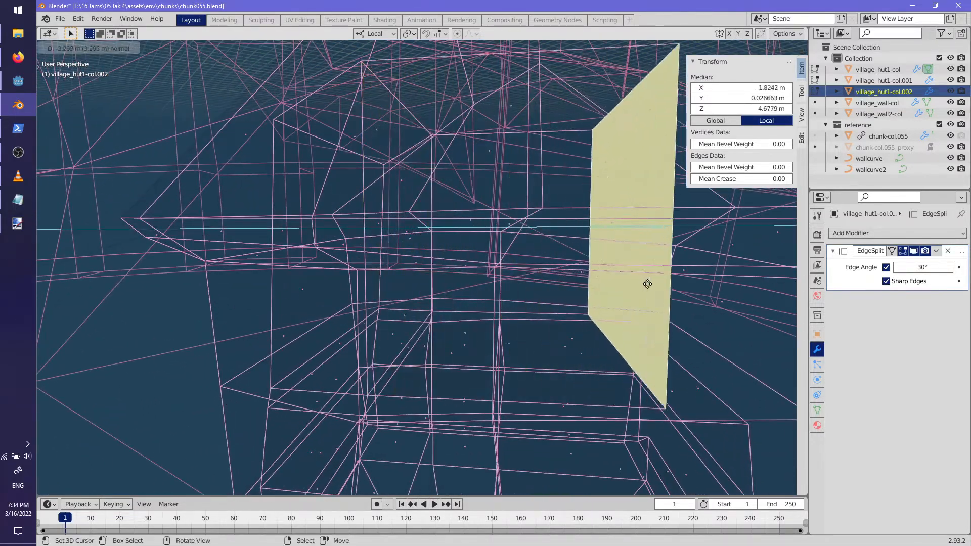
click(689, 282)
middle_drag(689, 281, 616, 339)
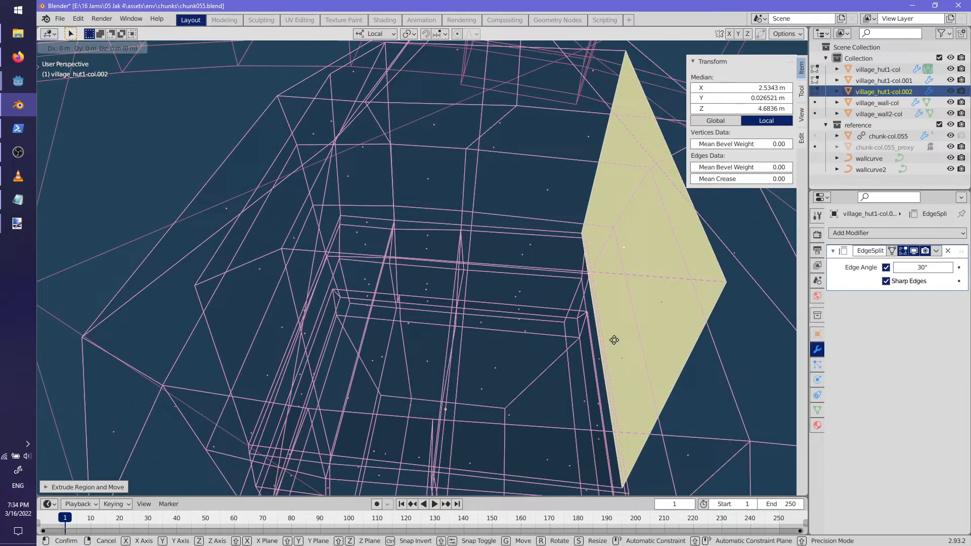
key(x)
middle_drag(464, 328, 441, 309)
click(550, 378)
- Extrude the same face further across to about 3.03 m on local X and scale it to fit under the roof
key(e)
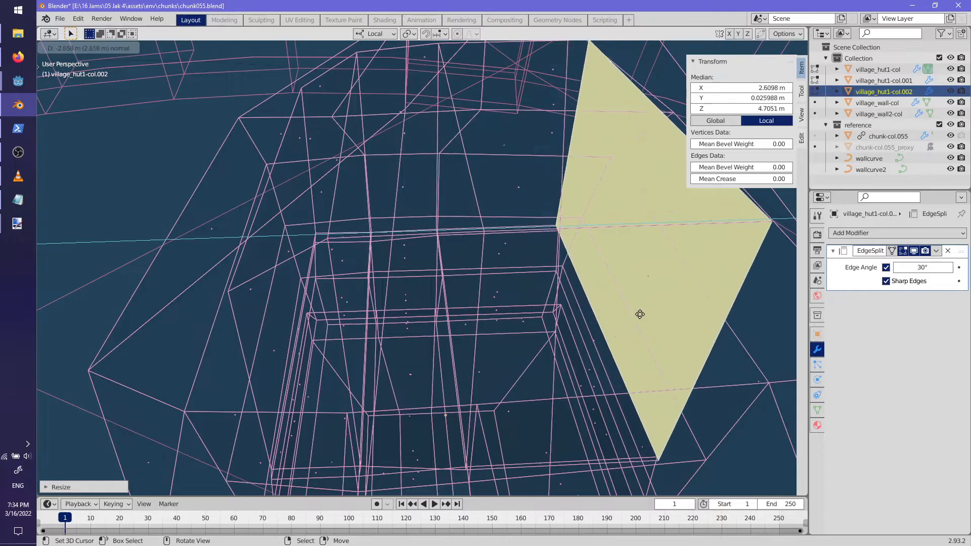
click(642, 322)
middle_drag(638, 322, 486, 278)
key(s)
click(602, 309)
- Select an edge of the interior's upper section and rotate it to follow the roof shape
click(122, 47)
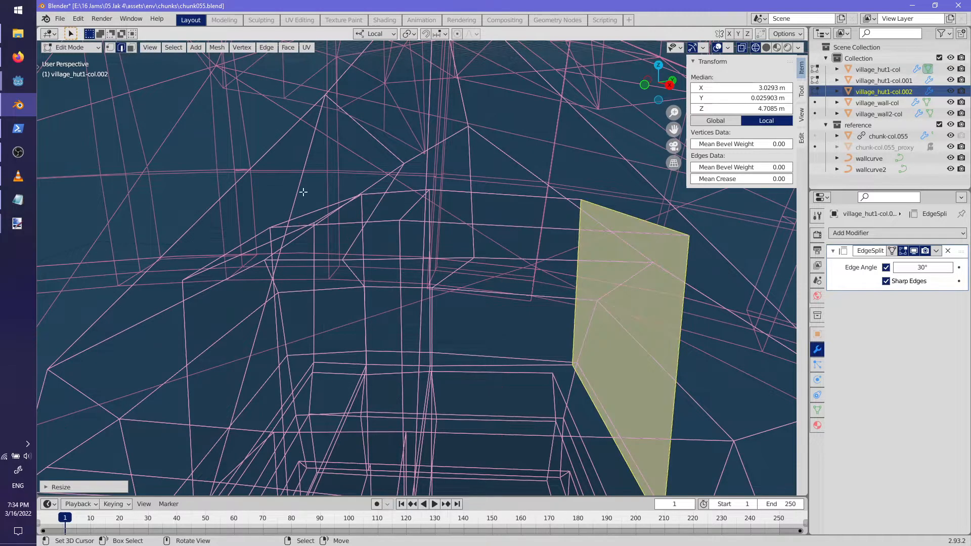
scroll(400, 227, up, 3)
click(417, 239)
scroll(417, 240, down, 3)
mouse_move(408, 257)
middle_down()
mouse_move(404, 243)
mouse_move(481, 197)
mouse_move(542, 180)
mouse_move(559, 234)
mouse_move(605, 230)
mouse_move(400, 263)
mouse_move(376, 300)
mouse_move(421, 309)
mouse_move(487, 293)
middle_up()
key(r)
click(553, 169)
- Finish editing the hut mesh, save the file and return to solid shading
key(alt+a)
key(Tab)
scroll(441, 288, down, 5)
key(ctrl+s)
key(shift+z)
- Select village_hut1-col.001 and rotate it so that its base and ramp follow the sloping terrain
scroll(487, 294, up, 4)
middle_drag(507, 371, 335, 279)
middle_drag(438, 314, 517, 340)
middle_drag(492, 282, 541, 306)
click(466, 272)
key(r)
click(533, 346)
mouse_move(533, 345)
middle_down()
mouse_move(520, 363)
mouse_move(518, 352)
middle_up()
key(r)
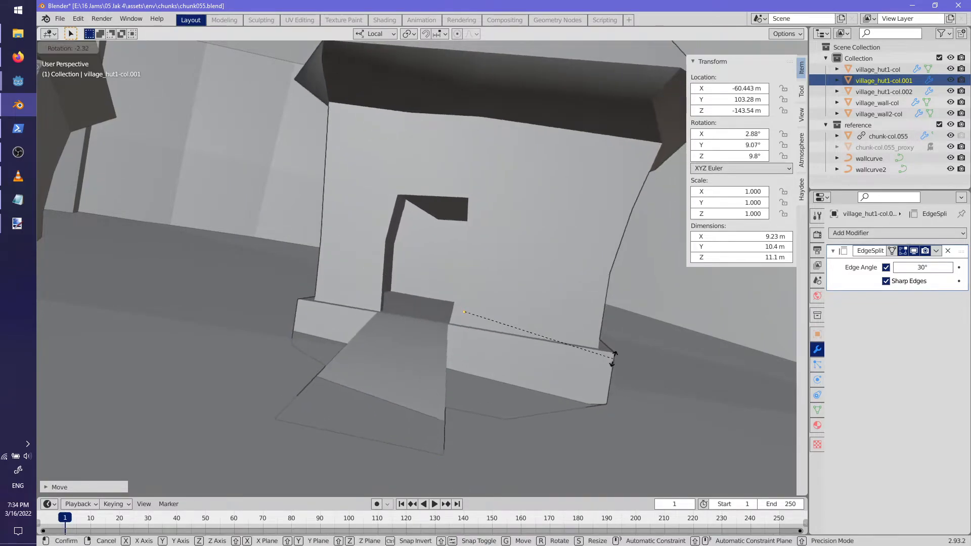
- Tilt village_hut1-col.001 to match the sloping ground and adjust its height along Z
click(614, 345)
key(g)
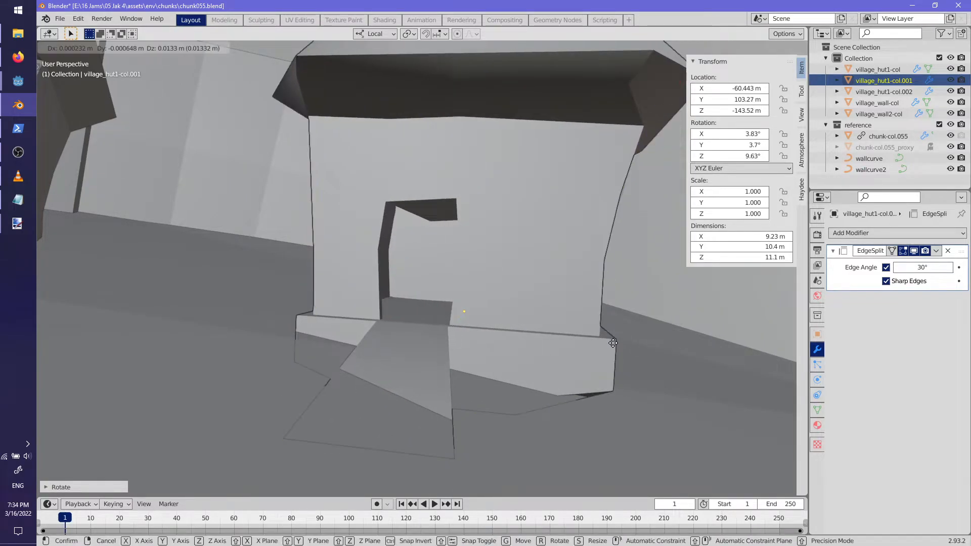
key(z)
click(613, 340)
- Select the neighbouring hut village_hut1-col.002 and adjust its height along Z against the terrain
middle_drag(614, 339, 370, 302)
click(500, 372)
key(g)
key(z)
key(g)
key(z)
- Enter Edit Mode on village_hut1-col.002 and add a loop cut across the middle of the entrance ramp
key(Tab)
key(ctrl+r)
click(358, 302)
click(359, 302)
middle_drag(423, 336, 363, 286)
scroll(430, 328, up, 3)
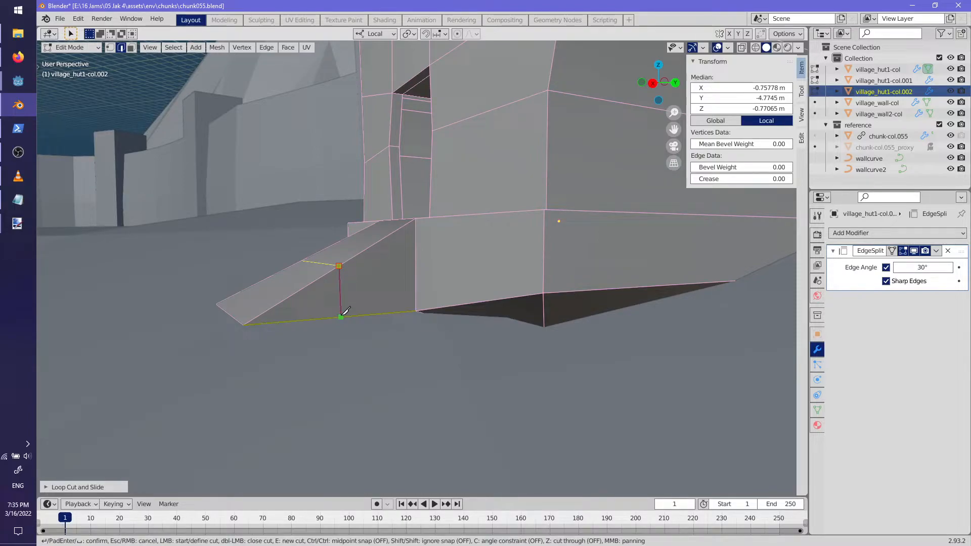
- Knife-cut a vertical edge down the ramp's side face from the new loop to the bottom edge
middle_drag(321, 324, 375, 332)
key(ctrl+l)
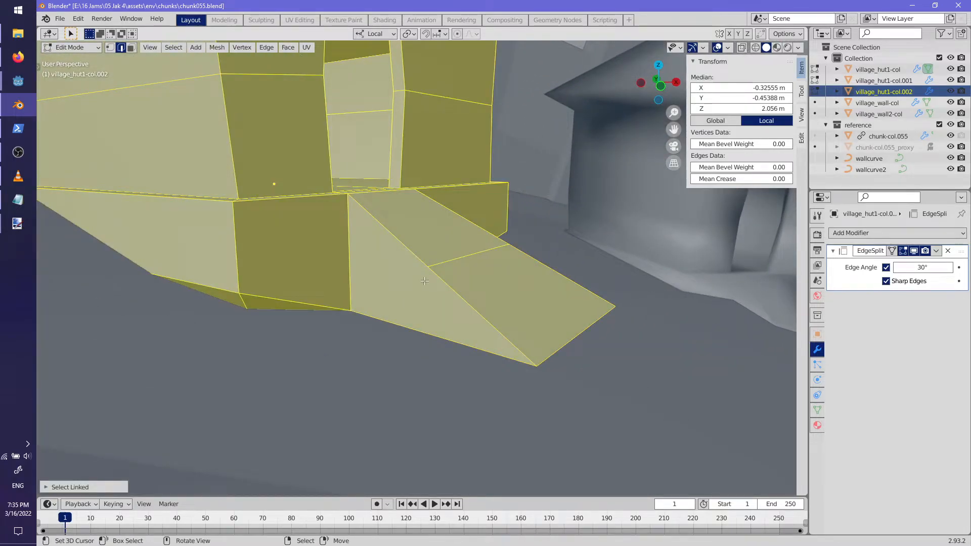
key(alt+a)
key(k)
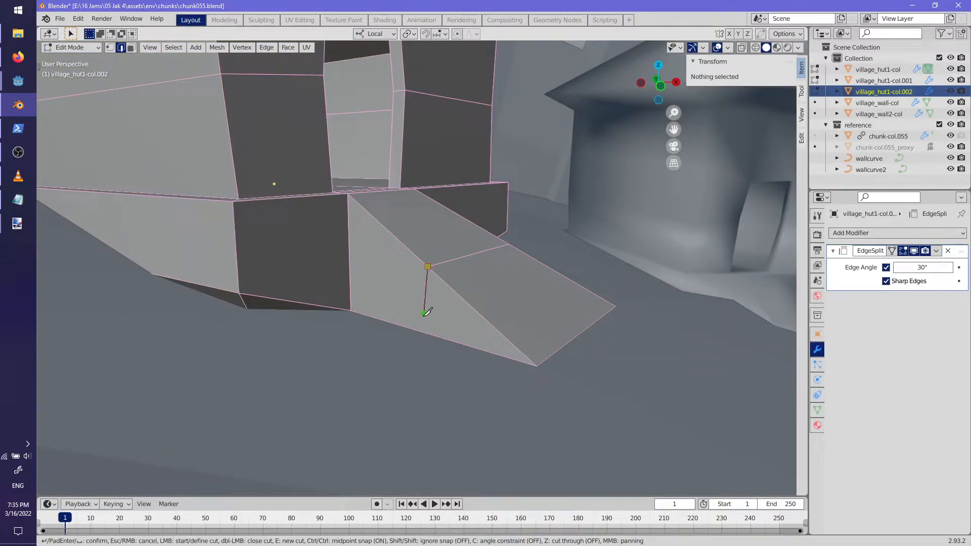
key(Return)
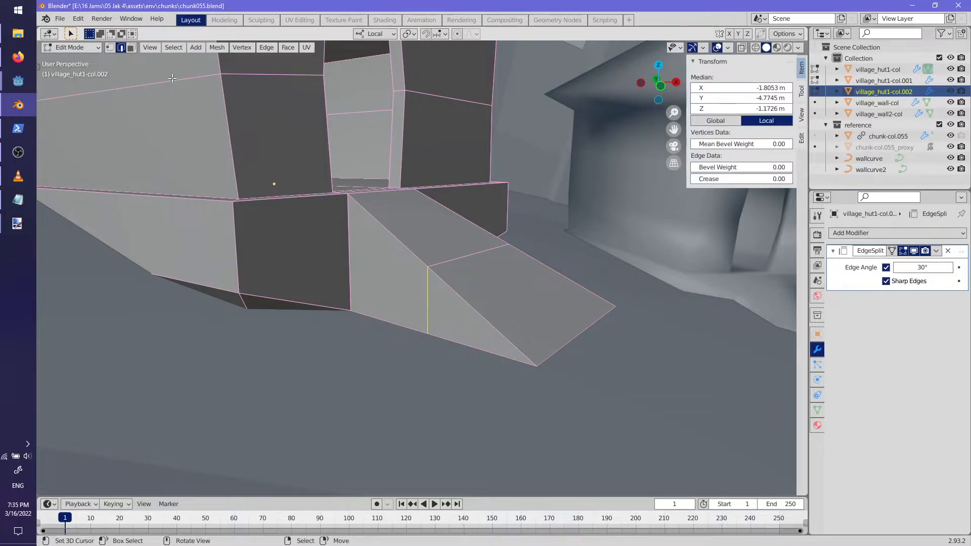
- Extrude the front triangular face on the ramp's side outward to form a flared wing
click(130, 47)
click(463, 313)
key(e)
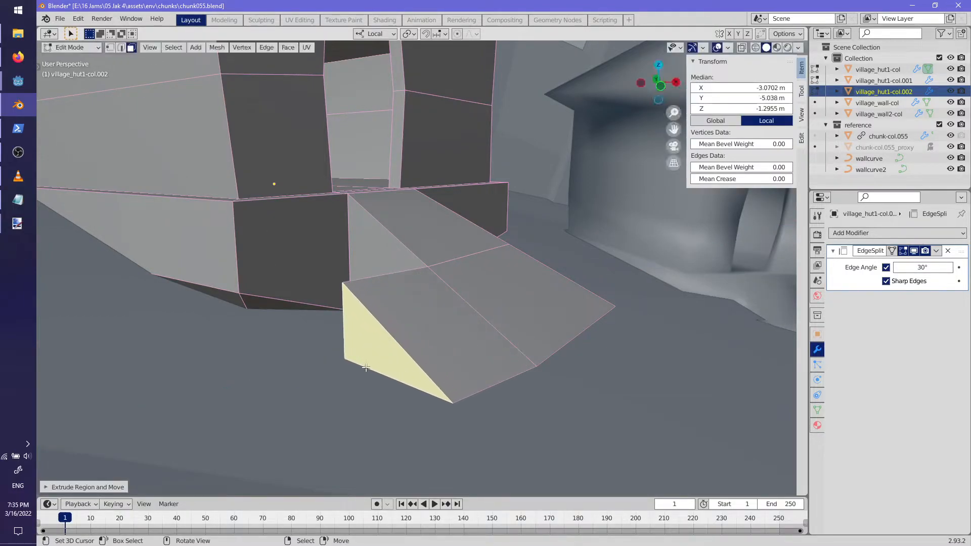
click(356, 471)
- Extrude the matching triangular face on the ramp's opposite side outward and lower it along local Z
middle_drag(357, 469, 344, 367)
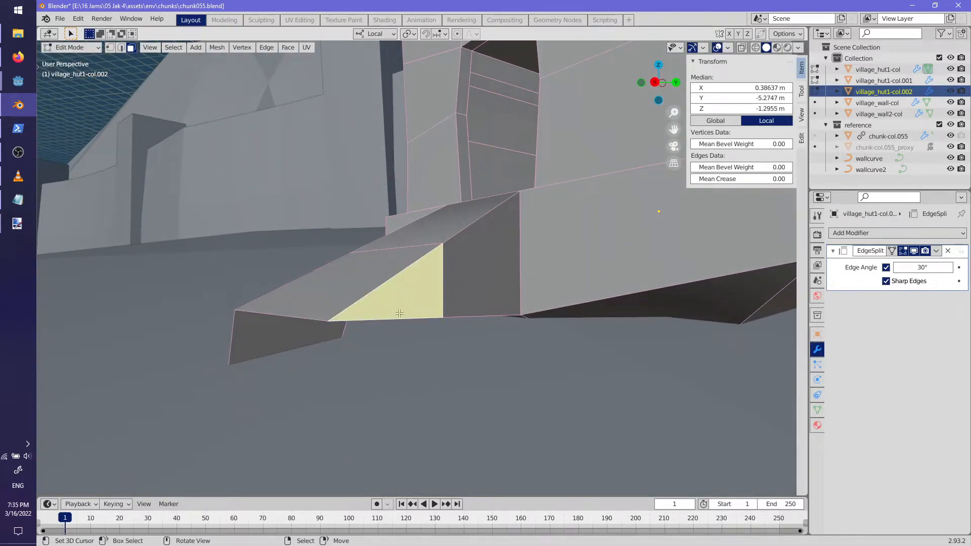
key(g)
click(538, 364)
key(g)
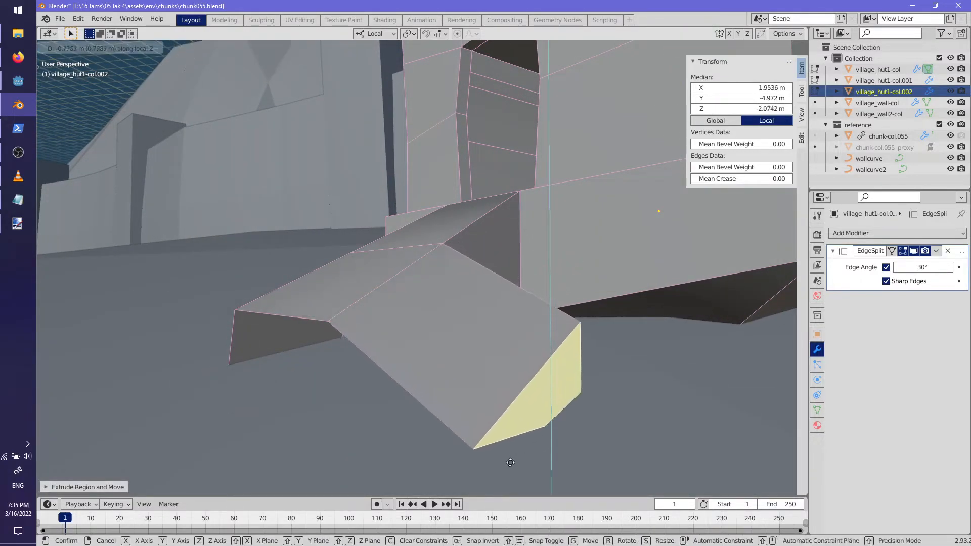
click(510, 457)
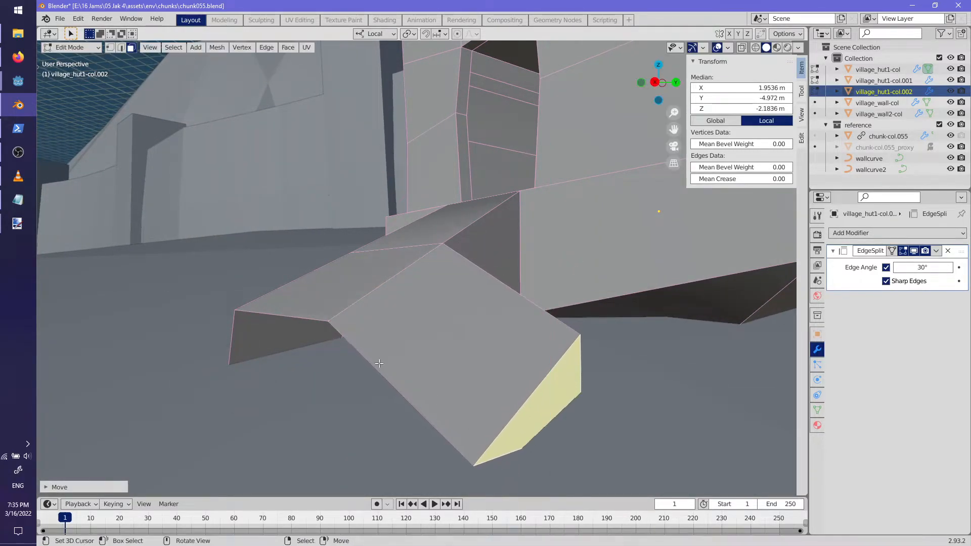
- Lower the front end of the entrance ramp along local Z into the ground
click(289, 305)
key(g)
key(z)
click(297, 426)
- Rotate the outer edge of one ramp wing and lower it along local Z, viewed from beneath the terrain
middle_drag(297, 426, 627, 332)
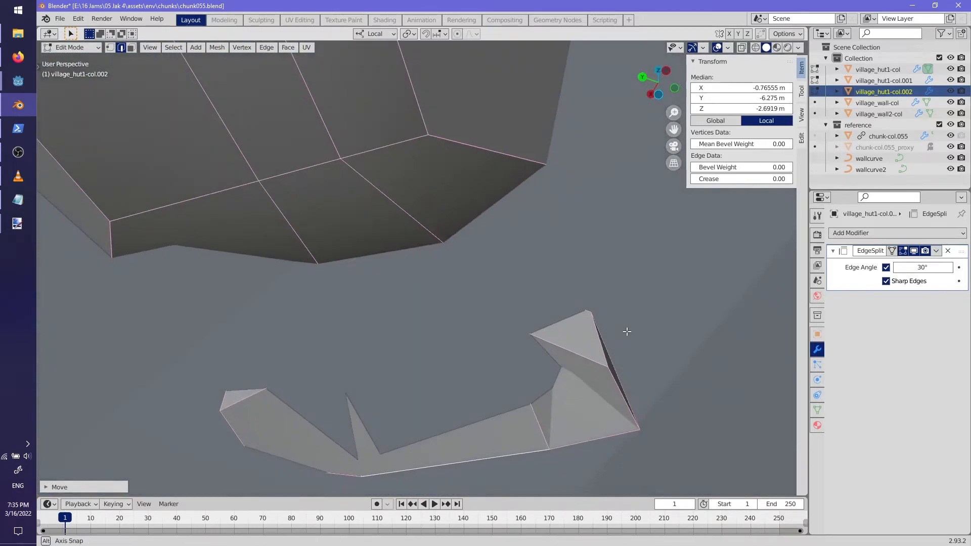
middle_drag(559, 345, 569, 396)
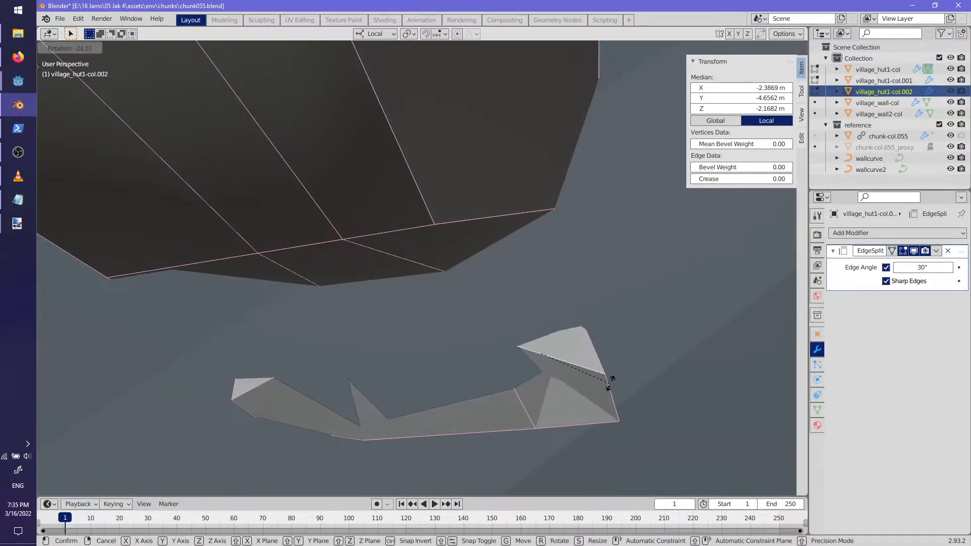
click(610, 383)
key(g)
key(z)
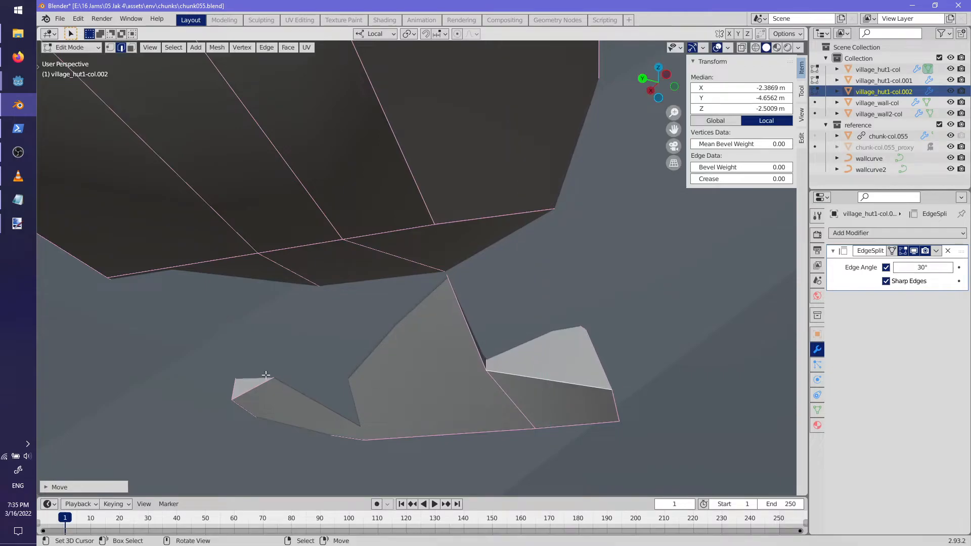
- Rotate the outer edge of the opposite ramp wing and lower it along local Z
click(342, 381)
key(g)
key(z)
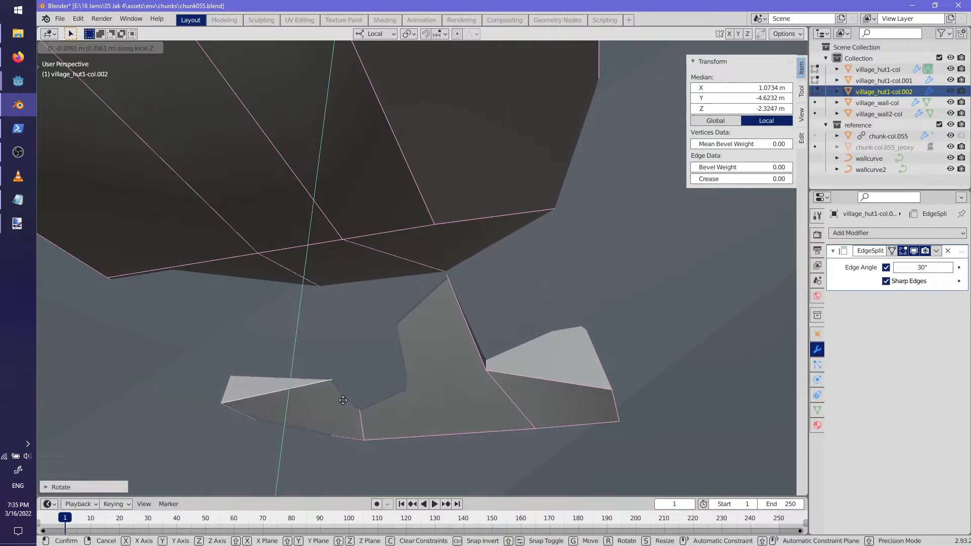
click(339, 408)
- Rotate the first ramp wing's outer edge again and return to Object Mode
middle_drag(340, 408, 406, 414)
key(r)
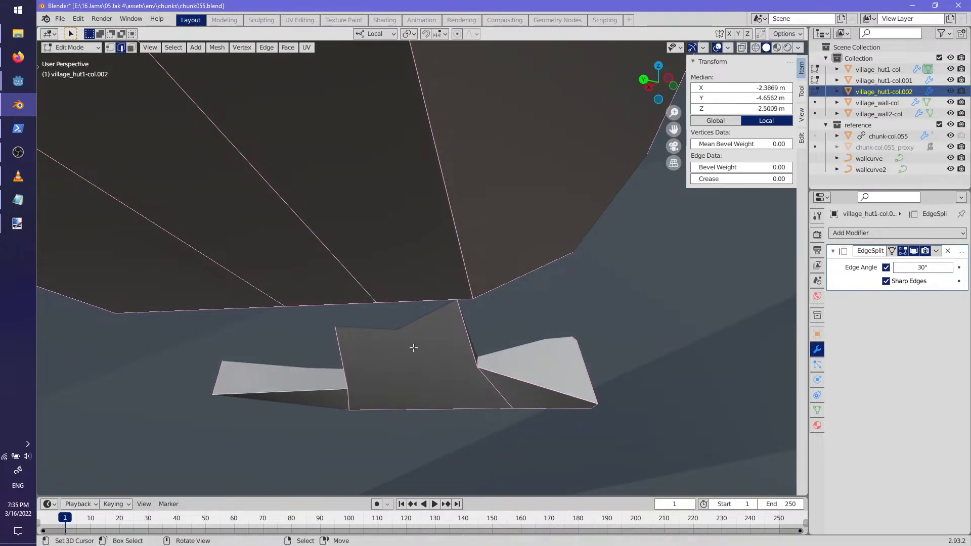
click(401, 394)
middle_drag(401, 395, 532, 279)
key(Tab)
- Clear the rotation of village_hut1-col.001 and turn the hut about the Z axis only
click(542, 313)
key(alt+r)
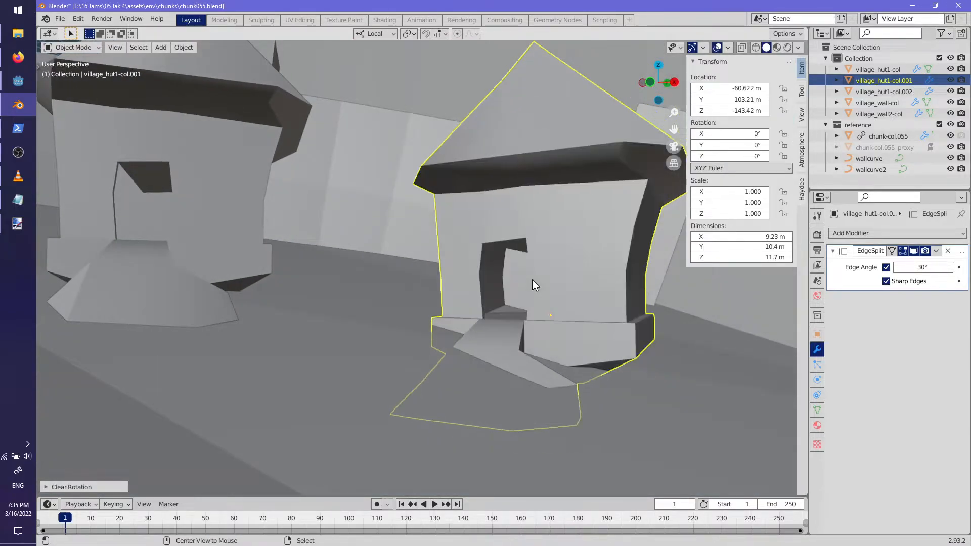
key(r)
middle_drag(536, 321, 475, 335)
key(z)
key(z)
- Adjust the height of village_hut1-col.001 along global Z so its base and ramp meet the terrain
key(g)
key(z)
key(z)
click(506, 315)
- Duplicate village_hut1-col.002, place the copy on the open ground near the 3D cursor and turn it to about 164° on Z
click(398, 289)
click(366, 251)
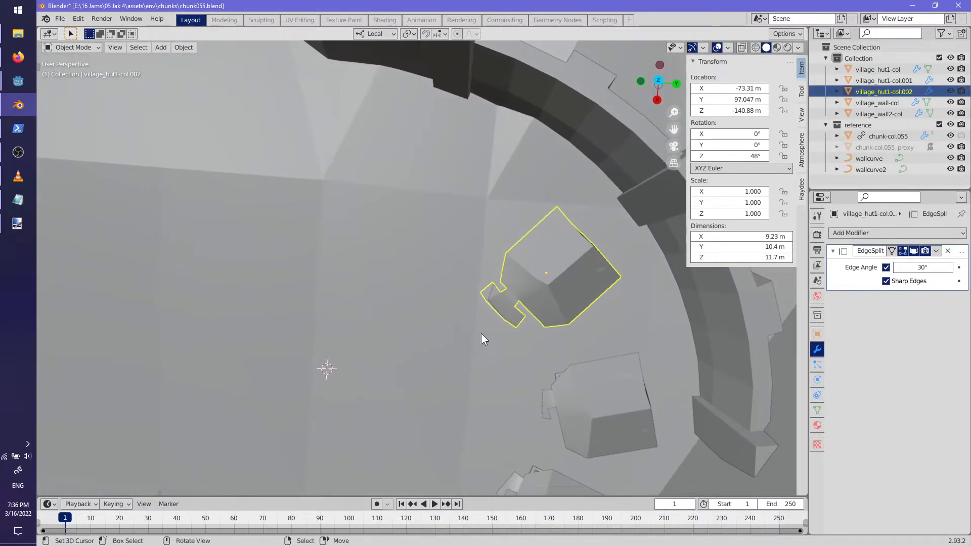
key(shift+d)
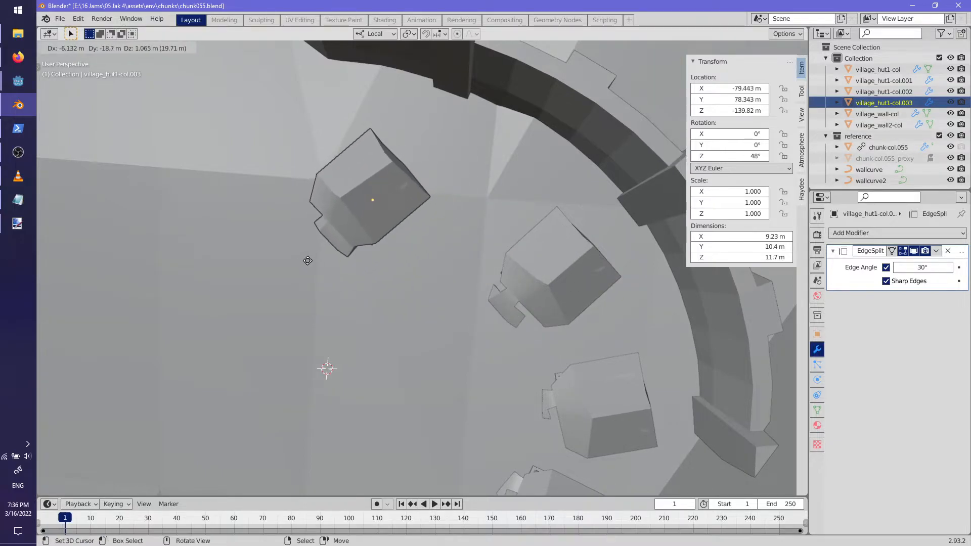
key(g)
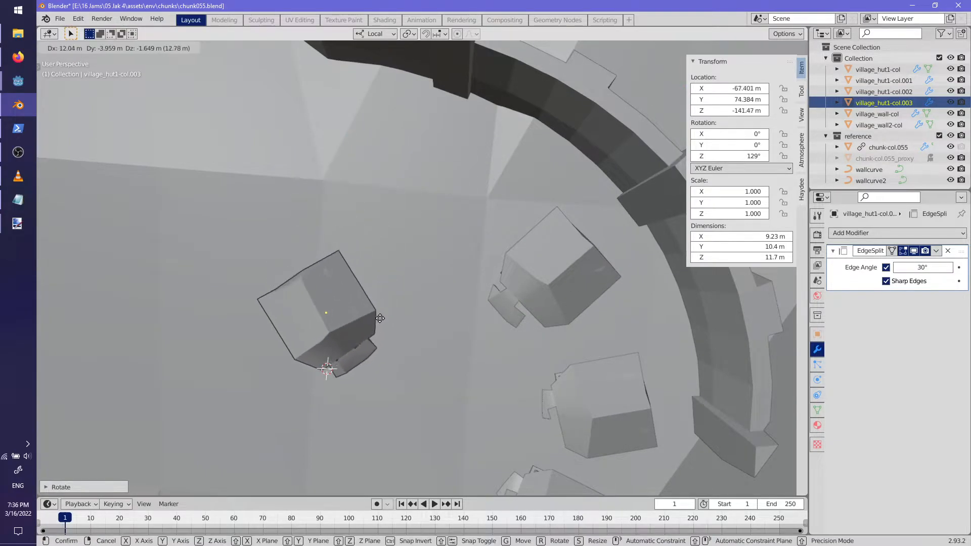
key(z)
key(z)
click(391, 317)
- Move the copied hut along global Z down to ground level
middle_drag(382, 304, 435, 210)
key(g)
key(z)
key(z)
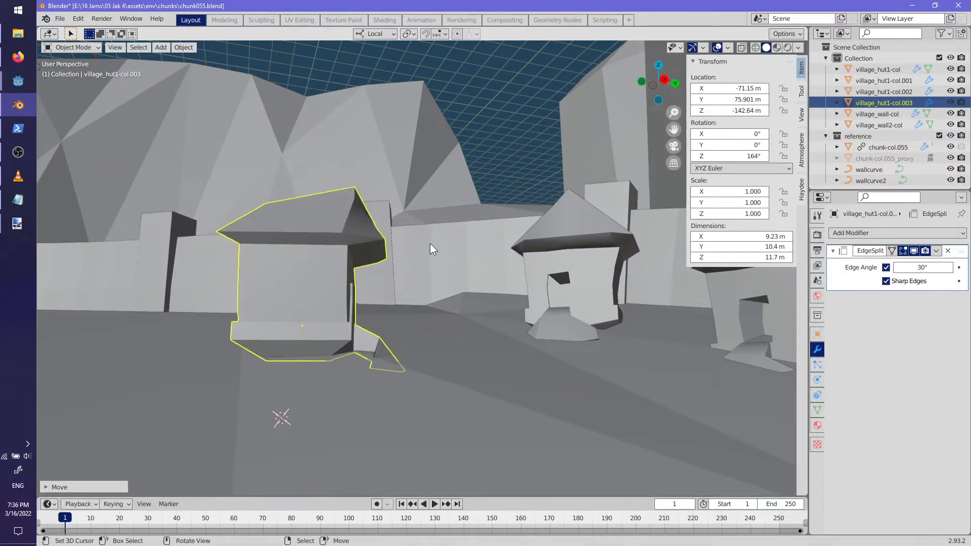
- Fine-tune the copied hut's height along Z, judging its base and ramp against the slope from the front
middle_drag(427, 249, 385, 243)
scroll(437, 245, up, 3)
scroll(392, 242, up, 3)
scroll(390, 241, down, 3)
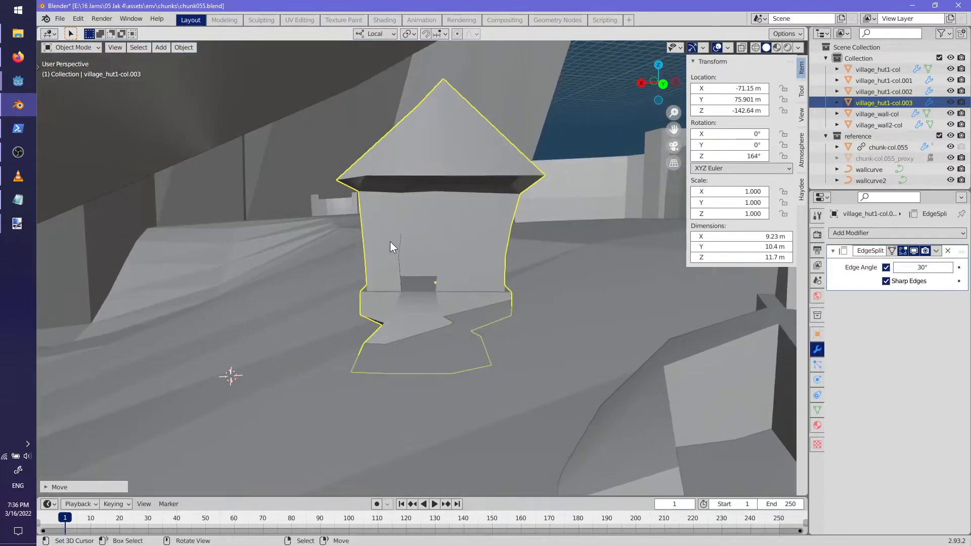
scroll(429, 210, up, 4)
key(g)
key(z)
key(z)
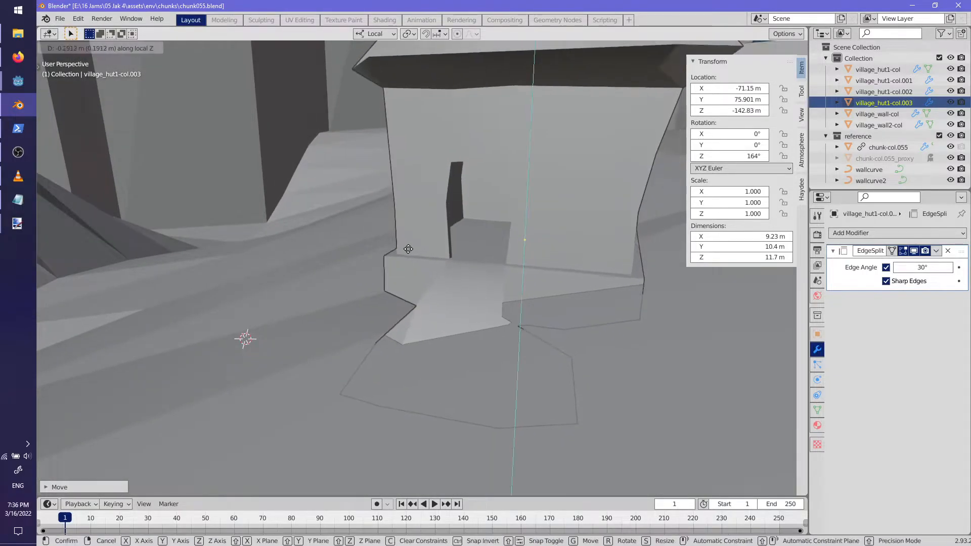
middle_drag(408, 254, 453, 272)
key(g)
key(z)
click(426, 254)
- Duplicate the hut, place the copy in front of the curved wall and turn it to about 49° on Z
scroll(320, 263, down, 3)
scroll(472, 250, down, 3)
key(shift+d)
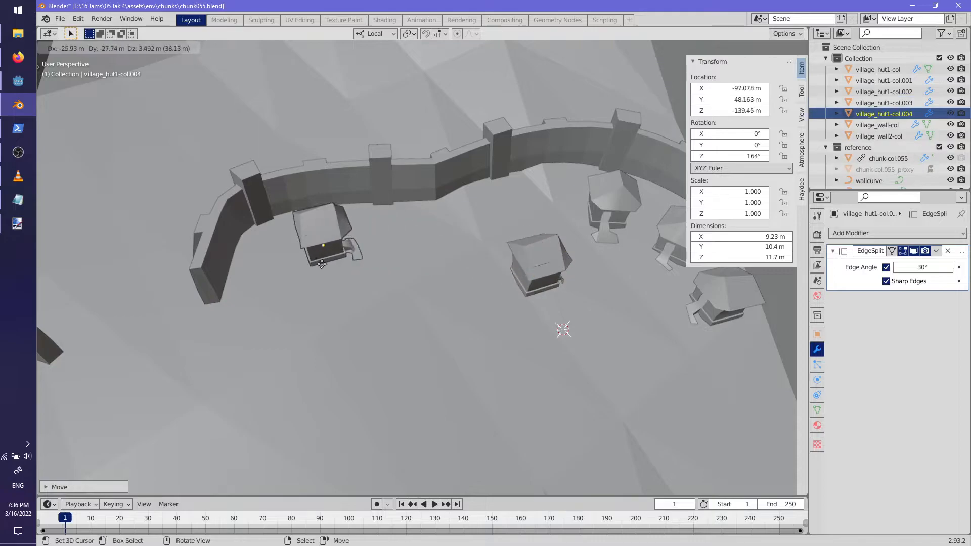
middle_drag(395, 278, 571, 260)
key(g)
key(r)
click(552, 303)
key(g)
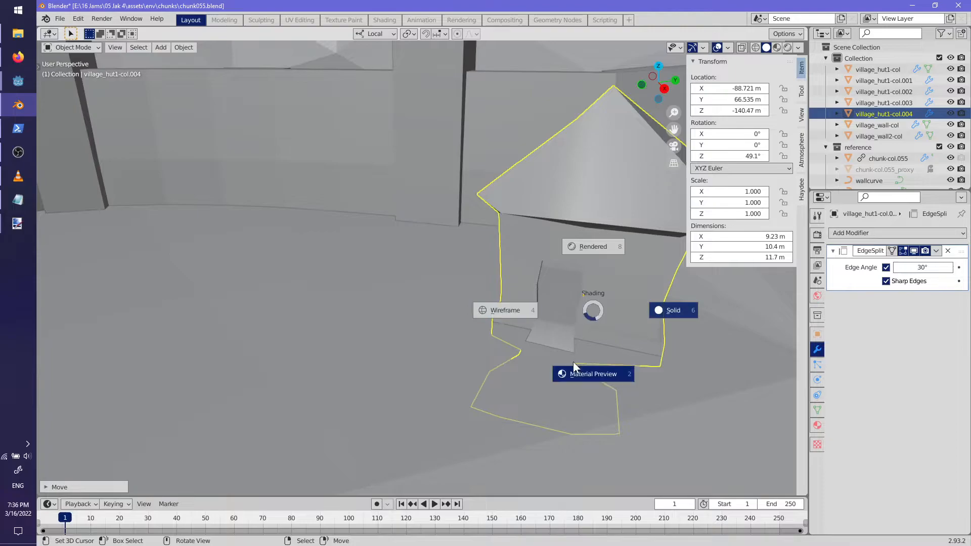
- Switch the viewport shading to Material Preview and create a linked duplicate of the hut beside it, rotated to about -41.9° on Z
click(581, 366)
middle_drag(582, 365, 514, 345)
scroll(514, 345, down, 3)
key(alt+d)
click(364, 348)
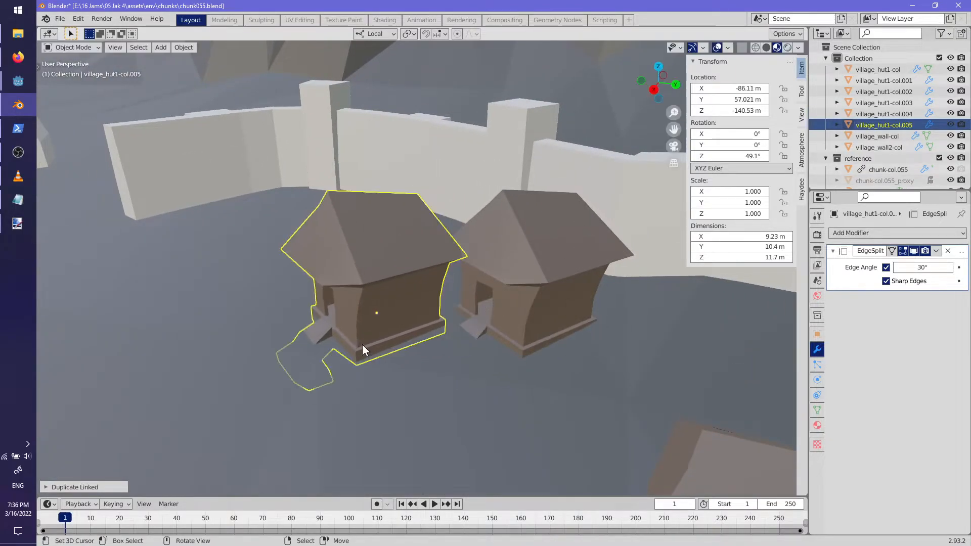
middle_drag(364, 347, 475, 390)
key(r)
click(342, 386)
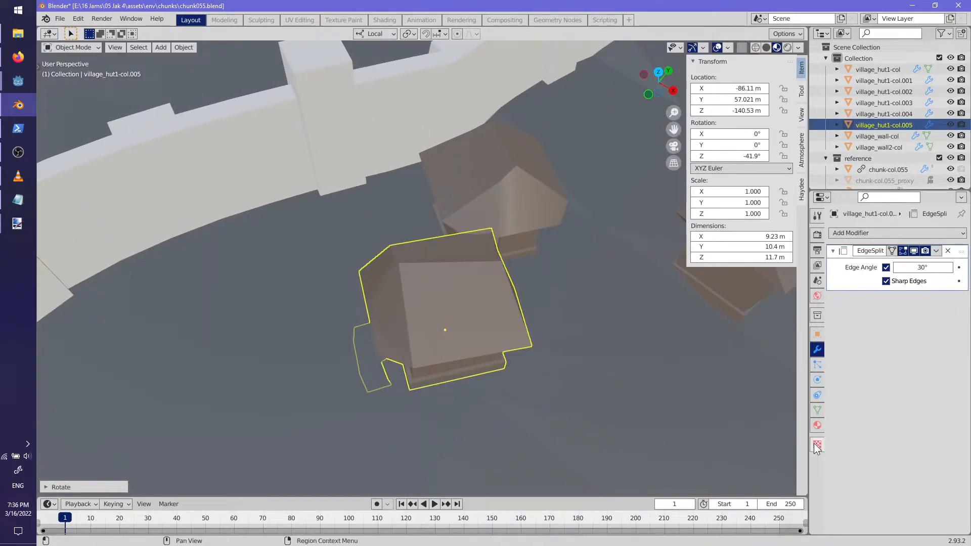
- Set the hut material's Roughness to 1.000 and Specular to 0.480
click(818, 426)
scroll(875, 417, down, 6)
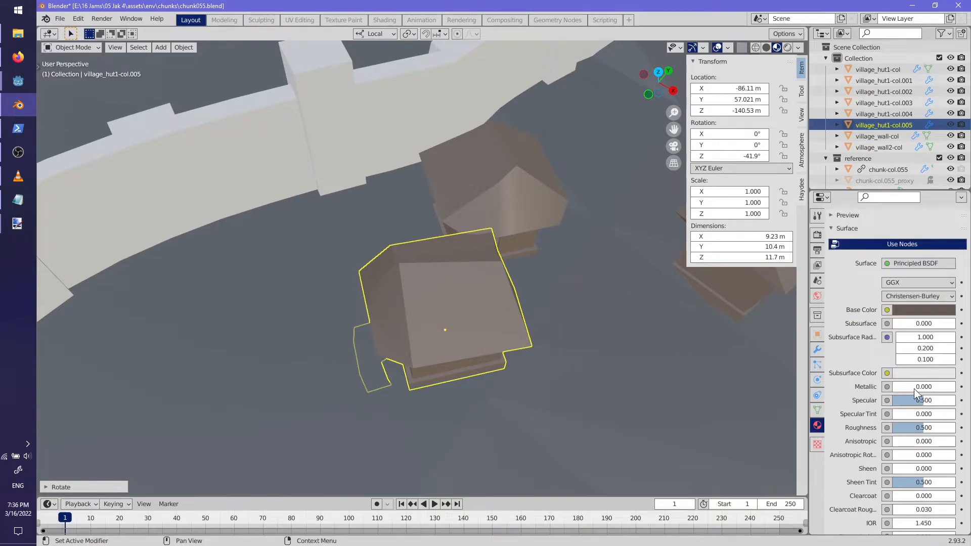
key(BackSpace)
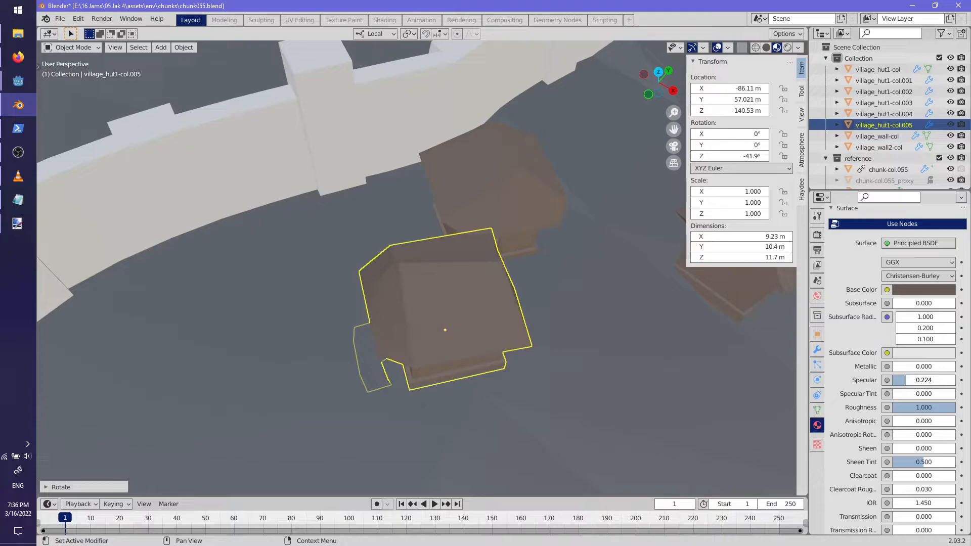
scroll(916, 463, down, 3)
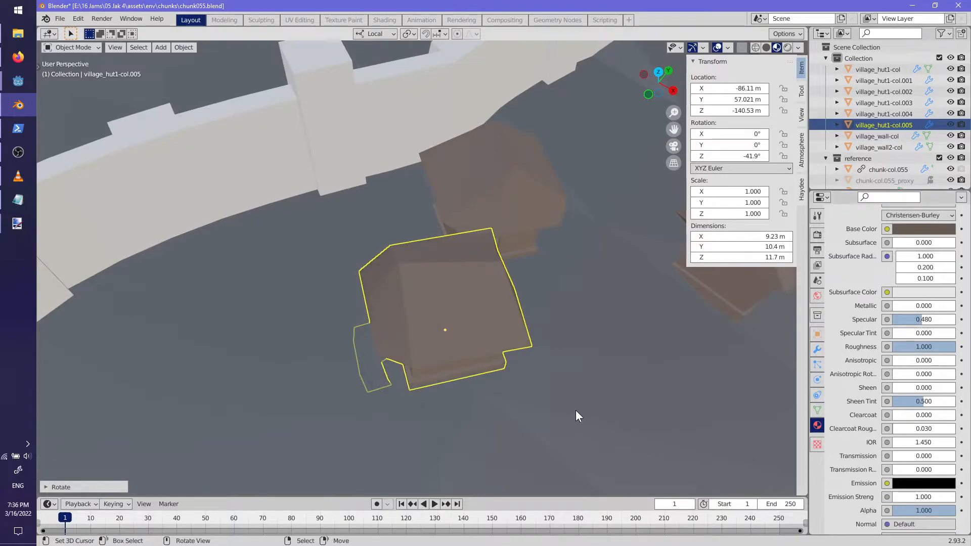
- Move village_hut1-col.005 in among the neighbouring huts and turn it to about -21.9° on Z
middle_drag(575, 412, 563, 316)
key(g)
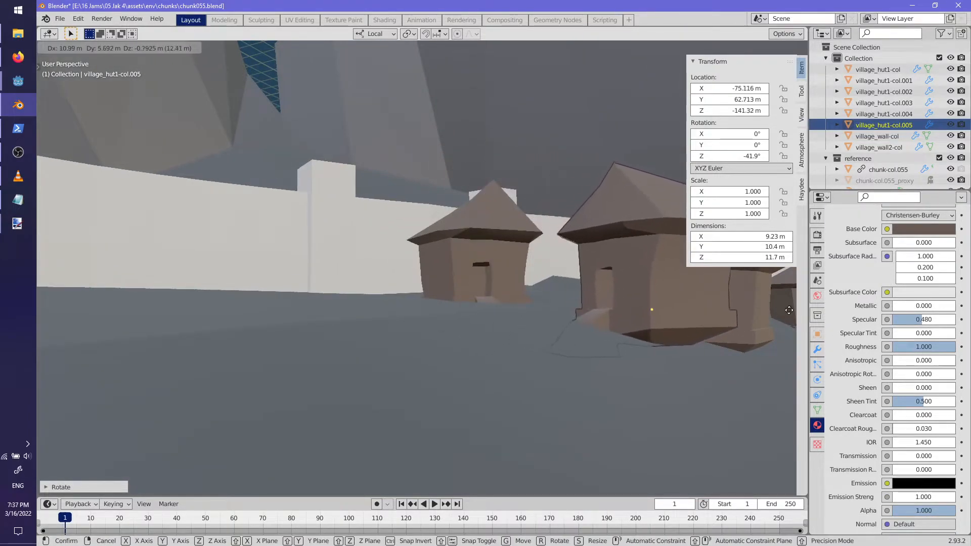
middle_drag(423, 366, 536, 373)
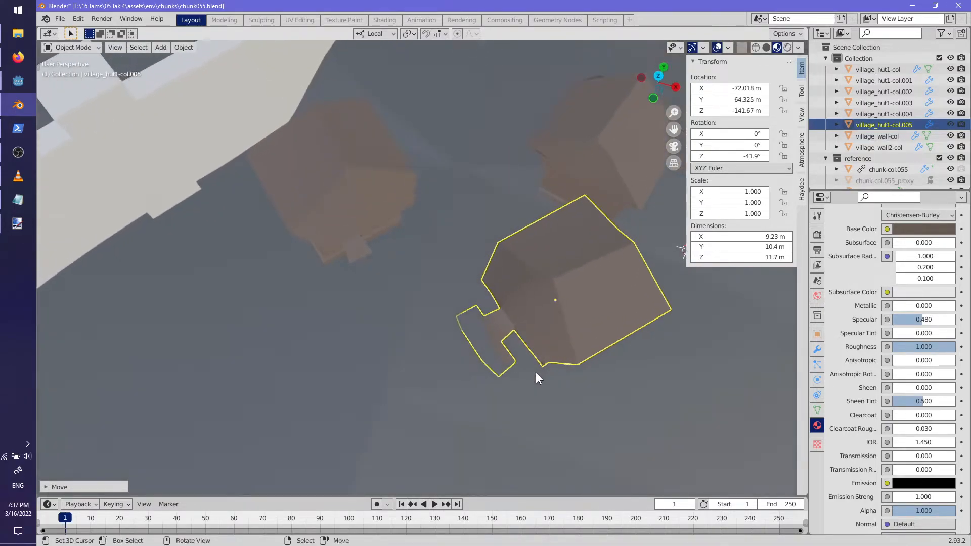
key(g)
click(505, 317)
middle_drag(505, 317, 614, 299)
key(g)
click(492, 271)
- Adjust the height of village_hut1-col.005 along global Z to about -141.64 m so it sits on the terrain
key(g)
key(z)
key(z)
click(480, 284)
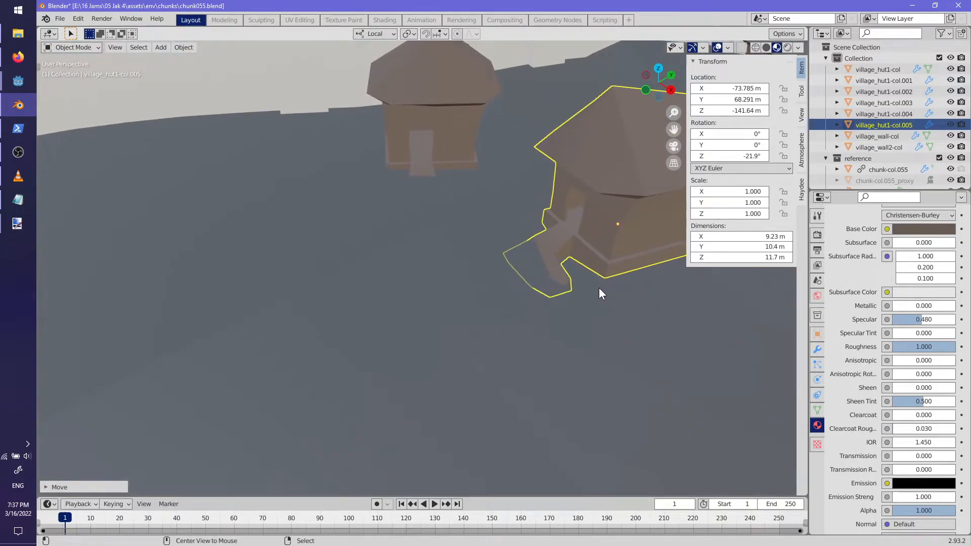
- Create a linked duplicate of village_hut1-col.005, place it toward the wall and rotate it to about 106° on Z
key(alt+d)
click(321, 256)
key(r)
key(z)
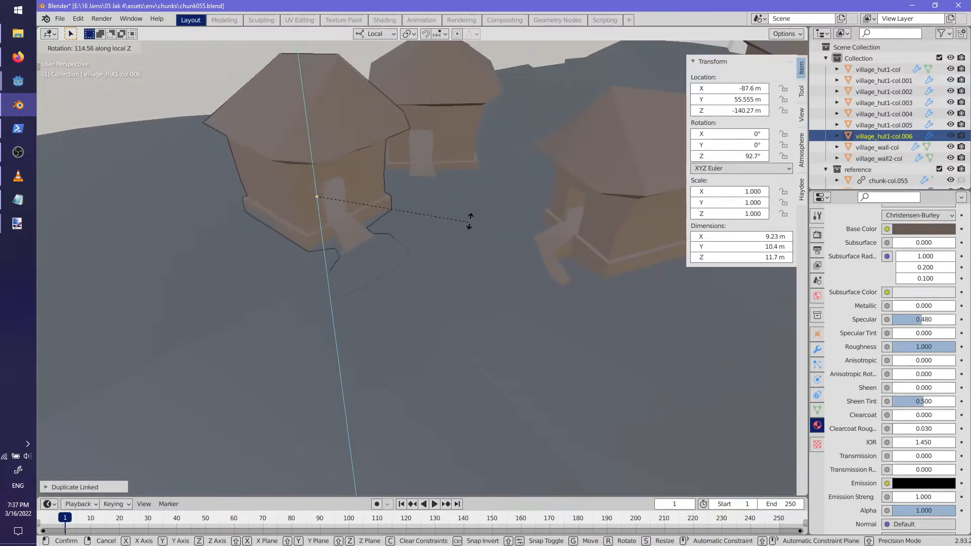
middle_drag(488, 200, 455, 231)
click(462, 235)
- Raise village_hut1-col.006 along Z to about -140.5 m
middle_drag(463, 234, 496, 186)
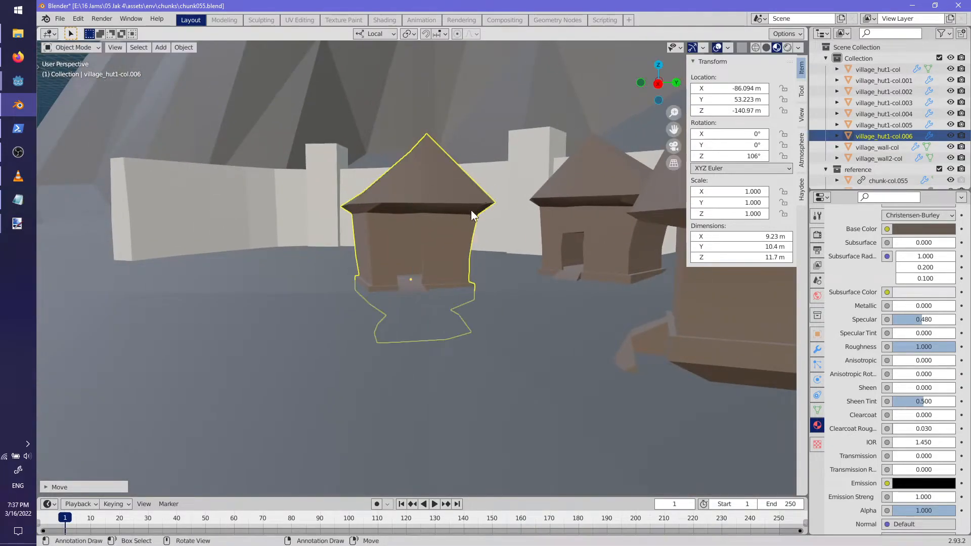
scroll(474, 215, up, 1)
key(g)
key(z)
click(481, 252)
- Rotate village_hut1-col.006 to about 121° on Z and move it to about X -89.5, Y 51.8, Z -140 m
middle_drag(481, 252, 559, 268)
middle_drag(443, 291, 460, 317)
key(r)
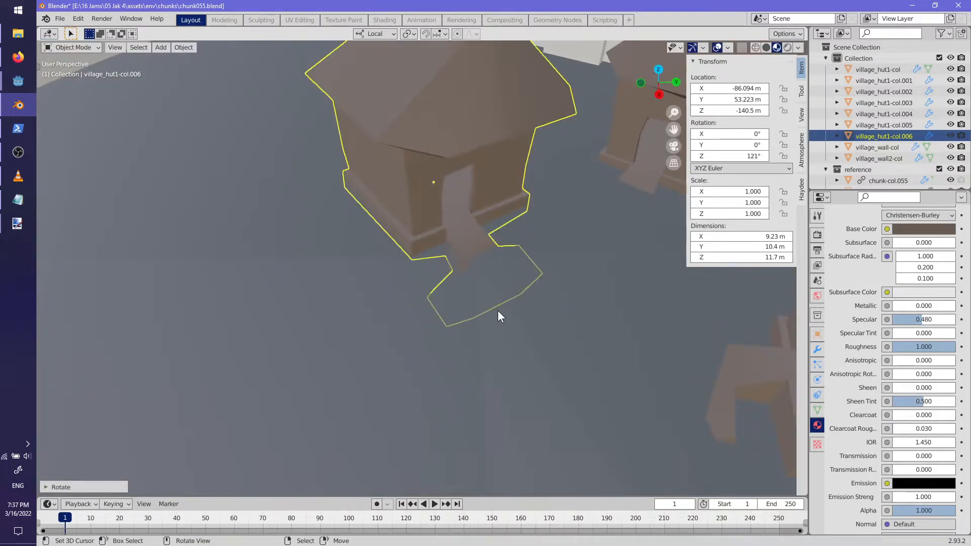
middle_drag(452, 260, 421, 271)
key(g)
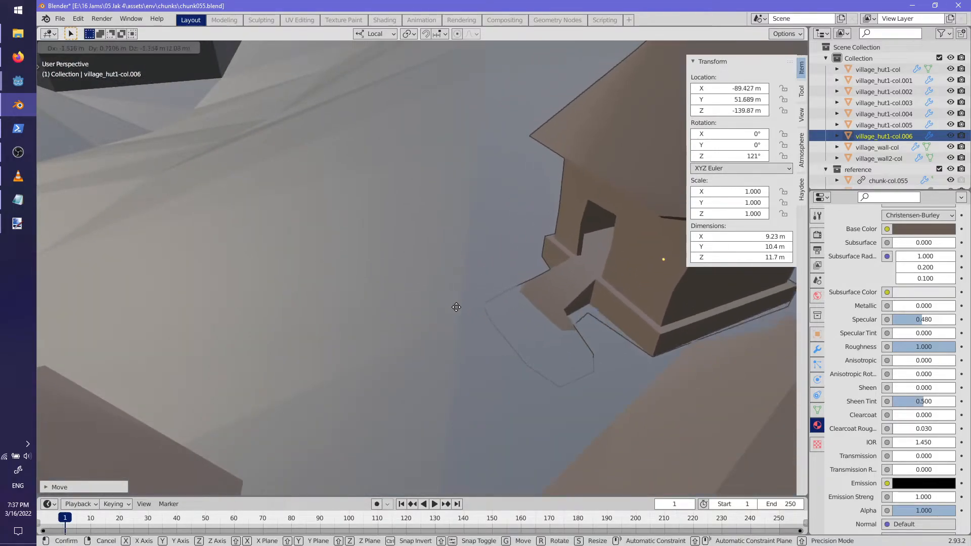
middle_drag(398, 304, 574, 293)
scroll(546, 292, down, 4)
middle_drag(508, 291, 527, 352)
scroll(424, 334, down, 4)
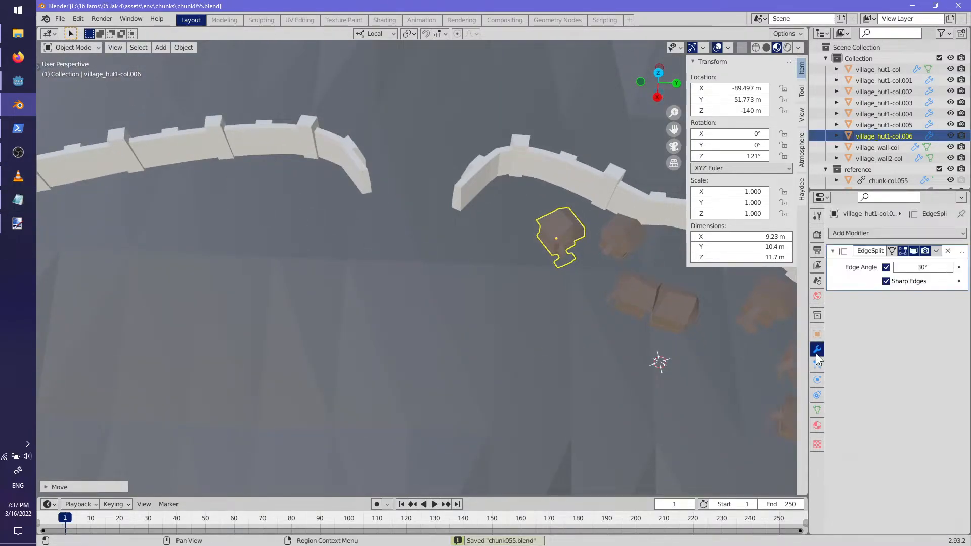
- Export the chunk as glTF Binary over chunk055.glb and run the project in Godot
click(885, 374)
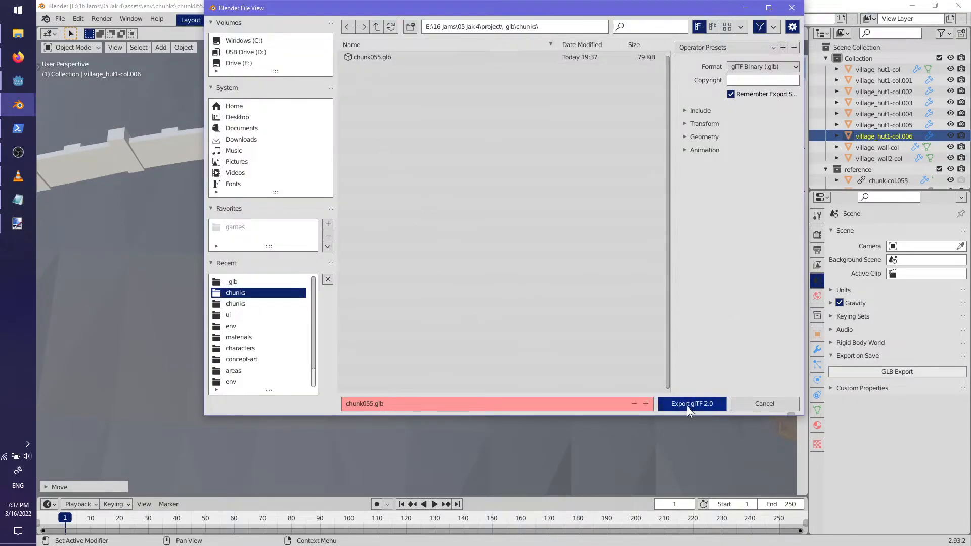
click(688, 404)
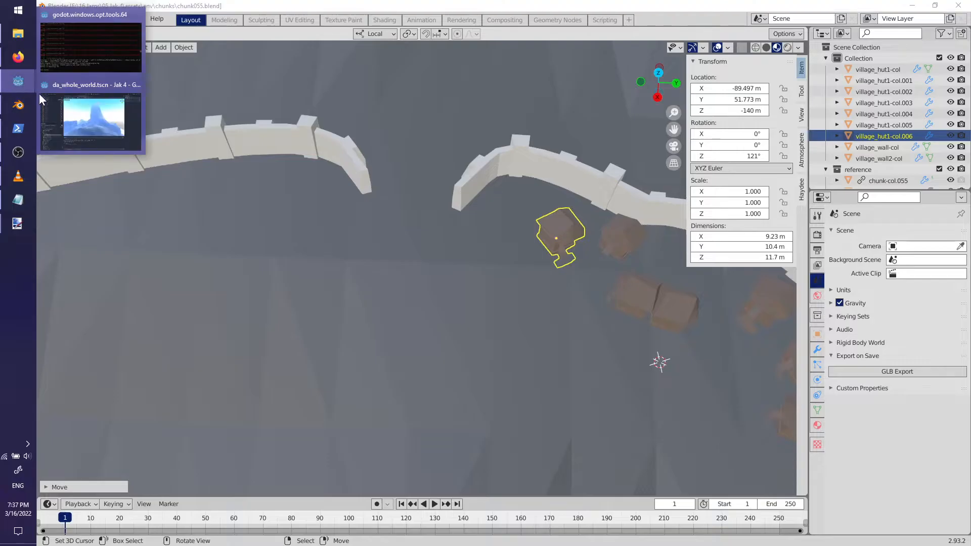
click(91, 119)
key(F5)
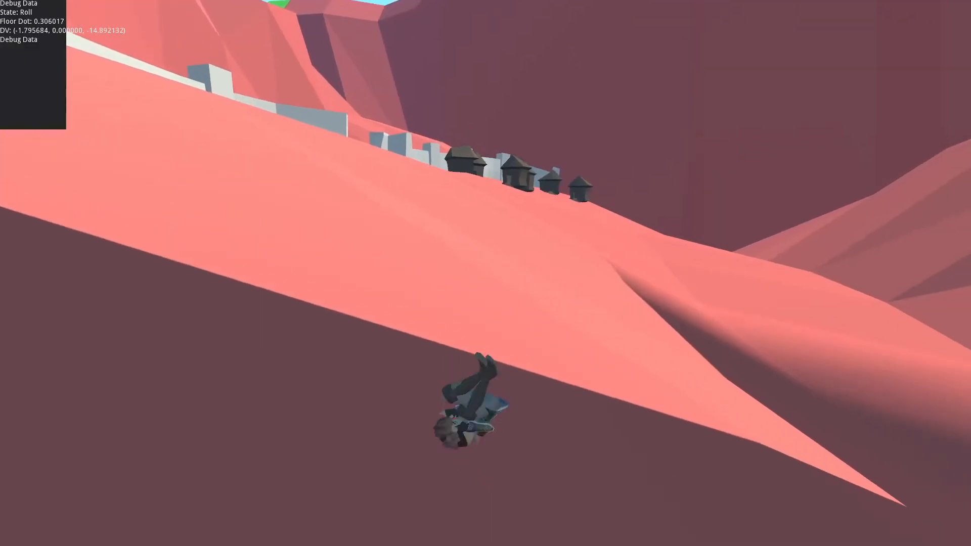
- Play through the village in the running game and examine how the character reaches the hut ramps and doorways
key(space)
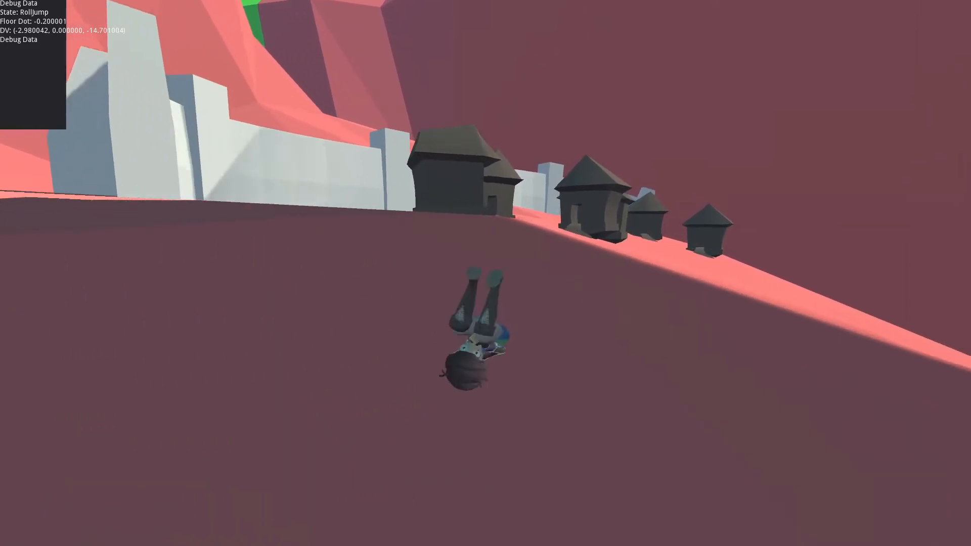
key(space)
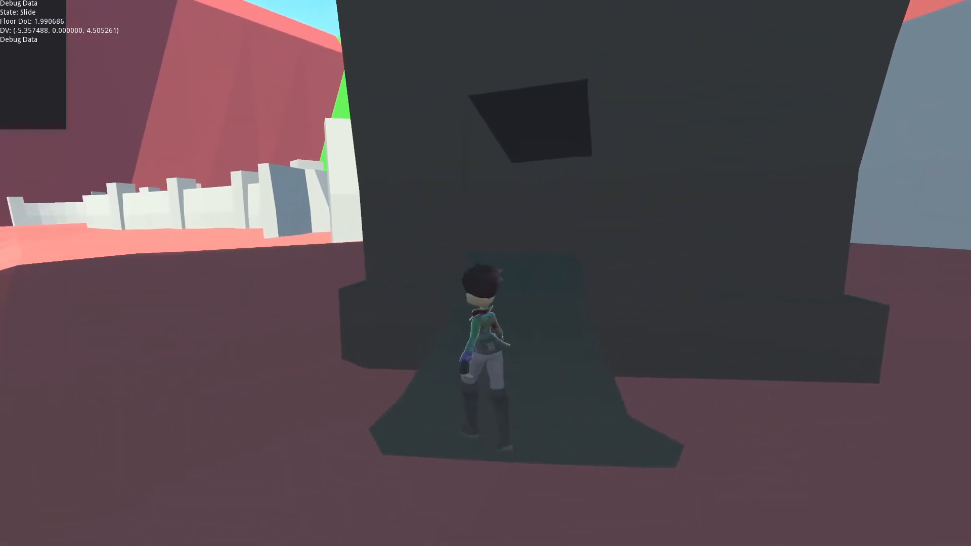
key(w)
key(s)
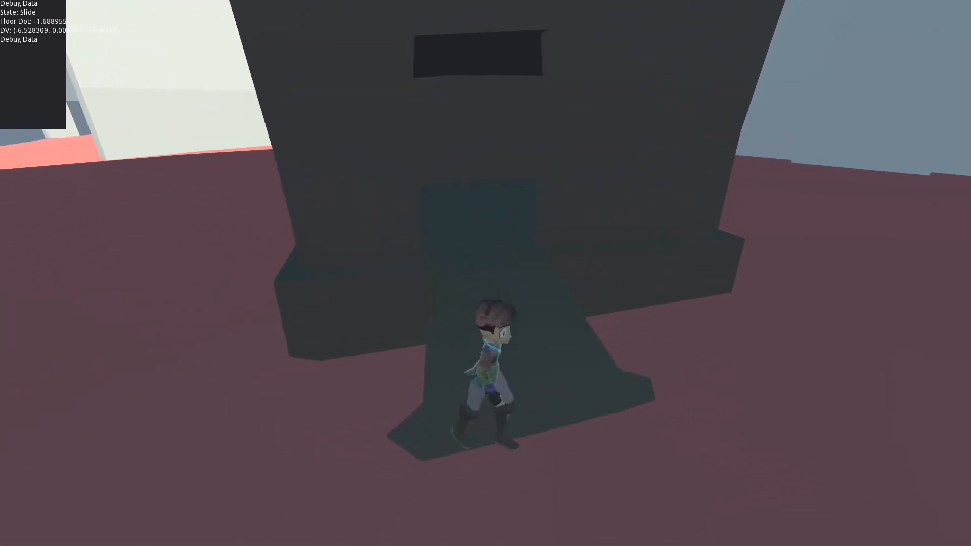
key(w)
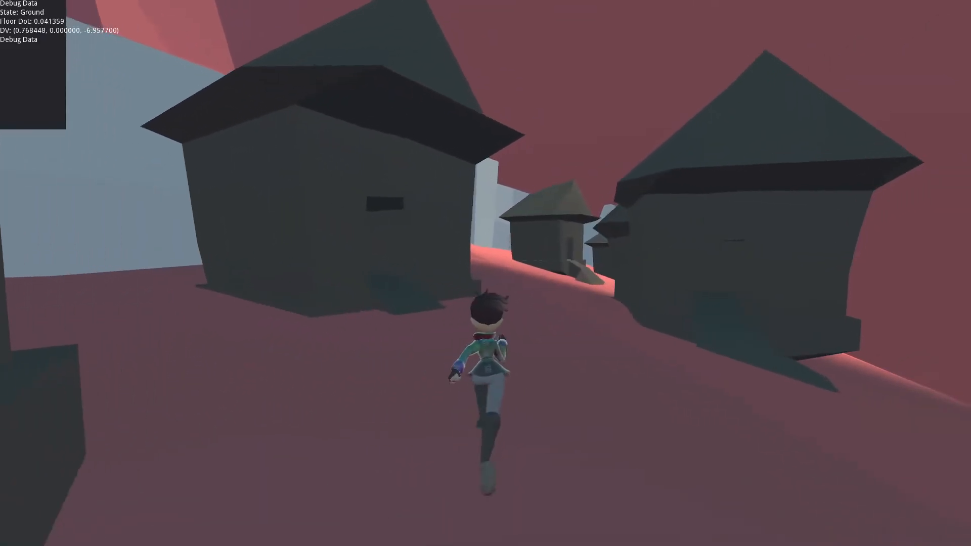
key(d)
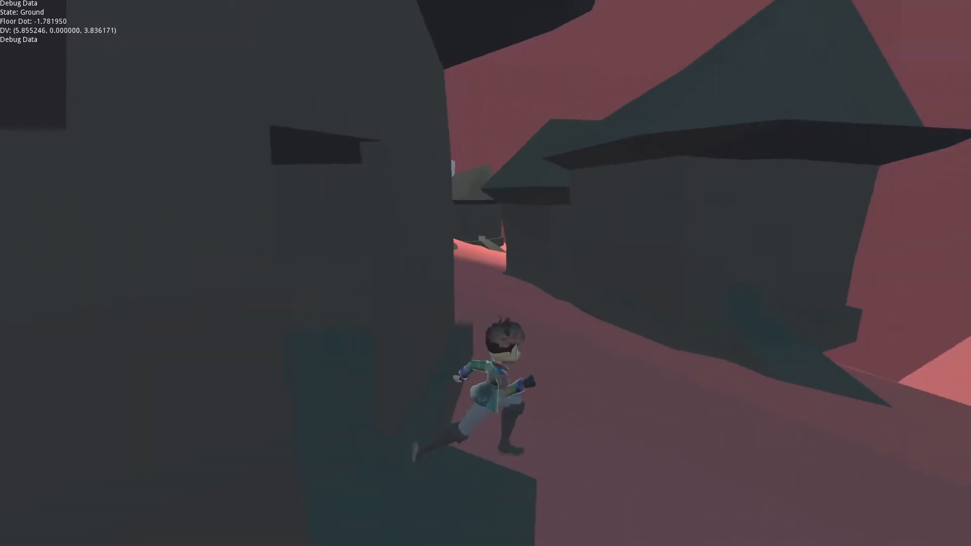
key(w)
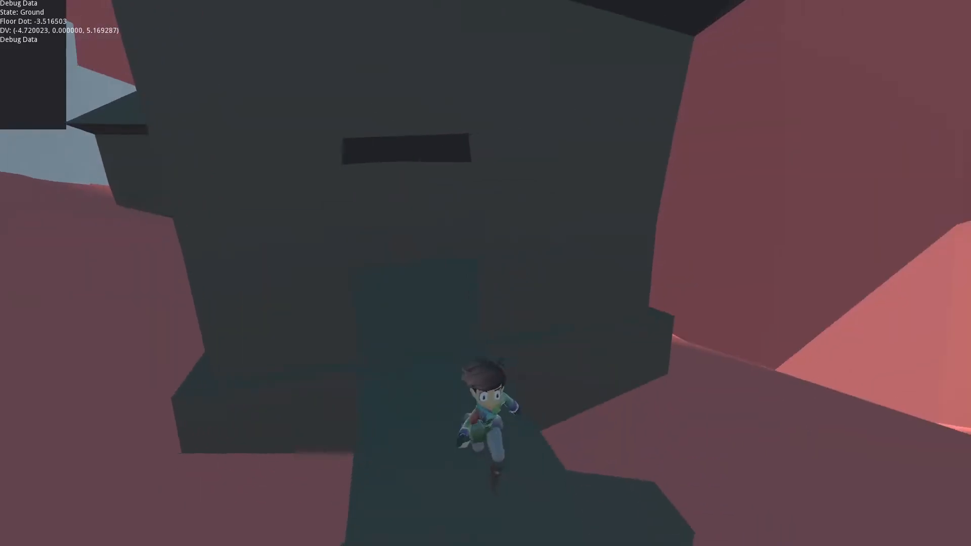
- Switch back to Blender and start mesh editing on village_hut1-col.006 around its entrance ramp
key(alt+Tab)
key(alt+Tab)
key(alt+Tab)
shift+middle_drag(468, 281, 393, 178)
scroll(378, 289, up, 4)
middle_drag(458, 249, 323, 270)
key(Tab)
scroll(303, 260, up, 3)
middle_drag(418, 303, 398, 335)
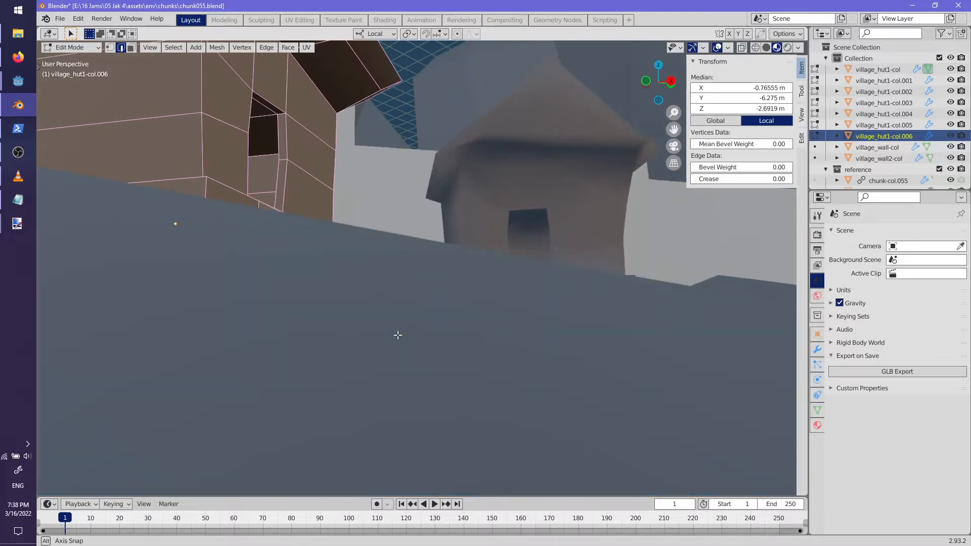
- Merge the selected edges at the lower end of the hut's entrance ramp with Collapse
click(409, 286)
middle_drag(409, 287, 331, 265)
middle_drag(394, 284, 427, 366)
click(421, 327)
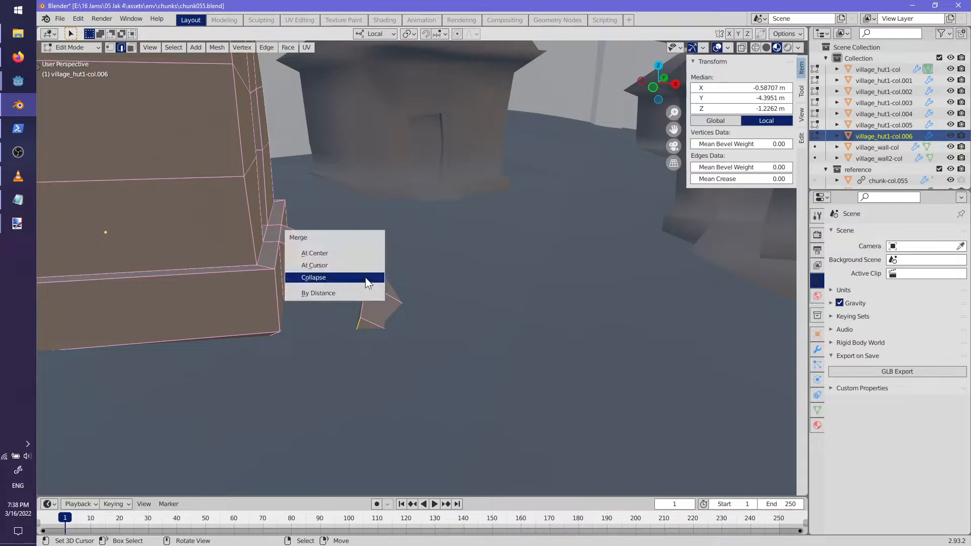
click(365, 277)
- Switch mesh editing to village_hut1-col.005 and select the outer side edge at the foot of its ramp
middle_drag(365, 278, 425, 314)
shift+middle_drag(486, 310, 324, 302)
middle_drag(323, 302, 448, 295)
shift+middle_drag(633, 301, 215, 297)
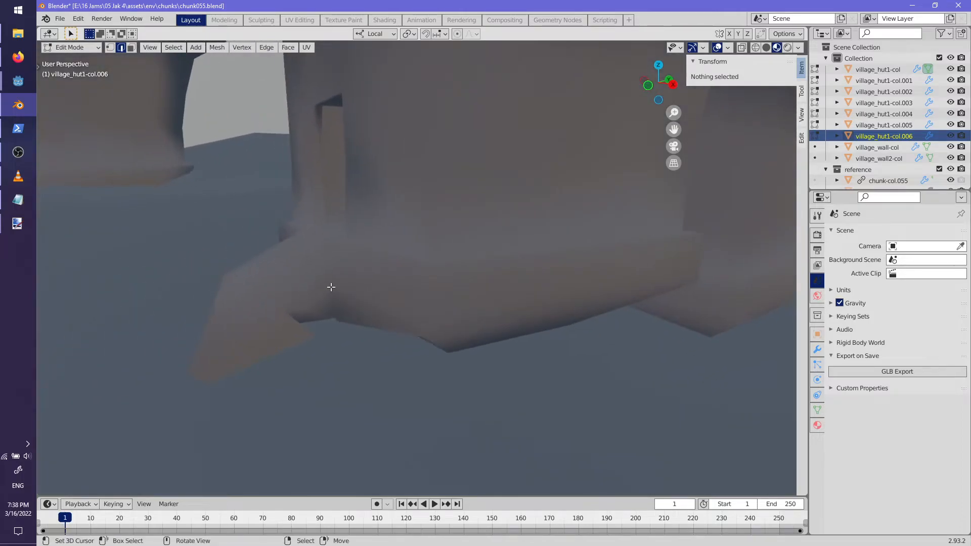
key(Tab)
right_click(345, 286)
key(Tab)
right_click(278, 342)
middle_drag(277, 343, 331, 331)
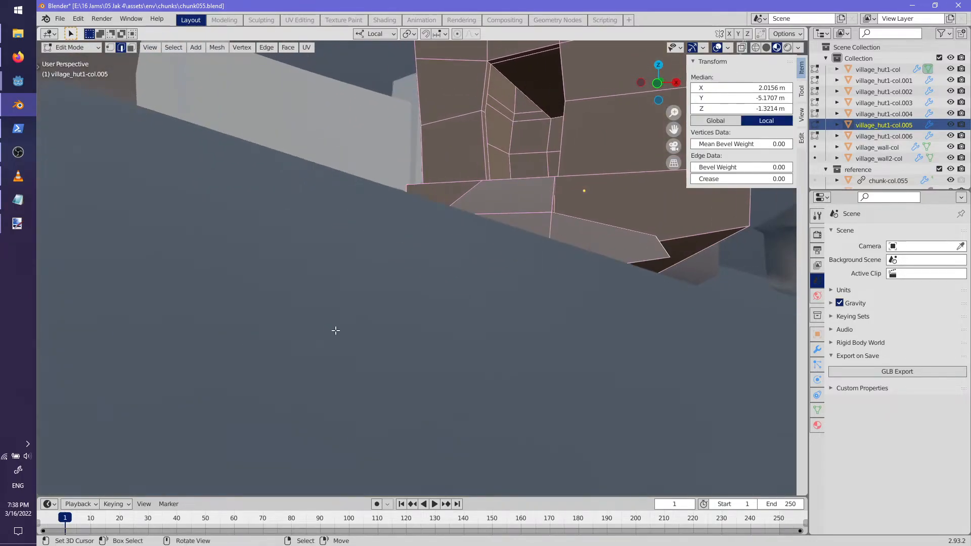
middle_drag(571, 315, 489, 307)
middle_drag(600, 320, 483, 307)
- Switch mesh editing to village_hut1-col.003, lower its ramp's outer edge about 0.19 m along local Z and save the file
key(Tab)
right_click(529, 293)
key(Tab)
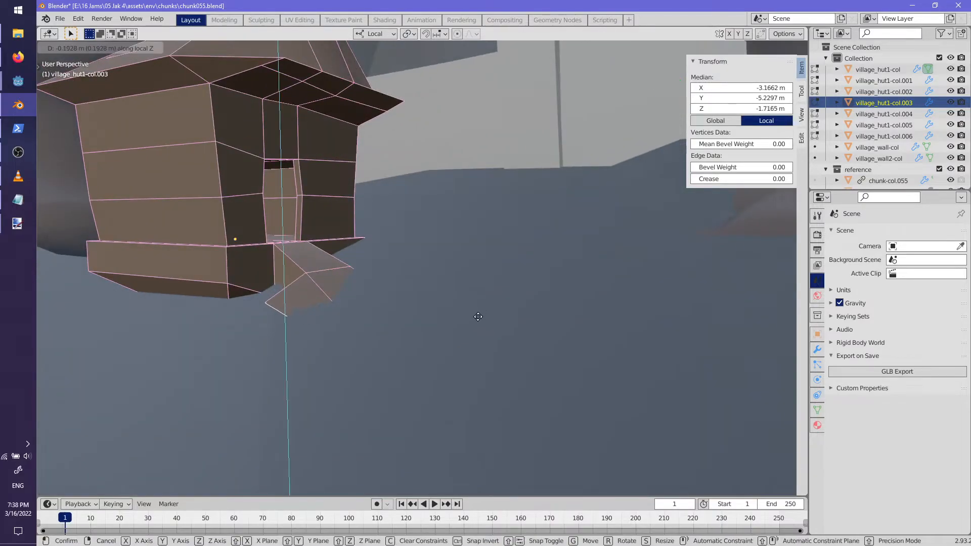
middle_drag(468, 249, 412, 293)
key(Tab)
scroll(493, 265, down, 3)
key(ctrl+s)
- Tilt village_hut1-col.002 to about 5.3° on X and -0.3° on Y so its base follows the slope
scroll(412, 291, up, 2)
scroll(556, 257, up, 3)
middle_drag(555, 258, 498, 287)
right_click(499, 287)
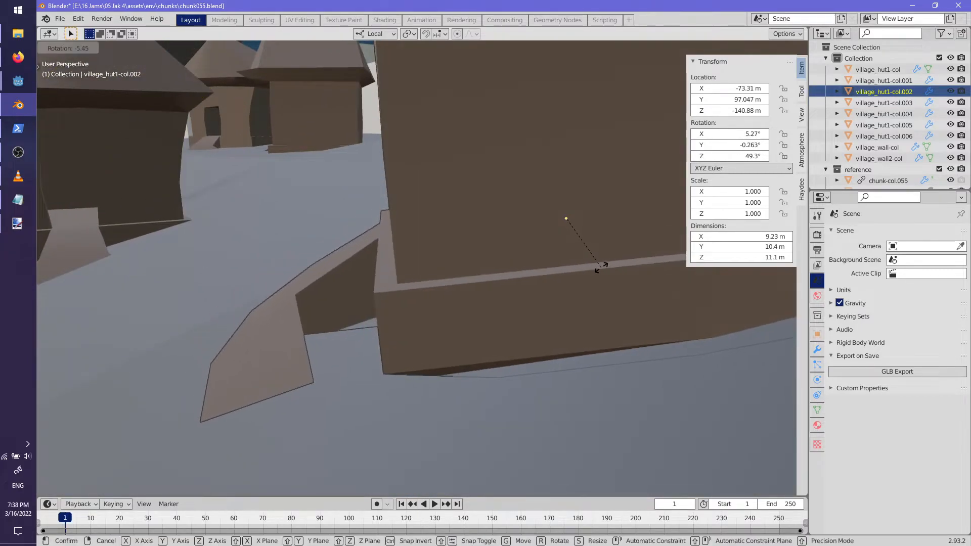
mouse_move(566, 299)
middle_down()
mouse_move(653, 304)
mouse_move(480, 324)
mouse_move(552, 316)
mouse_move(556, 301)
mouse_move(568, 317)
middle_up()
scroll(564, 316, down, 4)
- Clear the selection, check the hut mesh in edit mode and save chunk055.blend
key(alt+a)
scroll(531, 313, down, 6)
key(Tab)
middle_drag(461, 317, 295, 291)
key(Tab)
scroll(487, 320, down, 5)
key(ctrl+s)
scroll(295, 291, up, 5)
scroll(299, 292, down, 3)
- Move village_hut1-col.001 vertically to about -143.27 m and tilt it to about 9° on X and 8.9° on Y
click(321, 304)
scroll(411, 289, up, 4)
middle_drag(412, 288, 415, 315)
key(g)
key(z)
scroll(415, 315, up, 3)
key(r)
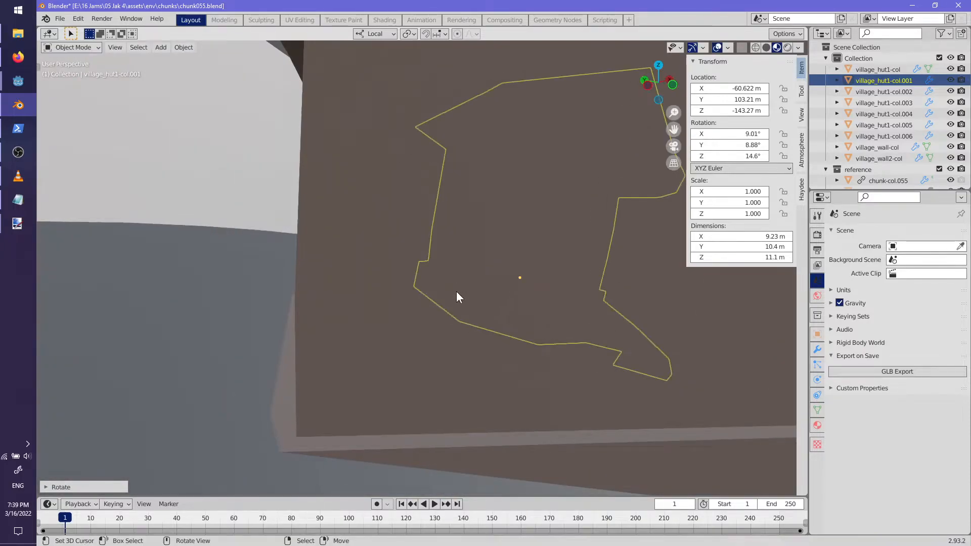
- Refine the tilt of village_hut1-col.001 to 8.31° on X and 7.84° on Y, and lower it to Z -143.44 m
key(Escape)
scroll(400, 294, down, 4)
key(r)
middle_drag(507, 292, 449, 267)
scroll(470, 295, down, 4)
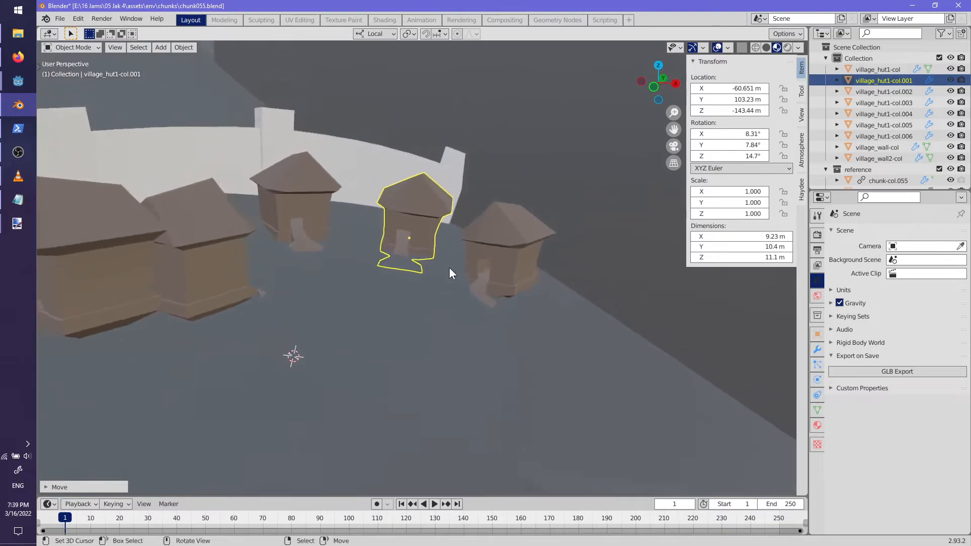
- Save chunk055.blend and export the chunk as glTF Binary over chunk055.glb
scroll(448, 269, up, 3)
key(Tab)
key(Tab)
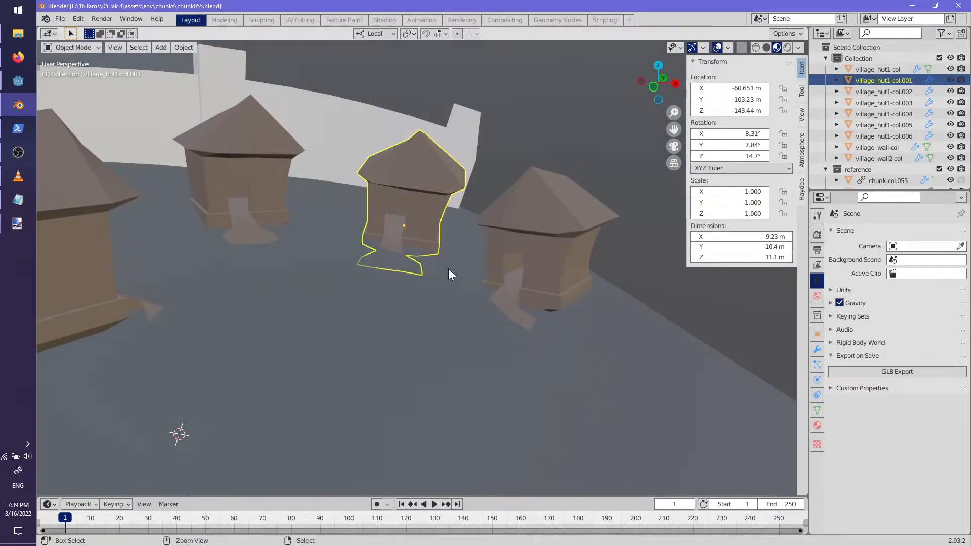
key(ctrl+s)
mouse_move(544, 313)
middle_down()
mouse_move(590, 284)
mouse_move(488, 258)
mouse_move(404, 271)
mouse_move(536, 298)
middle_up()
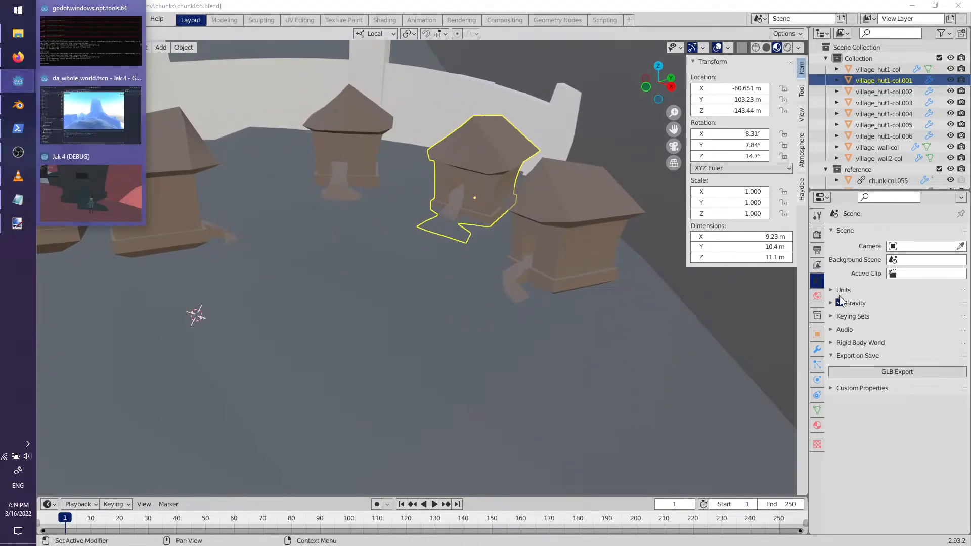
click(866, 372)
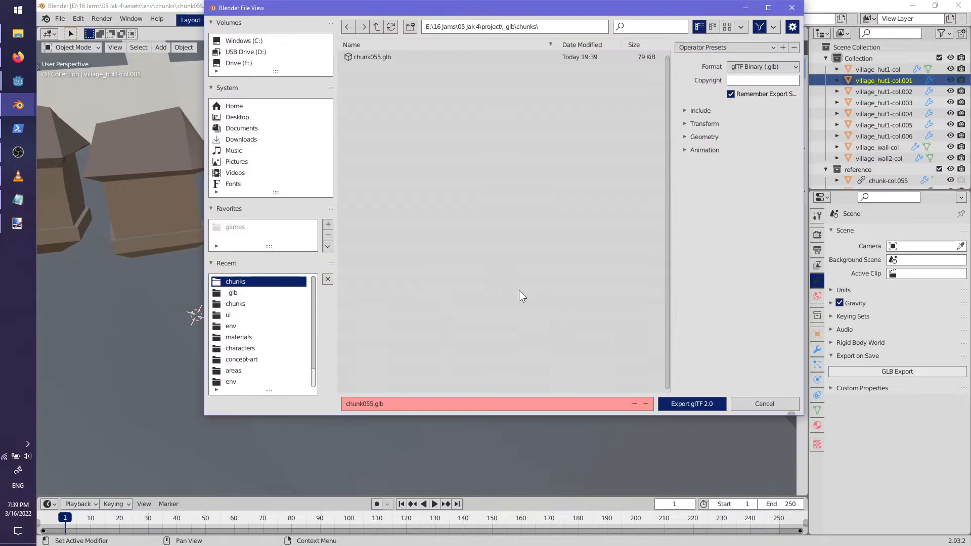
click(687, 403)
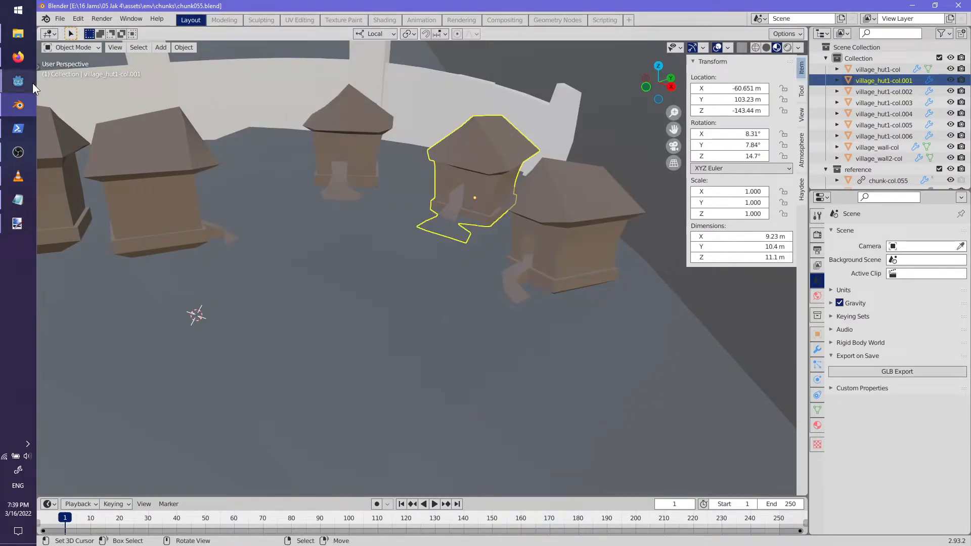
- Switch to Godot and play the updated level, running down the slope to a hut and up its entrance ramp
mouse_move(23, 84)
click(135, 117)
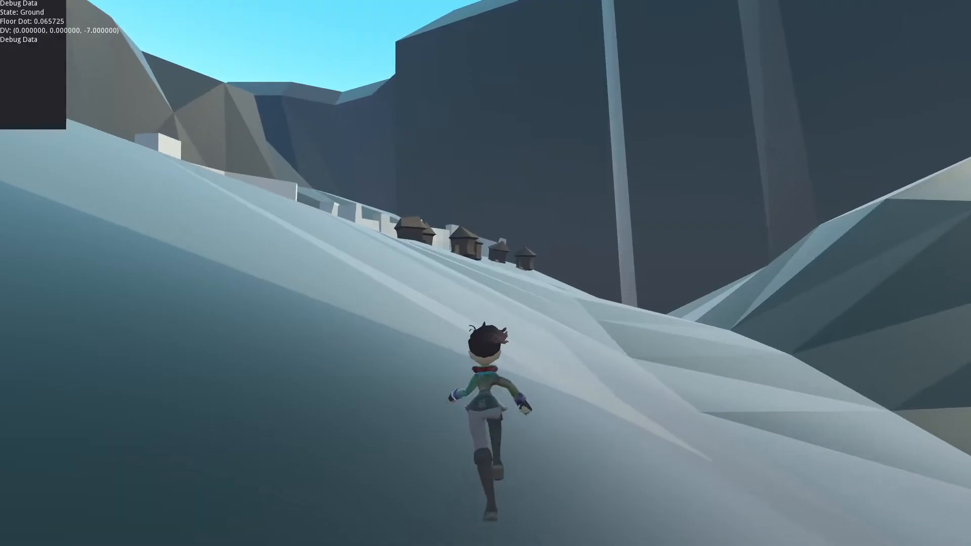
key(w)
key(w)
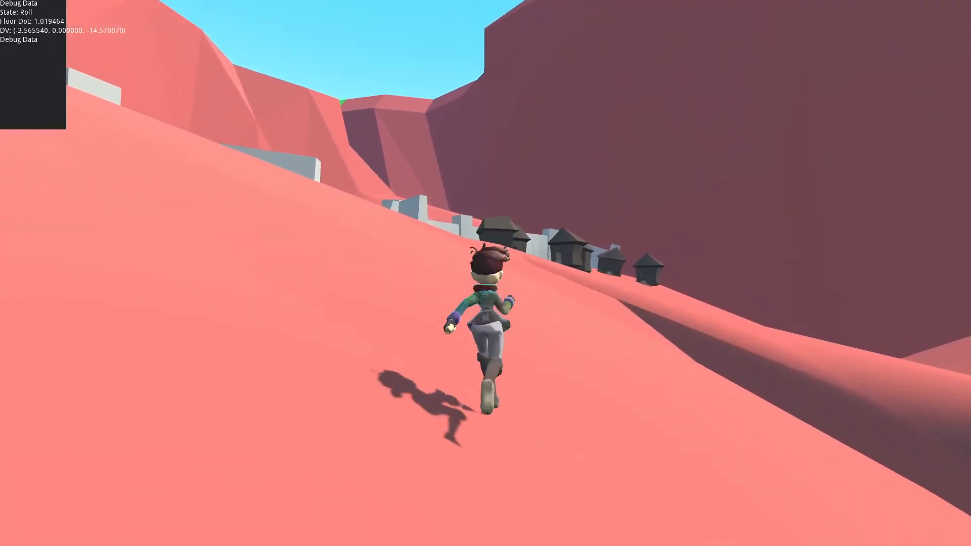
key(w)
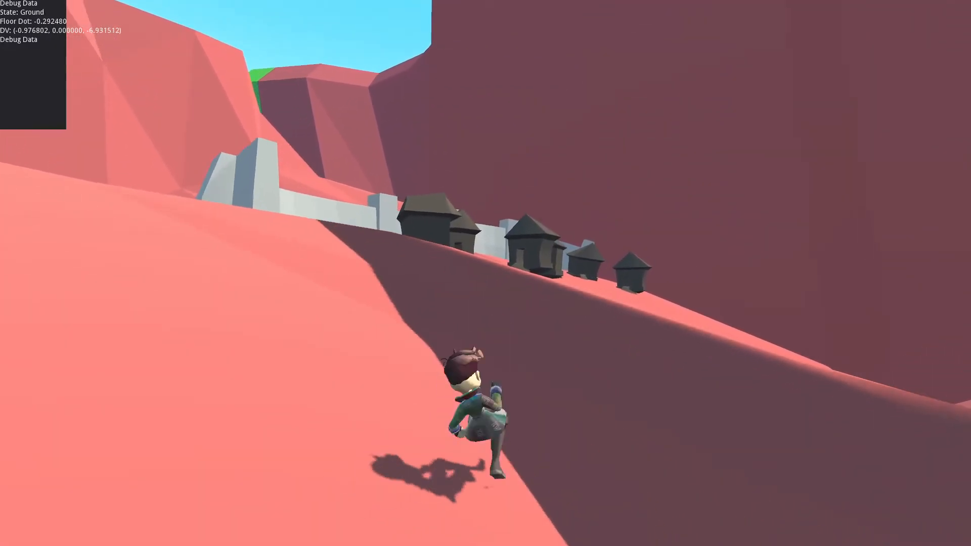
key(w)
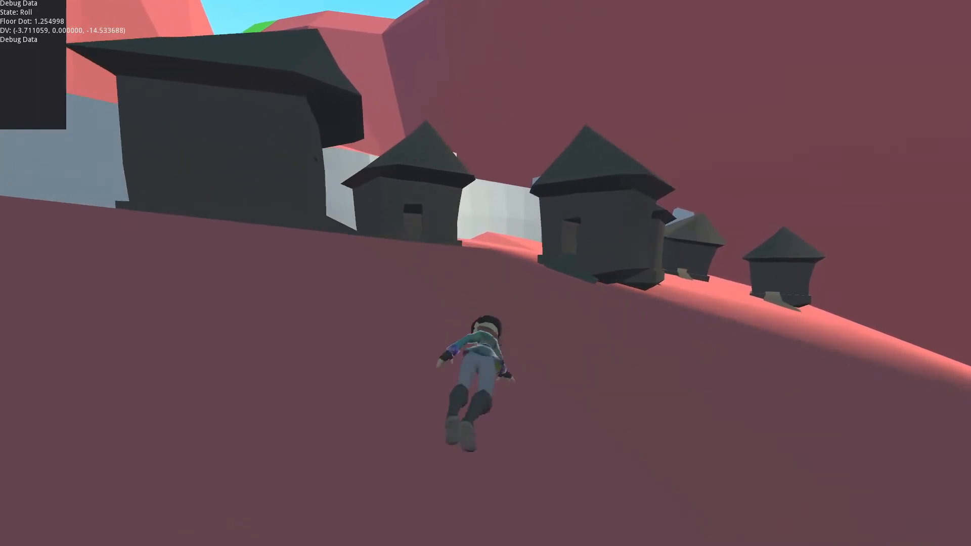
key(w)
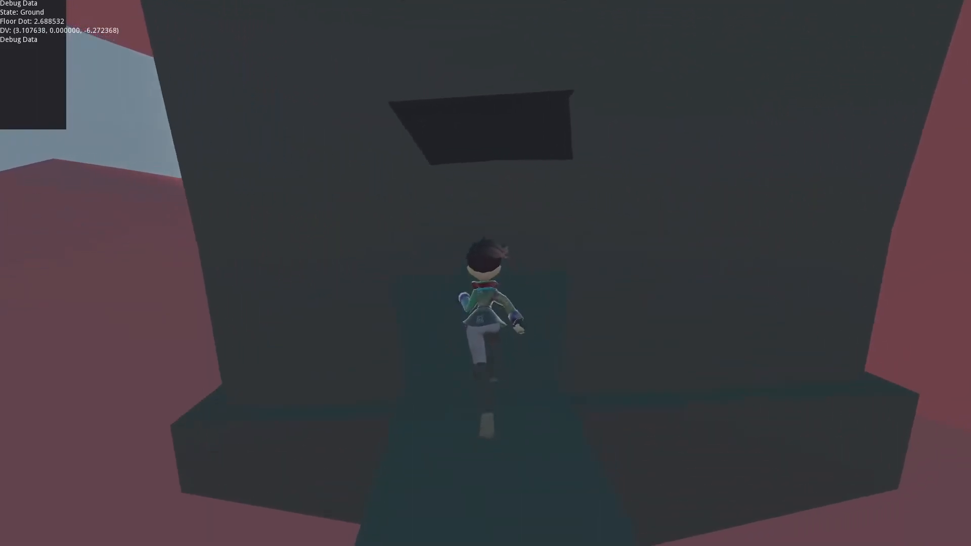
key(space)
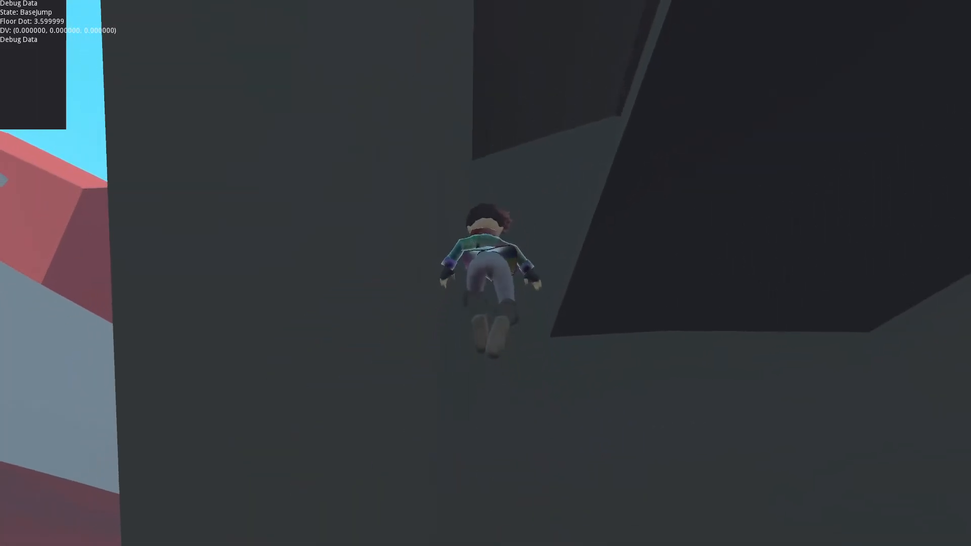
- Walk around inside the hut in the running game, examining its interior space, doorway and the neighbouring huts outside
key(w)
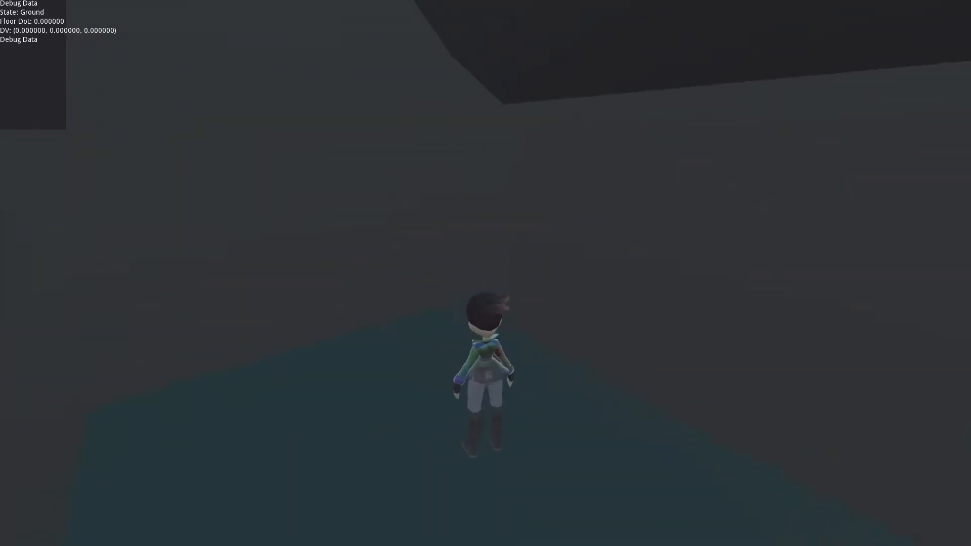
key(w)
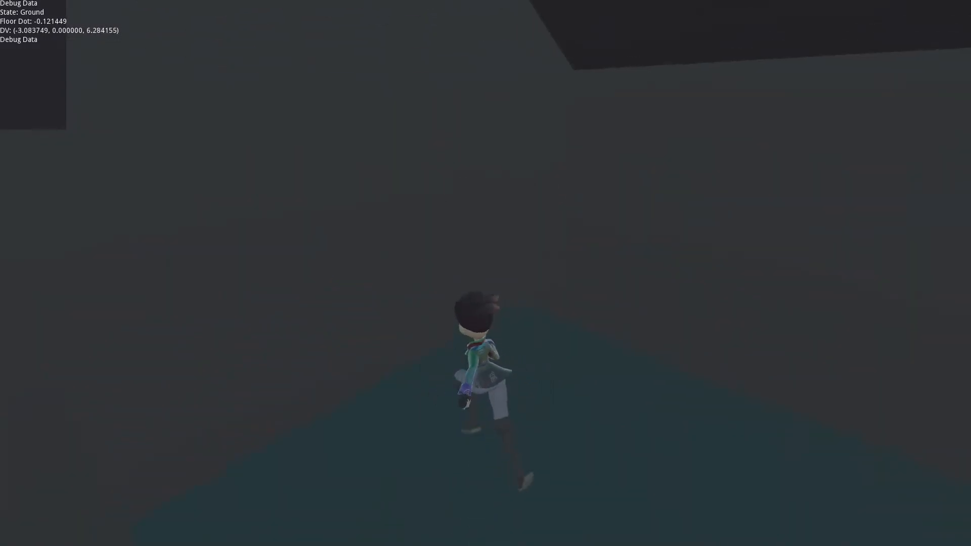
key(s)
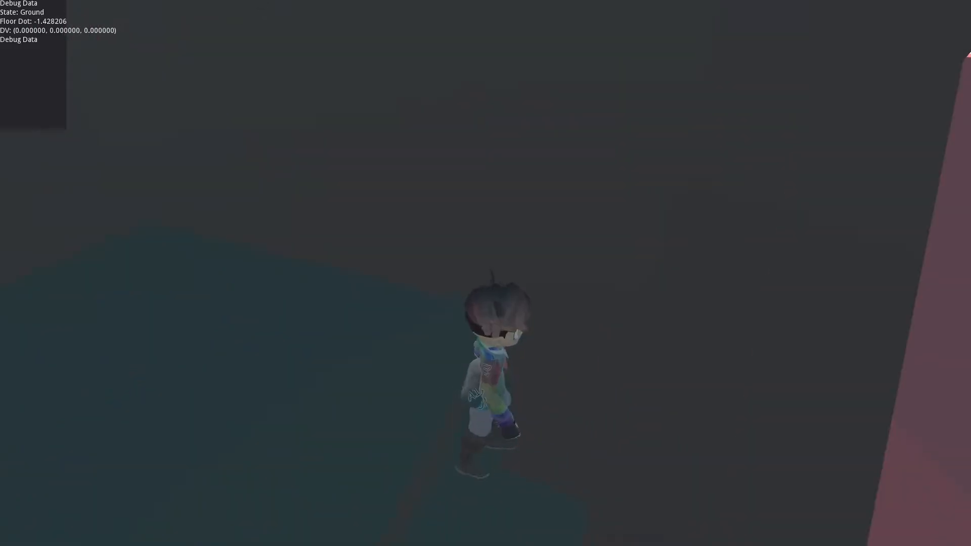
key(ctrl)
key(space)
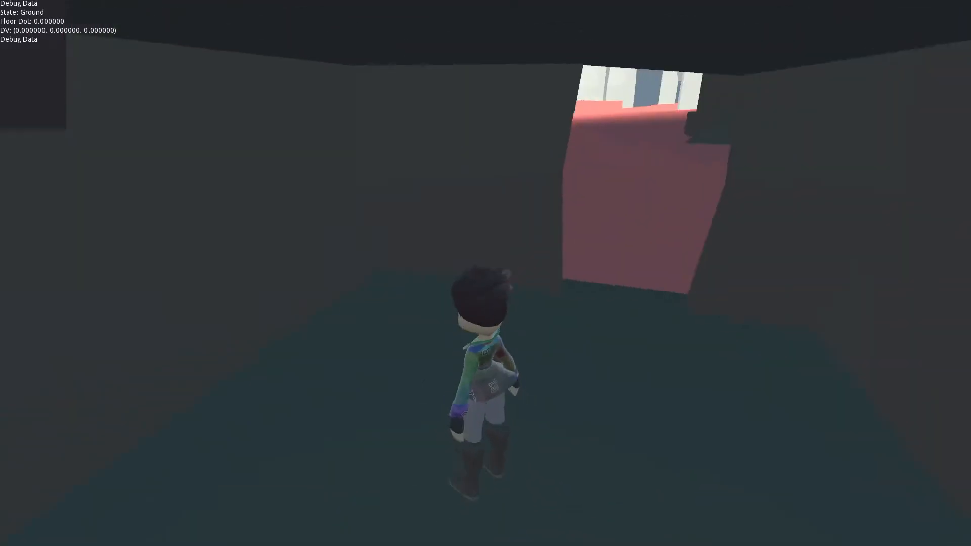
key(w)
key(ctrl)
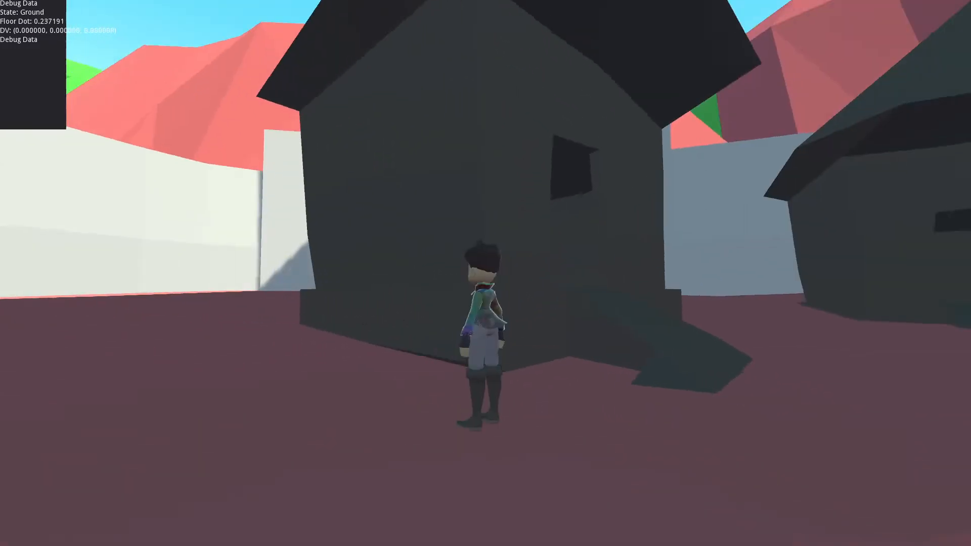
- Run, roll and jump around the village in the running game, examining the huts' spacing, entrance ramp, interior and doorway
key(w)
key(ctrl)
key(space)
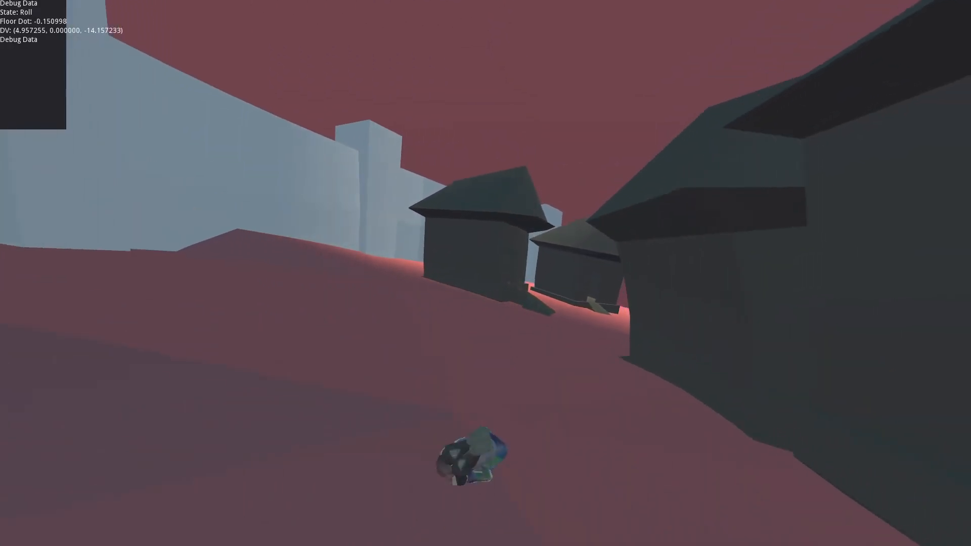
key(space)
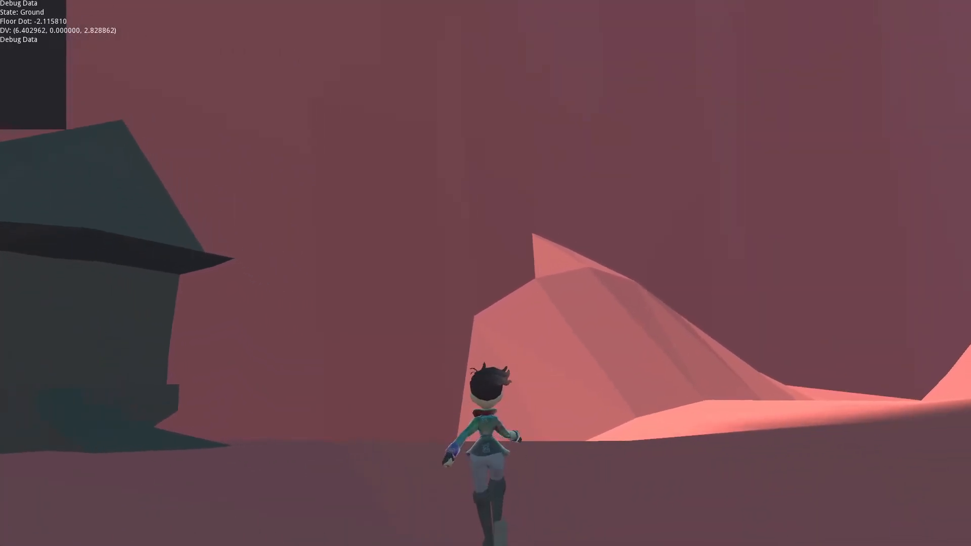
key(ctrl)
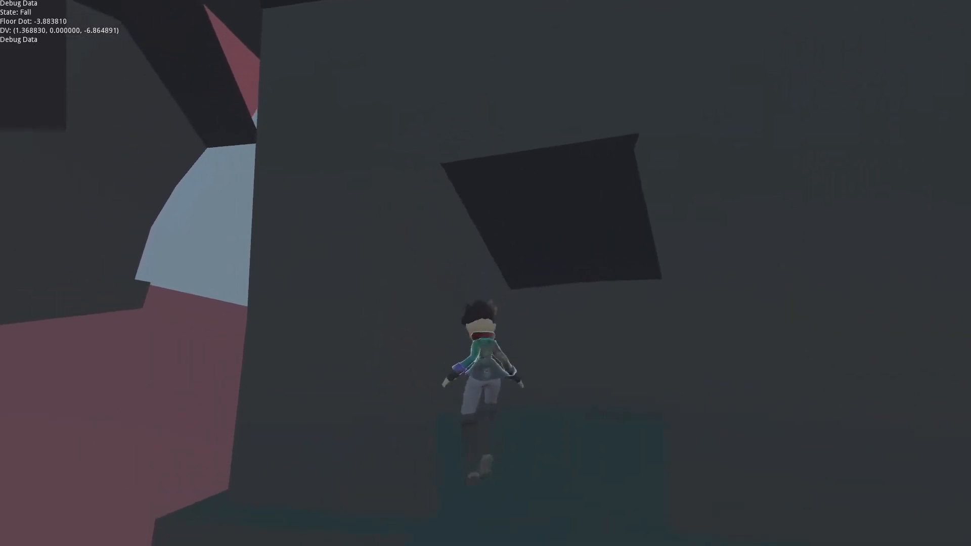
key(space)
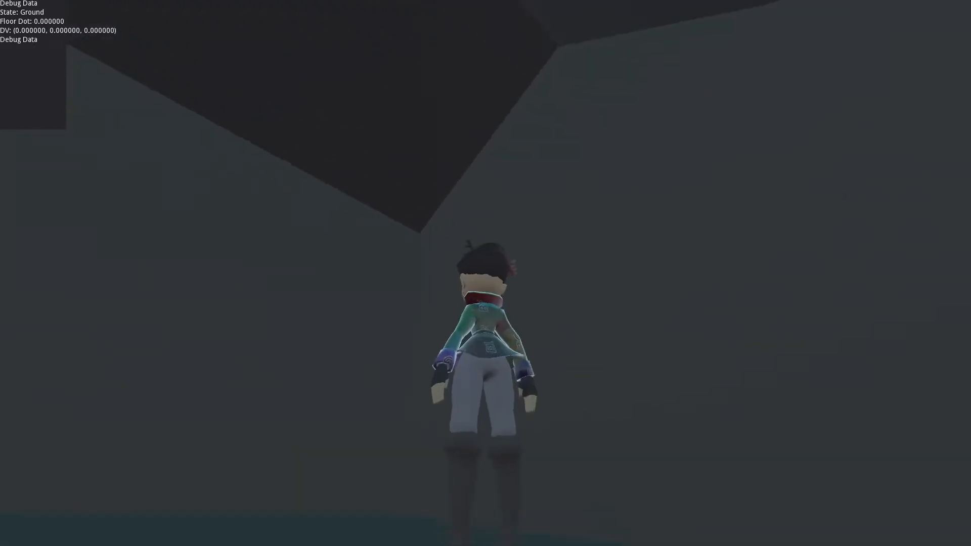
key(a)
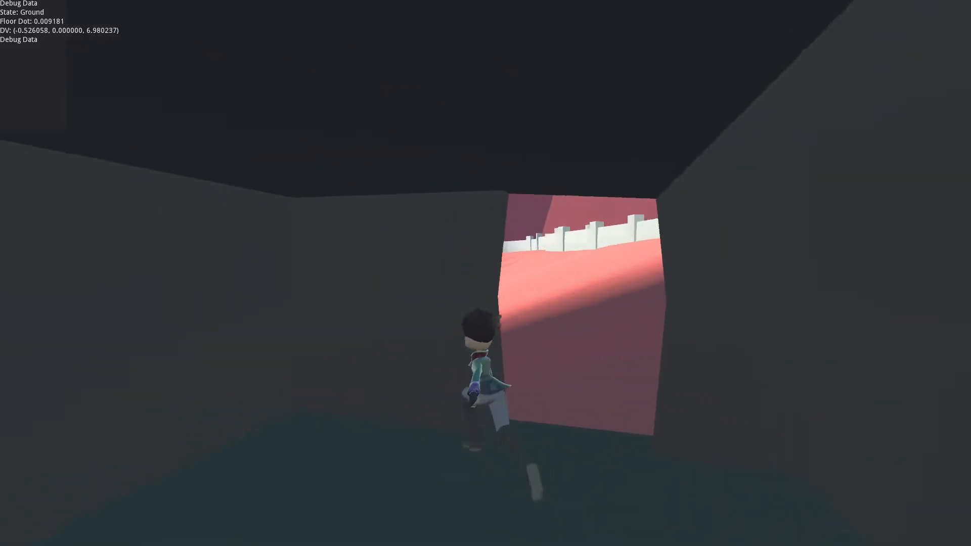
key(space)
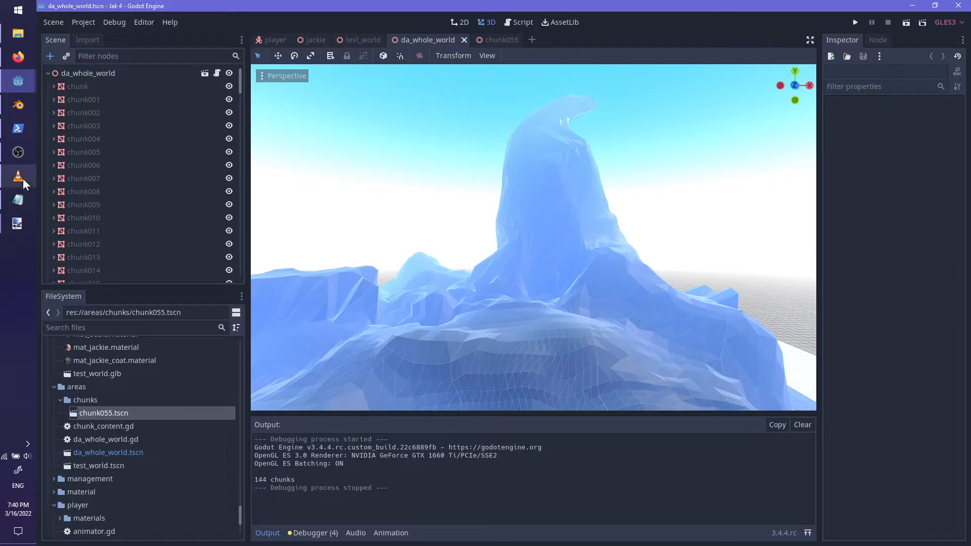
- Switch to Blender and add a 64-vertex mesh circle of 1 m radius on the slope below the village huts
click(17, 104)
scroll(398, 271, down, 3)
middle_drag(399, 271, 488, 285)
scroll(329, 247, up, 5)
middle_drag(407, 208, 341, 313)
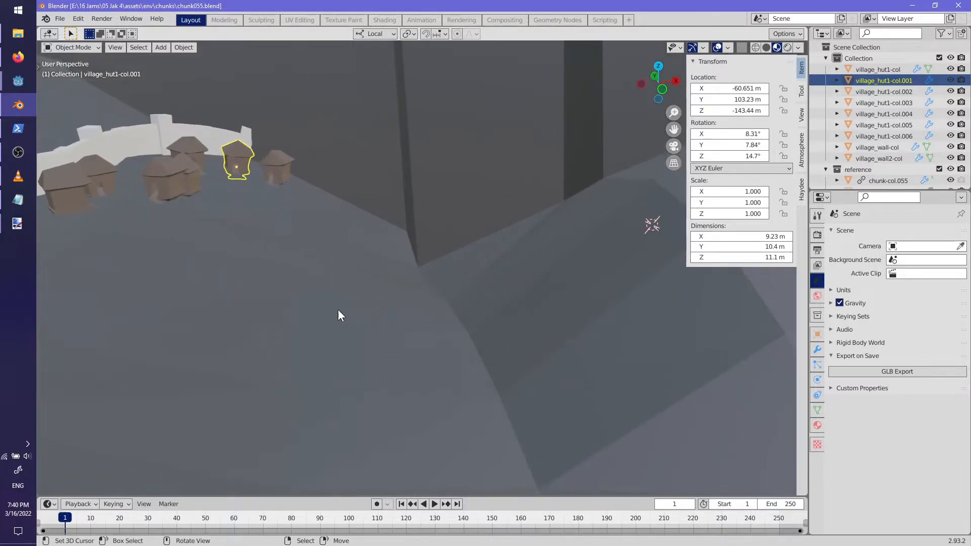
key(shift+a)
mouse_move(341, 312)
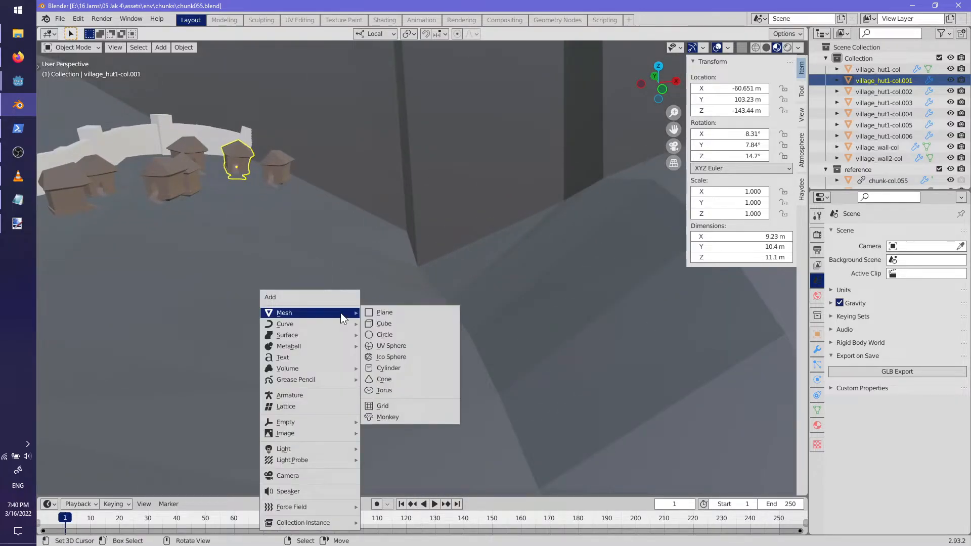
click(405, 337)
shift+middle_drag(405, 339, 499, 344)
click(66, 487)
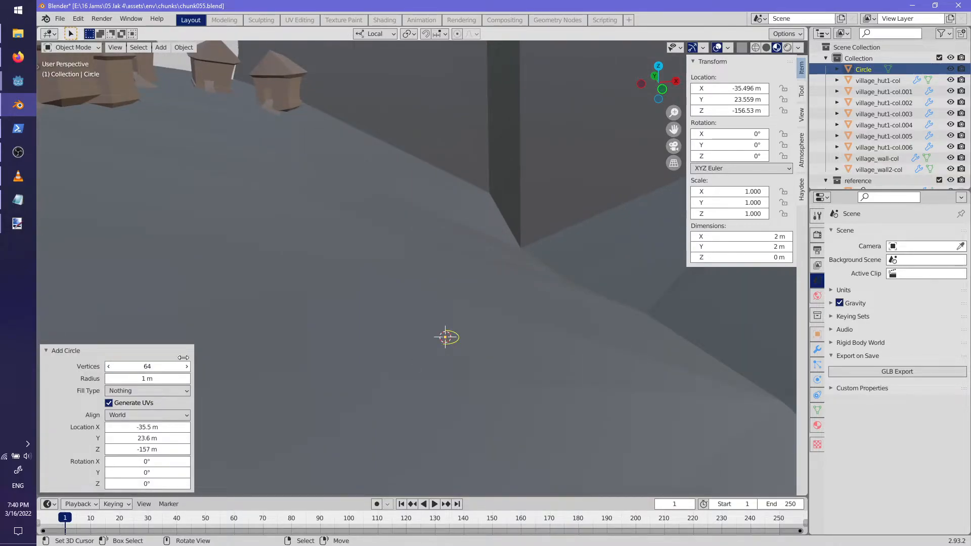
- Enlarge the circle's mesh in Edit Mode to about 41.2 m in diameter
key(Tab)
key(s)
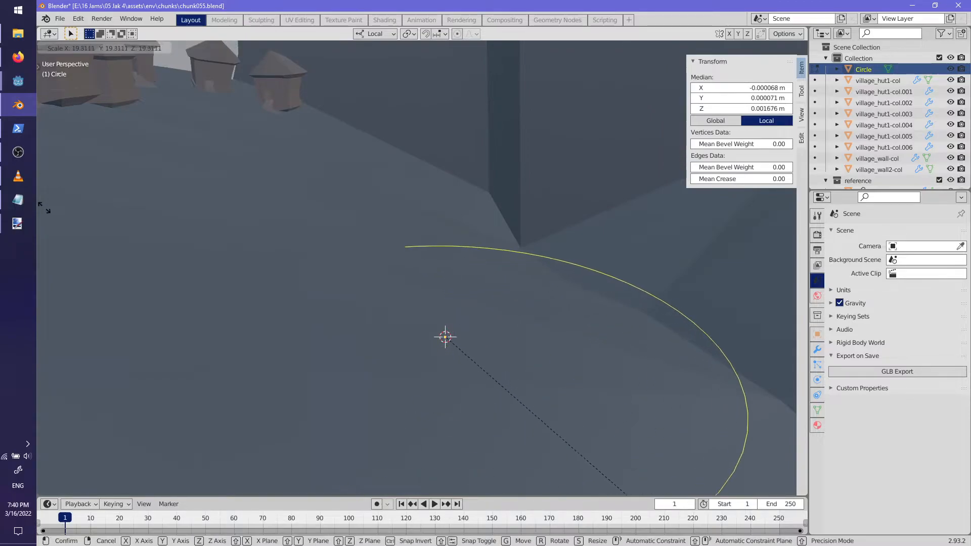
click(769, 301)
middle_drag(769, 301, 547, 334)
key(Tab)
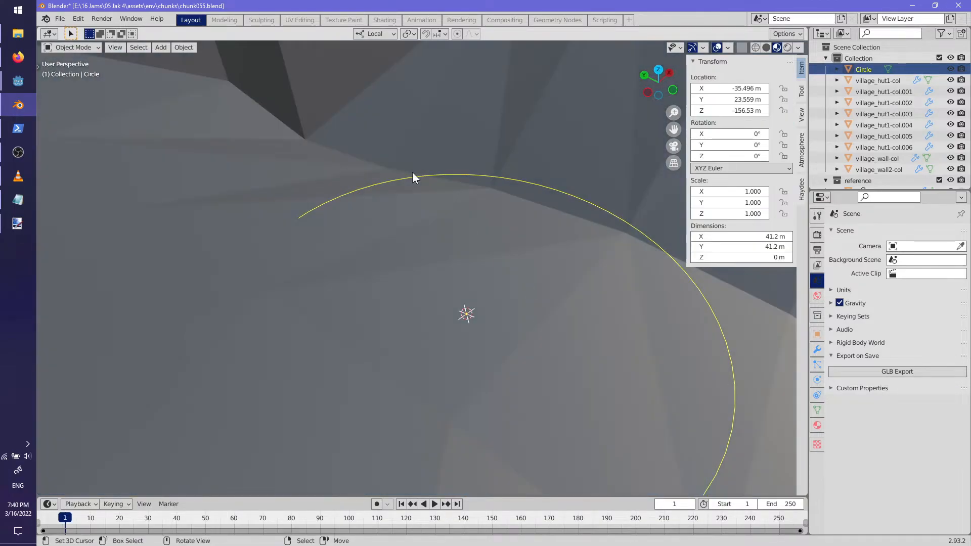
key(Tab)
key(Tab)
middle_drag(482, 236, 519, 256)
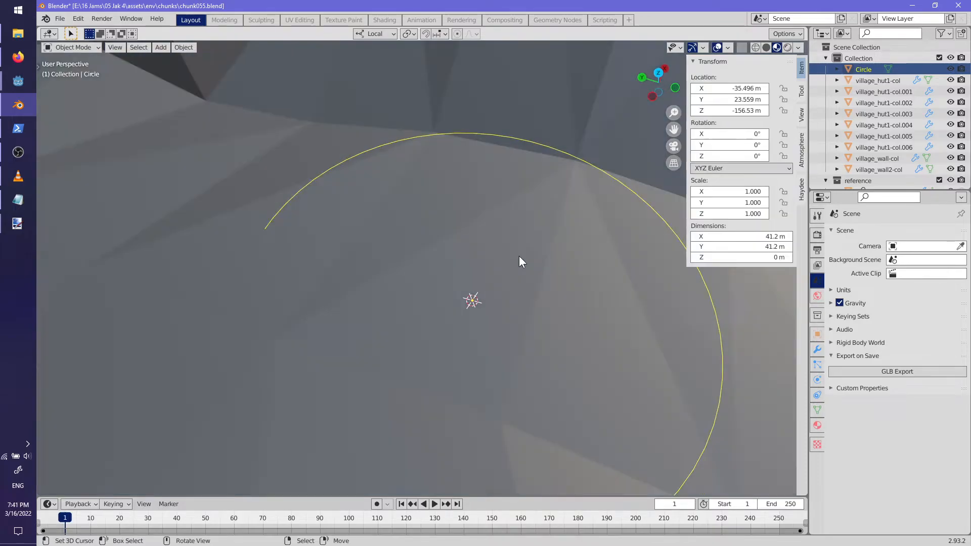
- Stand the circle upright by rotating it 90° about its local Y axis and 90° about global Z
key(r)
key(y)
key(y)
text(90)
key(Return)
key(r)
key(z)
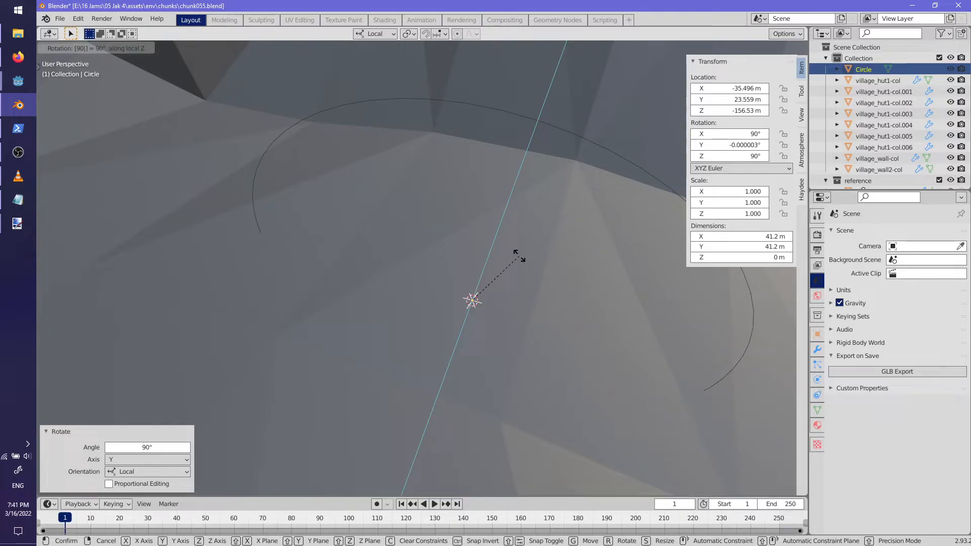
key(Return)
- Move the upright circle down the slope to X -15.164 m, Y 27.024 m, Z -164.85 m
middle_drag(519, 256, 408, 265)
key(g)
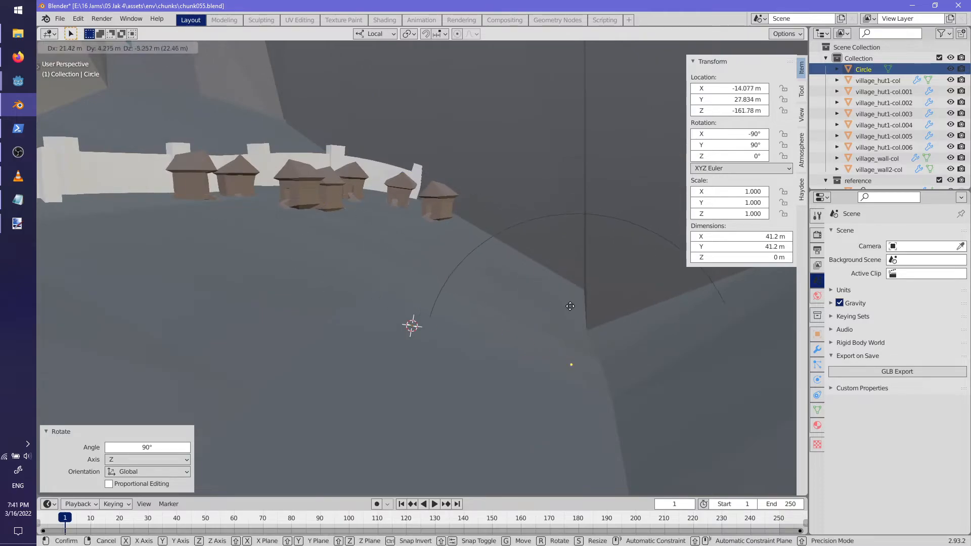
click(611, 336)
shift+middle_drag(624, 324, 563, 307)
key(g)
click(563, 338)
key(s)
key(z)
key(z)
right_click(531, 453)
- Flatten the upright circle into an ellipse by scaling it to 0.441 along global Z
middle_drag(530, 453, 571, 426)
key(s)
key(z)
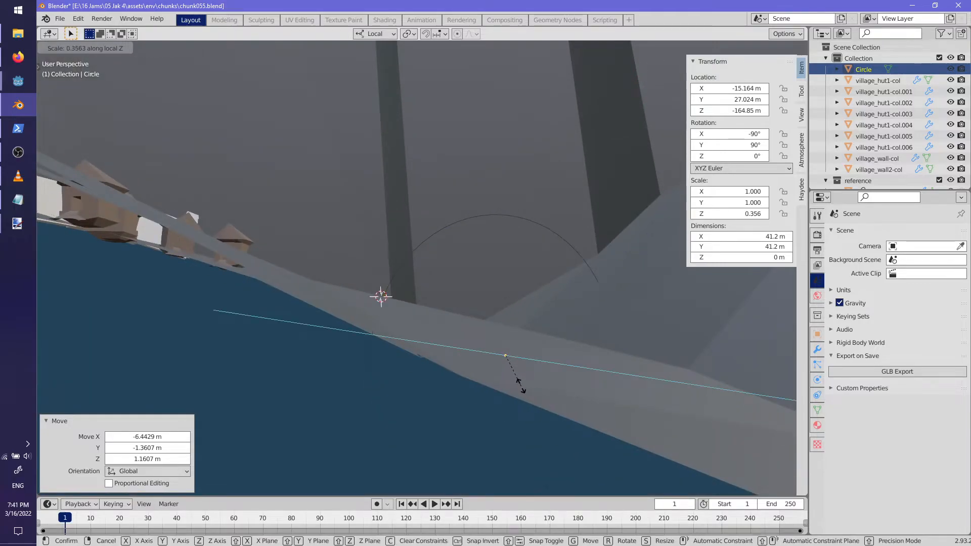
key(z)
key(z)
click(525, 390)
key(g)
key(z)
key(z)
click(531, 359)
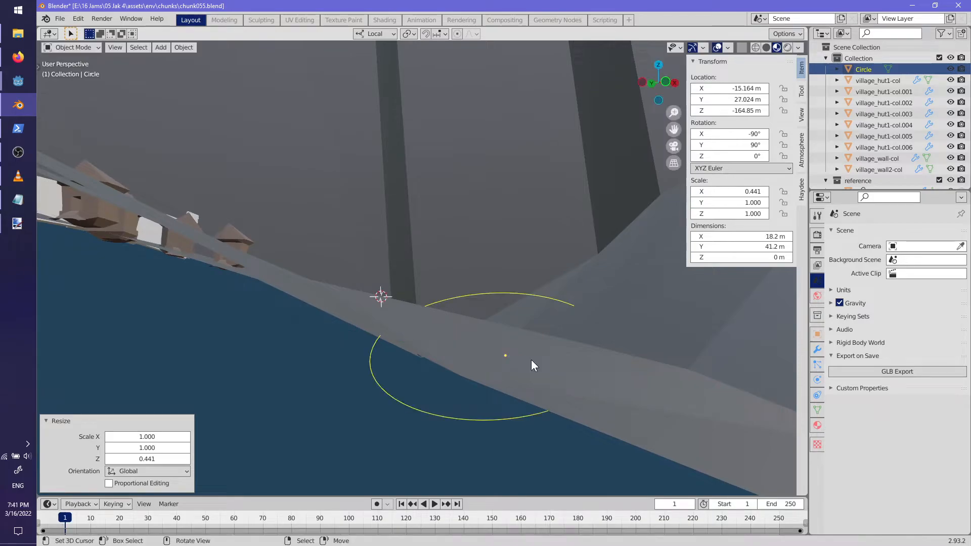
key(g)
key(z)
key(z)
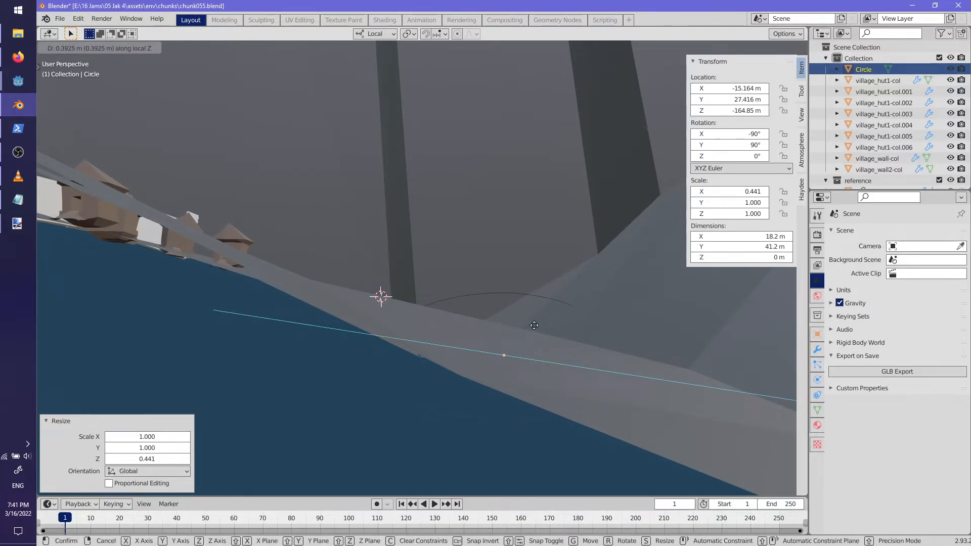
key(Escape)
- Raise the ellipse along global Z so that its upper half arches above the terrain
key(g)
key(z)
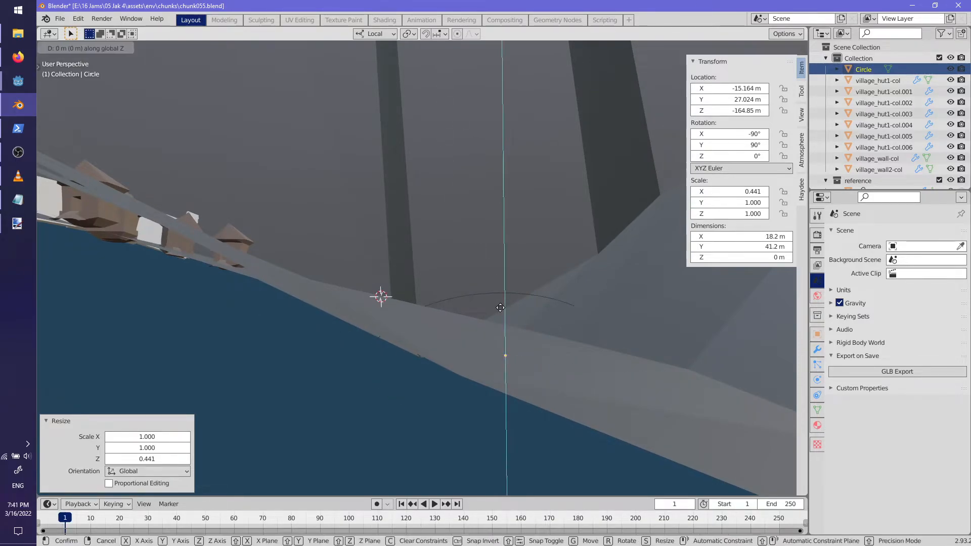
click(510, 265)
middle_drag(512, 261, 470, 214)
- Delete the ellipse's lower half of vertices in Edit Mode, leaving only the upper arc
key(Tab)
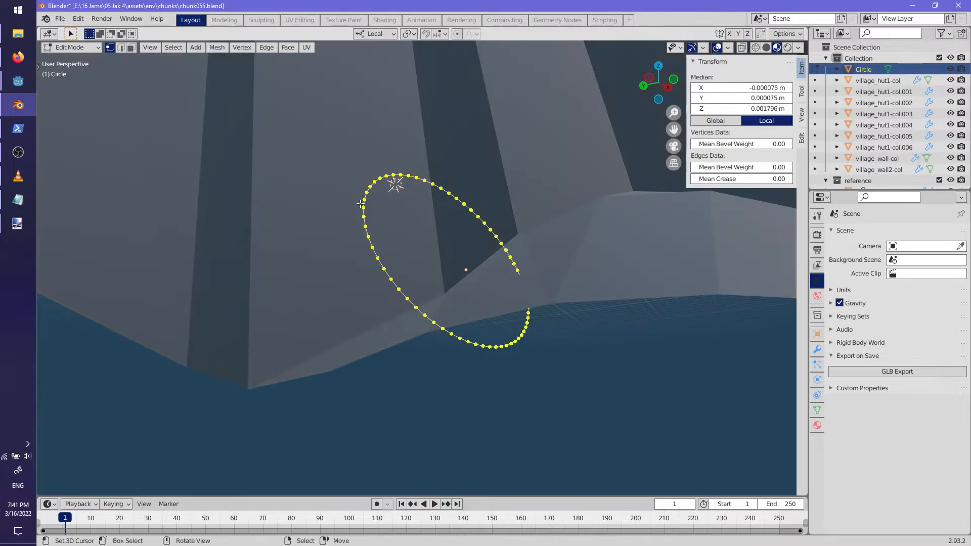
click(362, 207)
middle_drag(362, 206, 404, 256)
ctrl+click(616, 279)
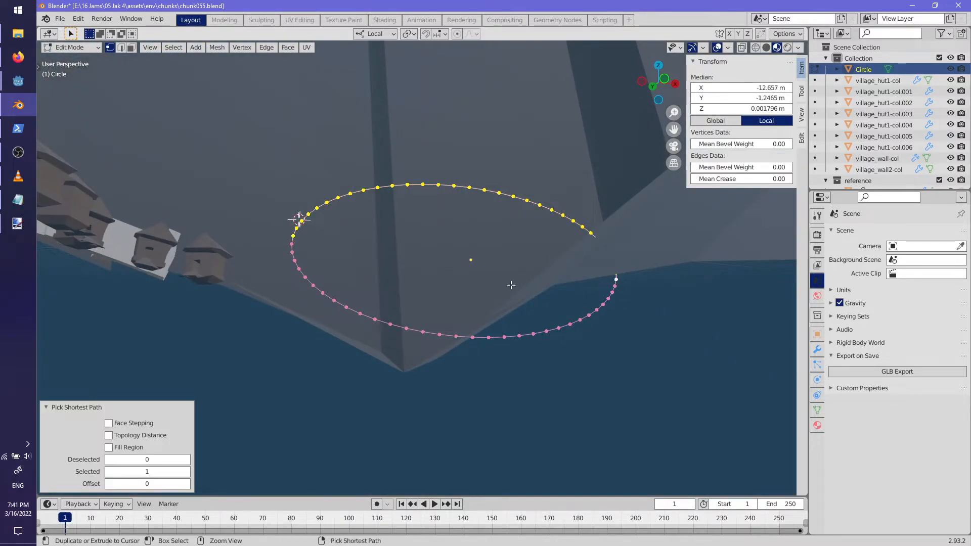
key(ctrl+z)
ctrl+click(529, 338)
middle_drag(531, 336, 648, 277)
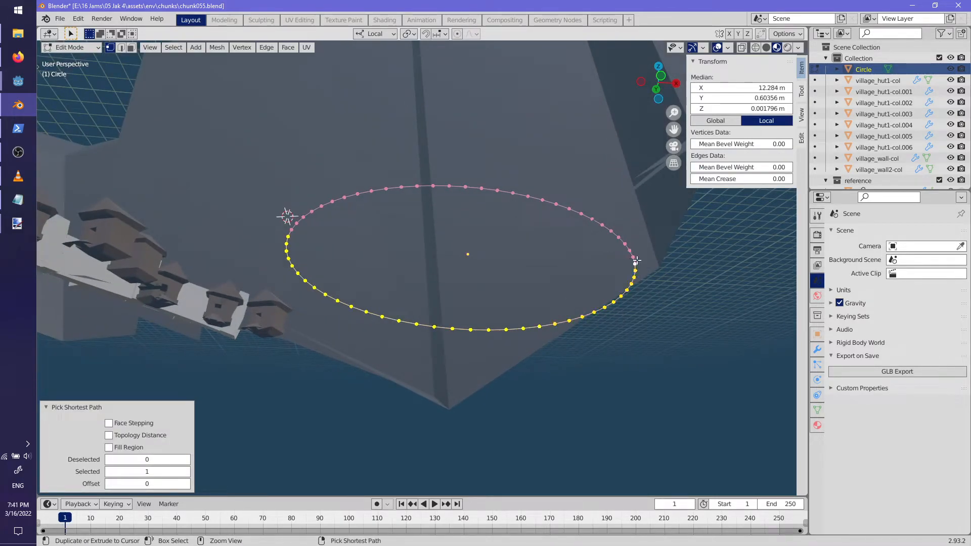
key(x)
click(611, 233)
- Extrude the whole arc -10.176 m along global Y into a curved strip
middle_drag(611, 233, 501, 268)
key(a)
key(g)
key(x)
key(x)
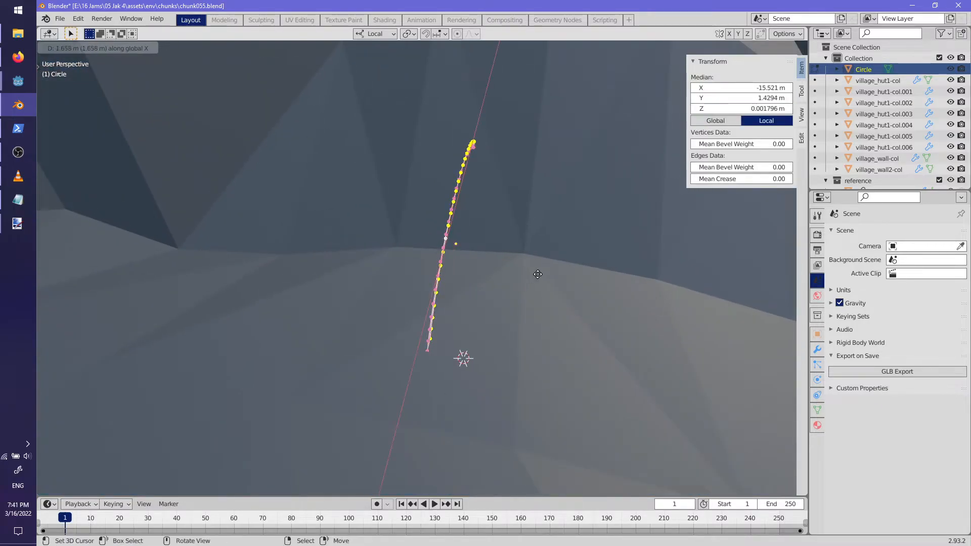
key(x)
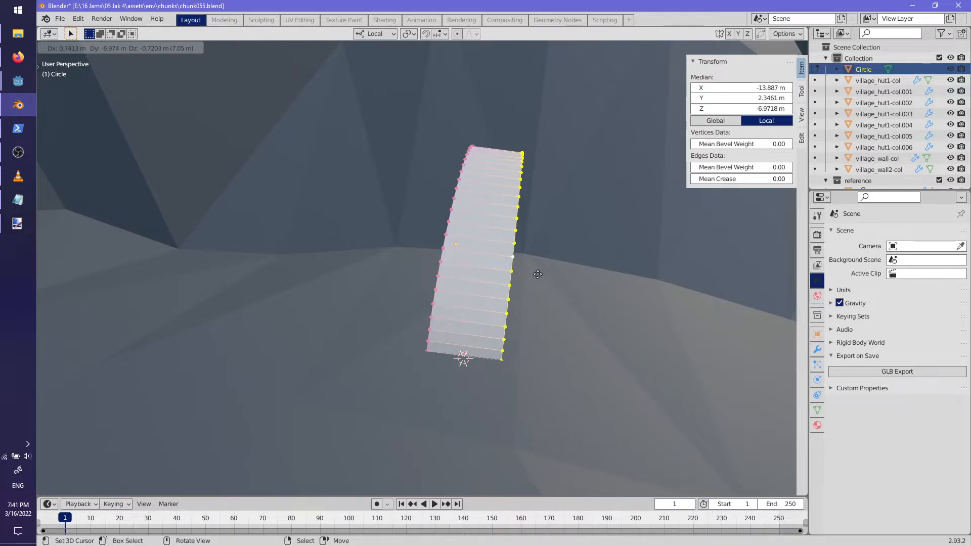
key(y)
click(559, 277)
middle_drag(557, 278, 404, 292)
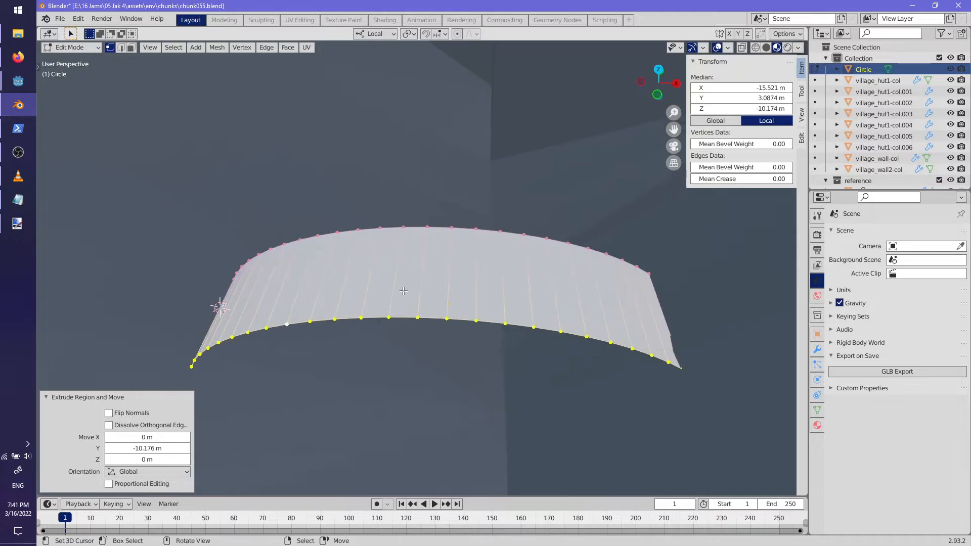
- Extrude all the strip's faces about 4.57 m along their normals, and shrink the outer surface inward to thin the arch
click(131, 47)
key(a)
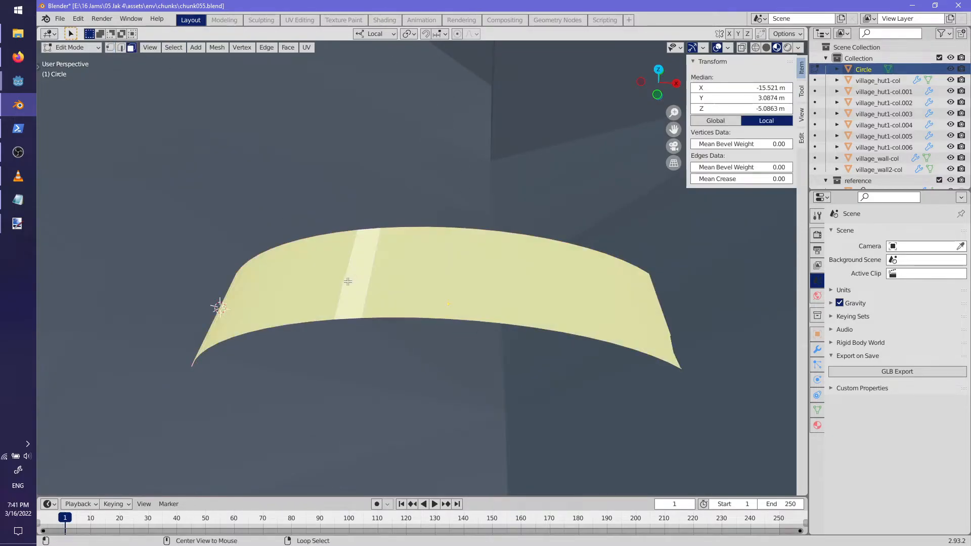
middle_drag(347, 282, 457, 245)
key(alt+e)
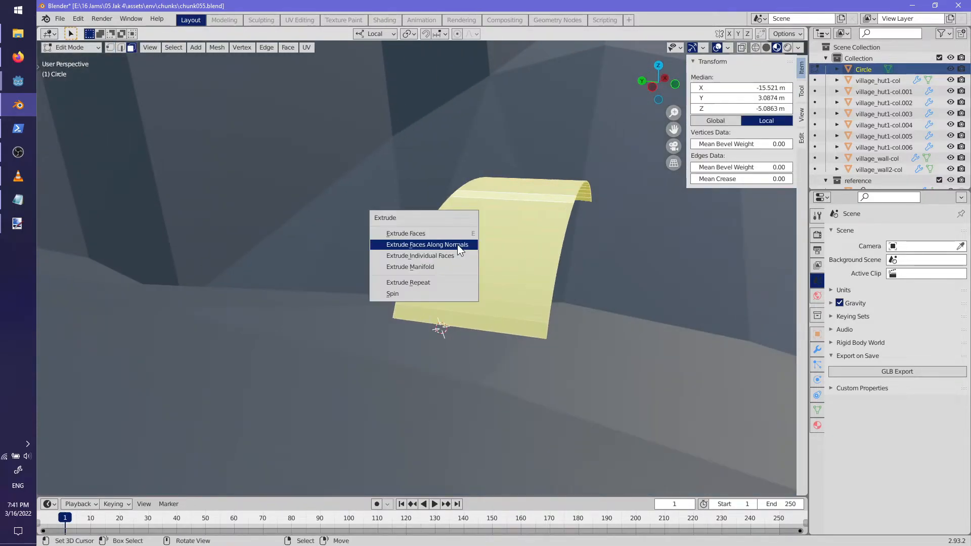
click(457, 244)
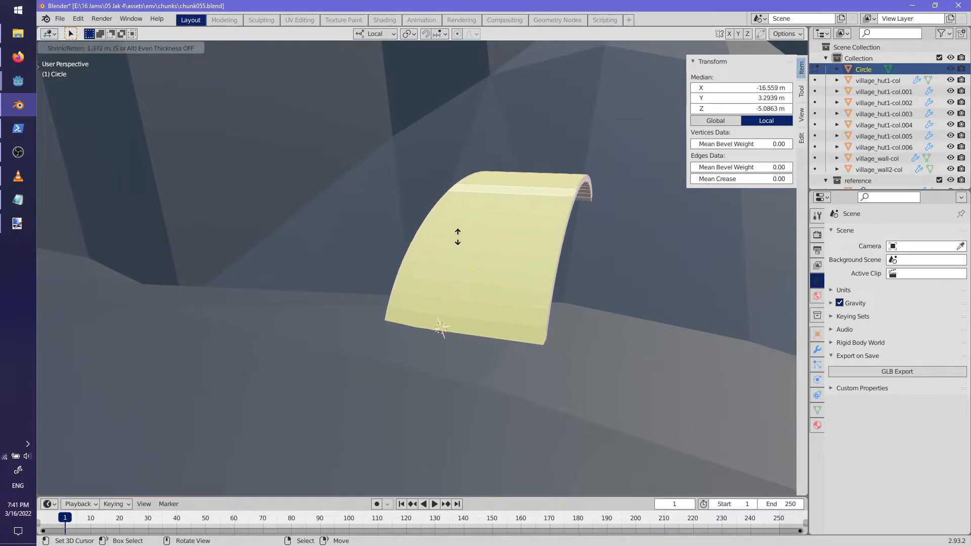
click(456, 218)
middle_drag(456, 217, 572, 330)
key(alt+s)
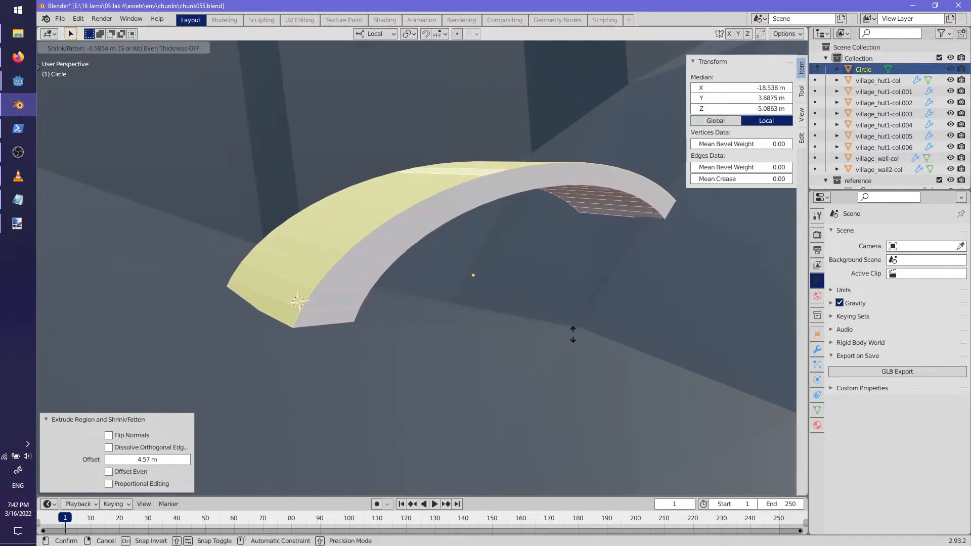
click(573, 339)
- Add two lengthwise loop cuts along the arch and spread them apart by scaling 2.049 along local Z
middle_drag(573, 340, 434, 281)
key(ctrl+r)
scroll(525, 302, up, 1)
click(526, 302)
right_click(525, 302)
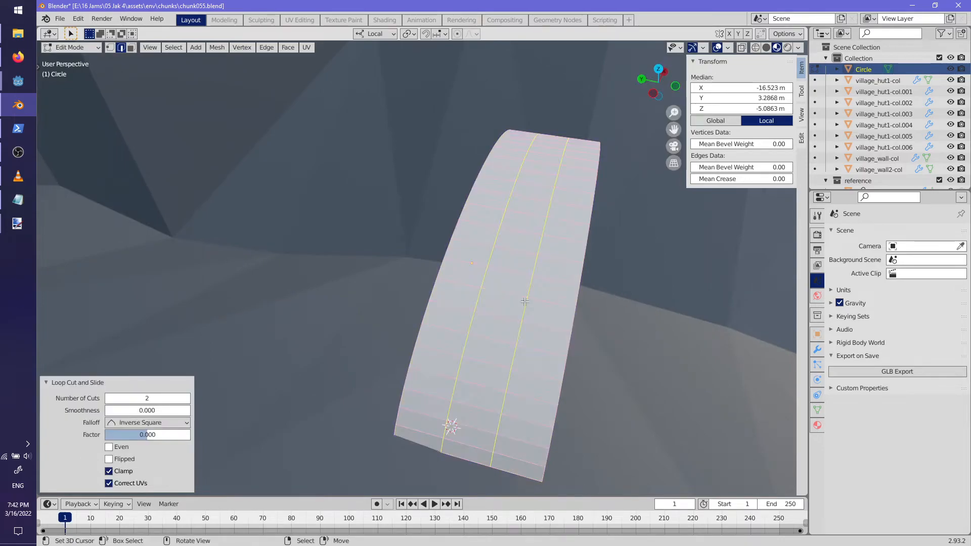
key(s)
key(z)
key(z)
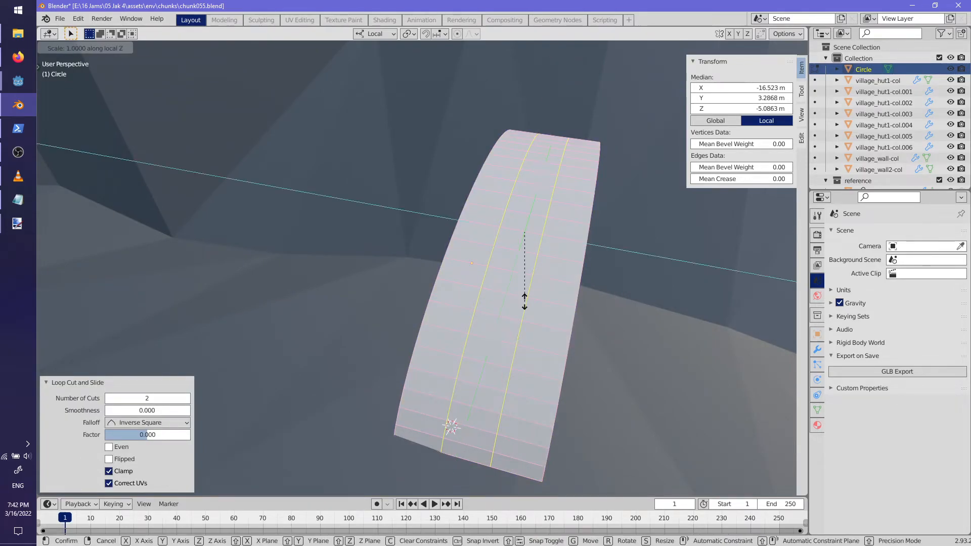
click(627, 331)
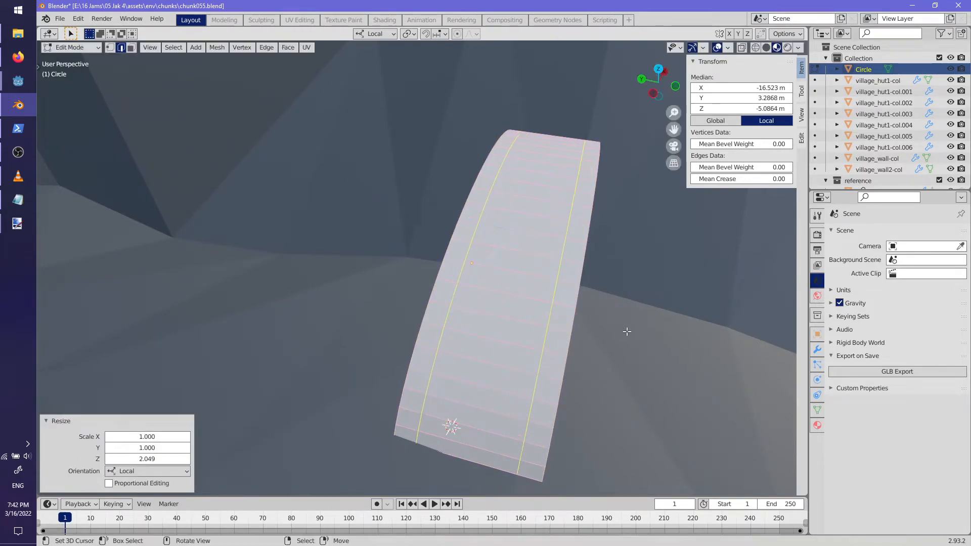
- Select the narrow strips of faces along both side edges of the arch's upper surface
click(133, 47)
click(406, 440)
middle_drag(406, 439, 637, 408)
ctrl+click(624, 401)
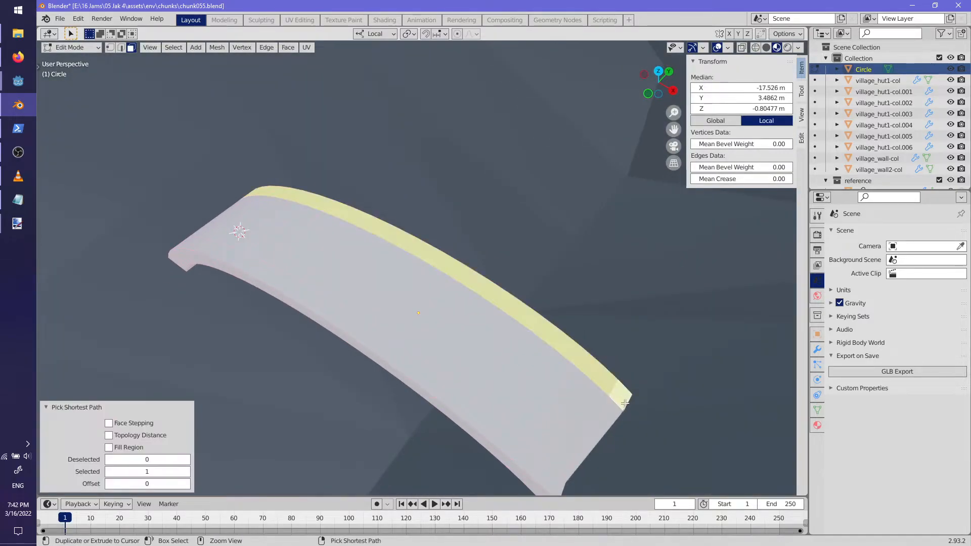
middle_drag(567, 485, 449, 293)
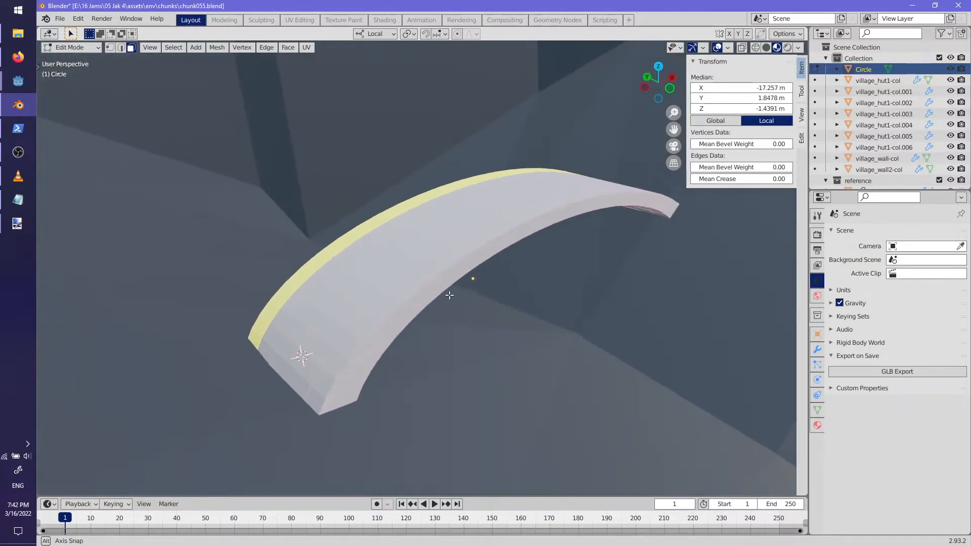
ctrl+click(318, 401)
middle_drag(318, 401, 476, 377)
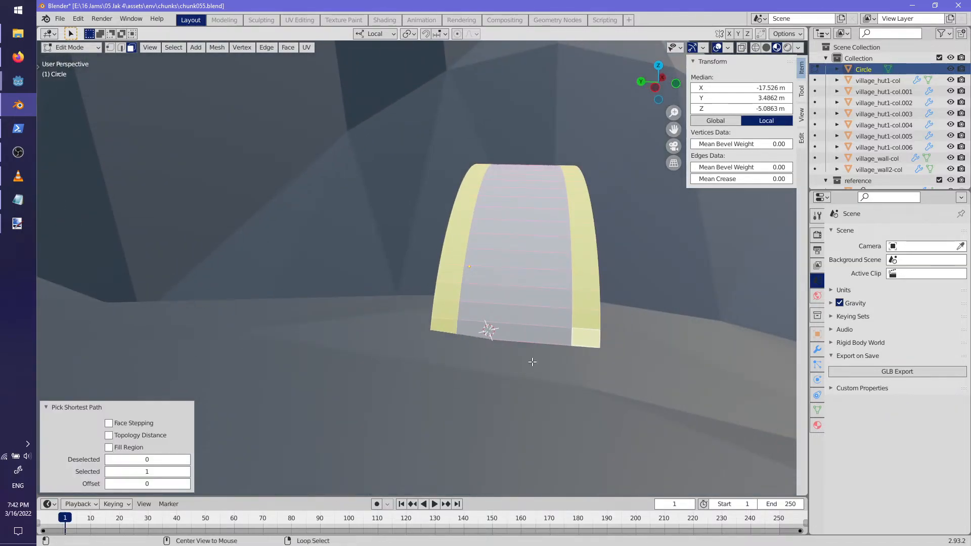
key(alt+e)
click(511, 351)
right_click(510, 355)
key(ctrl+z)
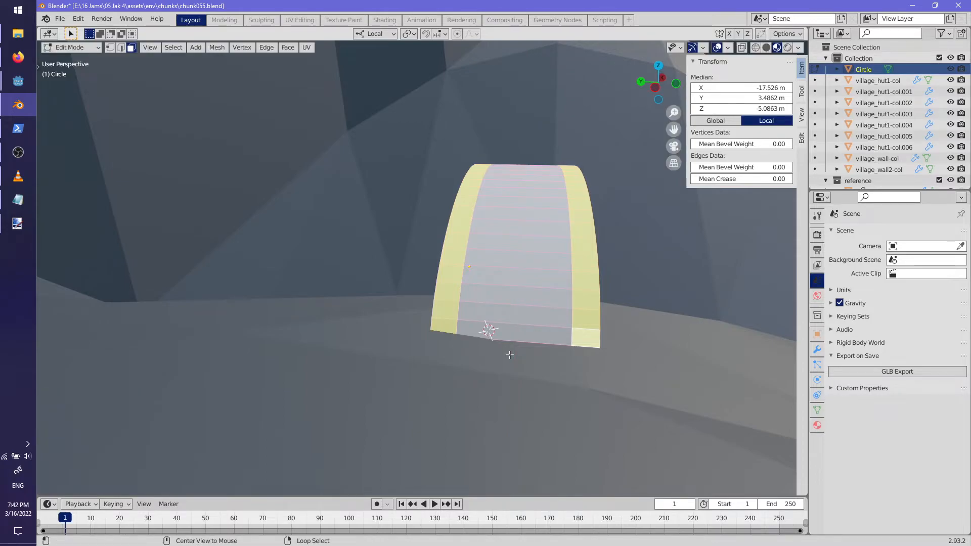
- Extrude the two narrow edge strips of the arch outward 5.2 m along their normals to form side rails
key(alt+e)
click(506, 361)
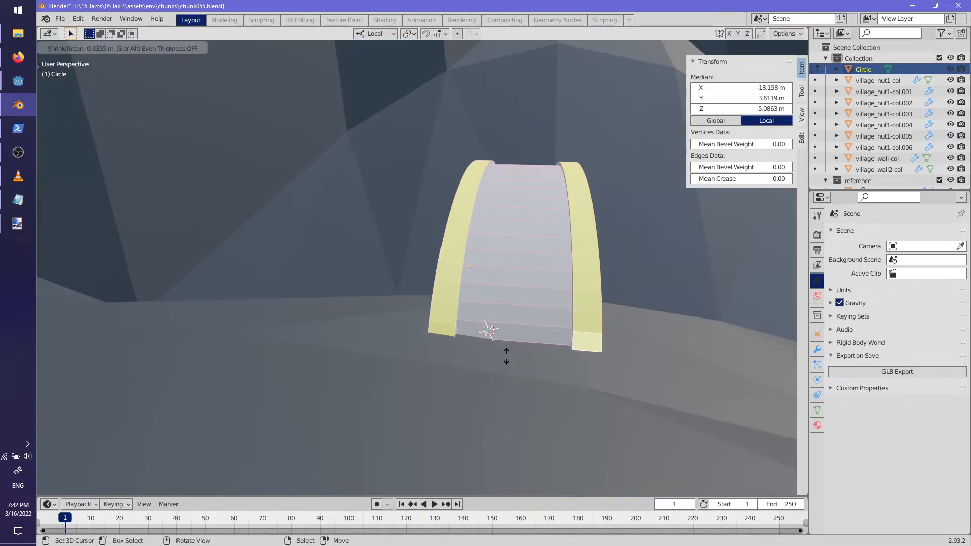
click(510, 332)
mouse_move(510, 332)
middle_down()
mouse_move(310, 336)
mouse_move(371, 278)
mouse_move(403, 369)
mouse_move(521, 322)
middle_up()
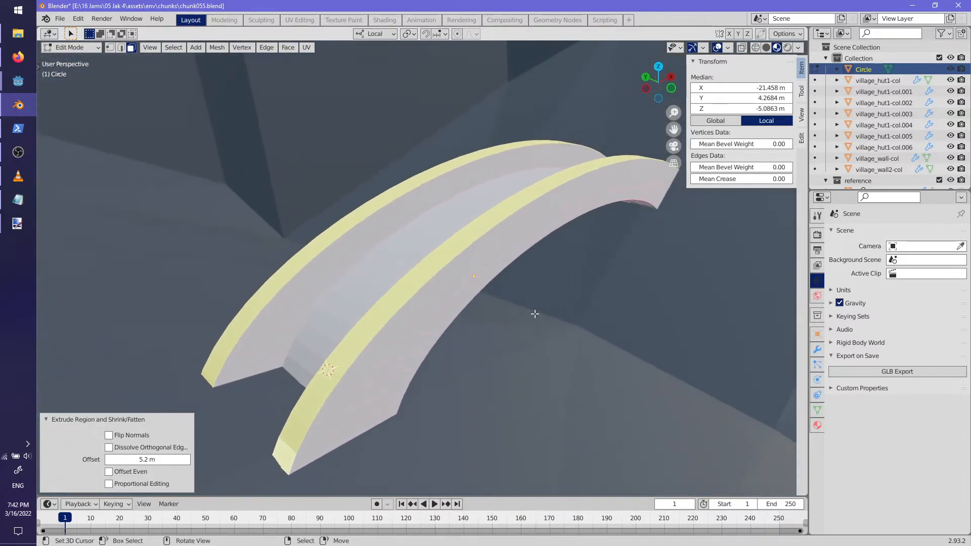
- Leave mesh editing and rename the Circle object as village_bridge-col
key(Tab)
double_click(868, 70)
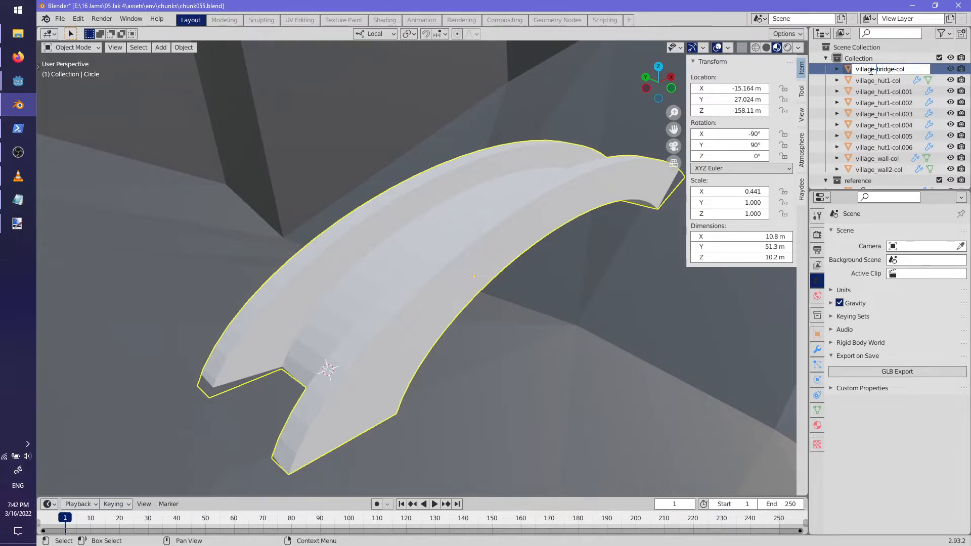
key(Return)
- Create a new material for the bridge and name it mat_vil_bridge
middle_drag(384, 207, 633, 228)
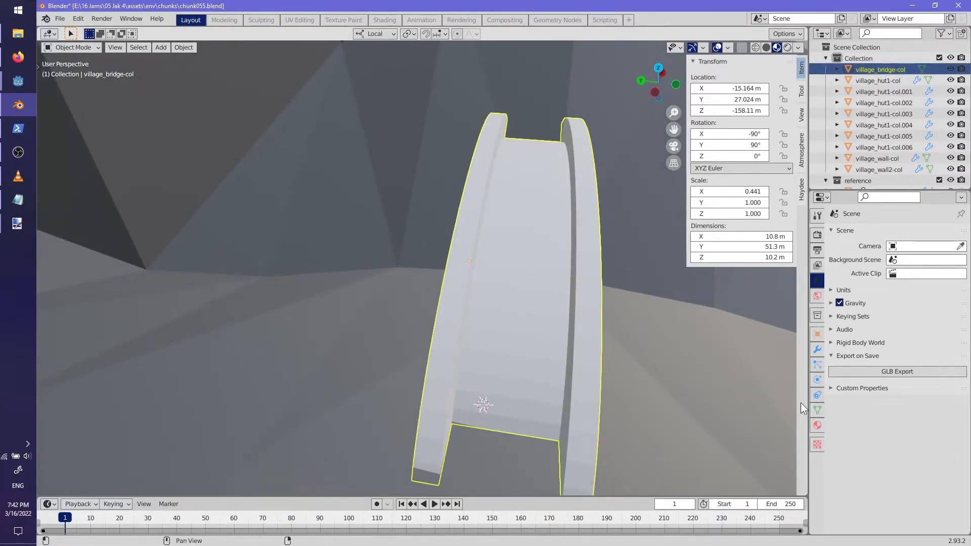
click(818, 426)
click(961, 234)
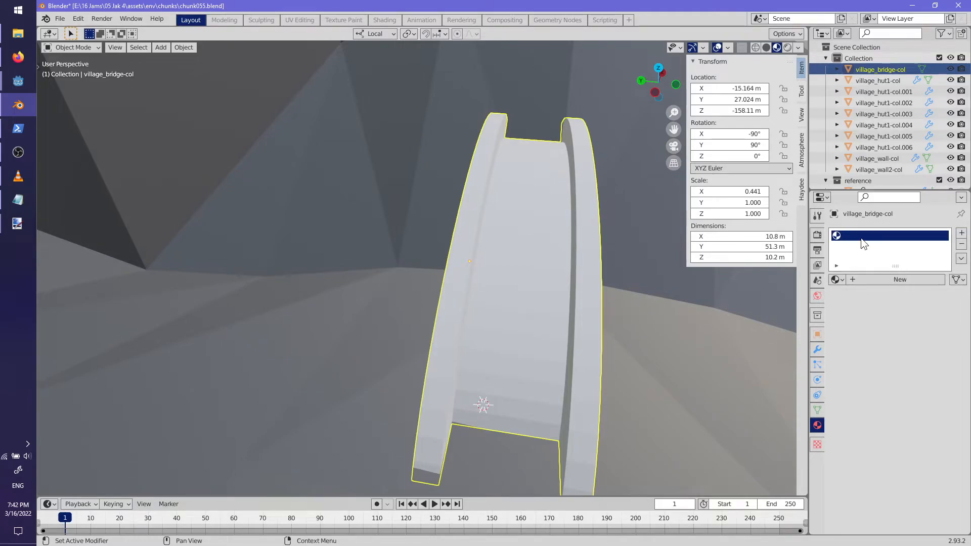
click(887, 279)
double_click(869, 235)
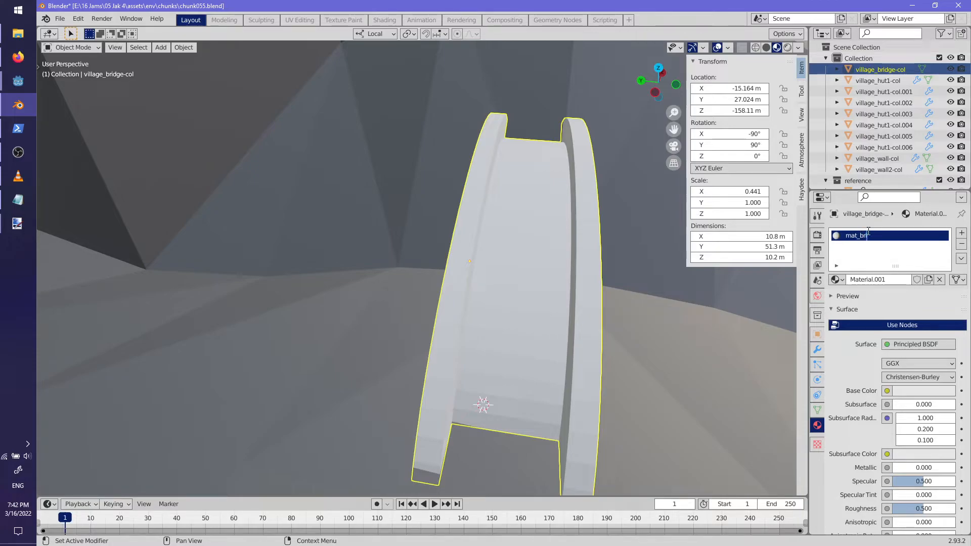
key(Return)
scroll(923, 410, down, 2)
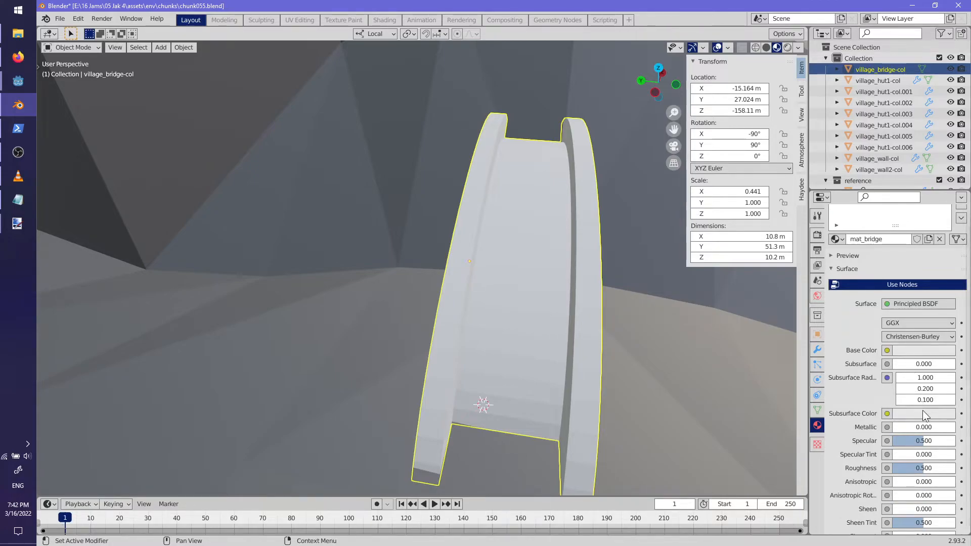
scroll(872, 297, up, 2)
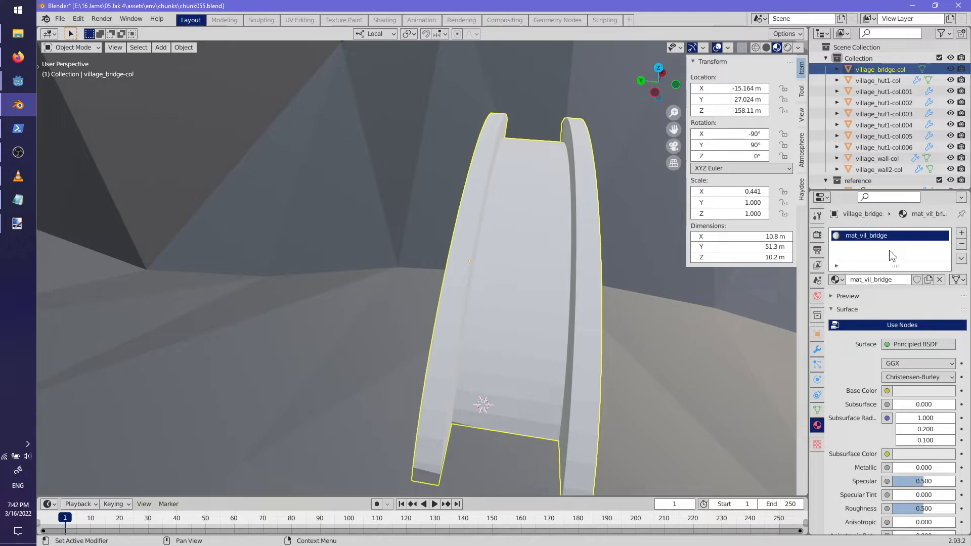
- Set the bridge material's base color to a dark reddish brown with hue 0.016, saturation 0.776 and value 0.278
click(909, 392)
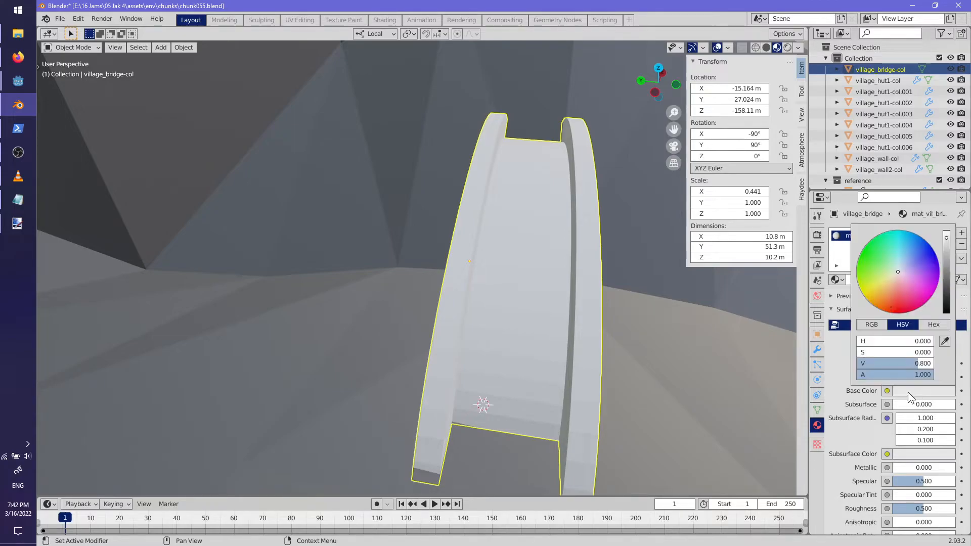
click(905, 262)
click(946, 265)
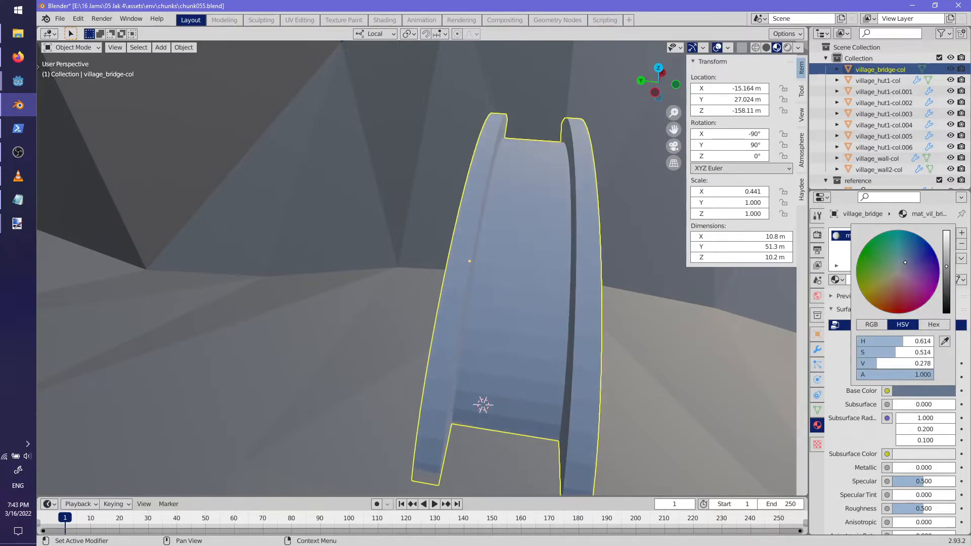
drag(910, 268, 895, 293)
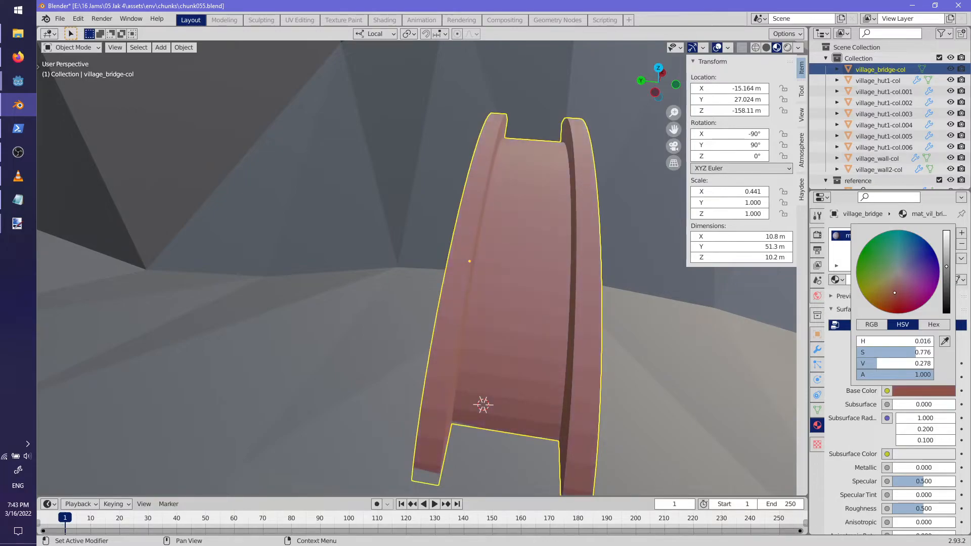
- Set the bridge material's roughness to 1.000, enable Backface Culling, and save the file
middle_drag(718, 304, 637, 318)
scroll(913, 439, down, 5)
scroll(913, 439, down, 6)
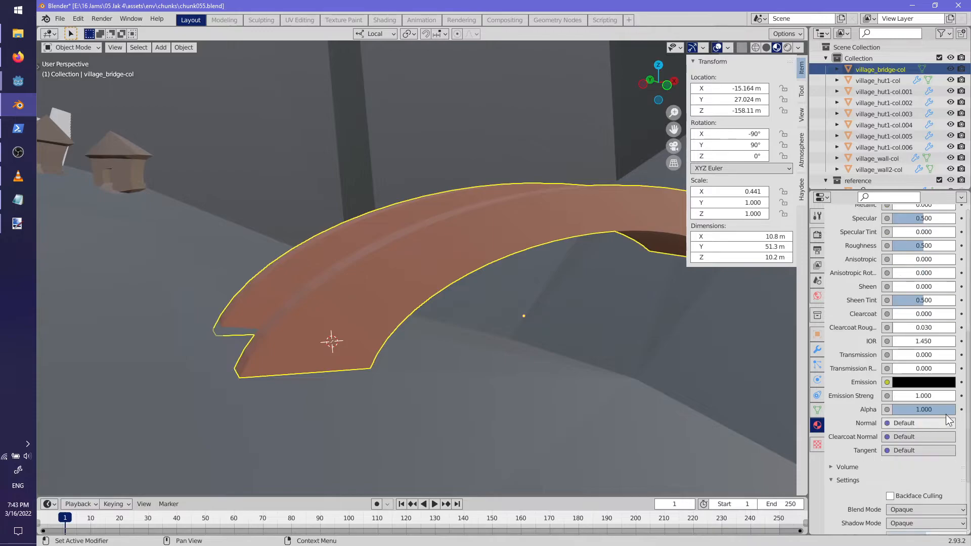
scroll(913, 341, up, 2)
drag(919, 332, 950, 332)
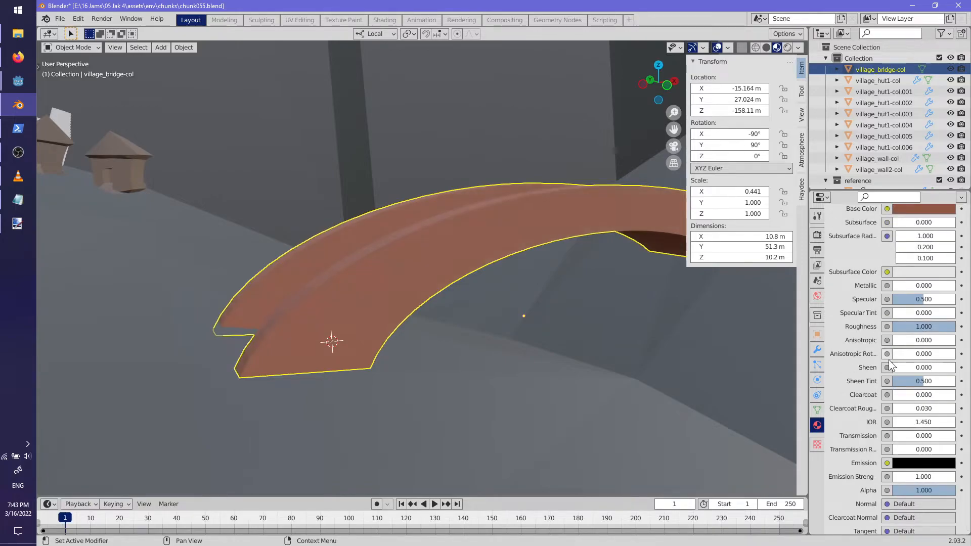
scroll(896, 445, down, 6)
click(894, 458)
middle_drag(657, 324, 392, 261)
key(ctrl+s)
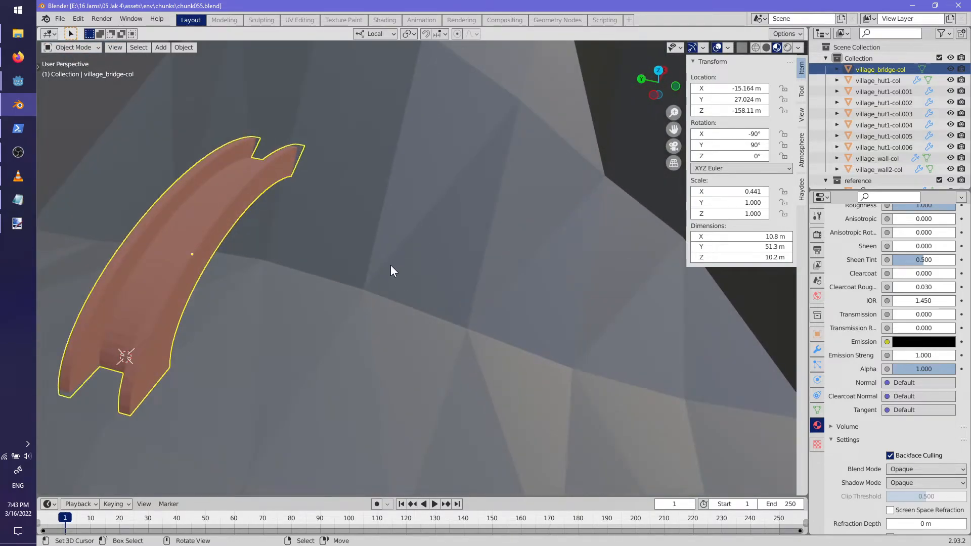
- Apply Shade Smooth to the bridge and clear its face selection in the mesh
middle_drag(366, 254, 430, 298)
scroll(362, 275, down, 3)
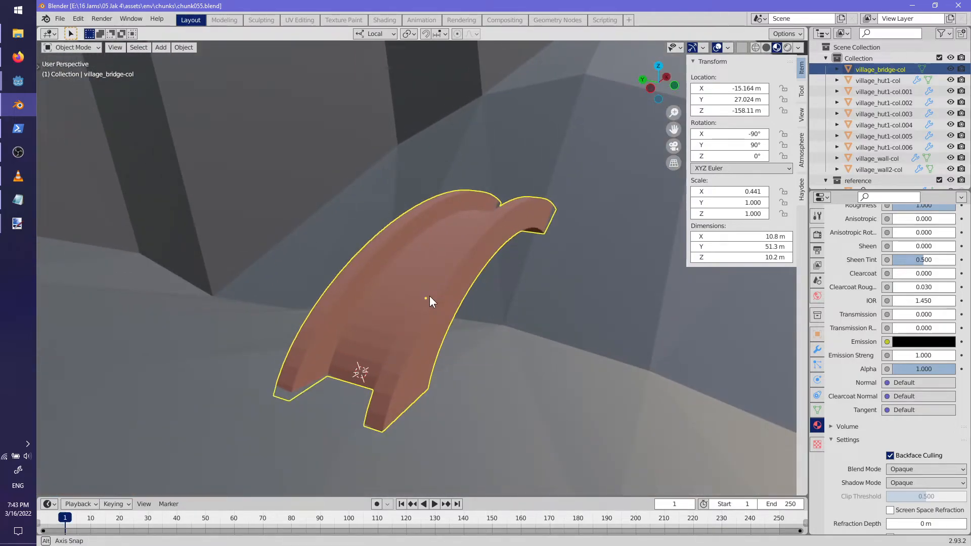
key(F3)
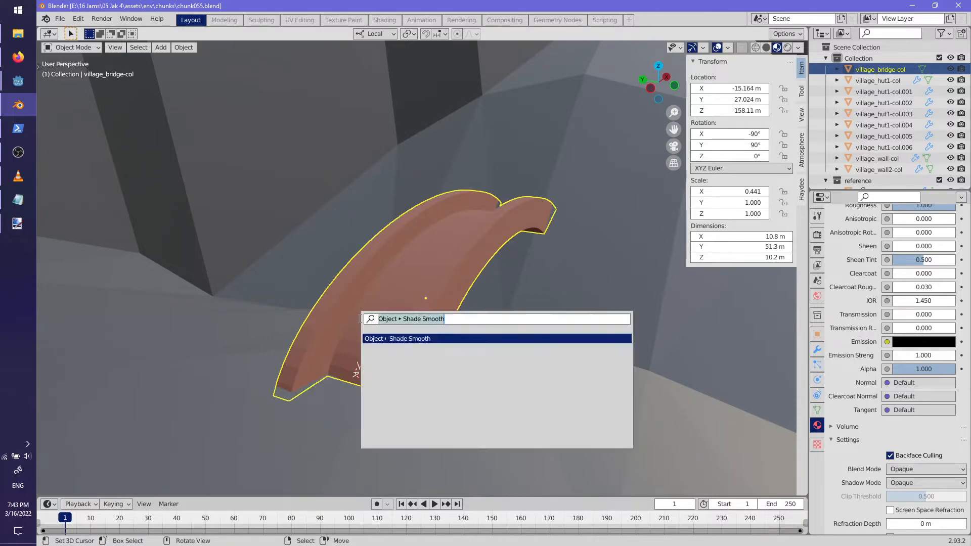
key(Return)
key(Tab)
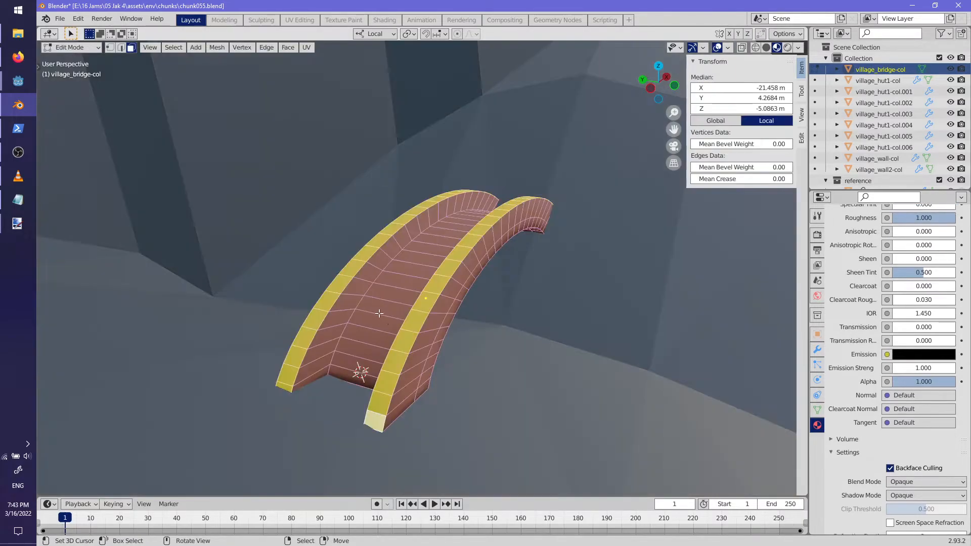
key(alt+a)
key(Tab)
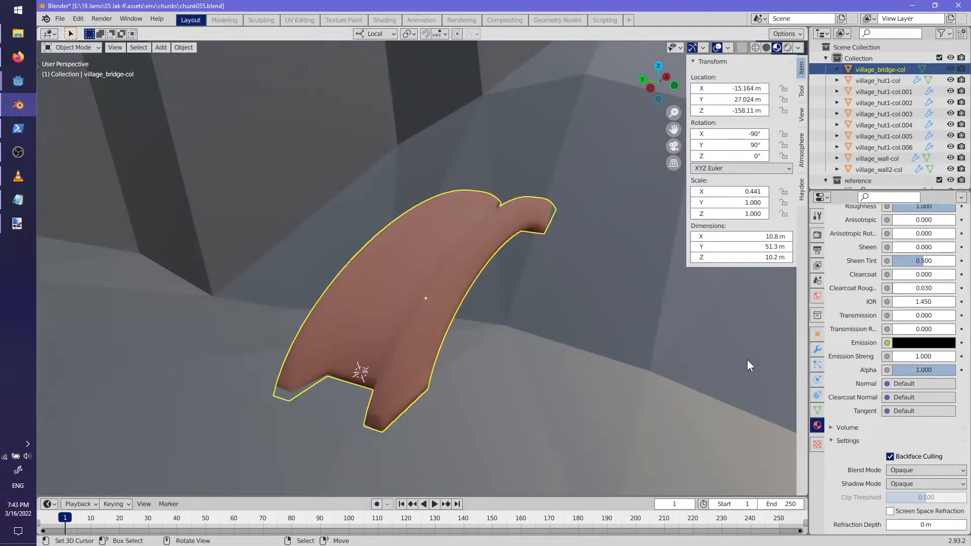
- Add an Edge Split modifier to the bridge
click(818, 350)
click(880, 234)
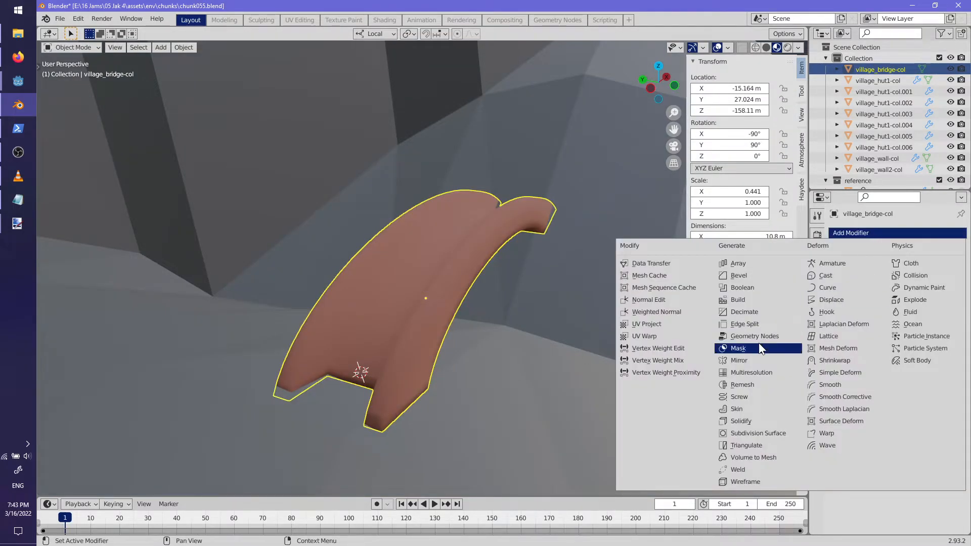
click(745, 324)
middle_drag(745, 323, 454, 330)
- Save the chunk file and export the scene as GLB
key(ctrl+s)
middle_drag(556, 354, 832, 403)
click(817, 281)
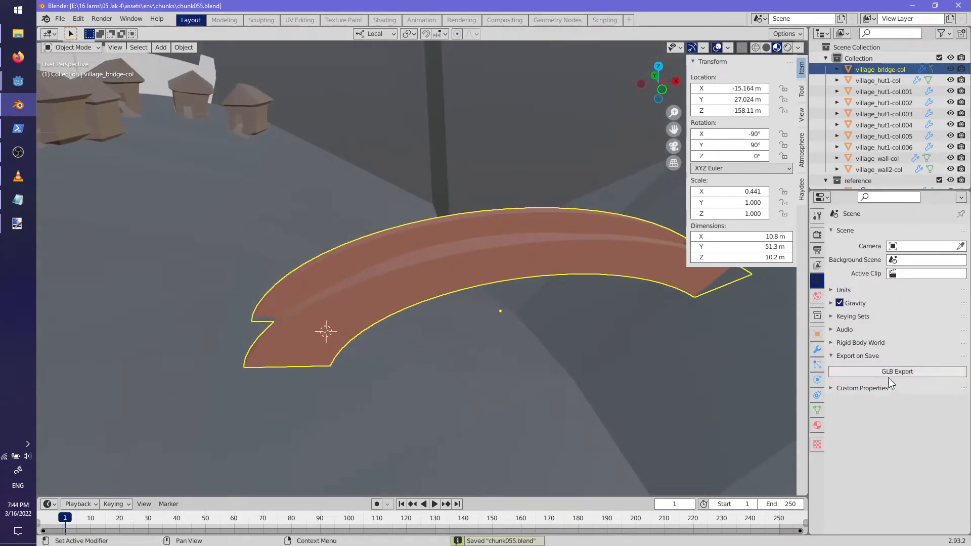
click(885, 372)
click(699, 404)
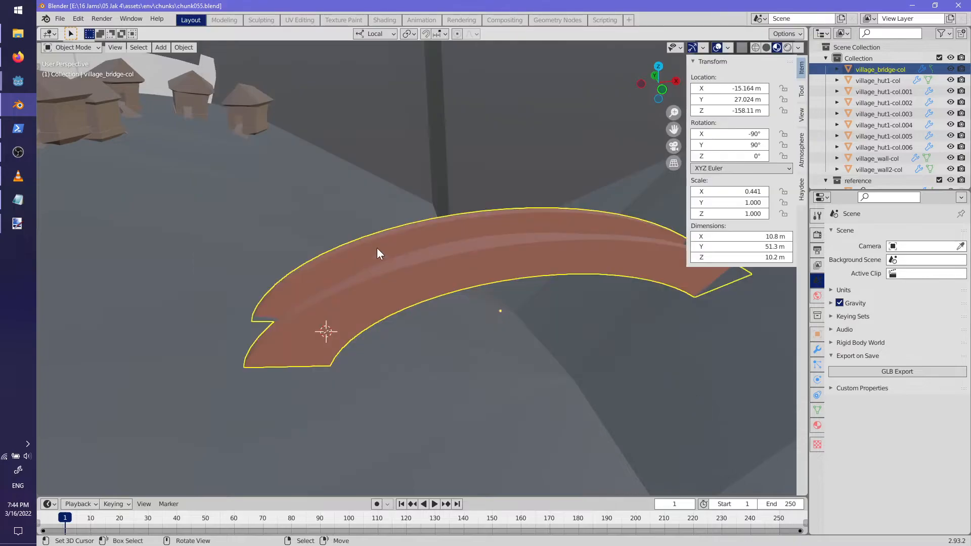
- Switch to Godot to playtest the bridge by running the character up to its end, and return to editing its mesh in Blender
mouse_move(23, 86)
click(78, 135)
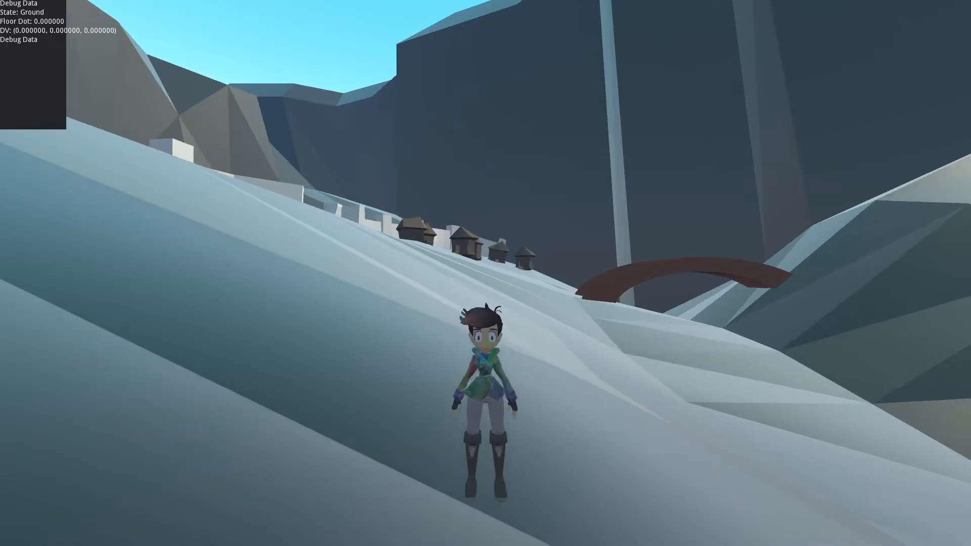
key(w)
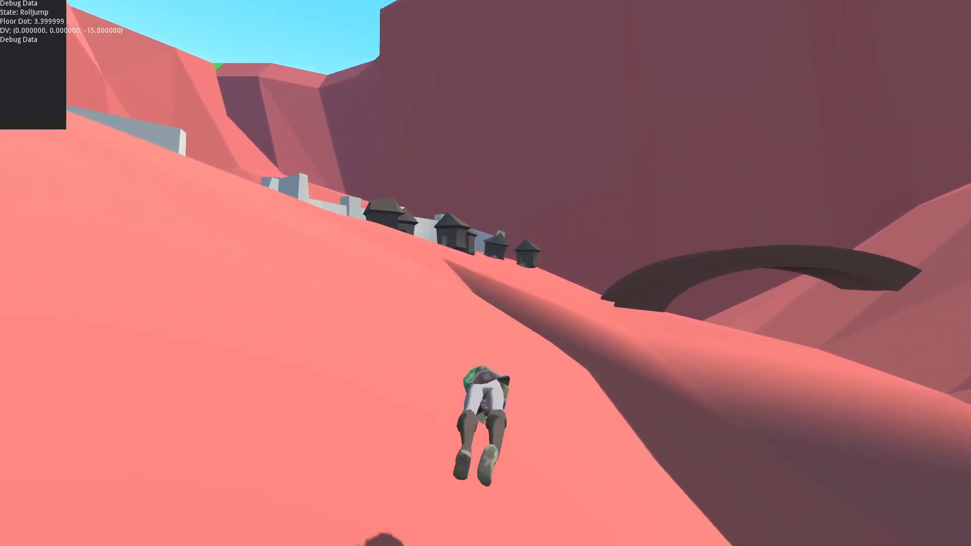
key(w)
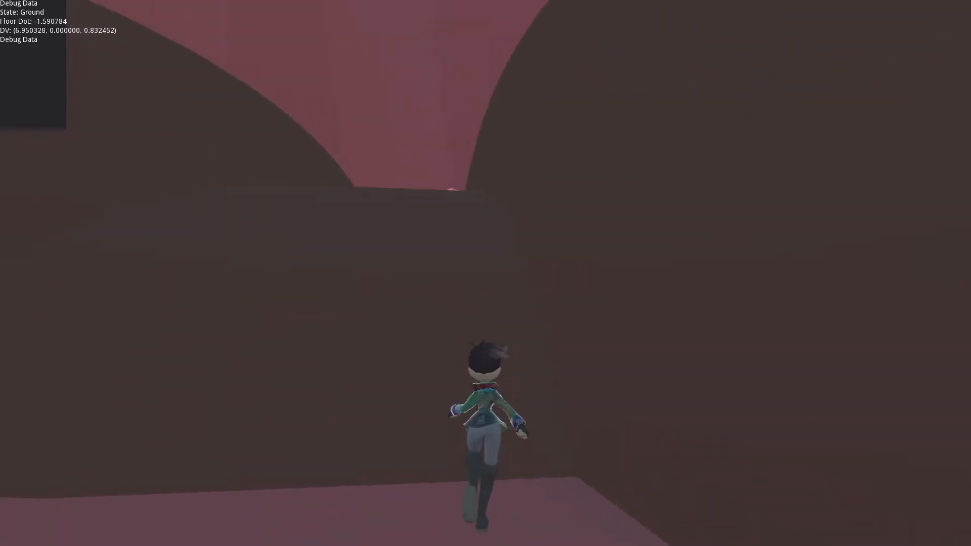
key(s)
key(a)
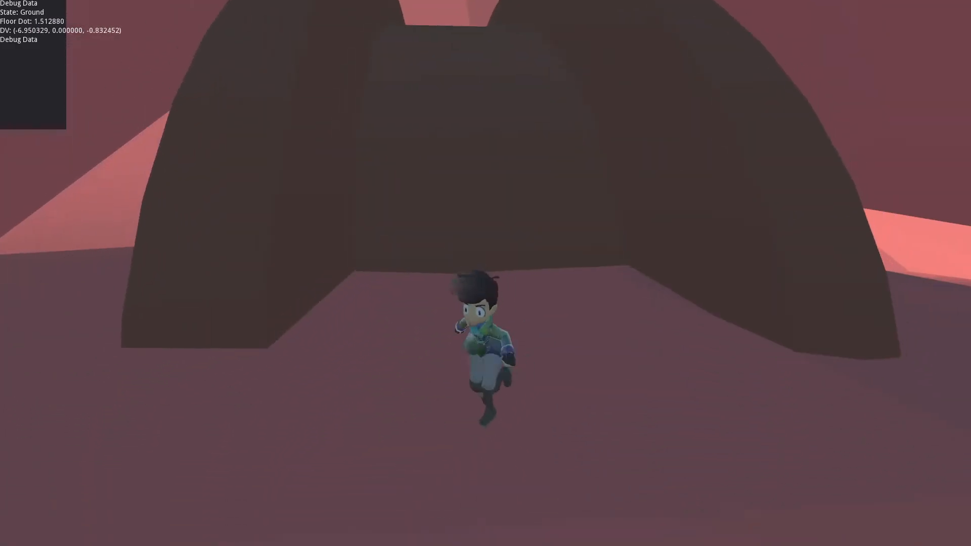
key(alt+Tab)
key(Tab)
- Try to lower both side rails by selecting their full face loops and shrinking them inward along the normals
middle_drag(515, 274, 458, 280)
alt+click(454, 281)
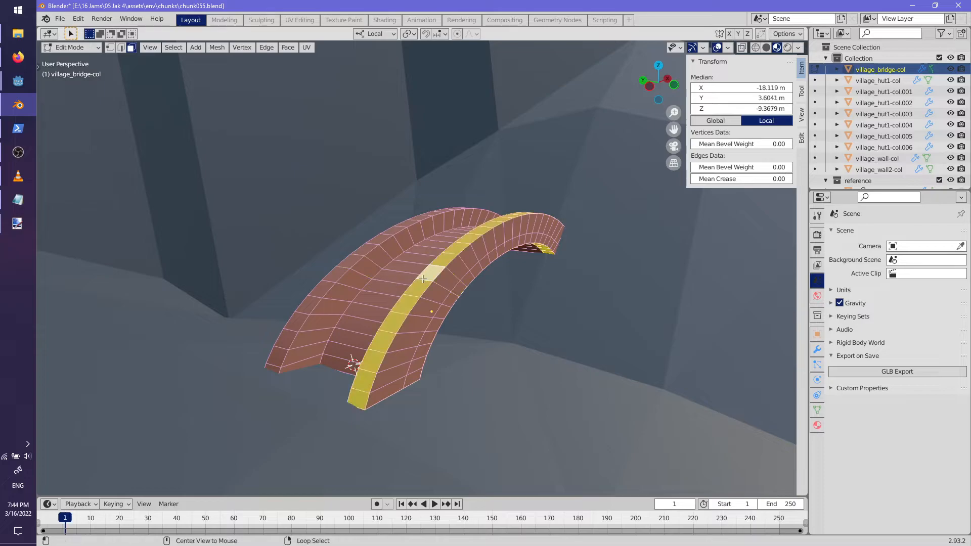
middle_drag(391, 283, 559, 289)
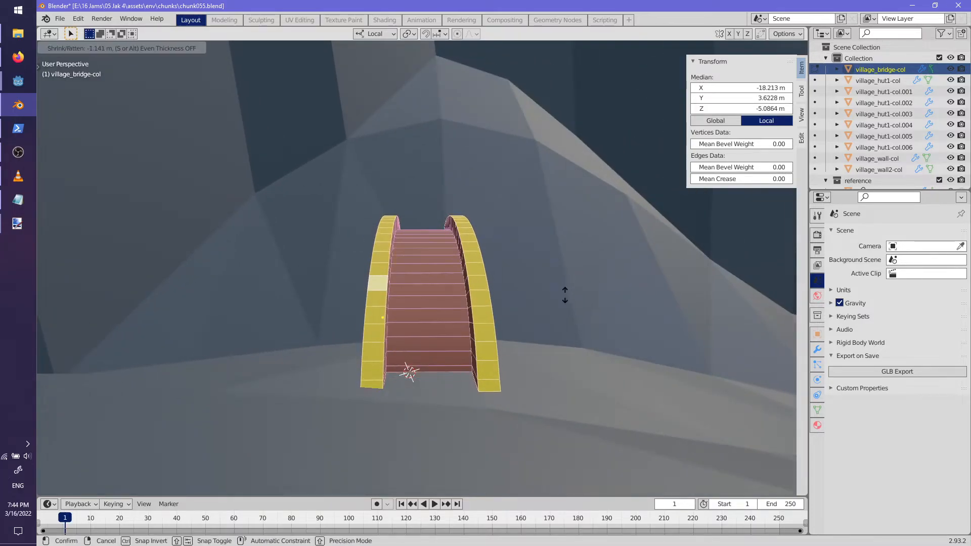
click(561, 300)
middle_drag(562, 299, 493, 319)
- Select only the upper faces of both rails from end to end and shrink them inward by 2.76 m
middle_drag(602, 295, 462, 320)
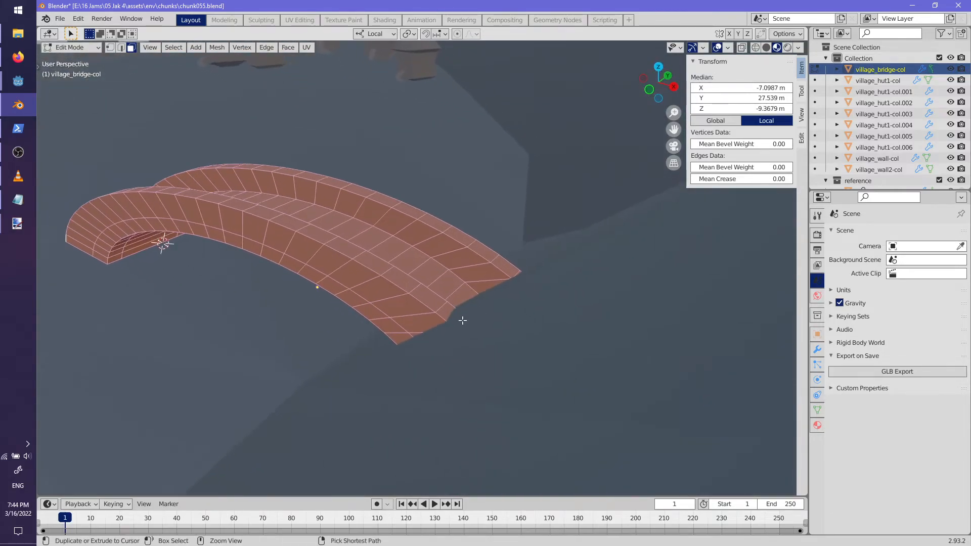
alt+click(462, 321)
middle_drag(504, 281, 409, 322)
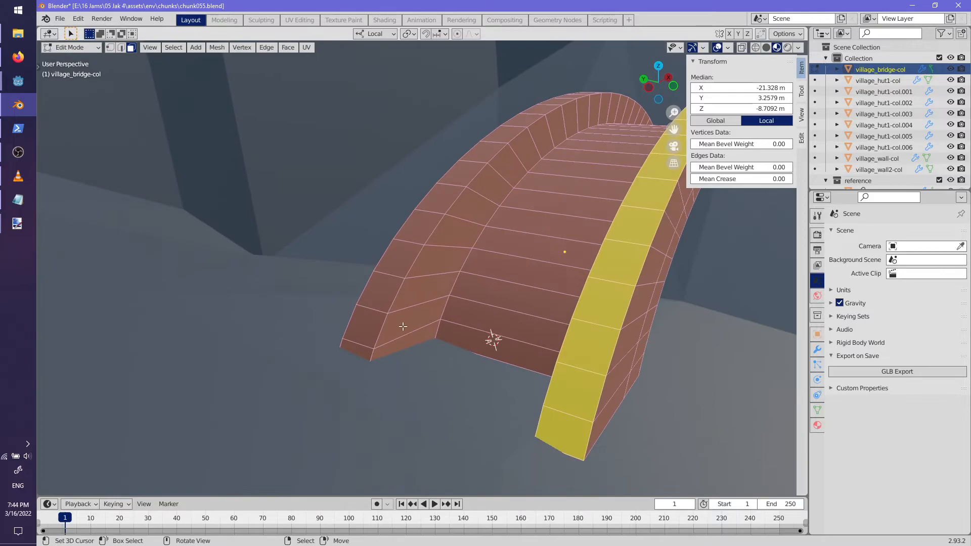
ctrl+click(358, 360)
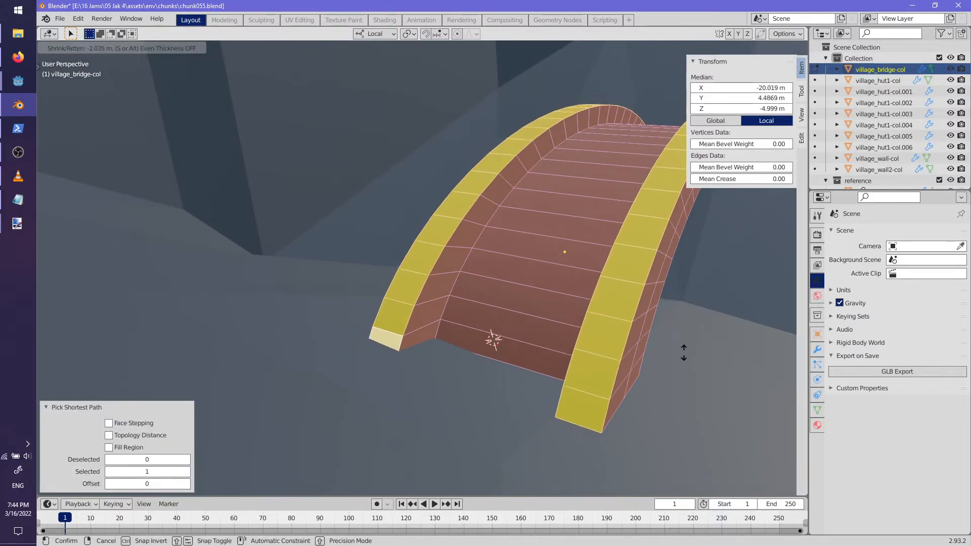
click(684, 358)
middle_drag(684, 358, 159, 337)
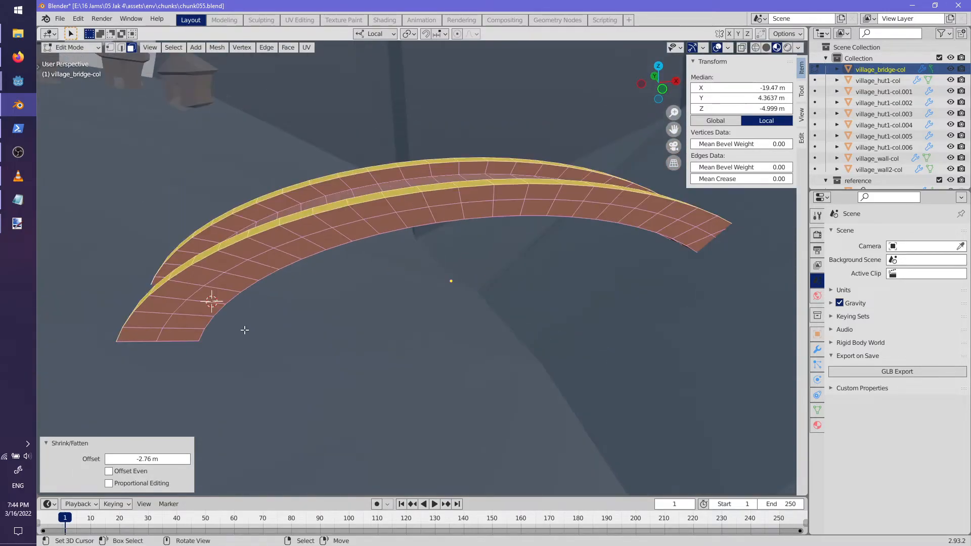
- Select the outer side faces of both rails and scale them closer together along local Z to thin the rails
click(150, 335)
ctrl+click(730, 257)
middle_drag(730, 256, 287, 261)
shift+right_click(433, 232)
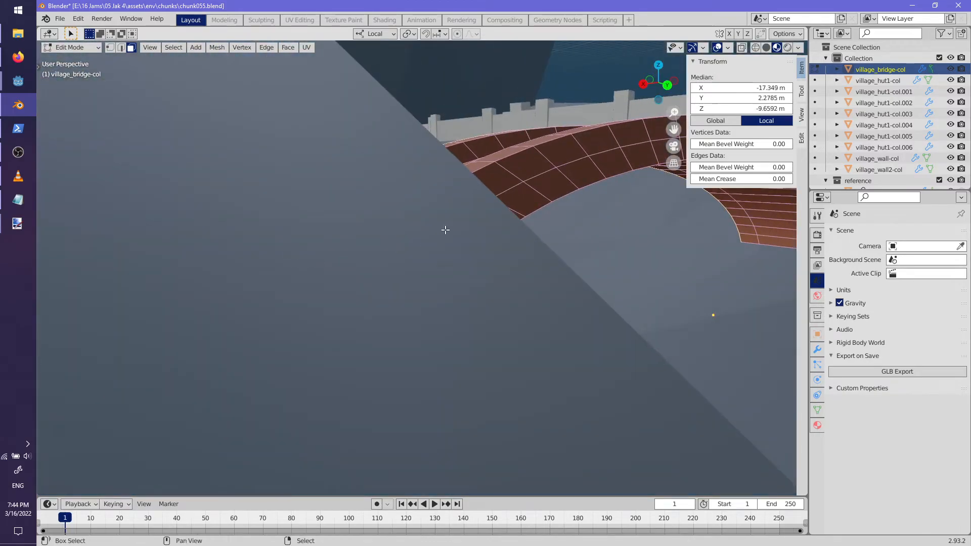
scroll(440, 229, down, 3)
shift+middle_drag(753, 276, 355, 281)
ctrl+shift+right_click(569, 257)
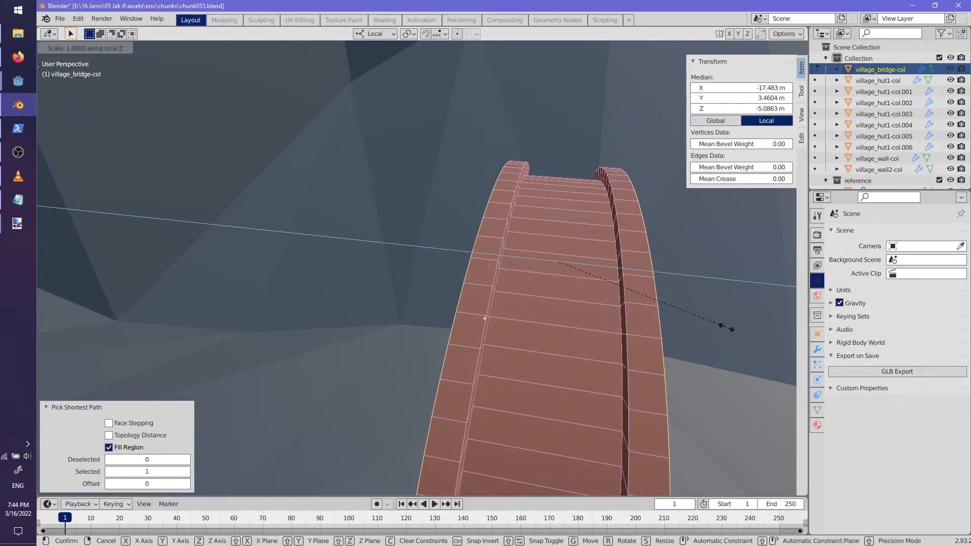
click(686, 323)
mouse_move(685, 323)
middle_down()
mouse_move(484, 310)
mouse_move(668, 326)
middle_up()
- Select the whole bridge mesh and scale it narrower across its width
key(alt+a)
key(a)
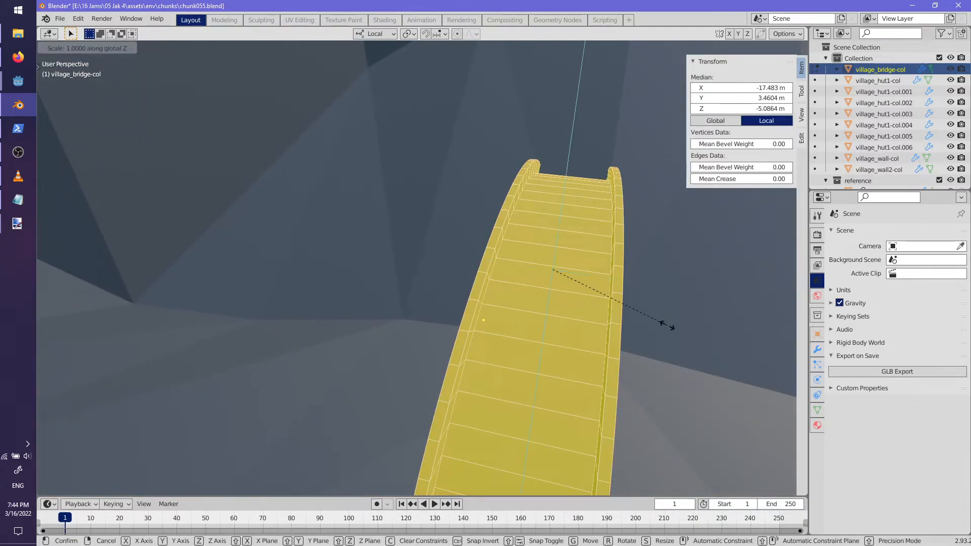
click(621, 317)
- Select the end-cap faces at the bridge's village side, rotate them 22.6° about local Z with smooth proportional editing, and reposition them
middle_drag(655, 299, 466, 150)
key(alt+a)
key(a)
click(471, 163)
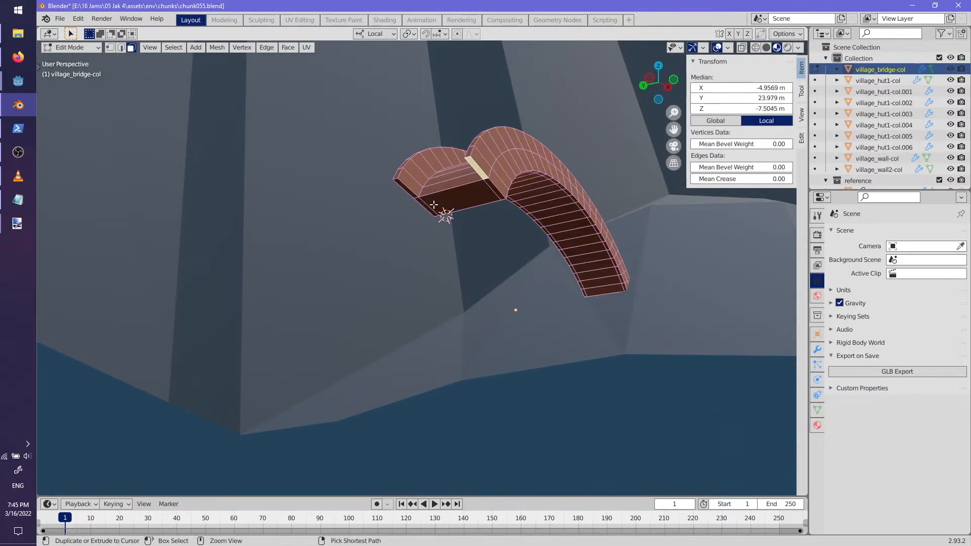
ctrl+click(409, 194)
middle_drag(409, 193, 546, 288)
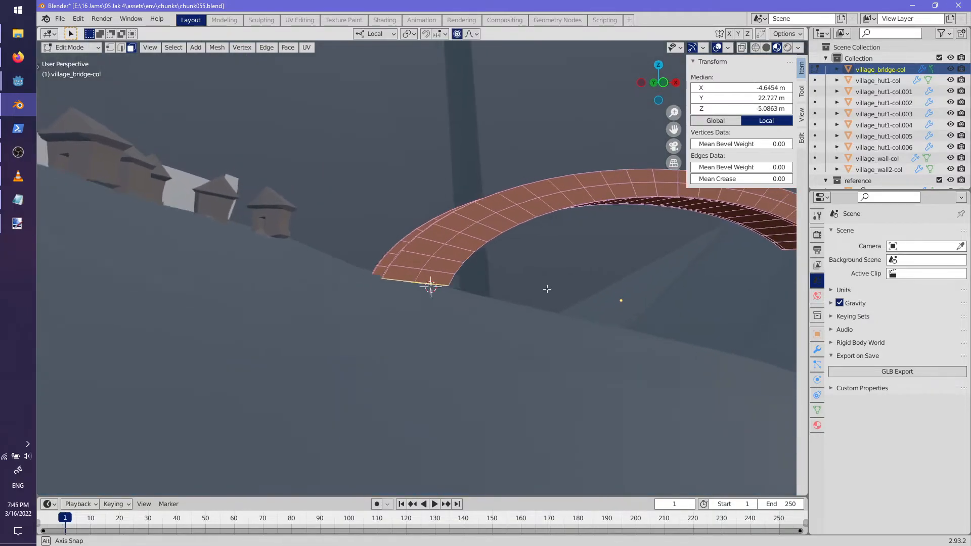
key(r)
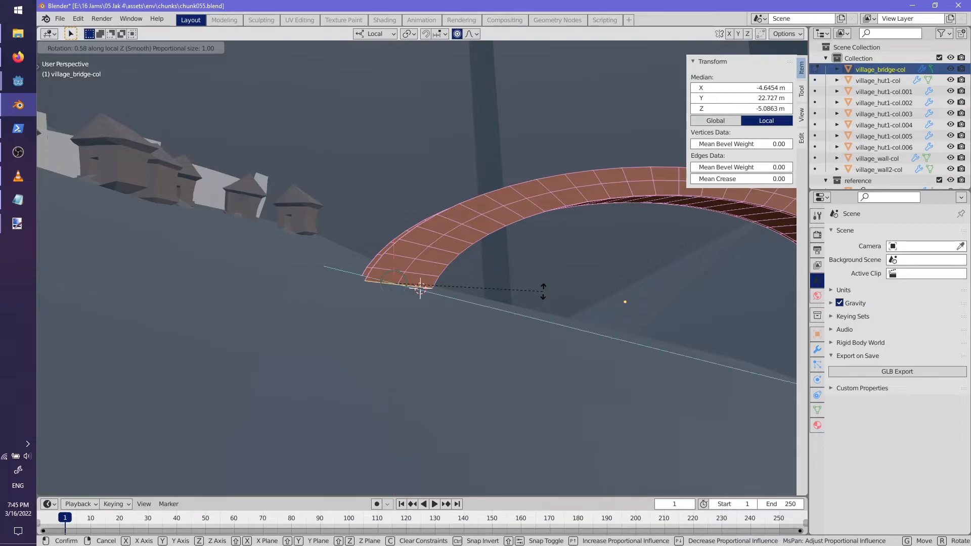
click(516, 341)
key(g)
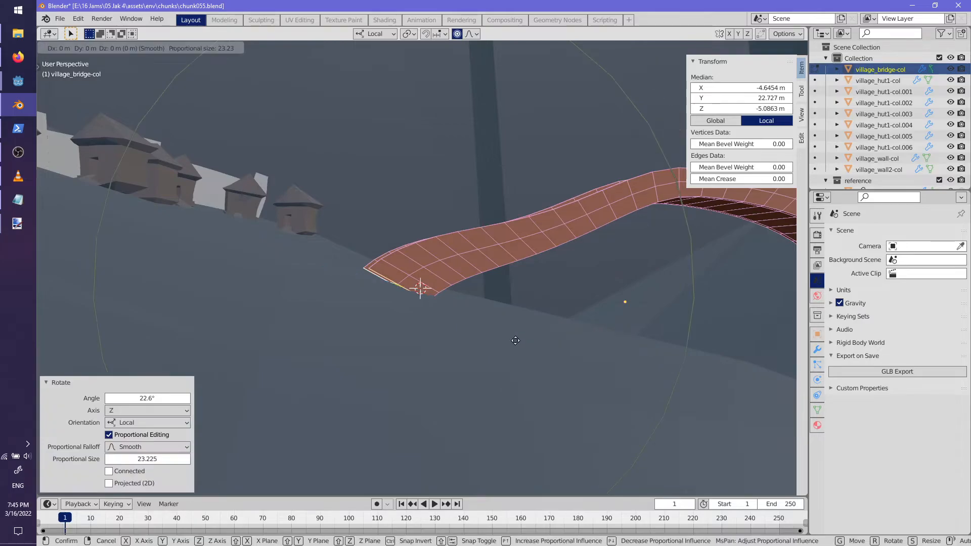
click(441, 342)
- Leave mesh editing, save chunk055.blend and run the GLB export
middle_drag(438, 336, 509, 283)
key(Tab)
key(ctrl+s)
key(alt+Tab)
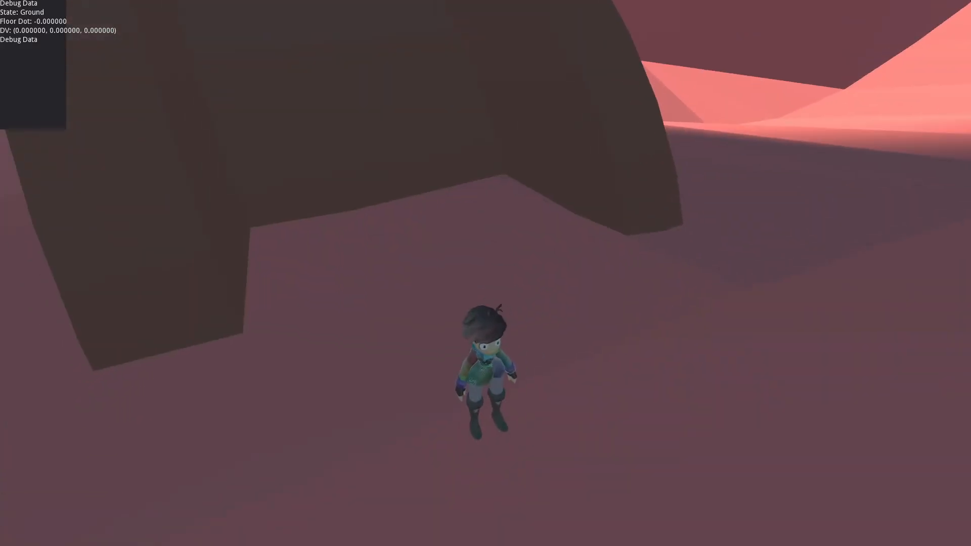
key(alt+Tab)
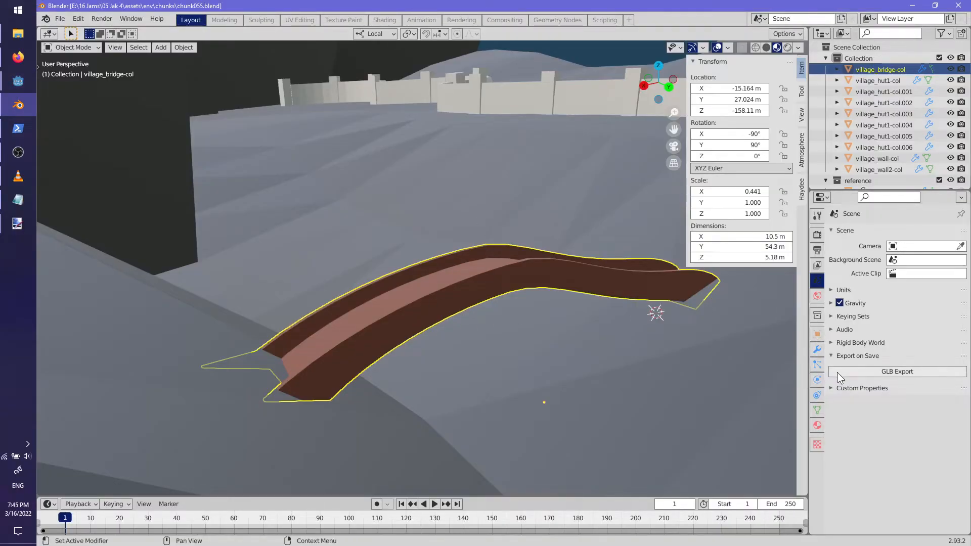
click(837, 371)
key(Return)
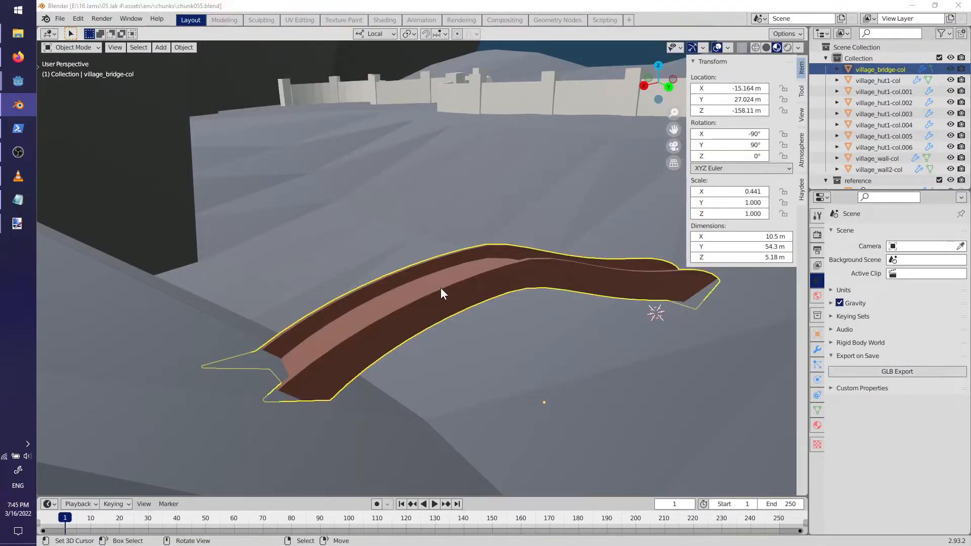
- Relaunch the game from Godot and run across the reshaped bridge to test its slope and rails
key(alt+Tab)
key(F5)
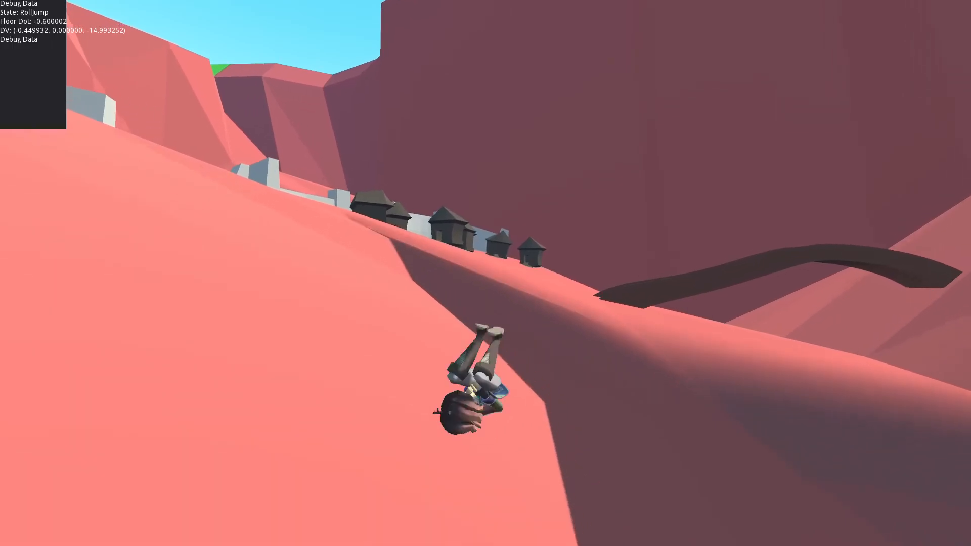
key(w)
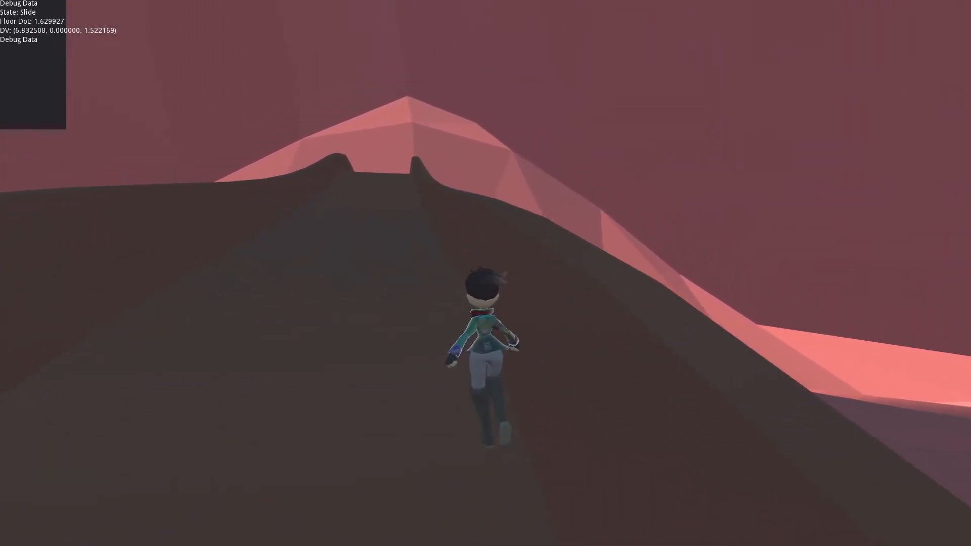
- Back in Blender, select the narrow top faces of both bridge rails along the village-side end section
key(alt+Tab)
key(alt+Tab)
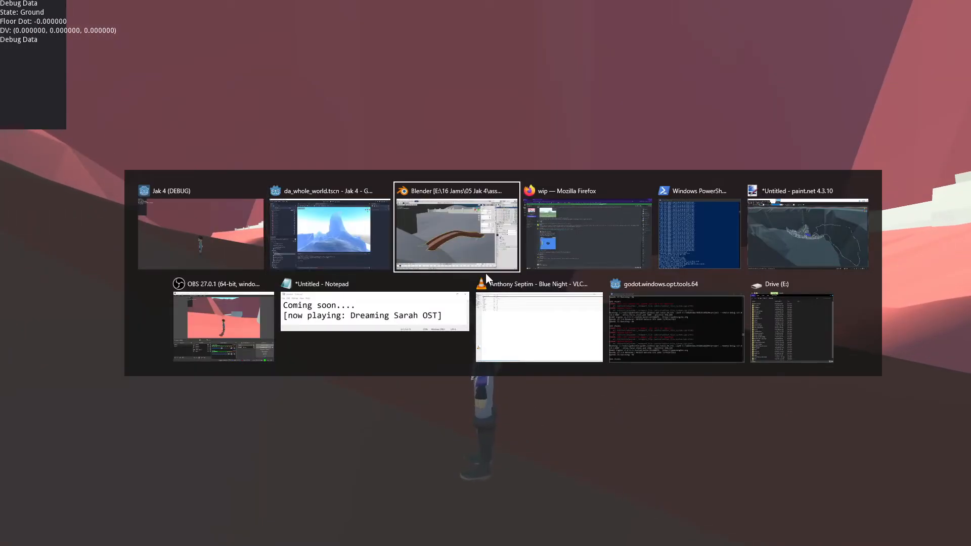
key(Tab)
scroll(509, 302, up, 3)
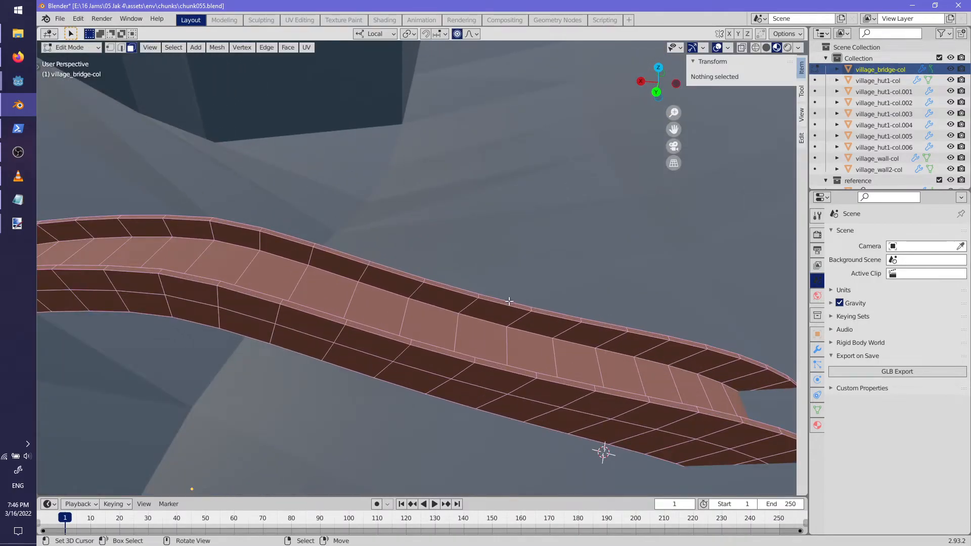
alt+click(478, 293)
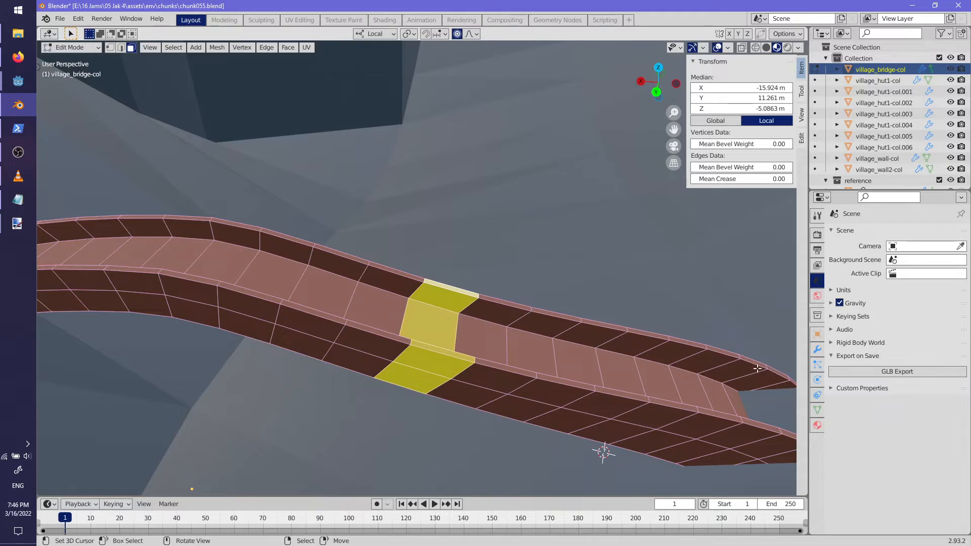
shift+middle_drag(765, 369, 609, 315)
click(605, 311)
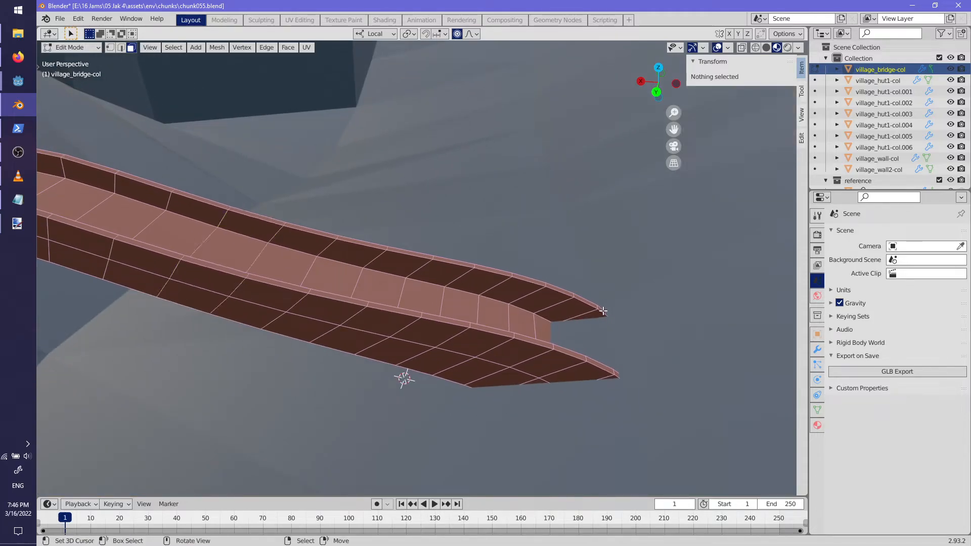
ctrl+click(350, 239)
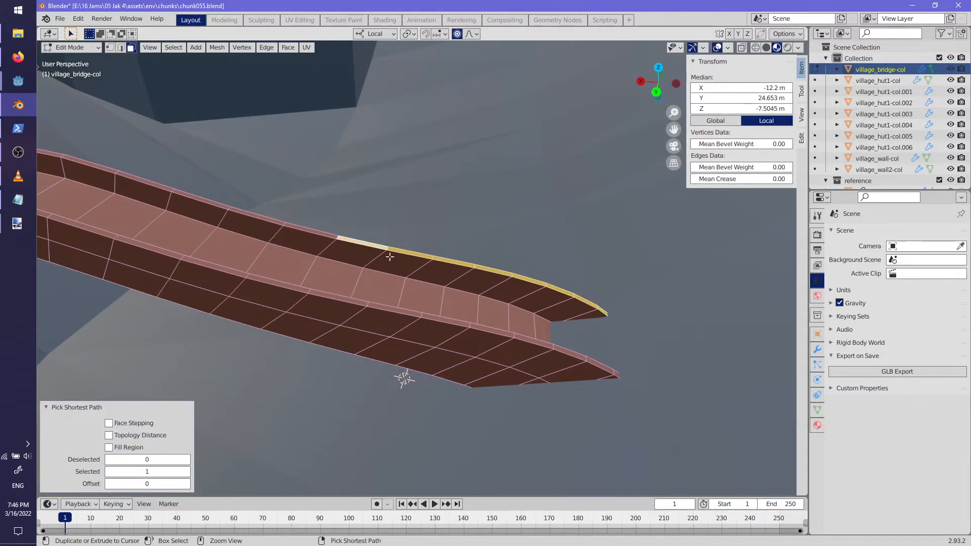
shift+click(617, 374)
ctrl+click(348, 300)
middle_drag(348, 301, 402, 274)
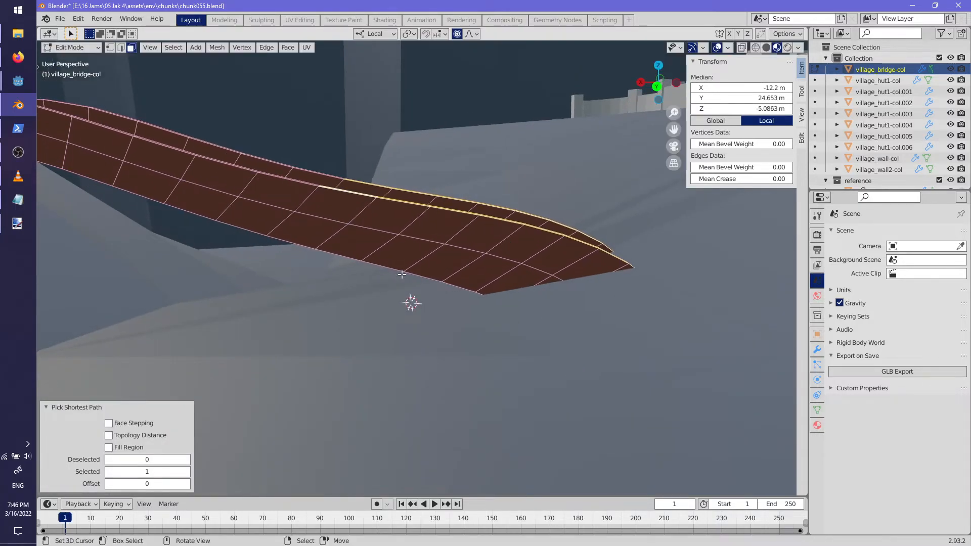
- Turn off proportional editing, move the selected rail tops 0.29435 m along local X, and rotate them -3.63° about local Z
key(o)
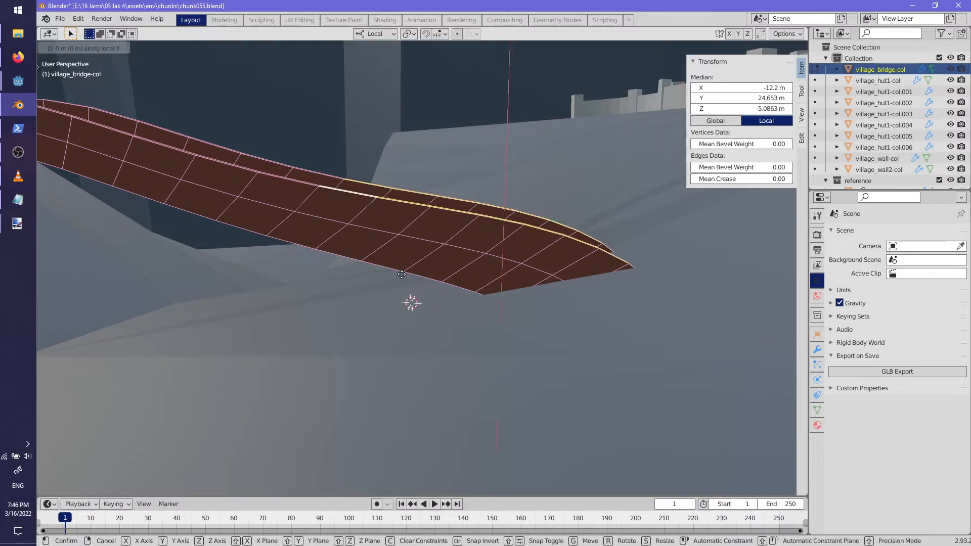
click(402, 280)
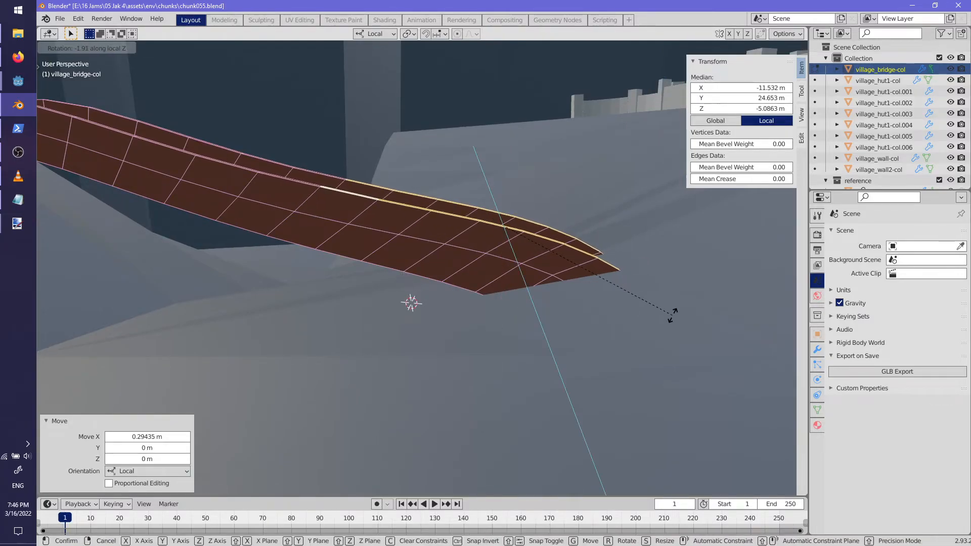
click(669, 320)
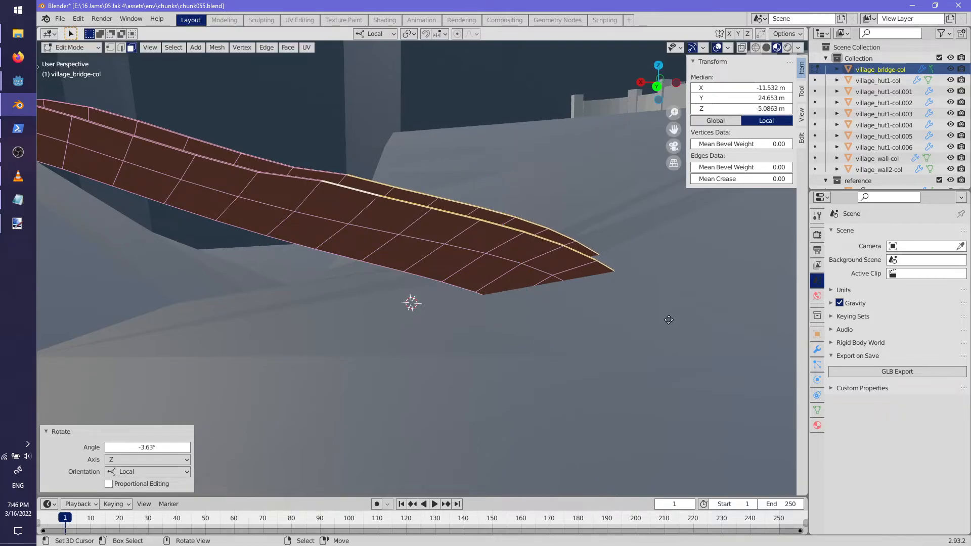
click(664, 328)
middle_drag(663, 328, 364, 260)
key(alt+a)
key(Tab)
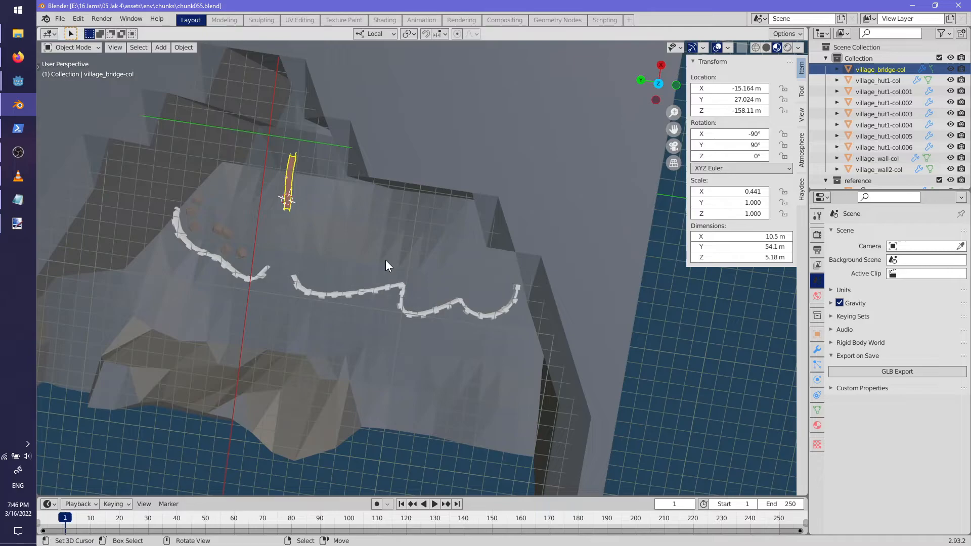
mouse_move(386, 260)
middle_down()
mouse_move(325, 216)
mouse_move(336, 277)
mouse_move(459, 260)
mouse_move(380, 252)
middle_up()
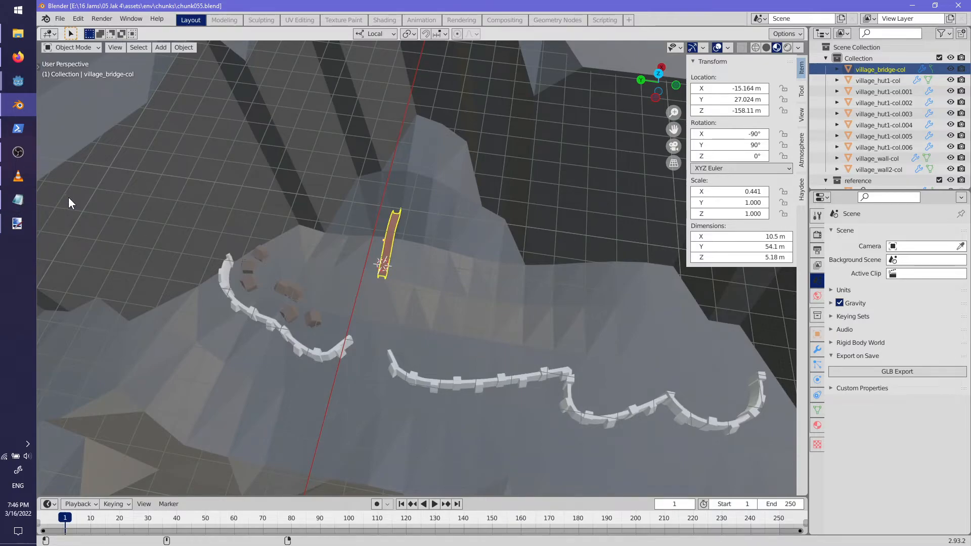
- Open Sublime Text and review the tasks at the start of schedule.txt
key(super)
text(subl)
key(Return)
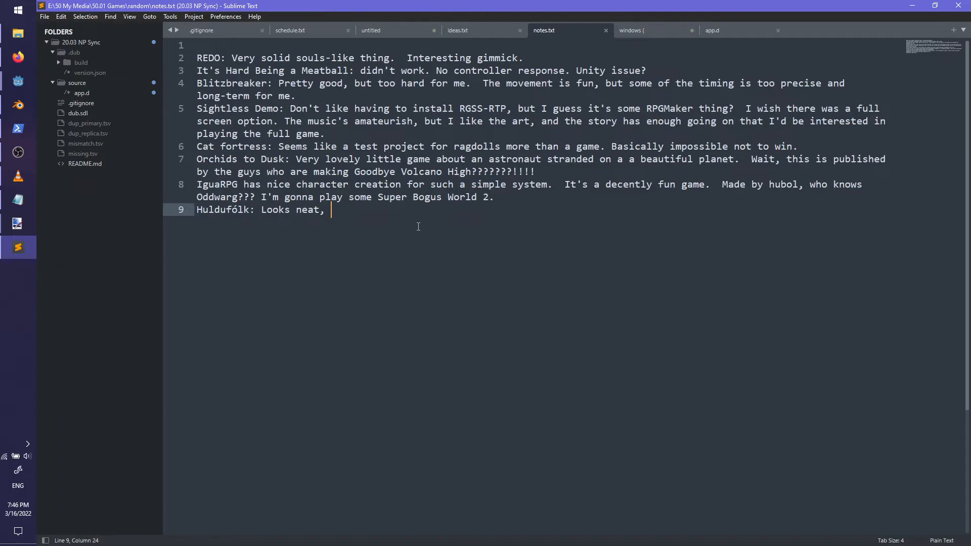
click(473, 34)
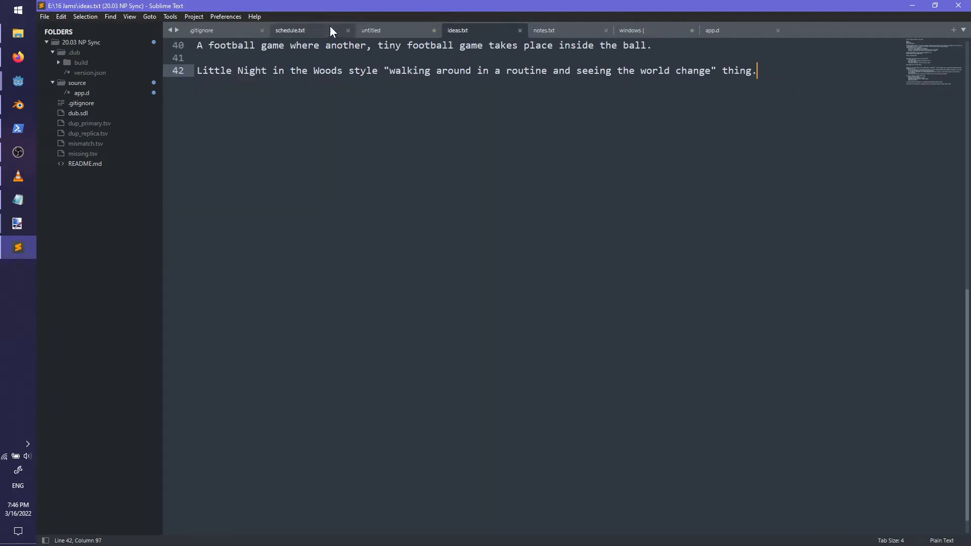
click(305, 28)
scroll(771, 245, up, 10)
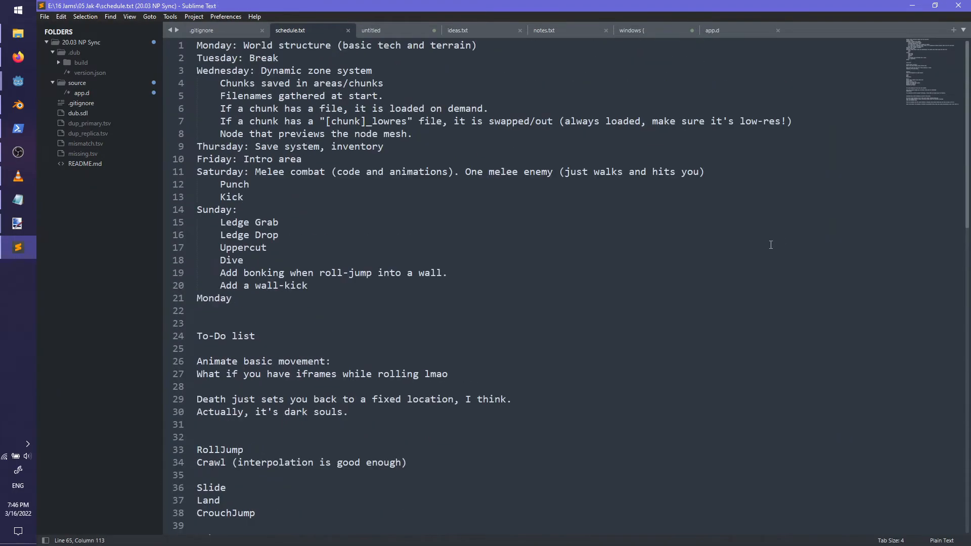
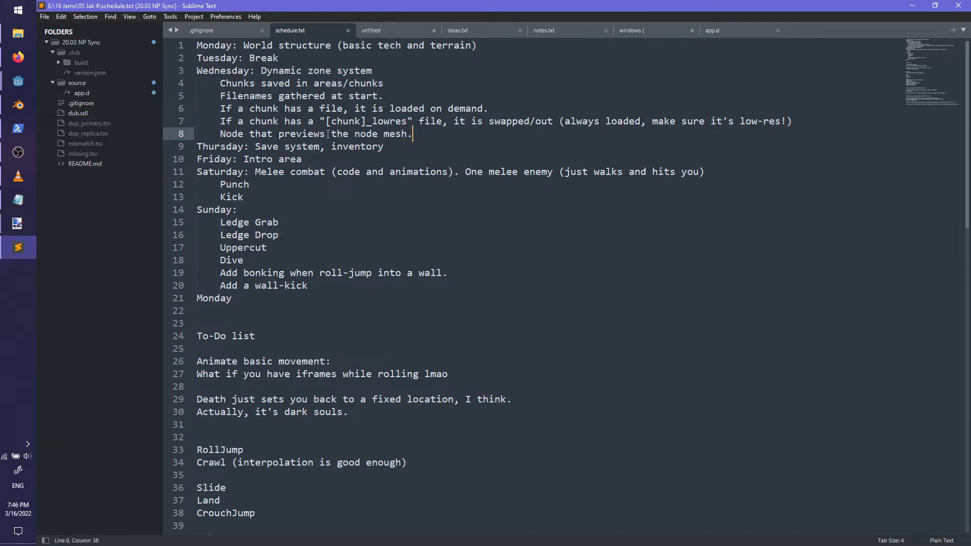
- Switch to the running game and run off the bridge toward the village to check the crossing
click(24, 84)
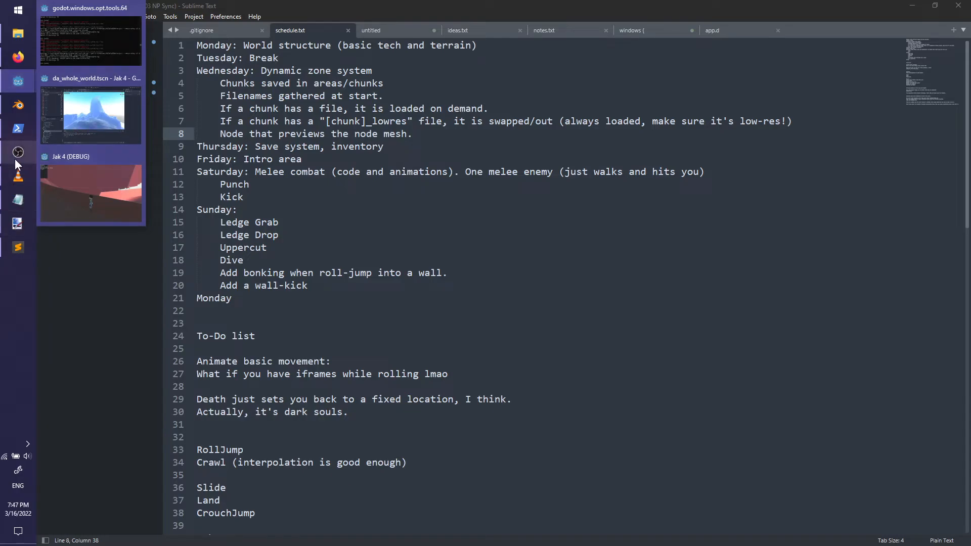
click(114, 215)
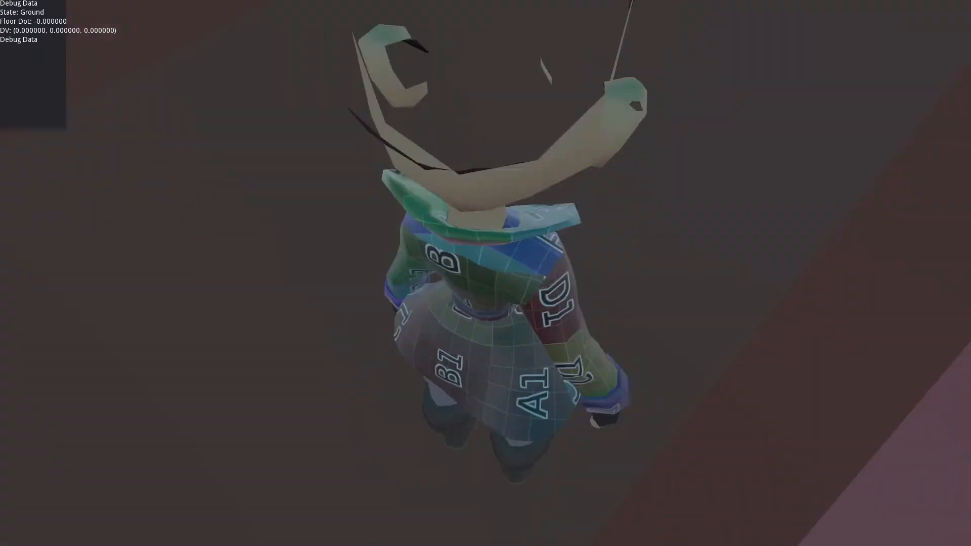
key(w)
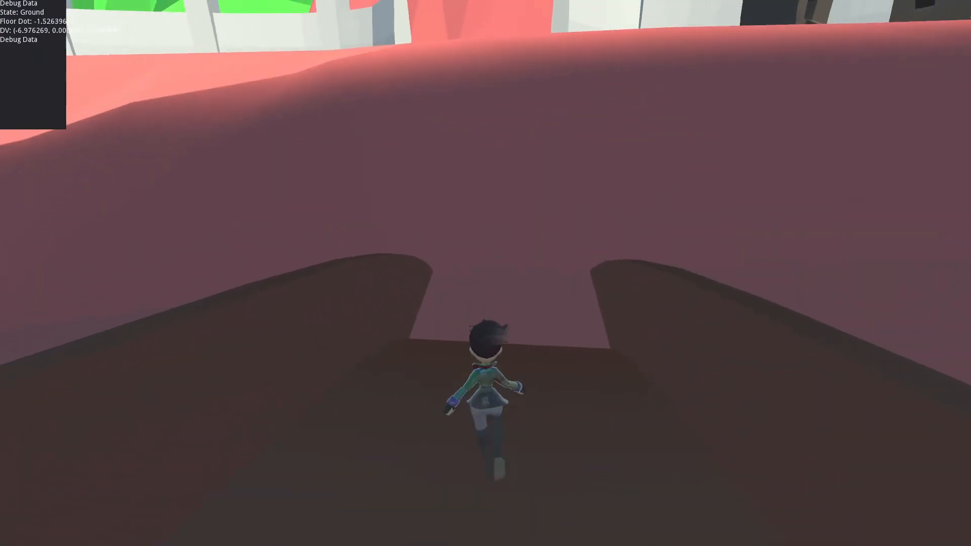
key(w)
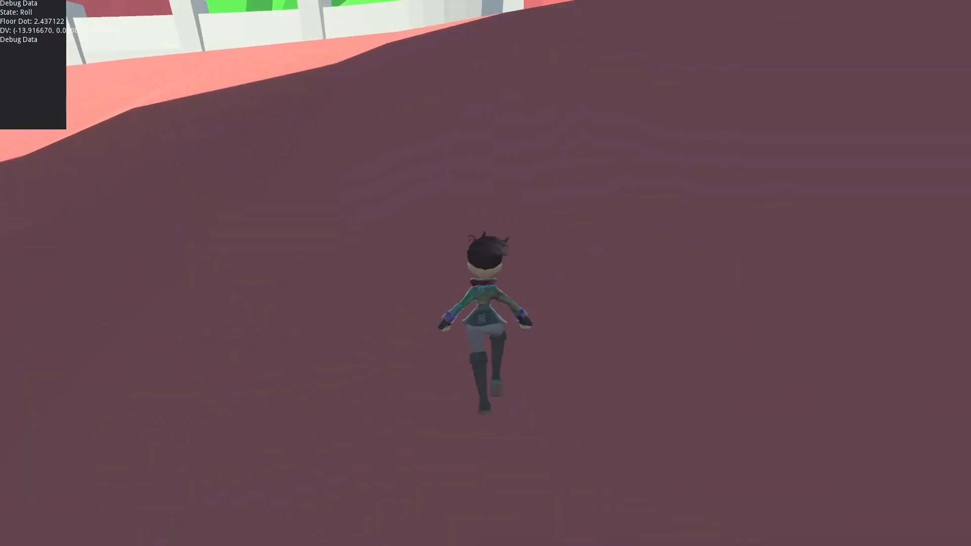
key(w)
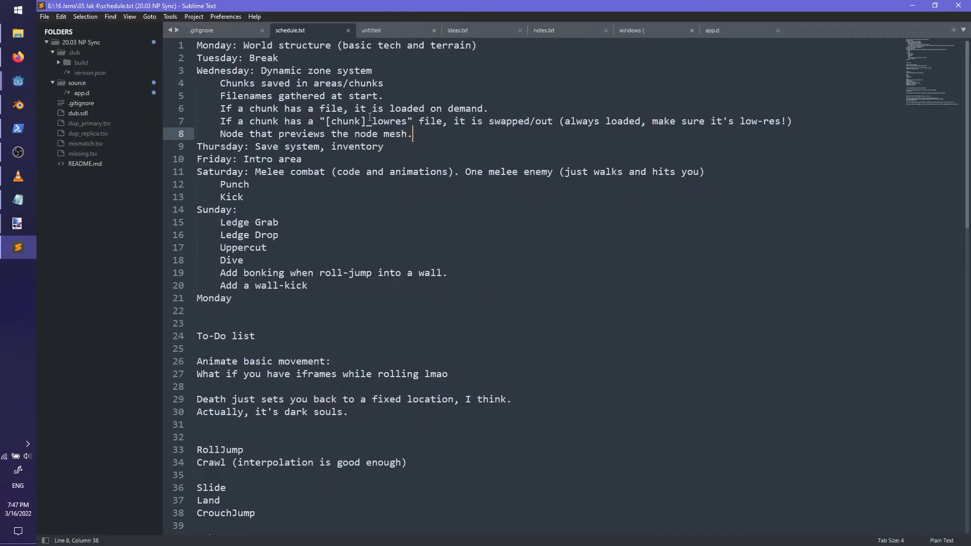
- Switch to Godot, duplicate the chunk055.tscn scene as chunk055_lowres.tscn, and open the copy
click(18, 105)
middle_drag(317, 214, 421, 235)
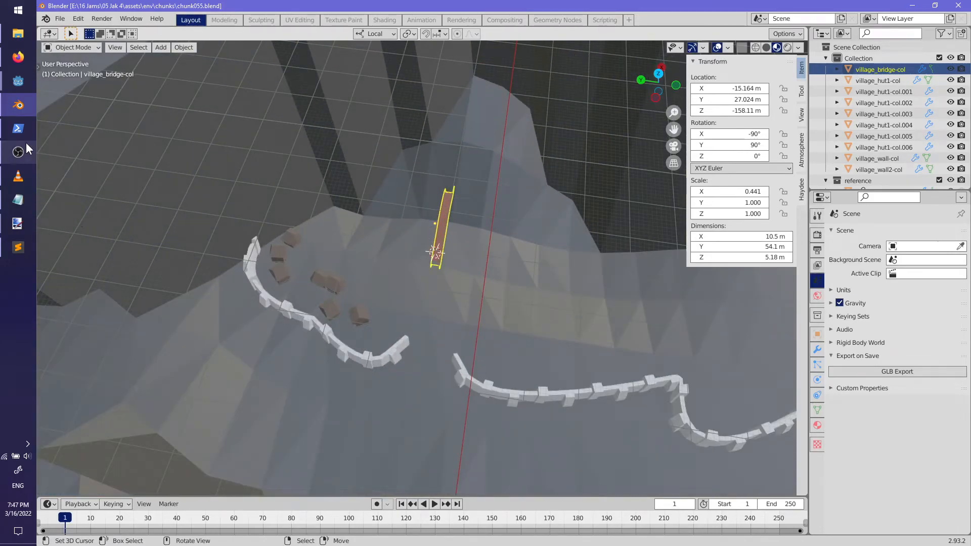
click(18, 81)
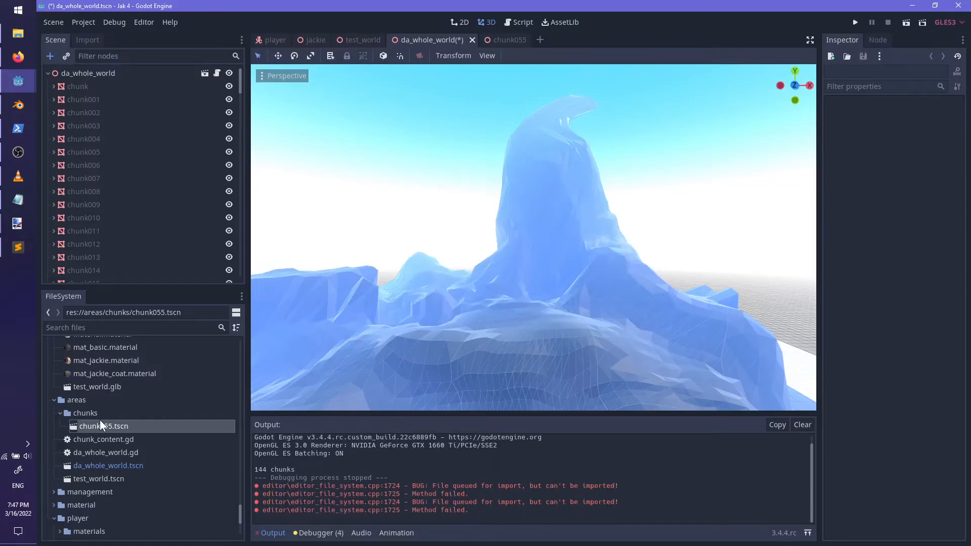
right_click(98, 428)
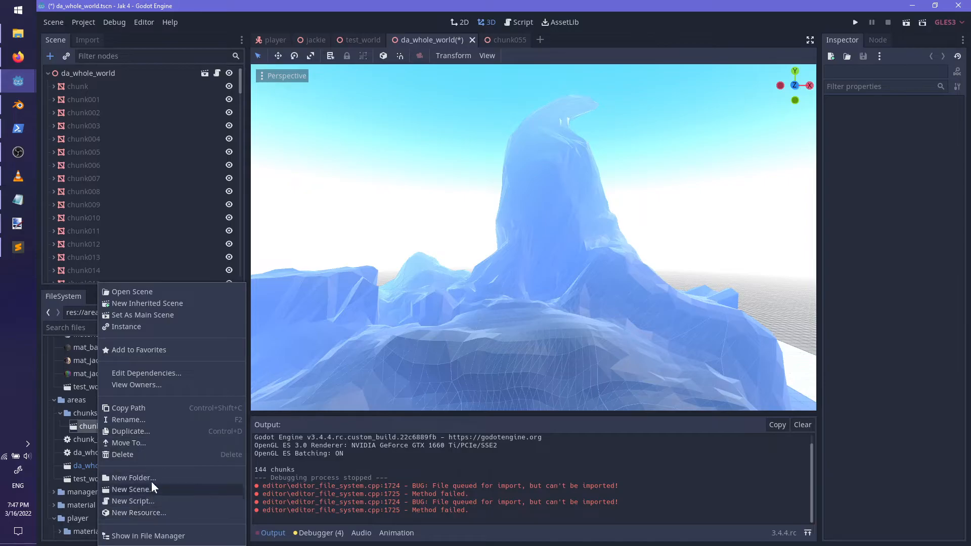
click(147, 431)
key(Right)
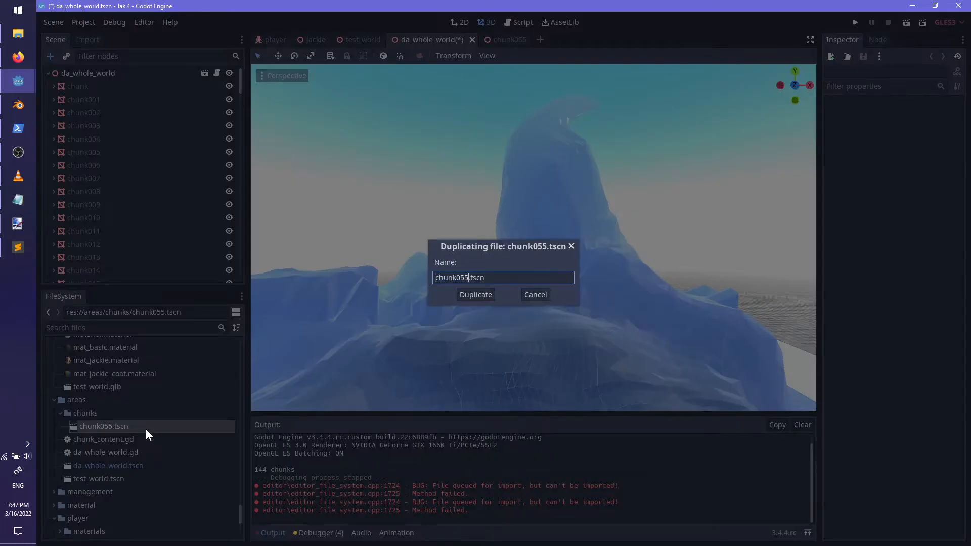
text(_lowres)
key(Return)
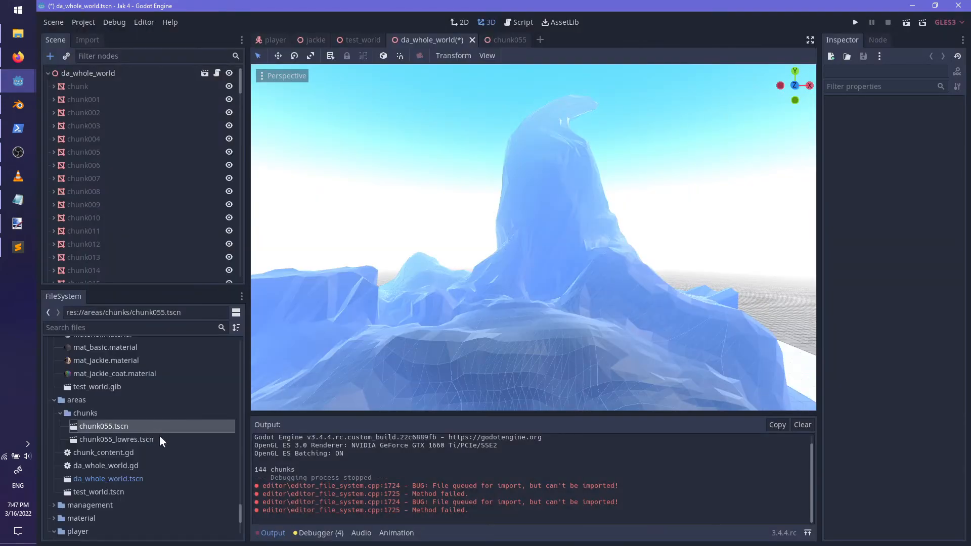
double_click(137, 438)
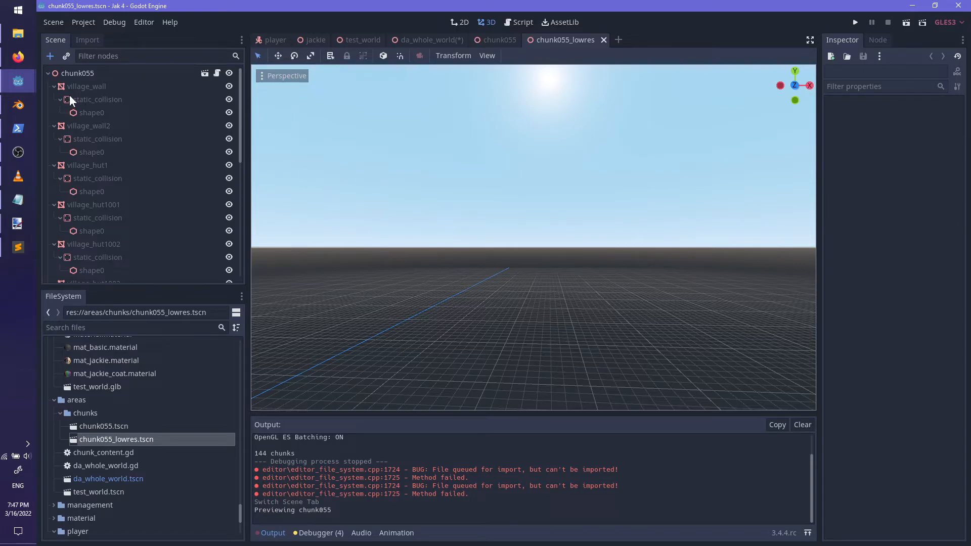
- Delete the duplicated chunk055_lowres.tscn file from the chunks folder
key(ctrl+z)
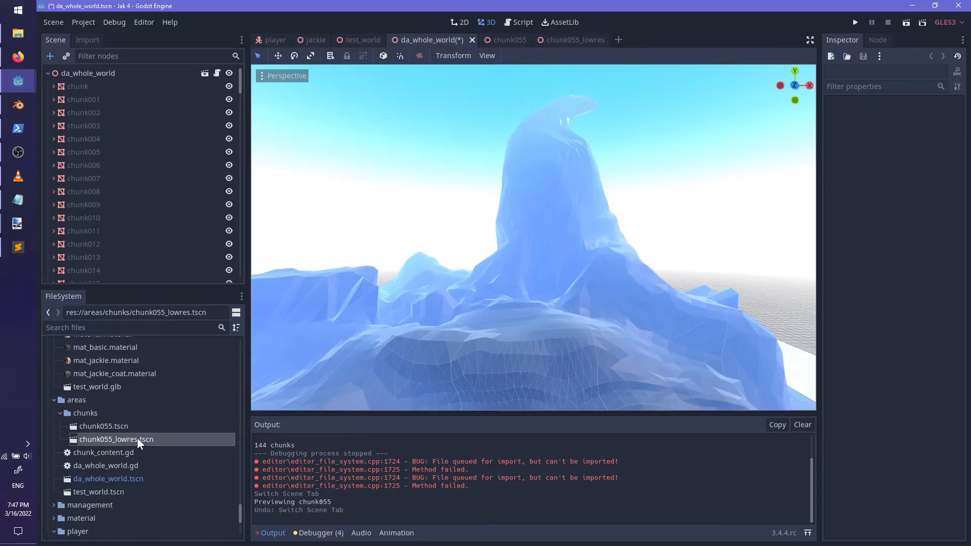
key(ctrl+z)
key(Delete)
key(Return)
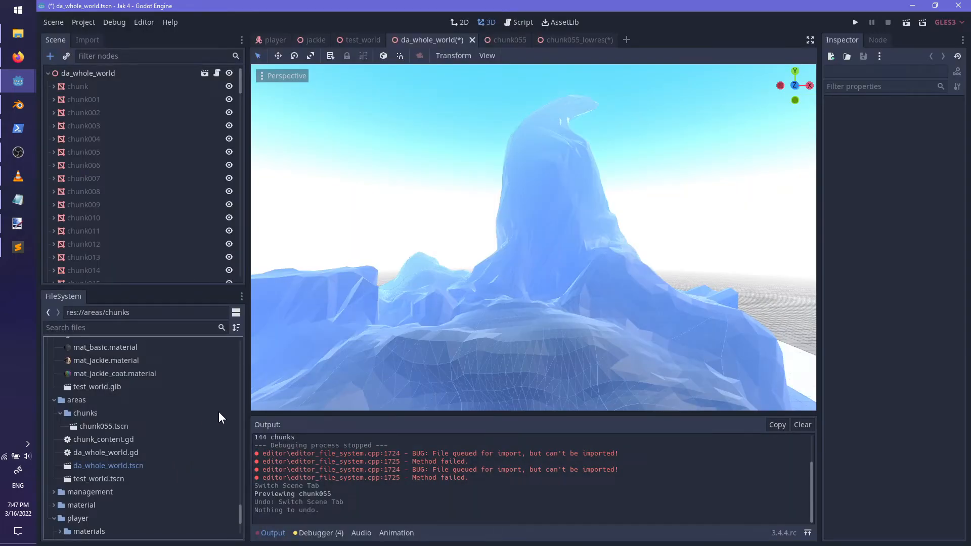
middle_drag(399, 366, 384, 400)
- Create a new empty scene named chunk055_lowres inside the areas/chunks folder
right_click(81, 425)
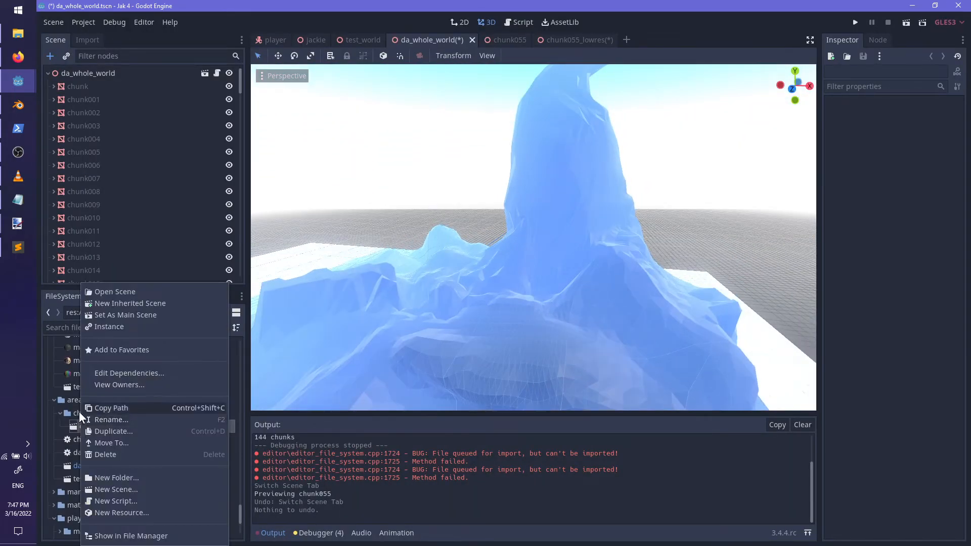
right_click(79, 411)
click(137, 512)
key(Escape)
right_click(90, 414)
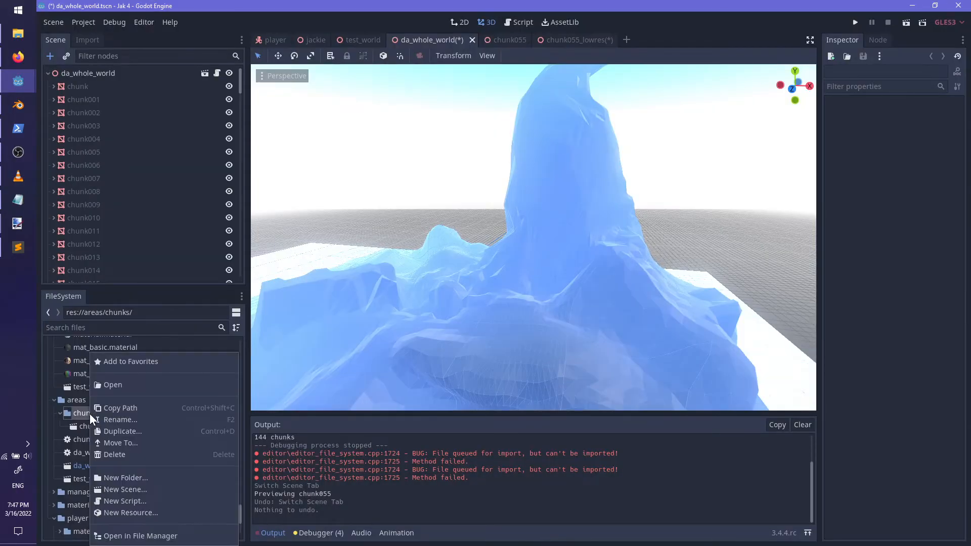
click(134, 488)
text(chunk)
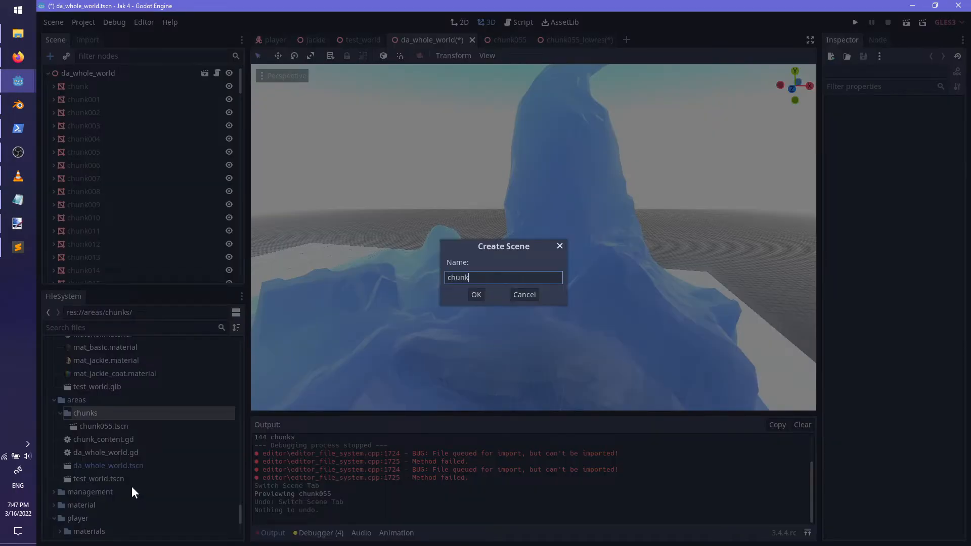
text(055_lowres)
key(Return)
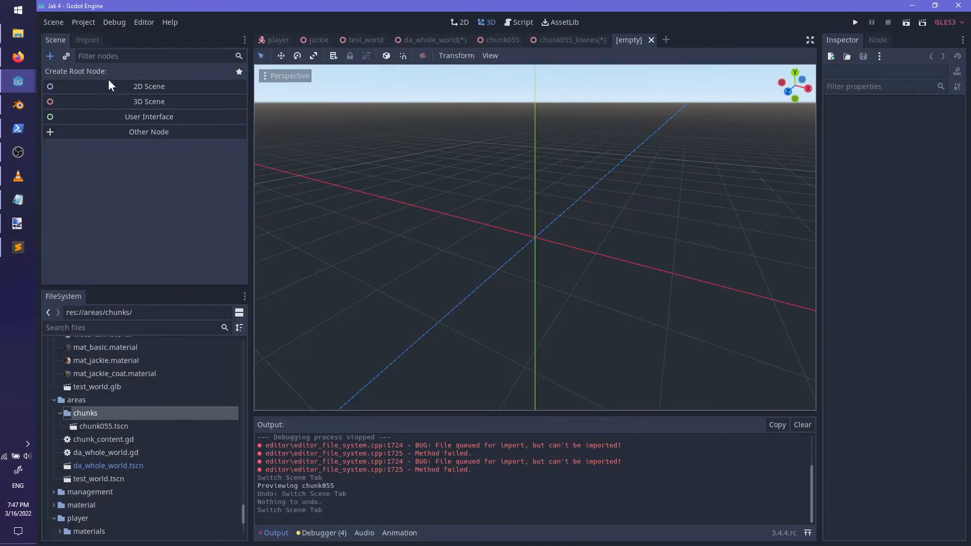
- Give the new scene a 3D root node named chunk55_lowres and attach the chunk_content.gd script to it
click(122, 101)
double_click(142, 74)
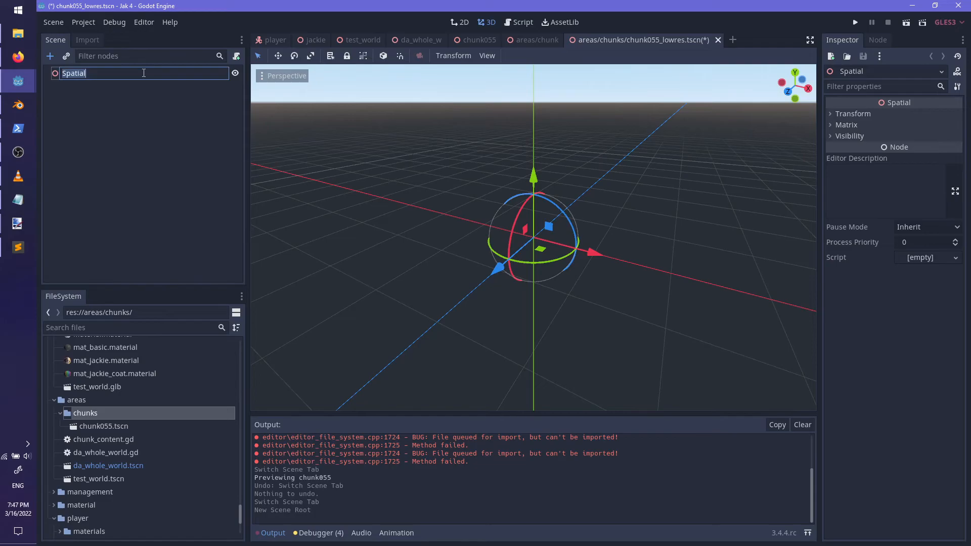
text(chunk55_lowres)
key(Return)
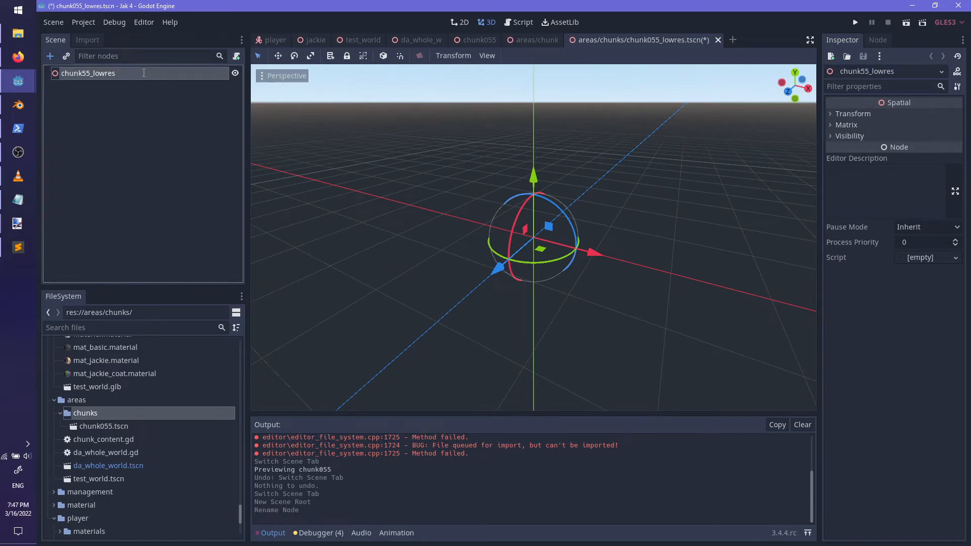
scroll(413, 212, down, 6)
middle_drag(419, 217, 393, 244)
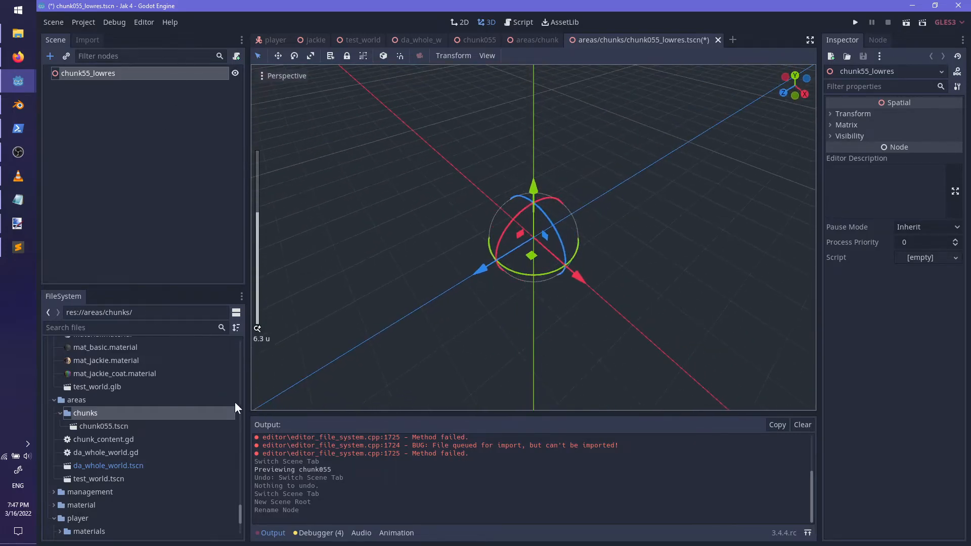
scroll(137, 428, up, 2)
drag(98, 465, 82, 72)
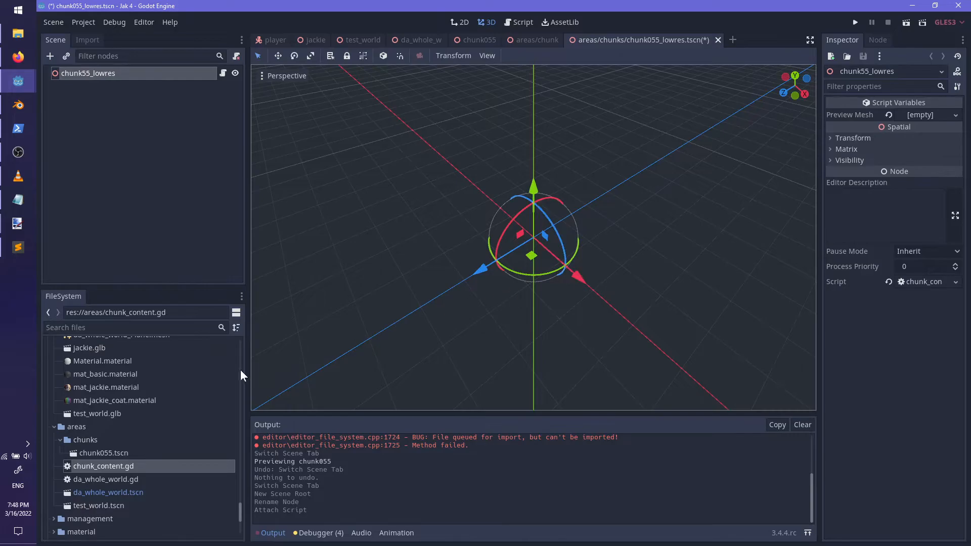
- Copy the Preview Mesh from the chunk055 scene's root into the chunk55_lowres root's Preview Mesh, and save the low-resolution scene
scroll(181, 393, up, 8)
scroll(152, 436, down, 6)
click(120, 478)
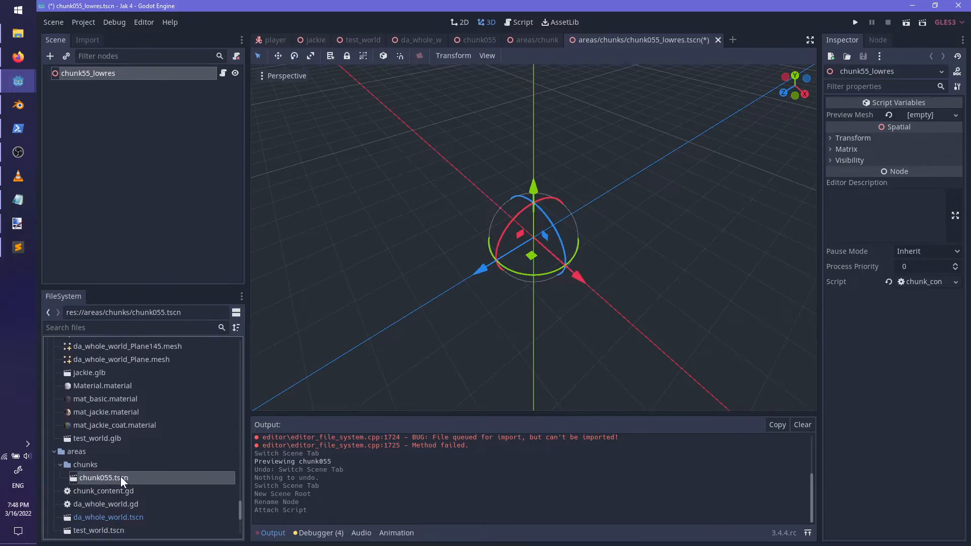
click(481, 38)
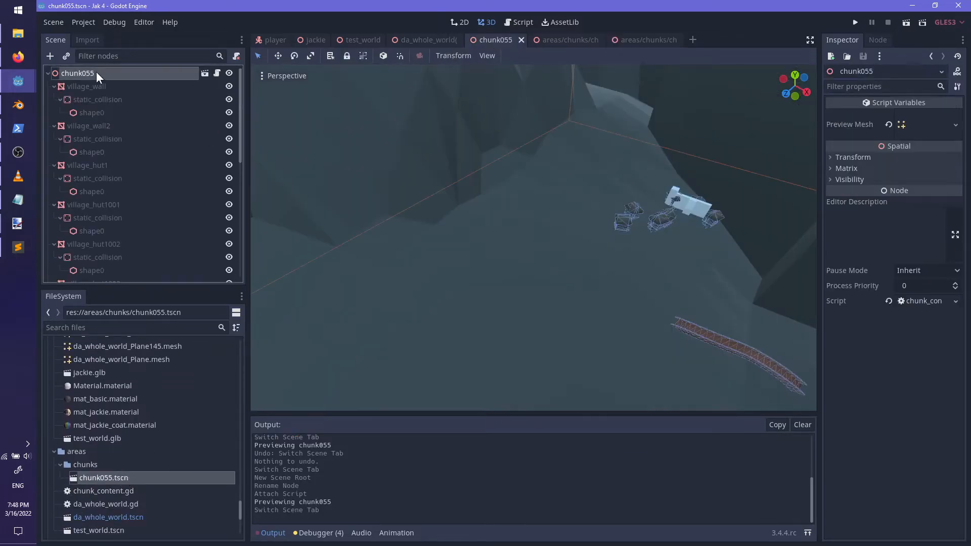
click(955, 125)
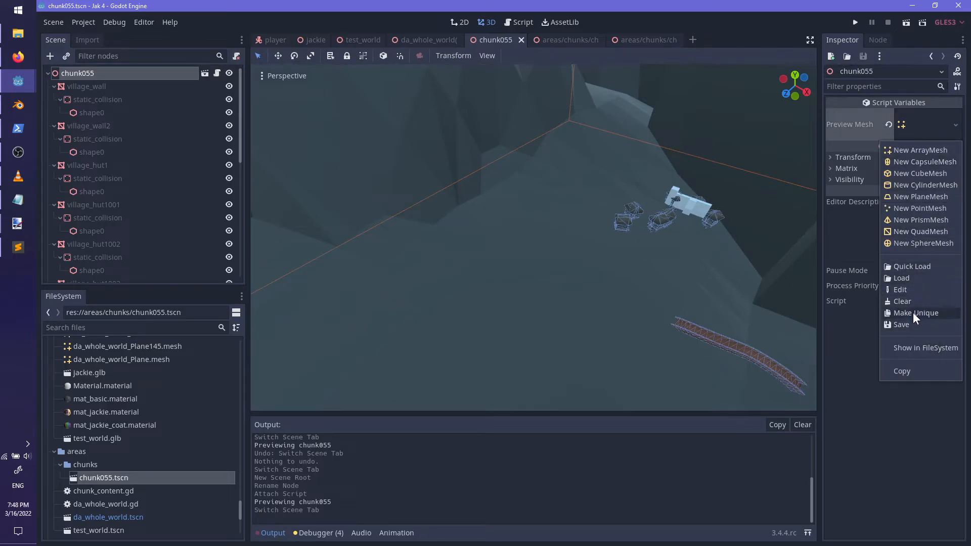
click(959, 131)
click(960, 127)
click(921, 372)
click(635, 44)
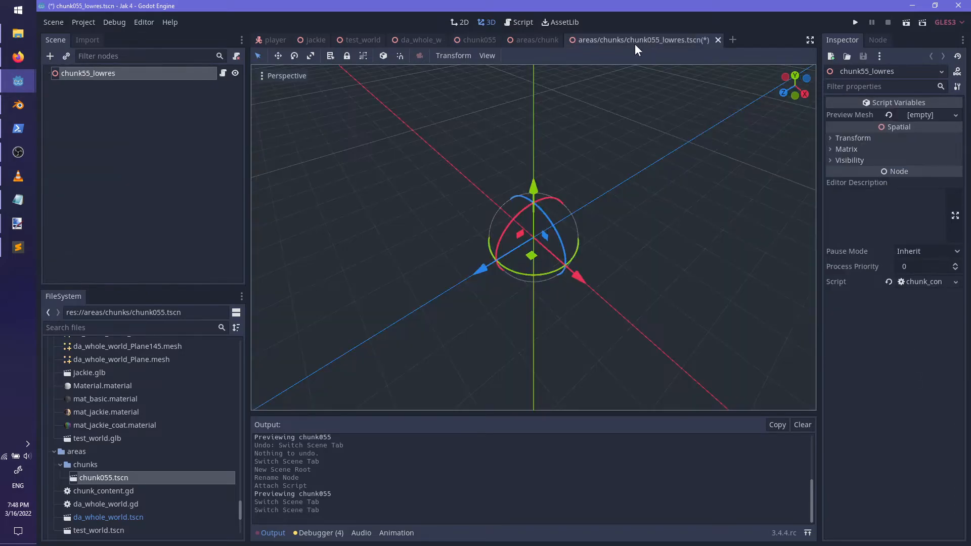
click(956, 115)
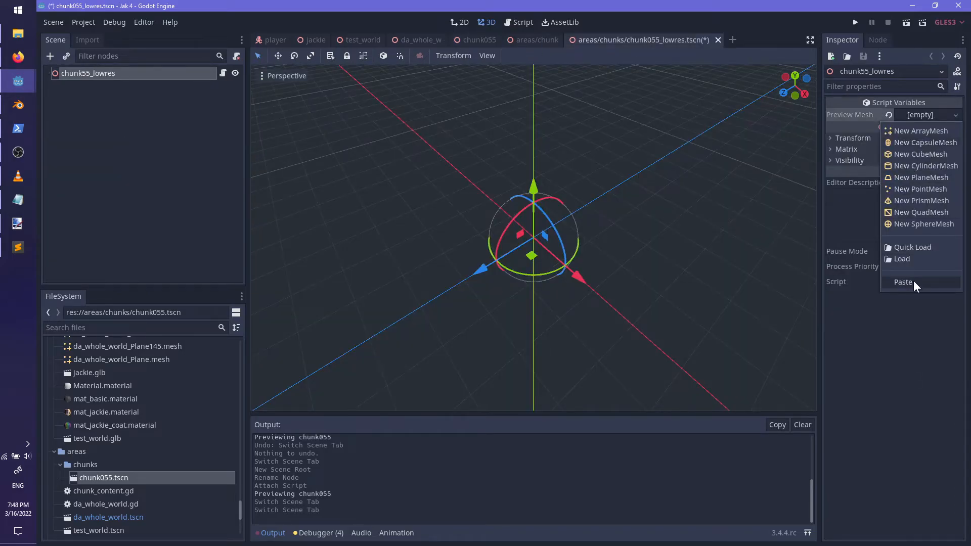
click(914, 280)
middle_drag(566, 173, 547, 177)
scroll(563, 191, down, 2)
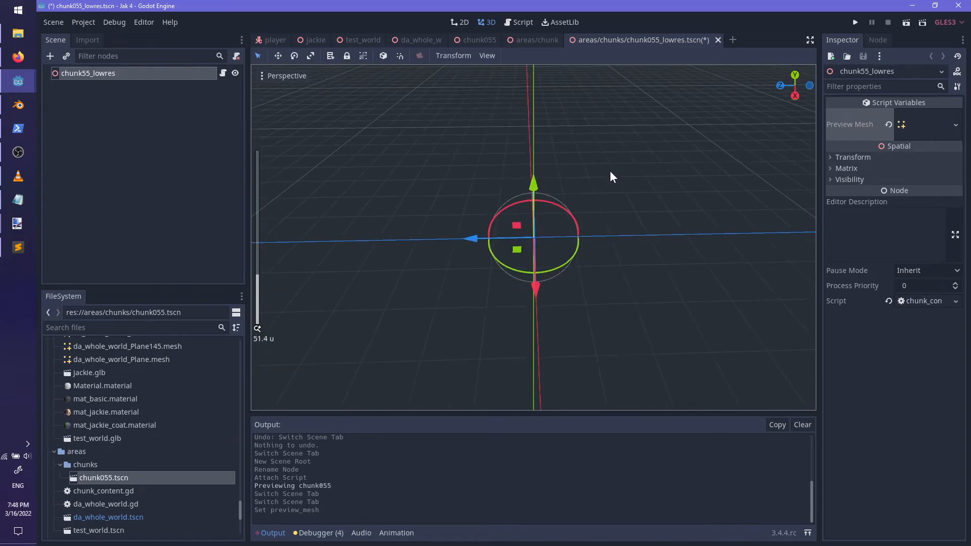
key(ctrl+s)
scroll(607, 182, down, 10)
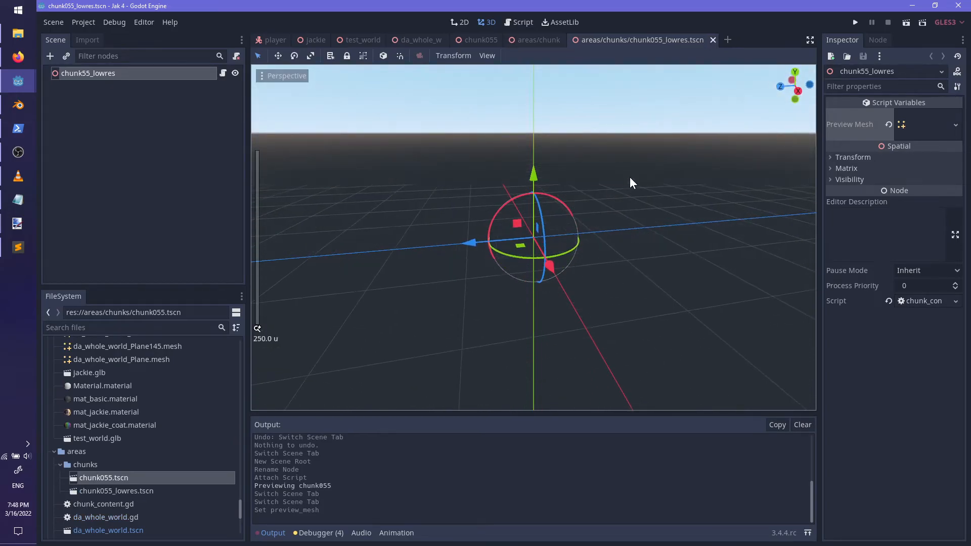
- Close the old duplicated chunk055_lowres scene without saving it and return to the new low-resolution scene
middle_drag(630, 180, 545, 209)
drag(536, 42, 666, 40)
click(656, 40)
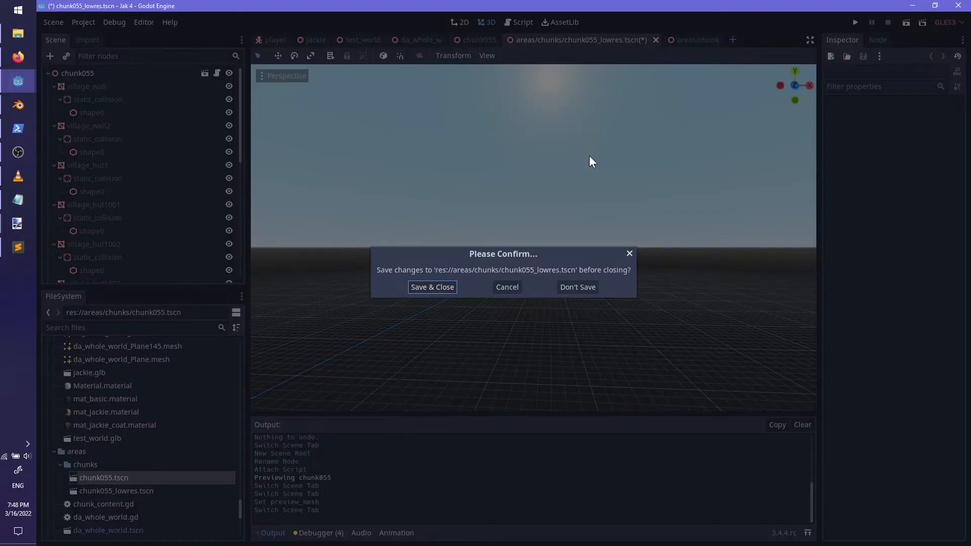
click(564, 287)
click(569, 39)
scroll(594, 214, up, 2)
middle_drag(594, 214, 296, 154)
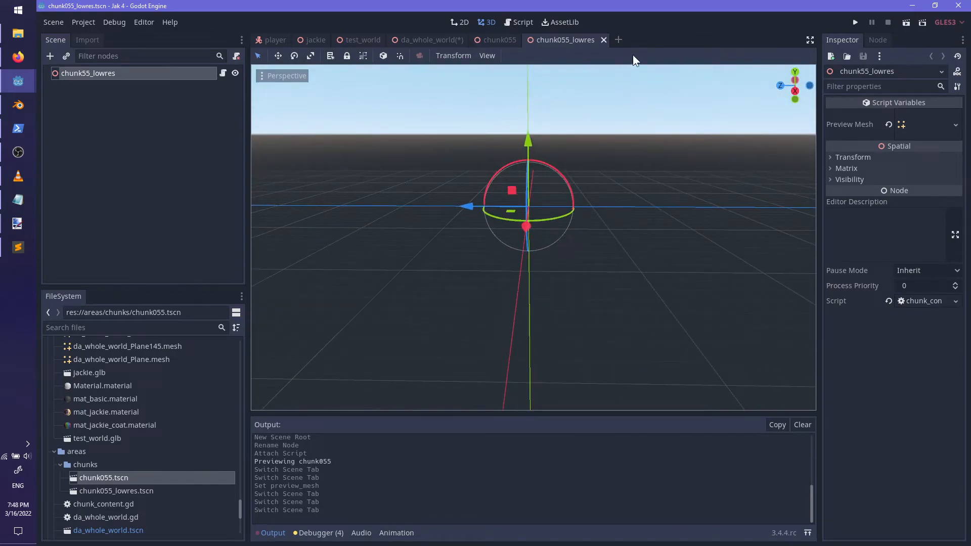
- Increase the View Z-Far distance in the 3D viewport settings
click(484, 54)
click(515, 236)
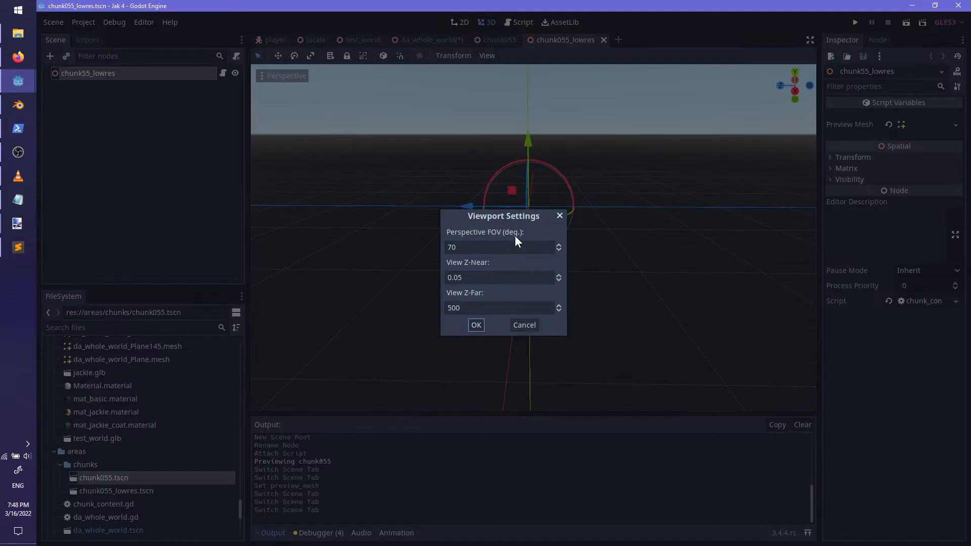
click(472, 308)
key(shift+Tab)
click(482, 327)
scroll(434, 272, down, 10)
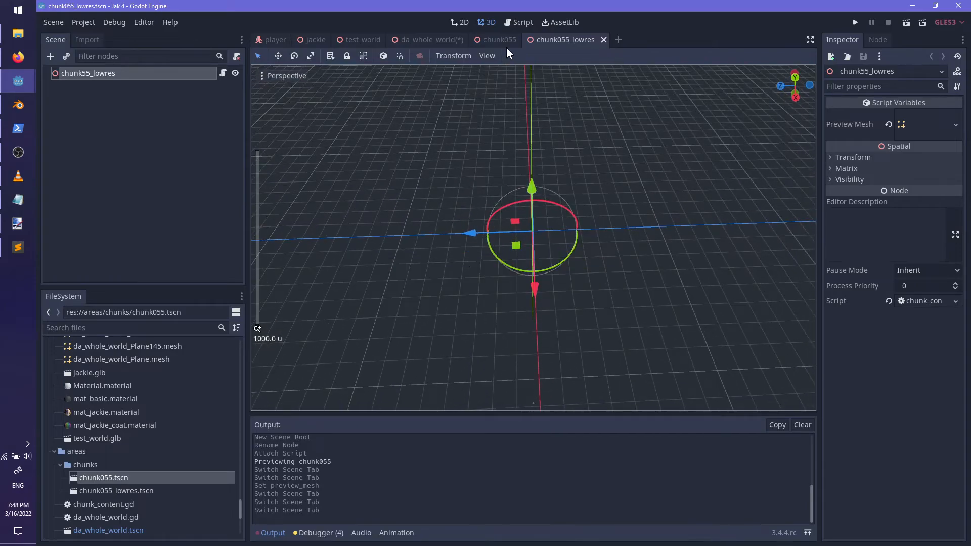
- Close chunk055_lowres, save the da_whole_world scene, and reopen chunk055_lowres.tscn to load its terrain preview
click(604, 40)
click(433, 40)
key(ctrl+s)
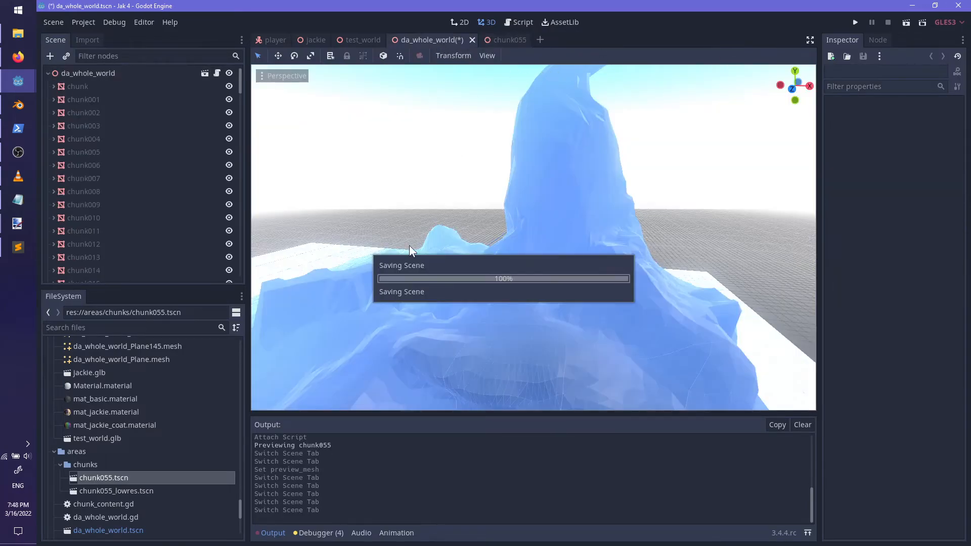
double_click(126, 481)
double_click(129, 490)
scroll(516, 289, up, 8)
middle_drag(497, 280, 571, 436)
scroll(572, 440, up, 8)
scroll(591, 317, up, 8)
- Add a CSGBox node under the chunk55_lowres root
click(98, 75)
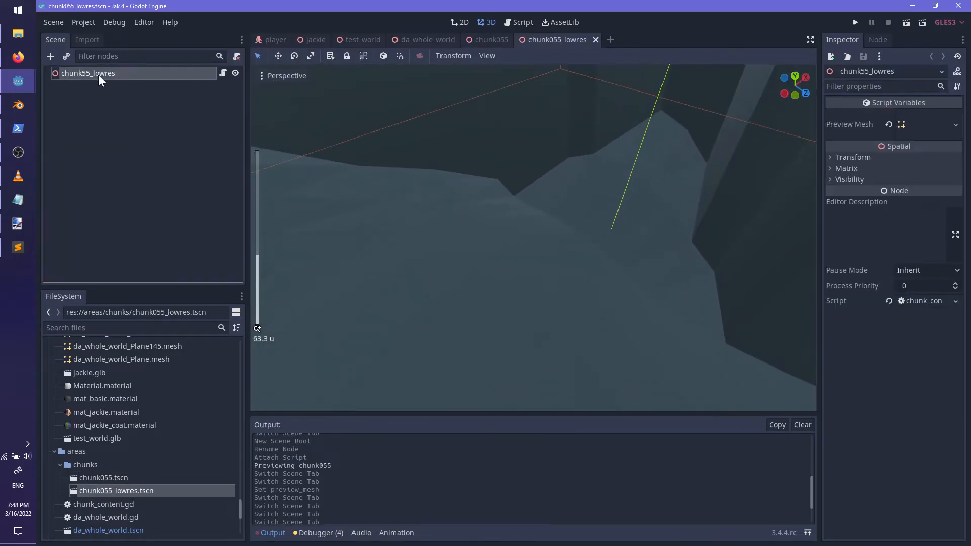
key(ctrl+a)
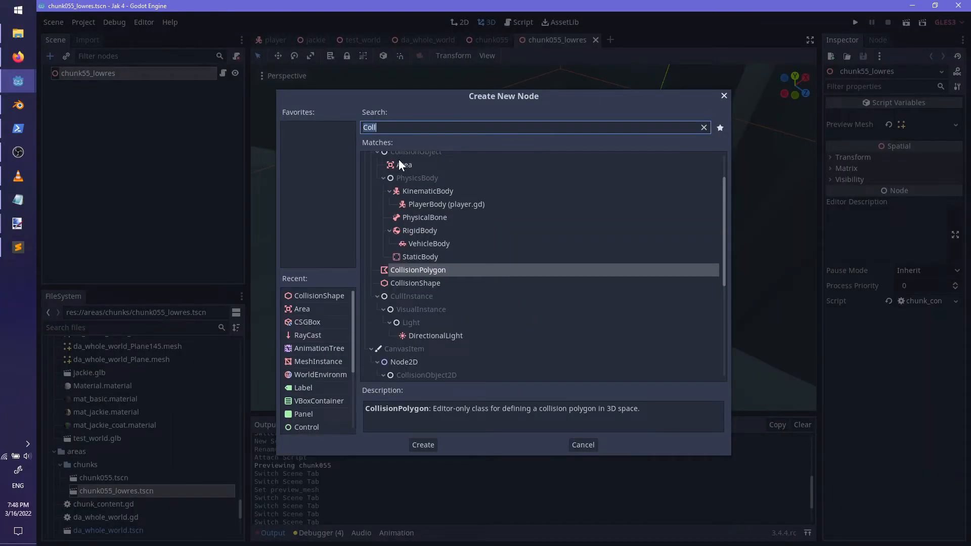
text(CGS)
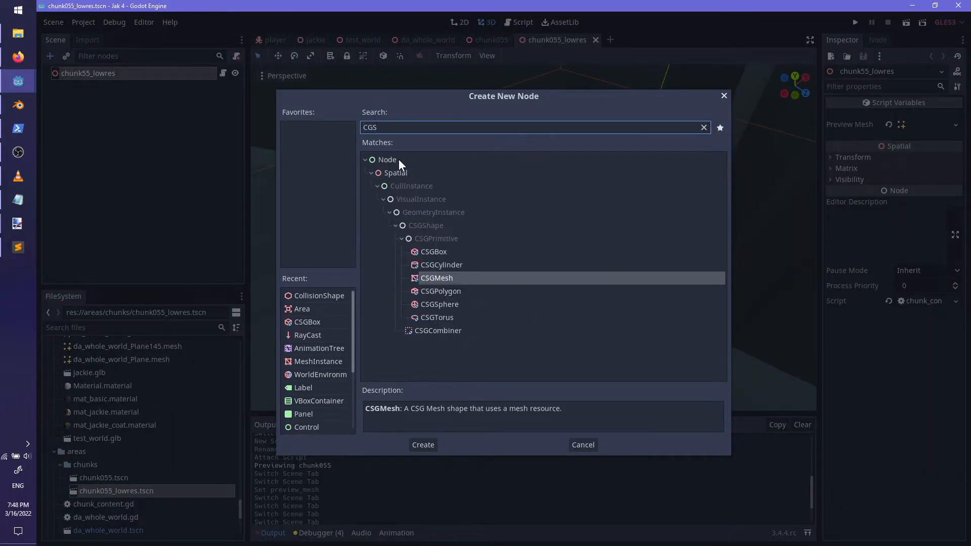
key(Return)
- Position the box on the terrain, stretch it to about 130.3 high and 194.1 deep, and save the scene
scroll(480, 229, down, 5)
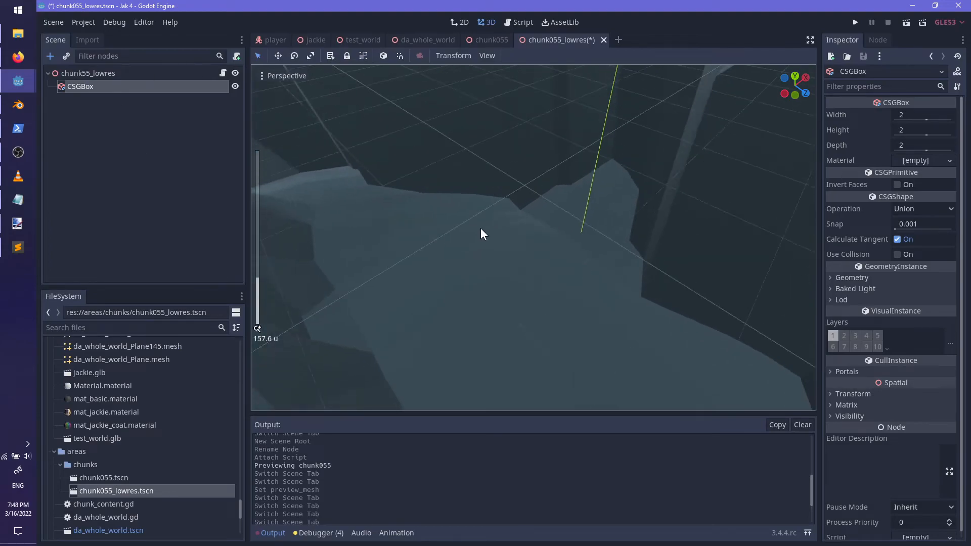
middle_drag(485, 226, 477, 226)
drag(595, 140, 640, 104)
drag(605, 76, 551, 194)
middle_drag(622, 212, 556, 248)
scroll(620, 274, up, 5)
key(ctrl+s)
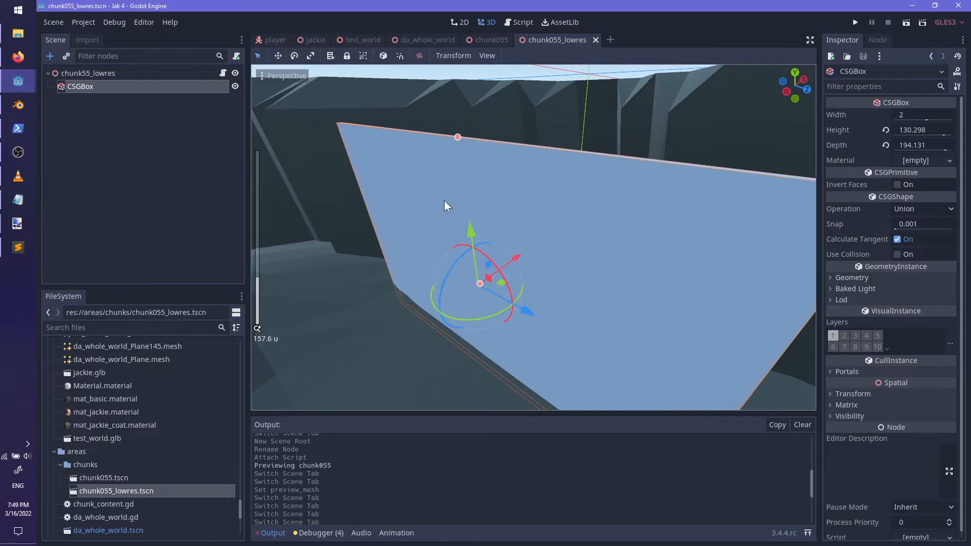
scroll(541, 243, down, 6)
- Examine the village and bridge layout in the chunk055 scene, and close that scene
key(ctrl+shift+Tab)
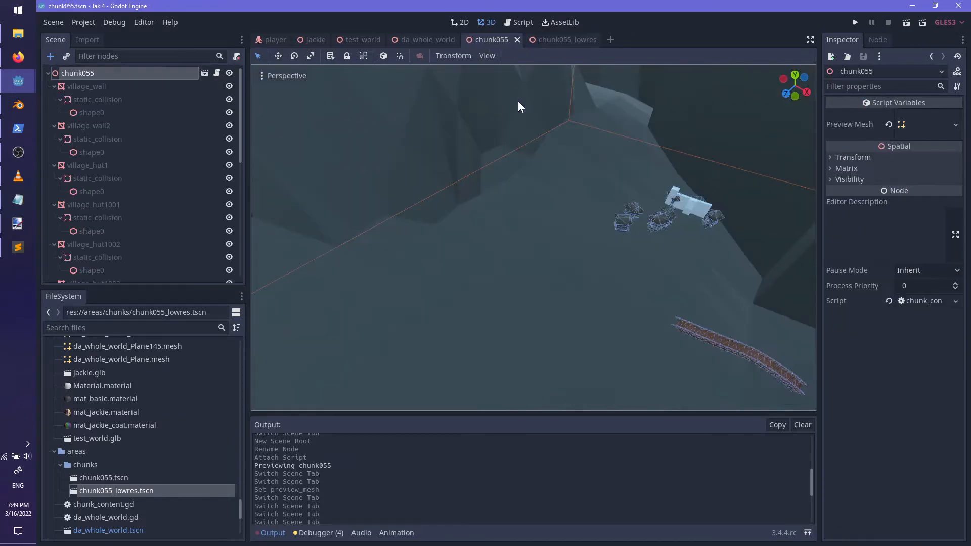
middle_drag(653, 274, 612, 267)
scroll(622, 320, down, 4)
middle_drag(622, 321, 558, 244)
scroll(558, 244, up, 3)
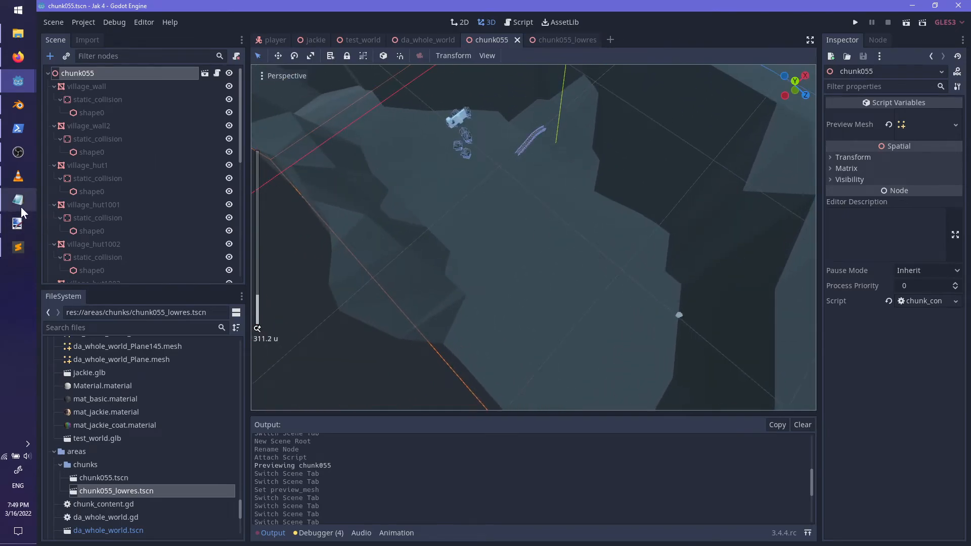
click(517, 40)
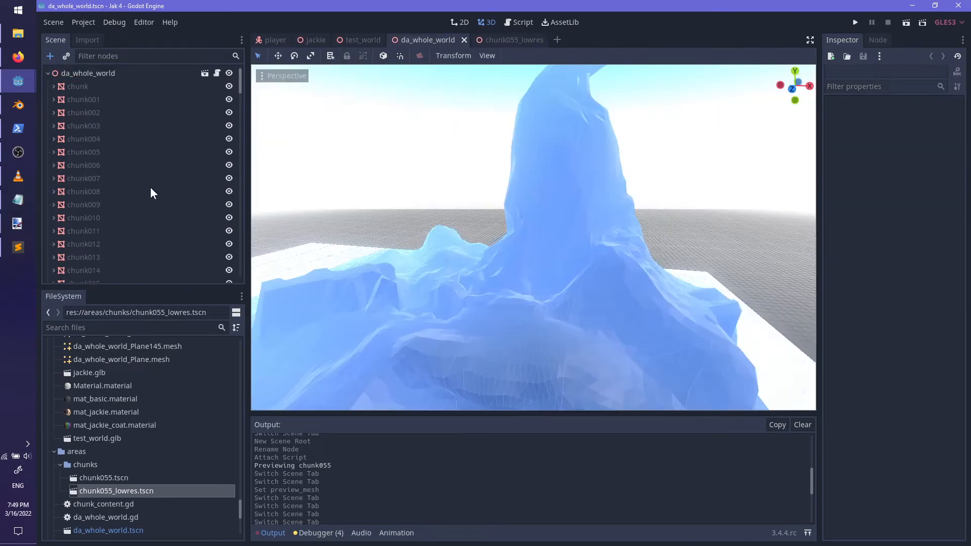
- Switch to Blender, save chunk055.blend and check its GLB Export options, and return to Godot
mouse_move(18, 105)
click(50, 105)
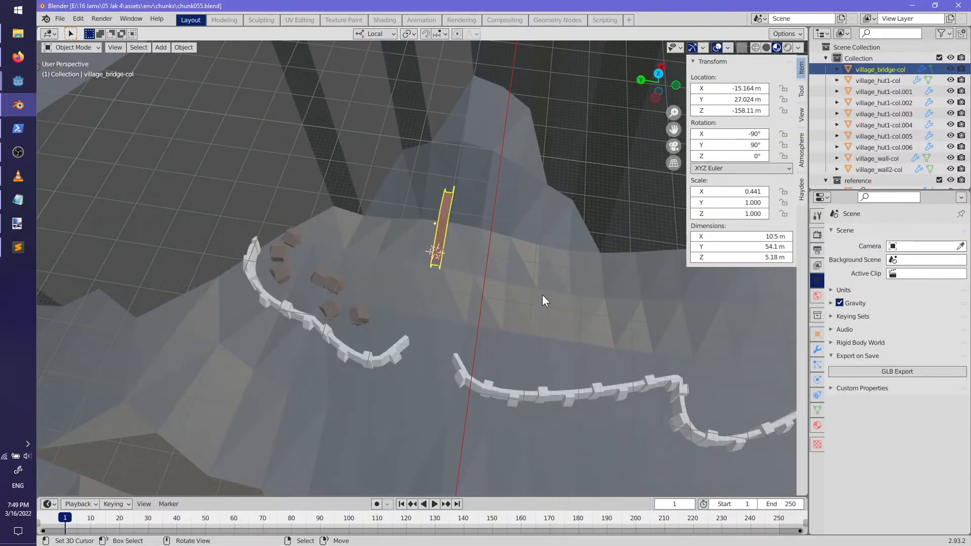
key(ctrl+s)
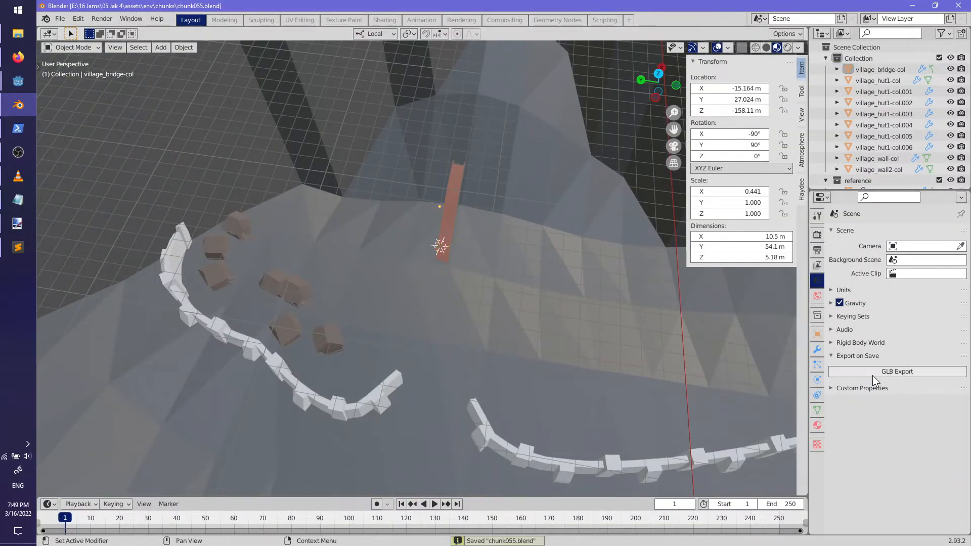
click(873, 375)
click(684, 403)
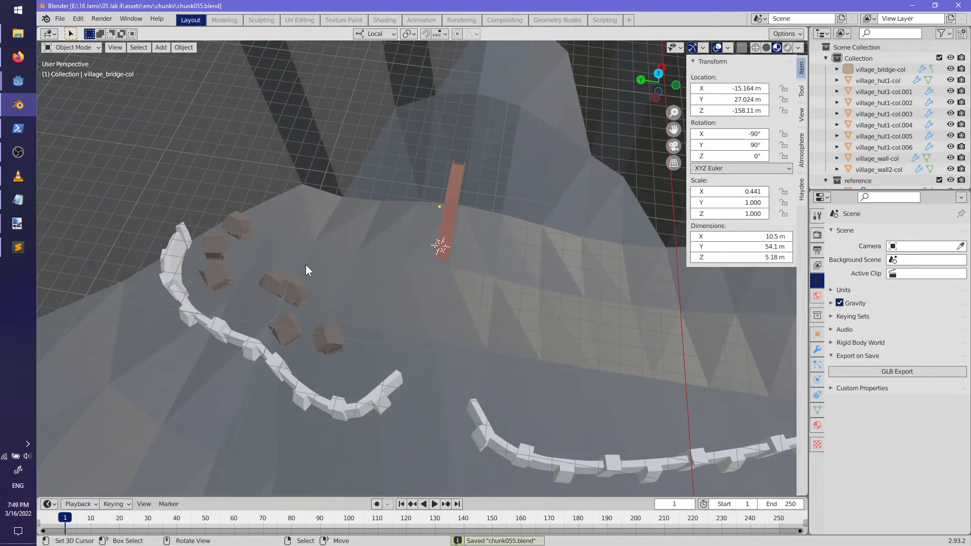
mouse_move(18, 80)
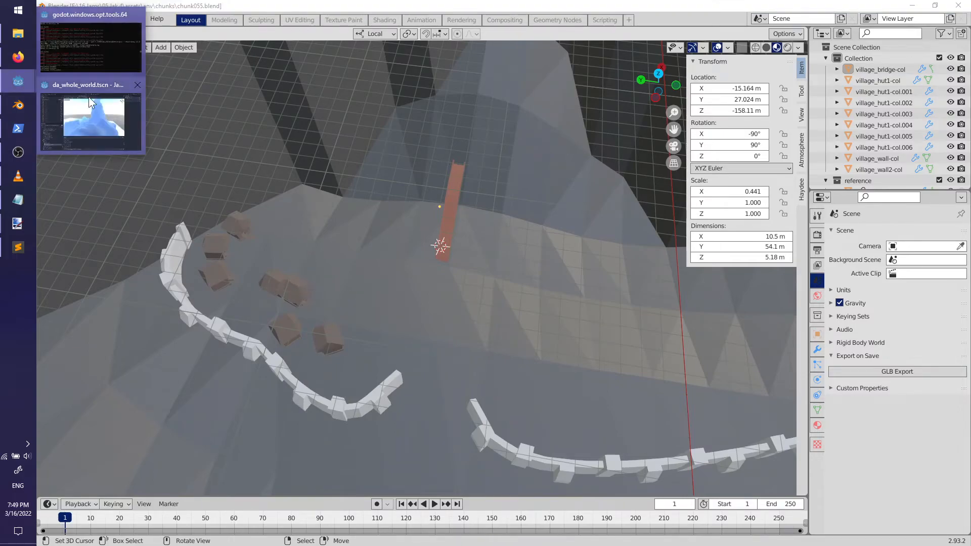
click(82, 99)
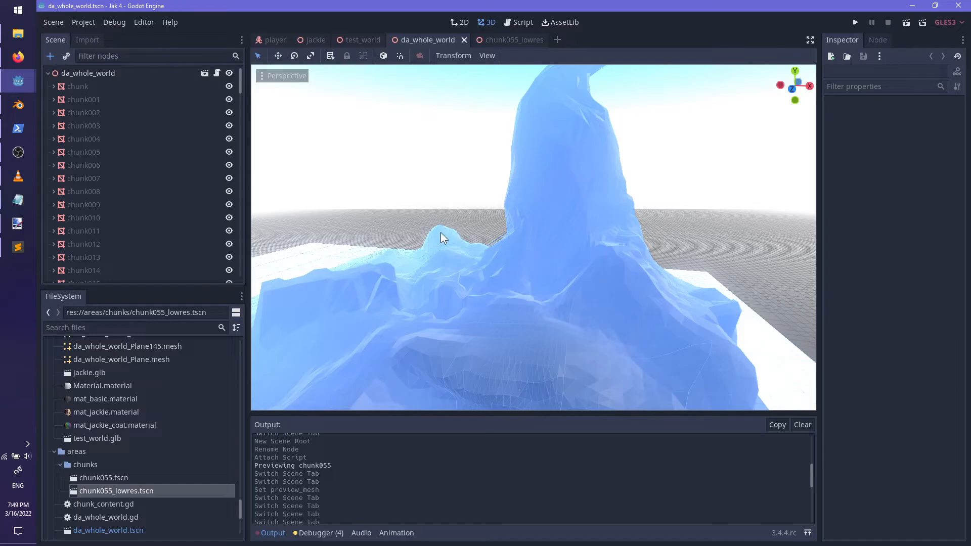
- Open the da_whole_world.gd script and declare var lowres_chunks: Dictionary below the player variable
click(514, 40)
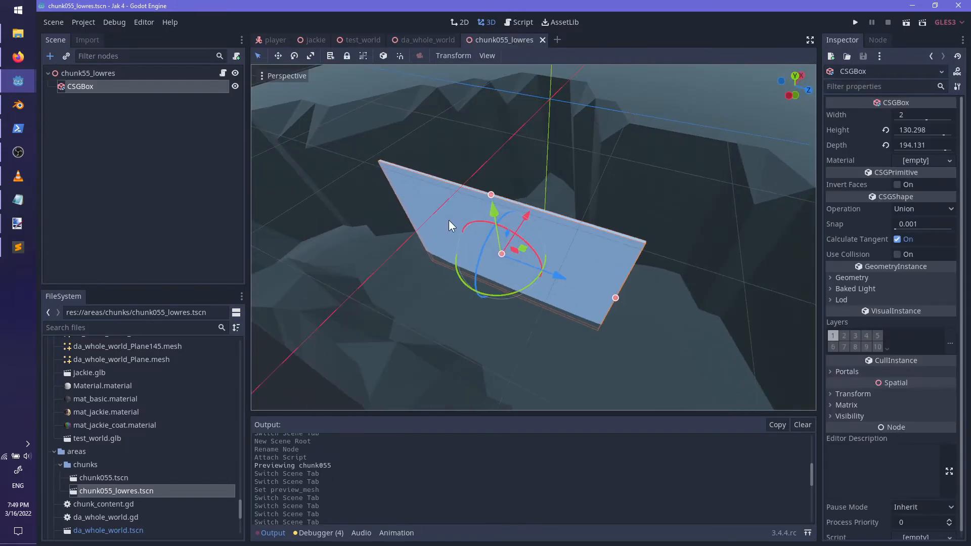
click(421, 38)
click(519, 23)
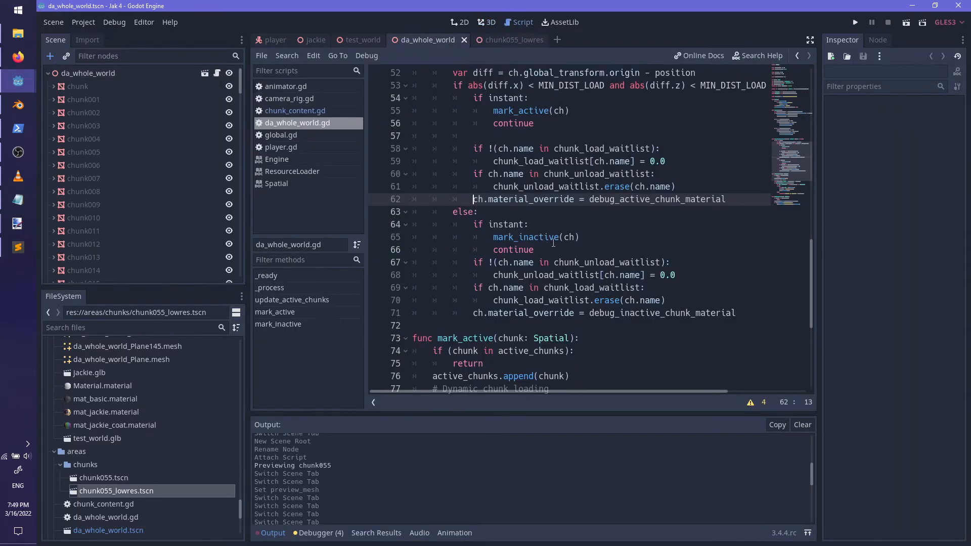
click(790, 70)
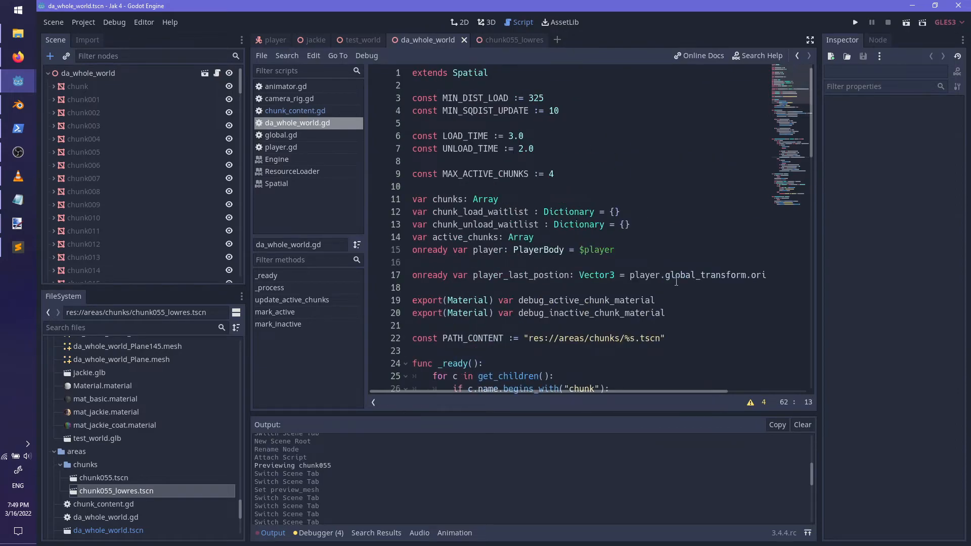
scroll(677, 281, down, 1)
click(658, 183)
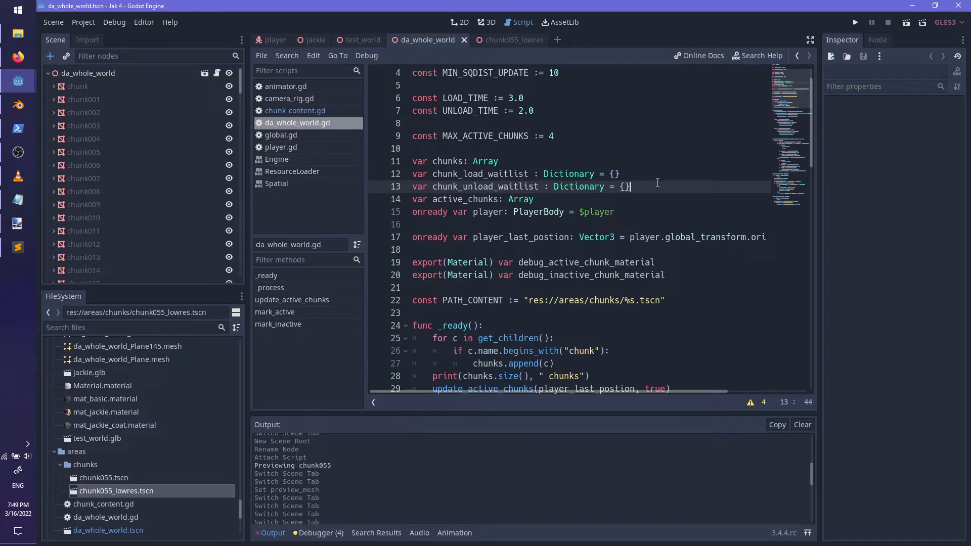
key(Down)
key(Down)
key(Return)
text(var lowres_)
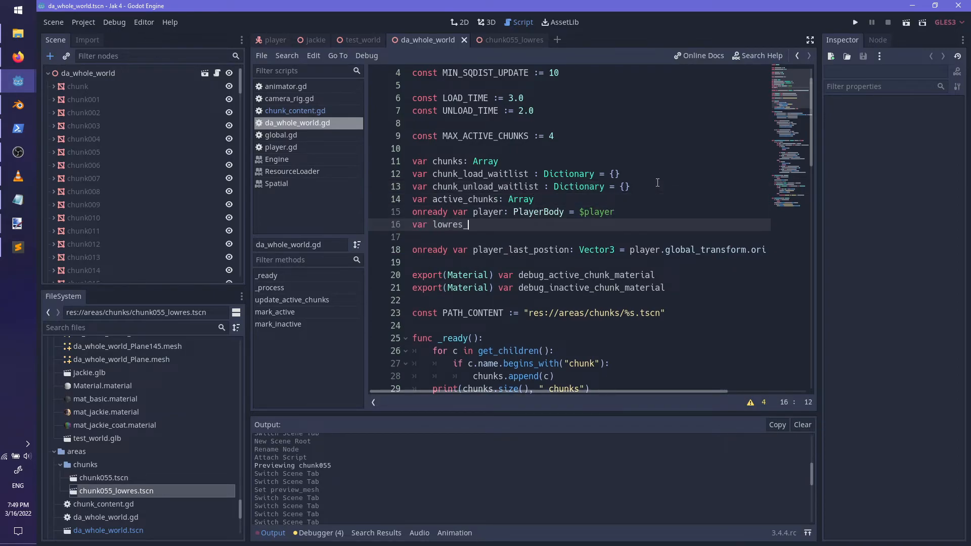
text(chunks: Dictioqnary)
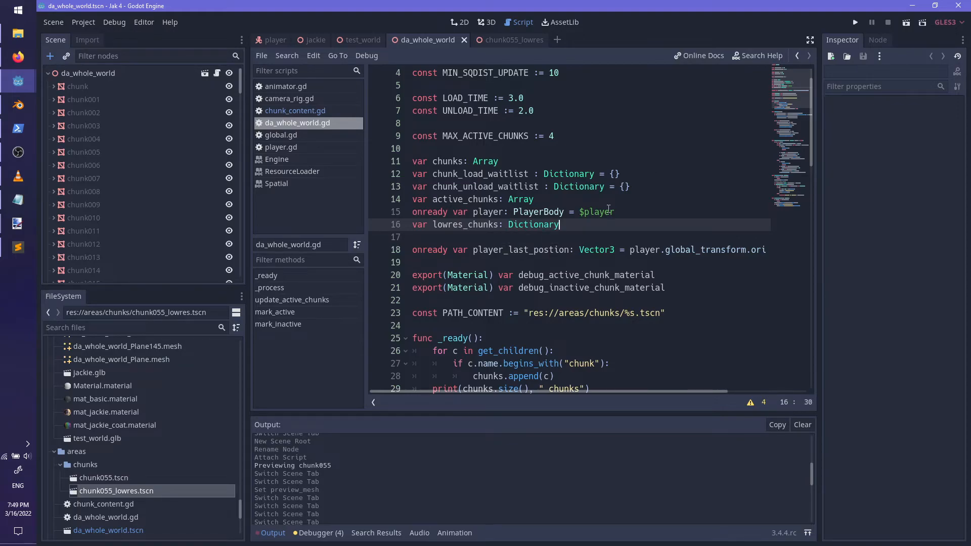
- Add the constant PATH_LOWRES := "res://areas/chunks/%s_lowres.tscn" below PATH_CONTENT
scroll(608, 209, down, 1)
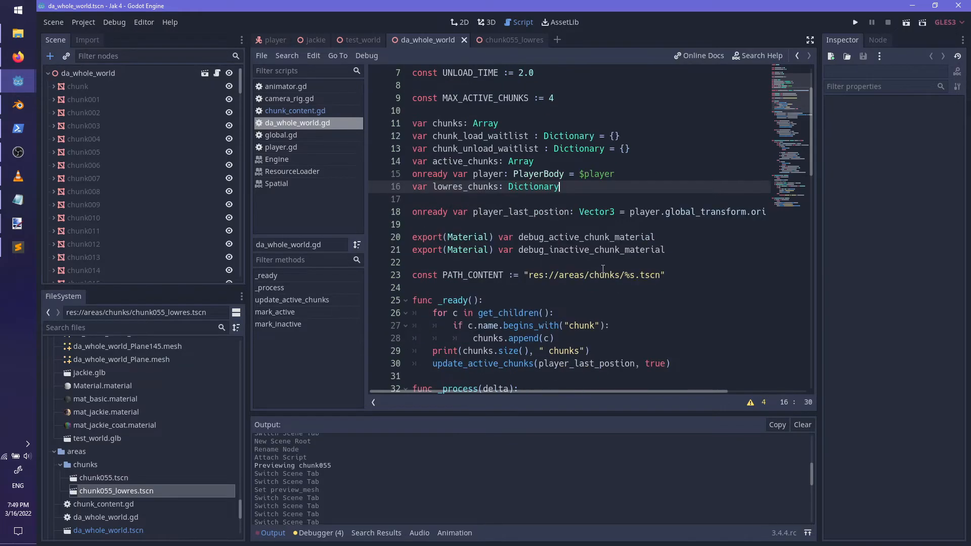
scroll(647, 276, down, 3)
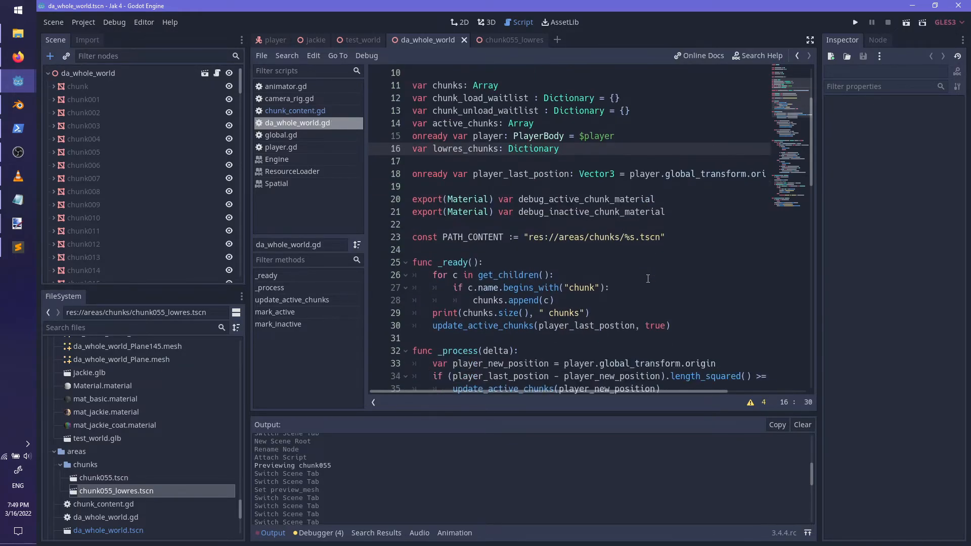
click(685, 153)
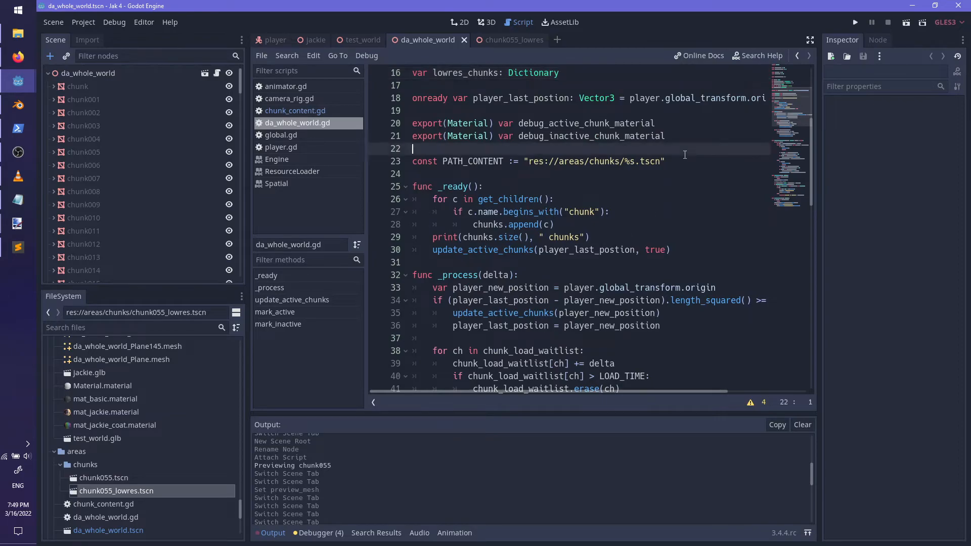
click(691, 163)
key(Return)
text(const PATH_LOWRES := "res://rea)
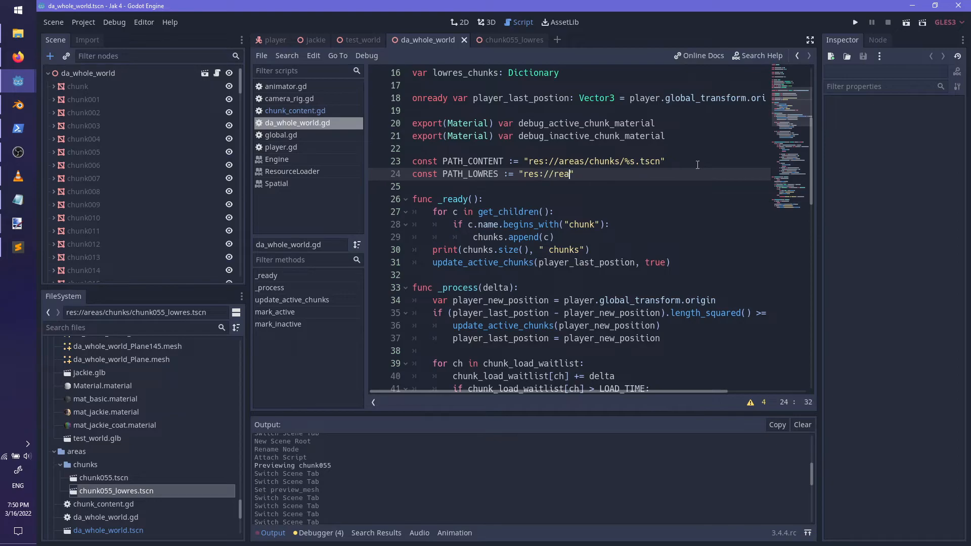
text(areas/chunks/%s_lowres.tscn)
- In _ready, after chunks.append(c), add var lowres_file: String = PATH_LOWRES % c.name
scroll(645, 251, down, 5)
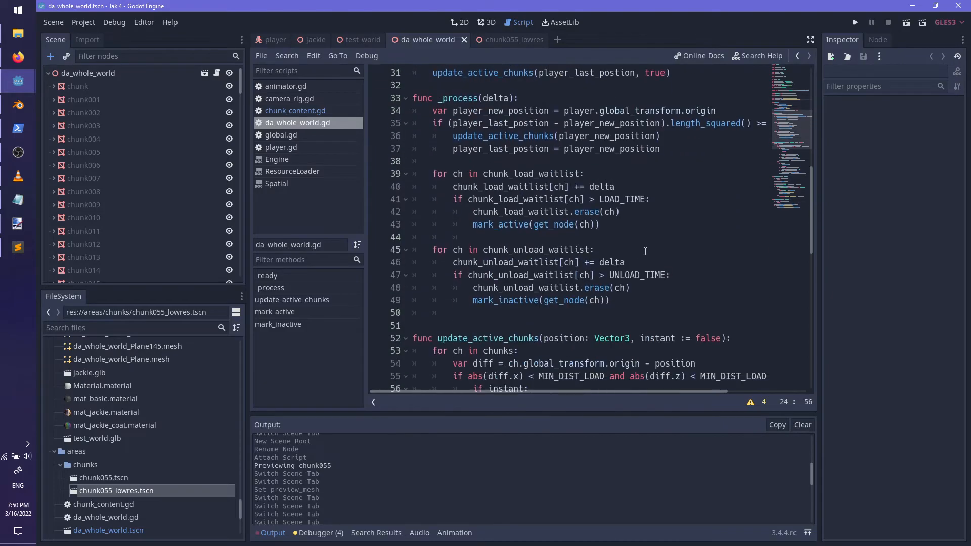
scroll(646, 251, down, 3)
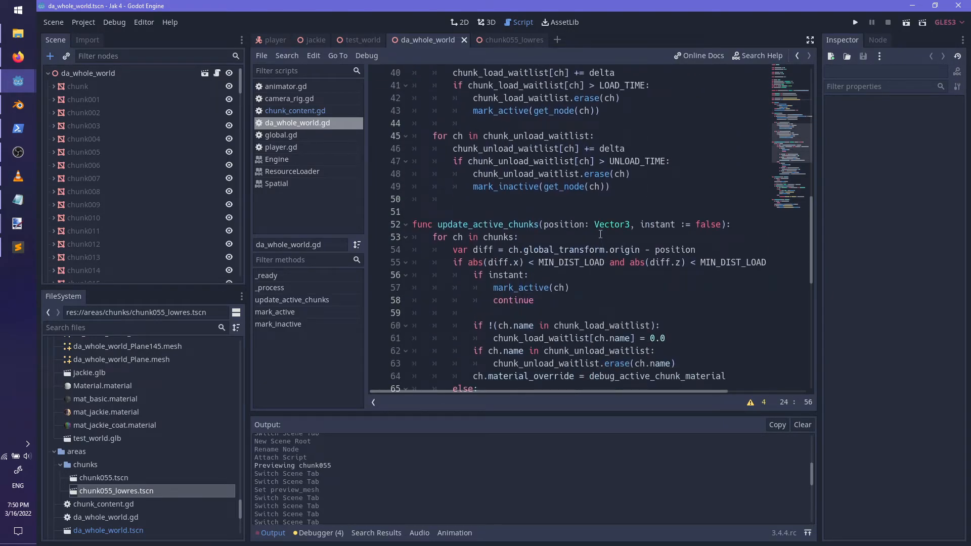
scroll(601, 234, down, 3)
scroll(579, 228, up, 6)
click(685, 146)
scroll(673, 166, up, 3)
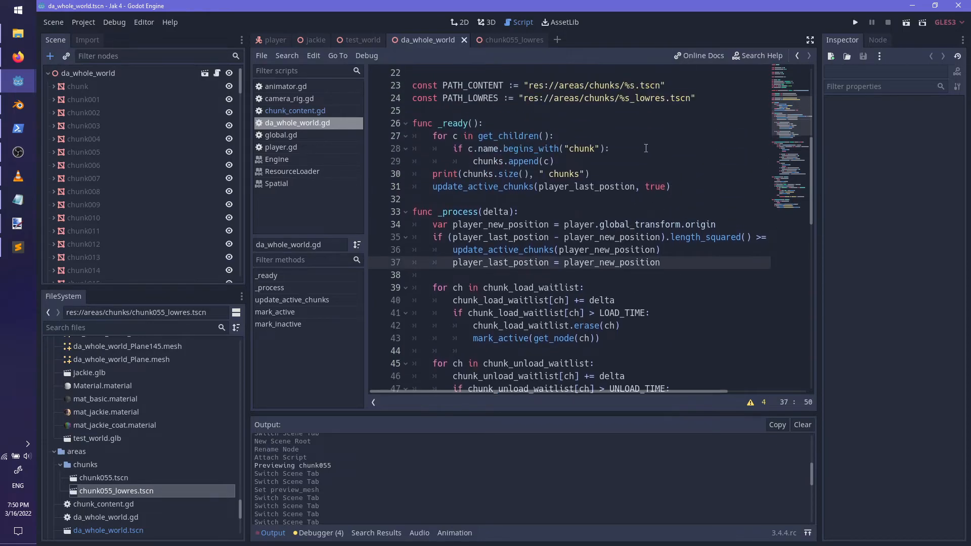
click(646, 148)
click(643, 157)
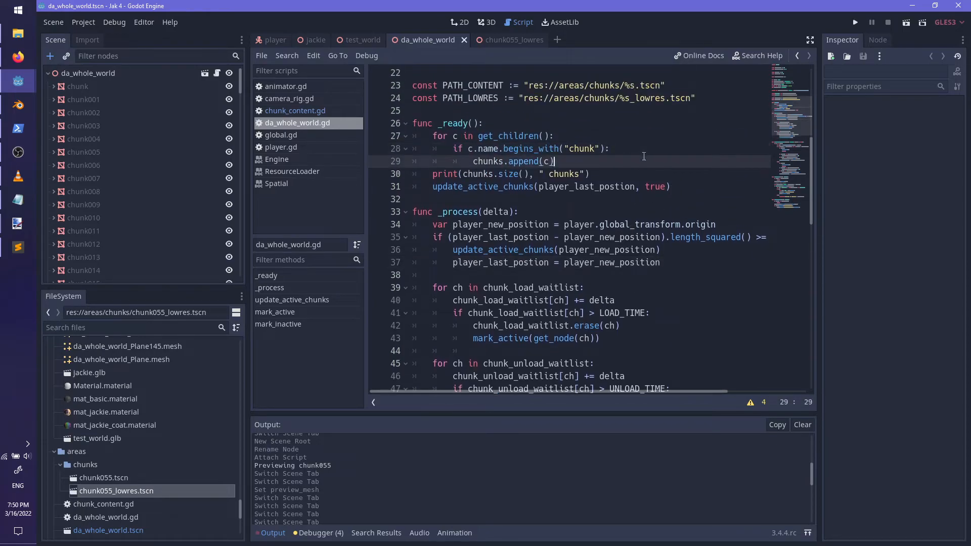
key(Return)
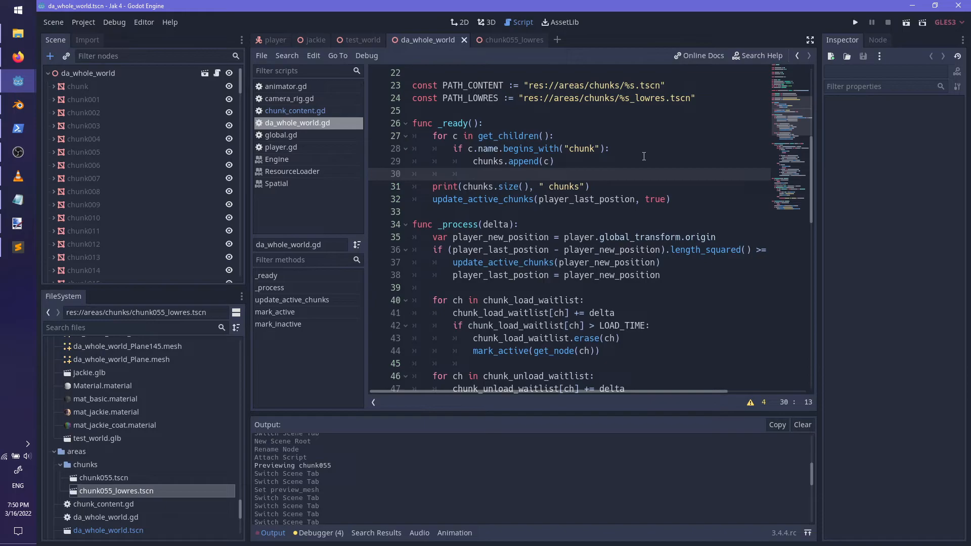
text(var lor)
key(BackSpace)
text(wres_fioe)
key(BackSpace)
key(BackSpace)
key(BackSpace)
text(le: String = )
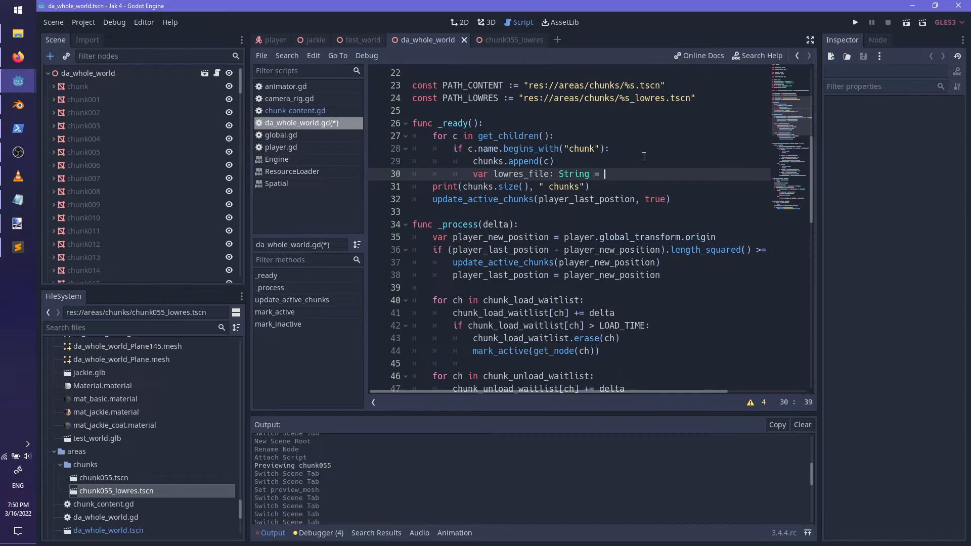
text(PATH)_)
key(BackSpace)
text(_LOWRES)
text(% c.name)
- Add the condition if ResourceLoader.exists(lowres_file): below the lowres_file declaration
key(Return)
text(if ResourceLoader.exists(lores_file)
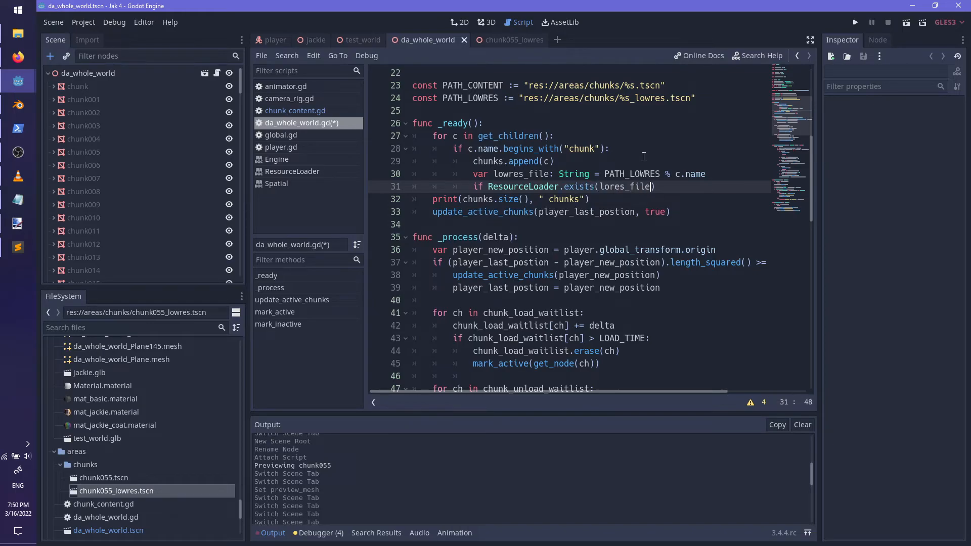
key(Right)
text(w)
key(End)
text(:)
- Inside the exists check, add var scn: PackedScene = load(lowres_file)
key(Return)
text(var )
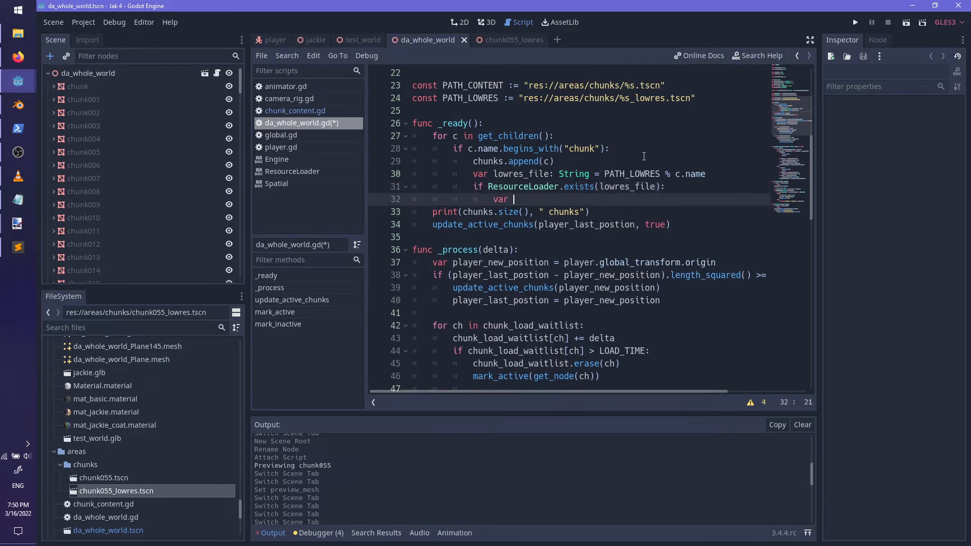
text(scn =)
text(l)
key(Escape)
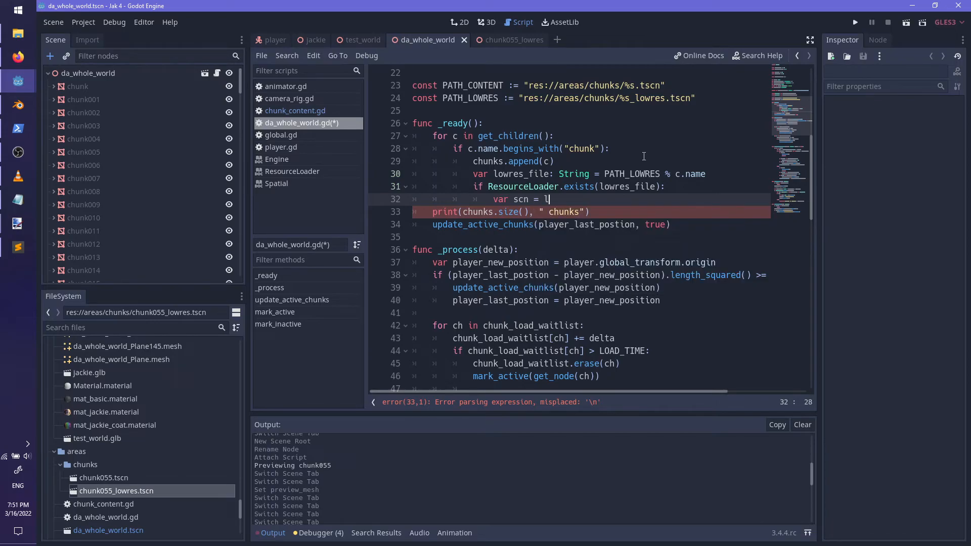
key(BackSpace)
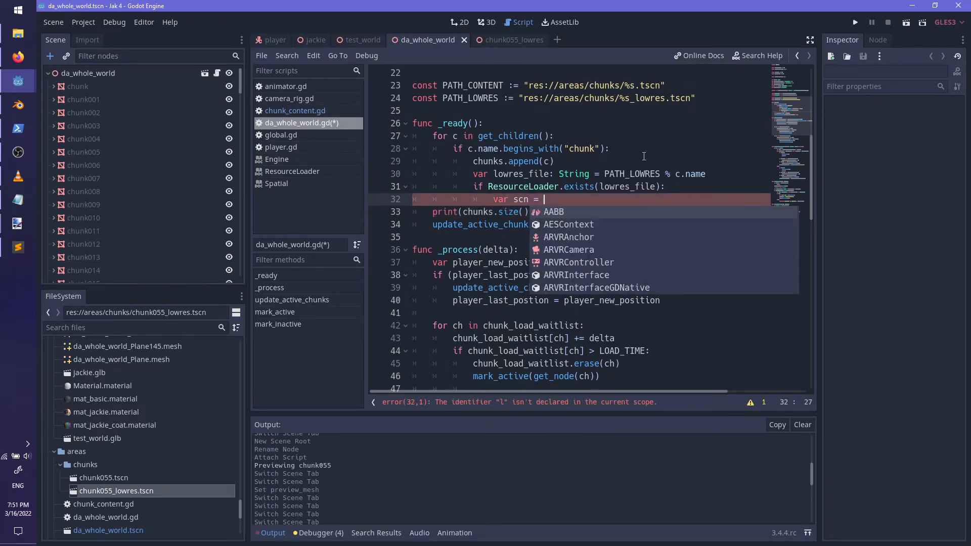
text(lowre)
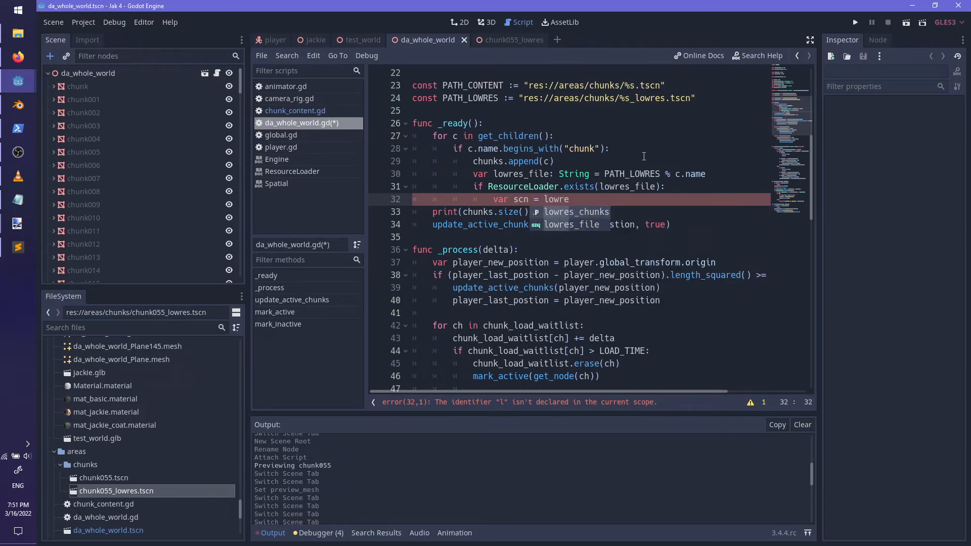
key(Down)
key(Return)
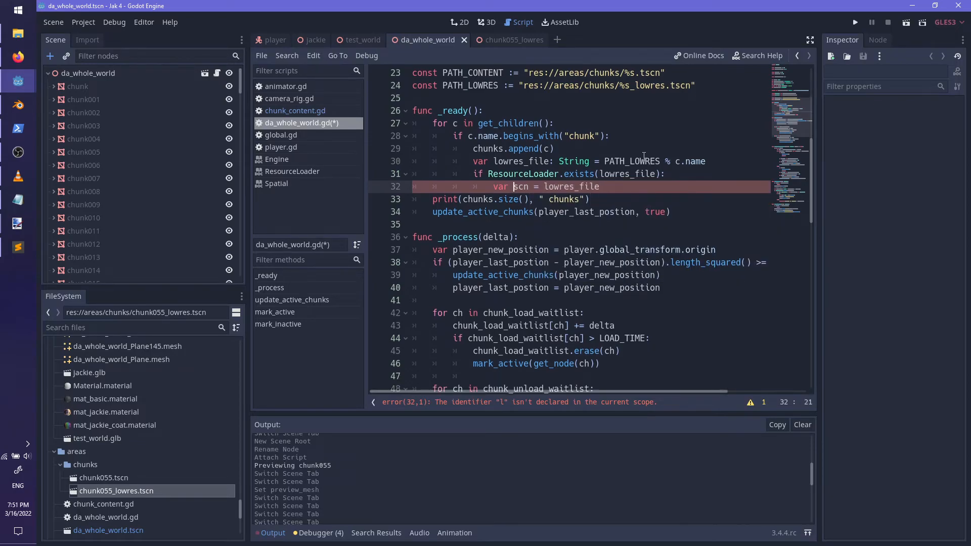
text(: PackedScene)
key(Right)
key(Right)
key(Right)
text(load()
key(End)
text())
- Add an if scn: condition below the load line
key(Return)
text(if !scn:)
key(Return)
text(print_debvu)
key(ctrl+BackSpace)
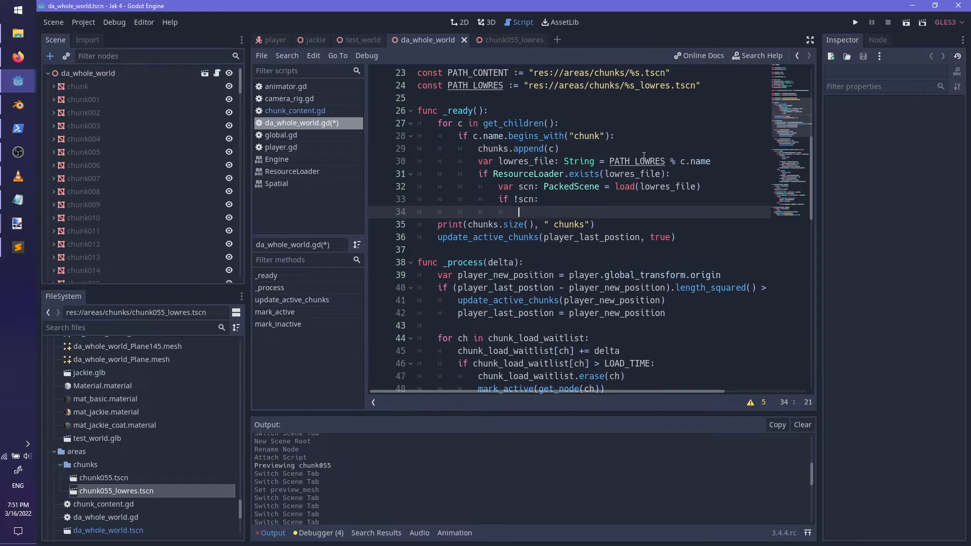
key(Up)
key(BackSpace)
- Write the dictionary entry lowres_chunks[c.name] inside the if scn block
key(Down)
text(low)
key(Return)
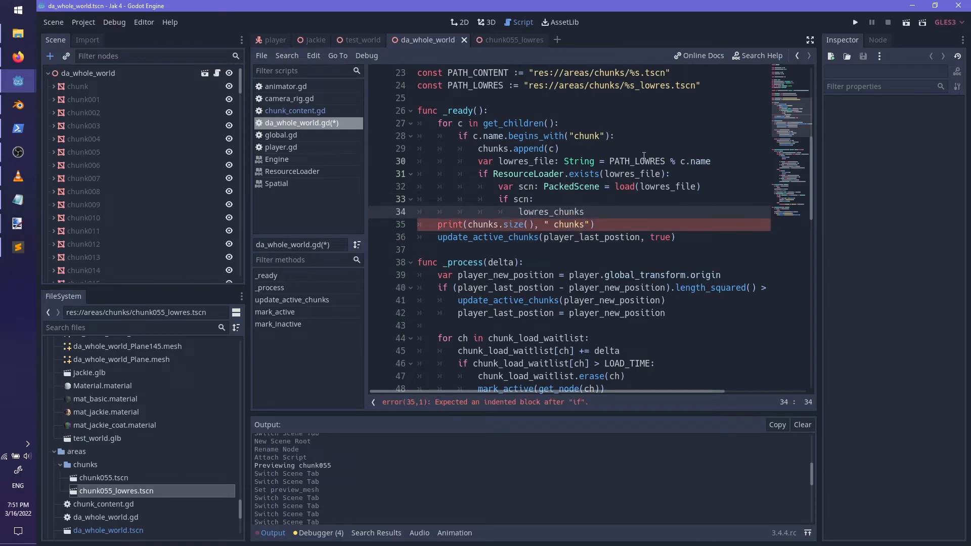
key(Escape)
key(BackSpace)
scroll(632, 273, up, 7)
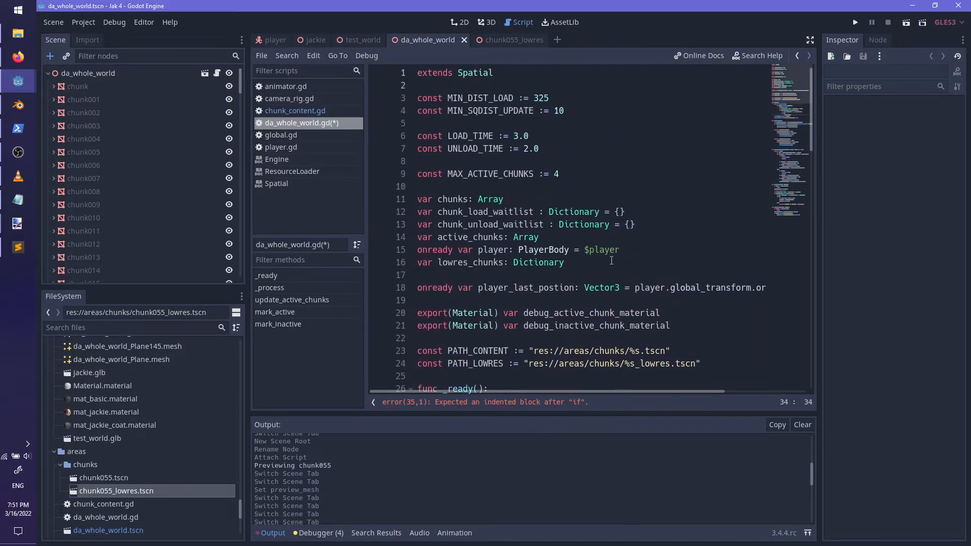
scroll(648, 236, down, 5)
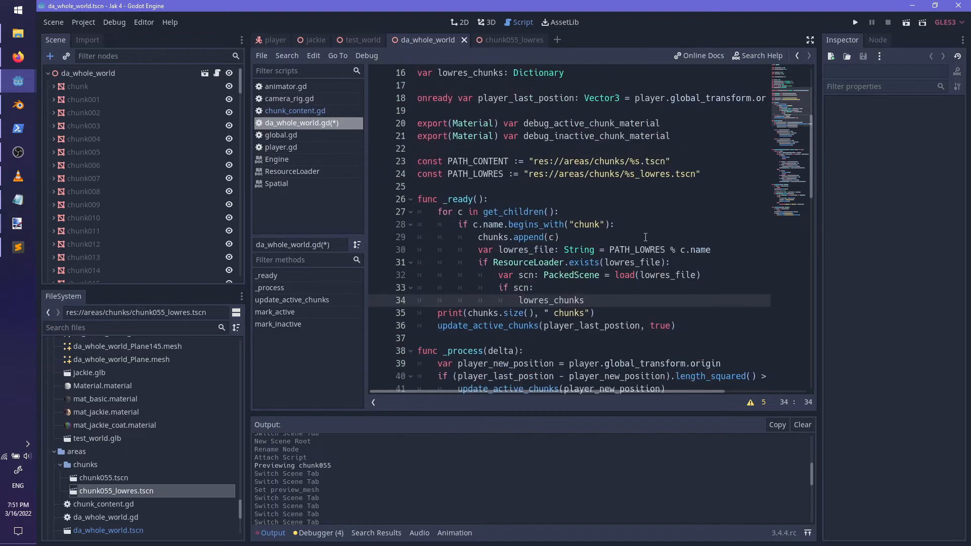
text([)
text(c,)
text(name)
- Above the dictionary entry, add var node = scn.instance() and node.name = "lowres"
key(ctrl+shift+Return)
text(var node)
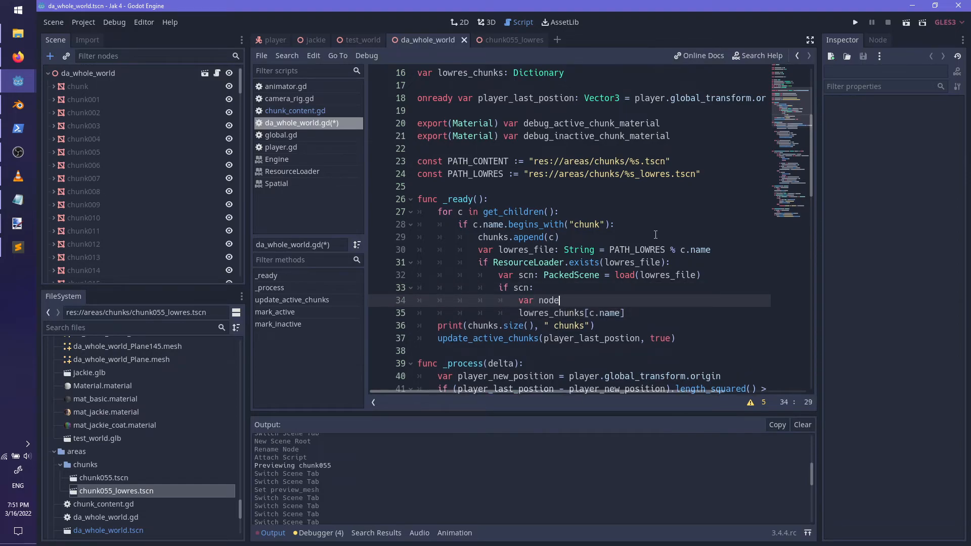
text( = scn.instance())
key(Return)
text(node.nam)
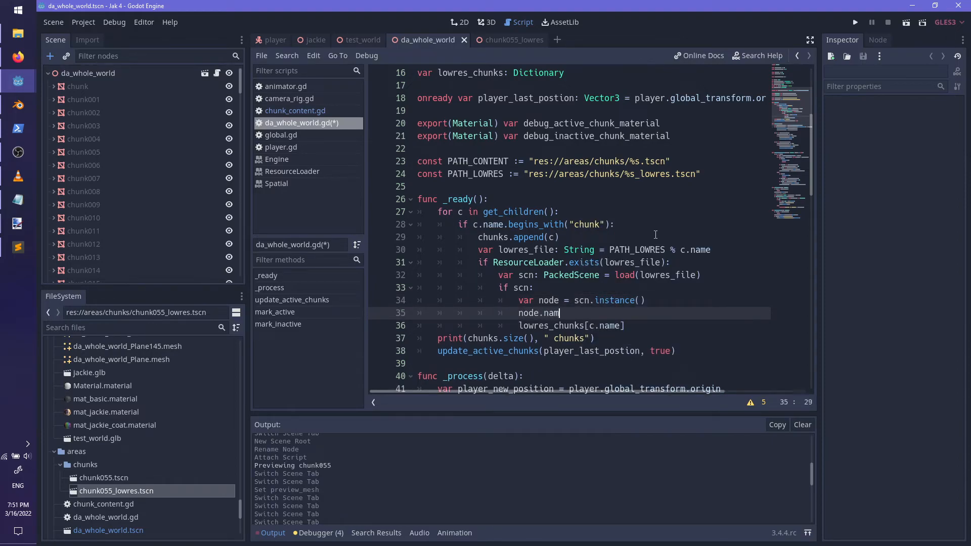
text(e = "lowres")
- Assign node to the lowres_chunks[c.name] entry and save the scene and script
key(Down)
key(End)
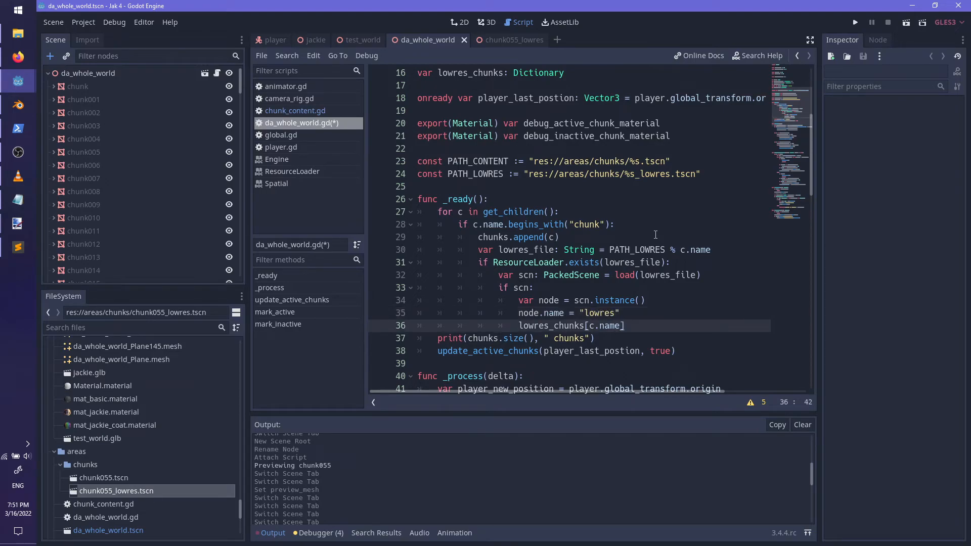
text(,)
key(BackSpace)
text(= node)
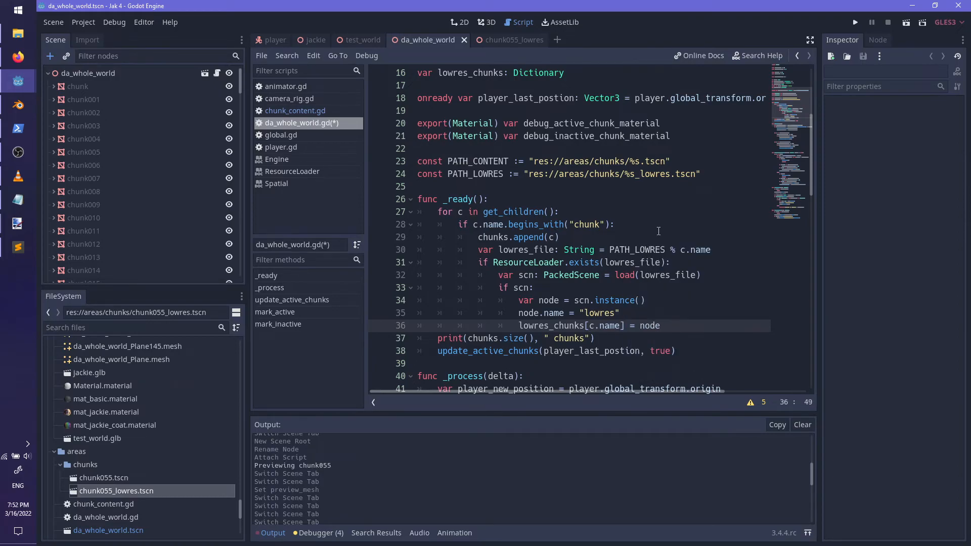
key(ctrl+s)
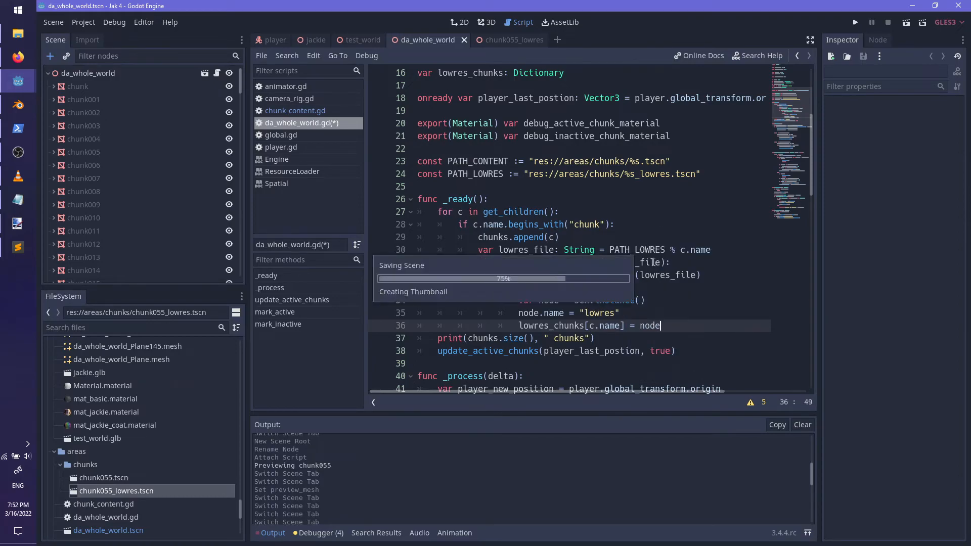
- At the end of mark_active, add the condition if chunk.has_node("lowres"):
scroll(674, 257, down, 5)
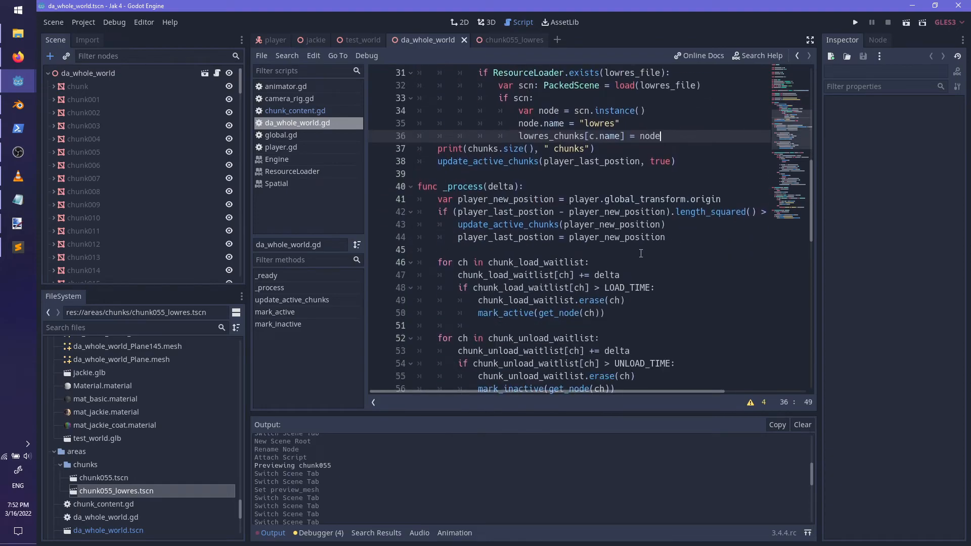
scroll(637, 243, down, 14)
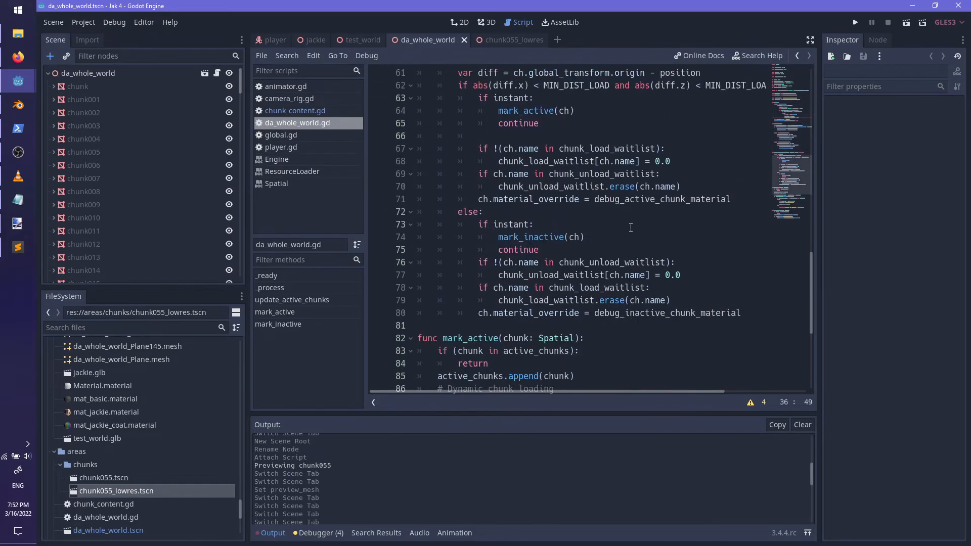
scroll(565, 232, down, 1)
click(640, 305)
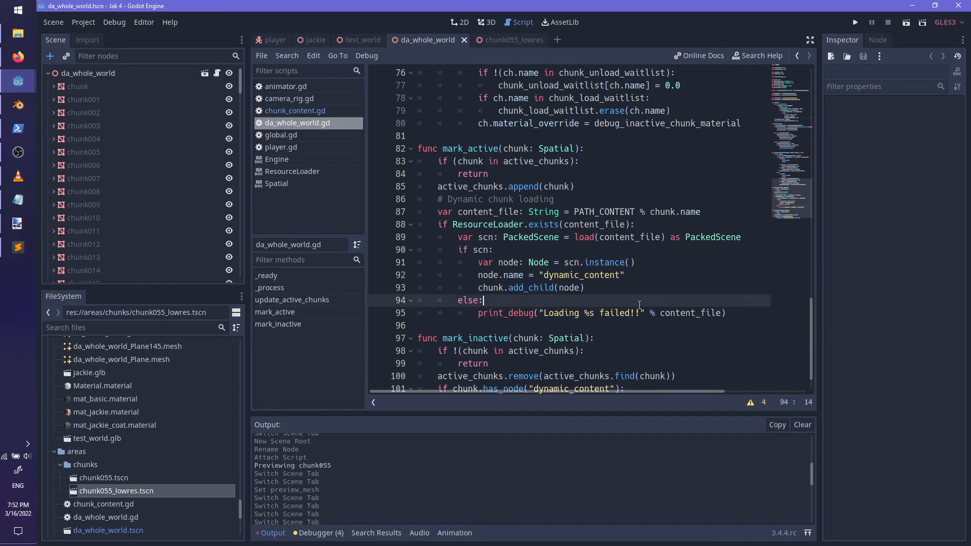
key(Down)
key(End)
key(Return)
key(BackSpace)
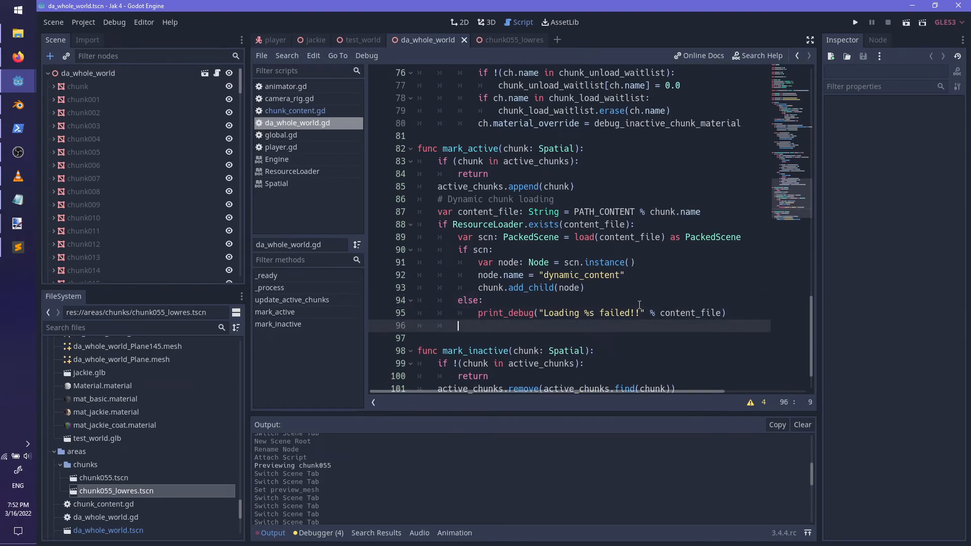
text(if)
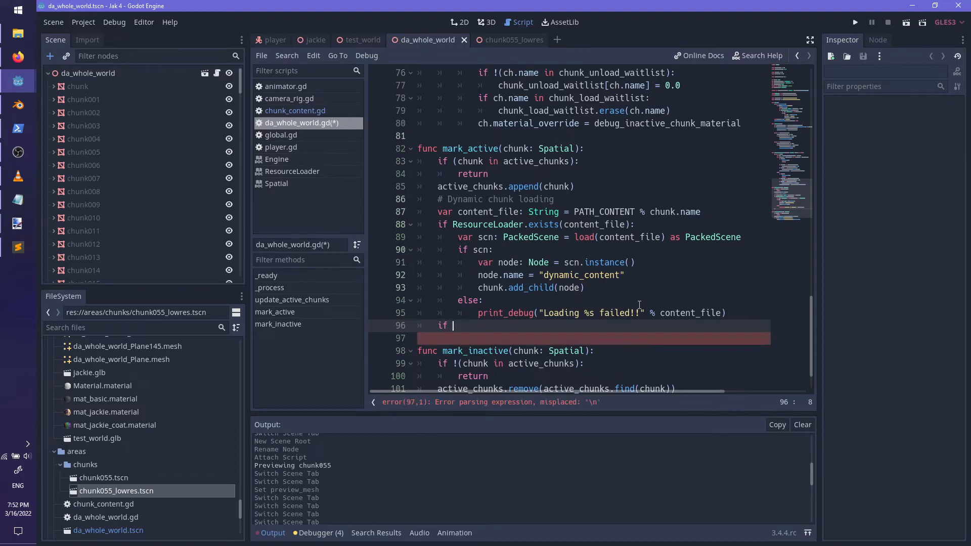
text( chunk )
text(has_node(")
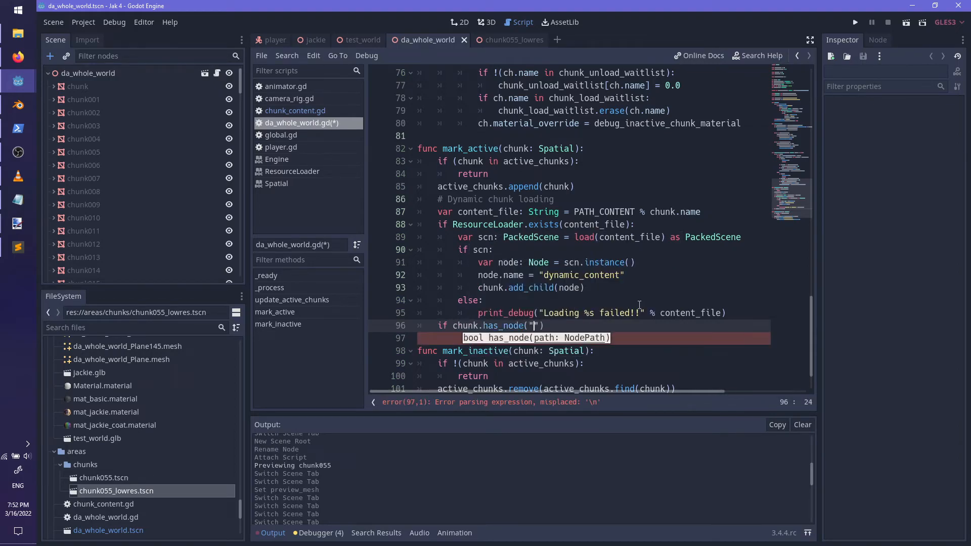
text(lowres"):)
key(Return)
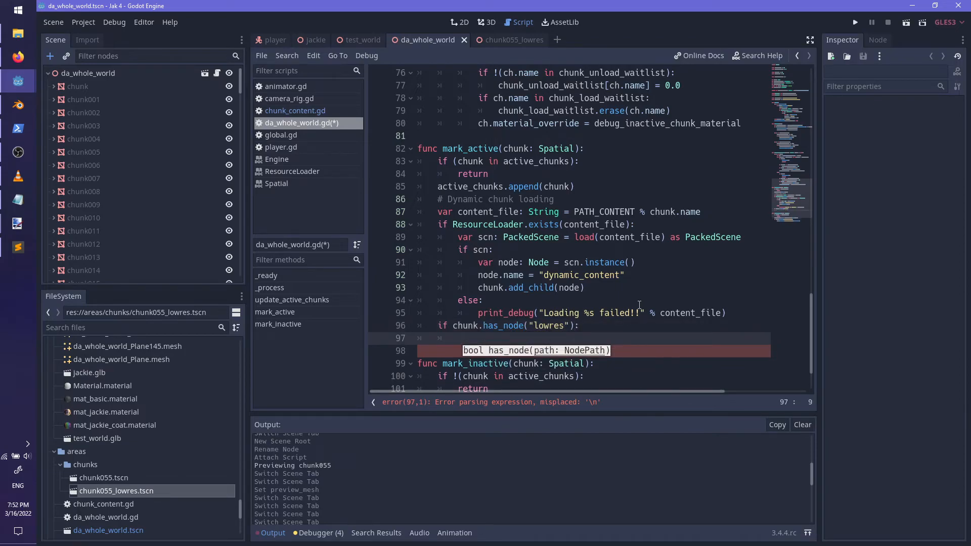
- Inside the lowres condition, write the call chunk.get_node("lowres")
text(chunk.get_node.)
key(BackSpace)
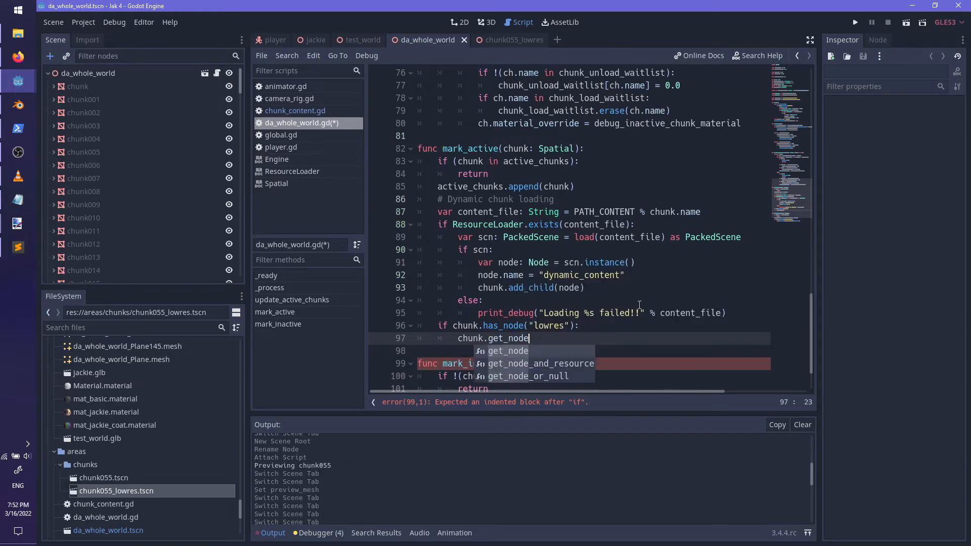
text(("lowres)
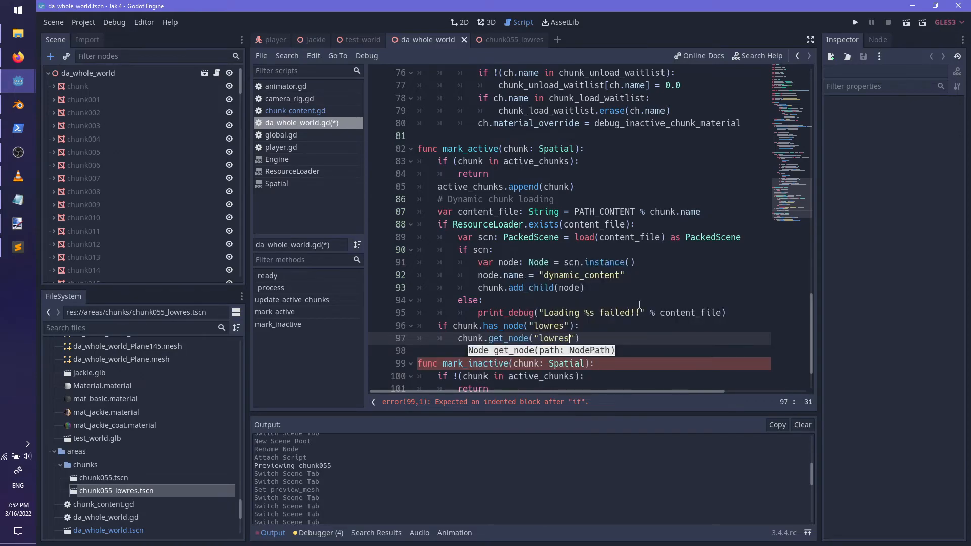
- Wrap the get_node call so the line reads chunk.remove_child(chunk.get_node("lowres")), and save the script
key(Home)
text(chunk.remove_)
key(Return)
text(()
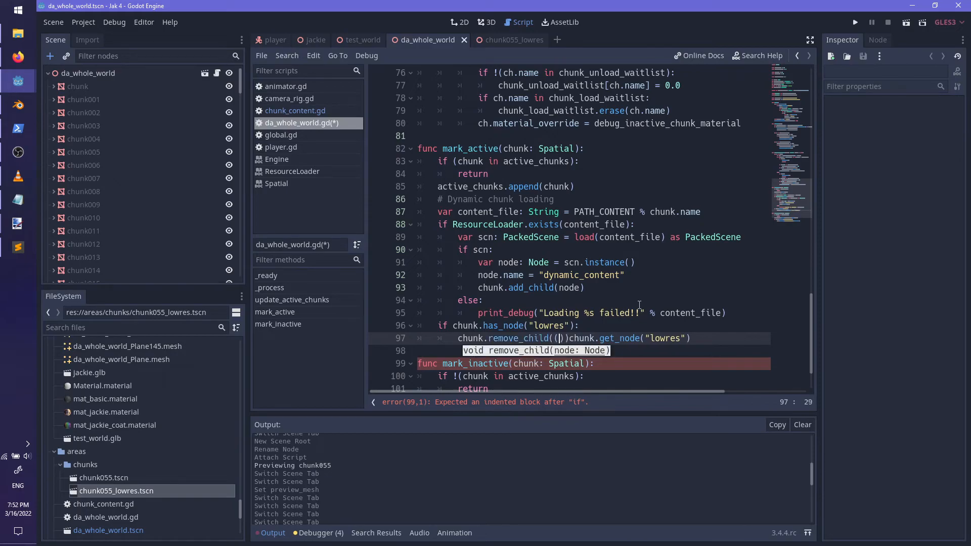
key(BackSpace)
key(Delete)
key(End)
key(Left)
key(Left)
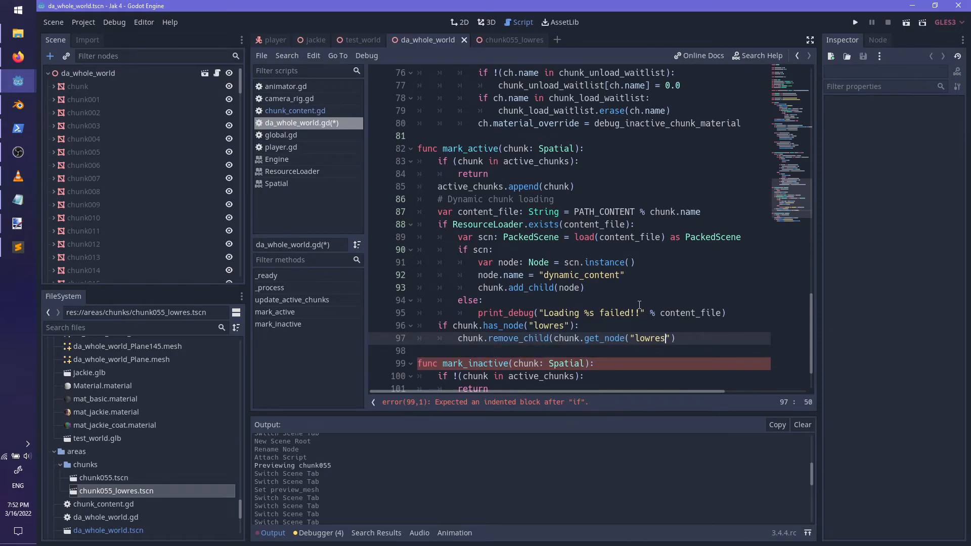
text())
scroll(657, 298, down, 2)
key(ctrl+s)
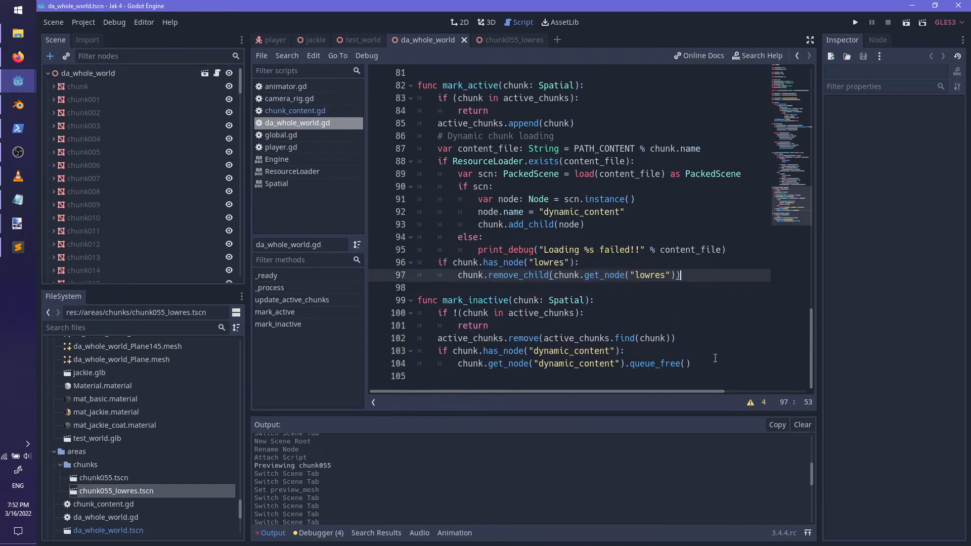
- Indent the two-line lowres removal block so it sits inside if ResourceLoader.exists(content_file), and save
click(719, 366)
key(Return)
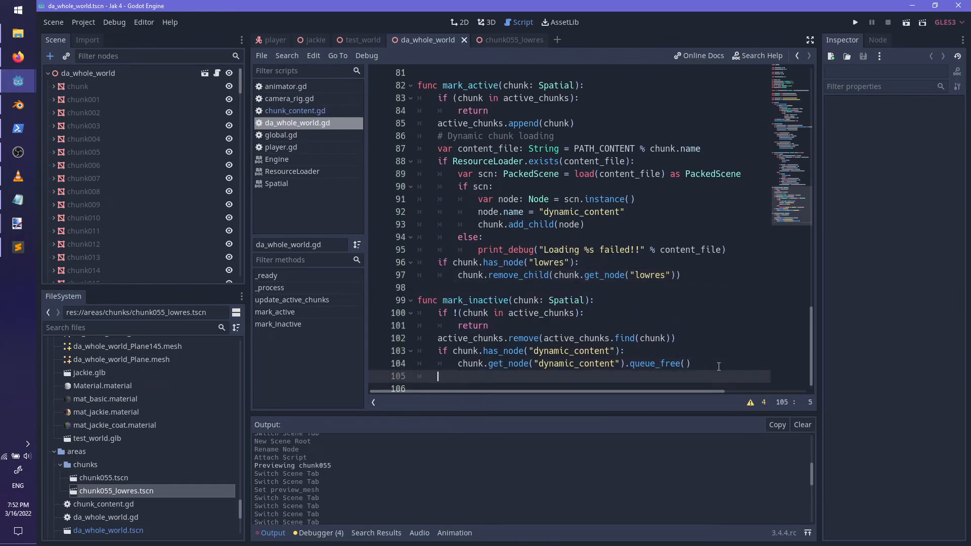
drag(419, 262, 419, 288)
key(Tab)
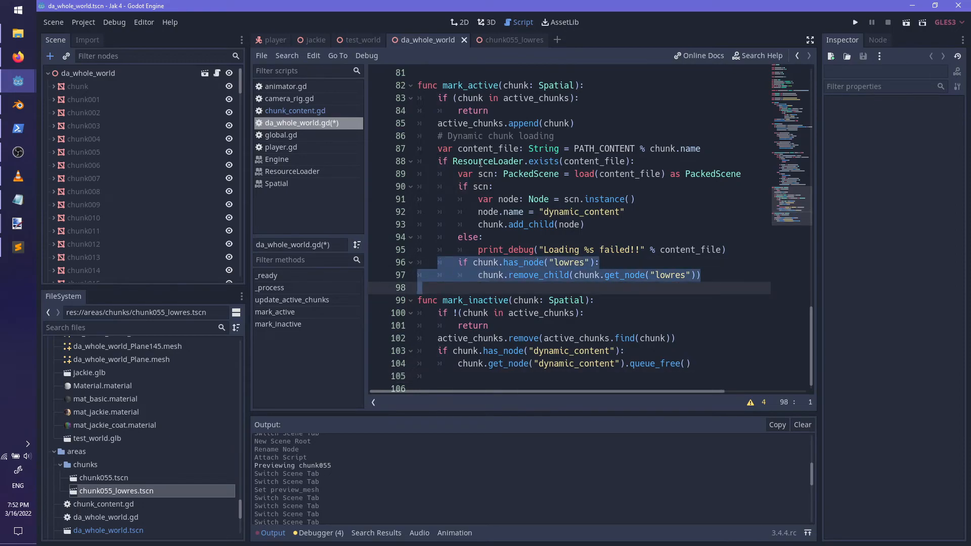
click(480, 162)
key(ctrl+s)
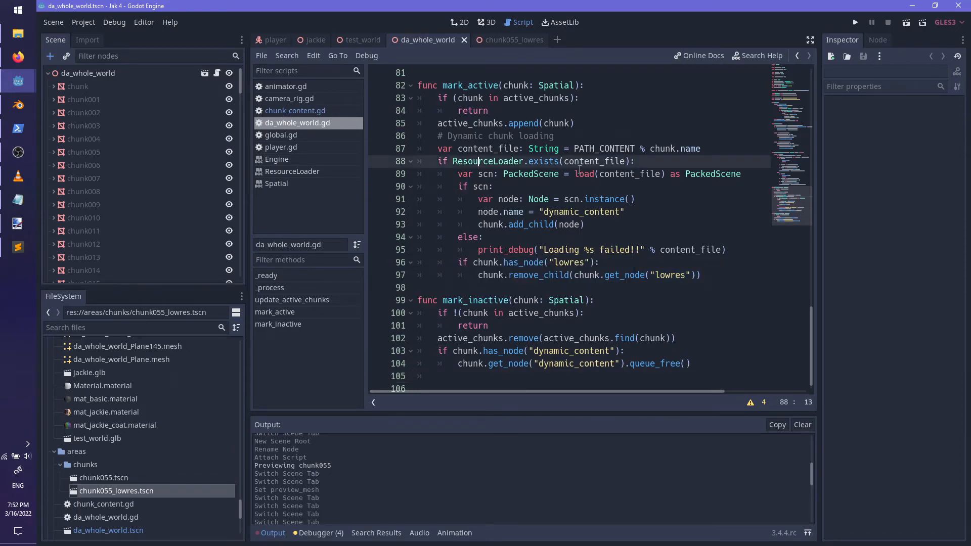
- Open a new line after the dynamic_content queue_free() call in mark_inactive
double_click(669, 277)
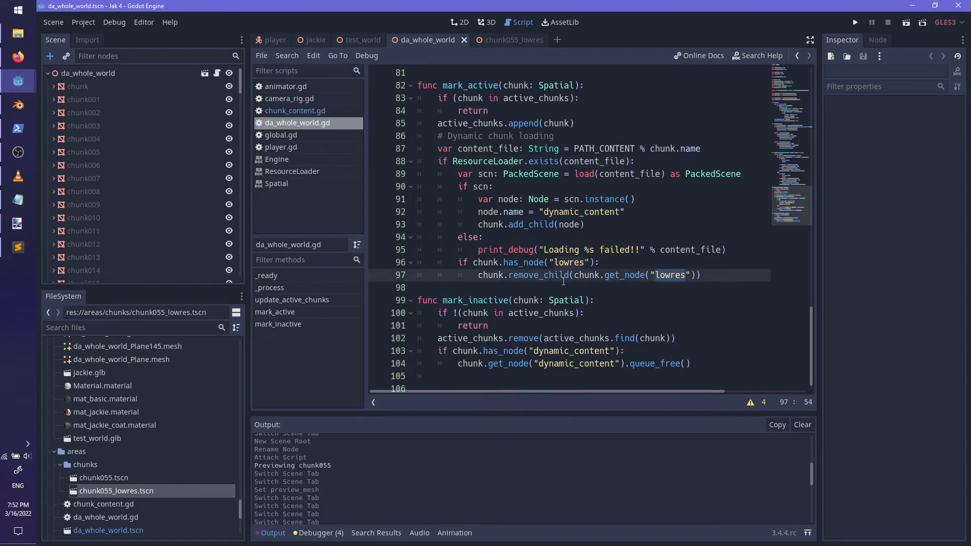
click(695, 367)
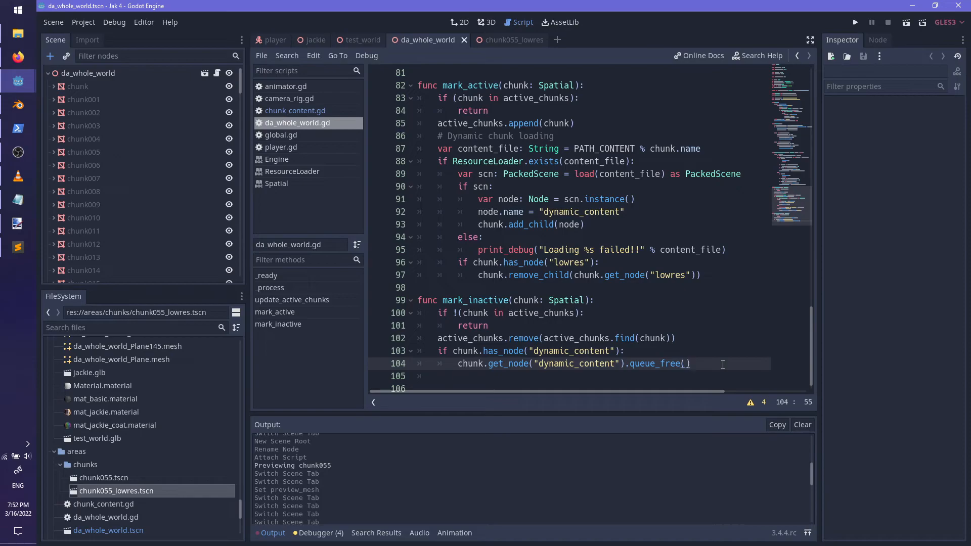
key(Return)
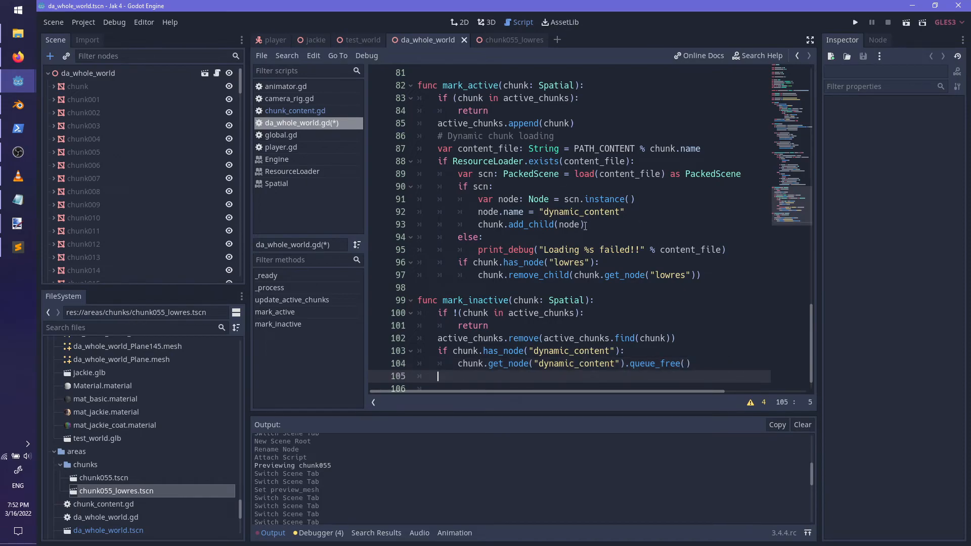
click(621, 212)
click(586, 262)
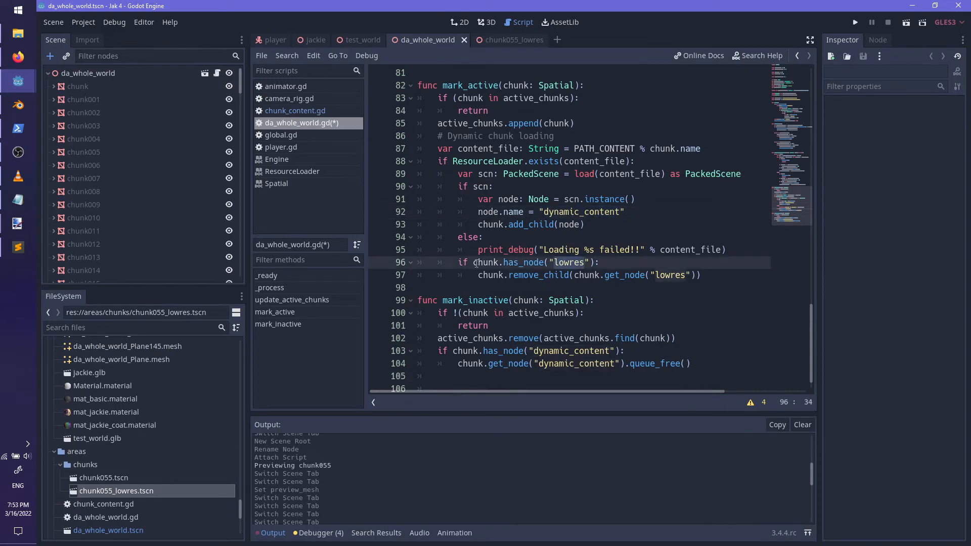
double_click(587, 160)
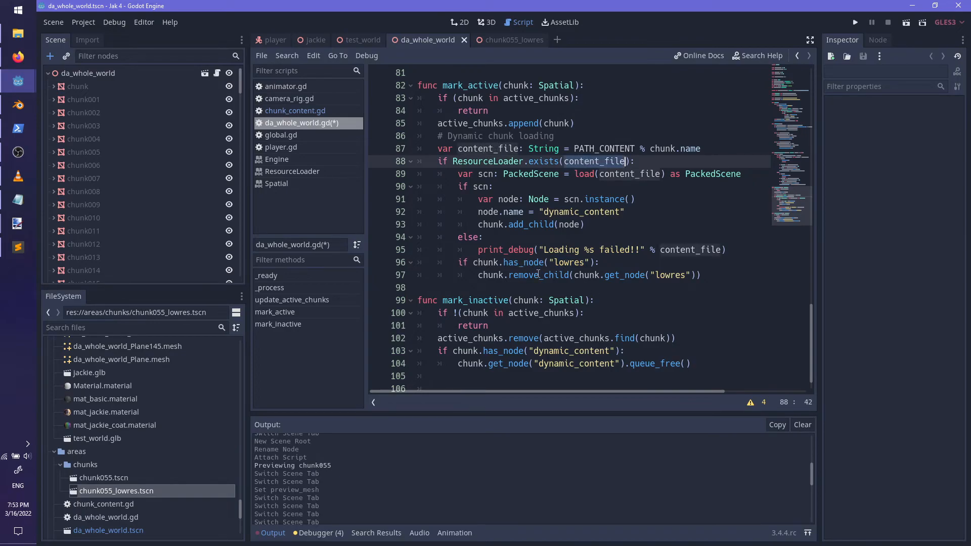
click(703, 361)
key(Return)
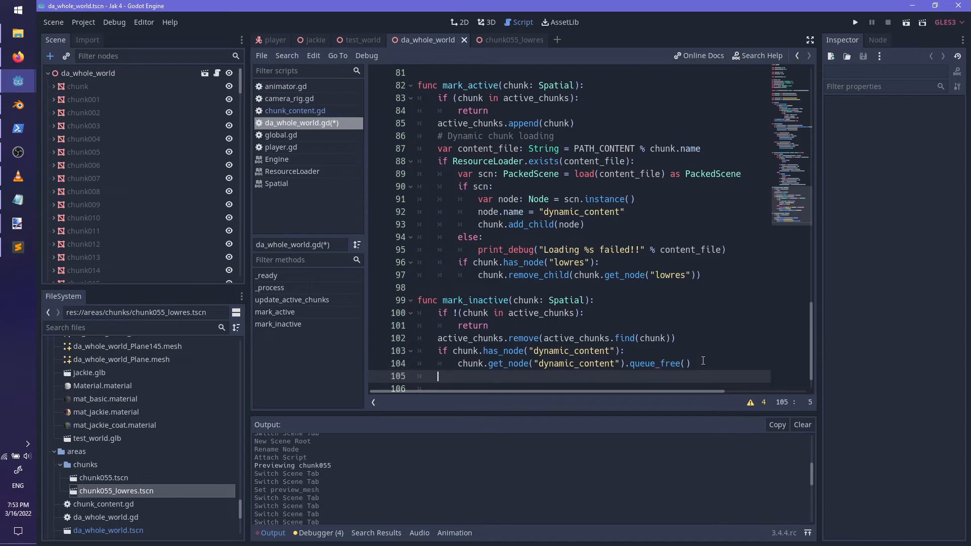
text(if)
key(BackSpace)
key(BackSpace)
key(BackSpace)
key(BackSpace)
key(BackSpace)
key(BackSpace)
key(BackSpace)
key(BackSpace)
- Add the condition if c.name in lowres_chunks: inside the dynamic_content block of mark_inactive
key(Tab)
text(if c.name in ")
key(BackSpace)
text(lowres)
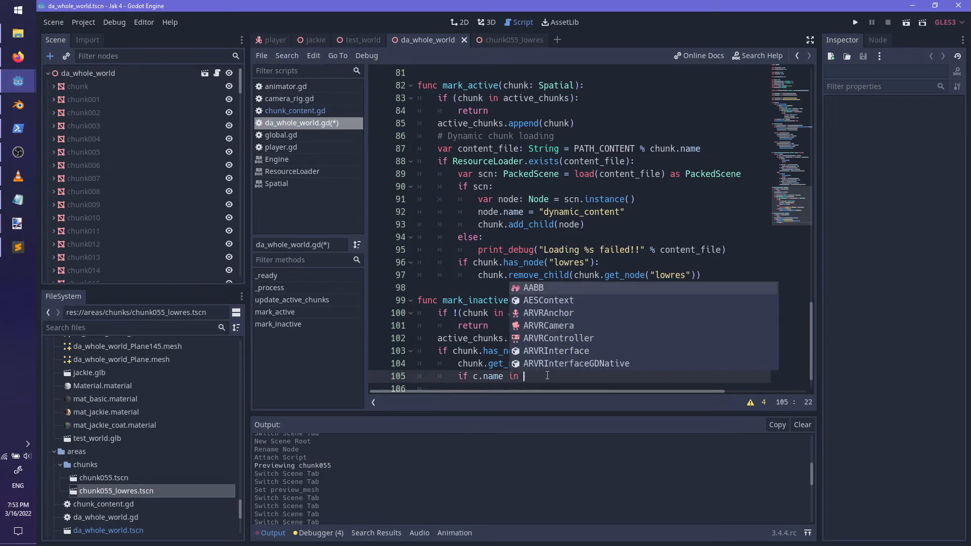
key(Return)
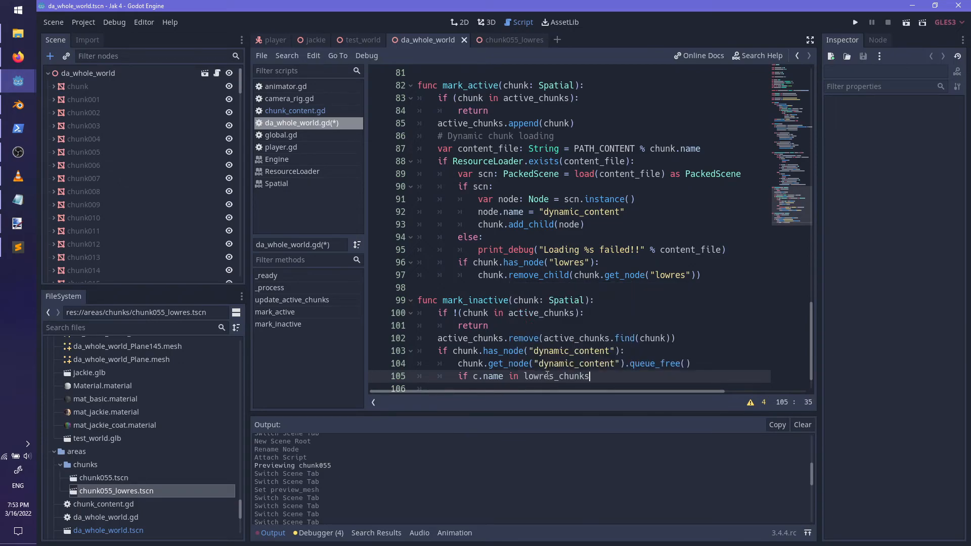
text(:)
- Inside the new condition, write lowres_chunks[c.name] and put chunk in front of it
key(Return)
text(lowres_chunks)
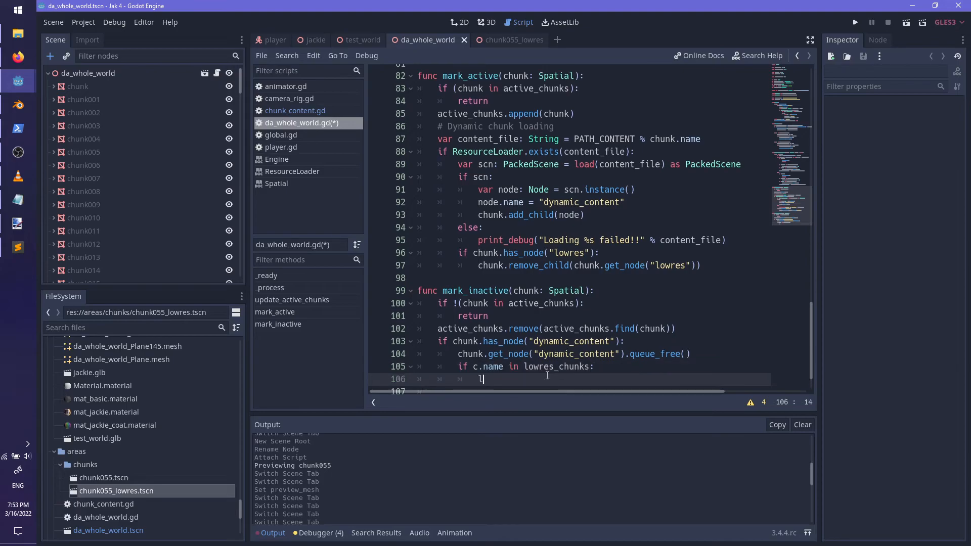
key(Return)
text([c.name)
key(Home)
text(chunk)
- Change c.name to chunk.name in the lowres_chunks condition
key(Up)
key(ctrl+Left)
key(ctrl+Left)
text(hunk)
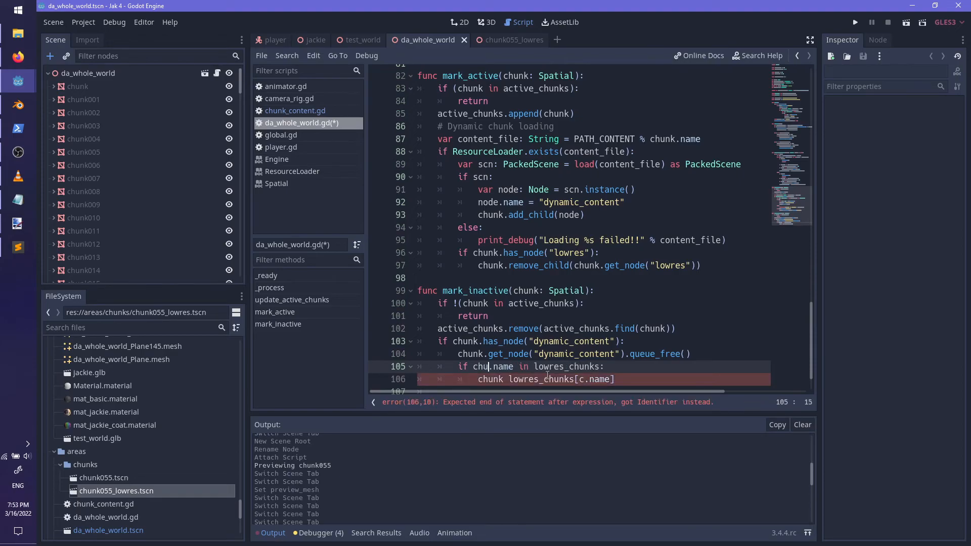
- Complete the line as chunk.add_child(lowres_chunks[chunk.name]) and save the script
text(.add_chil)
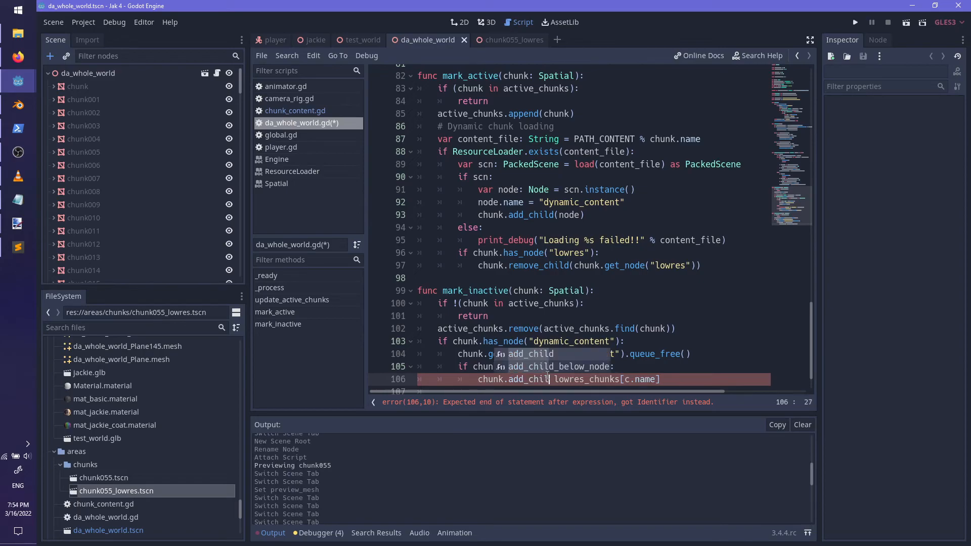
text(d()
key(BackSpace)
key(BackSpace)
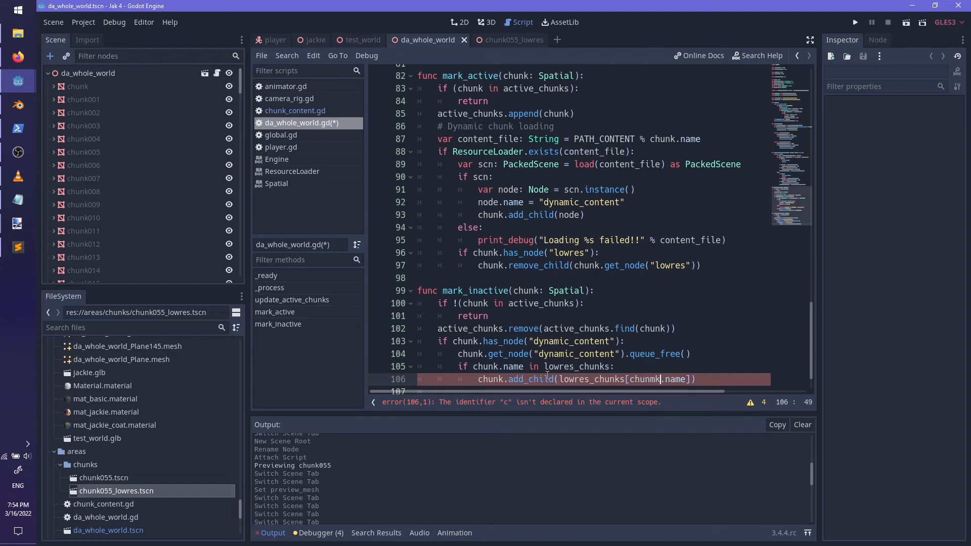
key(ctrl+s)
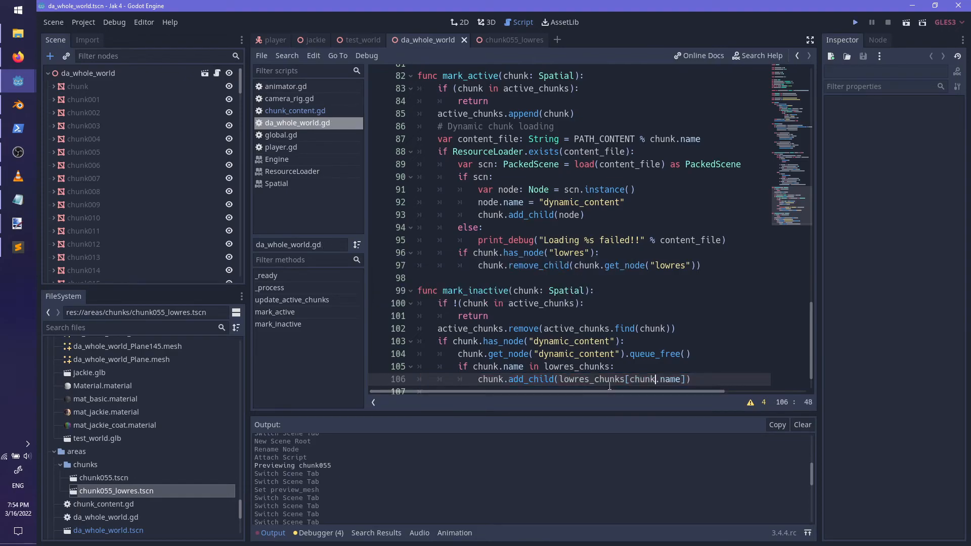
- Run the project and roll-jump the player along the village wall towards the houses
key(F5)
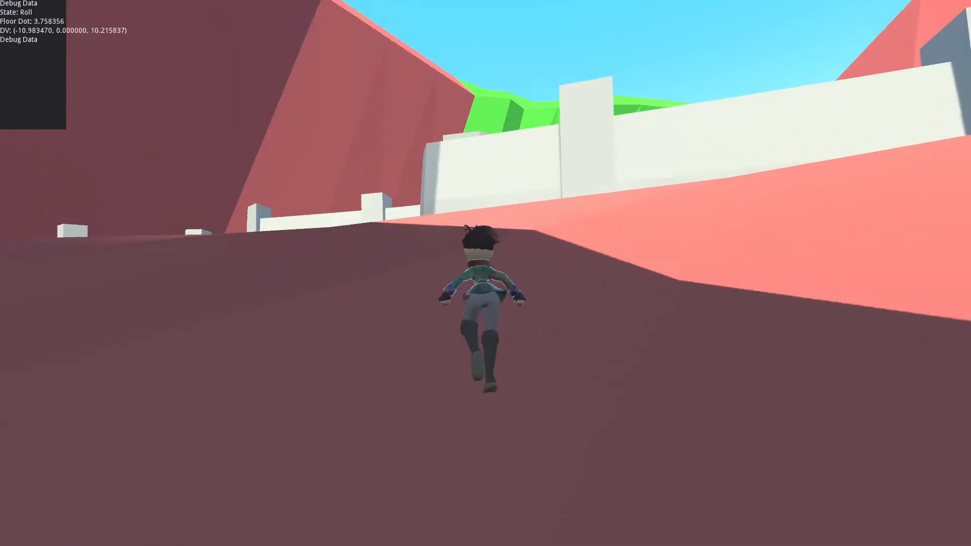
key(shift)
key(space)
key(shift)
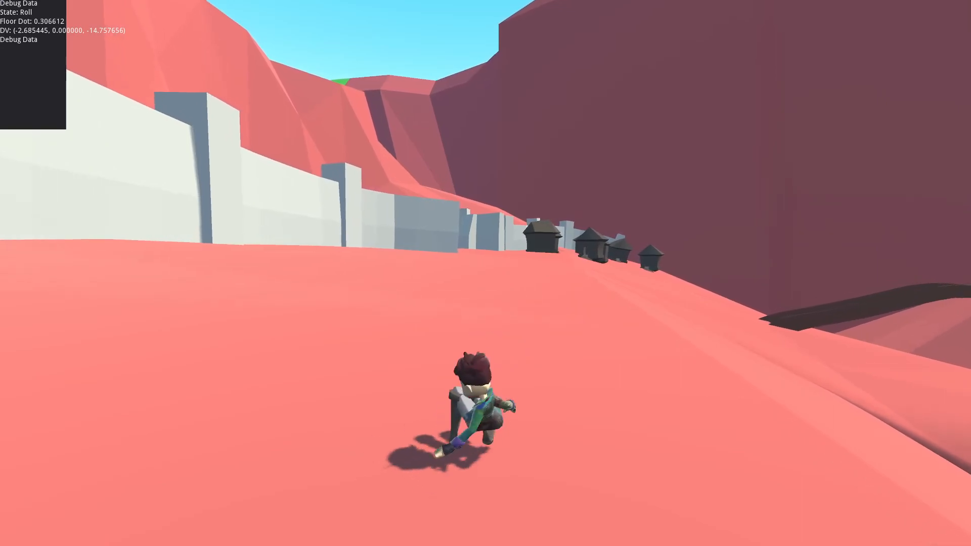
key(space)
key(shift)
key(space)
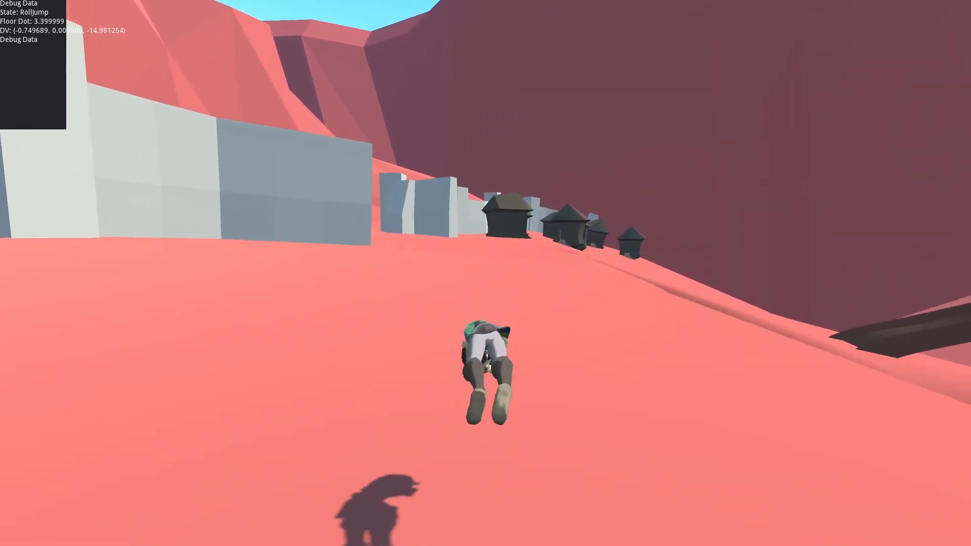
key(shift)
key(space)
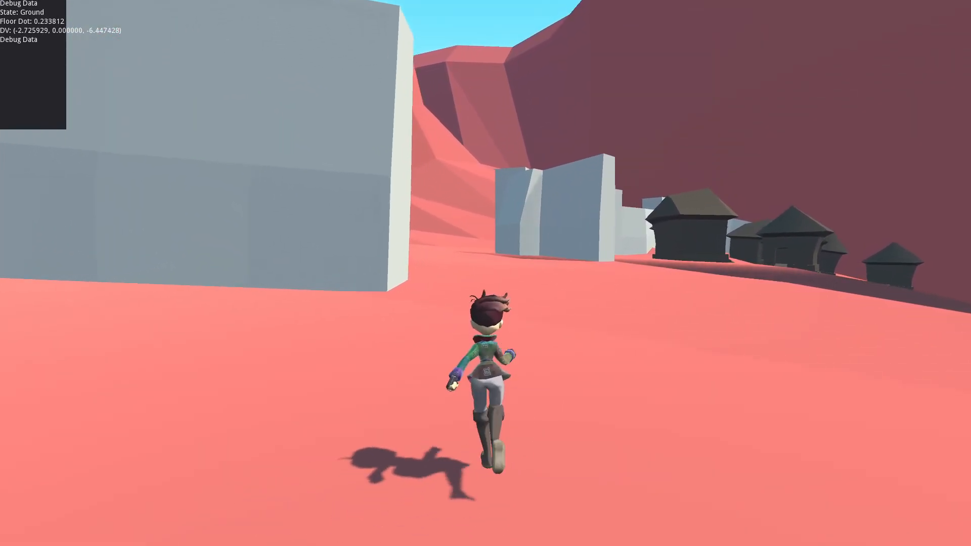
- Move the player away from the village towards the green terrain to check the low-resolution walls from a distance
key(shift)
key(space)
key(shift)
key(space)
key(shift)
key(space)
key(shift)
key(shift)
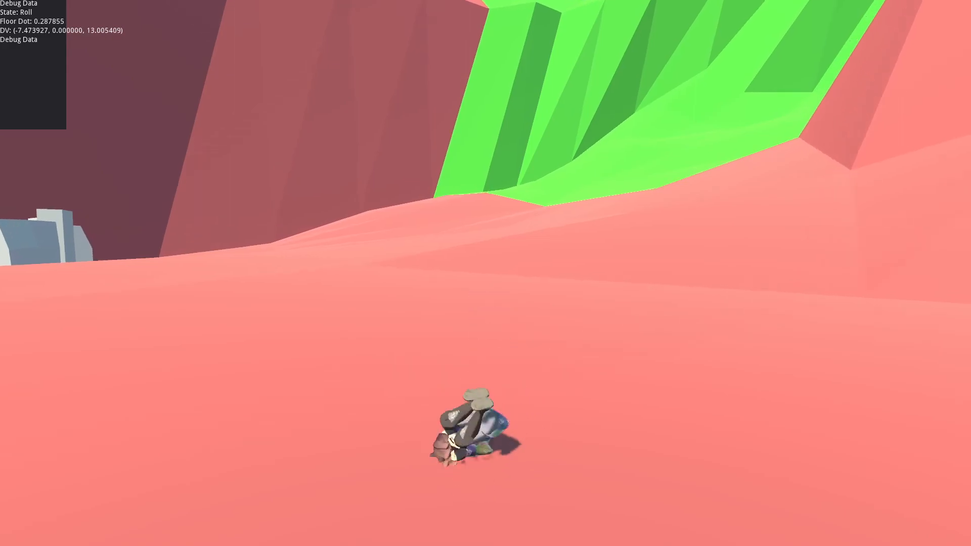
key(shift)
key(space)
key(shift)
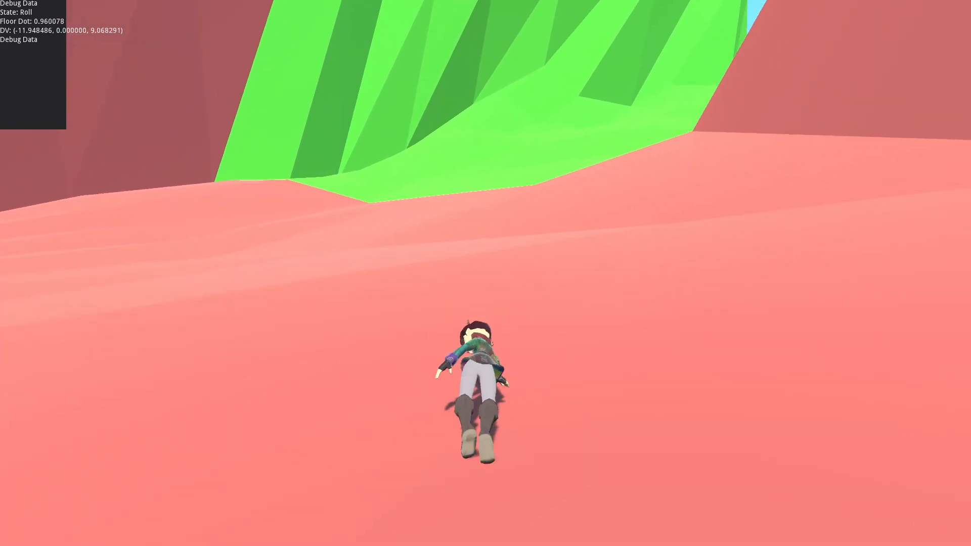
key(space)
key(shift)
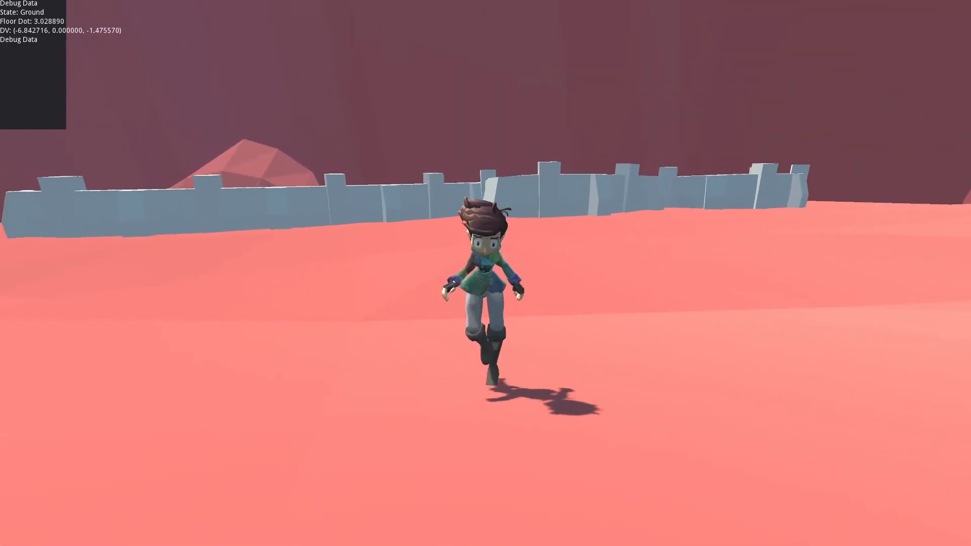
- Roll-jump the player away from the village past the large rock, watching the low-resolution walls from increasing distance
key(shift)
key(shift)
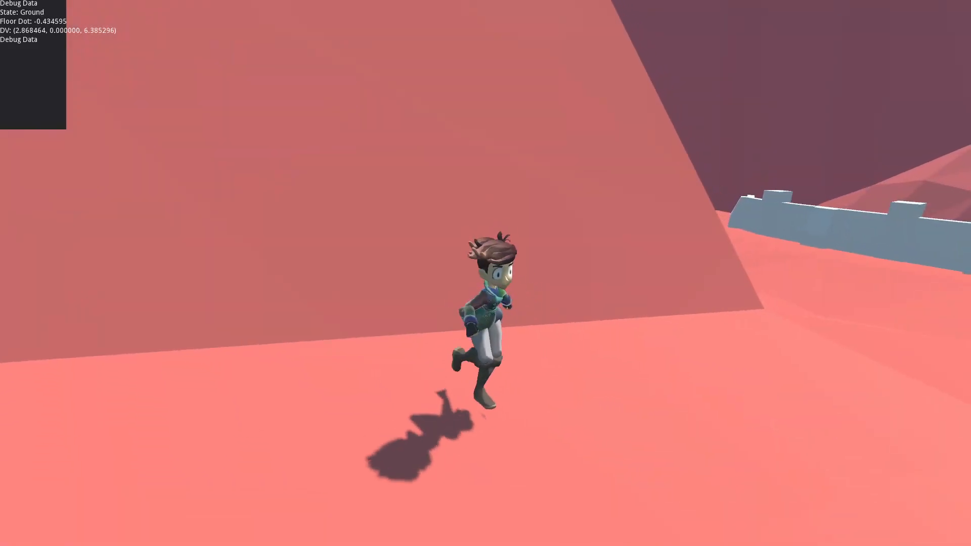
key(shift)
key(shift)
key(space)
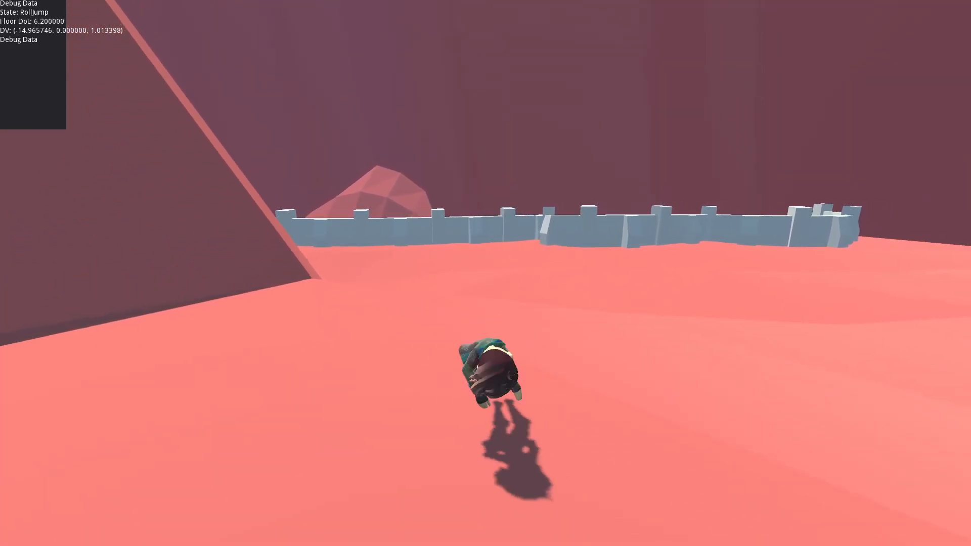
key(shift)
key(space)
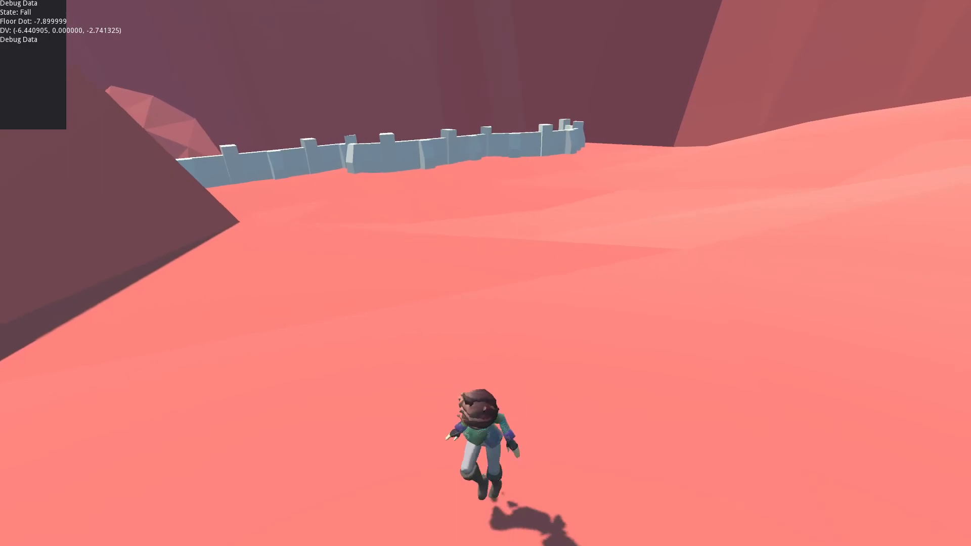
key(shift)
key(space)
key(shift)
key(space)
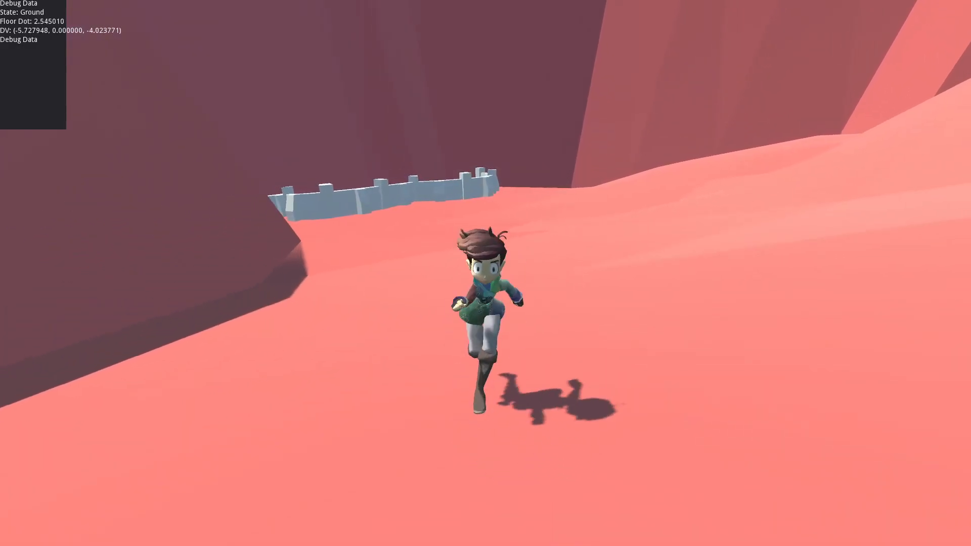
key(shift)
key(space)
key(shift)
key(space)
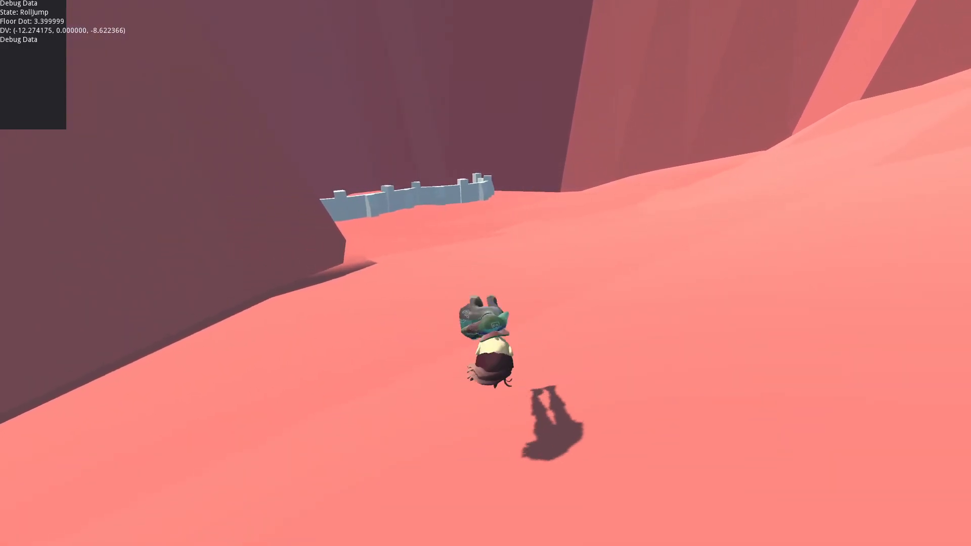
- Climb the red slope beyond the rock and move back and forth there to check how the distant walls and terrain swap
key(d)
key(d)
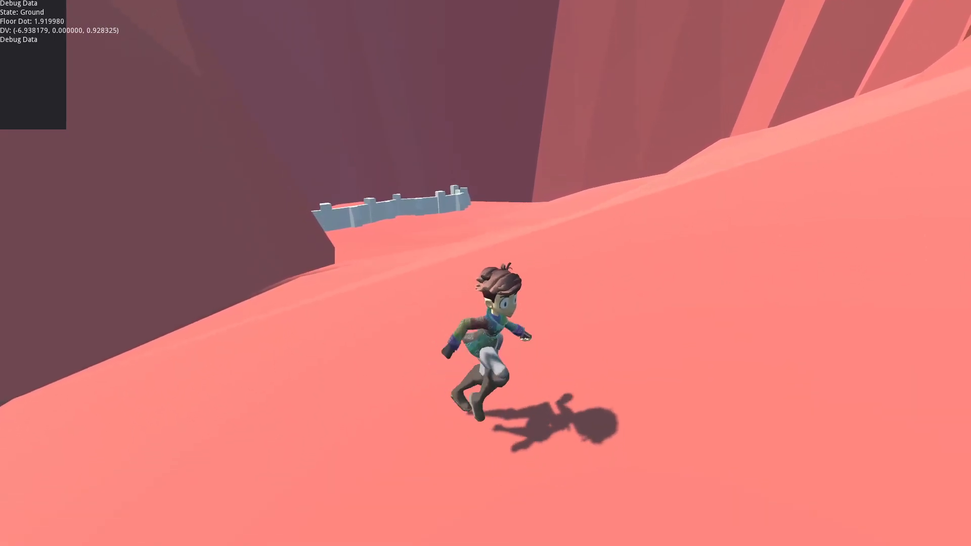
key(shift)
key(space)
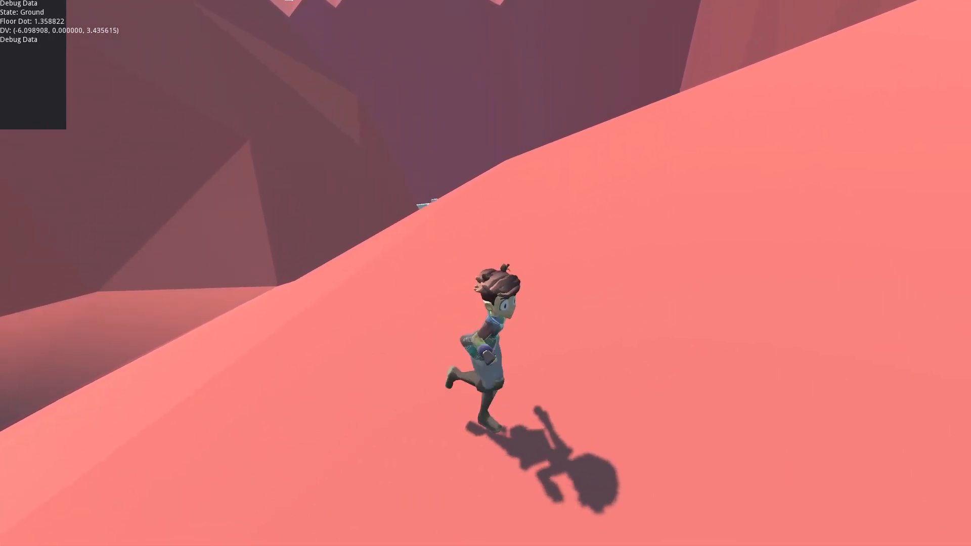
key(w)
key(w)
key(a)
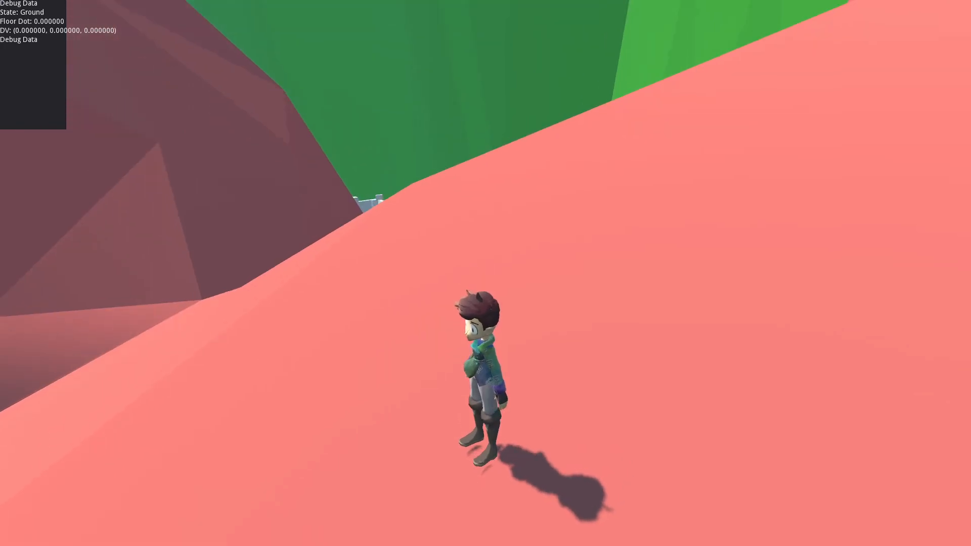
key(w)
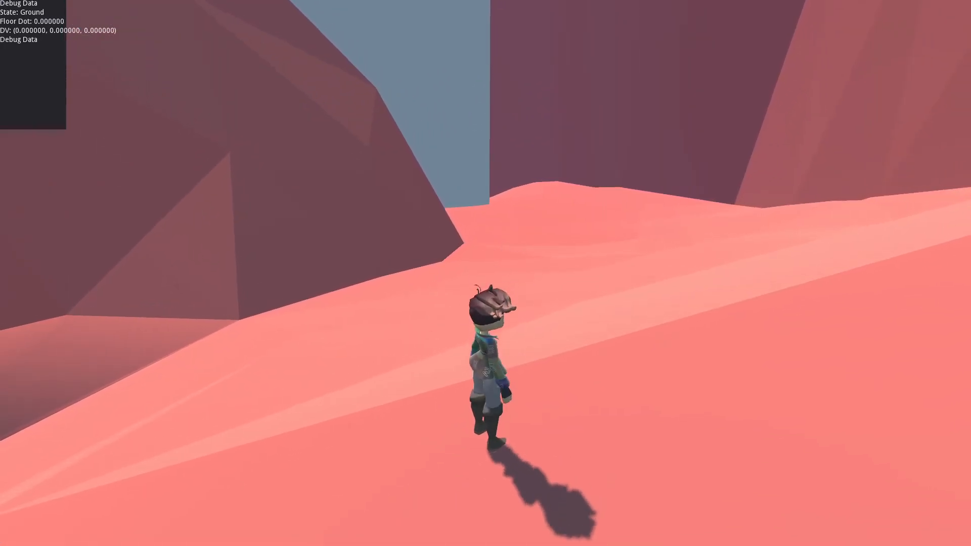
key(s)
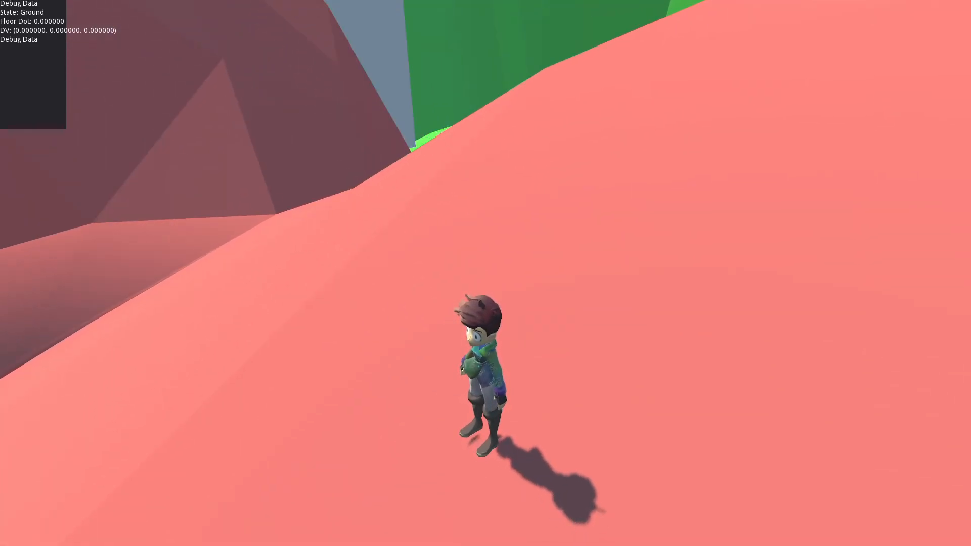
key(w)
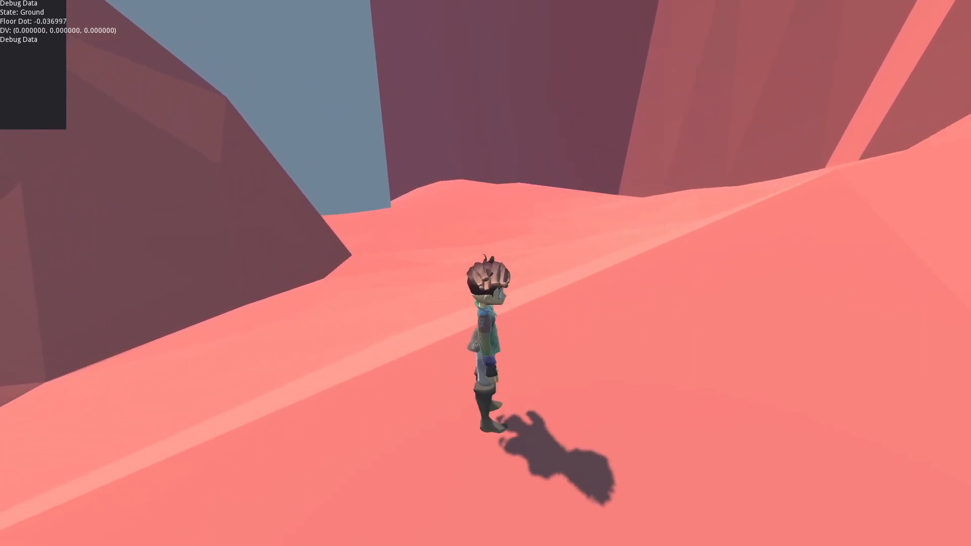
key(w)
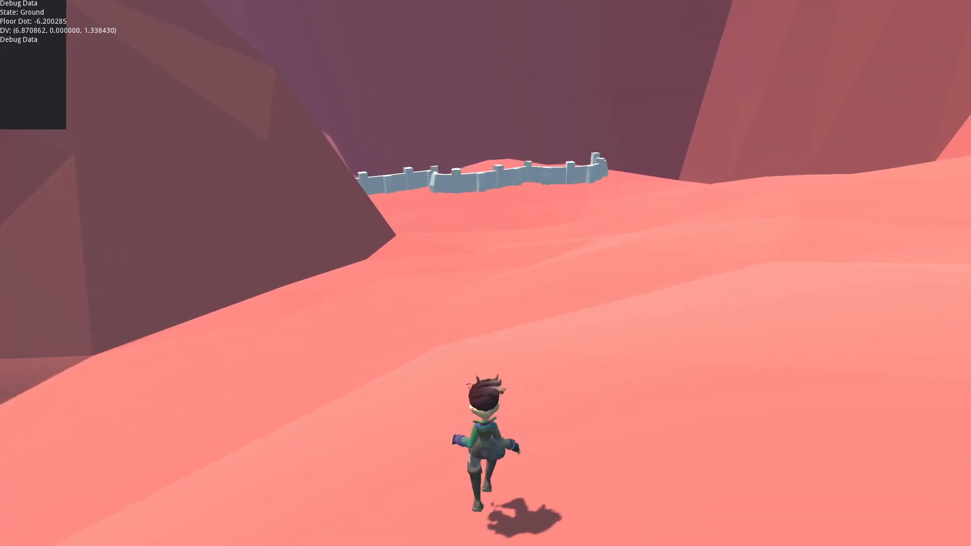
- Run and roll the player back down to the village wall to check it up close
key(space)
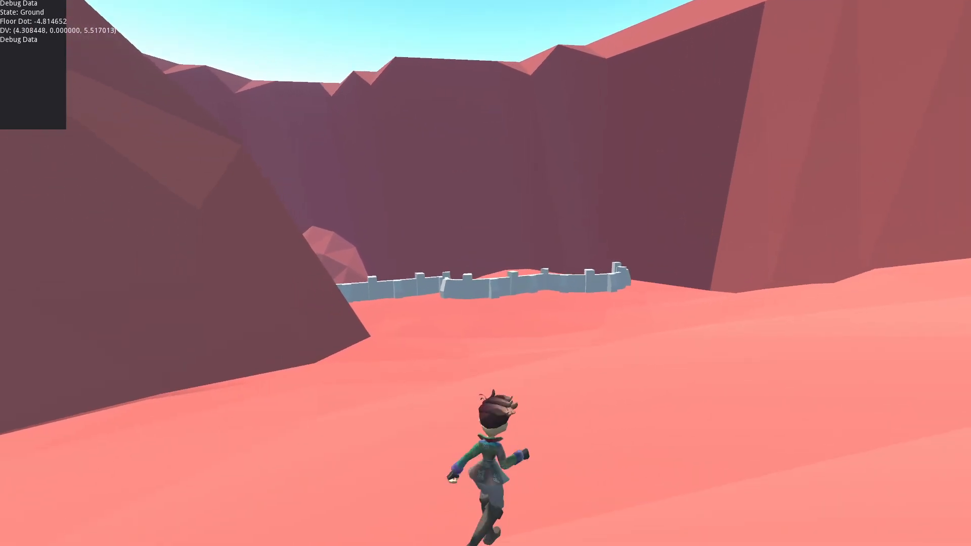
key(shift)
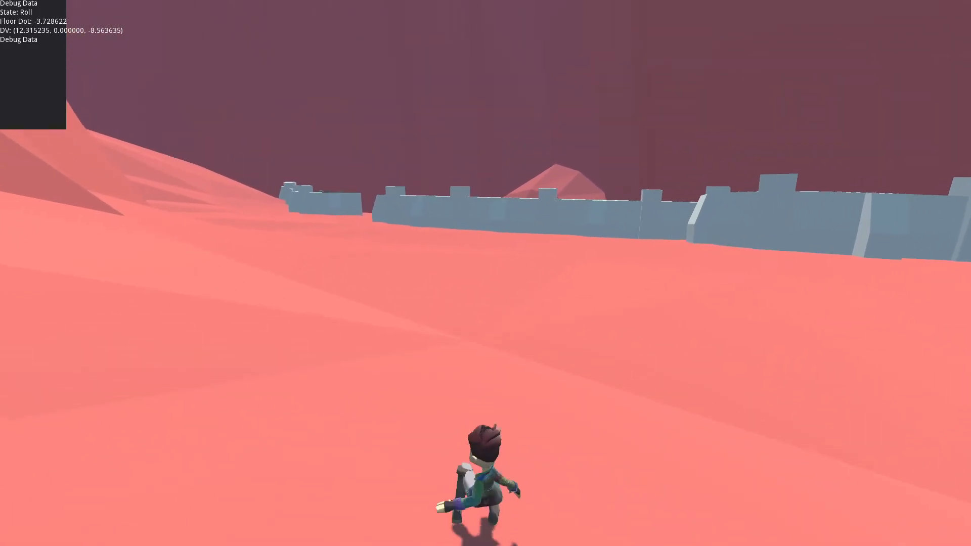
key(shift)
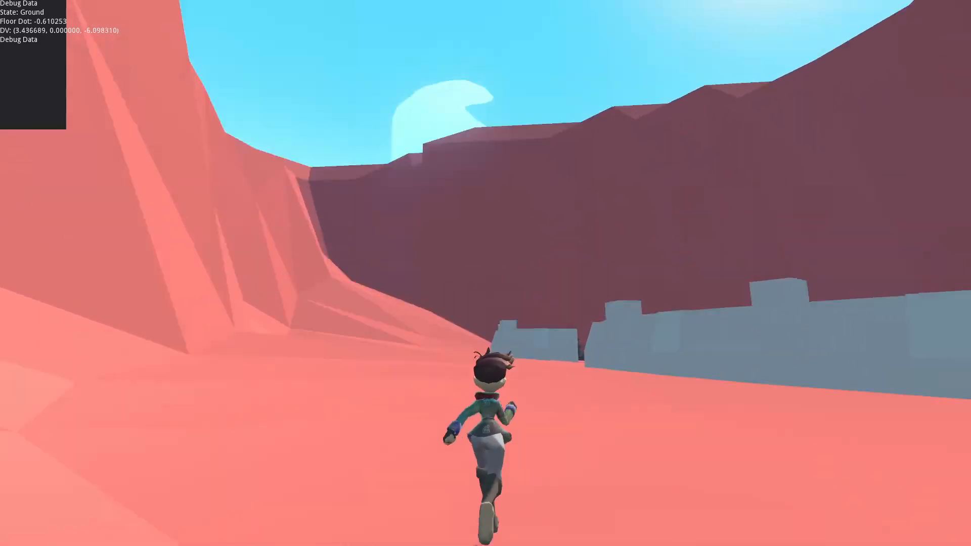
- Turn the player away from the wall and roll-jump back up the red slope to recheck the village from afar
key(s)
key(w)
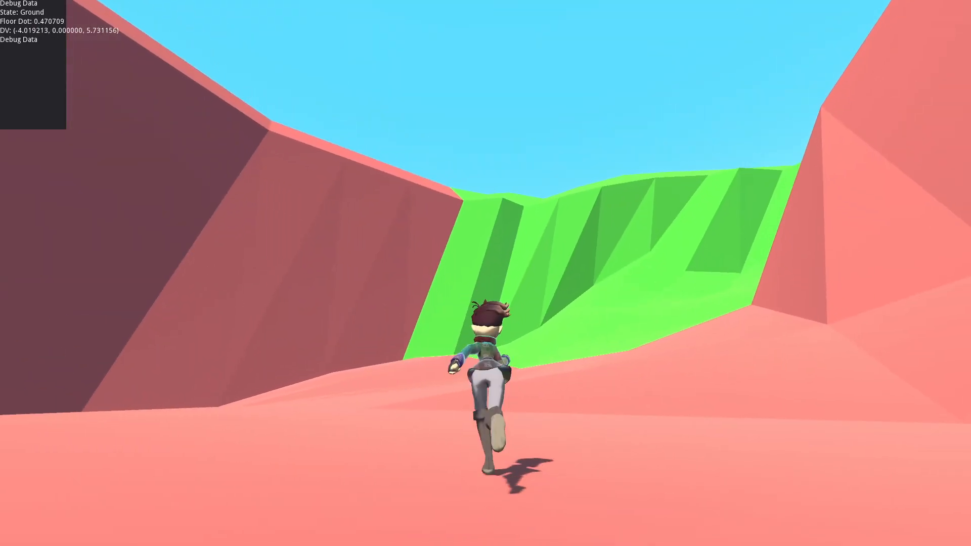
key(space)
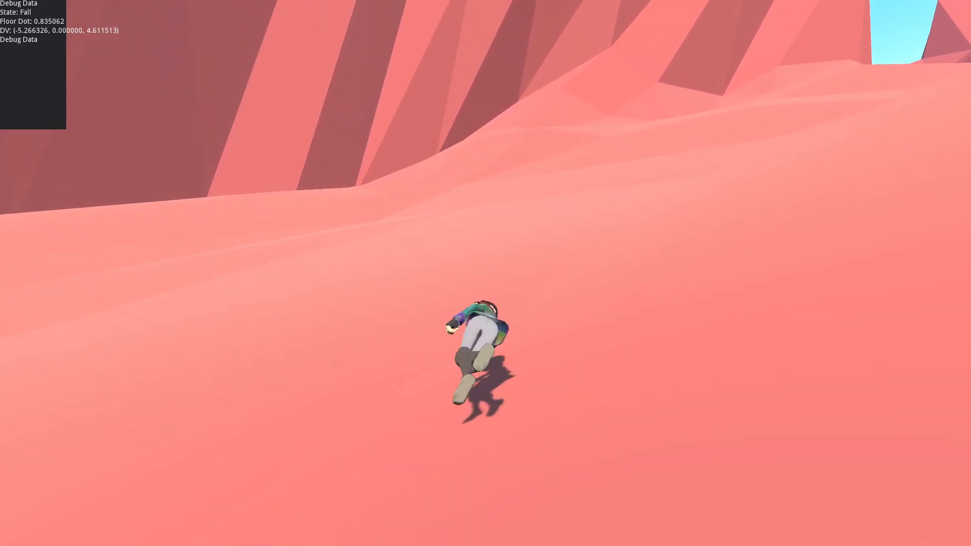
key(space)
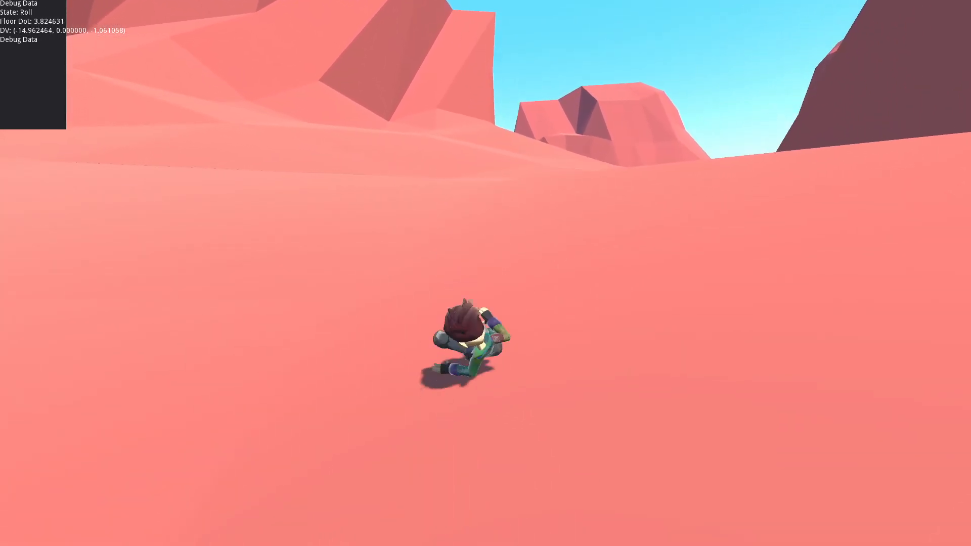
key(space)
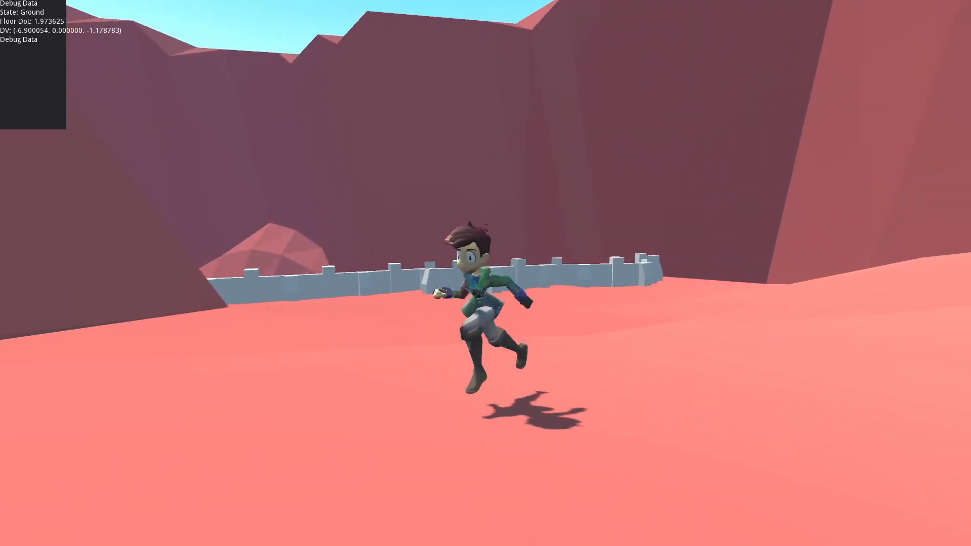
key(space)
key(space)
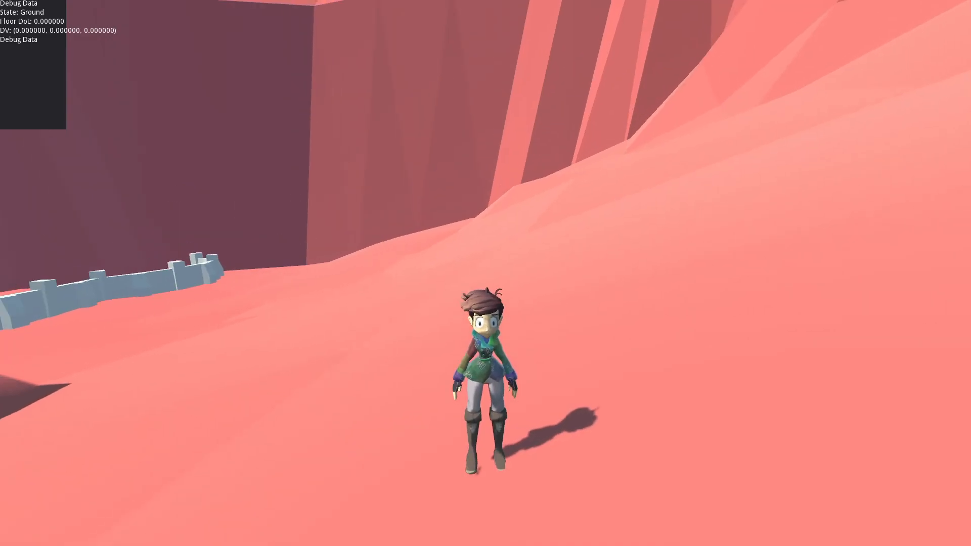
- Close the running game, switch to PowerShell and stage all project changes with git add
key(alt+F4)
click(26, 131)
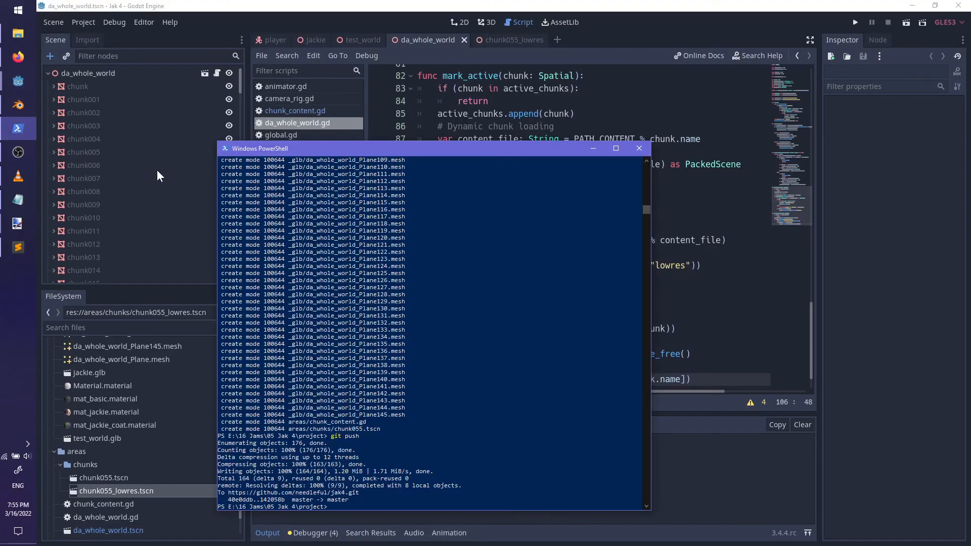
text(git add .)
key(Return)
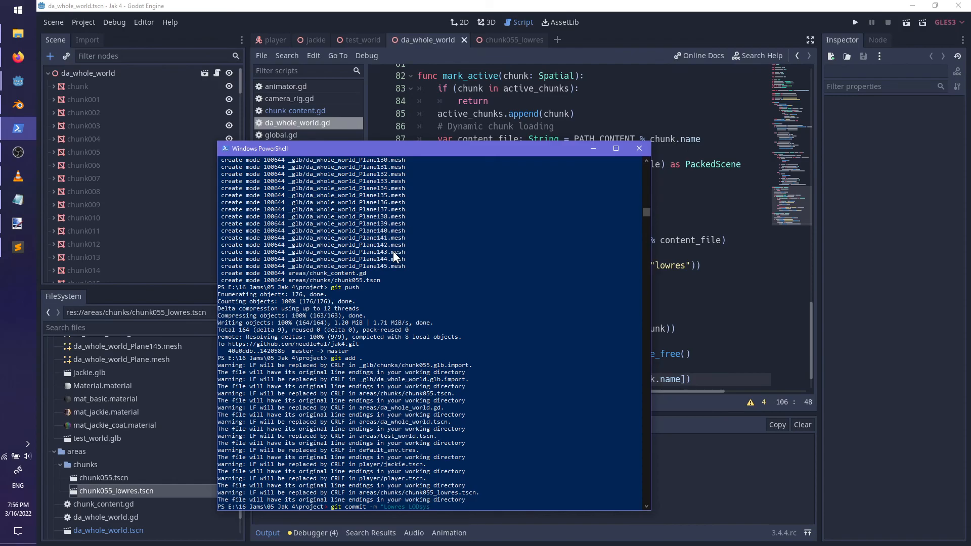
- Commit the staged changes with the message "Lowres LOD system" and push them to the remote repository
key(Return)
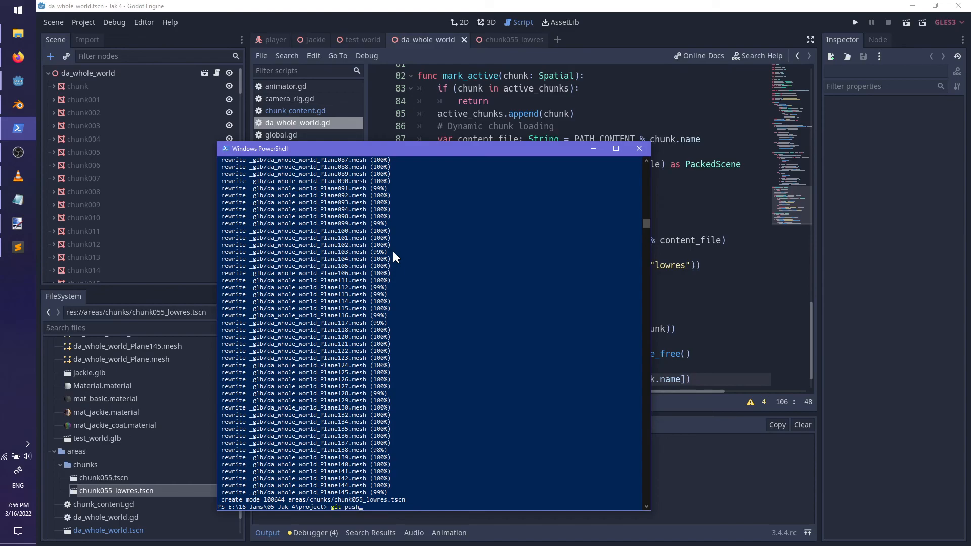
scroll(354, 347, up, 3)
key(Return)
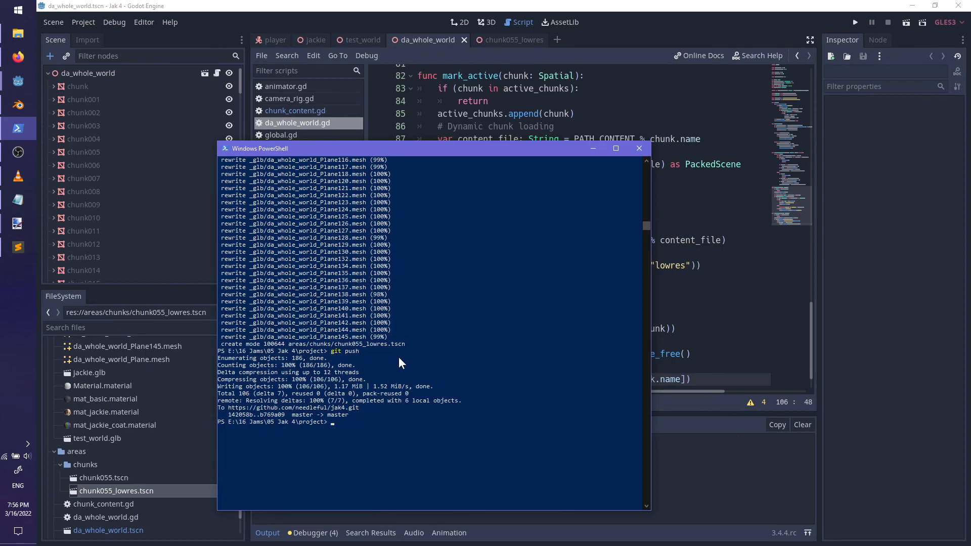
- Review the list of files changed by the commit and the push output
scroll(424, 383, up, 20)
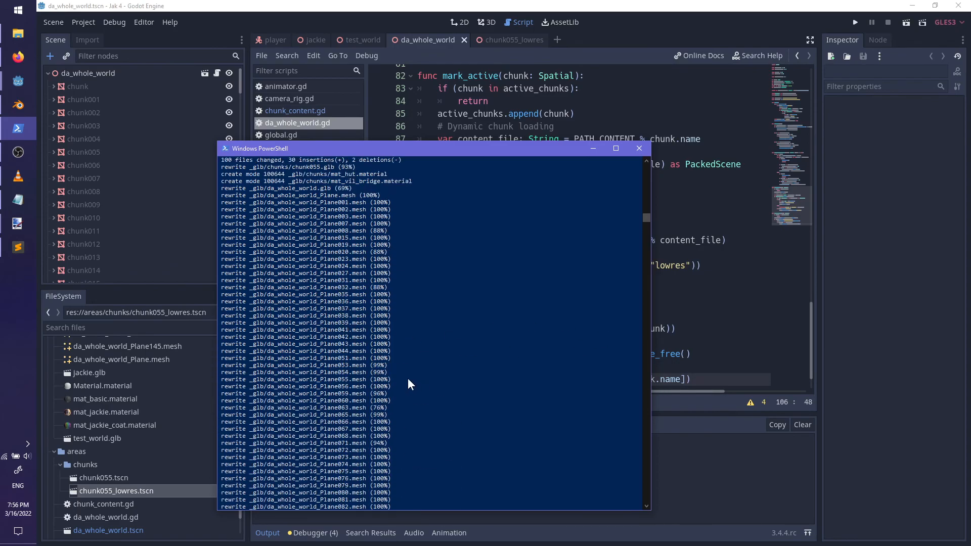
scroll(358, 412, down, 20)
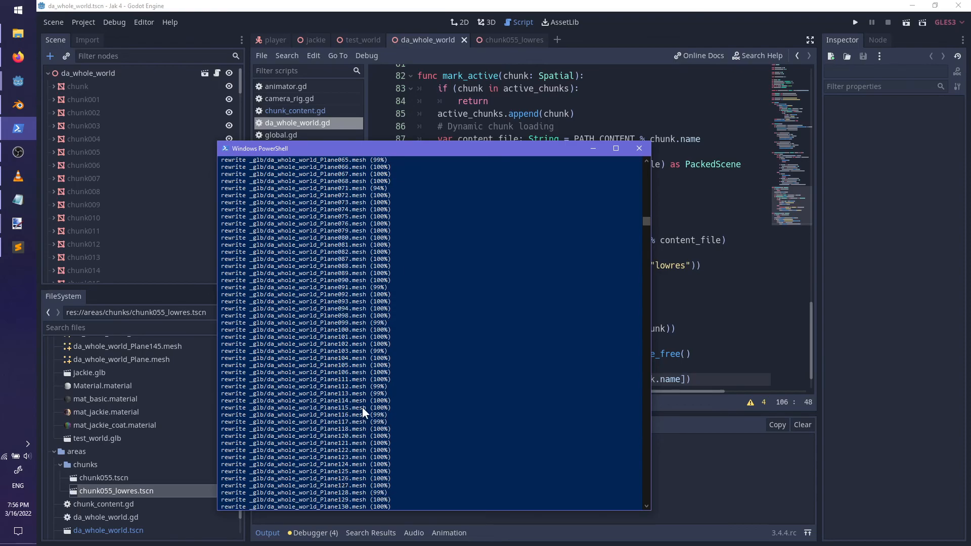
scroll(363, 408, up, 18)
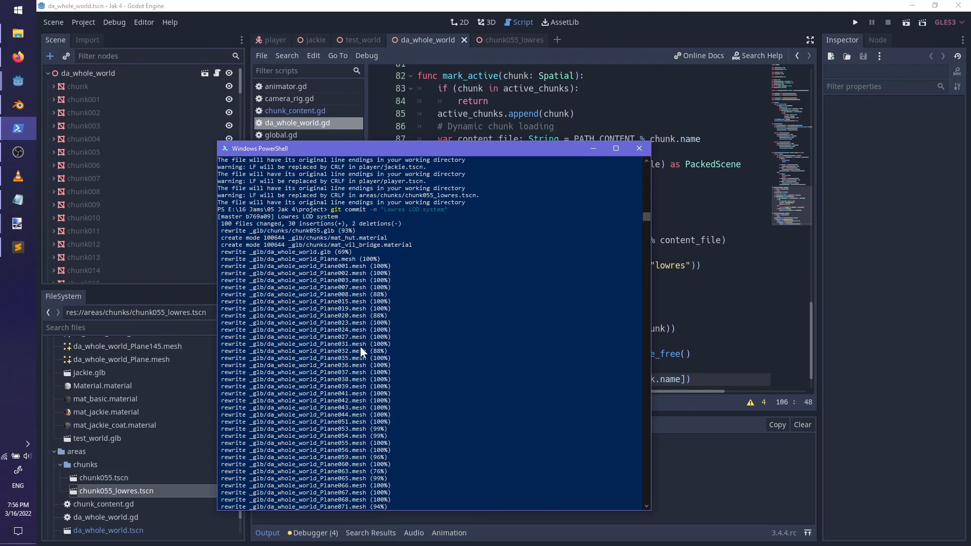
scroll(364, 354, down, 12)
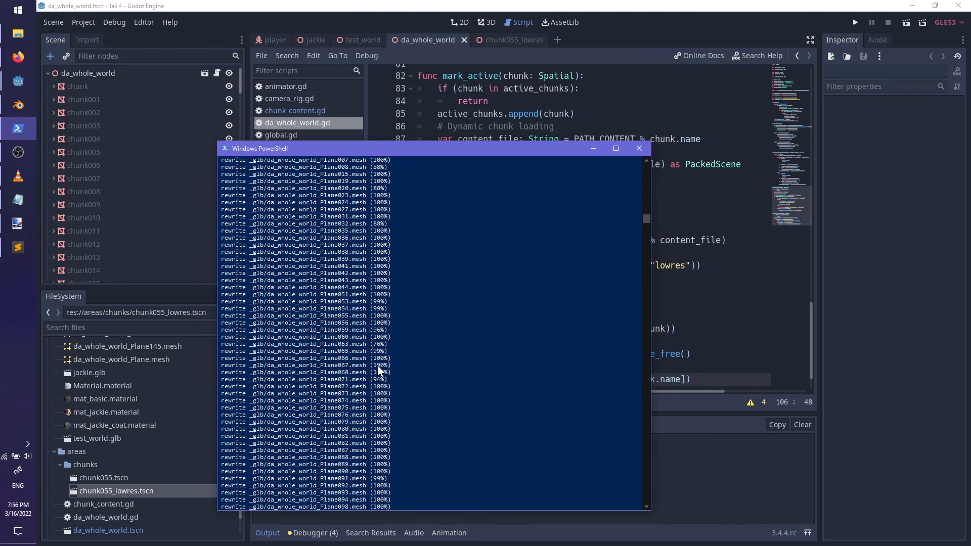
scroll(382, 373, down, 13)
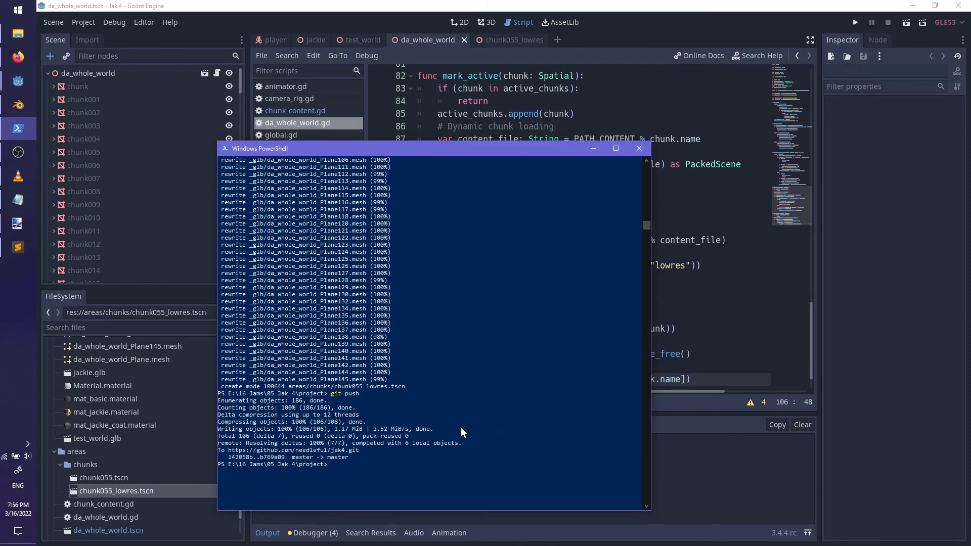
- Switch to schedule.txt in Sublime Text and delete the completed "Monday: World structure" and "Tuesday: Break" lines at the start of the schedule
click(23, 254)
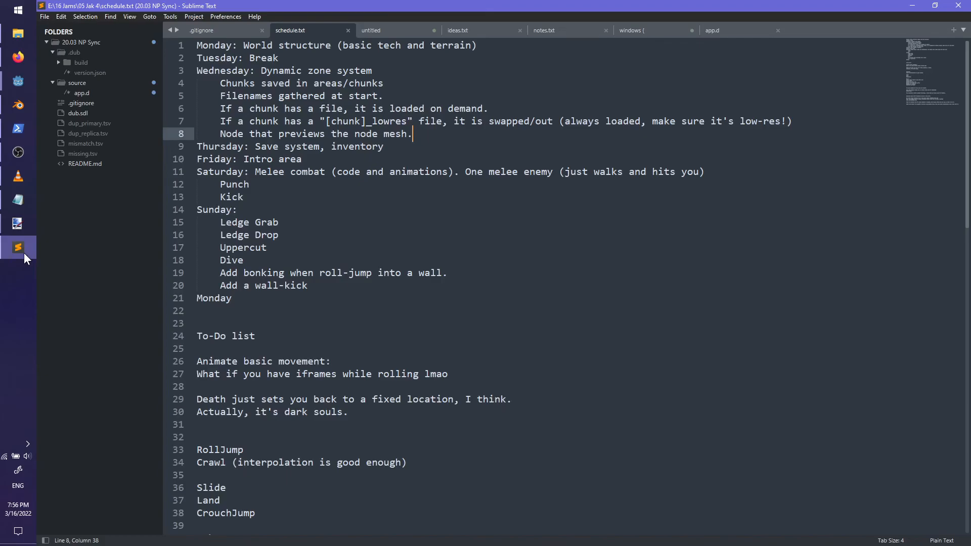
click(226, 33)
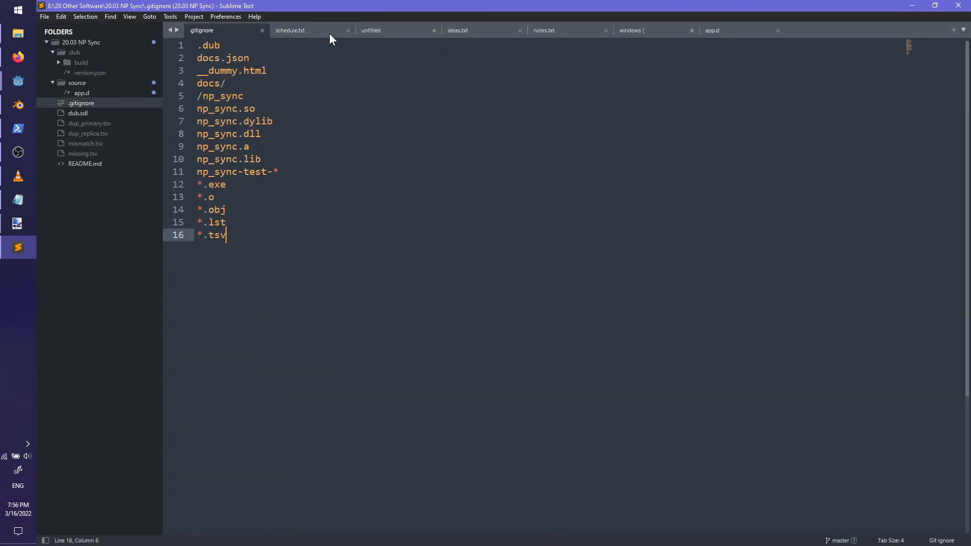
click(298, 31)
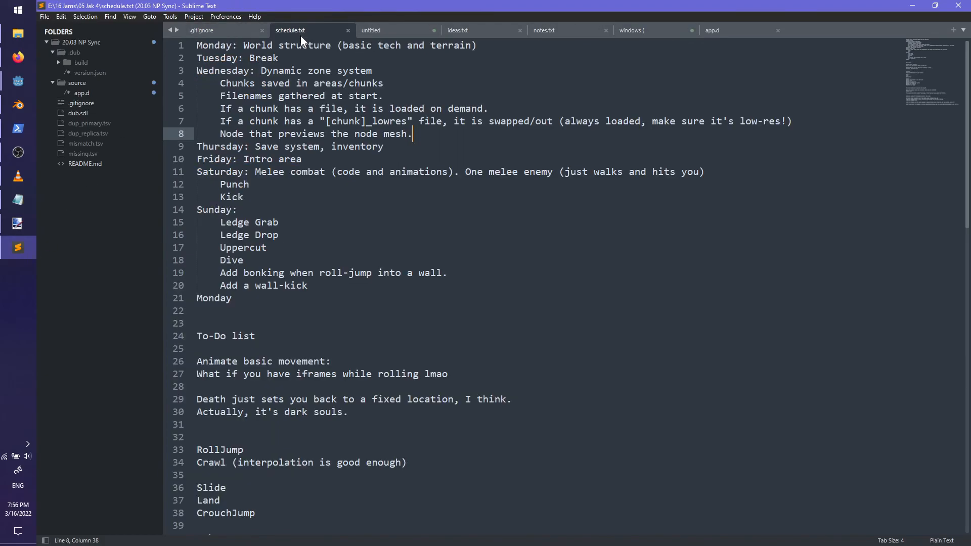
click(18, 128)
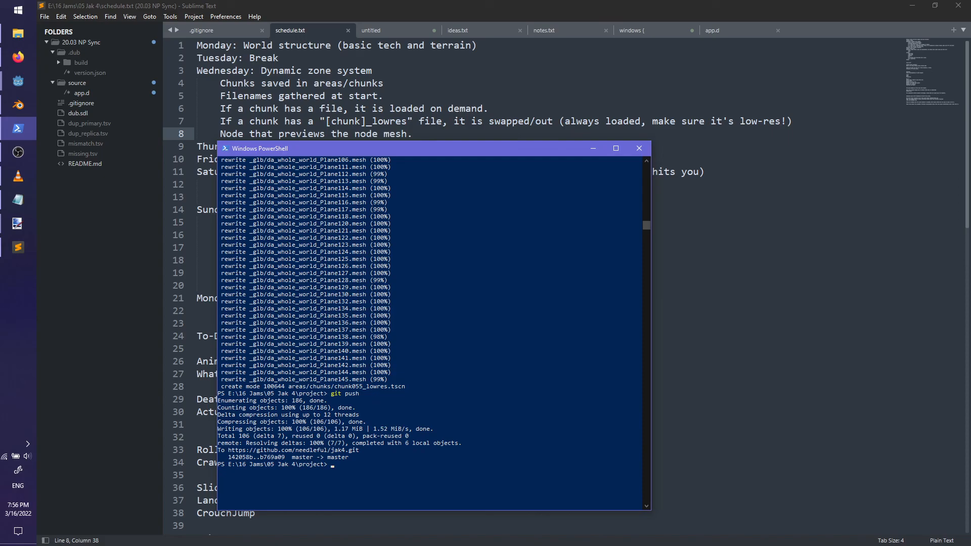
click(319, 84)
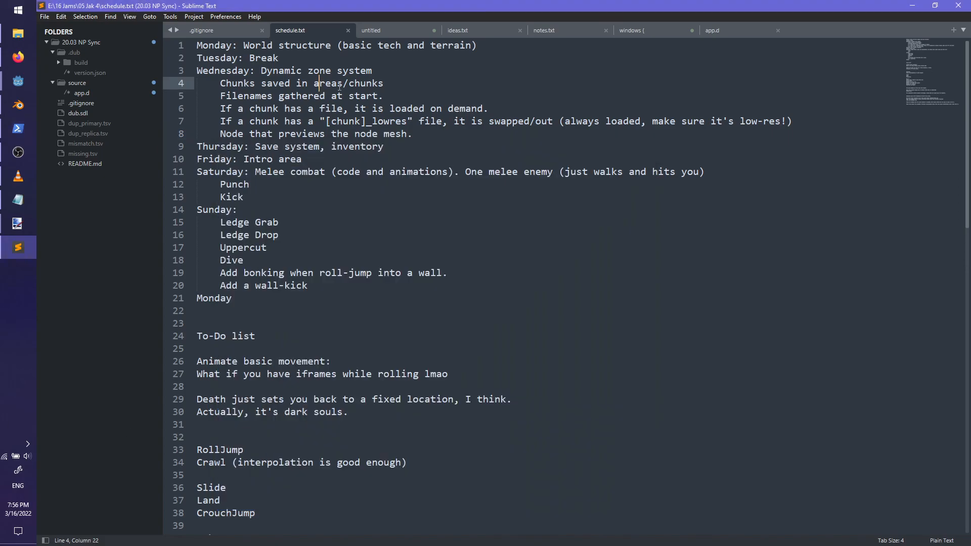
drag(280, 58, 156, 47)
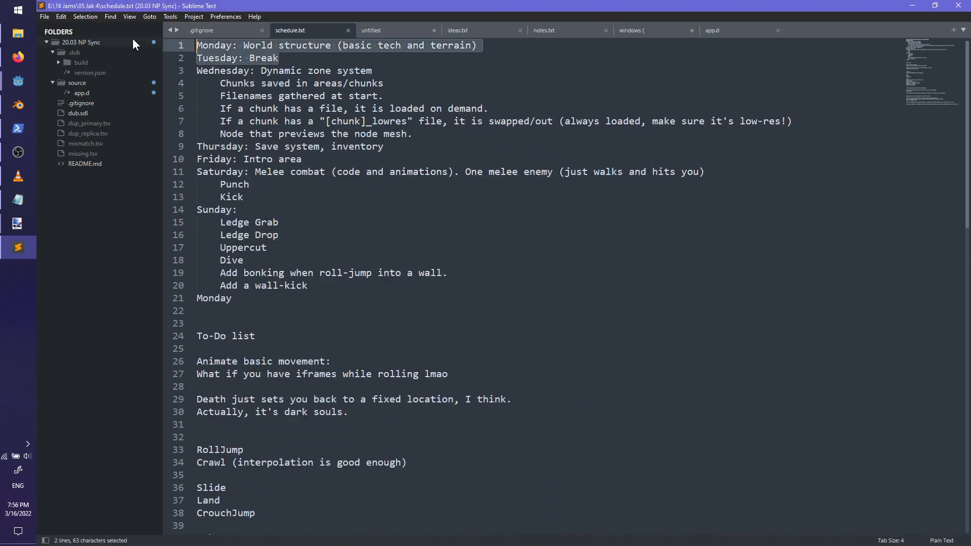
key(Delete)
key(Delete)
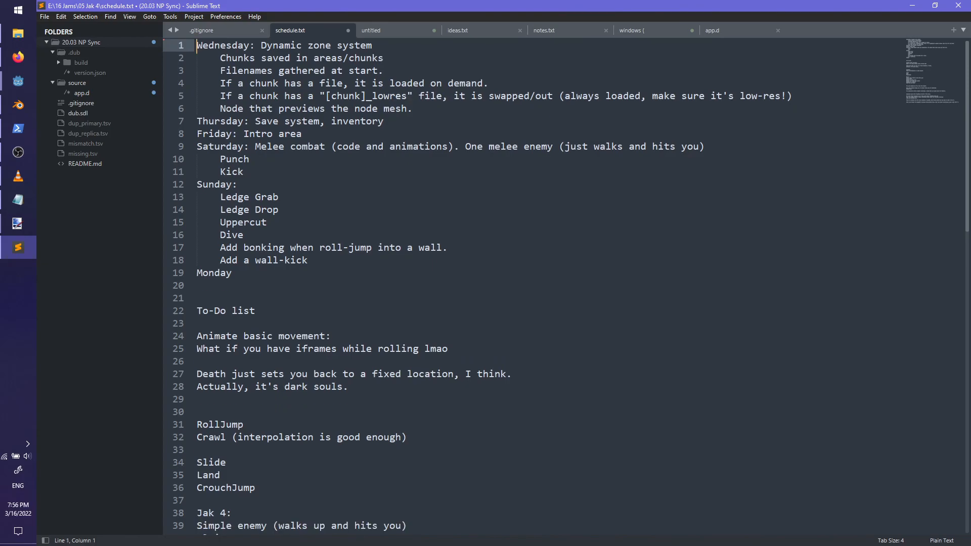
- Delete the whole Wednesday dynamic zone system entry with its sub-items from the schedule and save the file
mouse_move(261, 47)
mouse_down()
mouse_move(426, 52)
mouse_move(269, 45)
mouse_up()
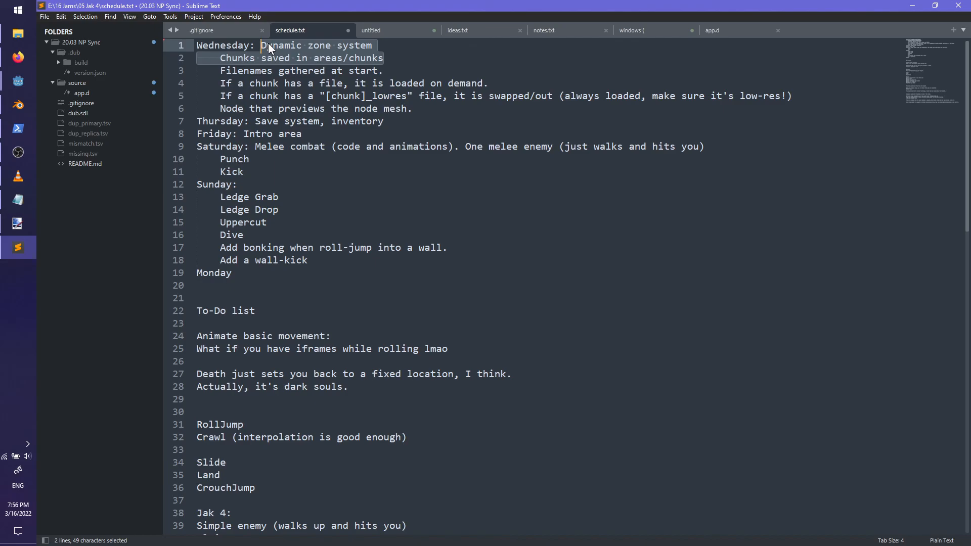
key(Delete)
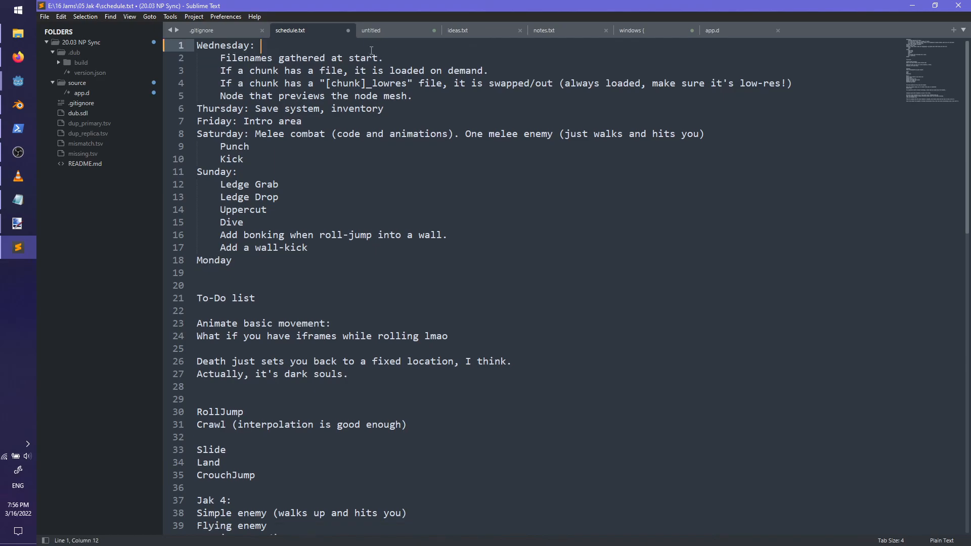
drag(414, 96, 406, 45)
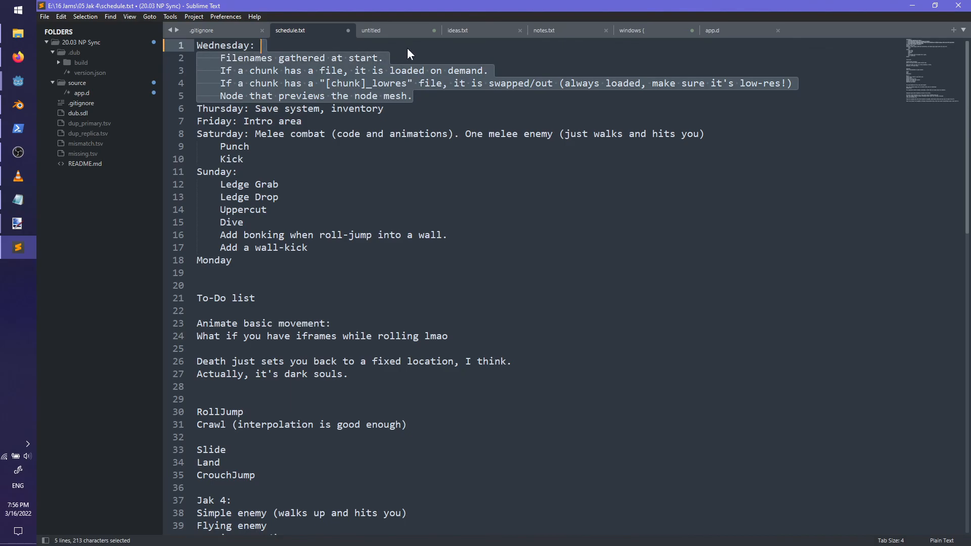
key(Delete)
key(ctrl+BackSpace)
key(Delete)
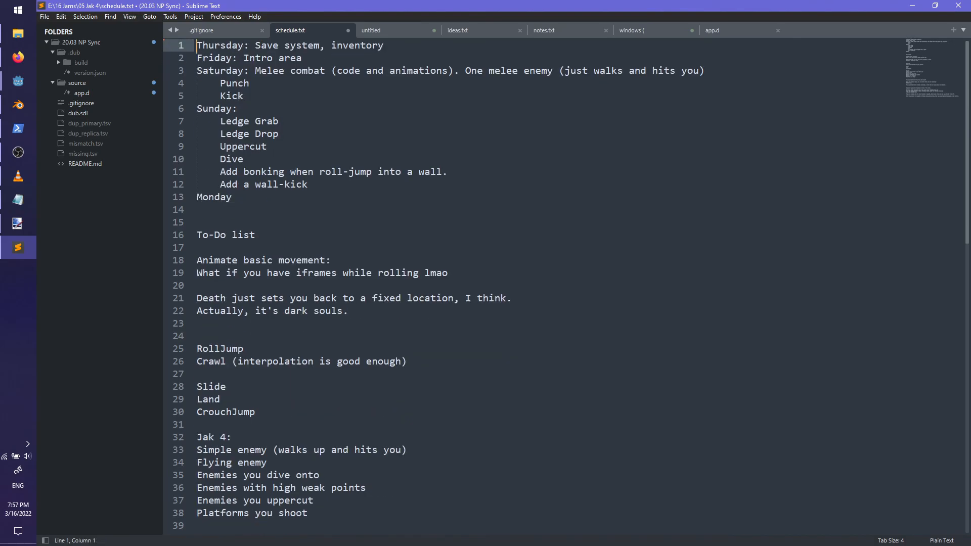
click(349, 53)
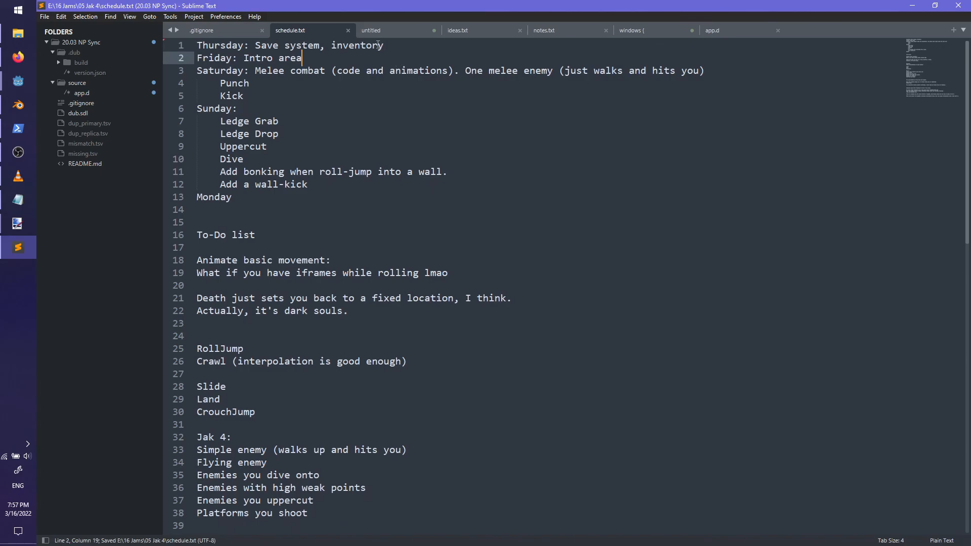
- Review the remaining schedule entries from Thursday's save system and inventory through Sunday's movement tasks
click(415, 49)
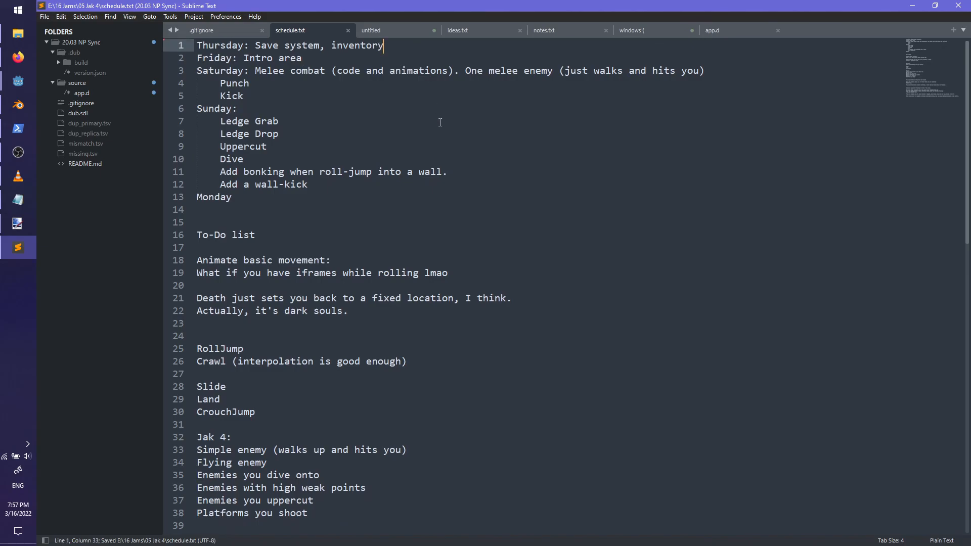
click(308, 58)
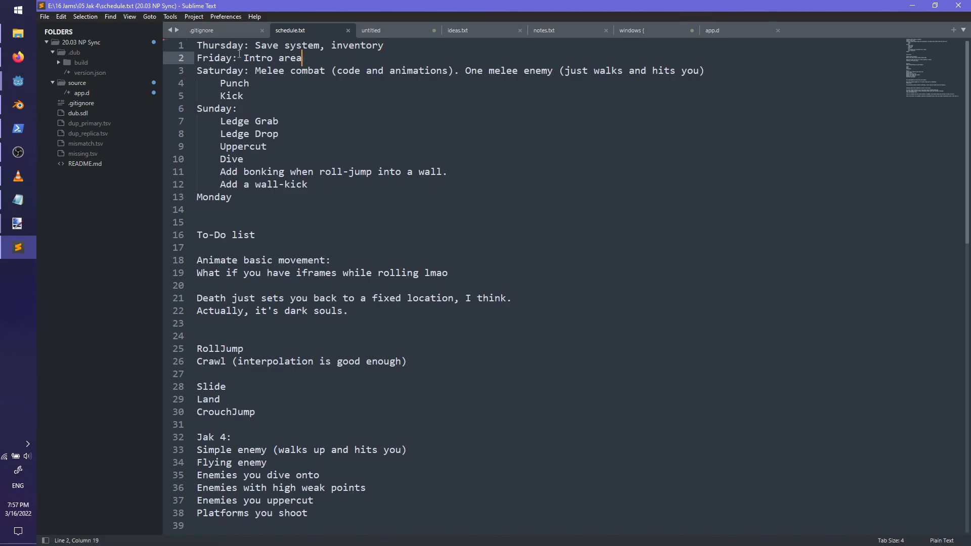
double_click(269, 58)
double_click(290, 58)
double_click(216, 70)
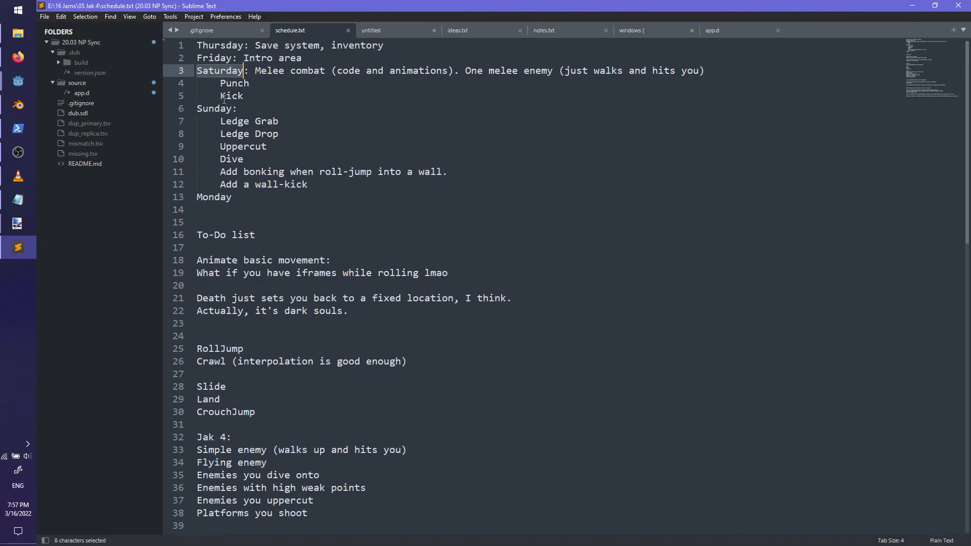
double_click(213, 109)
click(298, 139)
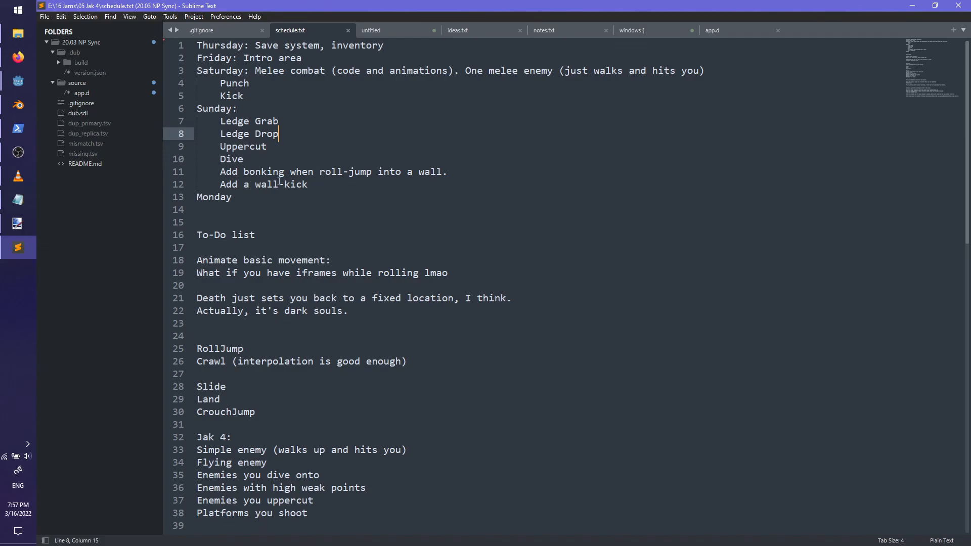
click(349, 189)
- Append ": ???" to the second Monday line after the Sunday tasks, save the schedule and minimize the text editor
click(254, 197)
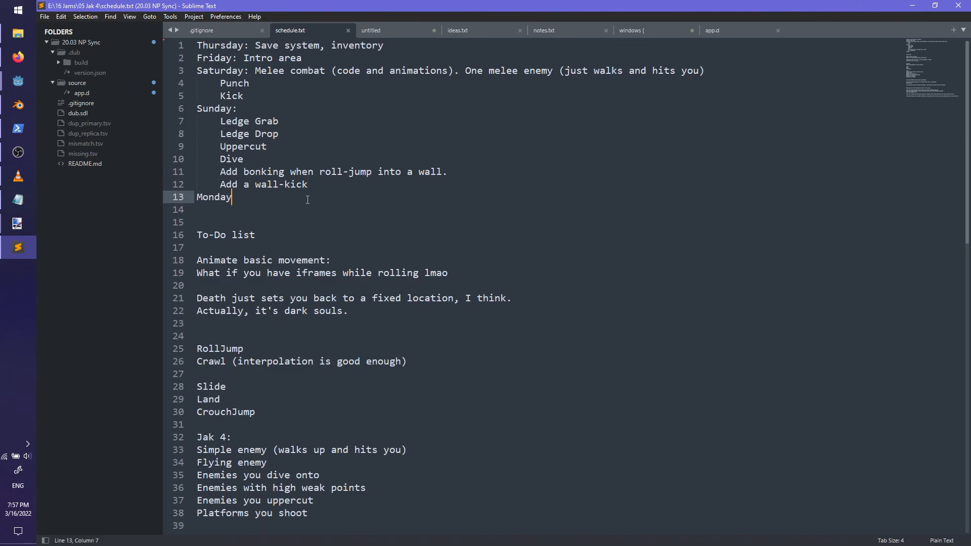
text(: ???)
key(ctrl+s)
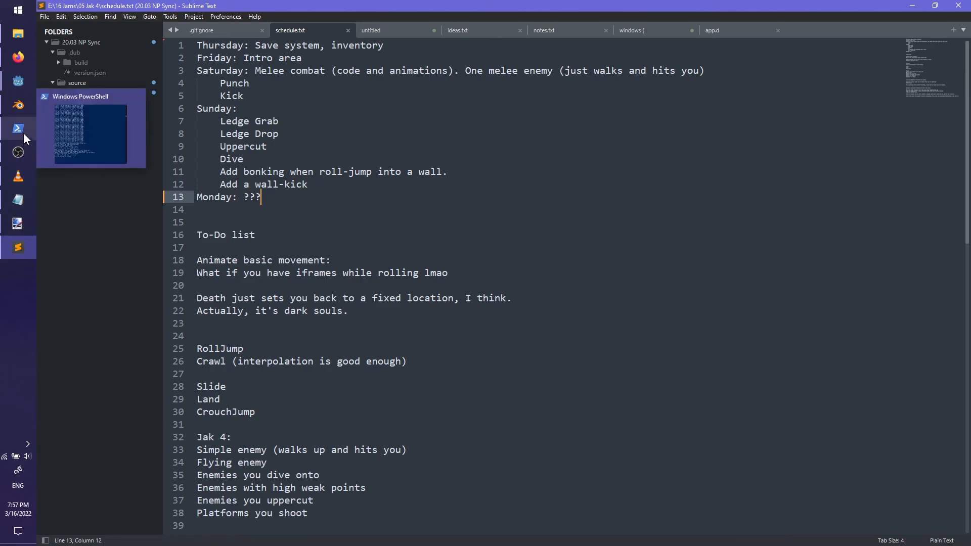
click(17, 155)
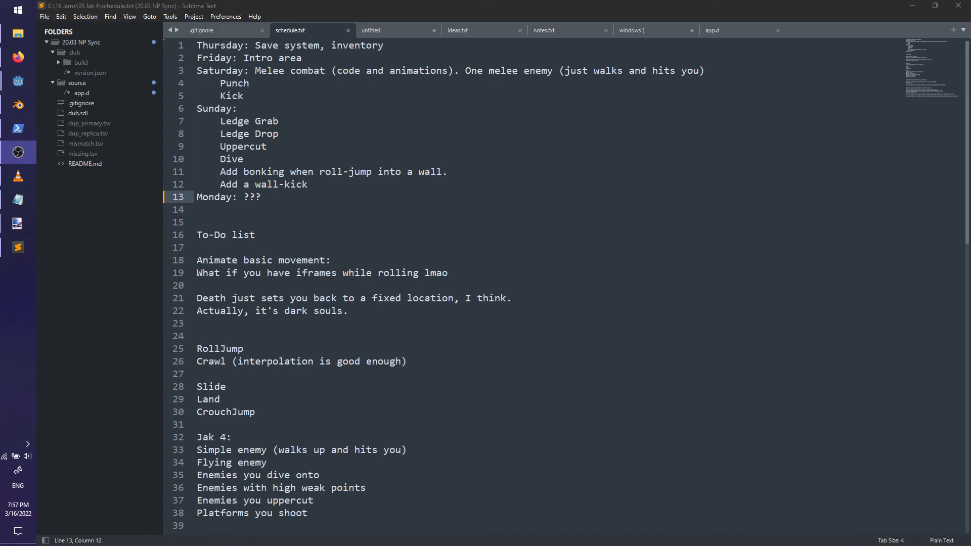
click(912, 5)
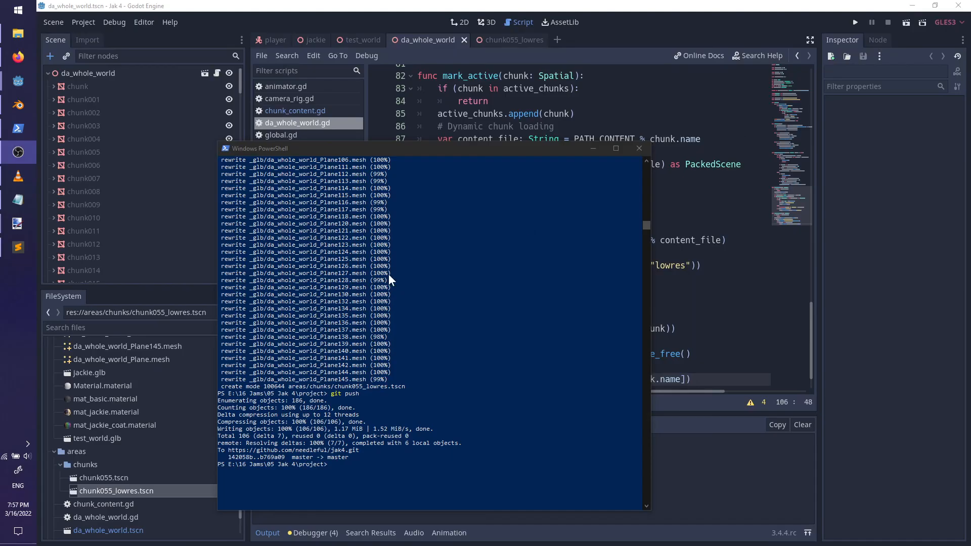